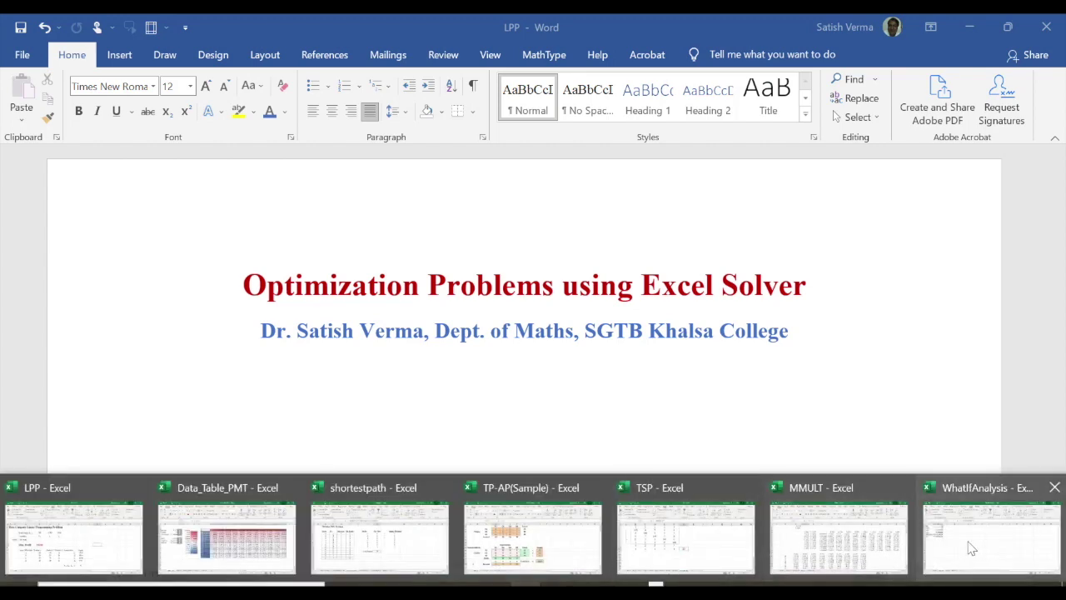
Switch from Word to the WhatIfAnalysis Excel workbook using its taskbar preview
left_click(976, 545)
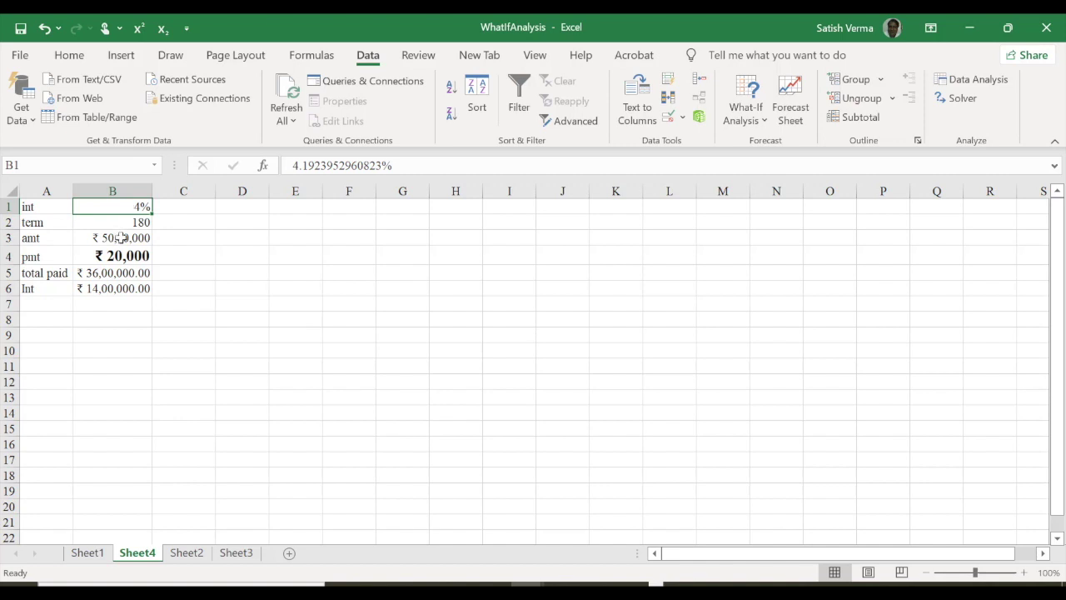
Add a new blank worksheet (Sheet5) and zoom in on its cells
left_click(248, 555)
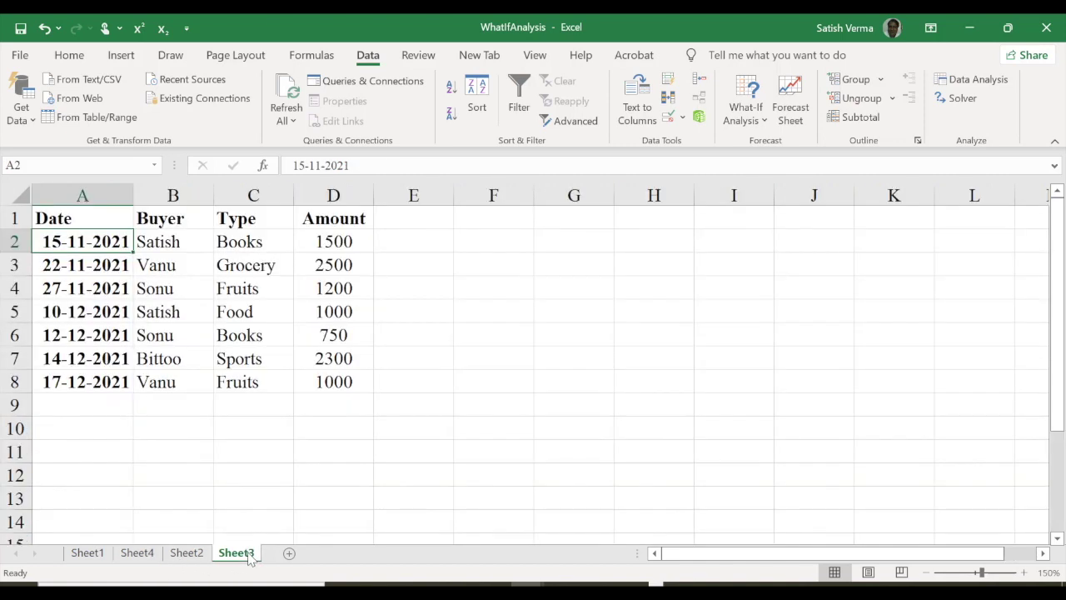
left_click(289, 552)
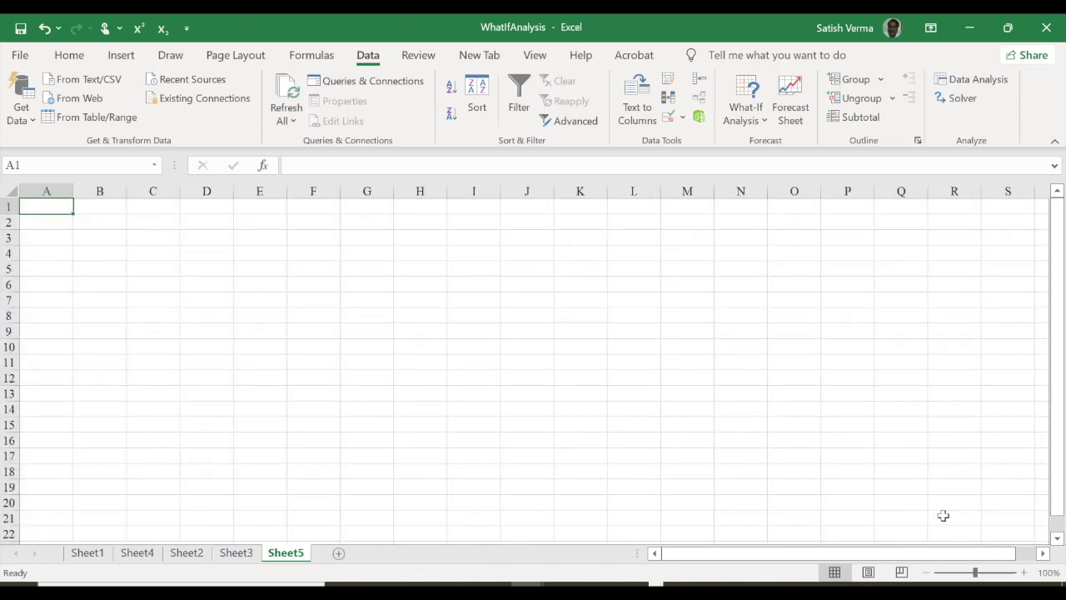
left_click(1024, 572)
left_click(1025, 573)
left_click(1025, 572)
left_click(1024, 572)
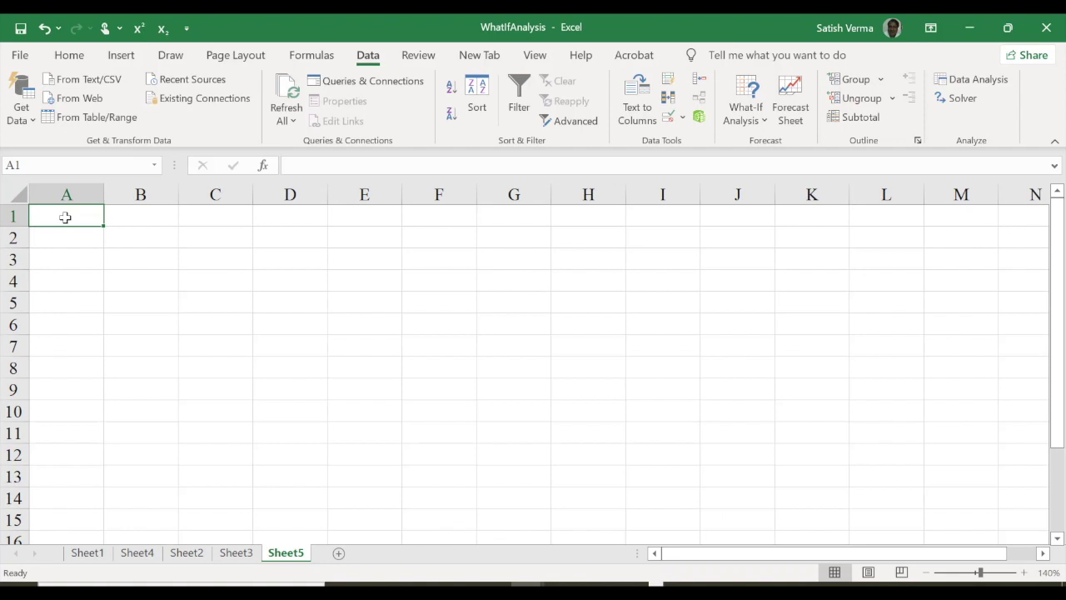
Enter 'interest per year' in A1 and autofit column A to fit it
type("in")
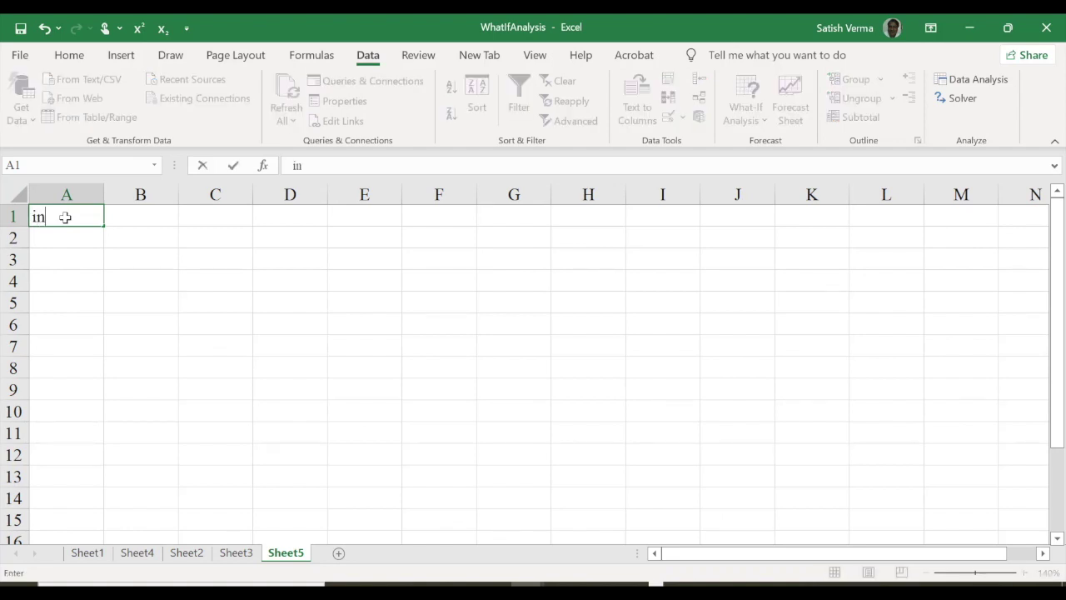
type("terest per yea")
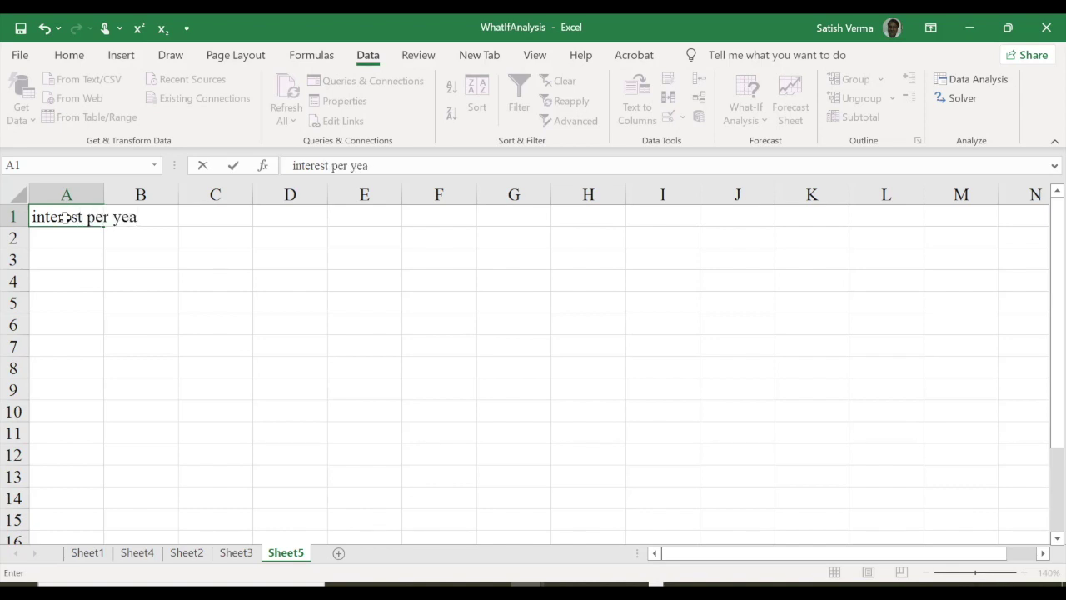
key("Return")
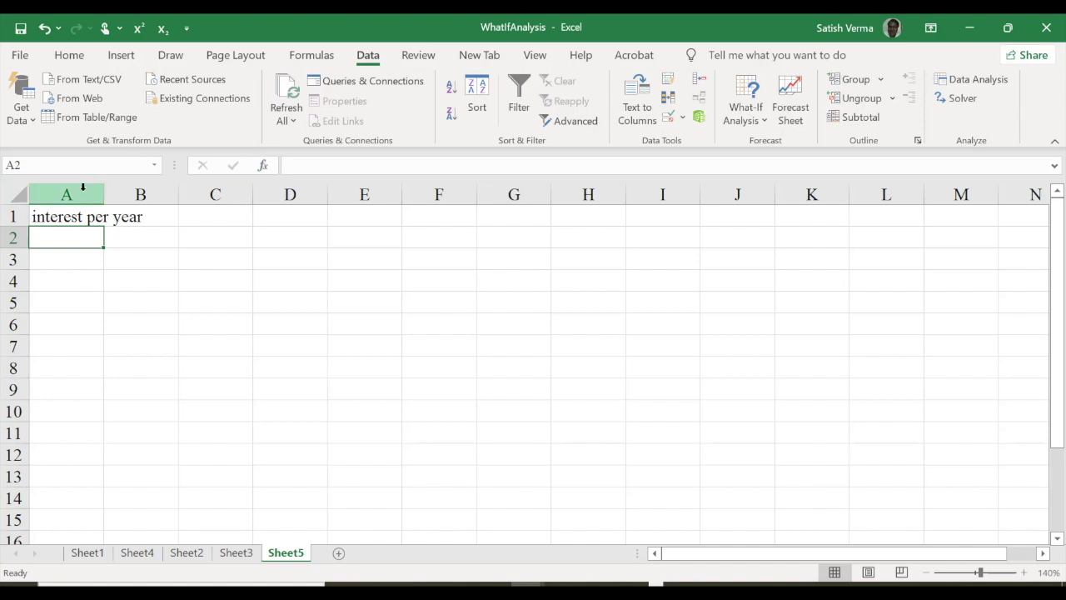
left_click(88, 190)
left_click(101, 192)
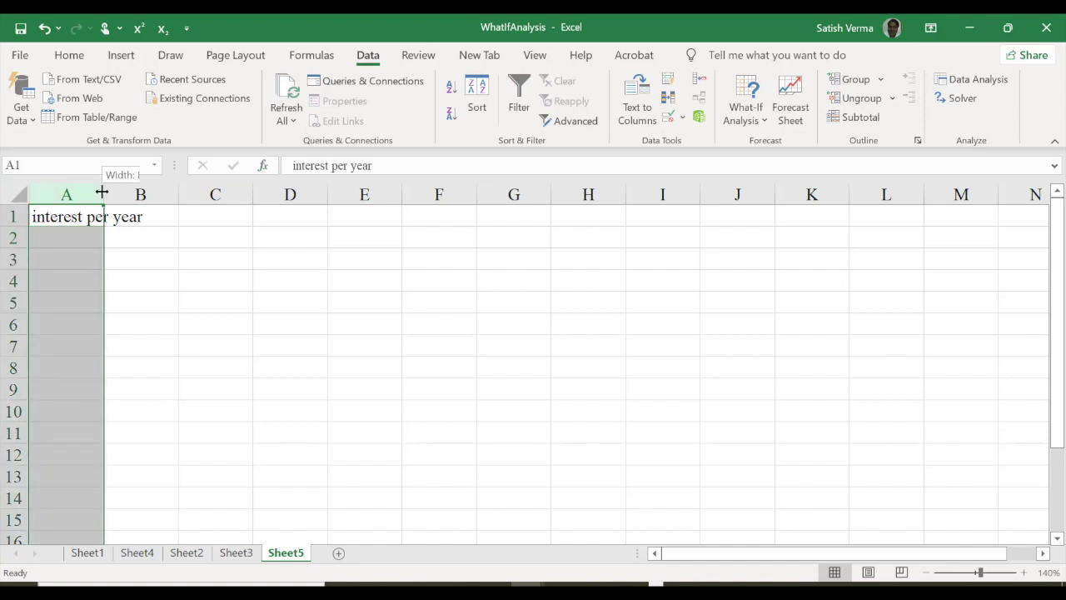
double_click(102, 193)
left_click(162, 215)
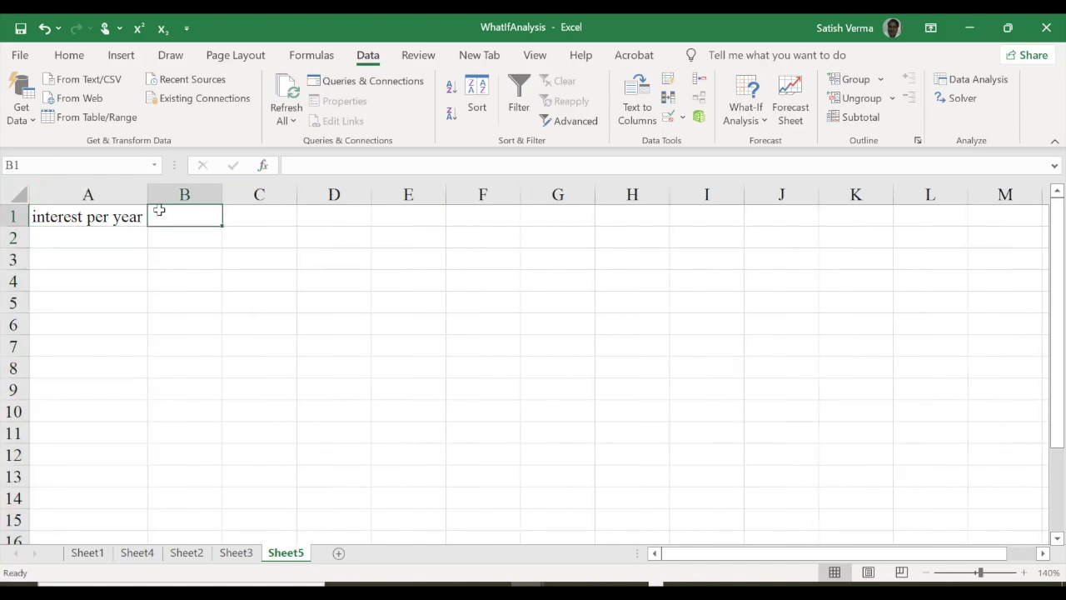
Enter the labels 'term in months', 'amount' and 'pmt' in A2:A4
left_click(105, 239)
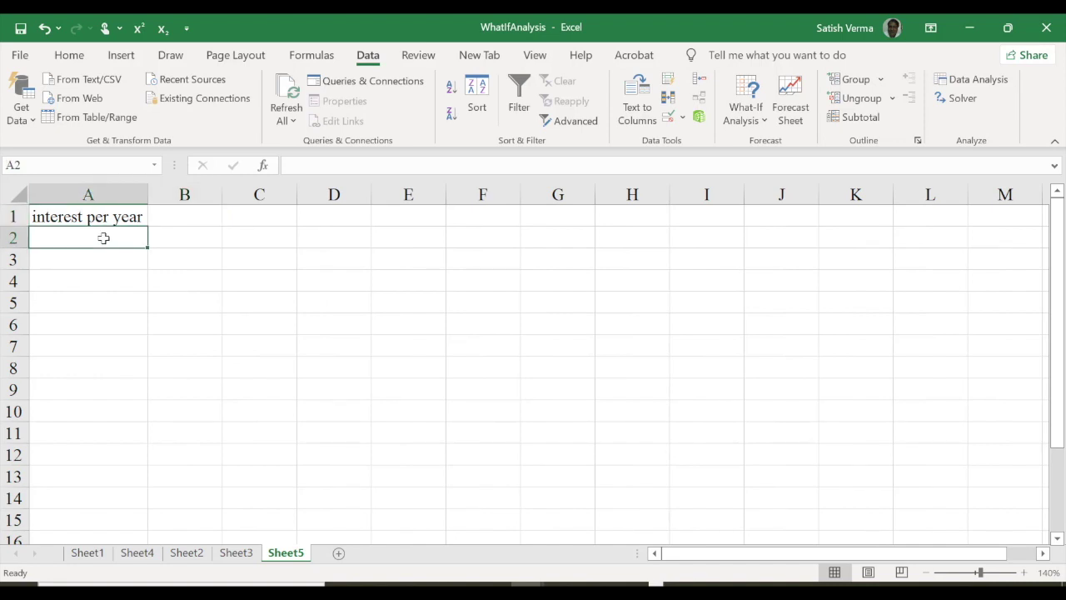
type("term ")
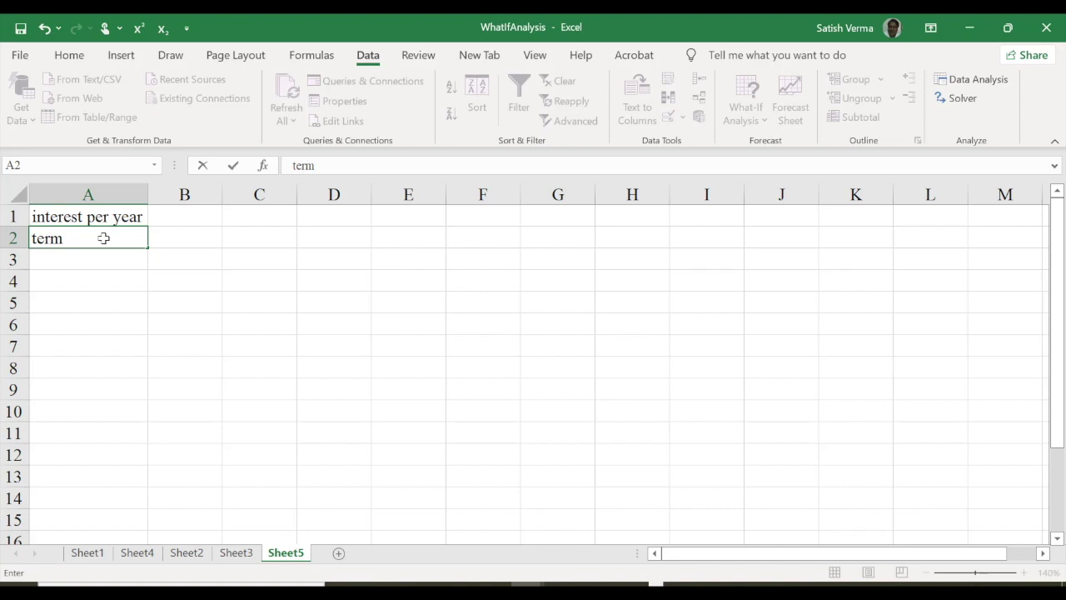
type("in months")
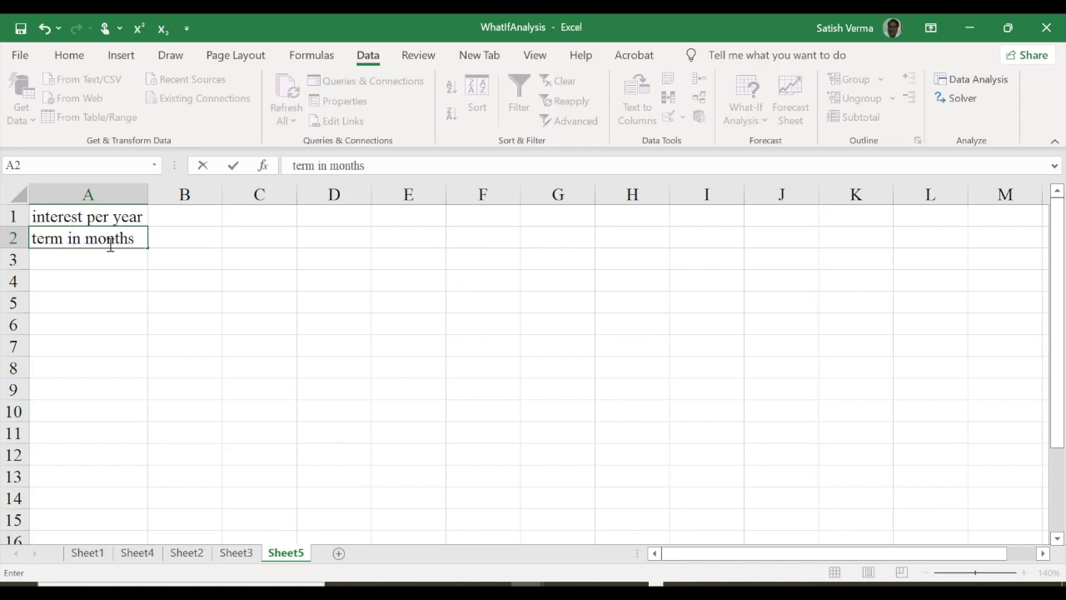
left_click(125, 264)
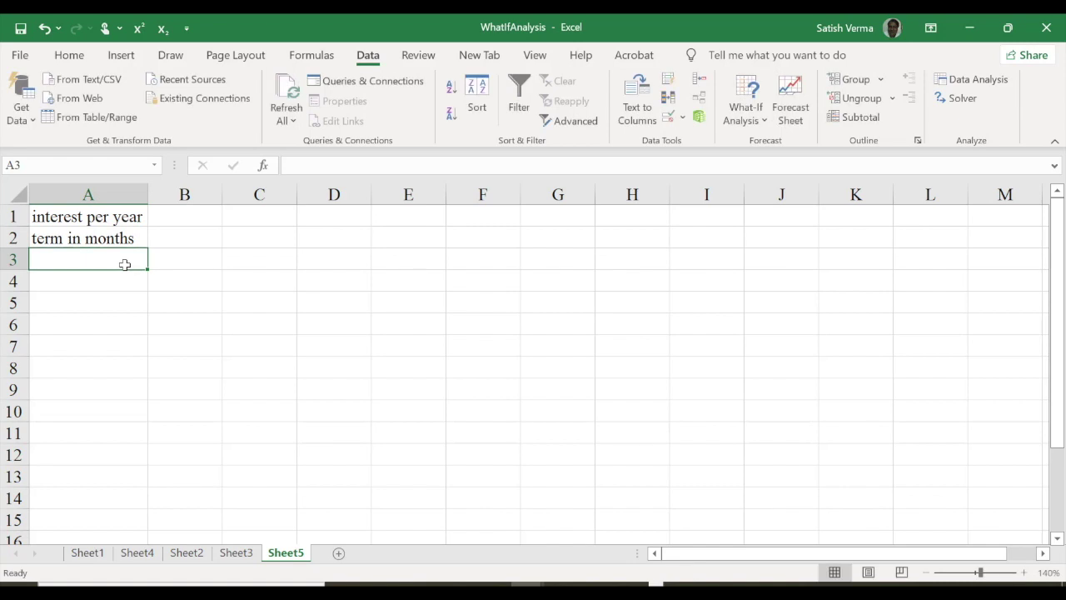
type("A")
key("BackSpace")
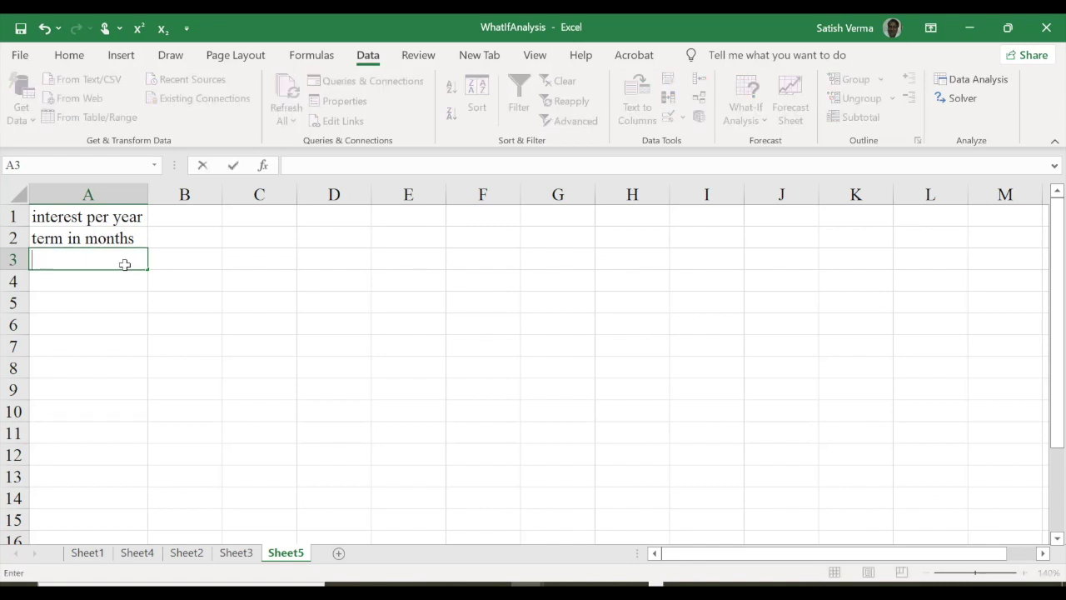
type("amount")
left_click(109, 281)
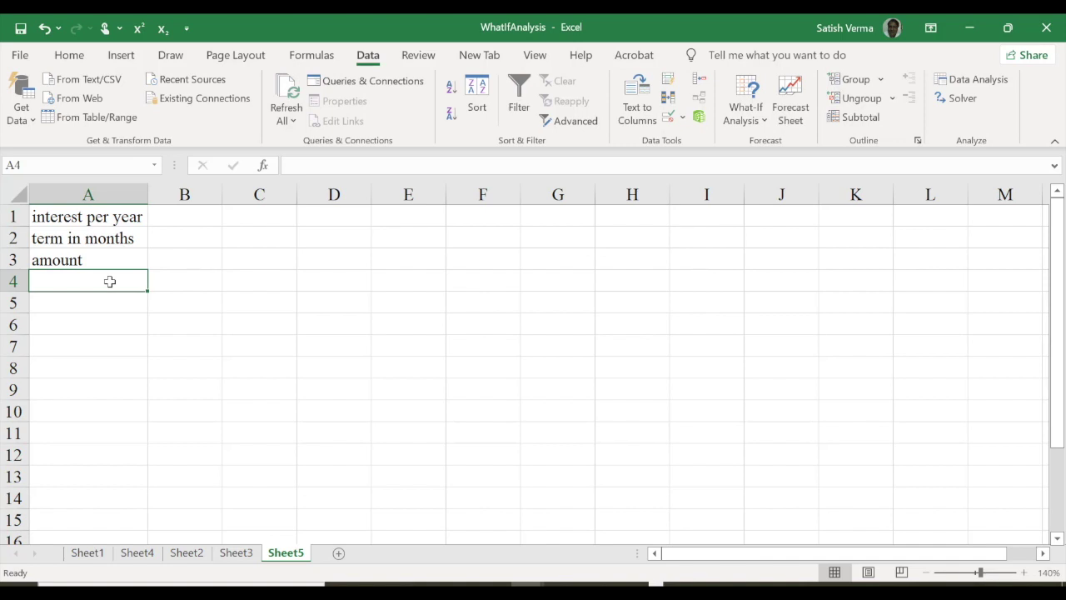
type("pmt")
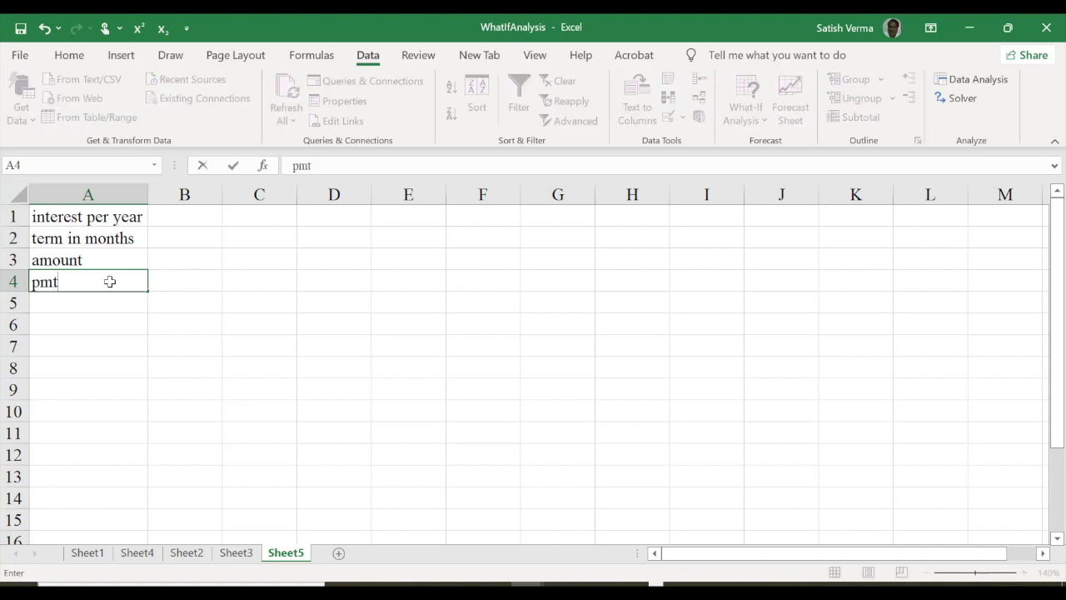
left_click(178, 217)
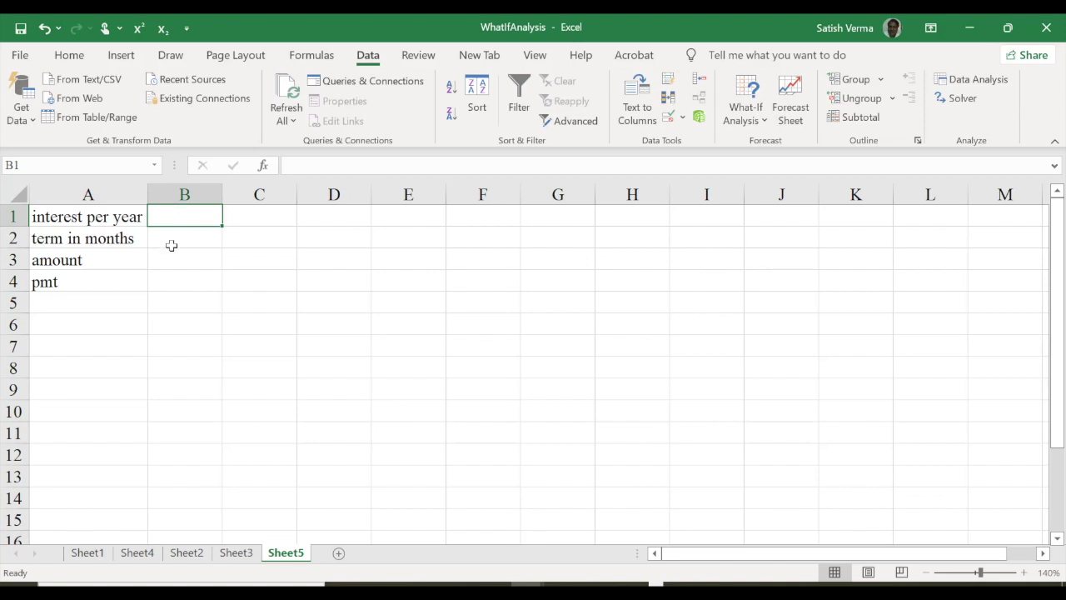
Enter 500000 in B3 as bold, centred currency with no decimals
left_click(175, 259)
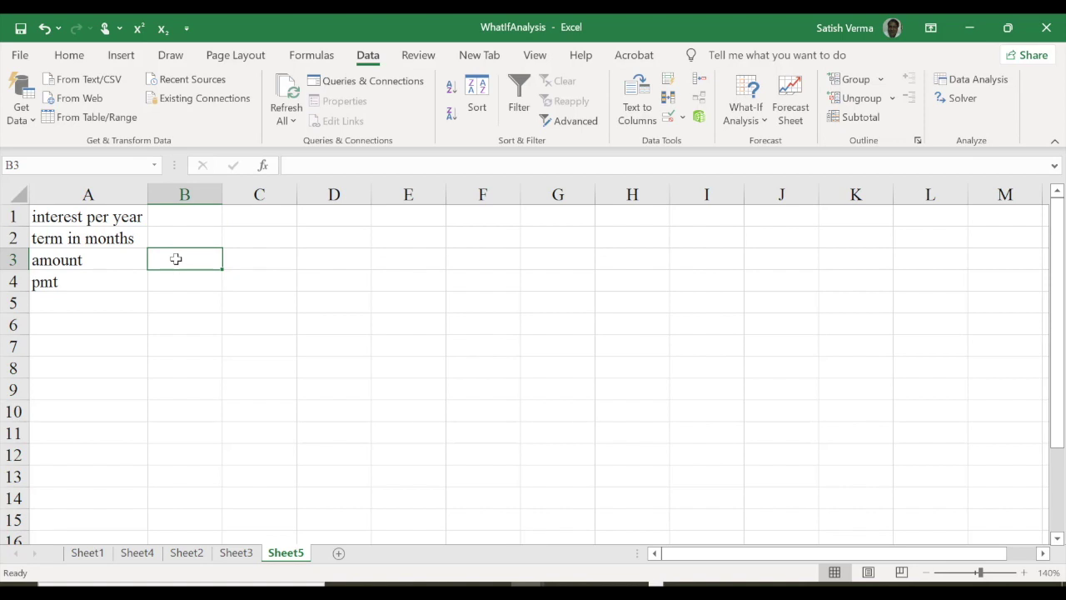
type("500000")
key("Return")
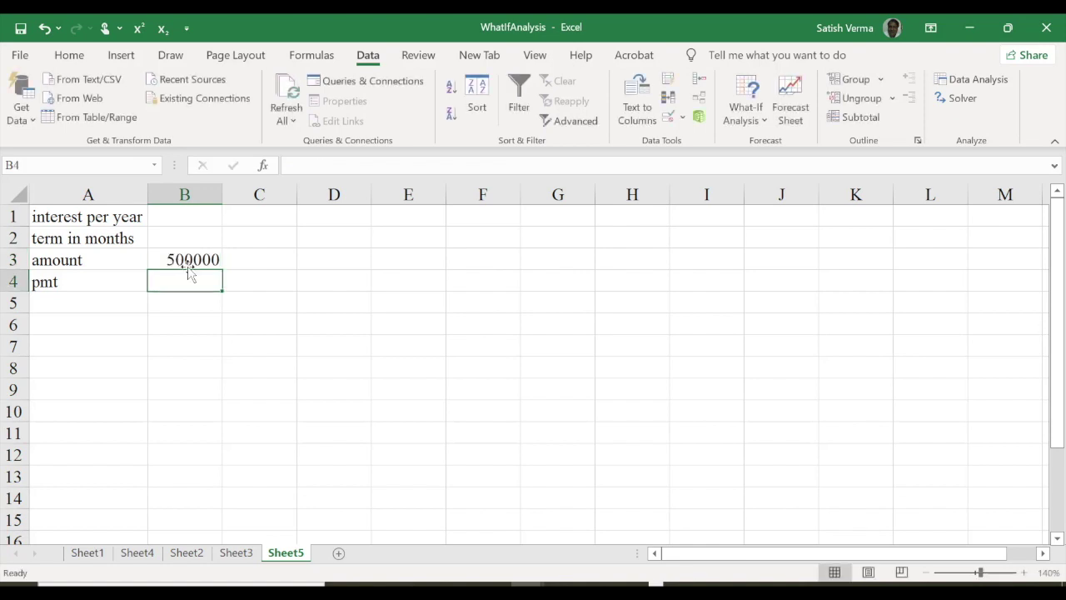
left_click(192, 261)
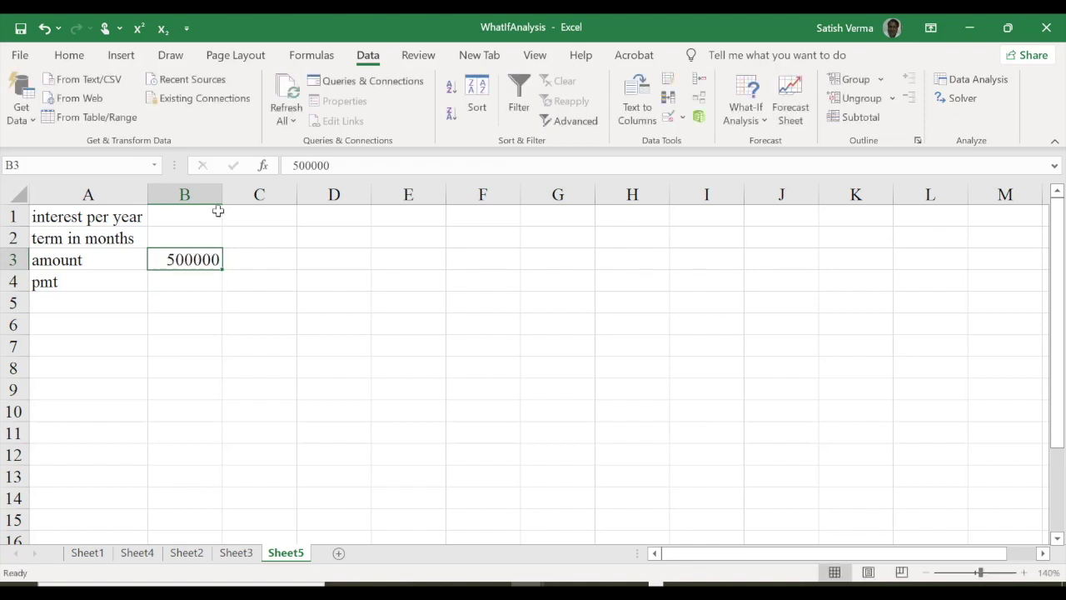
left_click(69, 55)
left_click(593, 87)
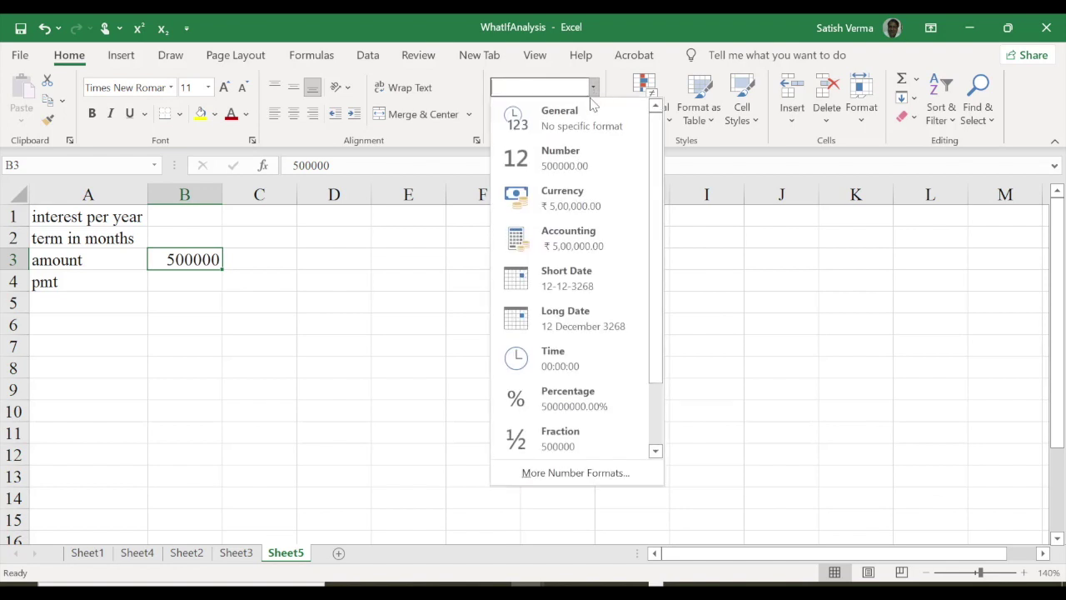
left_click(508, 210)
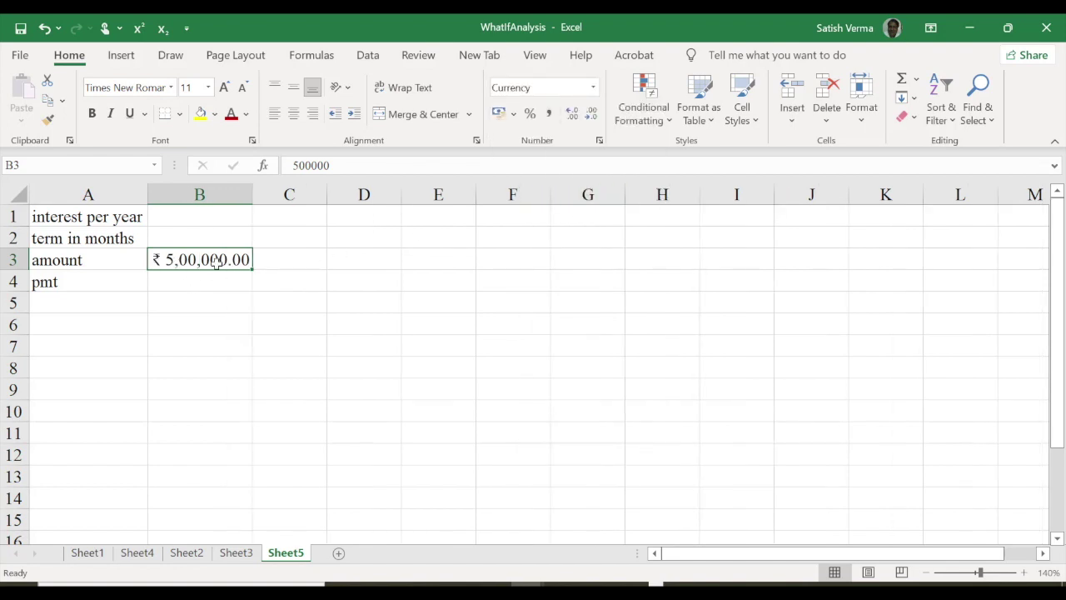
left_click(590, 115)
left_click(591, 114)
left_click(295, 114)
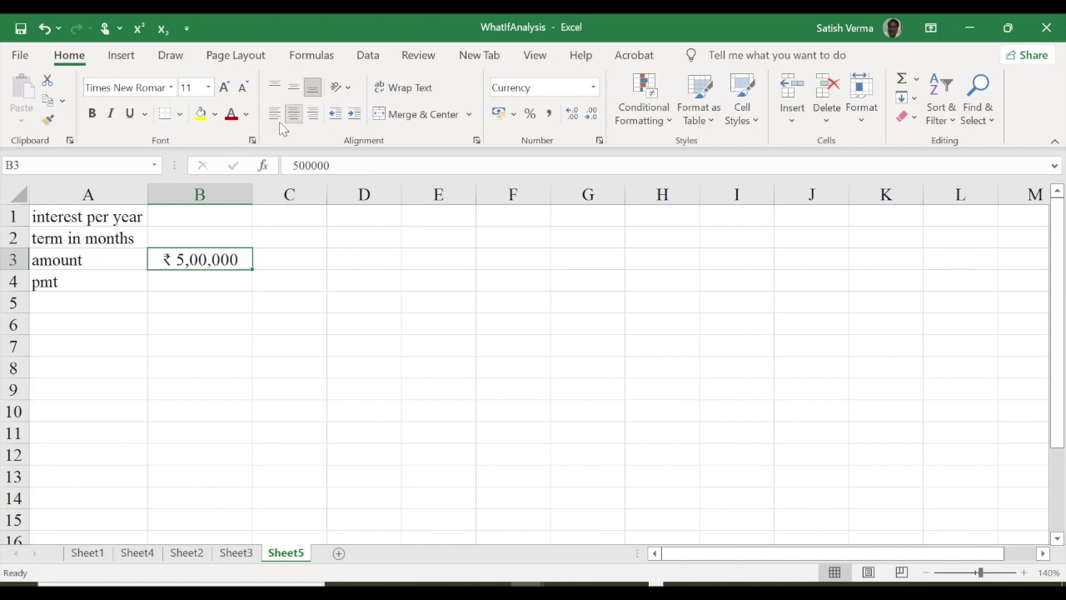
left_click(92, 114)
left_click(286, 259)
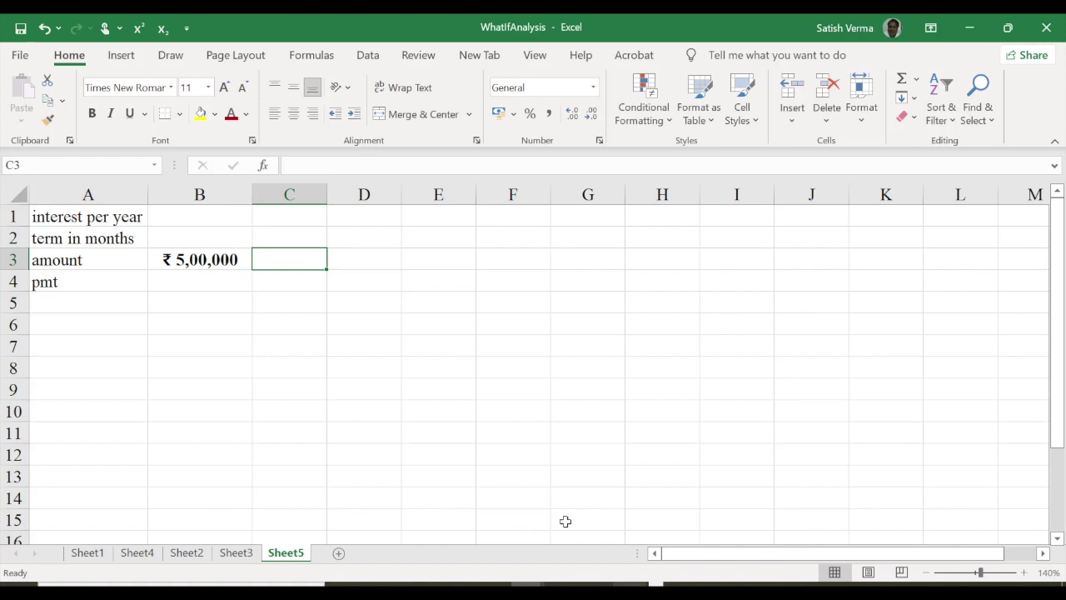
Enter =12*5 in B2 and centre the resulting 60
left_click(217, 236)
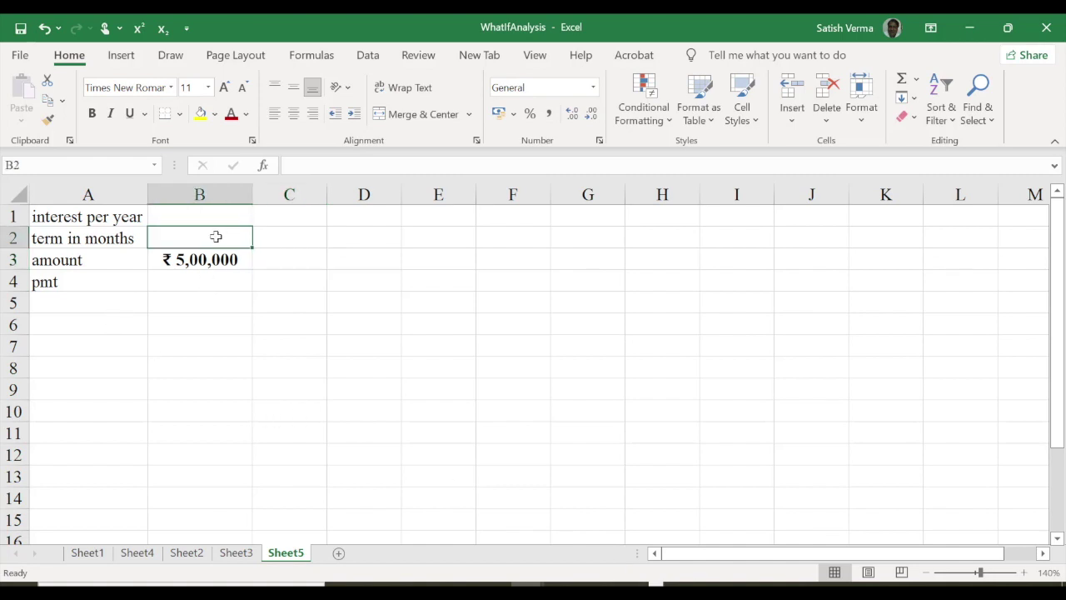
left_click(298, 168)
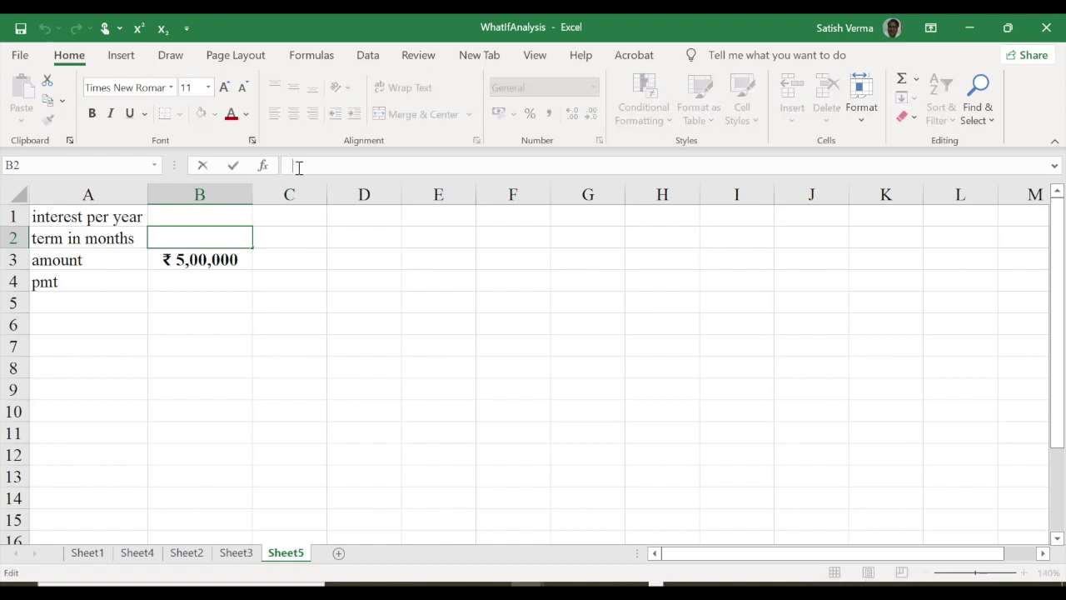
type("=12")
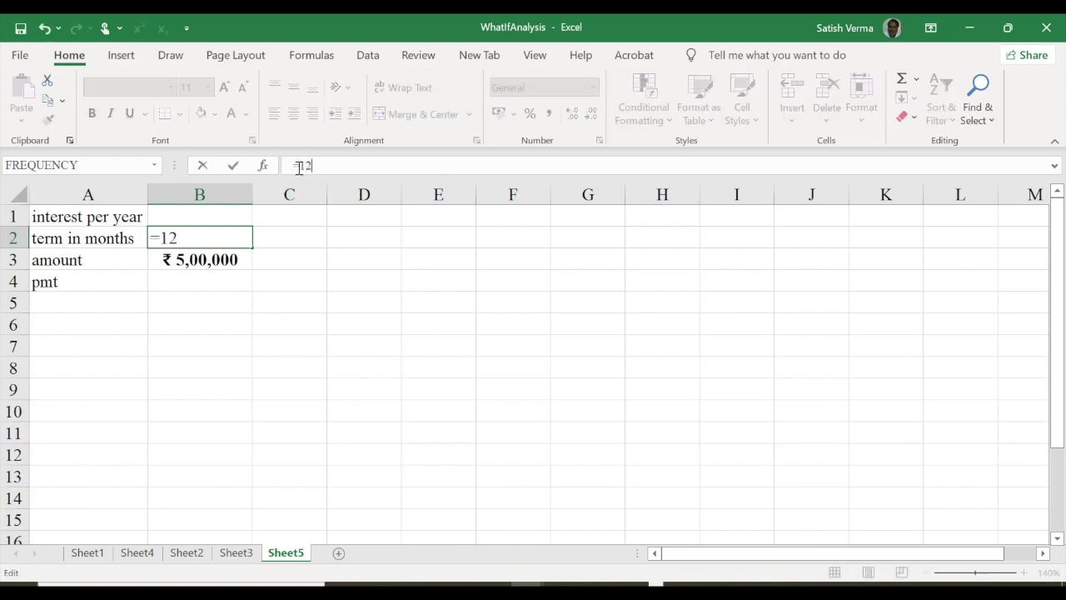
type("*5")
key("Return")
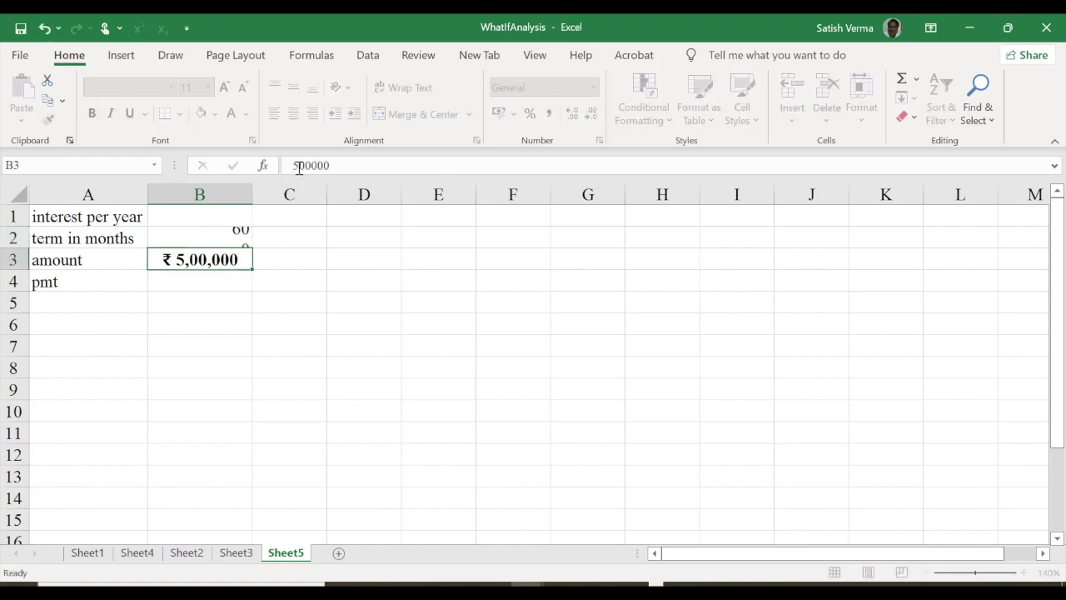
left_click(241, 238)
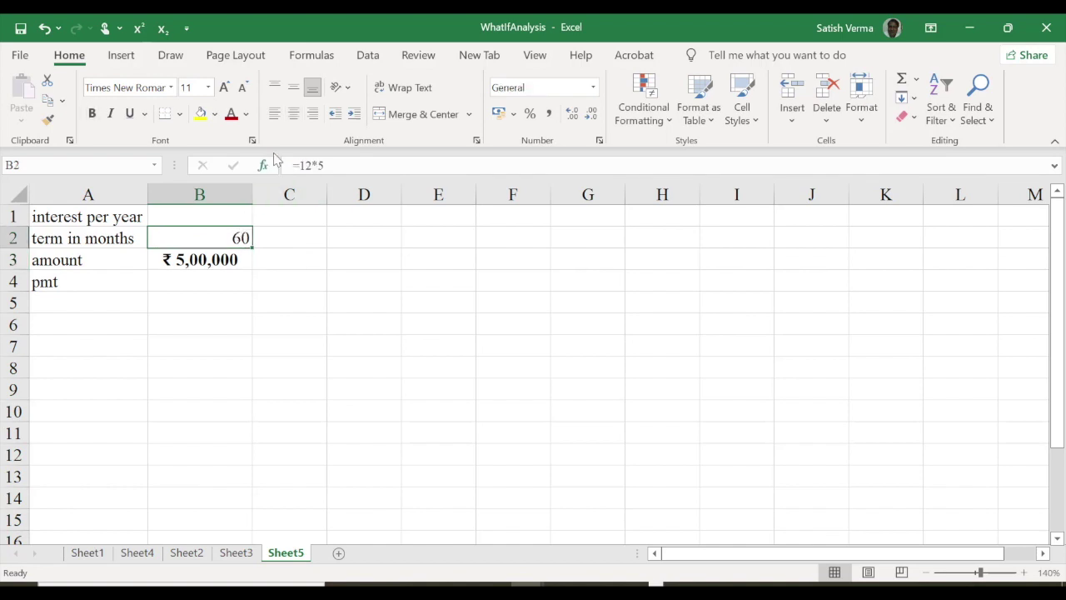
left_click(293, 114)
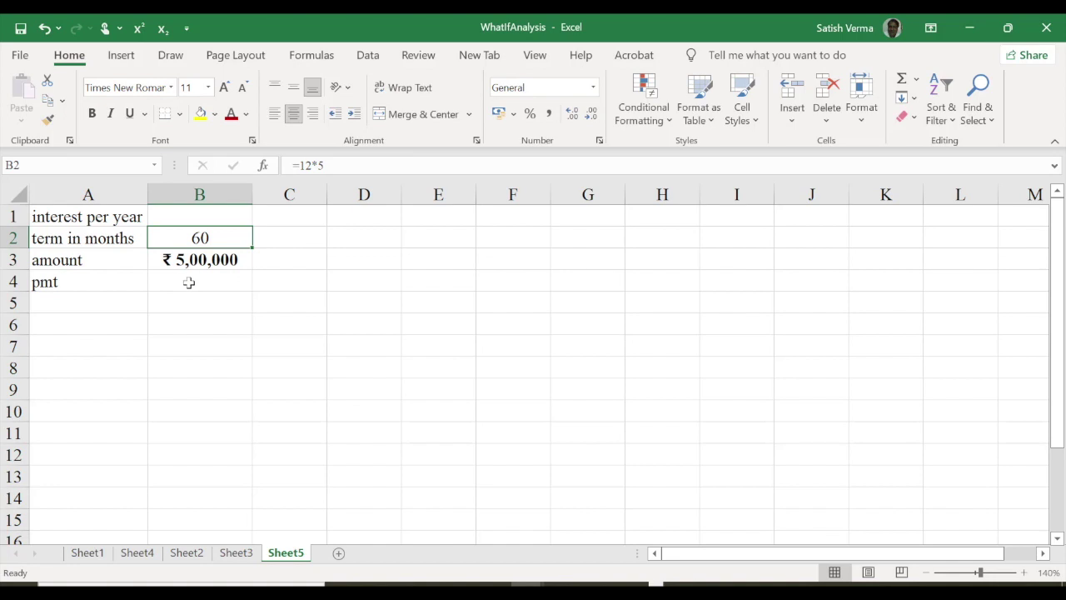
left_click(190, 283)
Enter =PMT(B1/12,$B$2,$B$3) in B4 with absolute term and amount references
type("=")
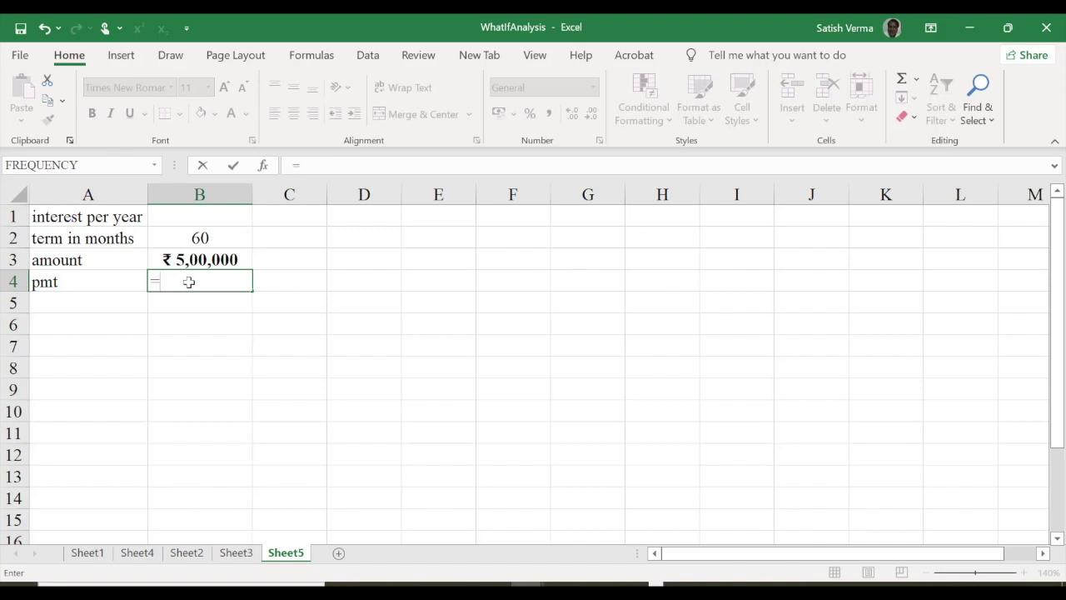
type("pmt")
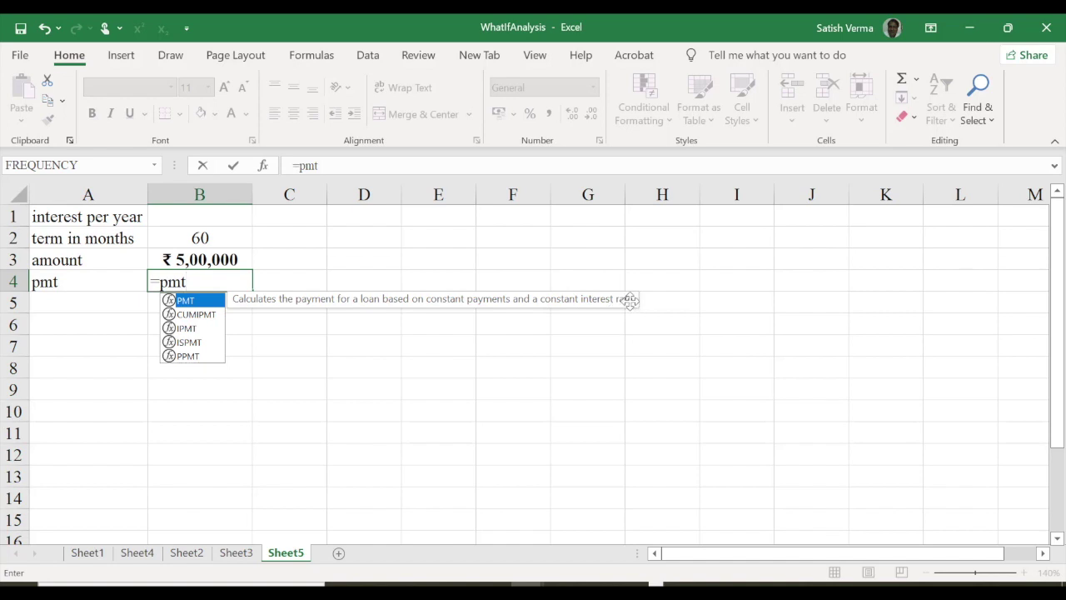
key("Tab")
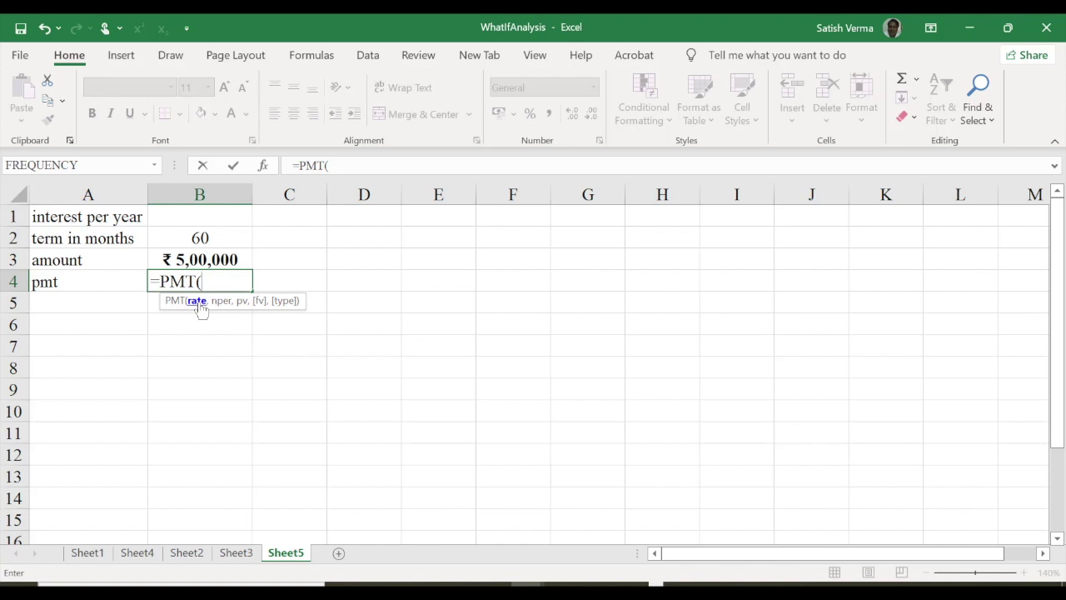
left_click(202, 214)
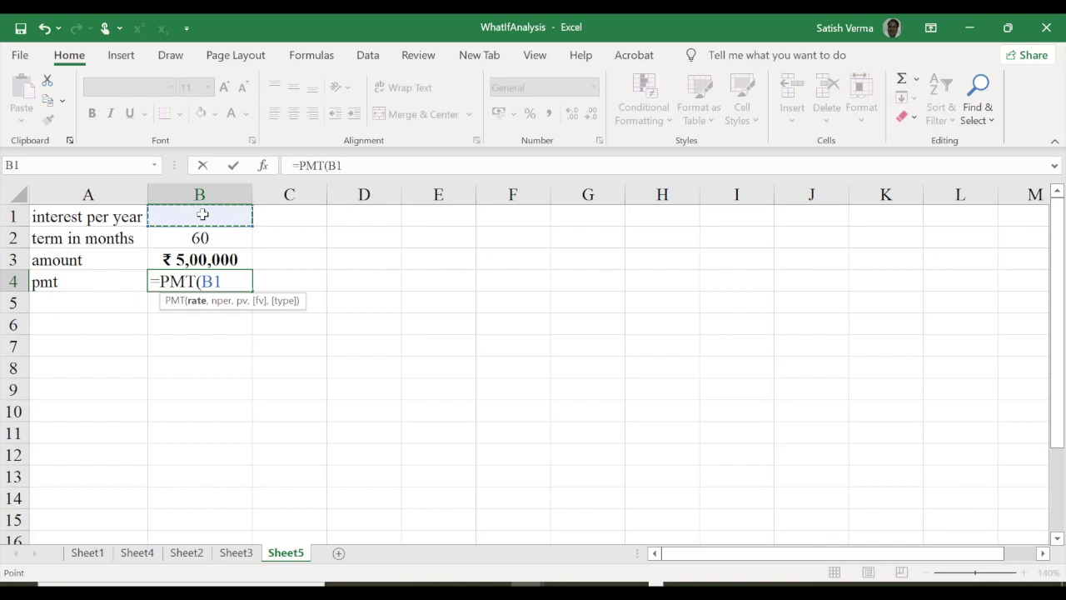
type("/12")
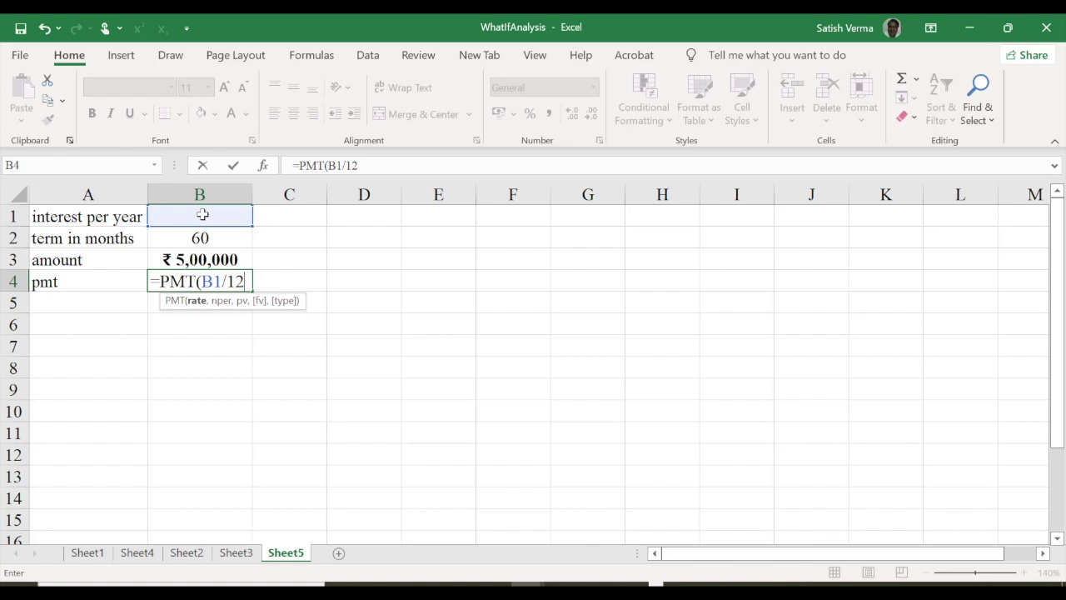
type(",")
left_click(194, 237)
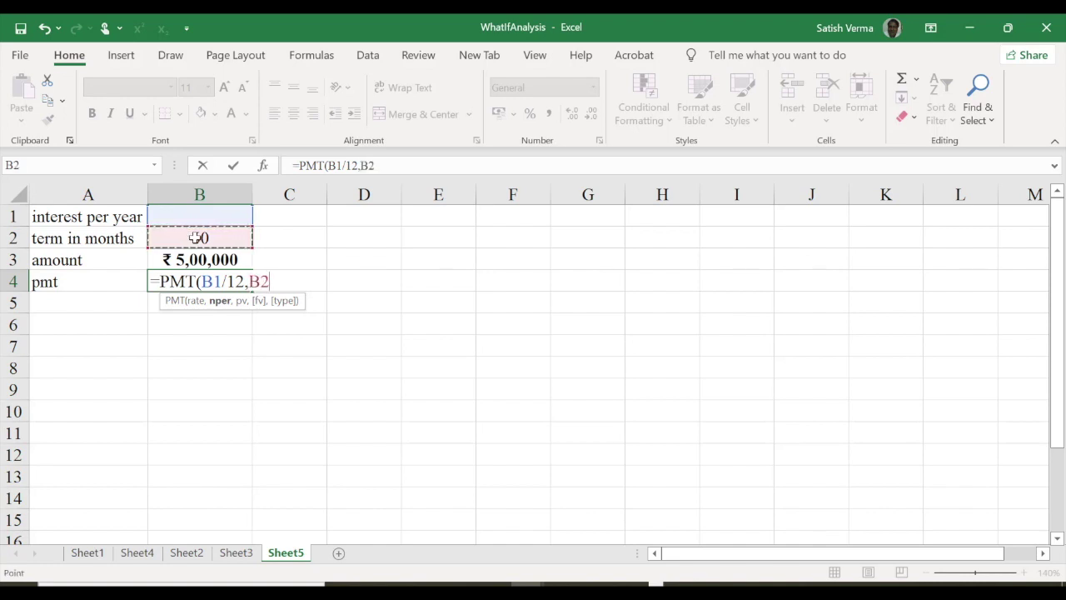
key("F4")
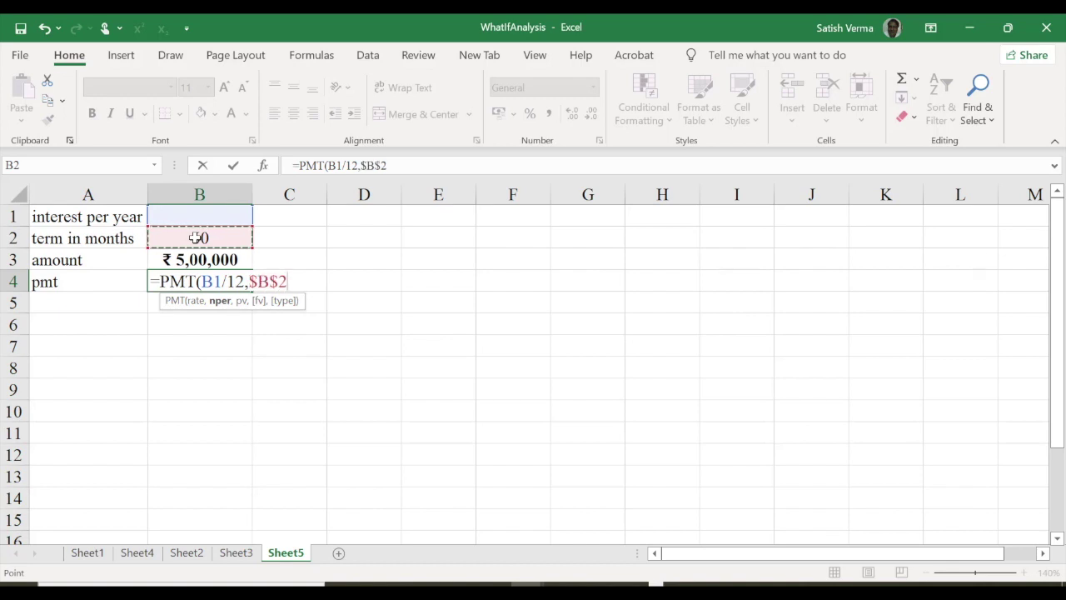
type(",")
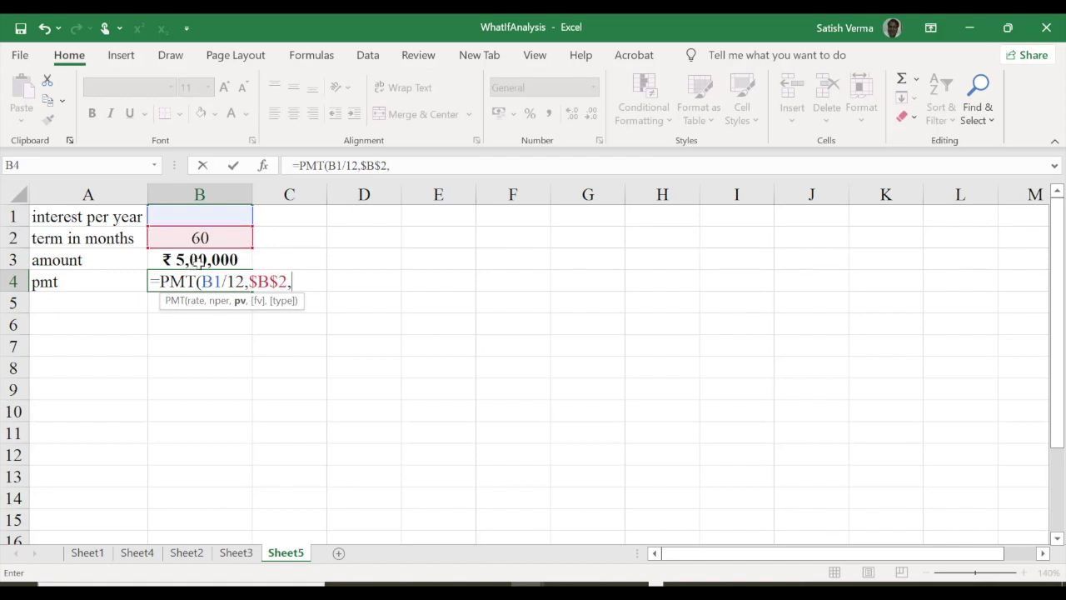
left_click(199, 264)
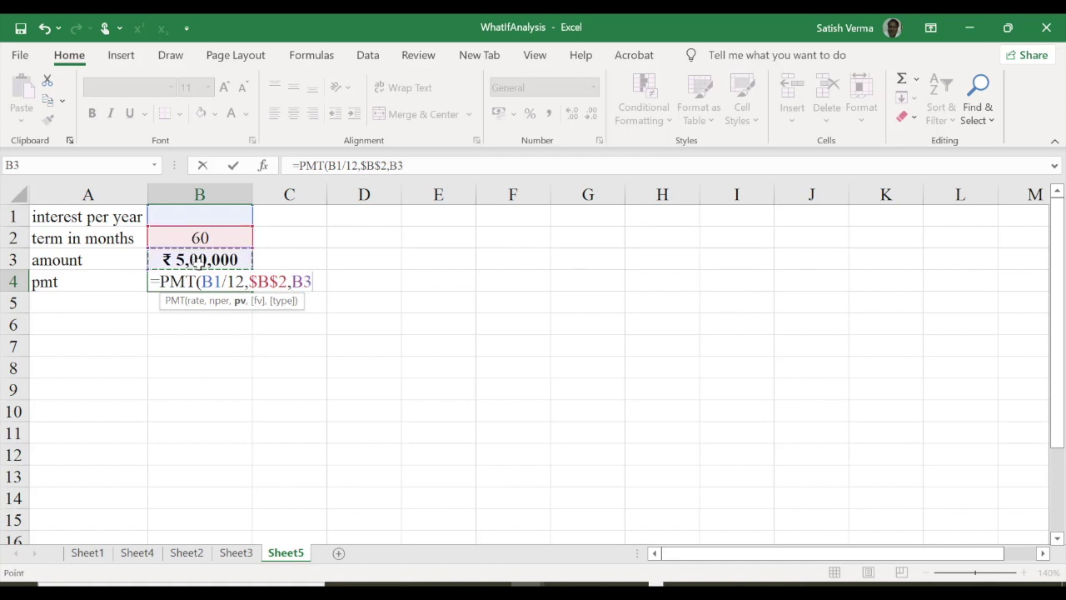
key("F4")
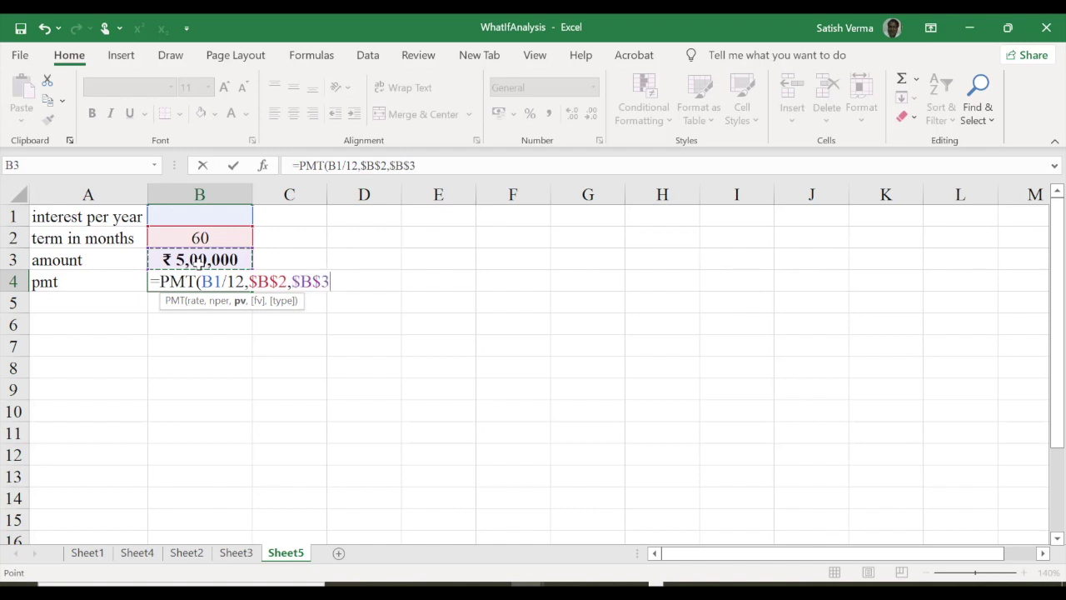
key("Return")
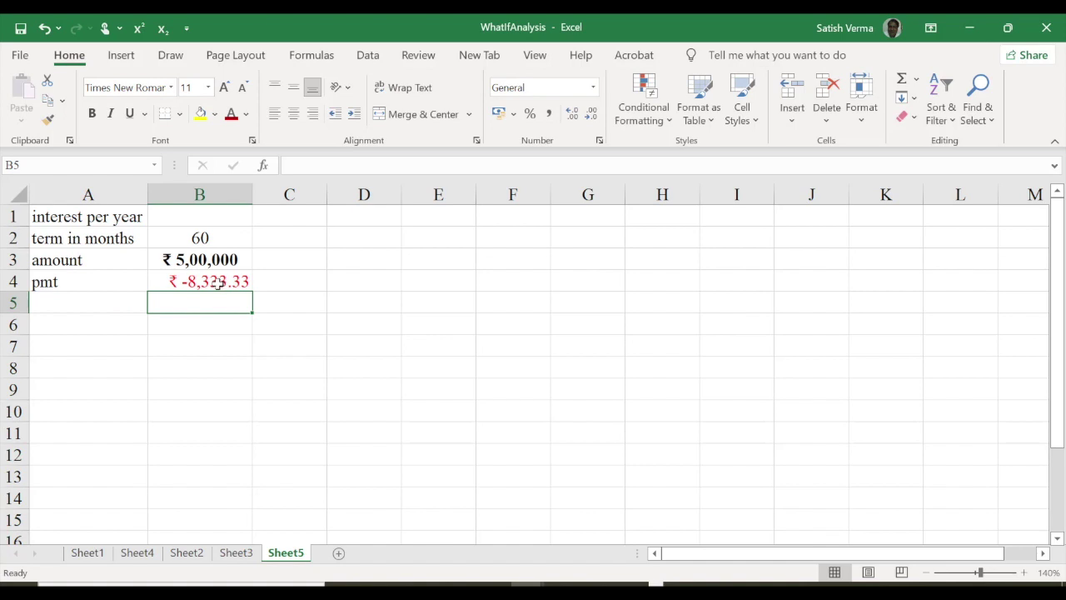
Negate $B$3 in B4's formula so the payment shows a positive ₹ 8,333.33
left_click(216, 283)
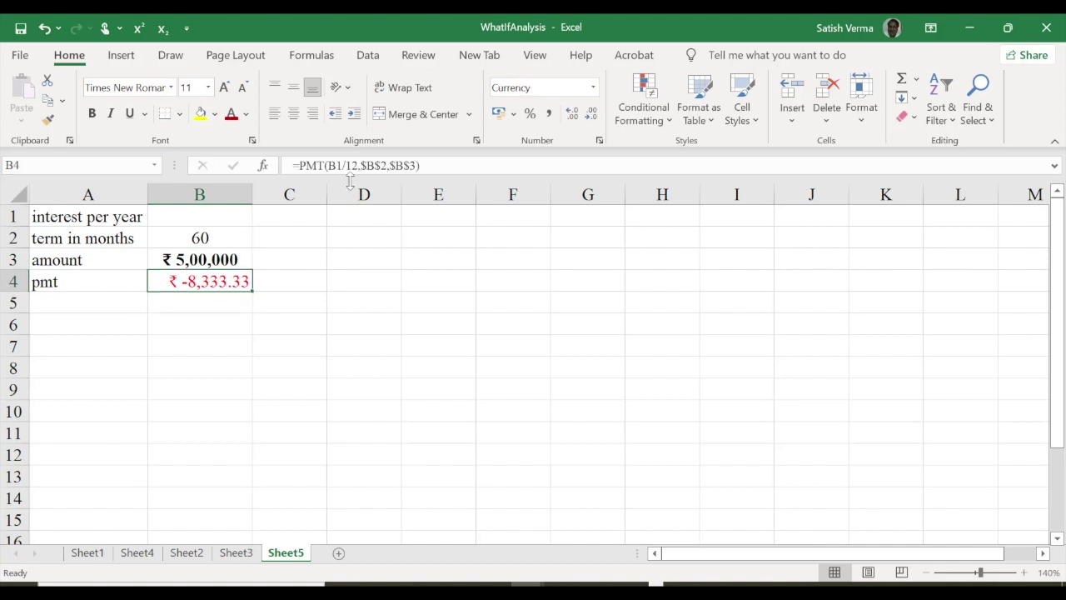
left_click(393, 165)
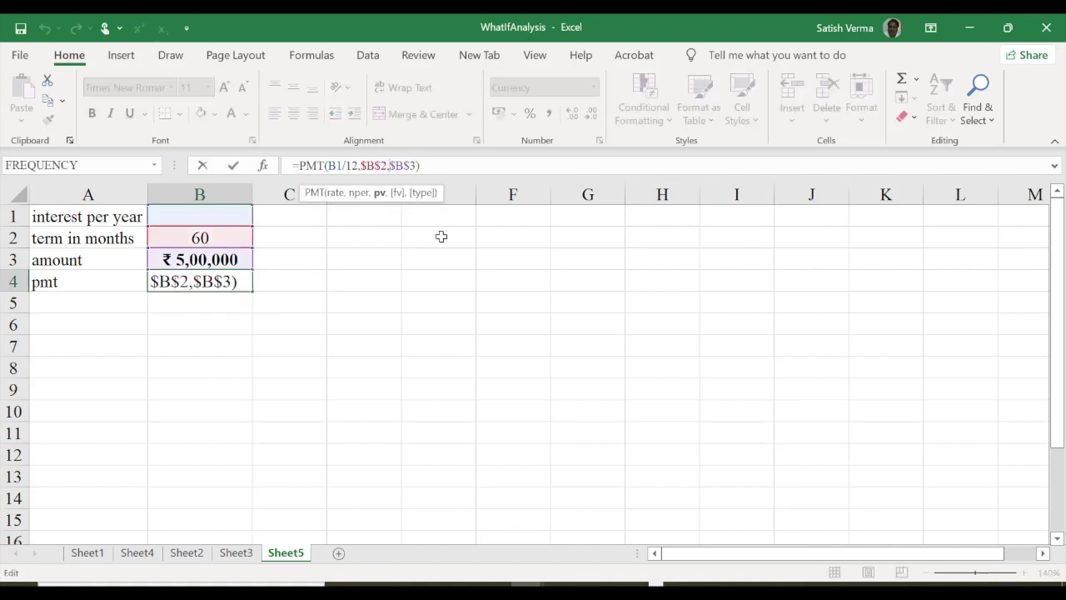
type("-")
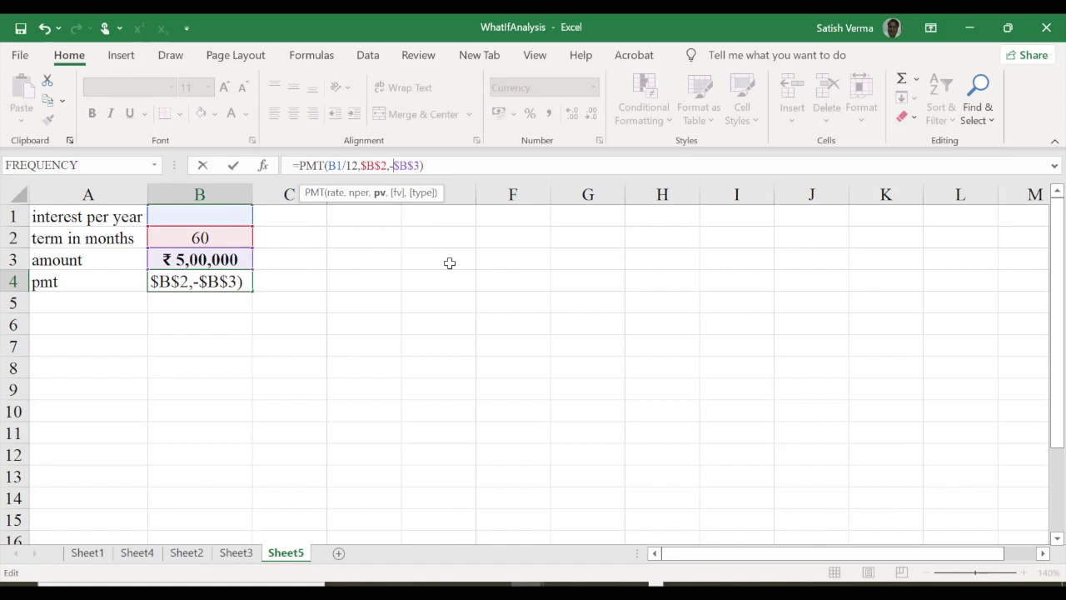
key("Return")
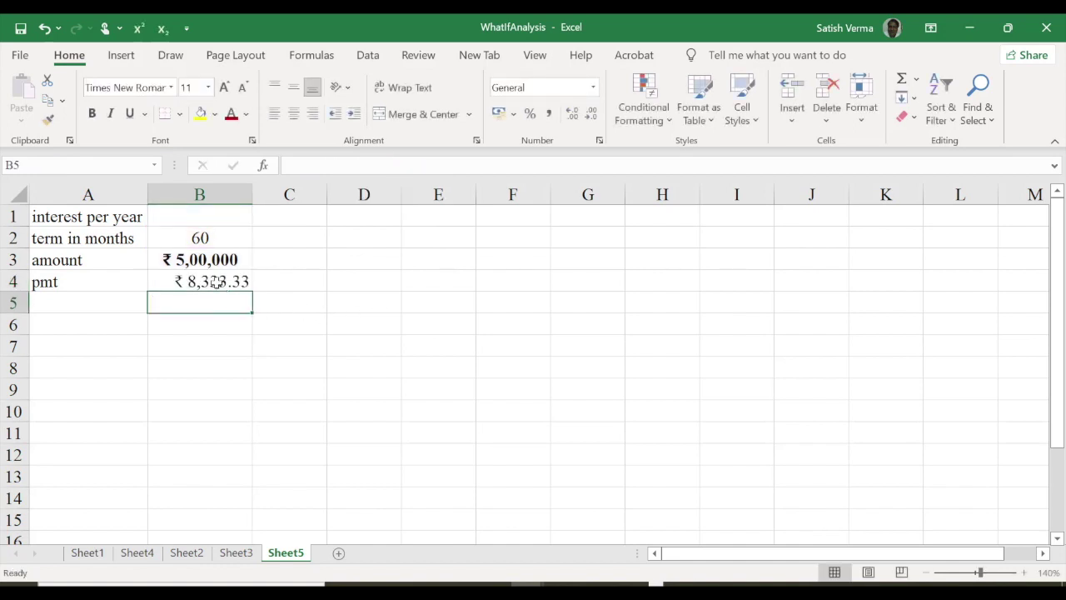
Remove the decimals from the B4 payment and set its font size to 12
left_click(217, 281)
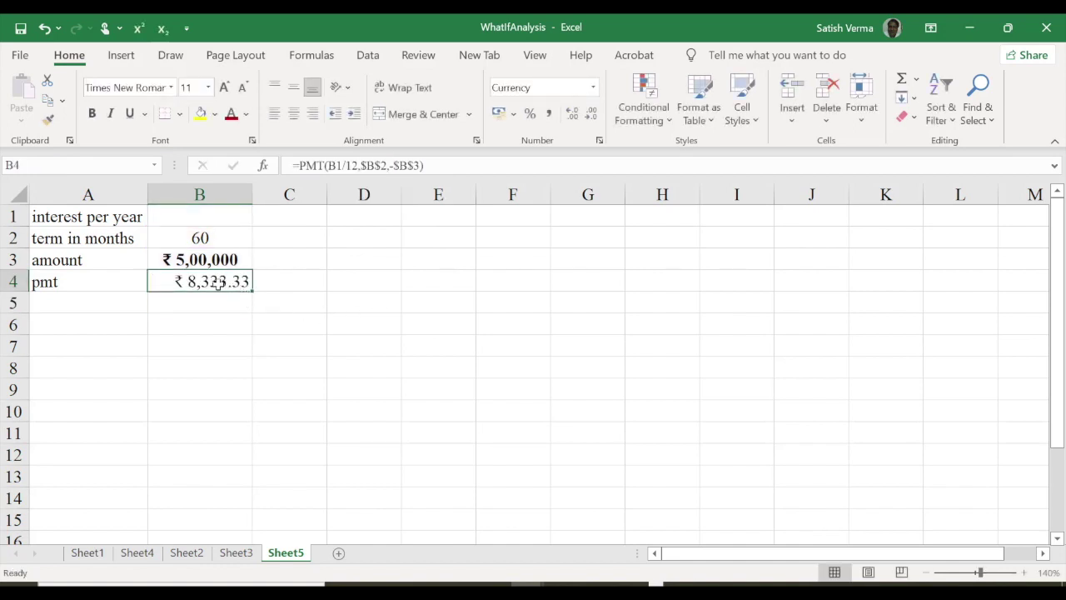
left_click(589, 116)
left_click(589, 116)
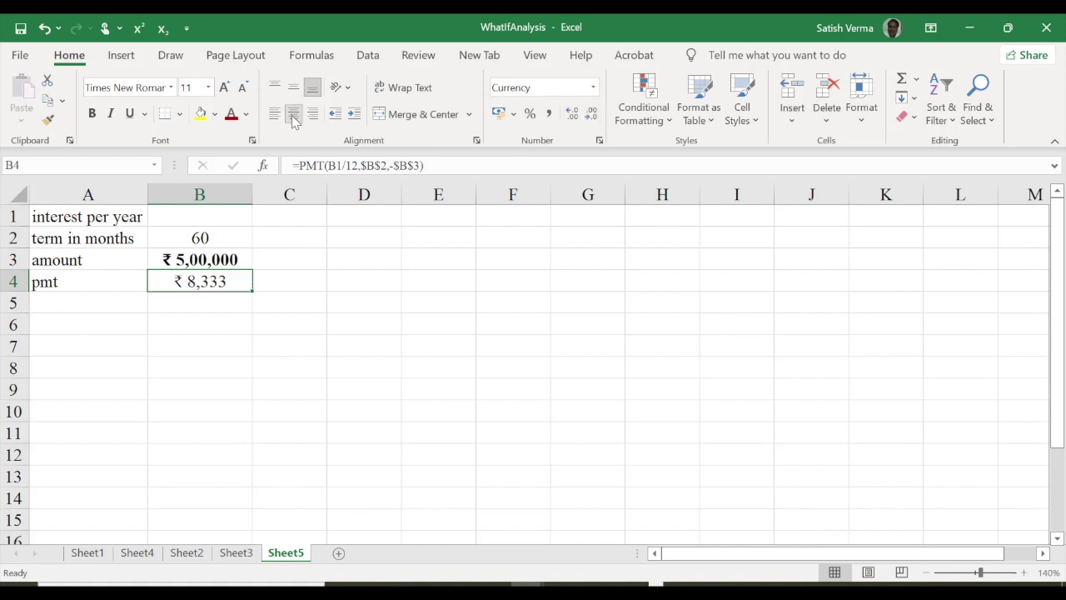
left_click(208, 88)
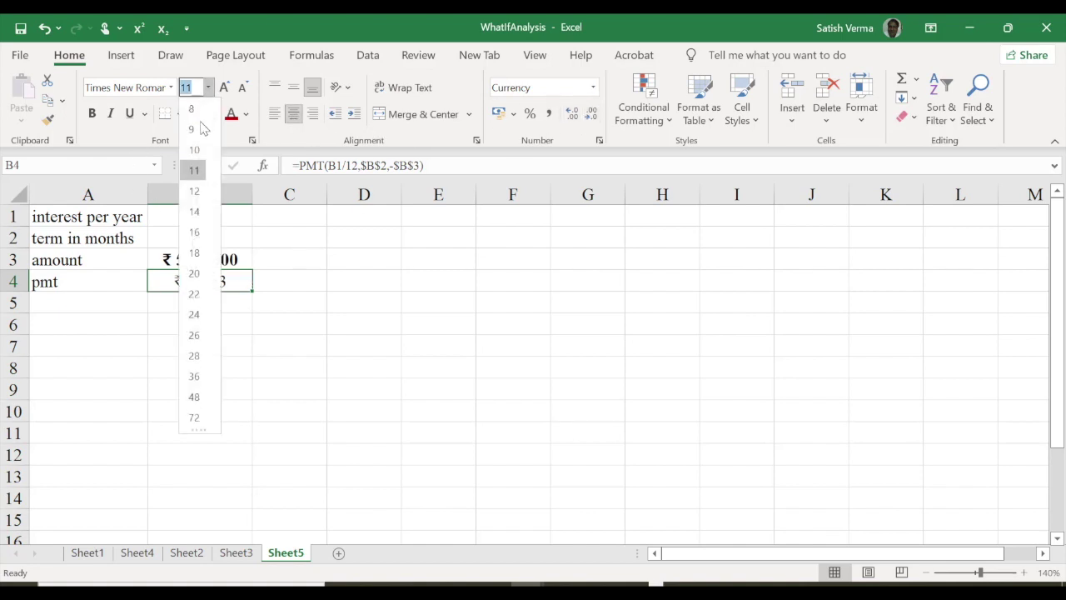
left_click(196, 190)
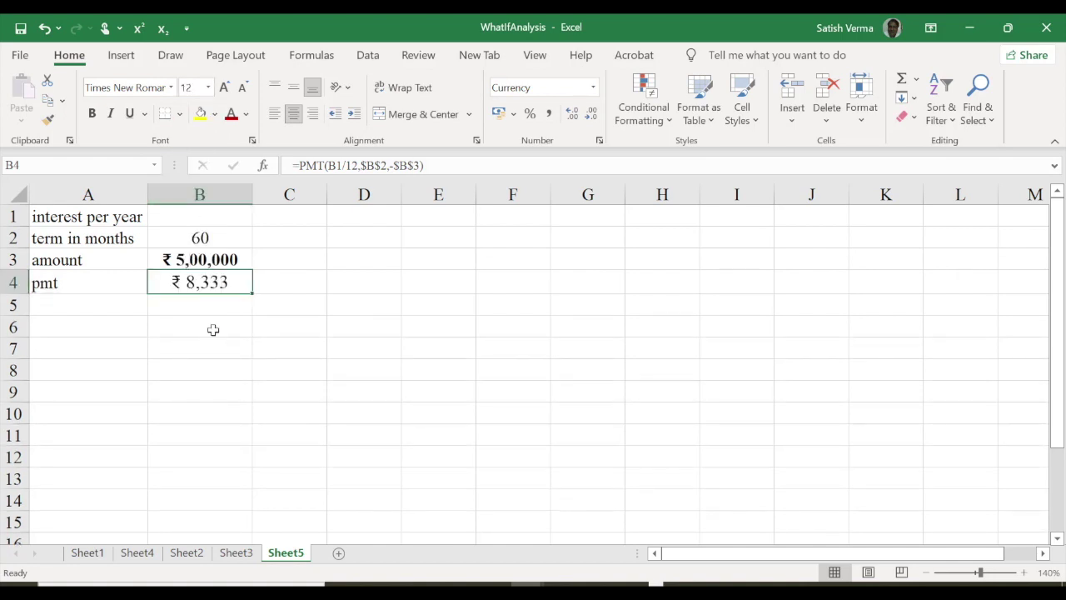
Check the payment with =B3/B2 in C4, then delete it and reselect B4
left_click(287, 284)
type("=")
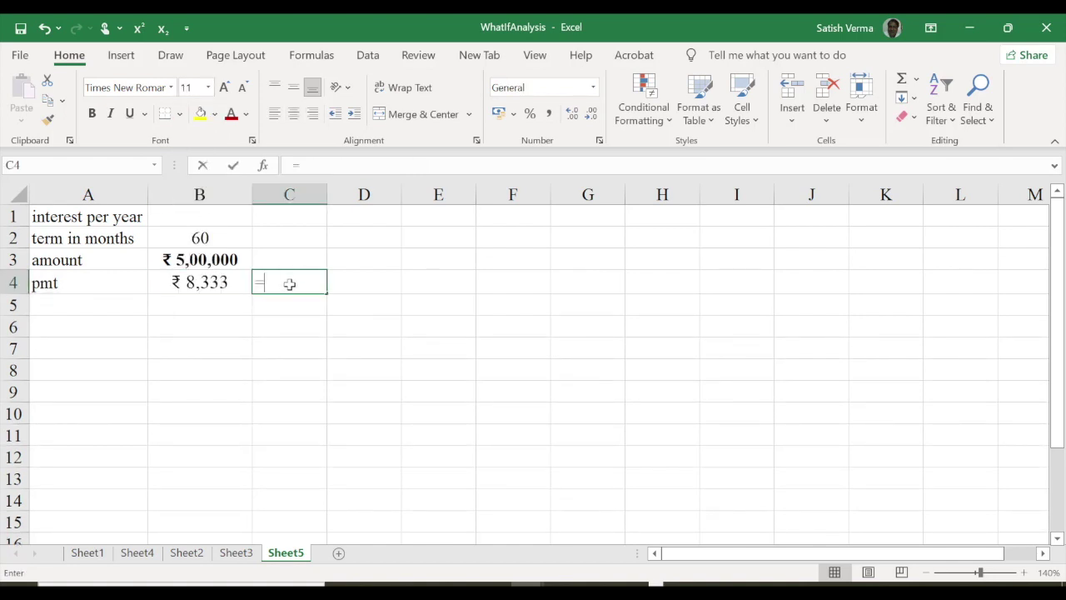
left_click(216, 260)
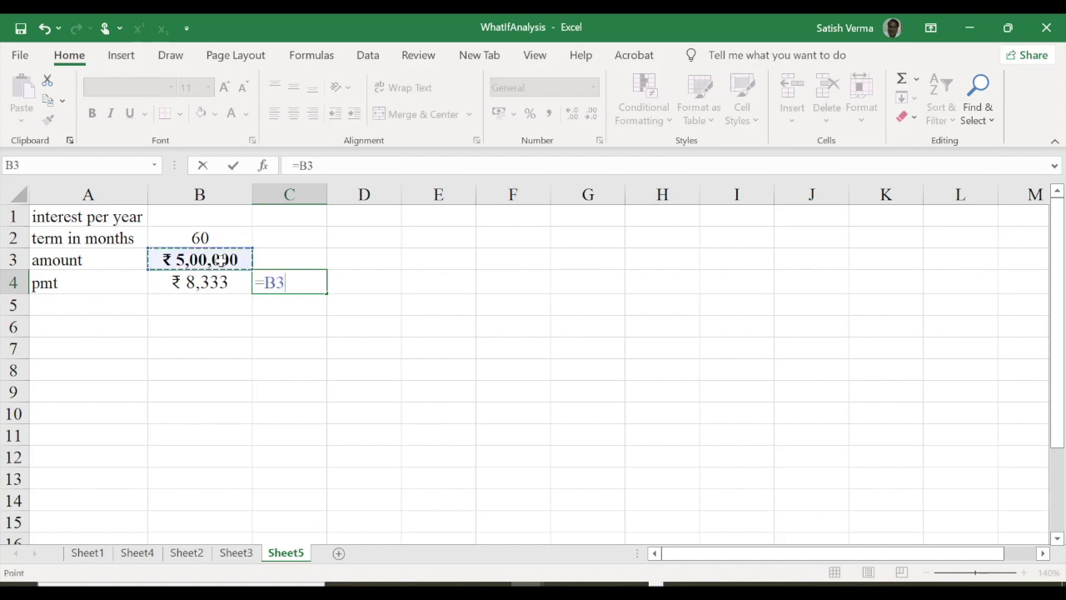
type("/")
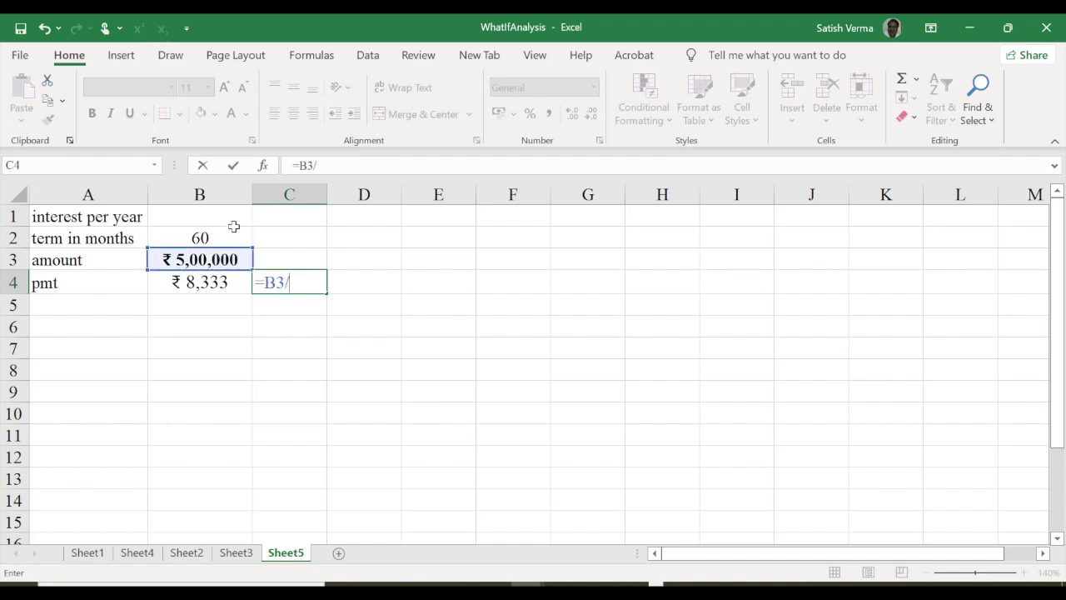
left_click(210, 236)
key("Return")
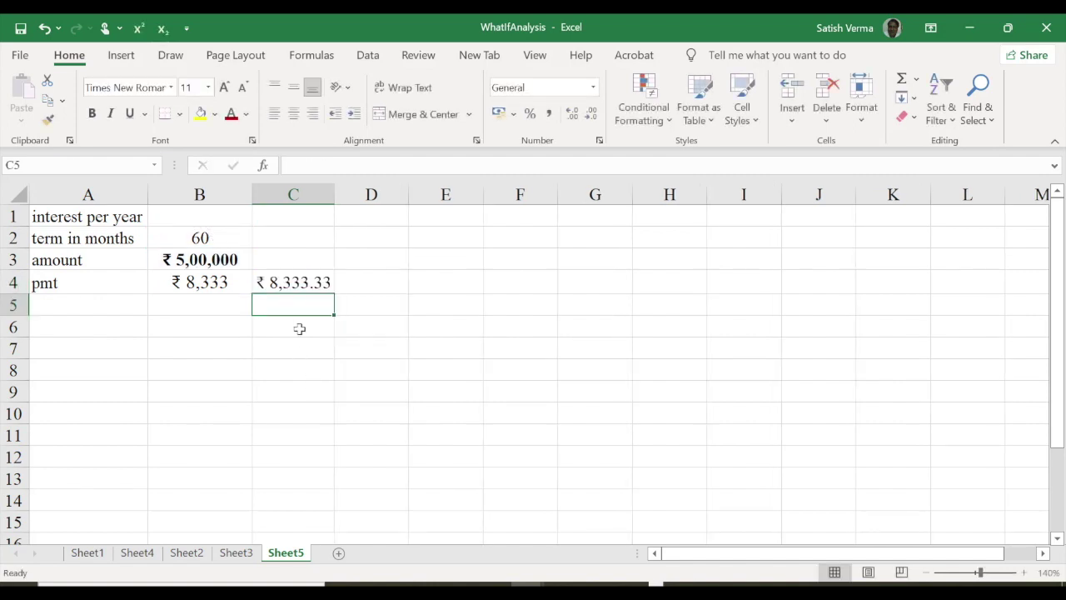
left_click(293, 286)
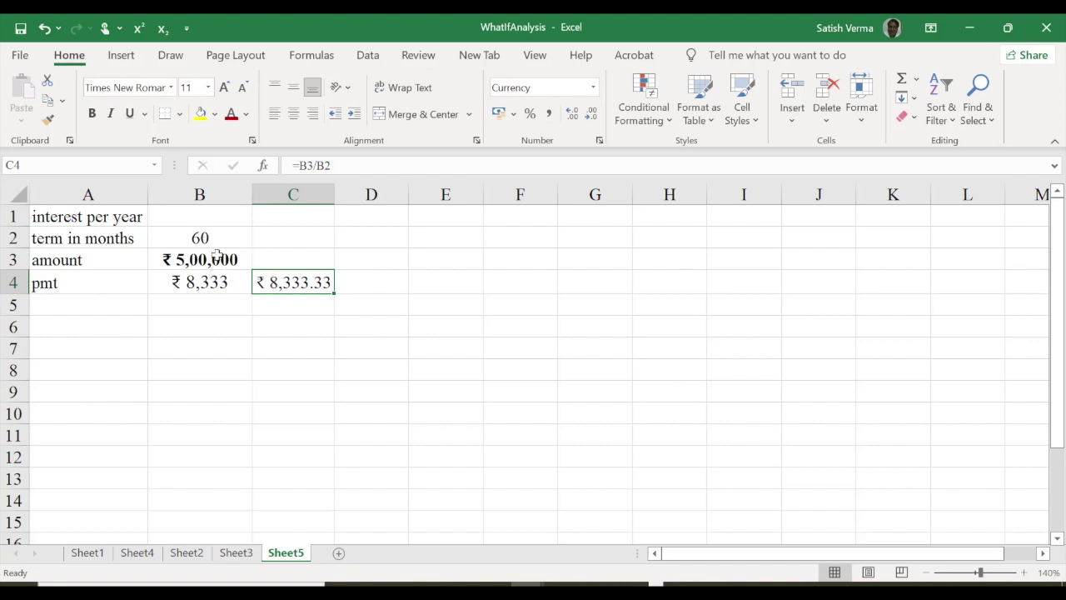
key("Delete")
left_click(210, 306)
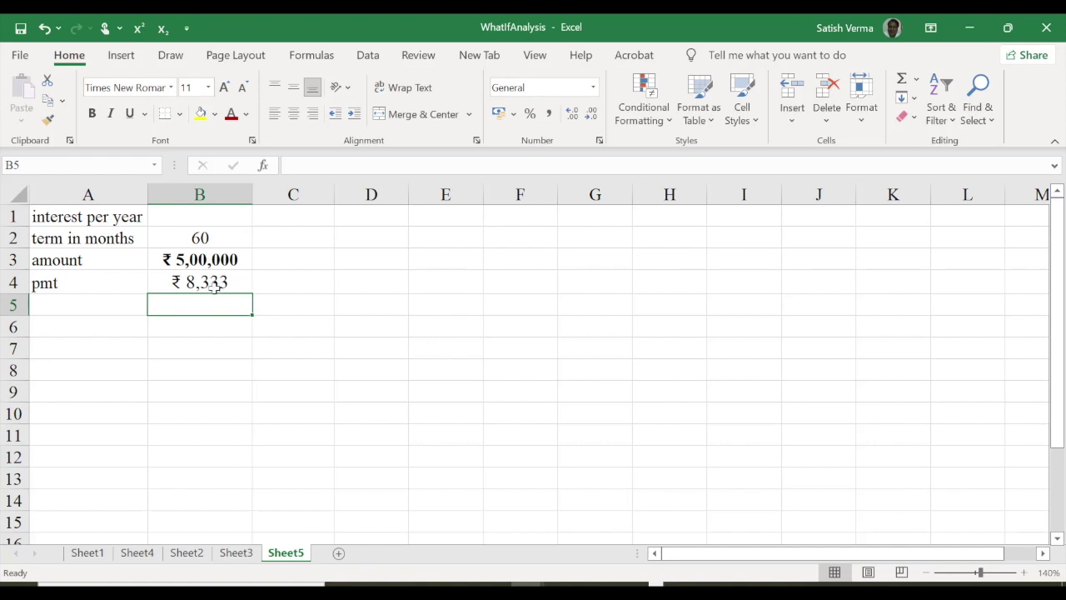
left_click(213, 284)
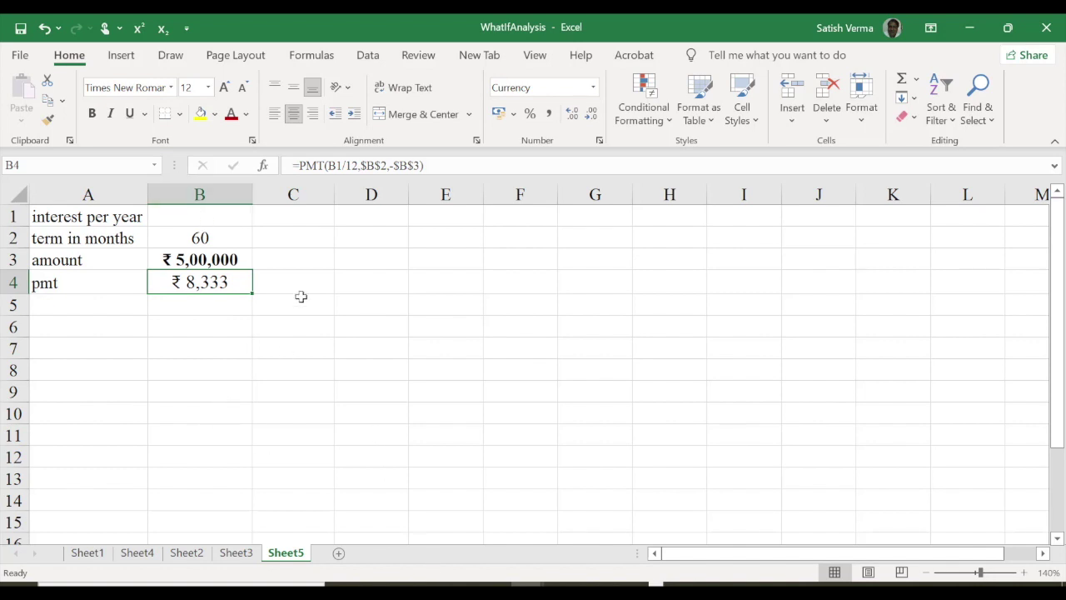
Goal Seek the B4 payment to 10000 by changing the interest rate in B1
left_click(369, 58)
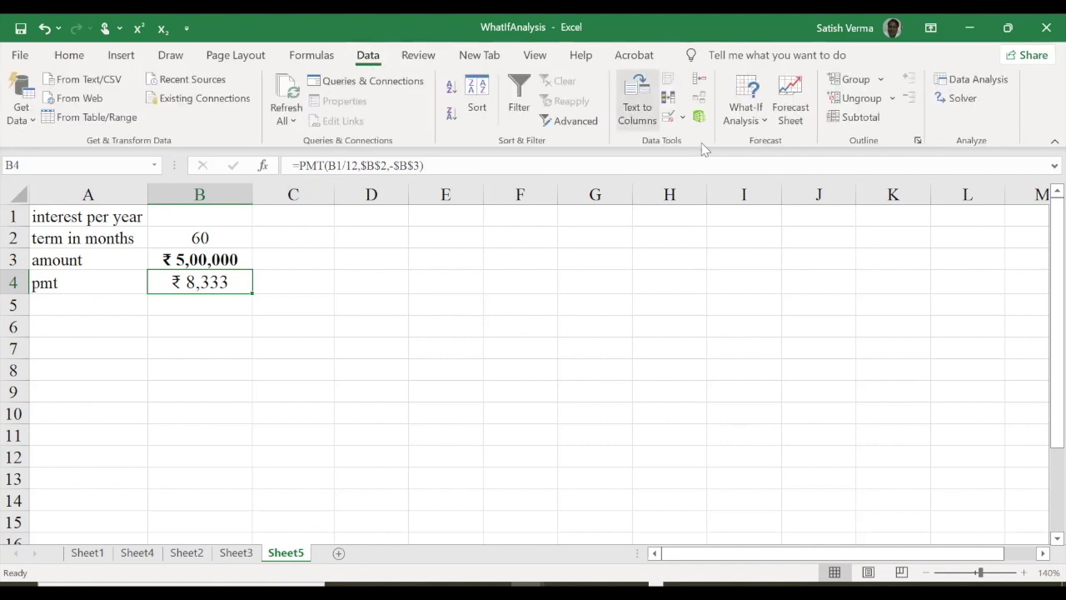
left_click(767, 123)
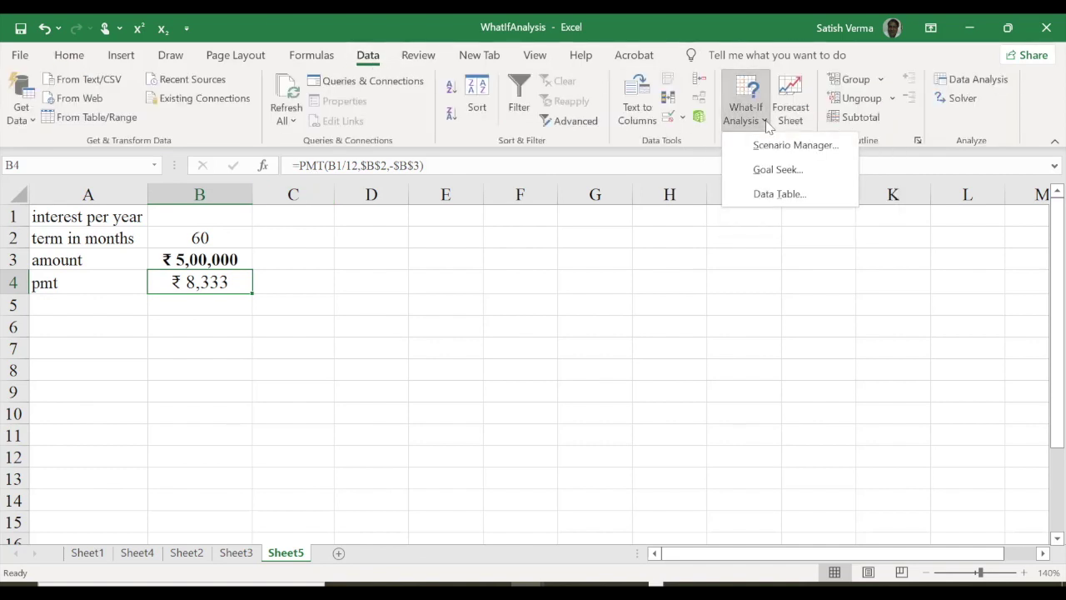
left_click(781, 171)
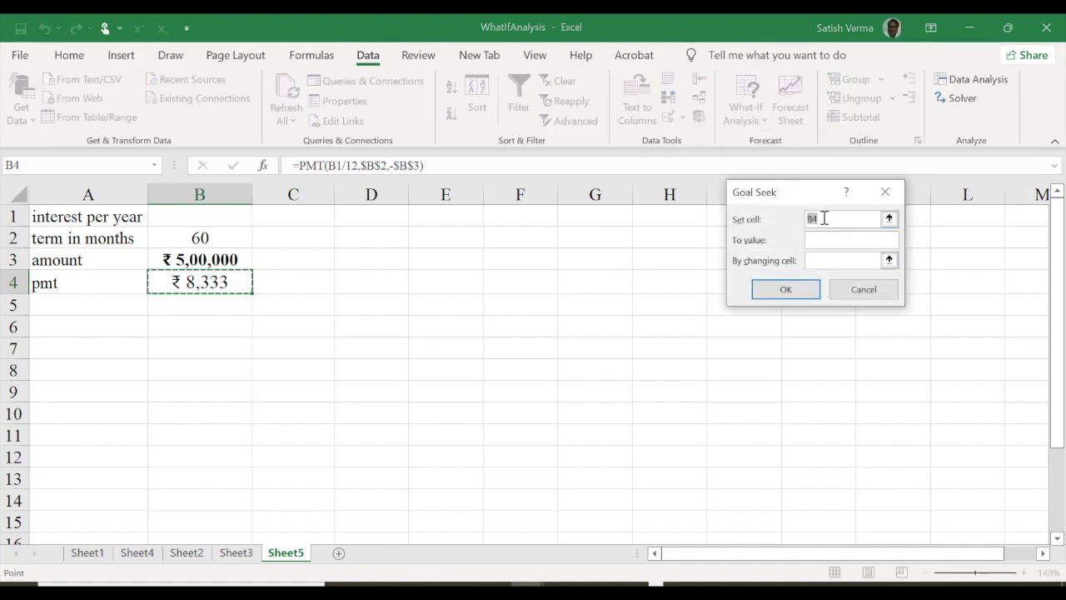
left_click_drag(825, 219, 798, 210)
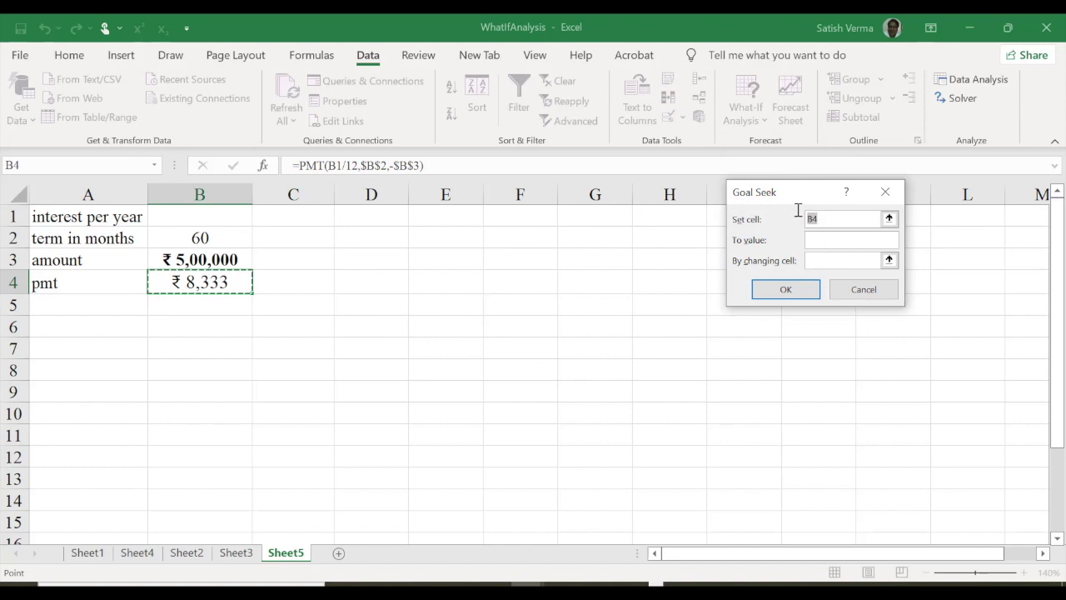
left_click(200, 283)
left_click(818, 239)
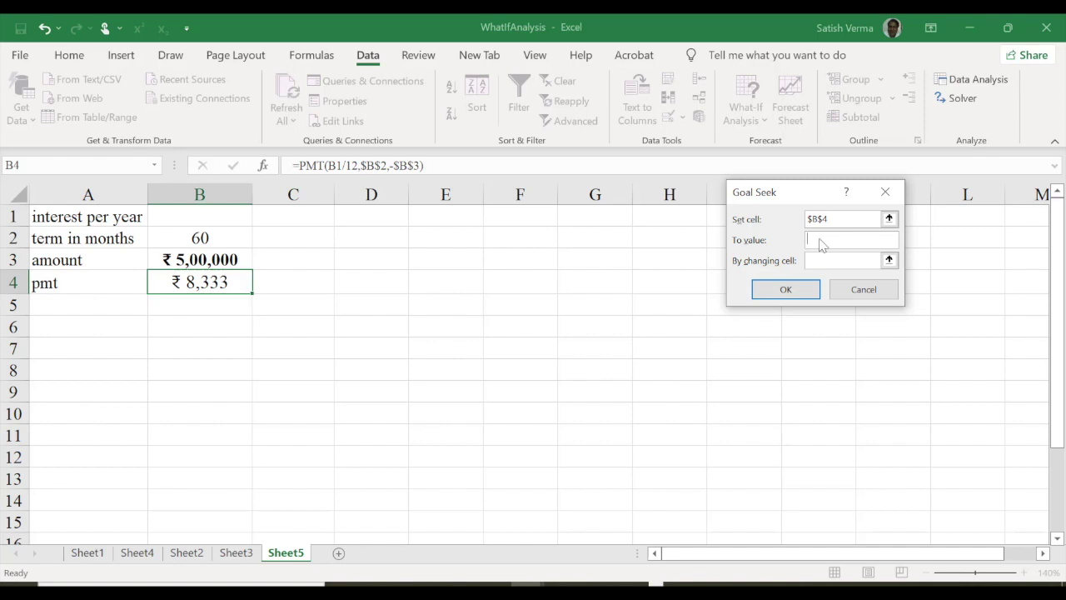
type("10000")
left_click(819, 261)
left_click(205, 216)
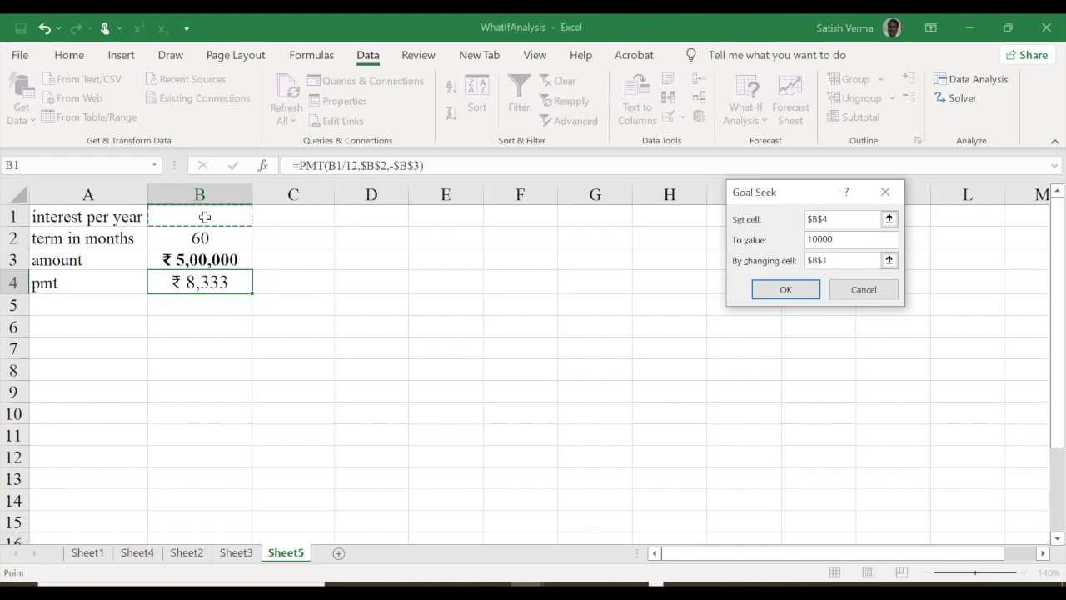
left_click(783, 290)
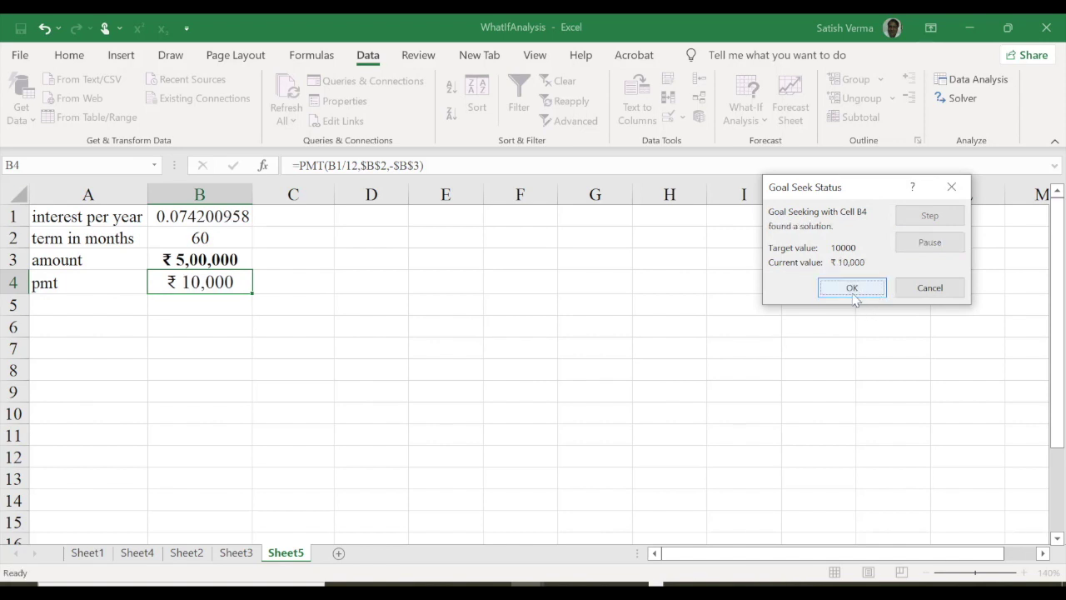
left_click(852, 288)
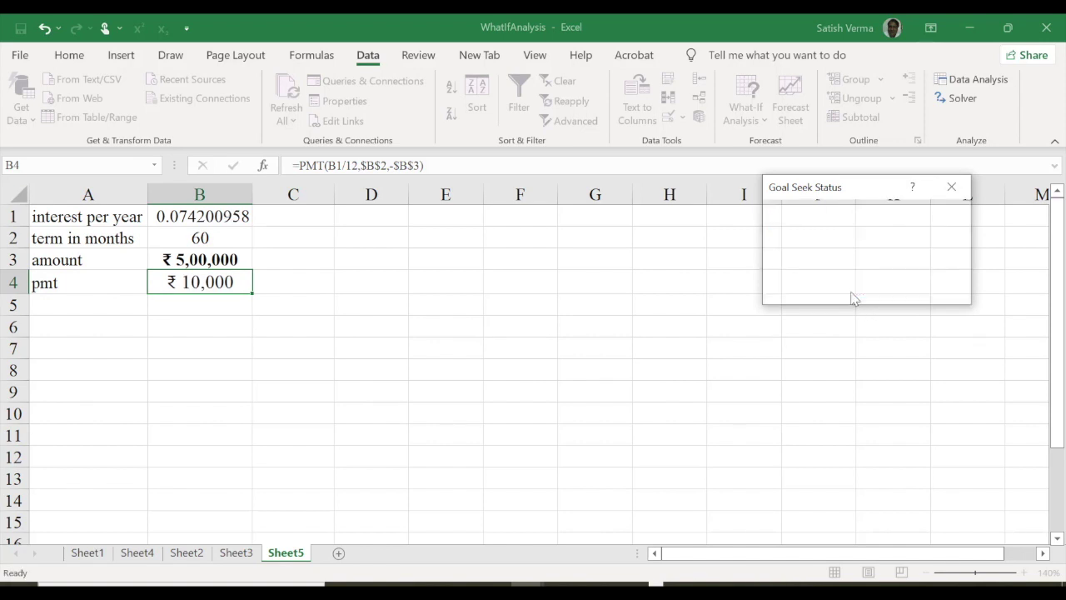
Format the B1 interest rate as a centred percentage, showing 7%
left_click(201, 216)
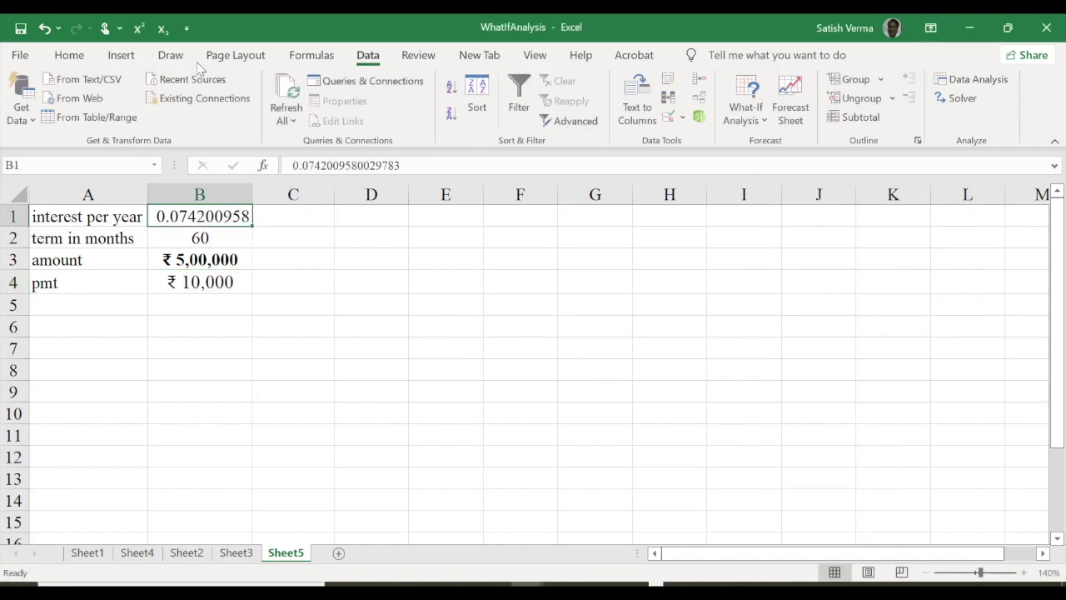
left_click(69, 55)
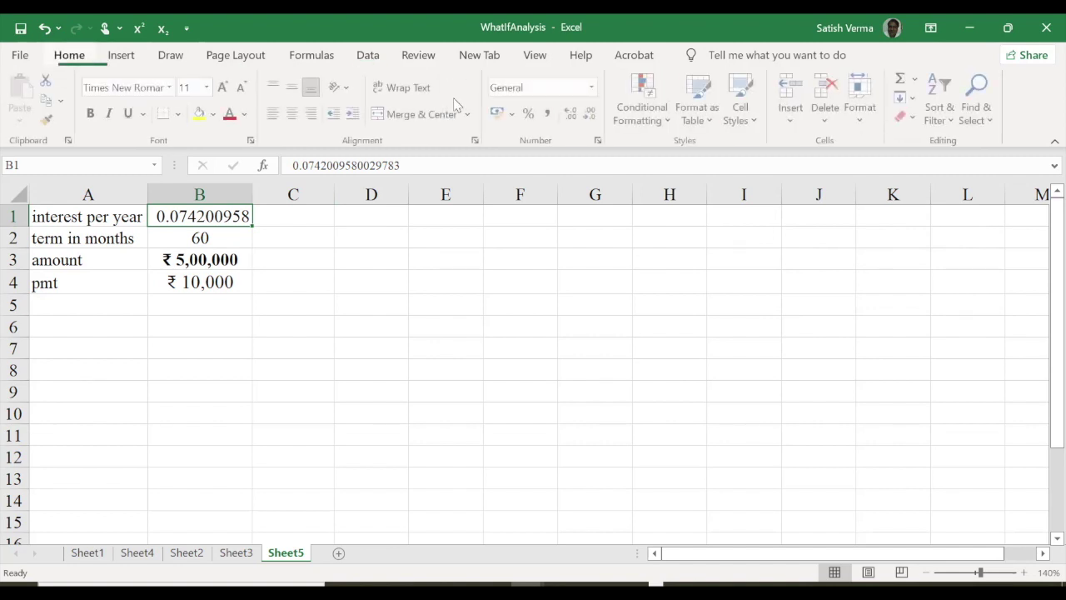
left_click(528, 114)
left_click(294, 114)
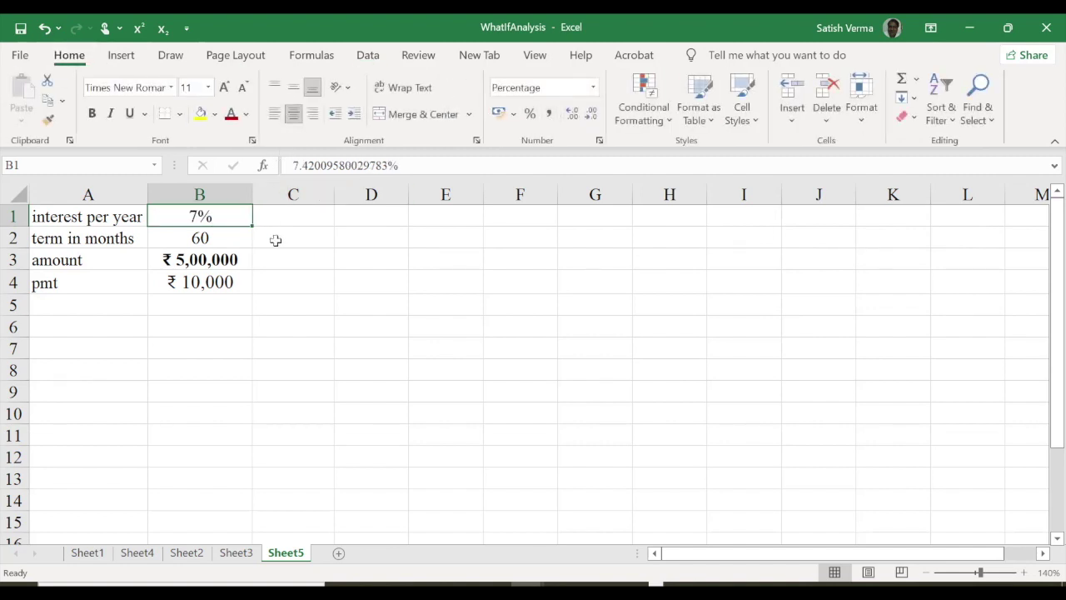
left_click(295, 287)
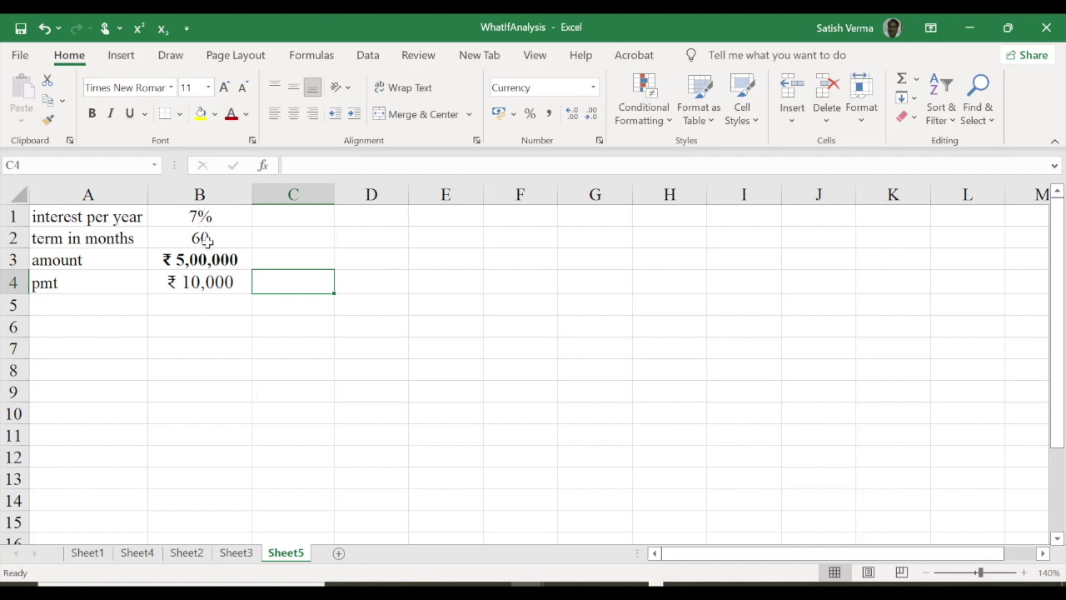
Goal Seek the B4 payment to 11000 by varying the interest rate in B1
left_click(213, 281)
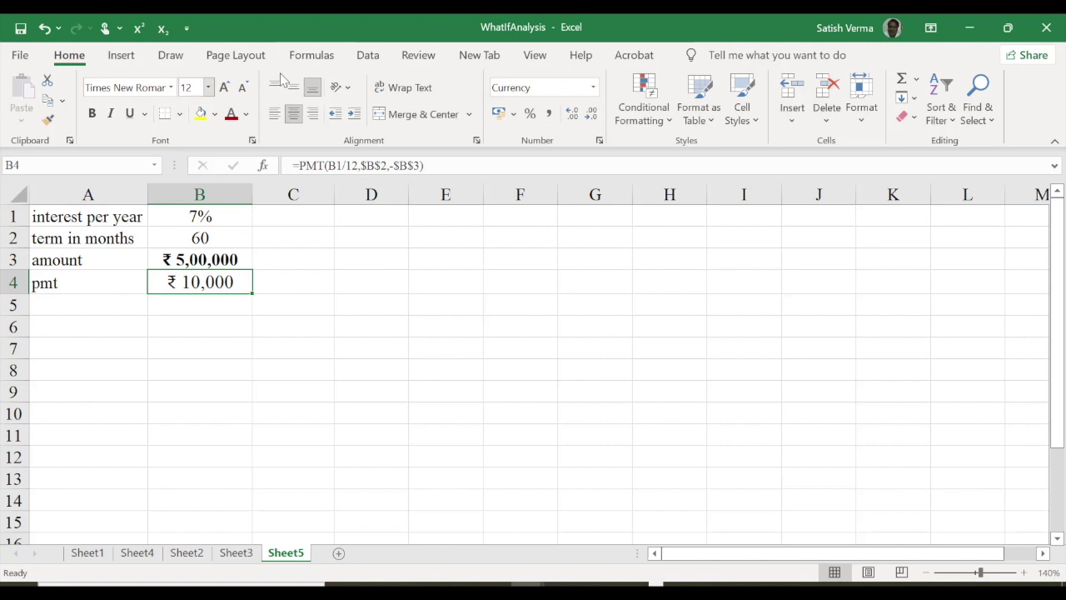
left_click(368, 56)
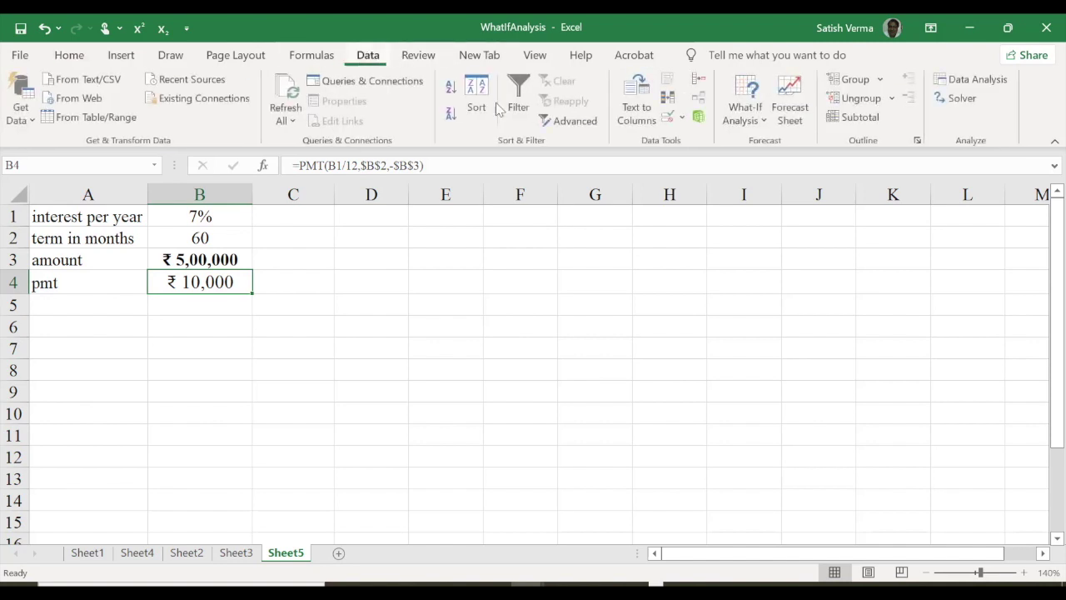
left_click(762, 124)
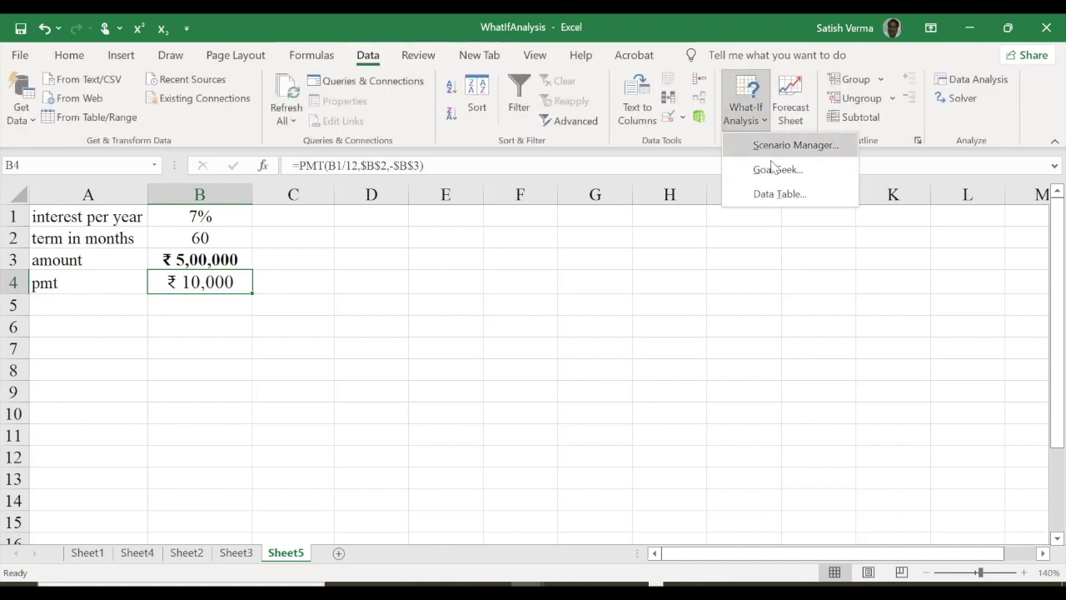
left_click(771, 166)
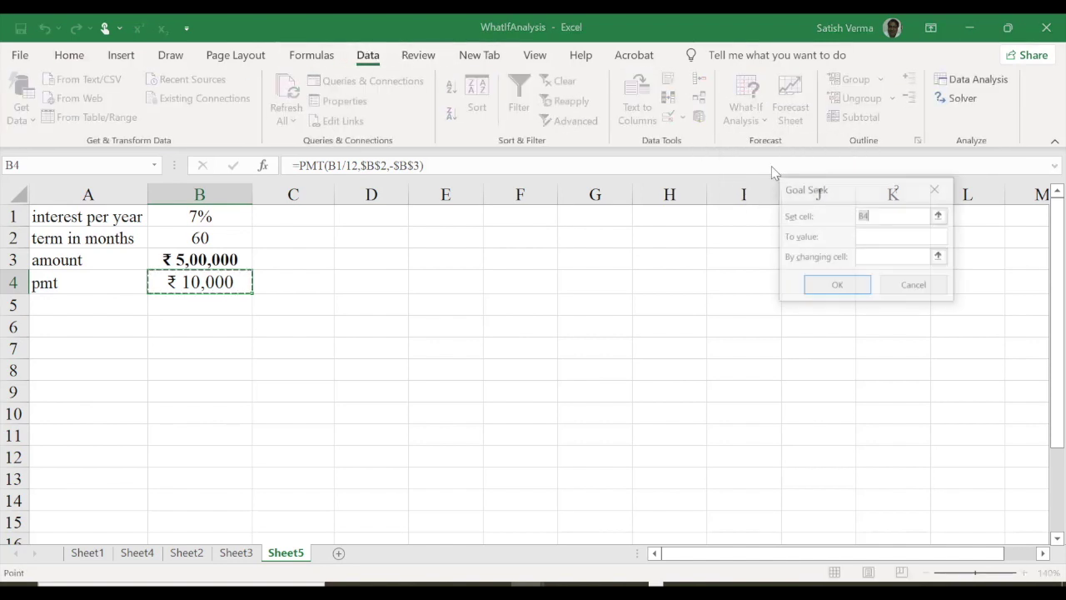
left_click(203, 282)
left_click(876, 237)
type("11")
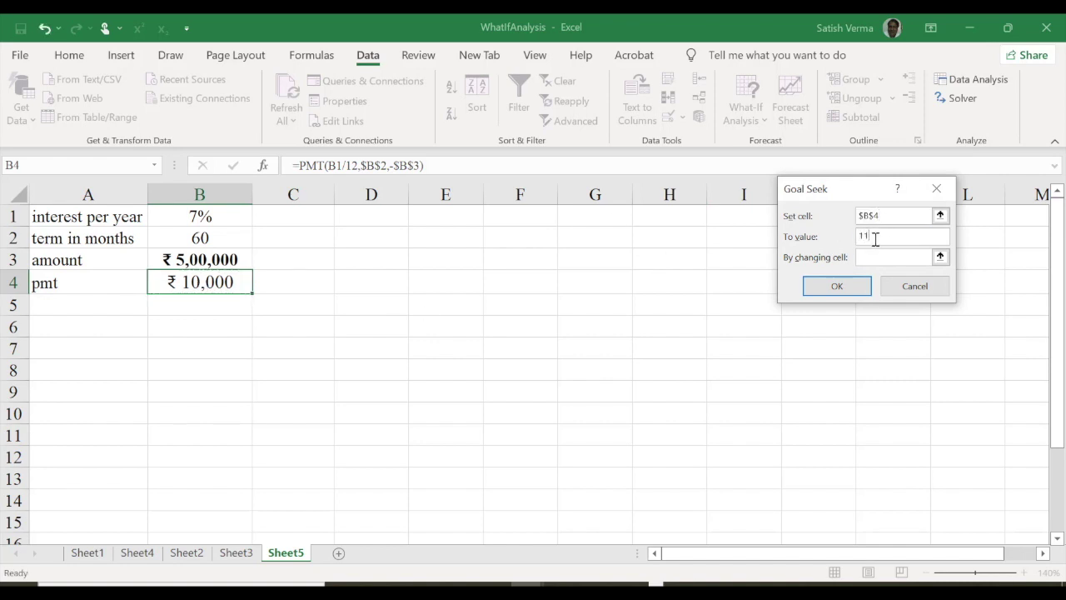
type("000")
left_click(874, 256)
left_click(212, 217)
left_click(834, 287)
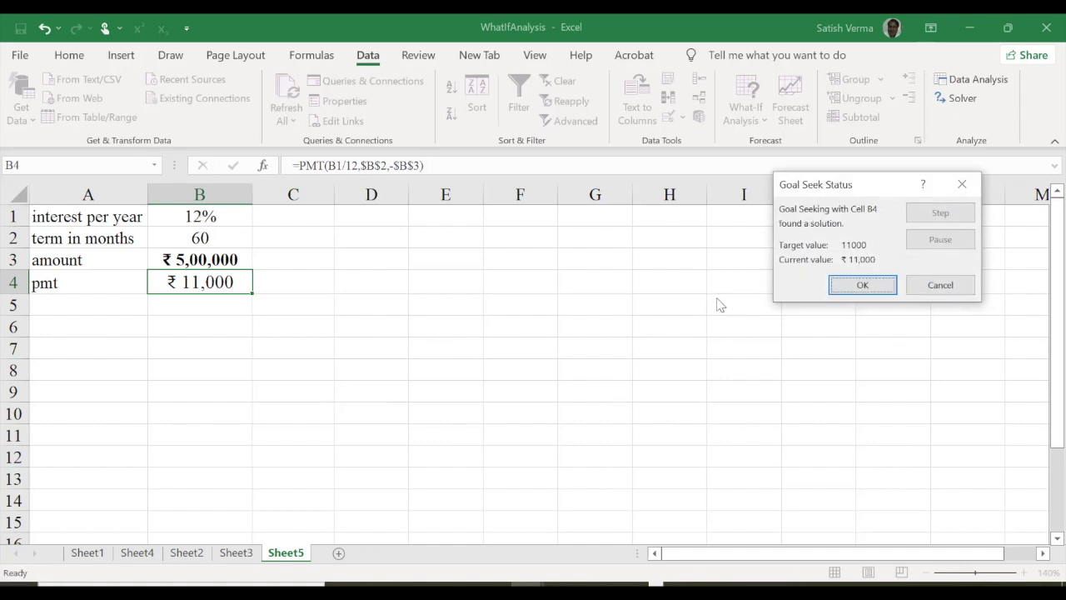
left_click(872, 294)
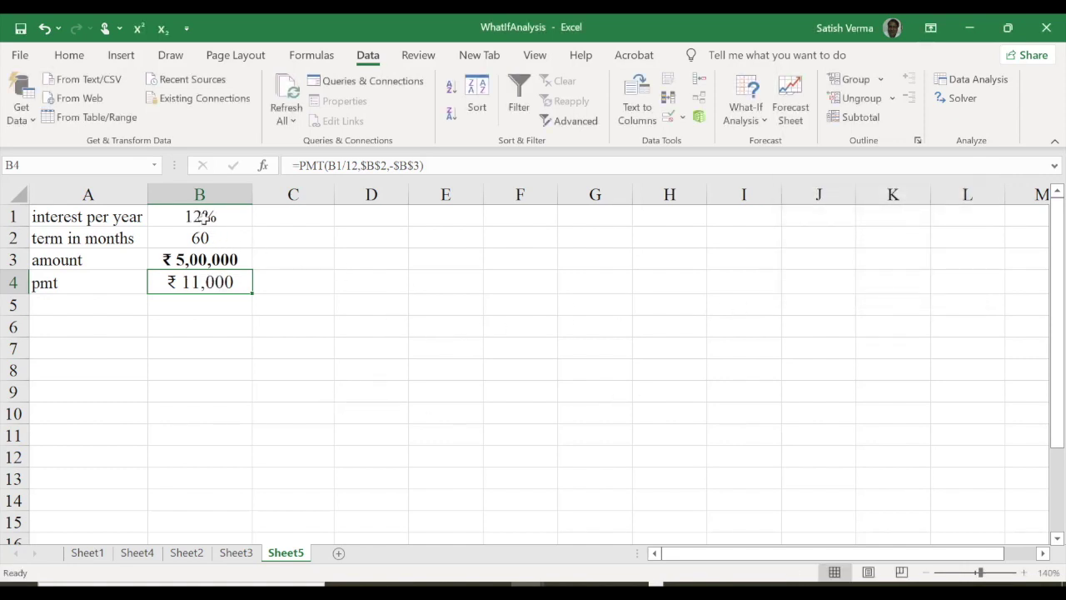
Show the B1 interest rate with two decimals, reading 11.51%
left_click(204, 218)
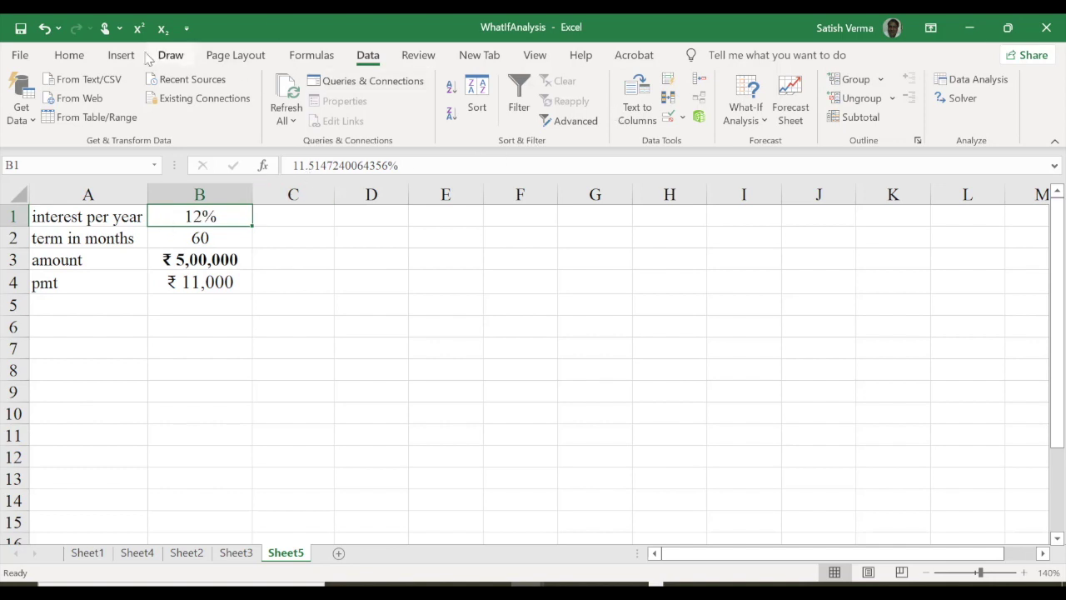
left_click(65, 57)
left_click(575, 115)
left_click(575, 115)
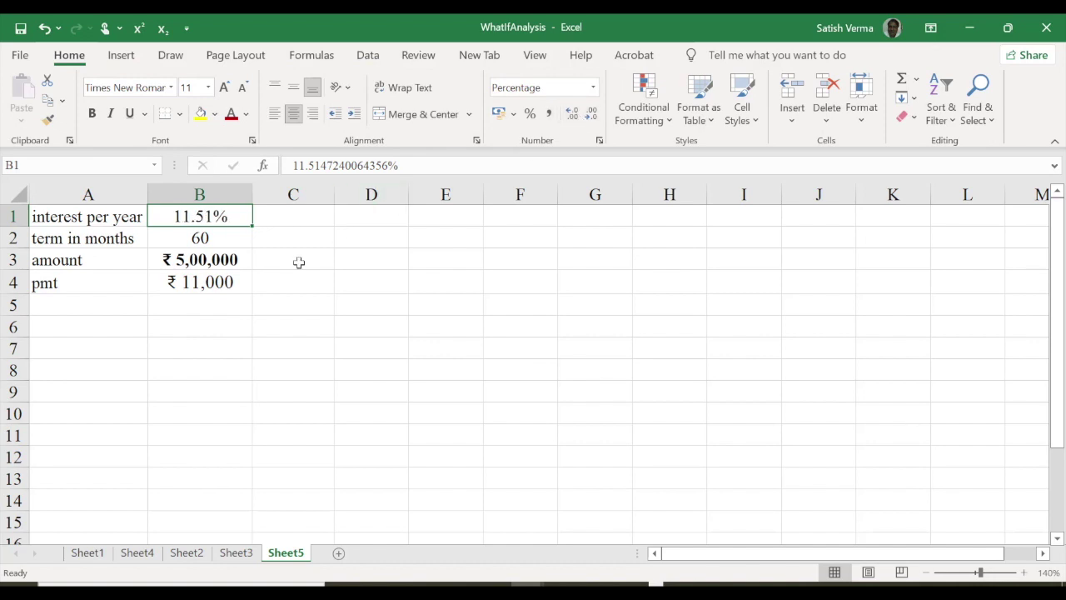
left_click(213, 308)
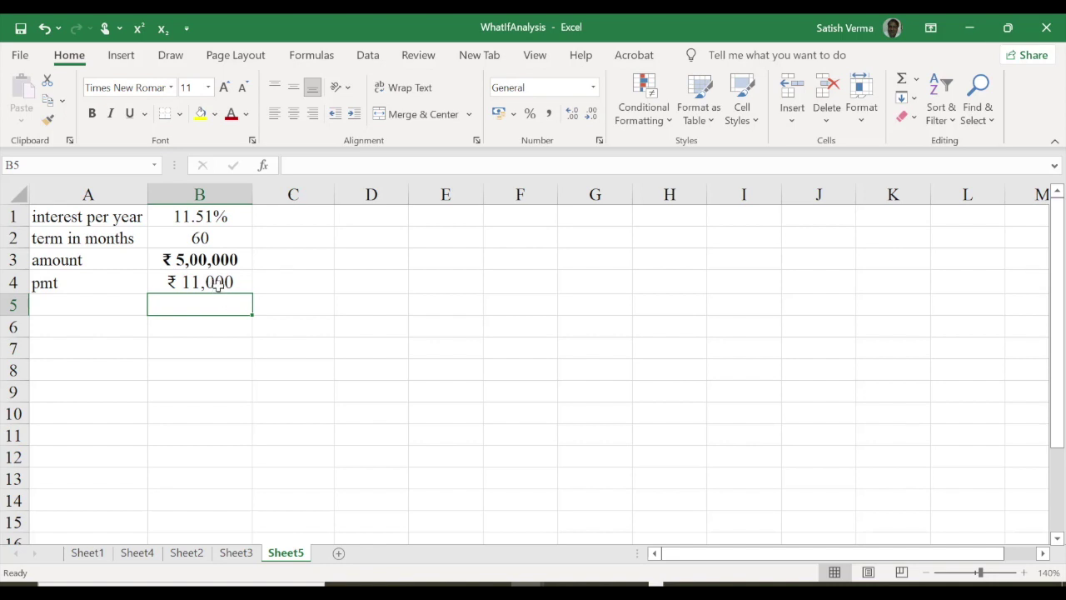
Change B1's interest per year to 10.25%, recalculating the payment to ₹ 10,685
left_click(209, 220)
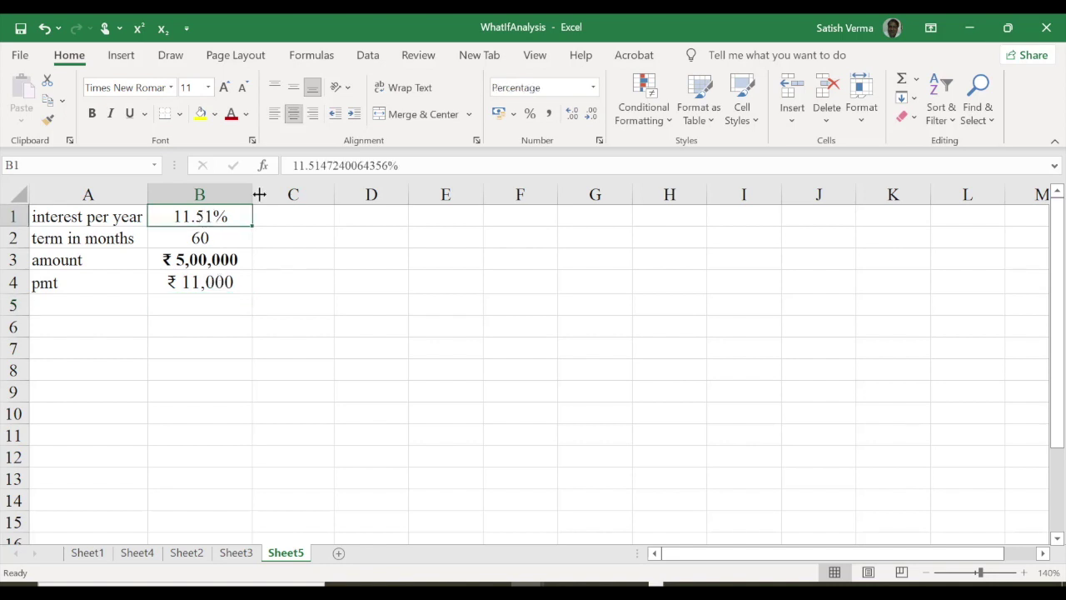
left_click_drag(405, 164, 278, 171)
type("10")
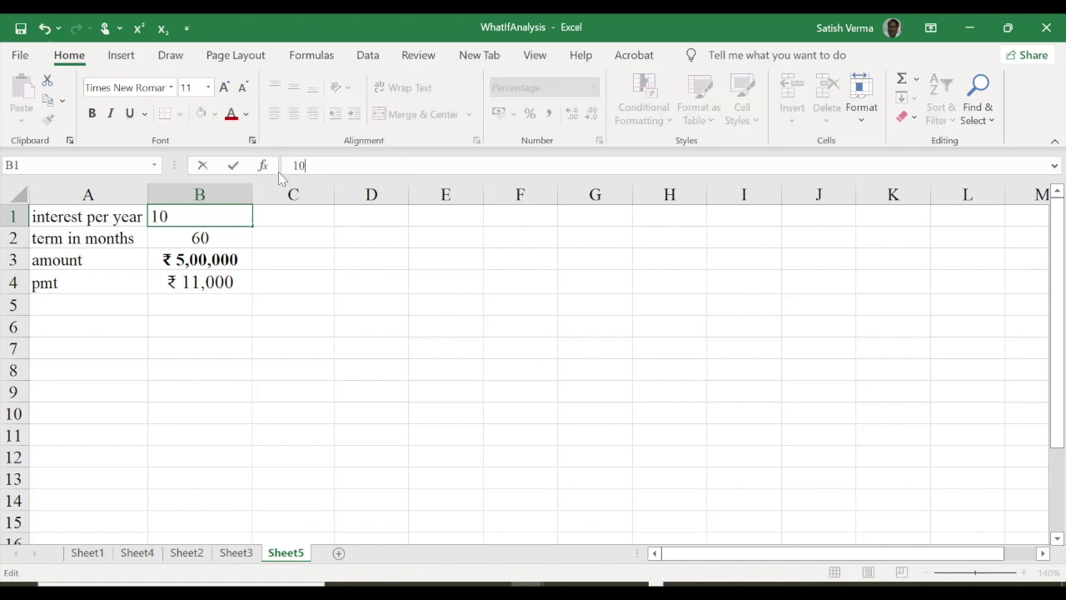
type(".25")
type("%")
key("Return")
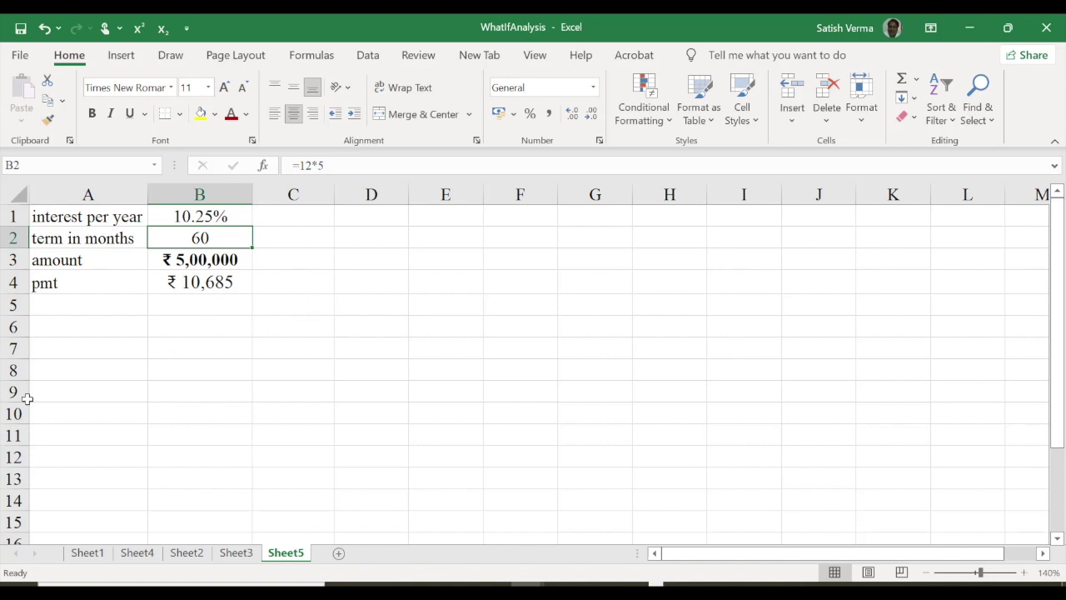
Enter the starting rates 9.75% in C4 and 10.00% in C5
left_click(307, 284)
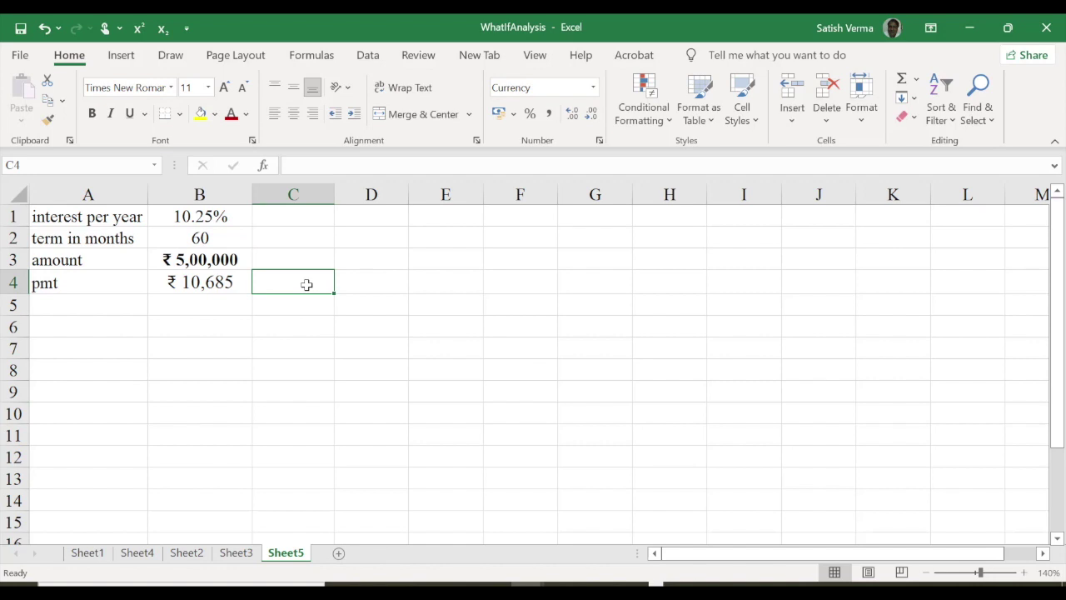
type("=")
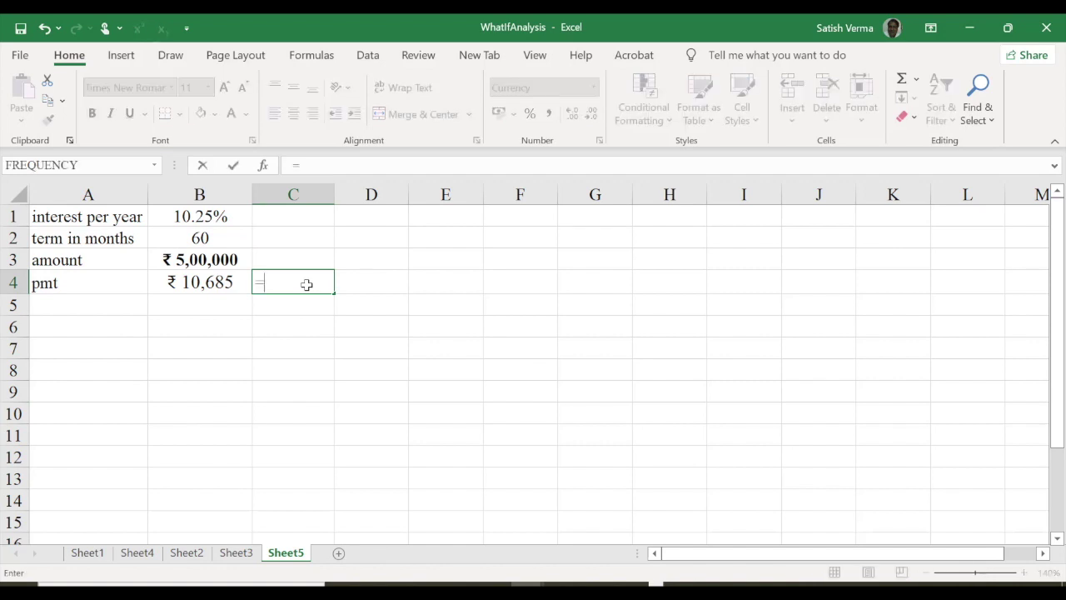
key("BackSpace")
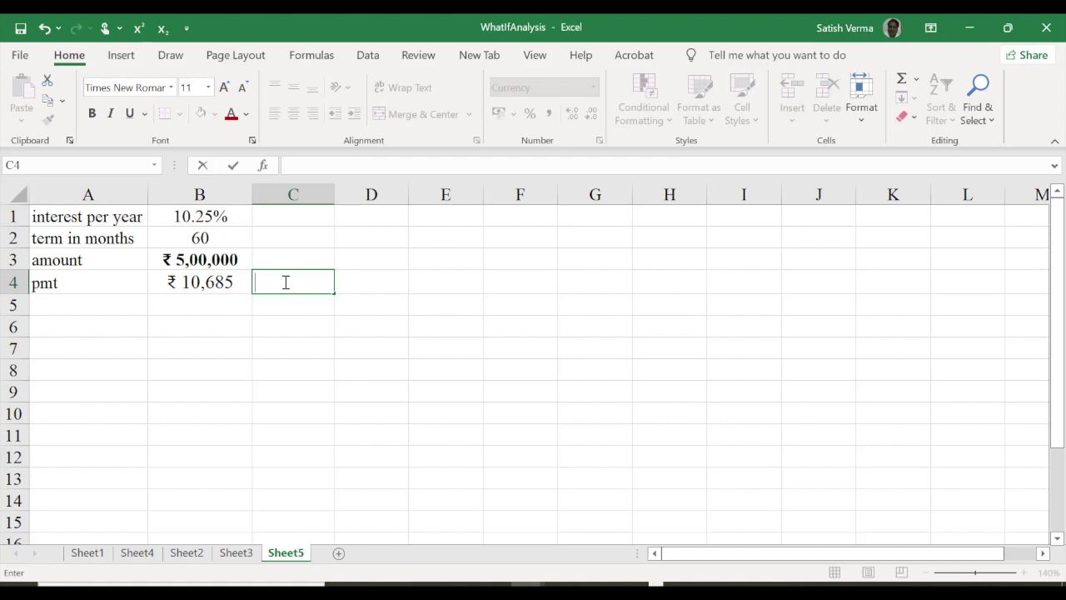
type("10.2")
type("5")
key("BackSpace")
key("BackSpace")
key("BackSpace")
key("BackSpace")
type("9.")
type("%")
key("Return")
type("1")
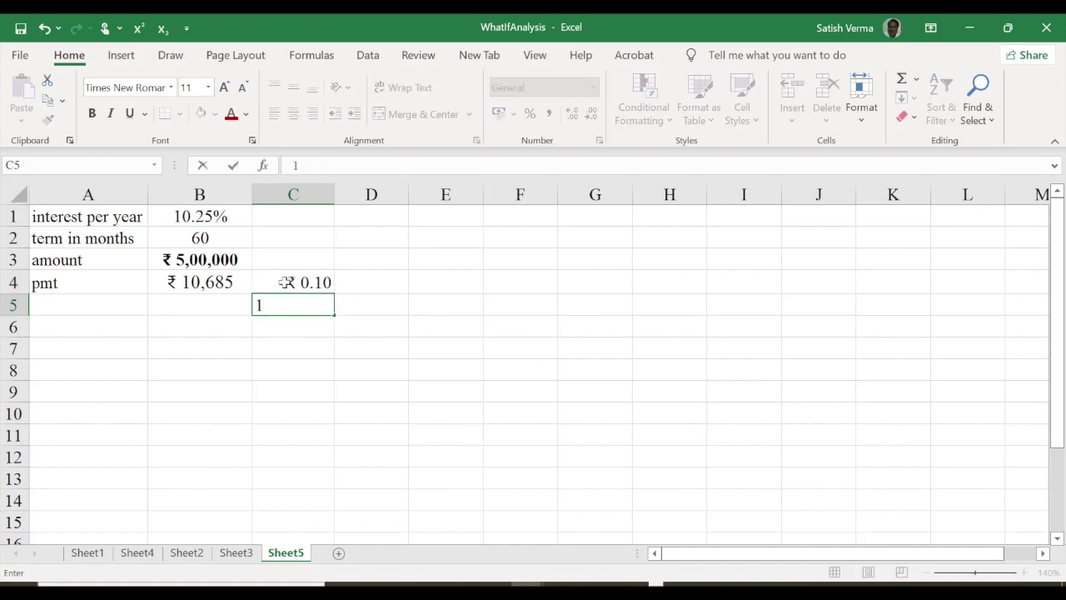
type("0.00%")
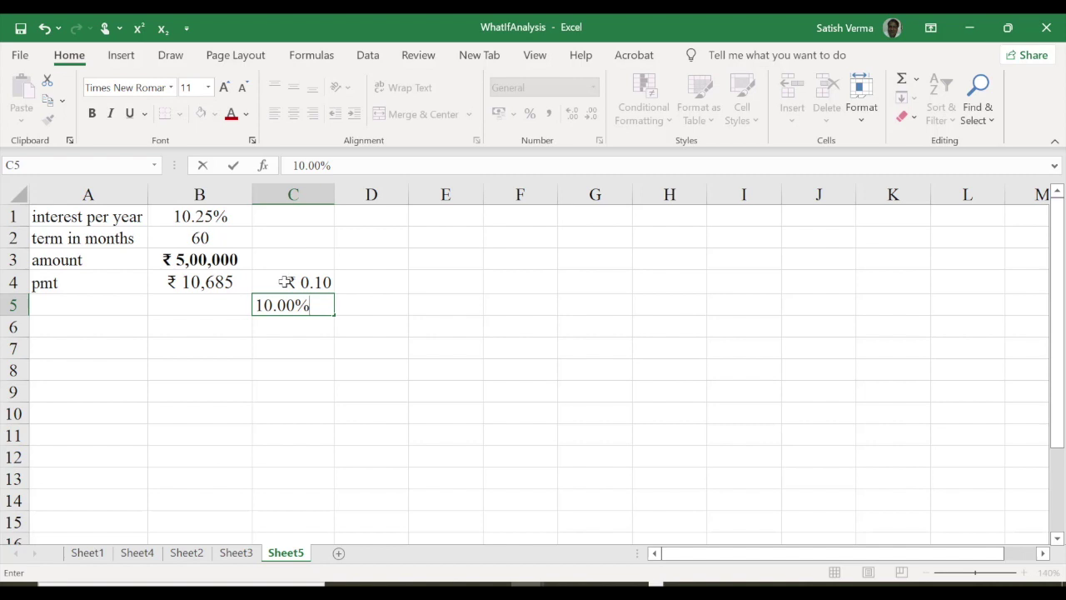
key("Return")
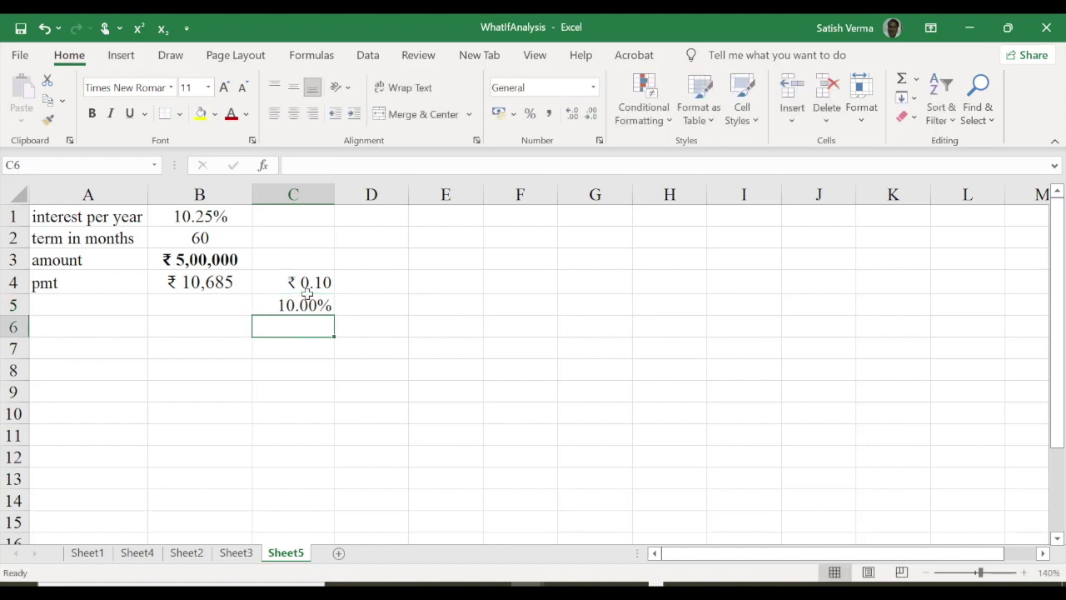
Format C4 as a percentage with two decimals, showing 9.75%
left_click(307, 285)
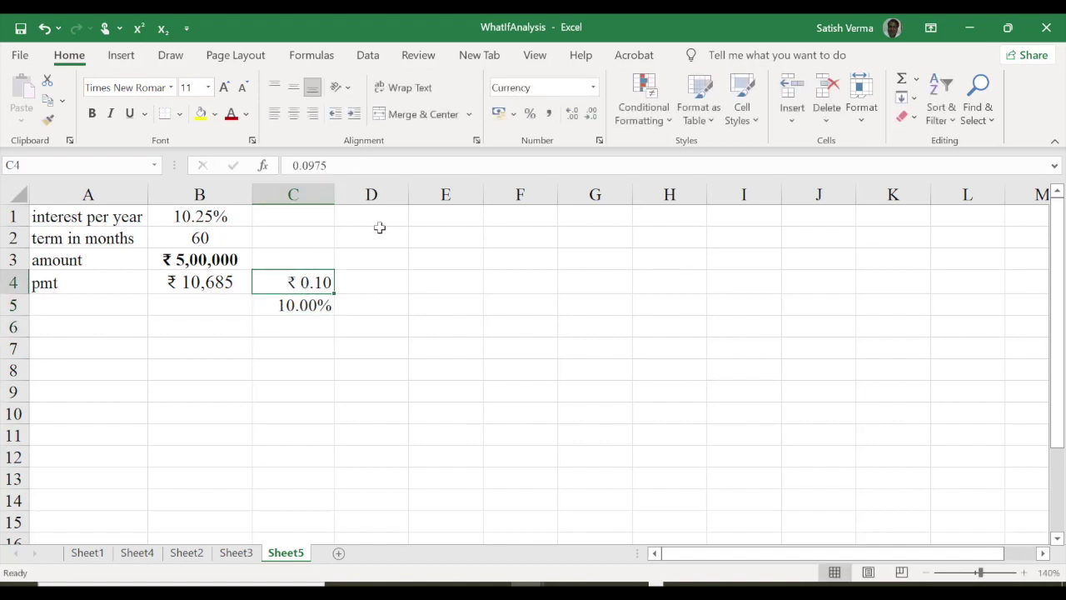
left_click(530, 113)
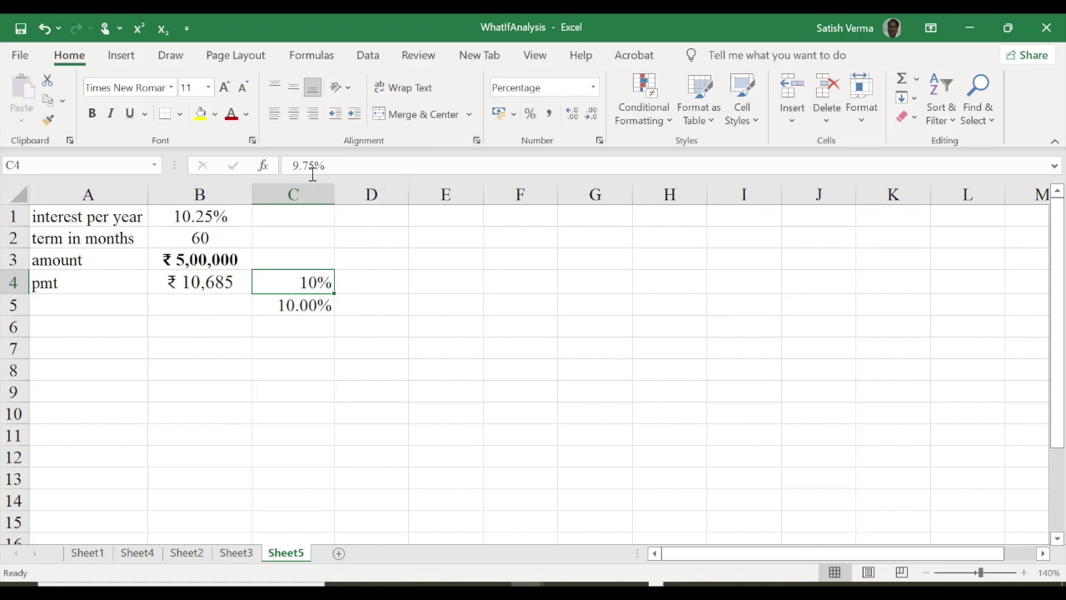
left_click(308, 310)
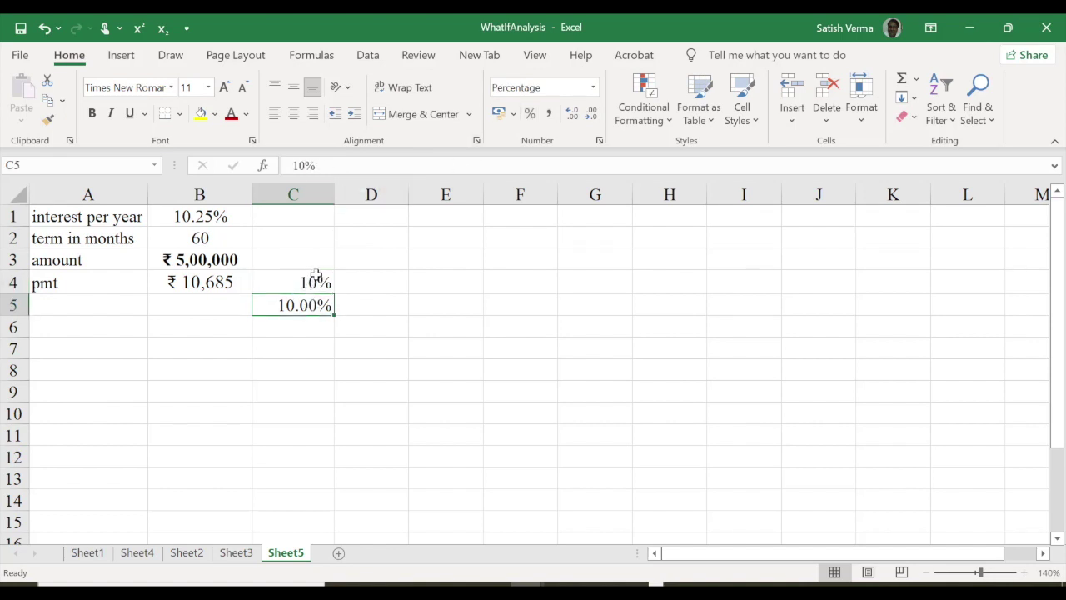
left_click(308, 282)
left_click(572, 117)
left_click(570, 116)
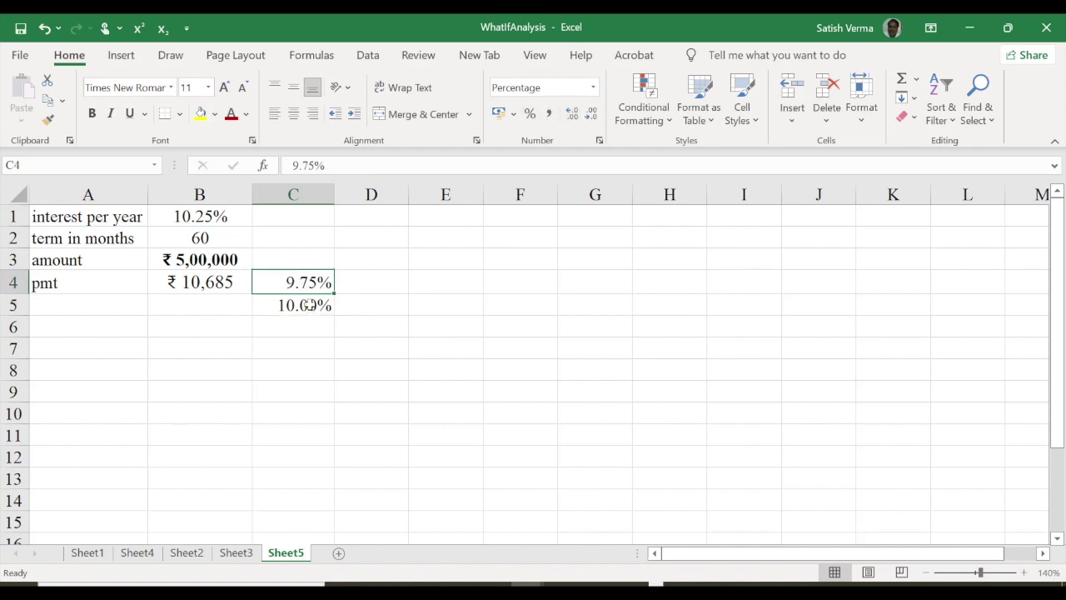
Extend the rates down to 12.00% in C13 in 0.25% steps and centre them
left_click(308, 305)
mouse_move(293, 283)
left_mouse_down()
mouse_move(327, 309)
mouse_move(334, 480)
left_mouse_up()
left_click(442, 412)
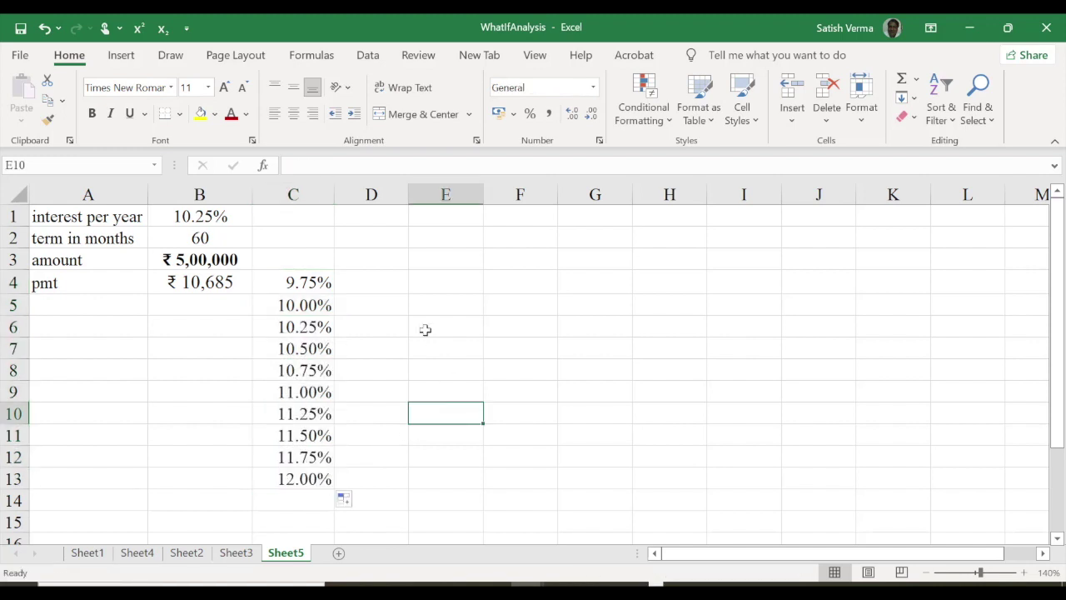
left_click_drag(309, 281, 289, 471)
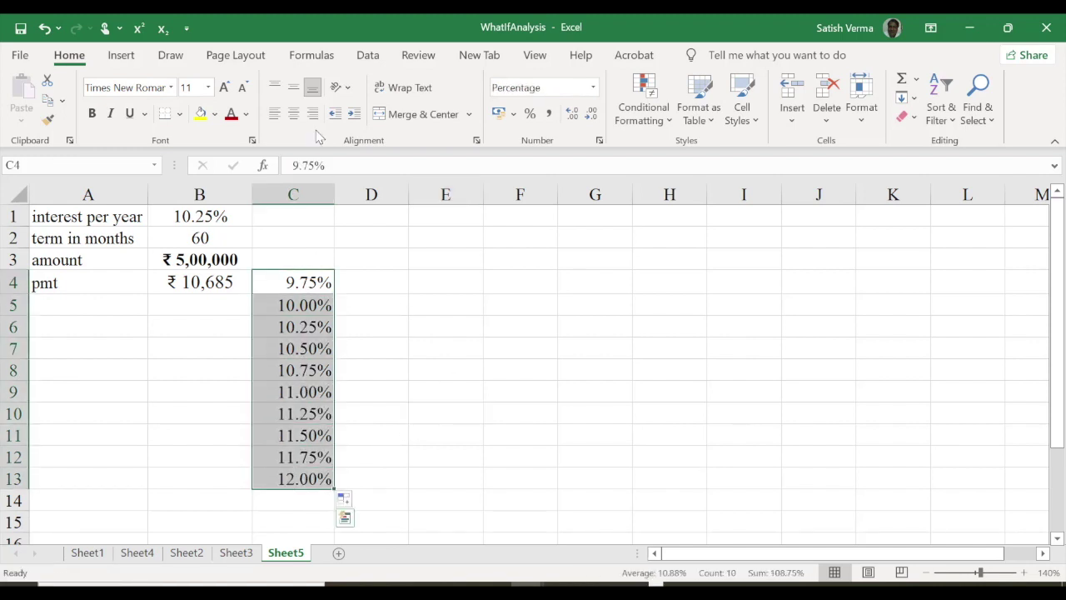
left_click(293, 114)
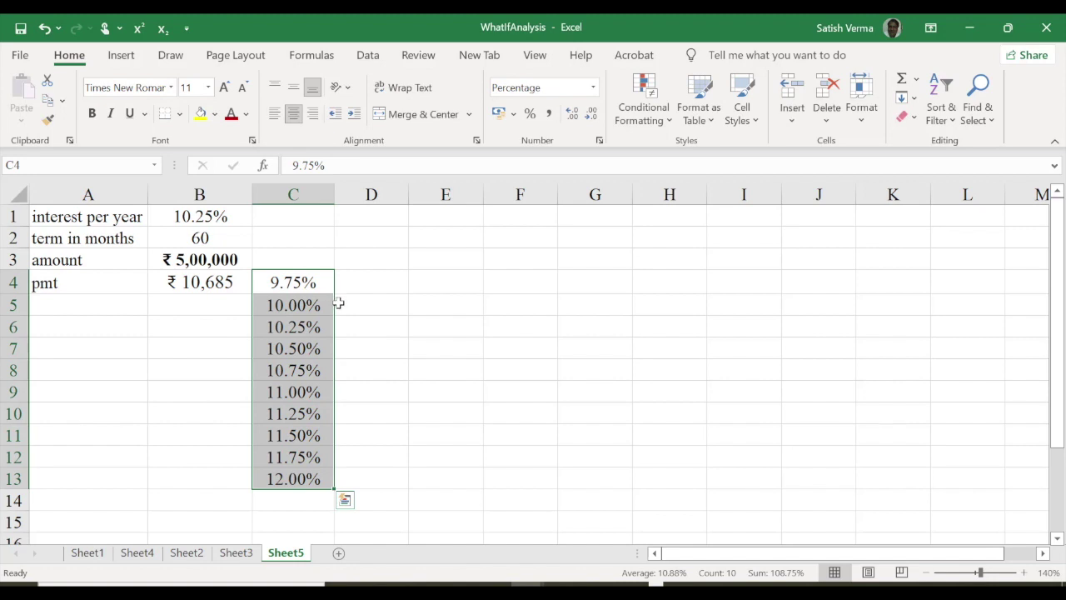
left_click(293, 305)
left_click(296, 326)
left_click(298, 349)
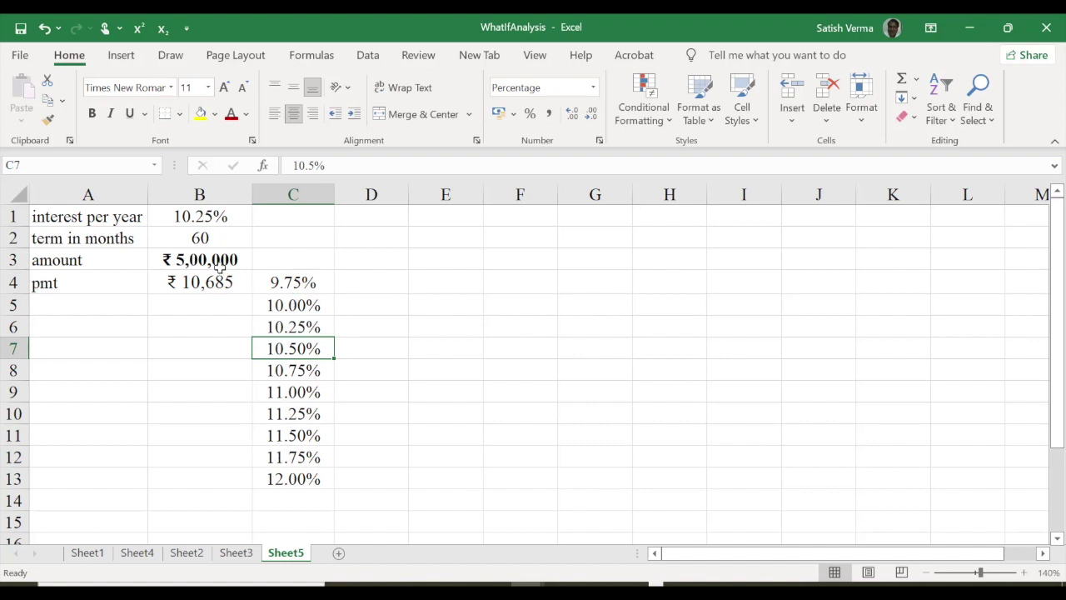
Enter =B4 in D3 to echo the ₹ 10,685 payment, then select C3:D13
left_click(364, 255)
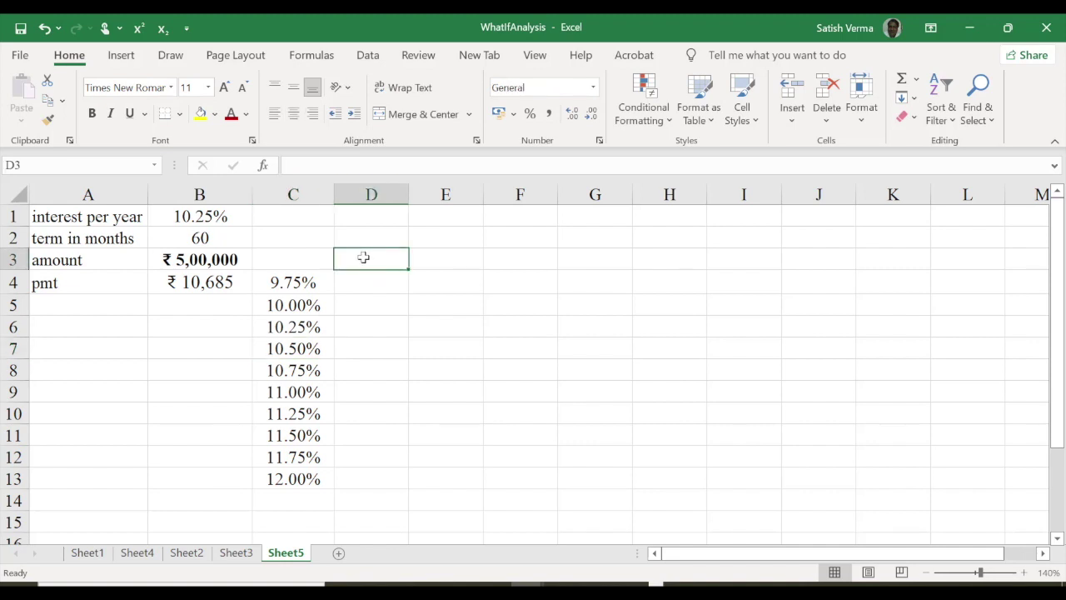
type("=")
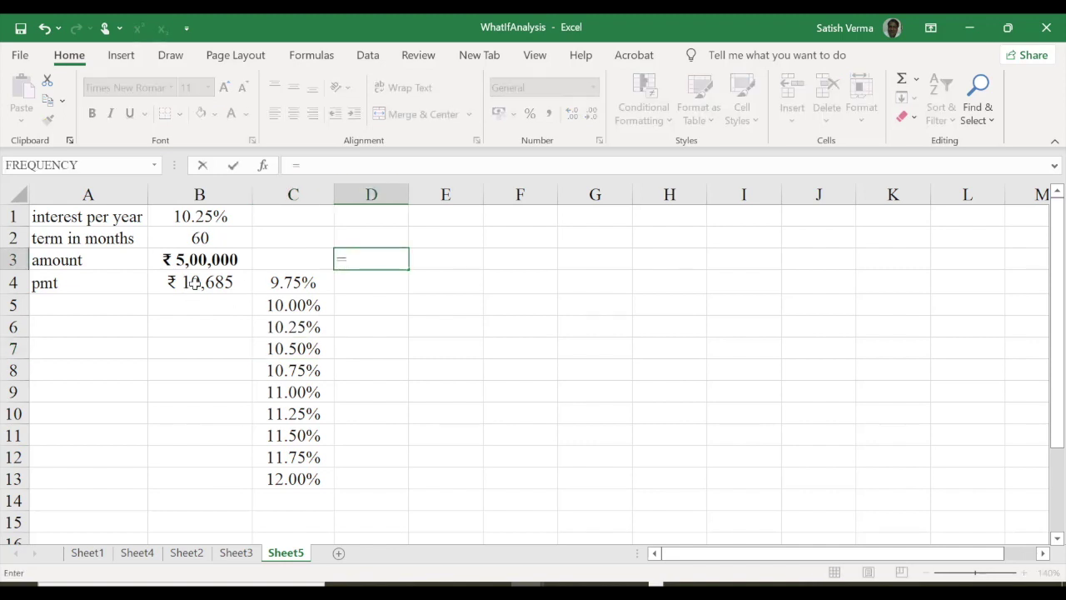
left_click(197, 283)
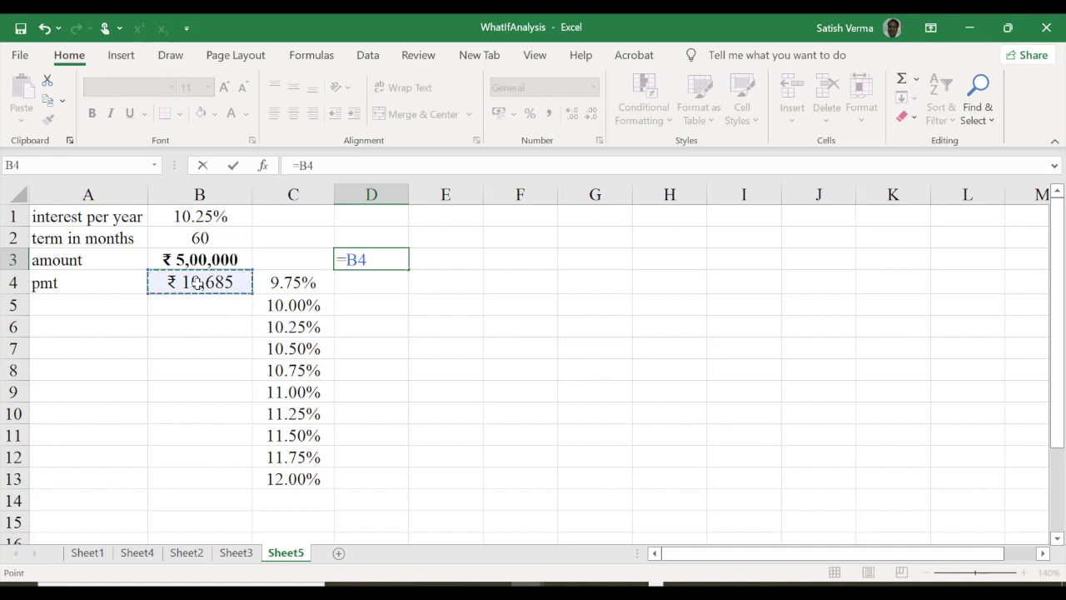
key("Return")
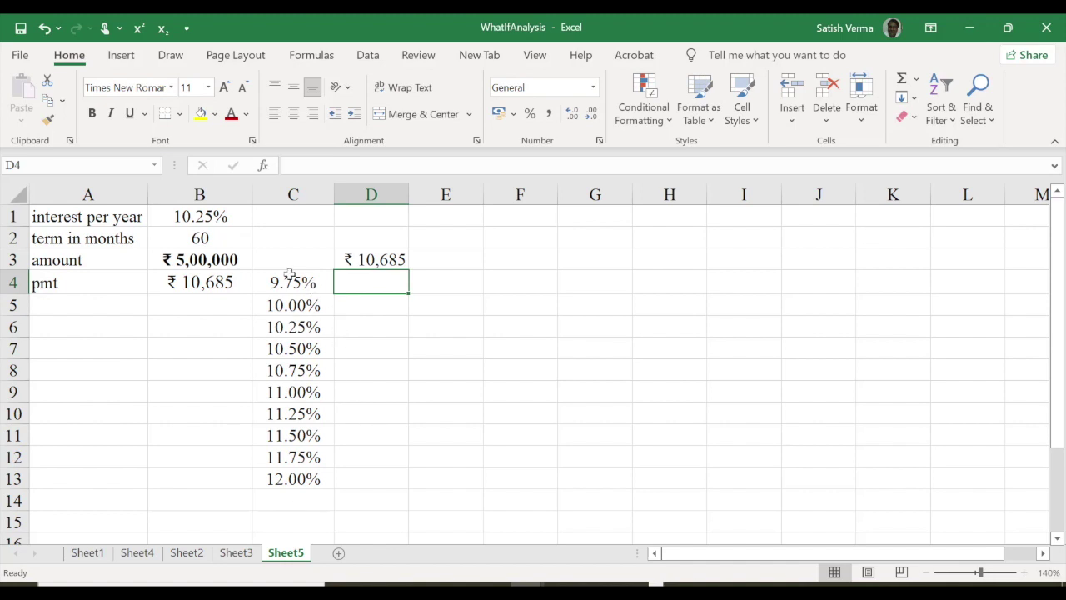
left_click_drag(276, 260, 358, 476)
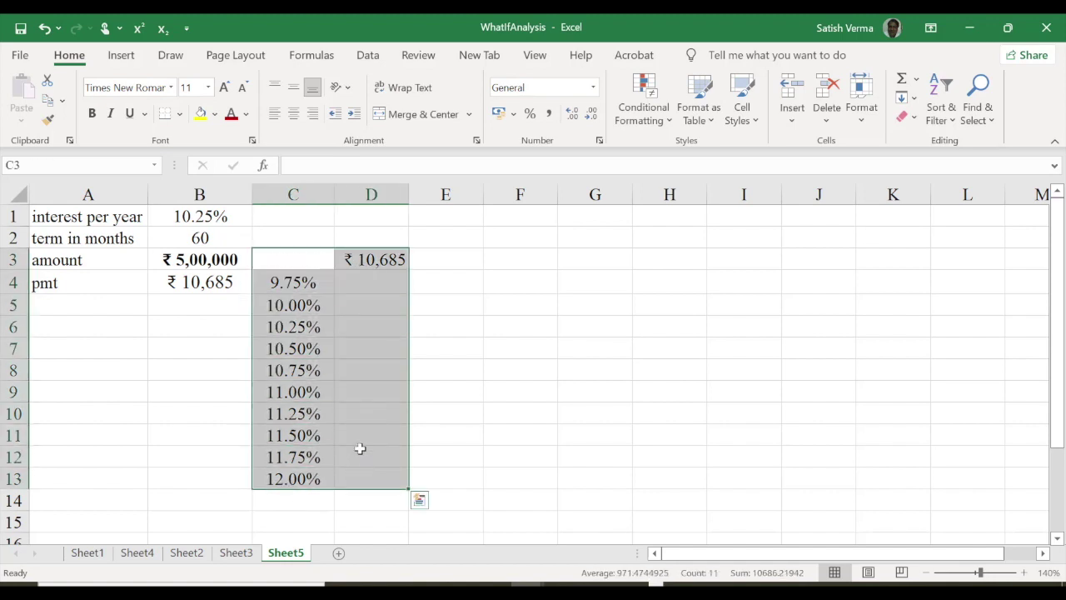
Create a one-variable data table in D4:D13 using $B$1 as the column input cell
left_click(368, 57)
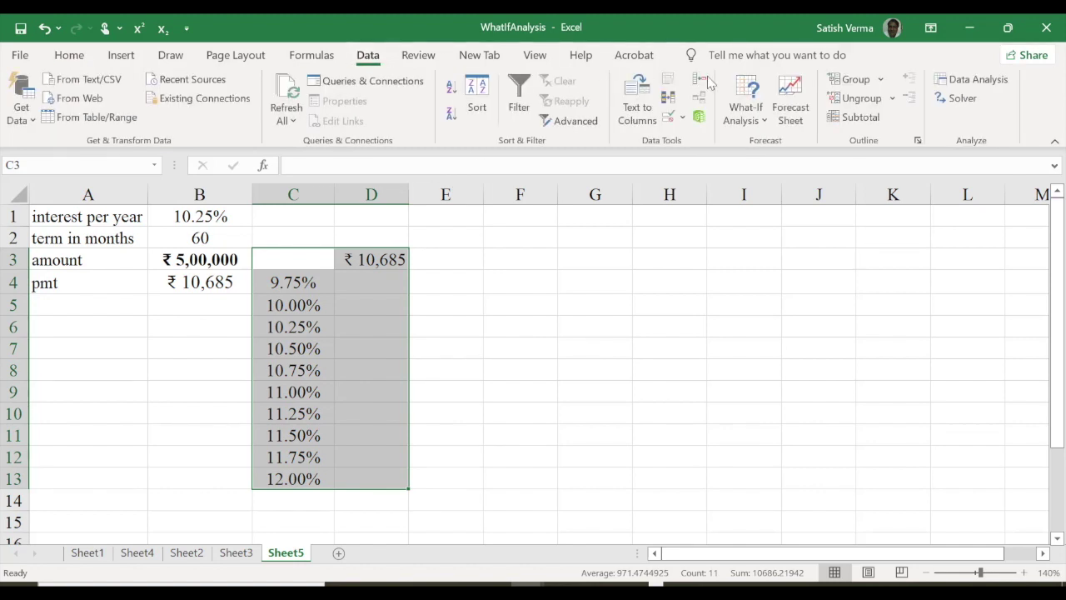
left_click(763, 121)
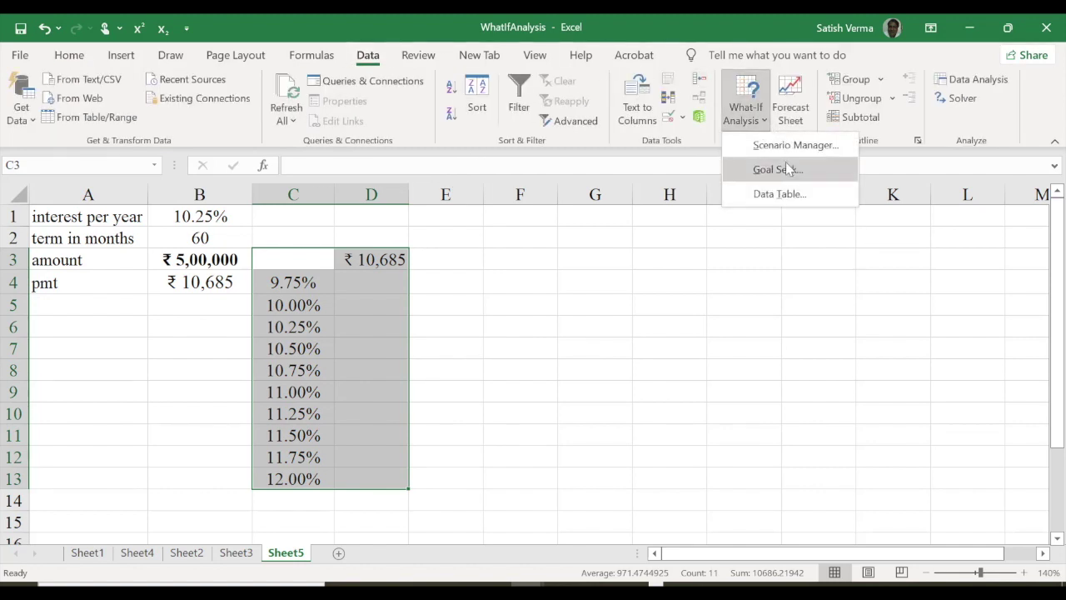
mouse_move(779, 195)
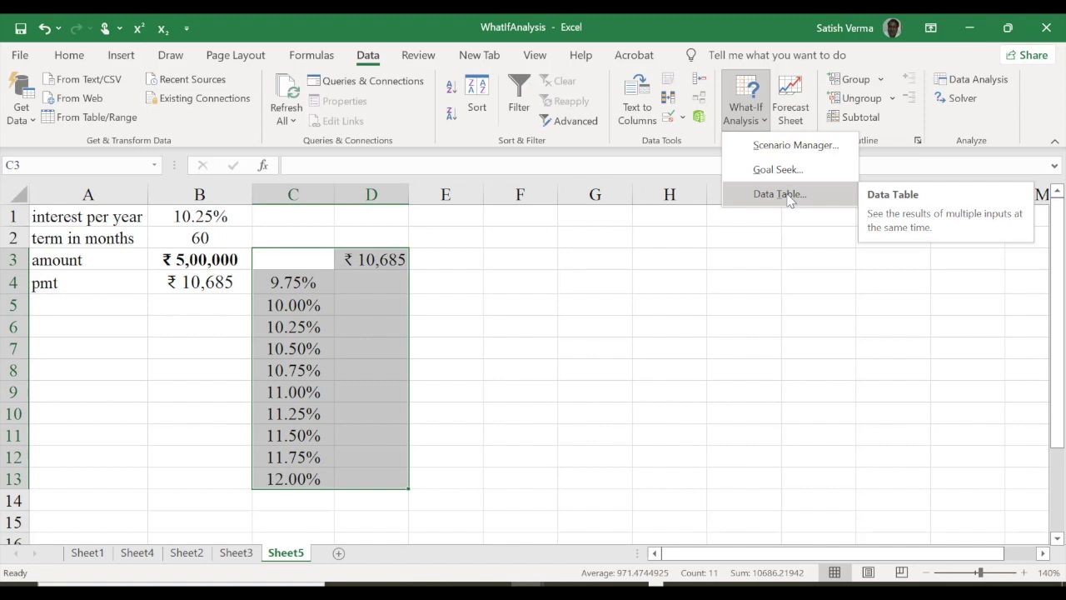
left_click(789, 200)
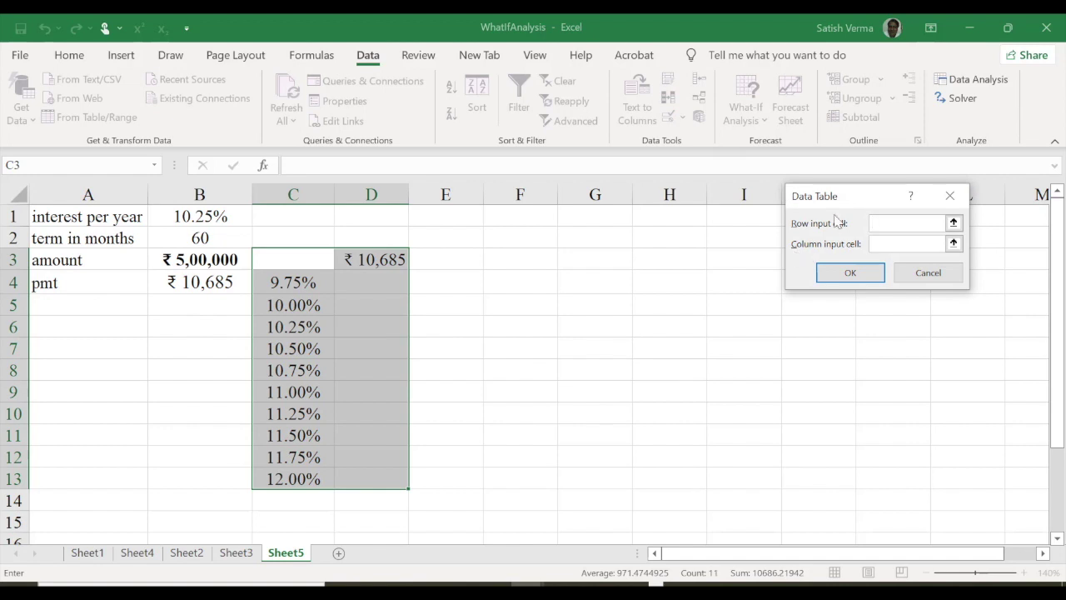
left_click_drag(868, 199, 573, 249)
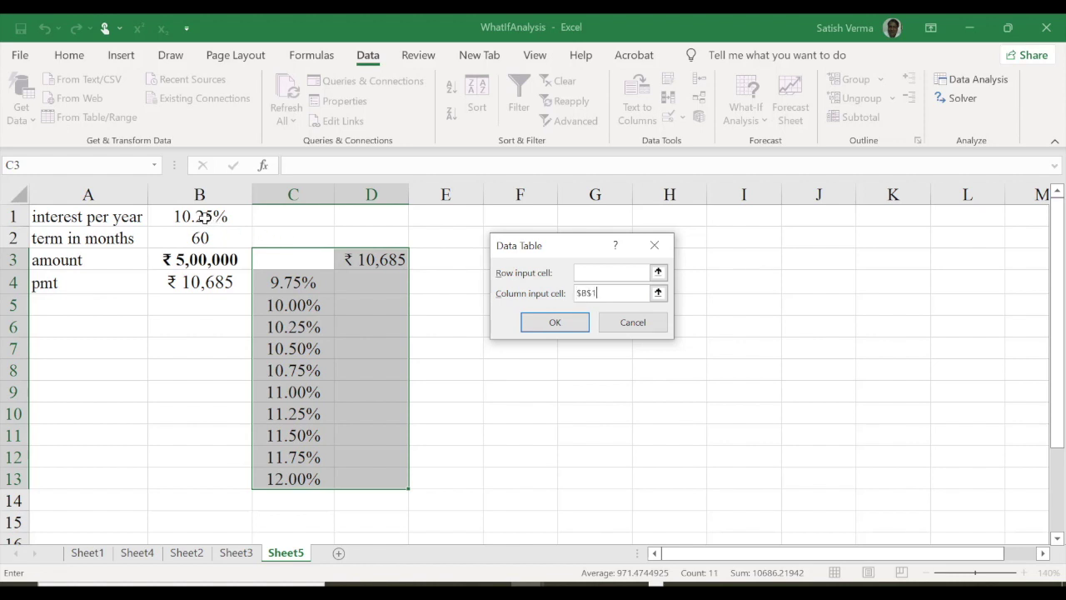
left_click(555, 323)
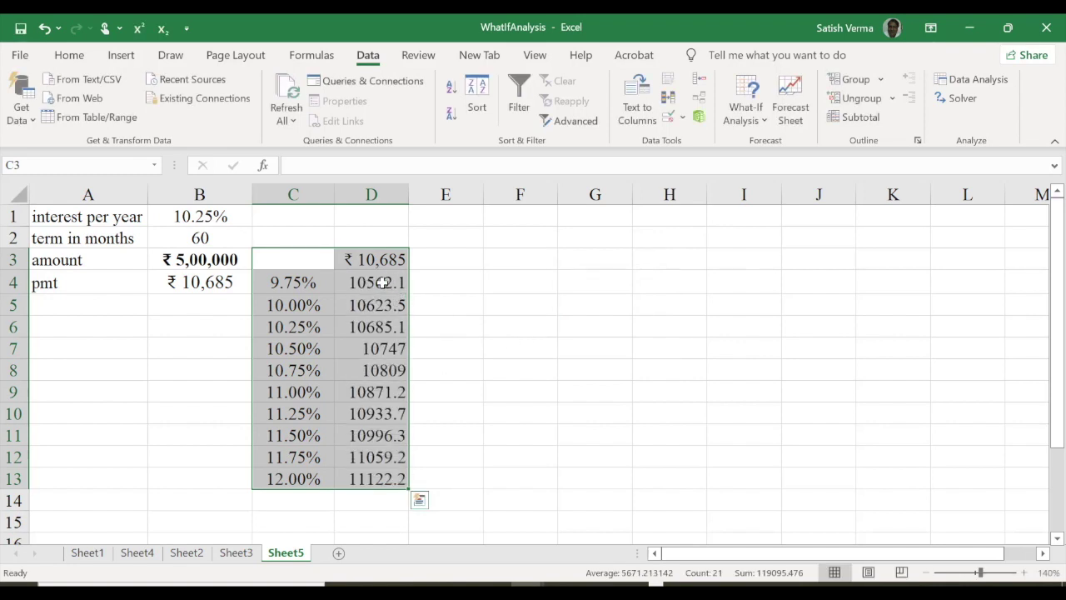
Format payments D4:D13 as centred rupee currency with no decimal places
left_click(487, 375)
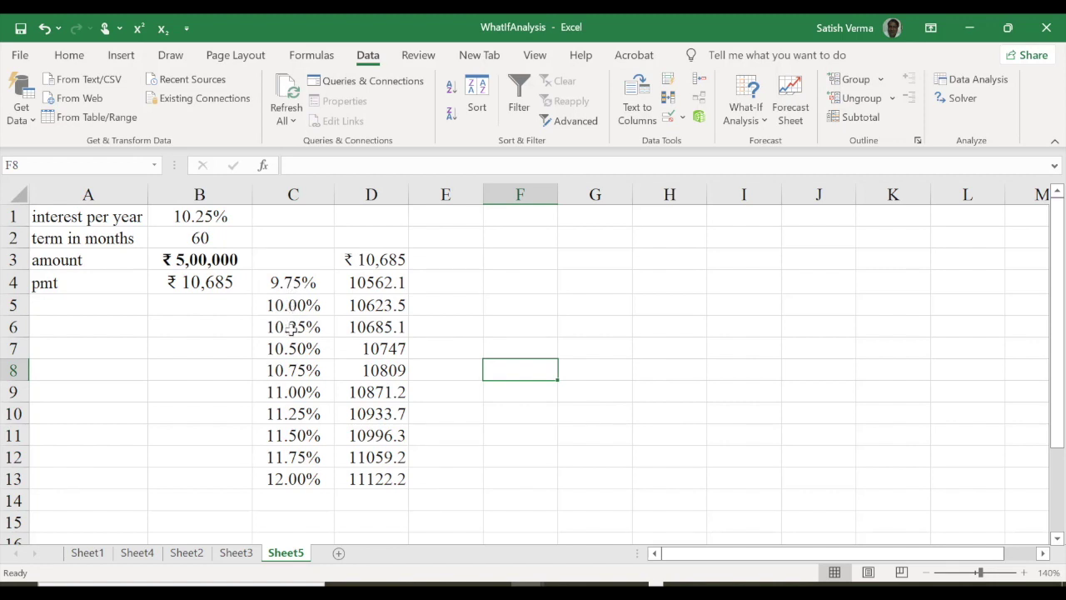
left_click(395, 327)
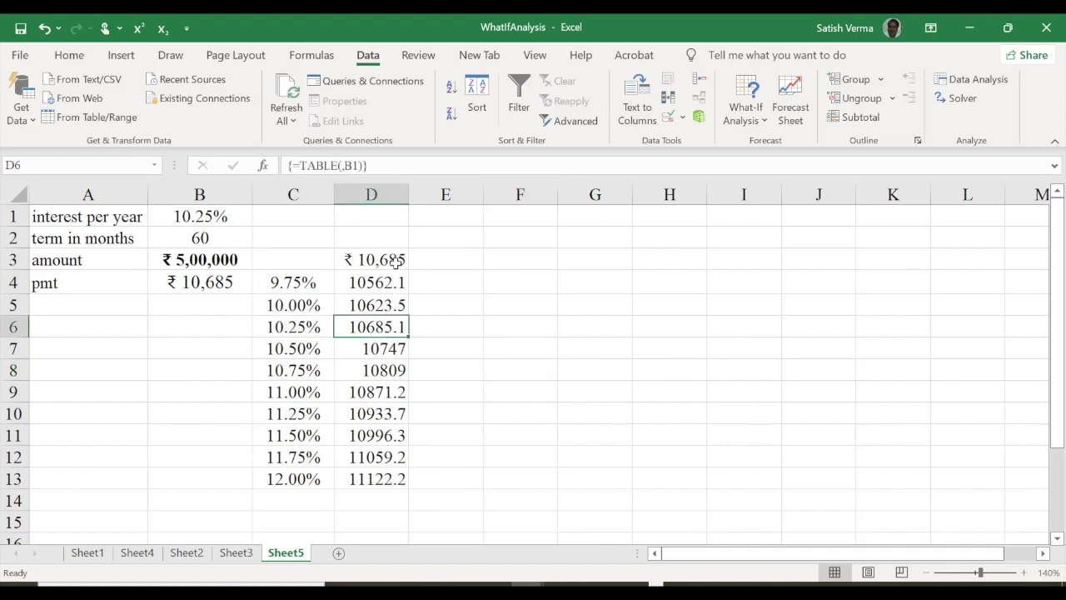
left_click_drag(390, 284, 382, 480)
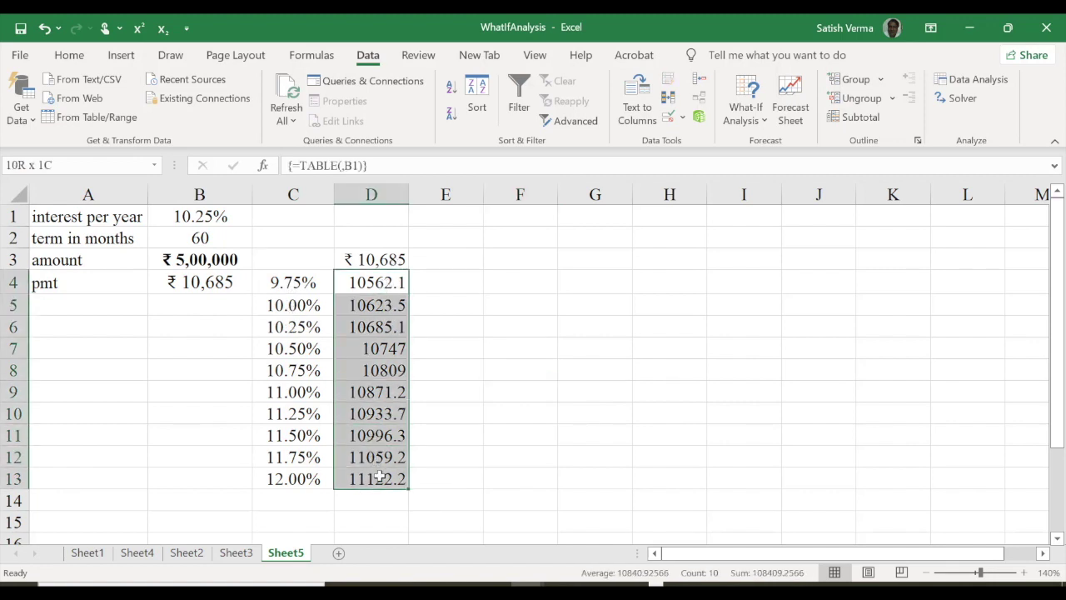
left_click(72, 60)
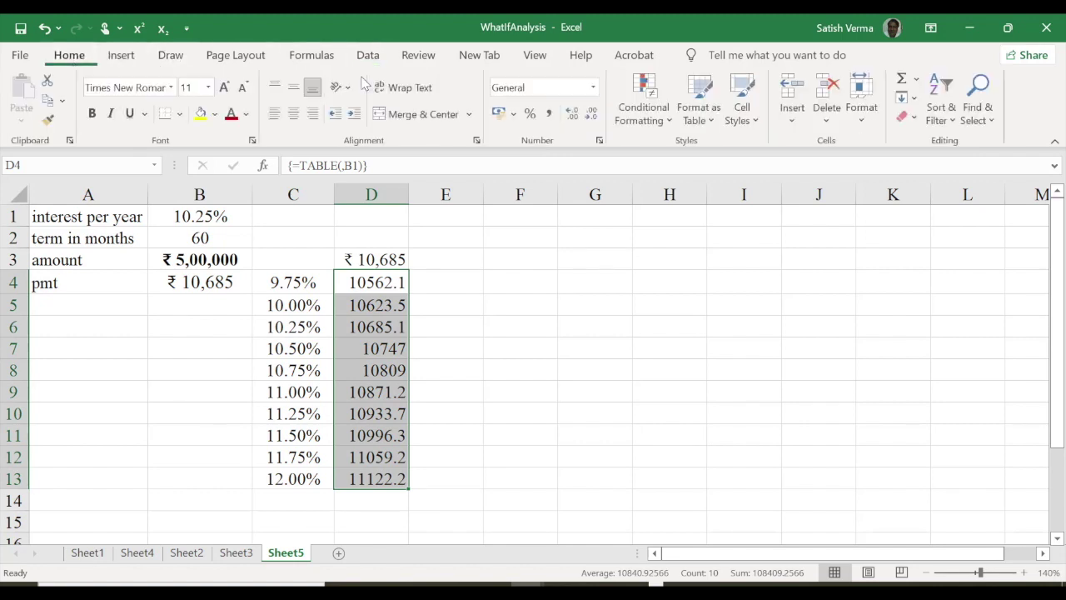
left_click(594, 93)
left_click(570, 198)
left_click(592, 114)
left_click(592, 114)
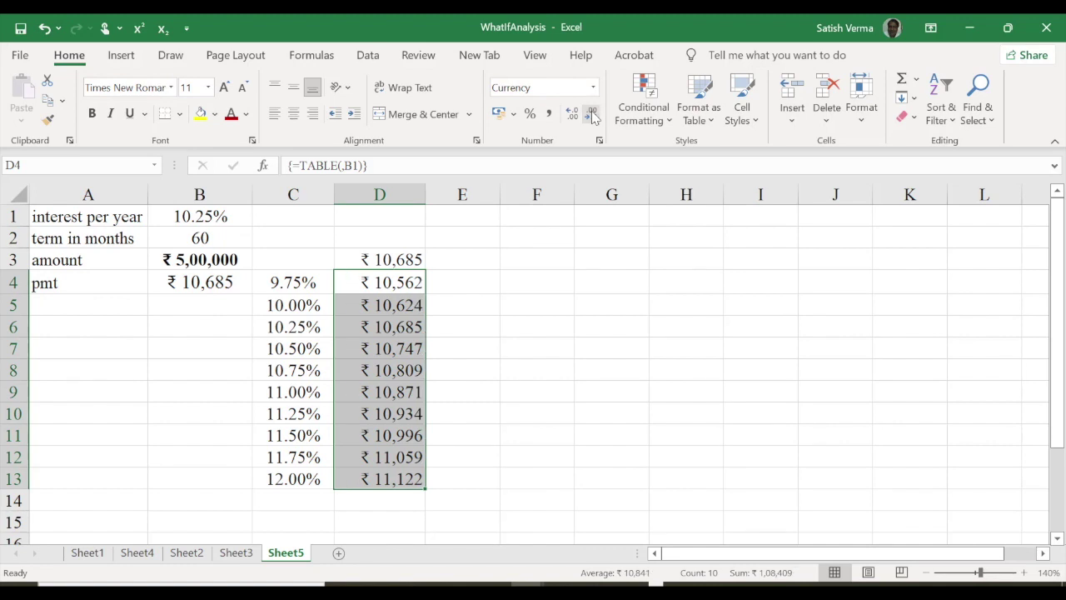
left_click(293, 114)
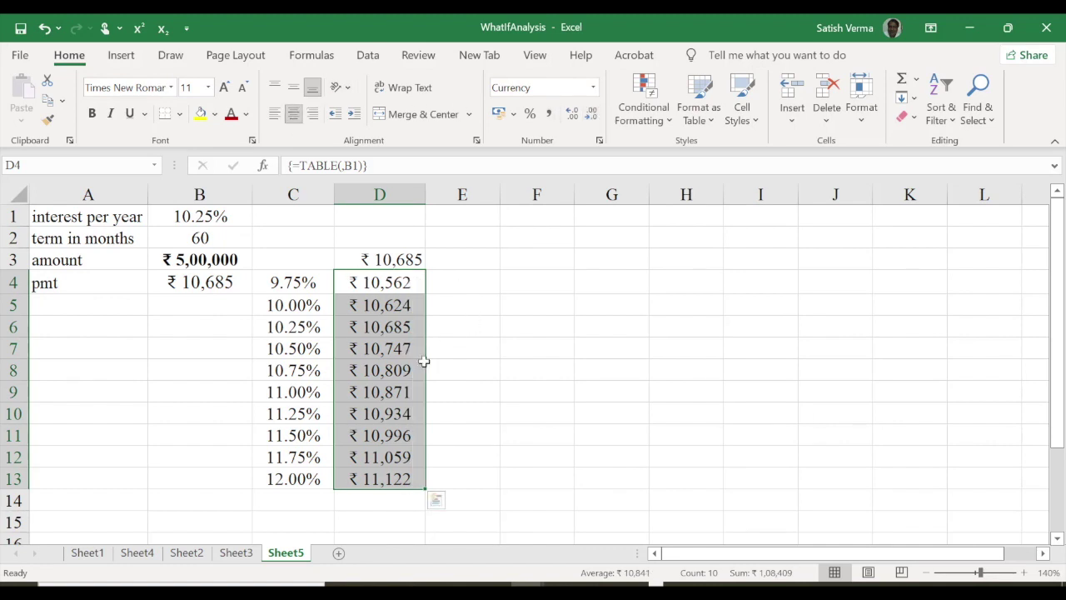
Bold the 10.25% row, cells C6 and D6
left_click(375, 329)
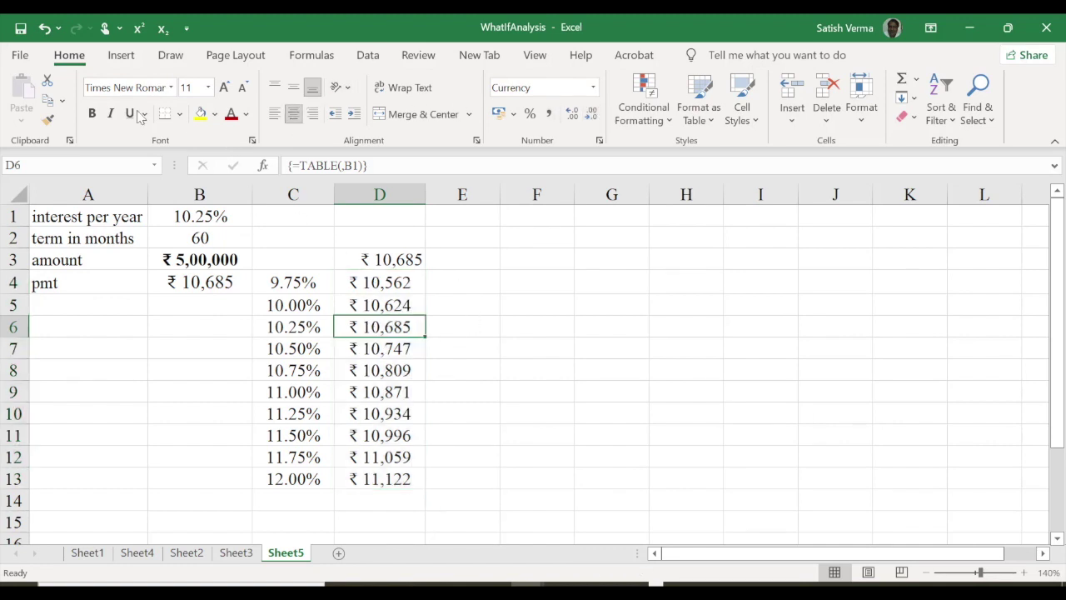
left_click(91, 114)
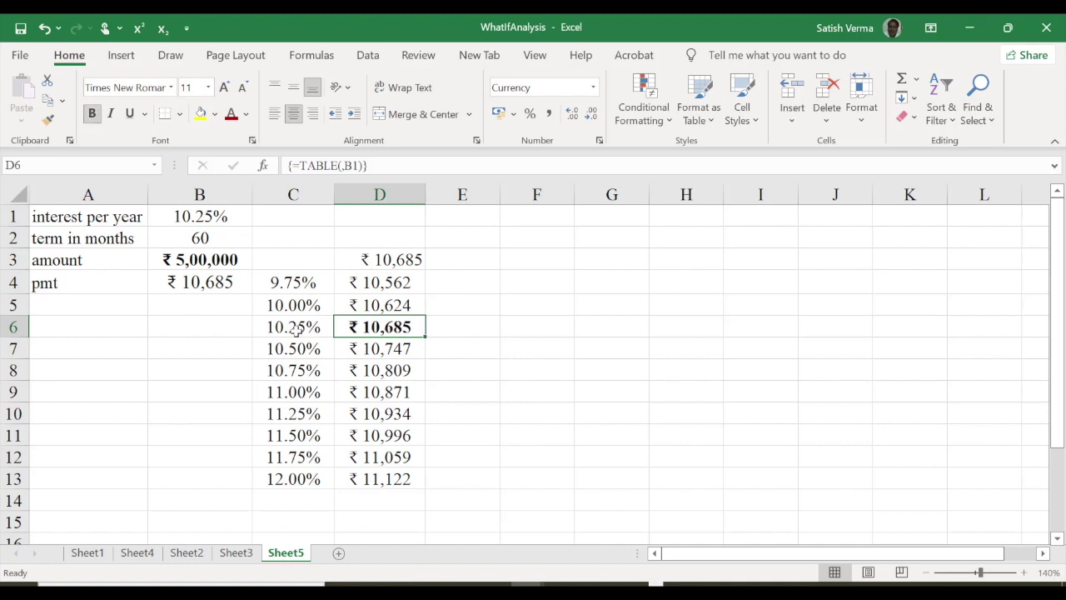
left_click(305, 332)
left_click(91, 114)
left_click(535, 350)
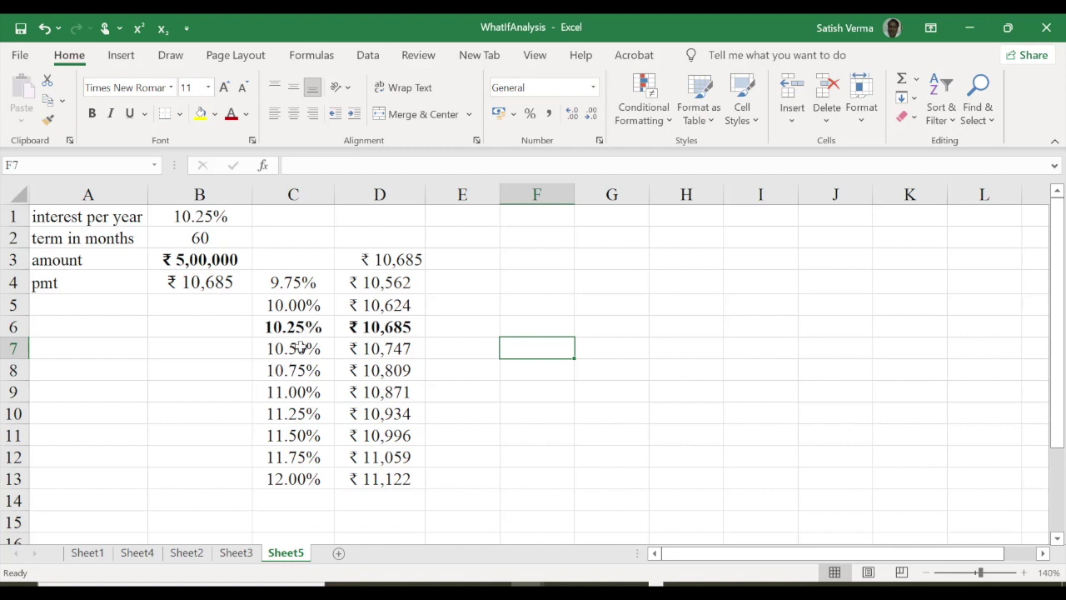
Check the formulas in payment cells D7 through D13 and D3
left_click(392, 353)
left_click(392, 370)
left_click(391, 390)
left_click(390, 413)
left_click(392, 435)
left_click(392, 455)
left_click(386, 481)
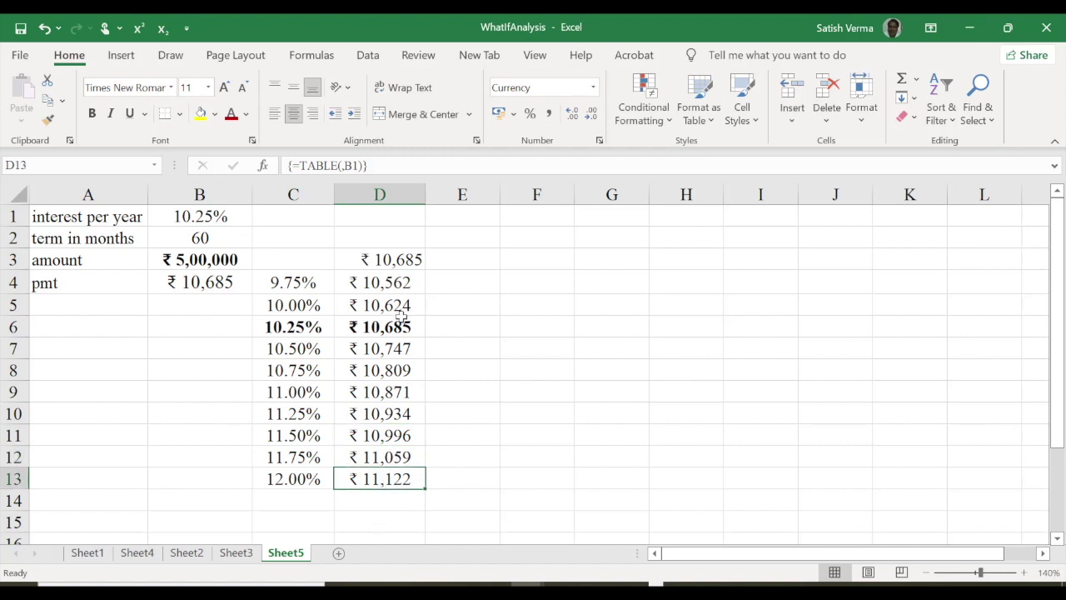
left_click(400, 260)
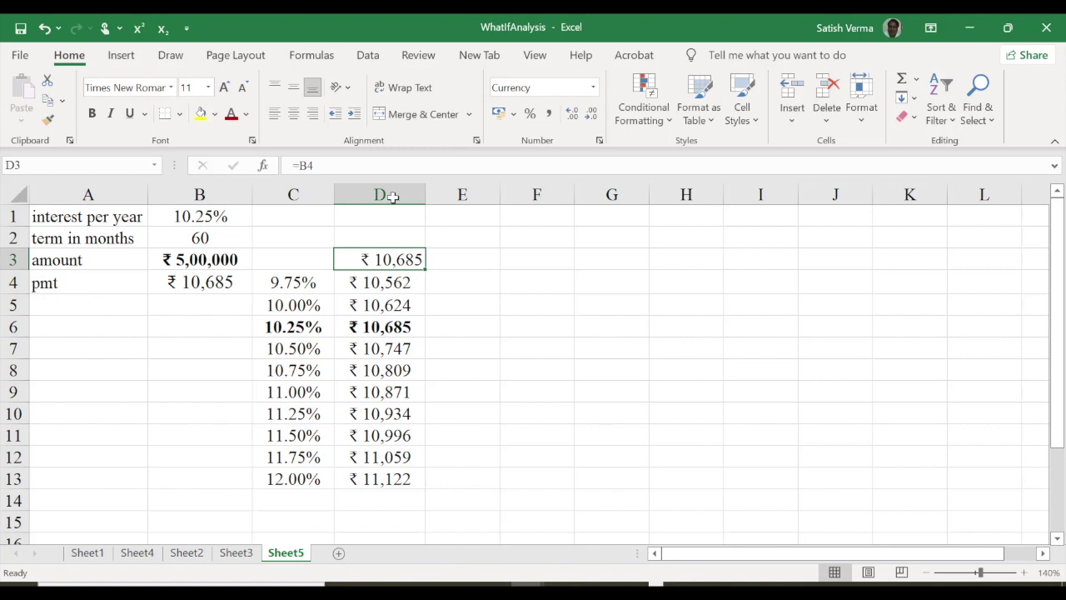
Centre D3, then try deleting D6 and dismiss the data table warning
left_click(293, 114)
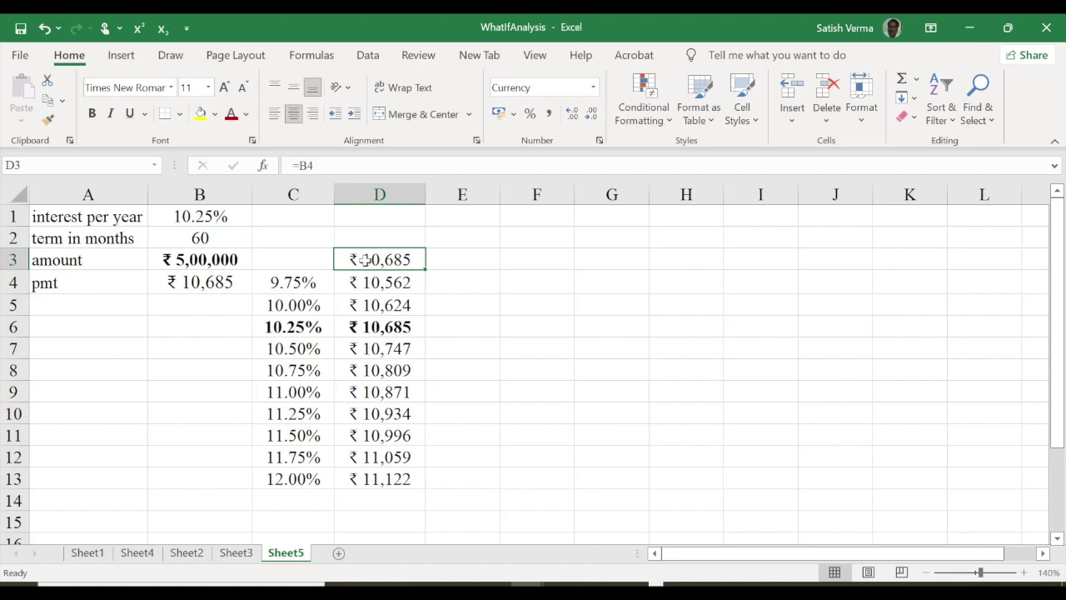
left_click(379, 328)
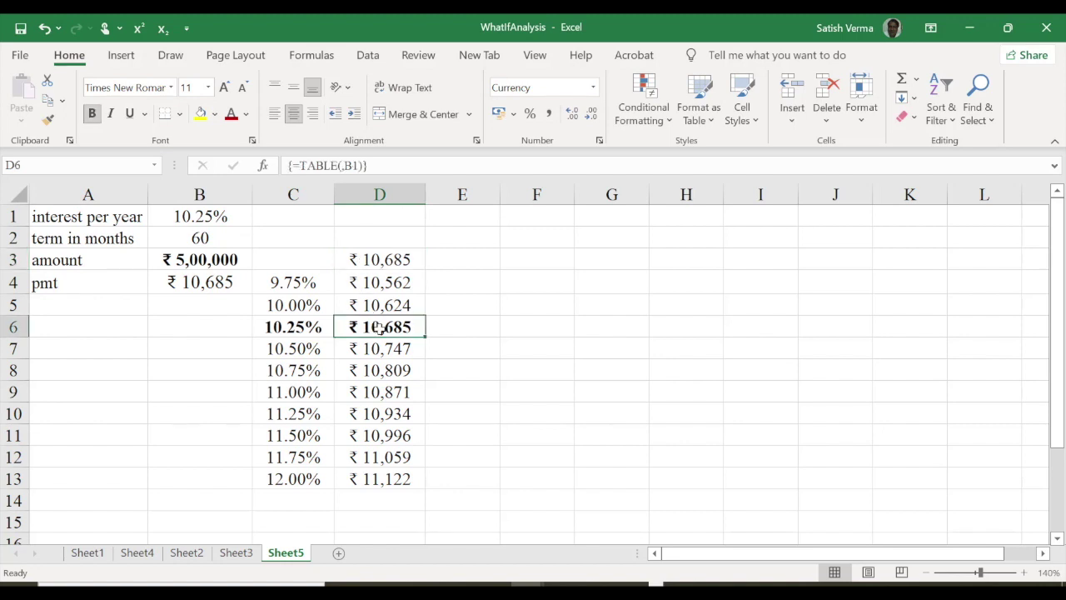
key("Delete")
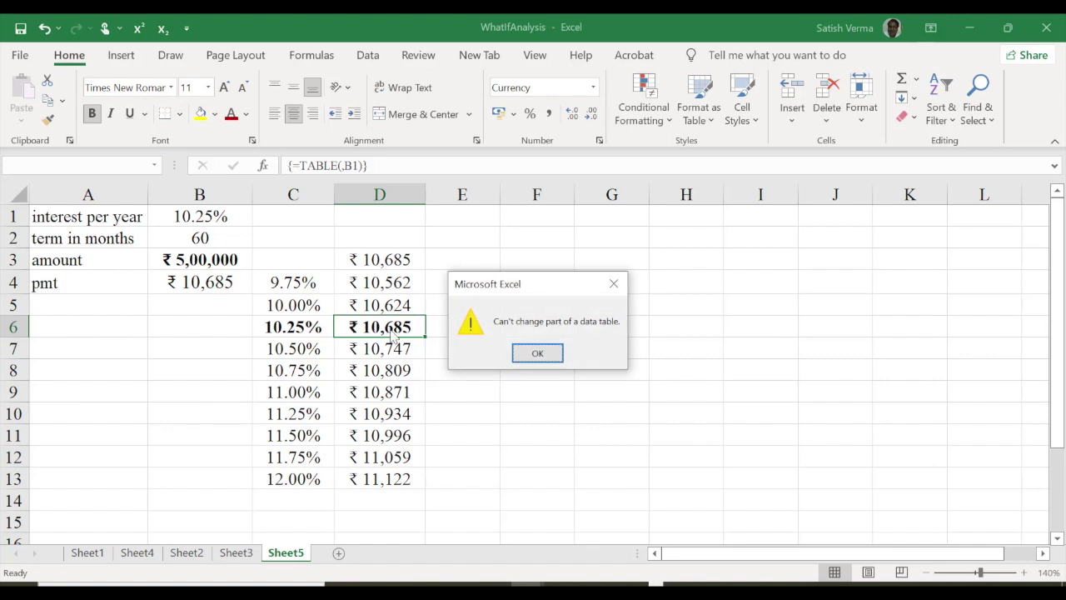
left_click(537, 353)
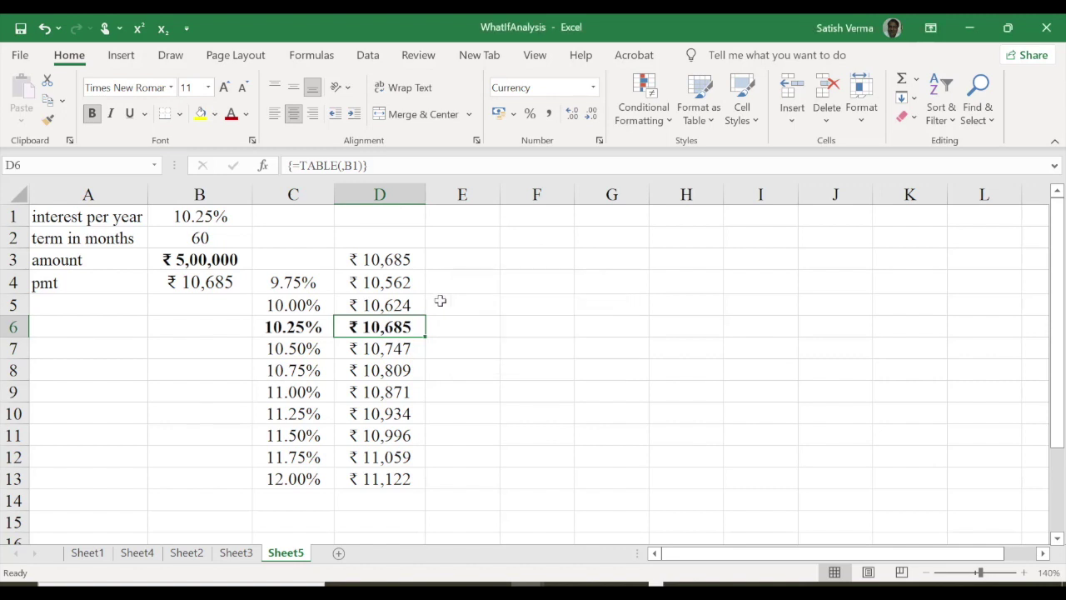
Clear D3's formula, then undo to restore it and the table values
left_click(393, 260)
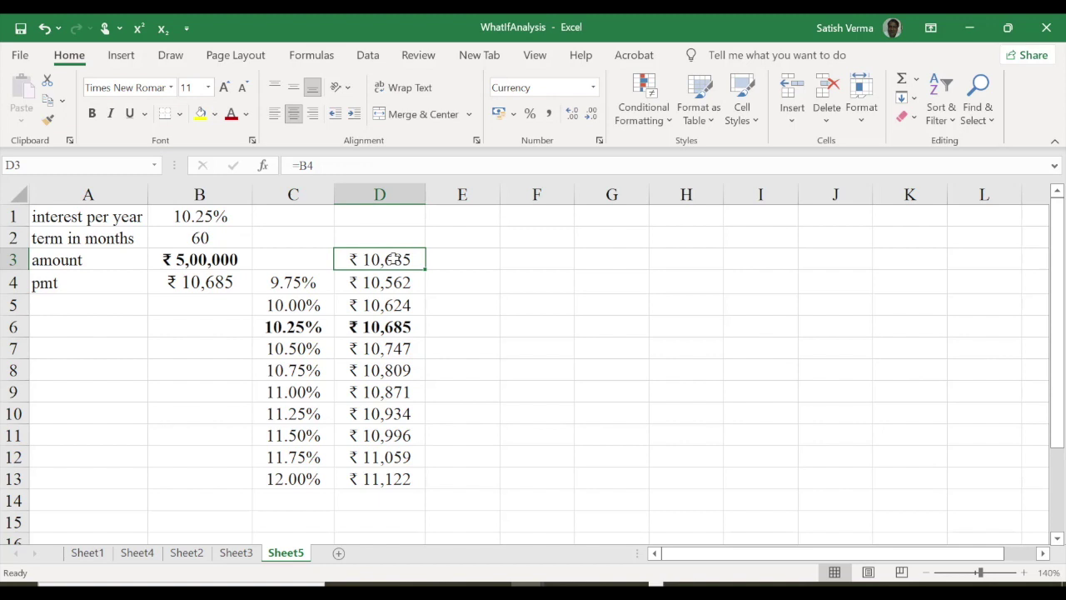
key("Delete")
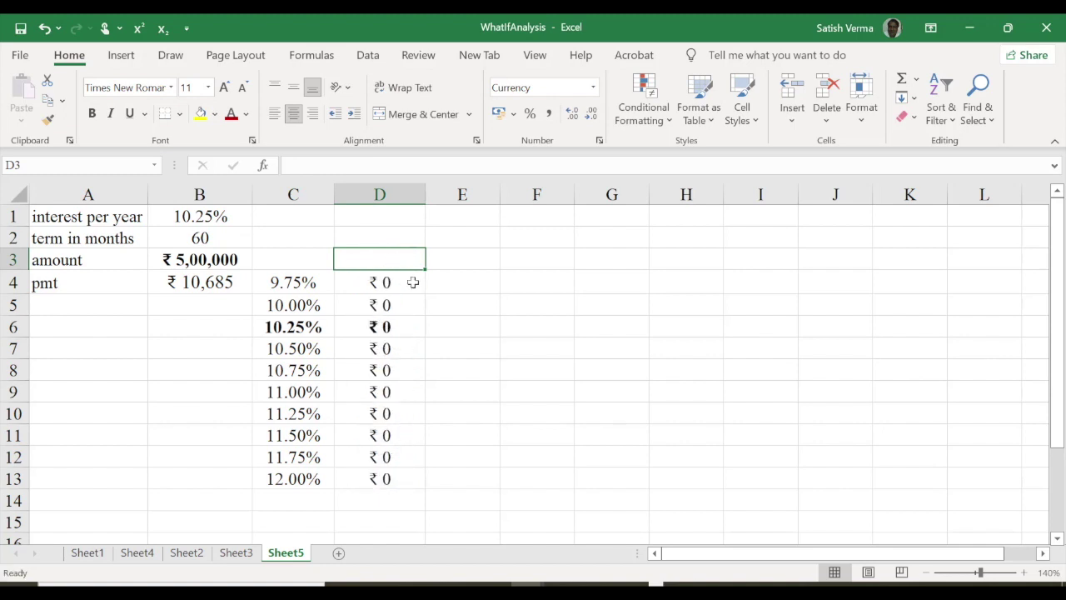
left_click(44, 29)
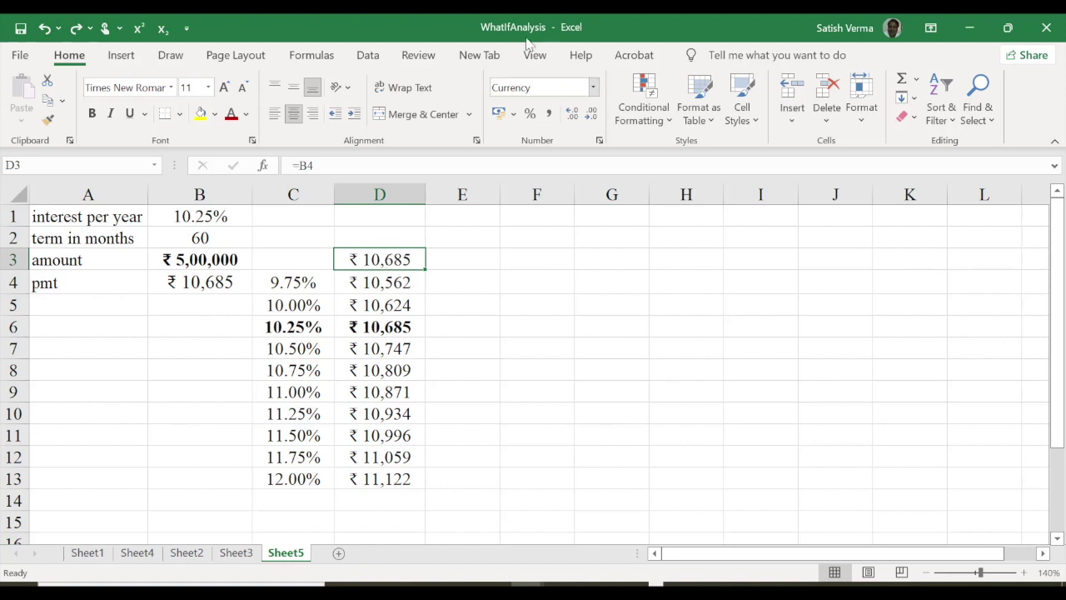
Give D3 the custom number format ';' so its value is hidden
left_click(593, 88)
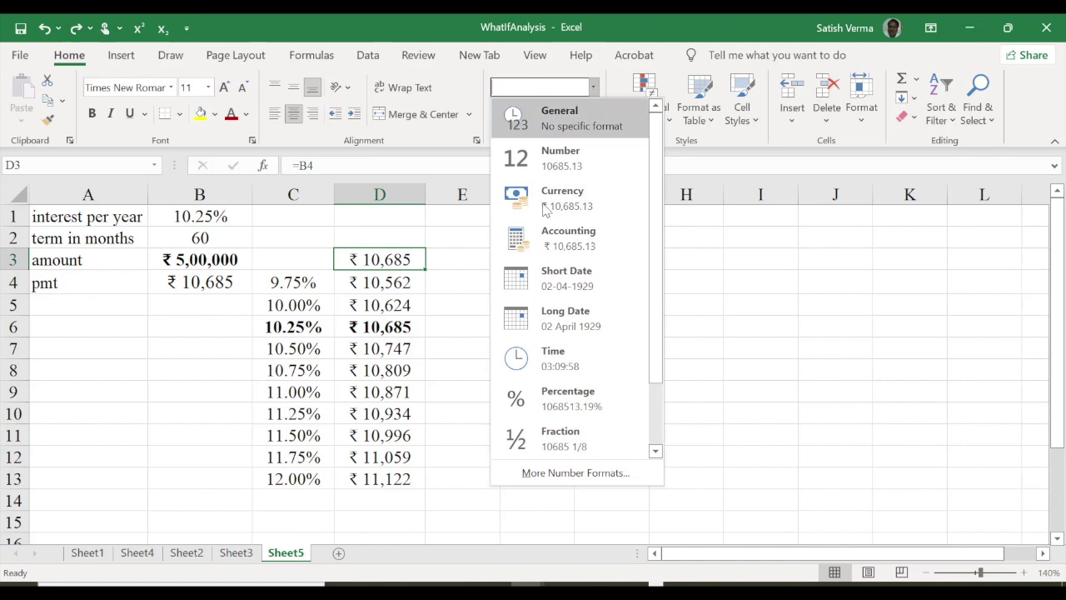
left_click(557, 473)
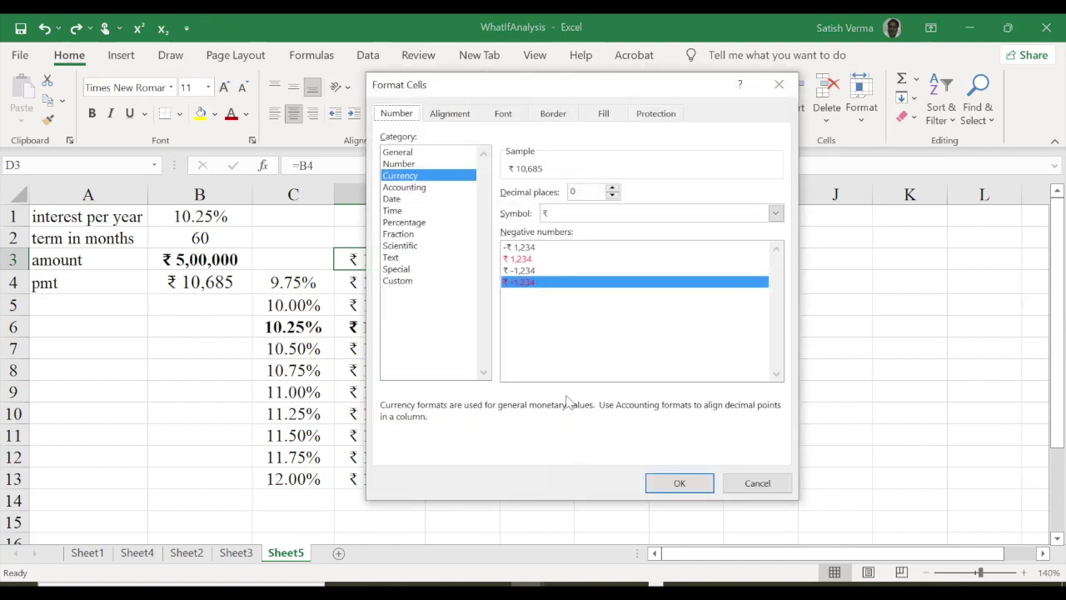
left_click(408, 281)
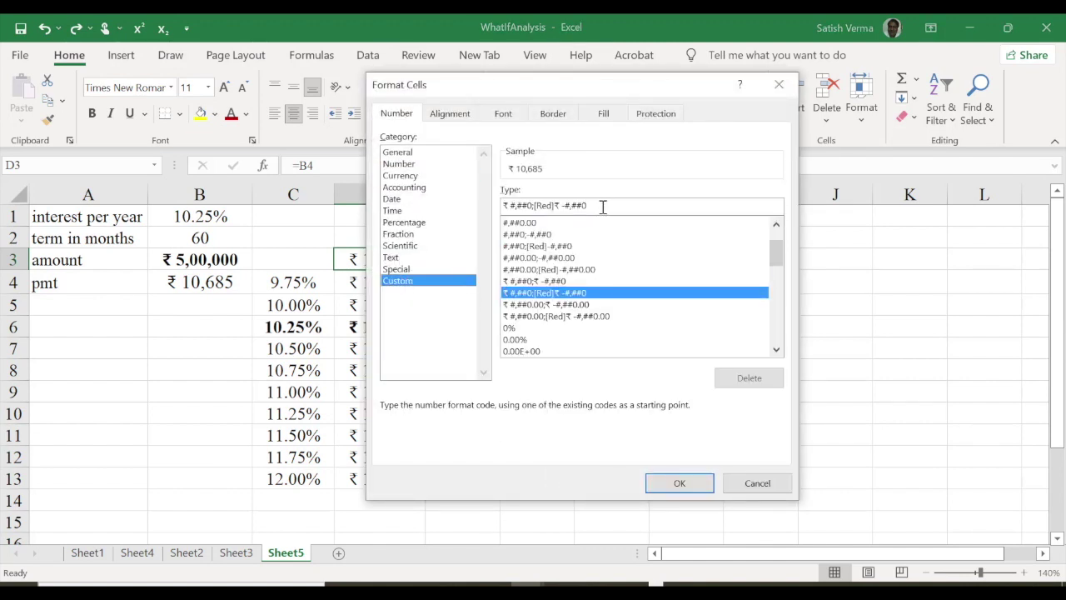
triple_click(477, 209)
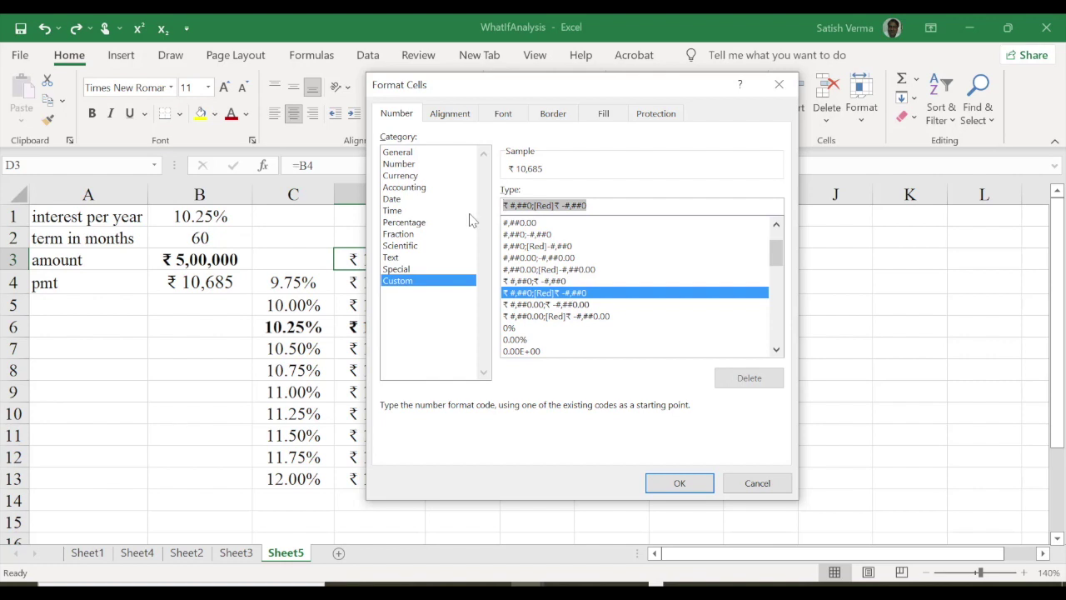
type(";;;")
left_click(678, 483)
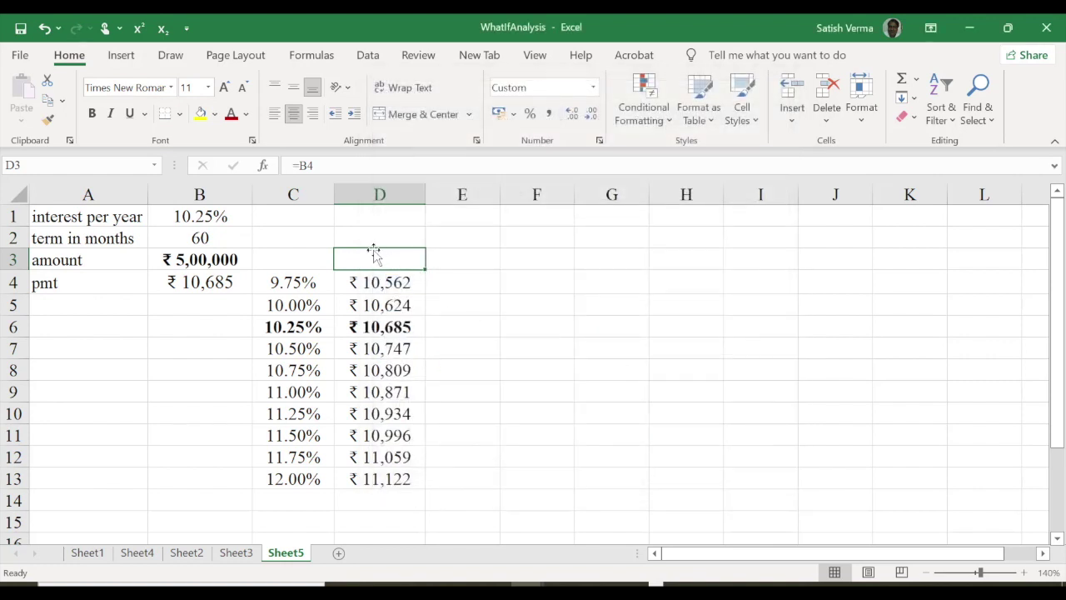
Confirm D3 still holds =B4, then select the table range C4:D13
left_click(464, 297)
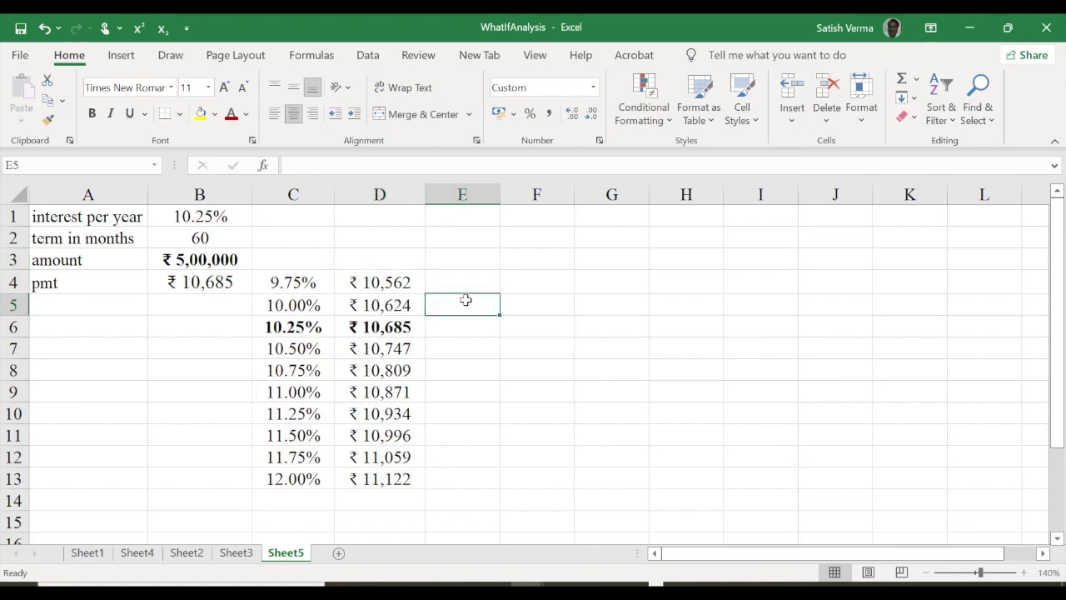
left_click(383, 260)
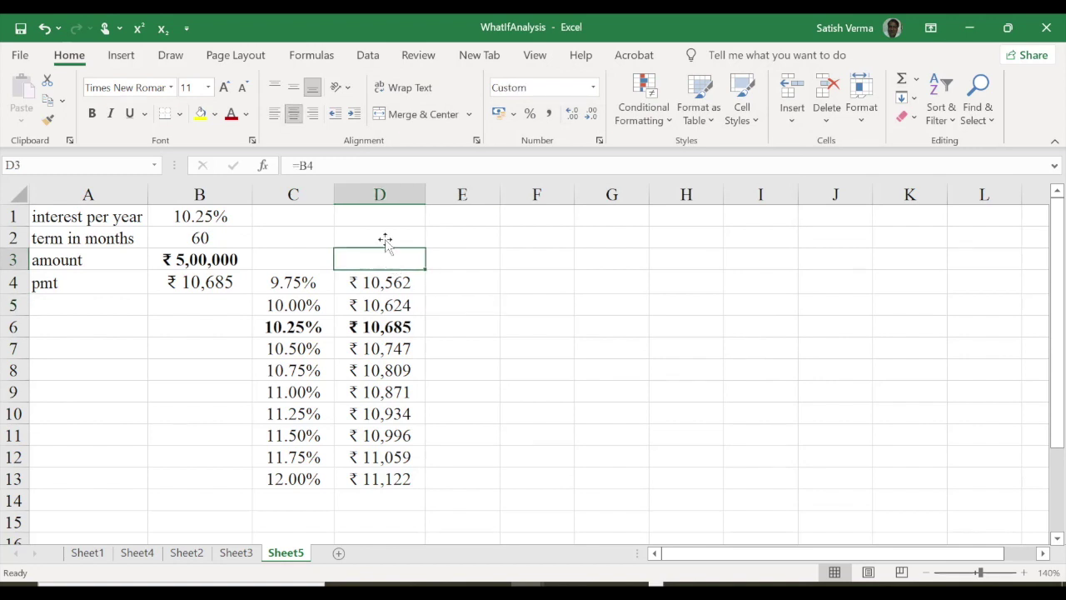
left_click(322, 165)
left_click_drag(315, 165, 293, 165)
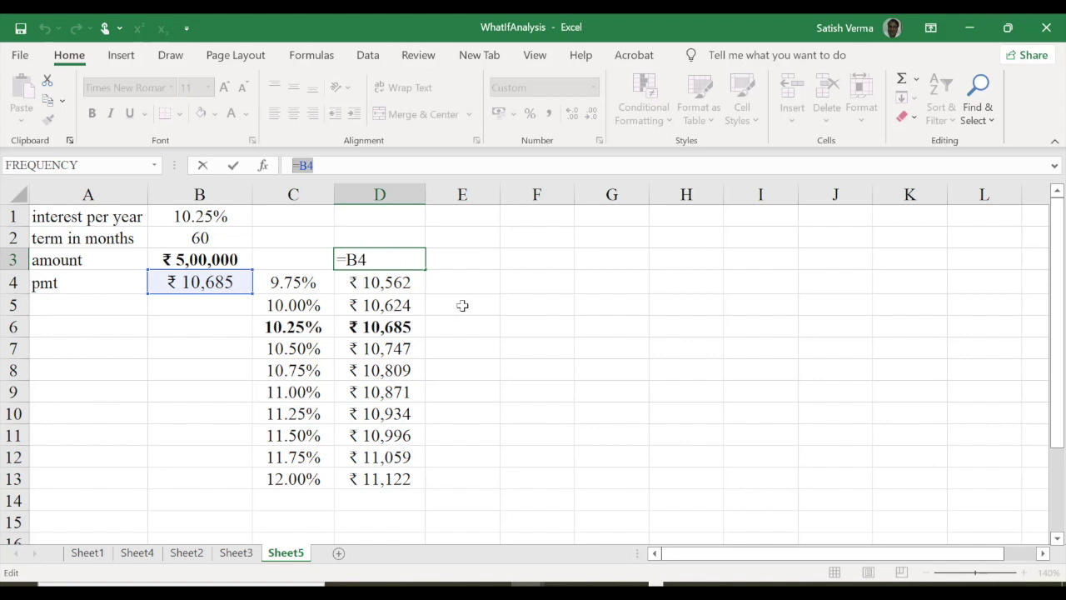
key("Return")
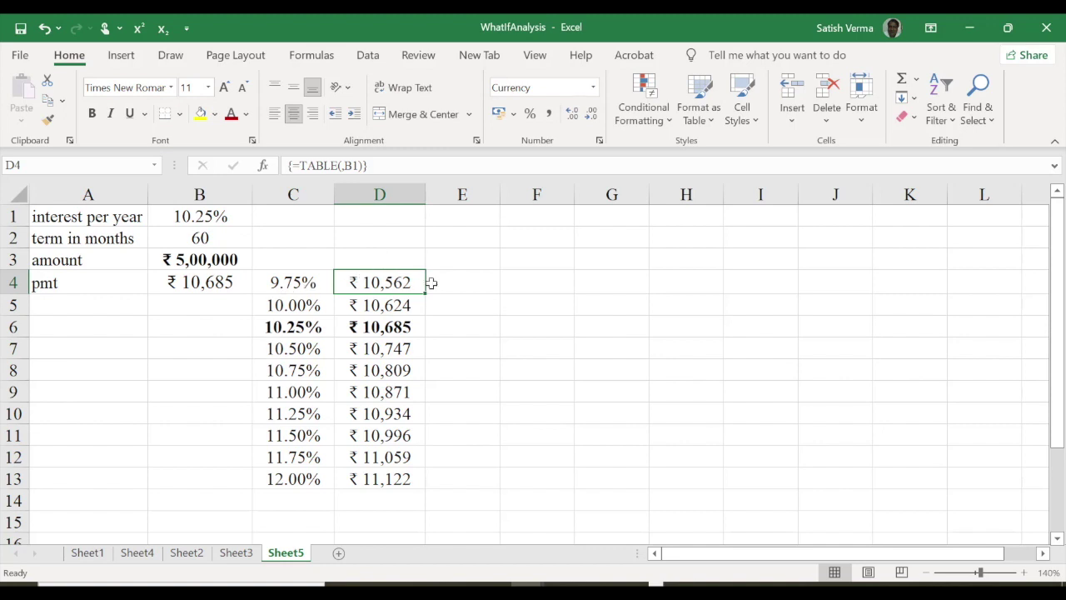
left_click(463, 288)
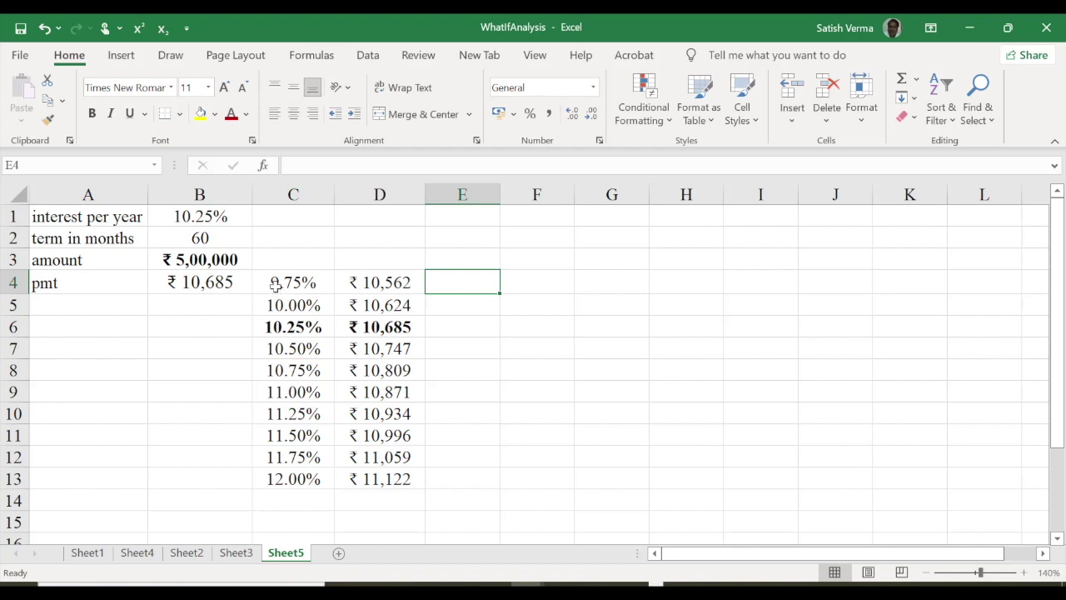
left_click_drag(274, 285, 376, 474)
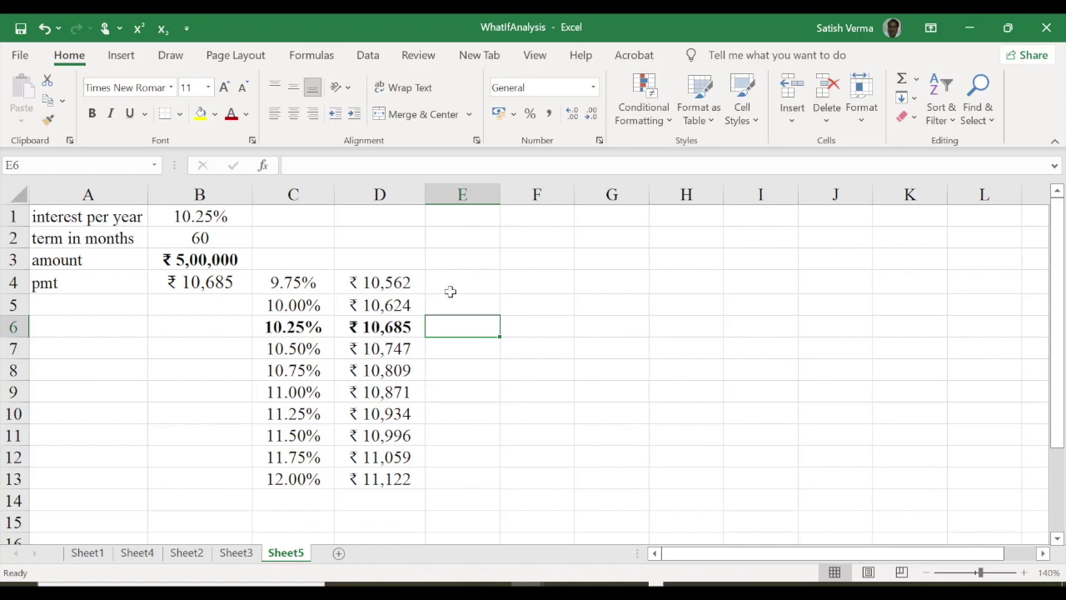
left_click(474, 274)
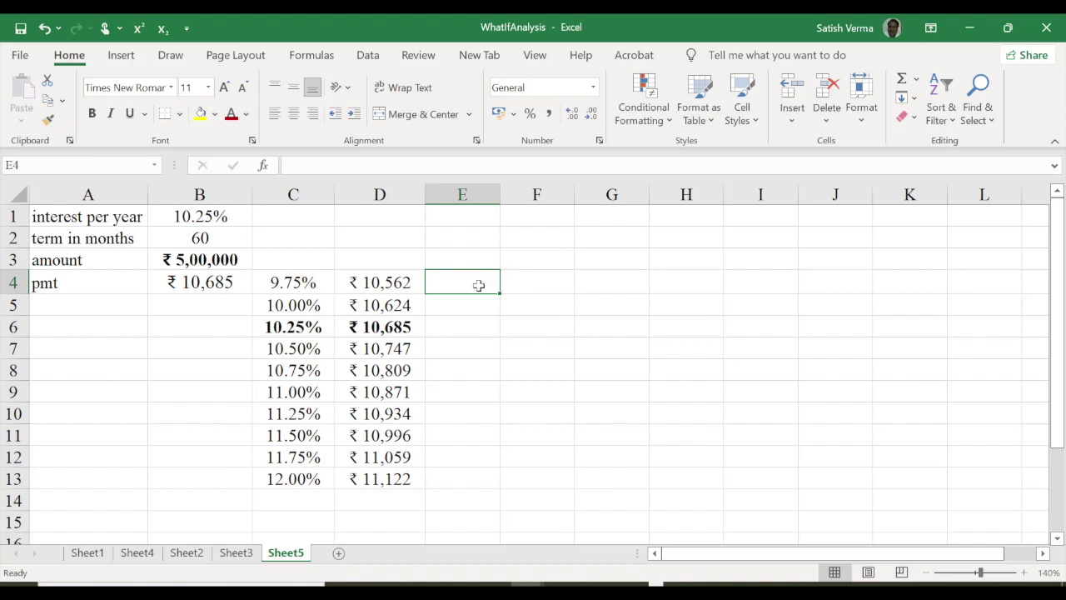
Enter 9.75% in F4 and 10.00% in G4
left_click(526, 283)
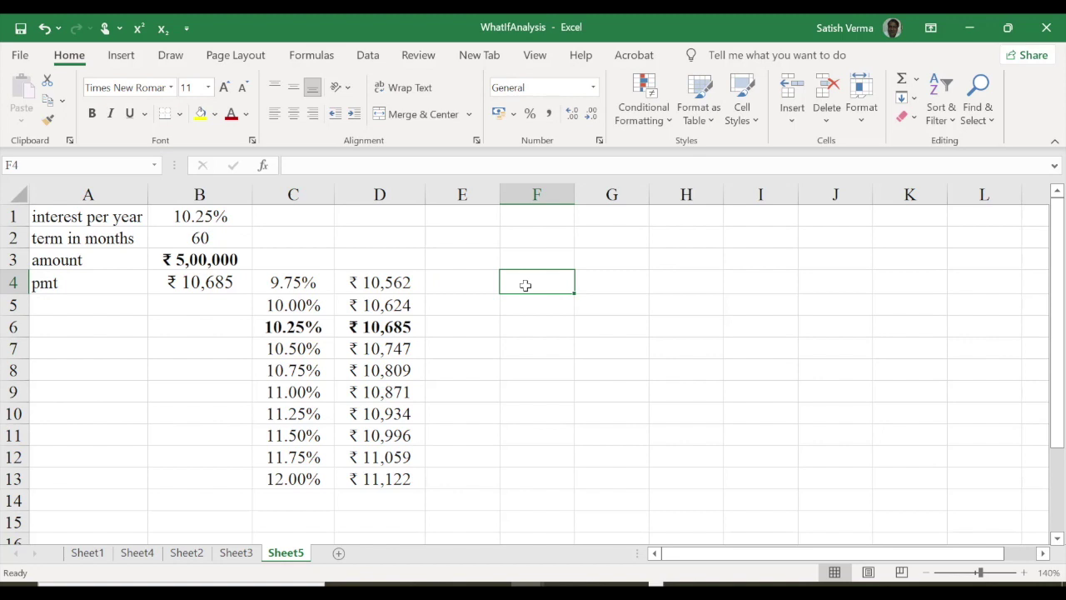
type("9.75")
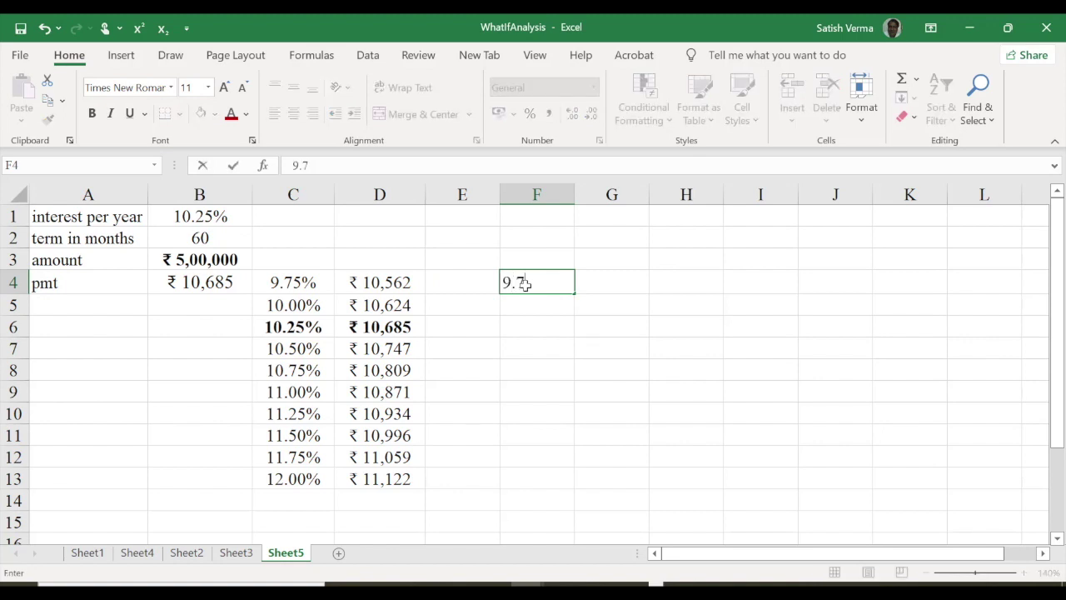
type("%")
key("Tab")
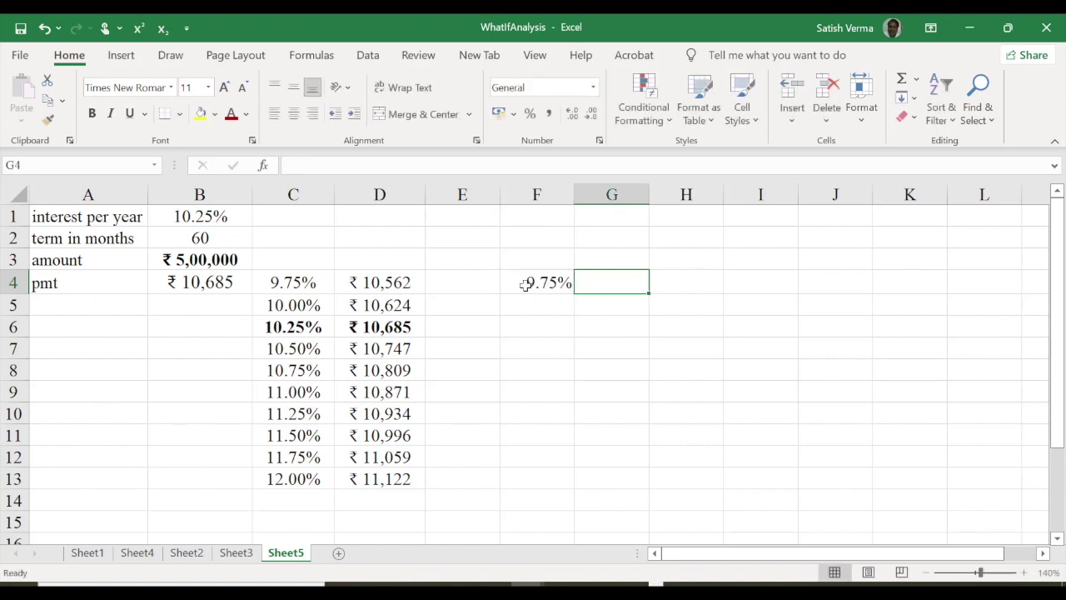
type("10.00%")
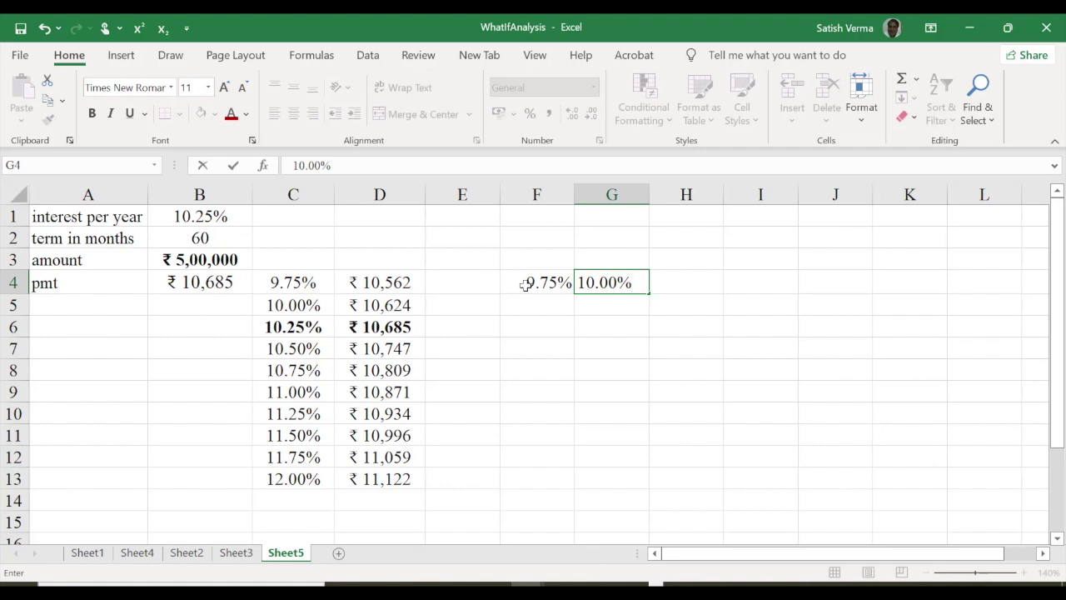
key("Return")
Fill the rate series across to O4, ending at 12.00%
mouse_move(536, 282)
left_mouse_down()
mouse_move(649, 291)
mouse_move(1029, 274)
mouse_move(712, 287)
mouse_move(837, 294)
mouse_move(908, 284)
left_mouse_up()
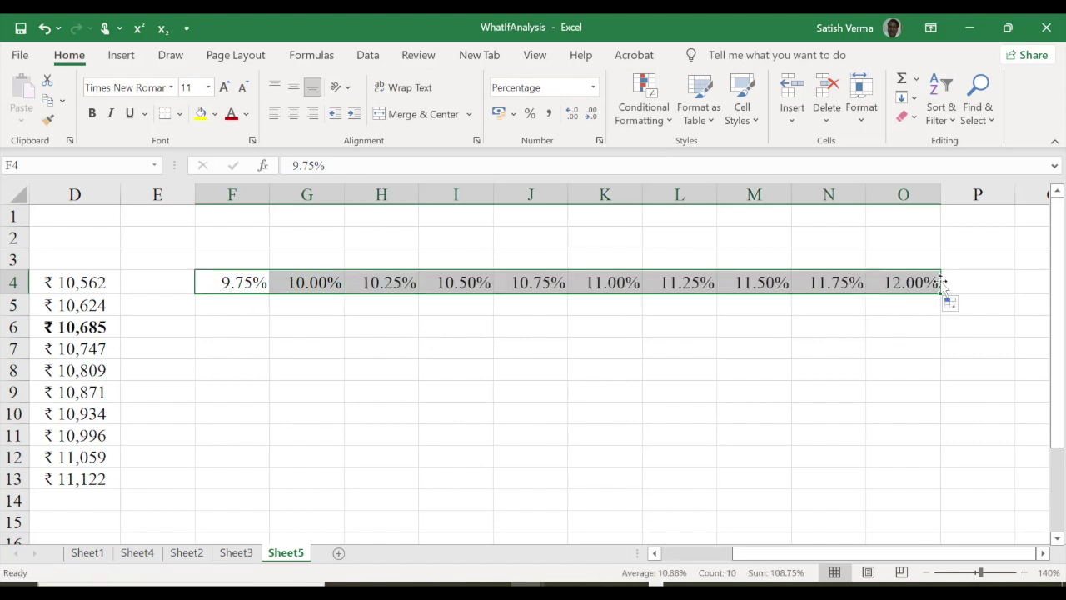
left_click(655, 553)
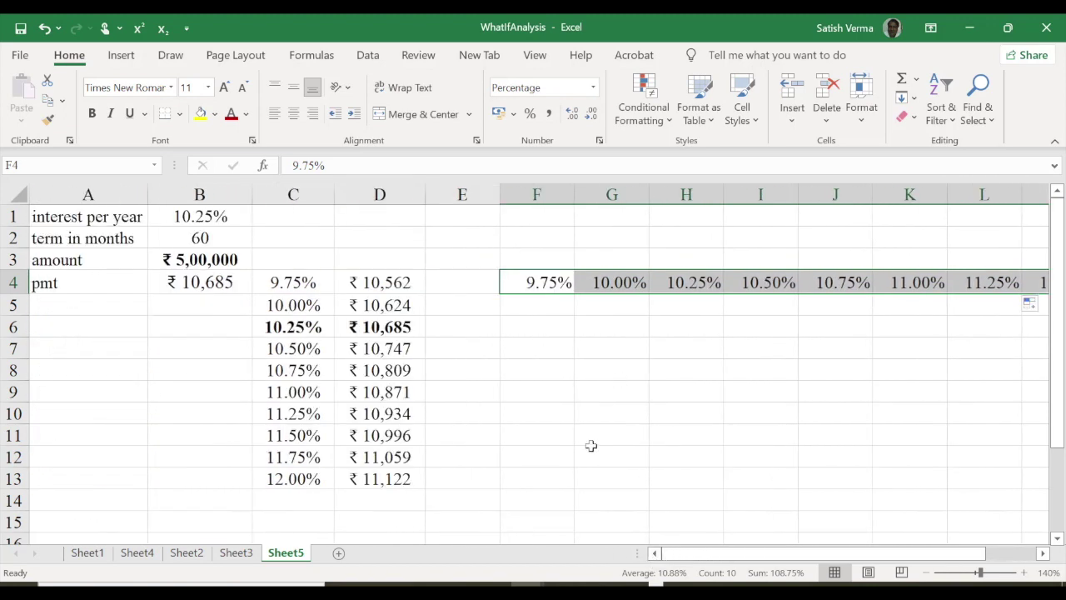
left_click(472, 303)
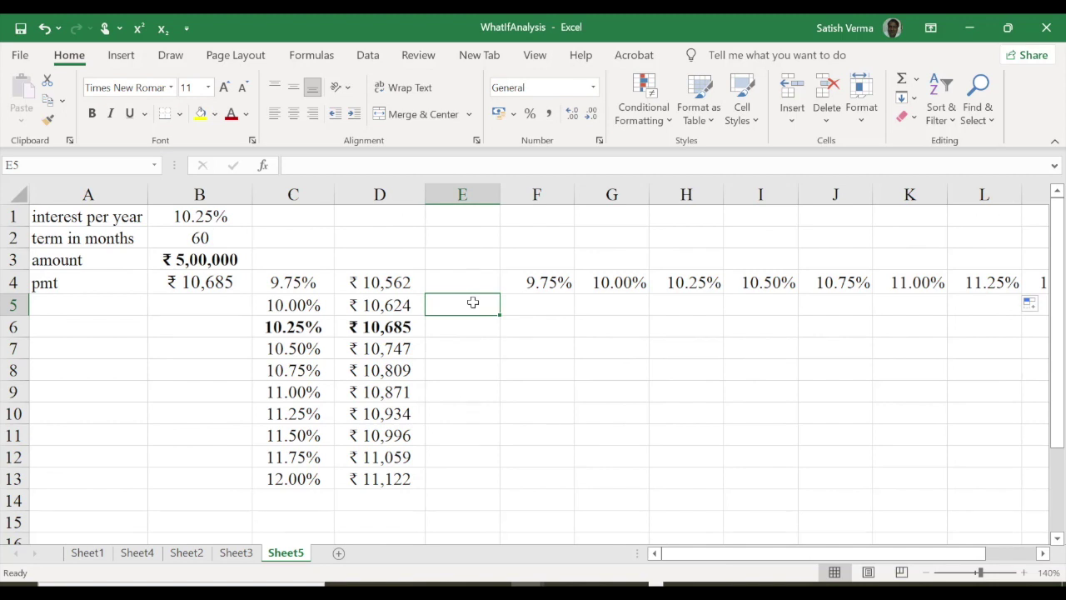
Enter 400000 in E5 as centred currency without decimals
type("4")
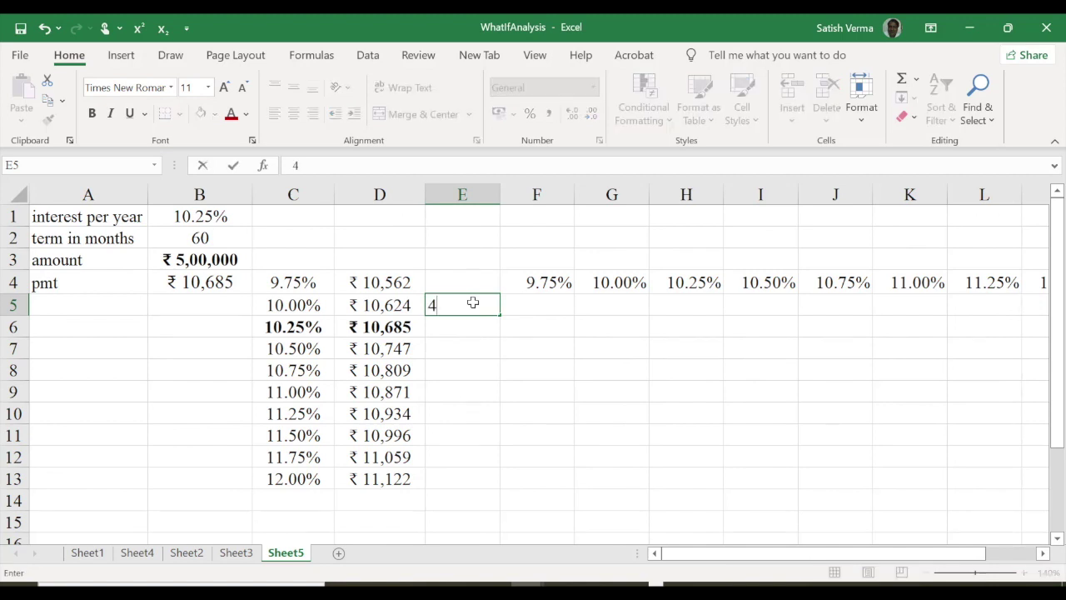
type("0")
type("0000")
key("Return")
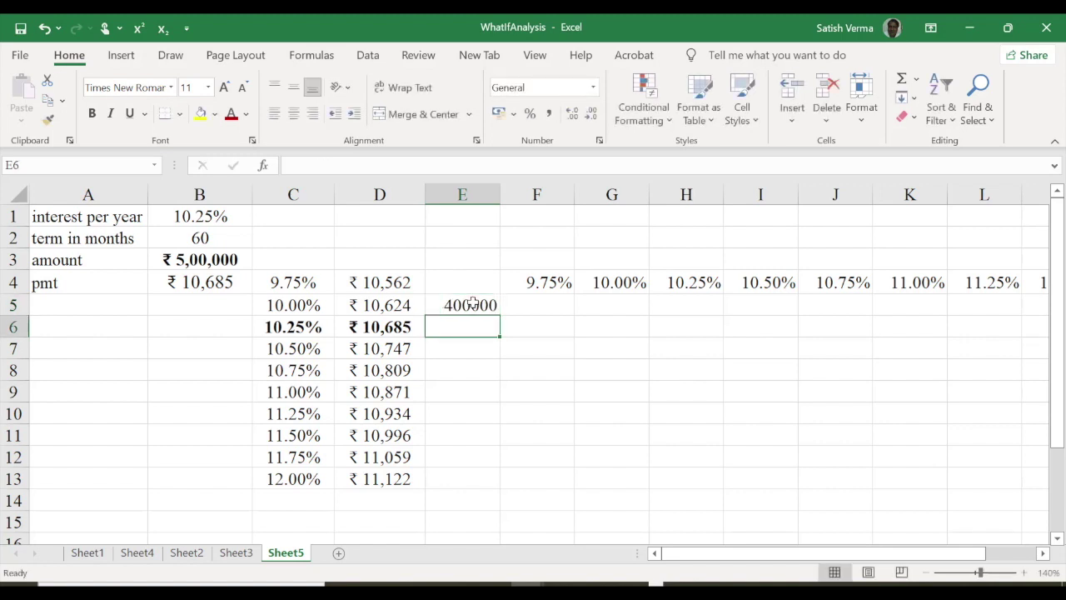
left_click(486, 306)
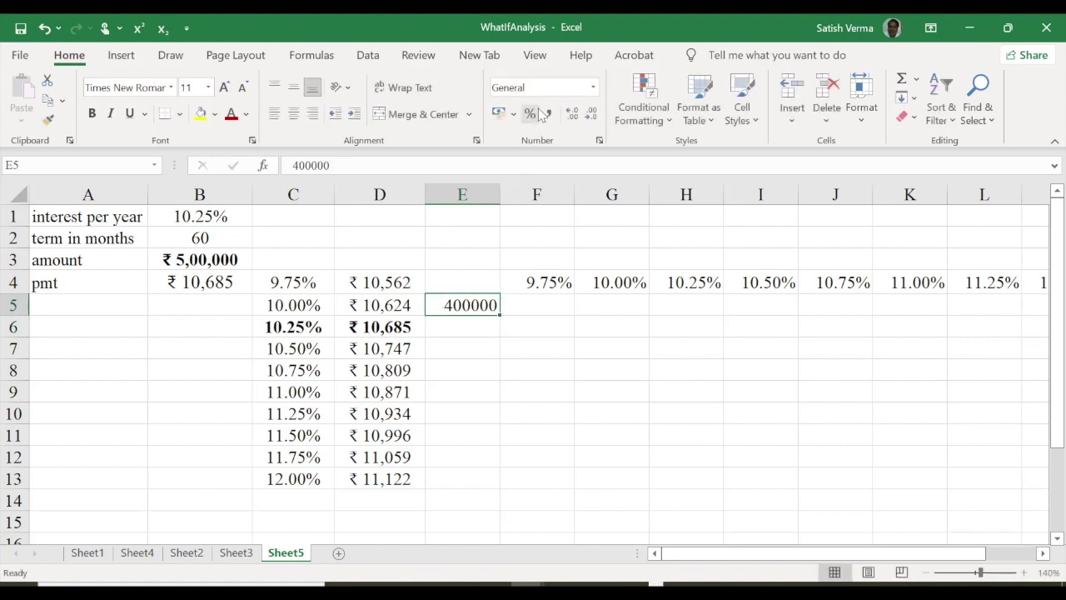
left_click(594, 88)
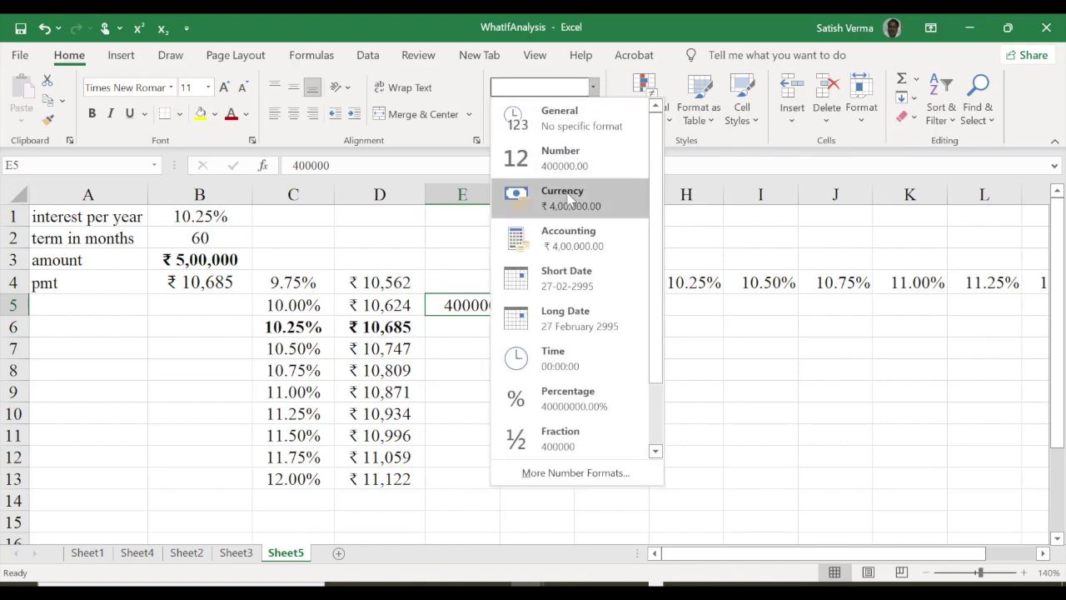
left_click(570, 198)
left_click(591, 113)
left_click(591, 113)
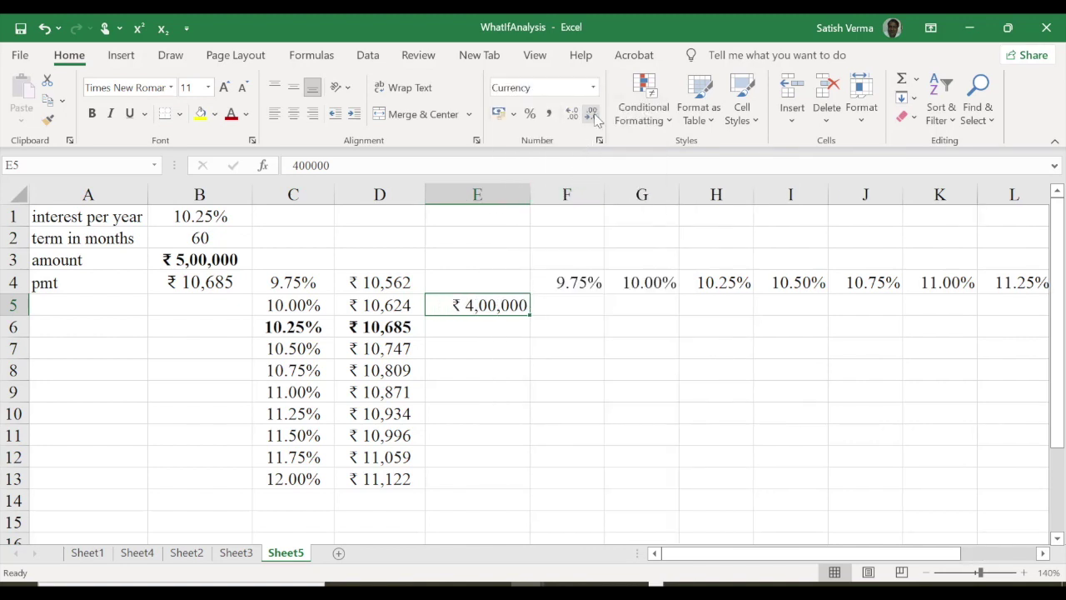
left_click(293, 113)
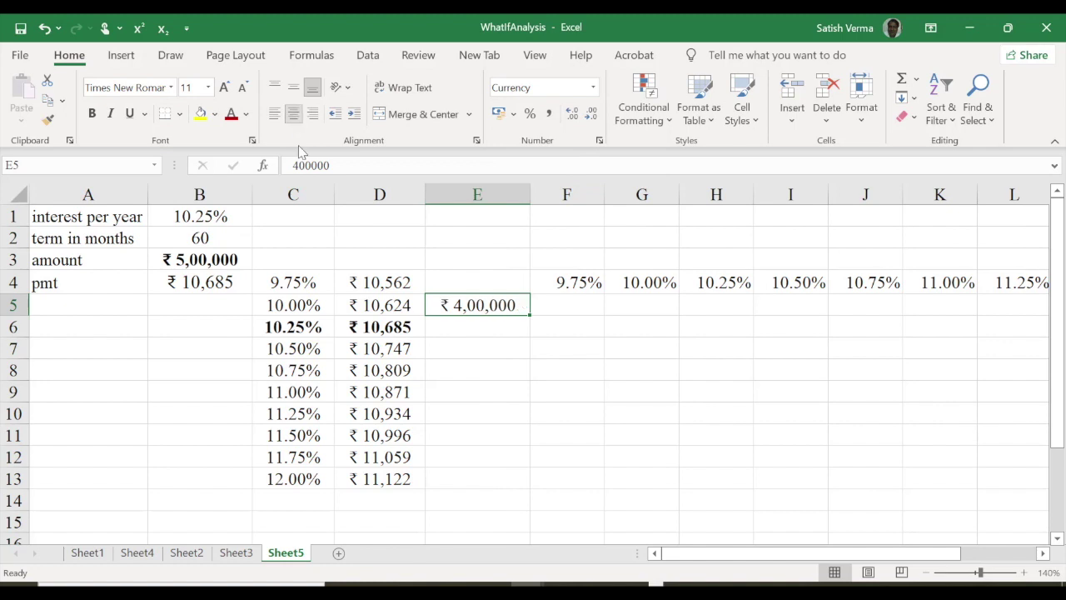
Enter 425000 in E6 as centred currency without decimals
left_click(488, 327)
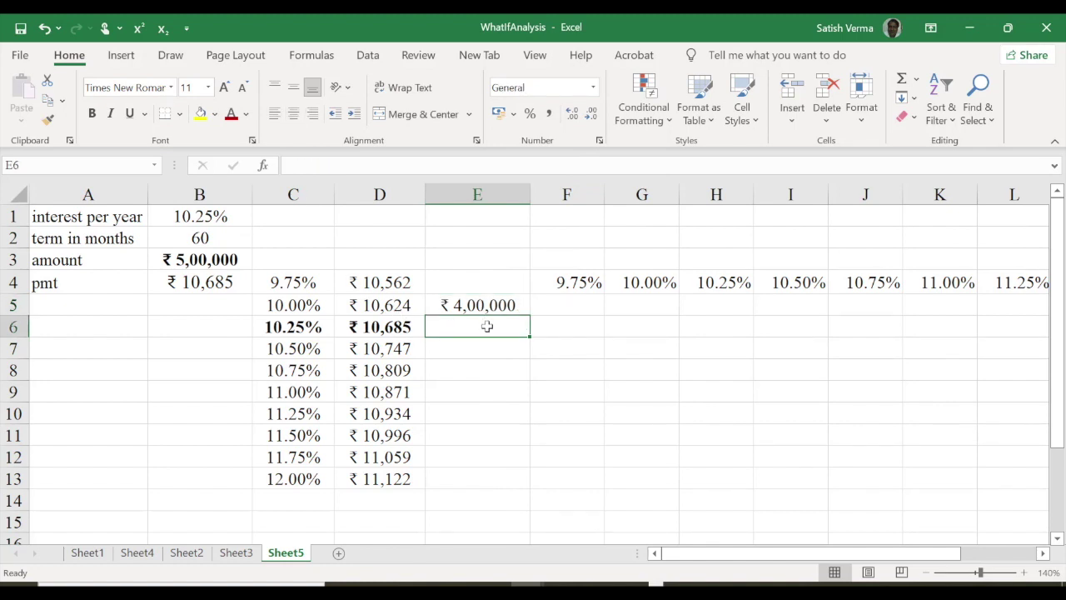
type("42")
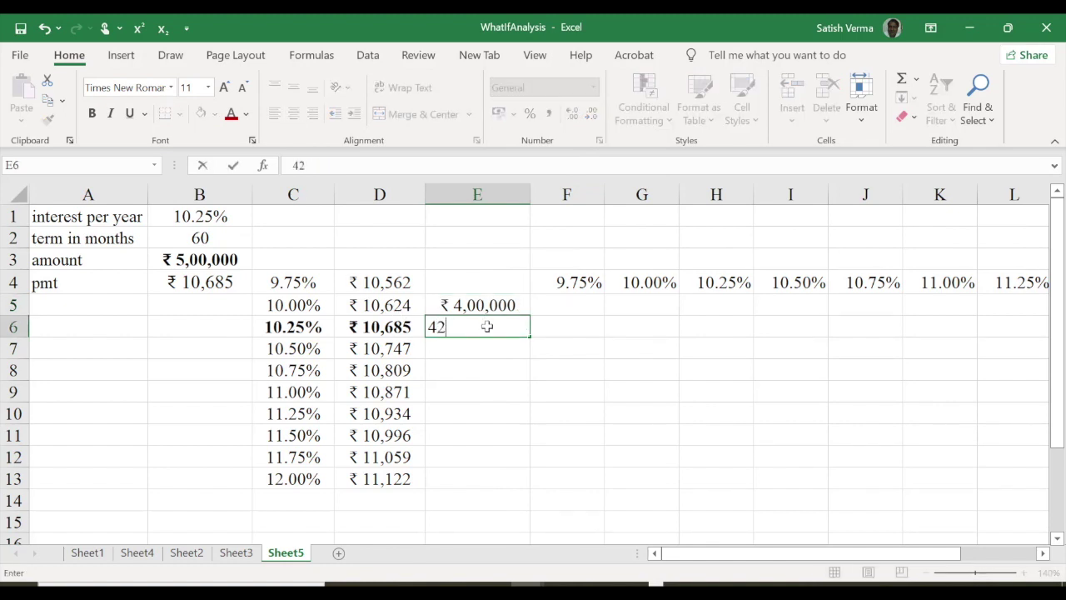
type("5000")
key("Return")
left_click(489, 327)
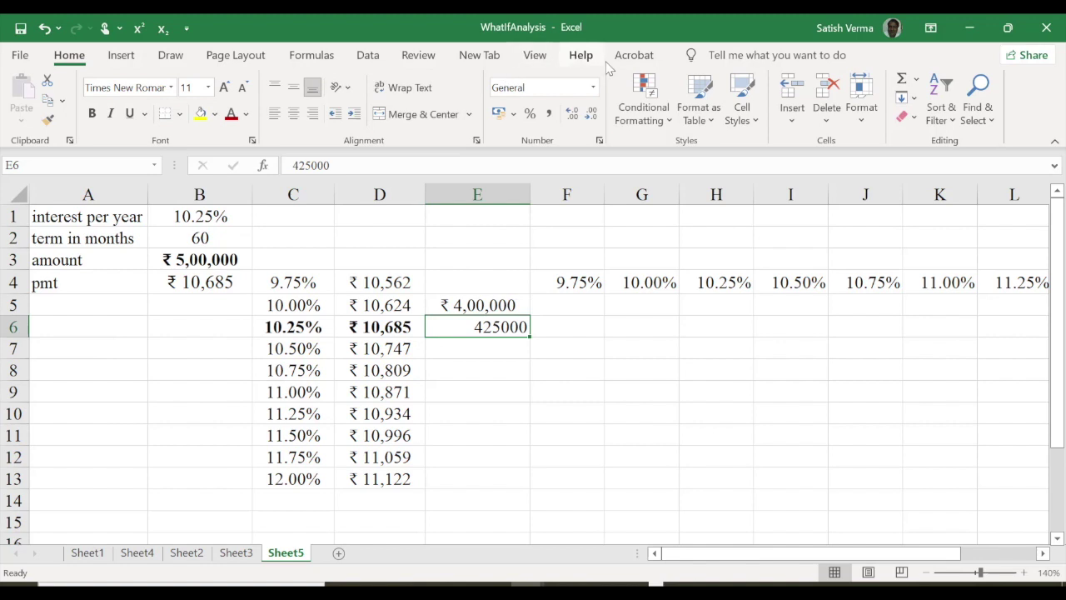
left_click(593, 88)
left_click(567, 198)
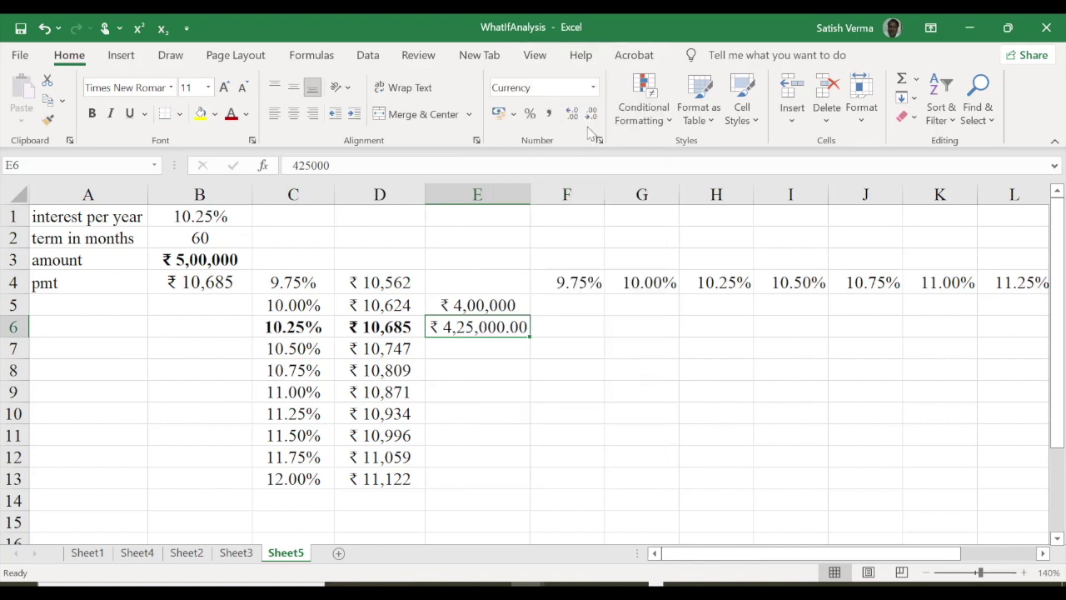
double_click(591, 117)
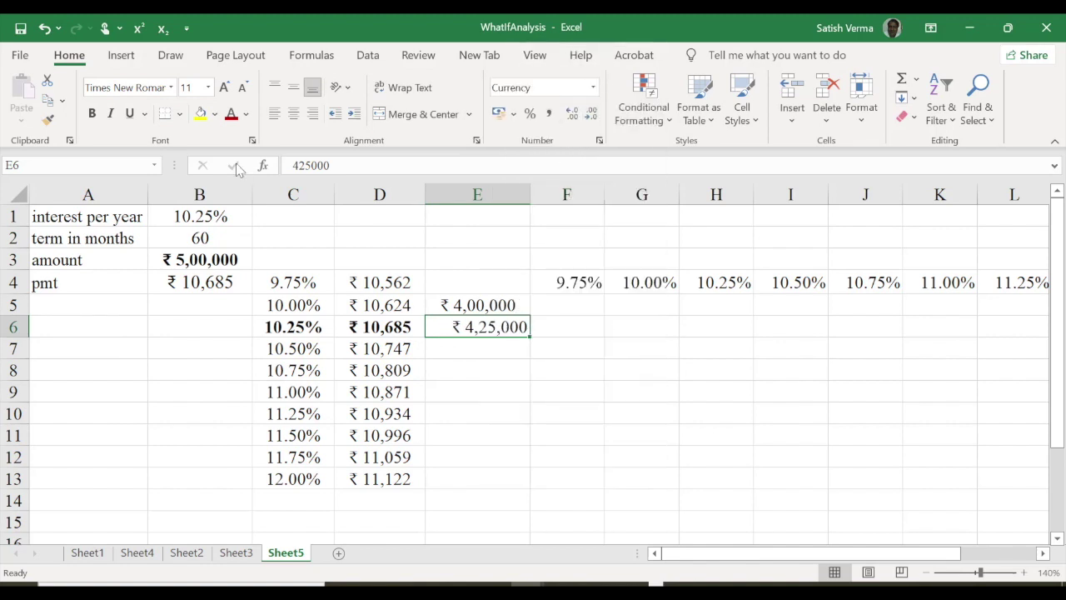
left_click(296, 120)
Fill the loan amounts down to E17, reaching ₹ 7,00,000 in ₹ 25,000 steps
left_click(510, 300)
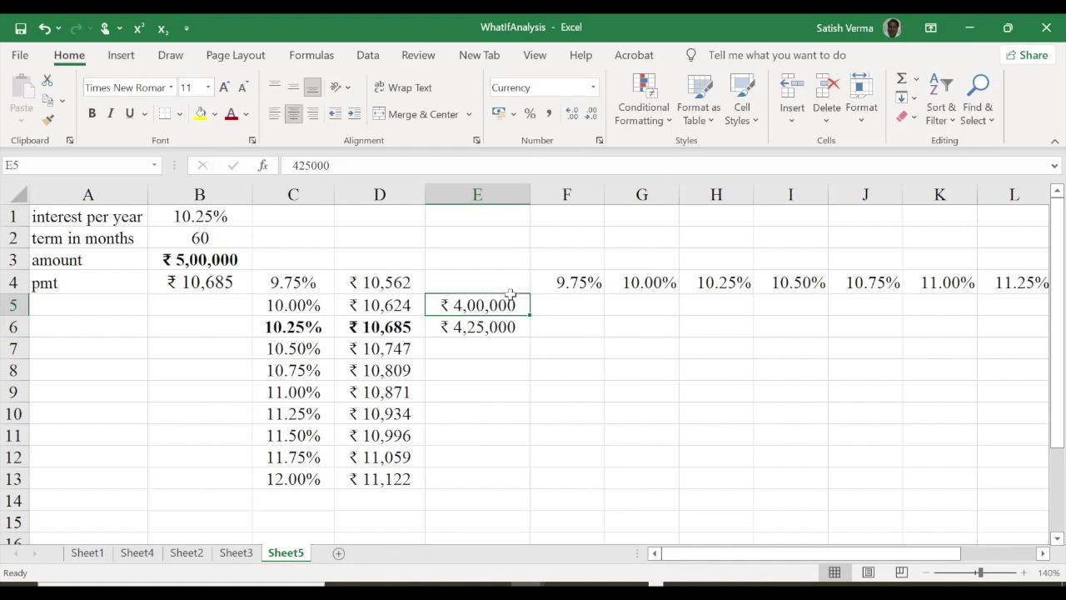
mouse_move(509, 305)
left_mouse_down()
mouse_move(543, 391)
mouse_move(538, 549)
mouse_move(530, 492)
left_mouse_up()
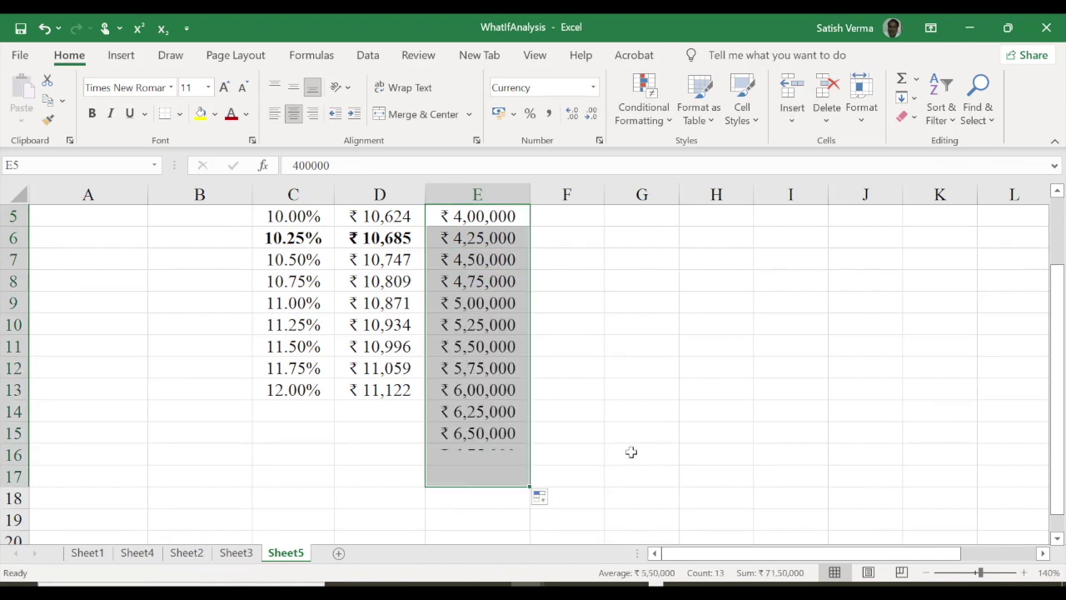
left_click(637, 435)
left_click_drag(688, 556, 759, 556)
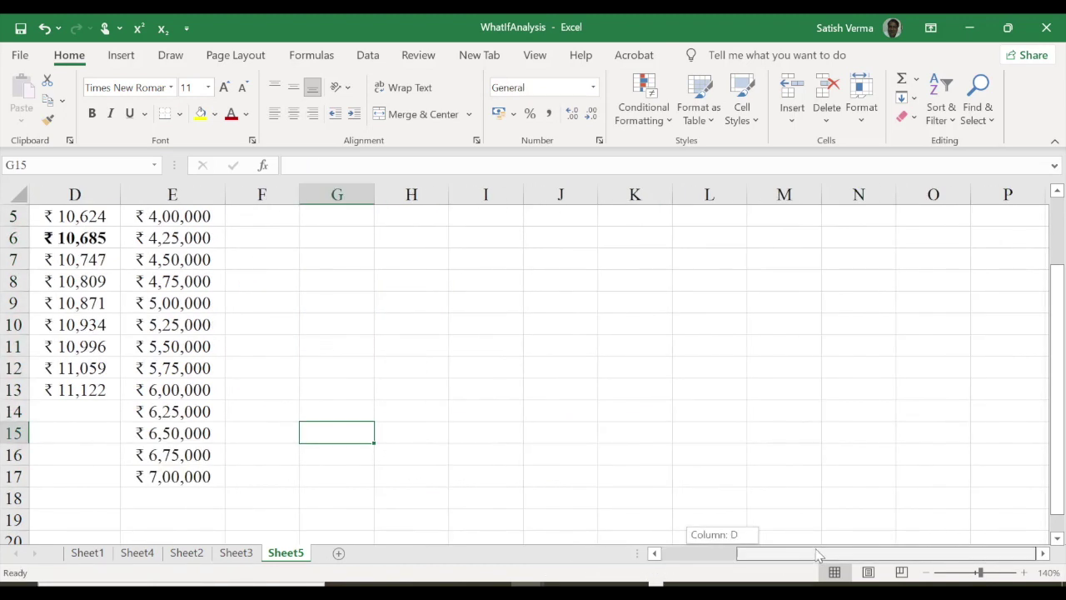
left_click_drag(1058, 279, 1061, 275)
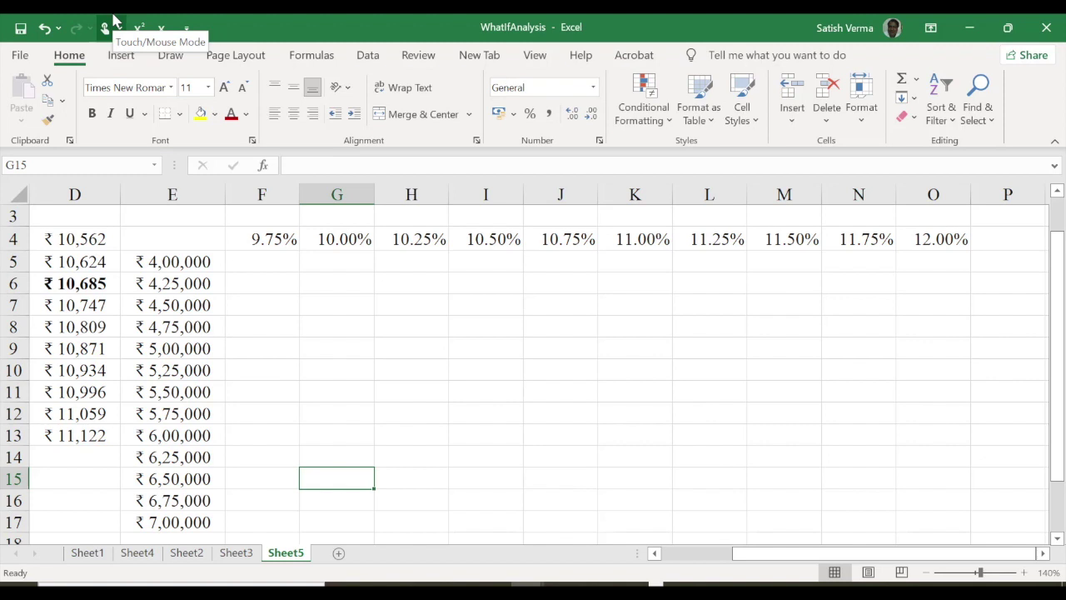
Enter =B4 in E4 and centre it, showing ₹ 10,685
left_click(187, 238)
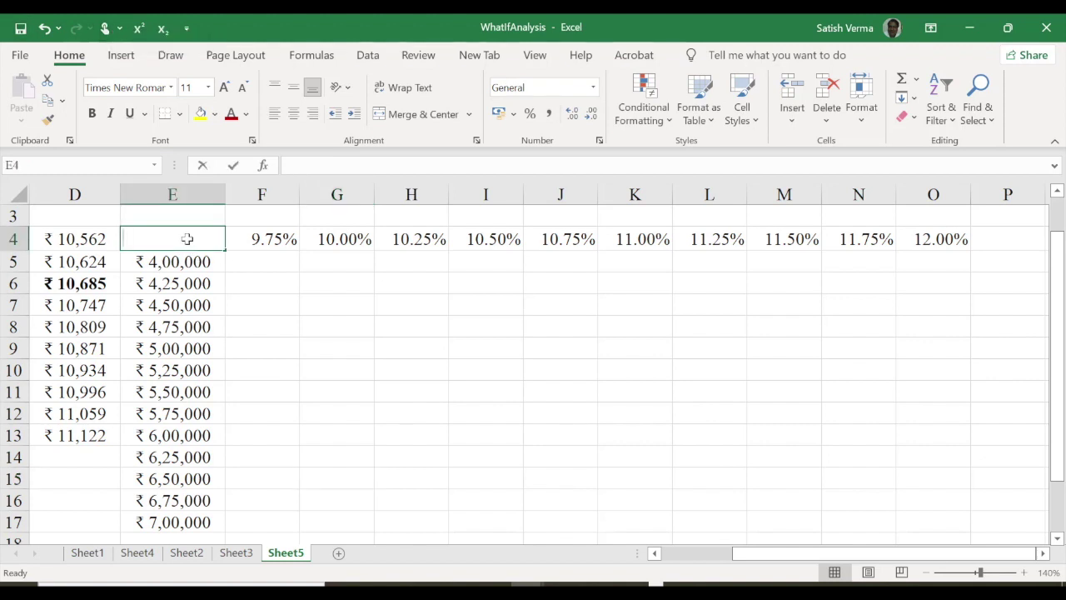
type("=")
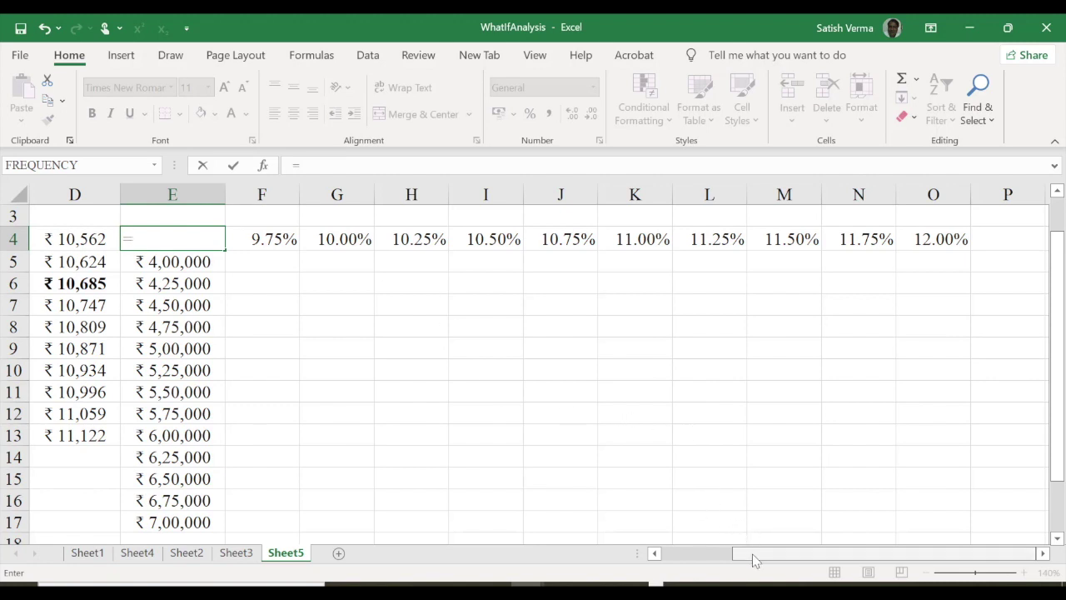
left_click_drag(754, 560, 683, 556)
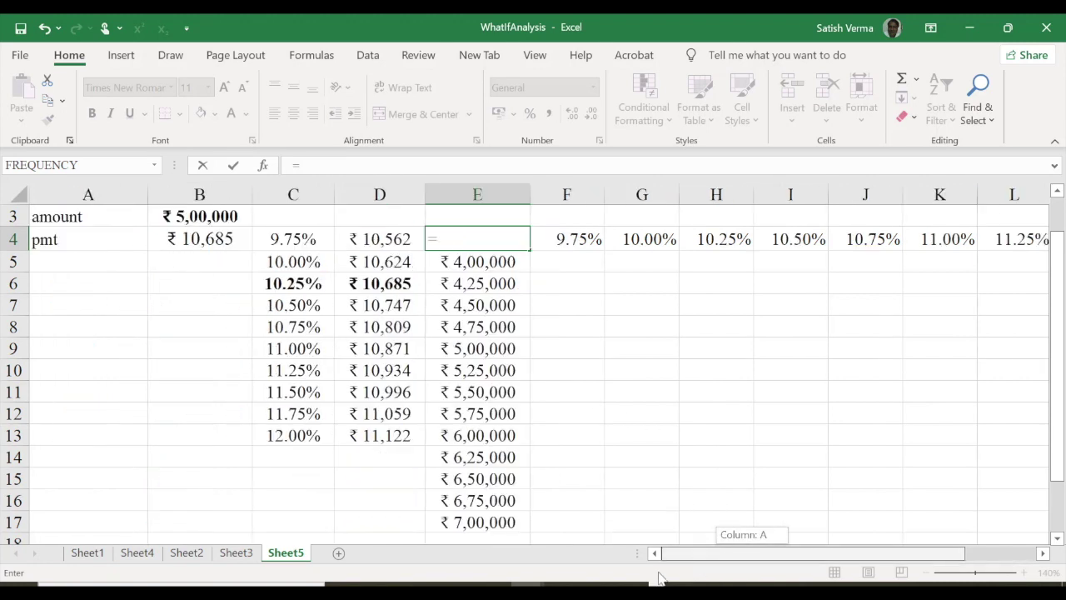
left_click(199, 238)
key("Return")
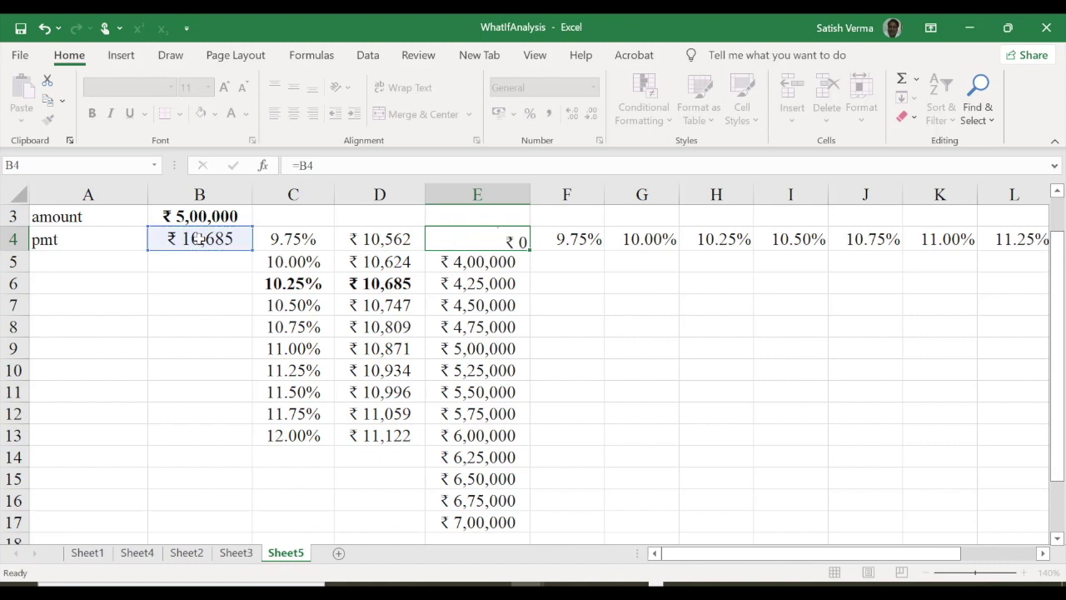
left_click(504, 239)
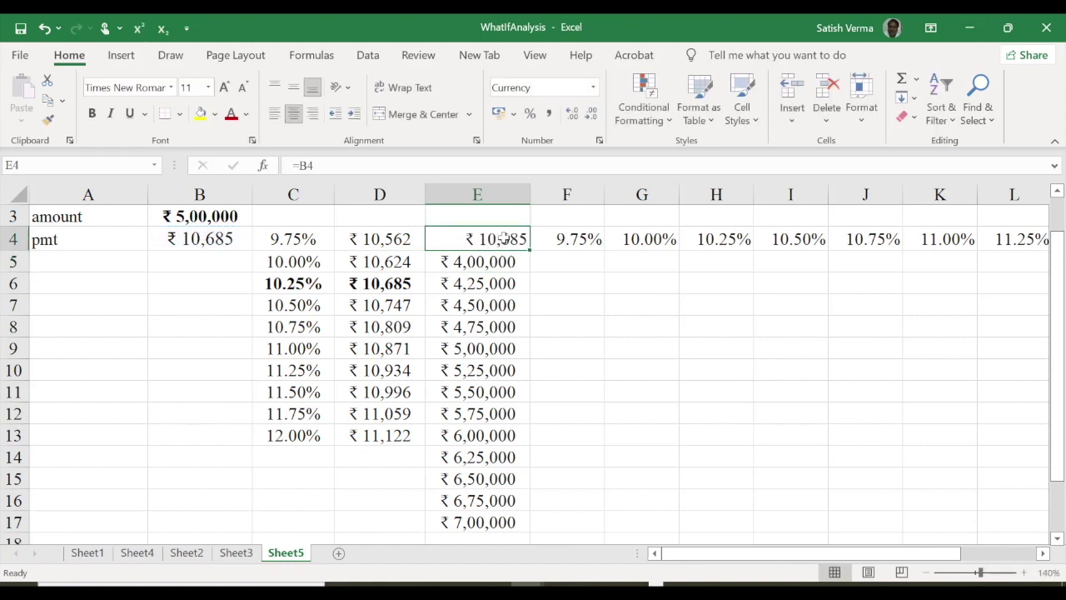
key("alt+h")
key("a")
key("c")
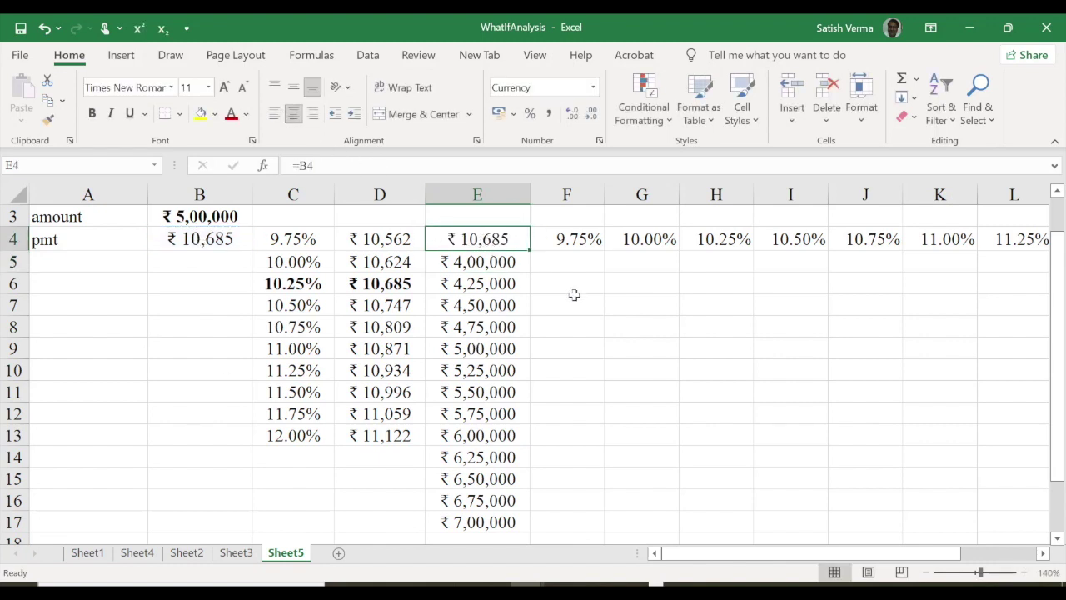
Select the full table range E4:O17
mouse_move(693, 554)
left_mouse_down()
mouse_move(764, 540)
mouse_move(214, 291)
left_mouse_up()
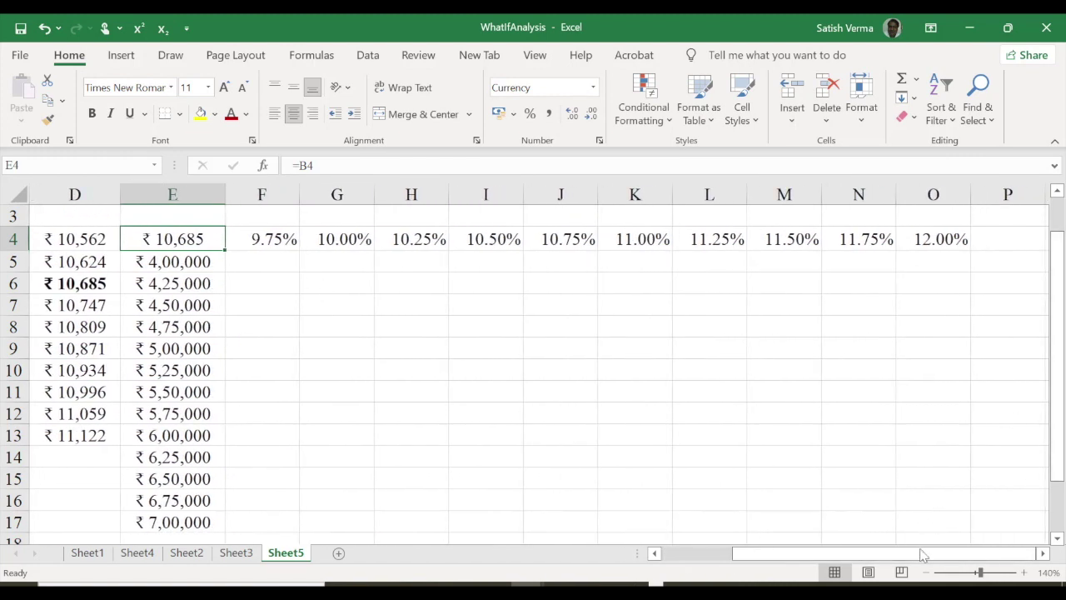
left_click_drag(923, 555, 925, 553)
mouse_move(205, 239)
left_mouse_down()
mouse_move(886, 344)
mouse_move(910, 521)
left_mouse_up()
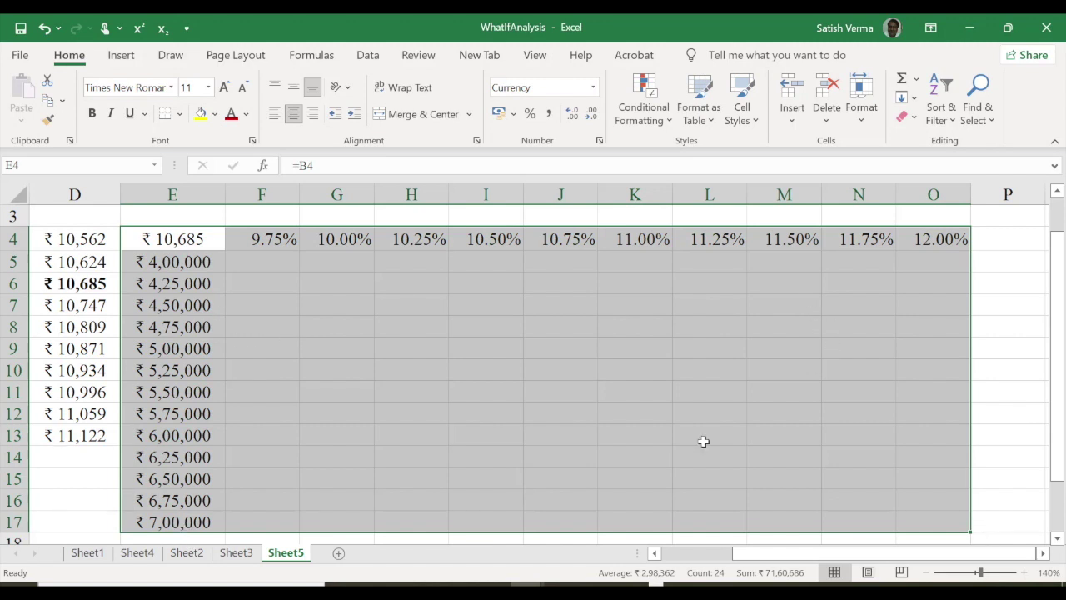
Build the two-variable data table with row input $B$1 and column input $B$3
left_click(368, 55)
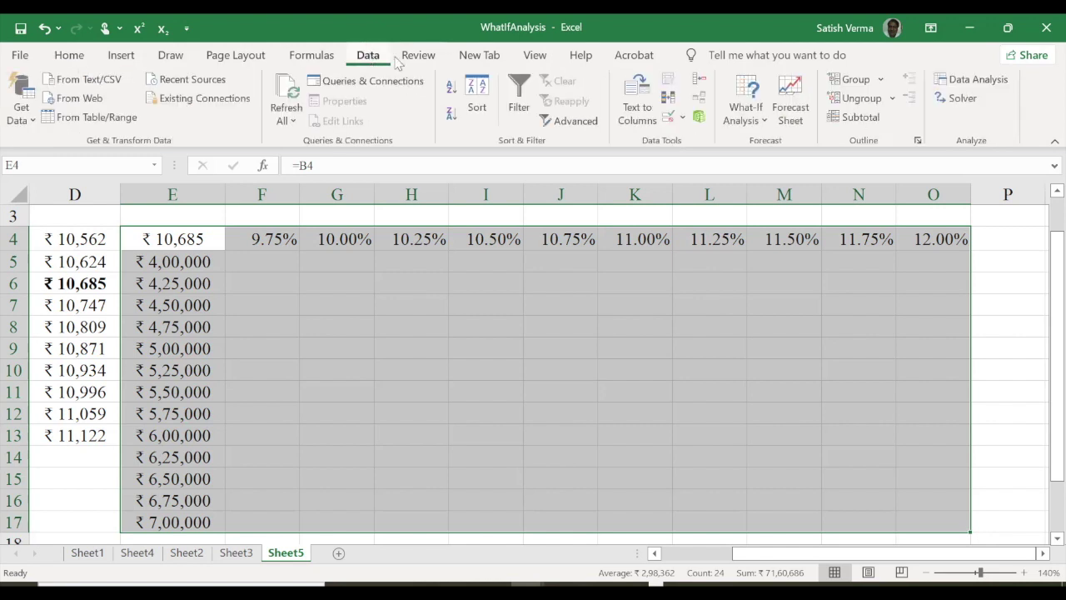
left_click(768, 124)
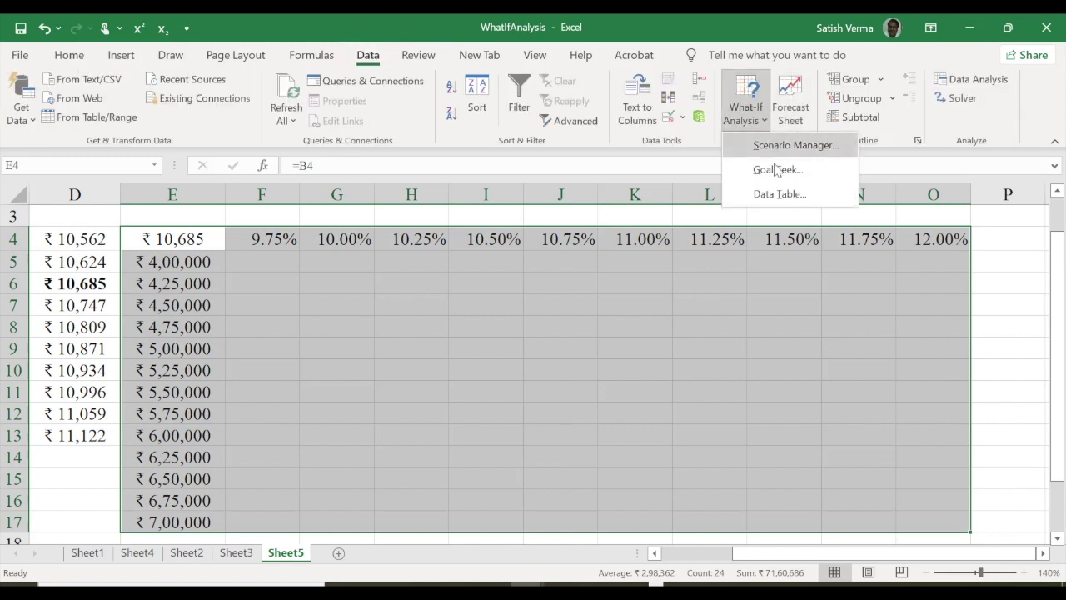
left_click(769, 193)
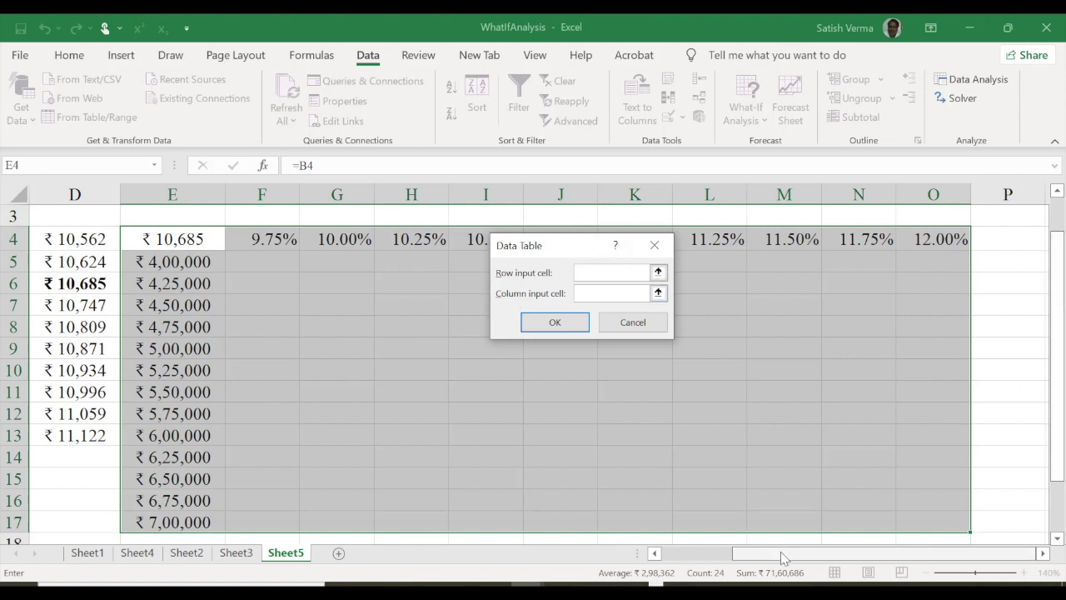
left_click_drag(796, 553, 723, 553)
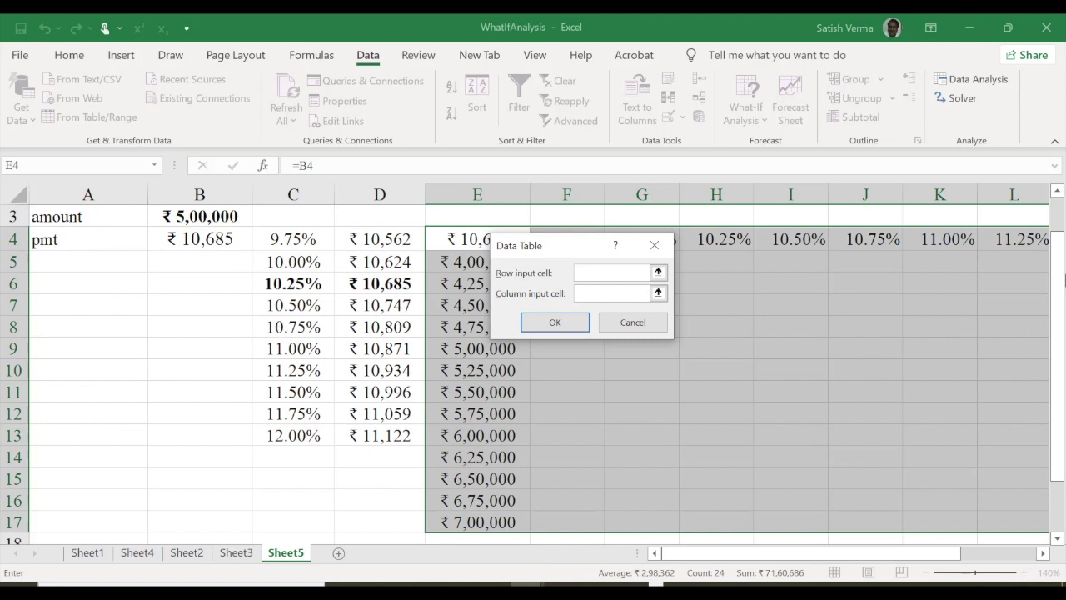
left_click_drag(1063, 280, 1063, 246)
left_click(193, 218)
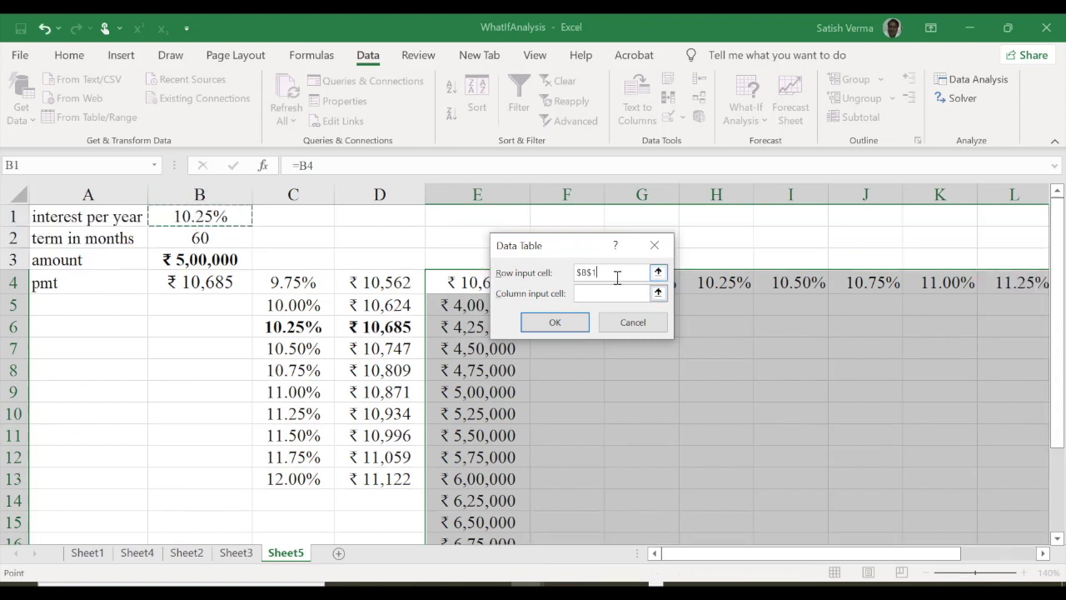
left_click(591, 292)
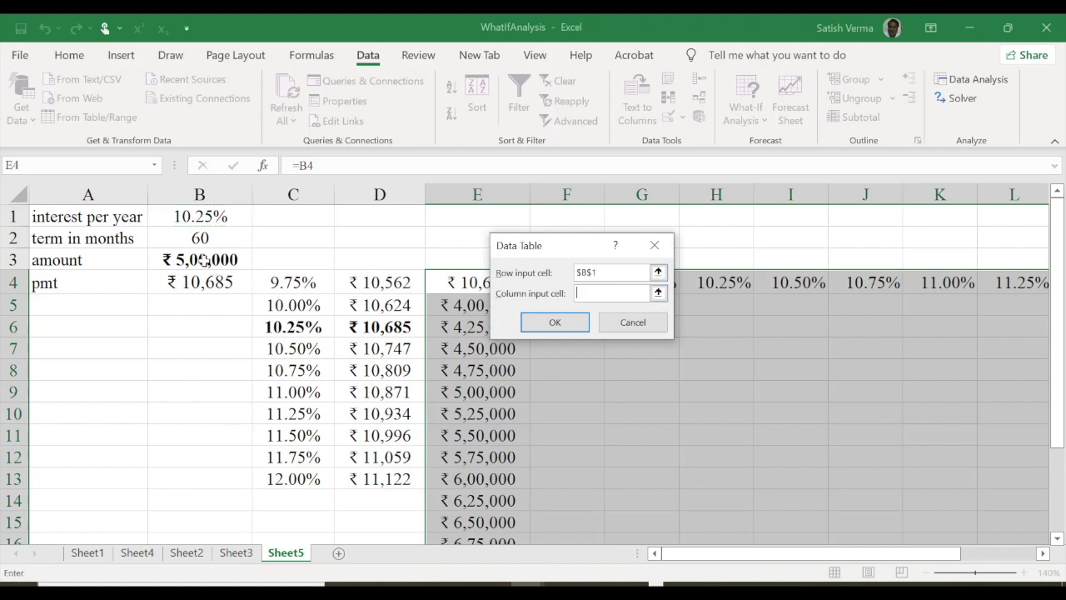
left_click(205, 261)
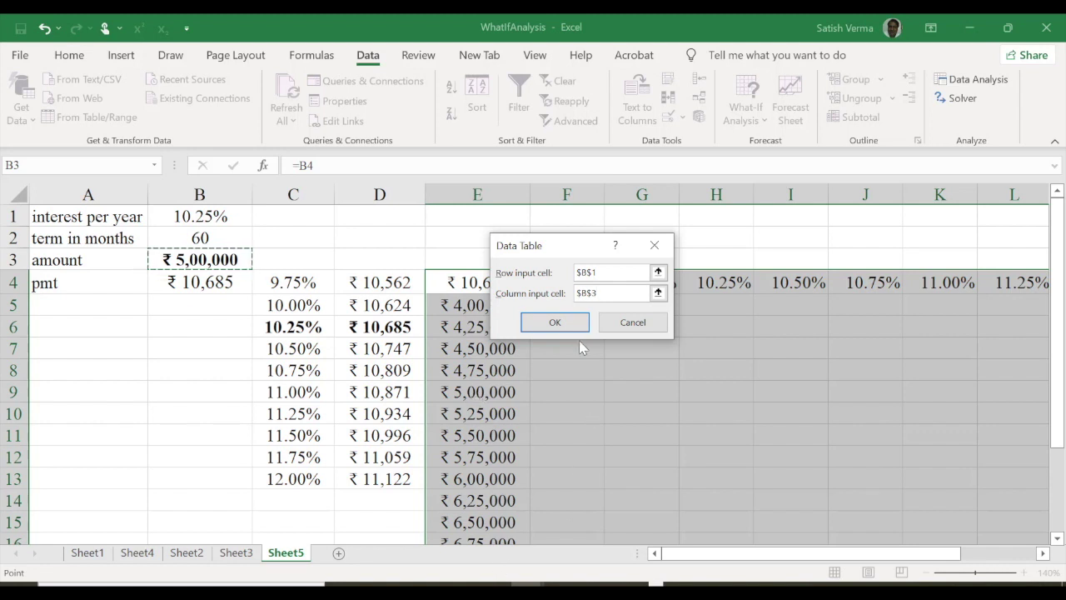
left_click(555, 323)
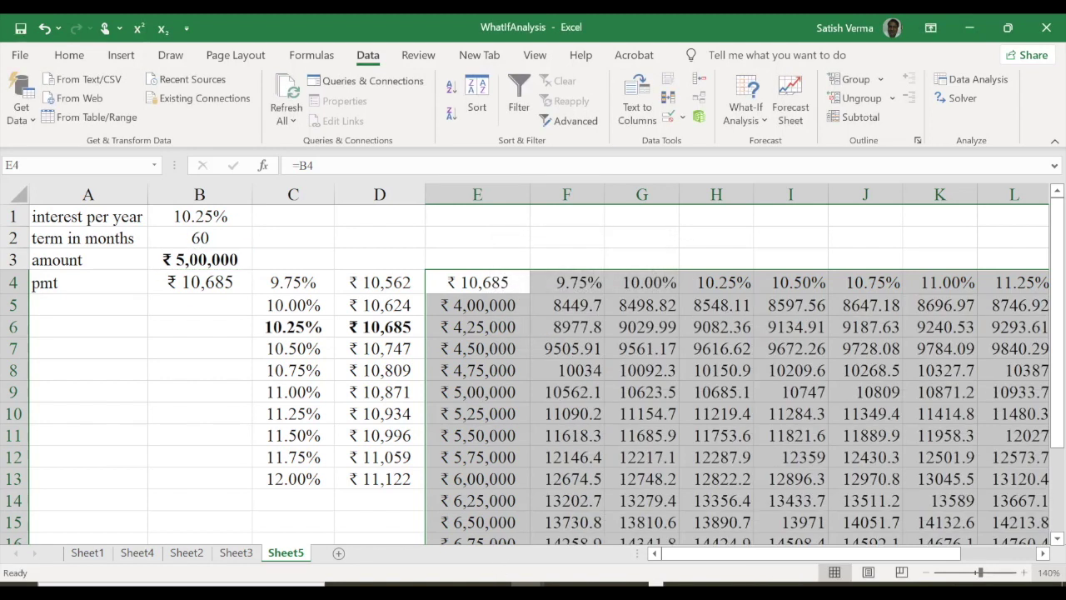
Bold the header row E4:O4 with ₹ 10,685 and rates 9.75%–12.00%
scroll(862, 569, "right", 3)
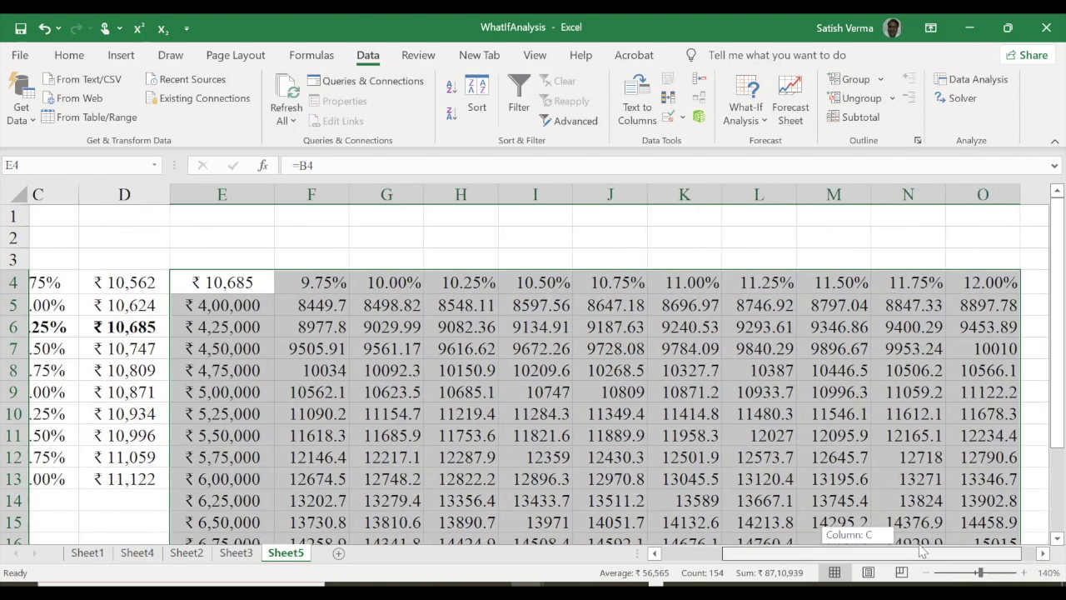
scroll(863, 569, "left", 1)
scroll(673, 569, "down", 1)
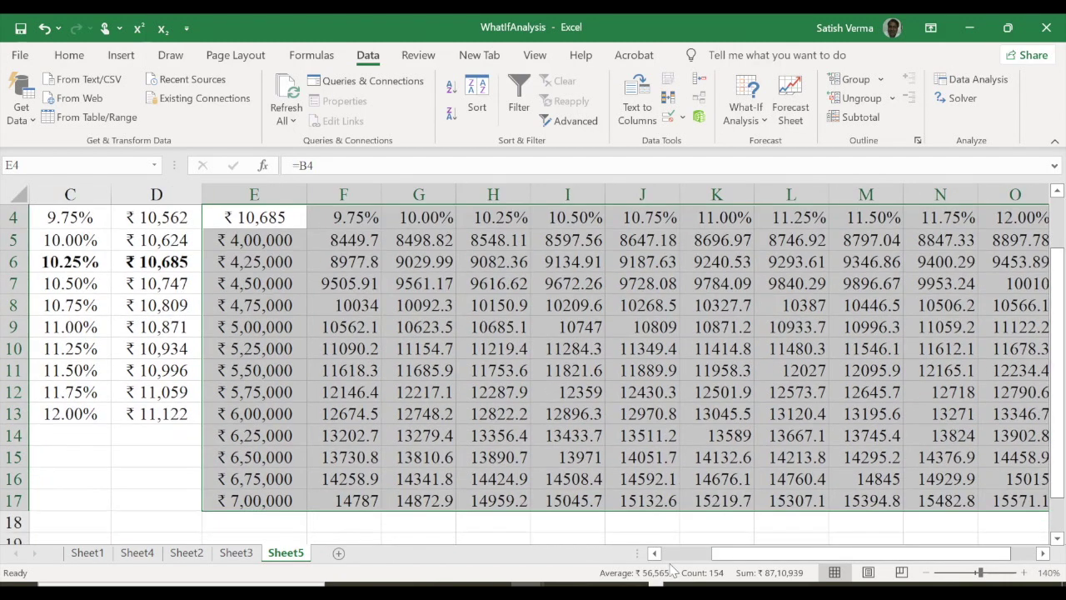
left_click(700, 518)
scroll(704, 560, "right", 1)
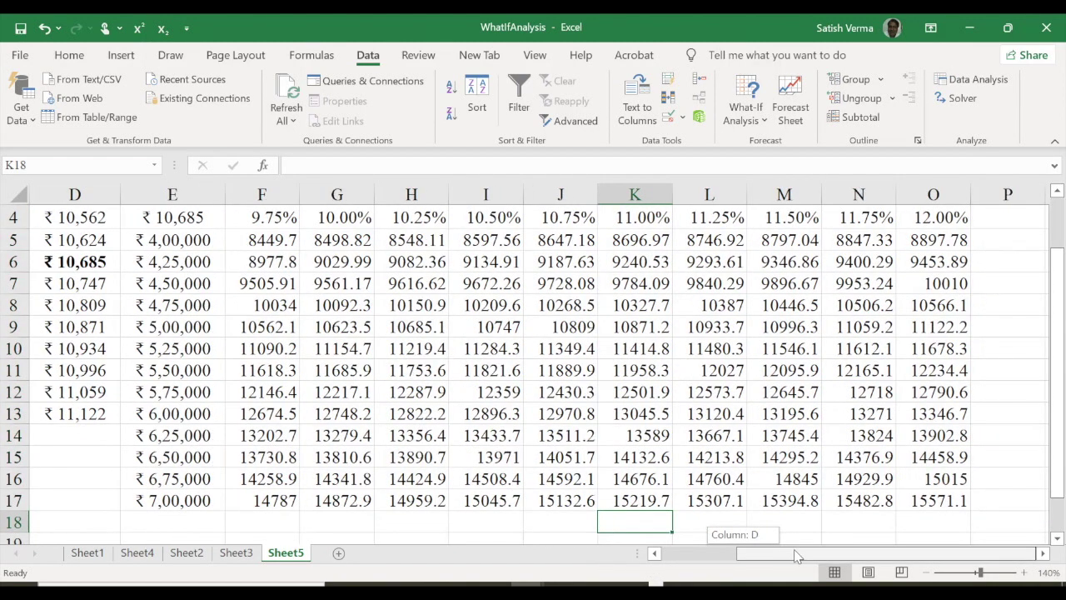
left_click_drag(172, 218, 928, 274)
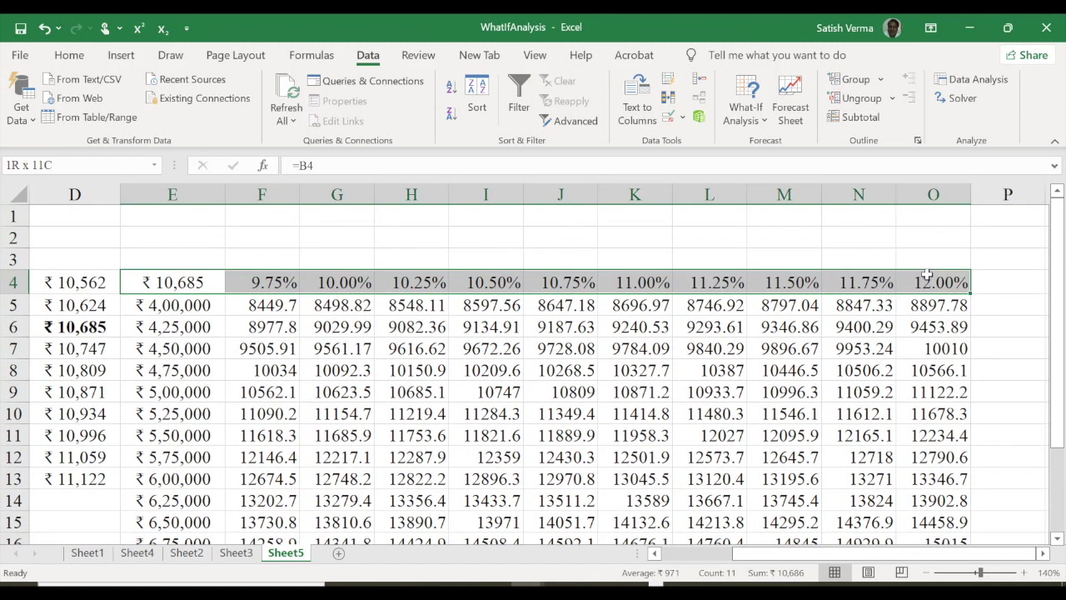
left_click(67, 55)
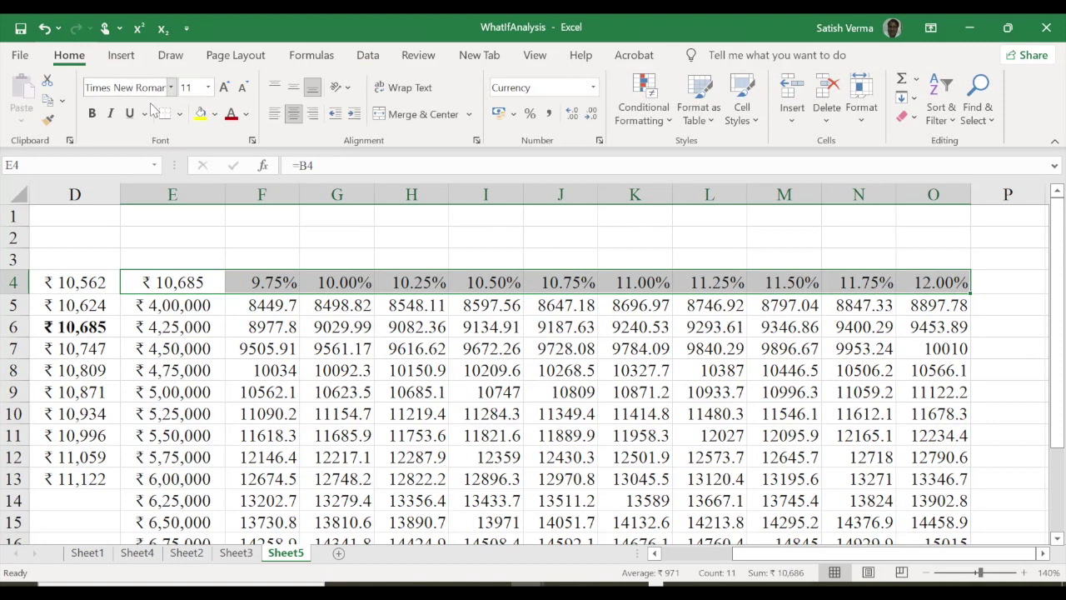
left_click(91, 113)
Bold loan amounts E5:E17 and format payments F5:O17 as centred whole-rupee currency
left_click_drag(167, 306, 141, 506)
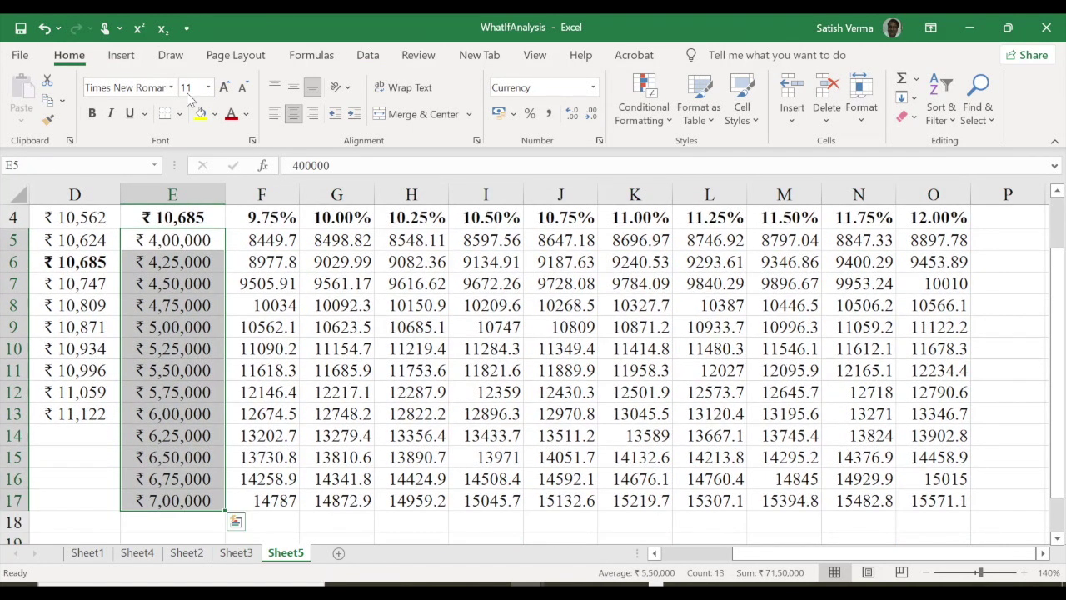
left_click(91, 114)
mouse_move(258, 242)
left_mouse_down()
mouse_move(946, 489)
mouse_move(946, 500)
left_mouse_up()
left_click(597, 91)
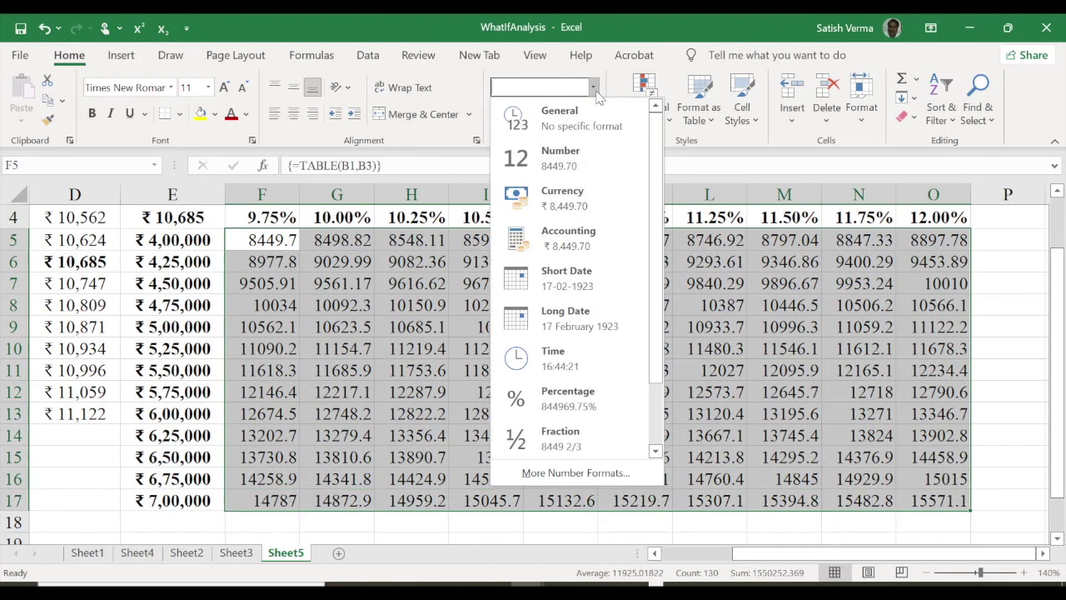
left_click(571, 193)
left_click(592, 114)
left_click(591, 114)
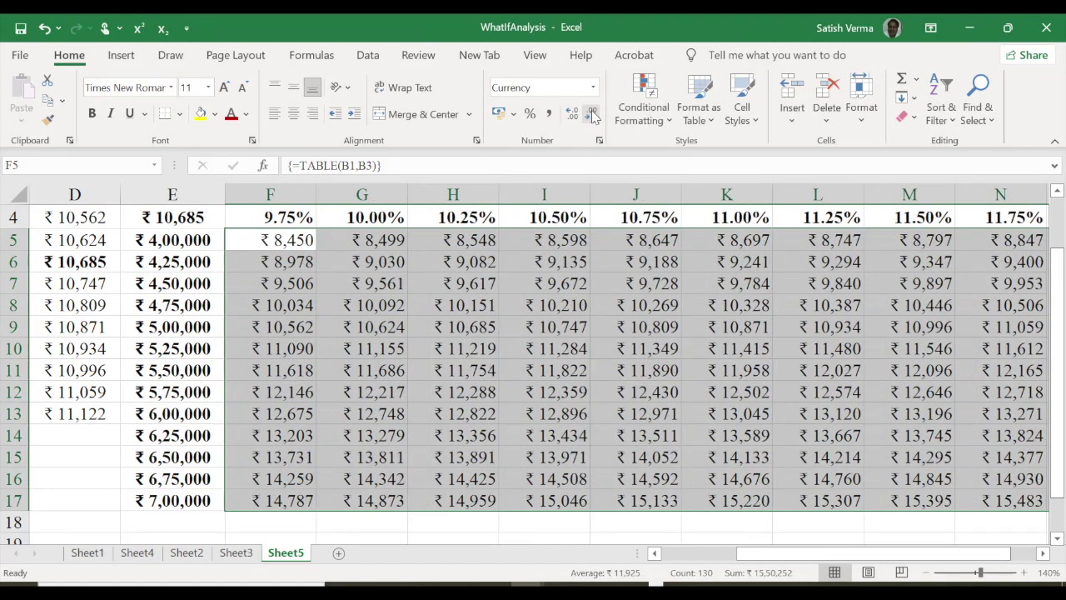
left_click(294, 115)
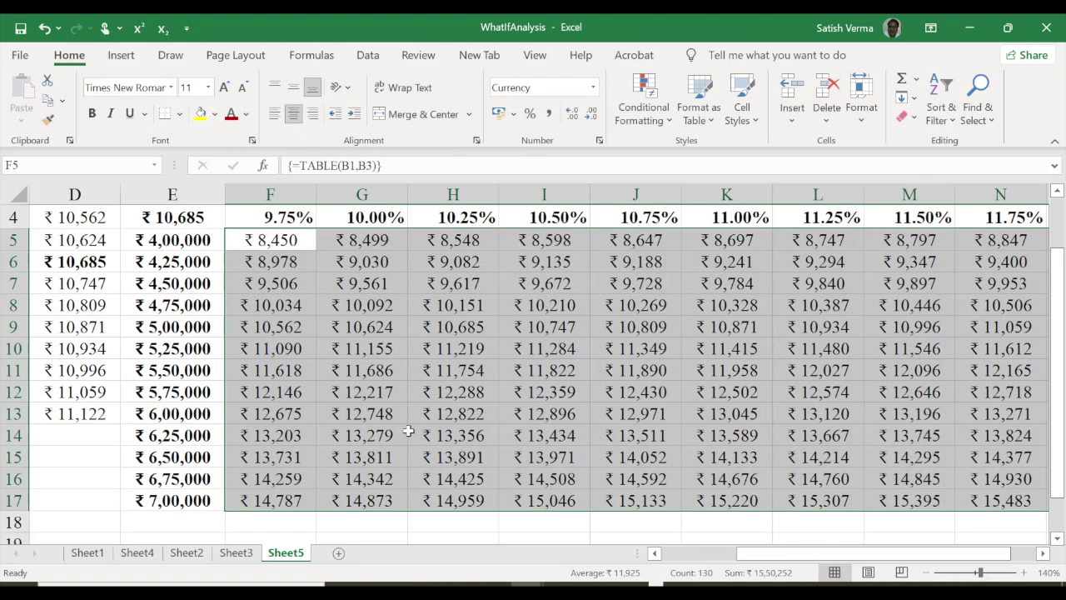
left_click(167, 327)
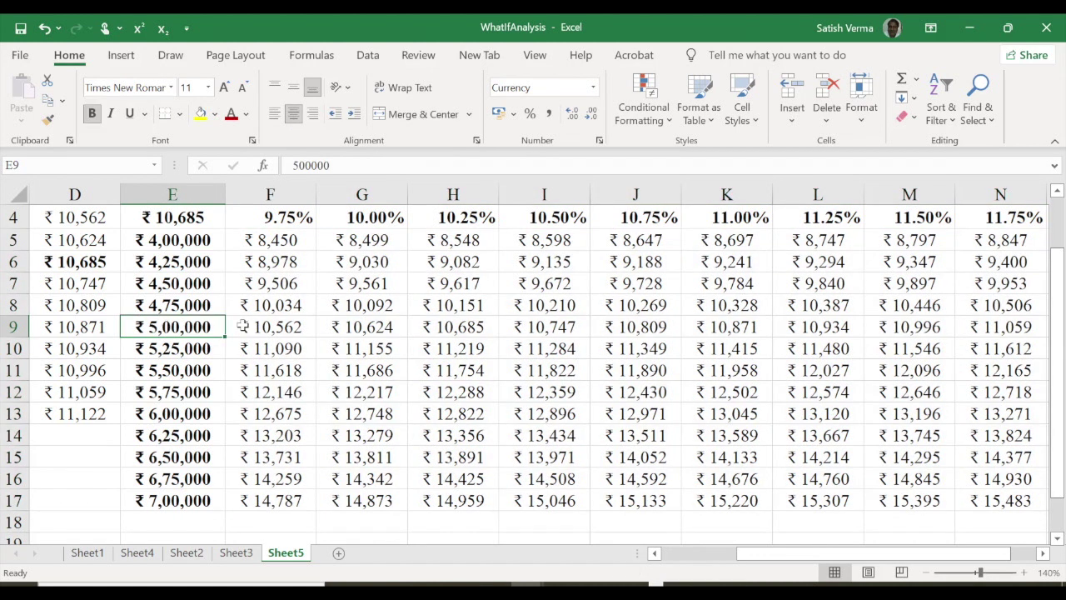
left_click(455, 327)
left_click(92, 113)
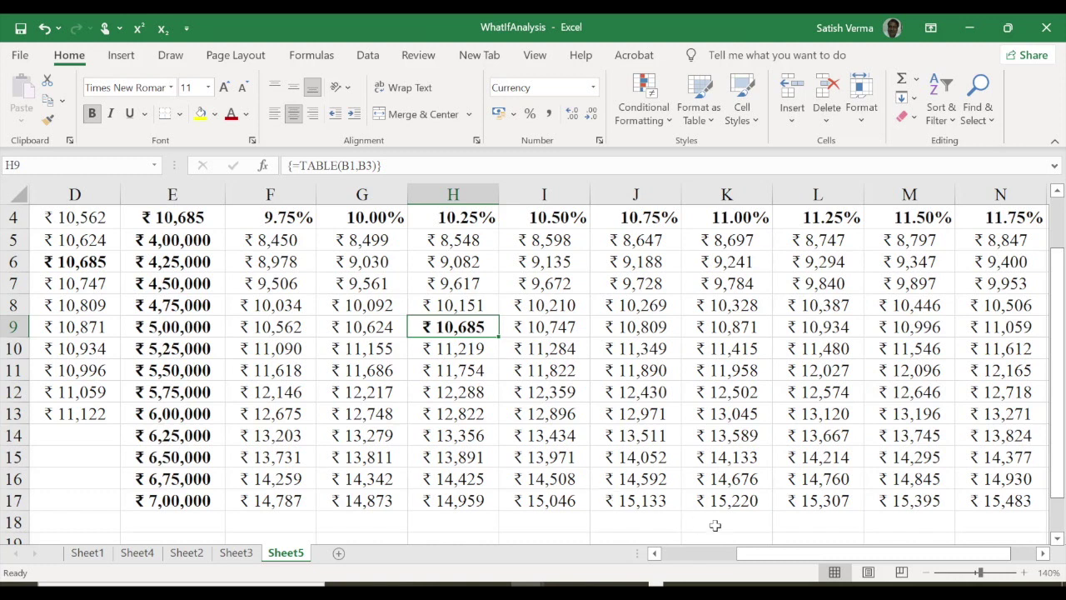
left_click_drag(1057, 454, 1062, 426)
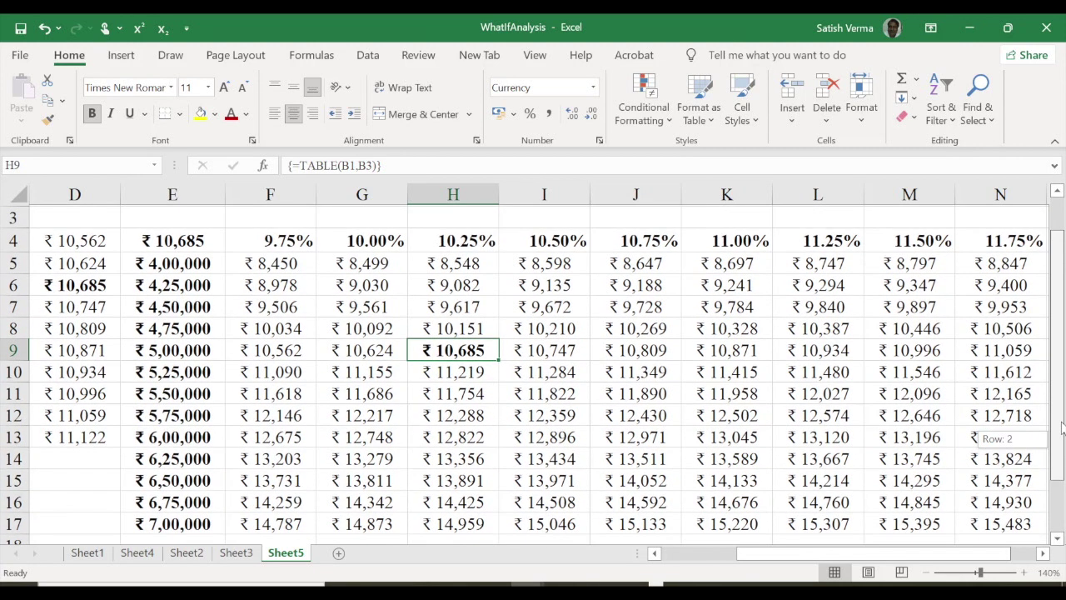
left_click_drag(1062, 427, 1063, 432)
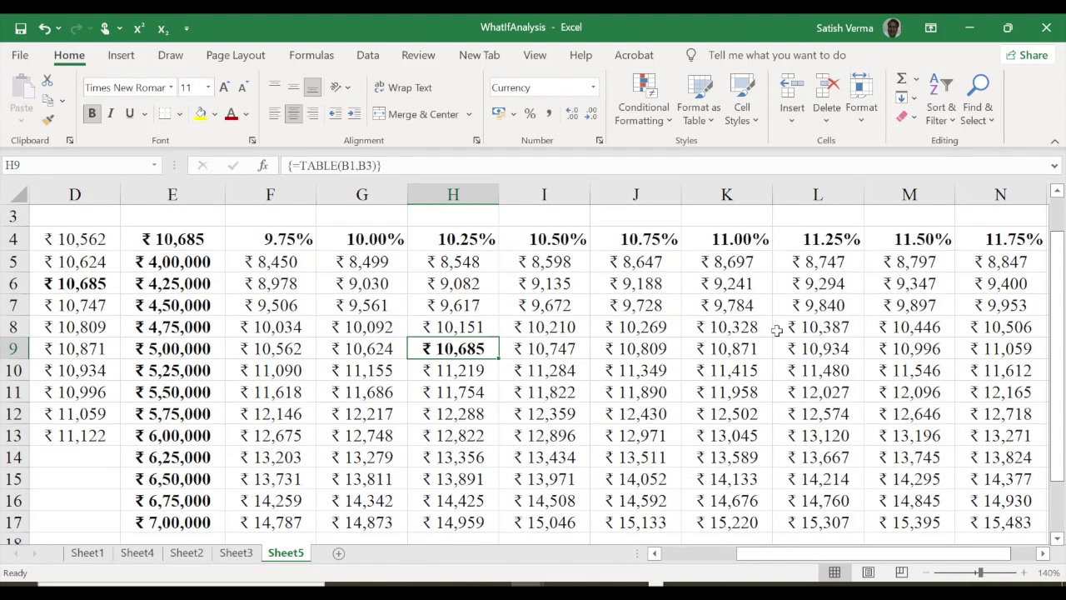
left_click(650, 240)
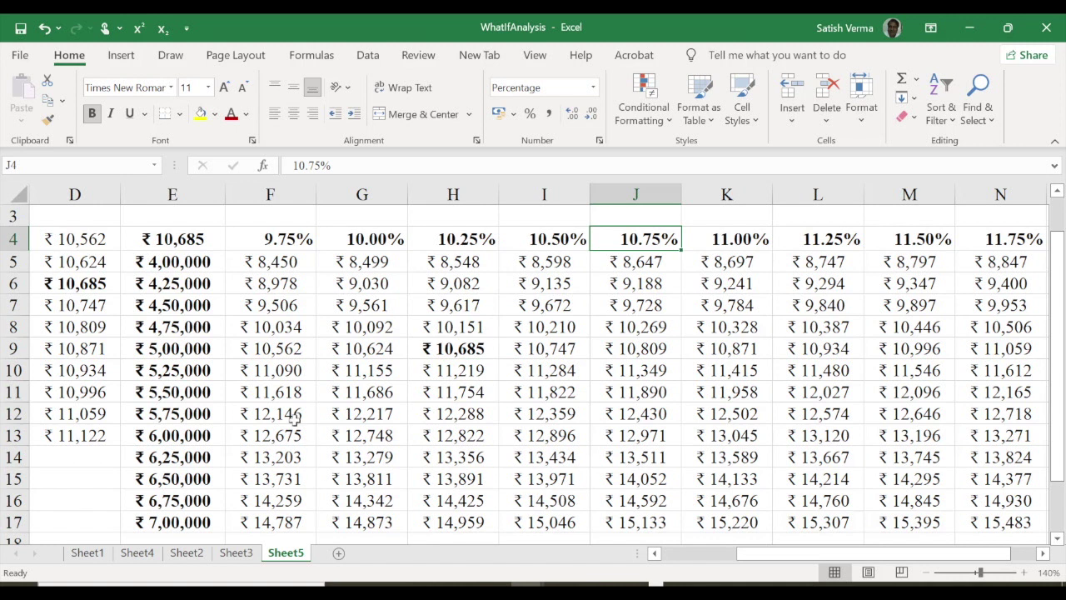
left_click(176, 355)
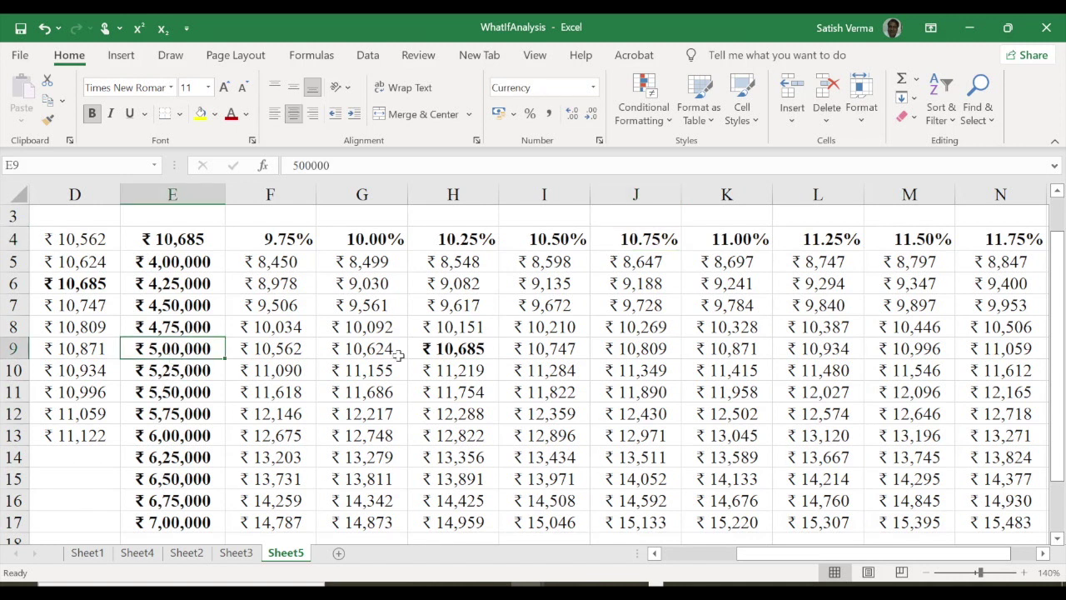
left_click(652, 351)
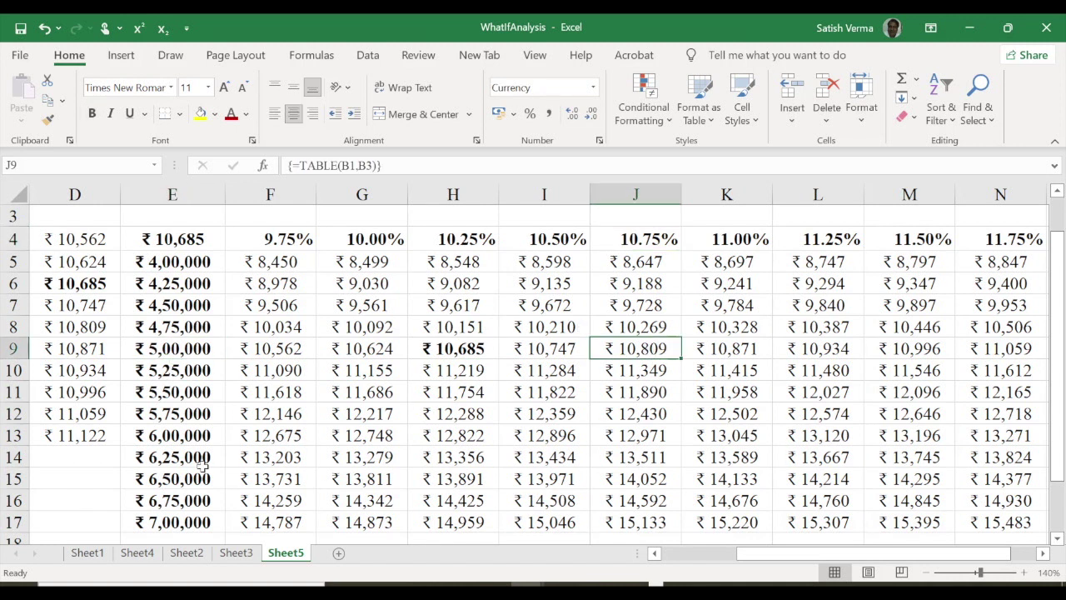
left_click(175, 440)
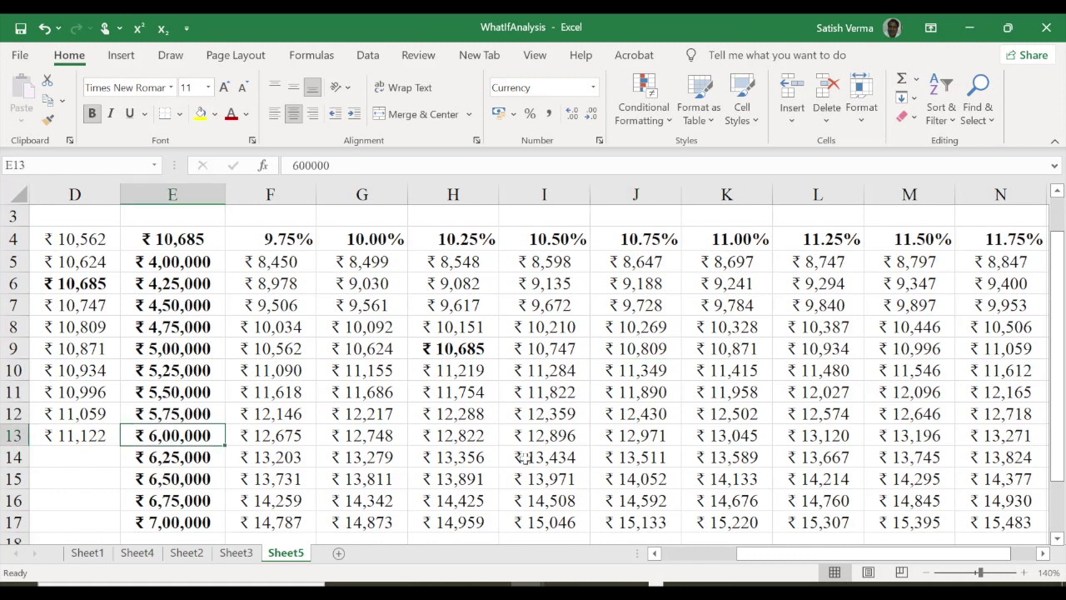
left_click(654, 435)
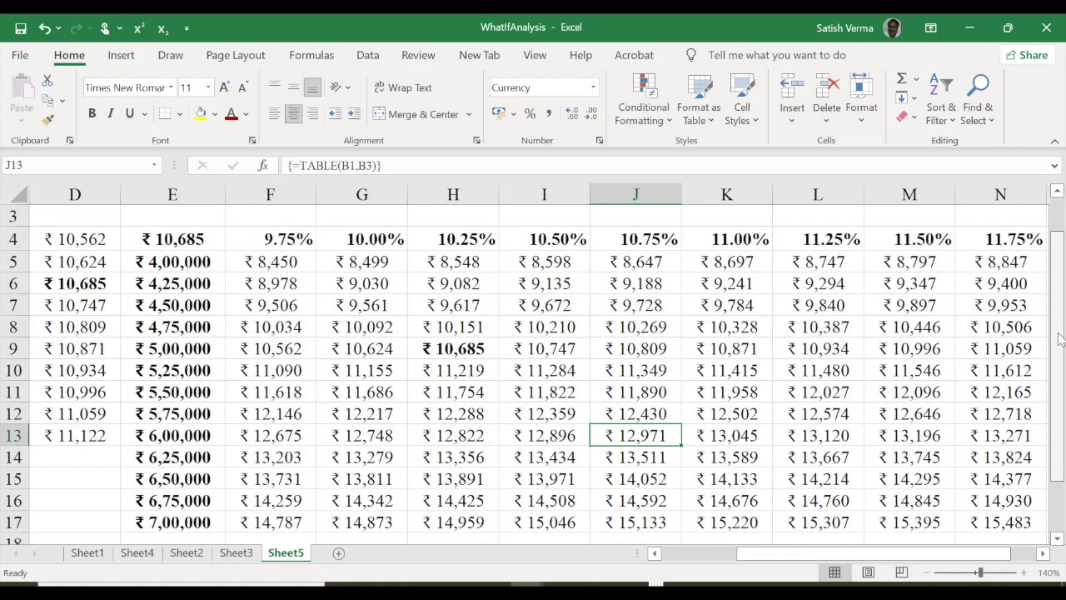
scroll(1046, 312, "down", 1)
left_click_drag(899, 554, 925, 554)
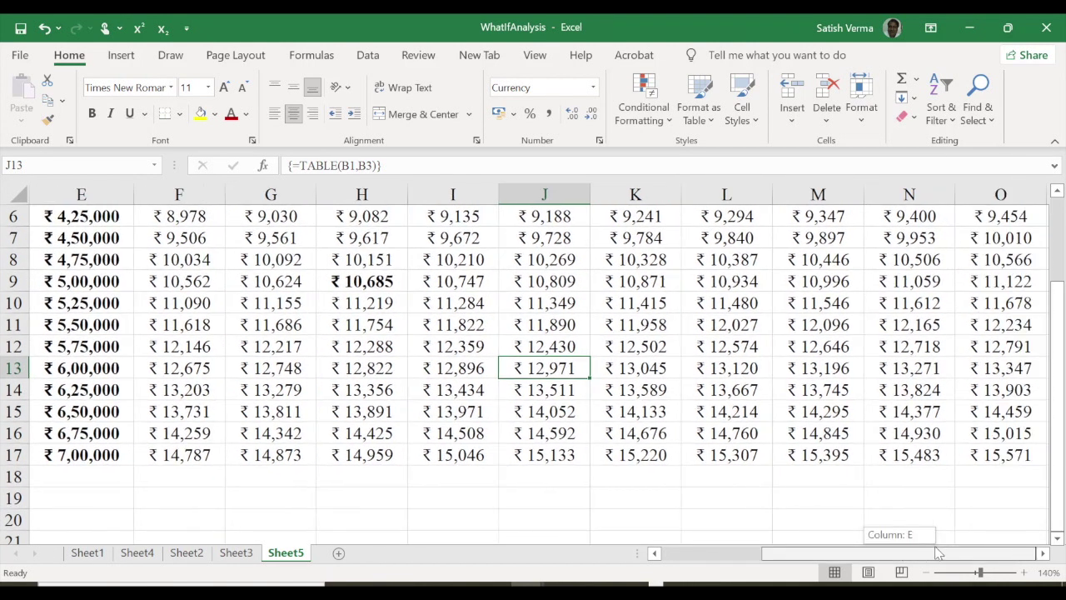
left_click_drag(1058, 493, 1058, 478)
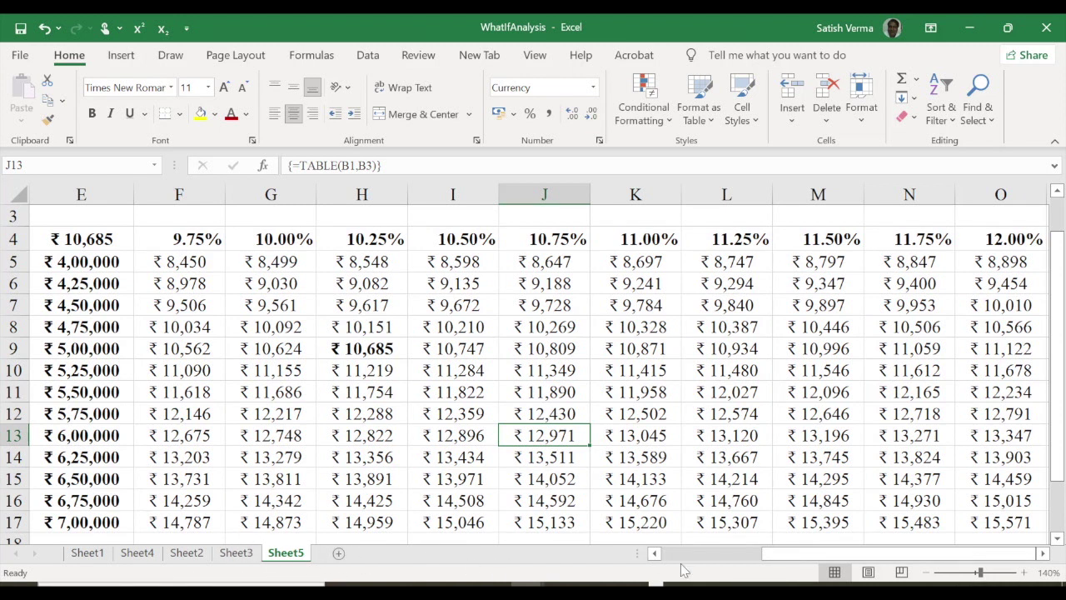
left_click_drag(790, 551, 689, 552)
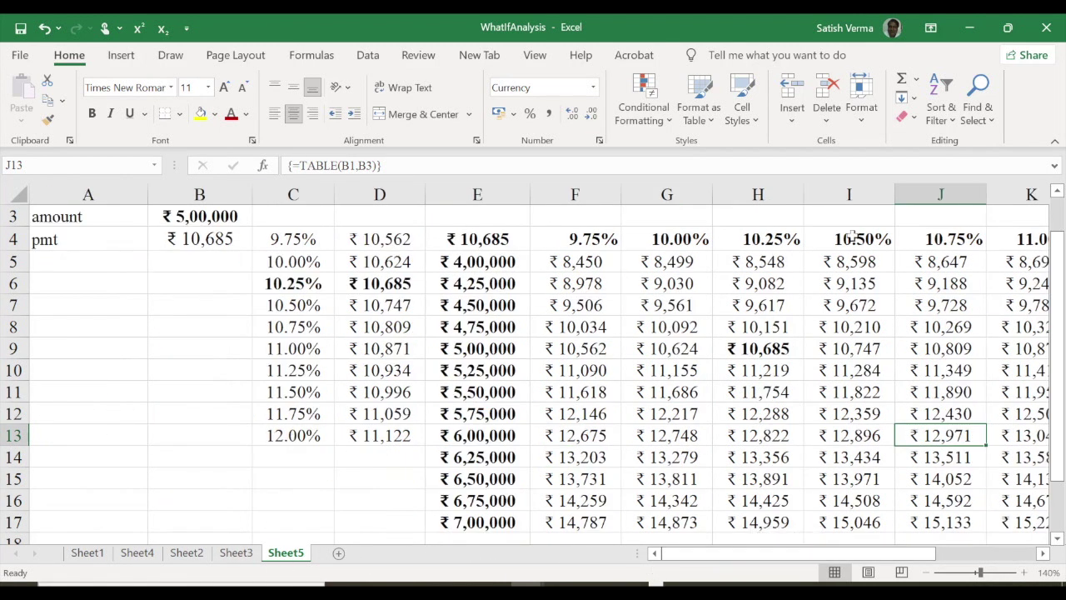
left_click_drag(1058, 377, 1058, 367)
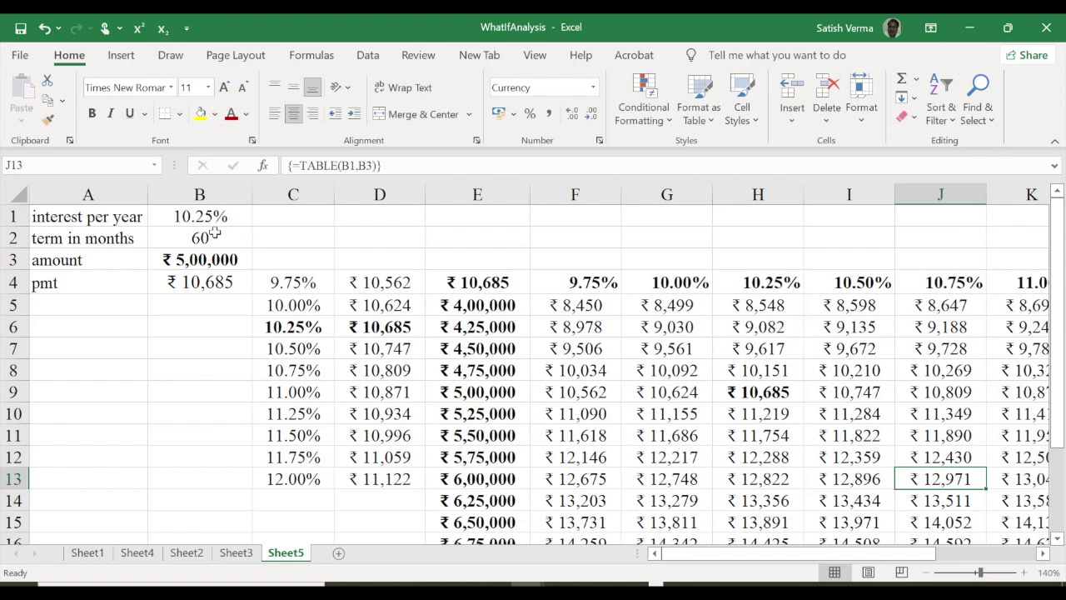
left_click_drag(278, 282, 613, 479)
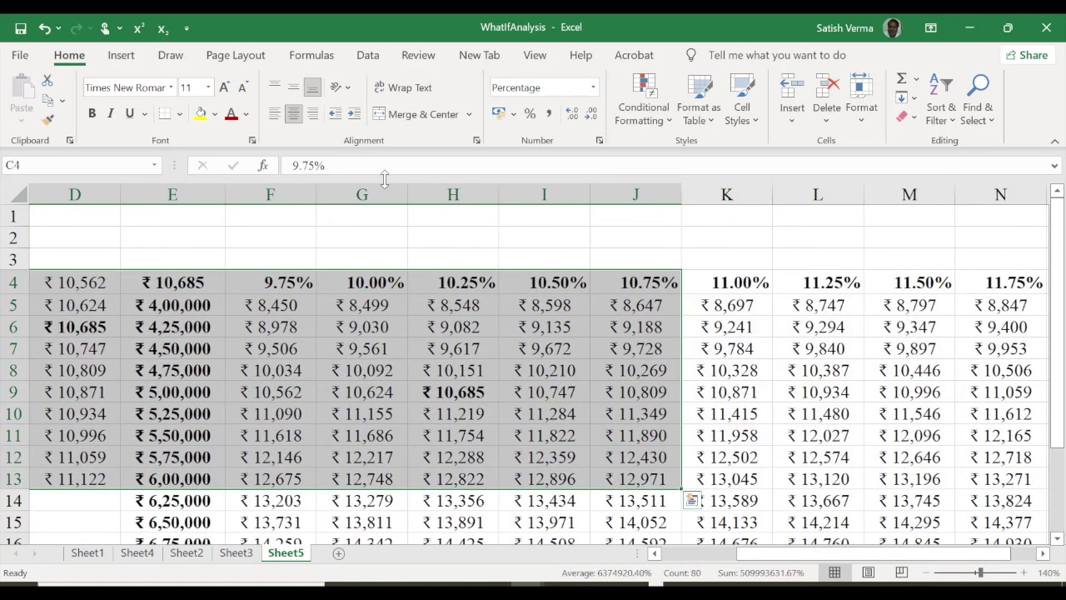
Clear the selected range, then give corner cell E4 the custom format ';' so it shows blank
left_click(404, 214)
left_click(176, 284)
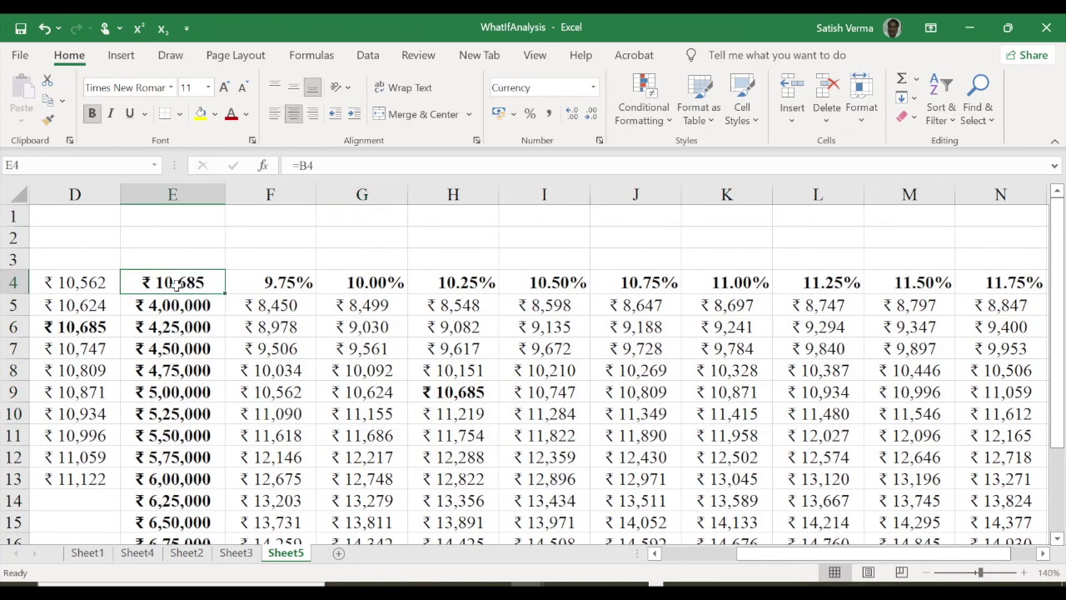
left_click(594, 88)
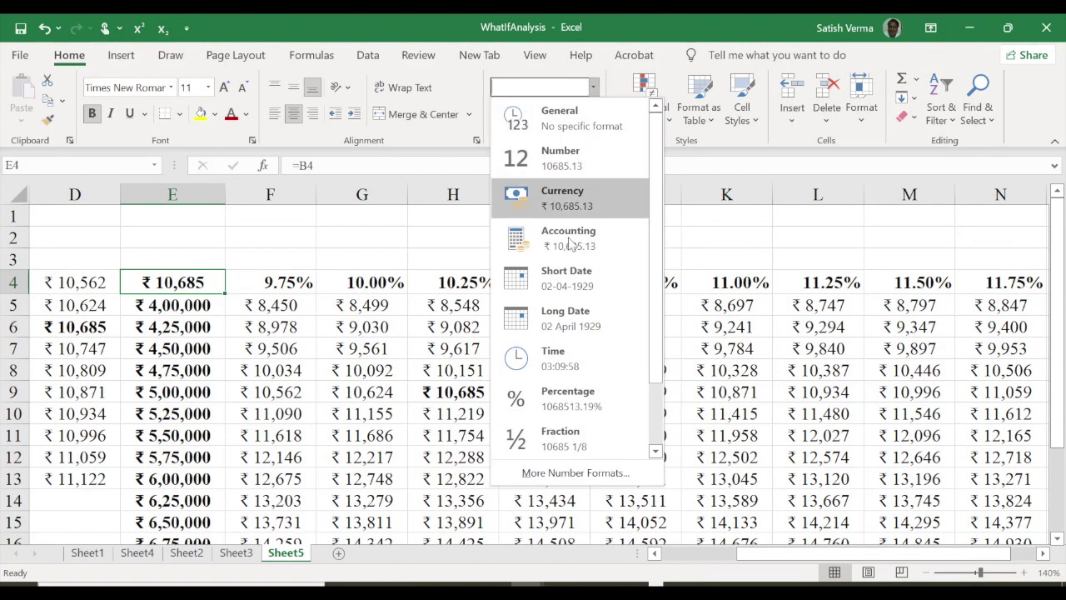
left_click(552, 472)
left_click(405, 281)
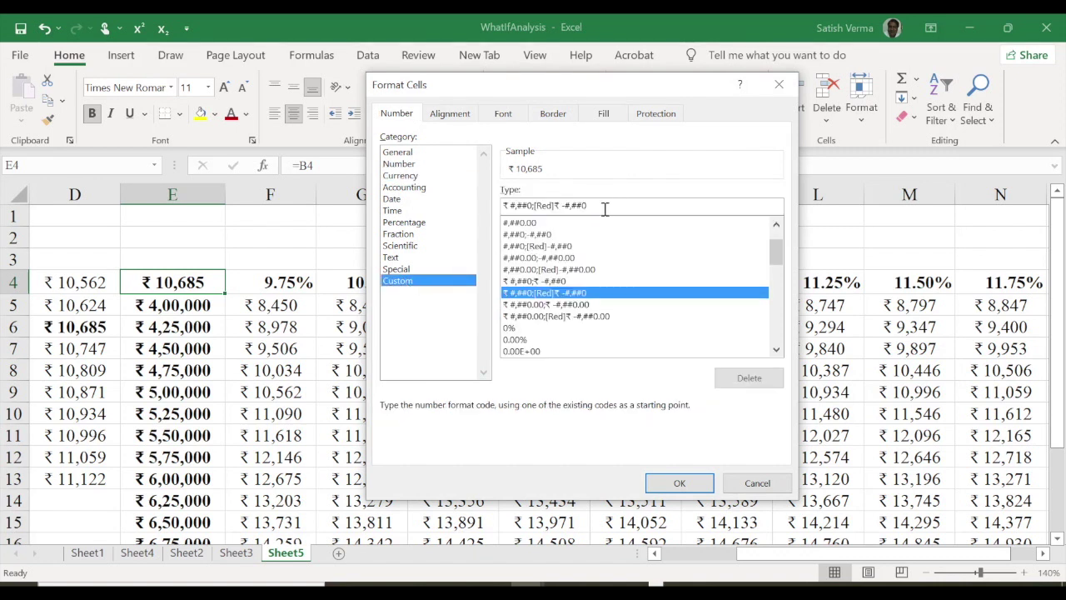
left_click_drag(605, 209, 490, 210)
type(";")
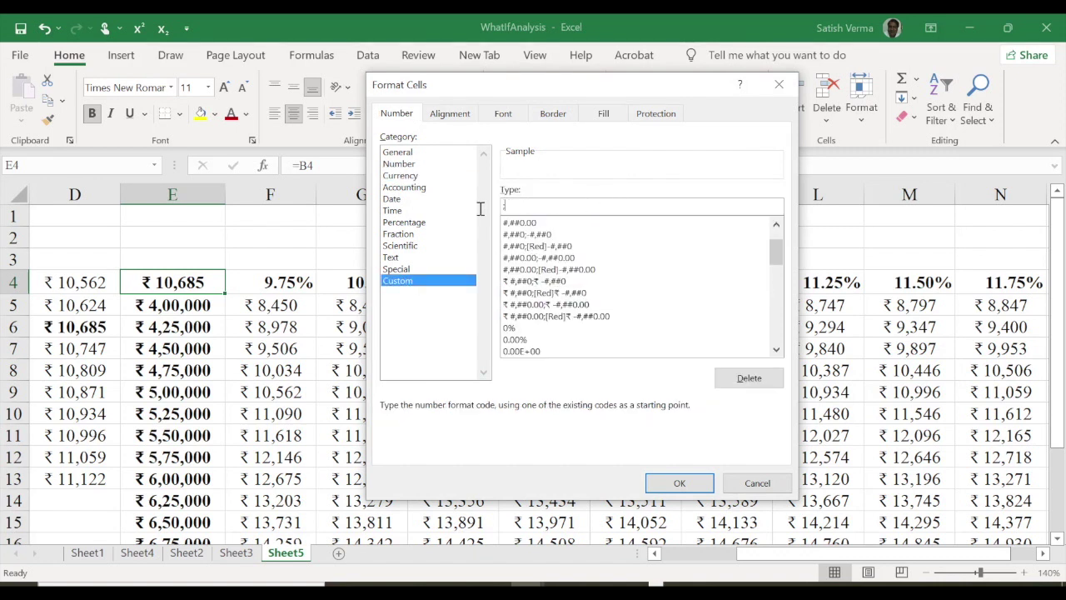
left_click(680, 483)
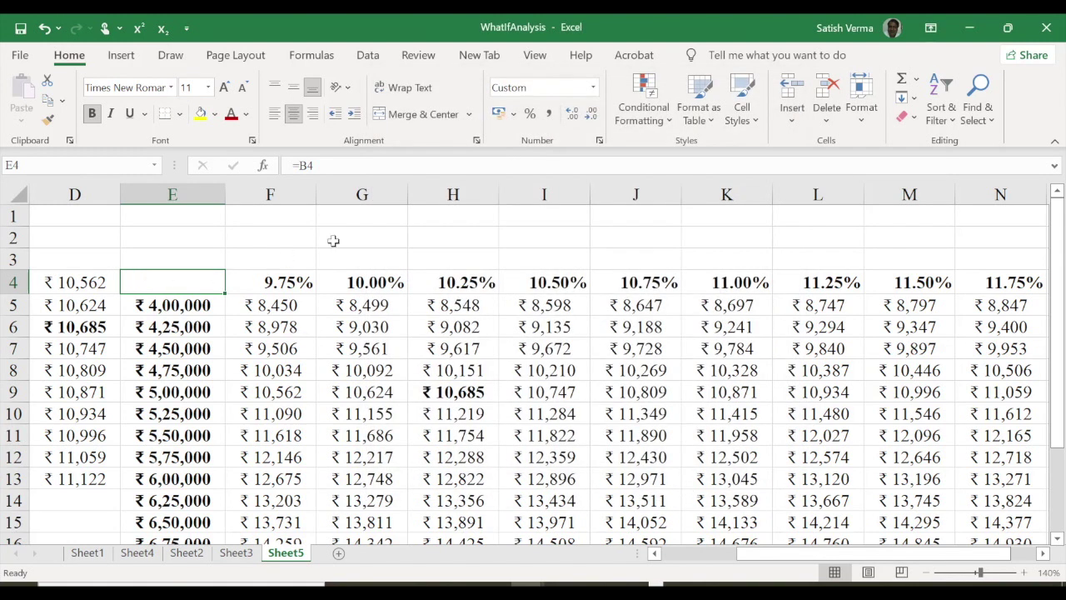
left_click(373, 238)
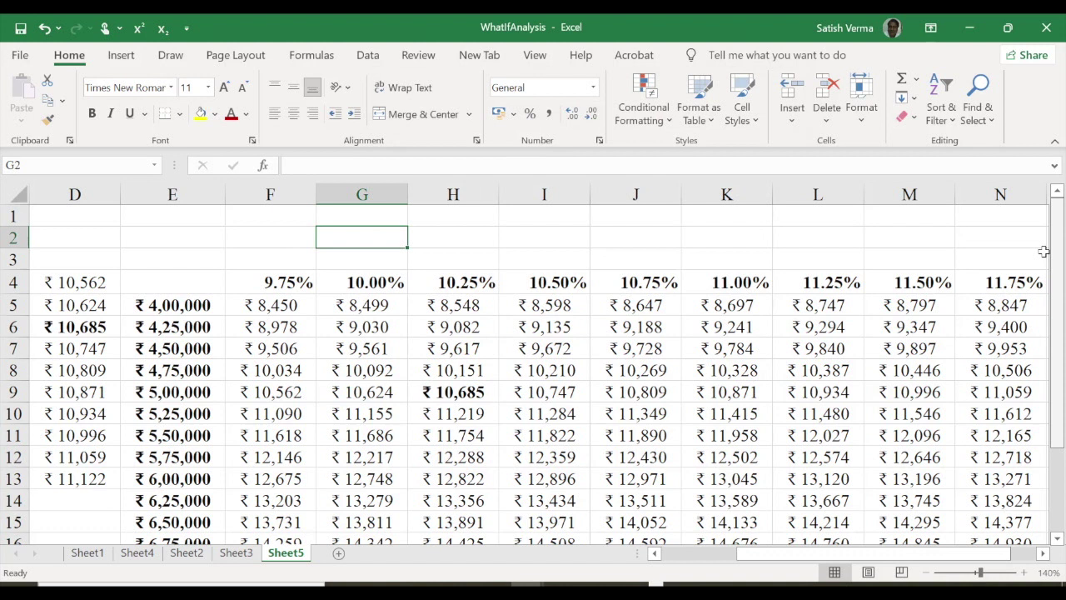
Apply a green-to-white colour scale to the monthly payment grid
scroll(1042, 315, "down", 2)
mouse_move(156, 239)
left_mouse_down()
mouse_move(1025, 434)
mouse_move(890, 454)
mouse_move(885, 477)
left_mouse_up()
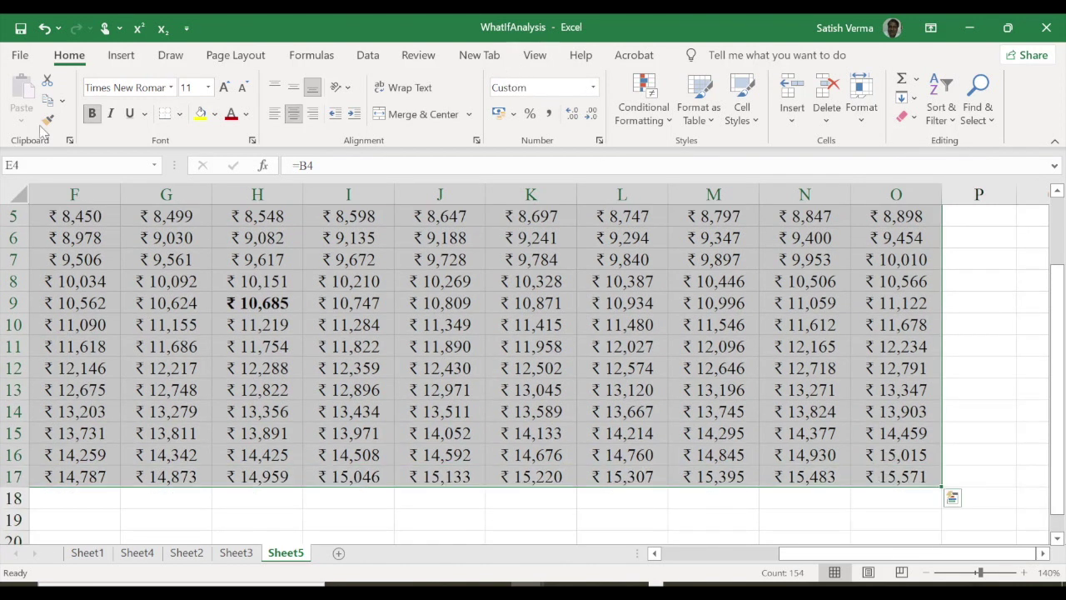
left_click(714, 122)
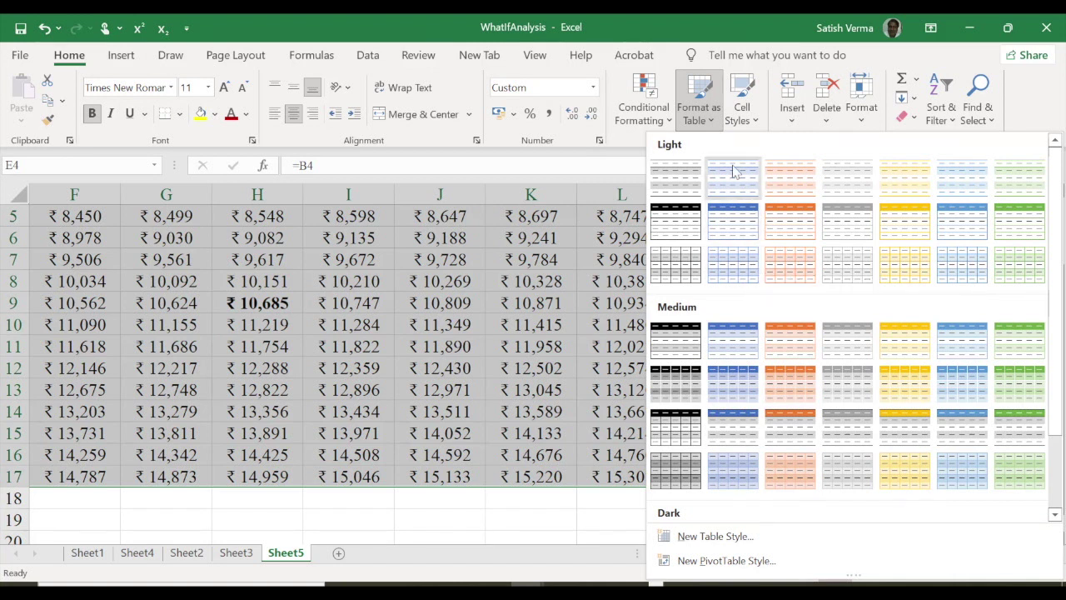
left_click(668, 123)
mouse_move(687, 277)
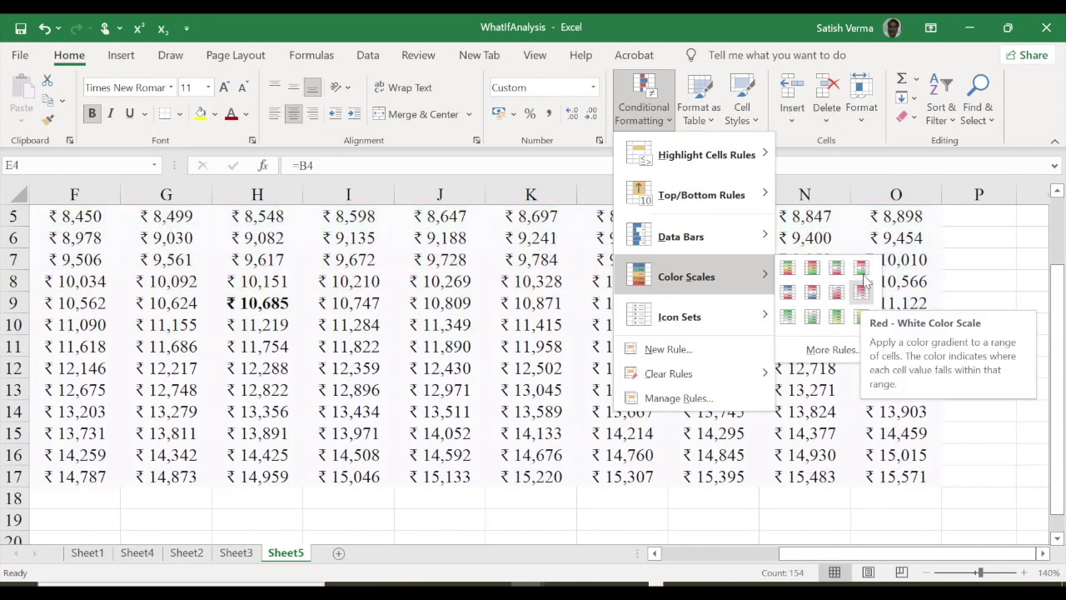
left_click(788, 317)
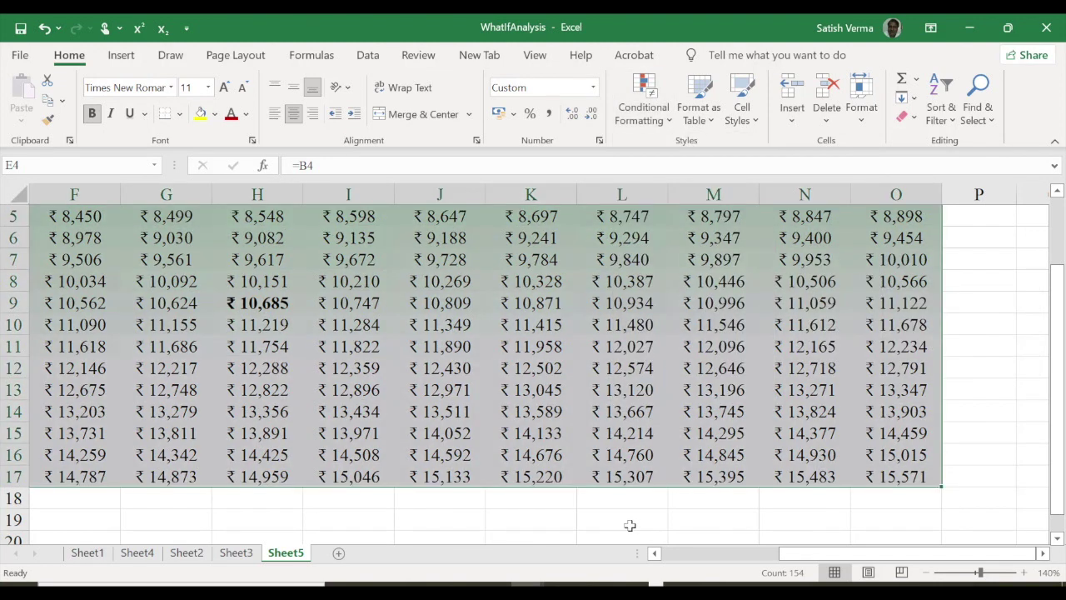
left_click(636, 519)
left_click_drag(862, 558, 771, 558)
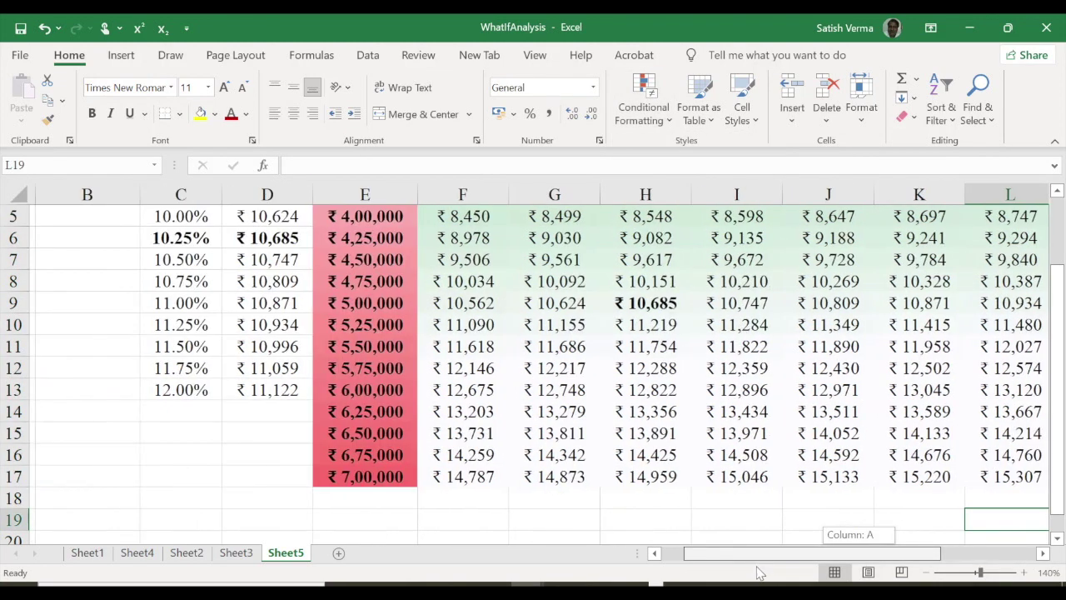
mouse_move(1058, 317)
left_mouse_down()
mouse_move(1058, 258)
mouse_move(1056, 300)
left_mouse_up()
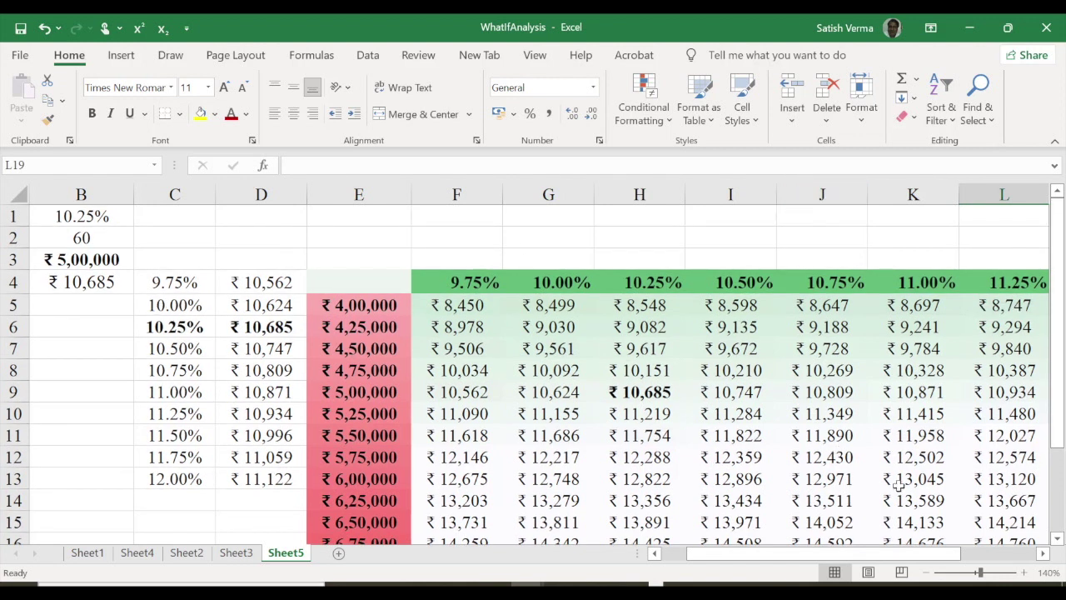
left_click_drag(1061, 427, 1059, 450)
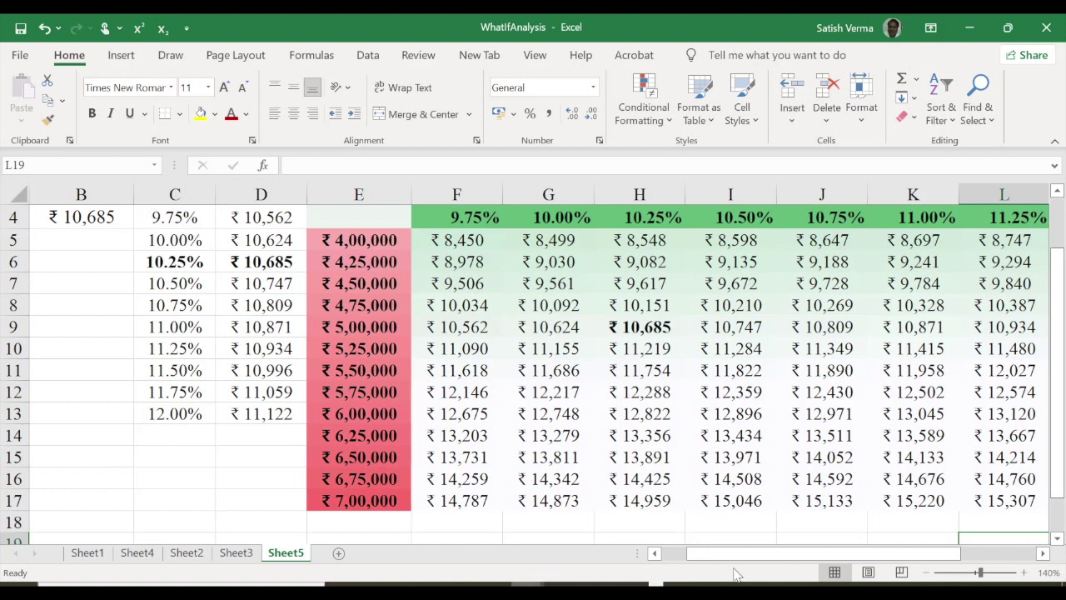
left_click_drag(1060, 423, 1059, 400)
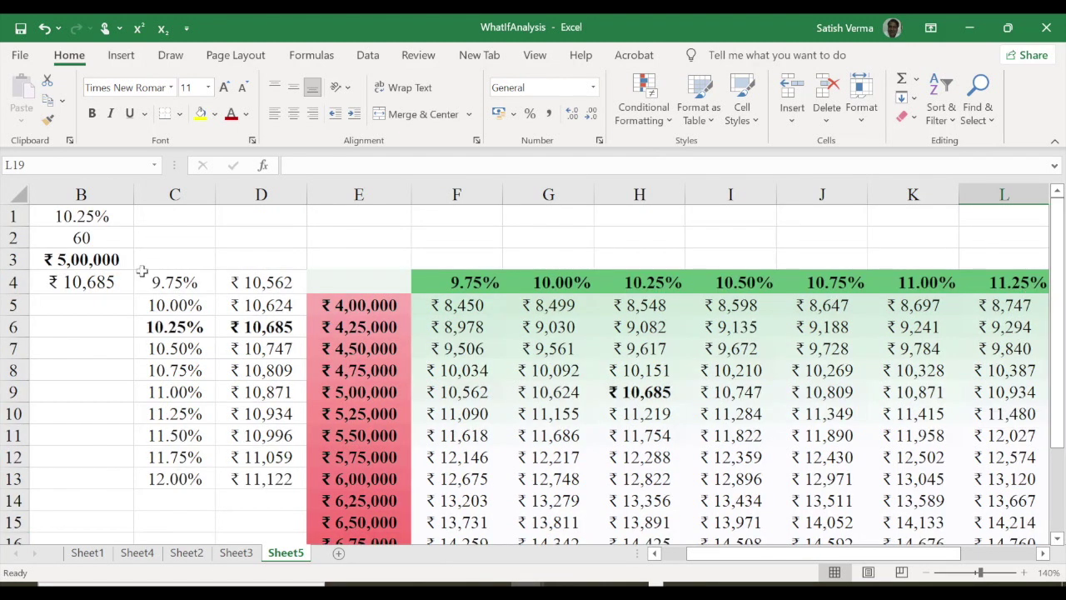
left_click_drag(730, 553, 704, 553)
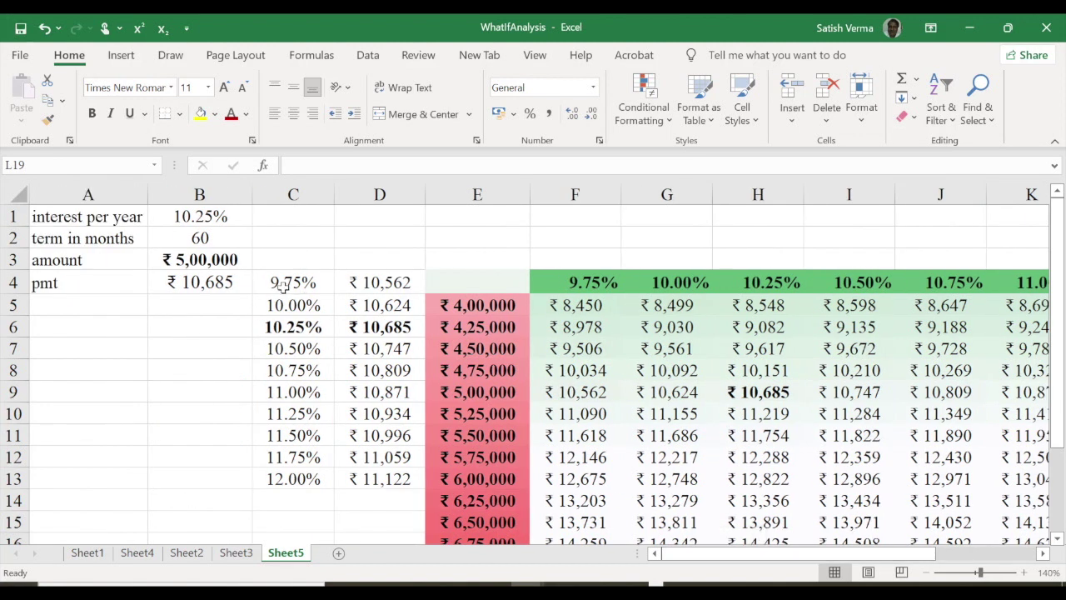
left_click_drag(293, 283, 1016, 556)
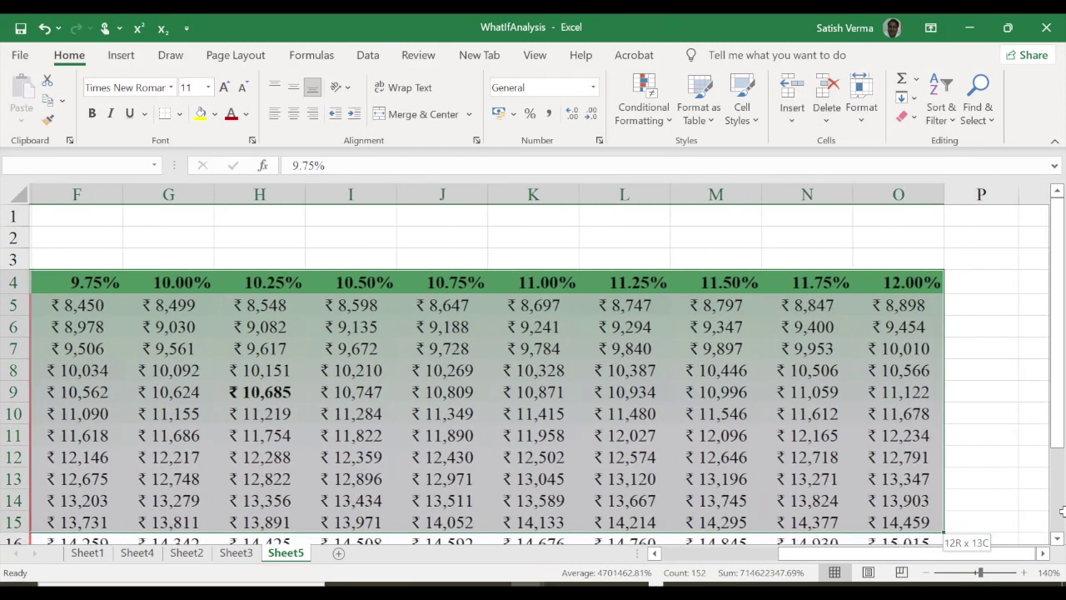
Remove both data tables, leaving the loan inputs and ₹ 10,685 payment in A1:B4
key("ctrl+z")
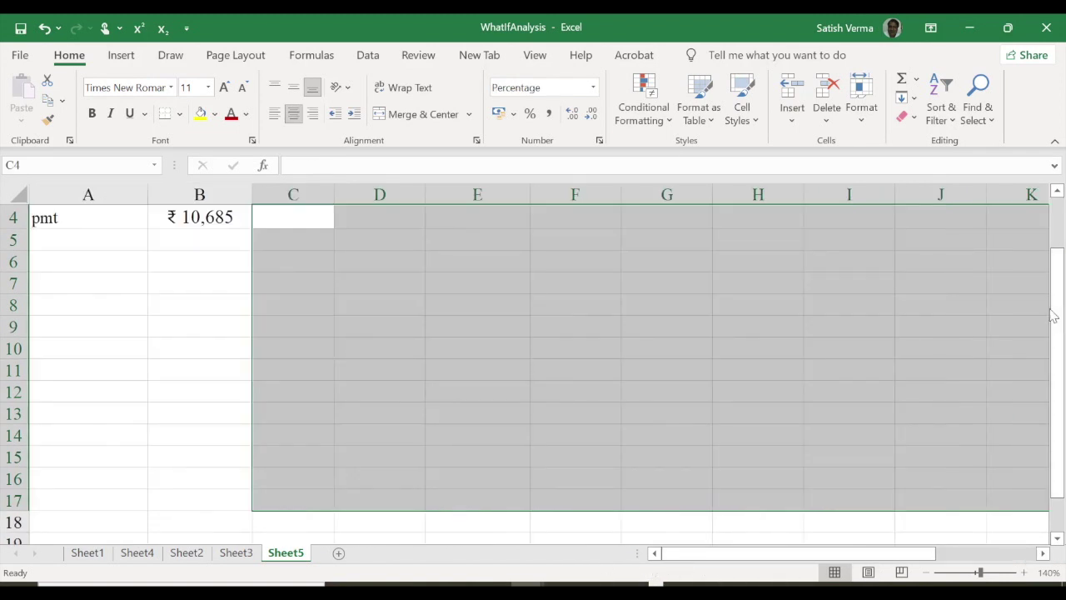
left_click_drag(1054, 315, 1054, 262)
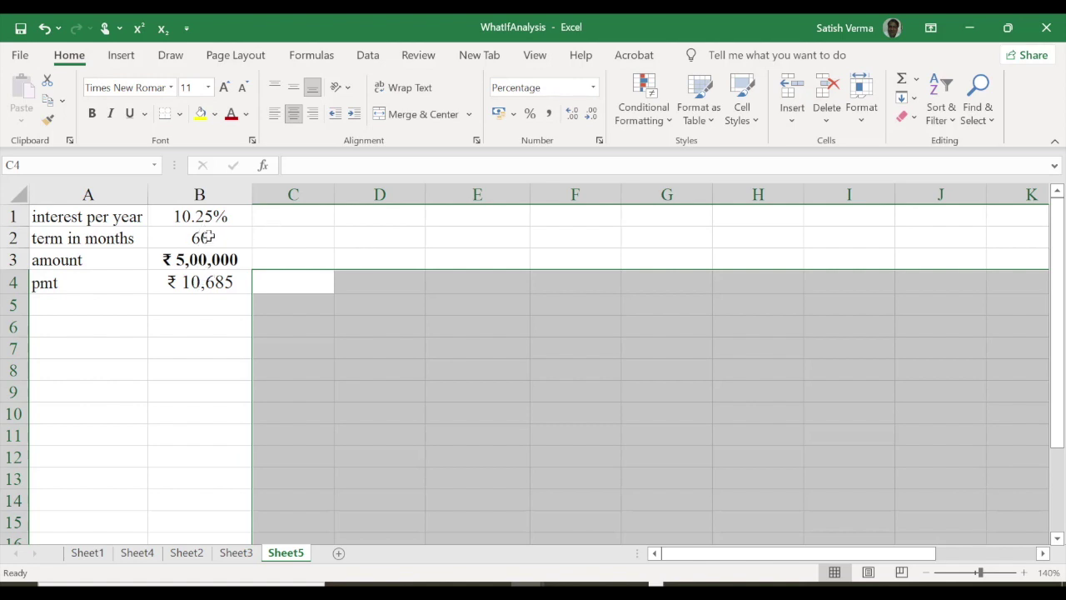
left_click(222, 283)
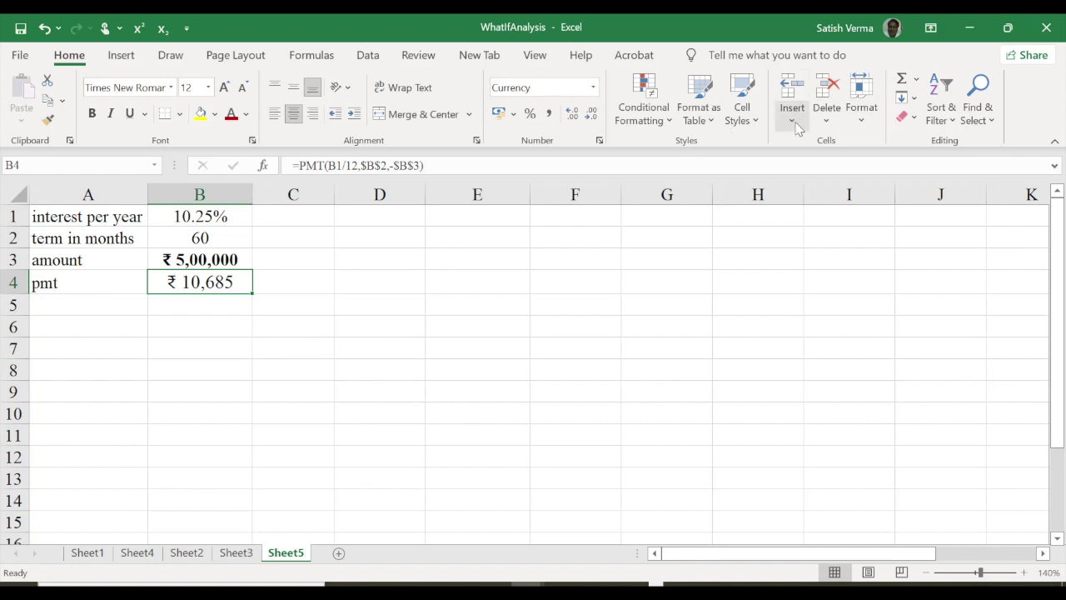
Use Goal Seek to make the B4 payment 11000 by changing the loan amount in B3
left_click(368, 55)
left_click(768, 125)
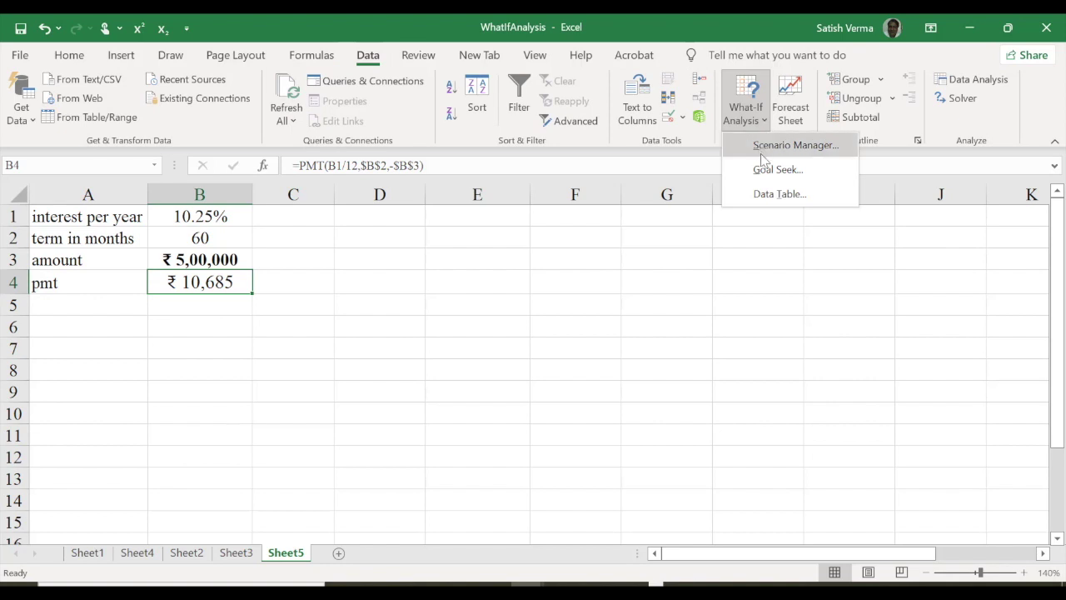
left_click(770, 170)
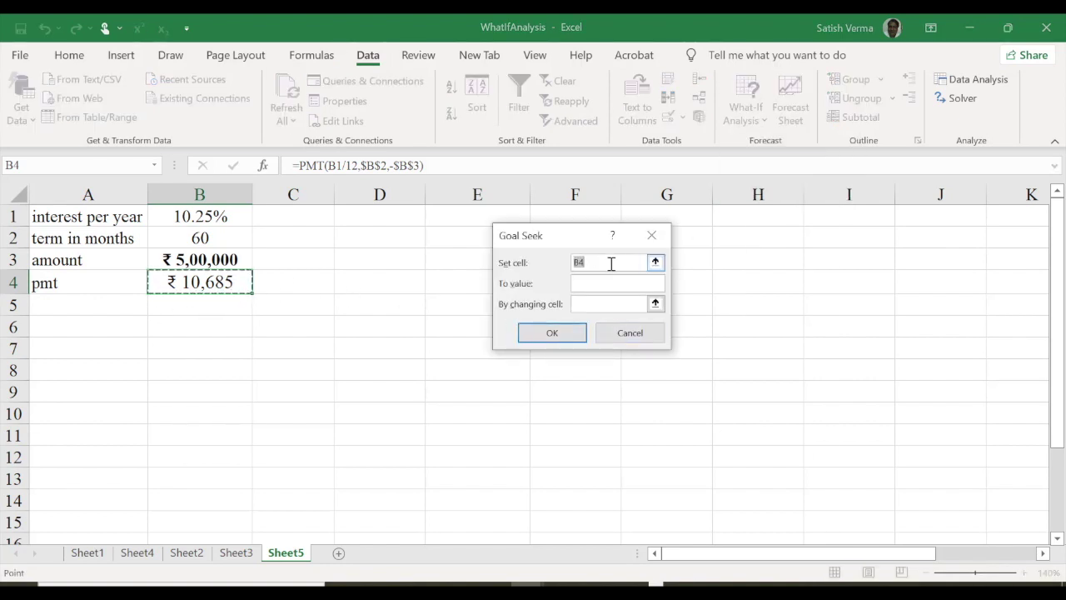
left_click(225, 284)
left_click(588, 284)
type("11000")
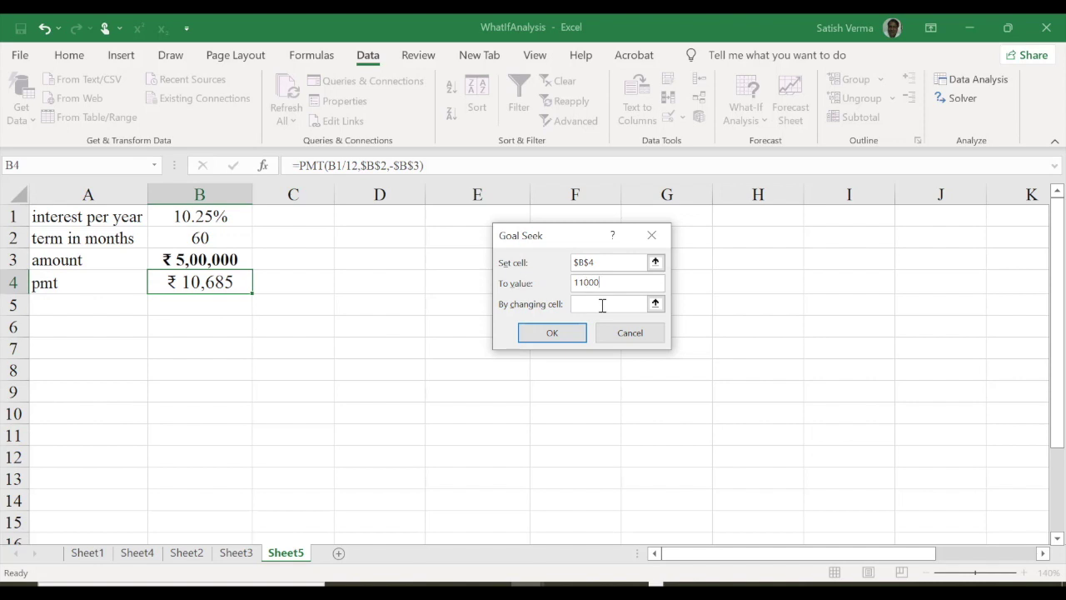
left_click(587, 307)
left_click(204, 259)
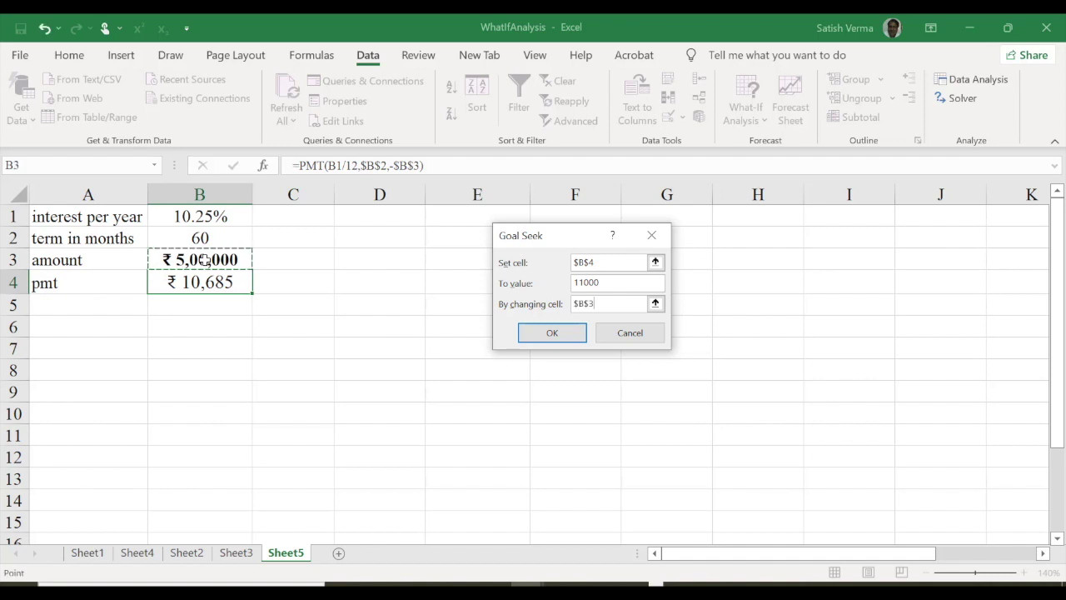
left_click(552, 333)
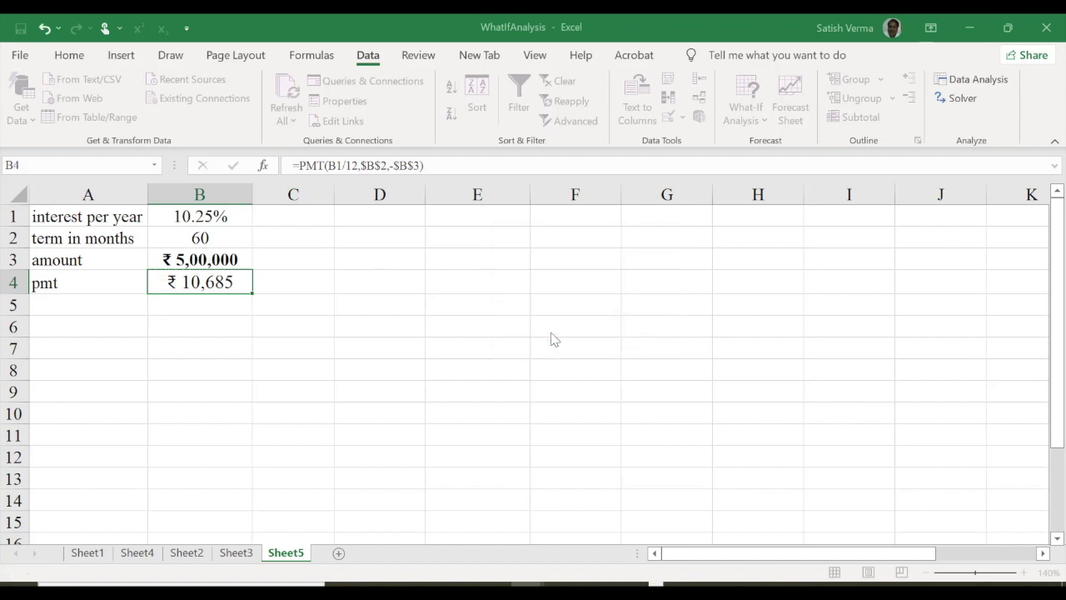
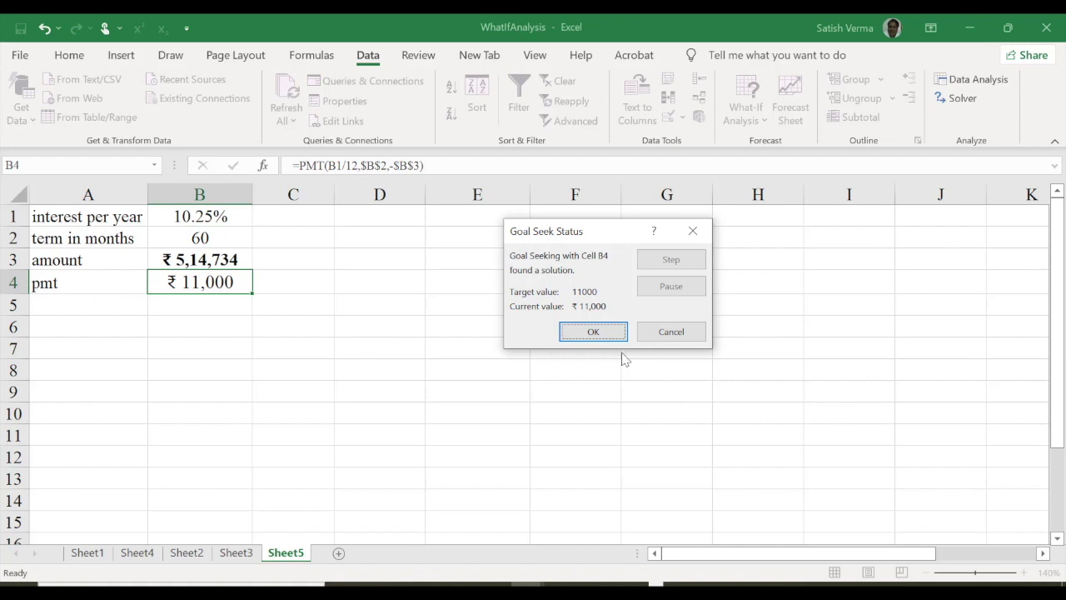
Accept the ₹11,000 result, then run Goal Seek on pmt B4 by changing term B2
left_click(608, 335)
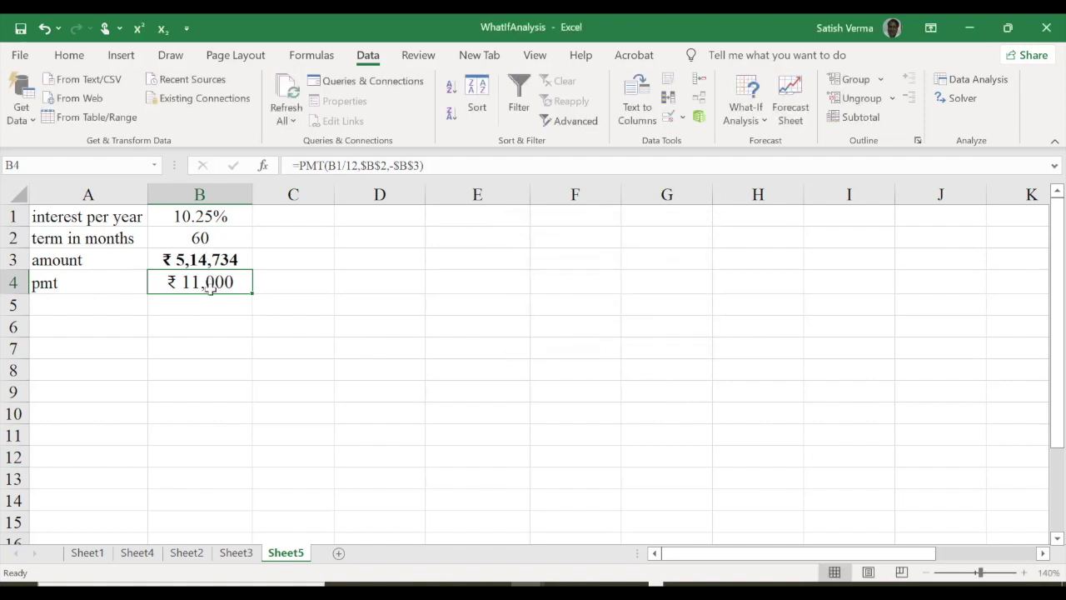
left_click(761, 122)
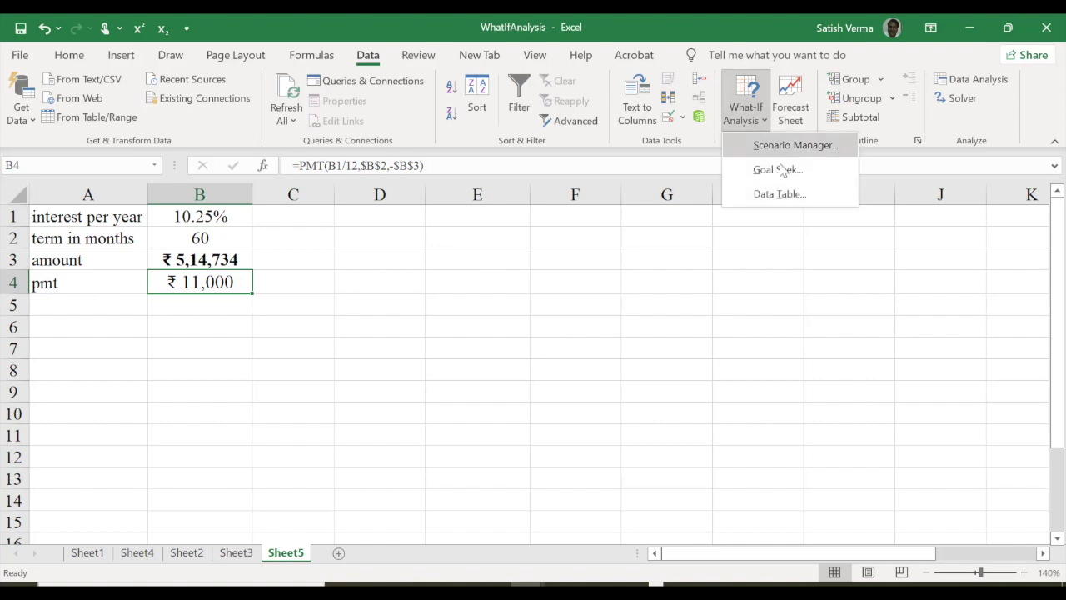
left_click(781, 171)
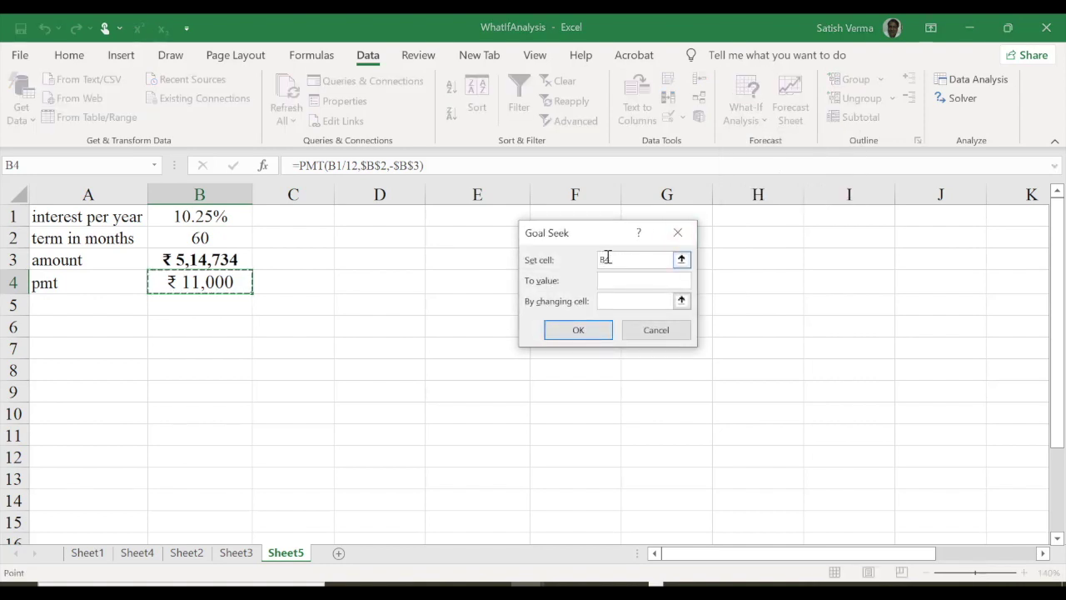
left_click(171, 282)
left_click(641, 281)
type("10500")
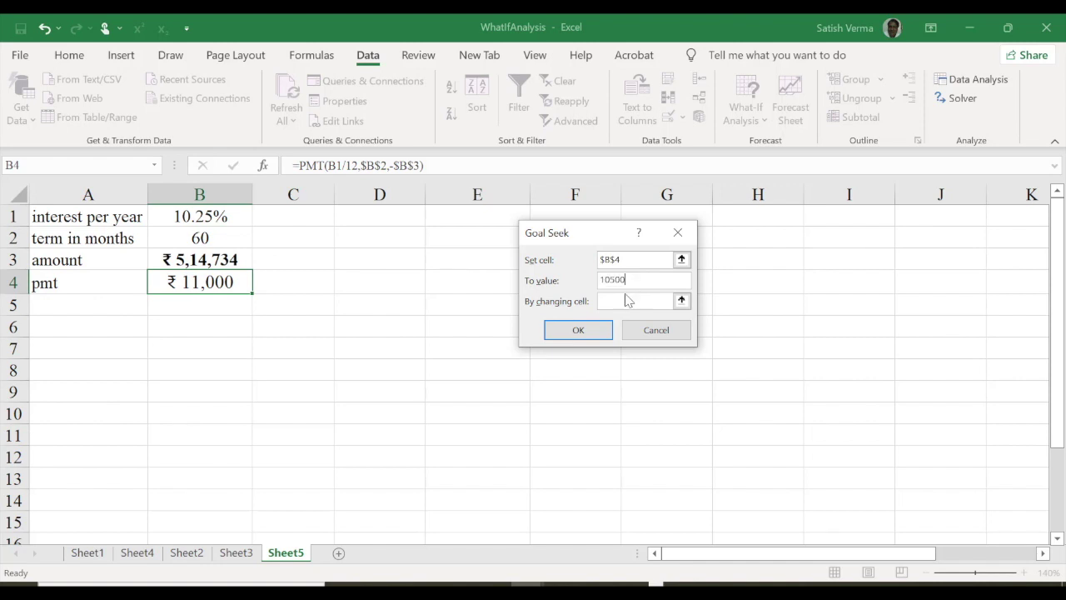
left_click(624, 301)
left_click(209, 239)
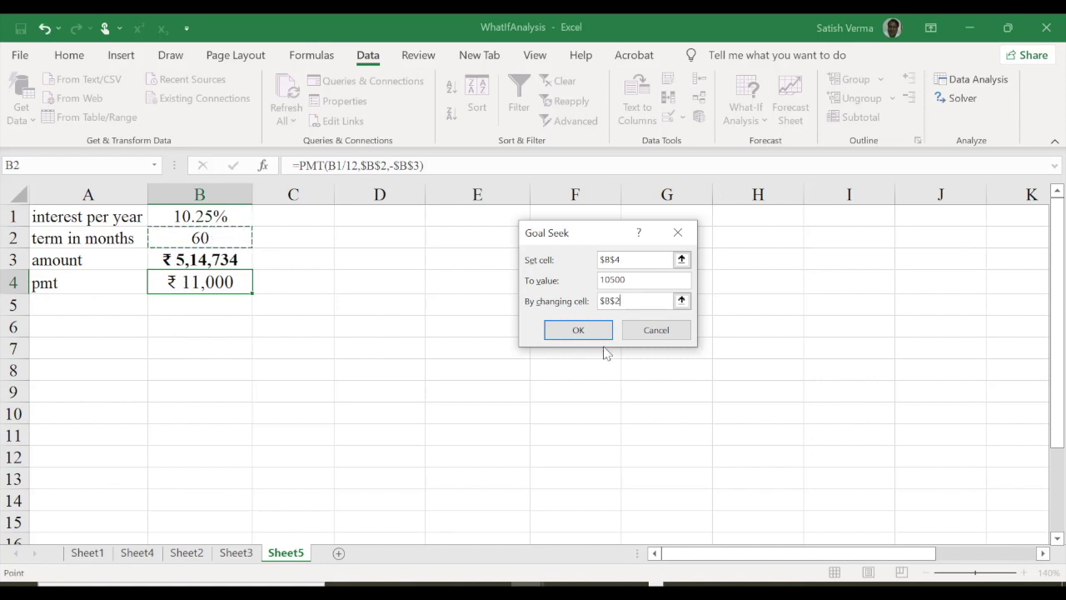
left_click(574, 334)
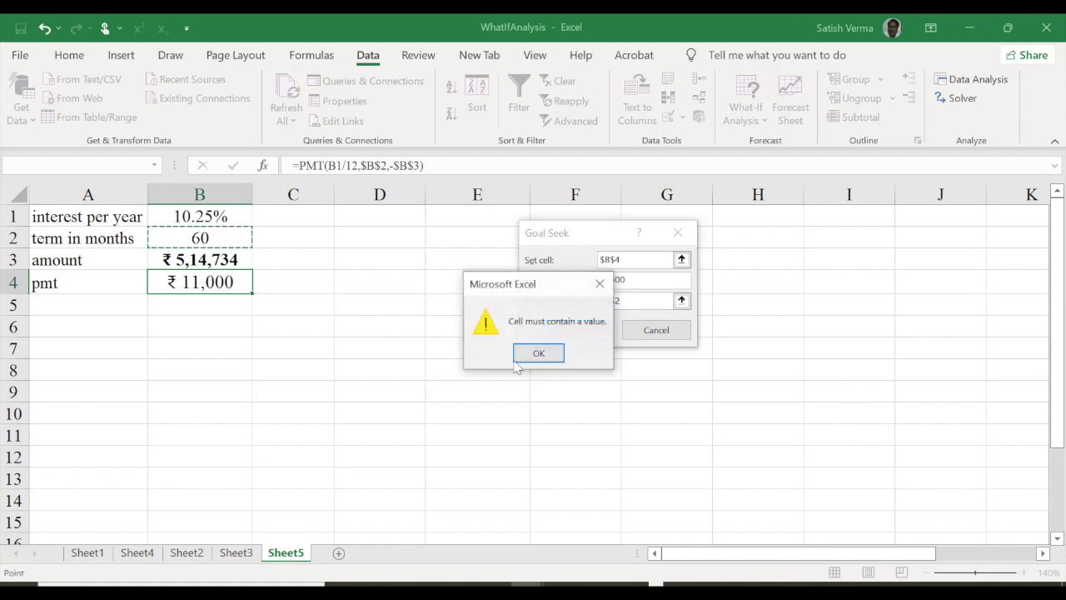
Dismiss the cell-must-contain-a-value error, clear the changing cell reference and cancel Goal Seek
left_click(539, 354)
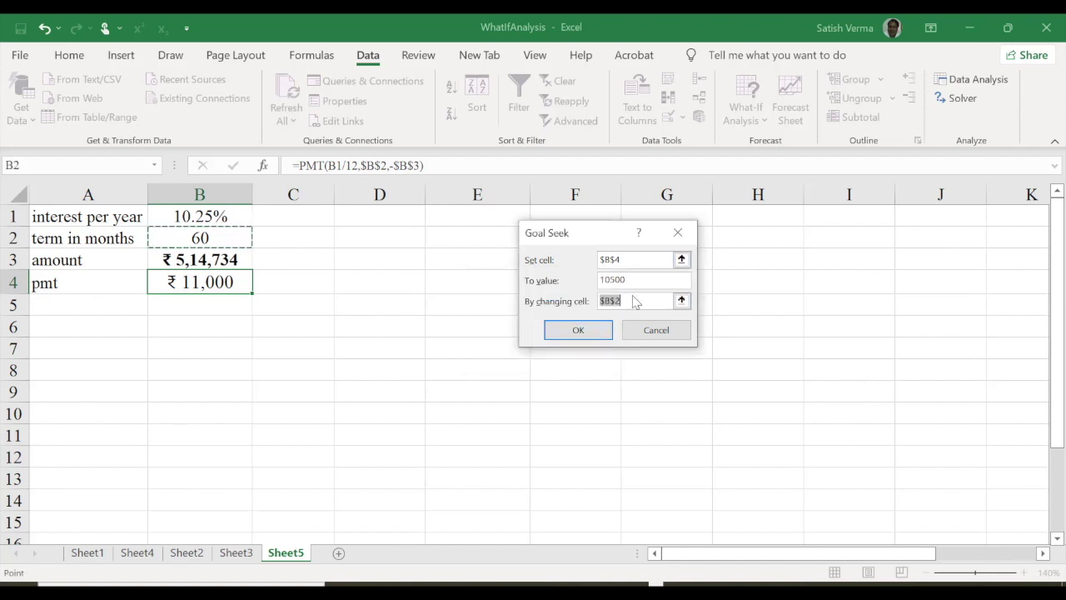
left_click(631, 303)
left_click_drag(632, 303, 593, 307)
key("BackSpace")
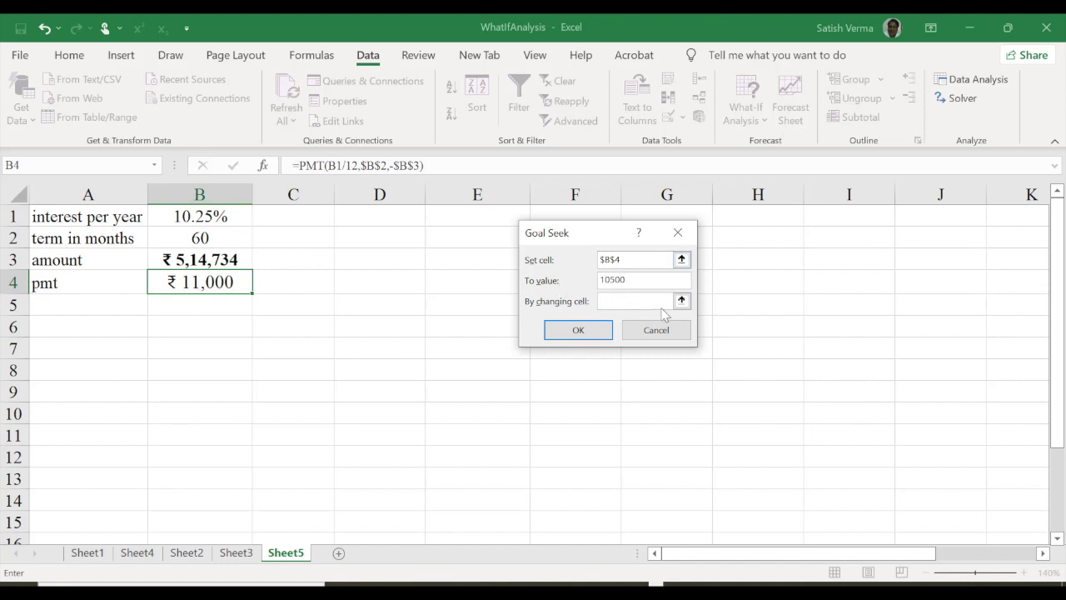
left_click(670, 332)
left_click(288, 306)
left_click(214, 285)
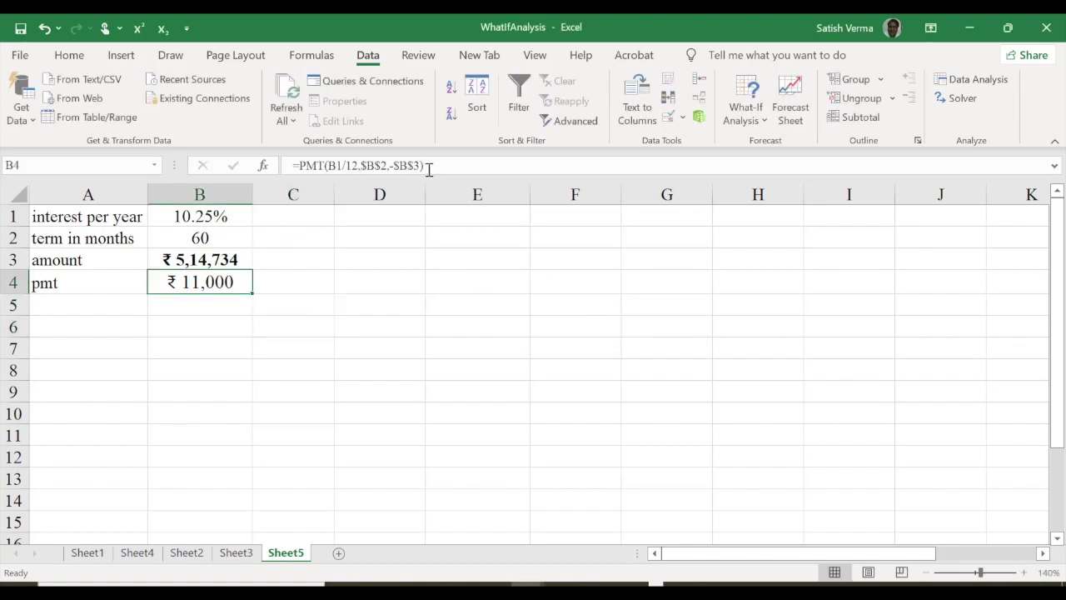
Enter 500000 as the loan amount in B3
left_click(191, 262)
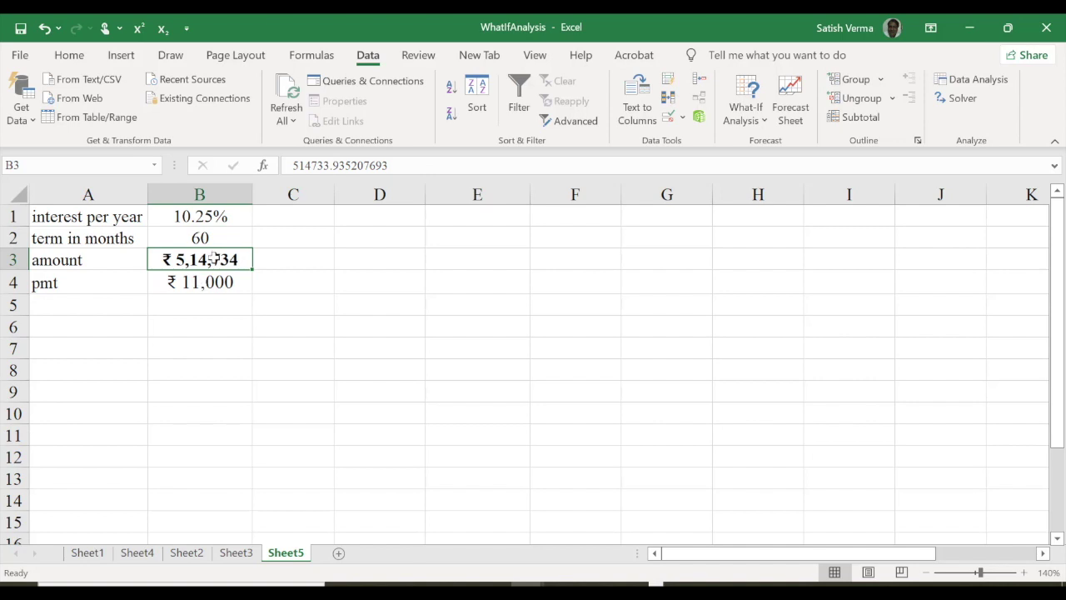
type("500000")
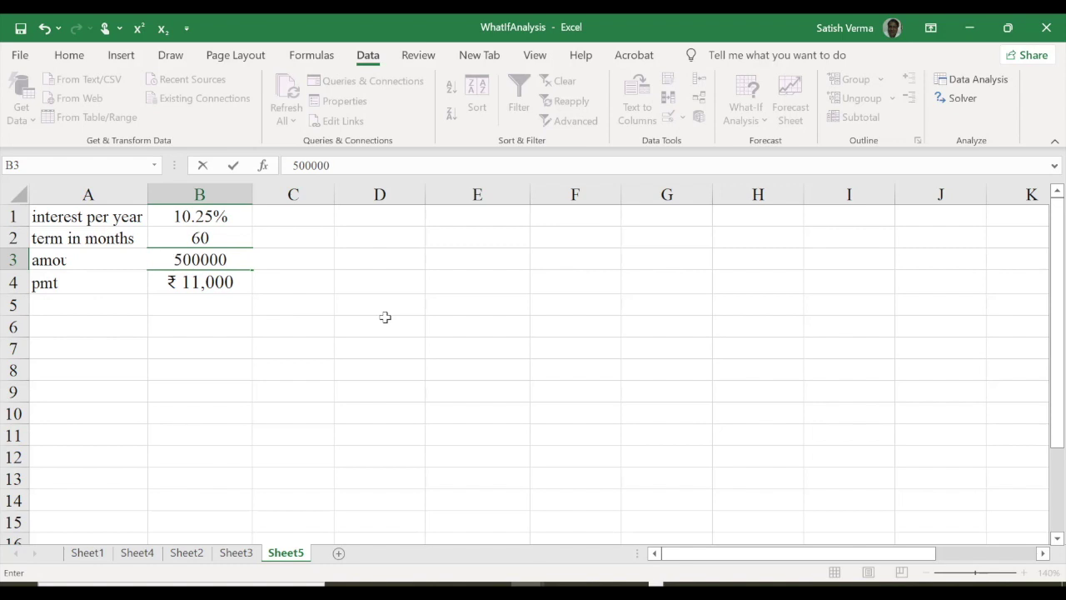
key("Return")
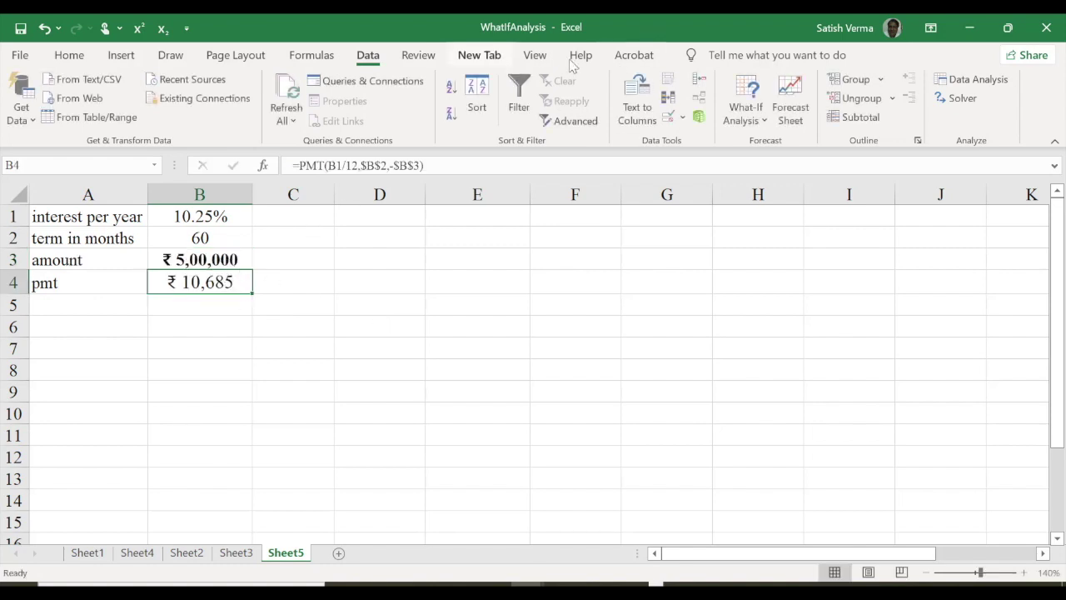
Try Goal Seek setting pmt B4 to 10500 by changing B2, then dismiss the value error
left_click(769, 125)
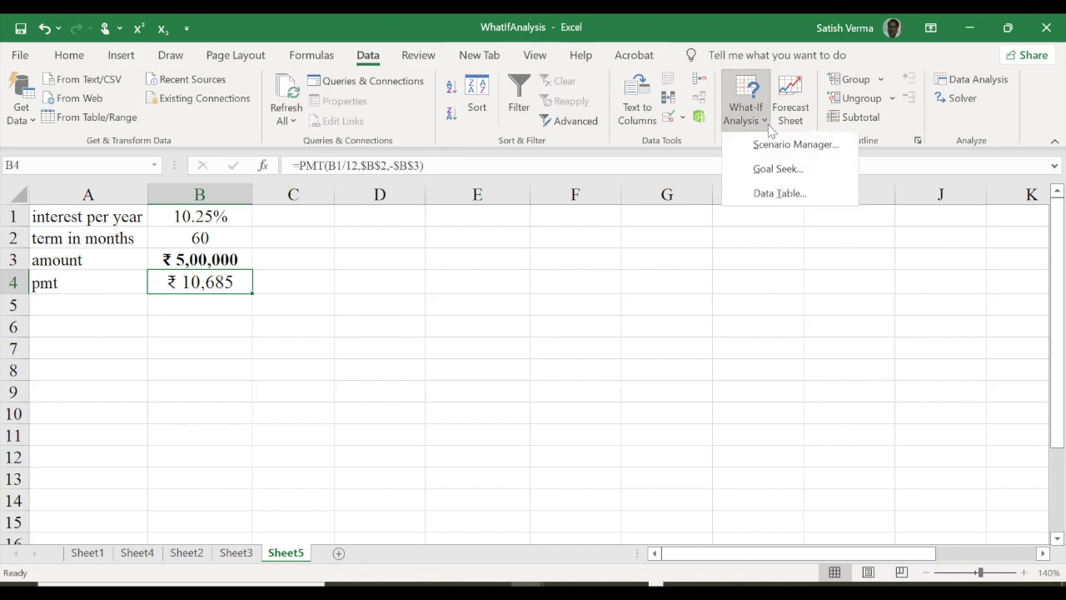
left_click(772, 171)
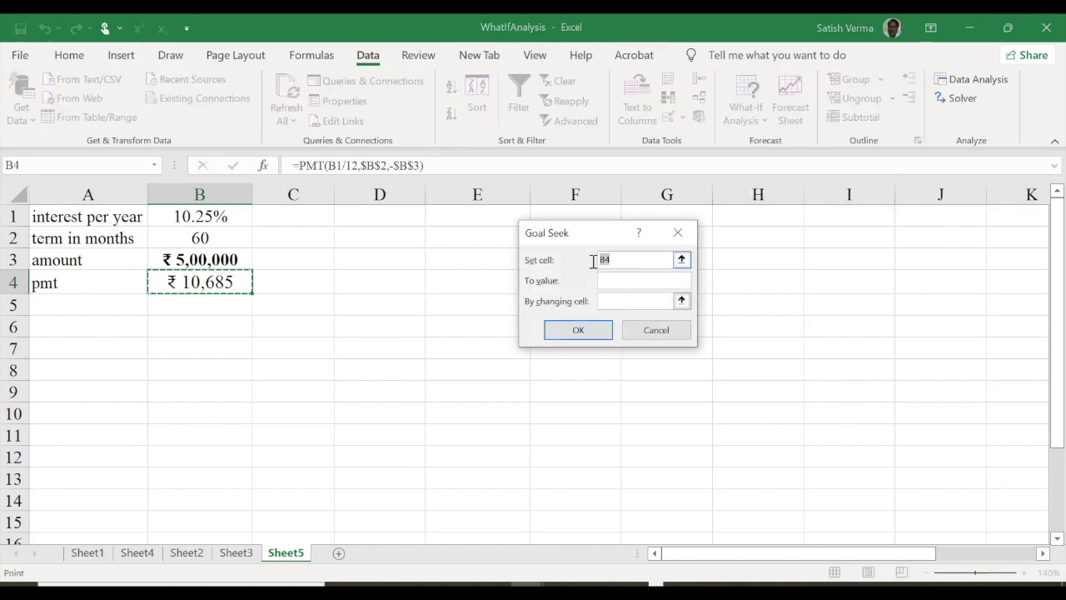
left_click(191, 289)
left_click(612, 283)
type("10500")
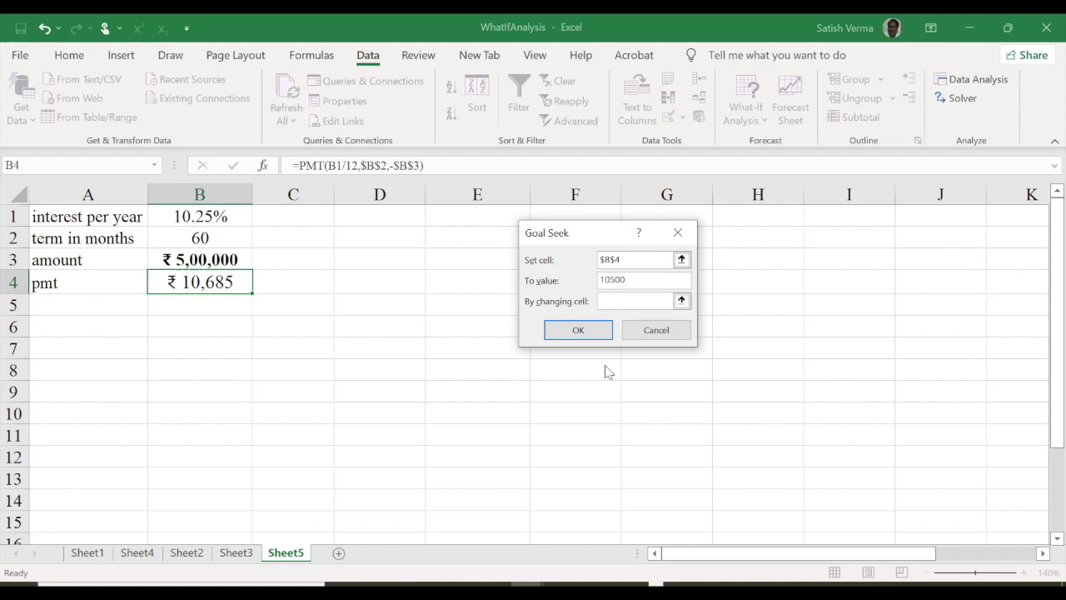
left_click(612, 301)
left_click(204, 239)
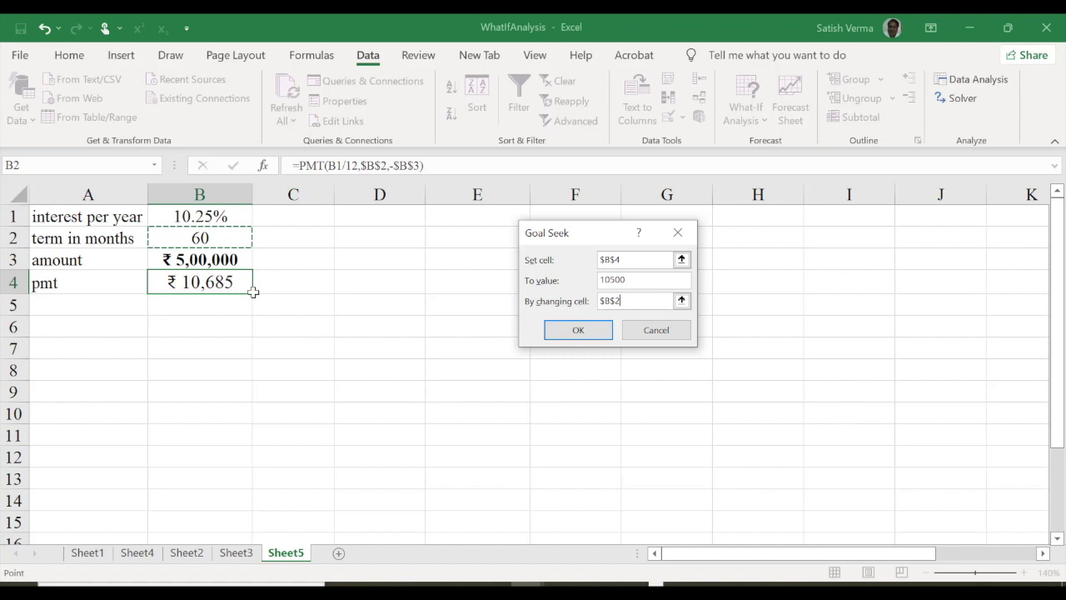
left_click(590, 333)
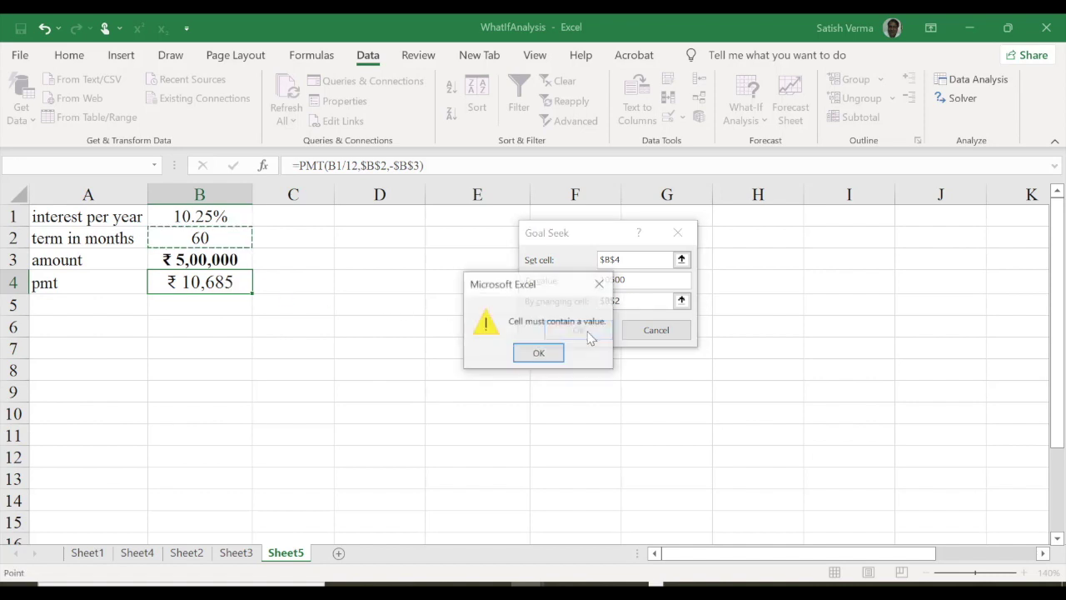
left_click(539, 355)
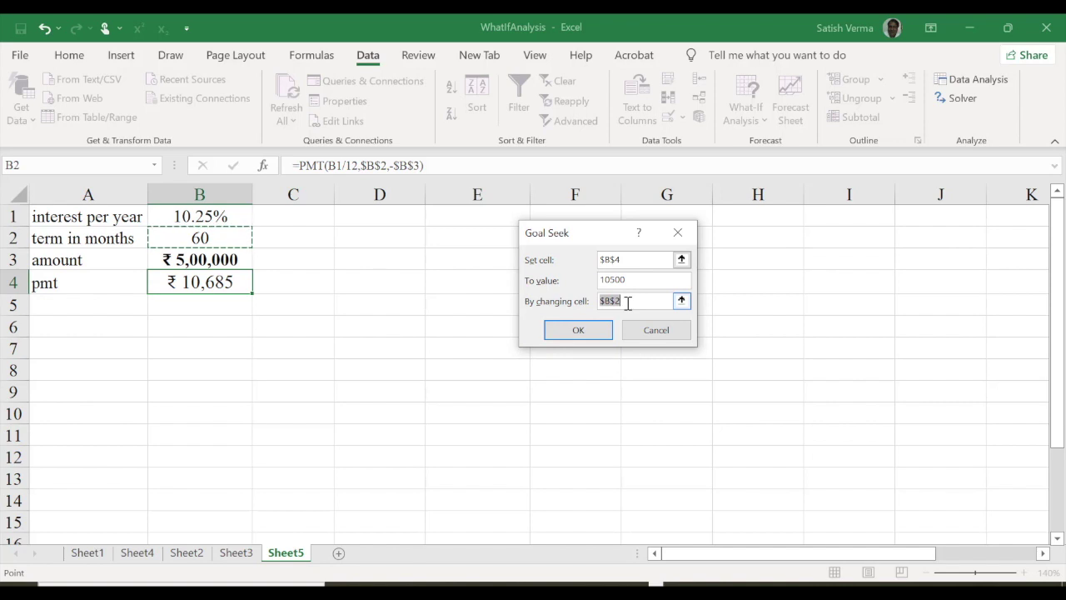
Cancel Goal Seek and replace the =12*5 formula in B2 with the plain value 60
left_click(657, 331)
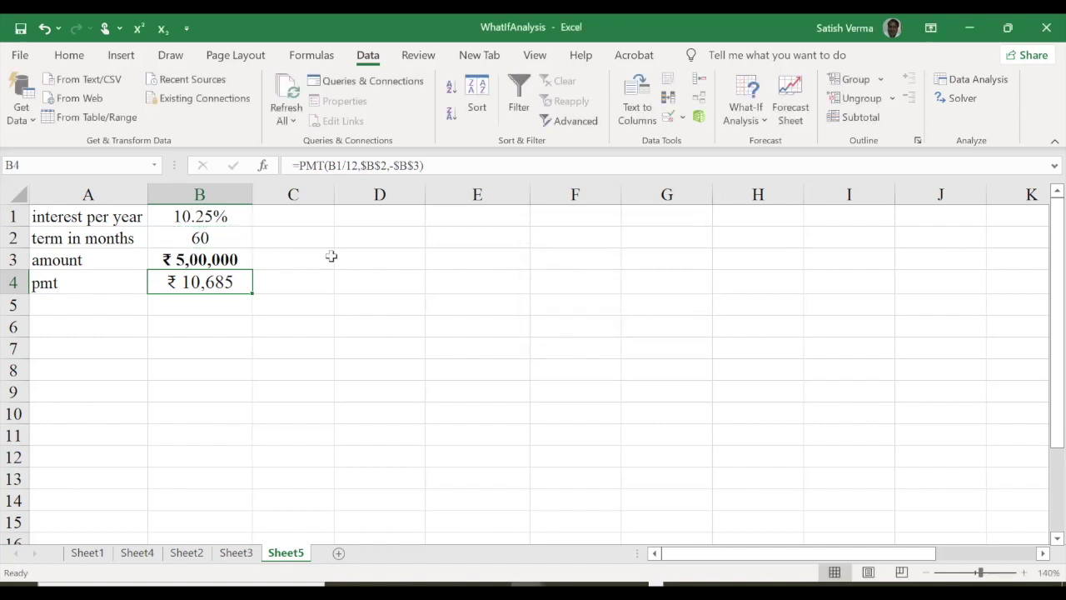
left_click(200, 239)
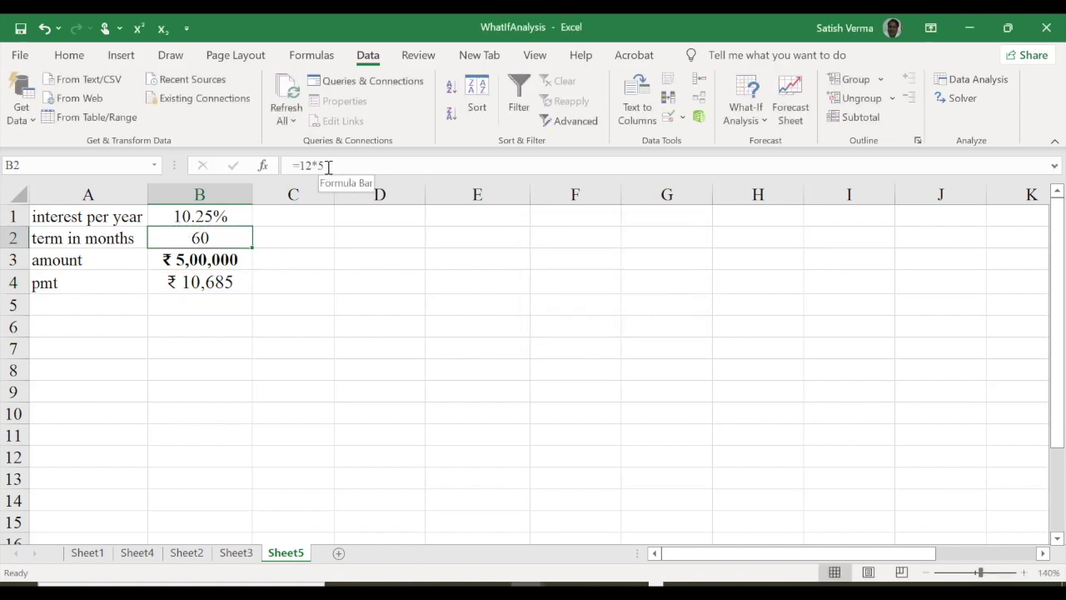
left_click_drag(321, 167, 289, 167)
type("60")
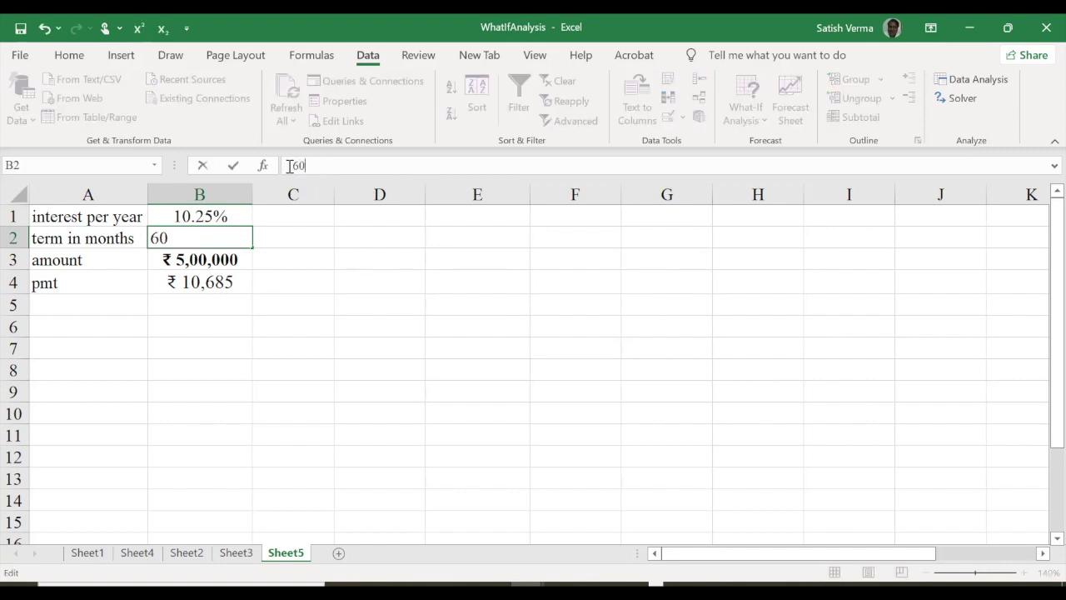
key("Return")
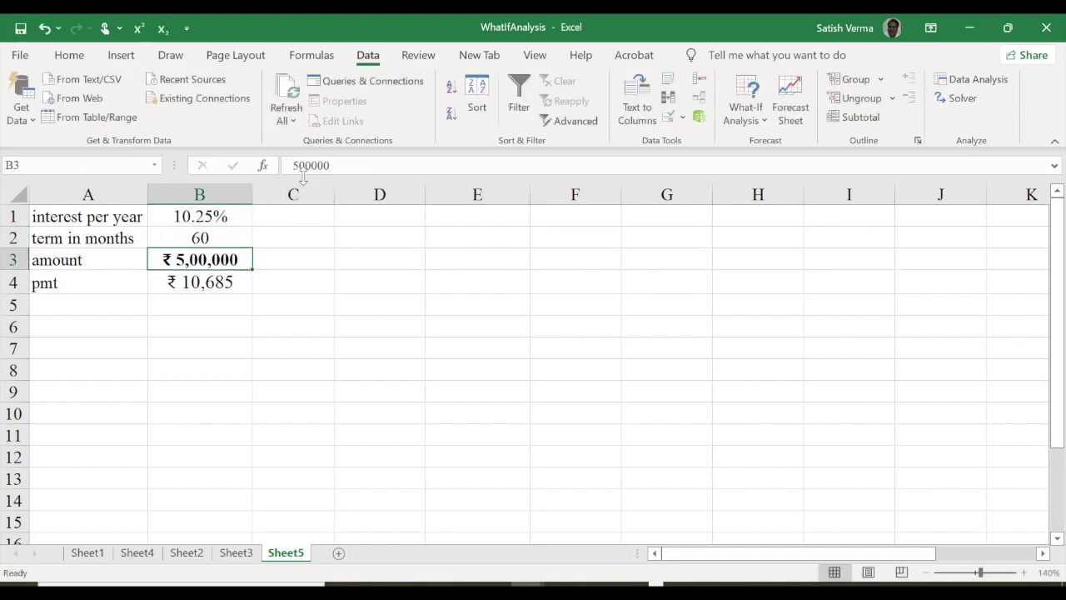
left_click(215, 239)
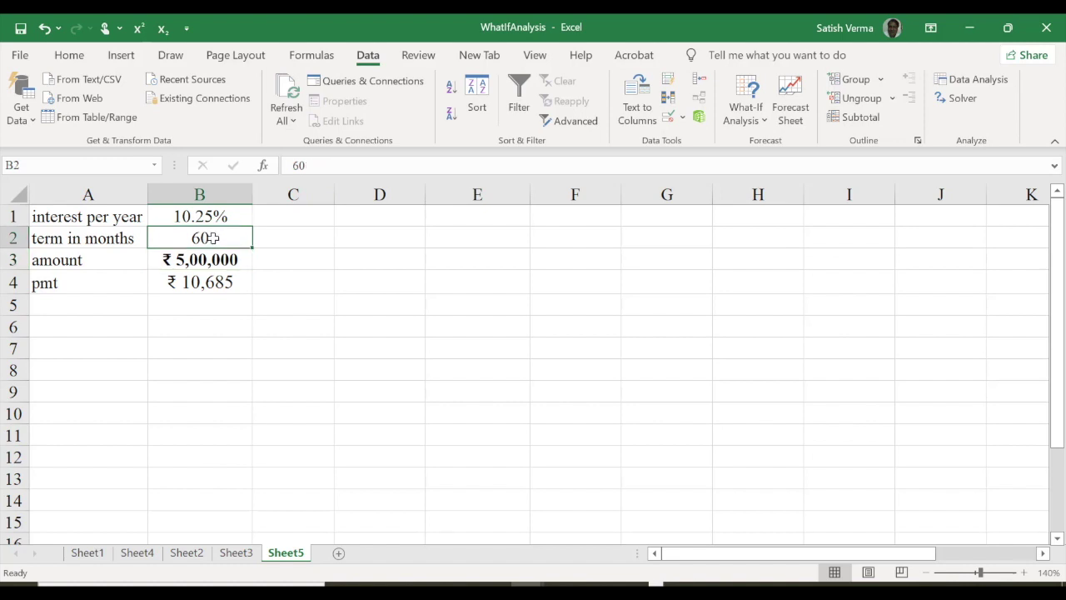
Goal Seek pmt B4 to 10500 by changing B2, accepting the 61.39-month term
left_click(750, 115)
left_click(762, 171)
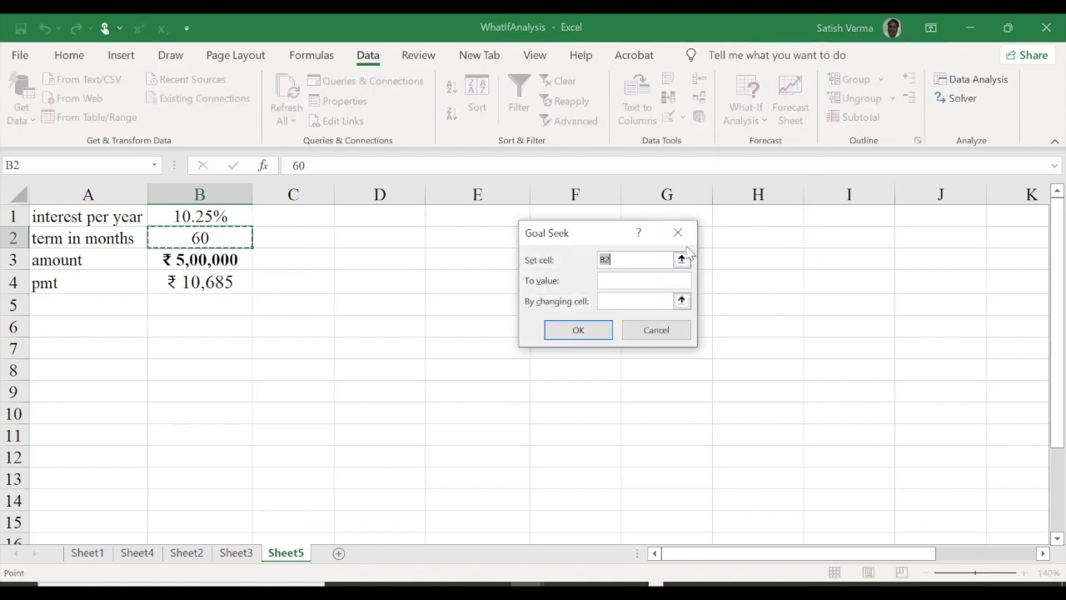
left_click(192, 281)
left_click(620, 281)
type("10500")
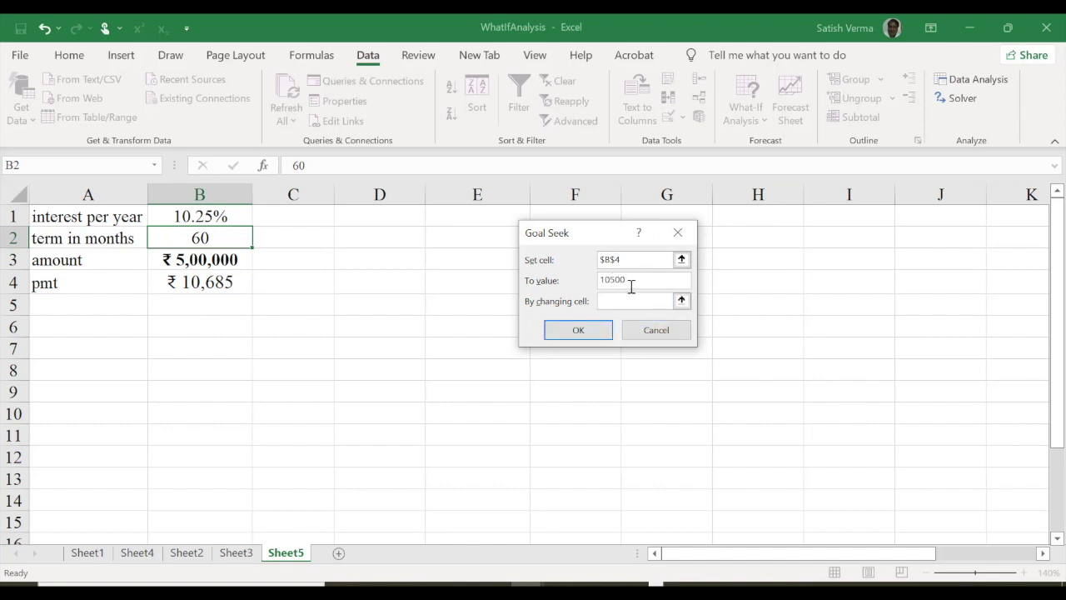
left_click(210, 240)
left_click(557, 331)
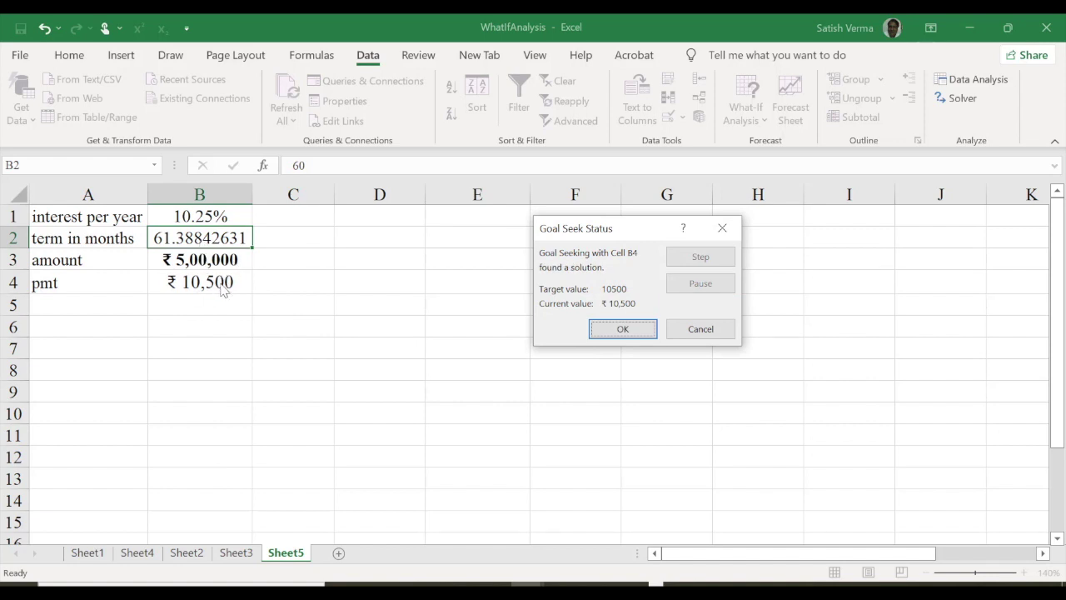
left_click(641, 331)
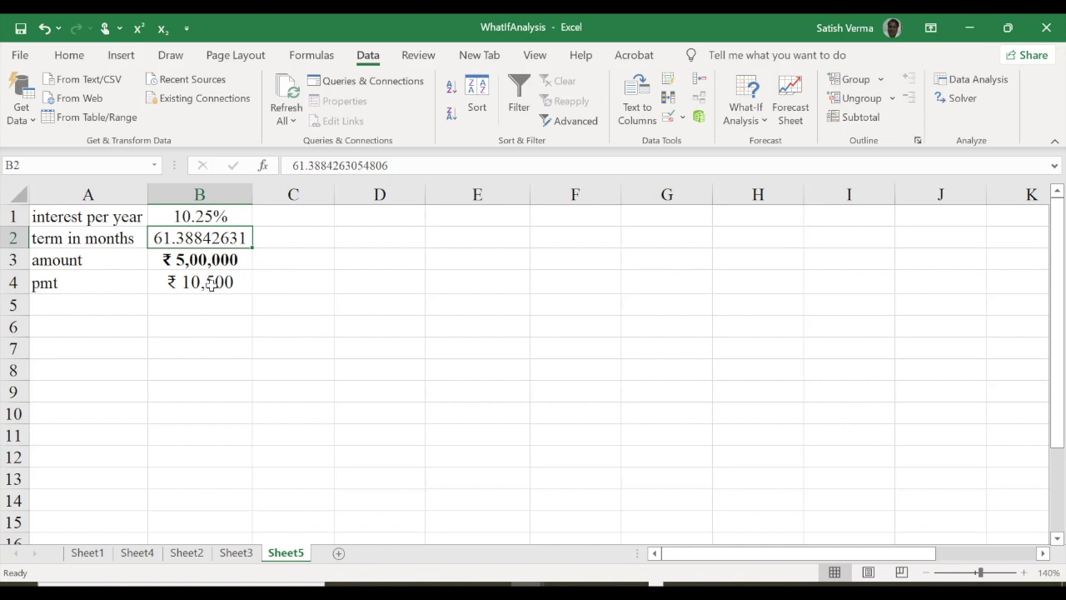
Start a Goal Seek with the pmt cell B4 as the set cell
left_click(211, 283)
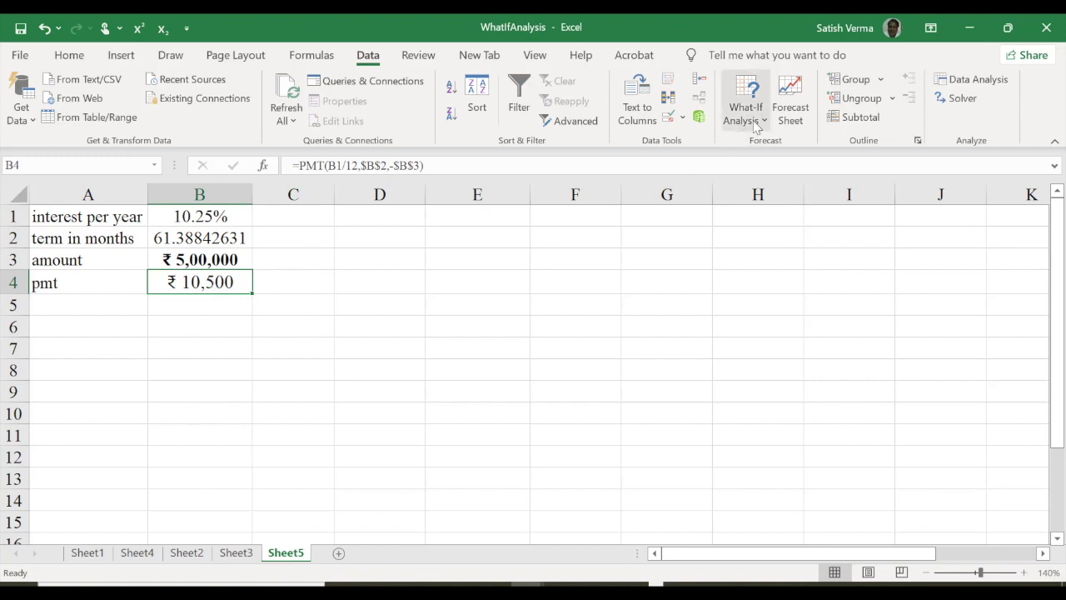
left_click(761, 125)
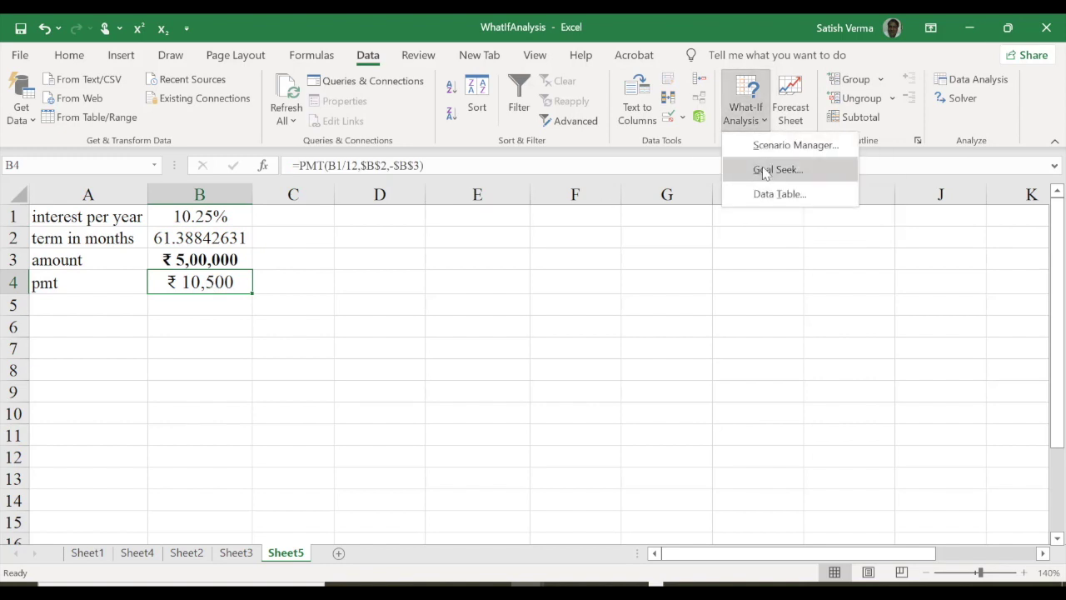
left_click(768, 170)
left_click(666, 258)
left_click(200, 285)
left_click_drag(664, 256, 592, 246)
left_click(227, 287)
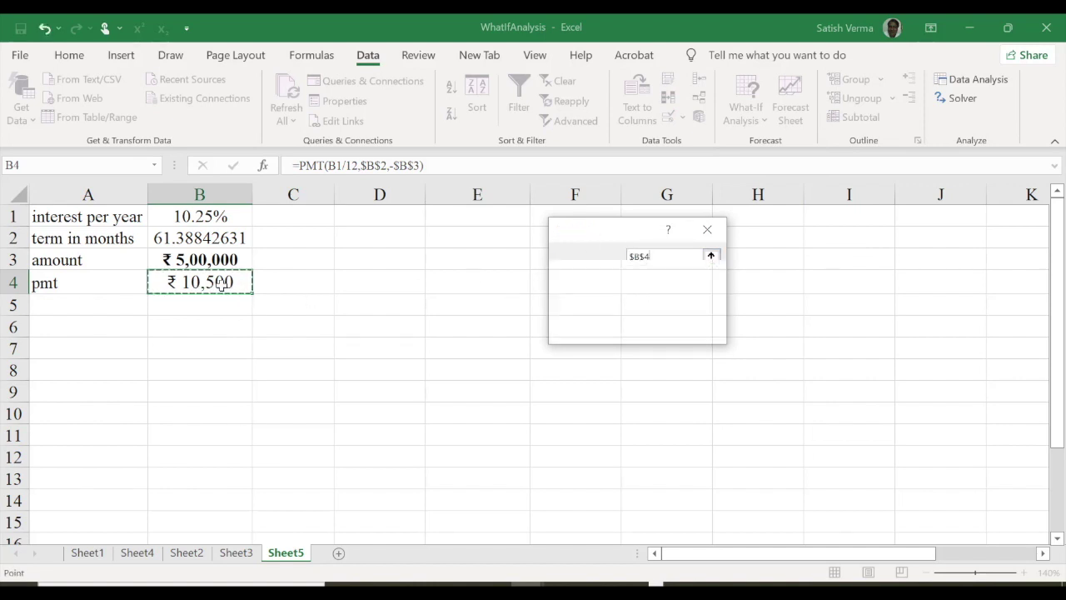
Target 11000 by changing term B2 and accept the 57.78-month solution
left_click(643, 277)
type("11")
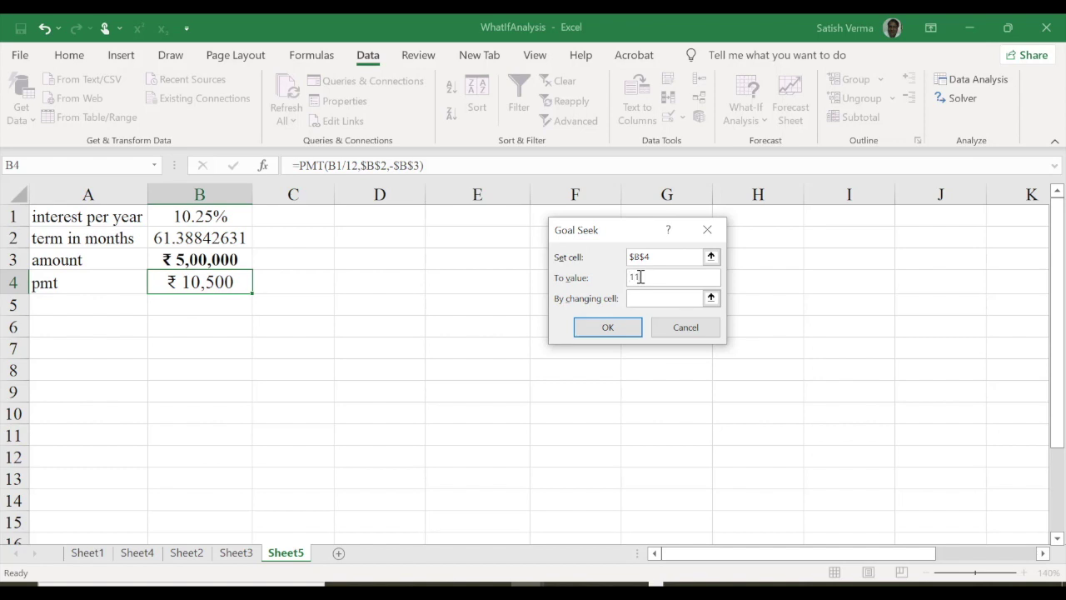
type("00")
left_click(209, 240)
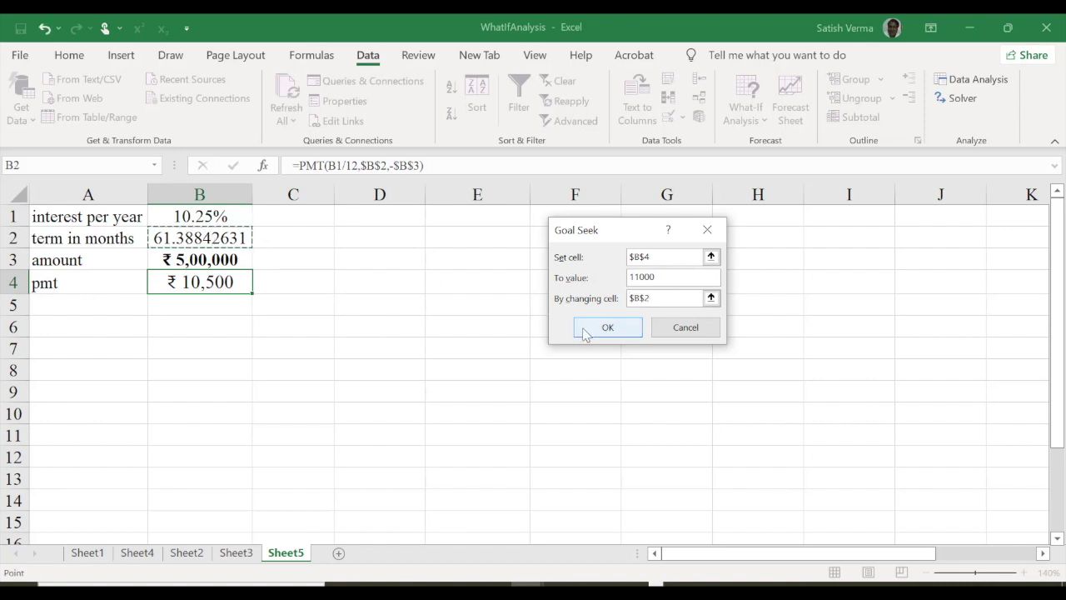
left_click(586, 329)
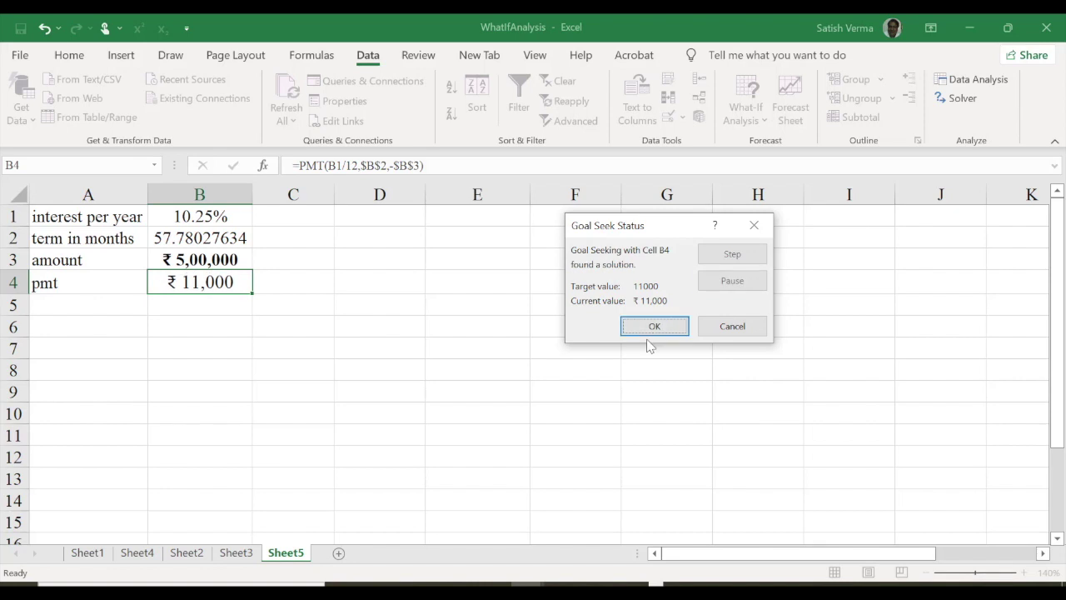
left_click(655, 326)
left_click(198, 237)
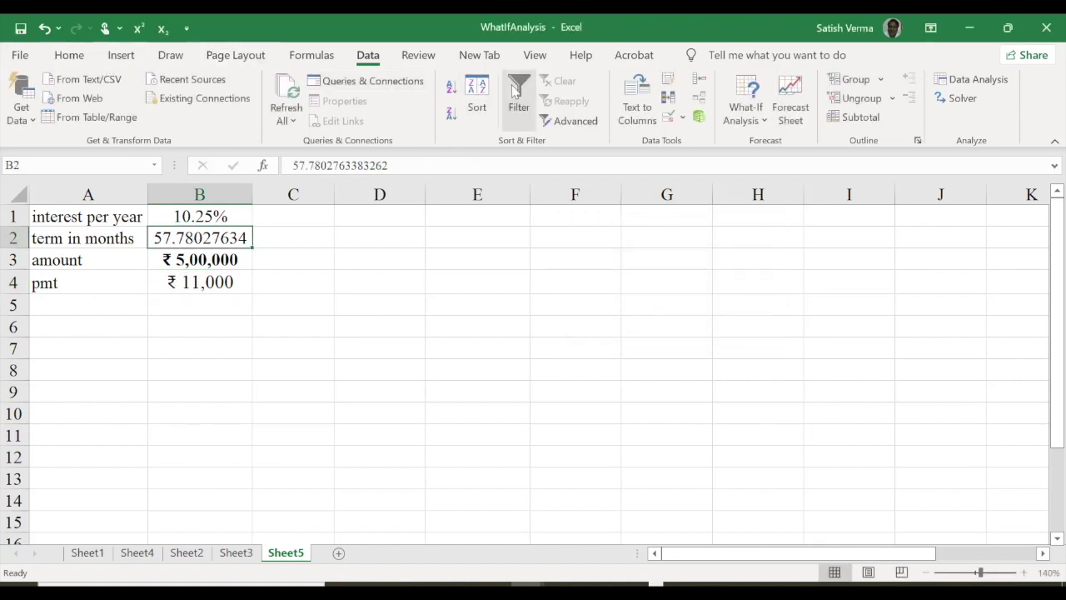
Format B2 as Number and reduce its decimals to show 58, then check B4 and B3
left_click(66, 55)
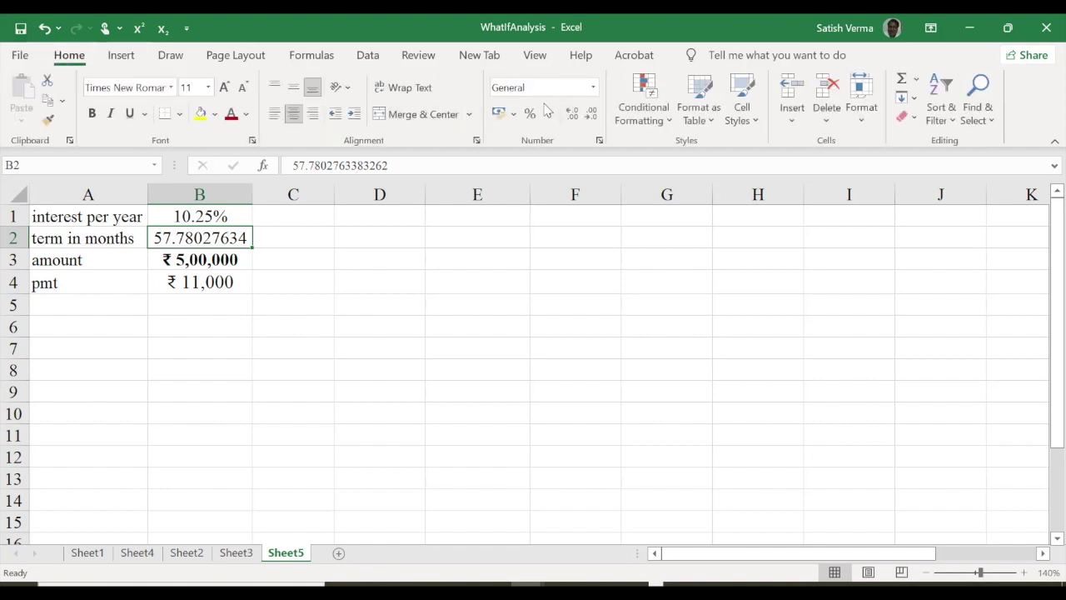
left_click(592, 114)
left_click(593, 114)
left_click(592, 114)
left_click(592, 114)
left_click(593, 114)
left_click(592, 114)
left_click(592, 114)
left_click(592, 114)
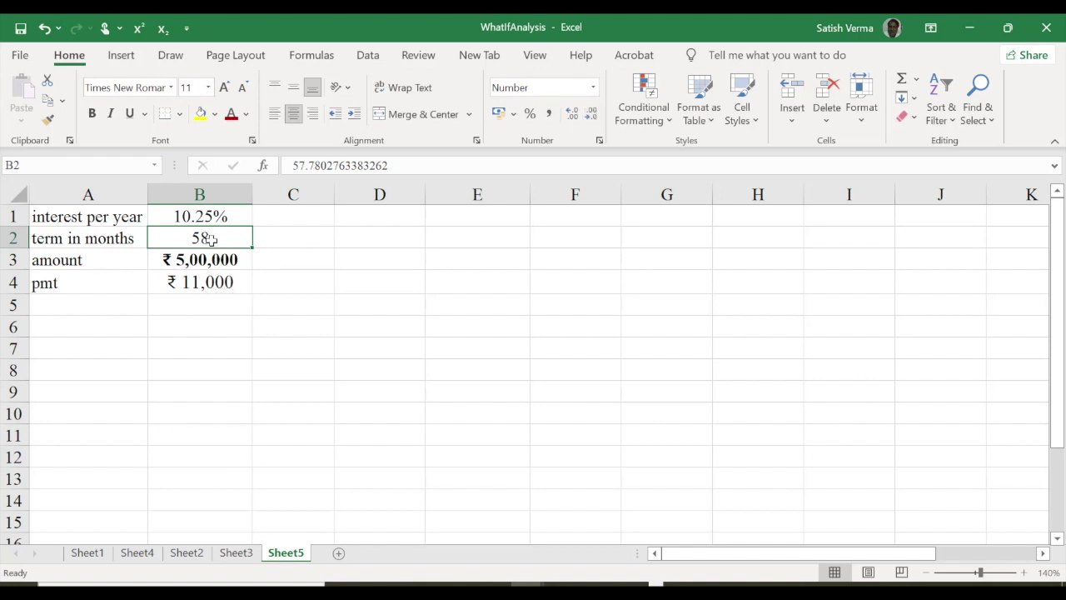
left_click(214, 284)
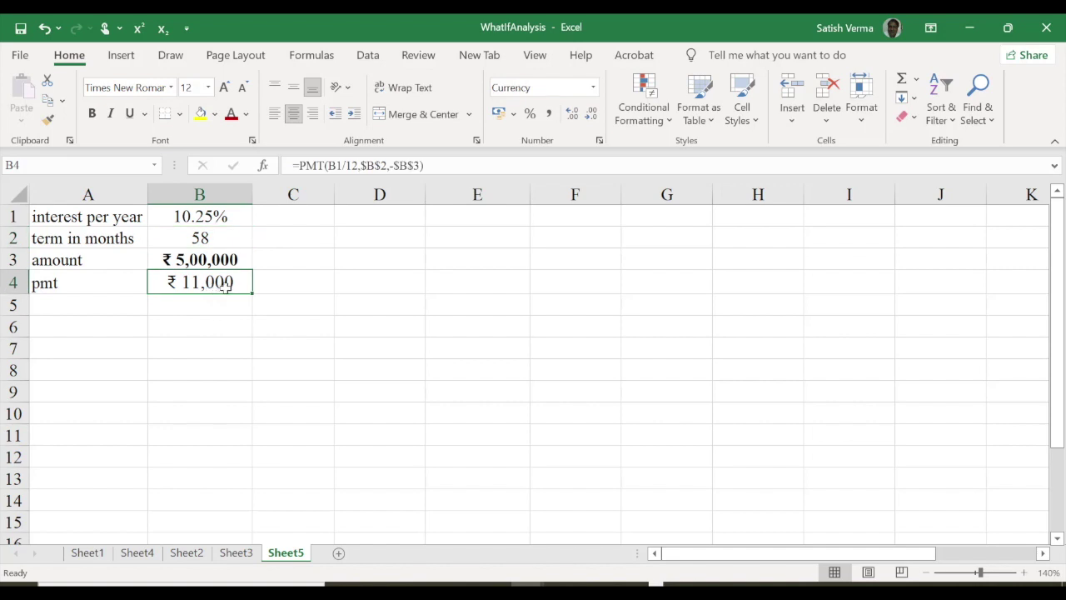
left_click(212, 259)
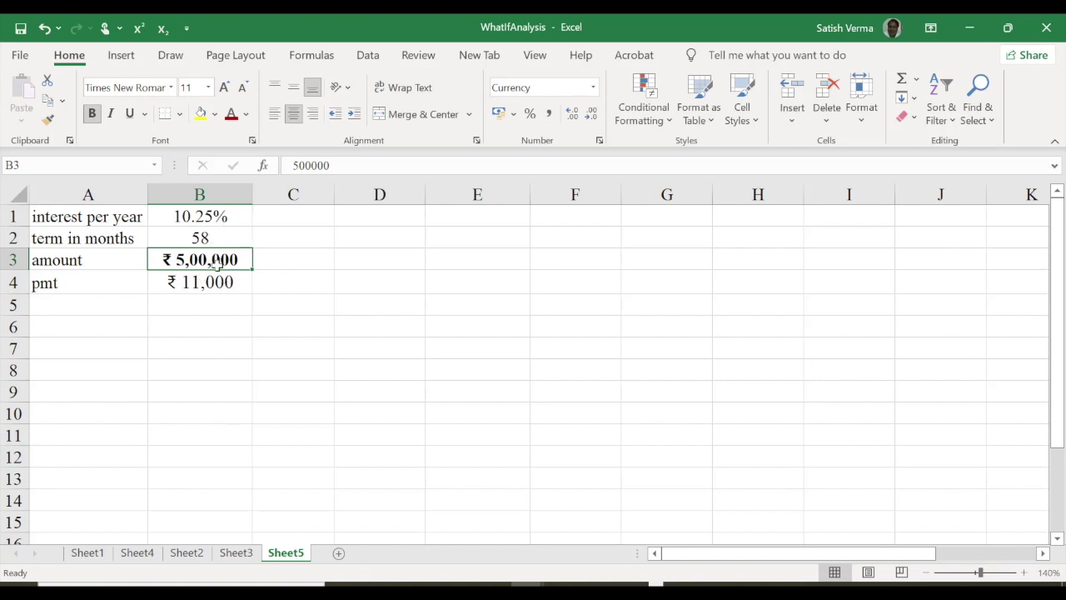
left_click(368, 55)
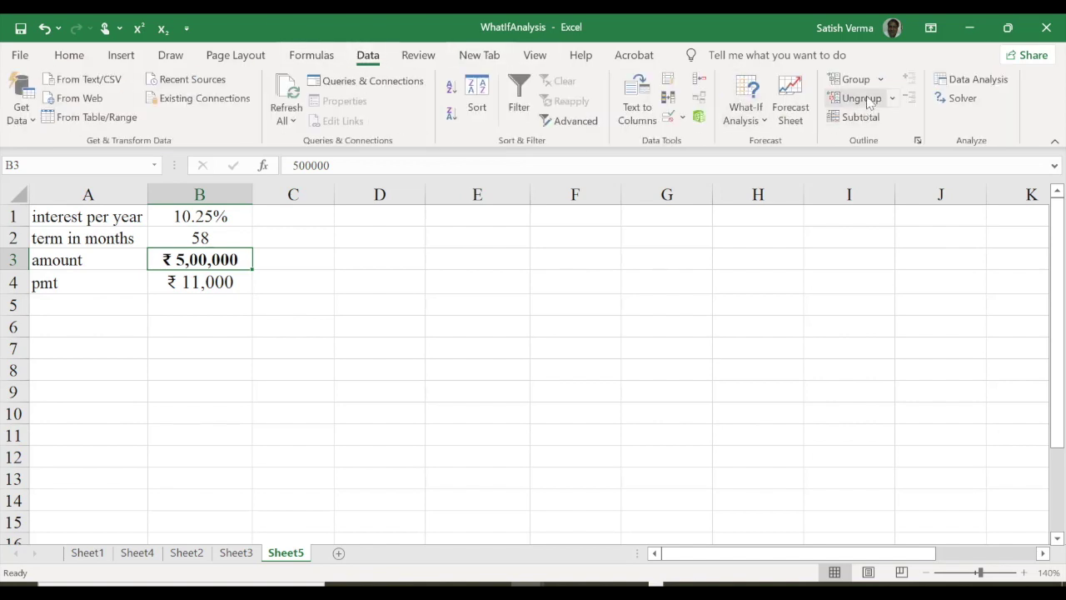
left_click(962, 98)
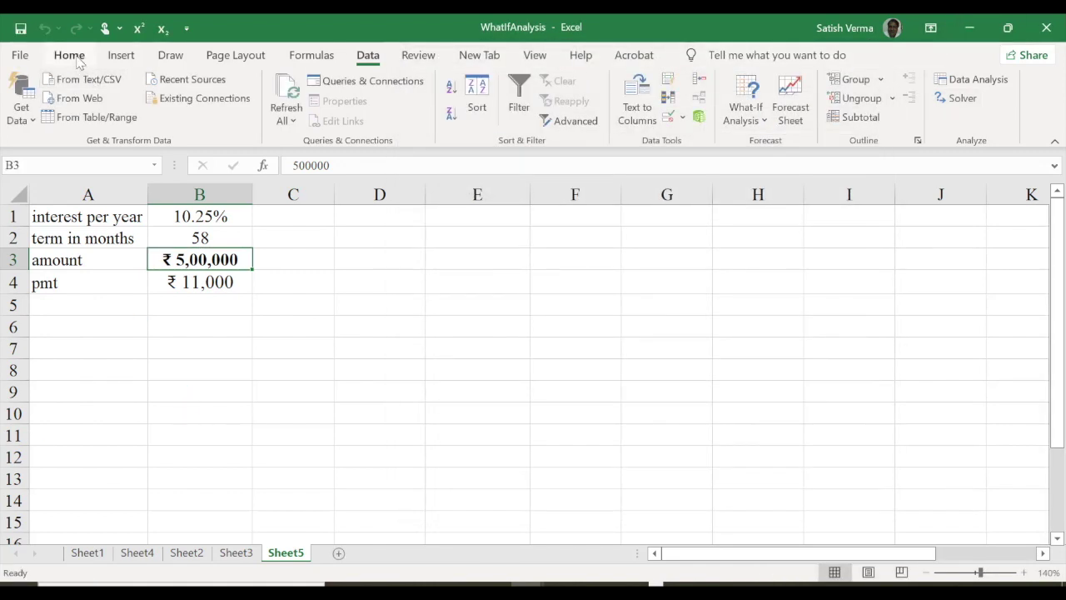
left_click(69, 55)
left_click(121, 55)
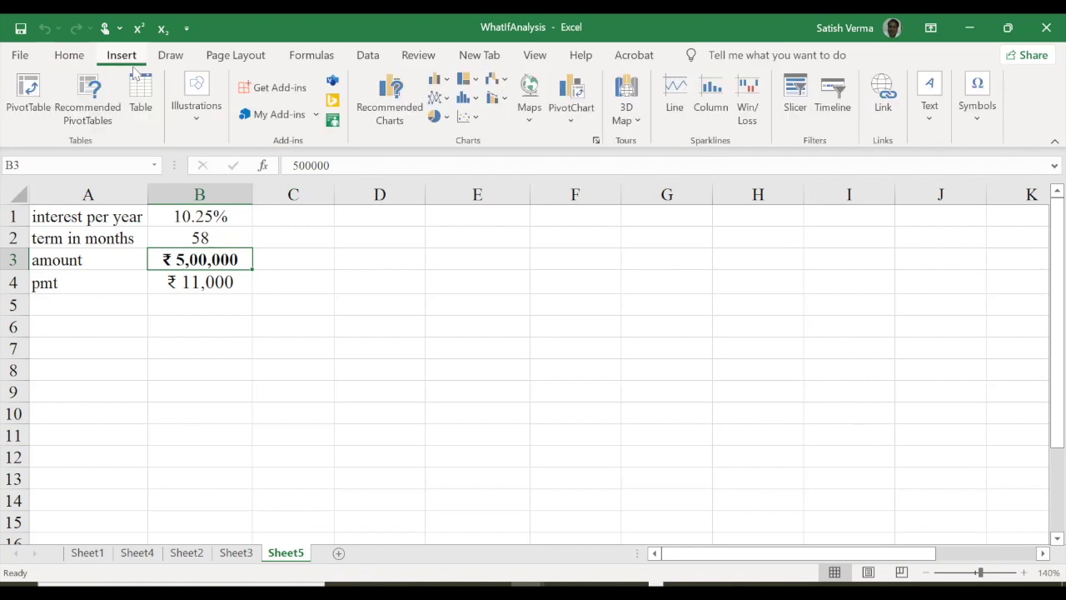
left_click(316, 117)
left_click(282, 298)
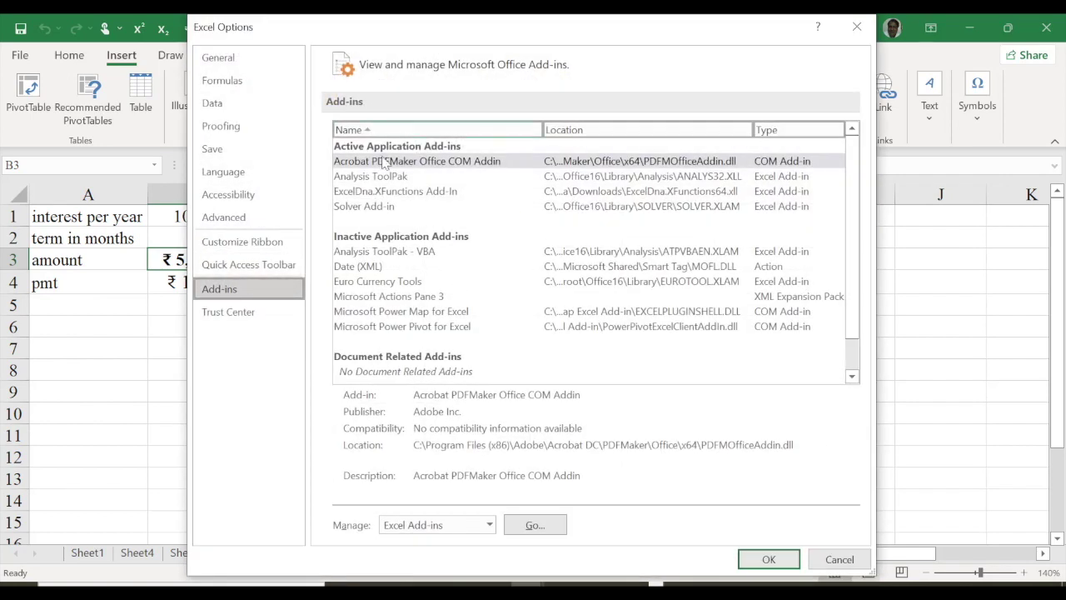
Select Solver Add-in, confirm it is ticked in the Add-ins list, and return to Data
left_click(369, 205)
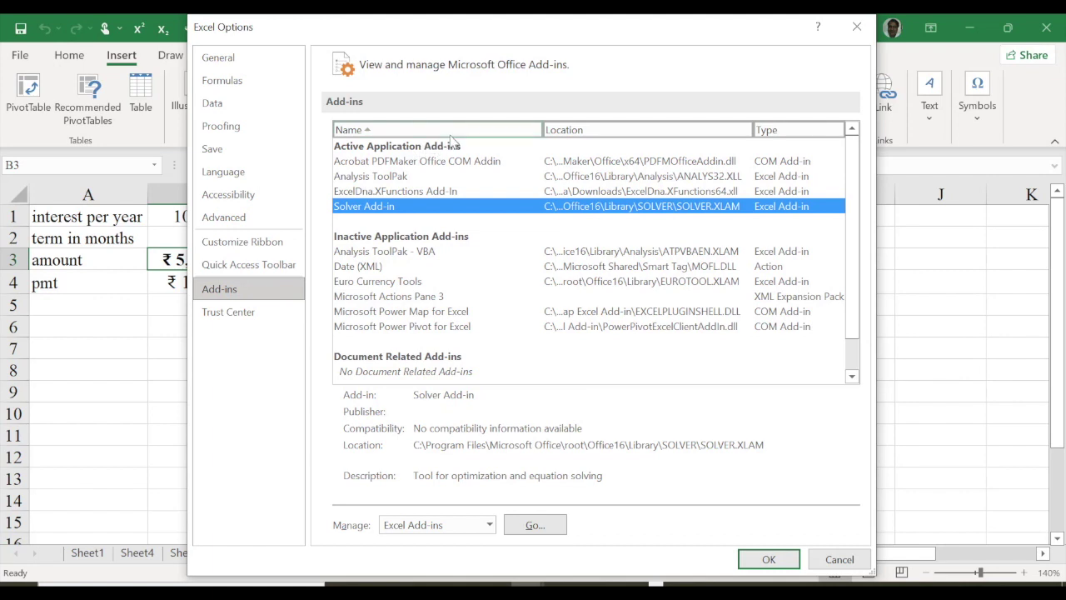
left_click(539, 526)
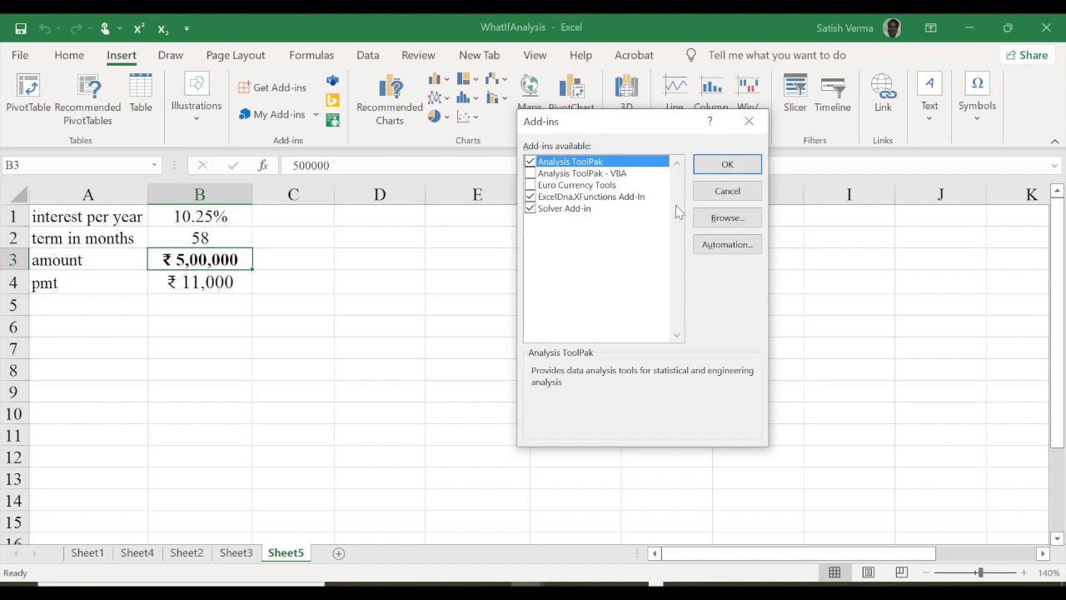
left_click(750, 123)
left_click(368, 54)
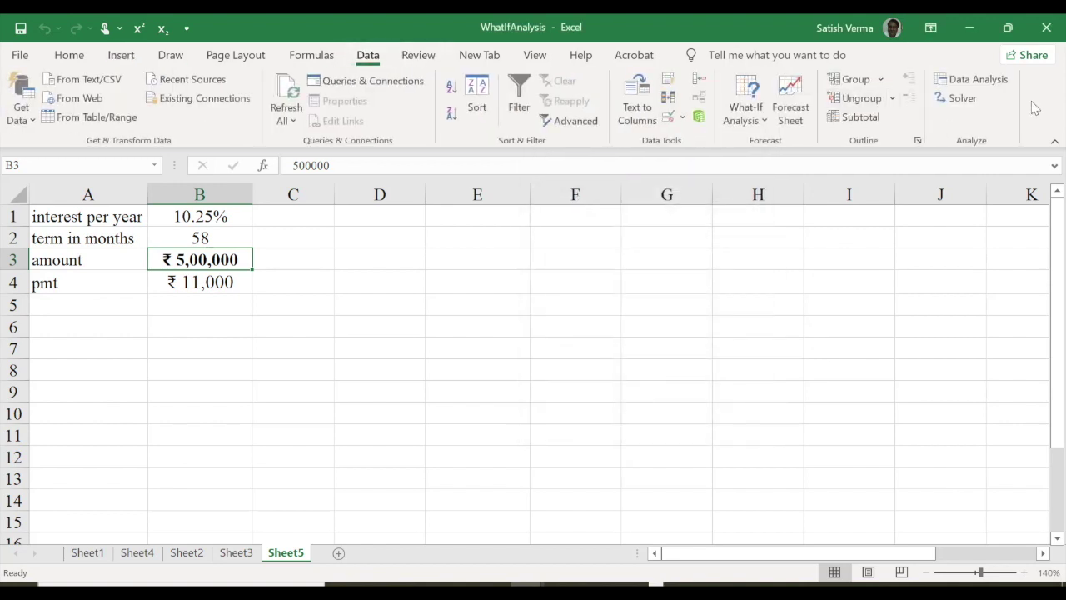
Open Solver, reset all its settings, set objective B4, and close it
left_click(964, 100)
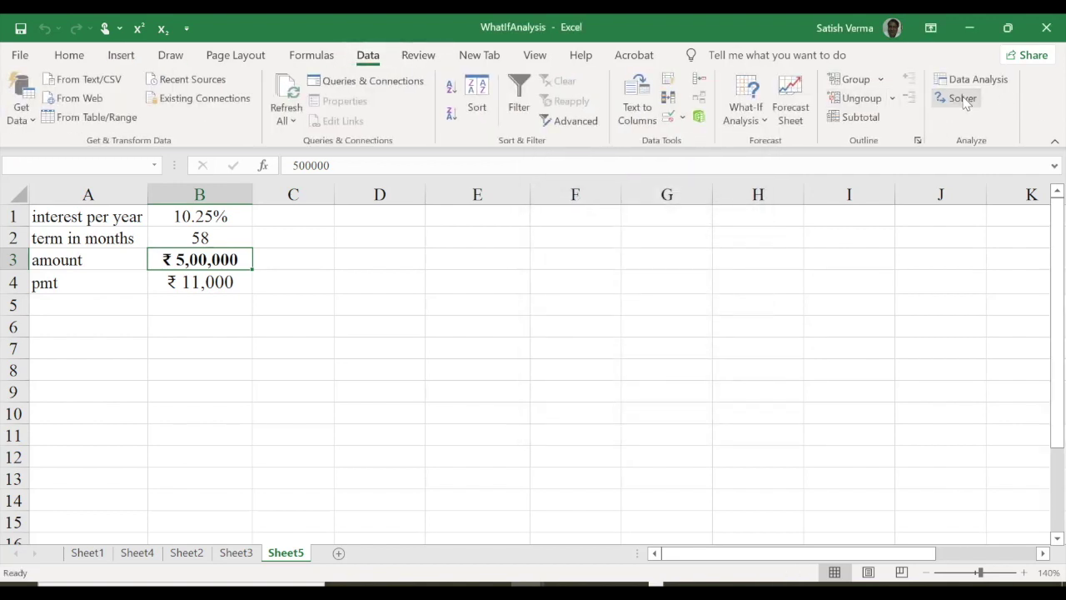
left_click_drag(587, 56, 518, 125)
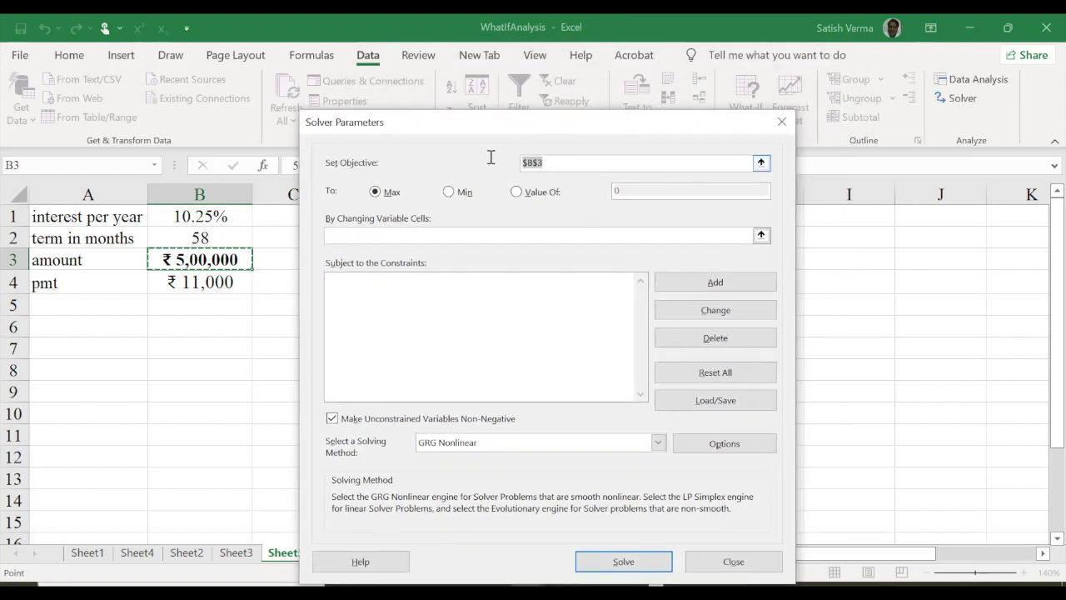
left_click(715, 373)
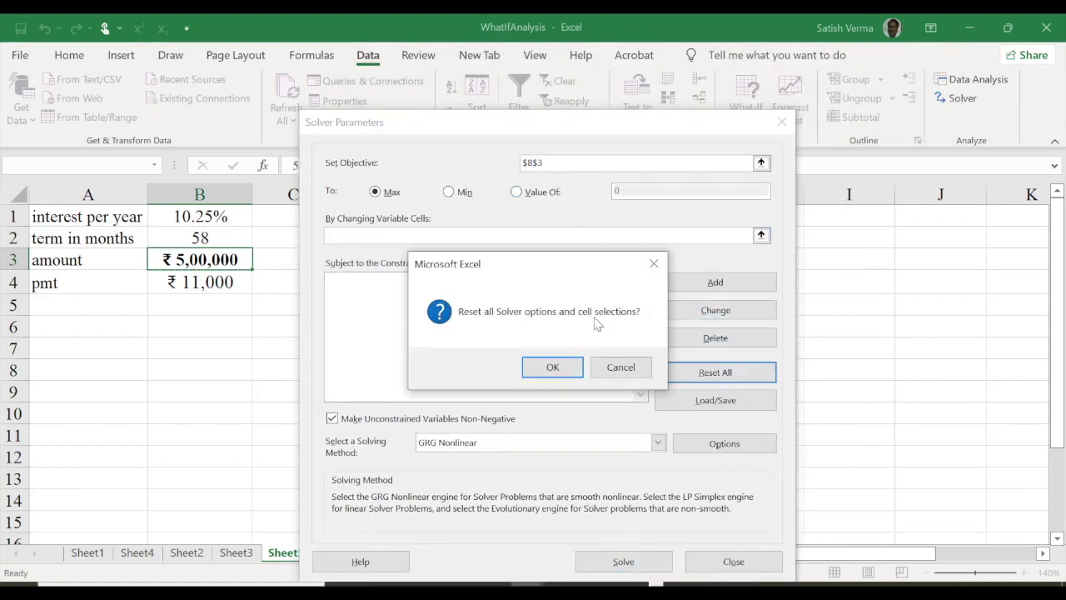
left_click(565, 367)
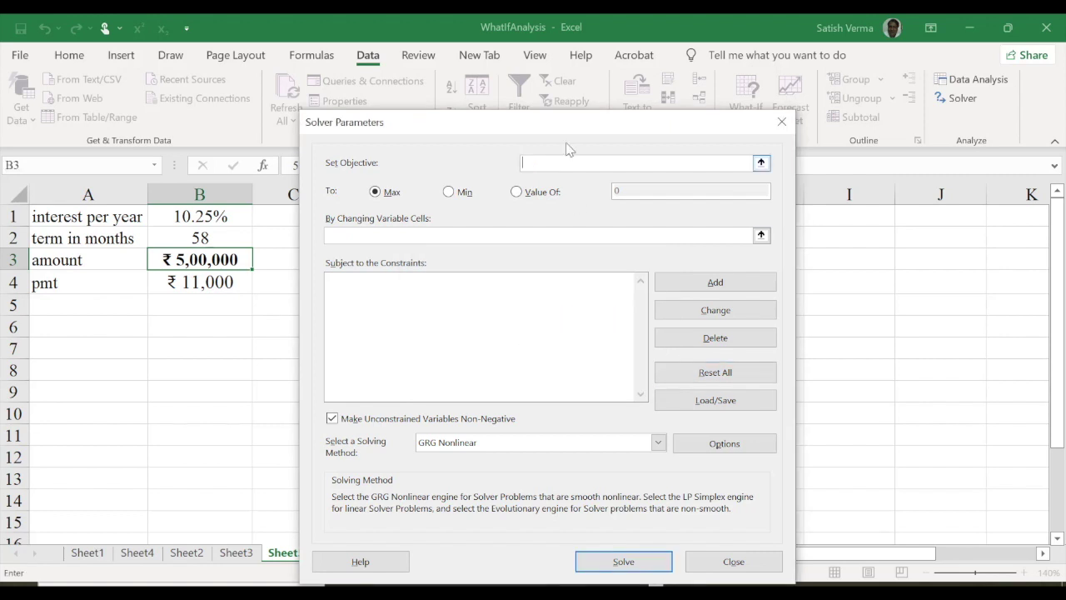
left_click(197, 283)
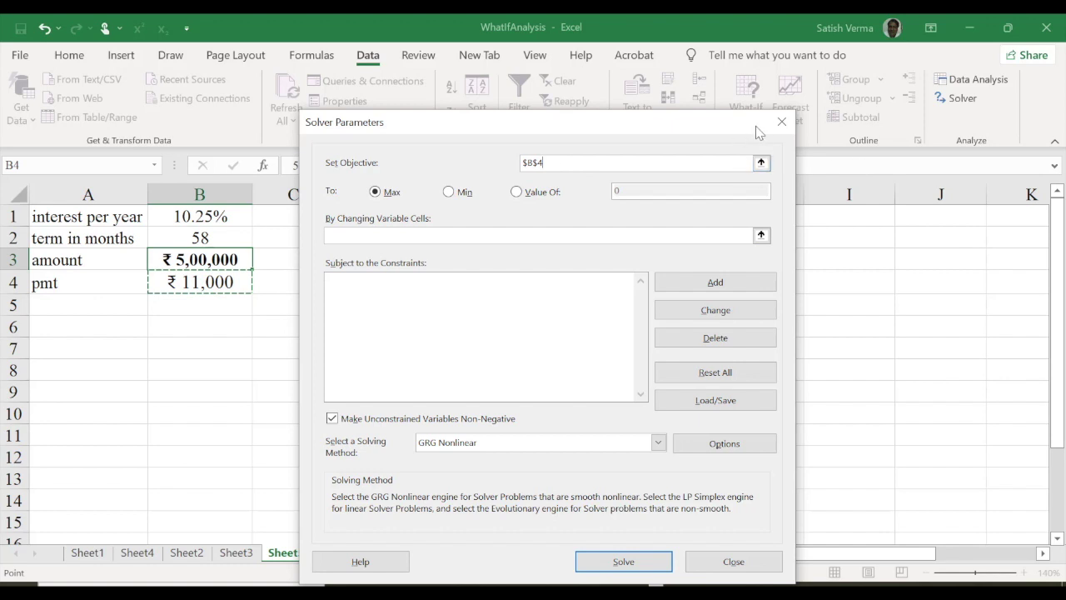
left_click(780, 122)
Set the term in B2 back to 60, reset Solver again, and open Solver help
left_click(210, 239)
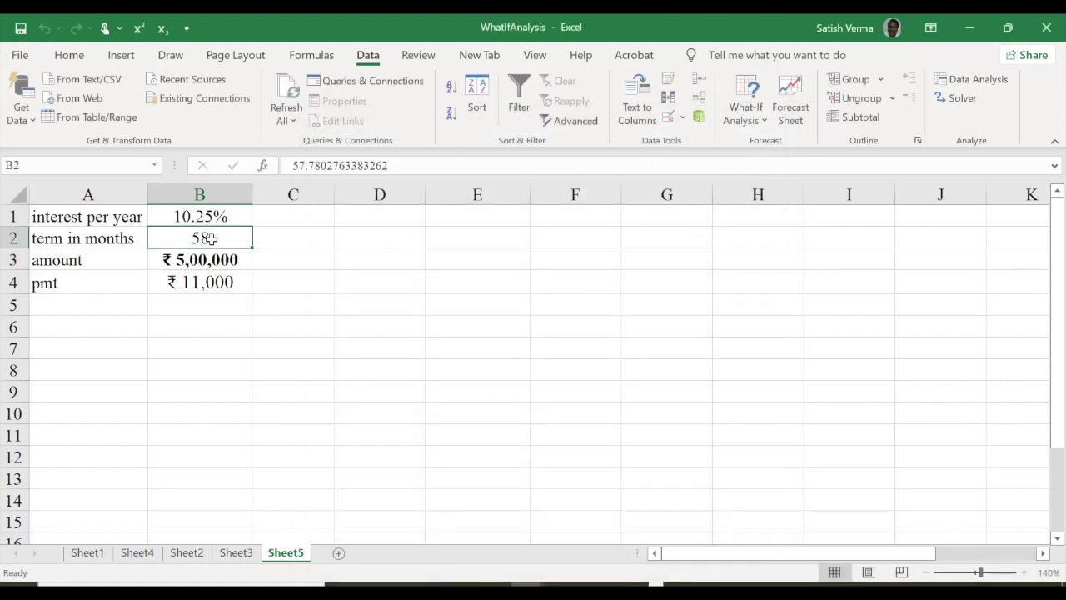
type("60")
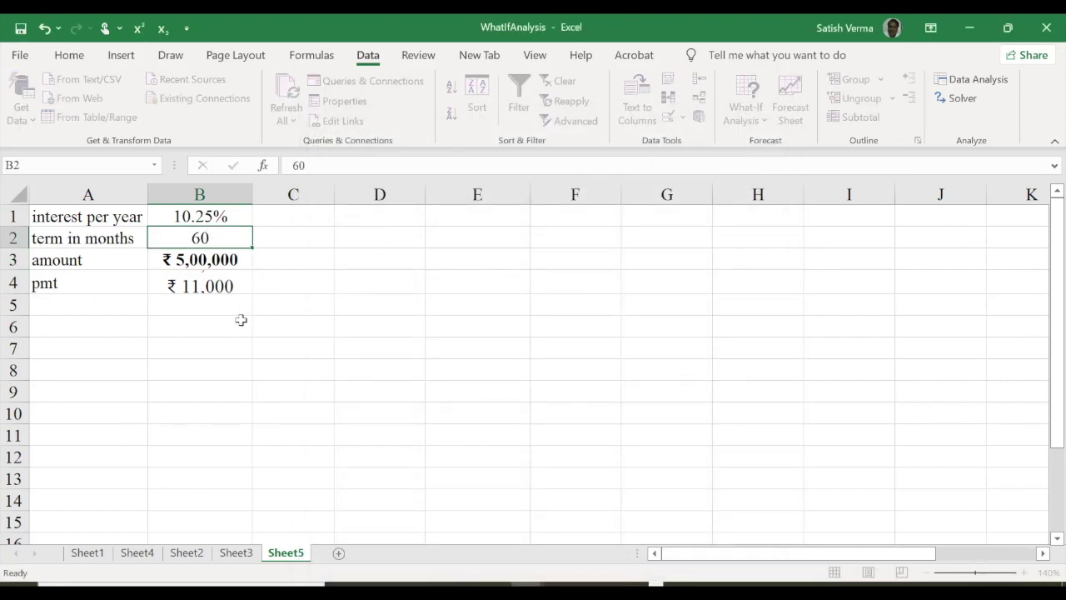
key("Return")
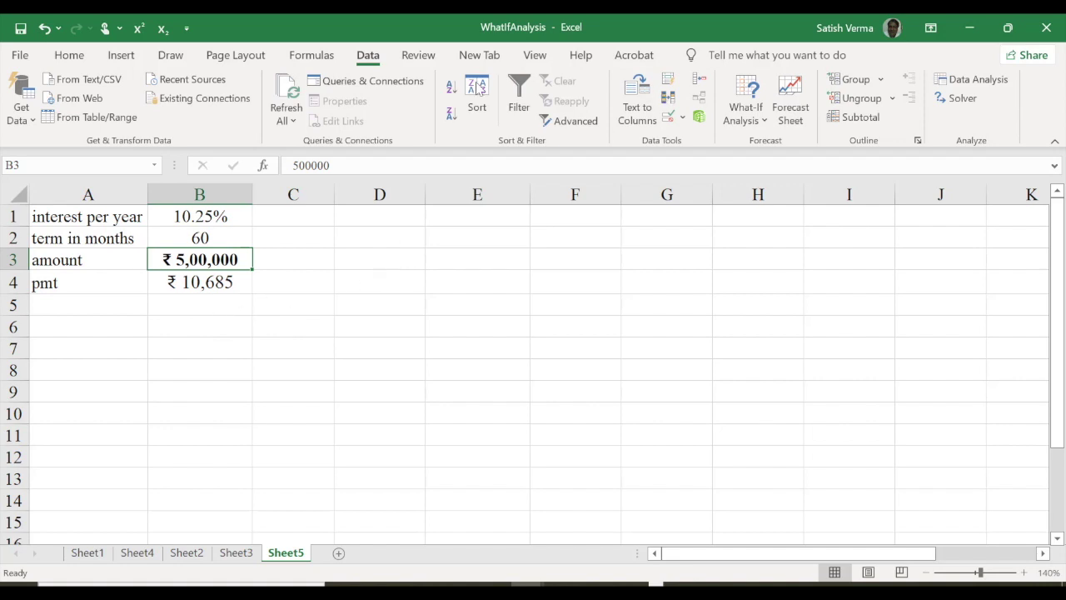
left_click(957, 98)
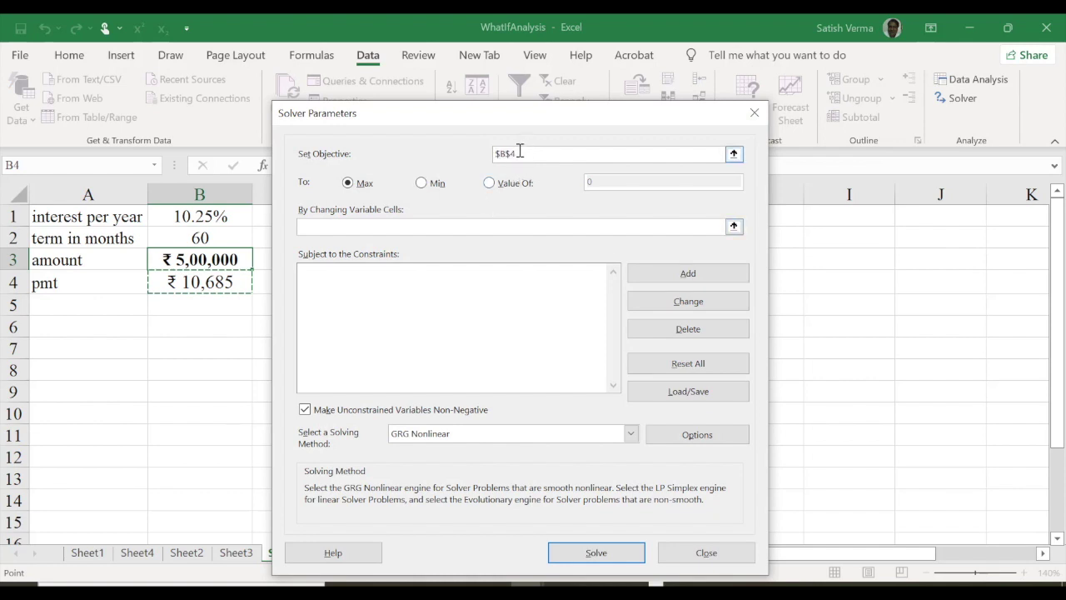
left_click(702, 366)
left_click(551, 366)
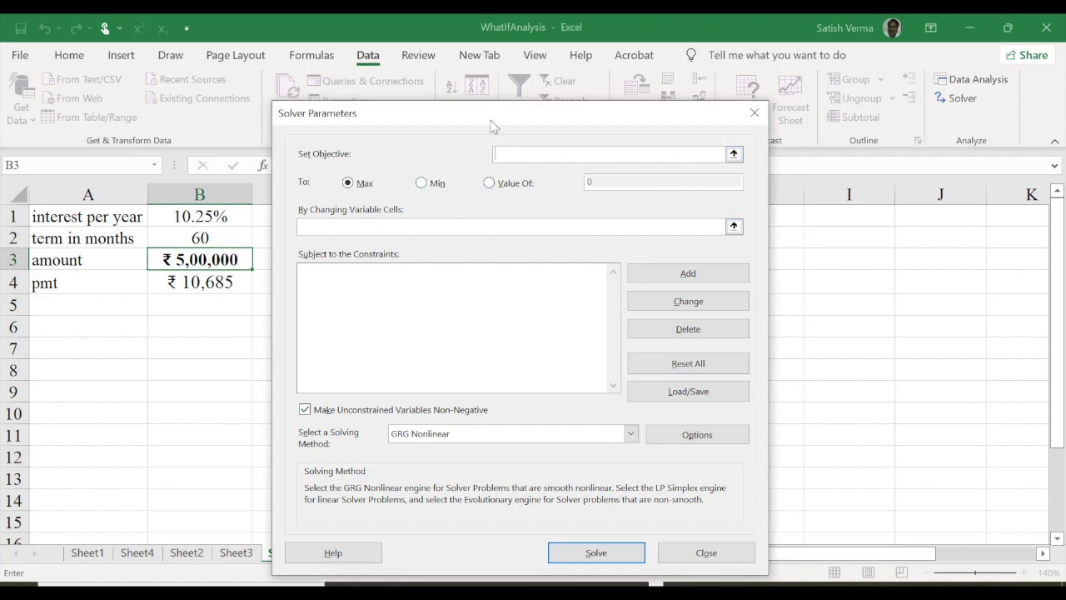
left_click(334, 553)
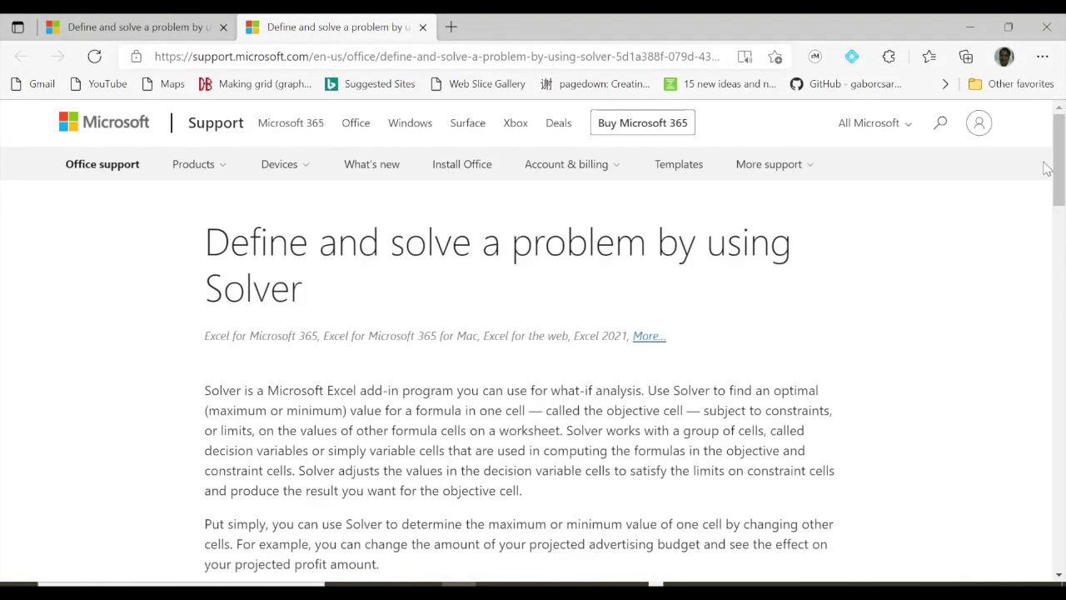
Open the 'Introduction to what-if analysis' article, expand its Overview, then minimize Edge
mouse_move(1059, 176)
left_mouse_down()
mouse_move(1059, 389)
mouse_move(1060, 350)
left_mouse_up()
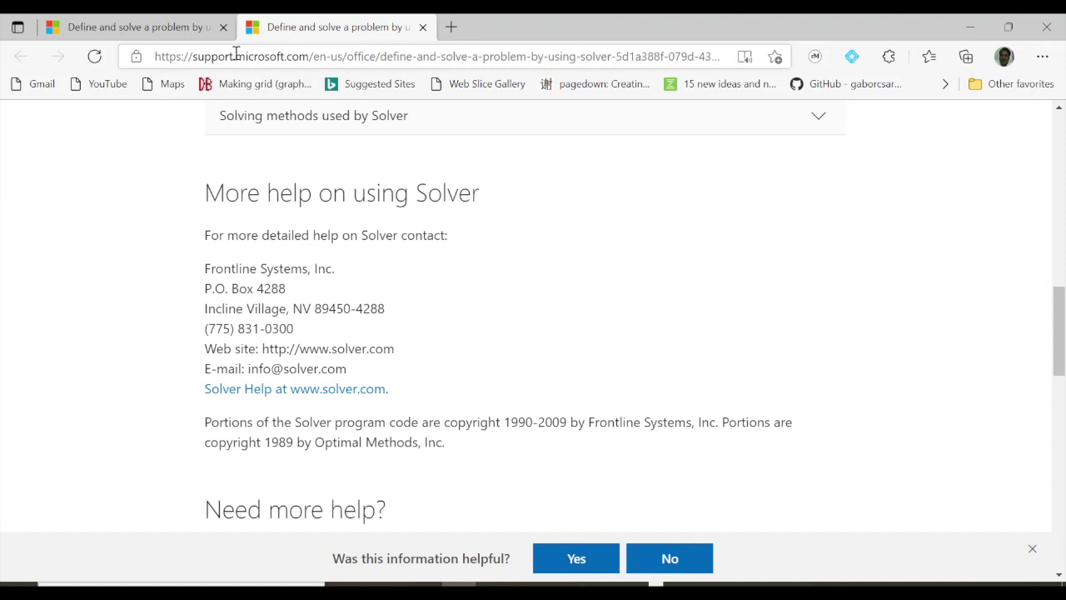
mouse_move(1060, 332)
left_mouse_down()
mouse_move(1060, 435)
mouse_move(1060, 408)
left_mouse_up()
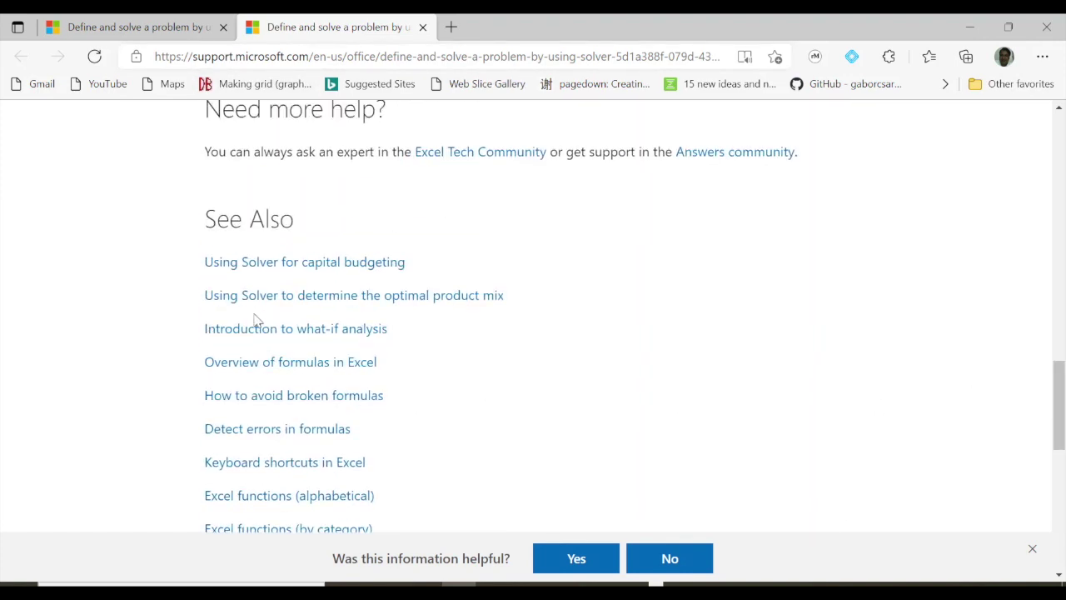
left_click(338, 331)
mouse_move(1062, 185)
left_mouse_down()
mouse_move(1063, 258)
mouse_move(1063, 212)
left_mouse_up()
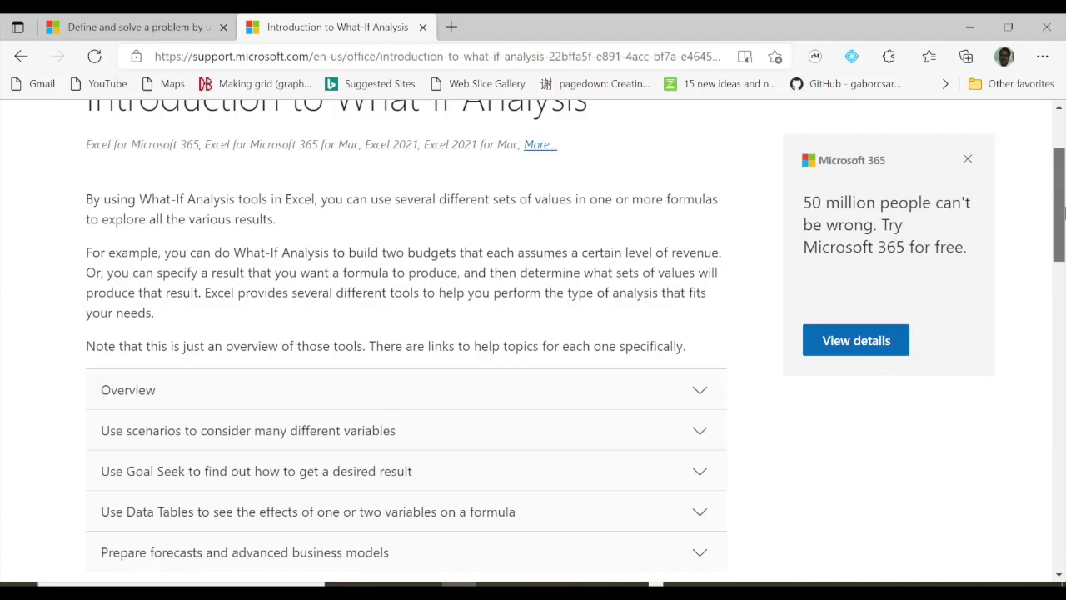
left_click(700, 399)
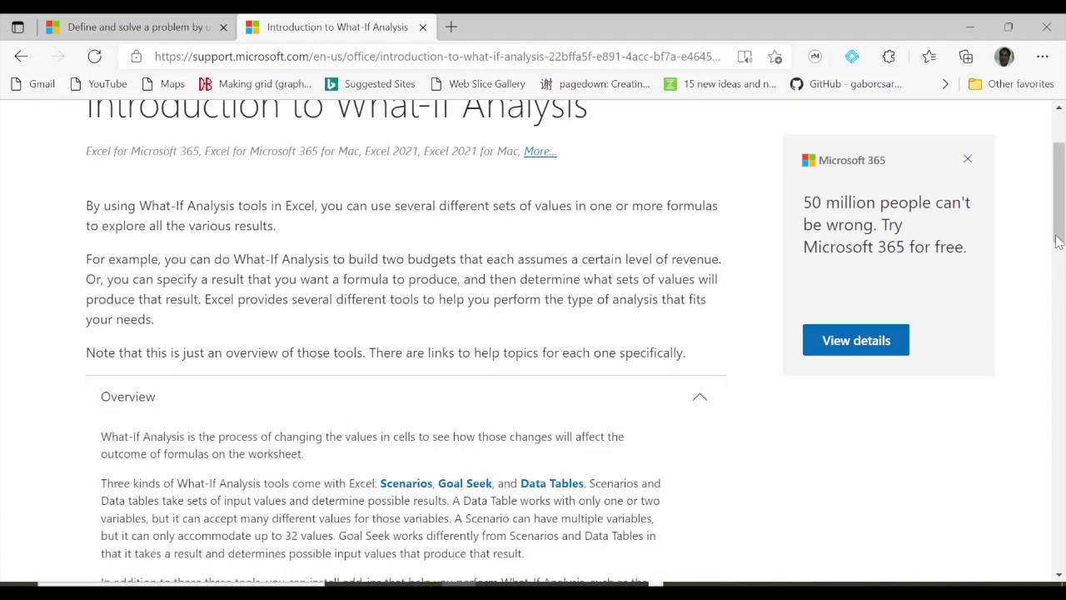
scroll(483, 308, "down", 3)
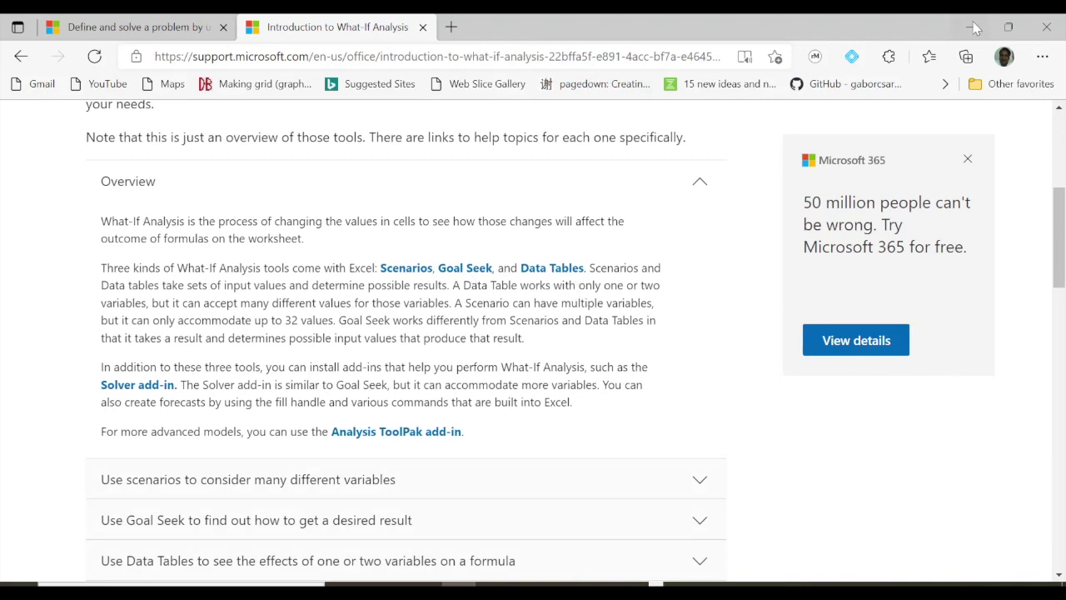
scroll(1042, 229, "up", 2)
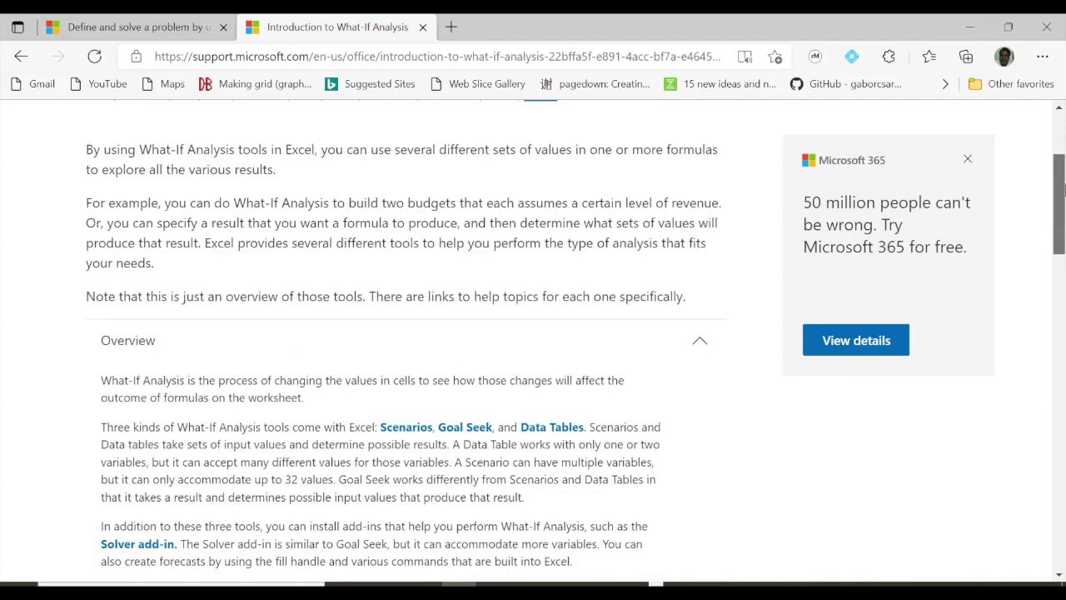
scroll(1042, 228, "up", 2)
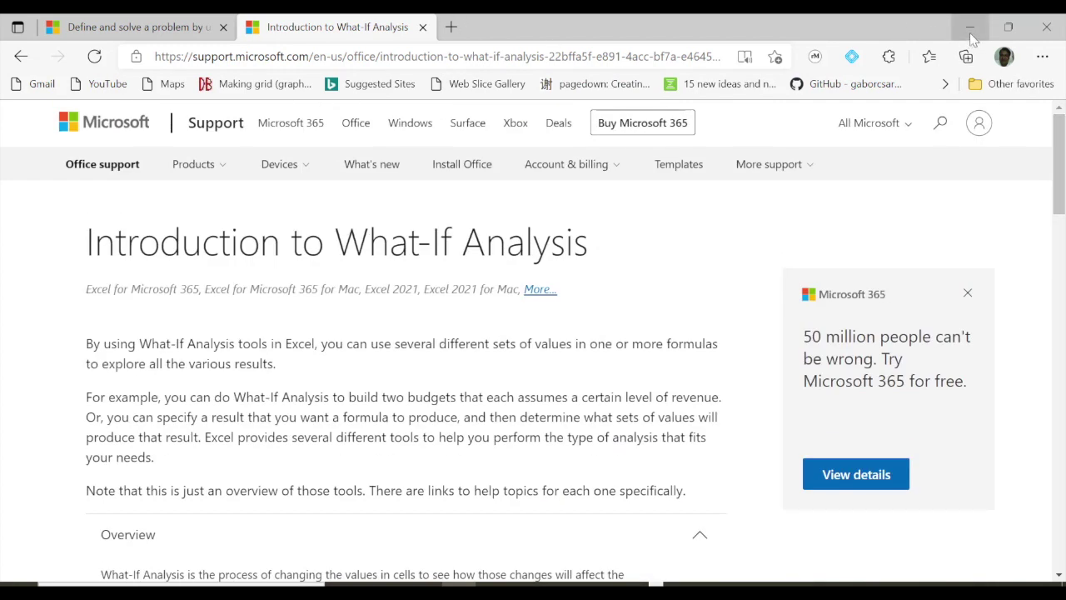
left_click(971, 34)
Set Solver's objective to pmt cell B4 with Value Of 11000
left_click(533, 154)
left_click(209, 281)
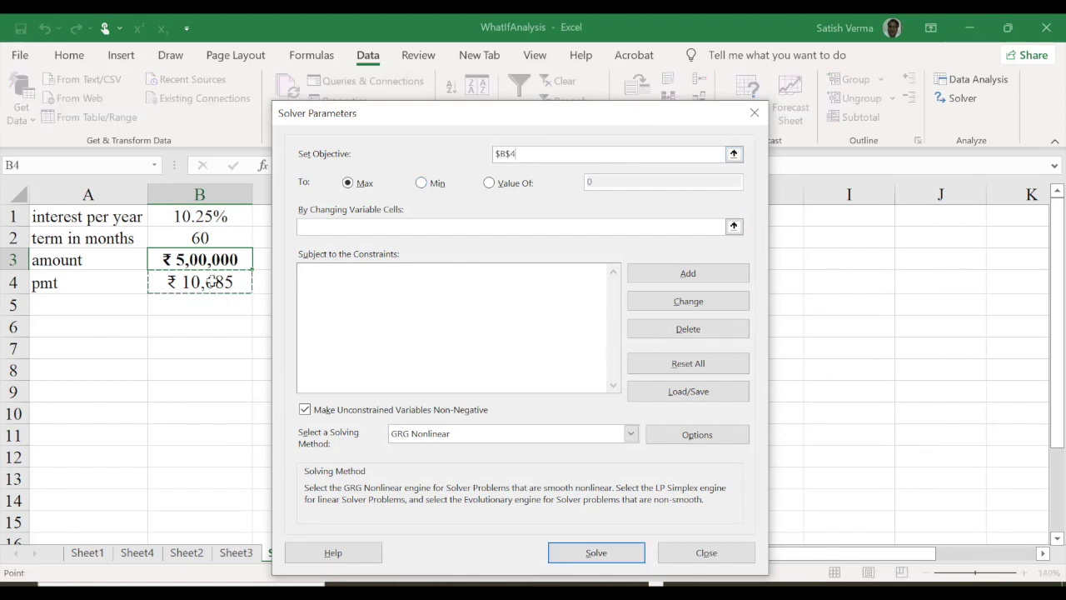
left_click(489, 184)
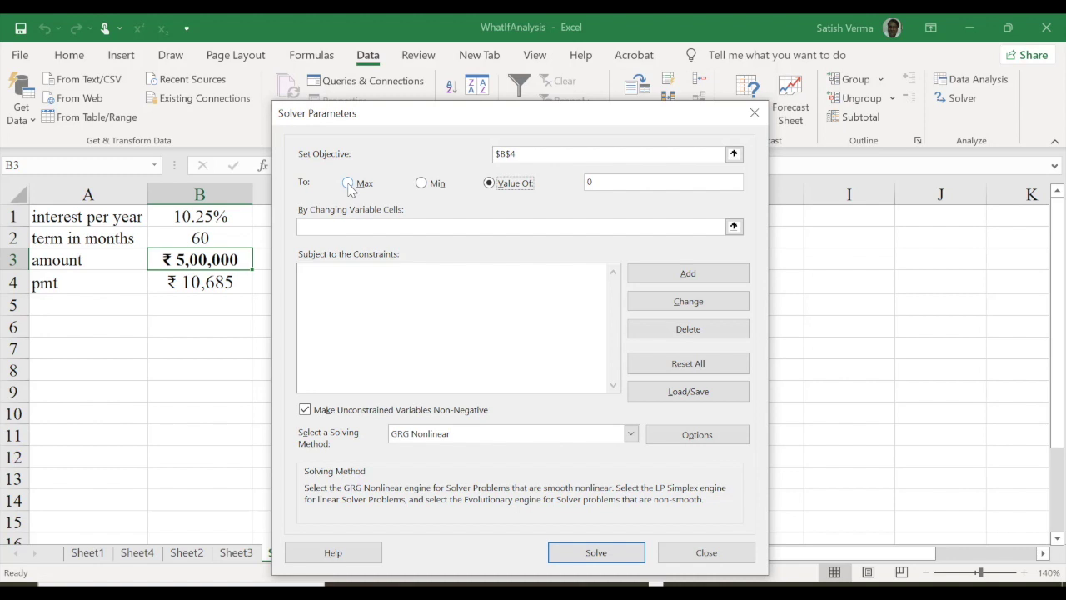
left_click(599, 185)
type("0")
left_click(322, 226)
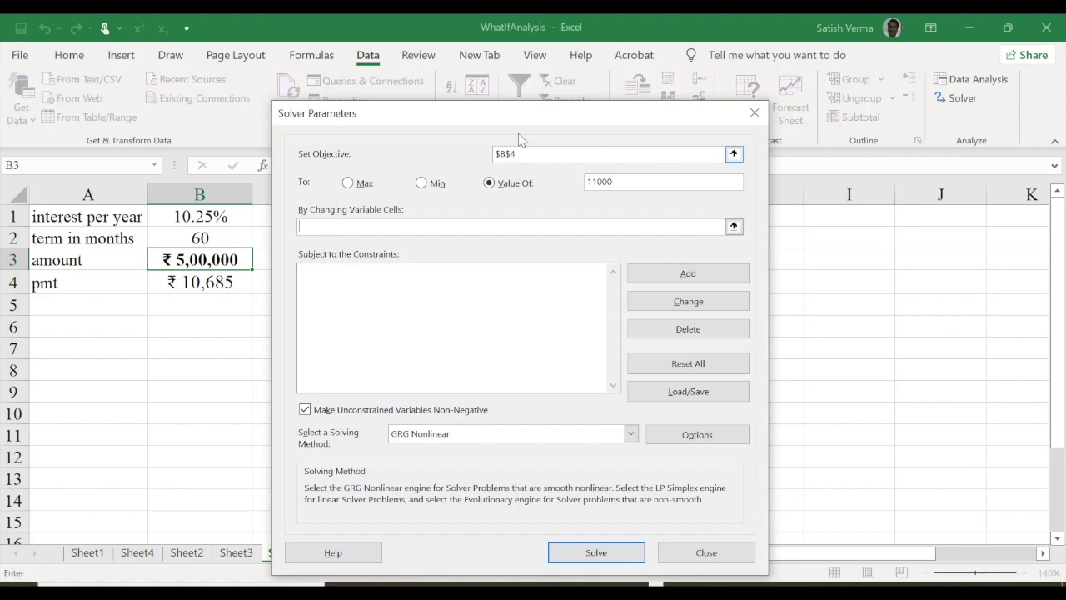
left_click_drag(522, 117, 613, 103)
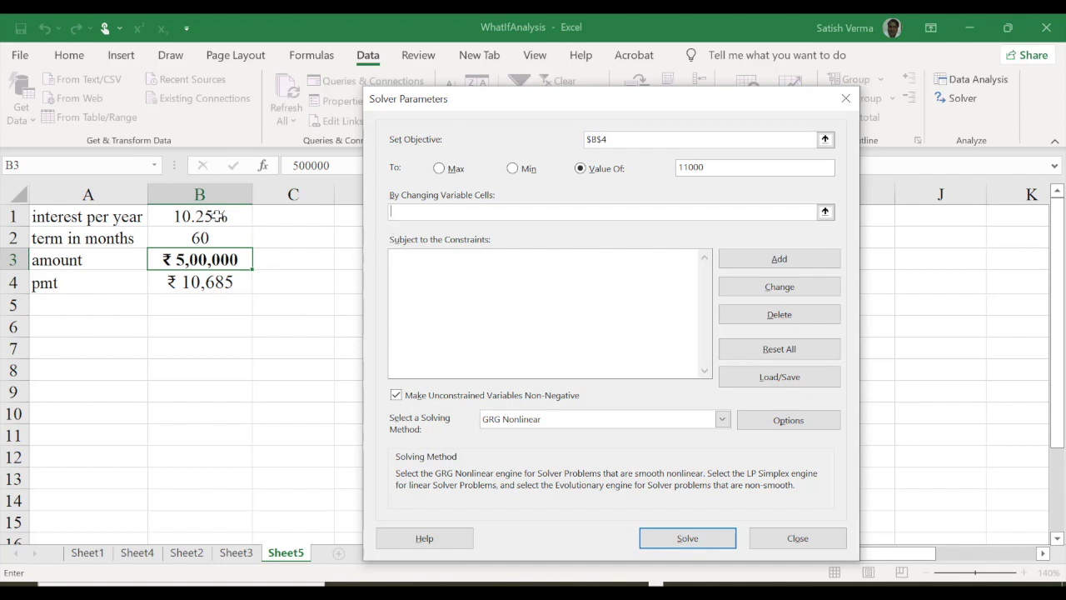
Make B1 and B2 the changing cells, keep GRG Nonlinear, and solve
left_click(218, 217)
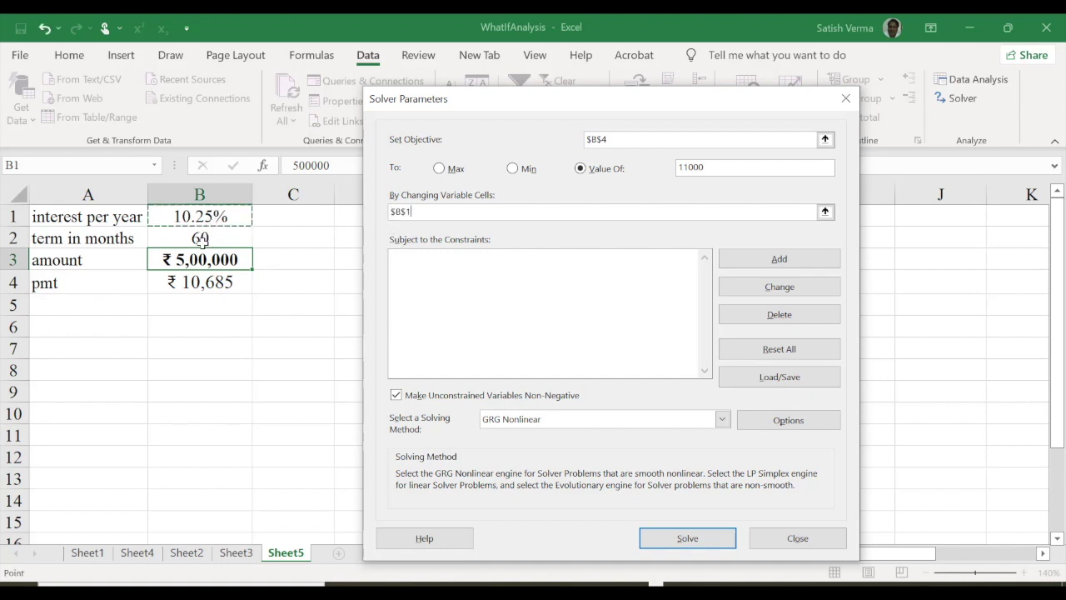
type(",")
left_click(205, 244)
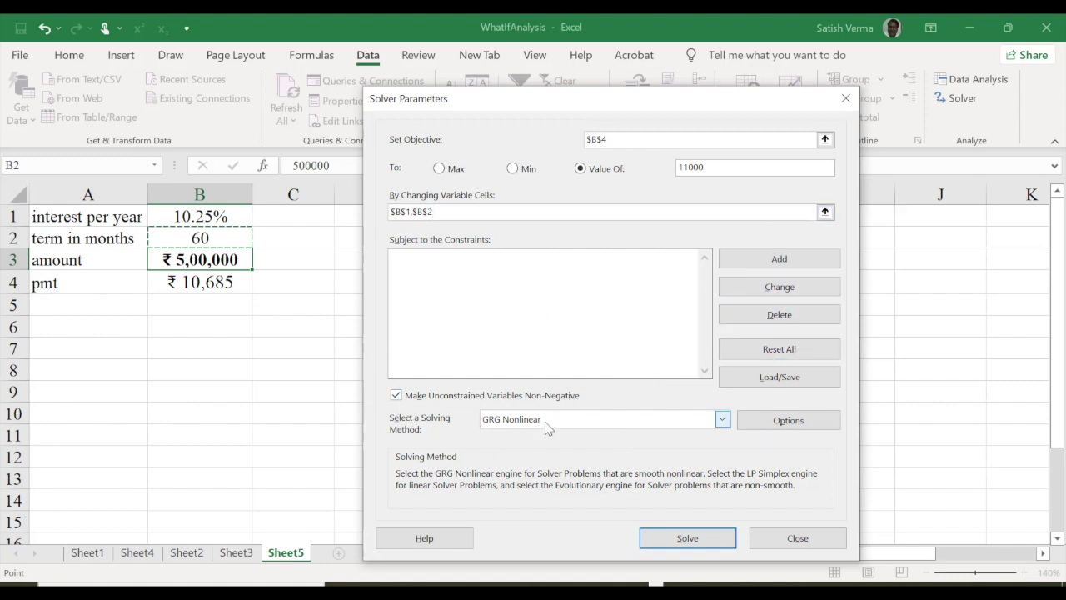
left_click(722, 419)
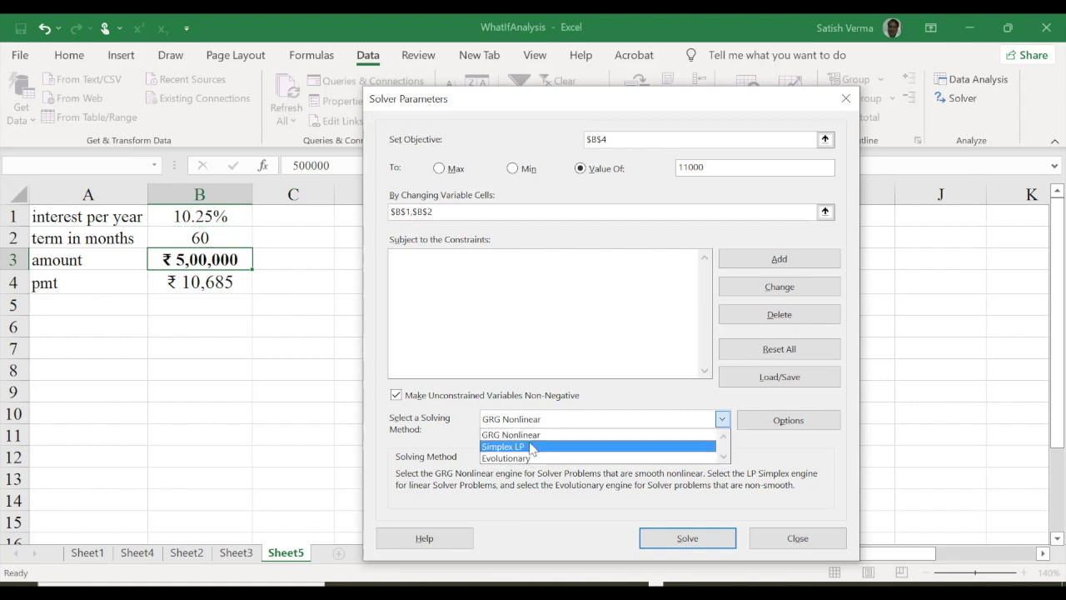
left_click(534, 436)
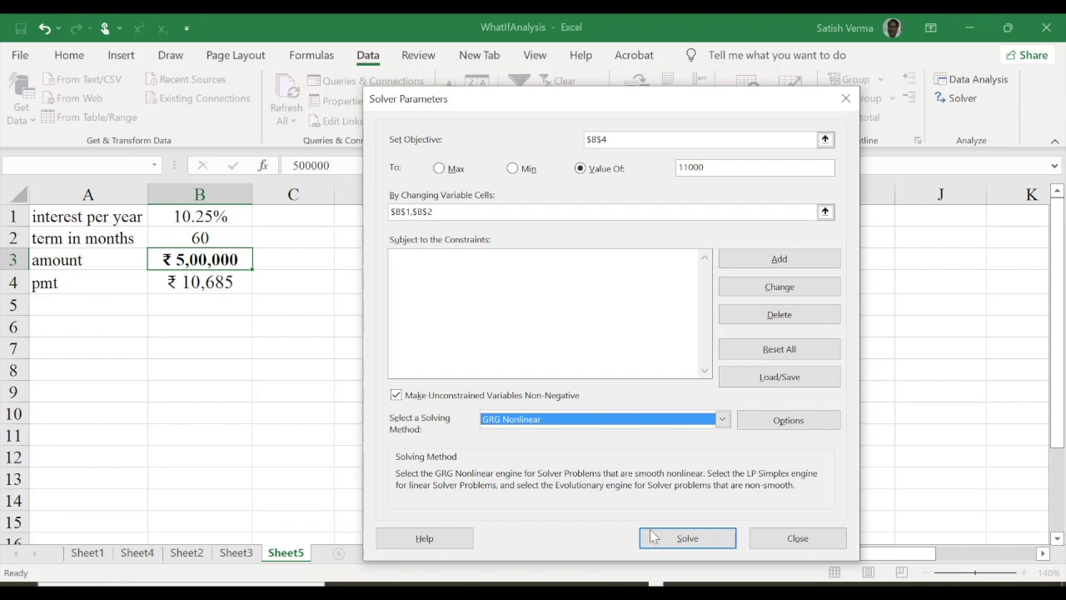
left_click(682, 537)
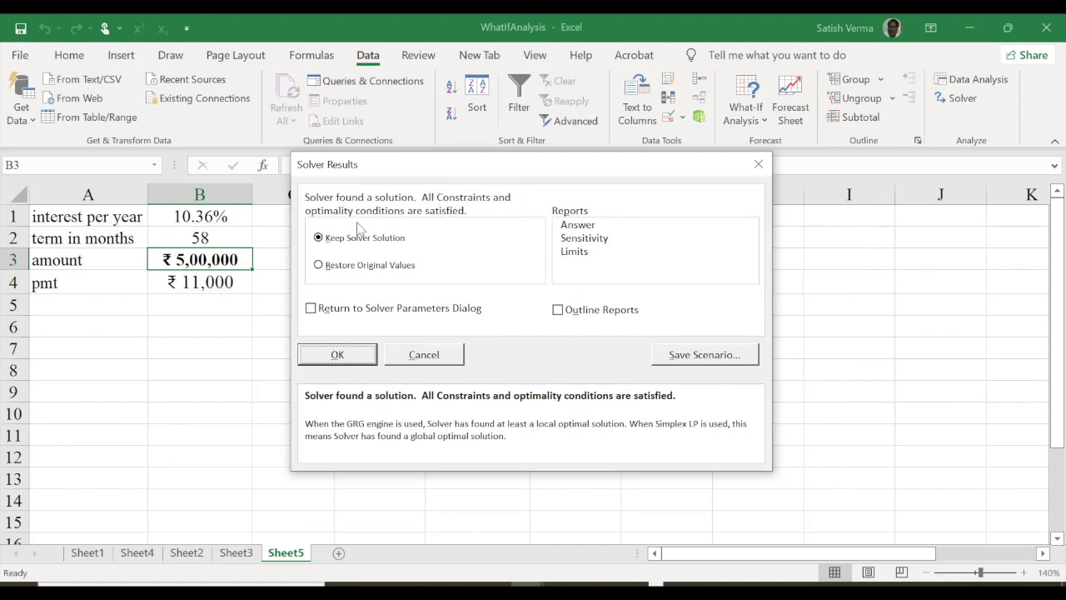
Keep Solver's solution of 10.36% interest, 58-month term and ₹11,000 pmt, then review cells B1–B4
left_click(337, 355)
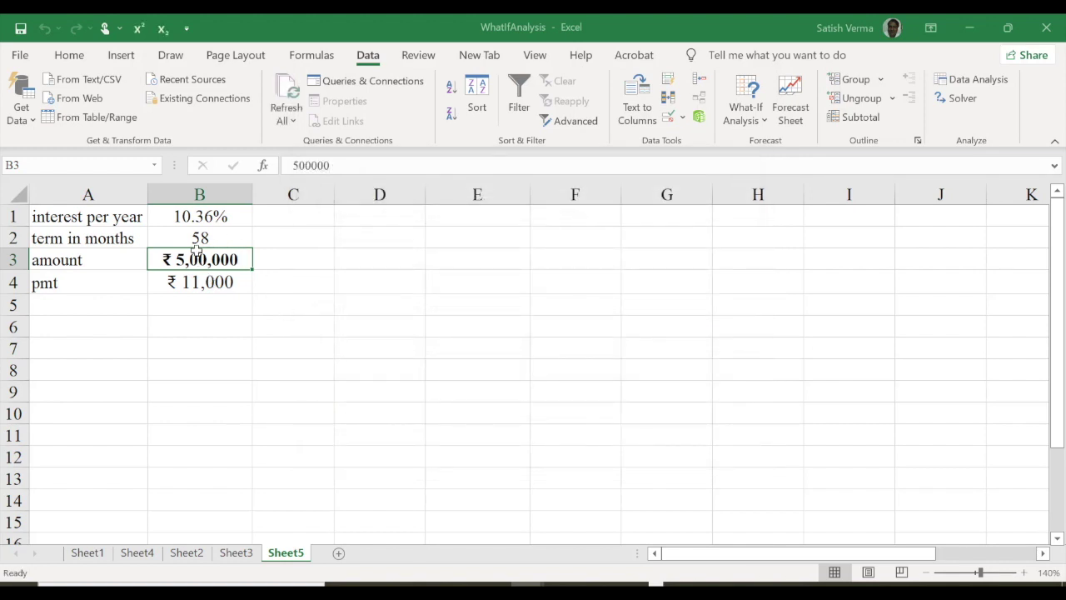
left_click(204, 215)
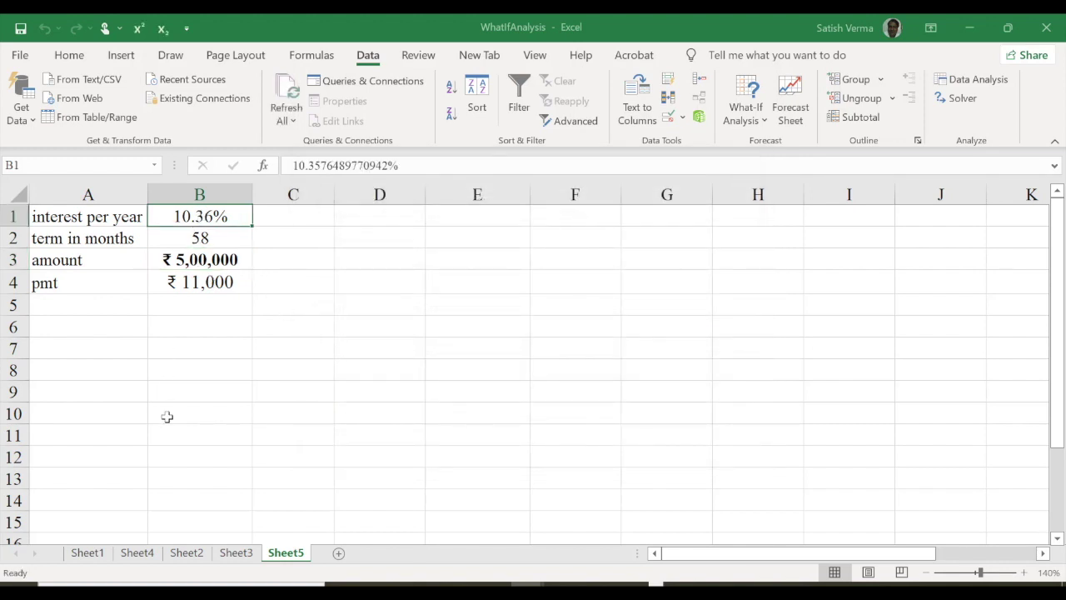
left_click(214, 241)
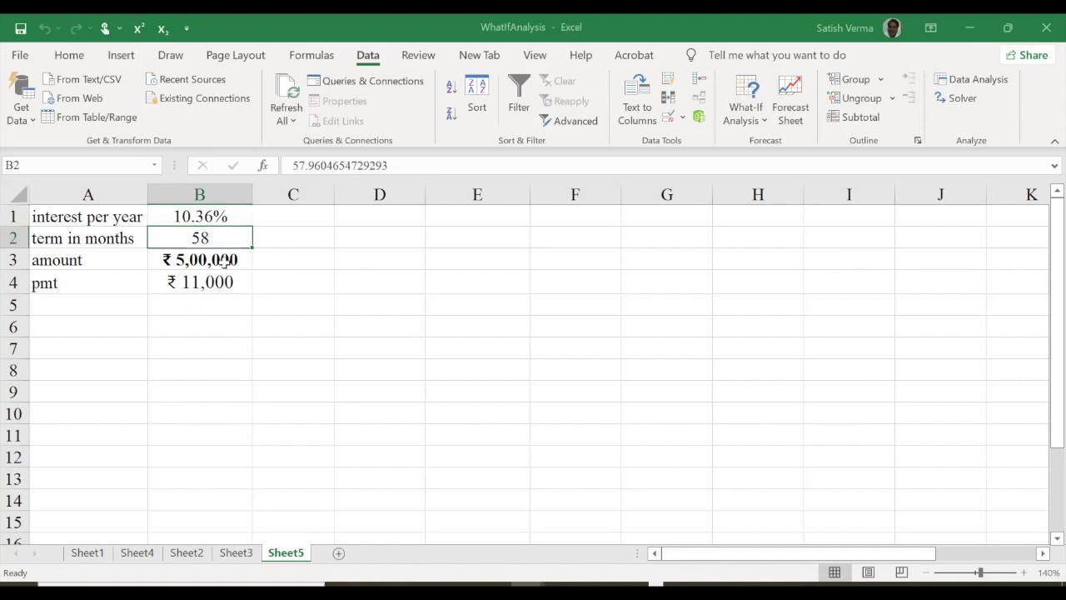
left_click(223, 261)
left_click(213, 284)
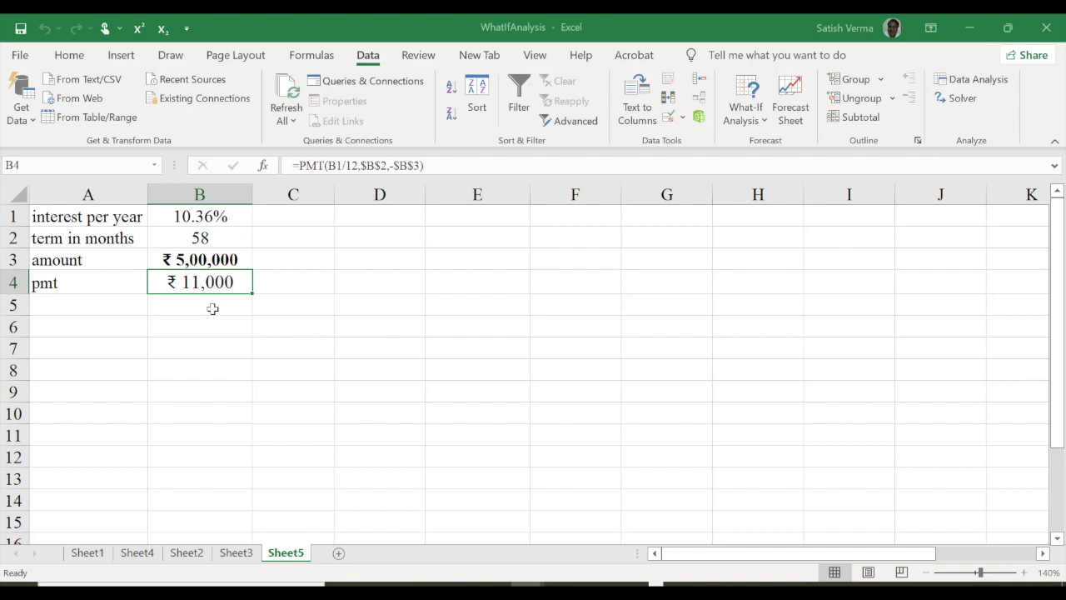
left_click(300, 242)
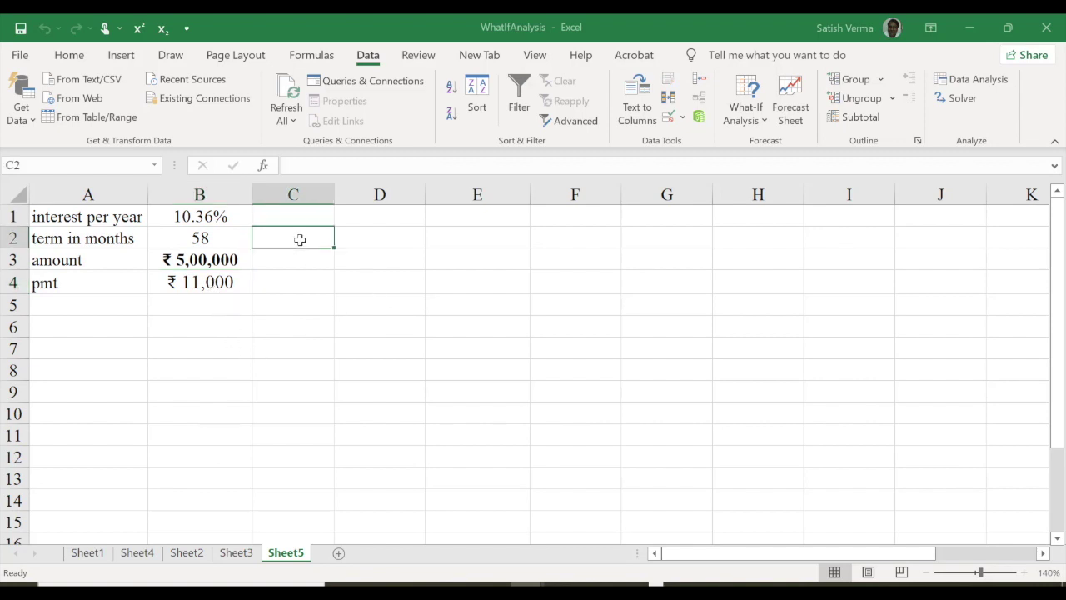
left_click(210, 217)
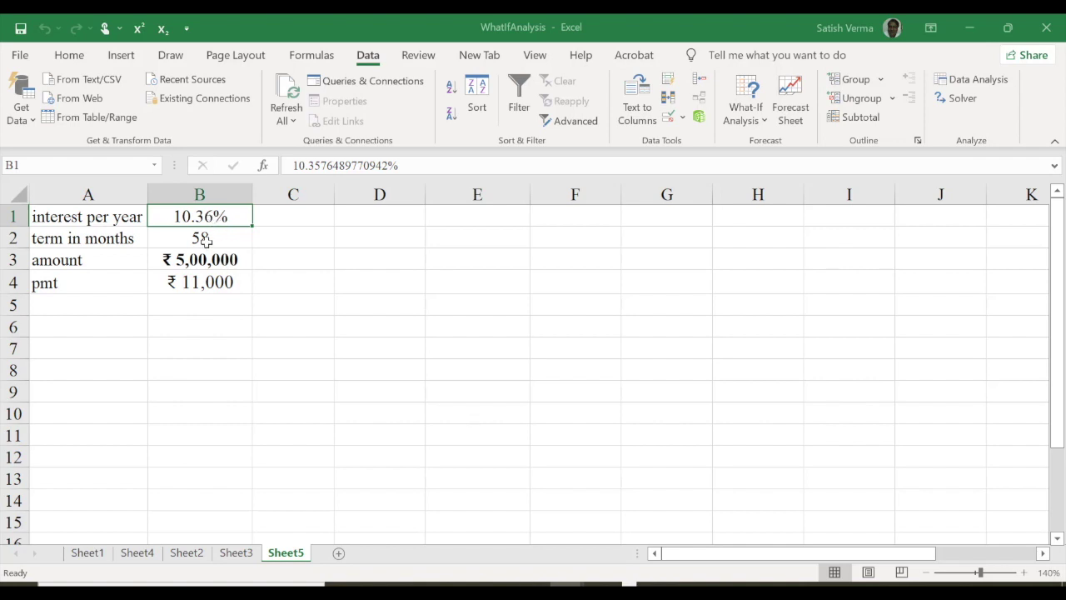
left_click(206, 240)
left_click(216, 217)
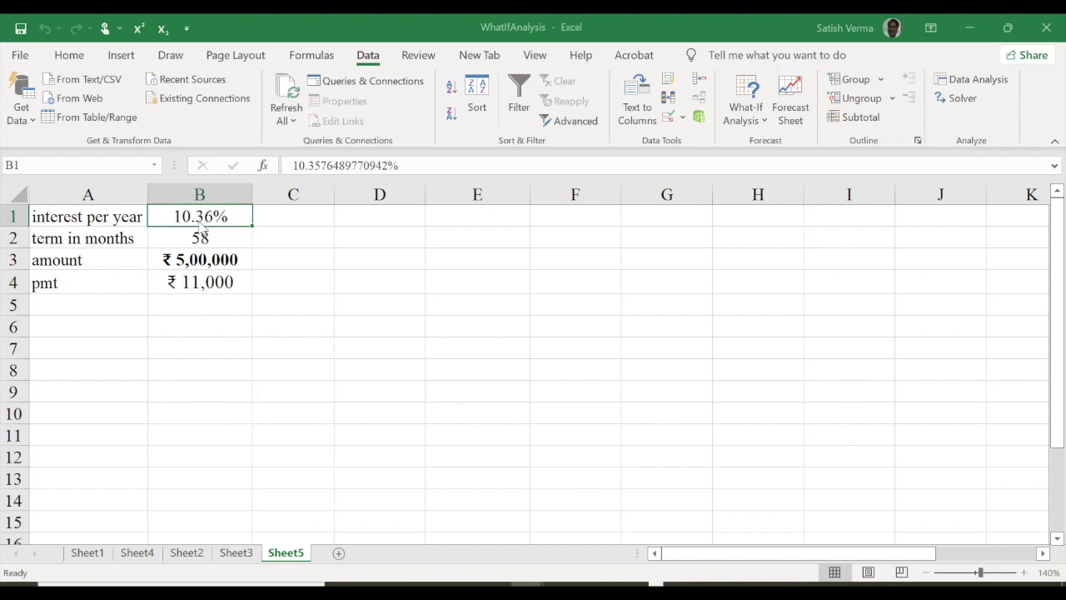
Reset the interest rate in B1 to 10.25 and the term in B2 to 60
type("10.25")
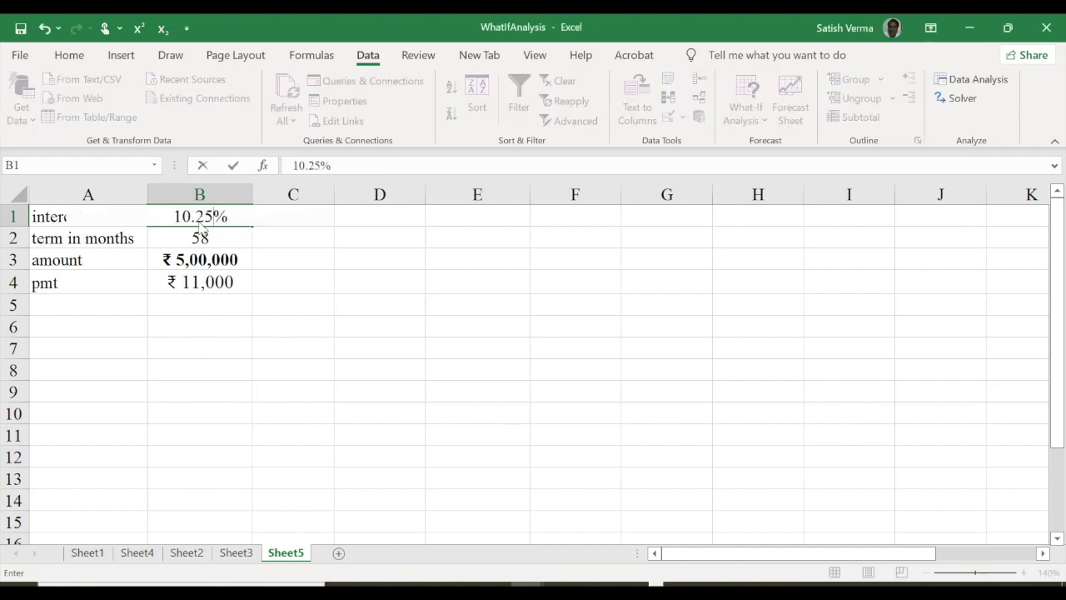
key("Return")
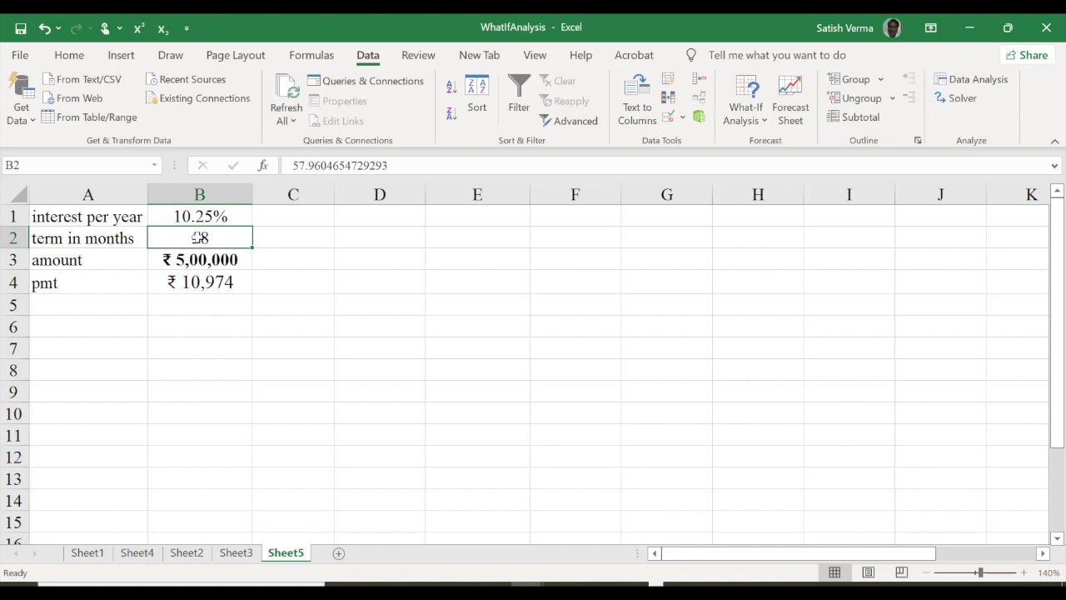
double_click(200, 237)
type("60")
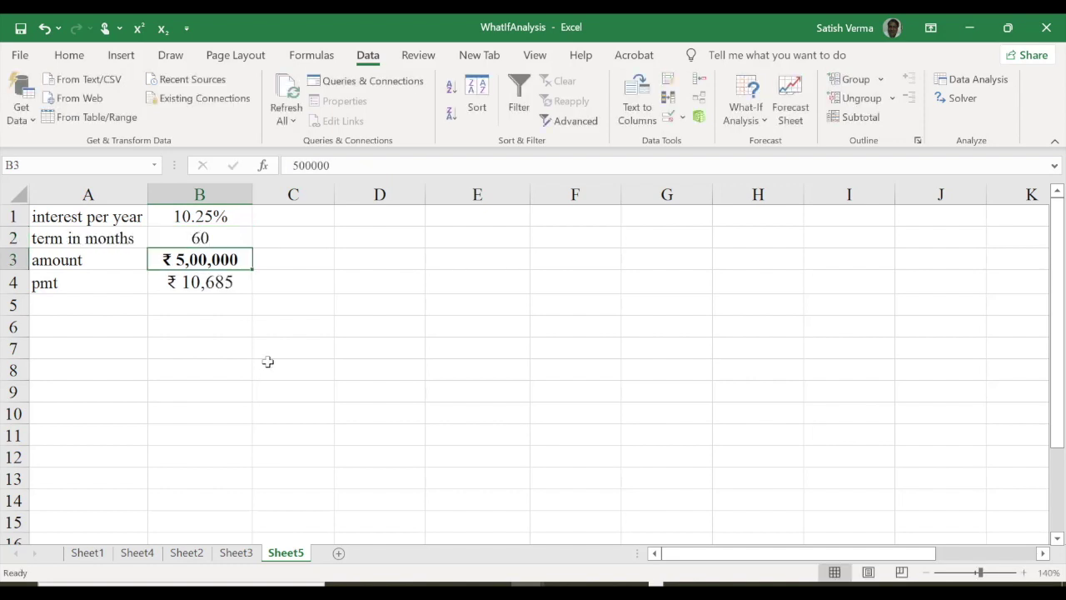
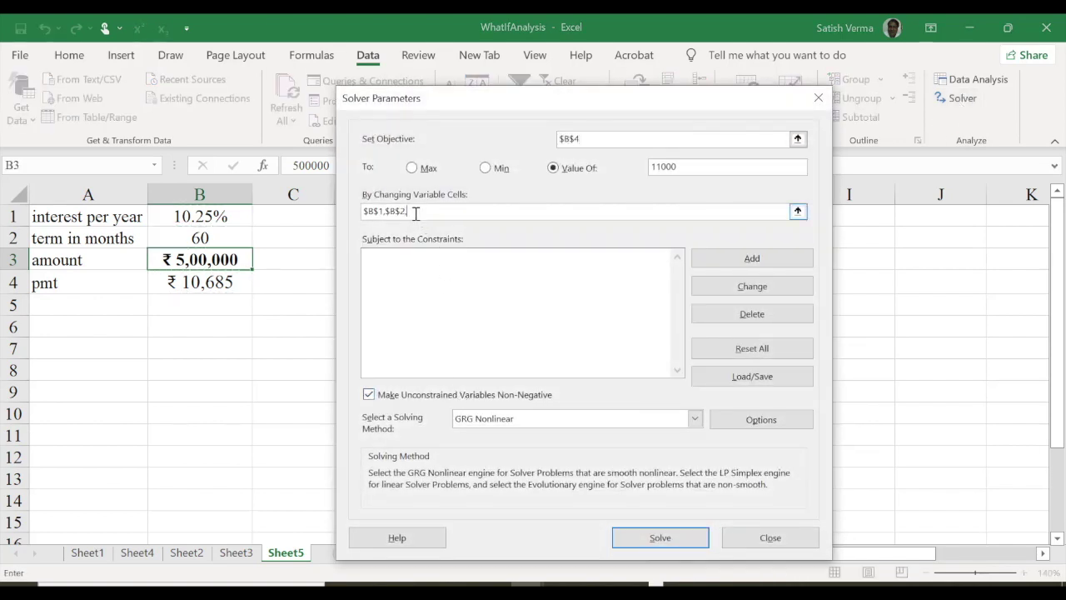
Add B3 to Solver's changing cells and keep the ₹11,000-payment solution (10.29%, 59 months, ₹5,08,858)
left_click(217, 260)
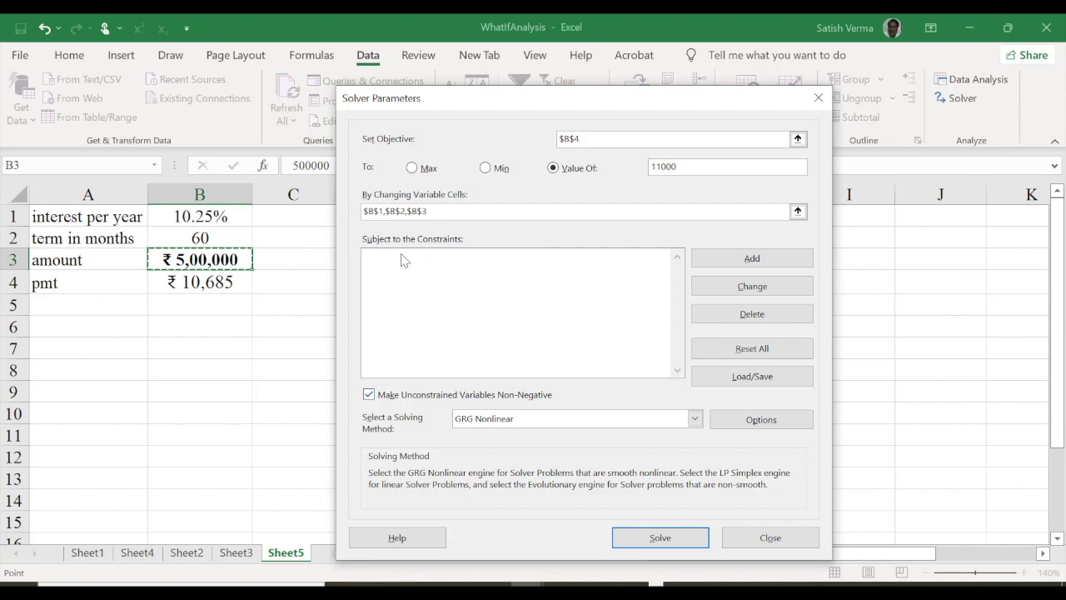
left_click(673, 538)
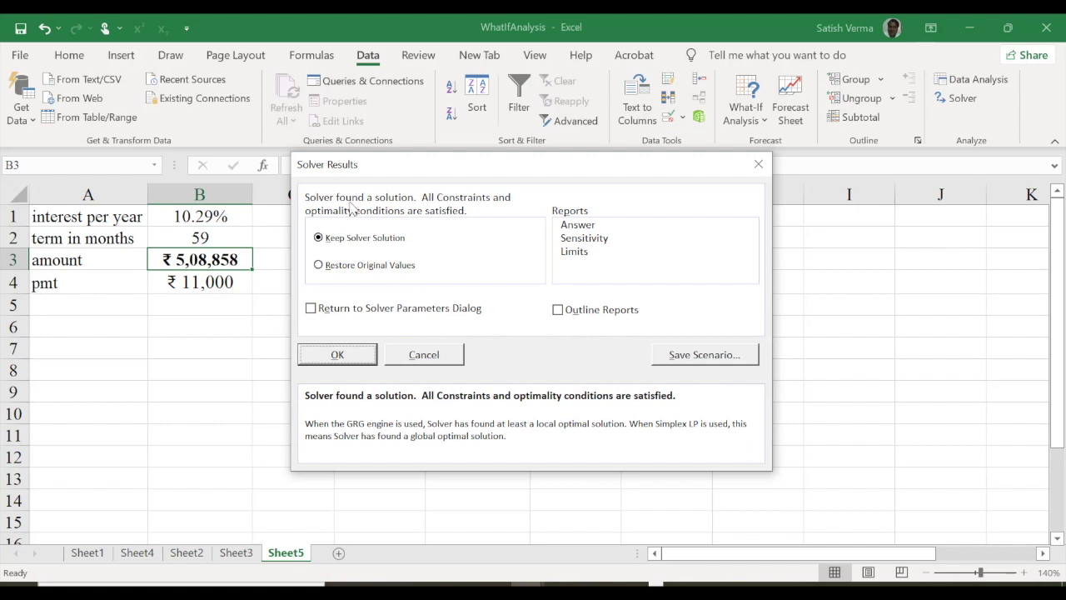
left_click(338, 355)
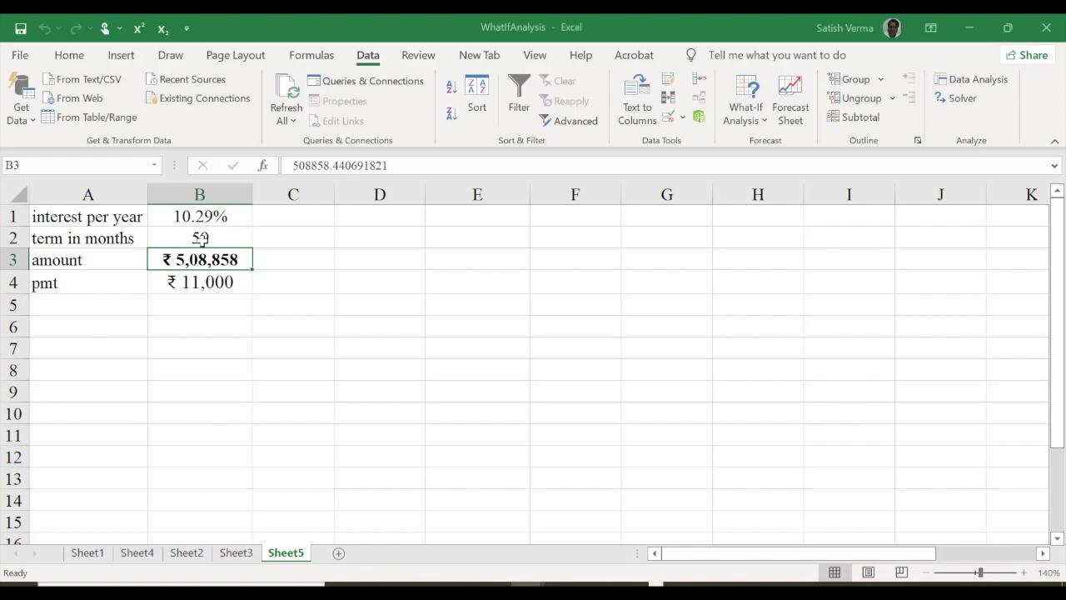
left_click(202, 239)
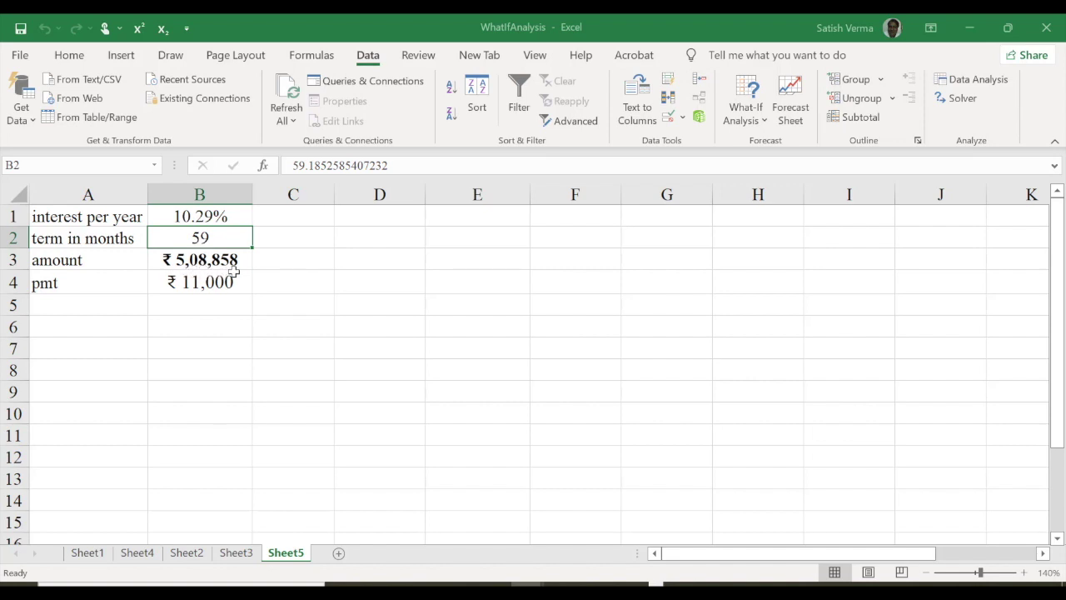
left_click(220, 283)
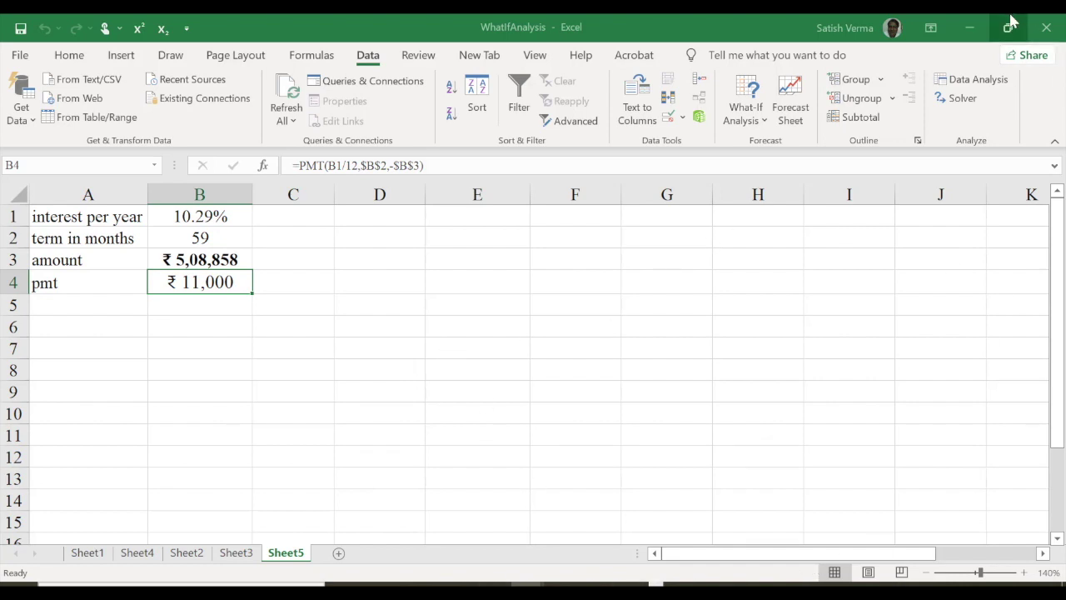
In Data_Table_PMT, copy the PMT_Table sheet and clear the data table in F3:T16
left_click(970, 27)
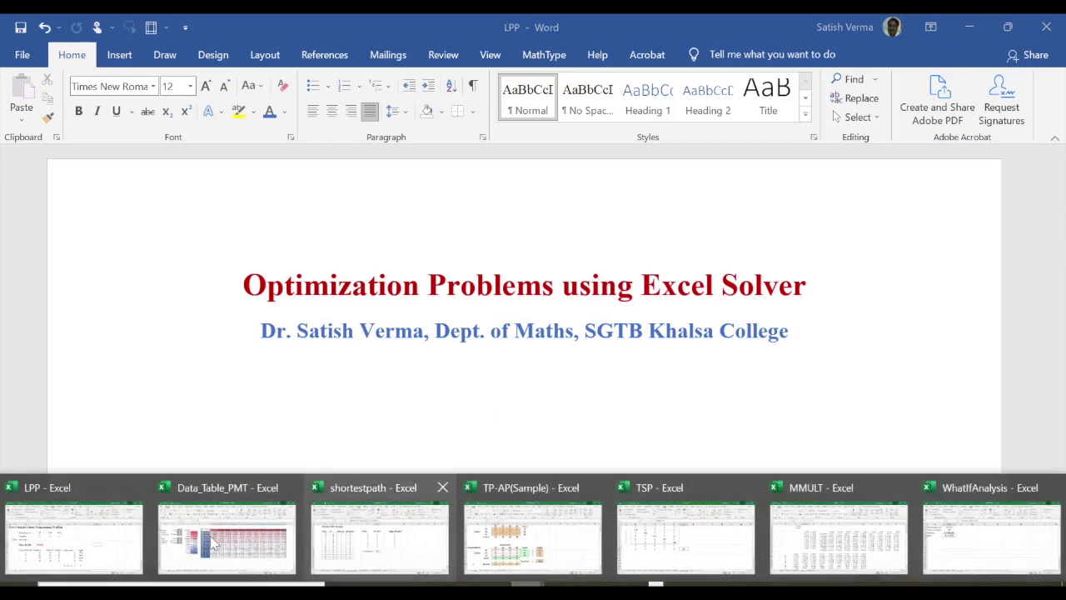
left_click(222, 530)
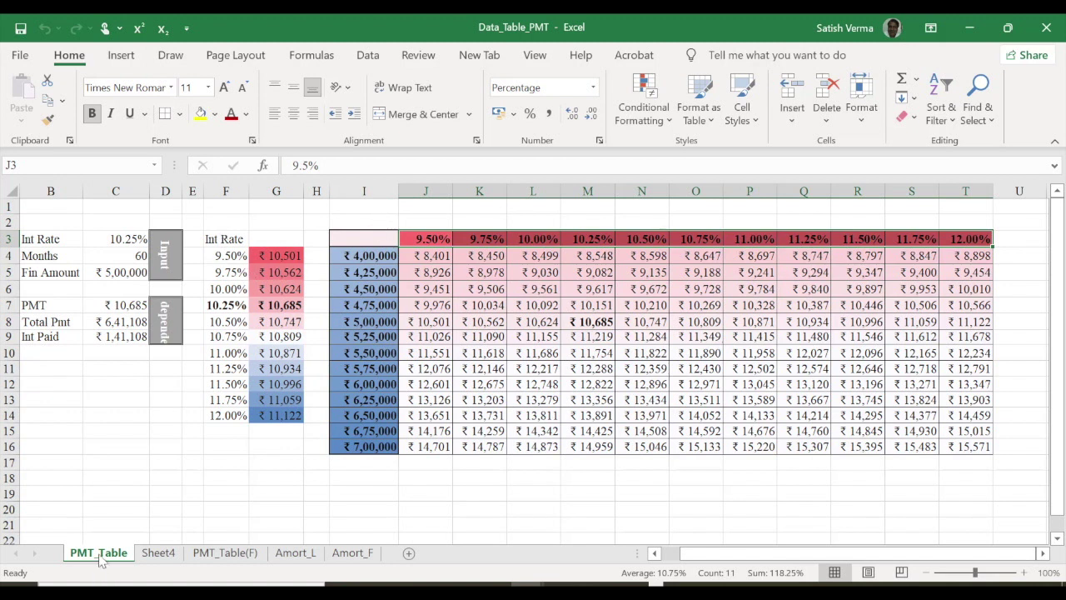
left_click_drag(98, 560, 151, 556)
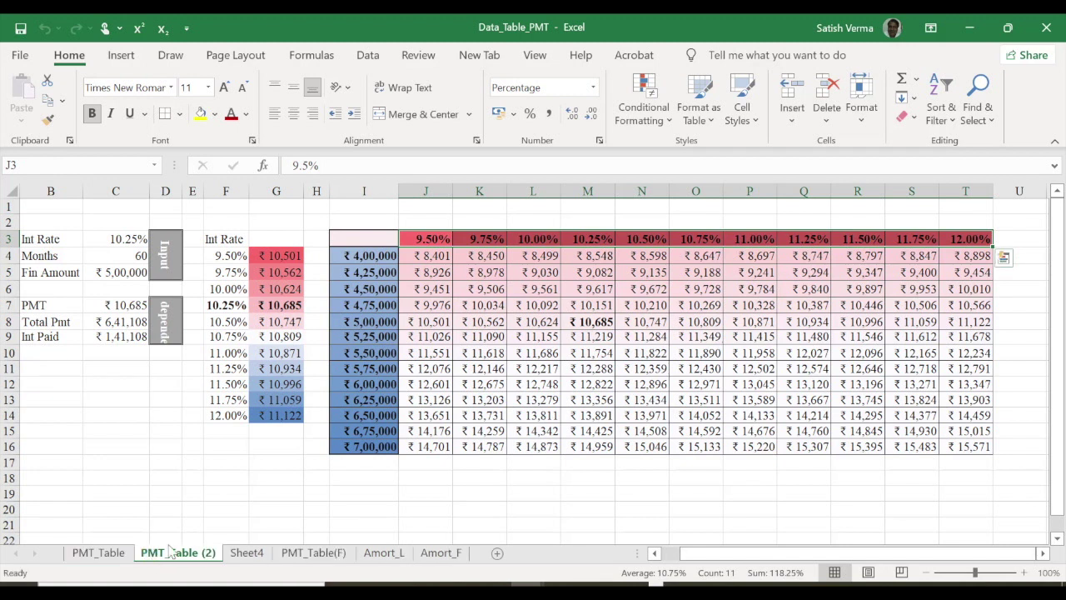
left_click_drag(223, 239, 949, 450)
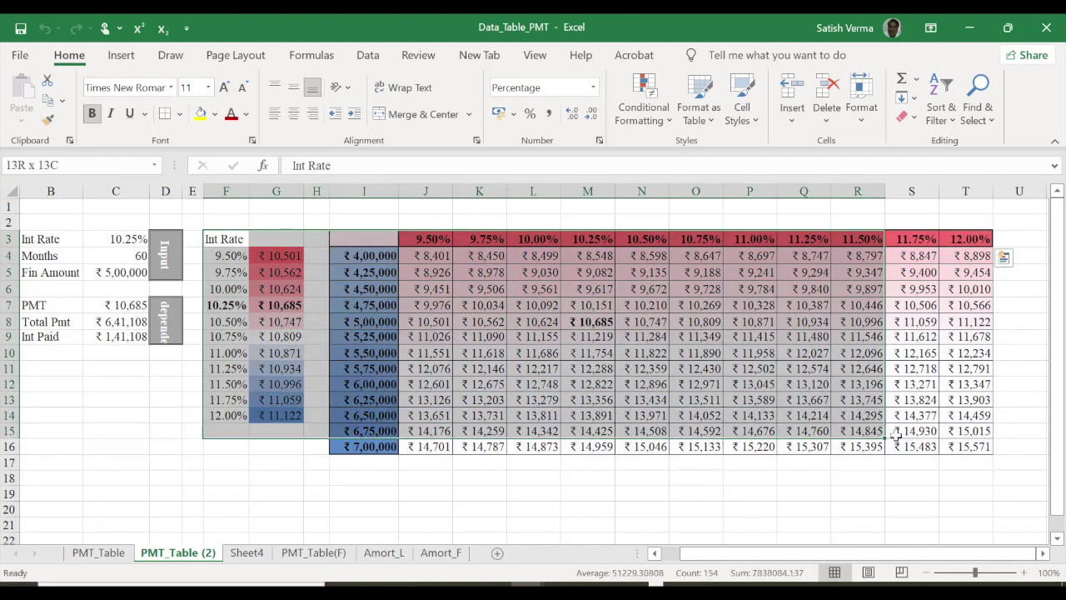
key("Delete")
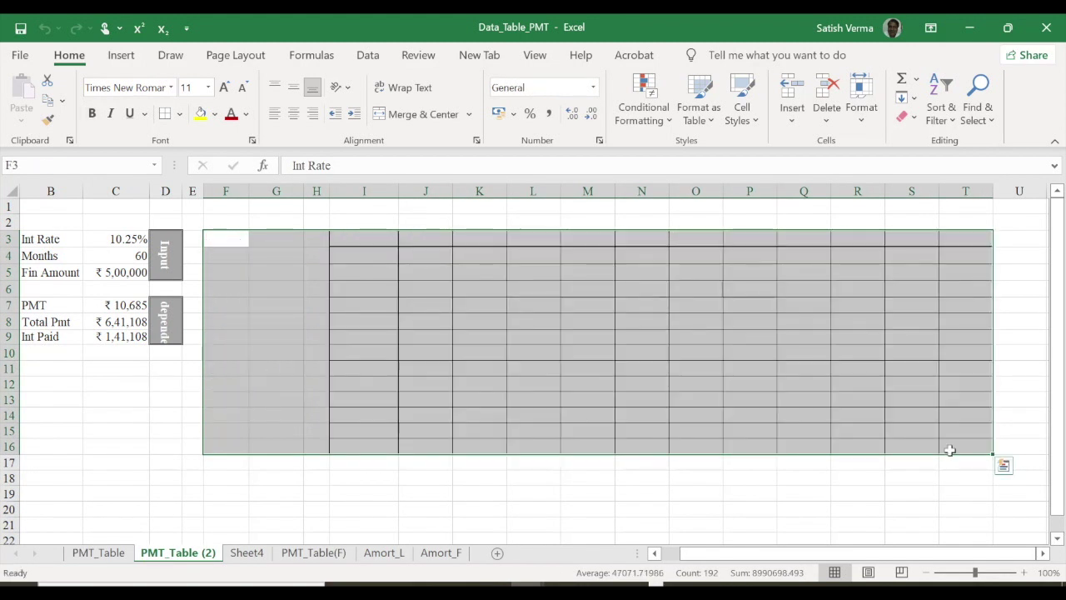
left_click(127, 417)
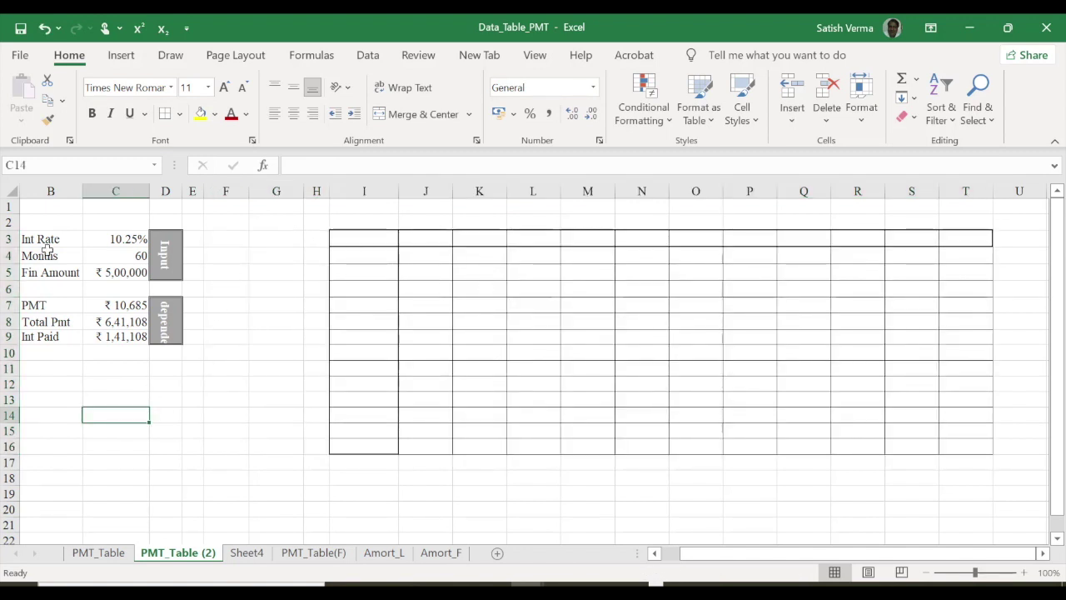
Zoom to 120% and review the loan inputs and the PMT, Total Pmt and Int Paid formulas
left_click(1025, 573)
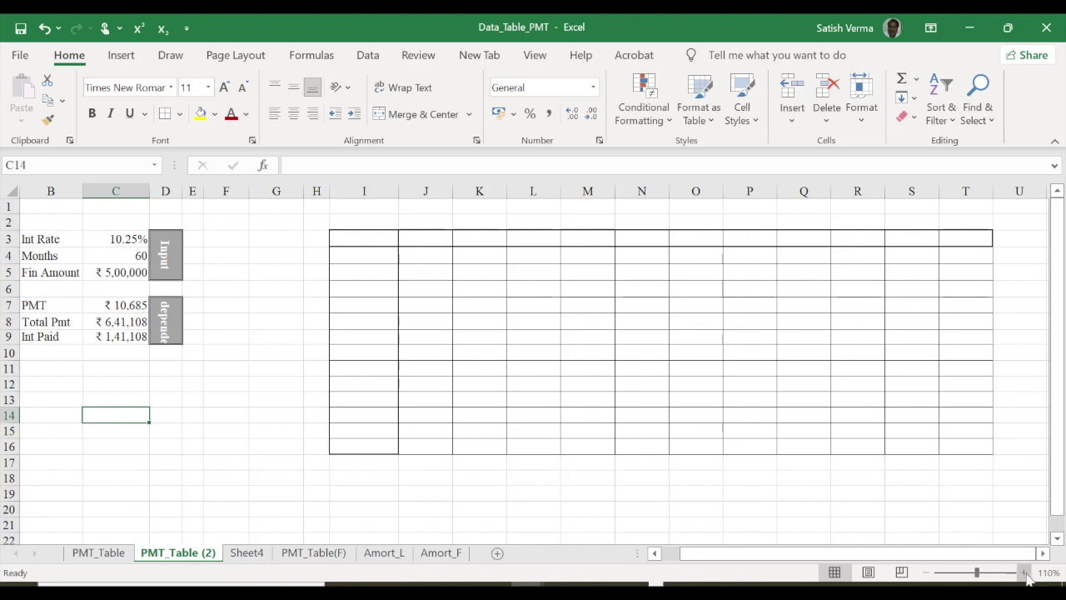
left_click(1026, 573)
left_click_drag(833, 553, 758, 553)
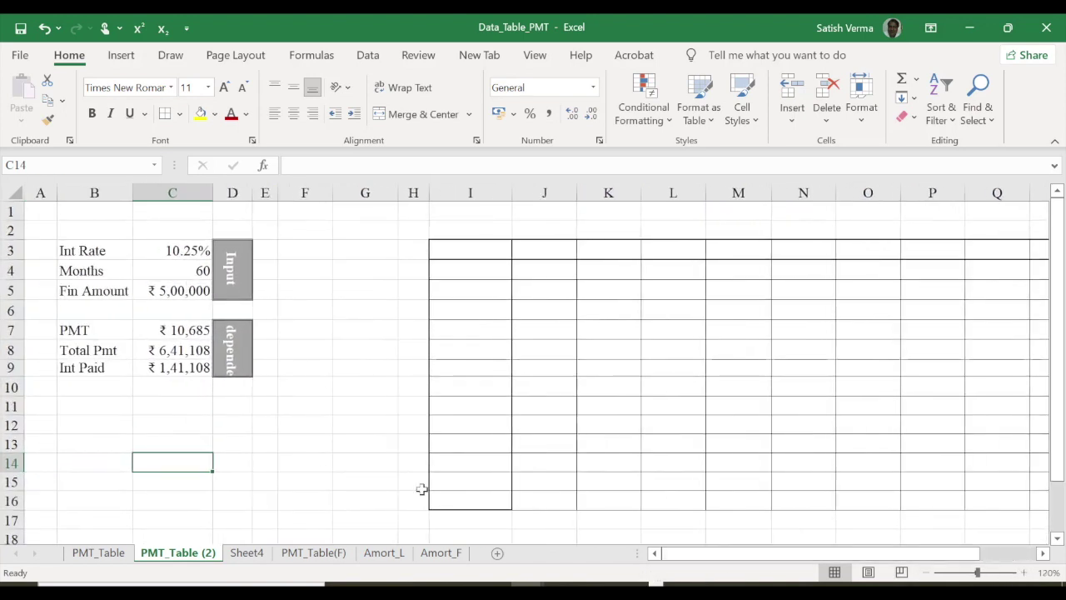
left_click(177, 250)
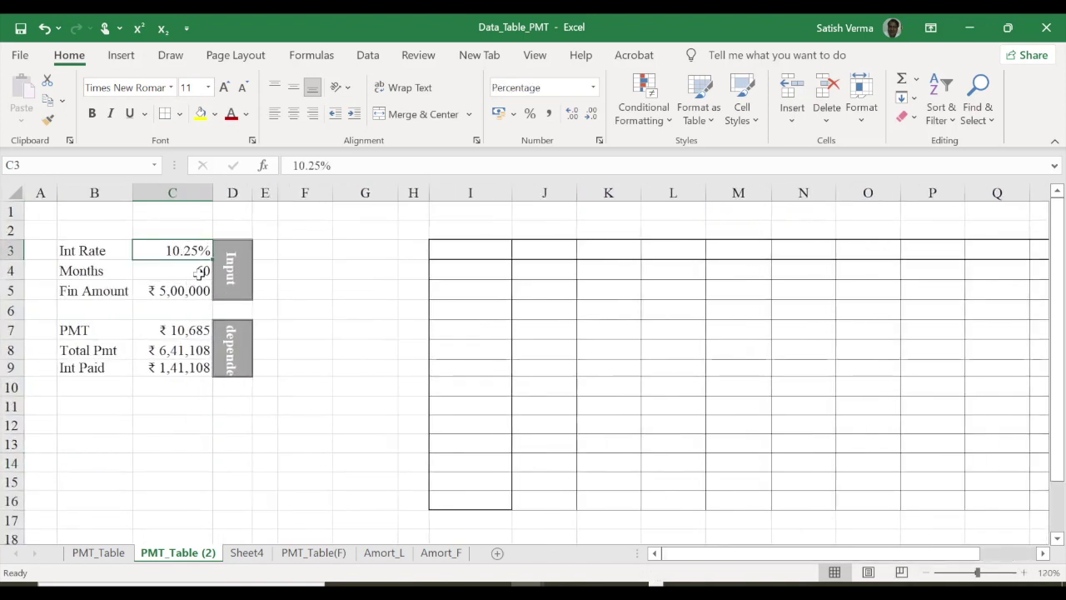
left_click(200, 272)
left_click(193, 292)
left_click(194, 331)
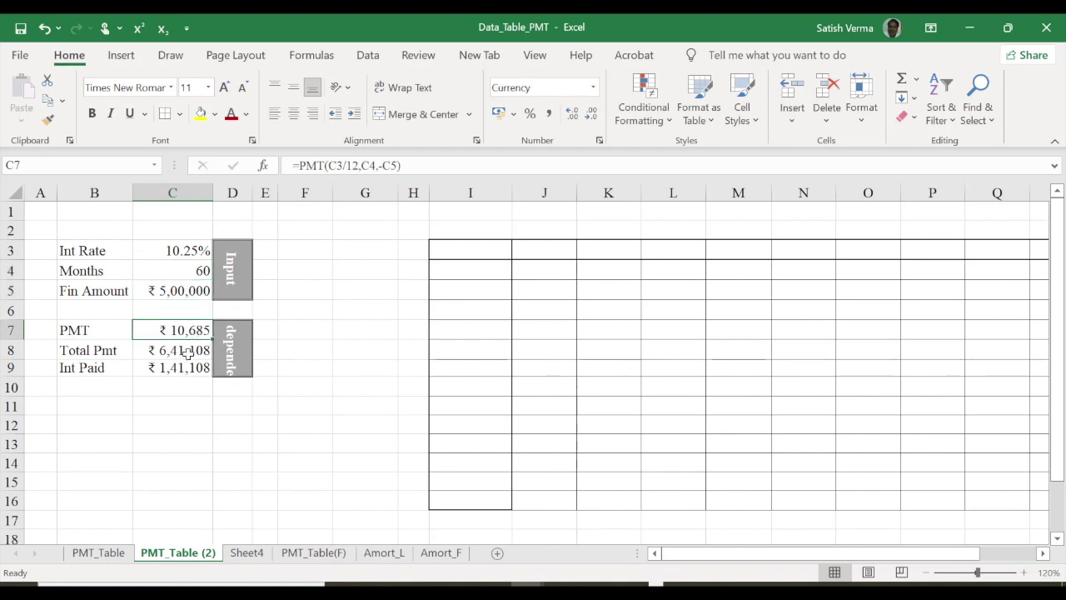
left_click(187, 352)
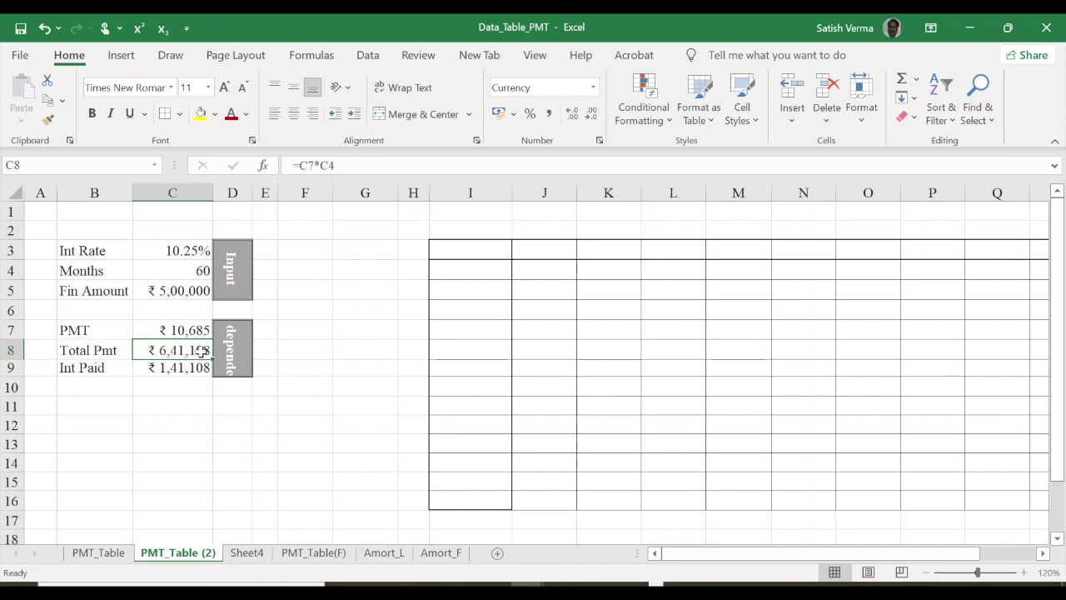
left_click(179, 370)
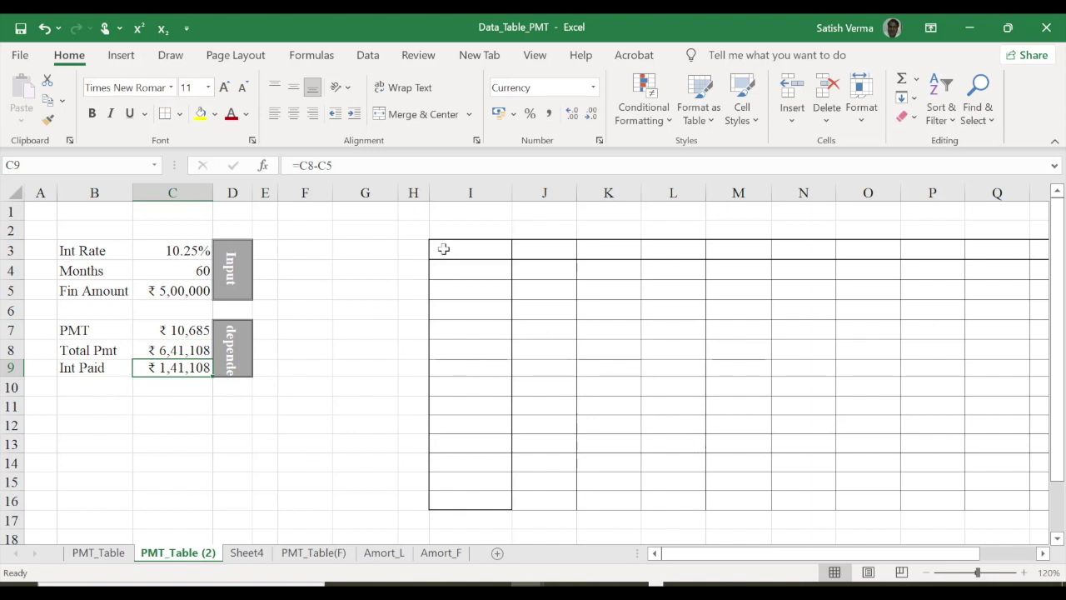
Remove all borders from the empty range I3:T17
left_click_drag(444, 249, 972, 506)
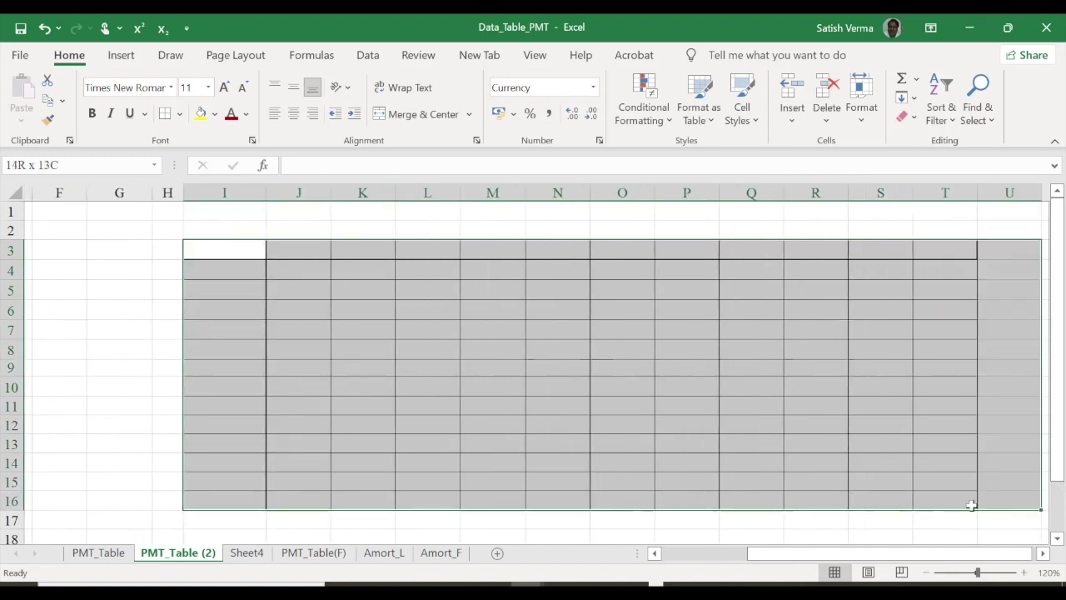
left_click_drag(972, 506, 933, 523)
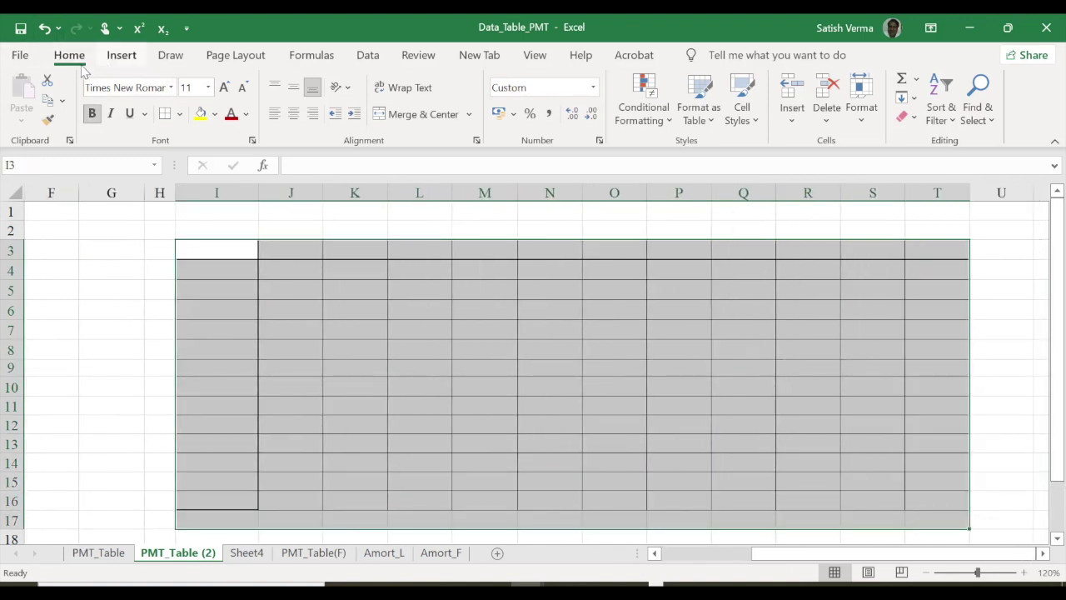
left_click(179, 115)
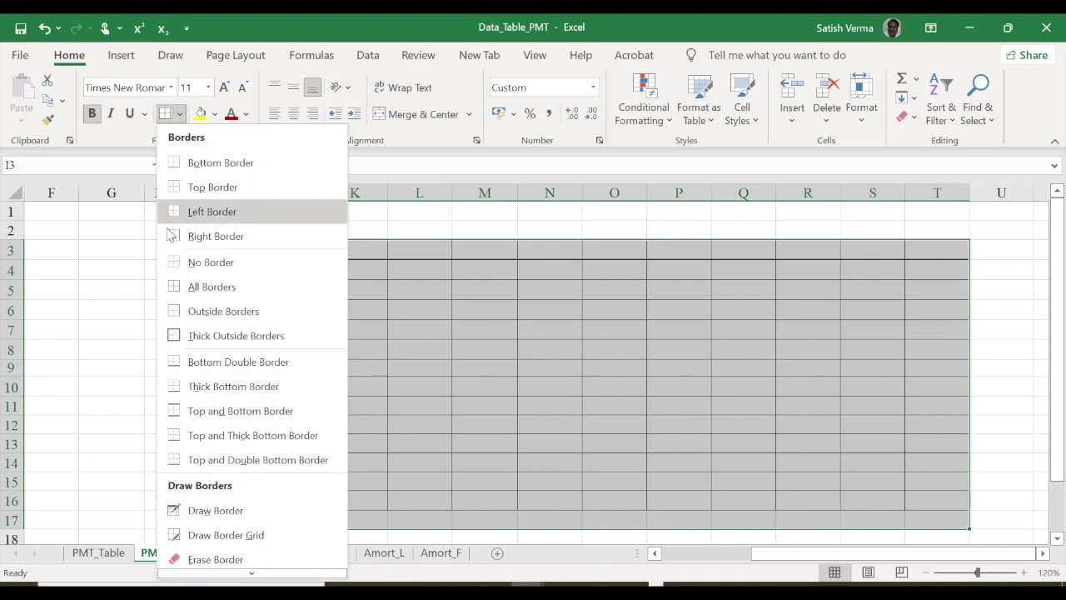
left_click(171, 262)
left_click(476, 334)
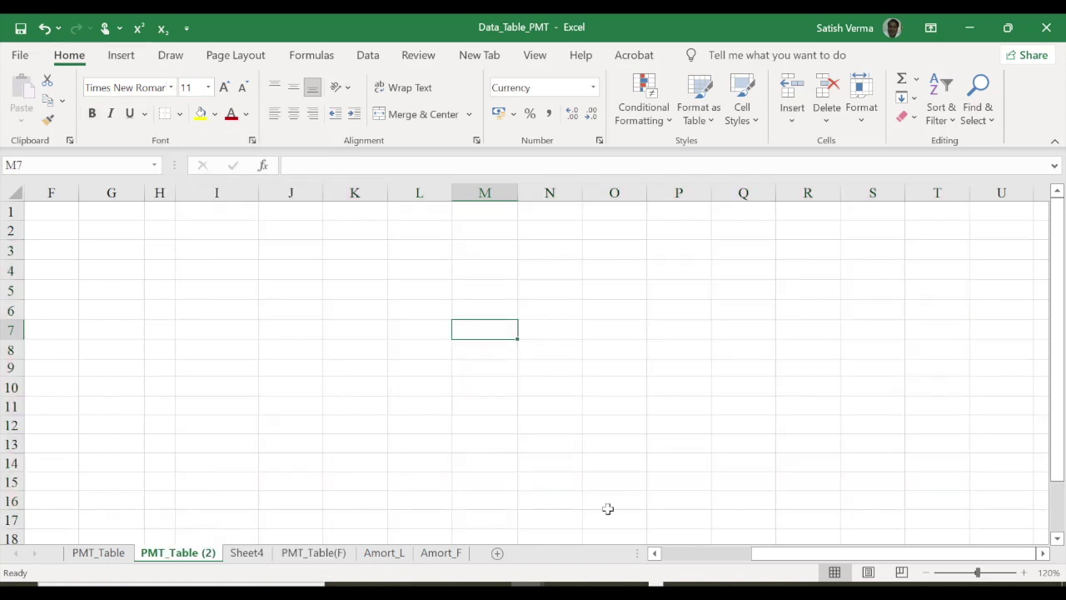
left_click_drag(754, 553, 662, 553)
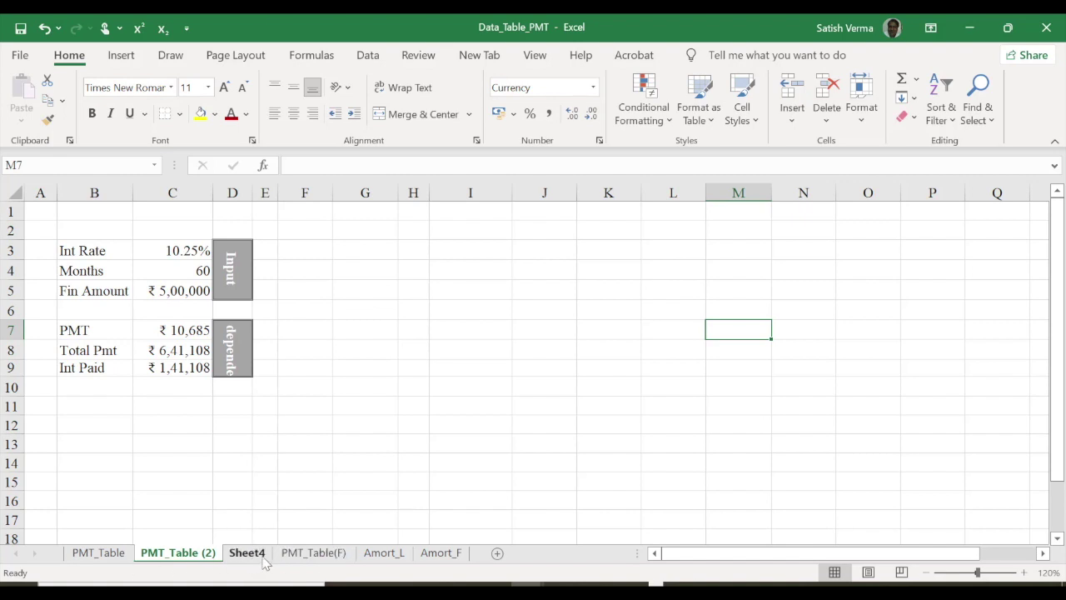
Copy the header row from the Amort_L sheet and paste it into F3 of PMT_Table (2)
left_click(380, 554)
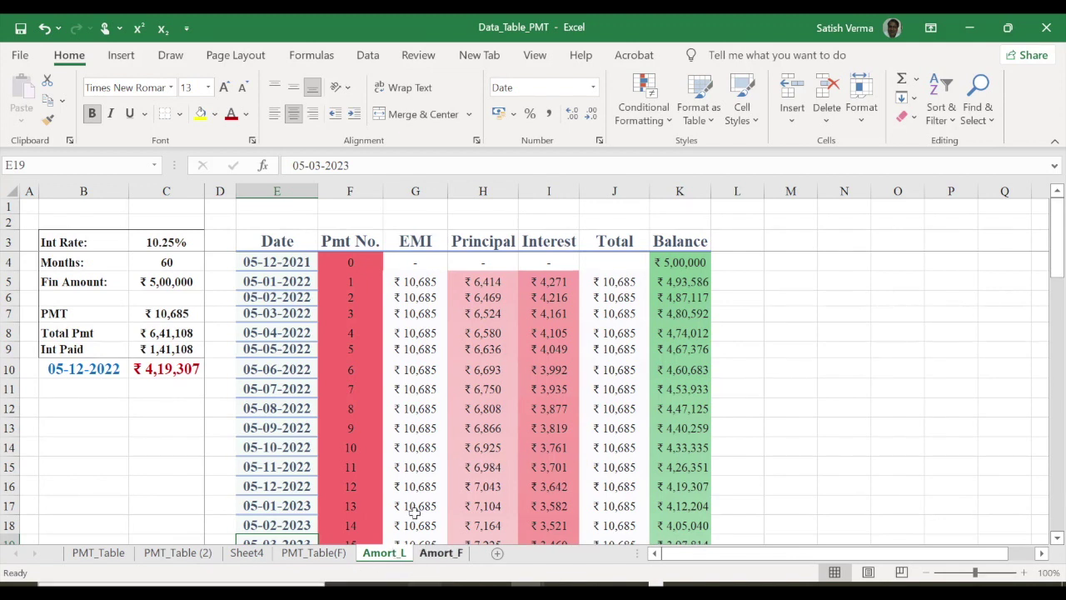
left_click(265, 239)
left_click_drag(340, 234, 655, 247)
right_click(655, 247)
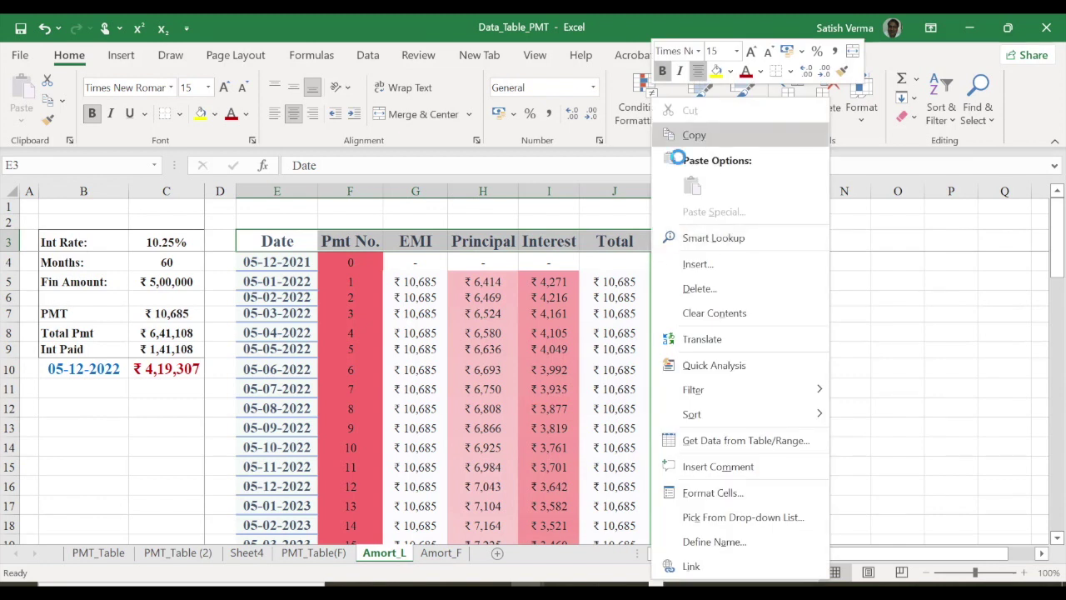
left_click(694, 135)
left_click(166, 554)
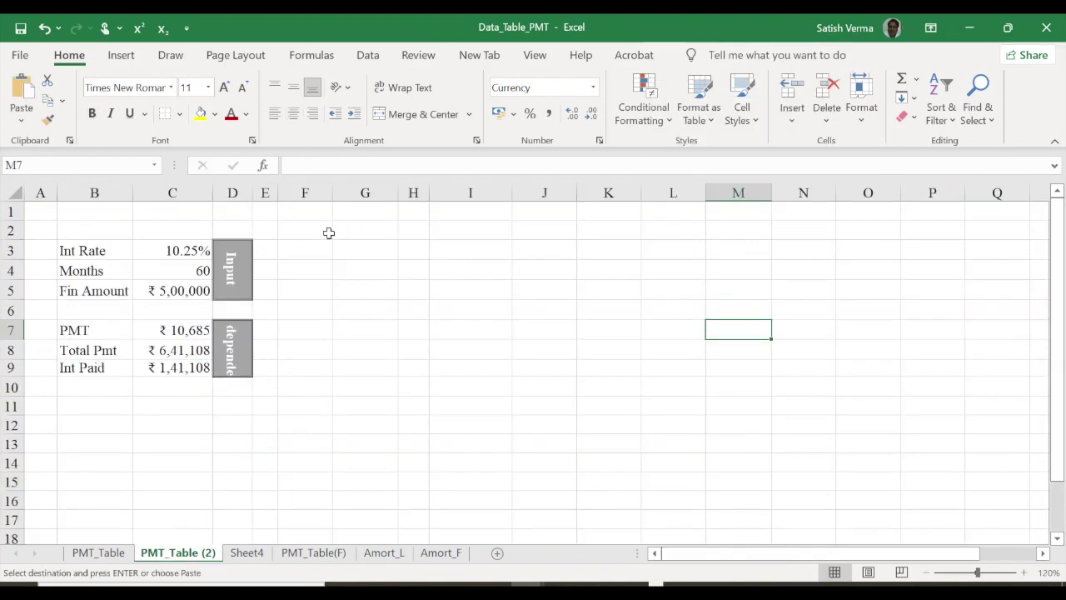
left_click(305, 250)
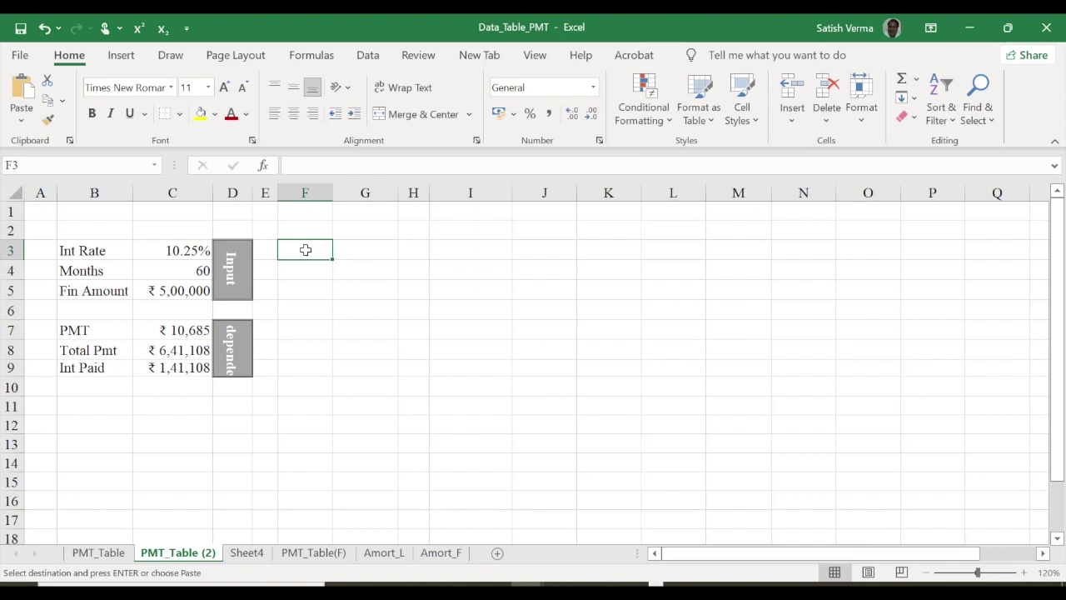
key("ctrl+v")
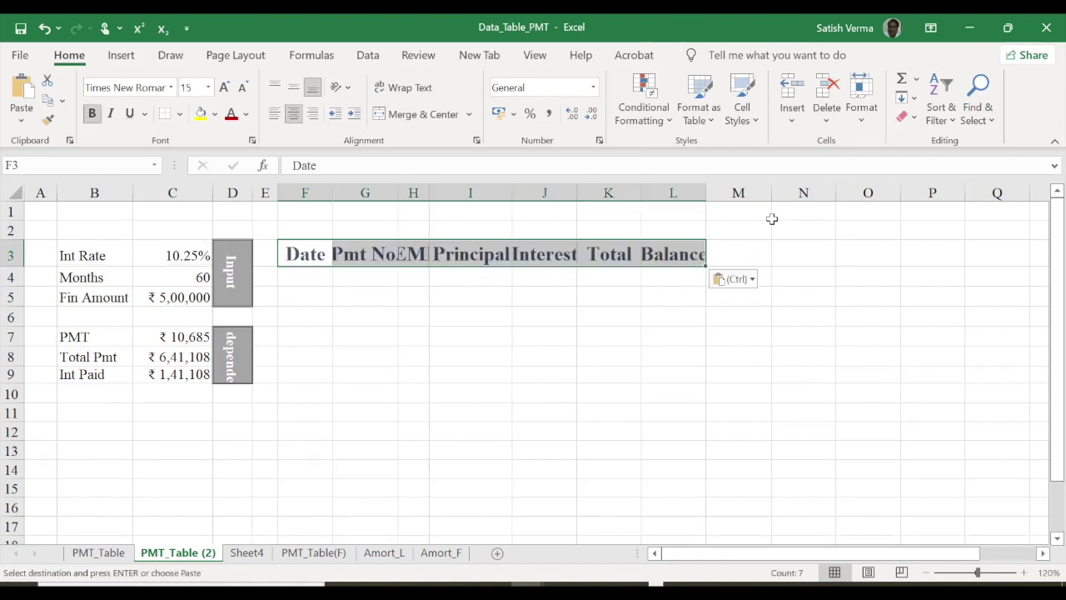
Set the headers in F3:L3 to font size 12 and fit column L to Balance
left_click_drag(302, 192, 673, 193)
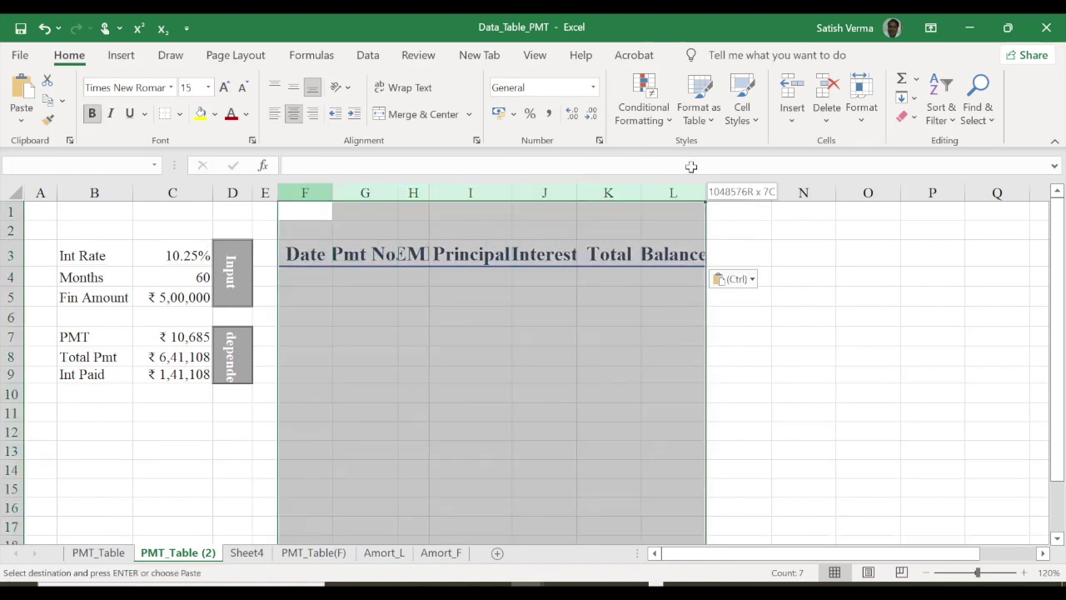
left_click(609, 336)
left_click_drag(292, 258, 696, 249)
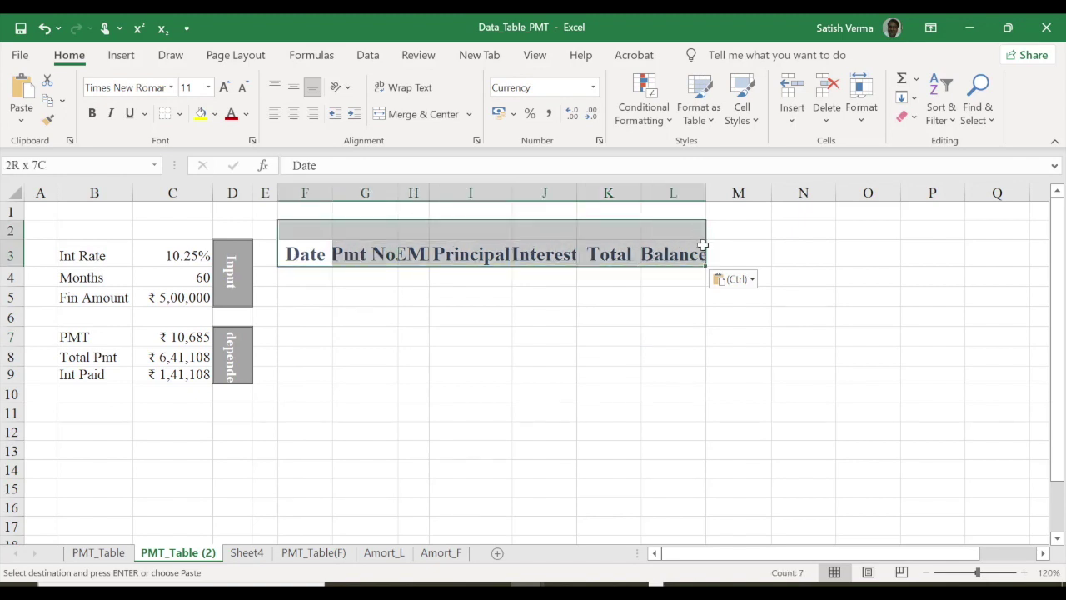
left_click(208, 87)
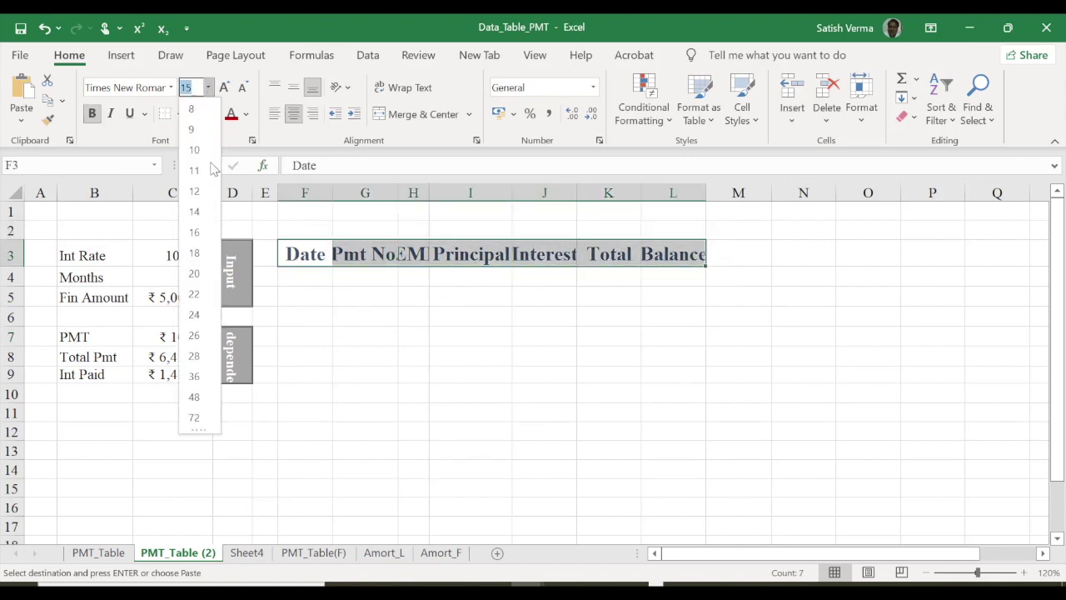
left_click(193, 194)
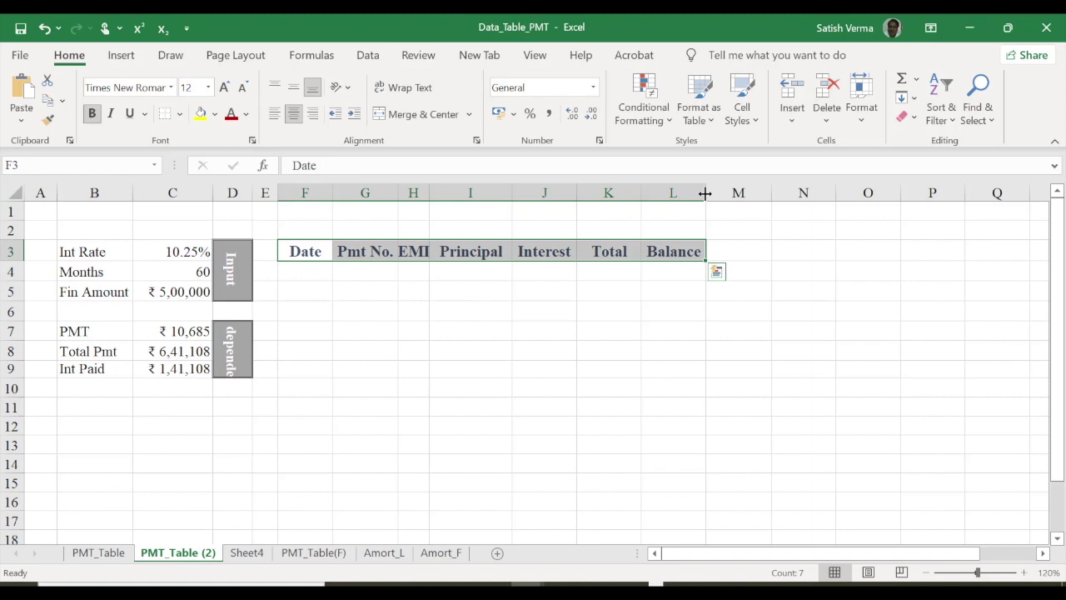
double_click(706, 193)
left_click(739, 343)
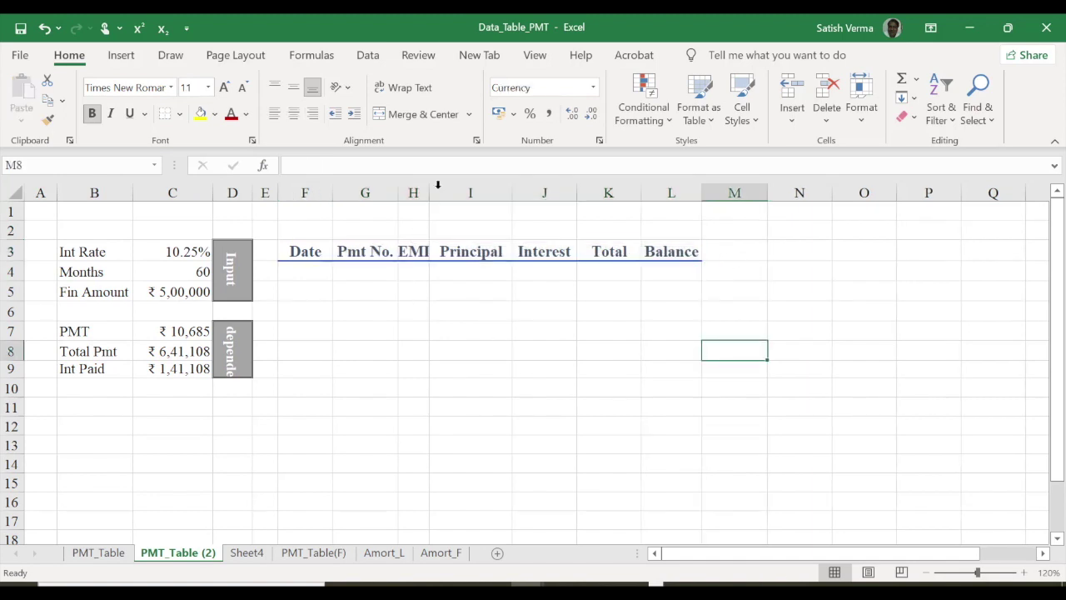
Widen columns H, L and F, then clear a stray 22 entered in F4
left_click_drag(429, 183, 505, 188)
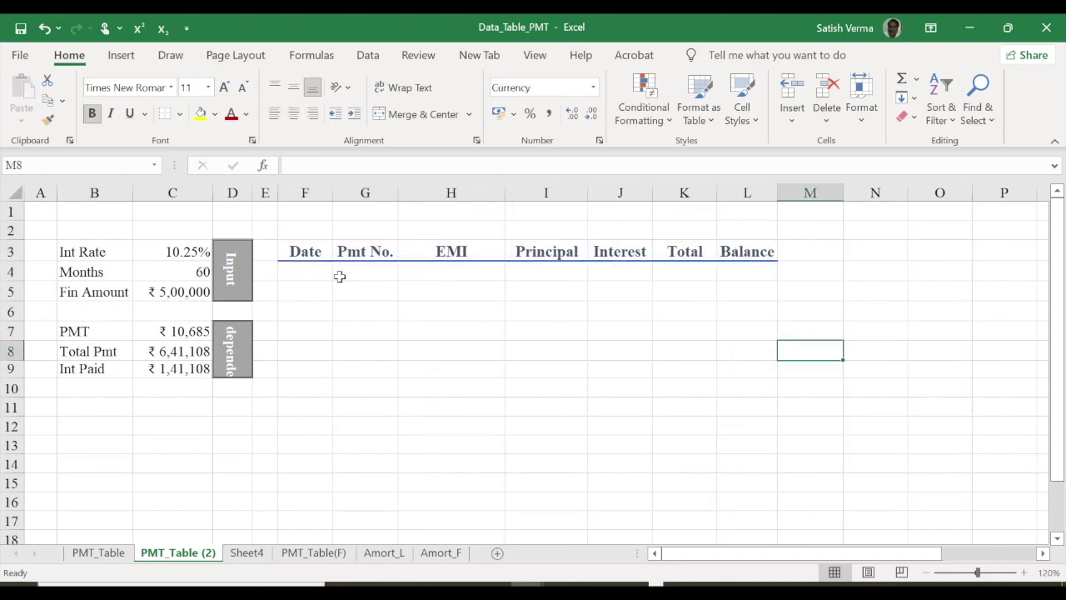
left_click(296, 260)
left_click(352, 248)
left_click(465, 247)
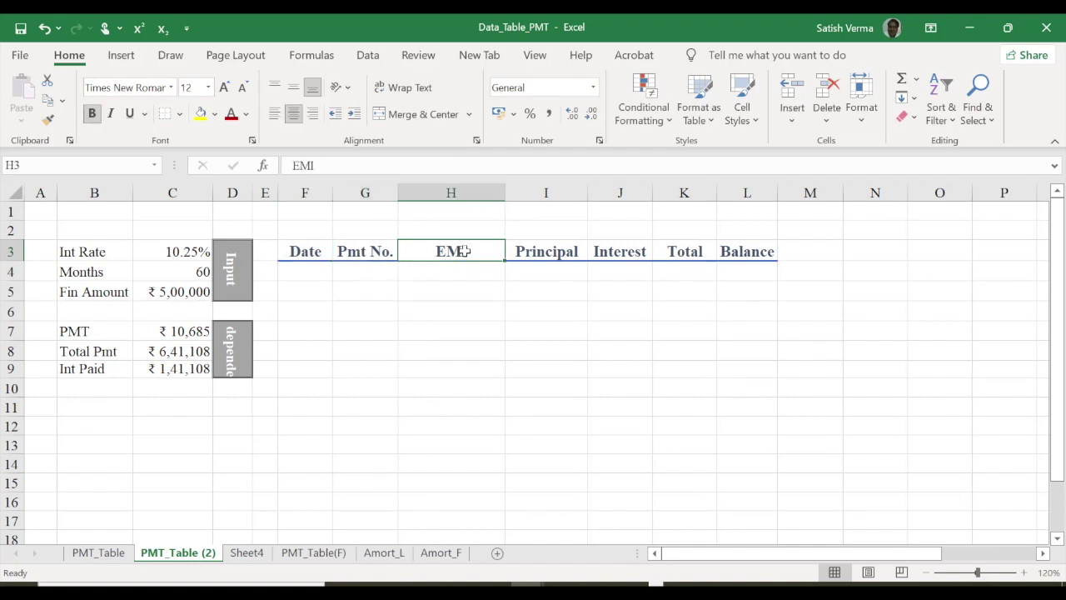
left_click(557, 255)
left_click(631, 258)
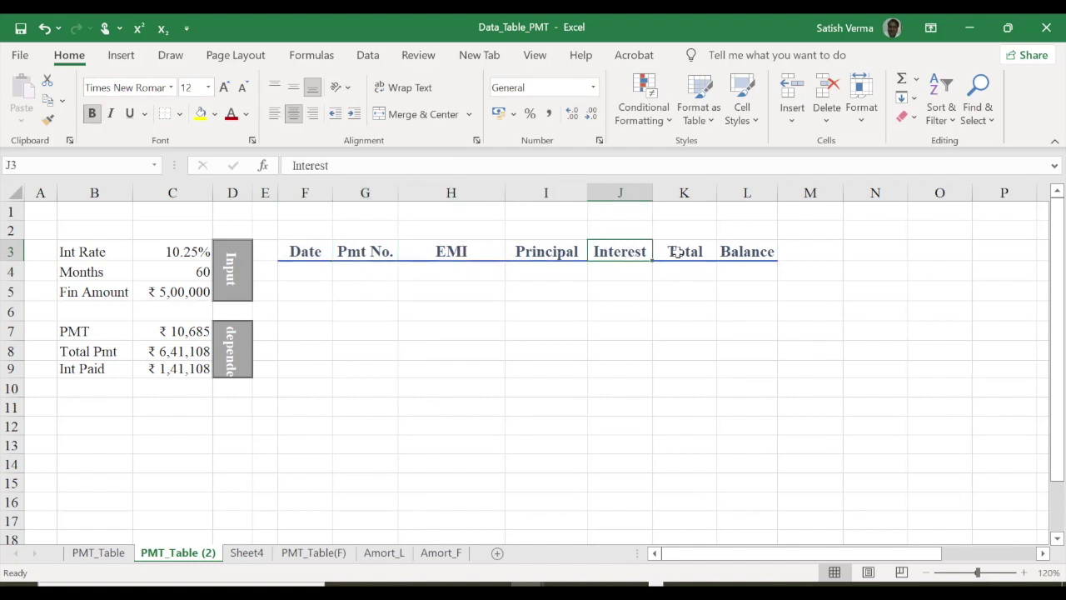
left_click(678, 253)
left_click(749, 253)
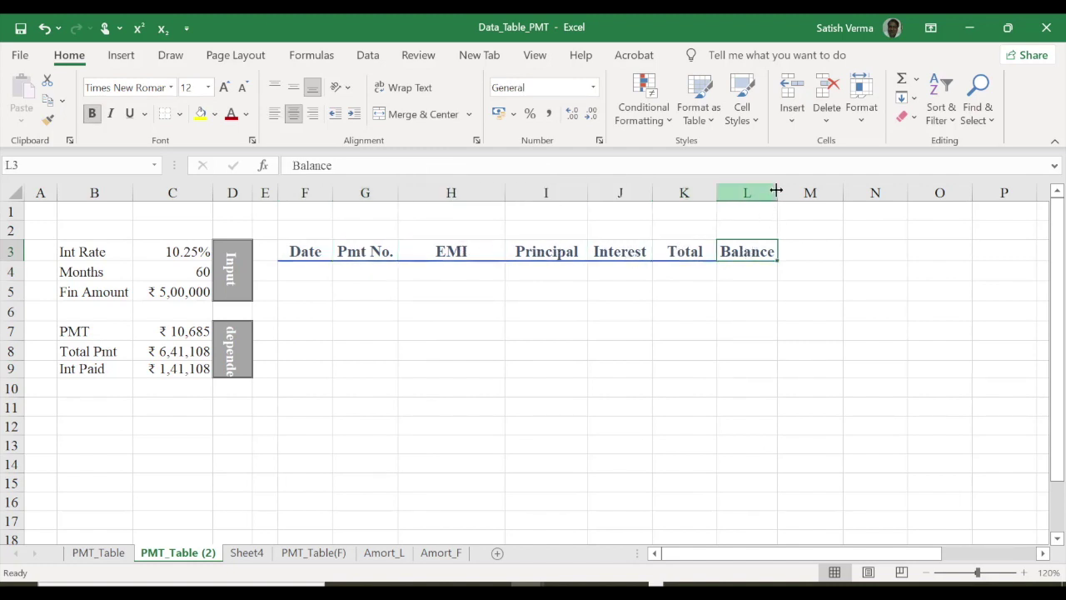
left_click_drag(777, 192, 787, 192)
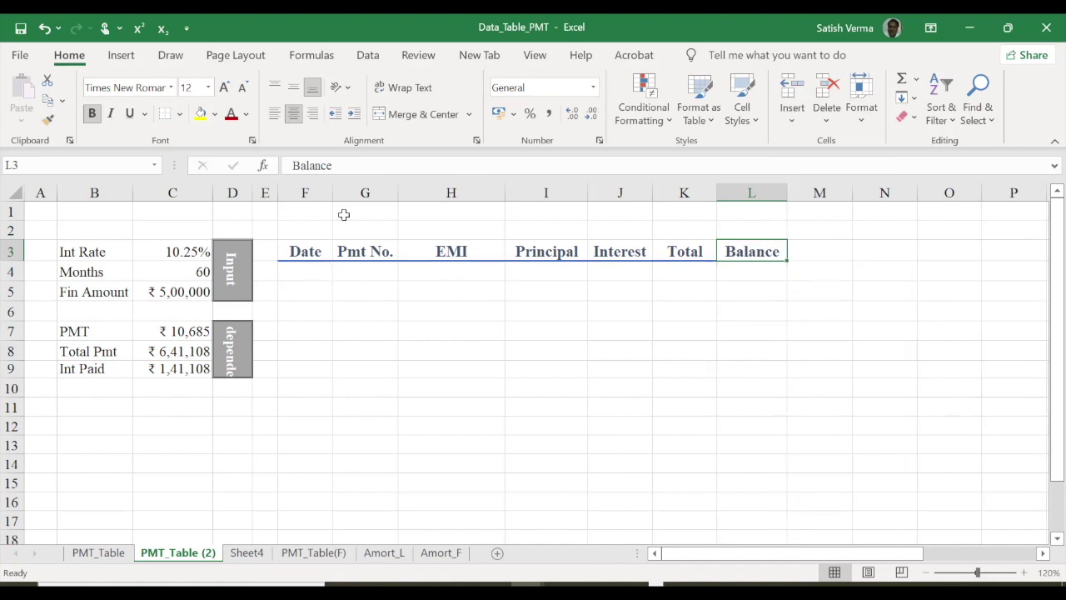
left_click_drag(333, 187, 338, 192)
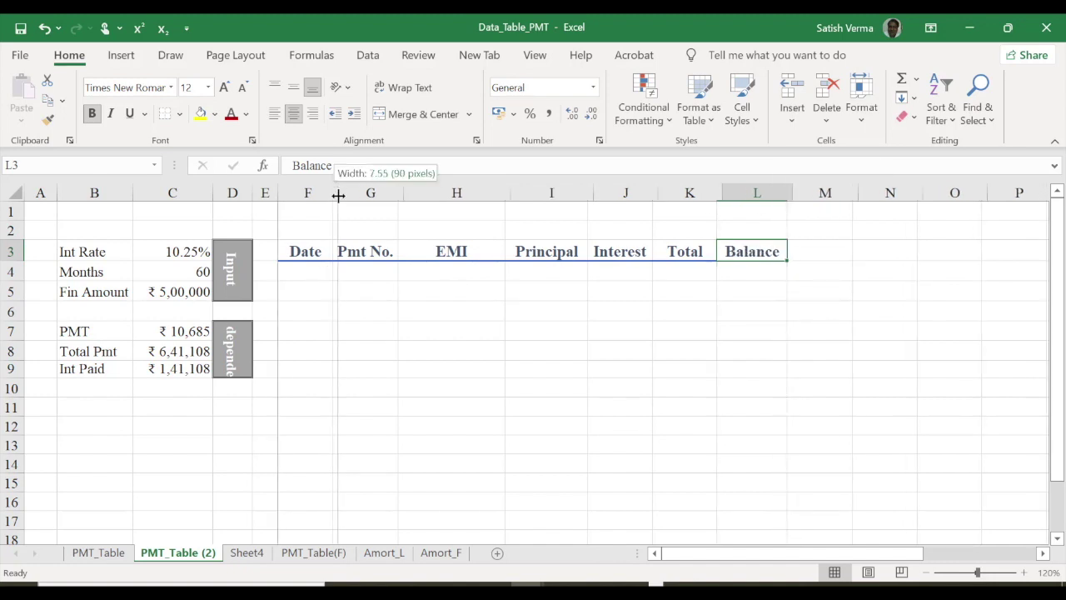
left_click(306, 274)
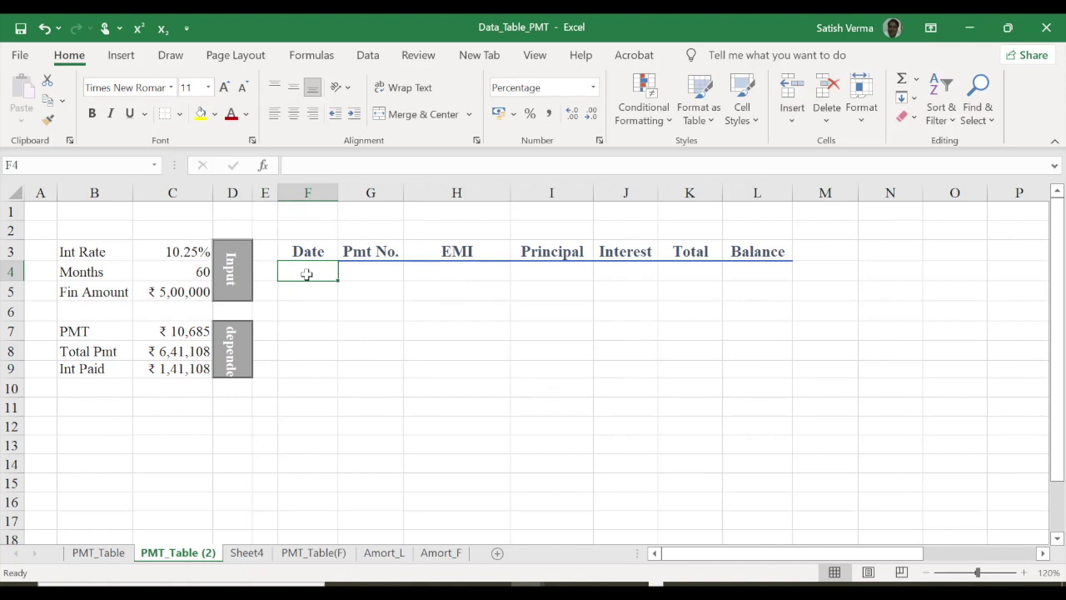
type("22")
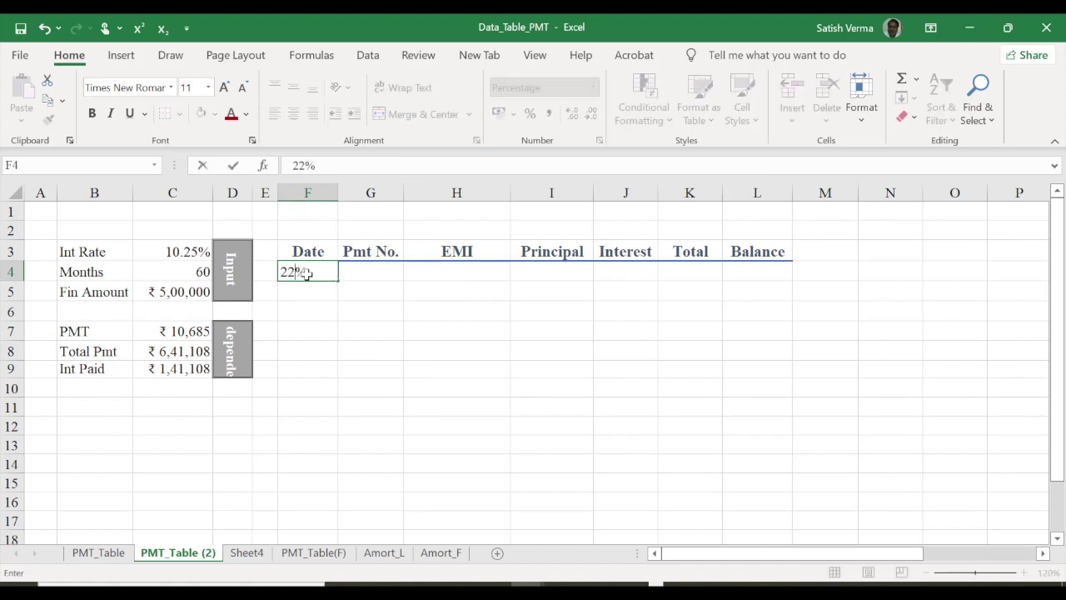
key("BackSpace")
key("BackSpace")
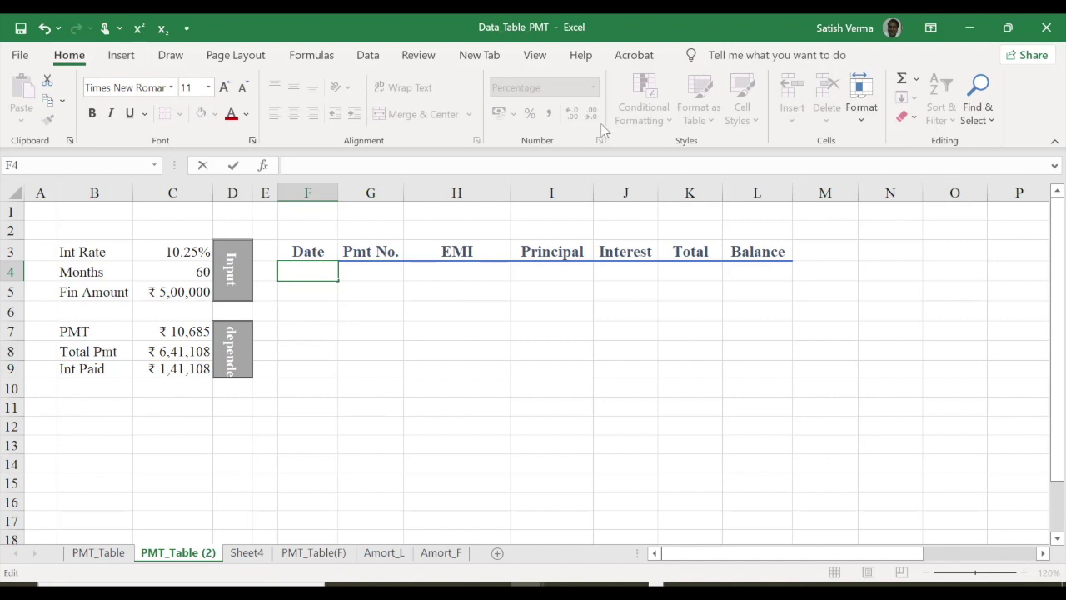
Format F4 as Short Date, enter the first payment date 05-12-2021, and widen column F
left_click(326, 287)
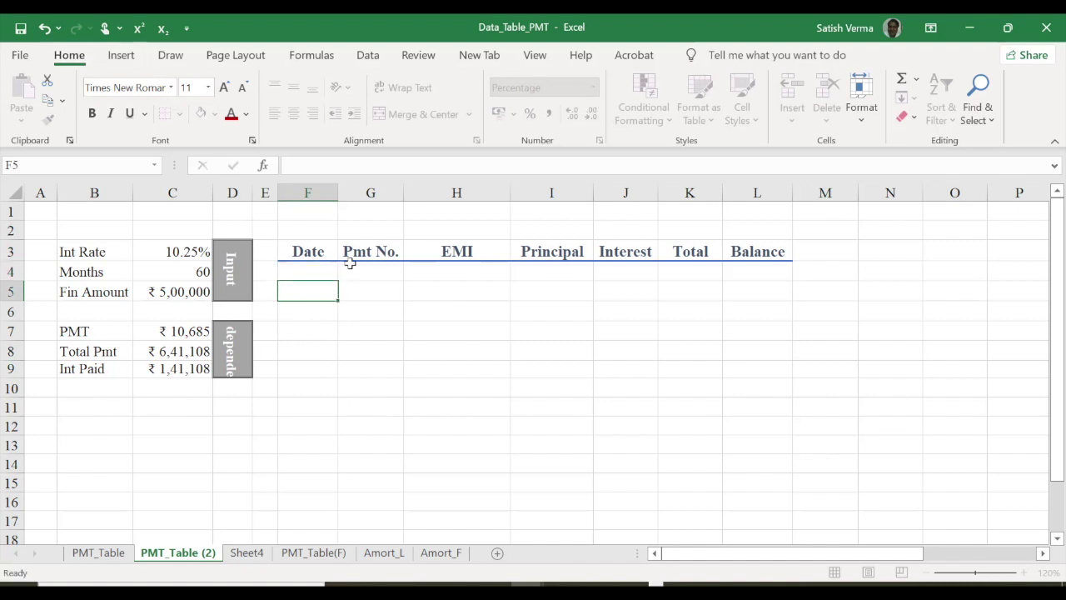
left_click(320, 275)
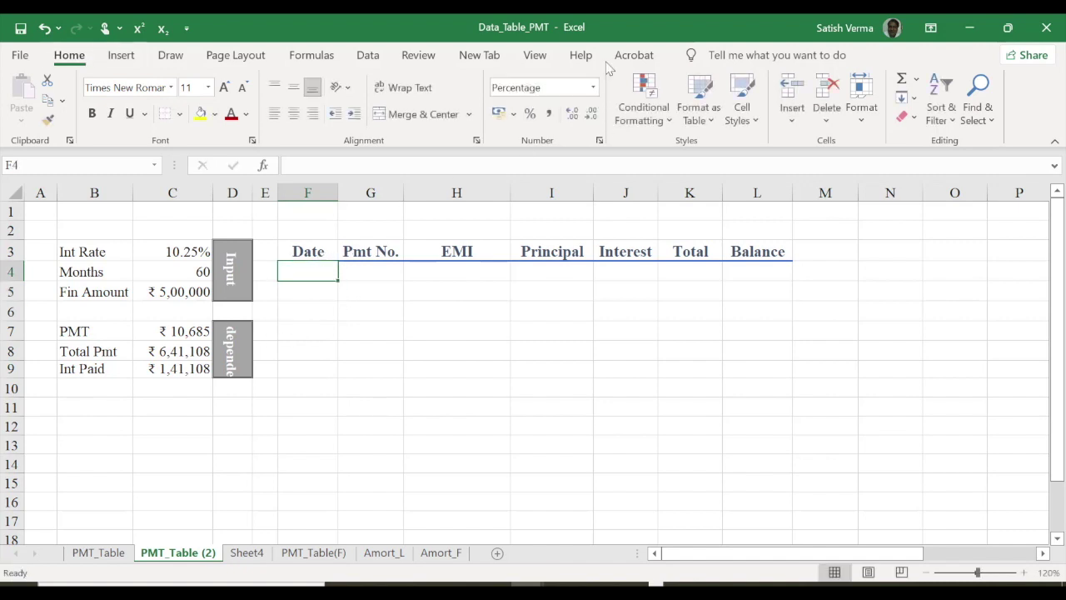
left_click(595, 90)
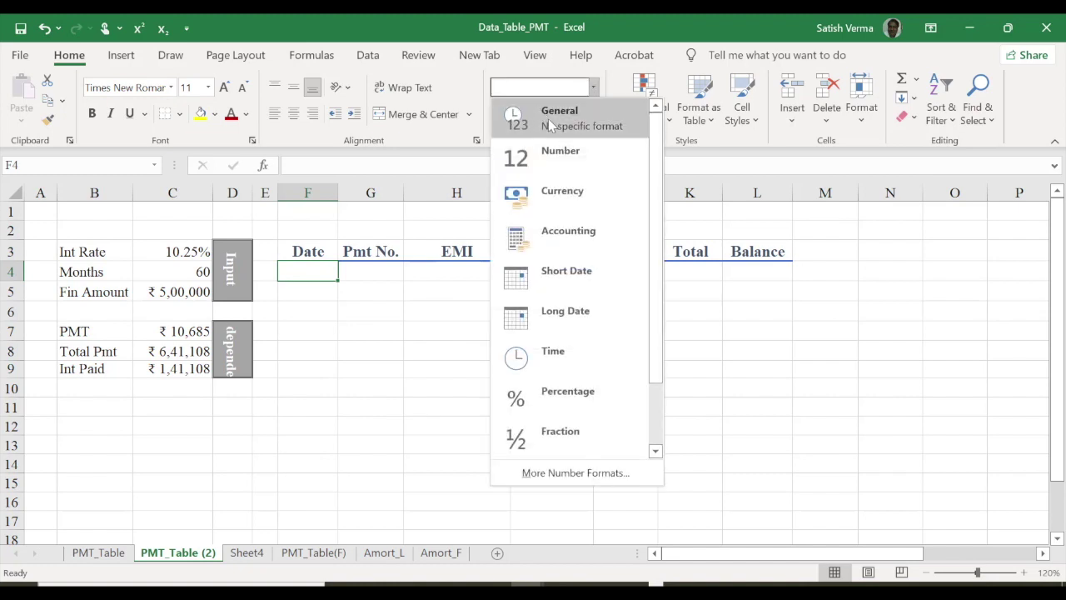
left_click(548, 119)
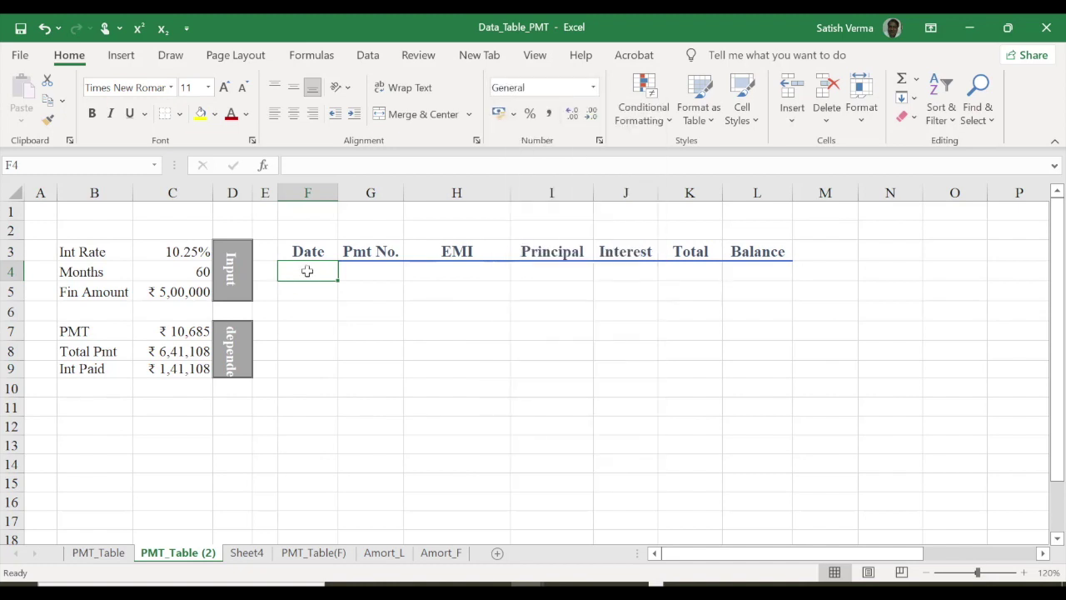
left_click(594, 90)
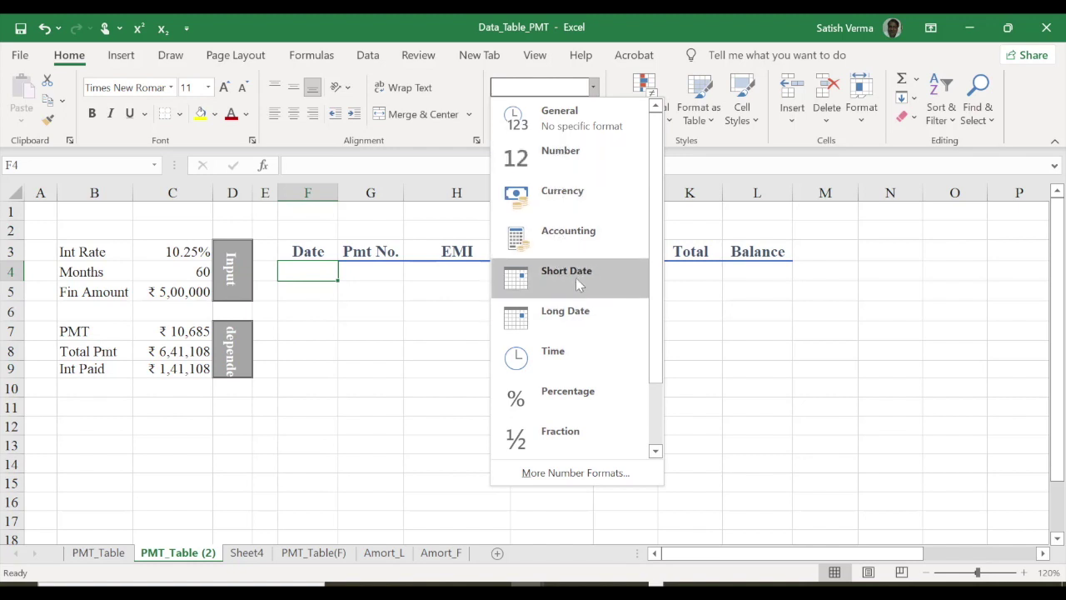
left_click(579, 281)
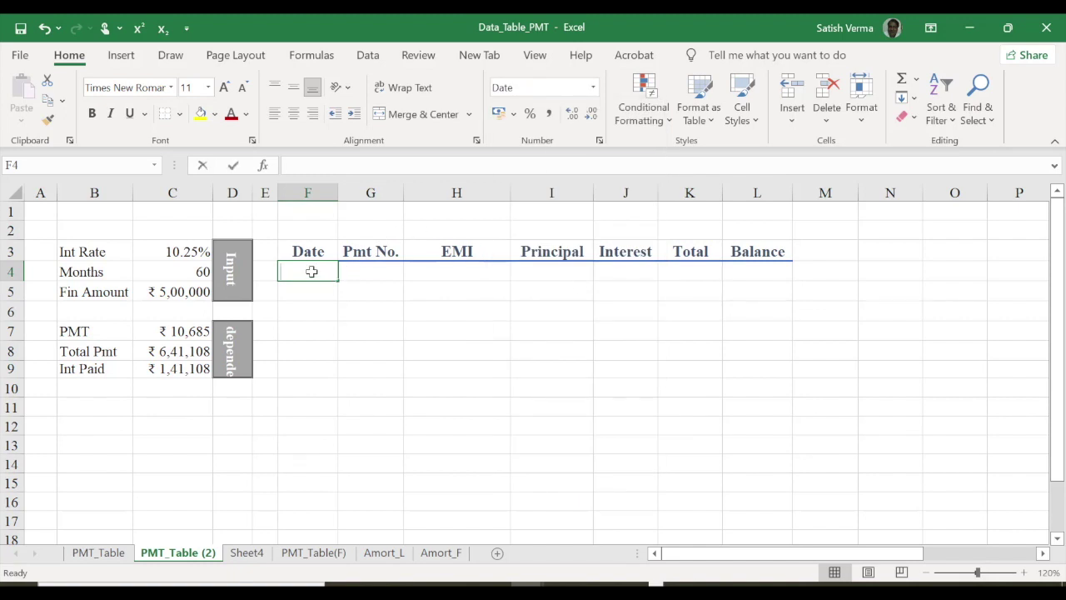
type("5-12")
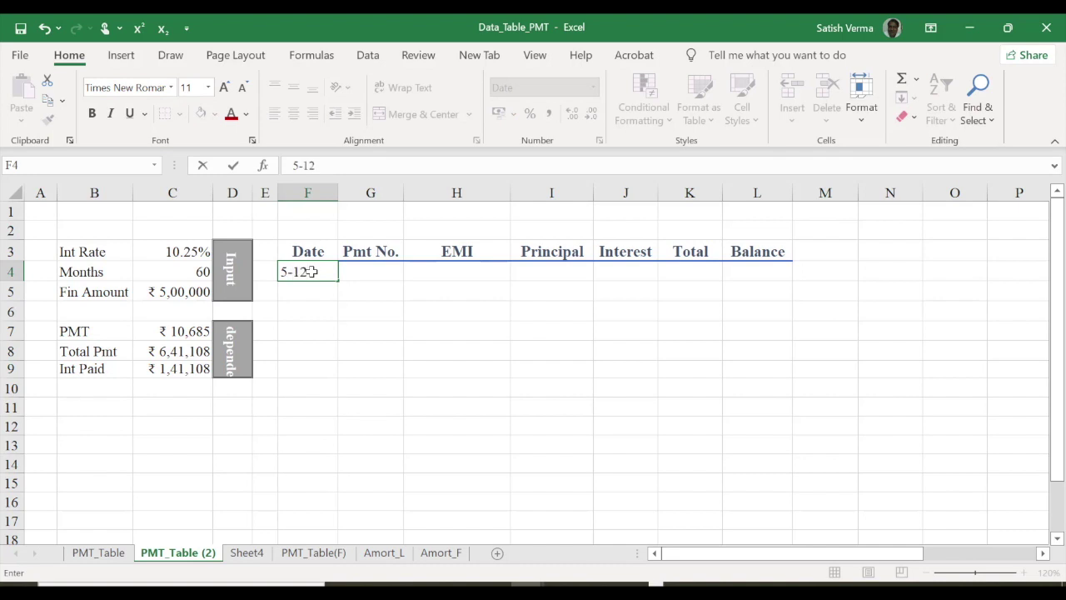
type("-2021")
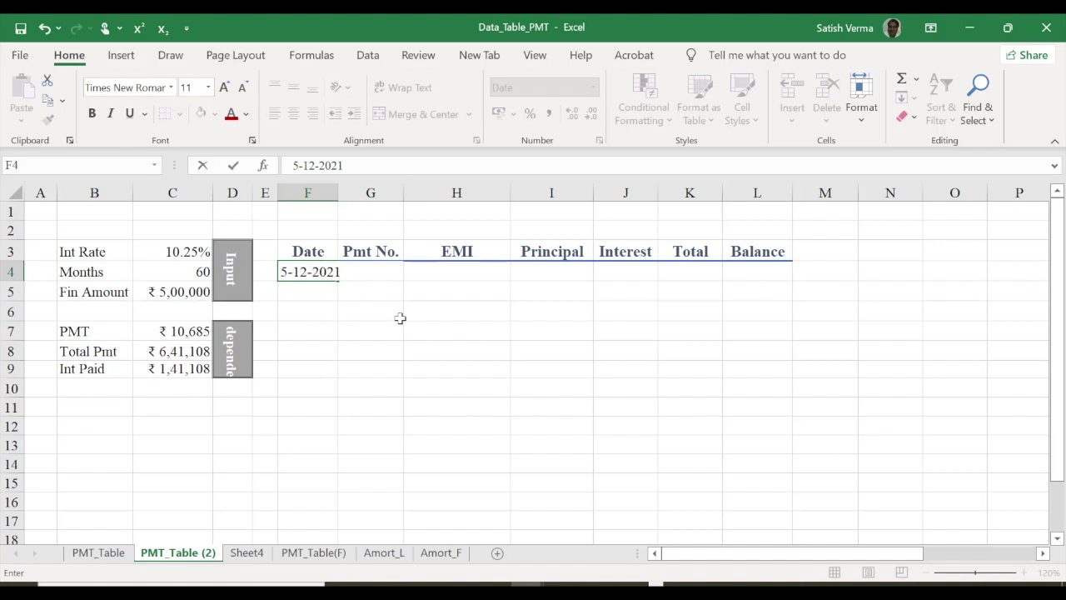
key("Return")
left_click(319, 271)
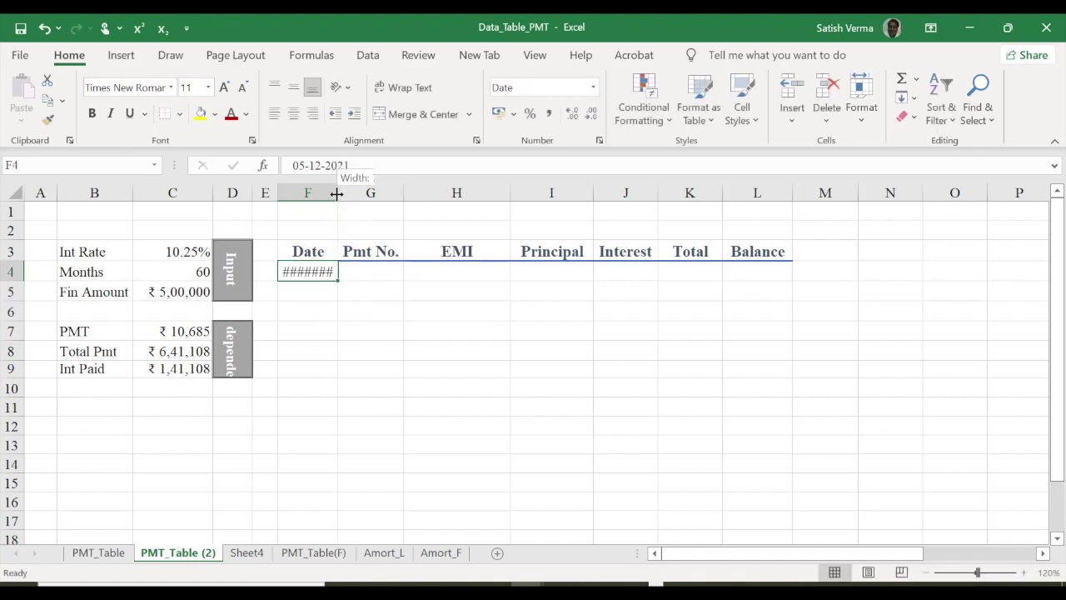
left_click_drag(338, 193, 353, 200)
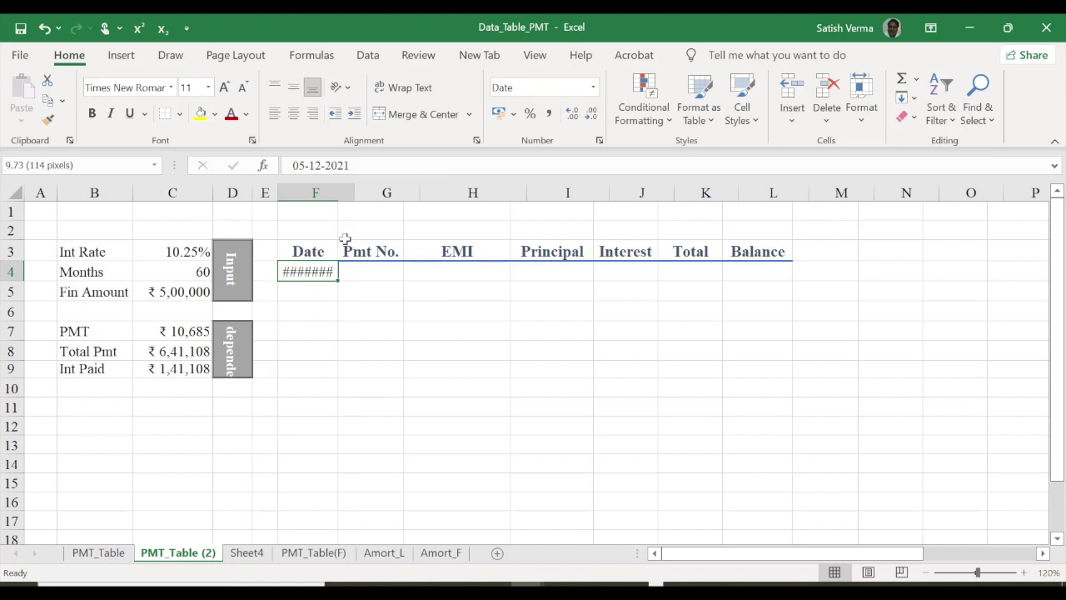
Format F5 as Short Date and enter 05-01-2022
left_click(316, 291)
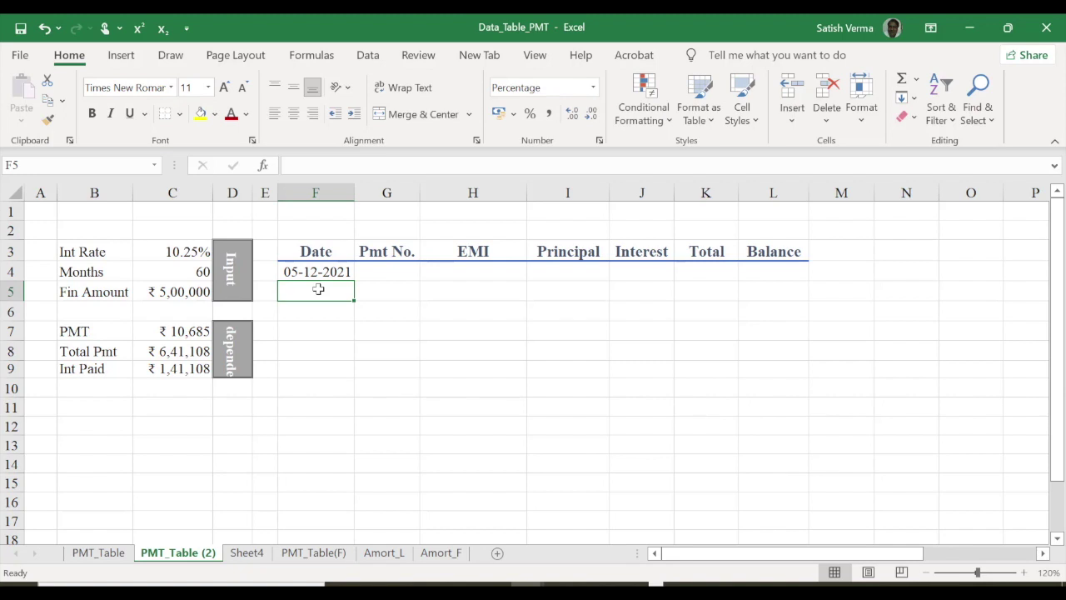
type("5-%")
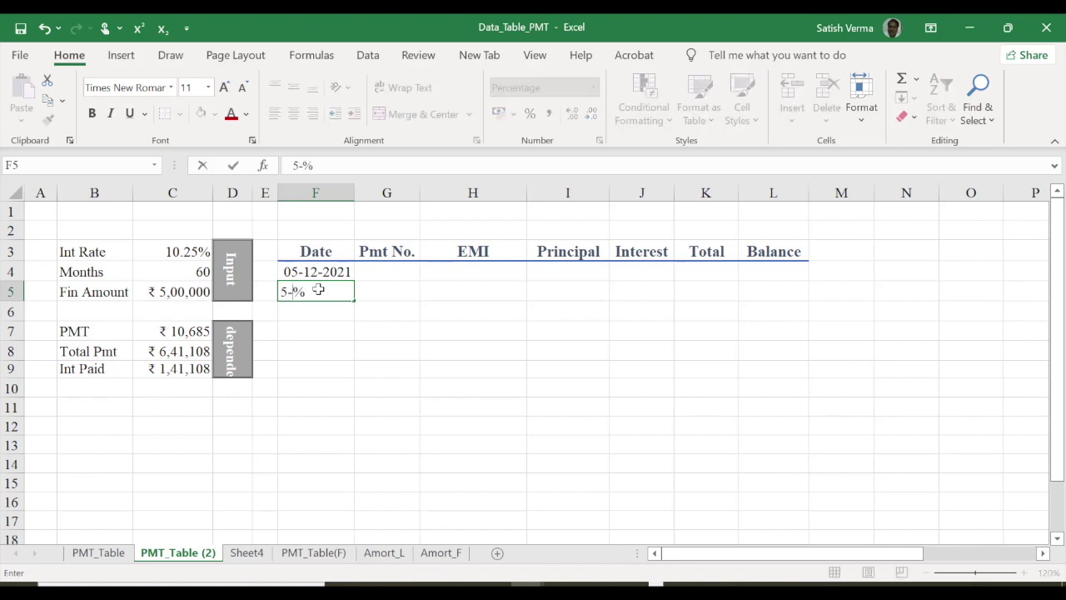
key("BackSpace")
key("BackSpace")
left_click(415, 309)
left_click(312, 297)
left_click(593, 87)
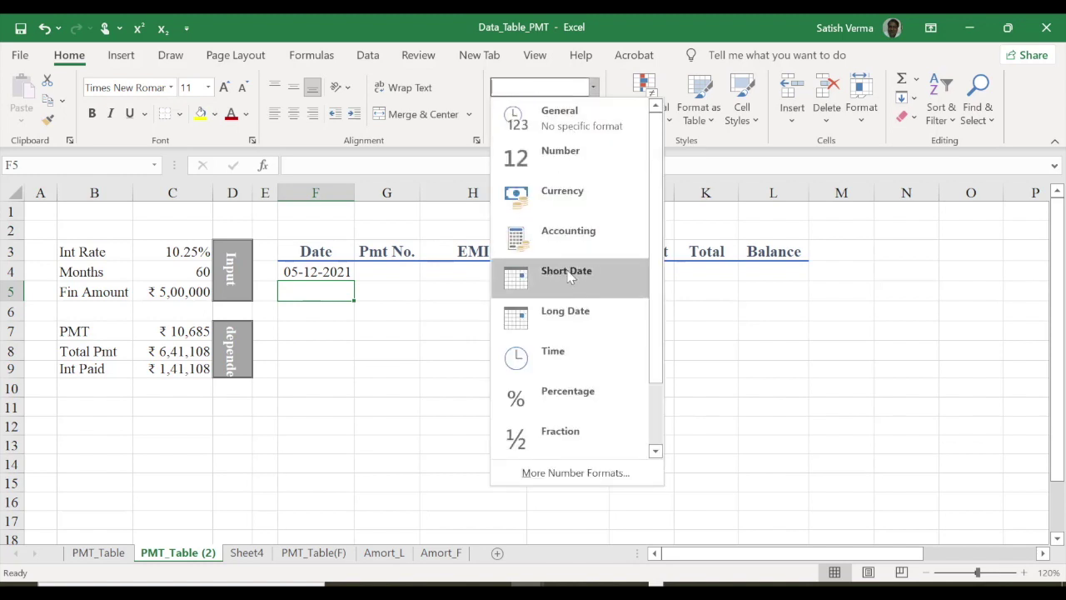
left_click(569, 278)
left_click(337, 274)
left_click(334, 289)
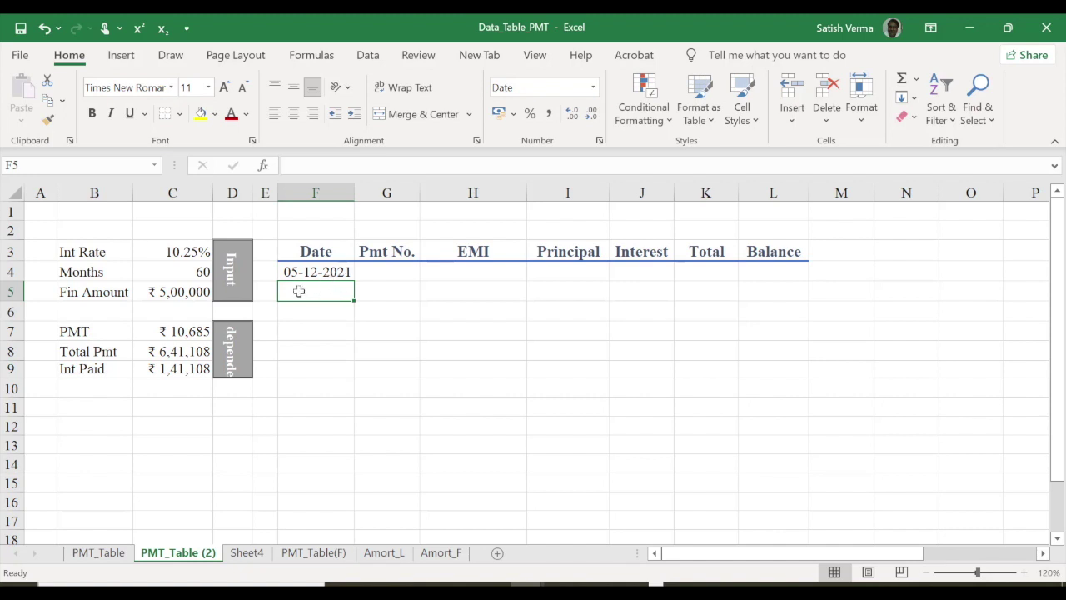
type("5-01")
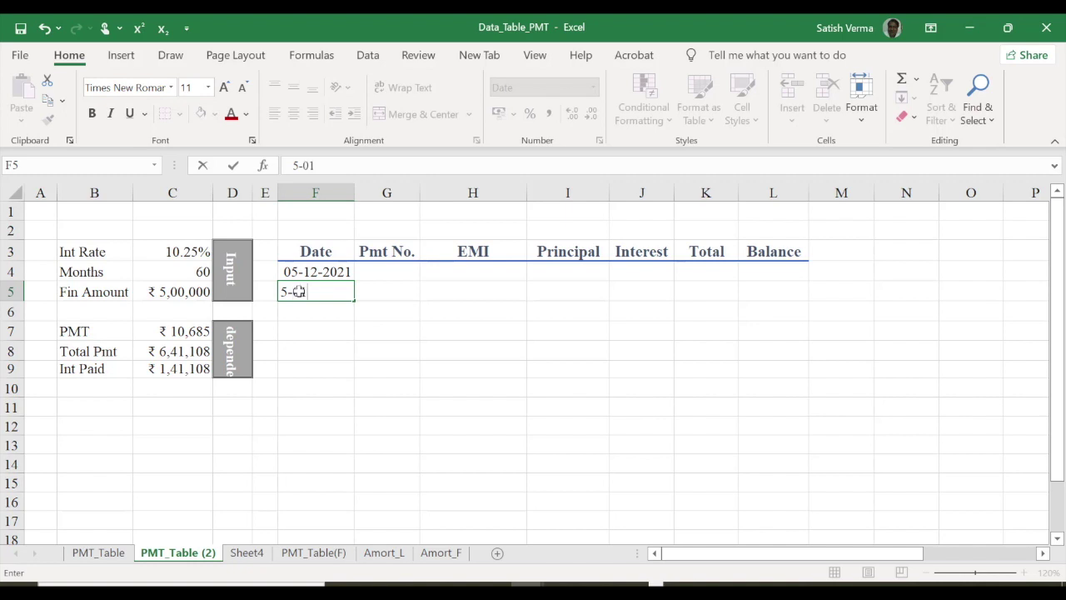
type("-2022")
key("Return")
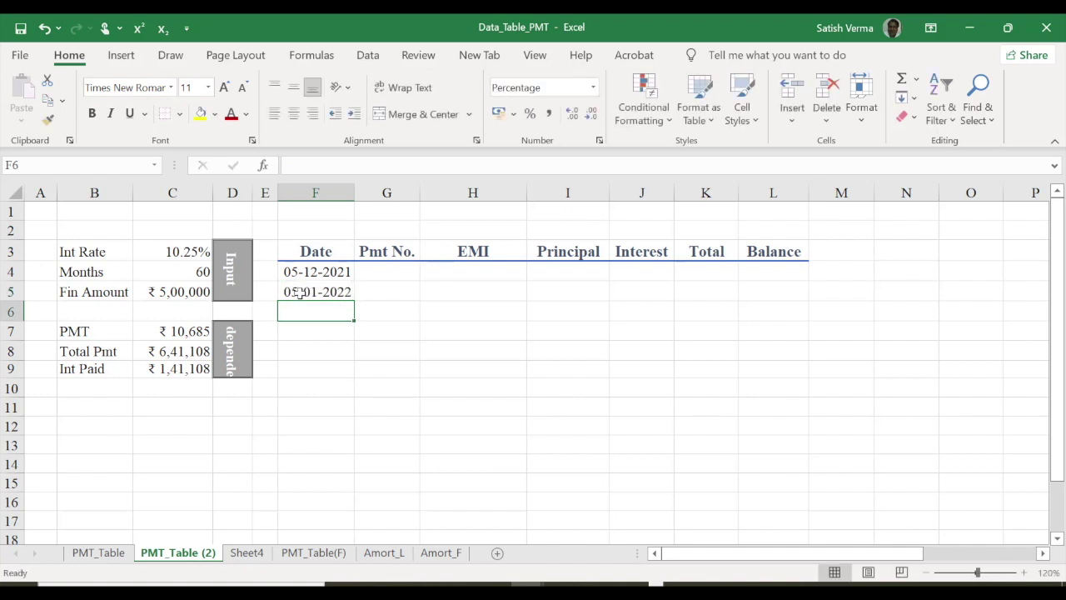
Fill the monthly dates from F4:F5 down to 05-12-2026 in F64
mouse_move(326, 272)
left_mouse_down()
mouse_move(353, 322)
mouse_move(359, 526)
left_mouse_up()
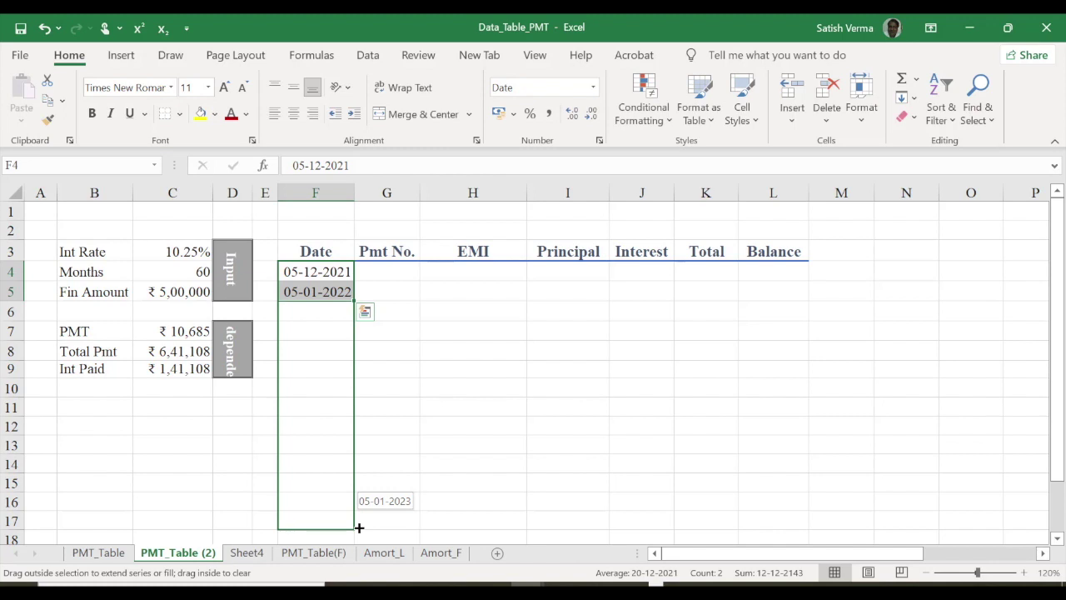
mouse_move(359, 538)
left_mouse_down()
mouse_move(369, 561)
mouse_move(344, 268)
left_mouse_up()
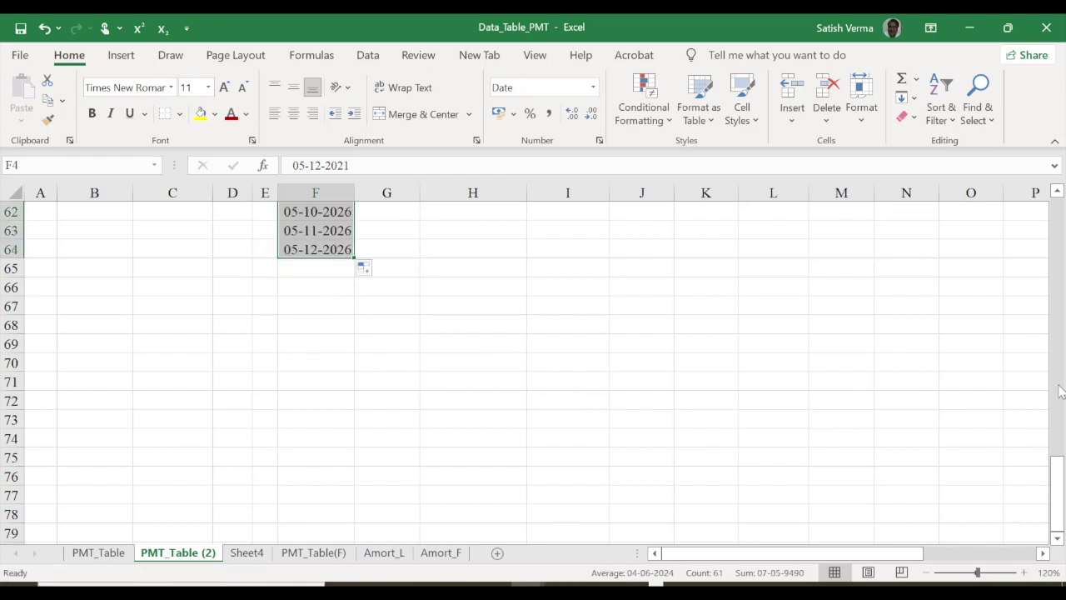
left_click_drag(1056, 487, 1056, 250)
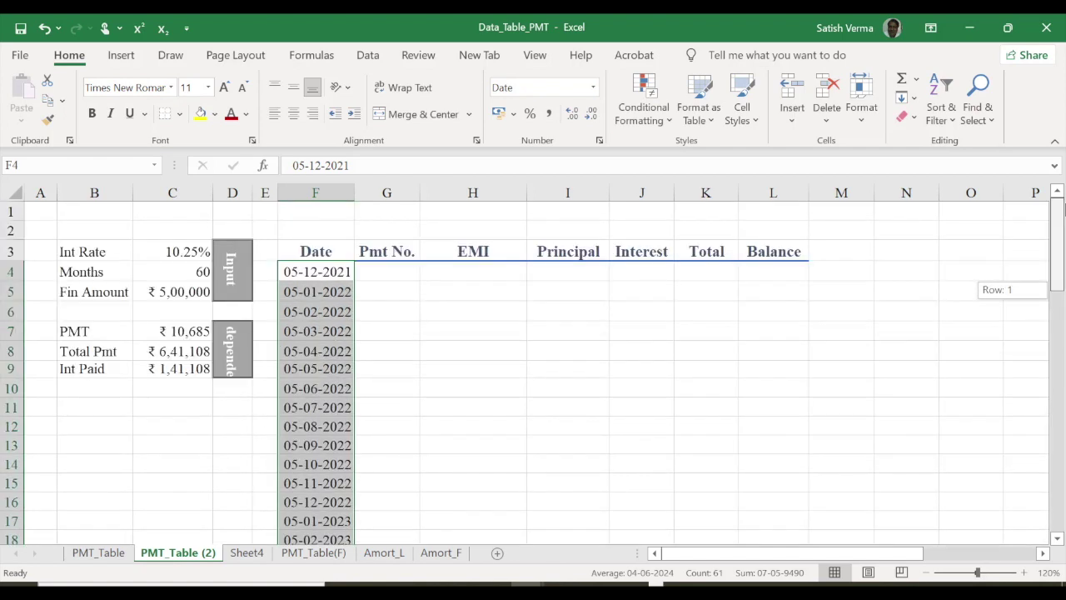
Enter 0 in G4 as a centred General number
left_click(322, 271)
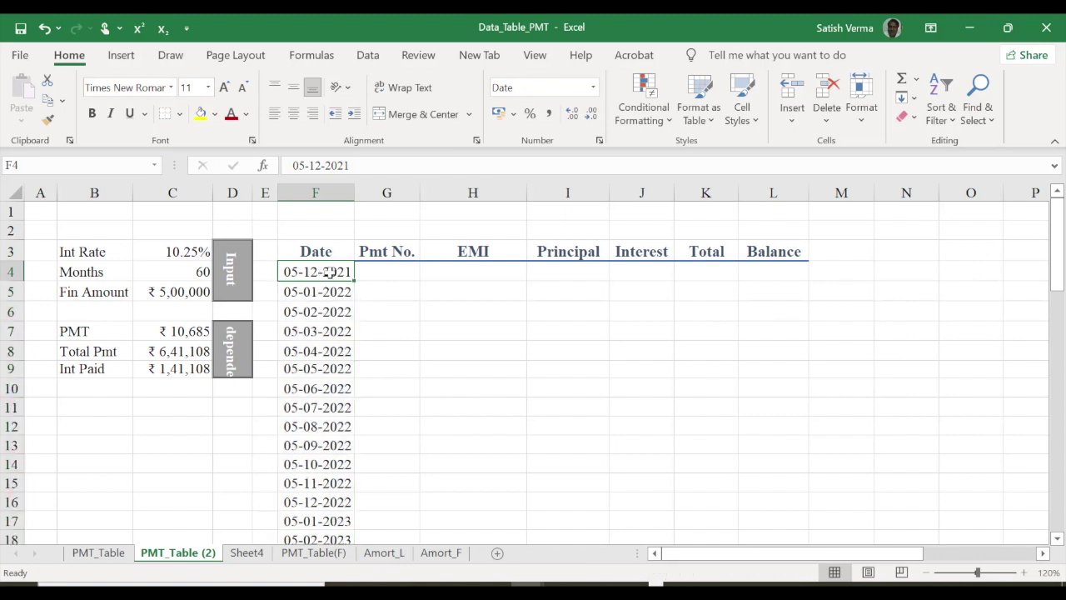
left_click(387, 272)
type("0")
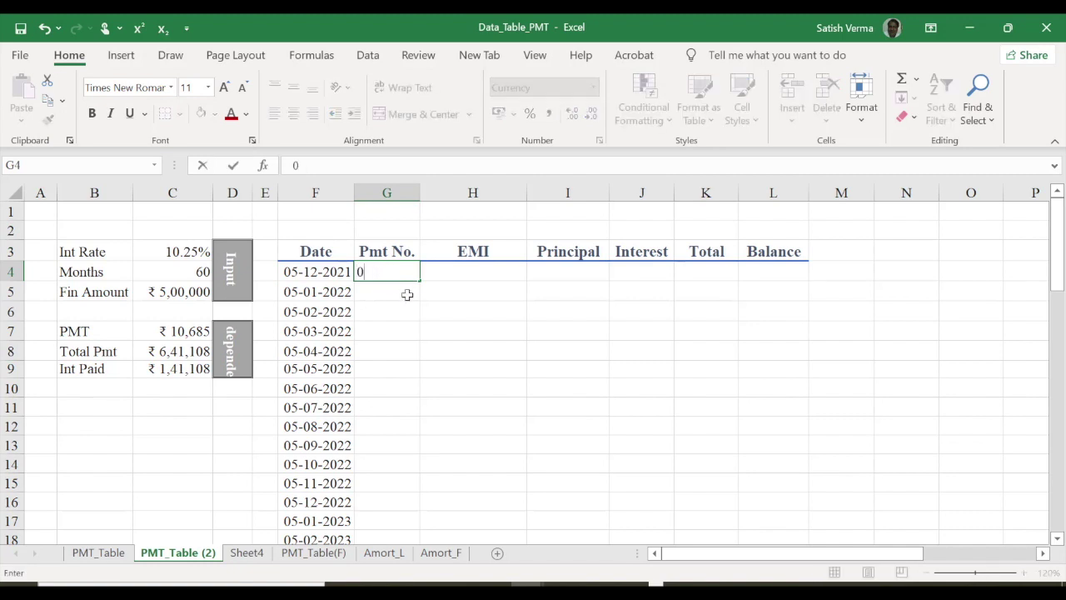
key("Return")
key("shift+Up")
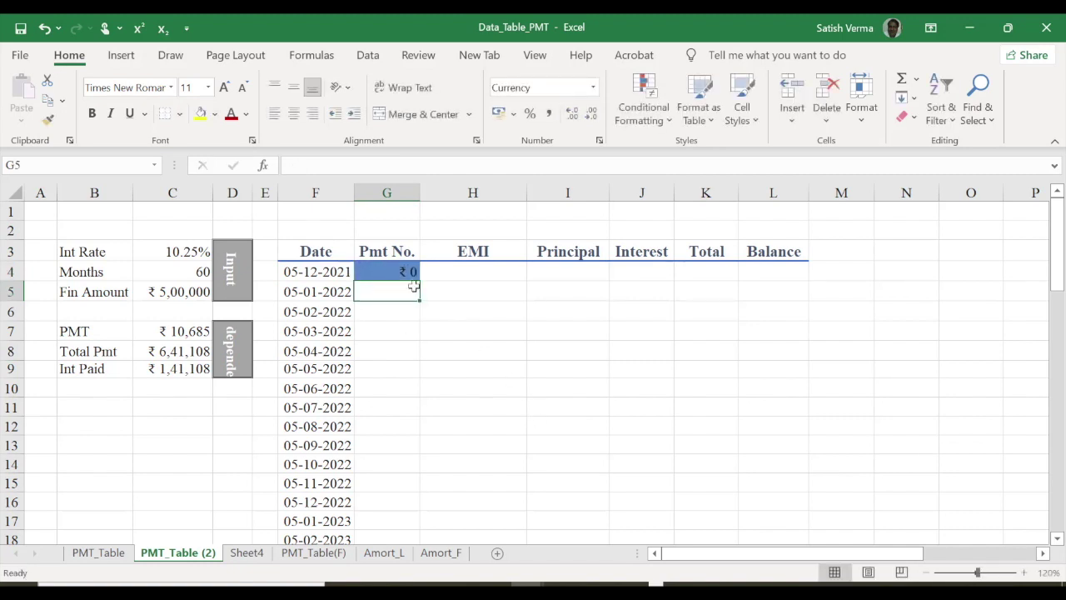
left_click(406, 272)
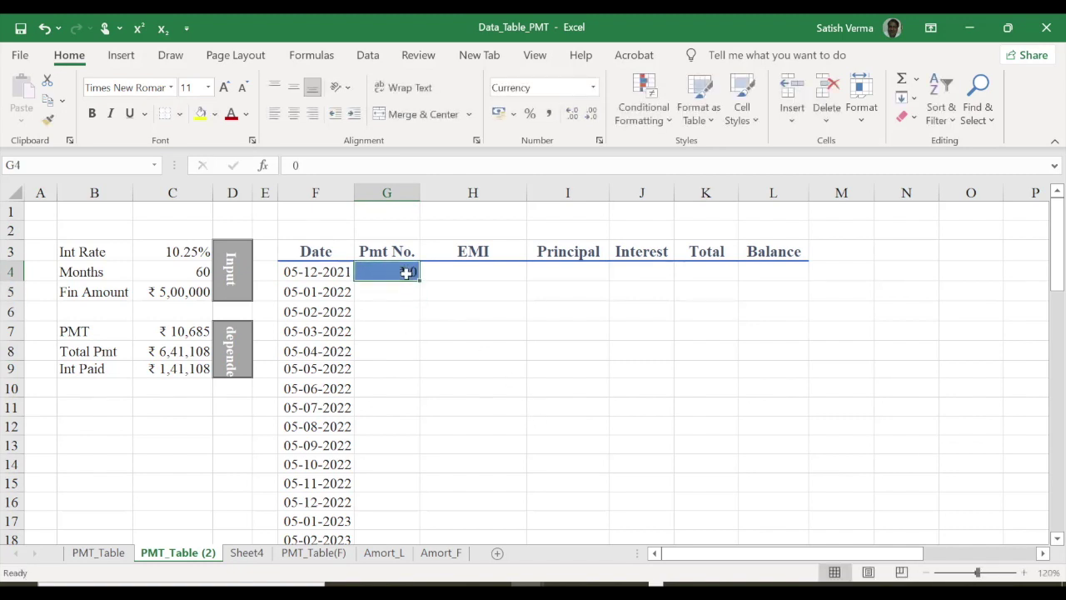
left_click(593, 86)
left_click(561, 119)
left_click(293, 114)
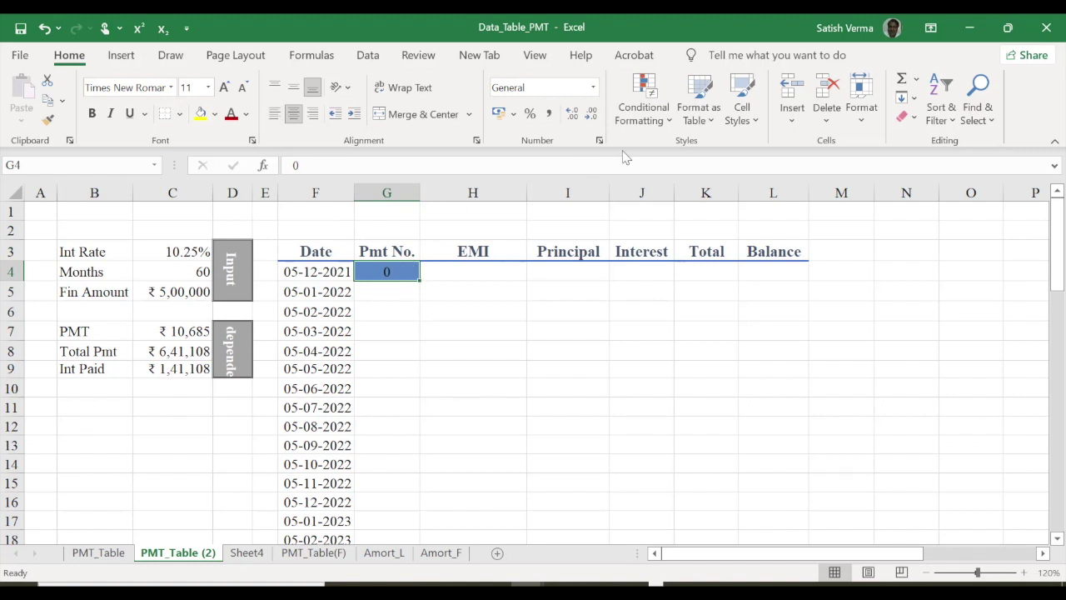
Look through the conditional formatting and fill colour options without applying any
left_click(670, 123)
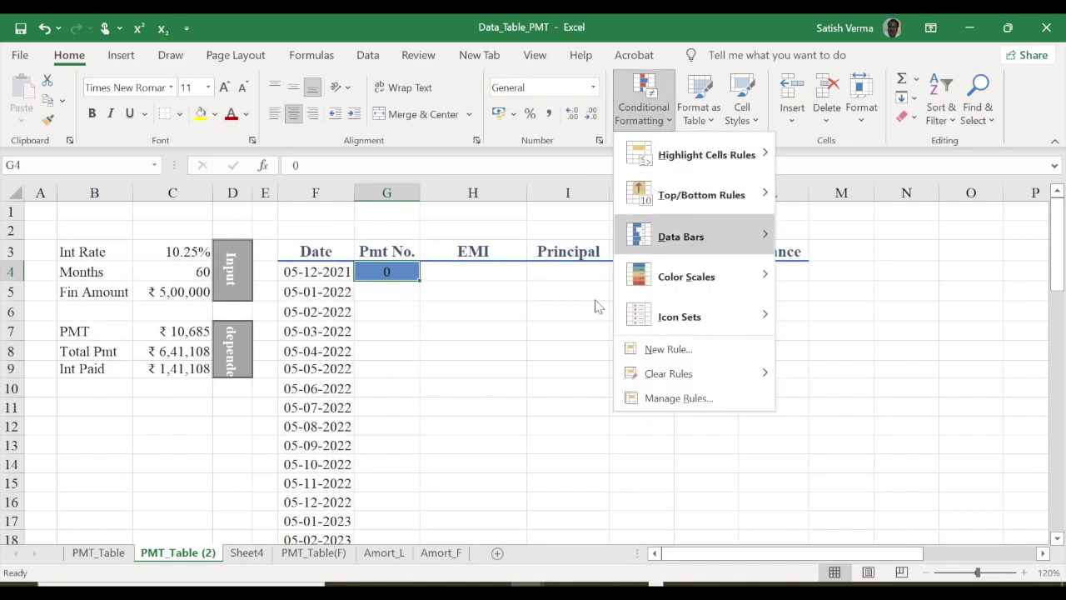
key("Escape")
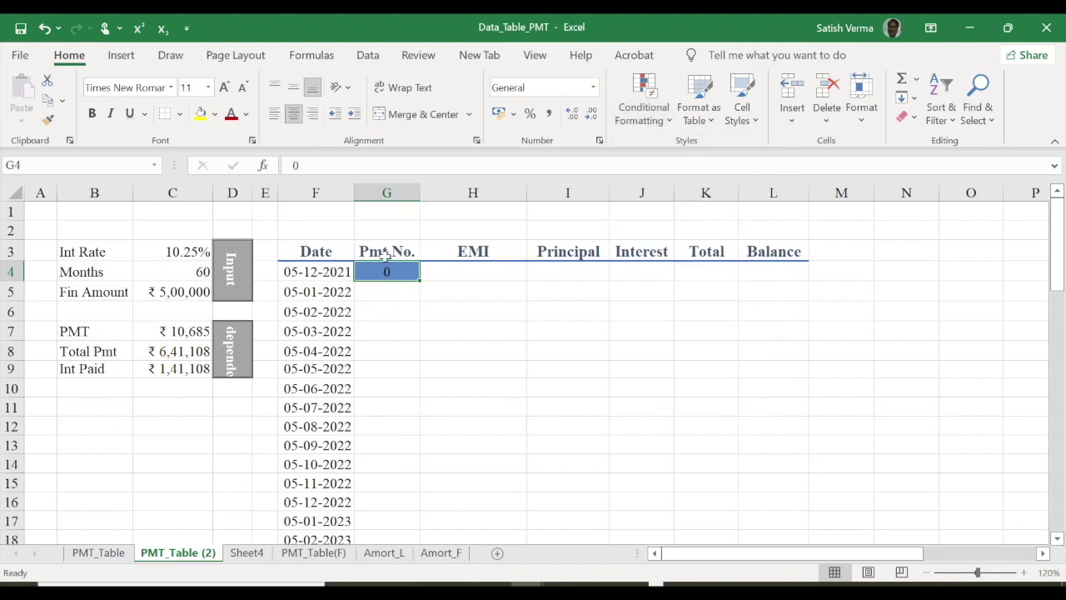
left_click(214, 114)
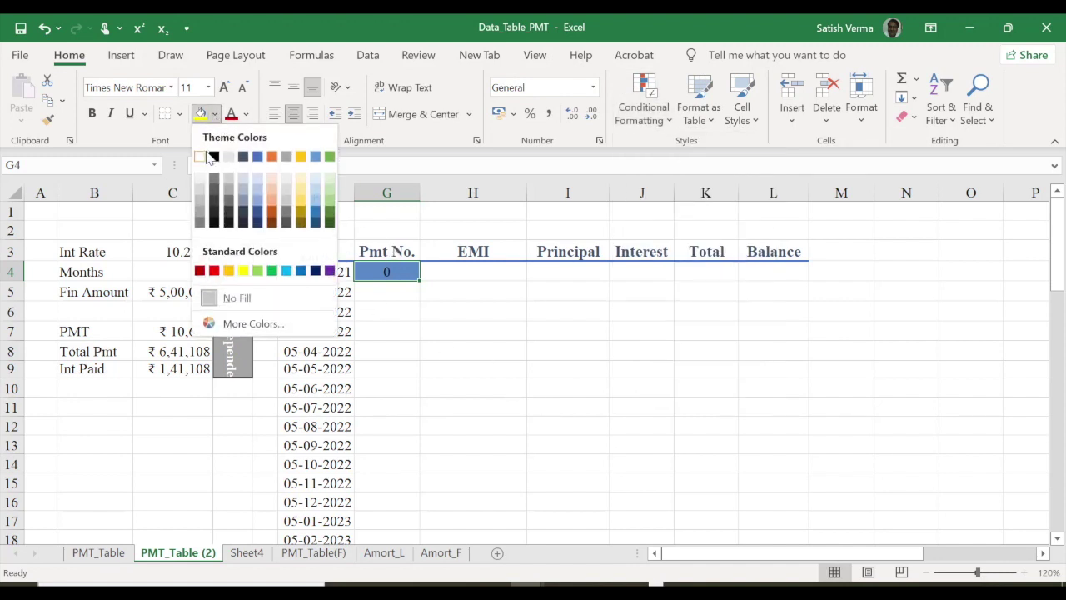
key("Escape")
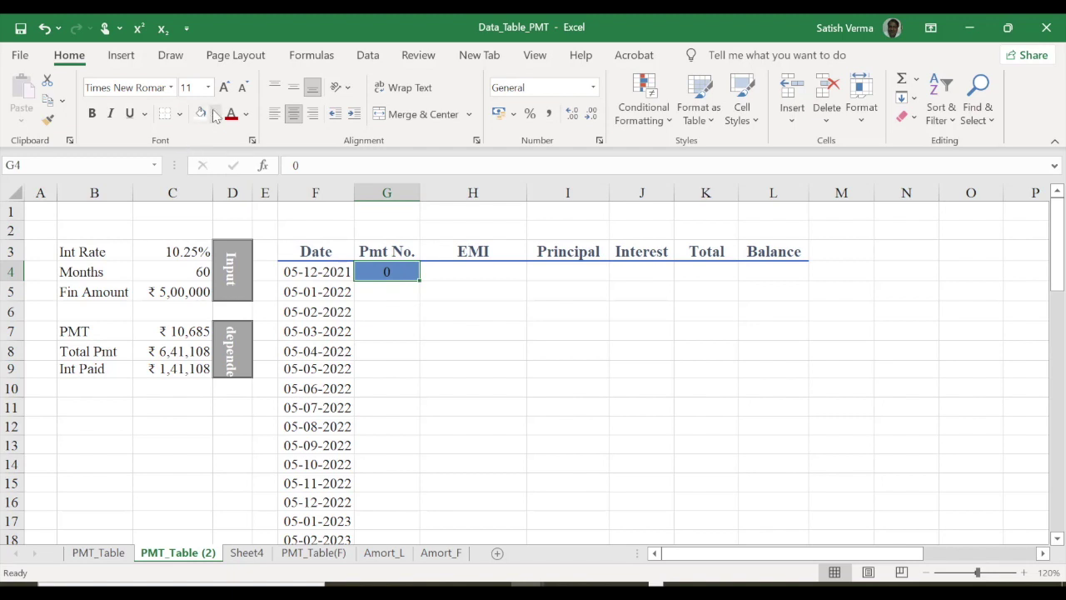
left_click(215, 114)
left_click(200, 157)
left_click(400, 337)
left_click(387, 271)
Enter 1 in G5 and format it as a Number with no decimal places
left_click(403, 292)
type("1")
key("Return")
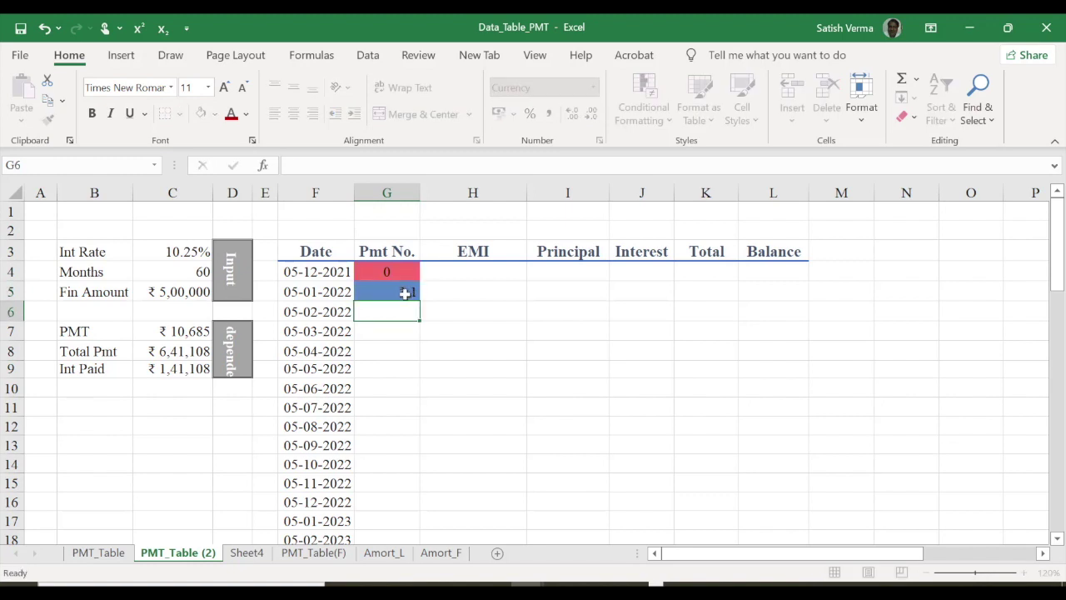
left_click(410, 291)
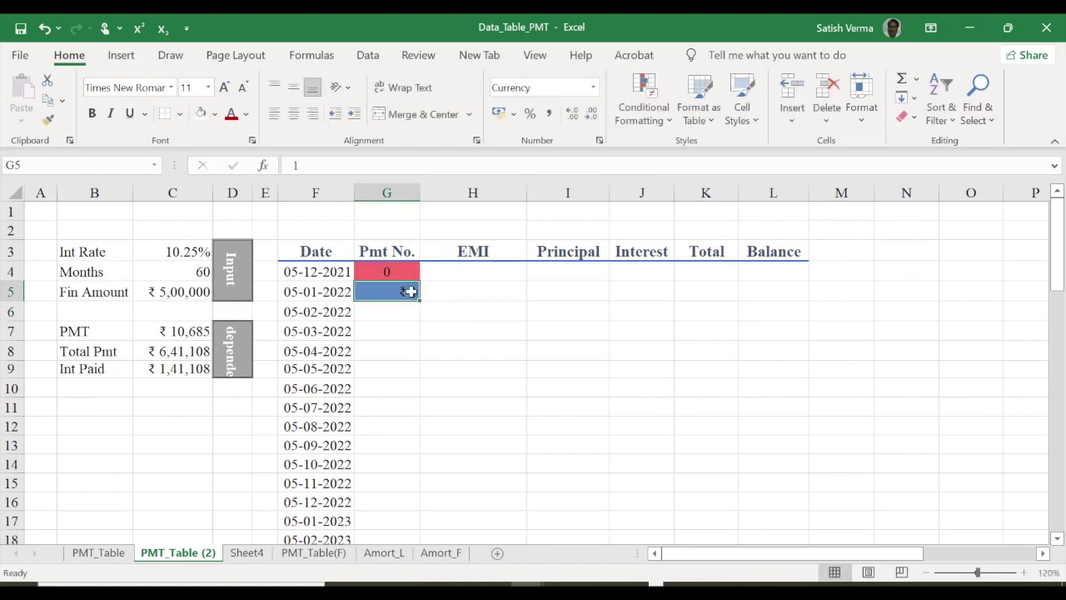
left_click(593, 88)
left_click(558, 110)
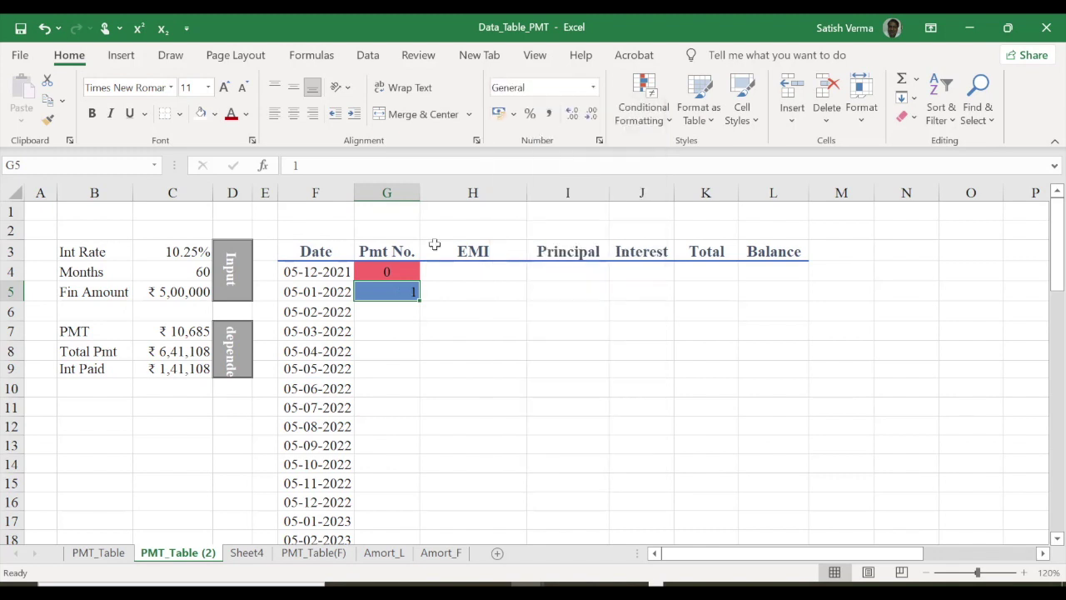
left_click(594, 87)
left_click(555, 164)
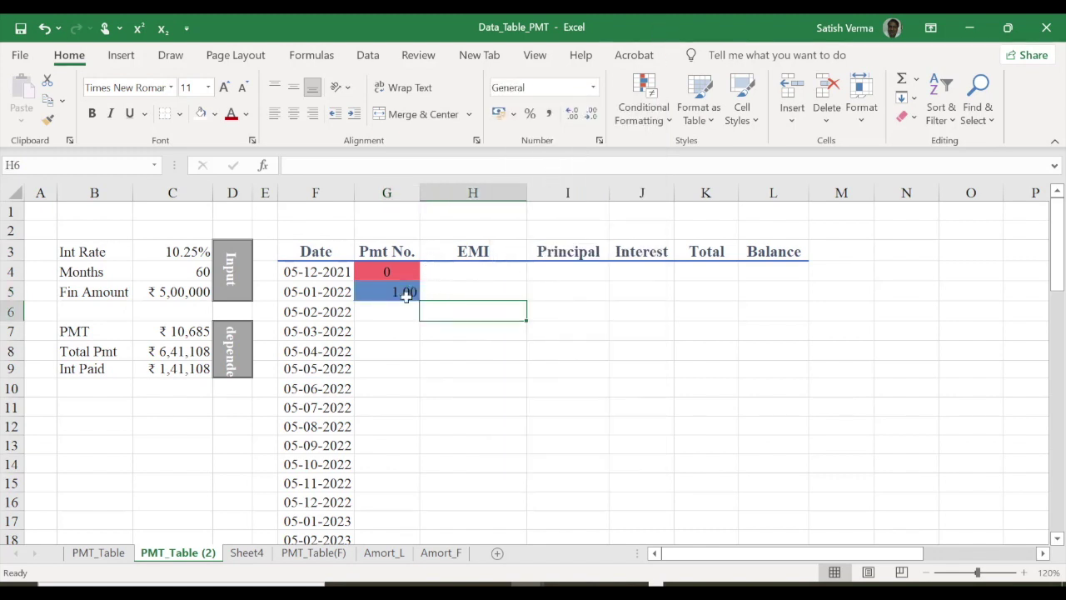
left_click(590, 115)
left_click(589, 115)
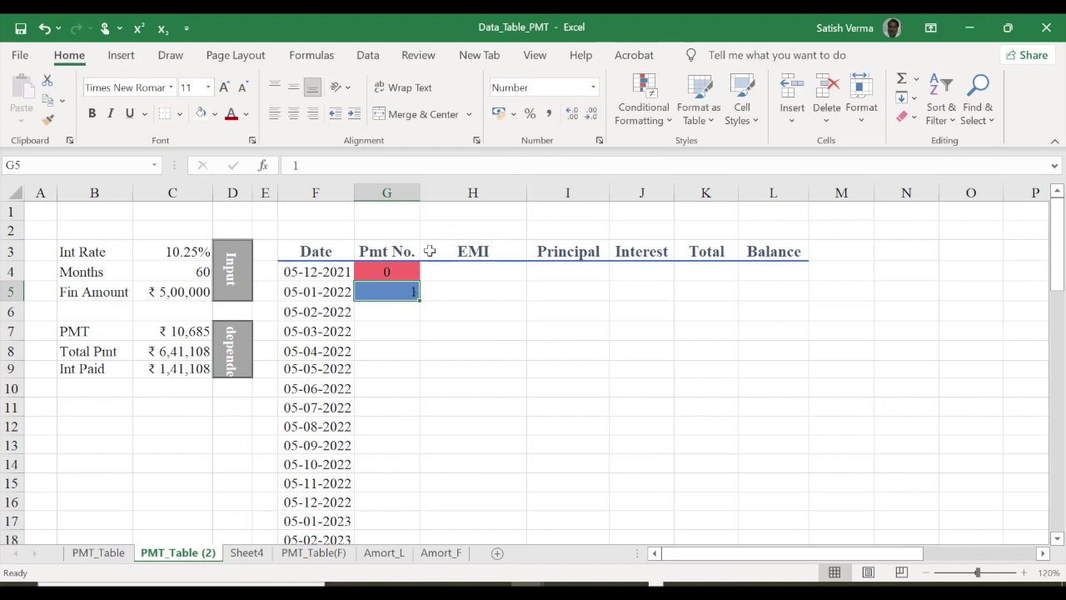
double_click(403, 269)
left_click(410, 291)
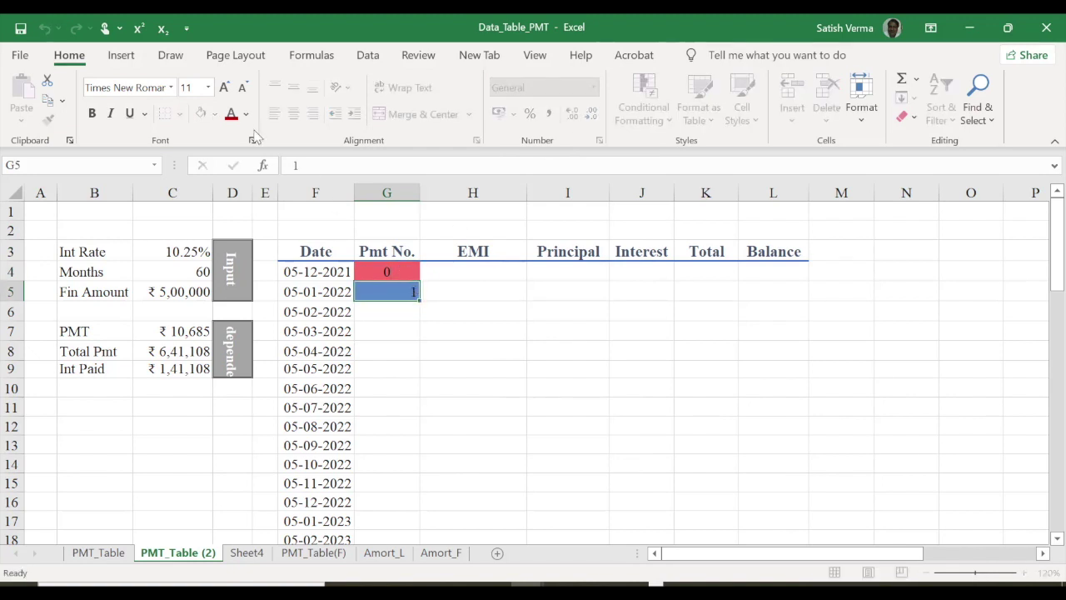
Fill the payment numbers from G4:G5 down to row 64
left_click_drag(405, 271, 401, 581)
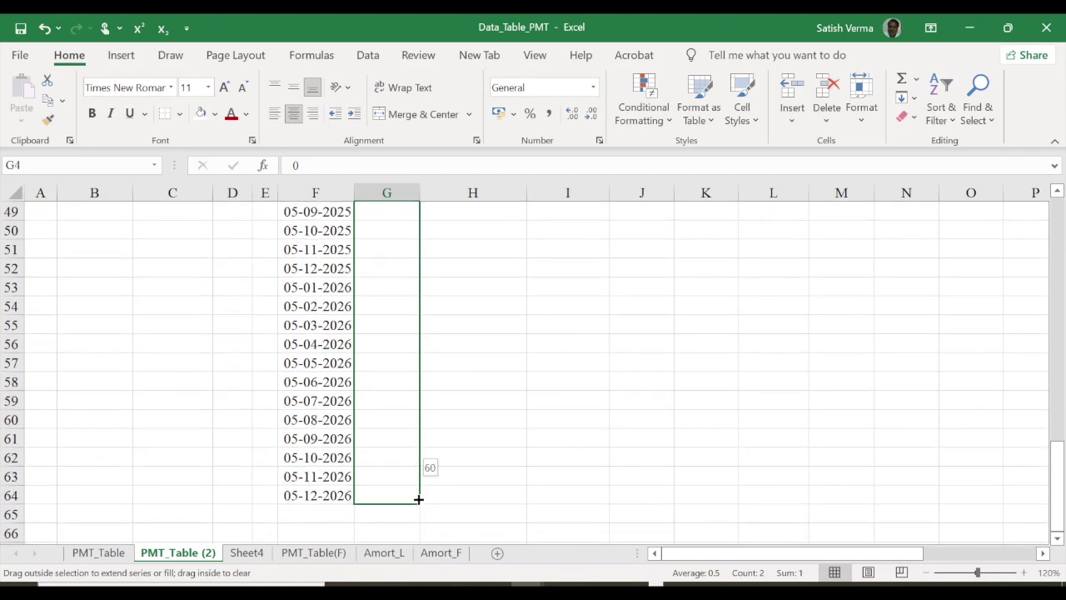
left_click_drag(421, 521, 419, 491)
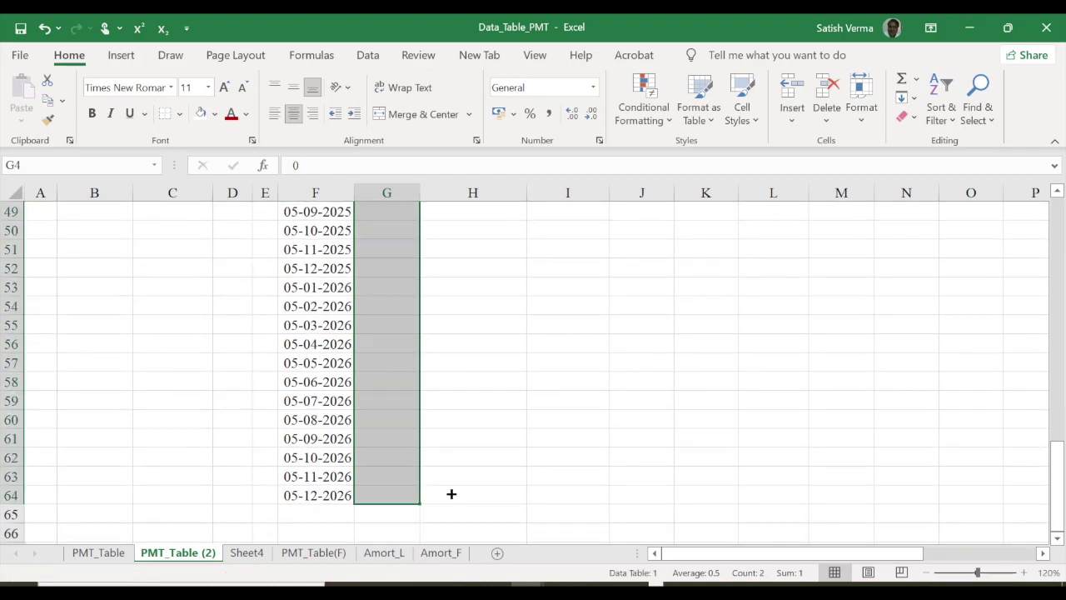
left_click(521, 474)
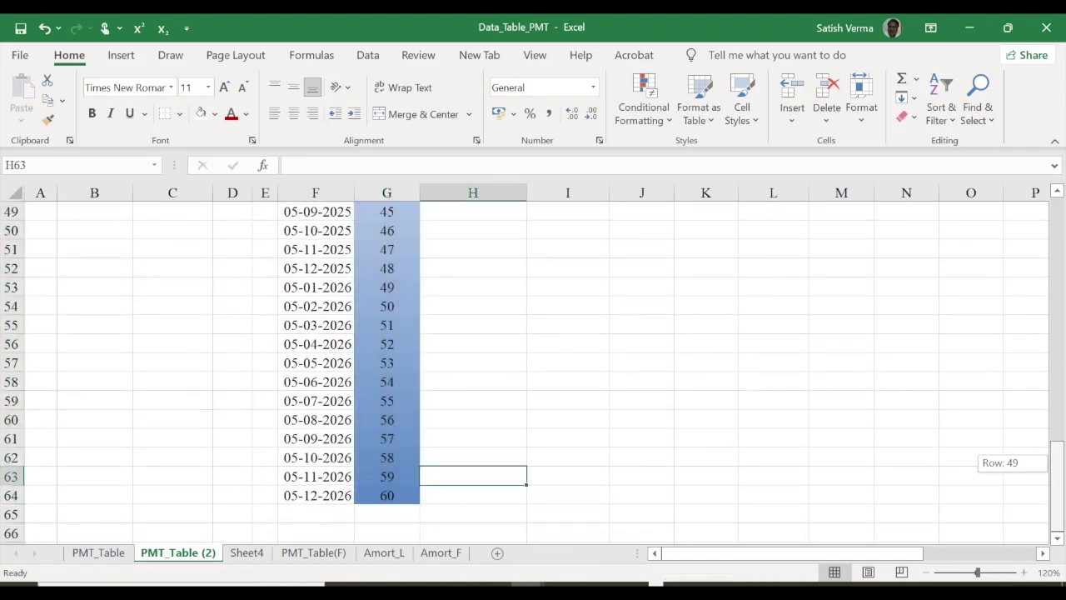
left_click_drag(1054, 455, 1054, 242)
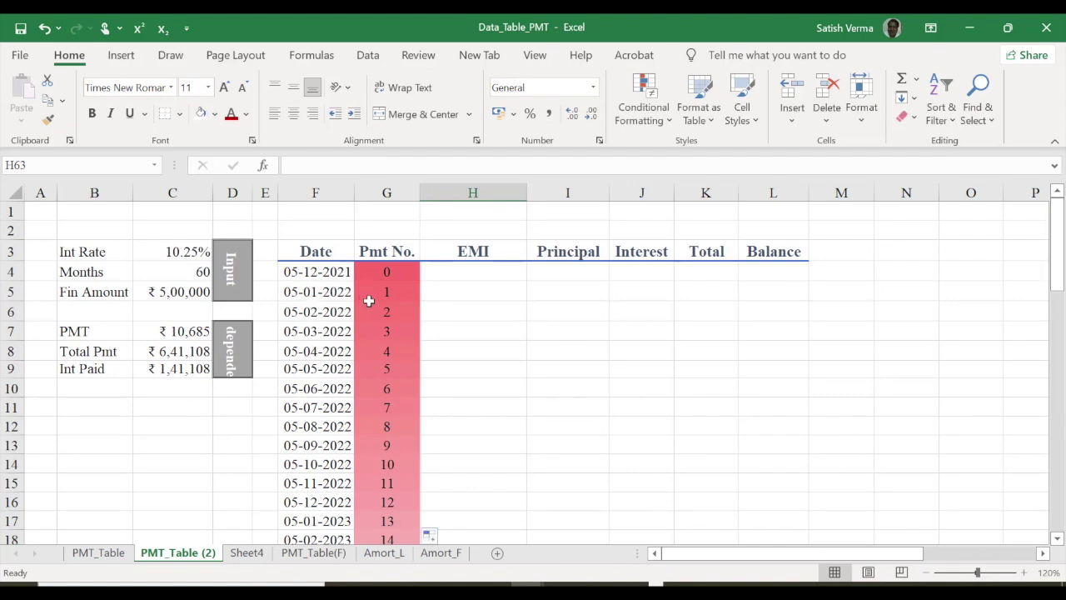
Enter =C5 in L4 so the opening balance shows ₹ 5,00,000
left_click(479, 275)
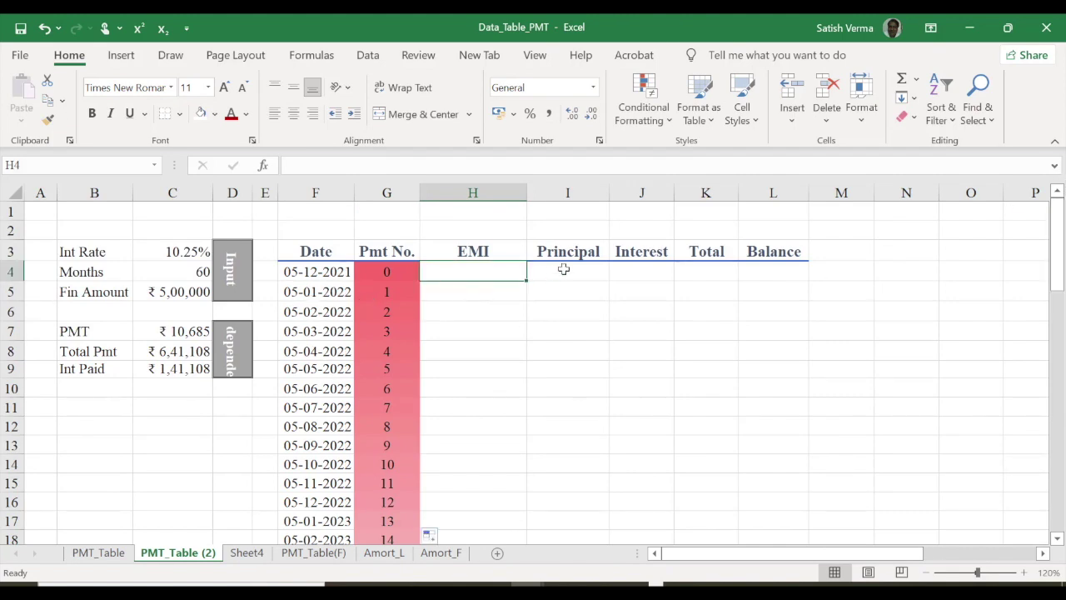
left_click(564, 270)
left_click(636, 271)
left_click(697, 276)
left_click(772, 274)
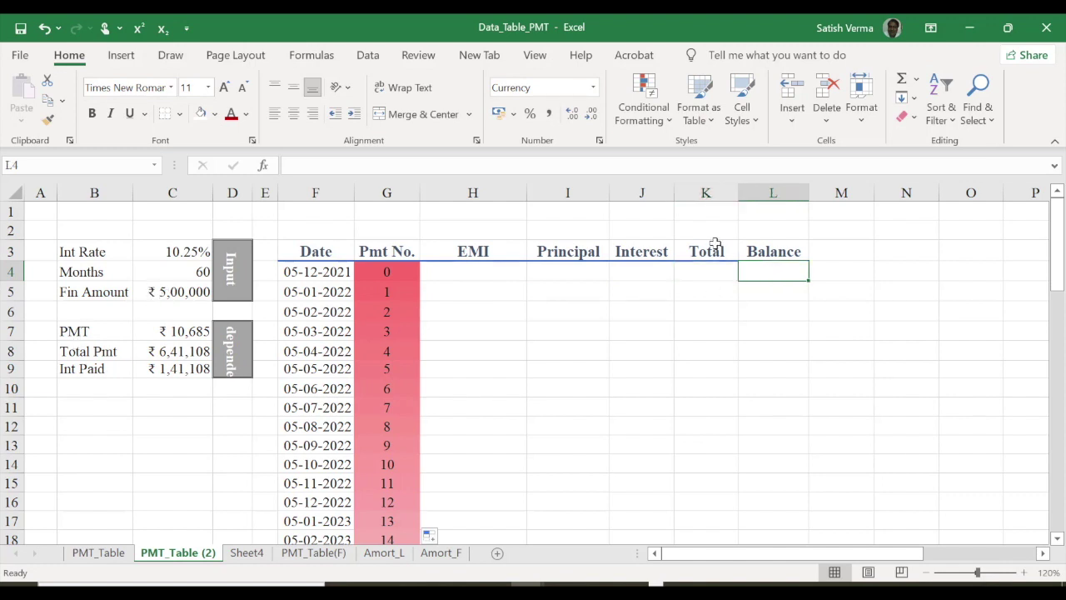
type("=")
left_click(187, 293)
key("Return")
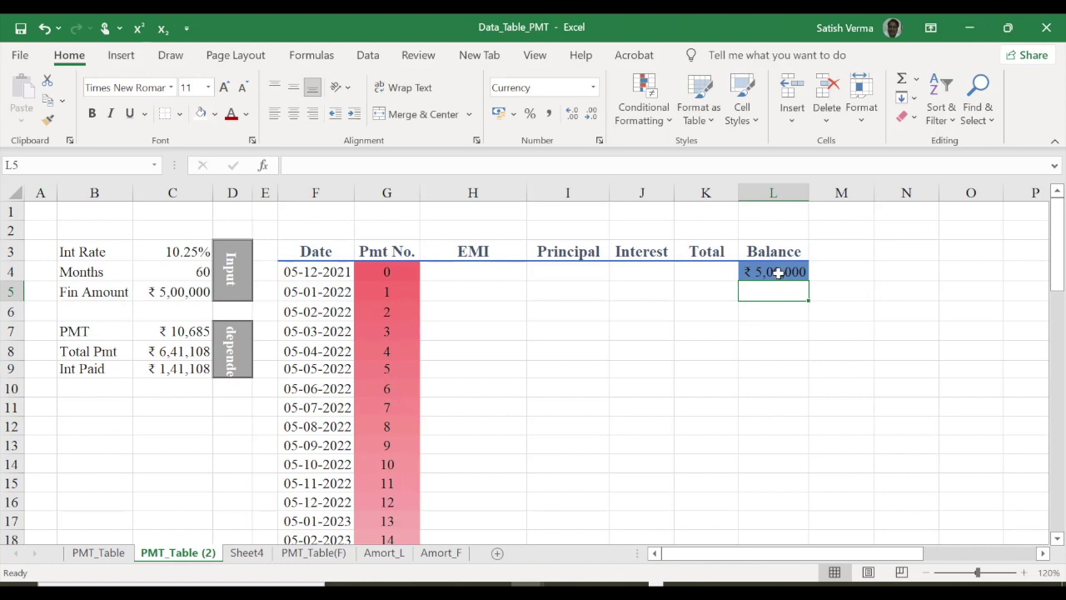
Make the ₹ 5,00,000 opening balance in L4 bold
left_click(778, 272)
left_click(91, 113)
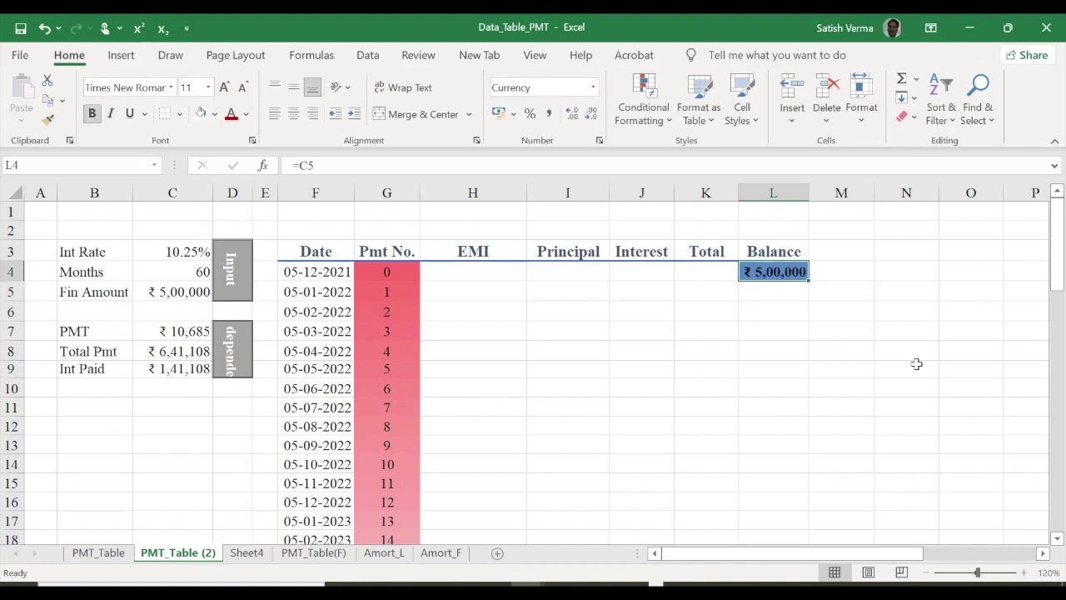
left_click(849, 291)
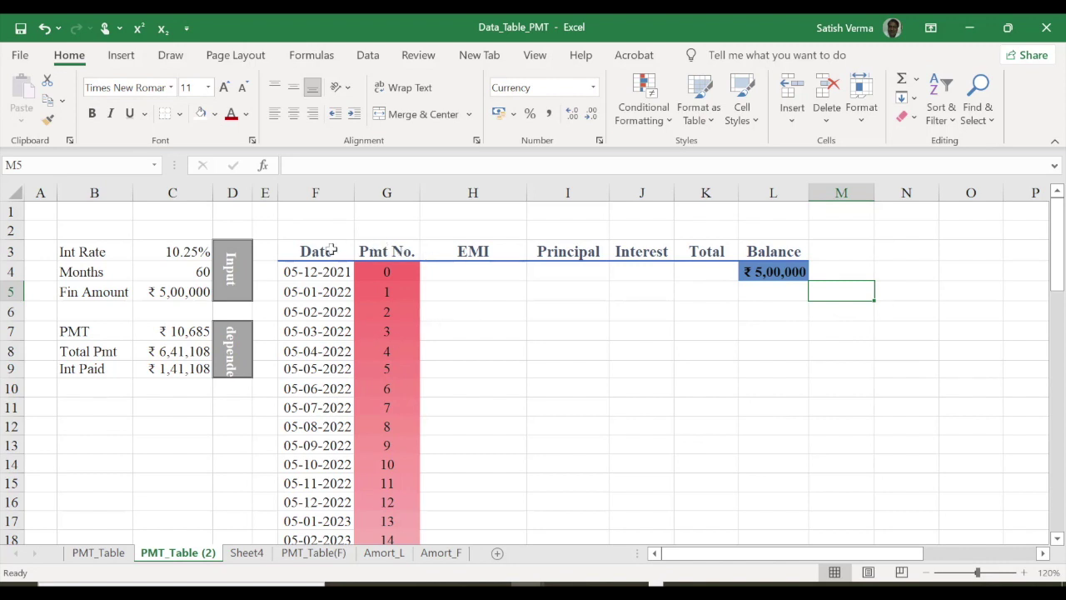
Apply a white-to-red colour scale to the schedule range F3:L64
mouse_move(305, 252)
left_mouse_down()
mouse_move(757, 308)
mouse_move(808, 525)
left_mouse_up()
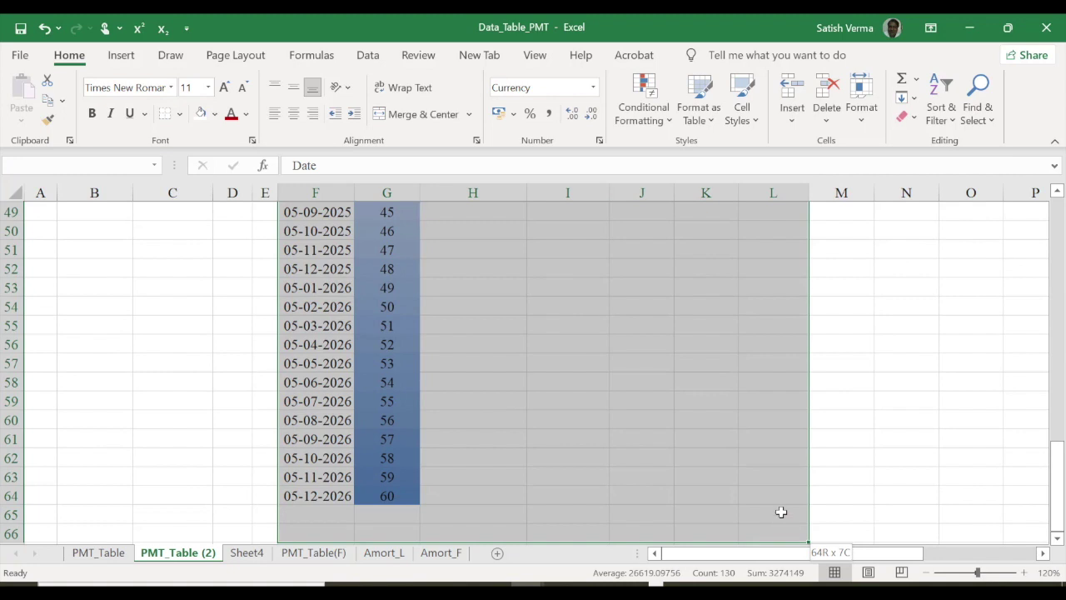
left_click_drag(808, 525, 778, 498)
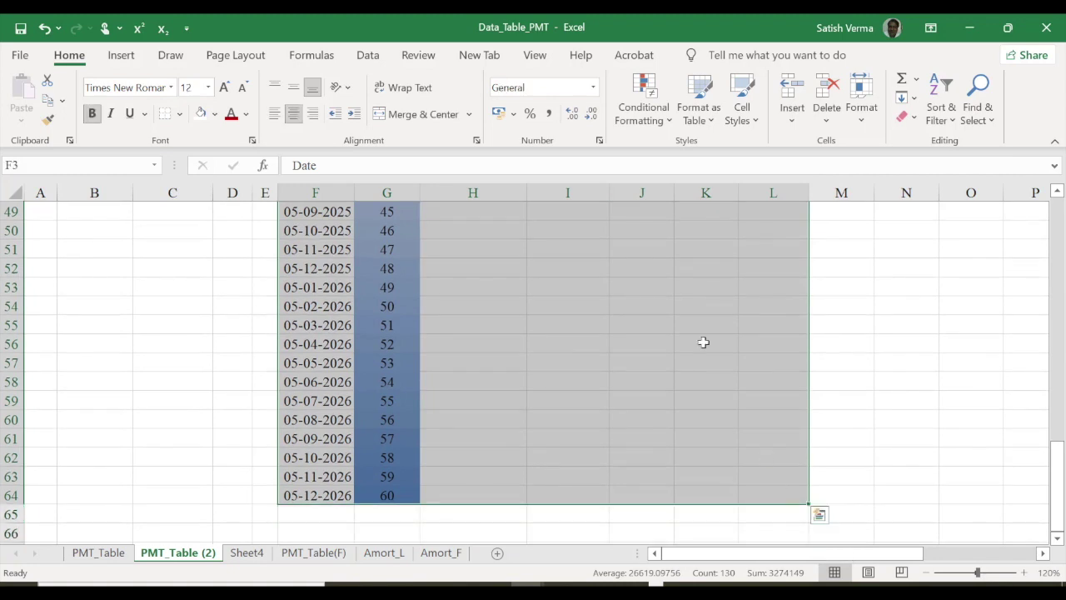
left_click(672, 123)
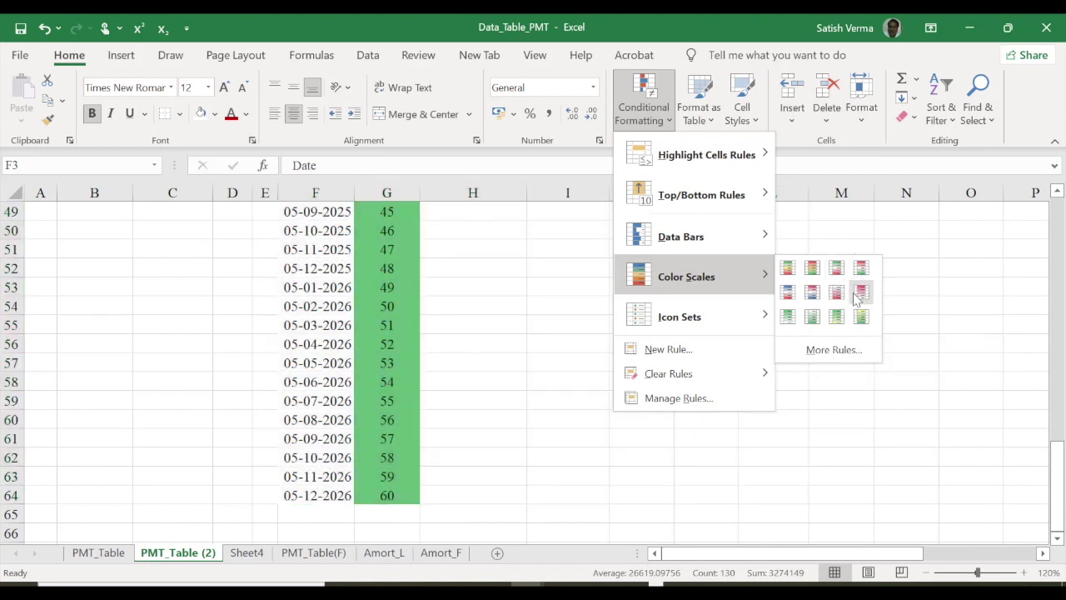
left_click(845, 369)
left_click(841, 381)
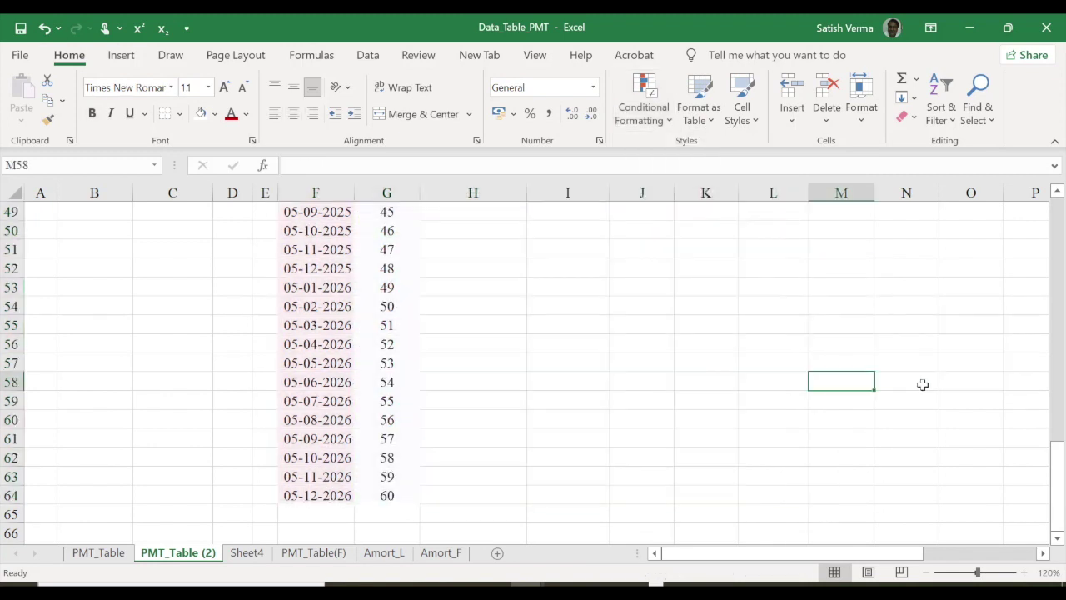
left_click_drag(1055, 475, 1054, 216)
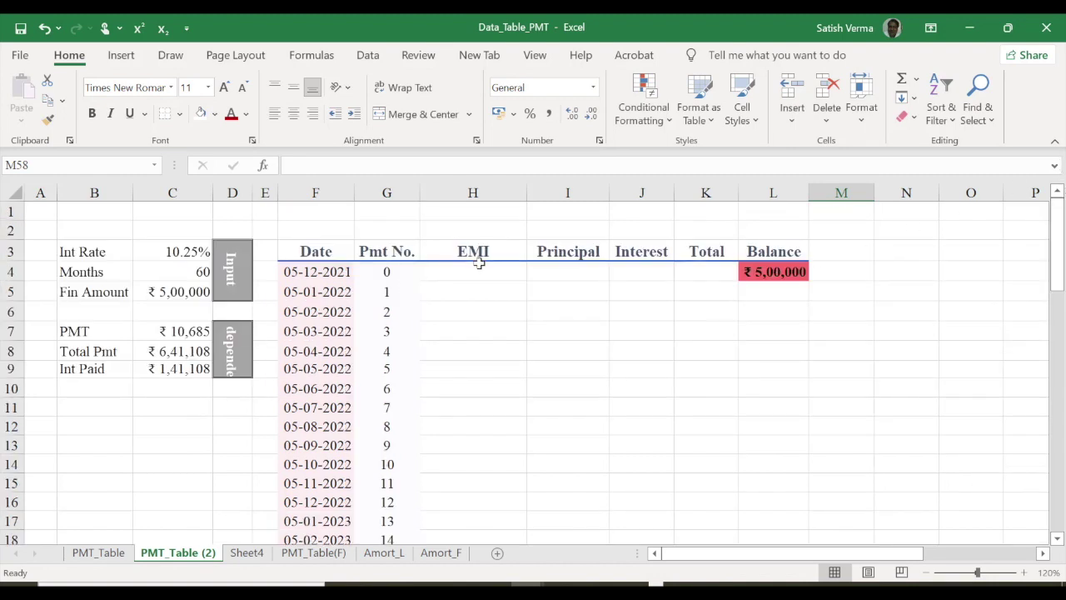
Enter the EMI formula =PMT($C$3/12,$C$4,-$C$5) in H5 with absolute references
left_click(469, 293)
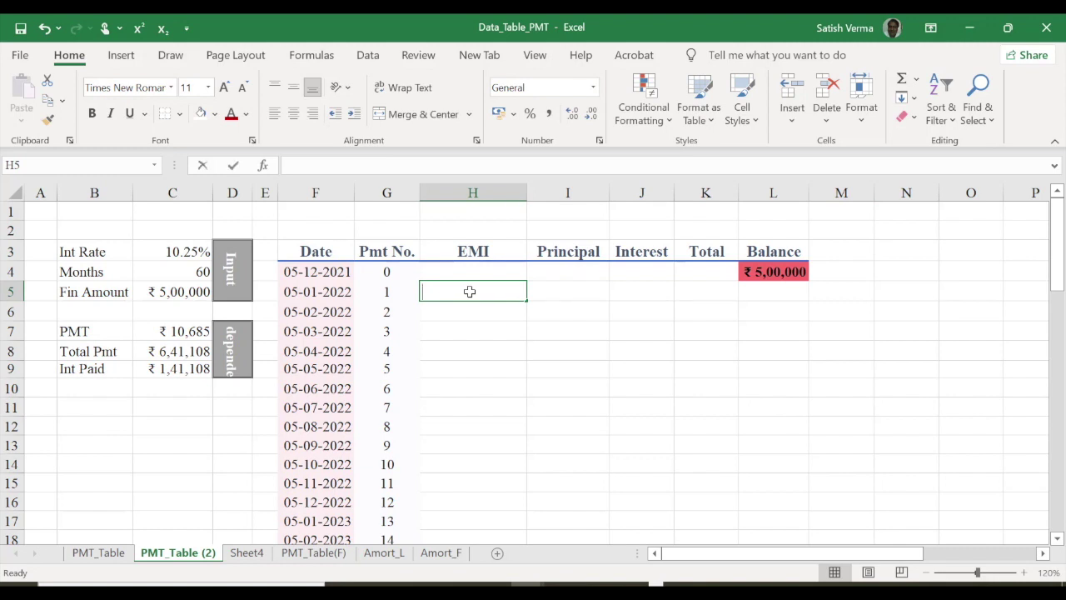
type("=")
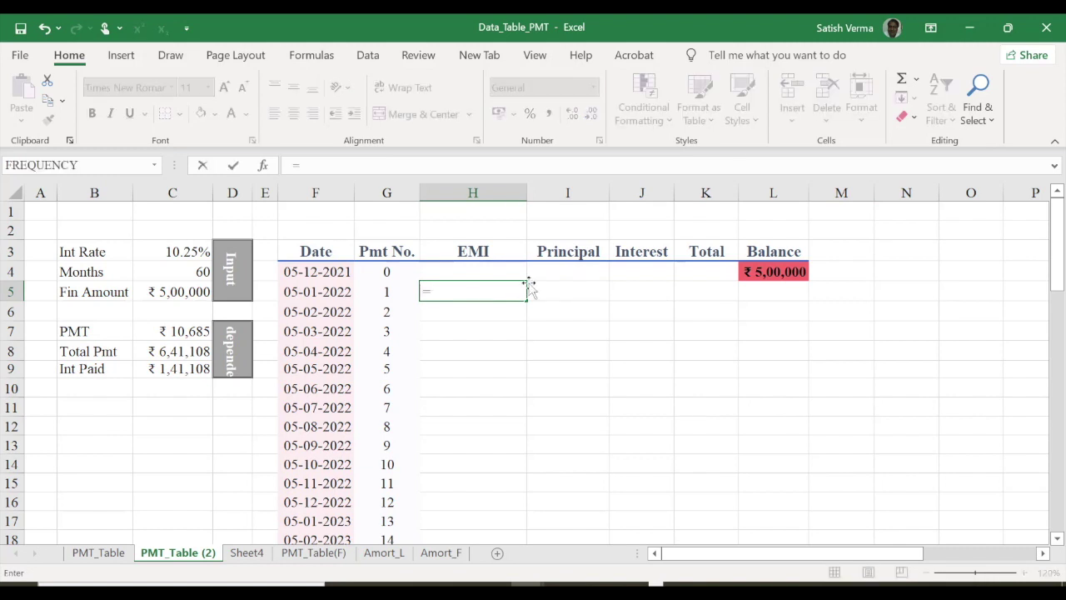
type("pmt")
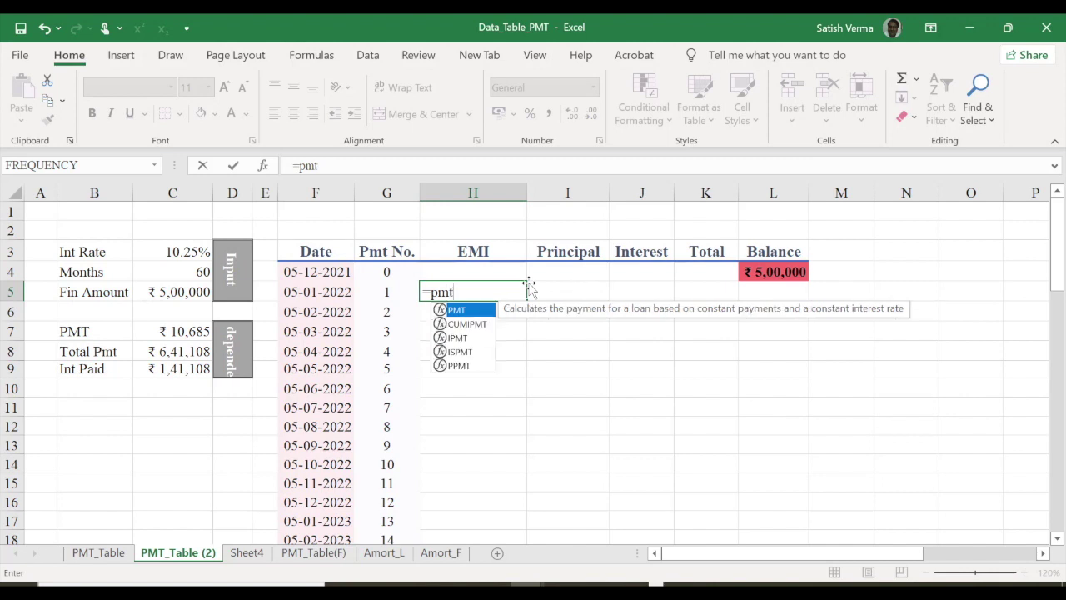
key("Tab")
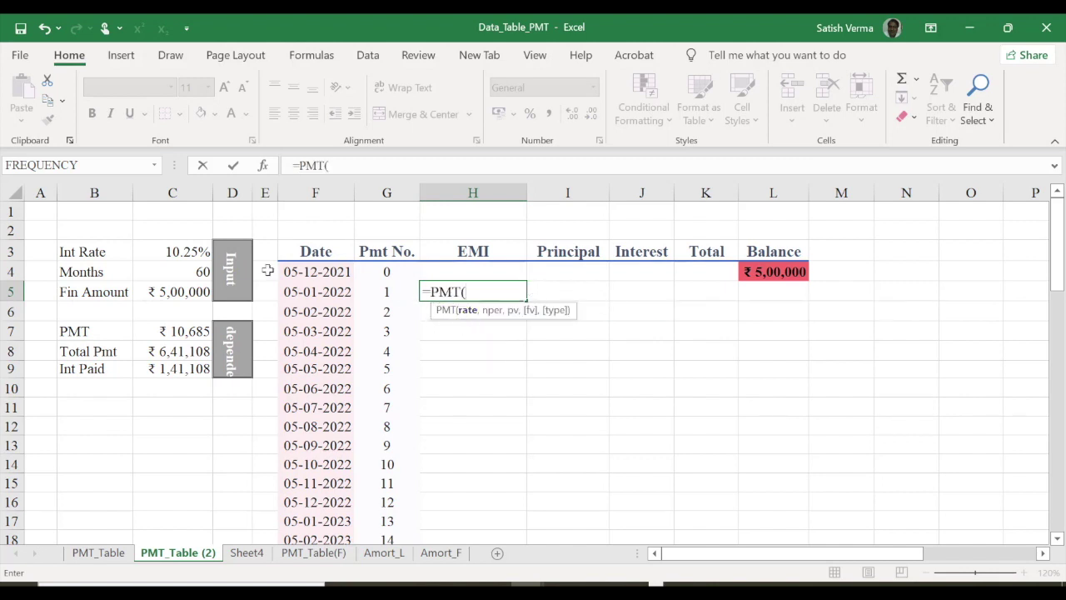
left_click(171, 252)
type("/")
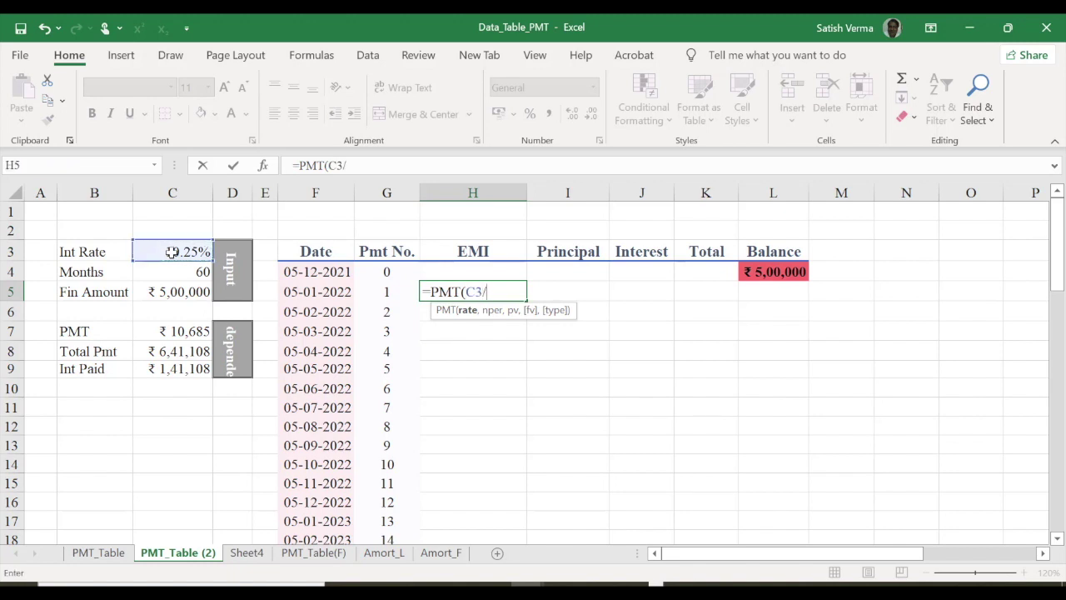
type("12,")
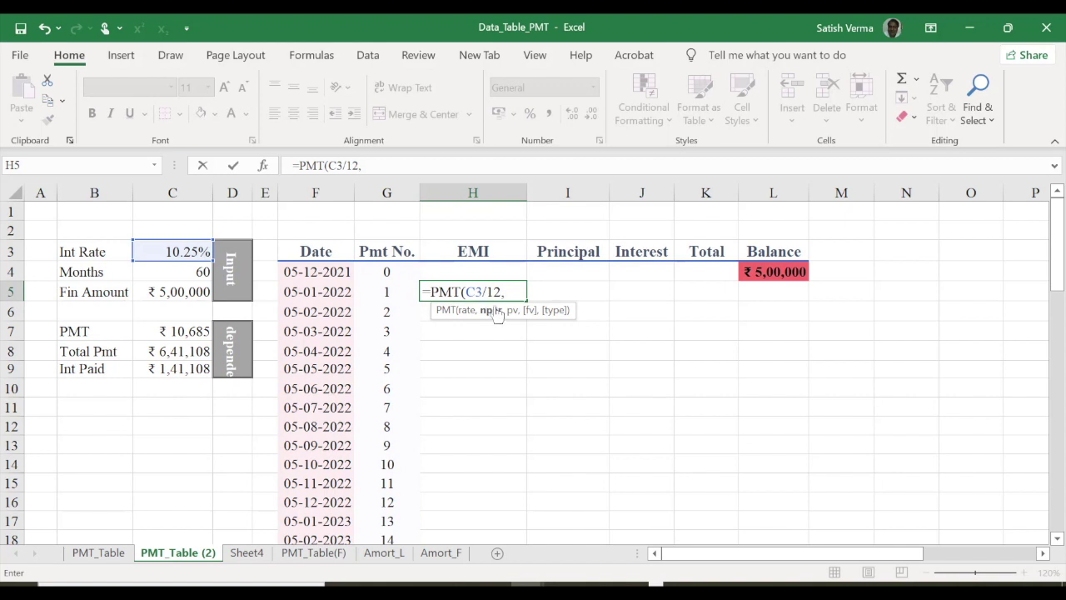
left_click(191, 273)
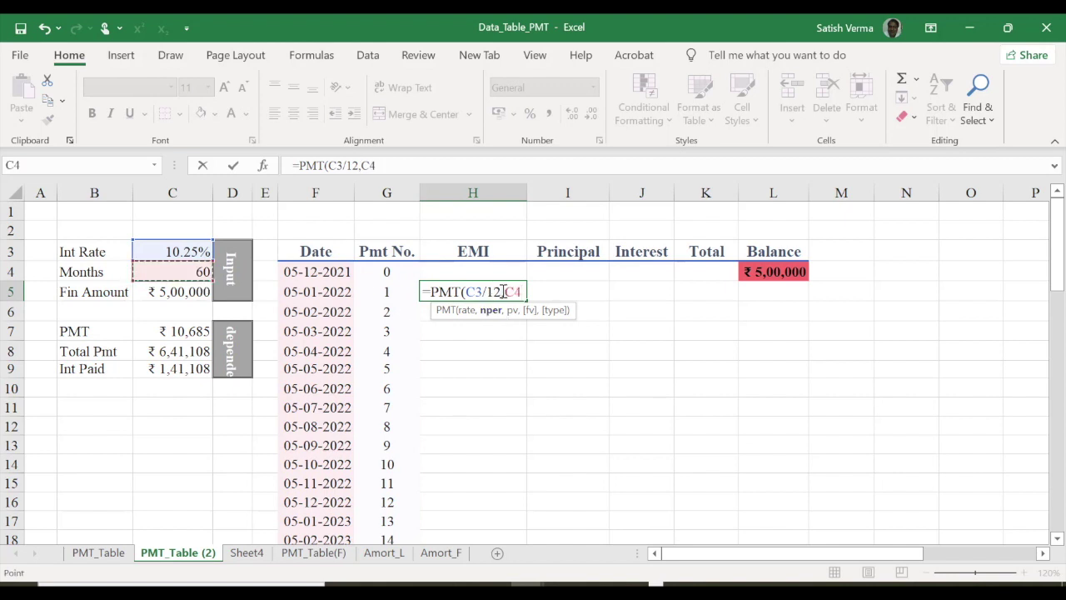
key("F4")
double_click(478, 292)
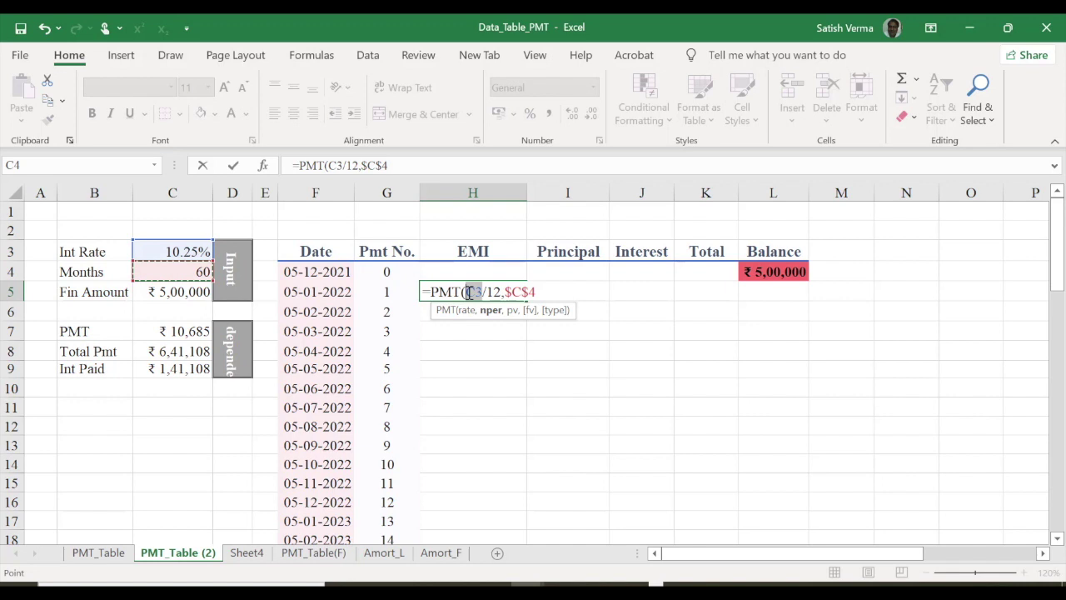
key("F4")
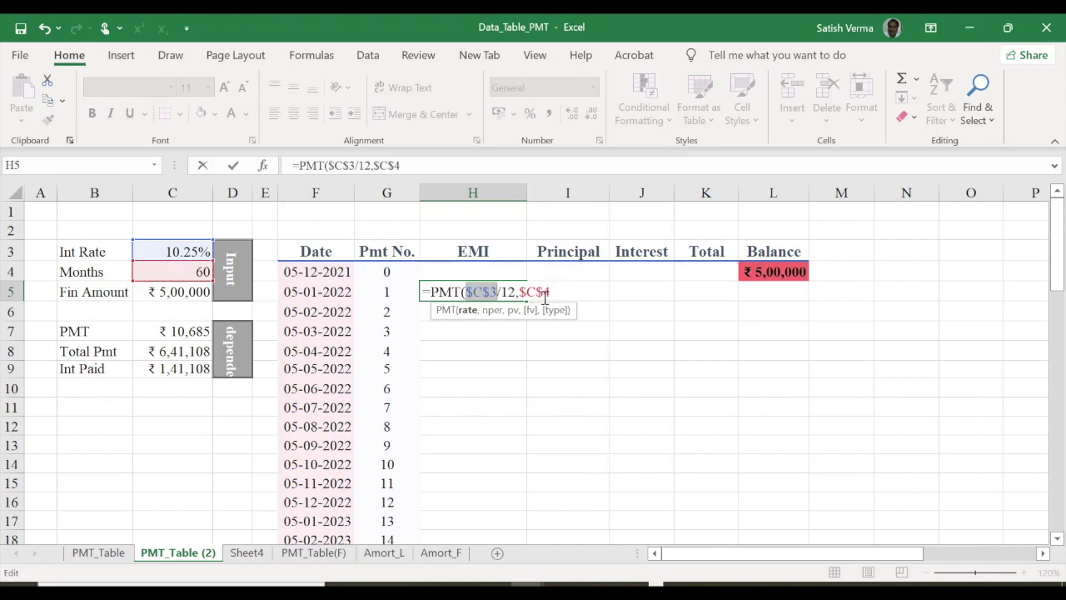
key("End")
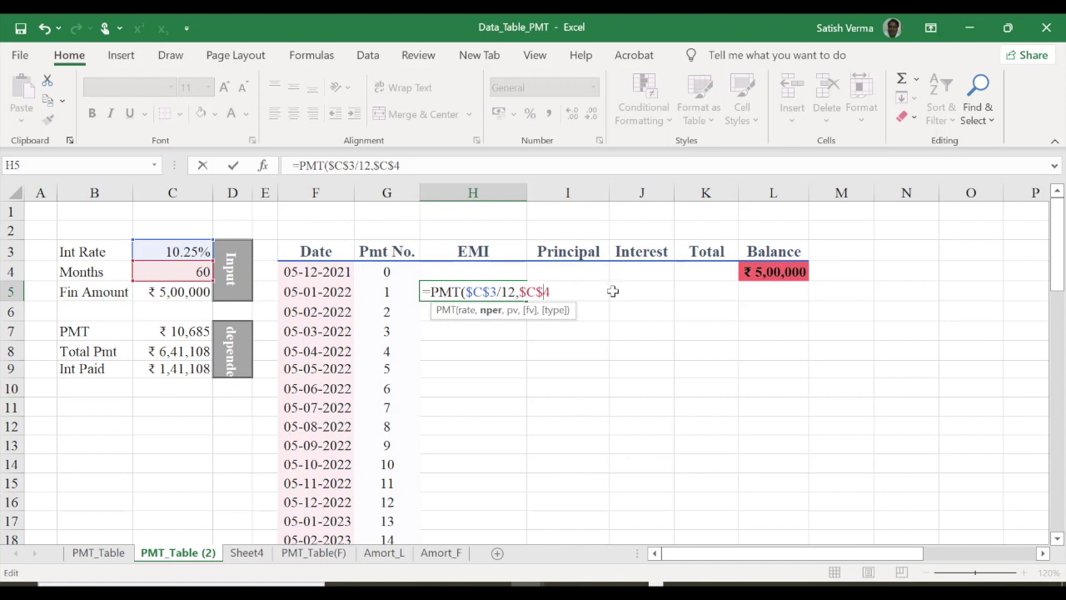
type(",")
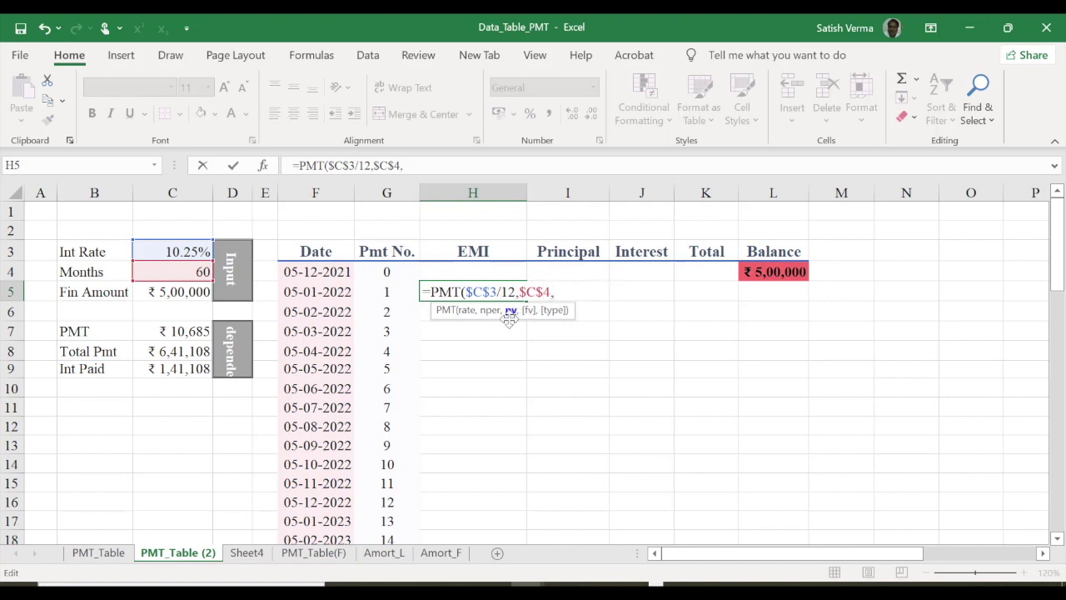
left_click(182, 292)
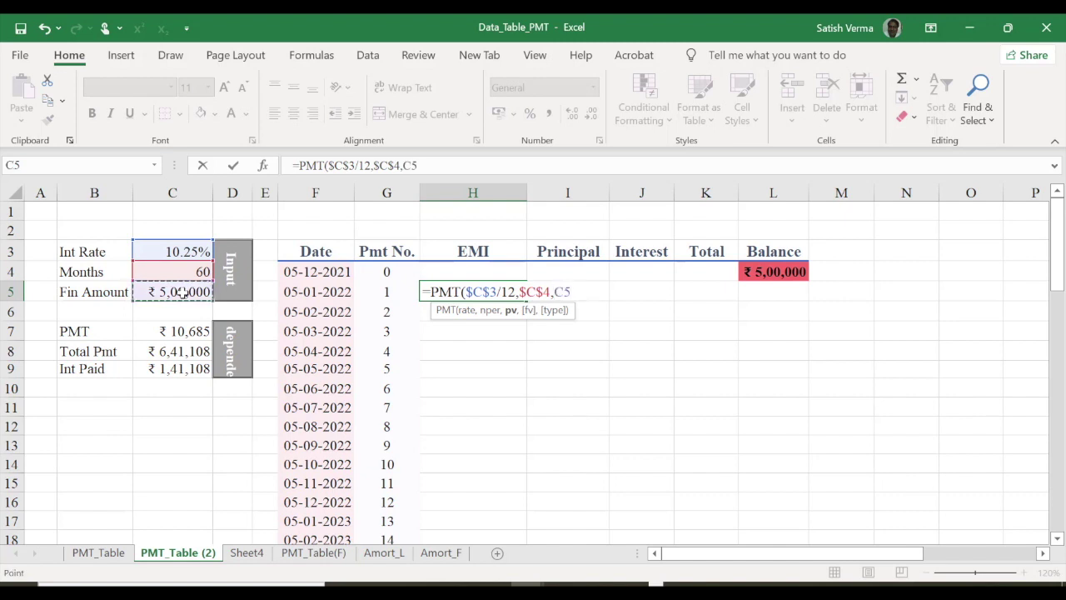
key("F4")
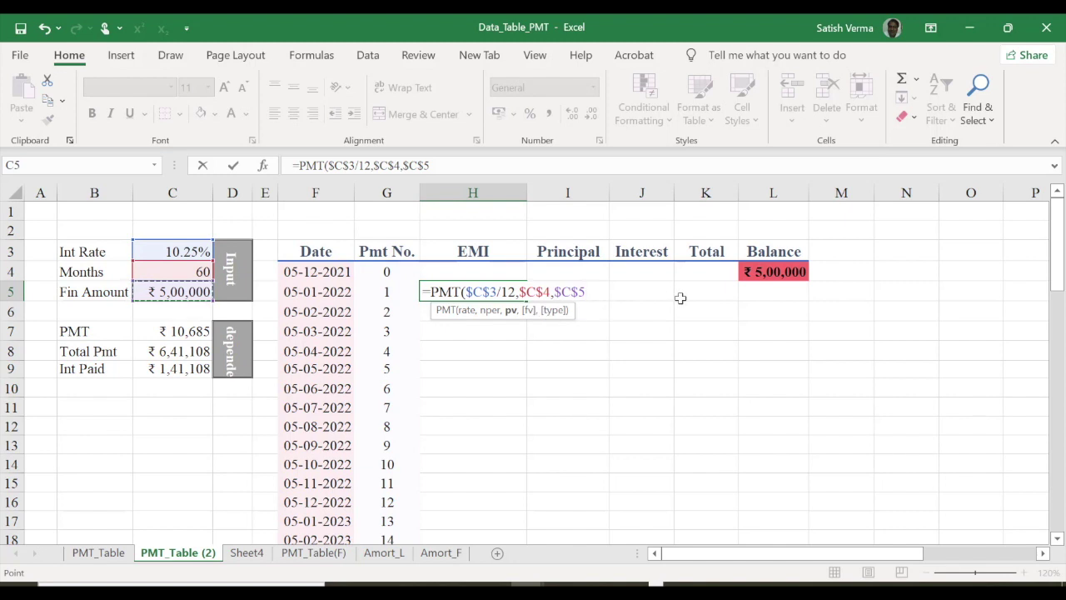
type(")")
key("Return")
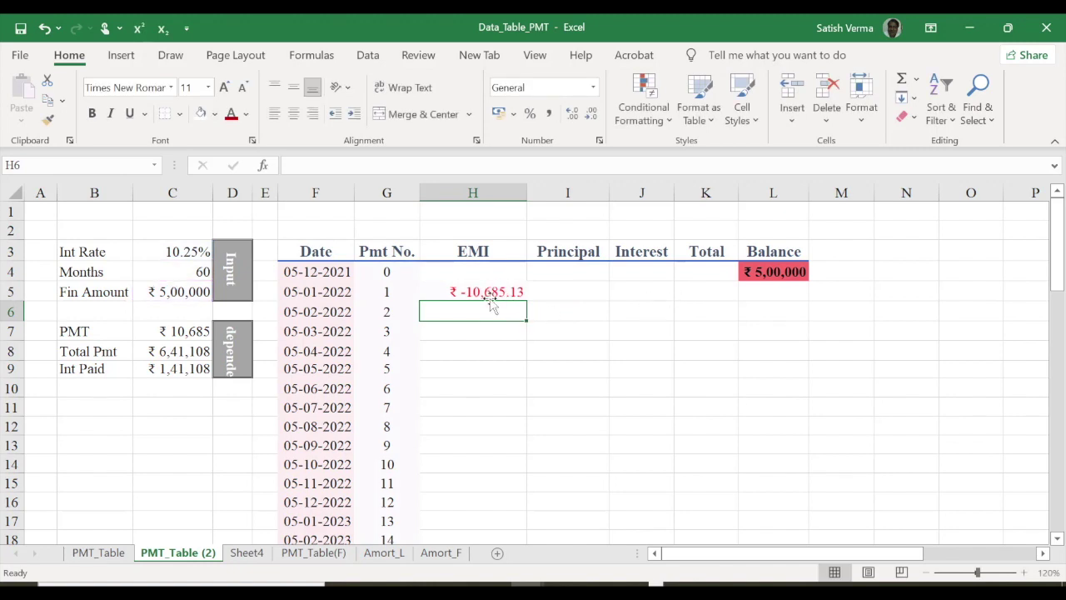
Make the EMI positive, drop its decimals to ₹ 10,685, centre it and narrow column H
left_click(490, 293)
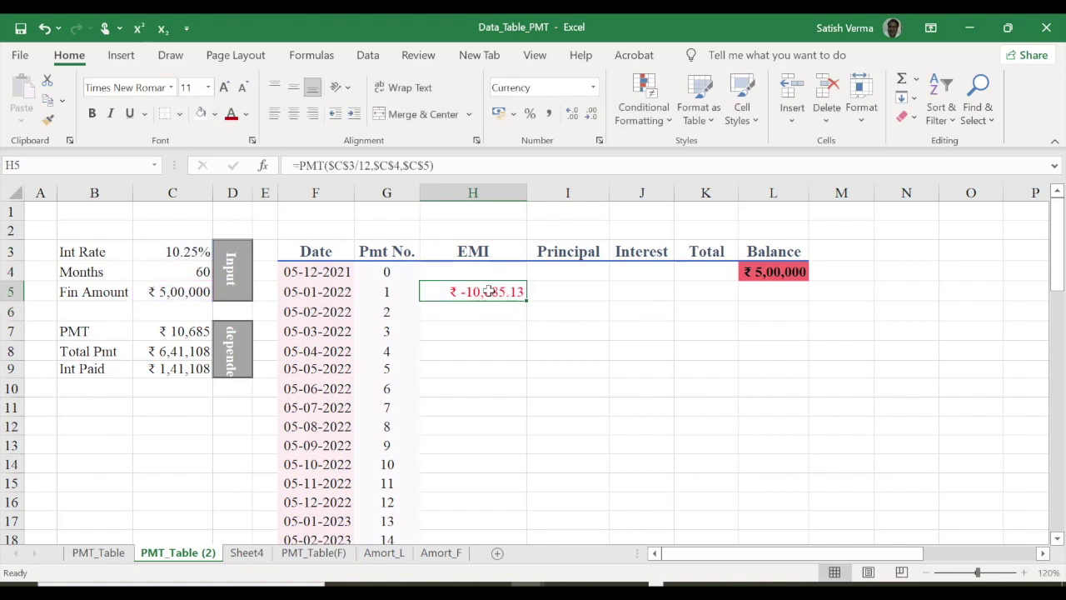
left_click(408, 165)
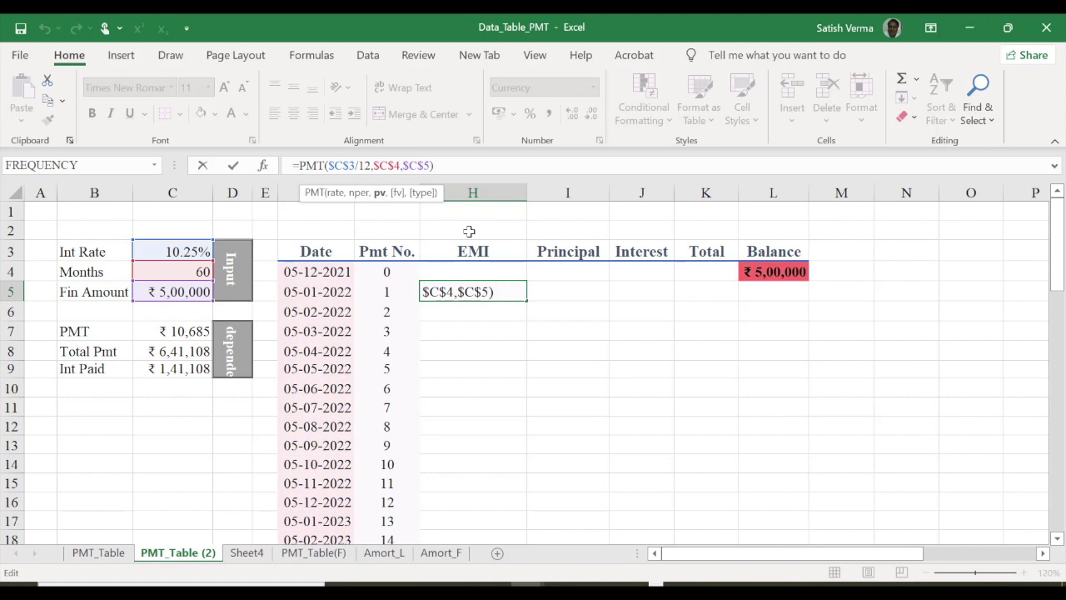
type("-")
key("Return")
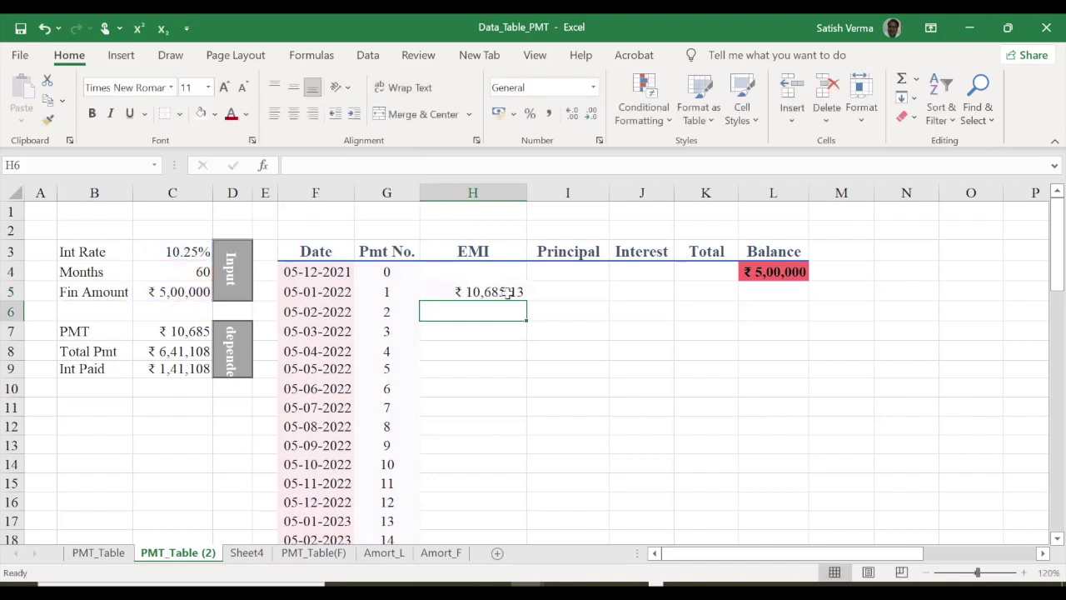
left_click(508, 291)
left_click(592, 115)
left_click(592, 115)
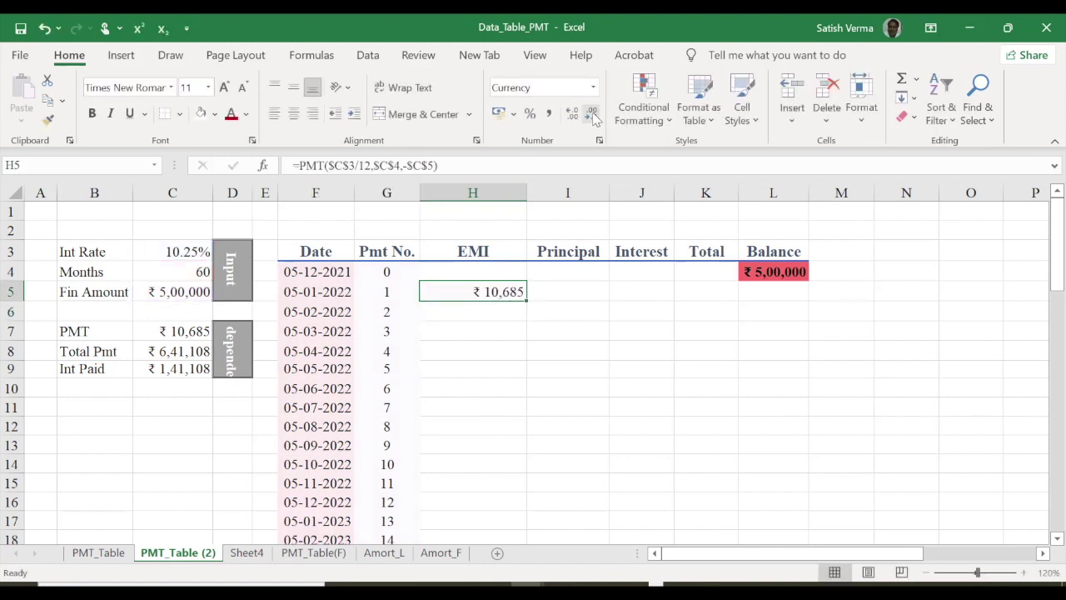
left_click(297, 116)
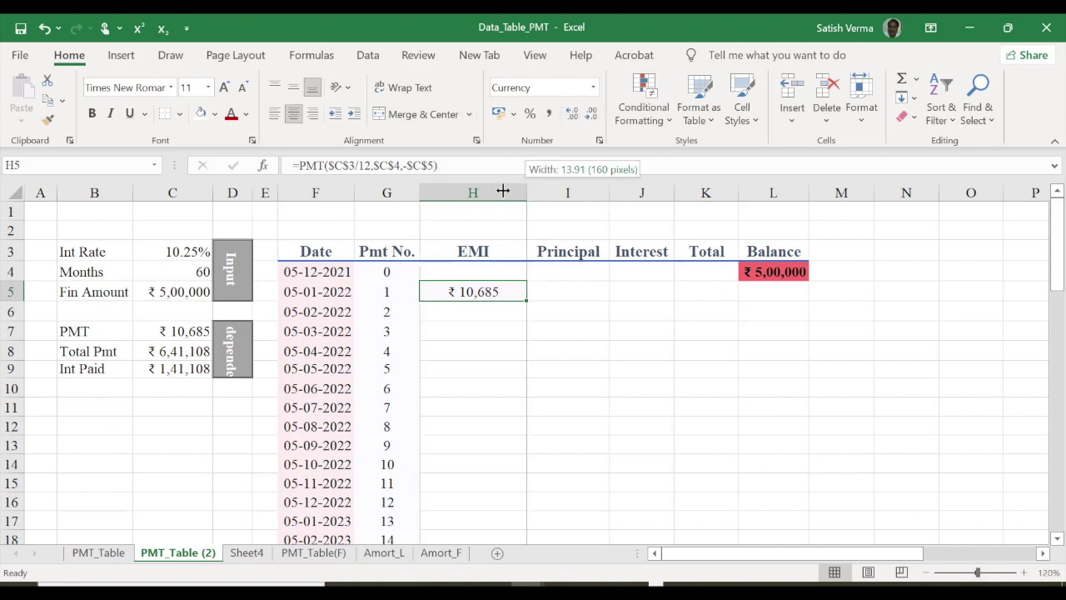
left_click_drag(526, 186, 504, 186)
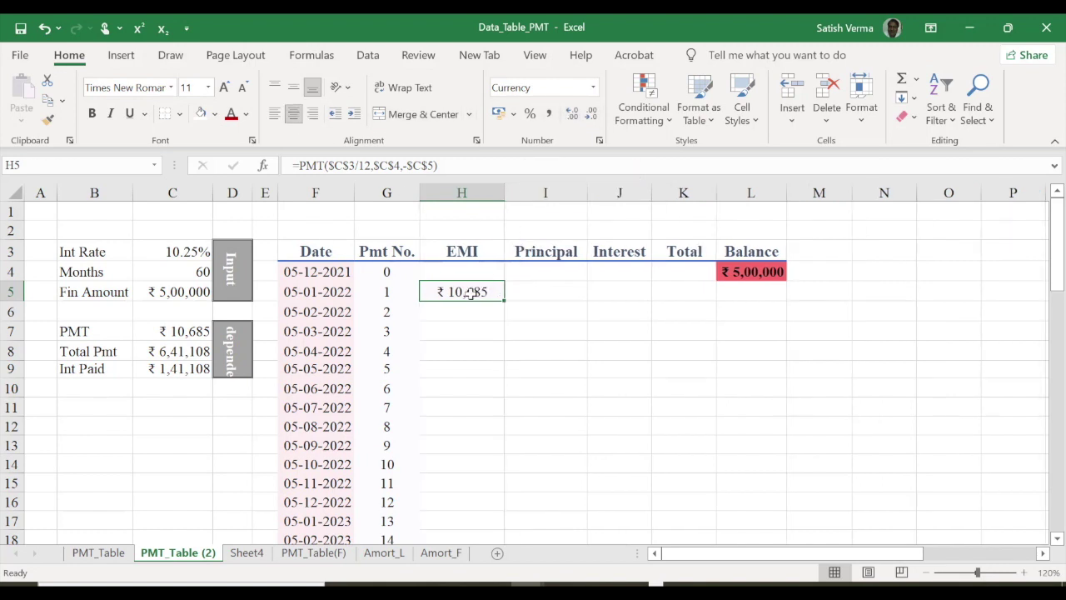
left_click(539, 292)
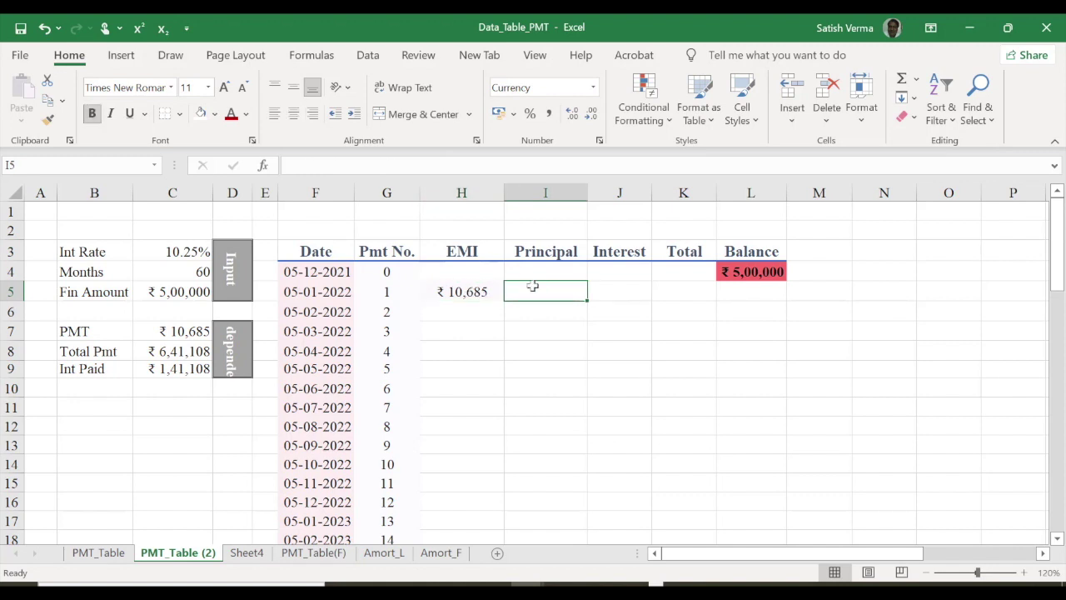
Start a PPMT formula in I5 with the locked monthly rate $C$3/12
type("=")
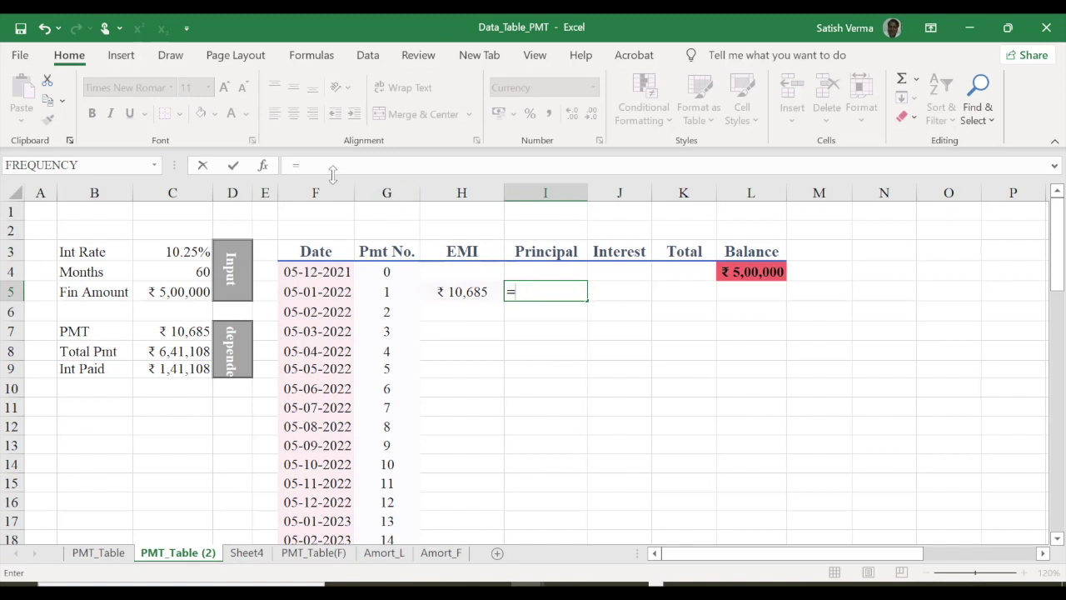
left_click(317, 164)
type("ppm")
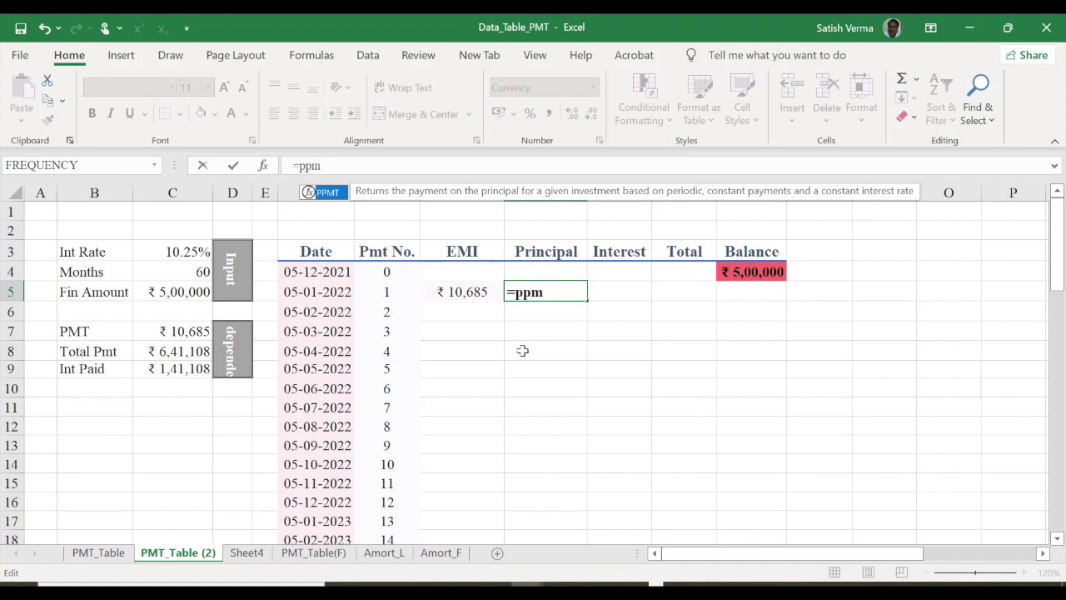
key("Tab")
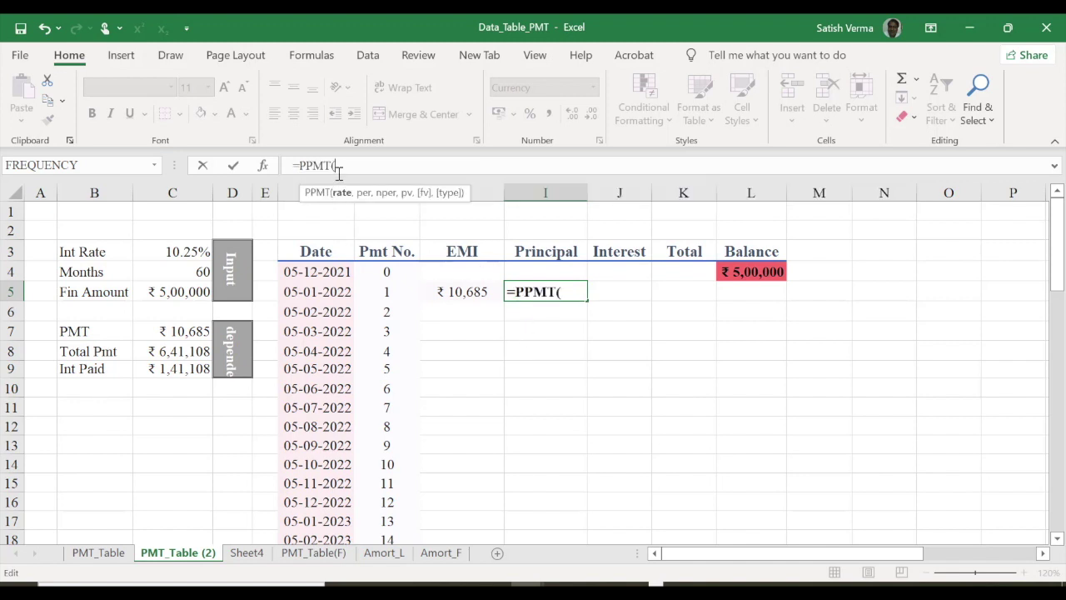
left_click(179, 255)
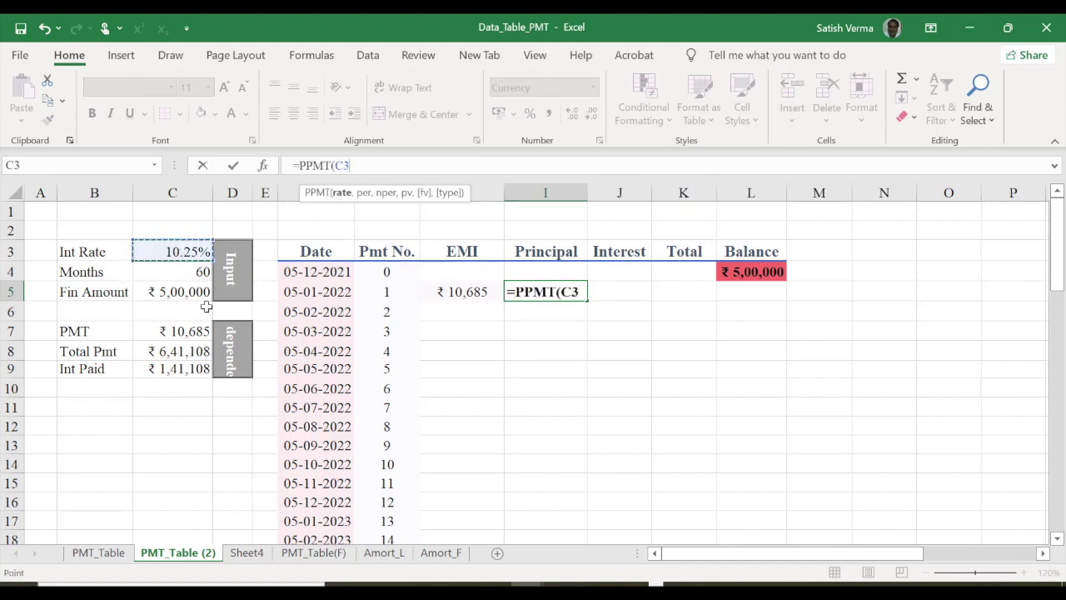
type("/12")
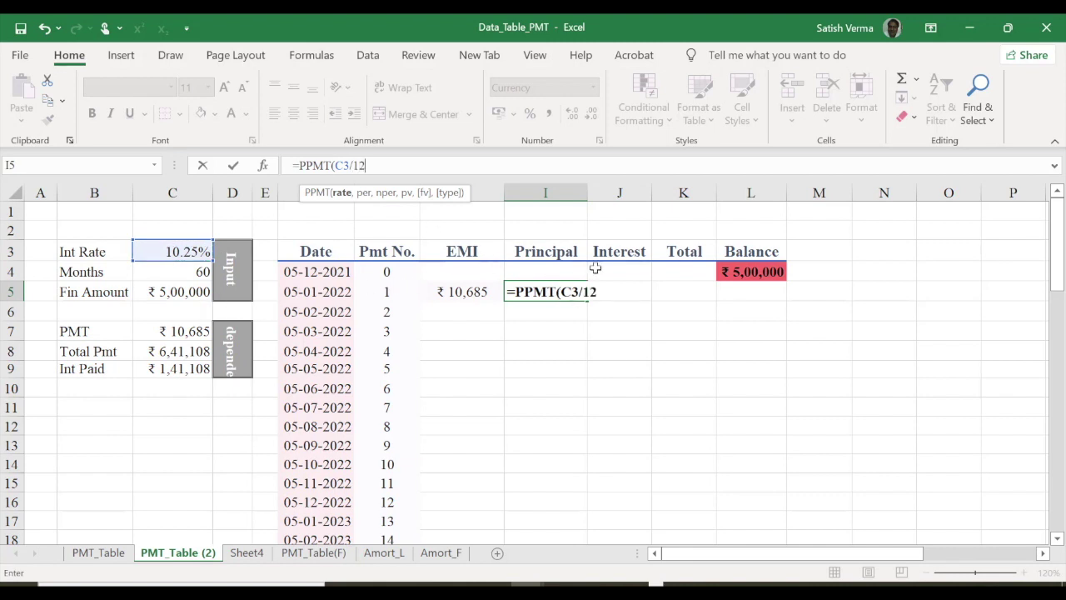
left_click_drag(579, 292, 561, 292)
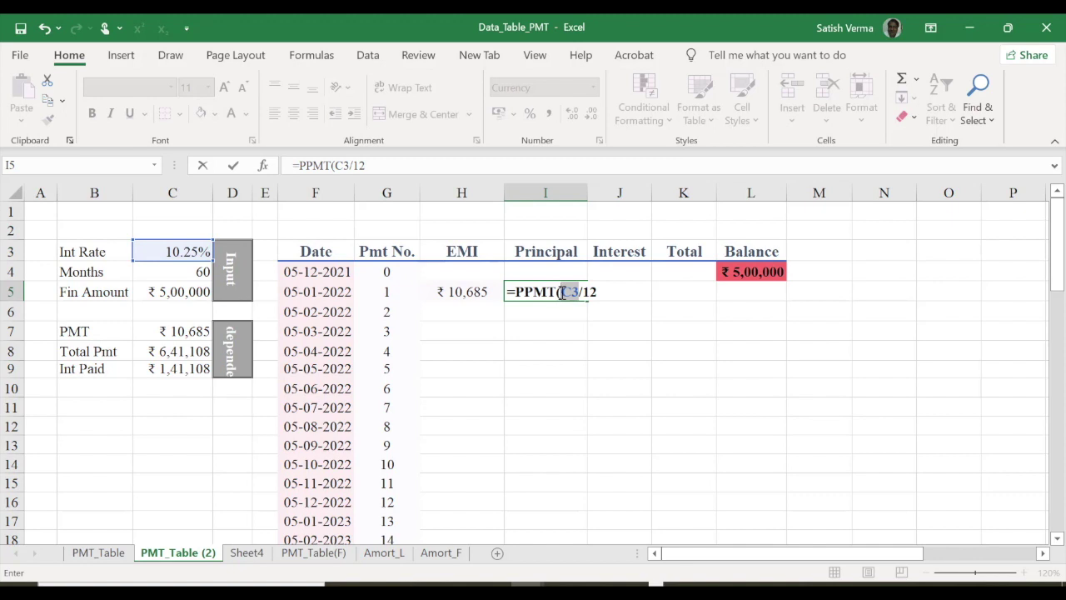
key("F4")
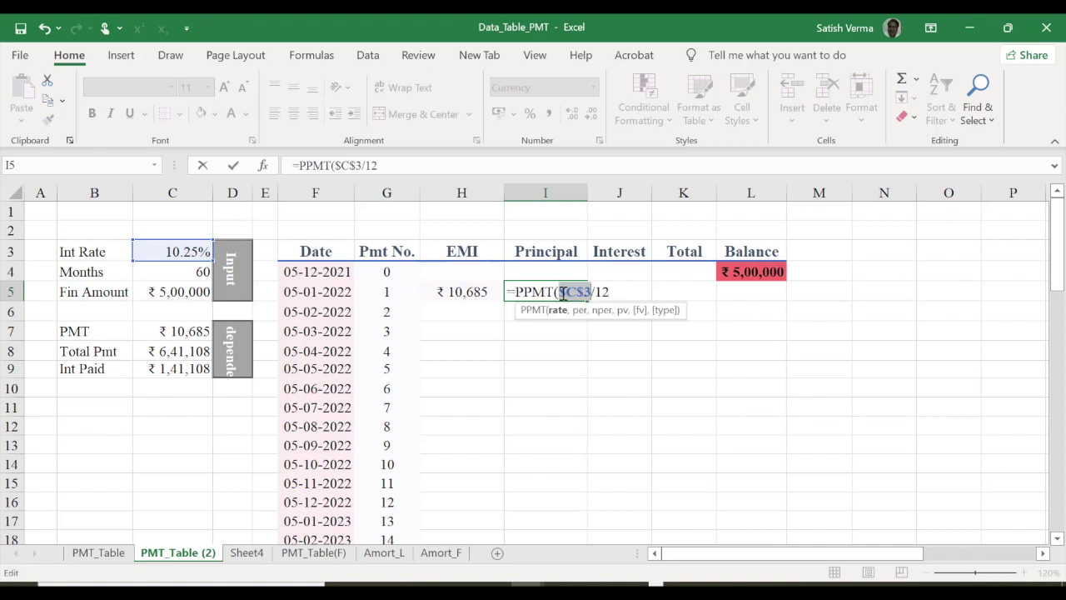
left_click(614, 292)
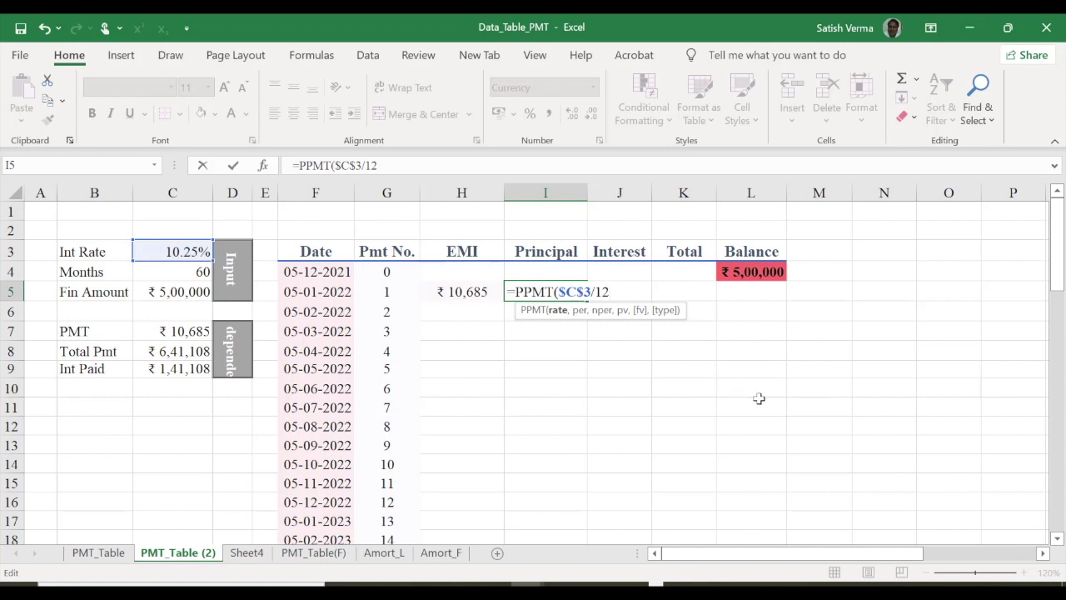
type(",")
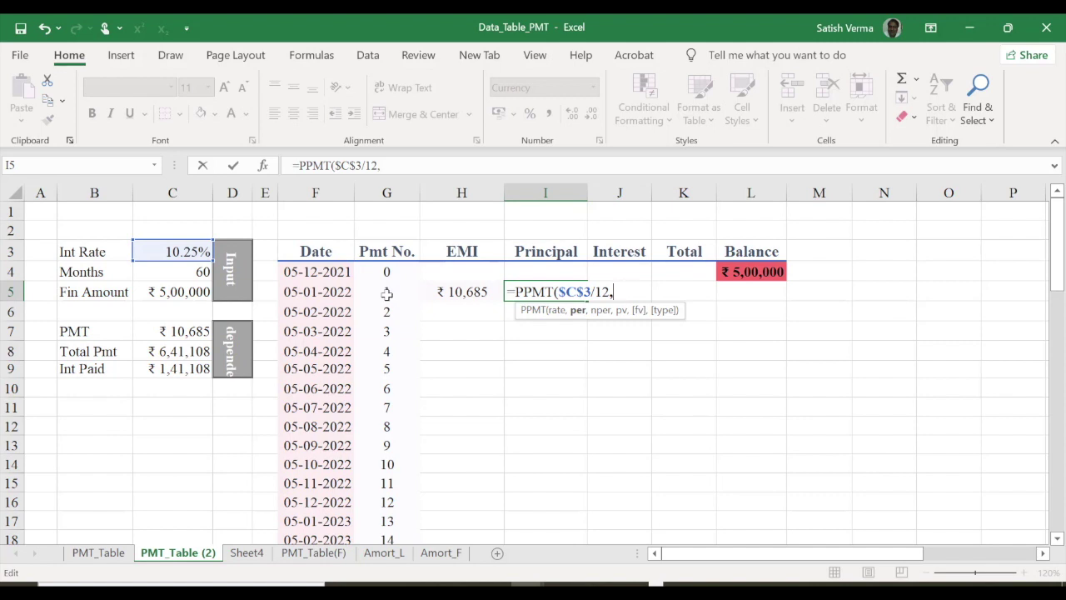
Finish the PPMT formula with $G5, $C$4 and -$C$5 as period, term and amount
left_click(387, 294)
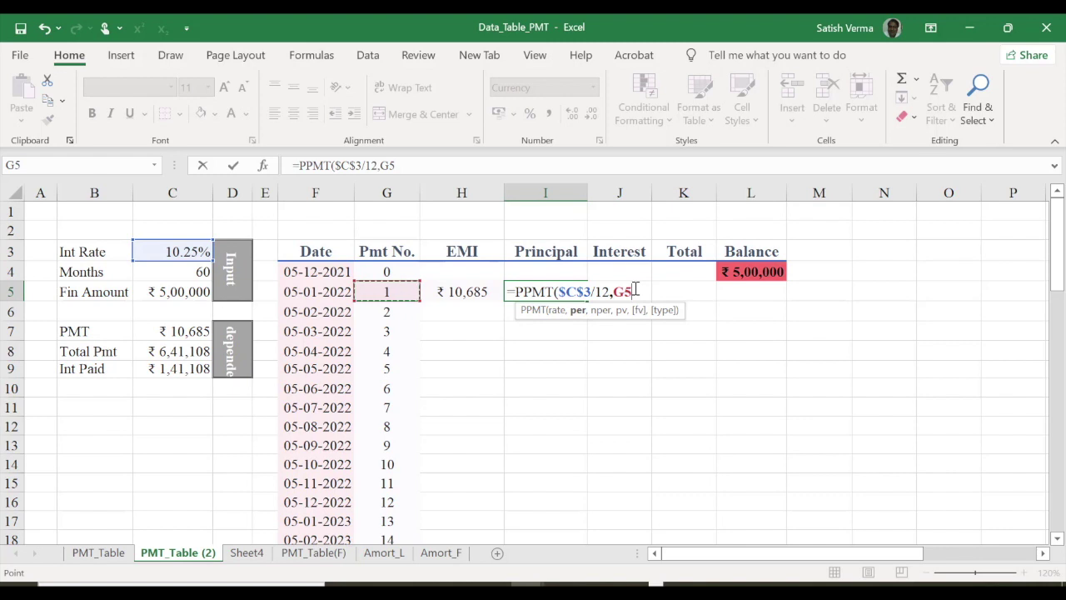
key("F4")
key("F4")
type(",")
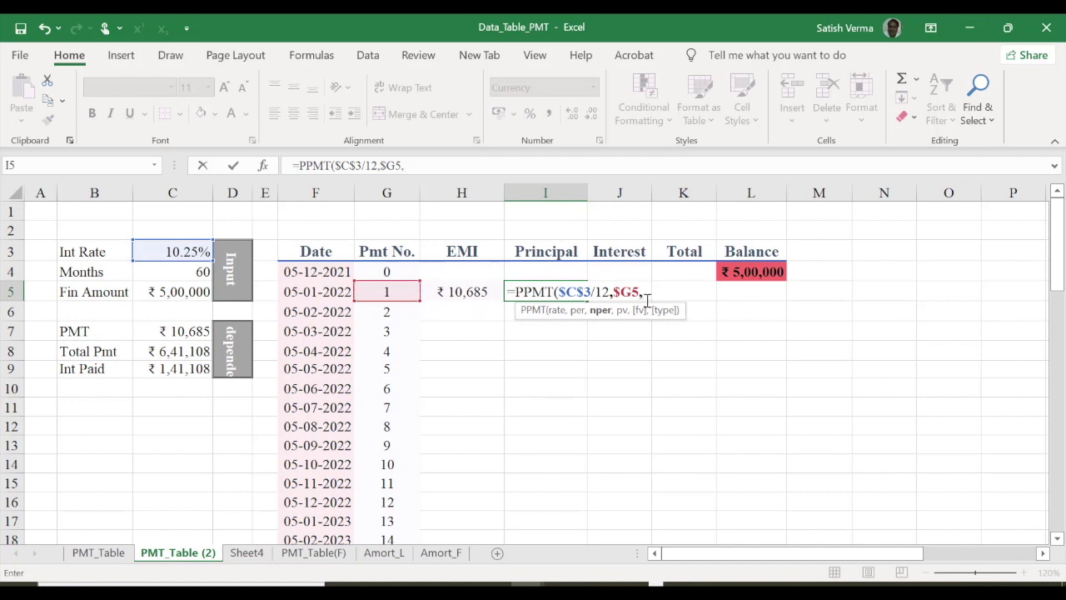
left_click(198, 275)
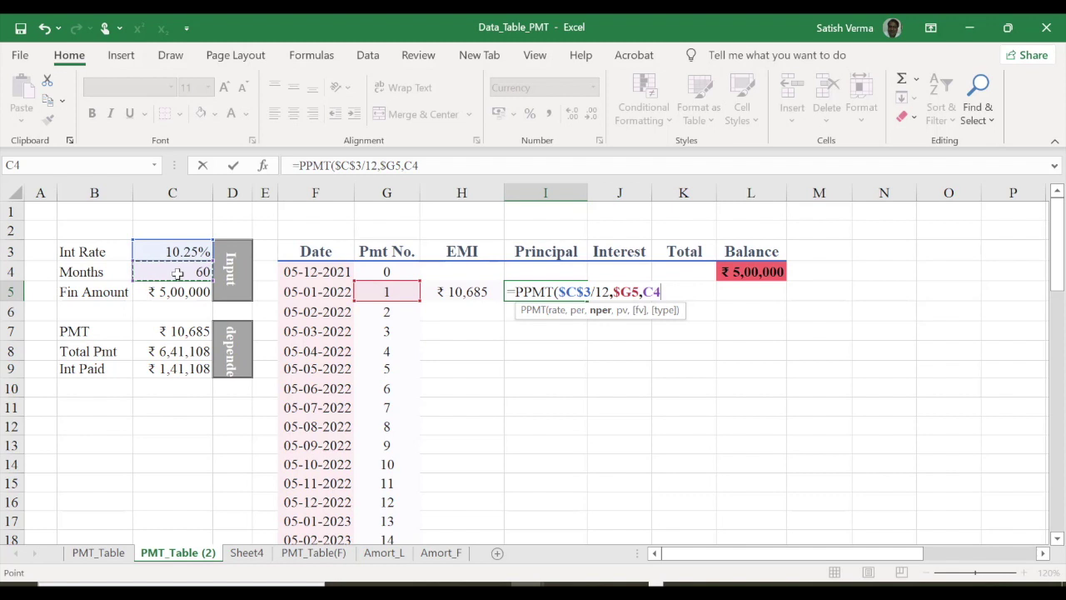
key("F4")
type("$C$4,")
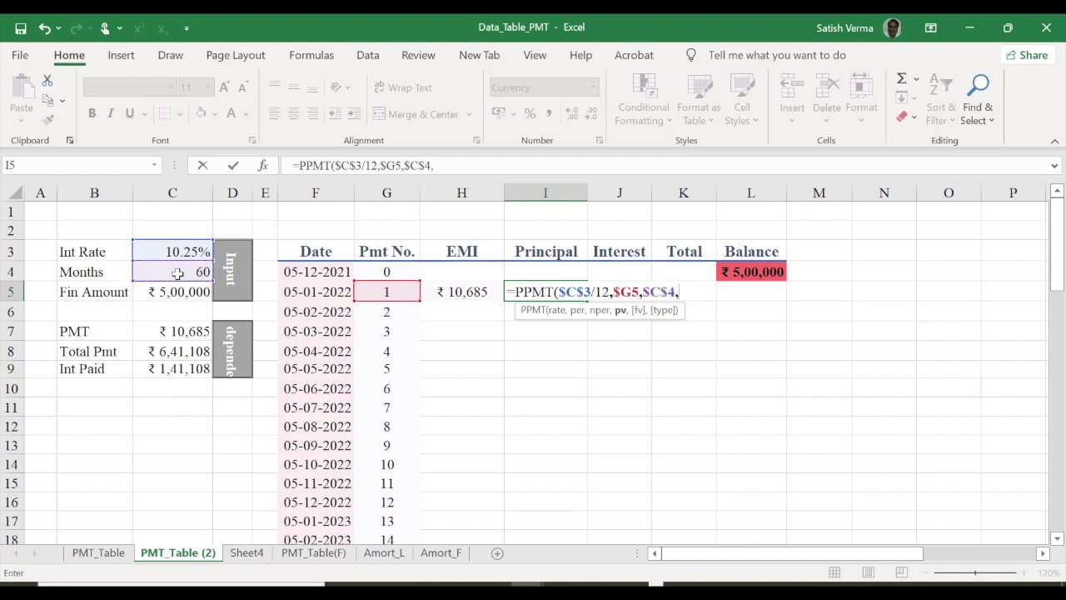
type("-")
left_click(185, 293)
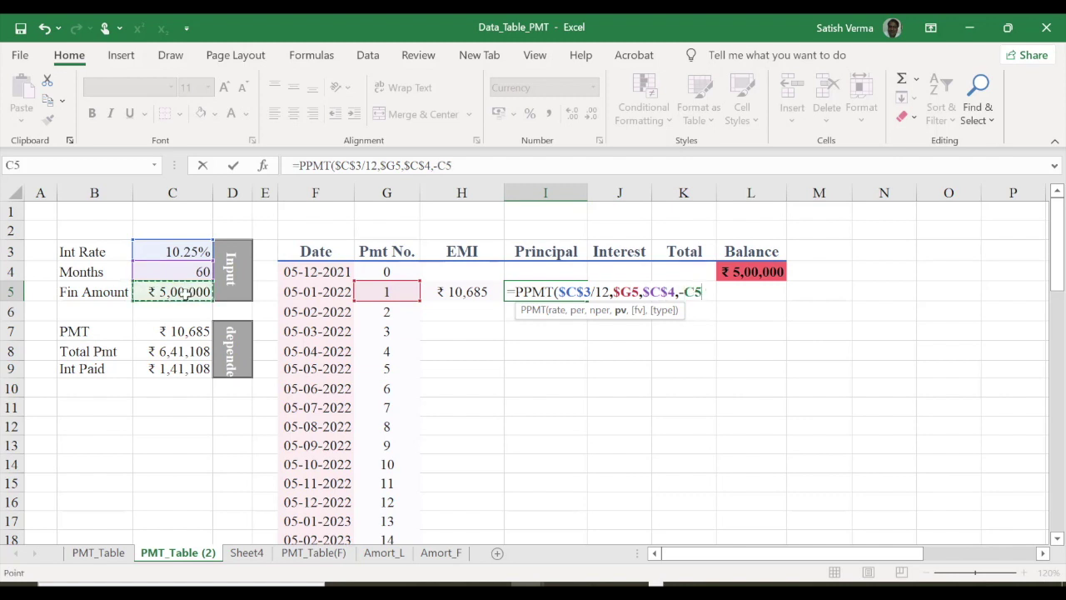
key("F4")
type(")")
key("Return")
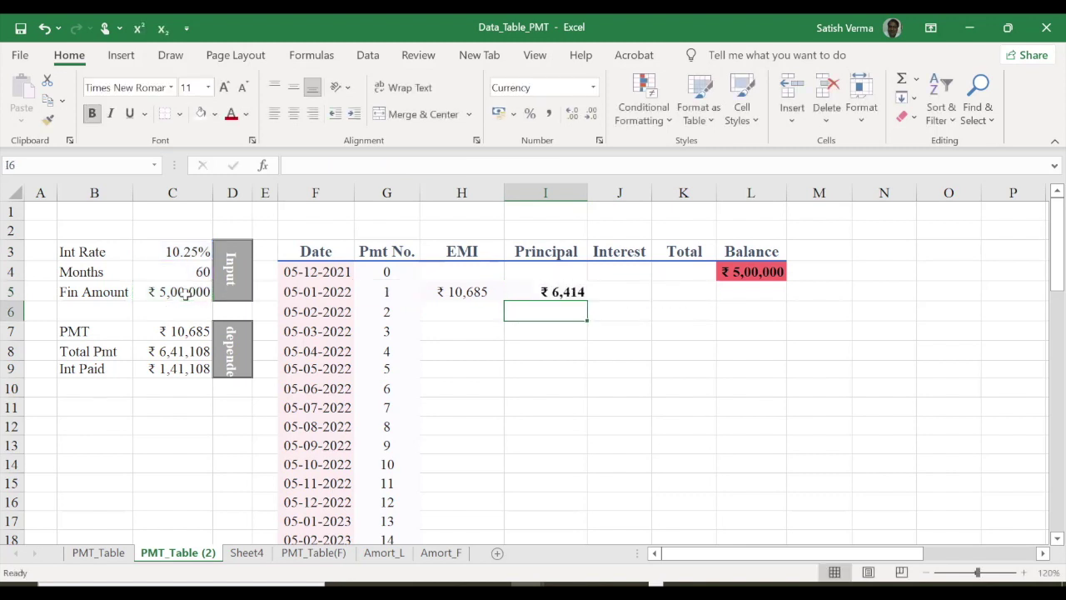
Centre the ₹ 6,414 principal in I5 and compare its formula with the EMI in H5
left_click(557, 294)
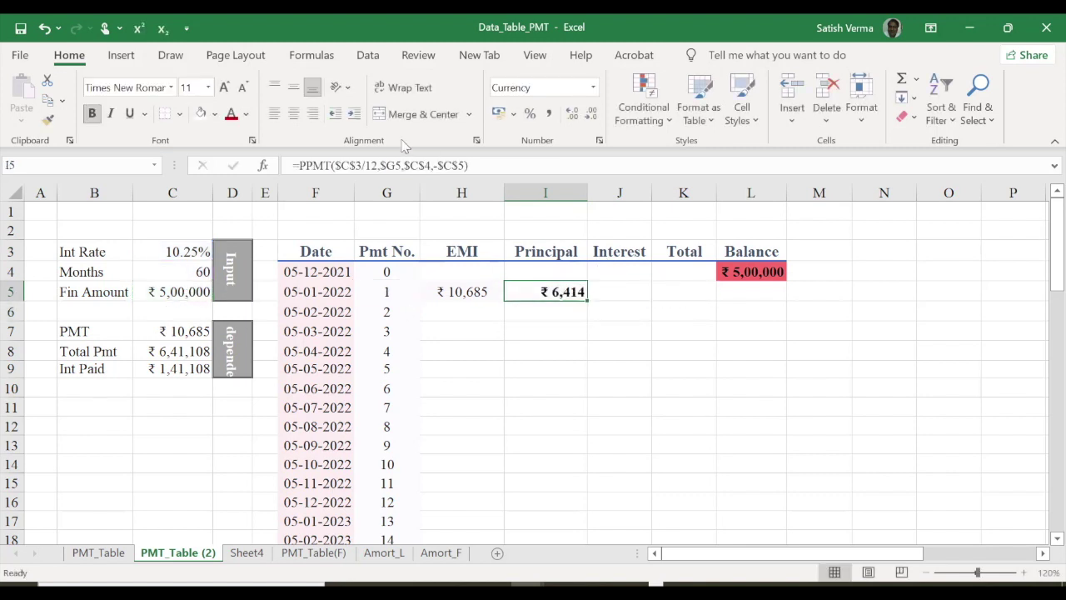
left_click(294, 113)
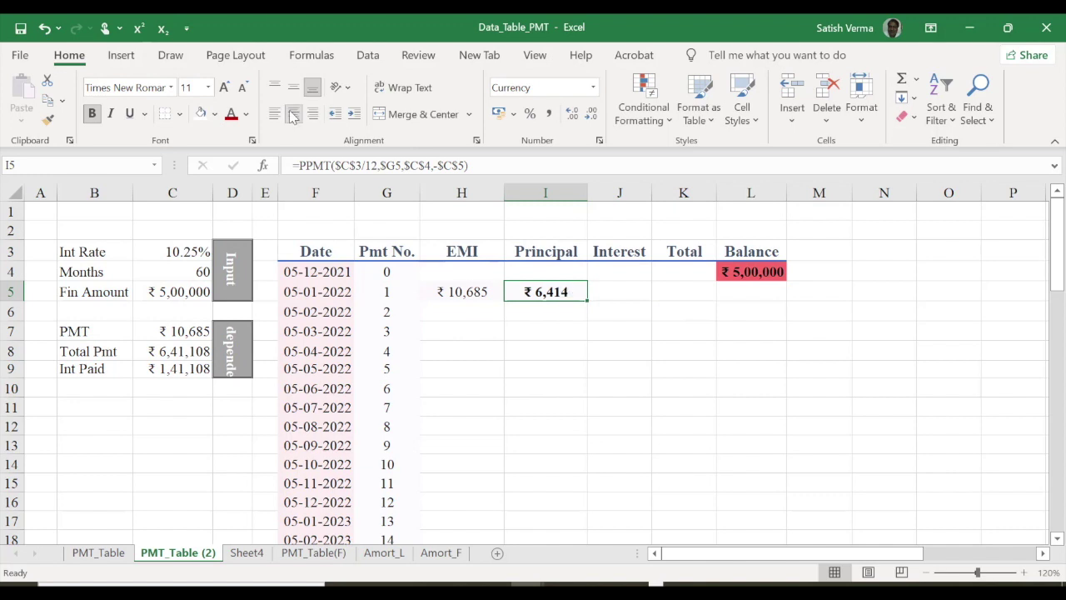
left_click(469, 291)
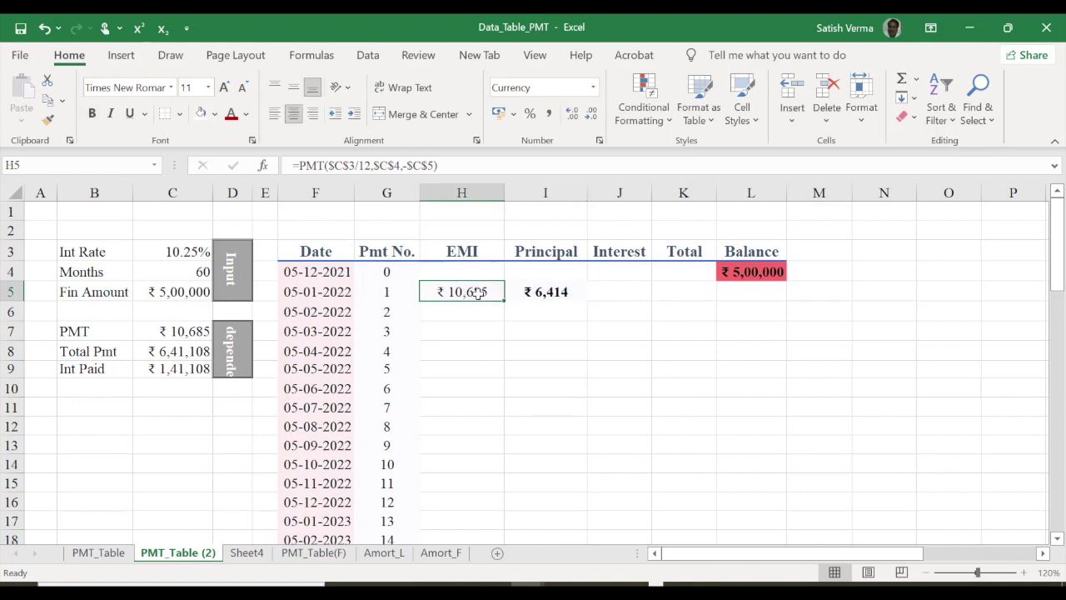
left_click(556, 292)
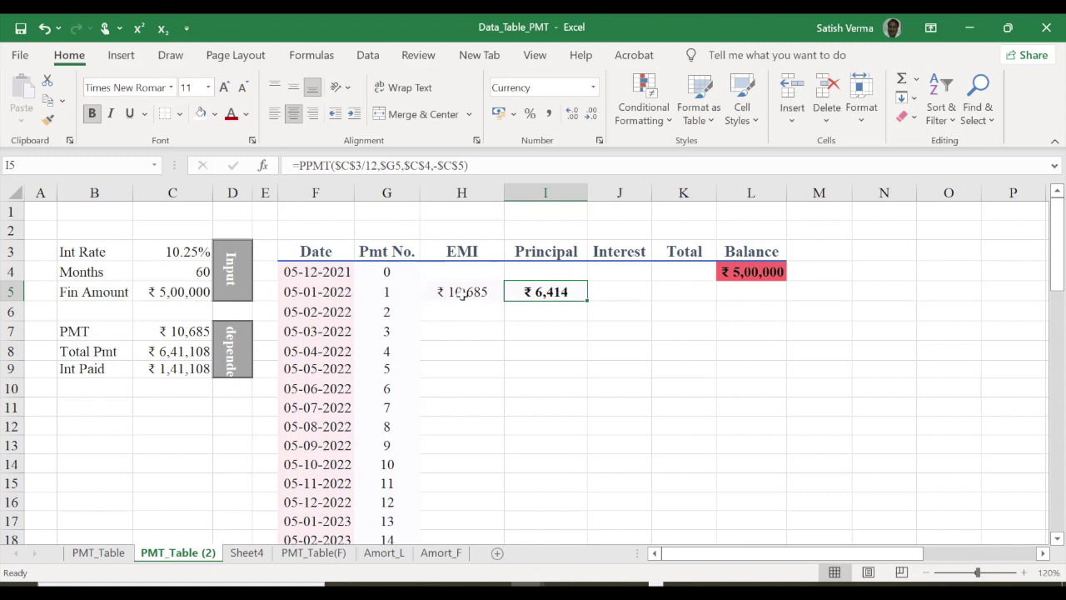
left_click(614, 292)
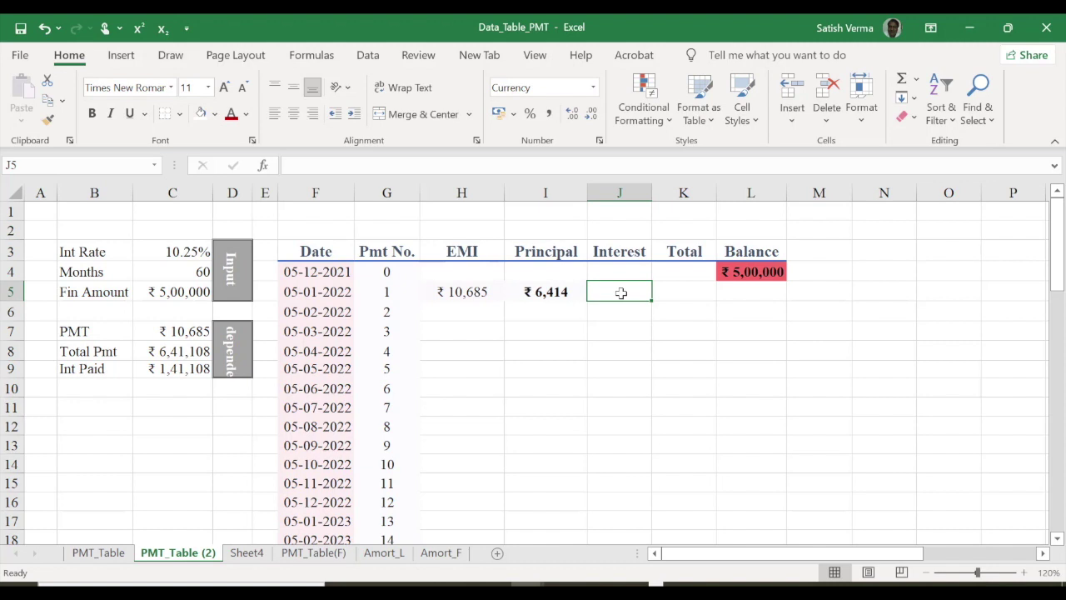
Start an IPMT formula in J5 with the locked monthly rate $C$3/12
type("=ipm")
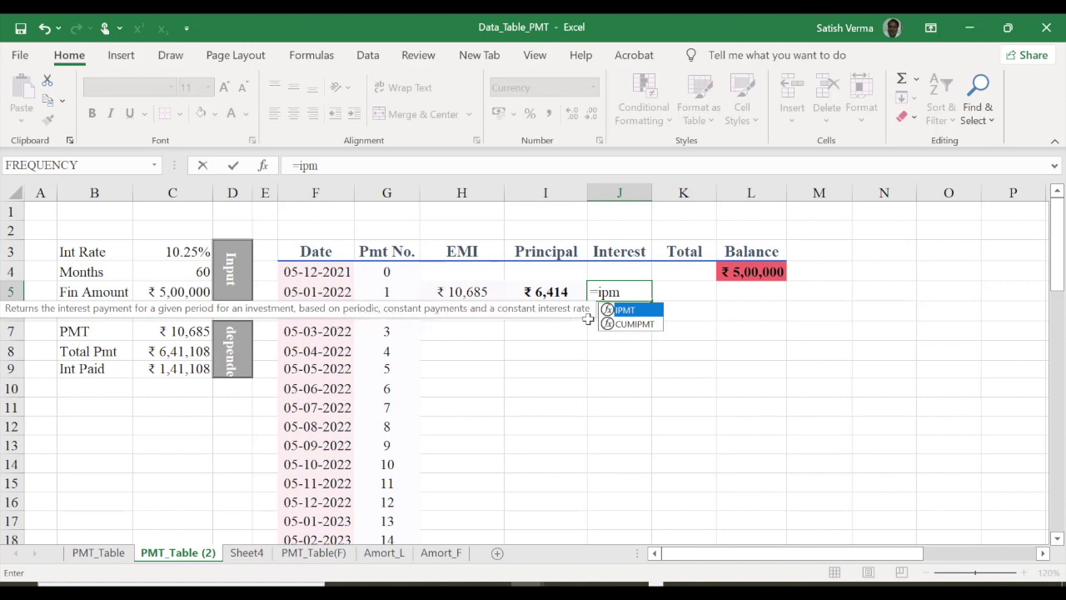
key("Tab")
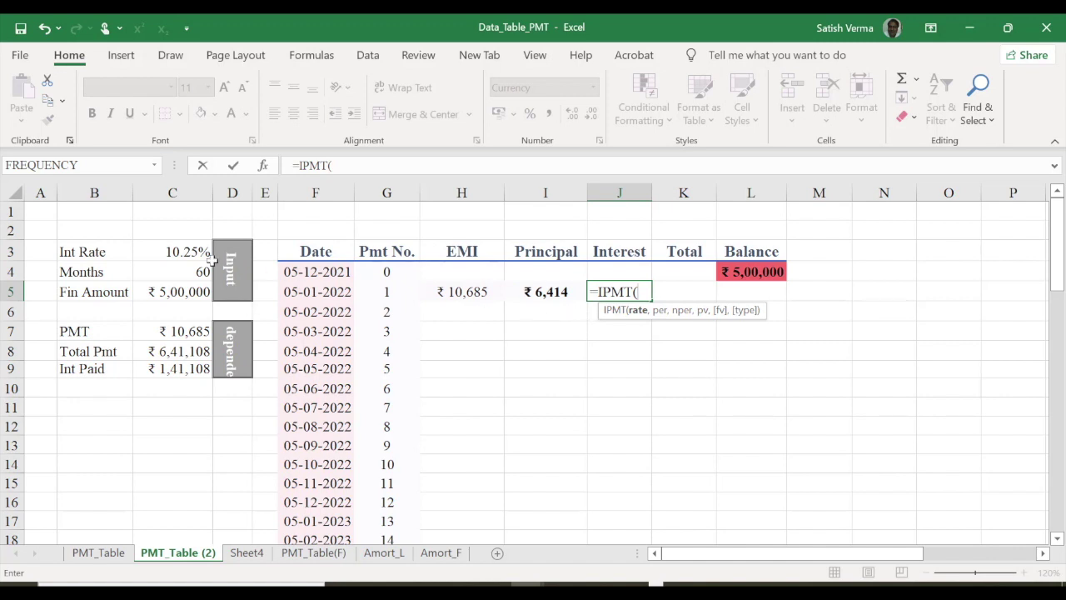
left_click(185, 258)
type("/12,")
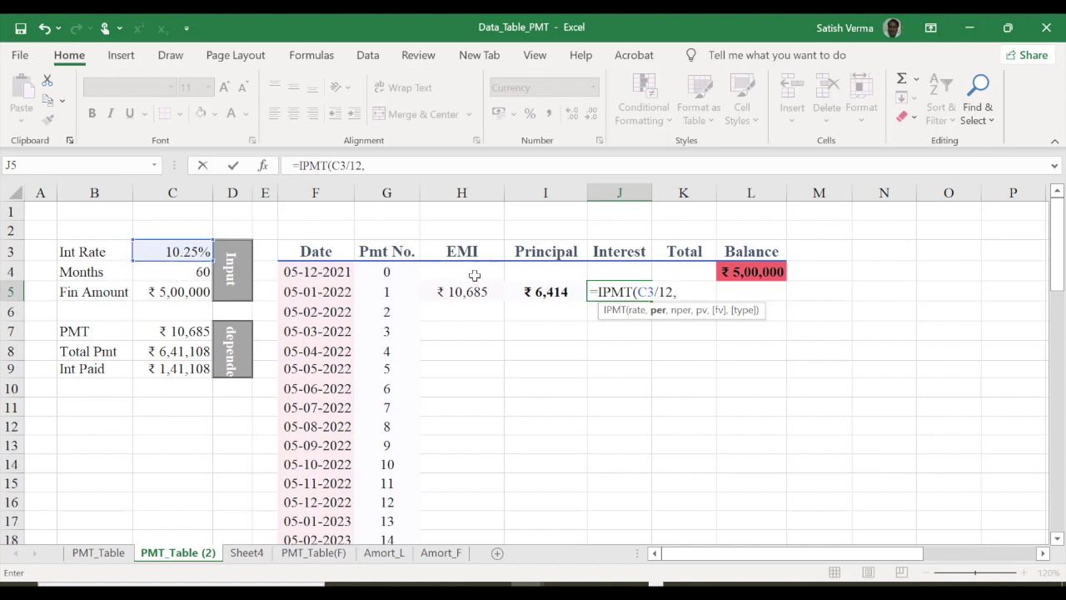
left_click(387, 293)
key("BackSpace")
key("BackSpace")
key("BackSpace")
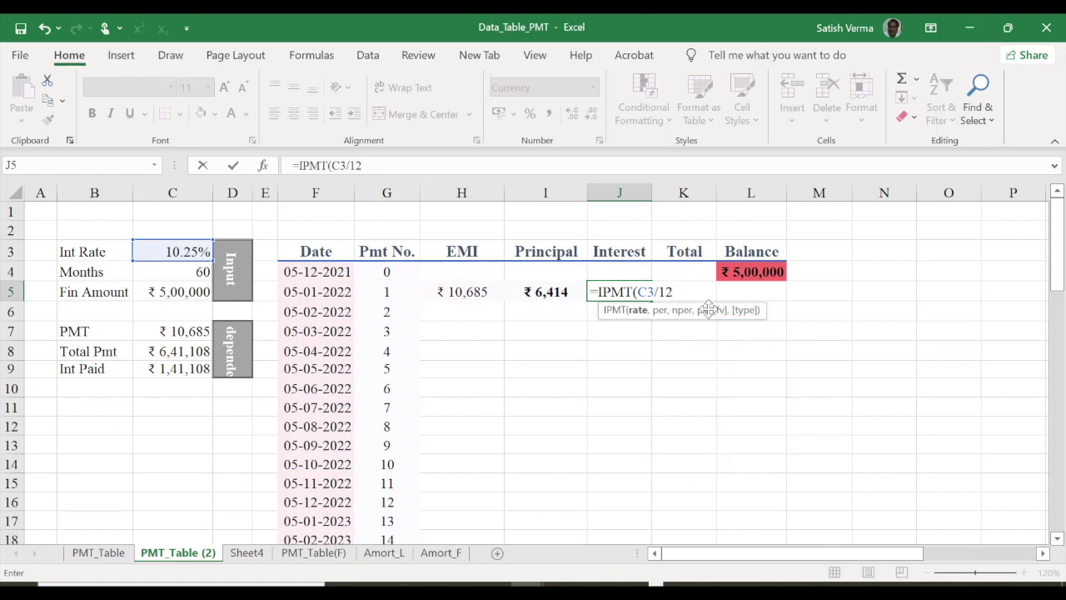
double_click(640, 292)
key("F4")
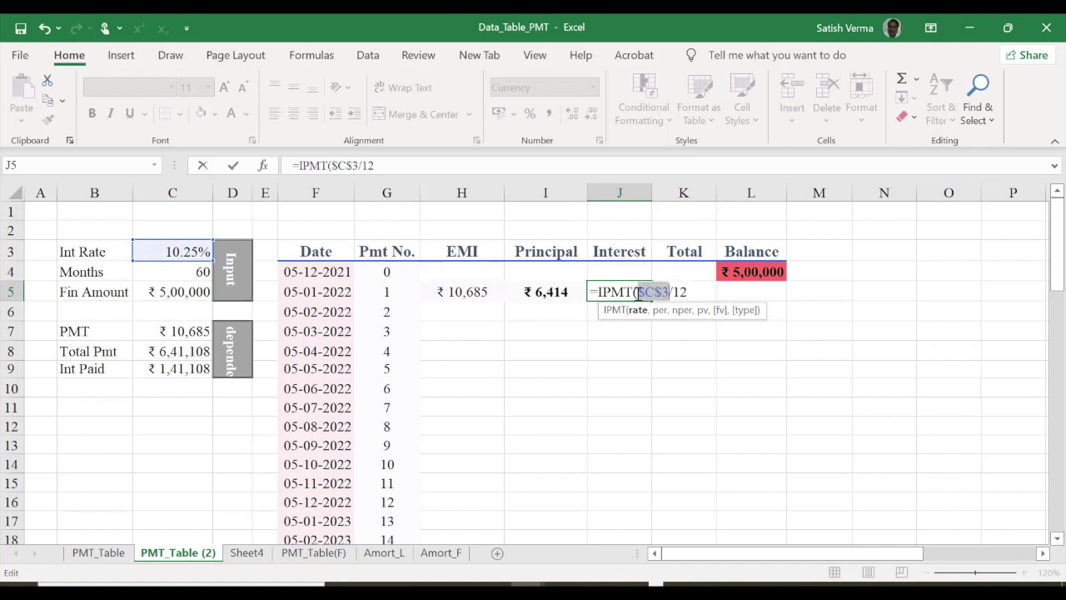
type(",")
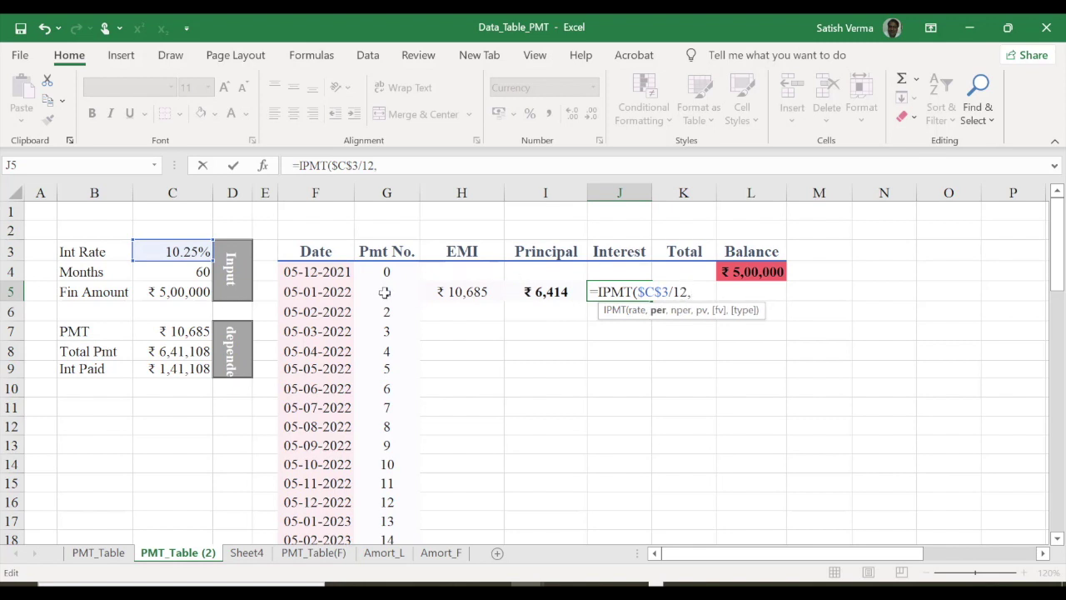
Complete the IPMT formula with $G5, $C$4 and $C$5, giving ₹ 4,271 interest
left_click(385, 292)
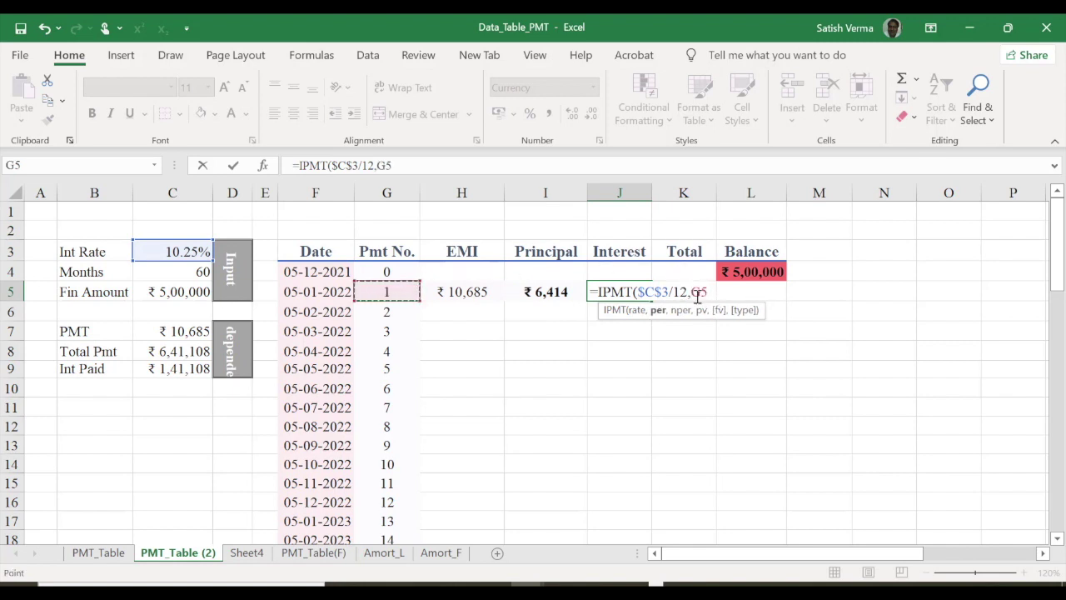
key("F4")
key("F4")
key("F4")
type(",")
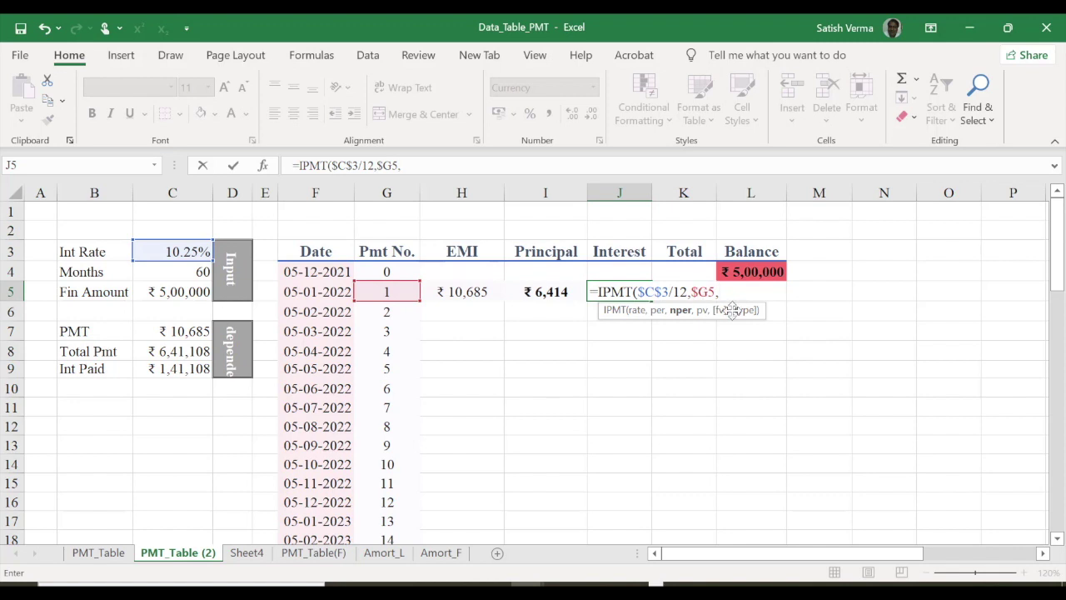
left_click(185, 273)
key("F4")
type(",-")
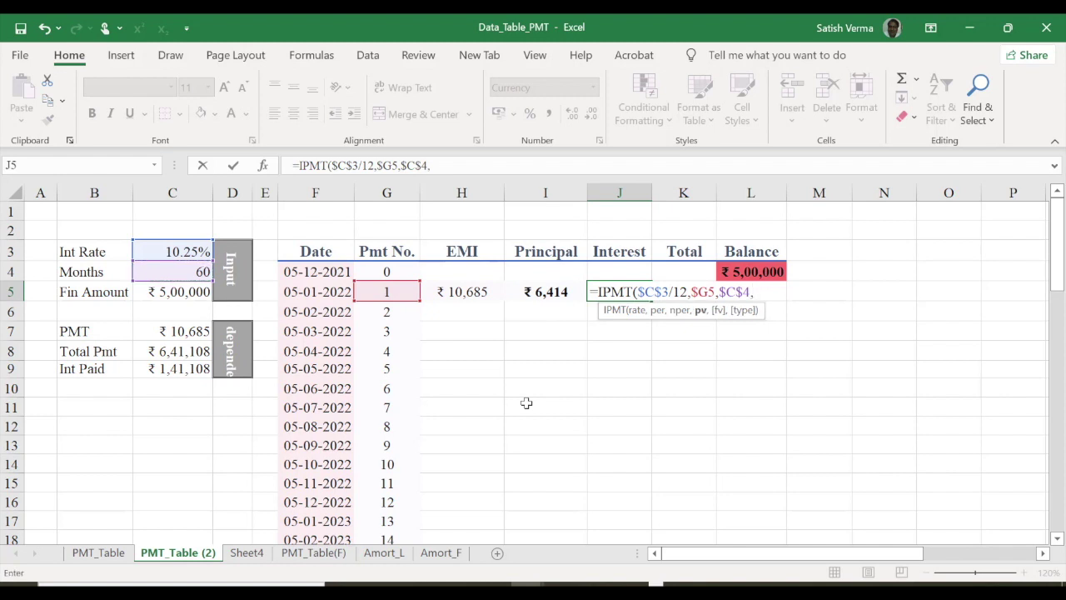
left_click(170, 291)
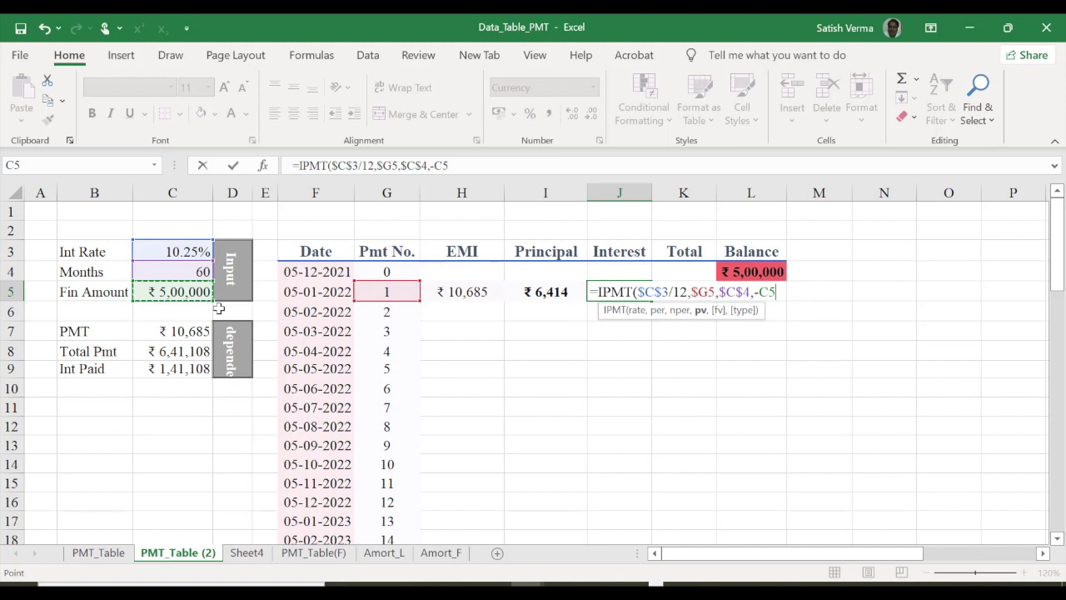
key("F4")
key("Return")
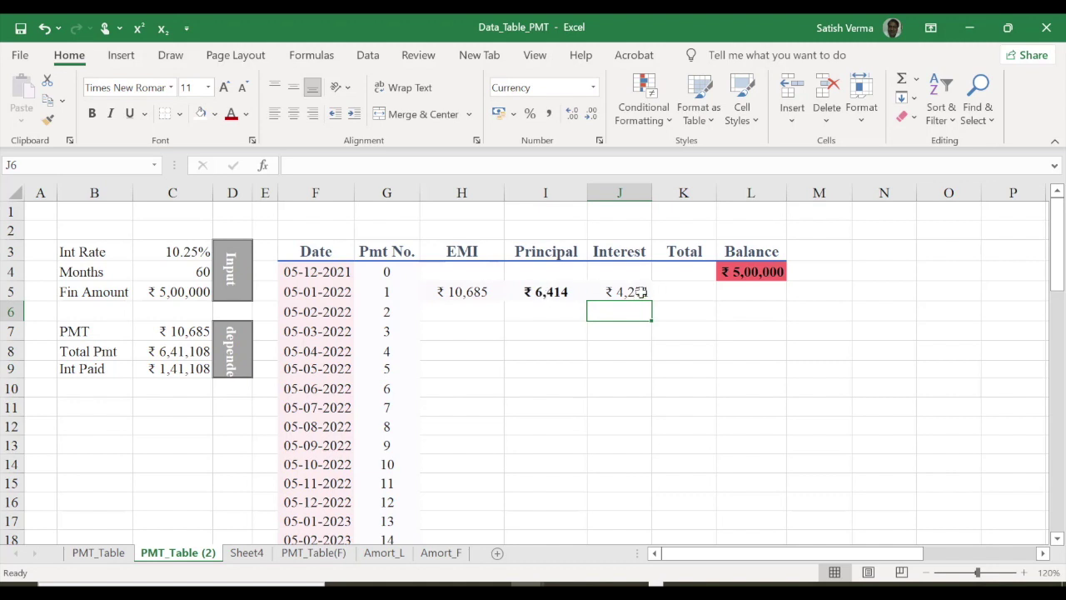
Enter =I5+J5 in K5 so the total matches the ₹ 10,685 EMI
left_click(669, 292)
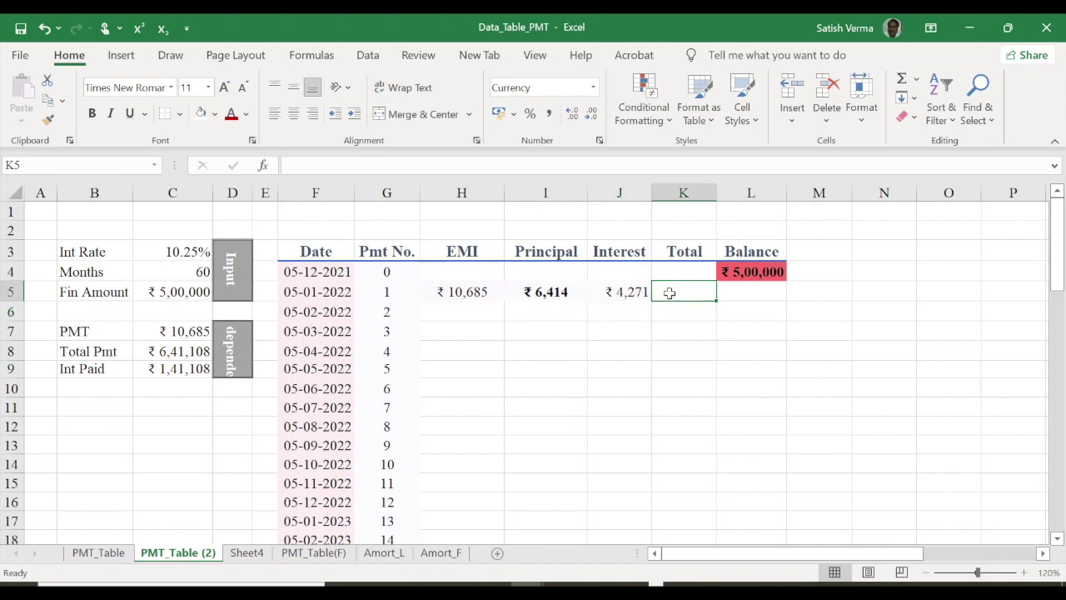
type("=")
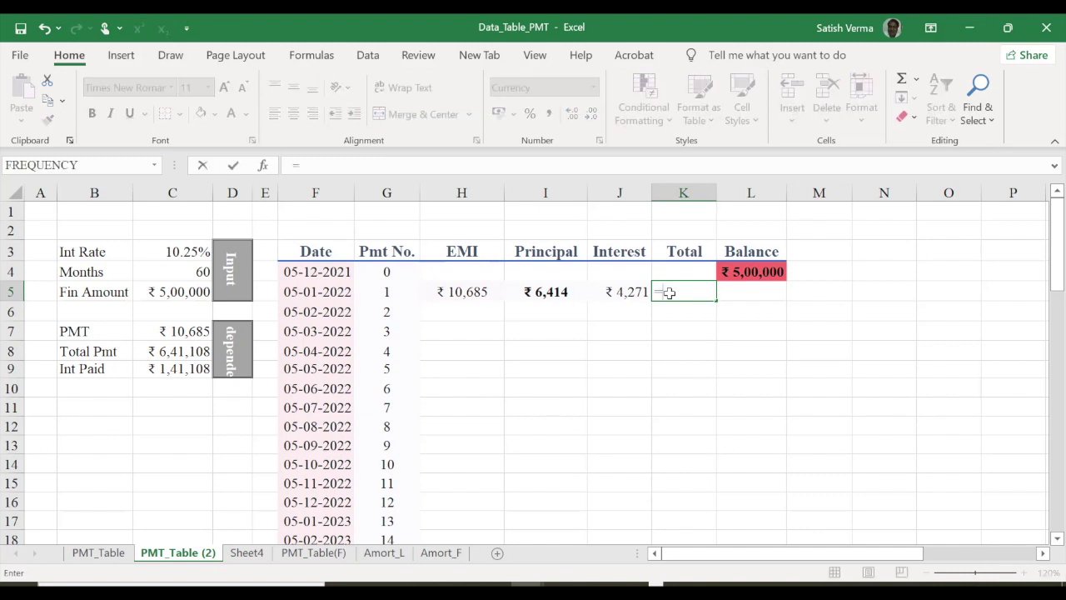
left_click(541, 292)
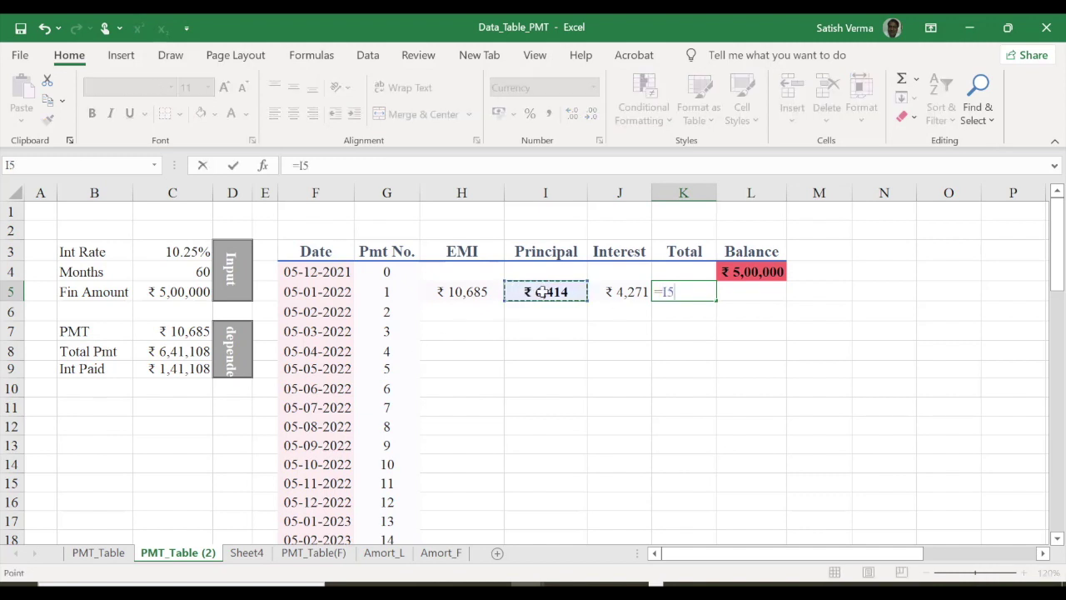
type("+")
left_click(623, 295)
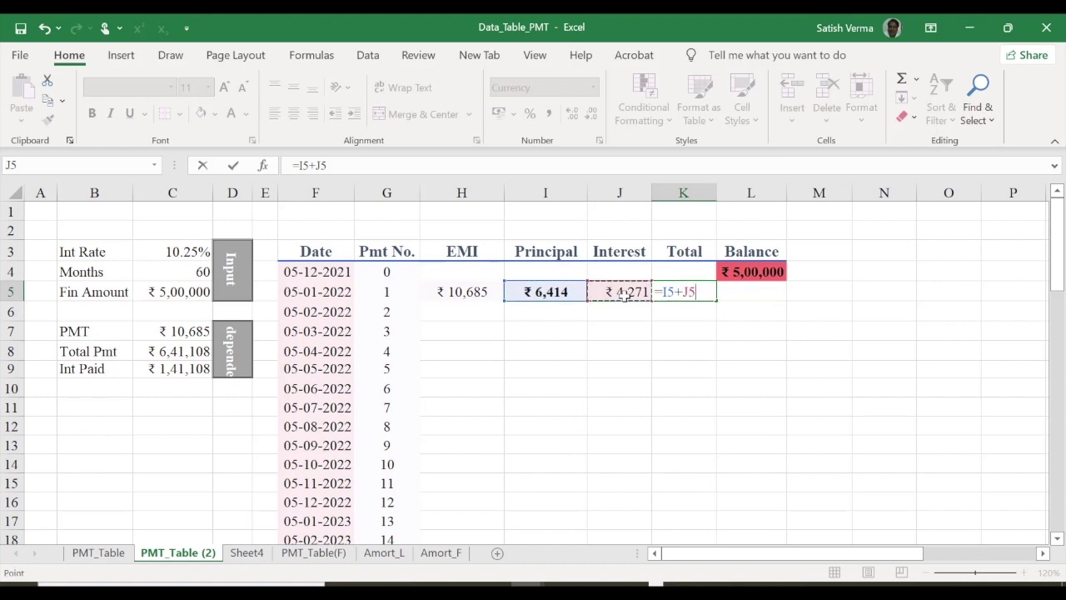
key("Return")
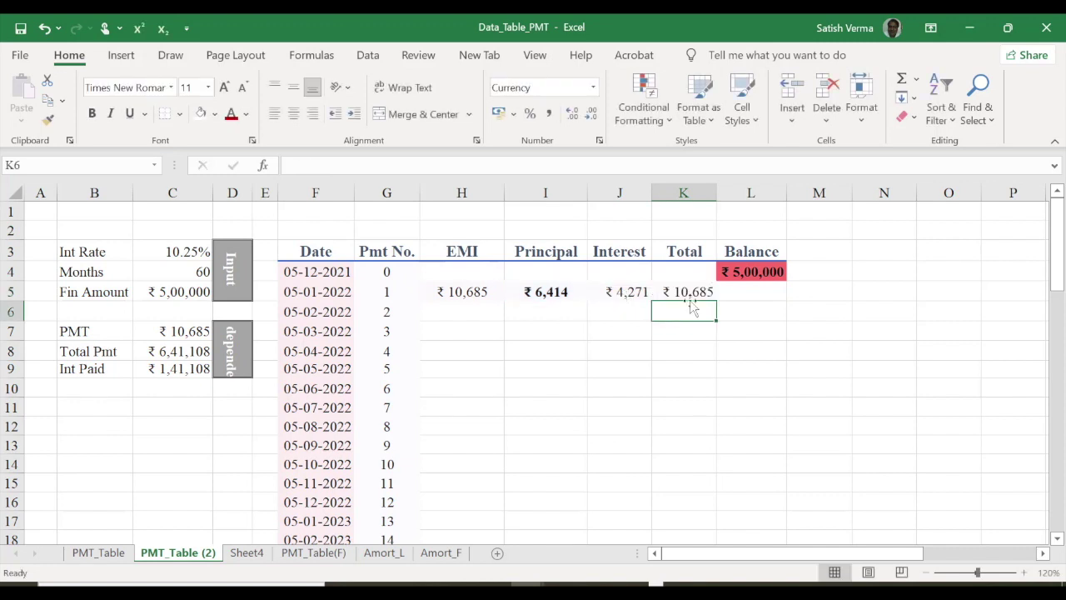
left_click(694, 293)
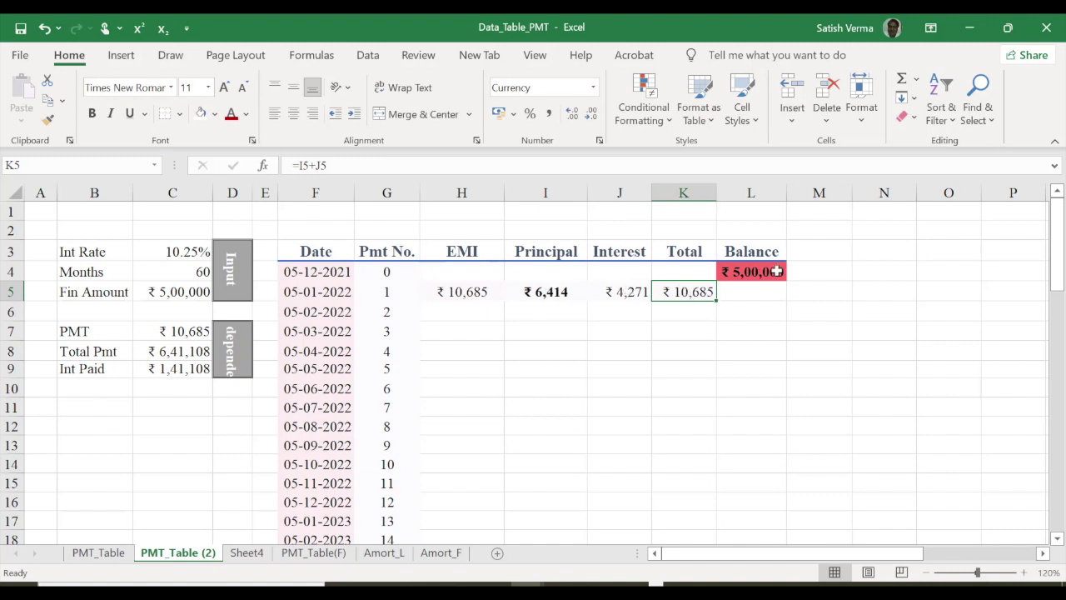
Enter =L4-I5 in L5 and make the ₹ 4,93,586 balance bold
left_click(752, 292)
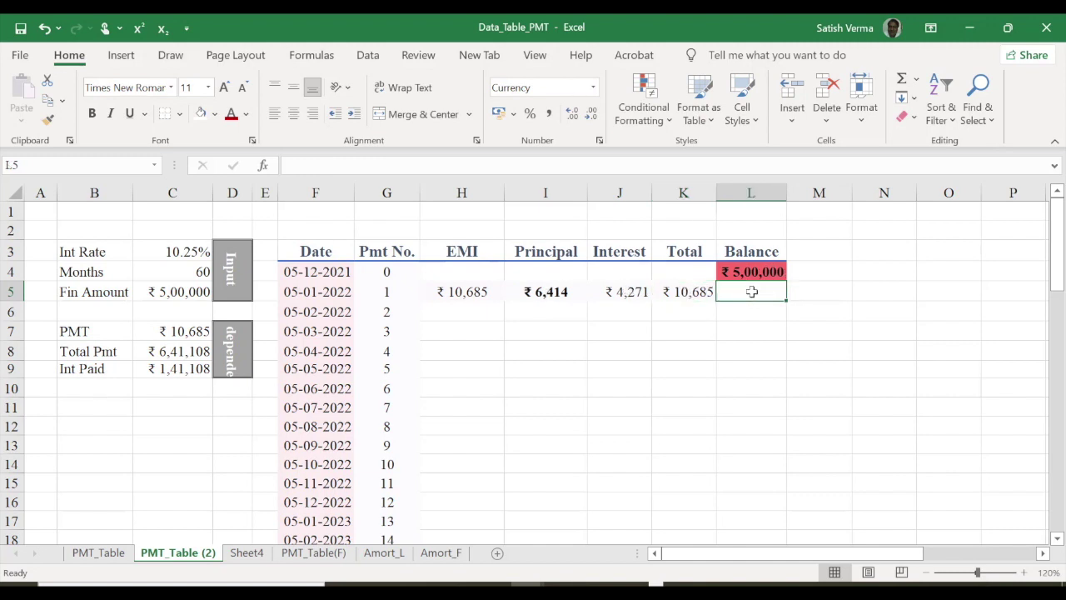
type("=")
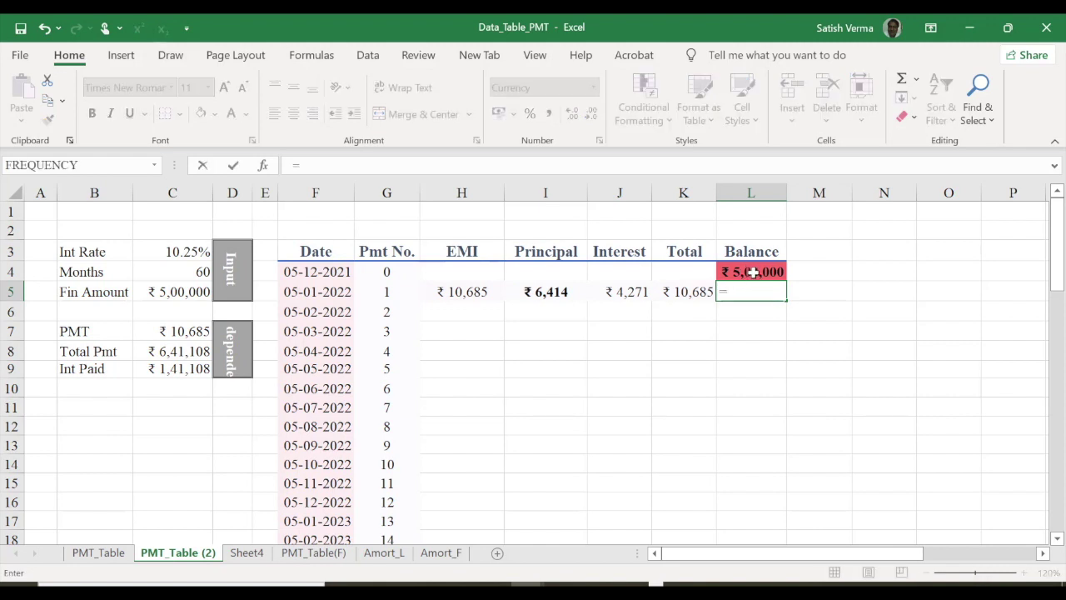
left_click(759, 272)
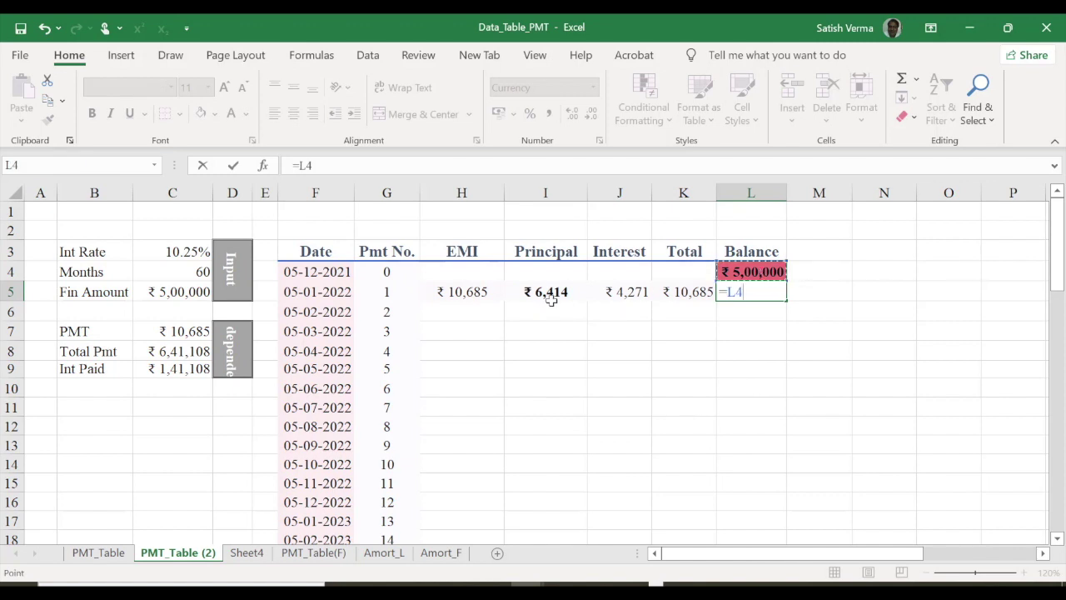
type("-")
left_click(544, 291)
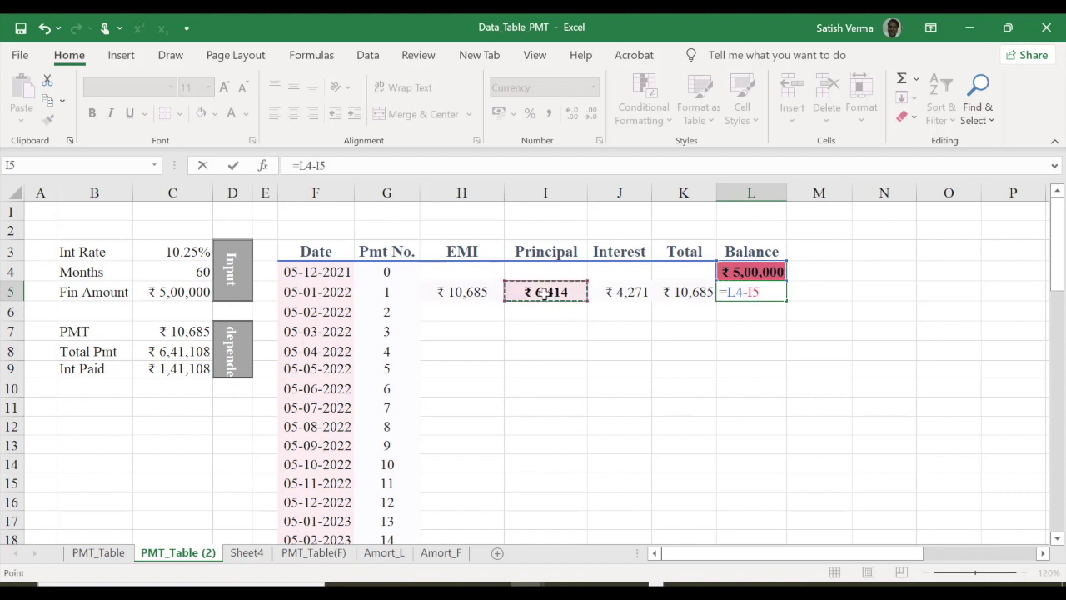
key("Return")
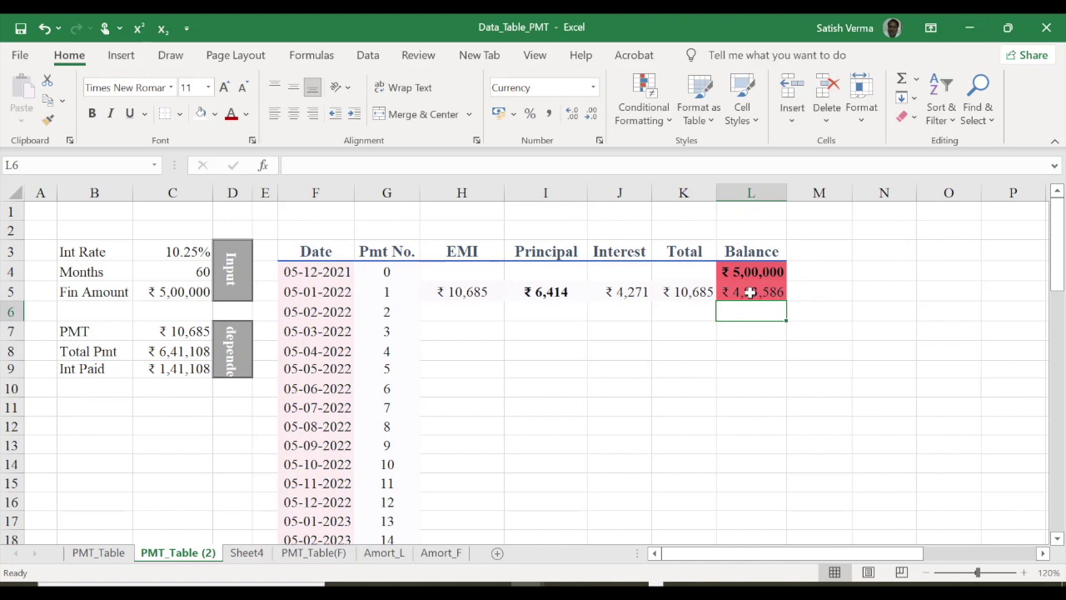
left_click(750, 292)
left_click(92, 114)
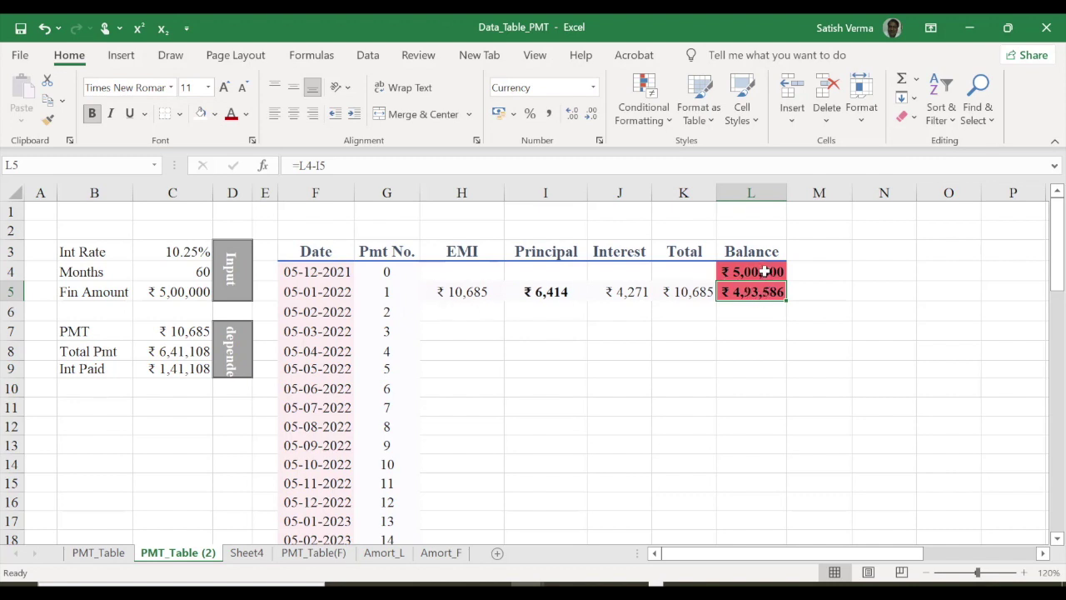
Fill the H5:L5 formulas down to row 64 and check the final balance in L64
left_click_drag(430, 292, 760, 287)
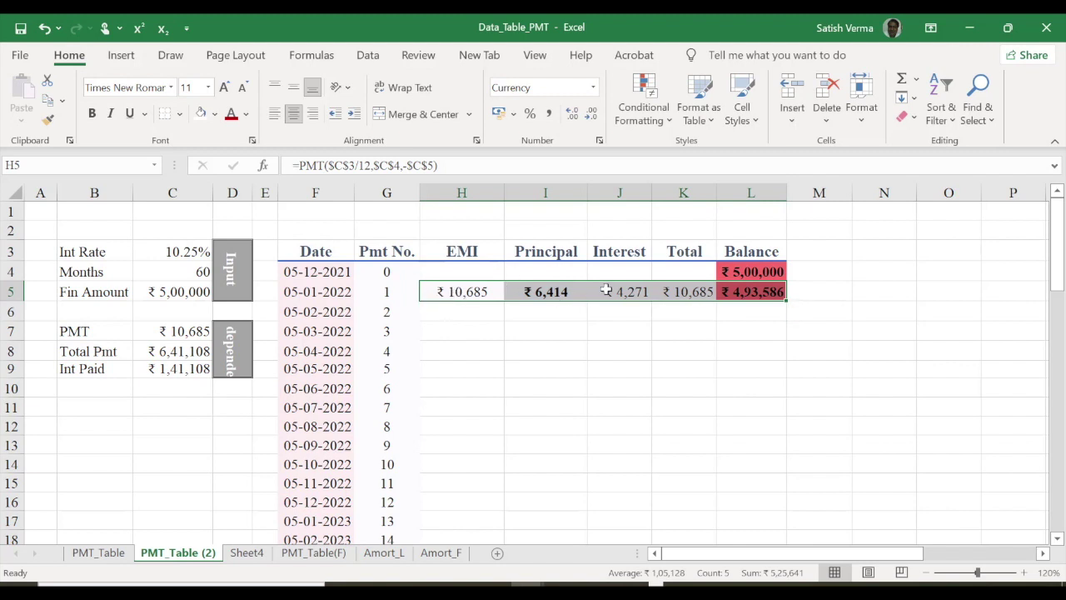
mouse_move(786, 302)
left_mouse_down()
mouse_move(773, 571)
mouse_move(765, 426)
left_mouse_up()
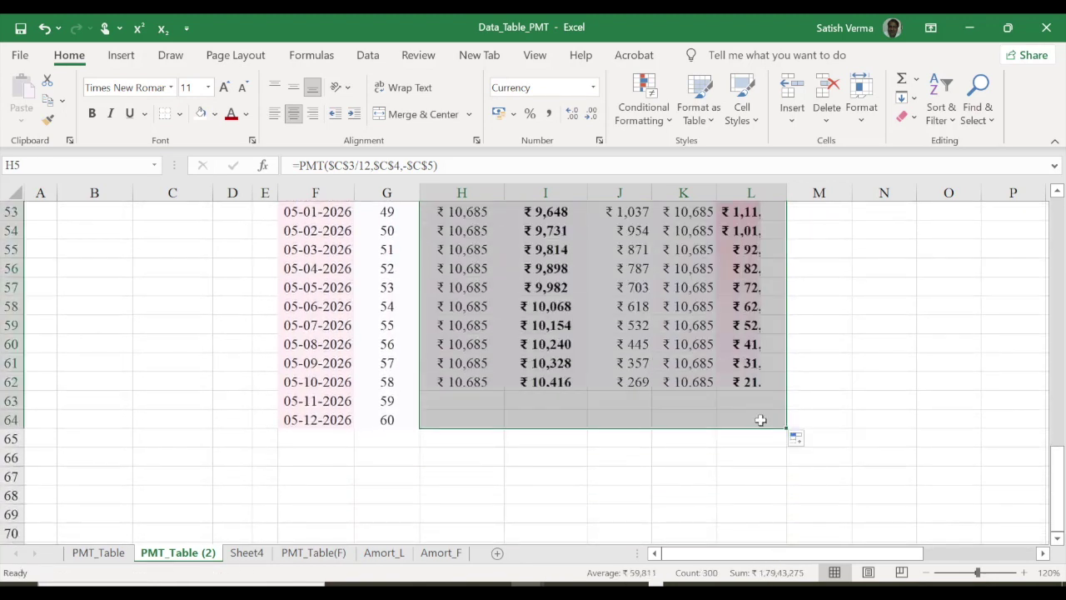
left_click(771, 420)
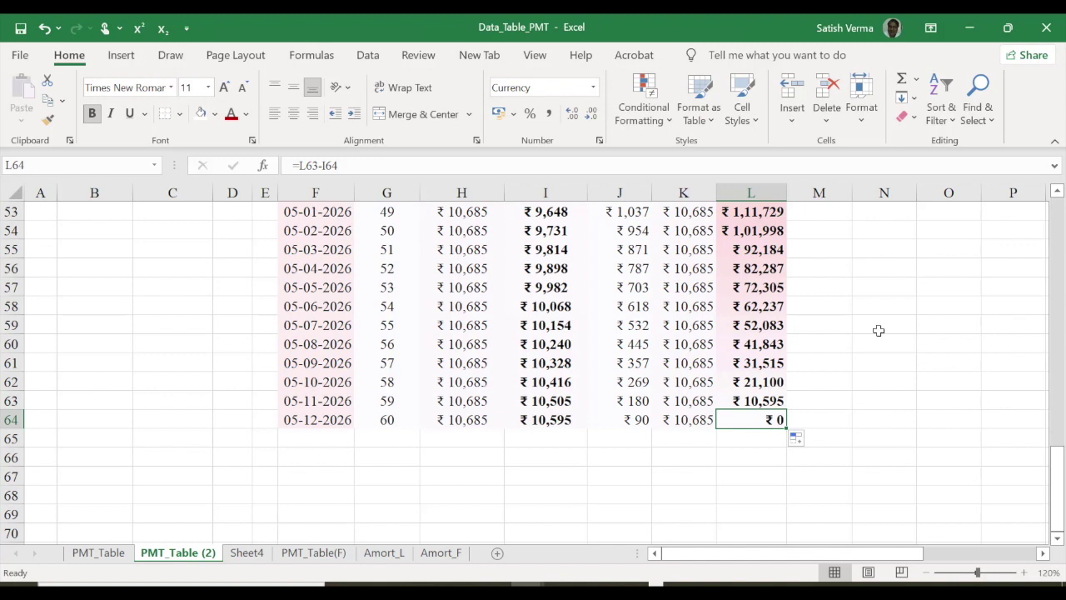
Review the Total Pmt and Int Paid summary formulas in C8 and C9
left_click_drag(1056, 491, 1057, 471)
left_click_drag(1063, 337, 1058, 204)
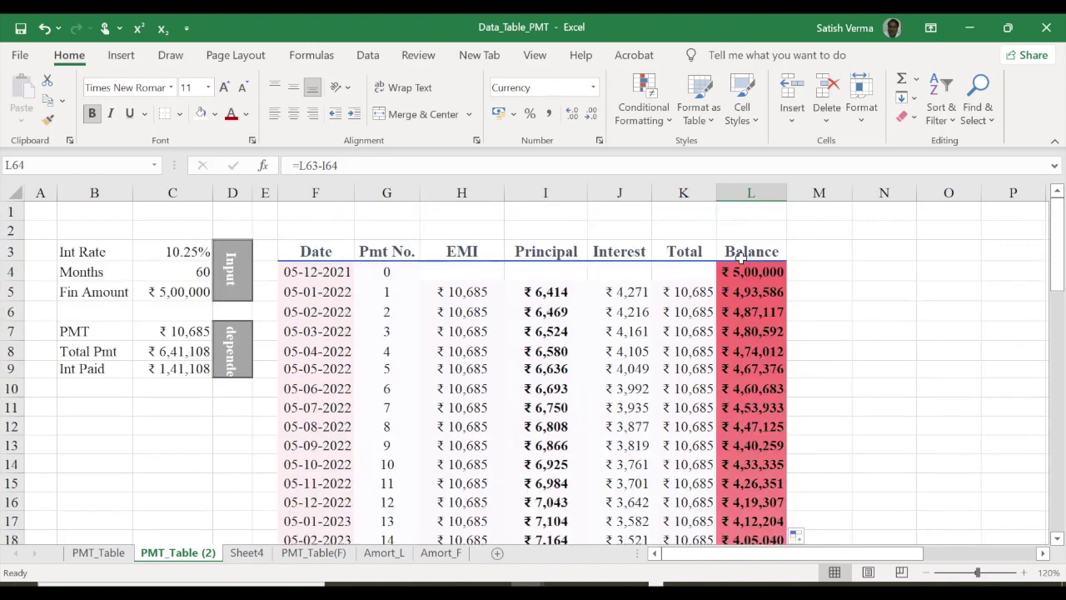
left_click_drag(388, 249, 453, 248)
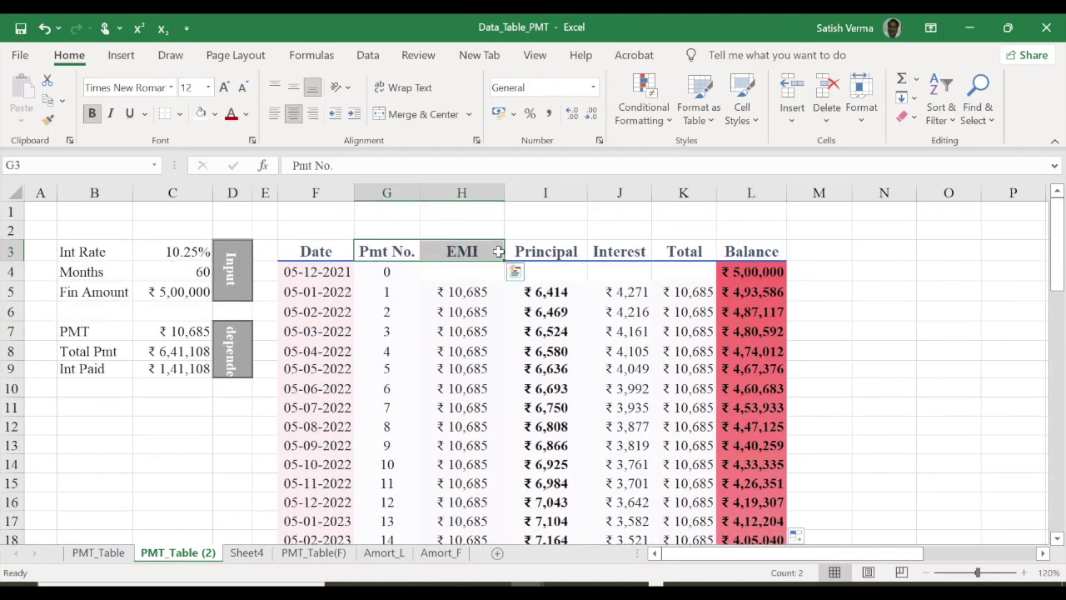
left_click(856, 258)
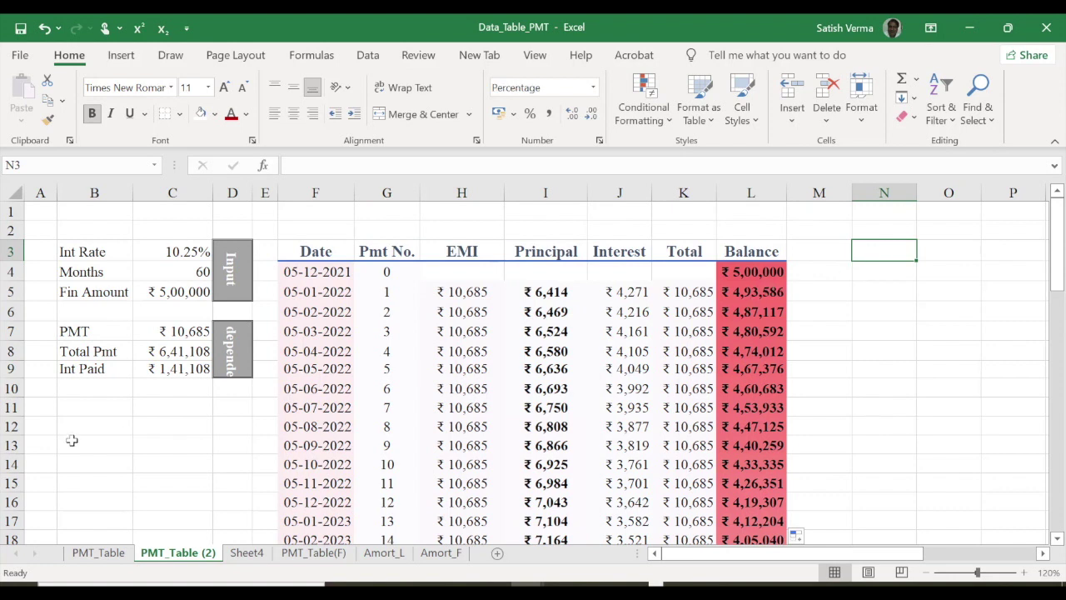
left_click(183, 354)
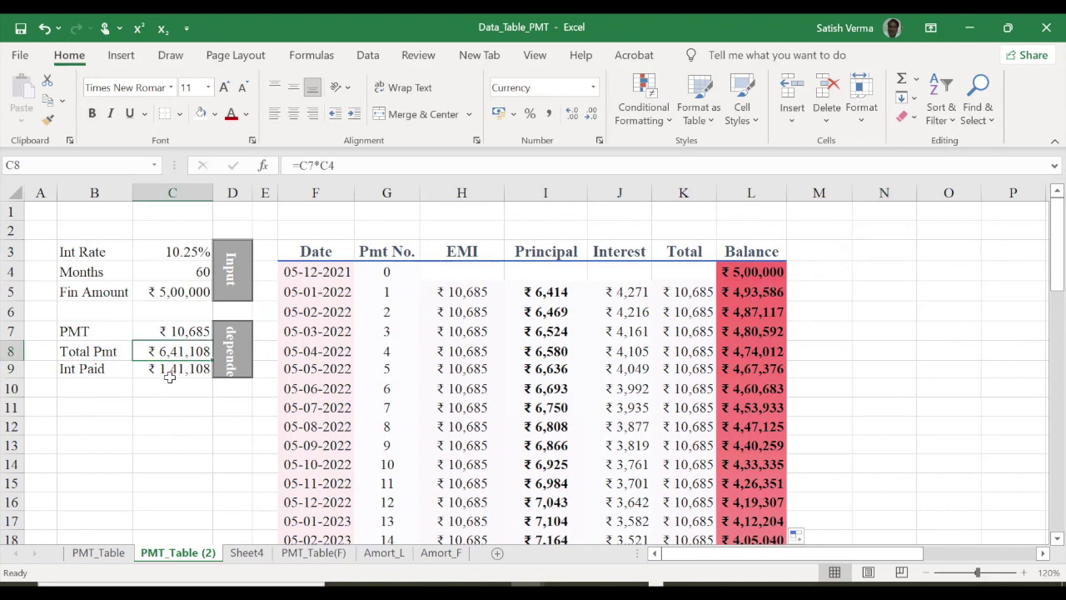
left_click(182, 371)
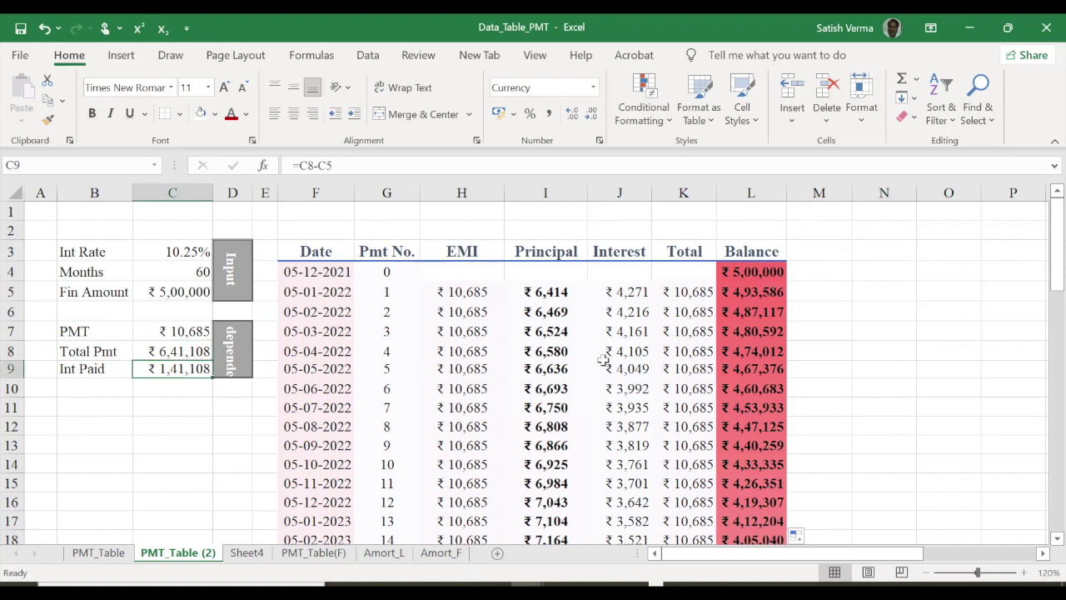
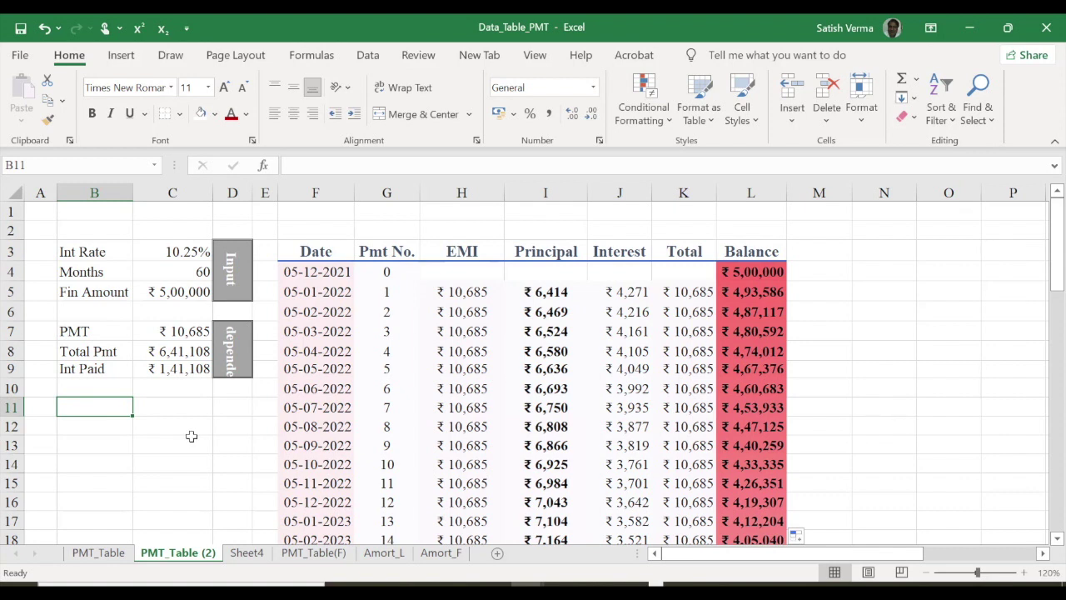
Enter the date 05-12-2023 in B11 and check that row's balance in the schedule
type("5-12-2023")
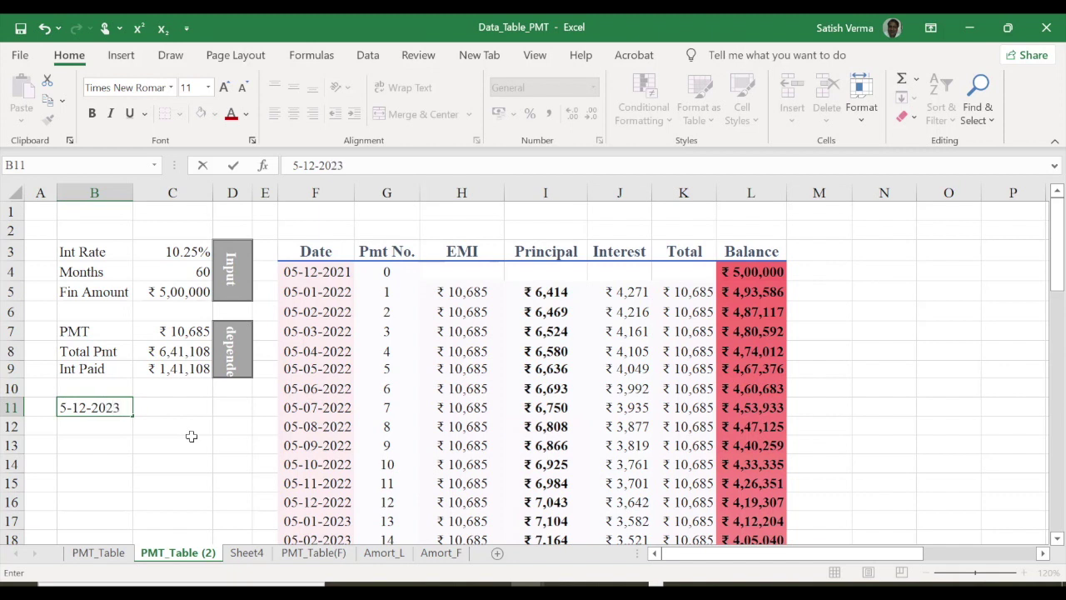
left_click(175, 405)
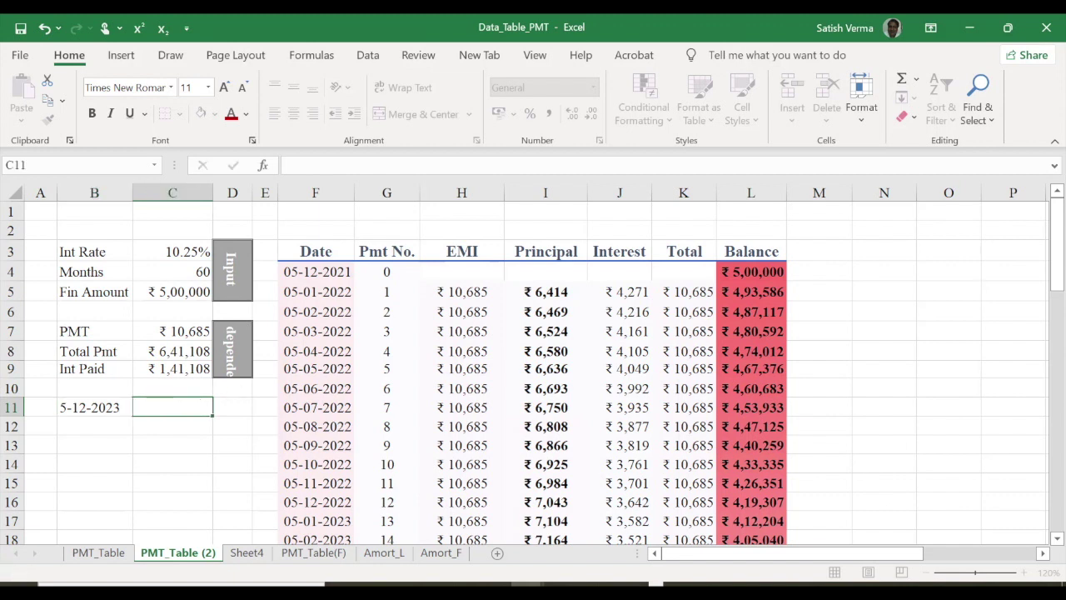
left_click_drag(1052, 358, 1051, 377)
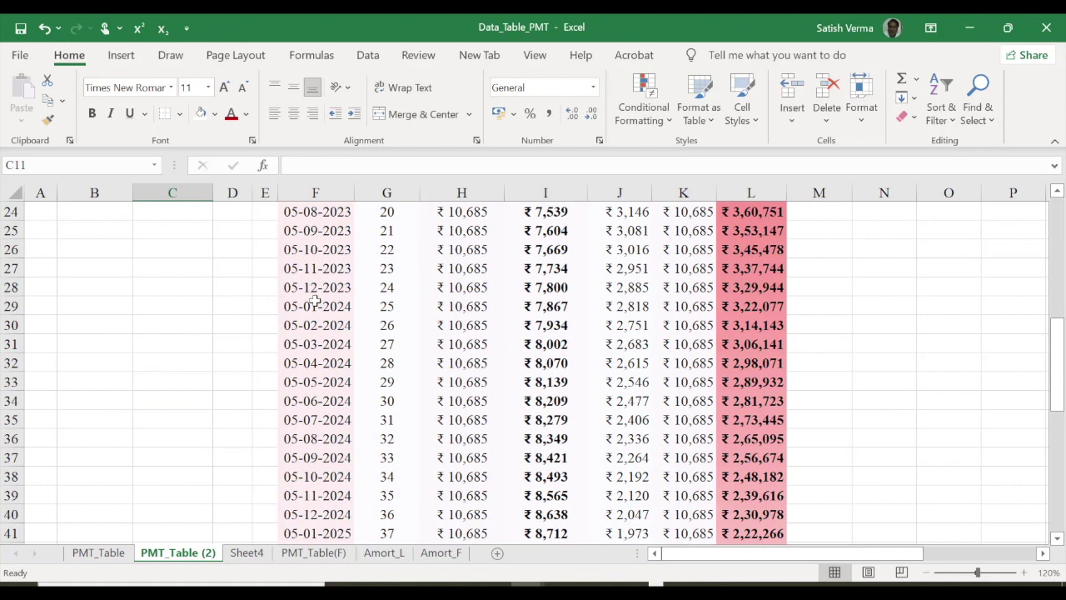
left_click(756, 294)
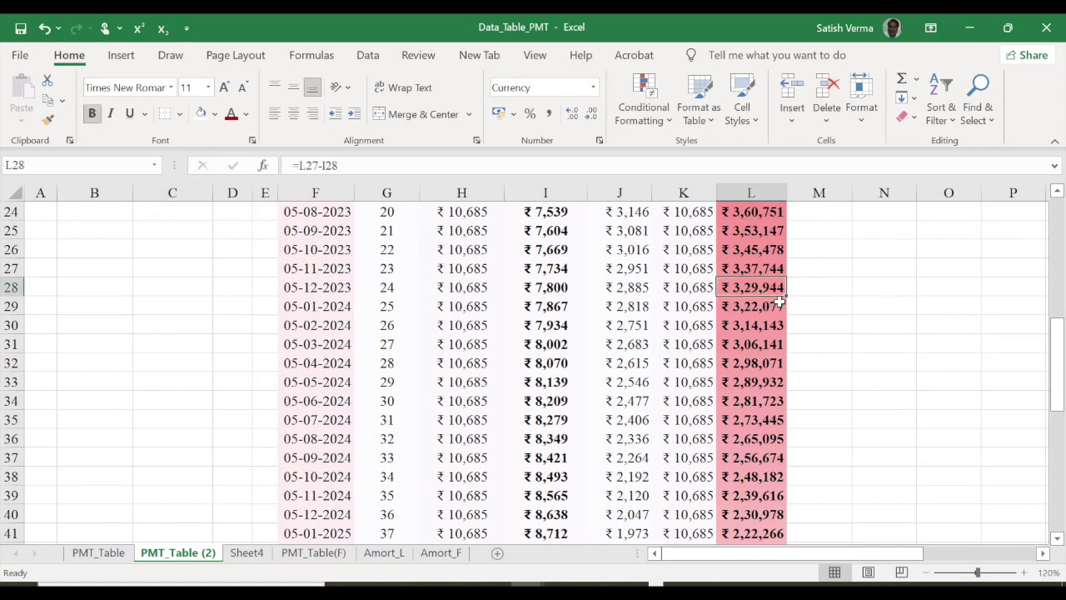
left_click_drag(1056, 363, 1063, 227)
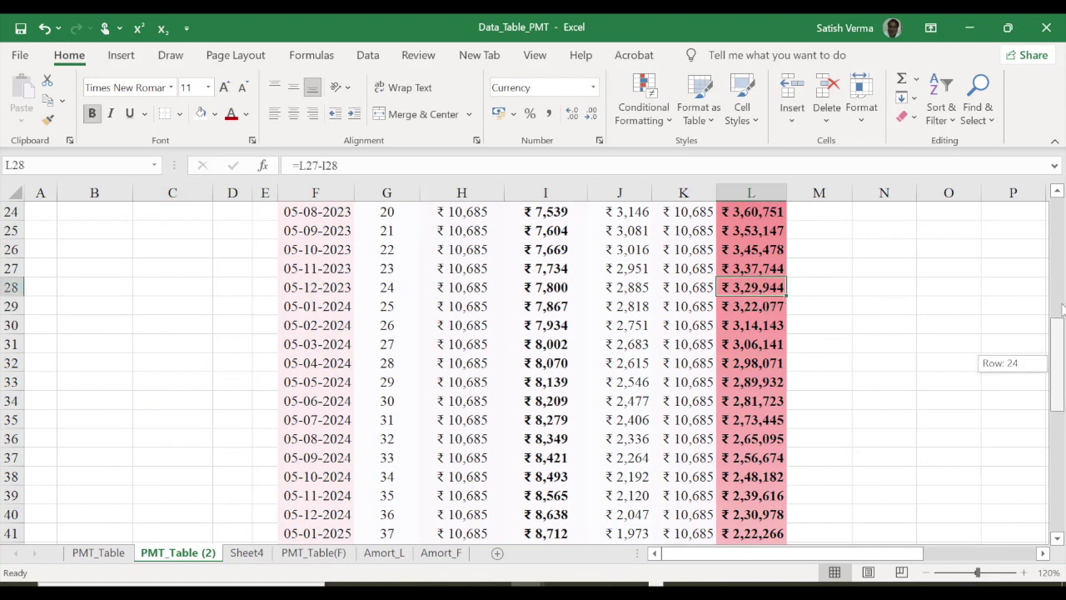
left_click(166, 406)
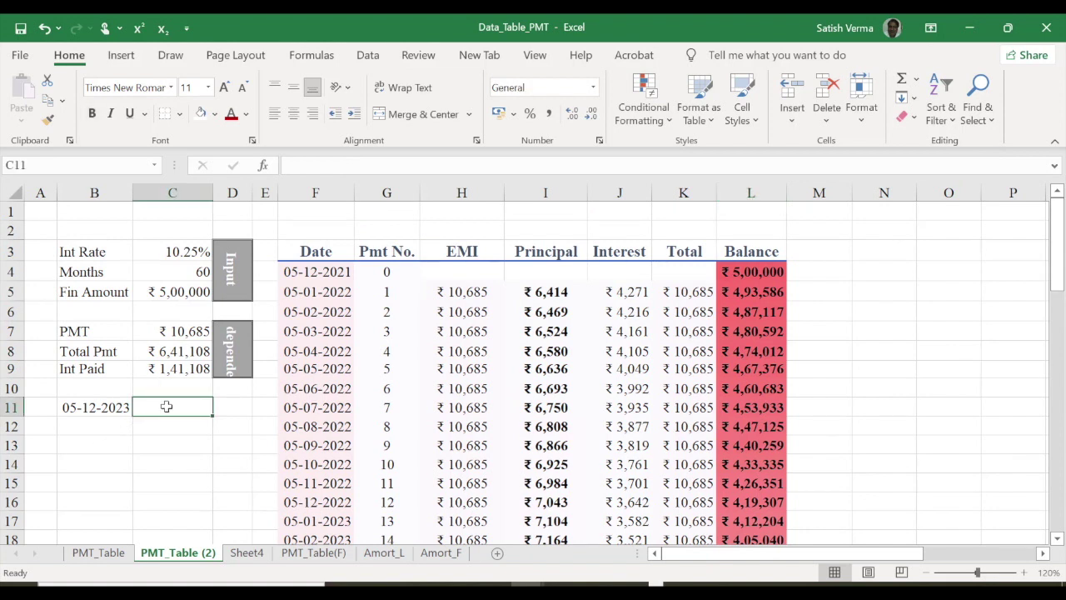
Start an XLOOKUP in C11 using the absolute reference $B$11 as lookup value
type("=")
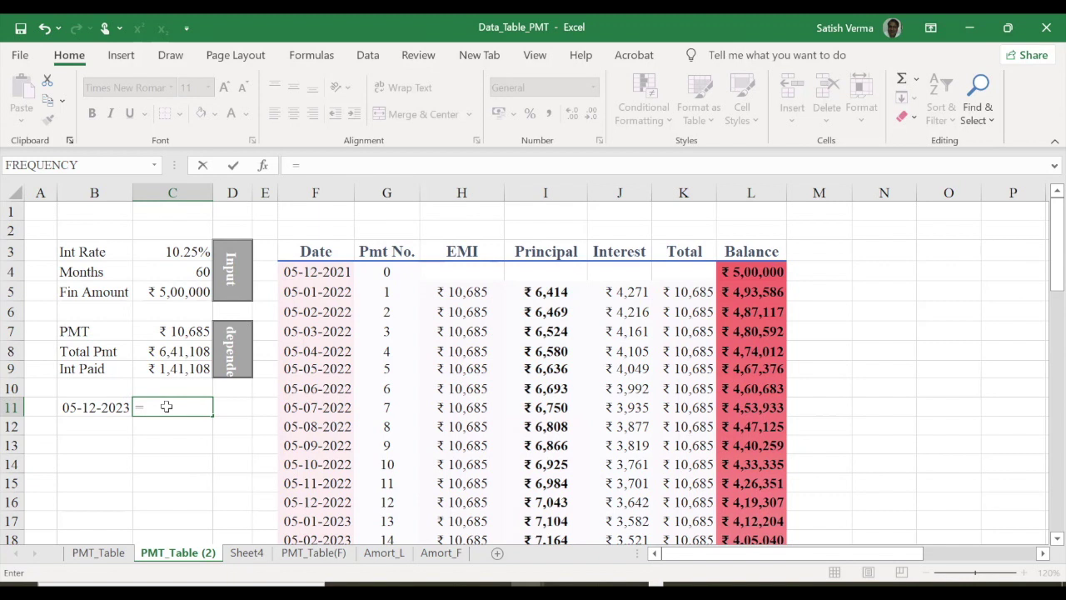
type("xl")
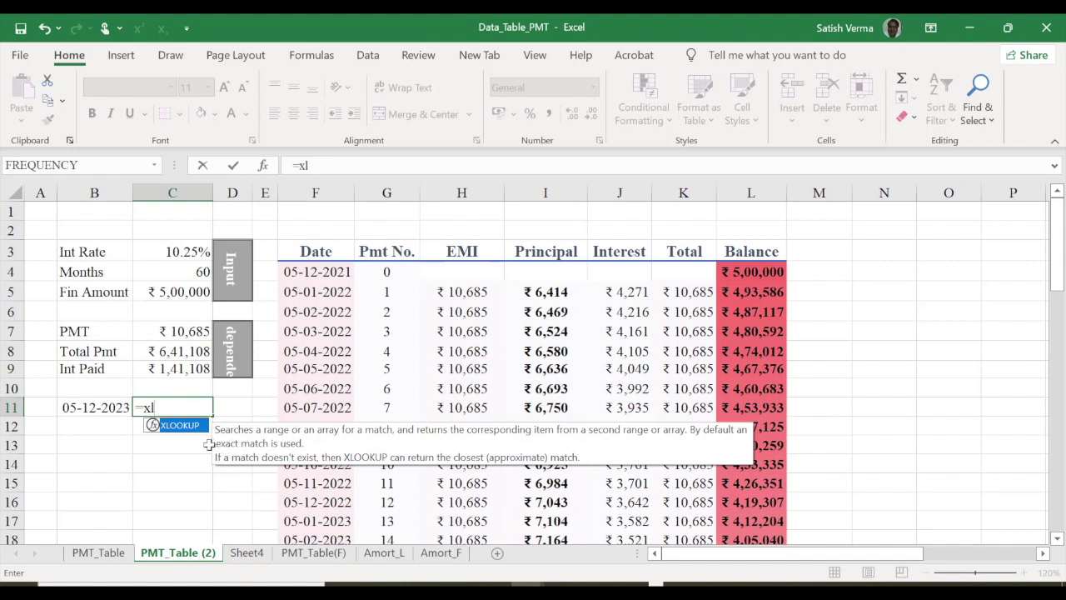
key("Tab")
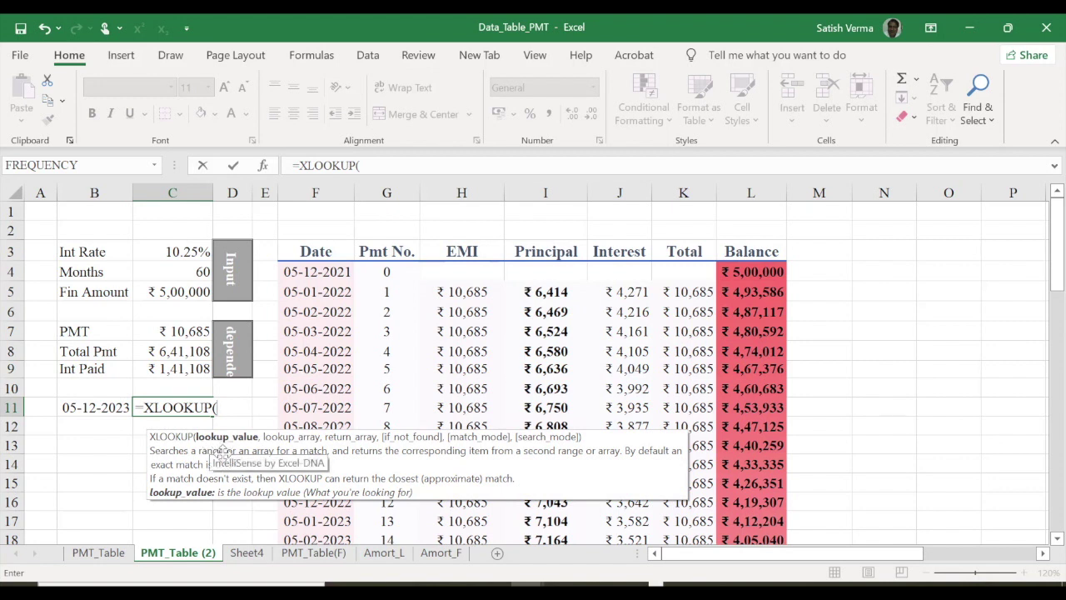
left_click(93, 408)
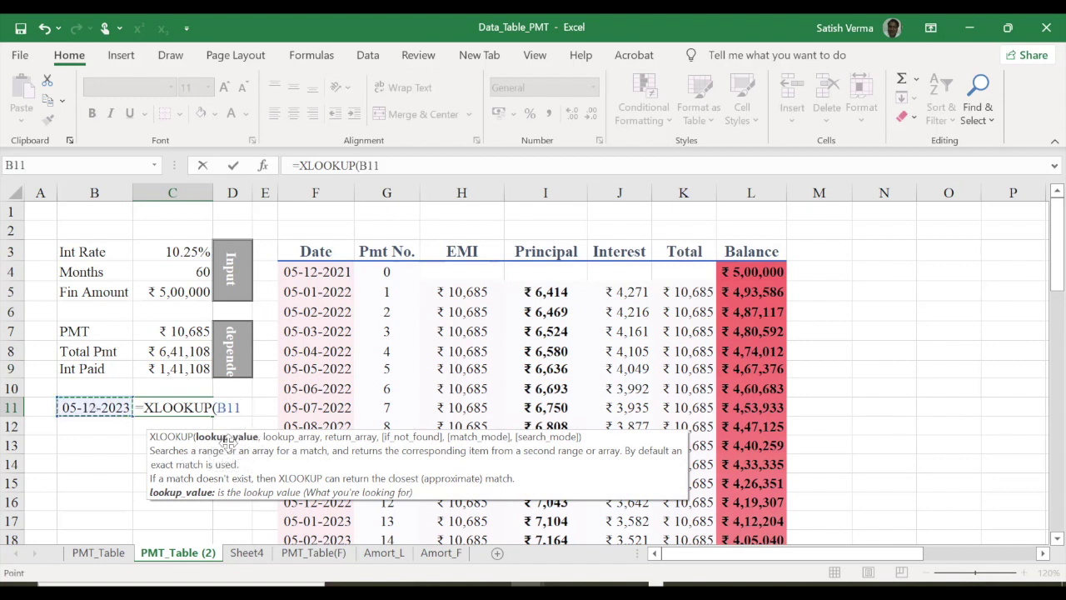
type(",")
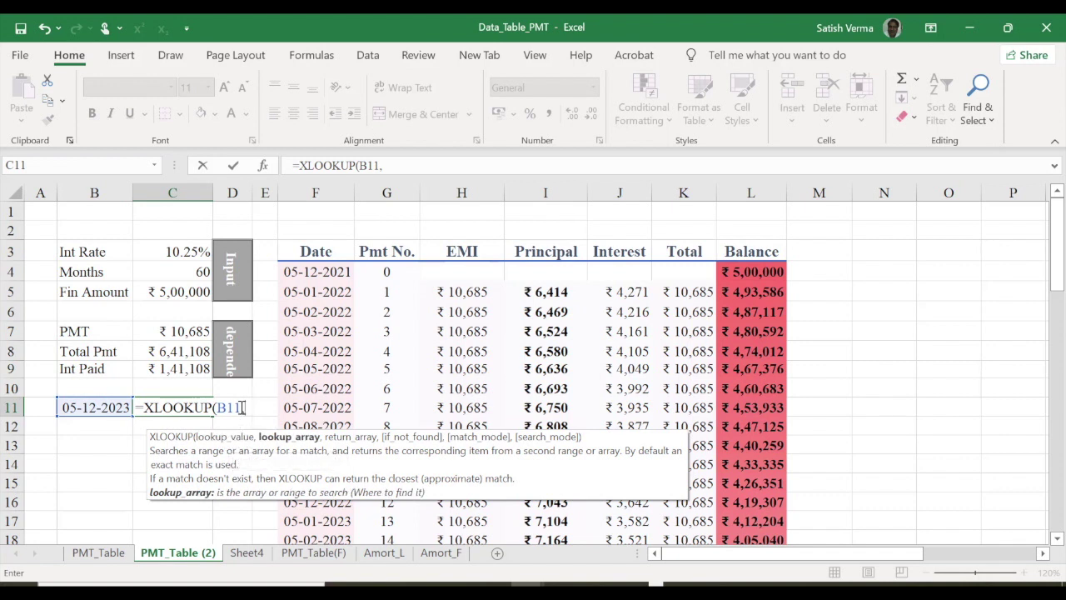
double_click(225, 409)
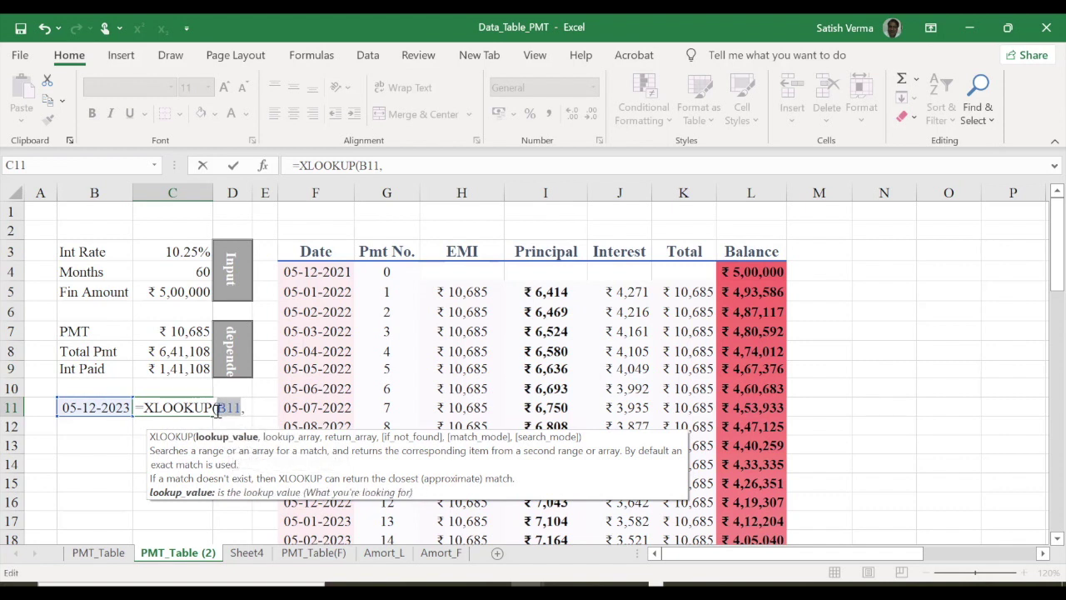
key("F4")
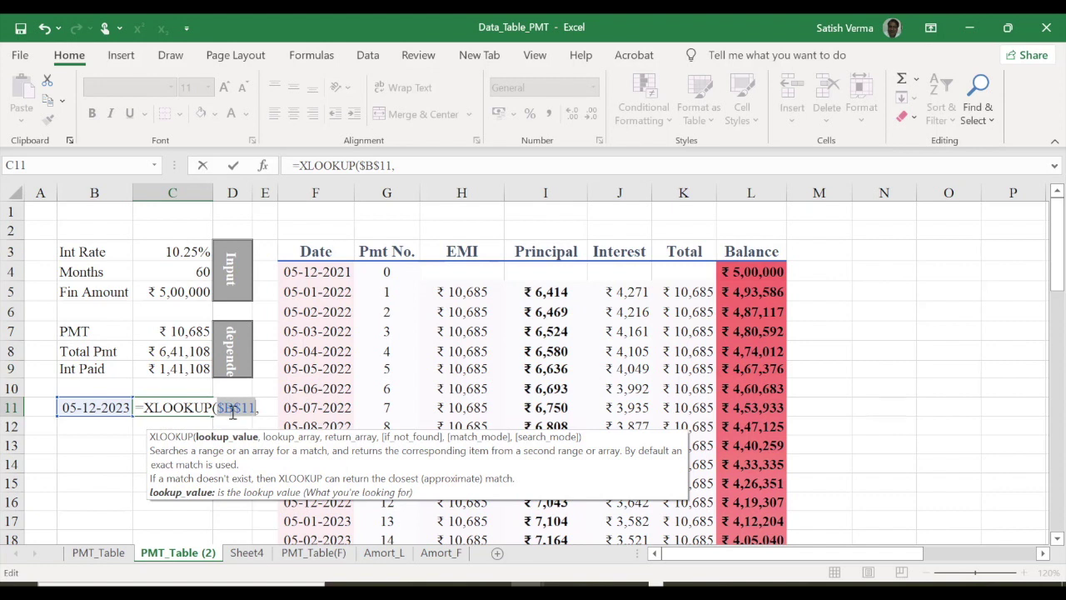
left_click(262, 409)
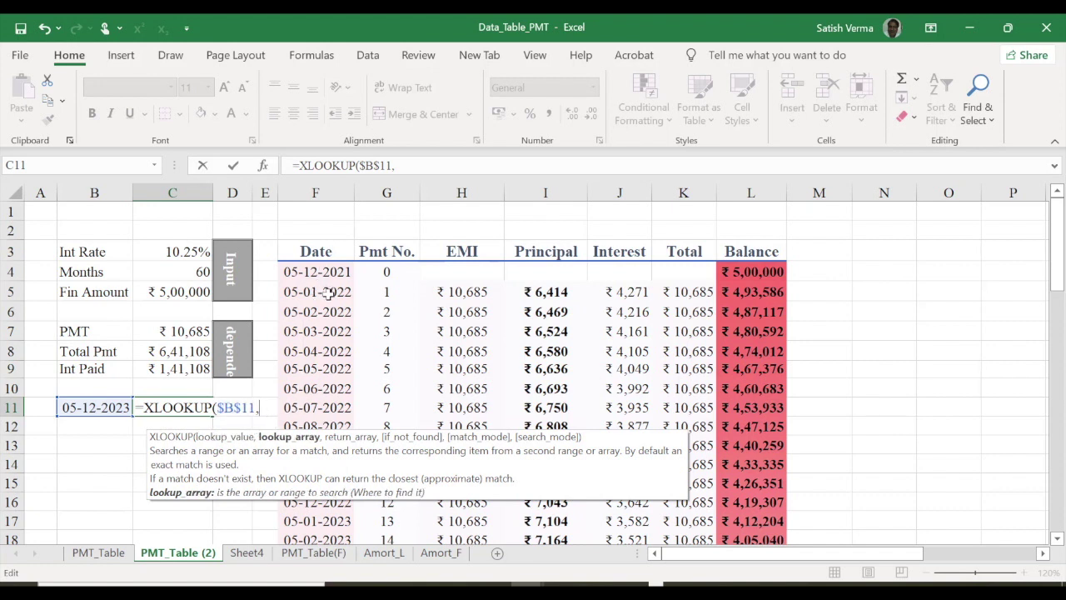
Add the Date column F4:$F$64 as the XLOOKUP lookup array
mouse_move(334, 272)
left_mouse_down()
mouse_move(325, 569)
mouse_move(333, 408)
left_mouse_up()
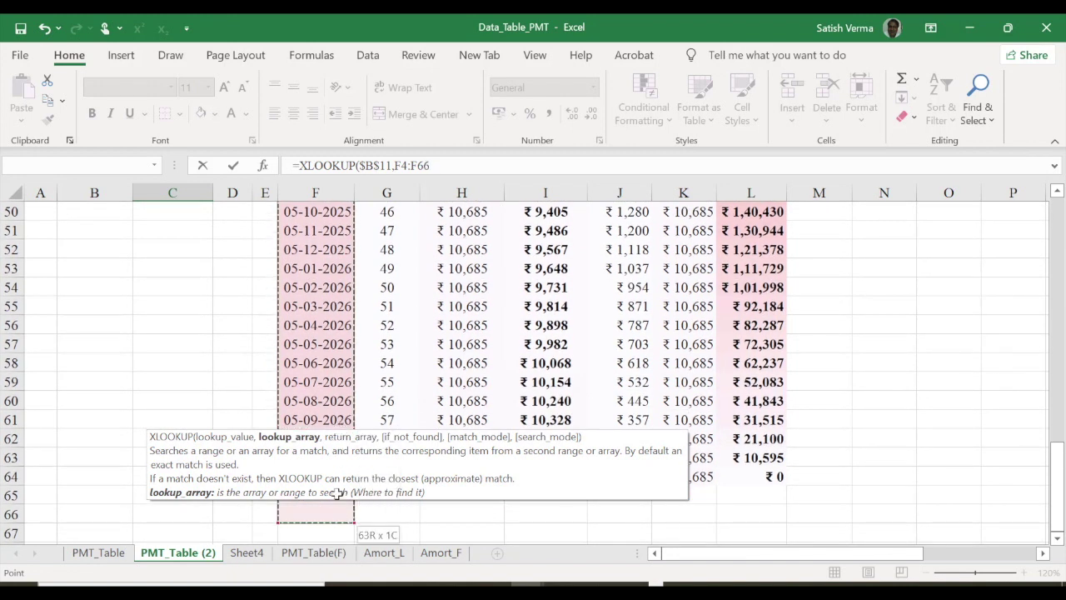
mouse_move(341, 442)
left_mouse_down()
mouse_move(341, 507)
mouse_move(341, 421)
left_mouse_up()
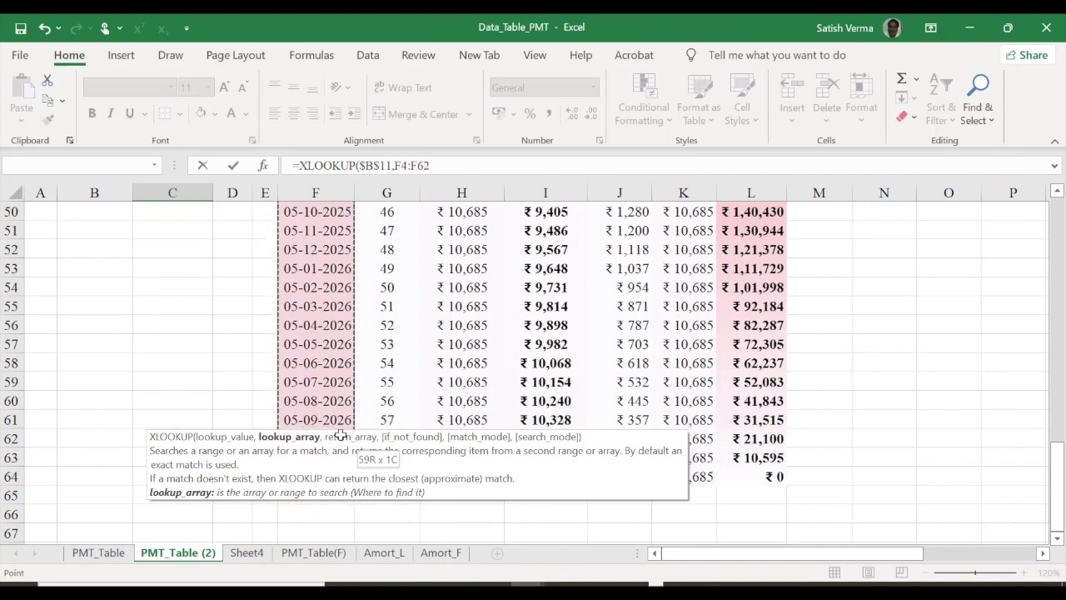
left_click_drag(340, 421, 340, 459)
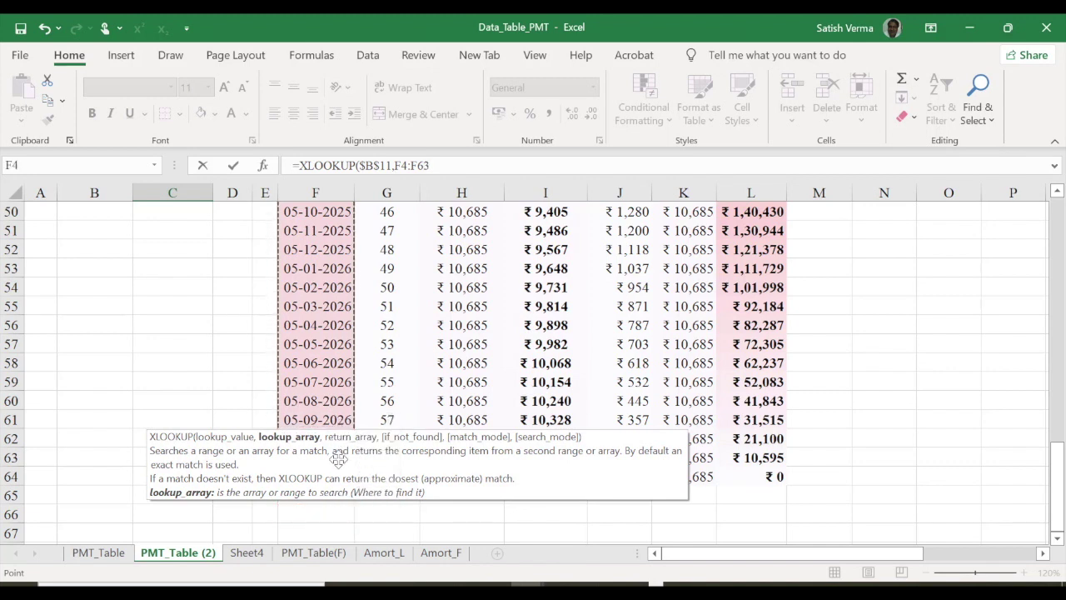
left_click_drag(1056, 454, 1056, 241)
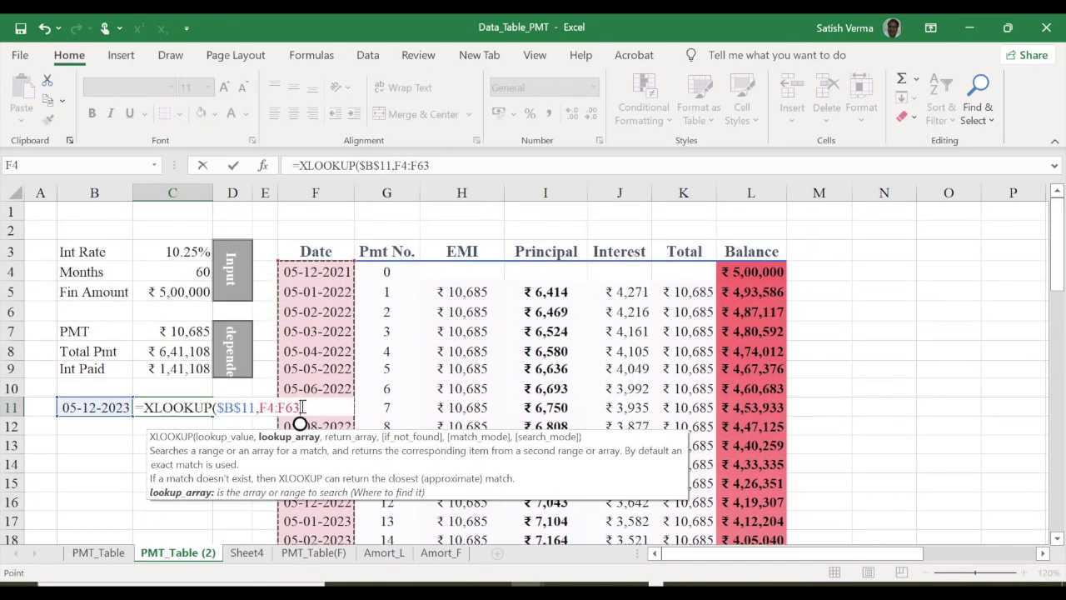
left_click(294, 407)
key("BackSpace")
type("4")
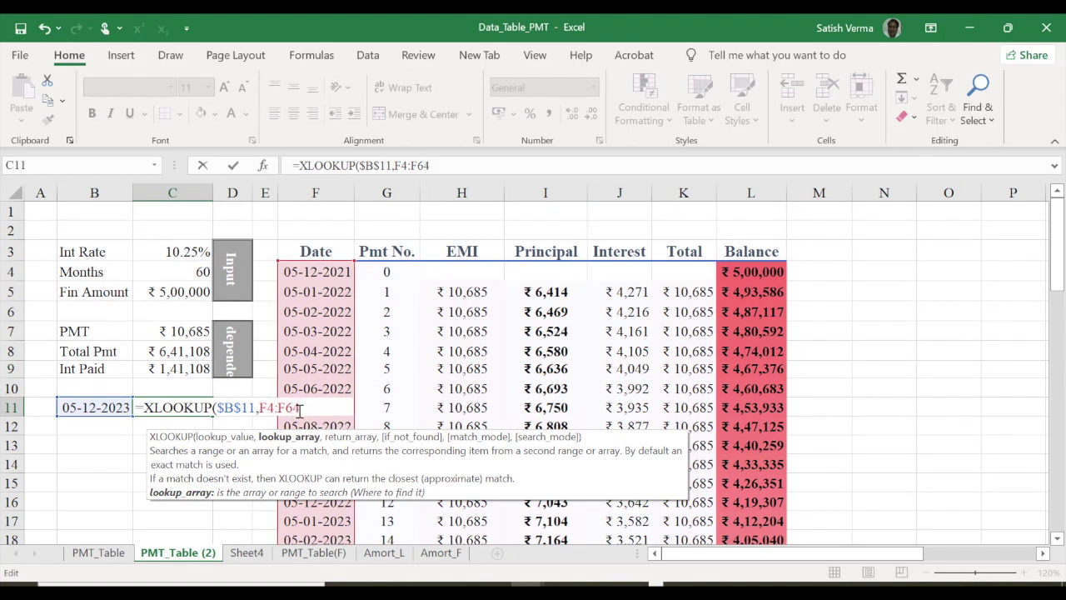
key("F4")
type(",")
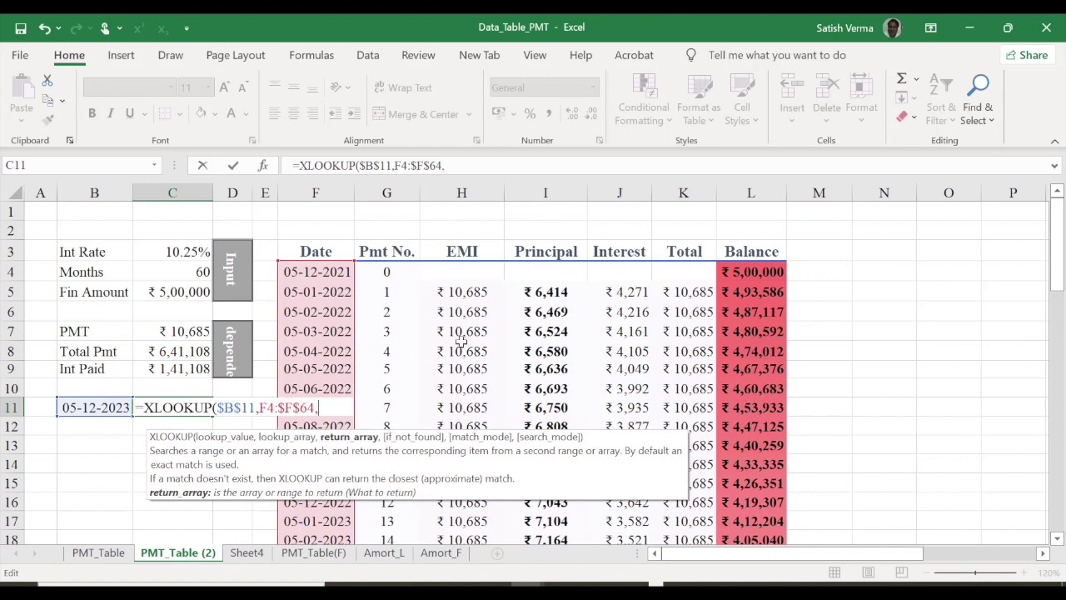
Finish the XLOOKUP with the return range $L$4:$L$64 and commit it
left_click(751, 271)
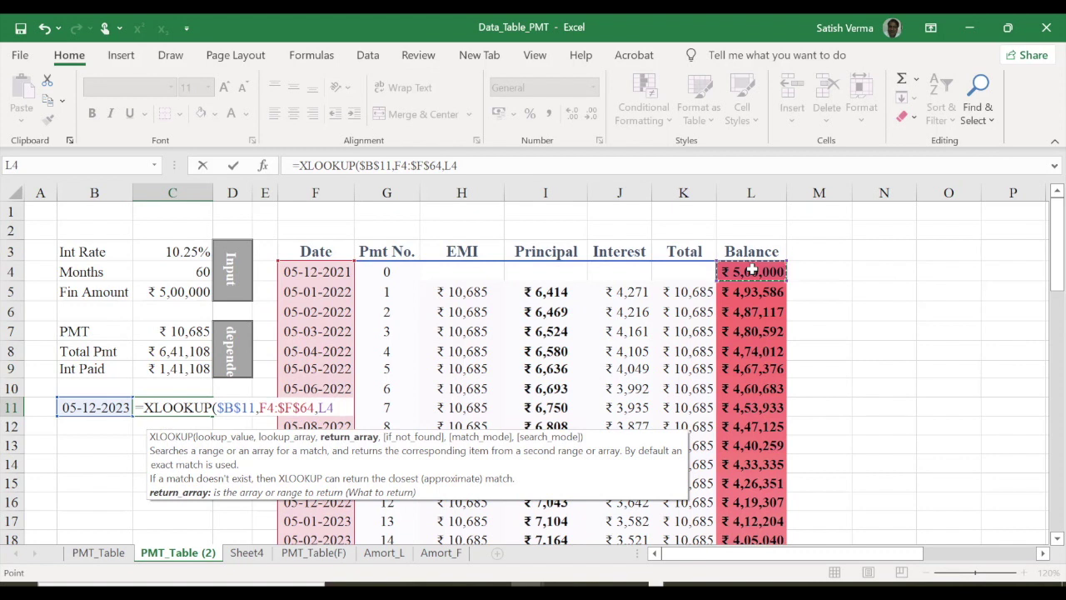
left_click_drag(752, 271, 754, 540)
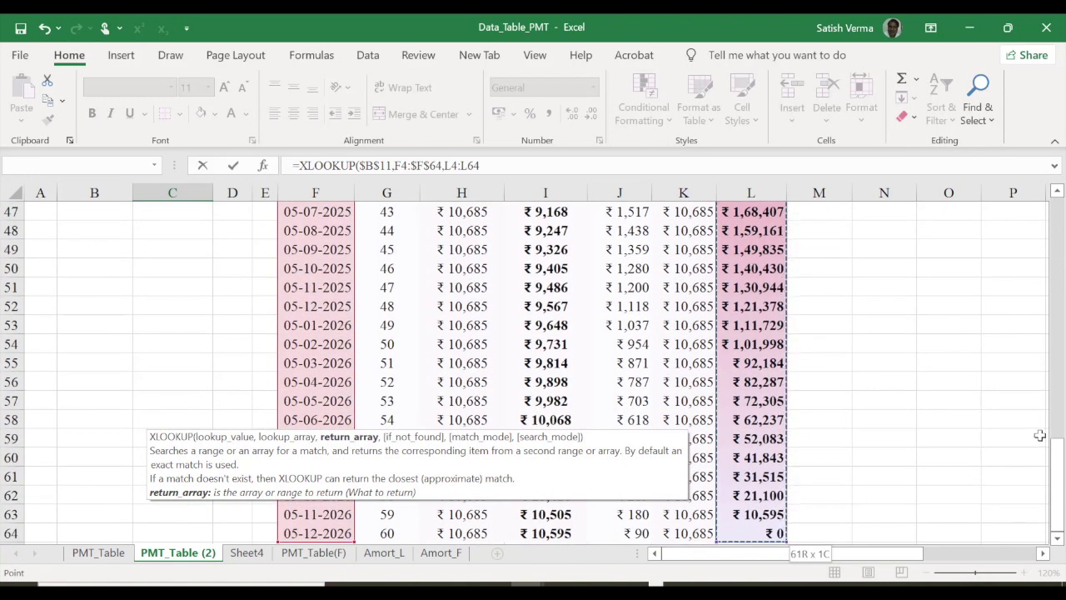
left_click_drag(1056, 466, 1061, 242)
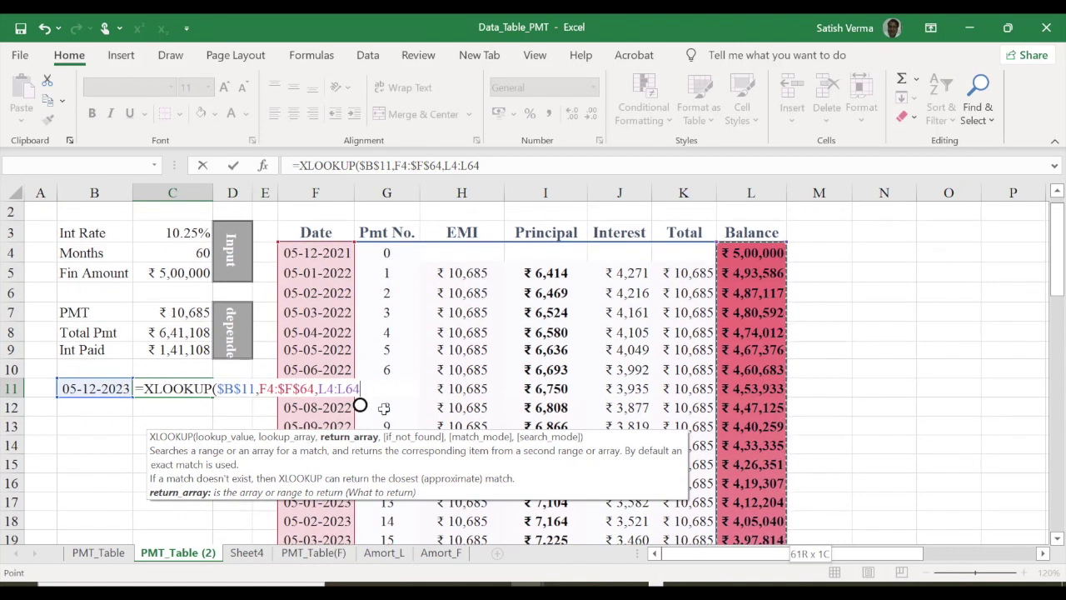
key("F4")
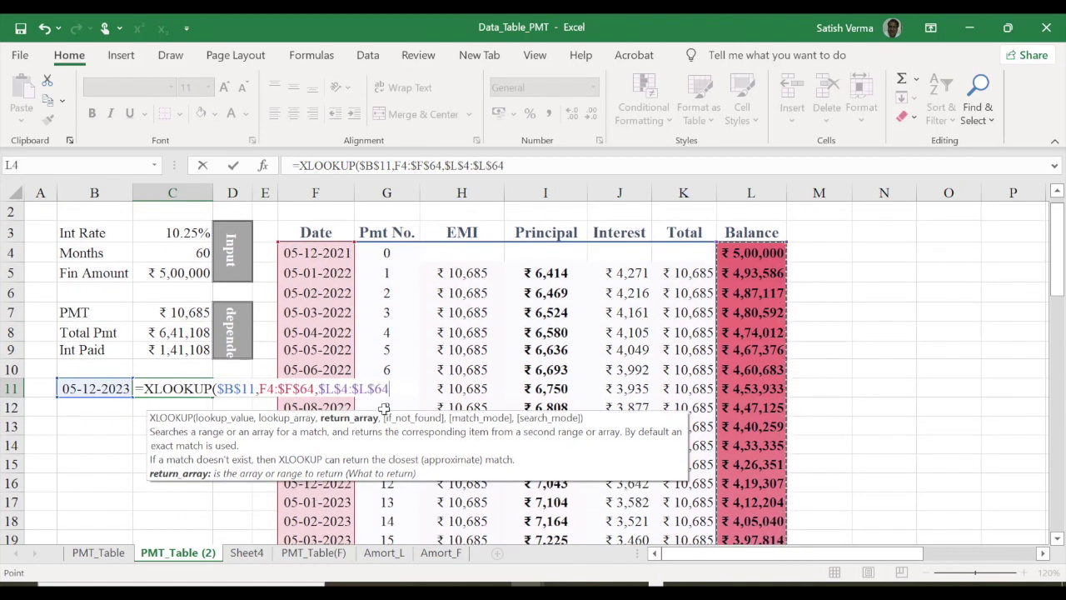
type(")")
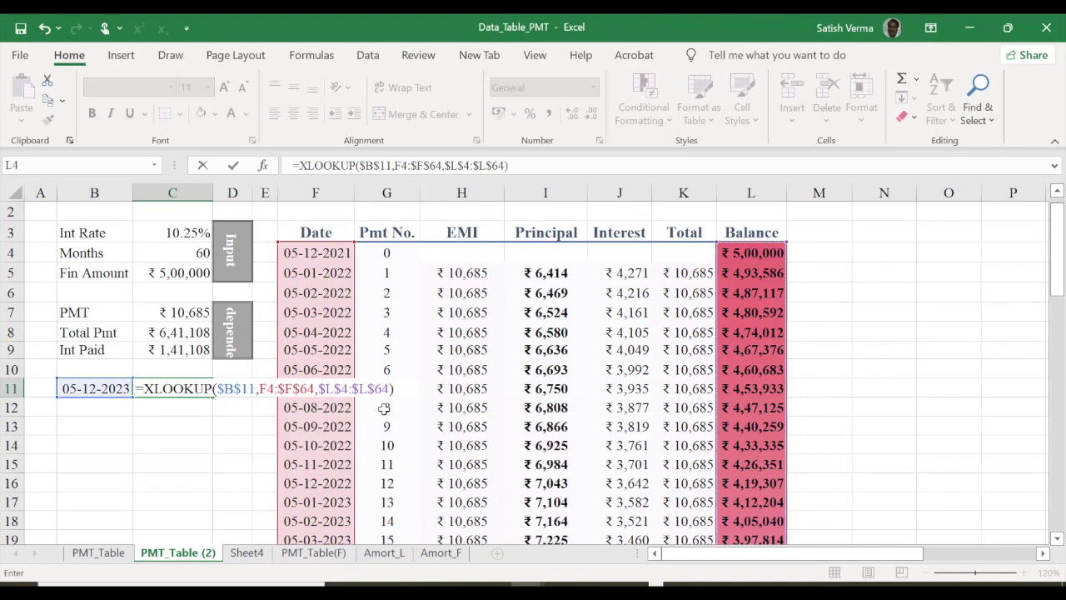
key("Return")
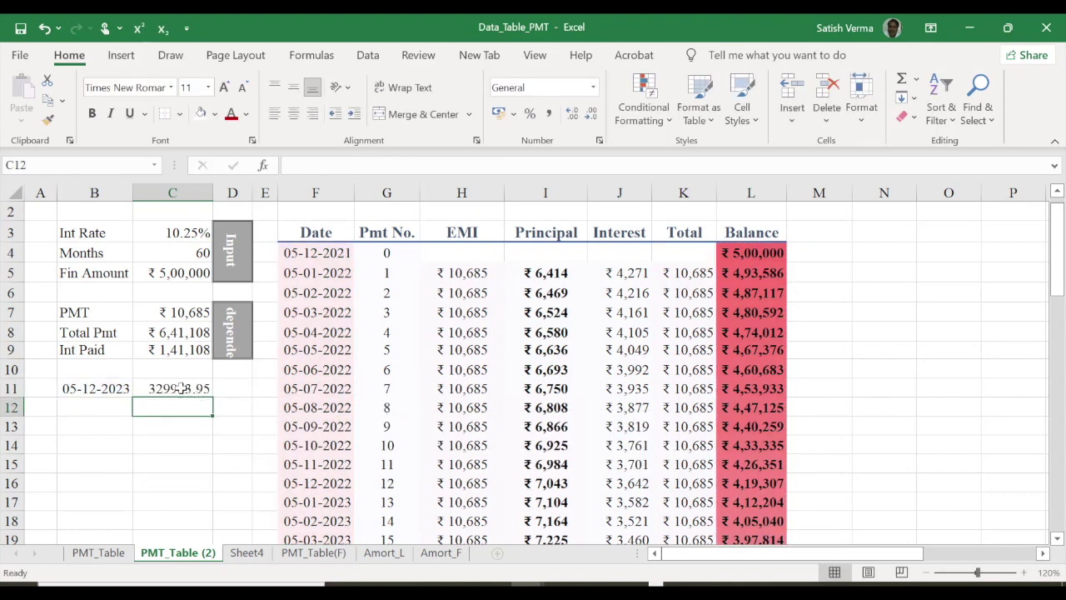
Format C11 as bold, centred, 12-point currency with no decimals, showing ₹ 3,29,944
left_click(181, 388)
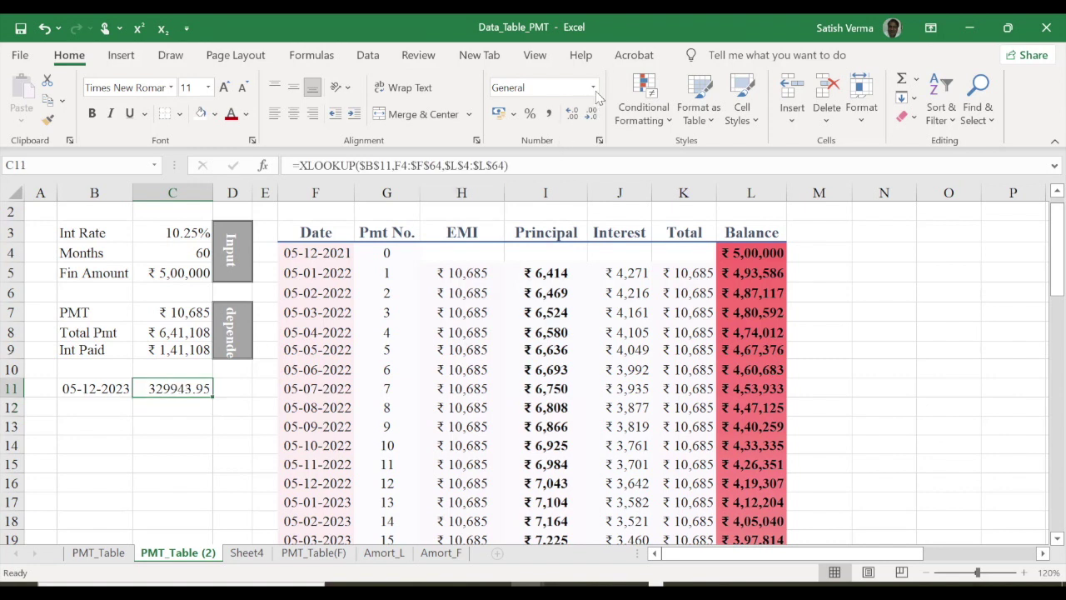
left_click(593, 87)
left_click(575, 197)
left_click(591, 115)
left_click(591, 115)
left_click(293, 114)
left_click(92, 113)
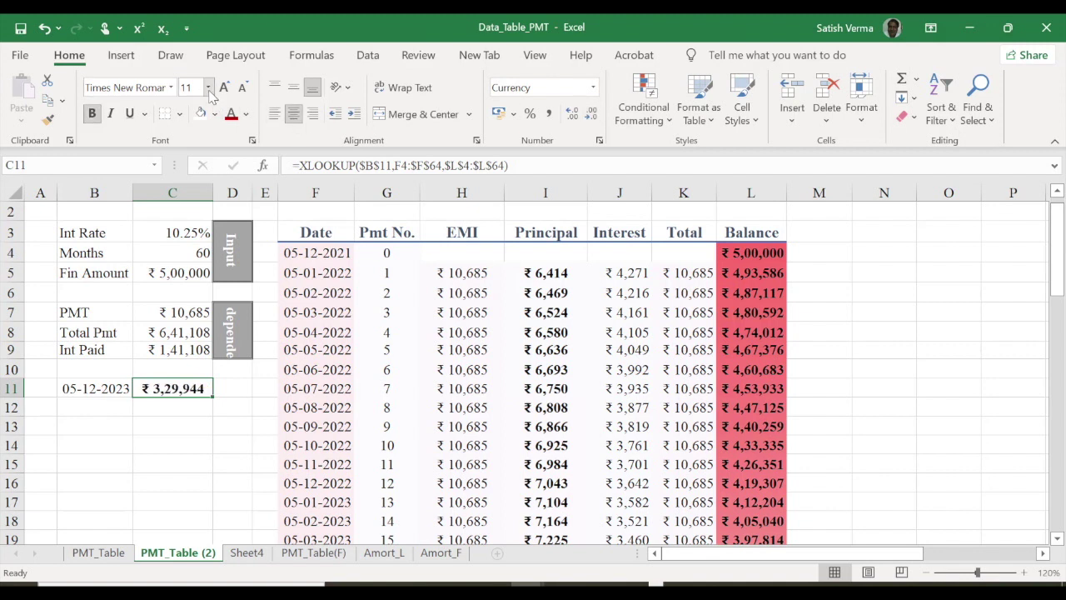
left_click(208, 87)
left_click(195, 192)
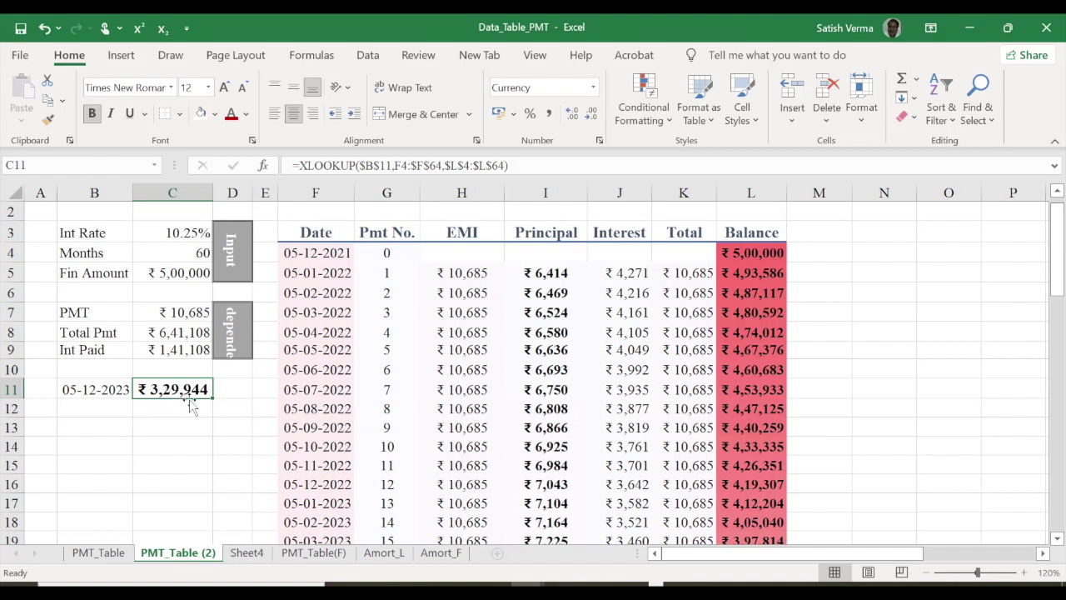
left_click(107, 388)
Change the B11 lookup date to 05-08-2024 so C11 returns ₹ 2,65,095
left_click(321, 166)
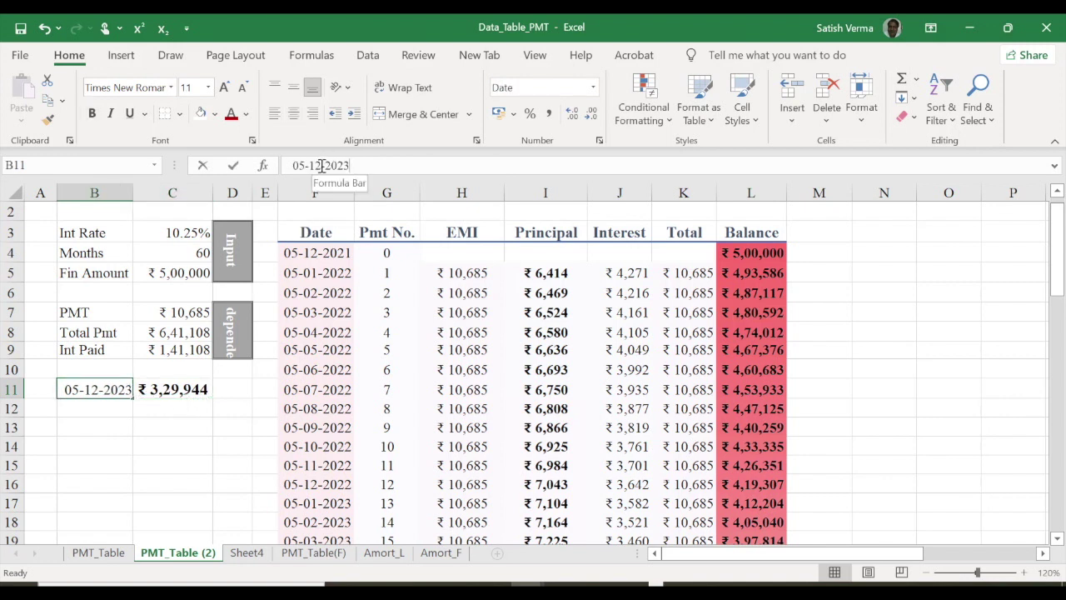
double_click(314, 165)
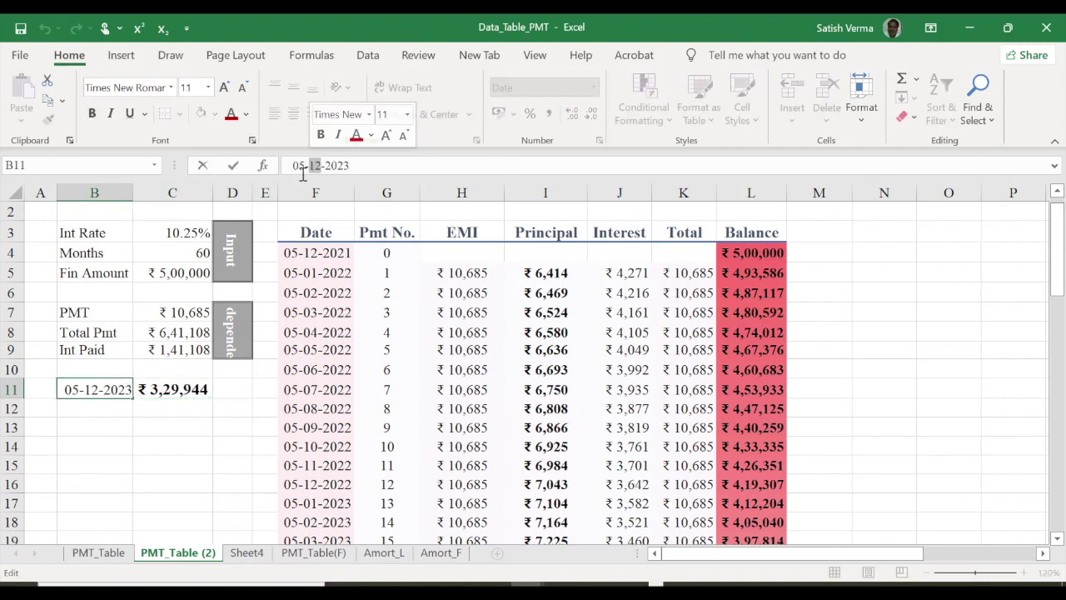
type("0")
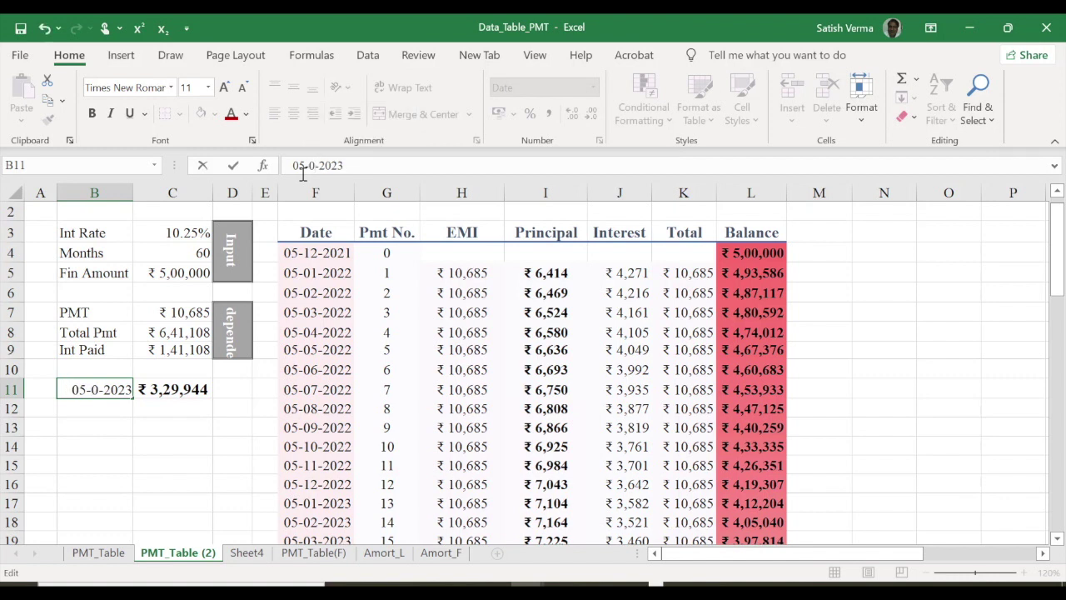
type("8")
left_click_drag(350, 166, 341, 166)
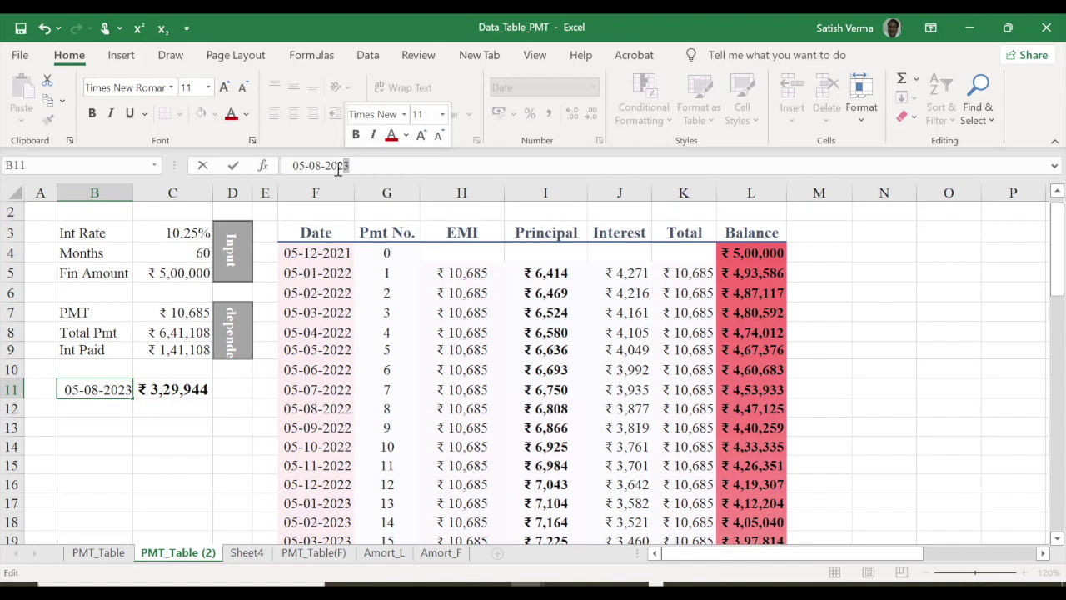
type("4")
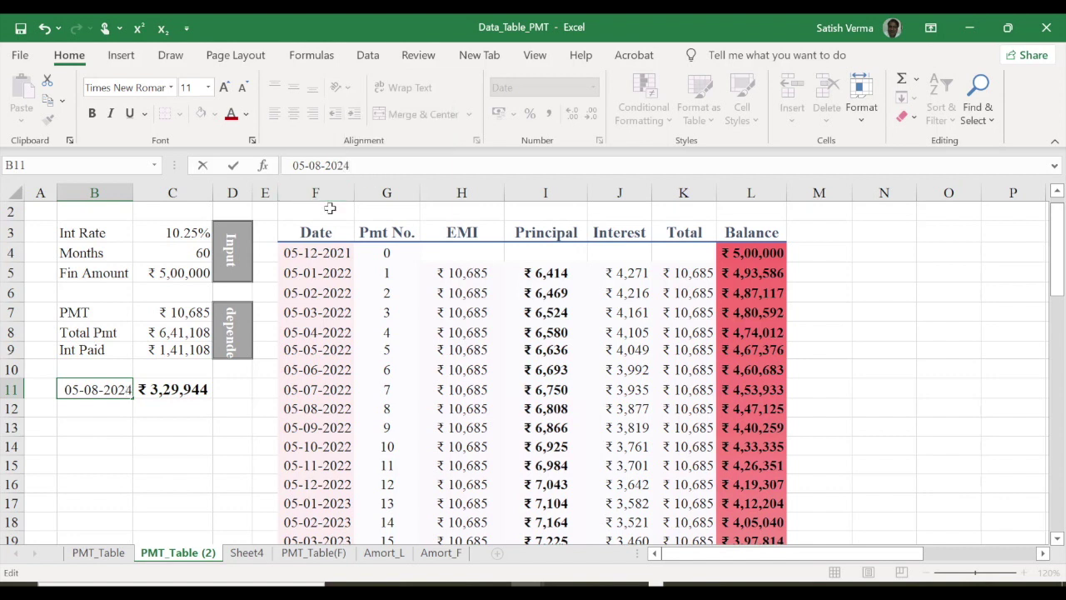
key("Return")
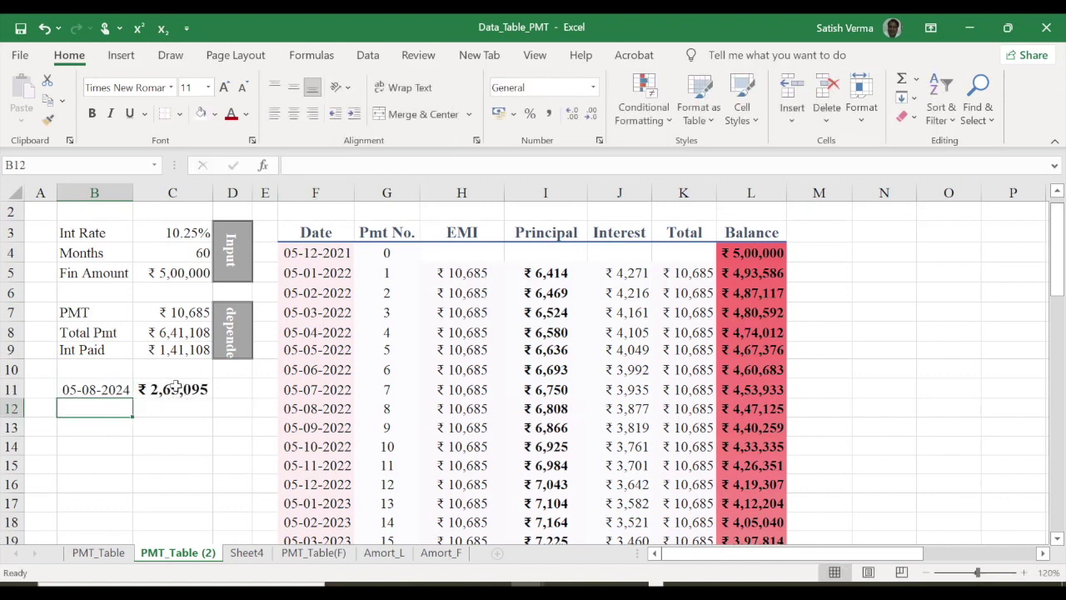
left_click(180, 389)
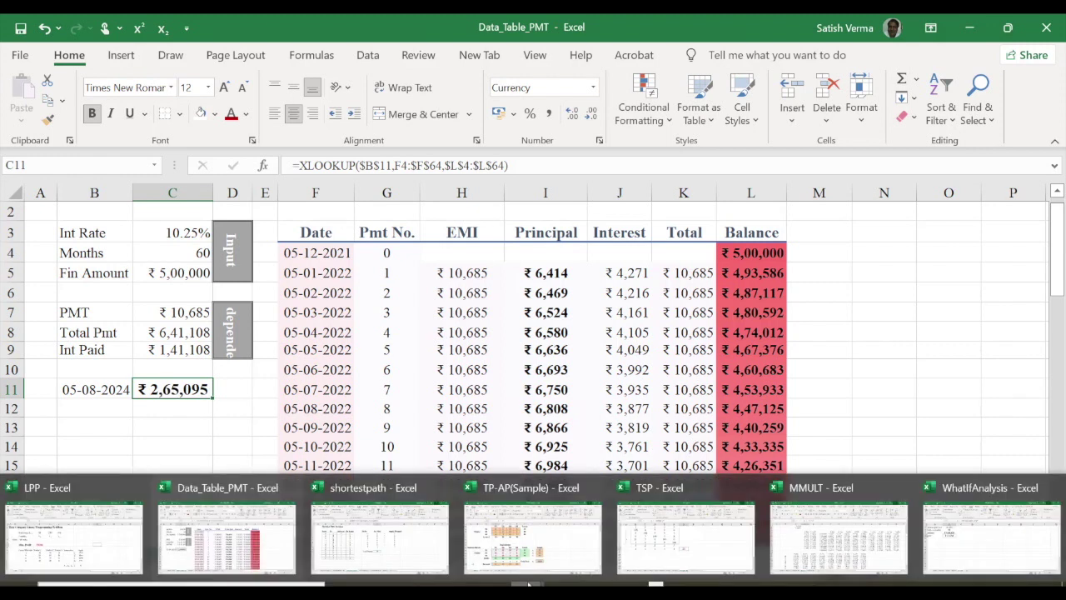
Open the Excel add-ins manager from Insert > My Add-ins > Manage Other Add-ins
left_click(121, 55)
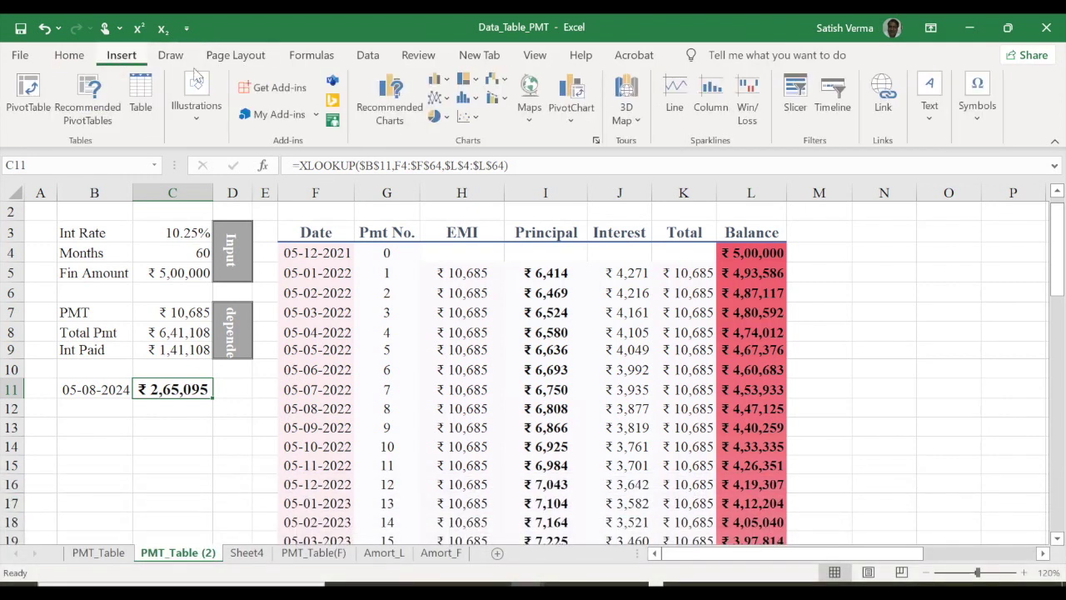
left_click(316, 117)
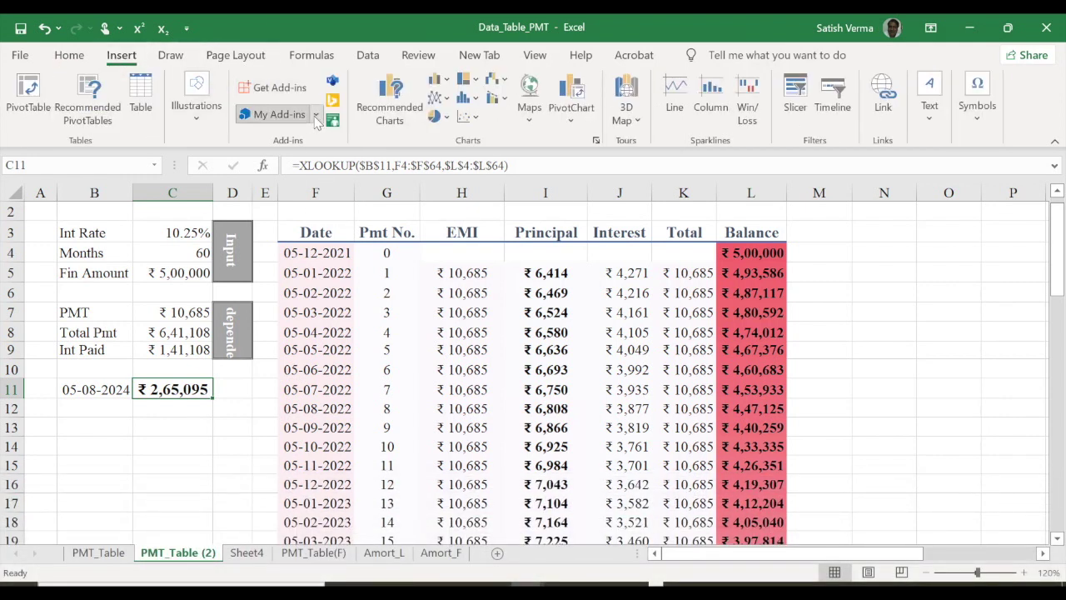
left_click(308, 296)
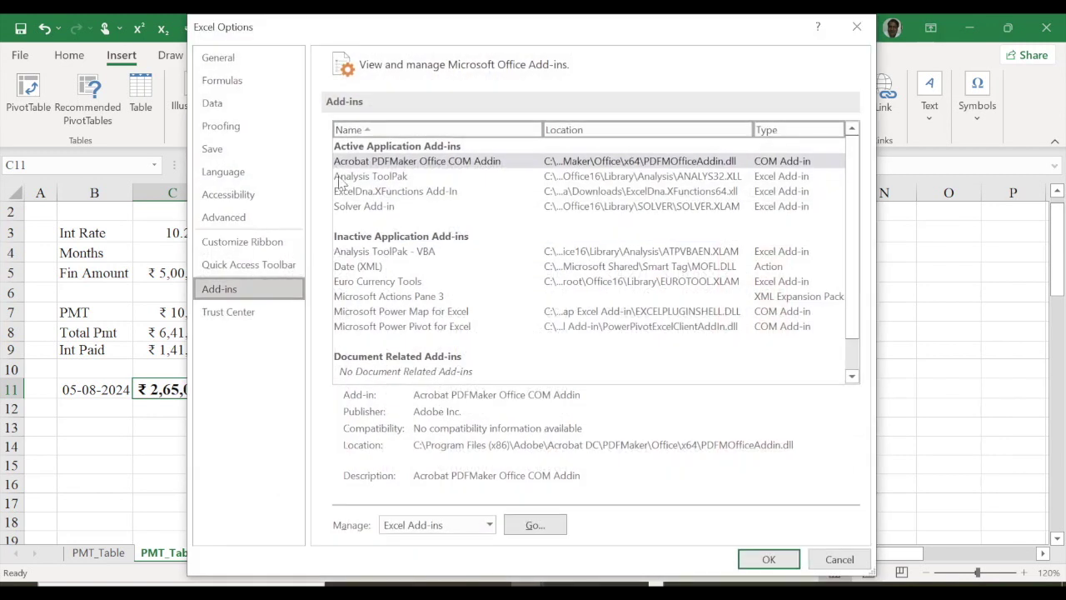
left_click(385, 192)
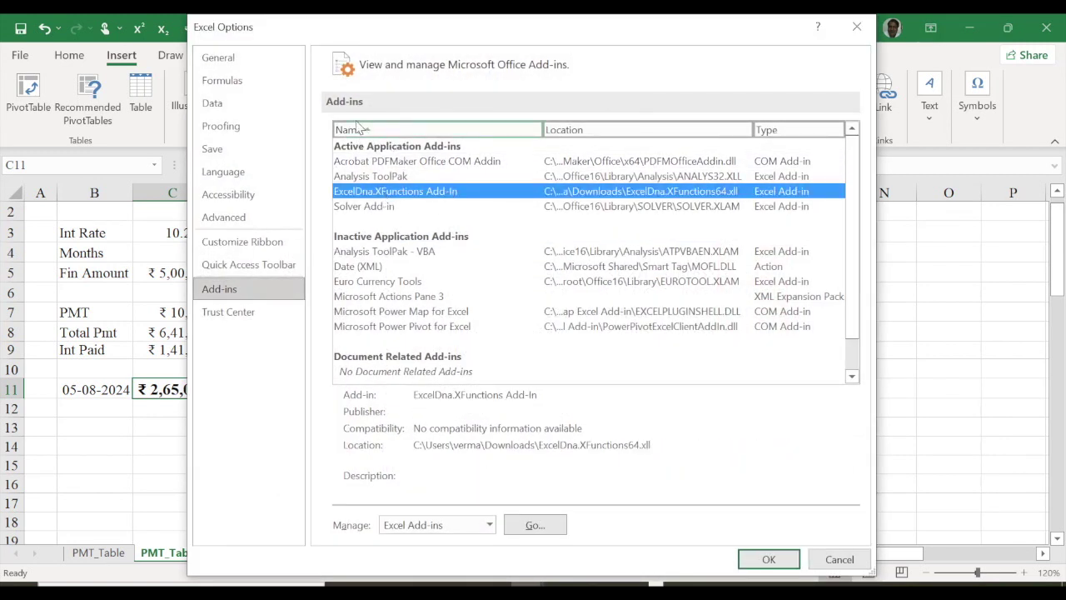
left_click(534, 526)
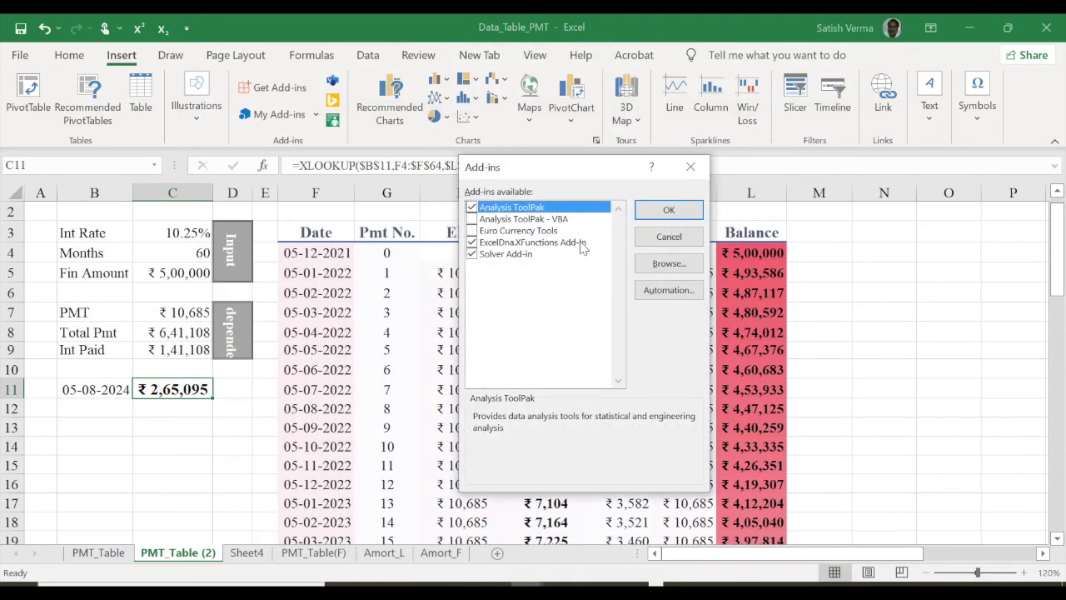
Load ExcelDna.XFunctions64 from Downloads, enable Solver, and bring up the XFunctions release page
left_click(666, 264)
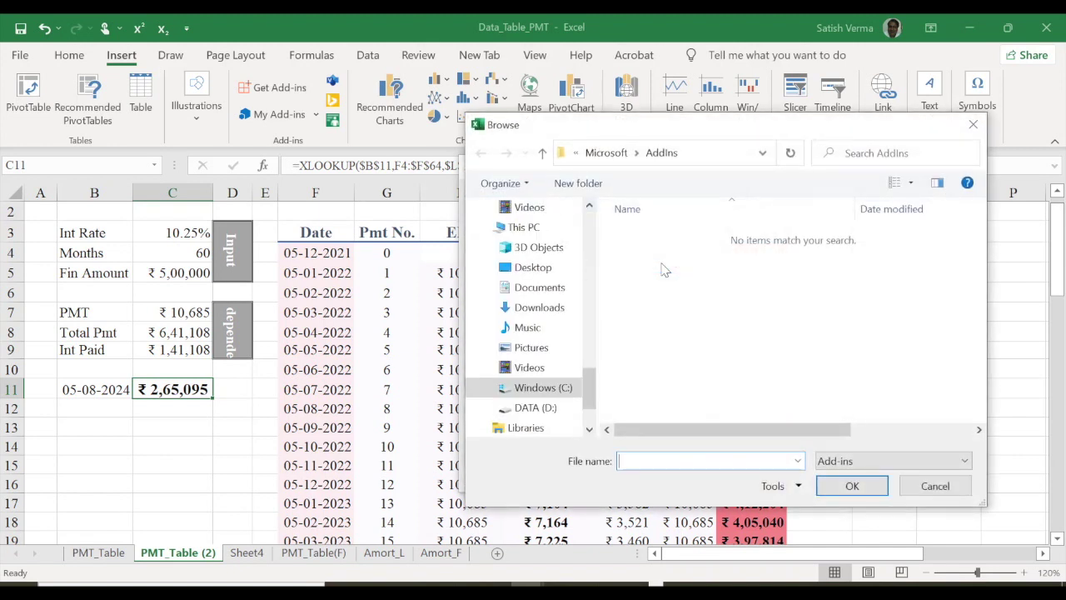
left_click(550, 308)
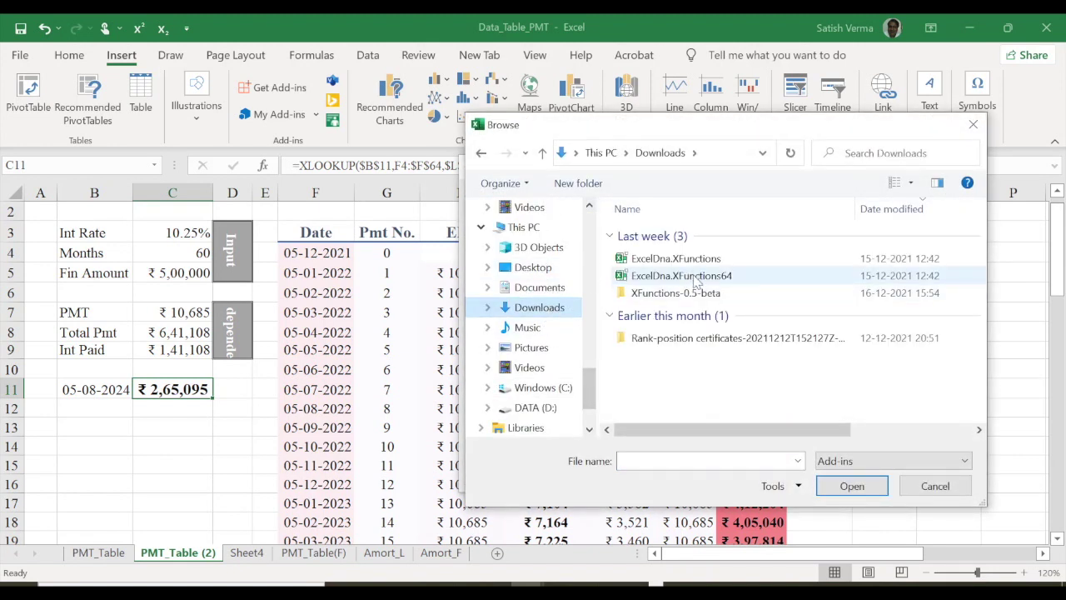
left_click(700, 281)
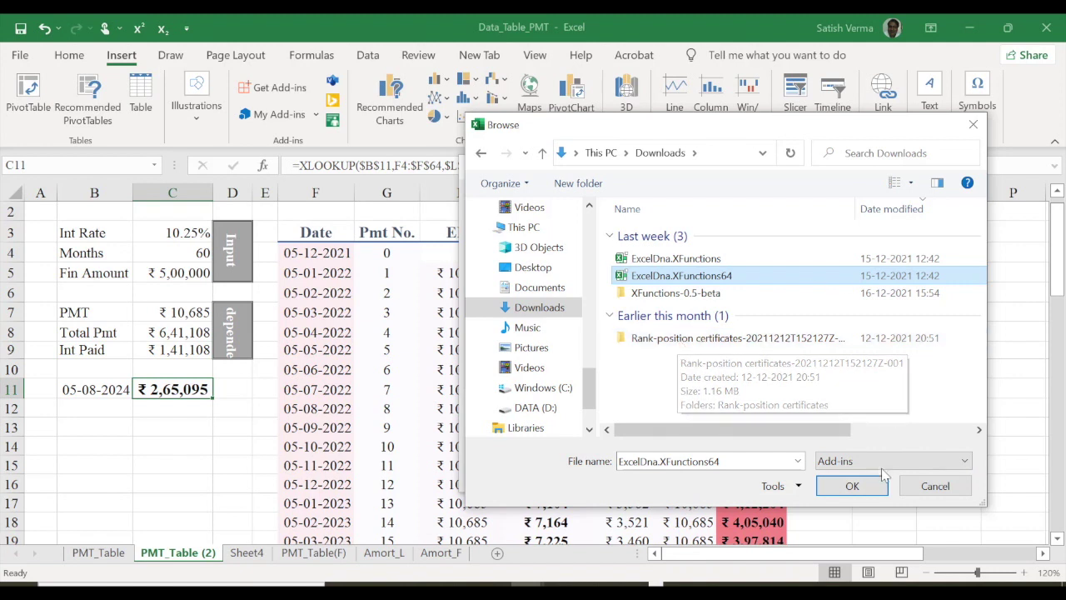
left_click(934, 486)
left_click(472, 254)
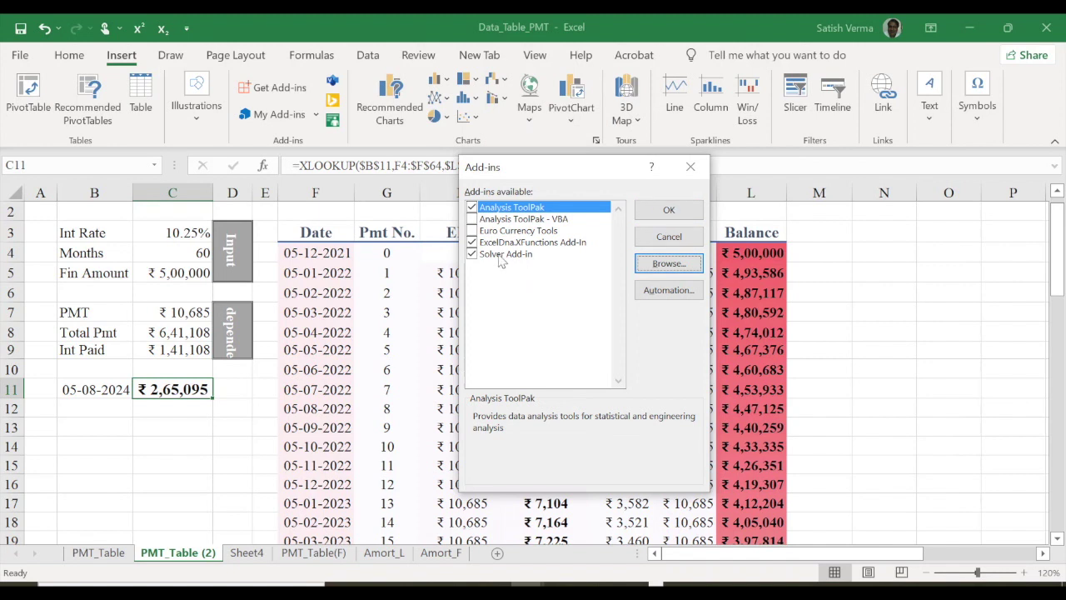
left_click(692, 169)
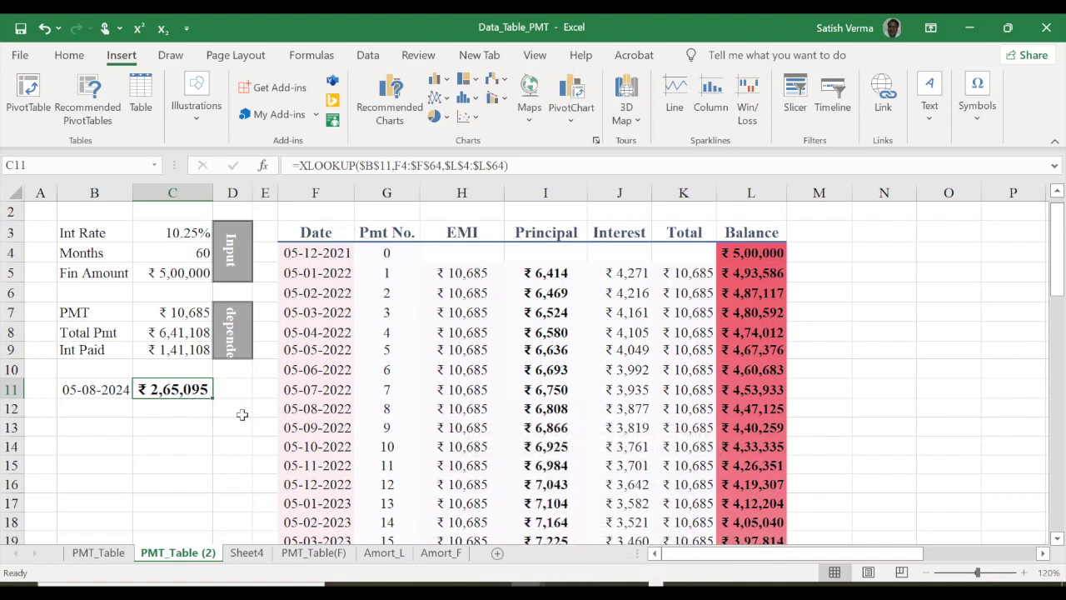
key("alt+Tab")
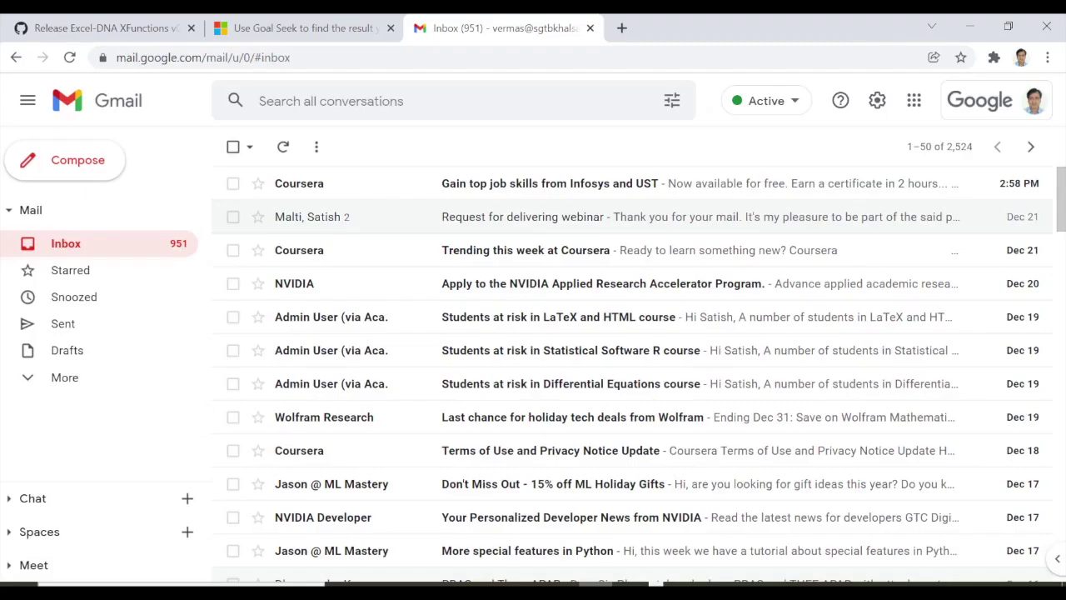
left_click(94, 29)
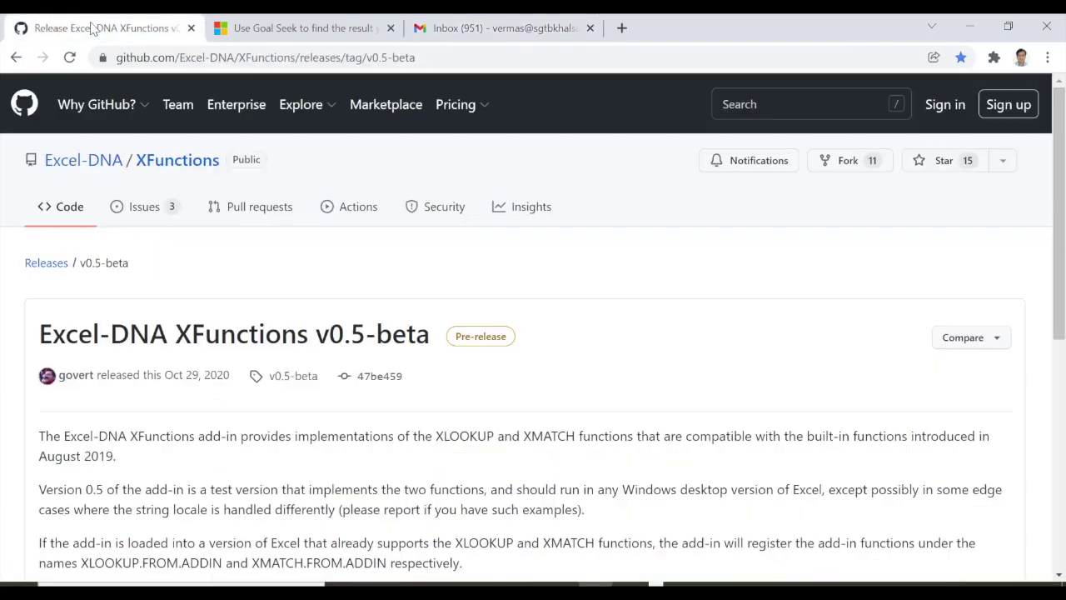
Select the XFunctions release page URL and scroll down to its Assets downloads and back
double_click(150, 60)
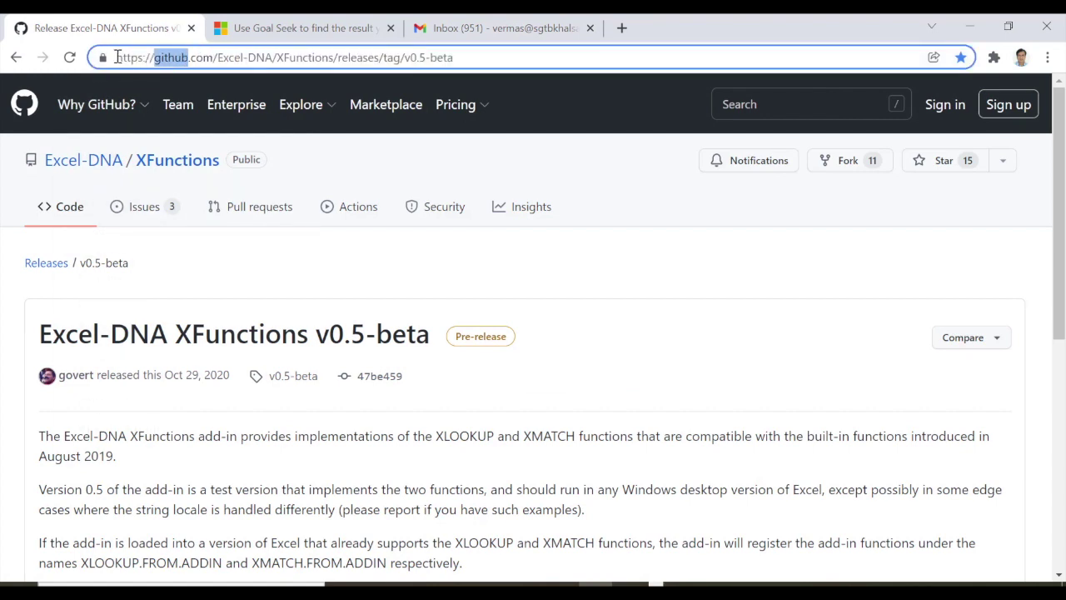
left_click_drag(116, 56, 479, 38)
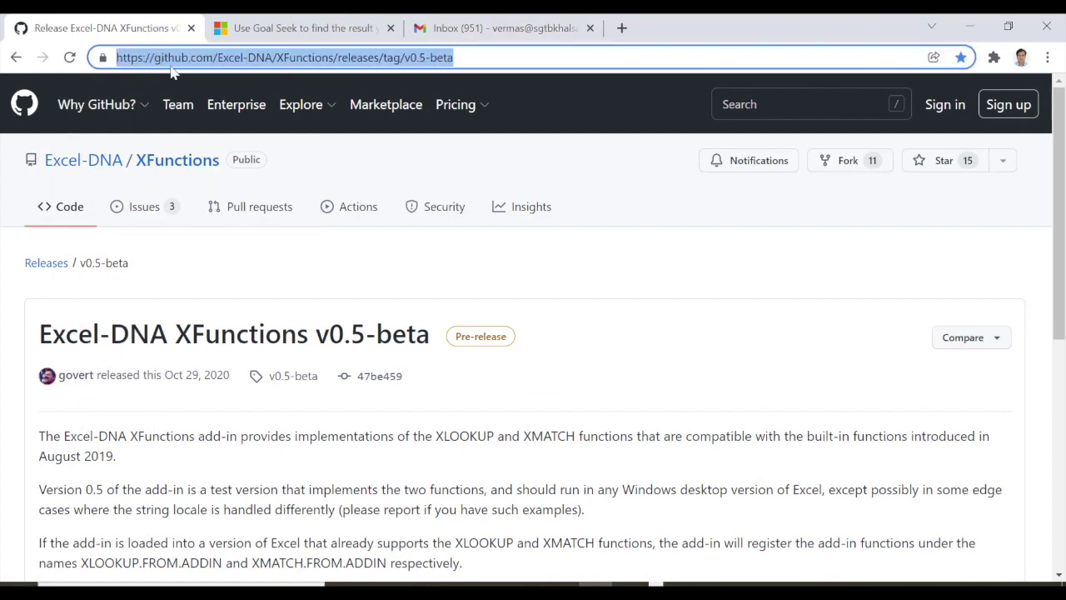
left_click(469, 56)
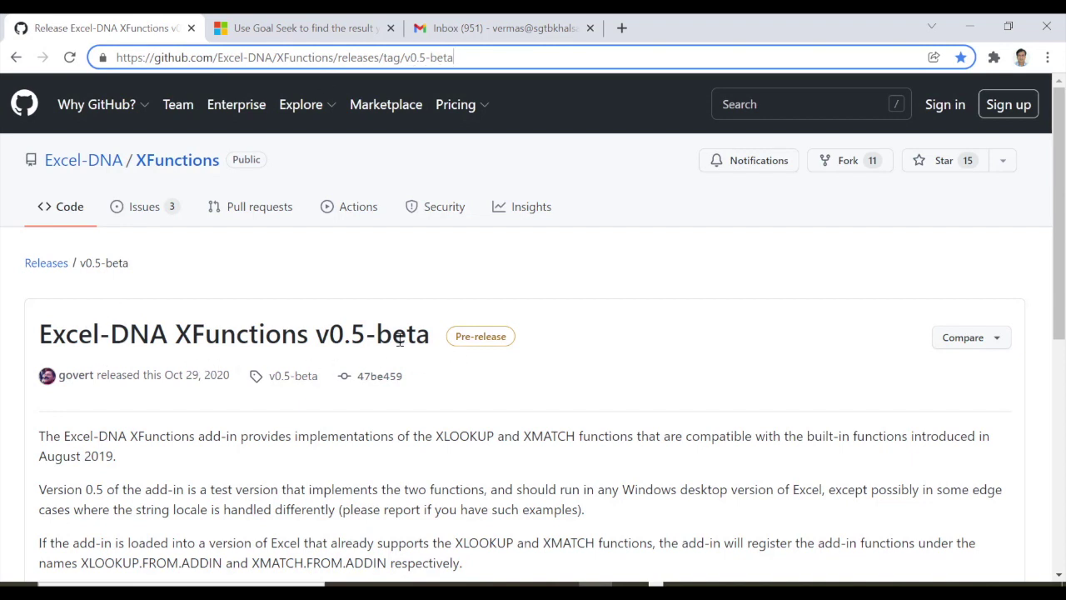
left_click_drag(1058, 207, 1058, 400)
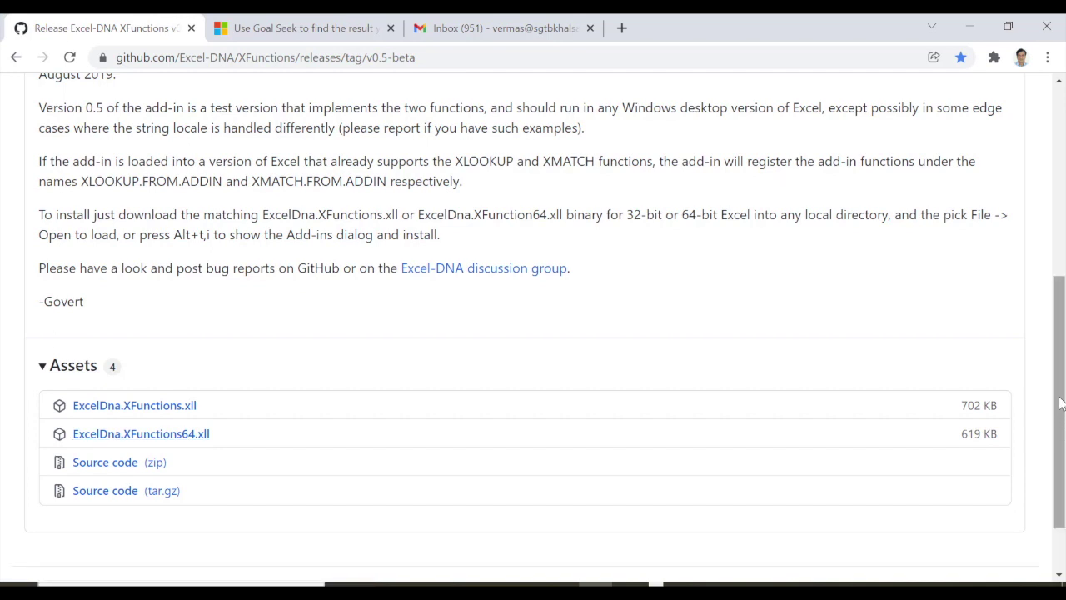
left_click_drag(1060, 403, 1061, 215)
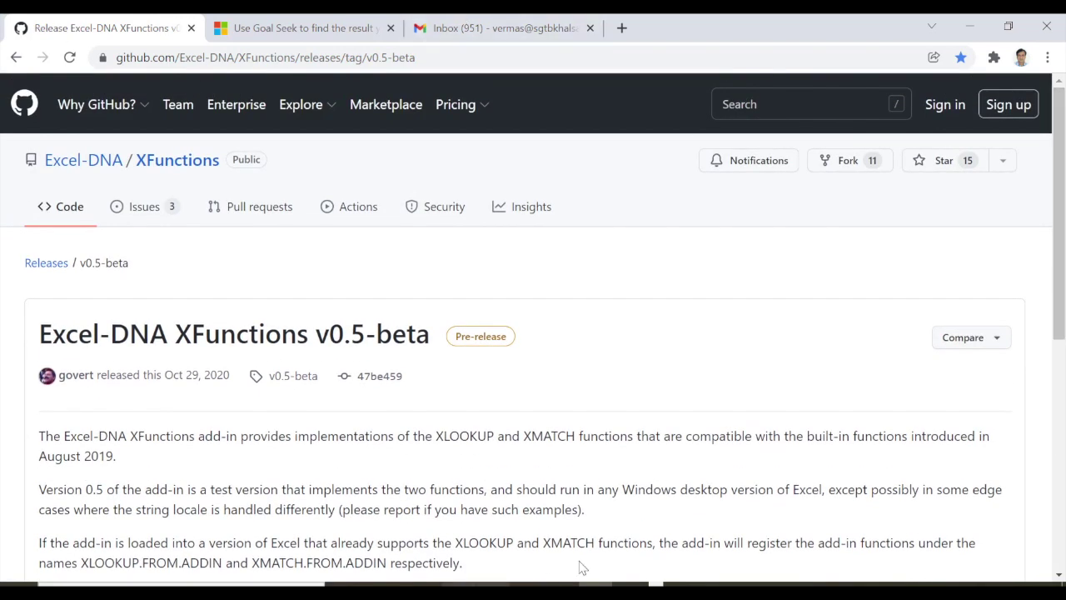
left_click(583, 583)
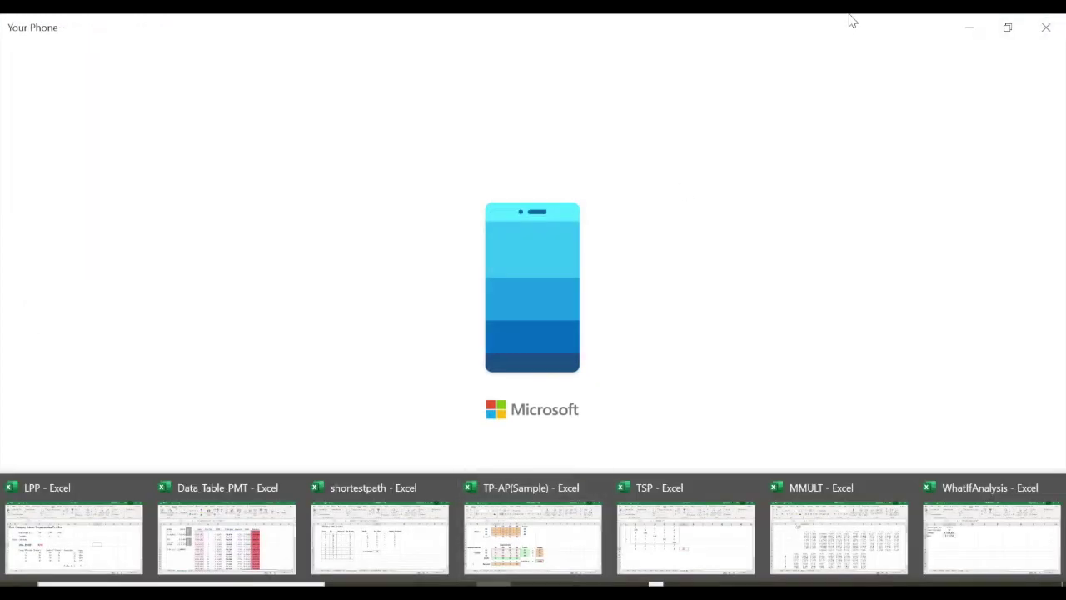
Close Your Phone and move through Data_Table_PMT's Amort_F sheet to WhatIfAnalysis Sheet5
left_click(1051, 27)
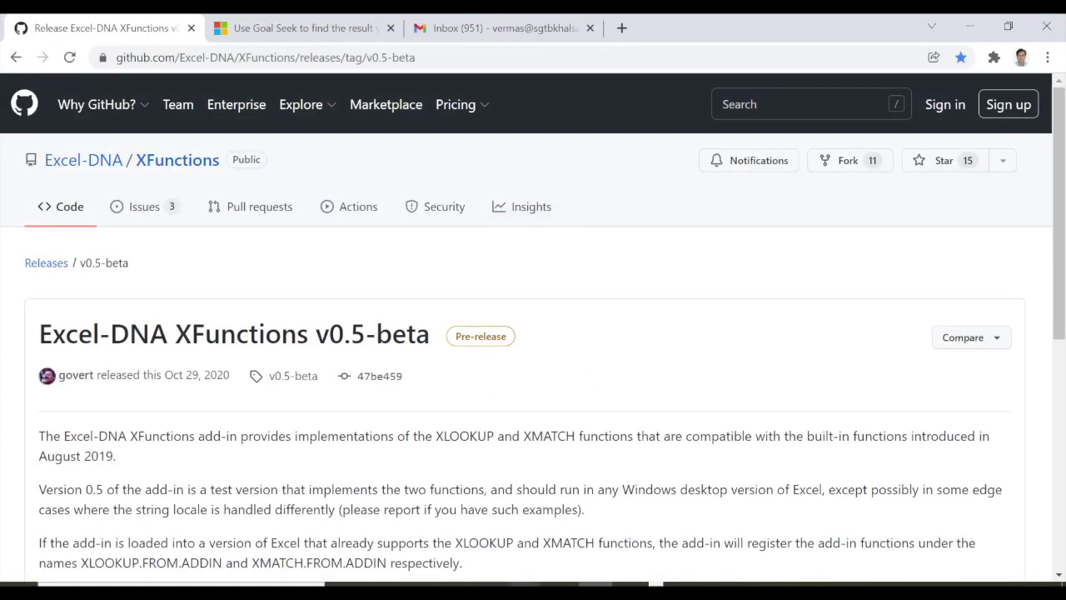
mouse_move(227, 537)
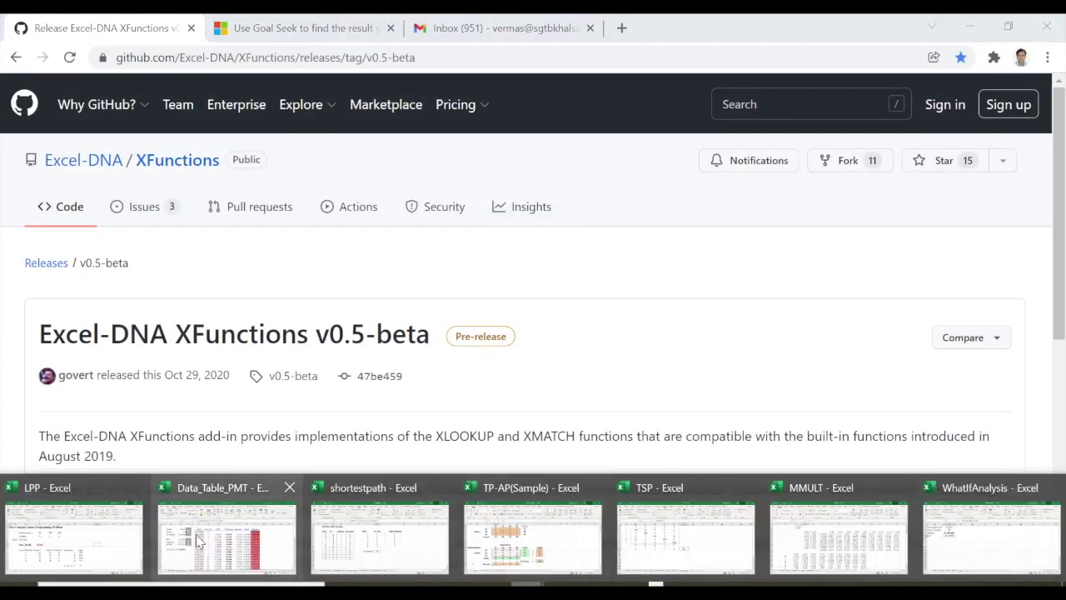
left_click(200, 539)
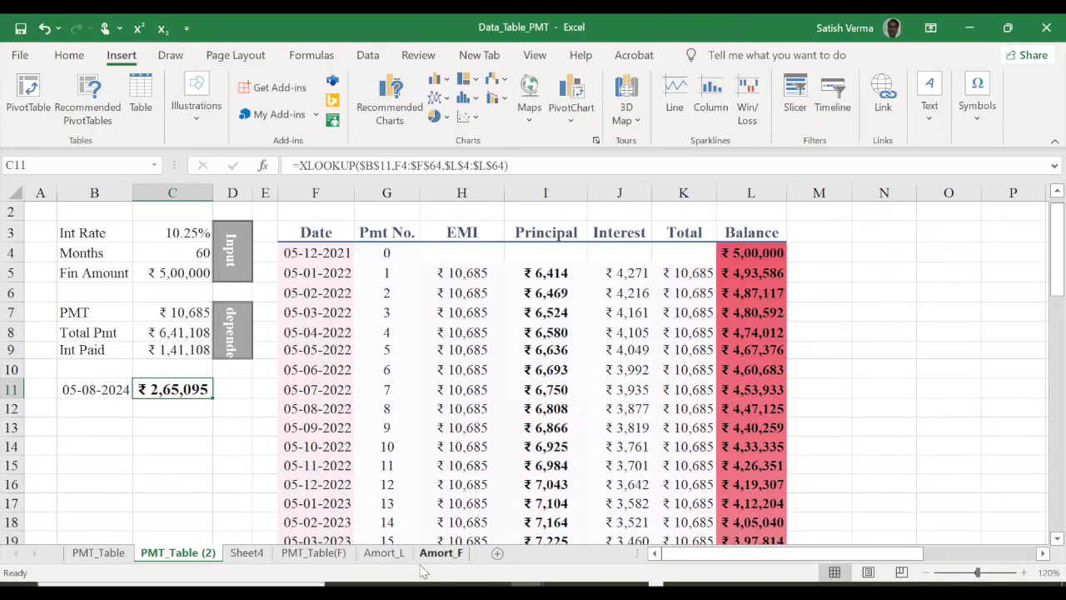
left_click(441, 553)
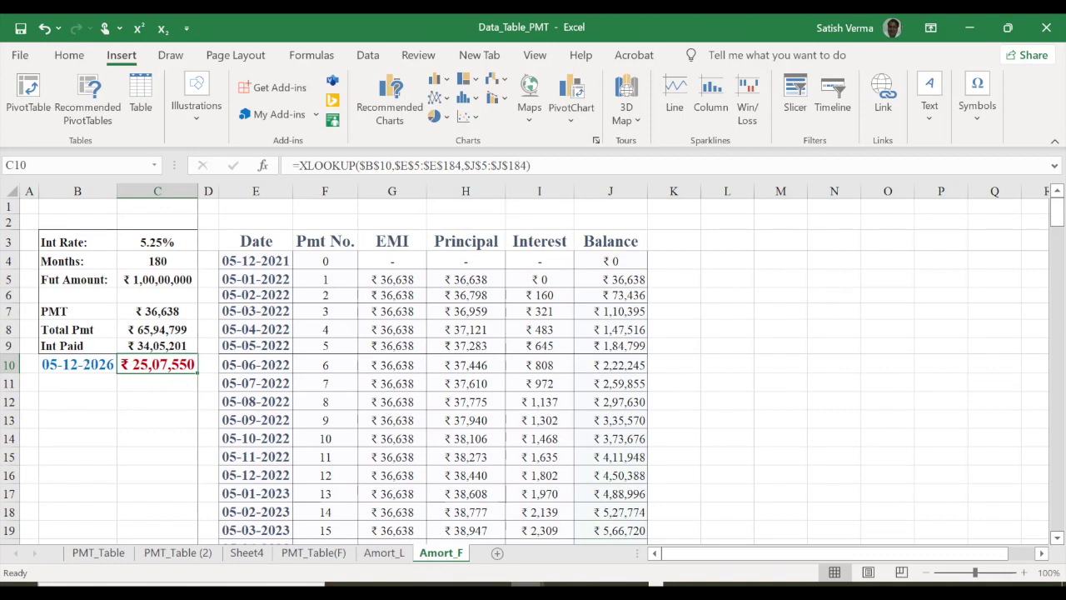
left_click(958, 538)
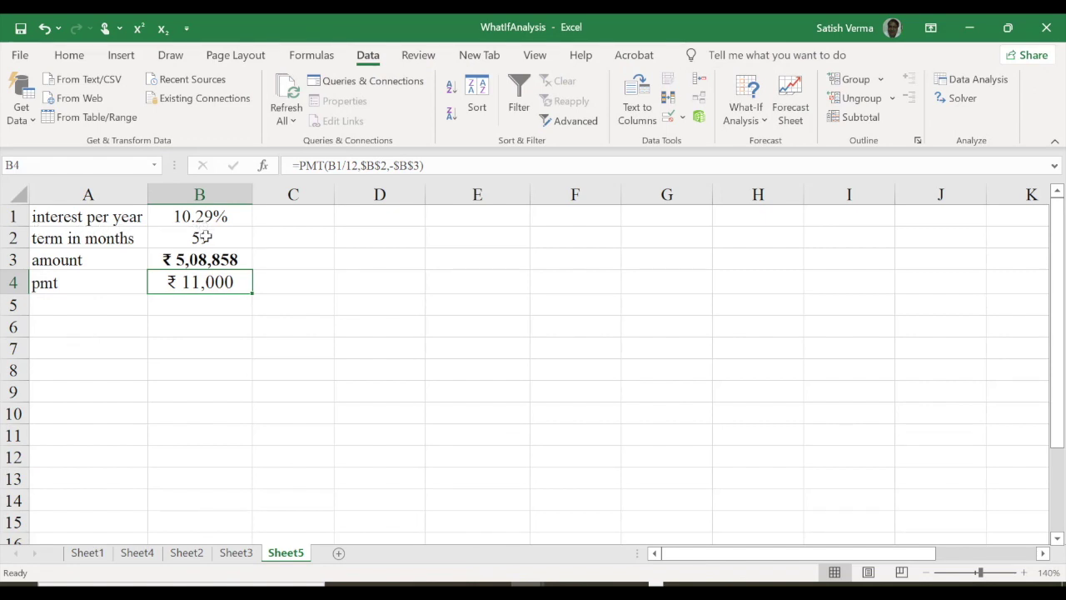
Clear the interest rate in B1 and zoom the sheet to 150%
left_click(221, 216)
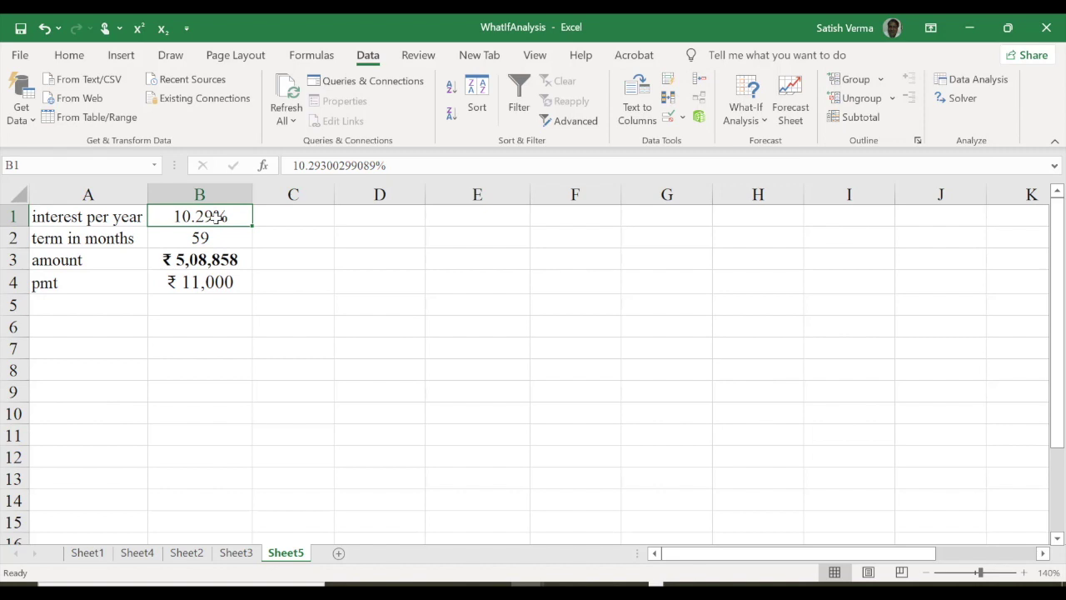
left_click(216, 240)
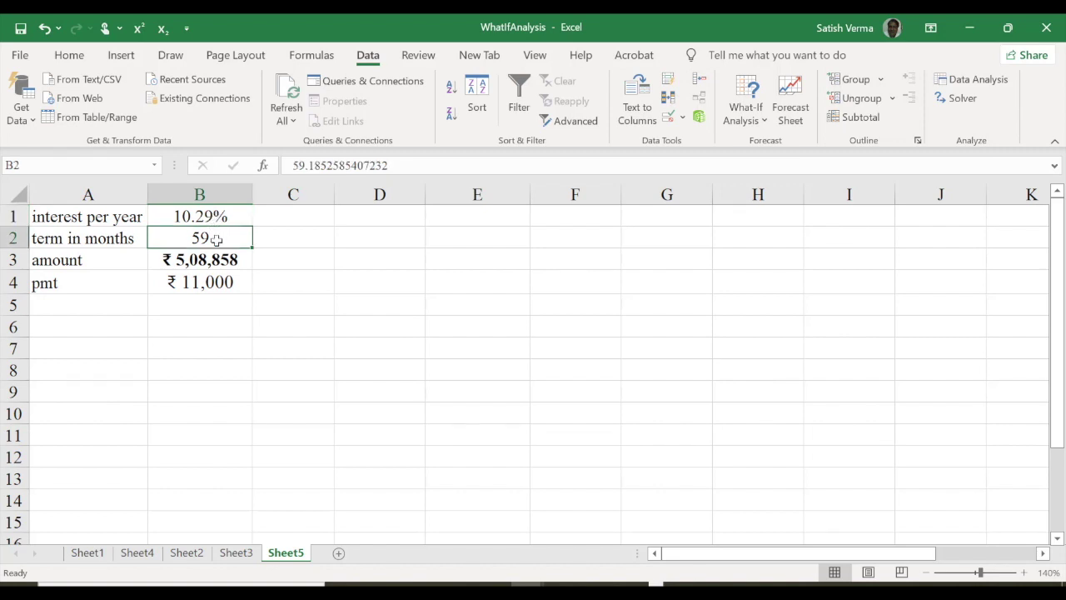
key("Delete")
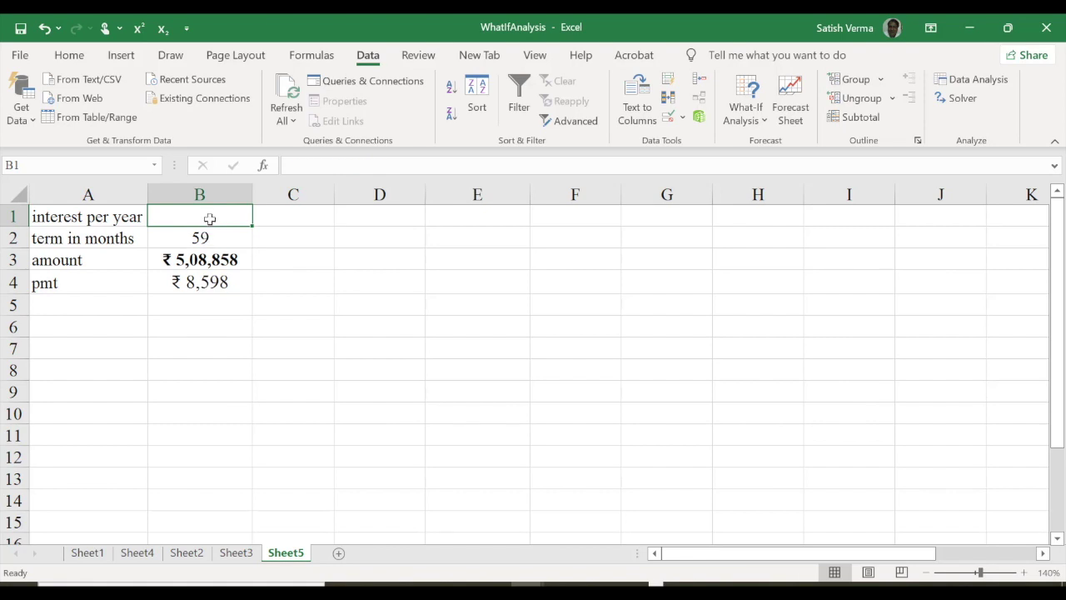
left_click(1024, 575)
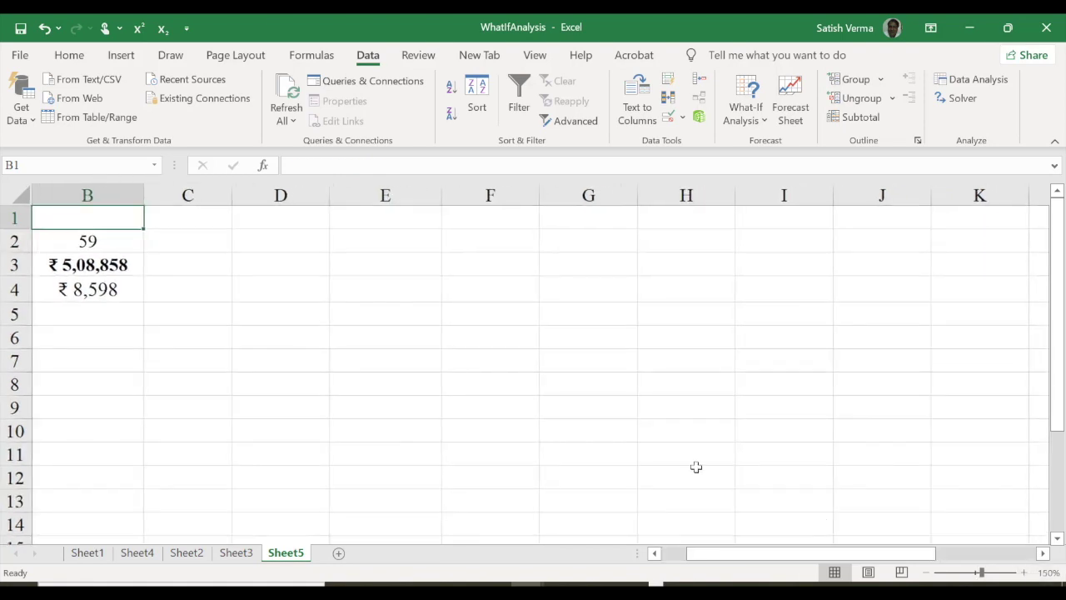
left_click_drag(690, 559, 668, 559)
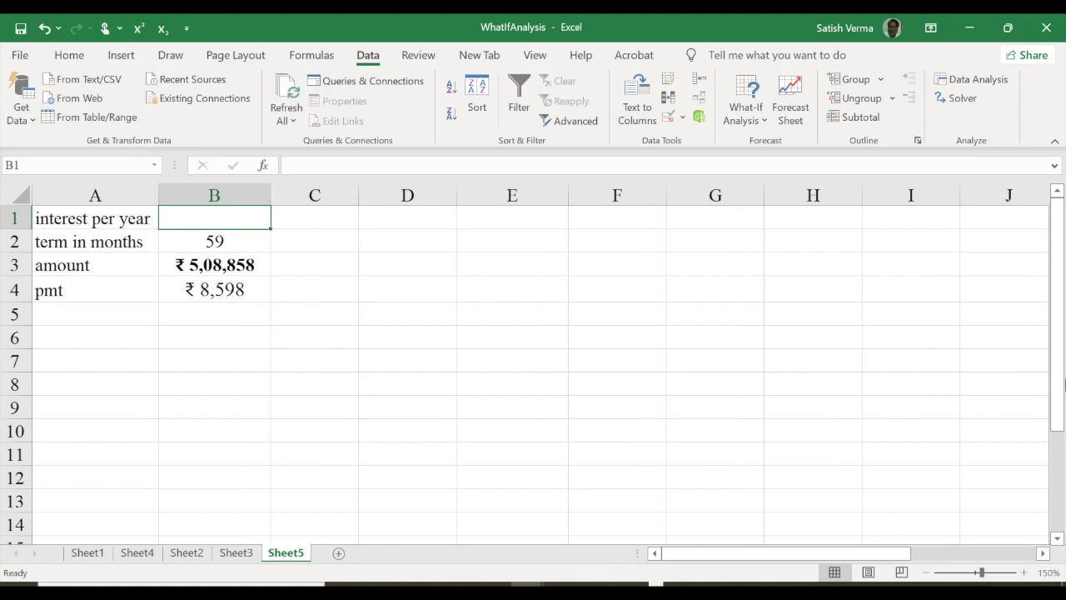
Set the term in B2 to 120 months and the amount in B3 to 5000000
left_click(214, 241)
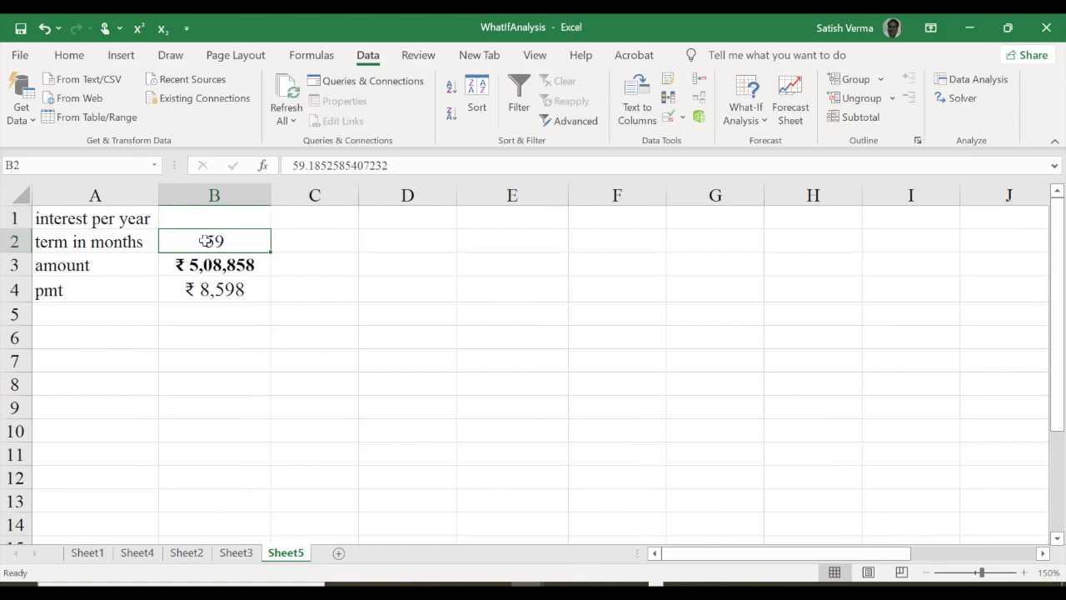
type("120")
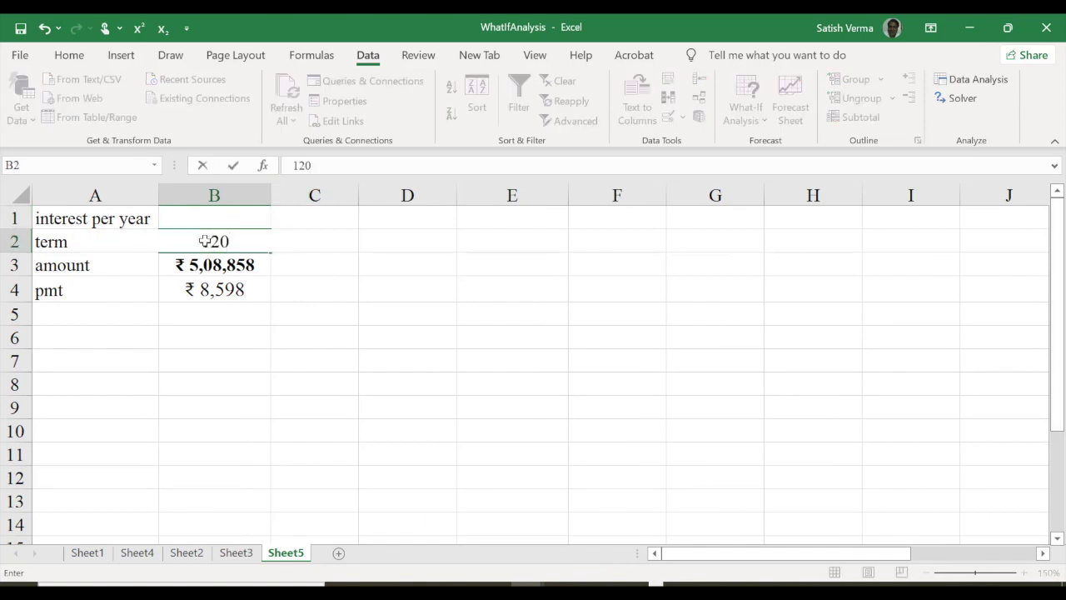
key("Return")
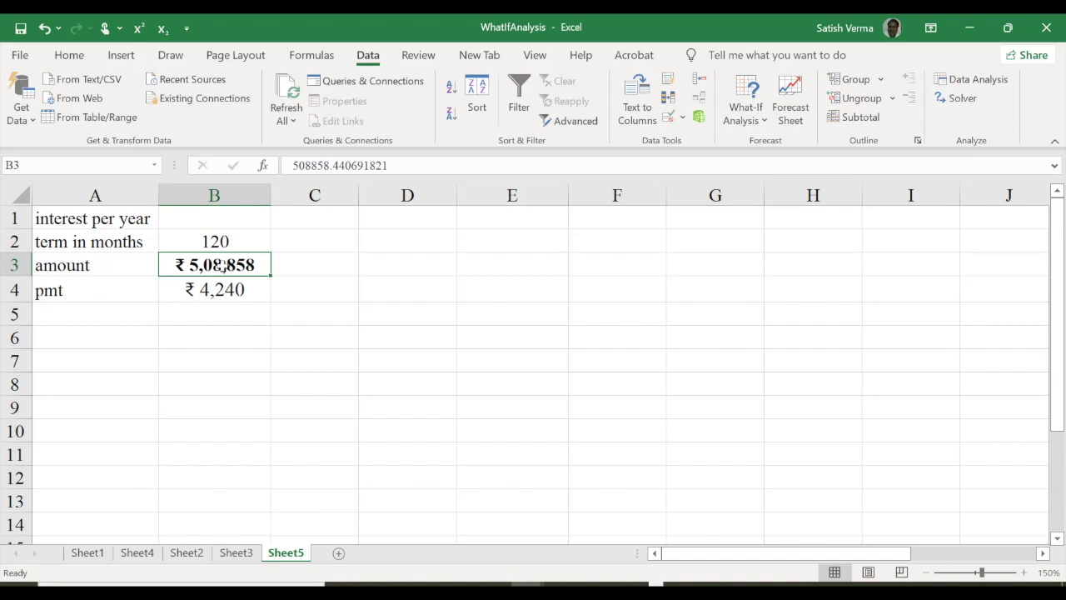
left_click_drag(397, 165, 257, 150)
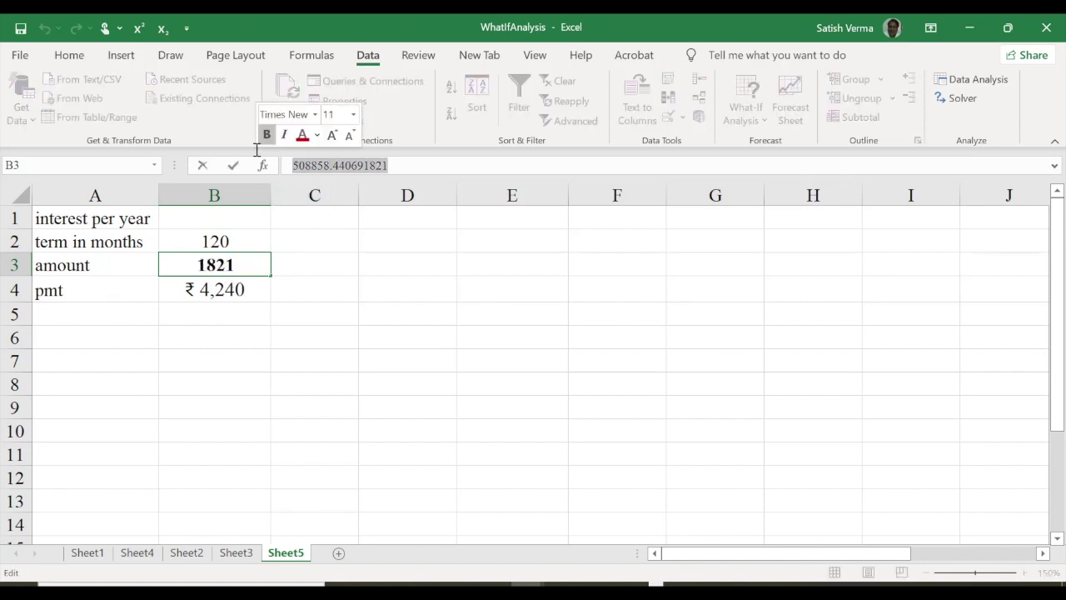
type("5000000")
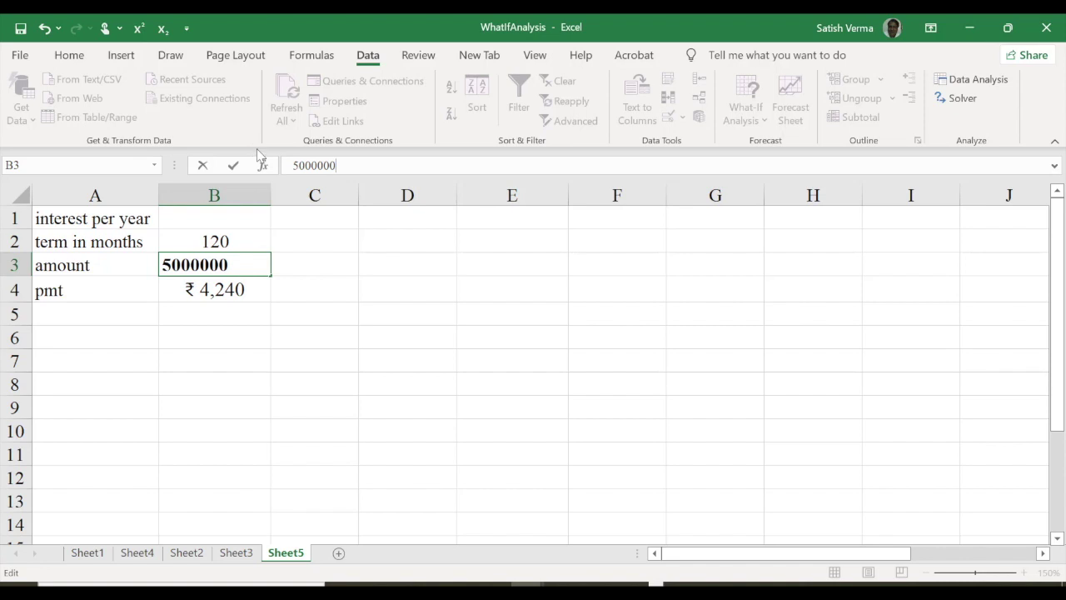
key("Return")
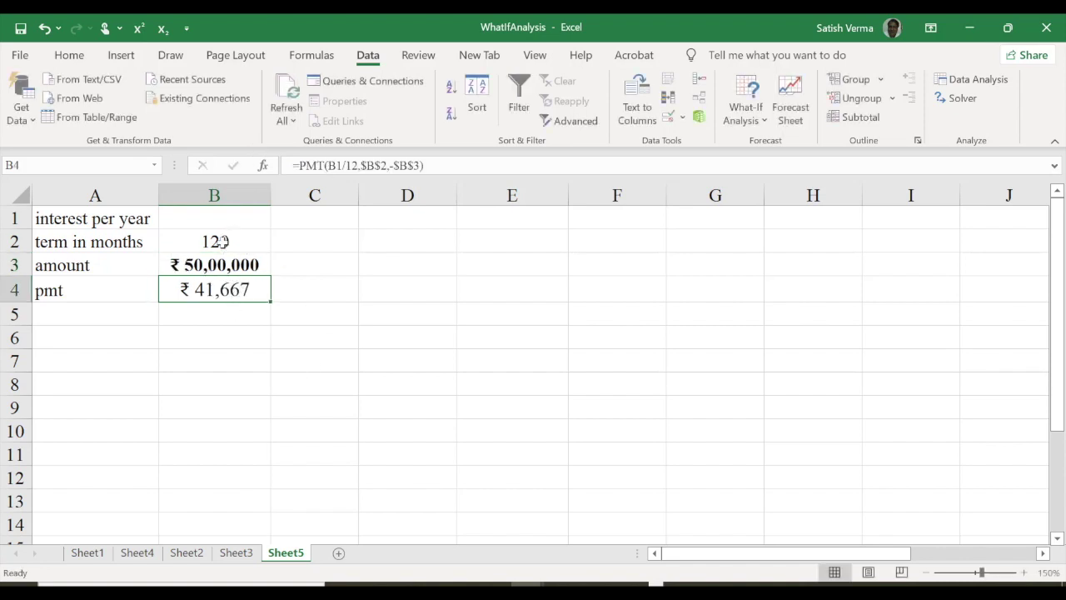
Relabel A3 as 'future amount'
left_click(69, 271)
left_click(293, 165)
type("future")
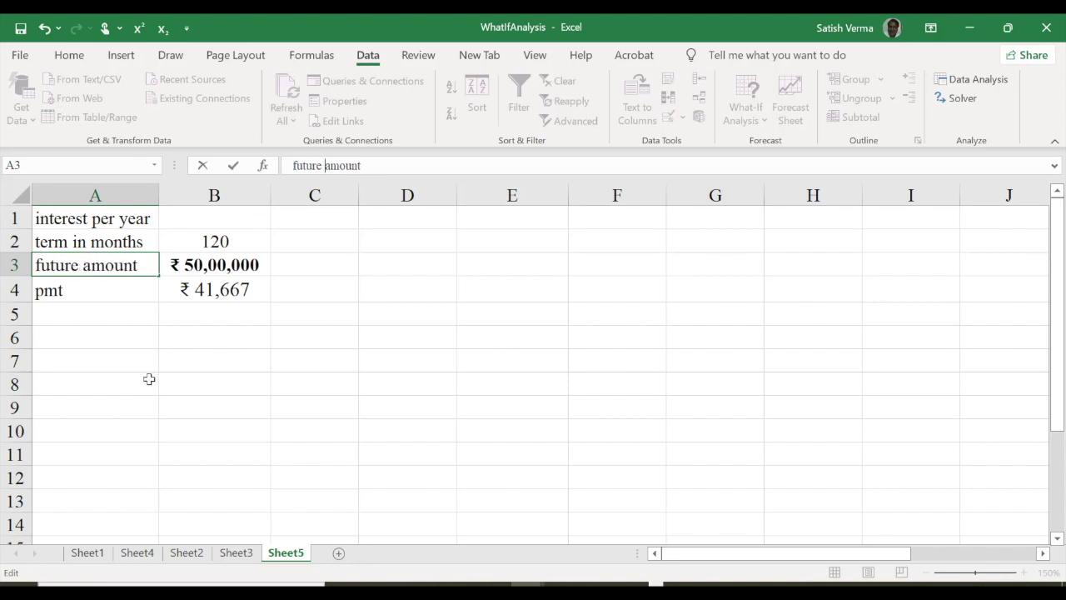
left_click(208, 289)
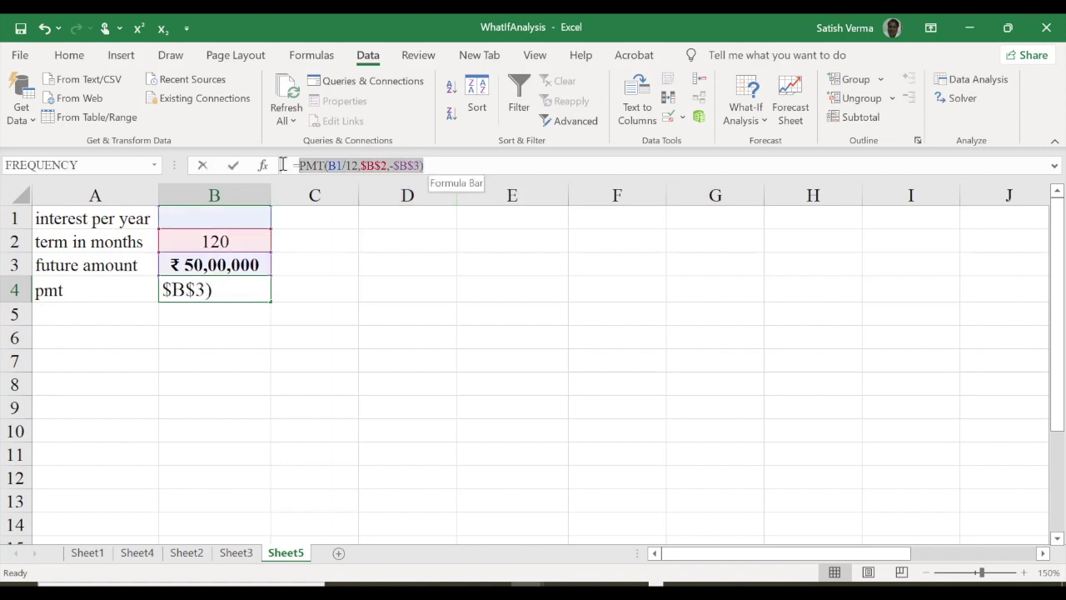
Replace B4's formula, starting a new PMT with rate $B$1/12
left_click_drag(438, 163, 283, 164)
key("BackSpace")
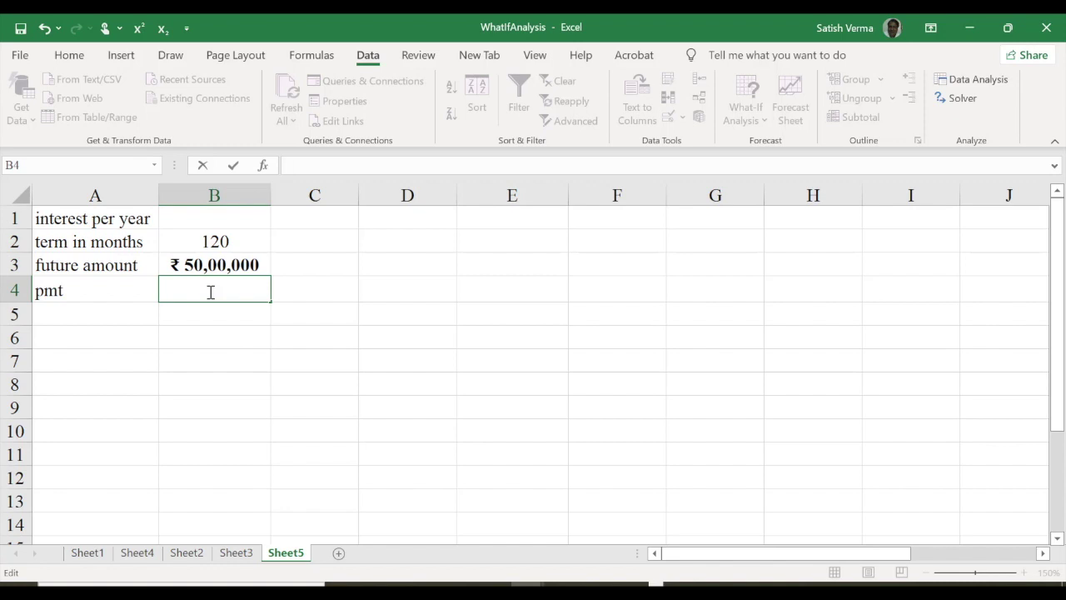
type("=")
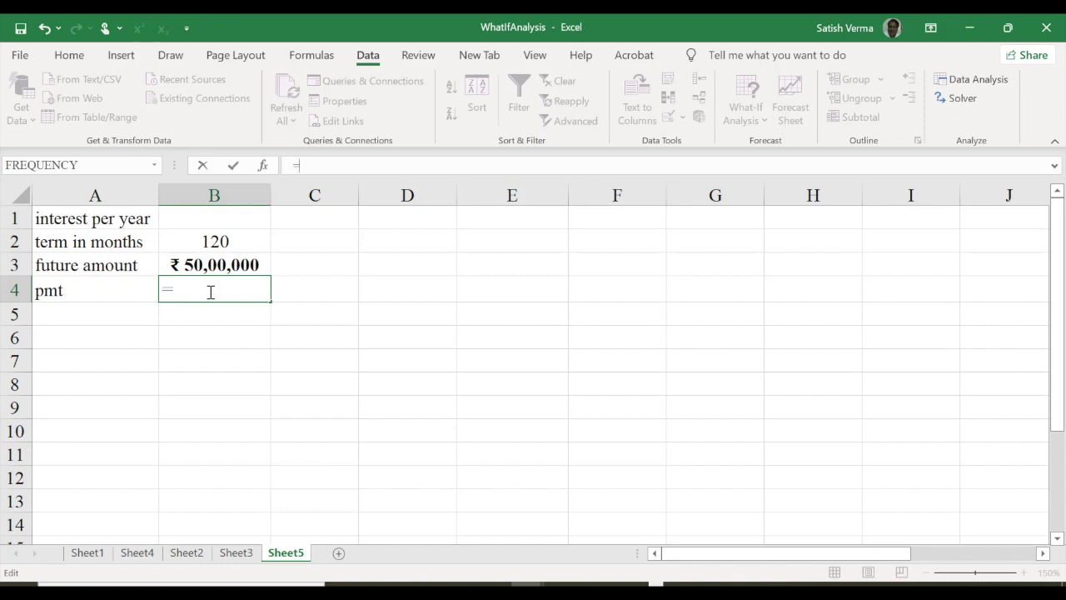
type("pmt")
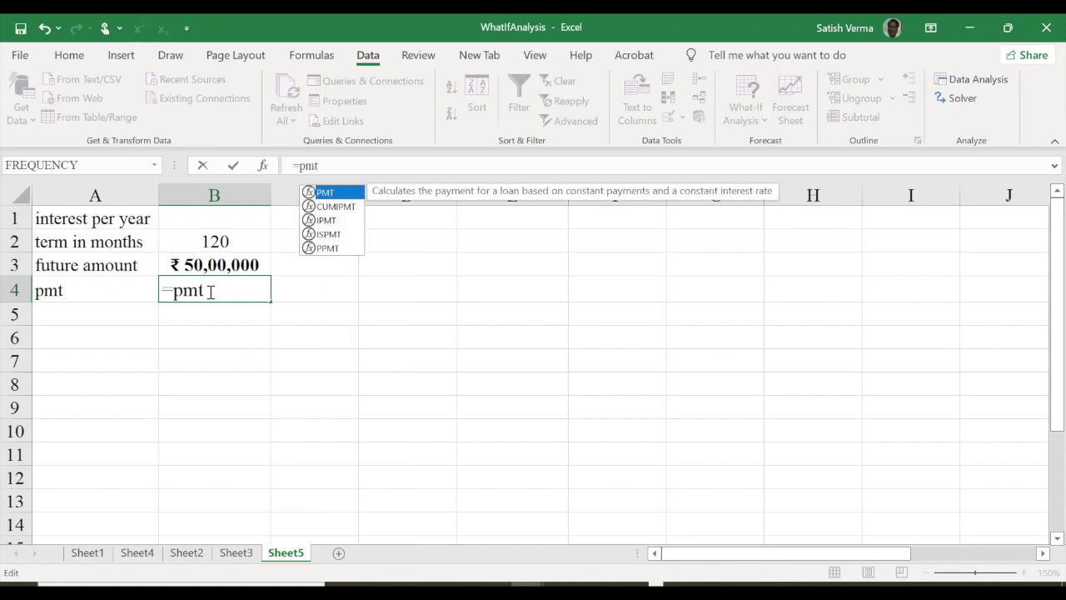
key("Tab")
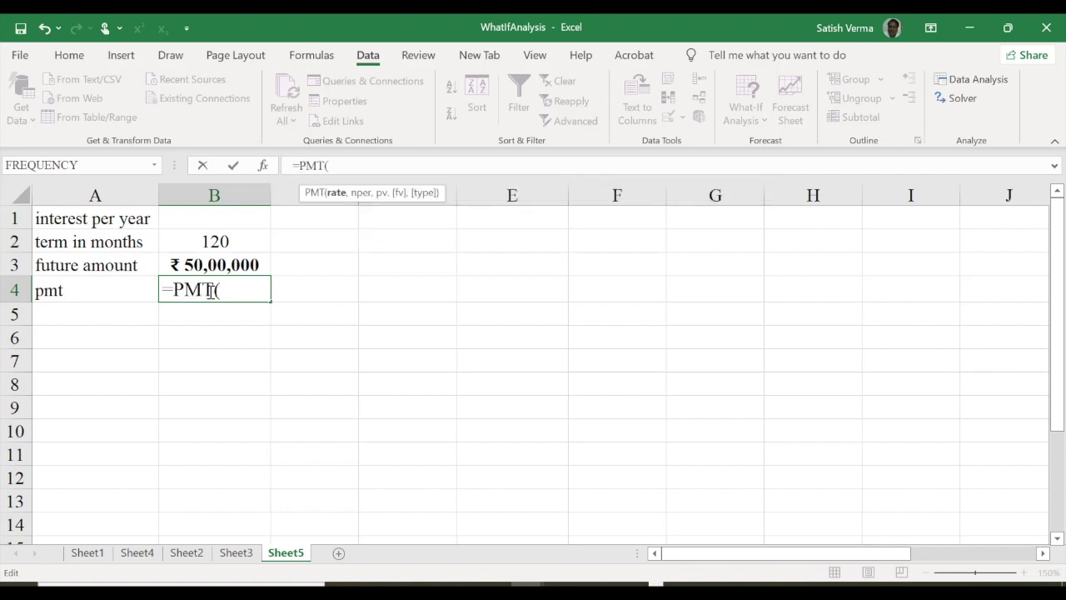
left_click(206, 220)
type("/12")
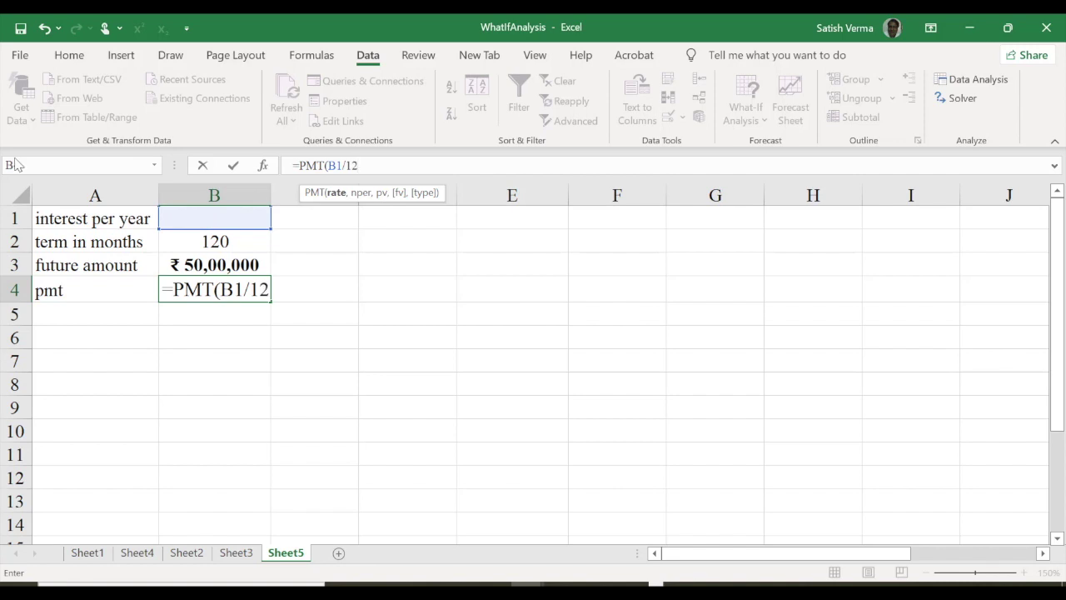
double_click(327, 165)
key("F4")
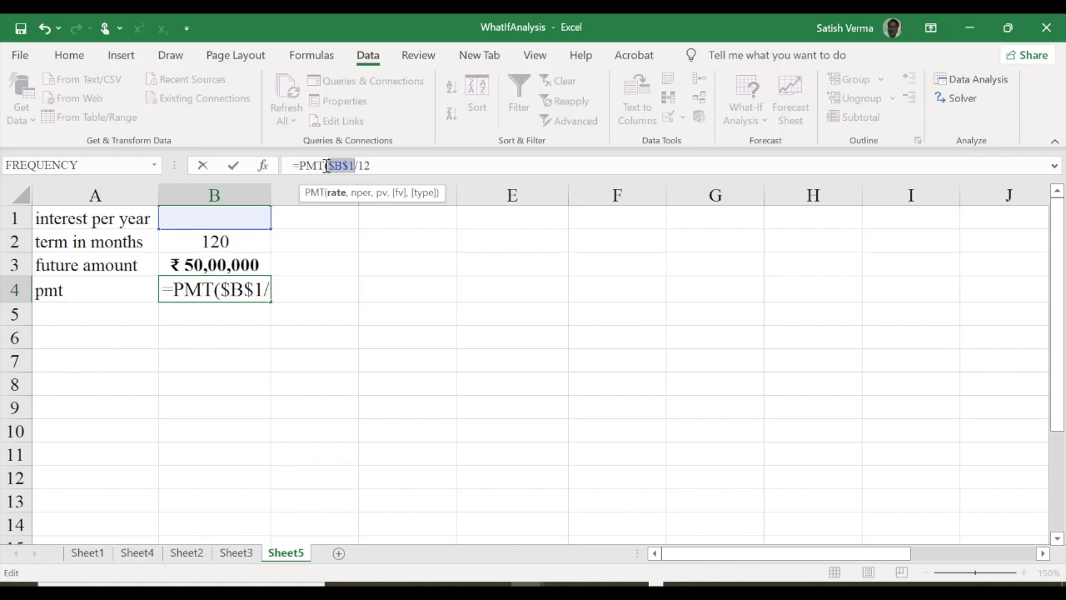
left_click(386, 160)
type(",")
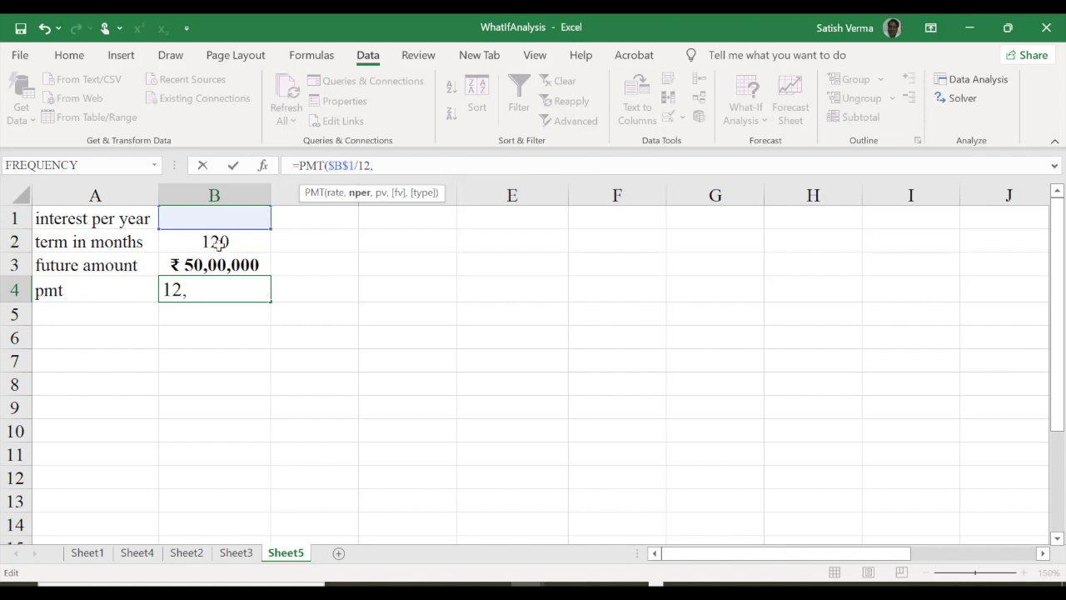
Complete the PMT with periods $B$2, present value 0 and future value $B$3
left_click(217, 242)
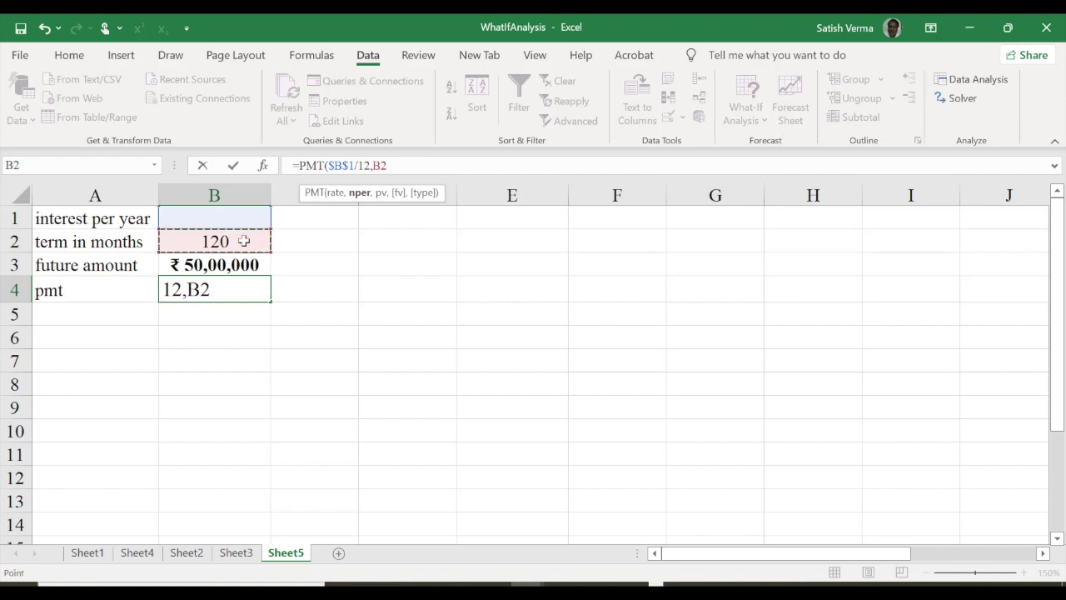
key("F4")
type(".")
type(",0")
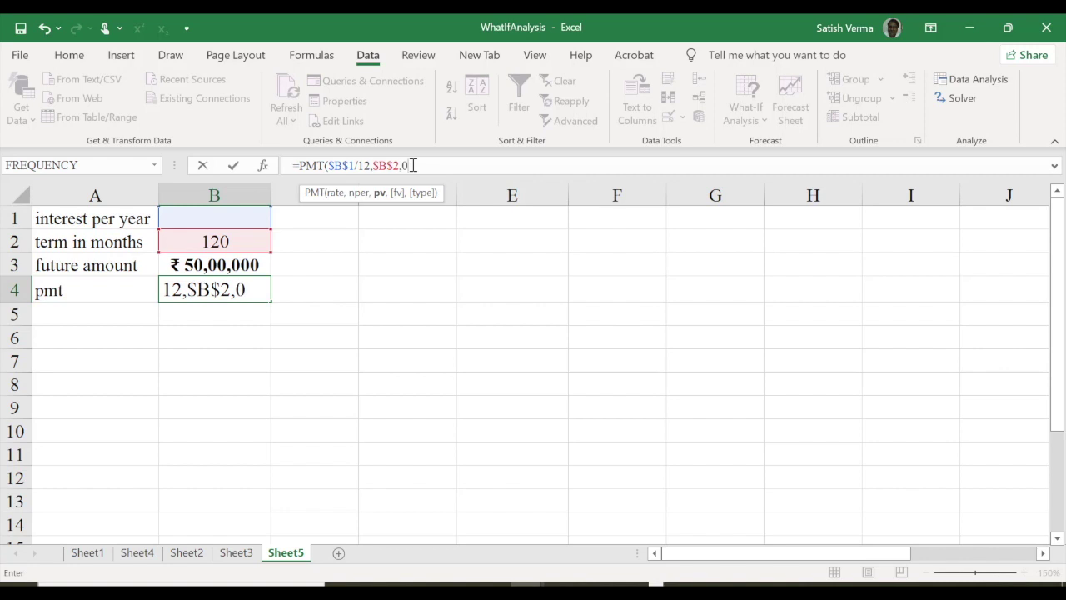
type(",")
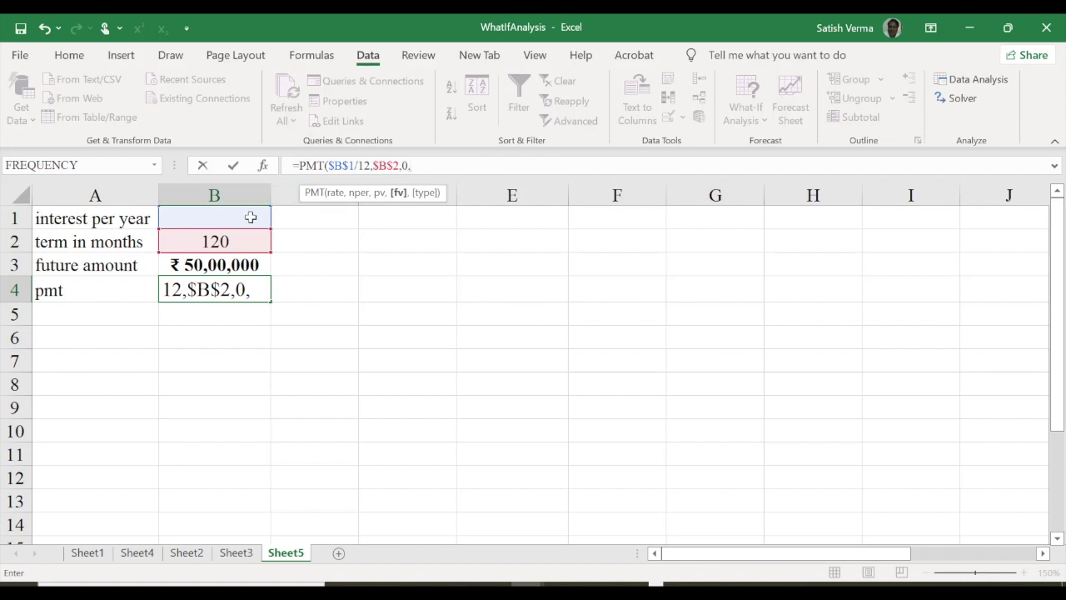
left_click(227, 265)
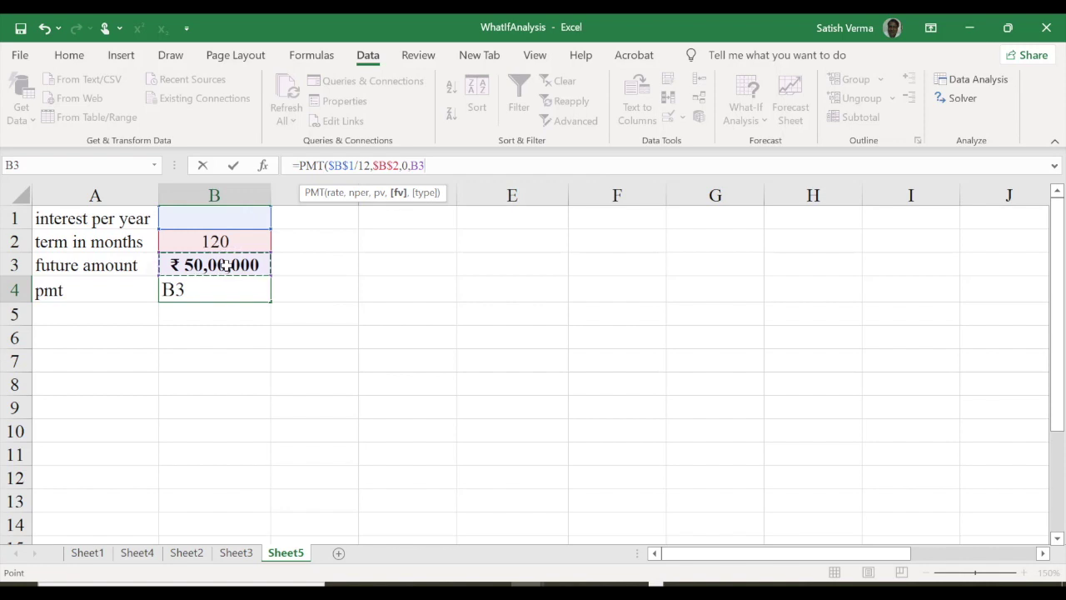
type(")")
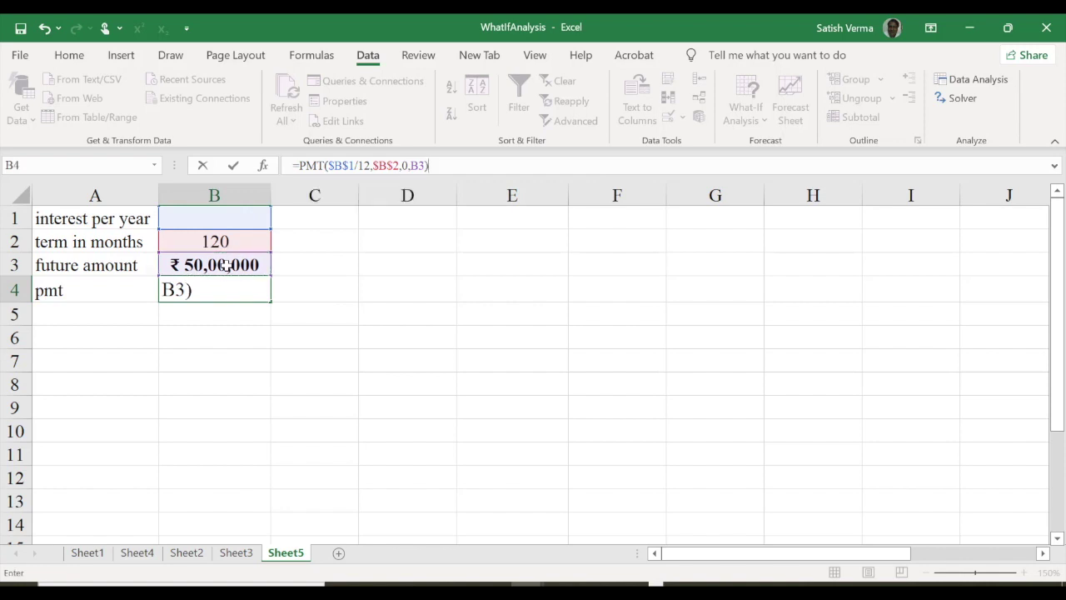
double_click(417, 165)
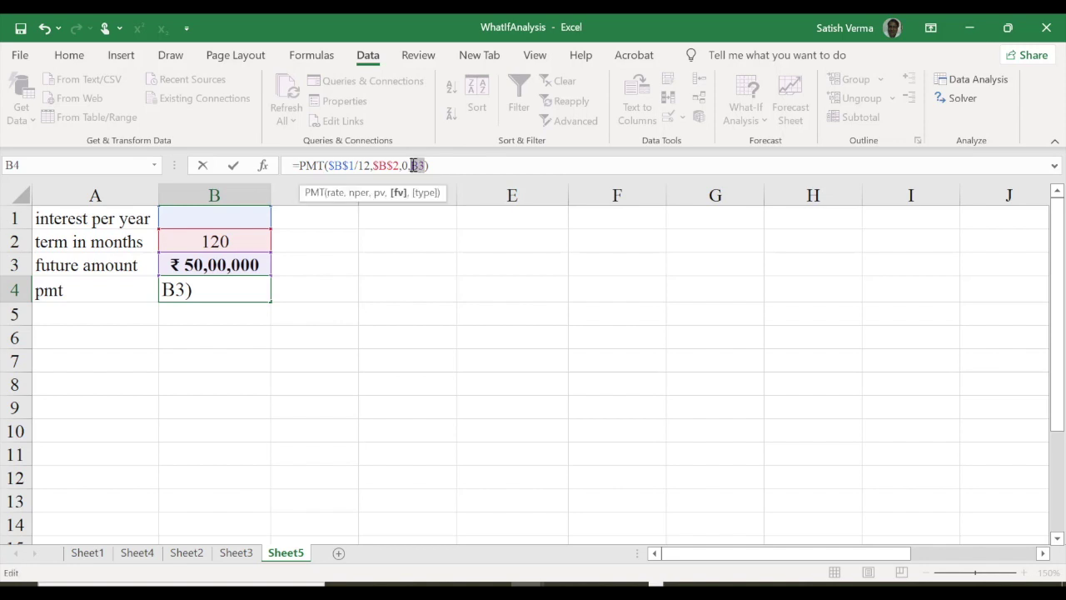
key("F4")
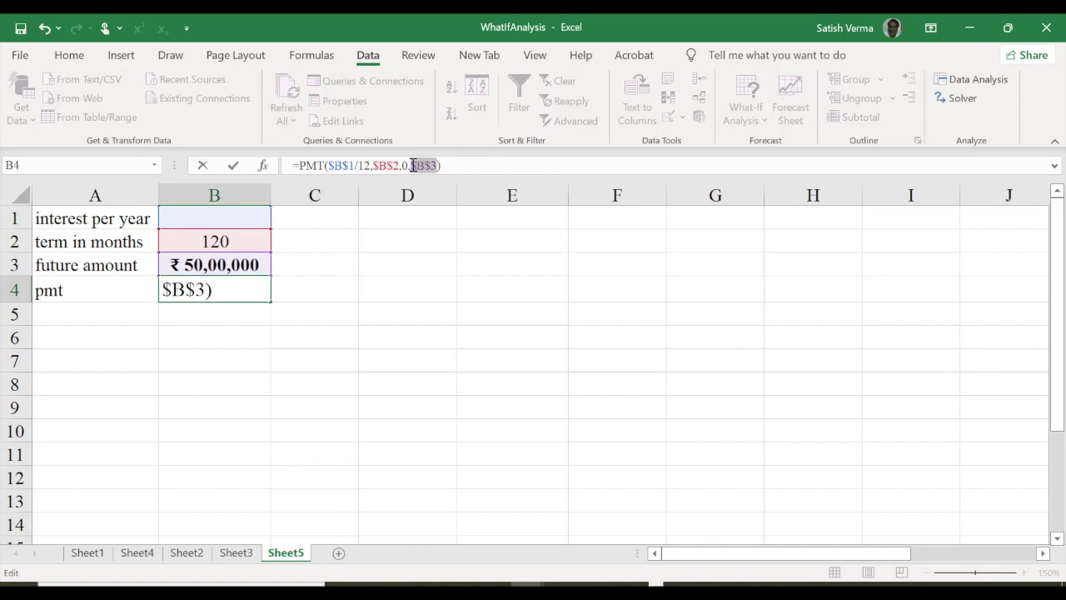
key("Return")
Negate the future value to -$B$3 so the payment shows a positive ₹ 41,667
left_click(223, 289)
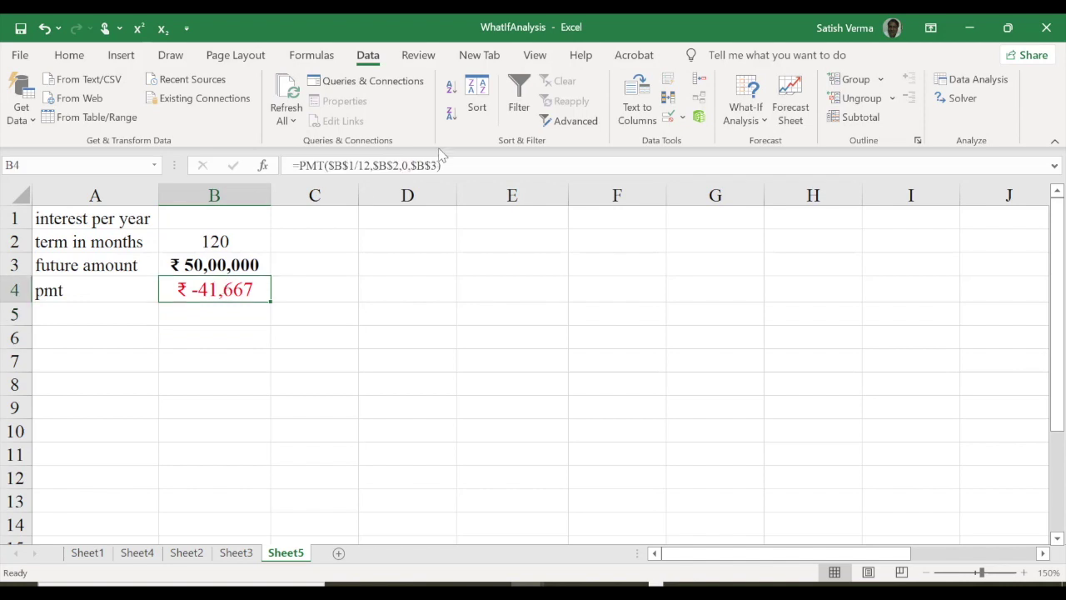
left_click(409, 165)
type("-")
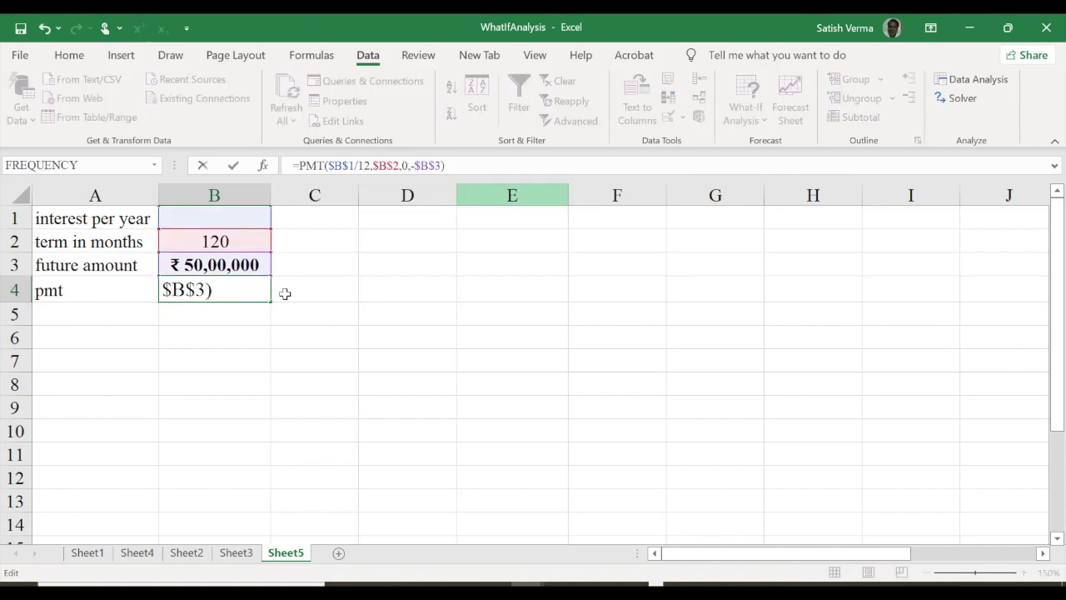
key("Return")
left_click(220, 292)
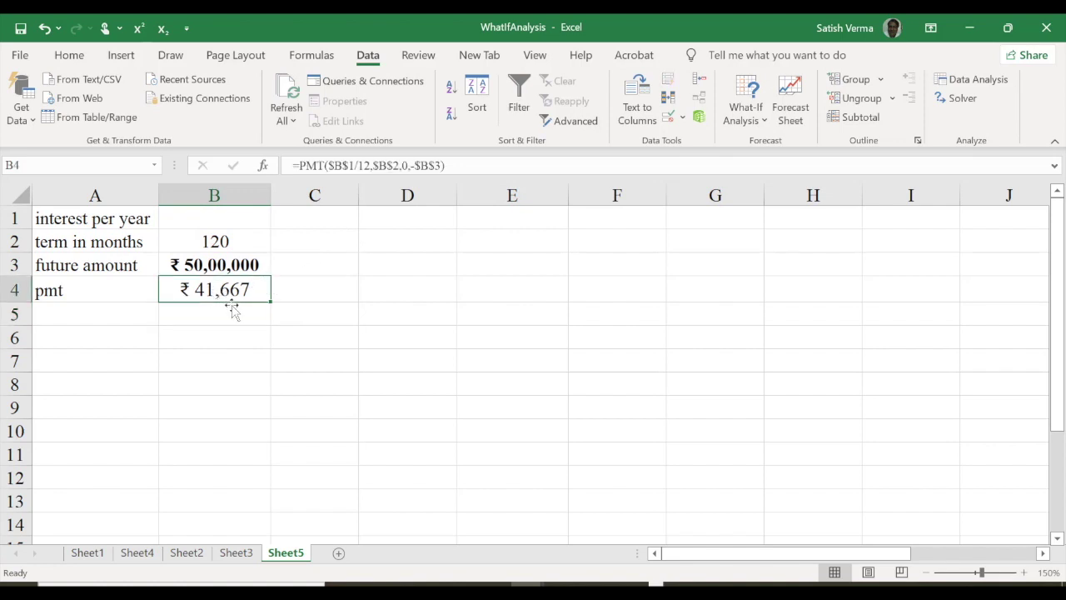
left_click(303, 294)
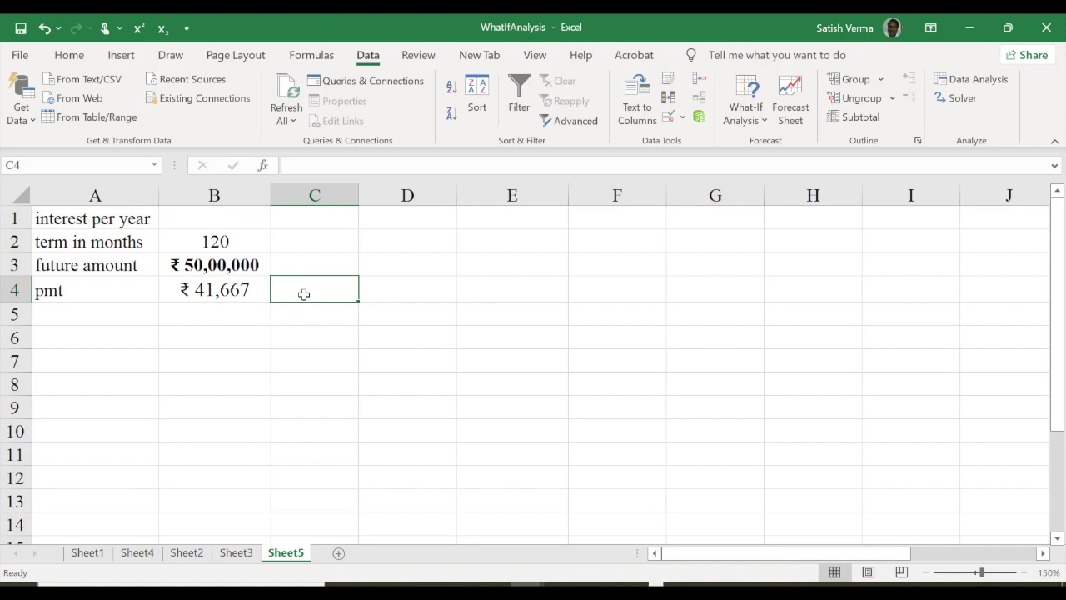
Enter the helper formula =B3/B2 in C4 to compute the amount per month
type("=")
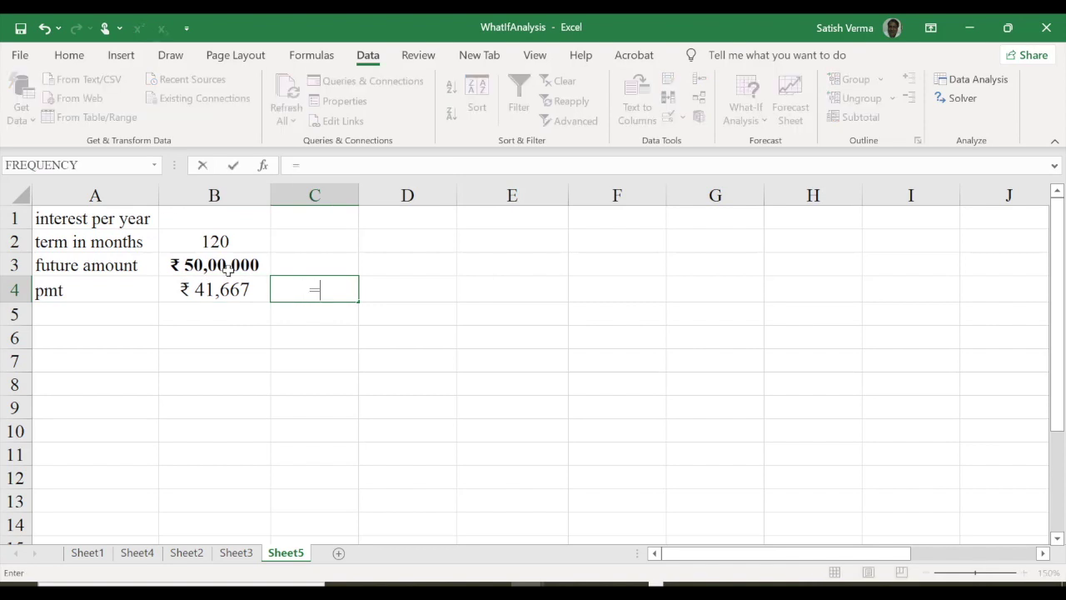
left_click(226, 267)
type("/")
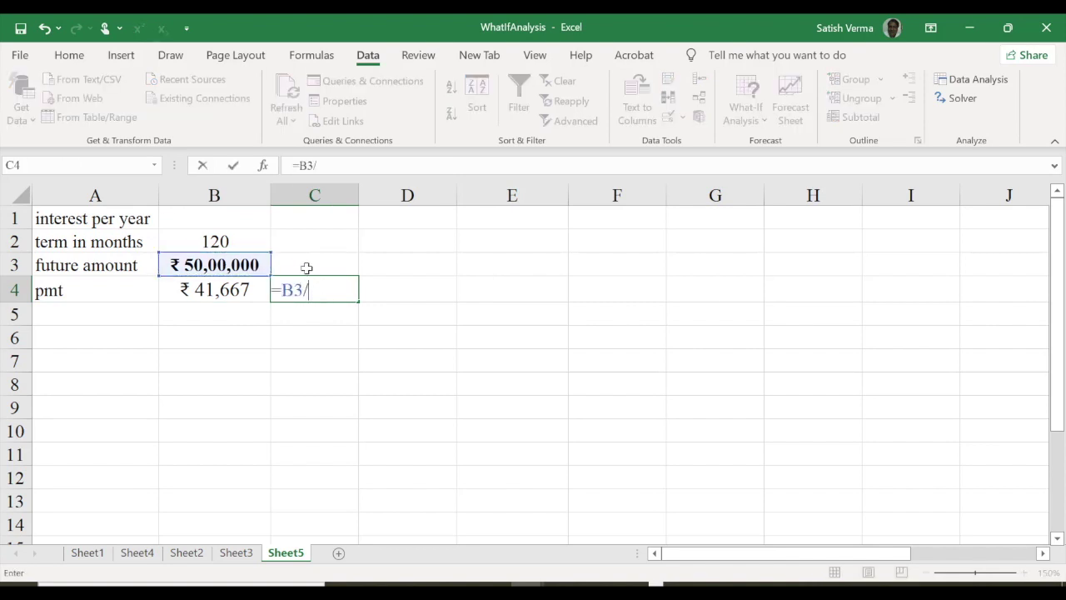
left_click(229, 240)
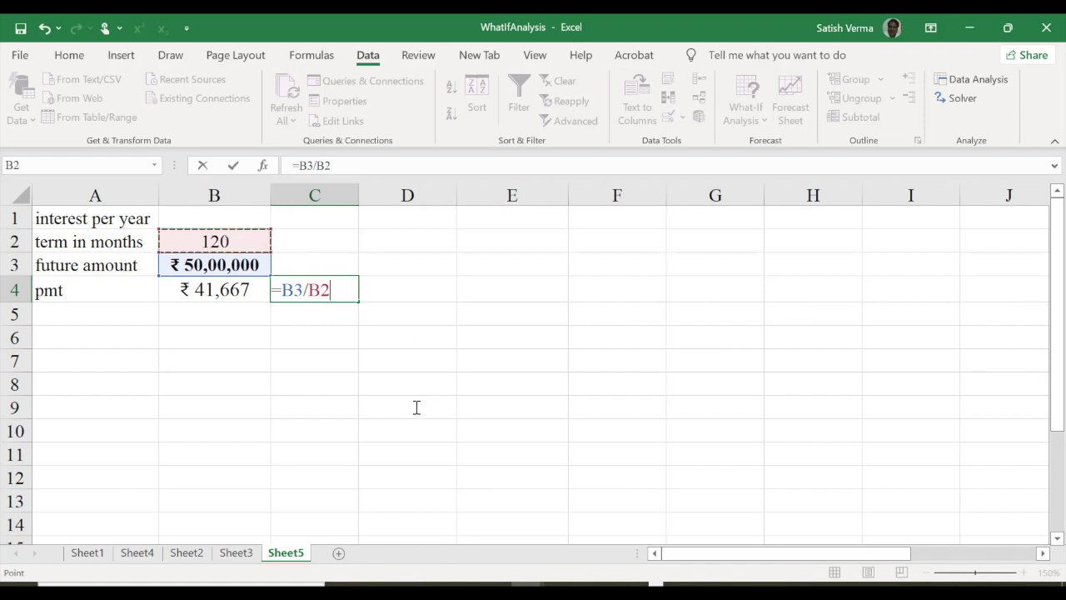
key("Return")
Format C4 as a plain number rounded to the whole value 41667
left_click(364, 290)
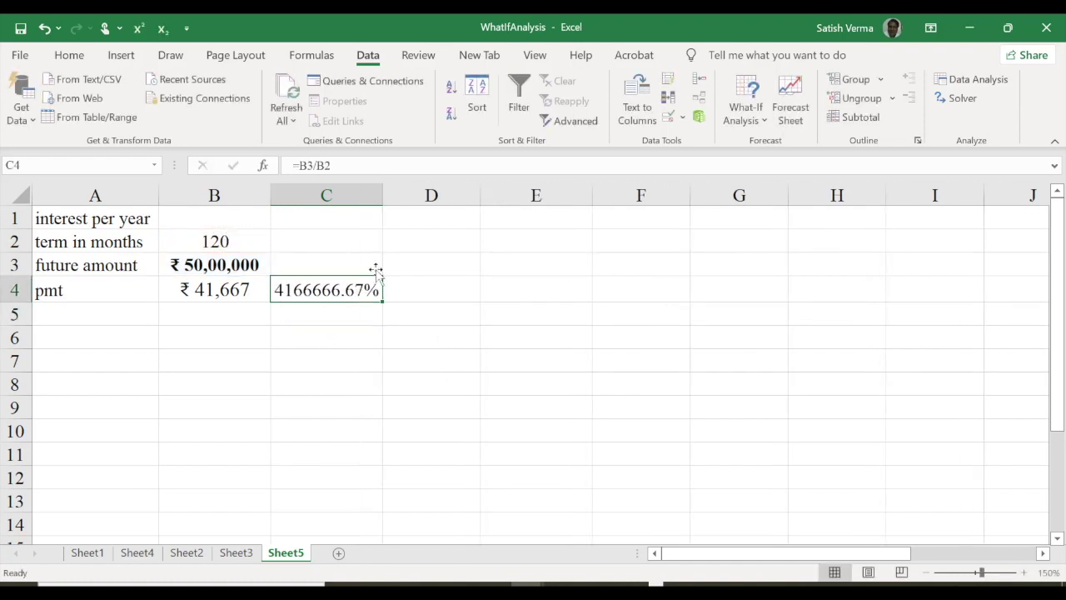
left_click(68, 56)
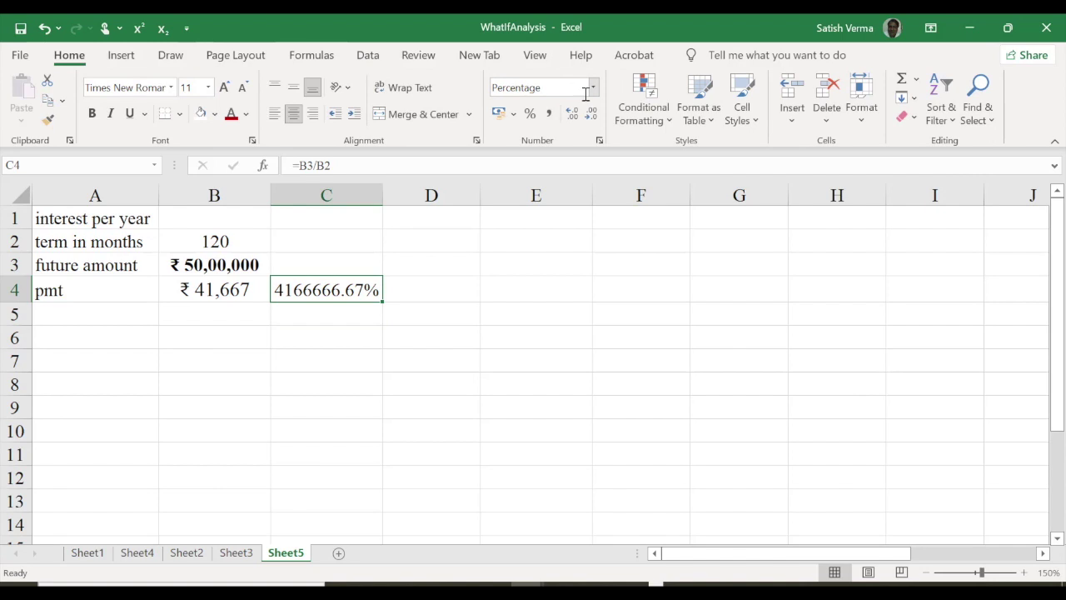
left_click(593, 88)
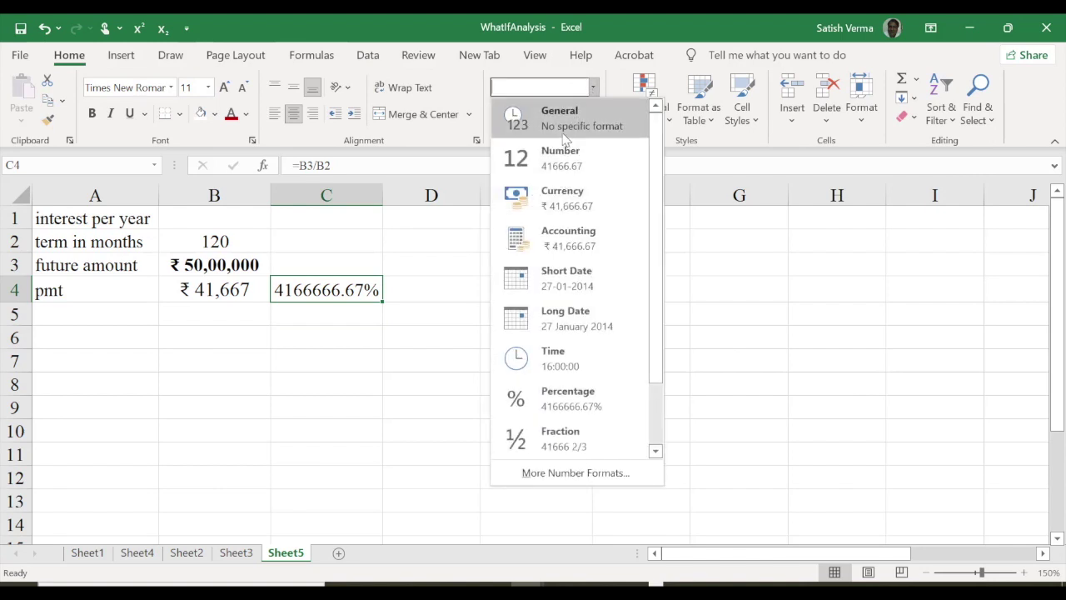
left_click(563, 125)
left_click(590, 114)
left_click(592, 115)
left_click(592, 117)
left_click(591, 117)
left_click(592, 117)
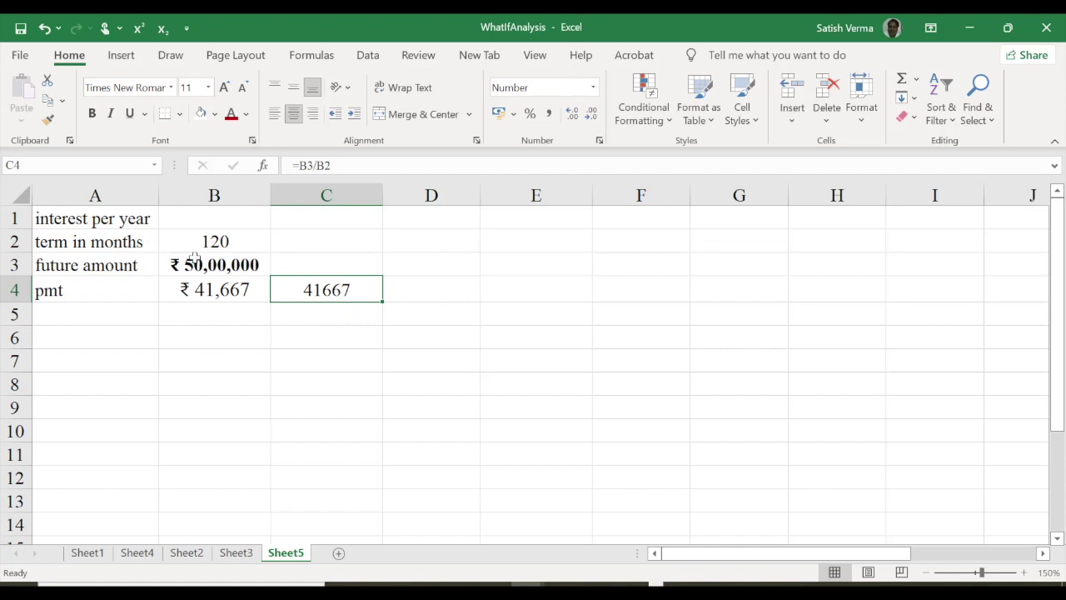
Compare against B3, then delete the 41667 helper value from C4
left_click(213, 265)
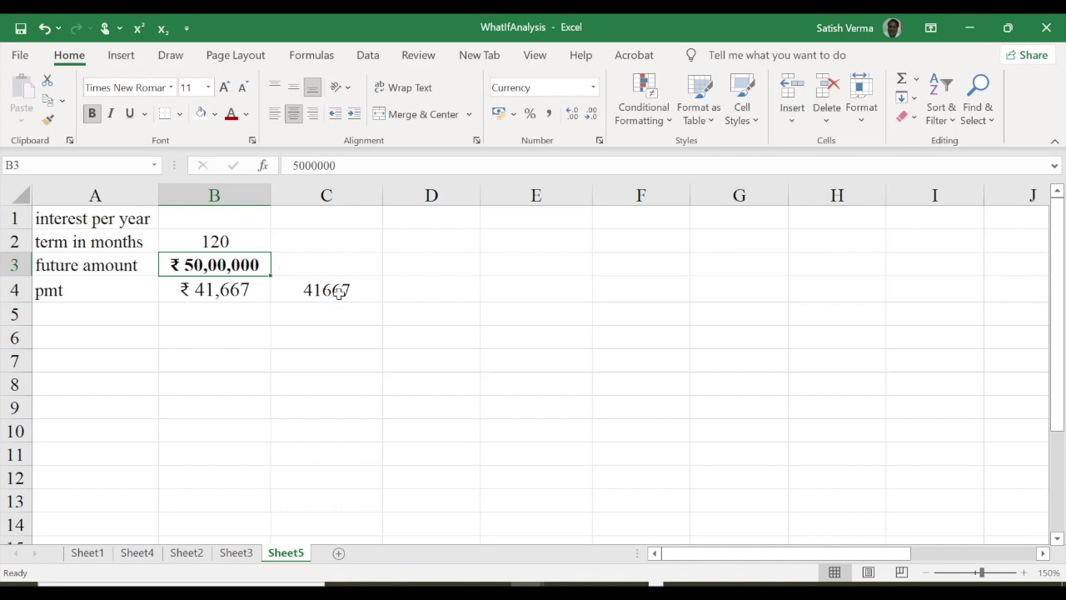
left_click(340, 289)
key("Delete")
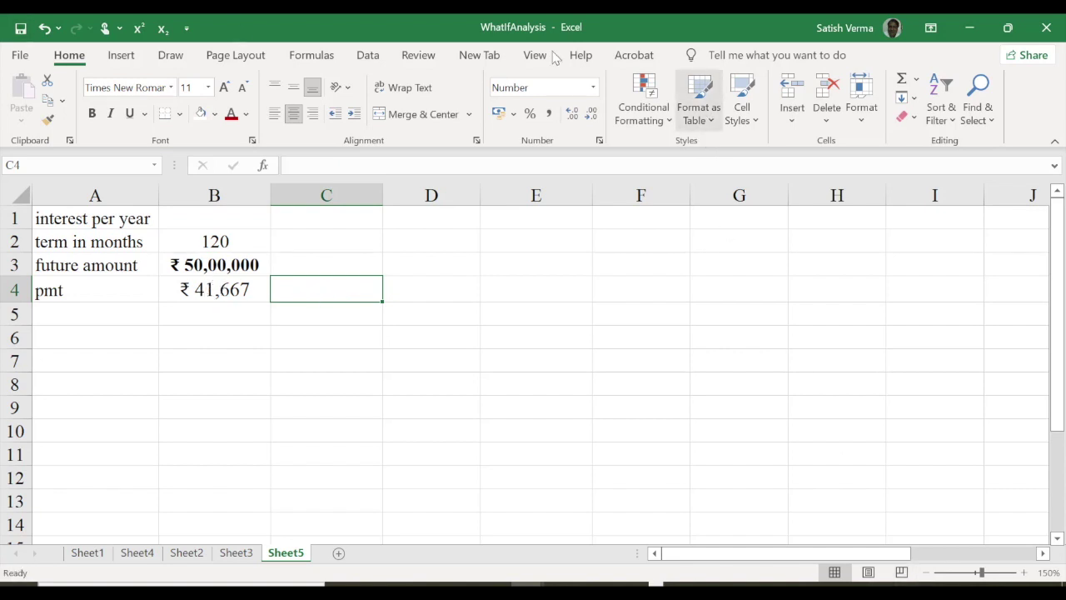
Goal Seek pmt in B4 to 25000 by changing B1, giving a 9.58% interest rate
left_click(367, 55)
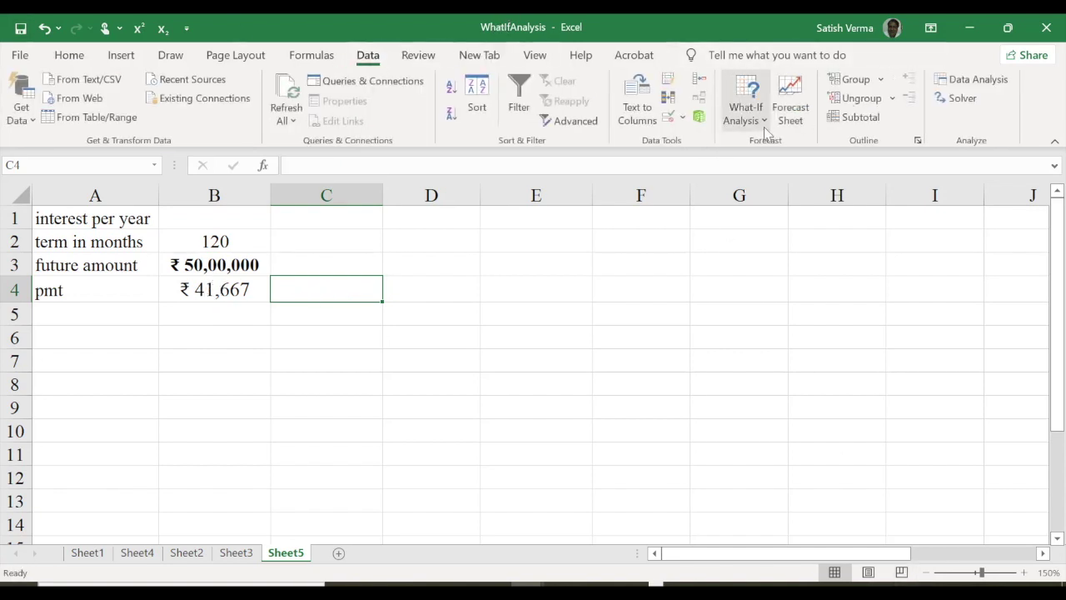
left_click(745, 112)
left_click(777, 170)
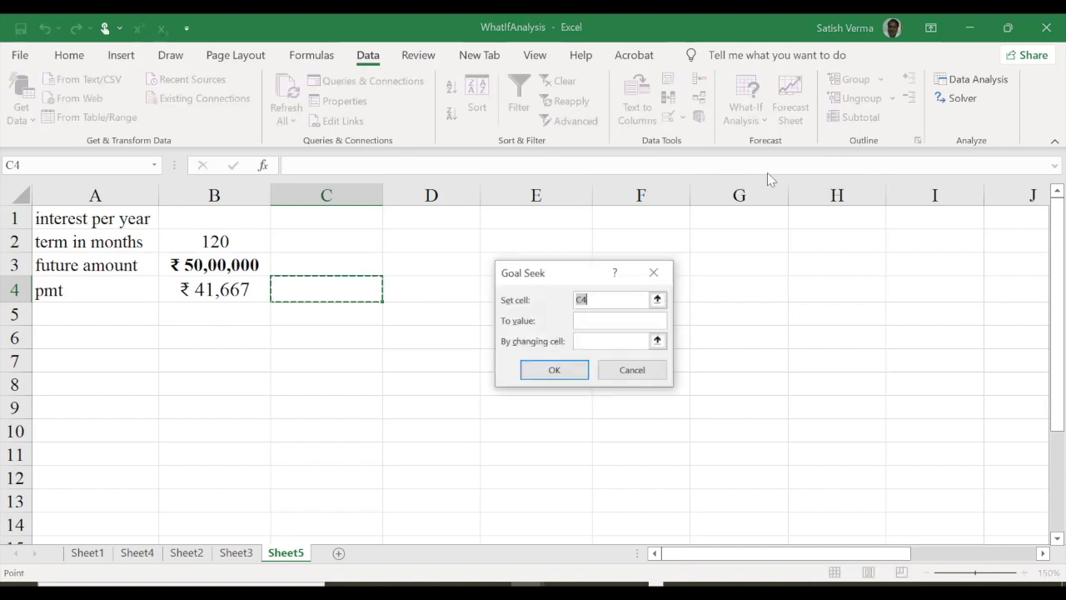
left_click(225, 290)
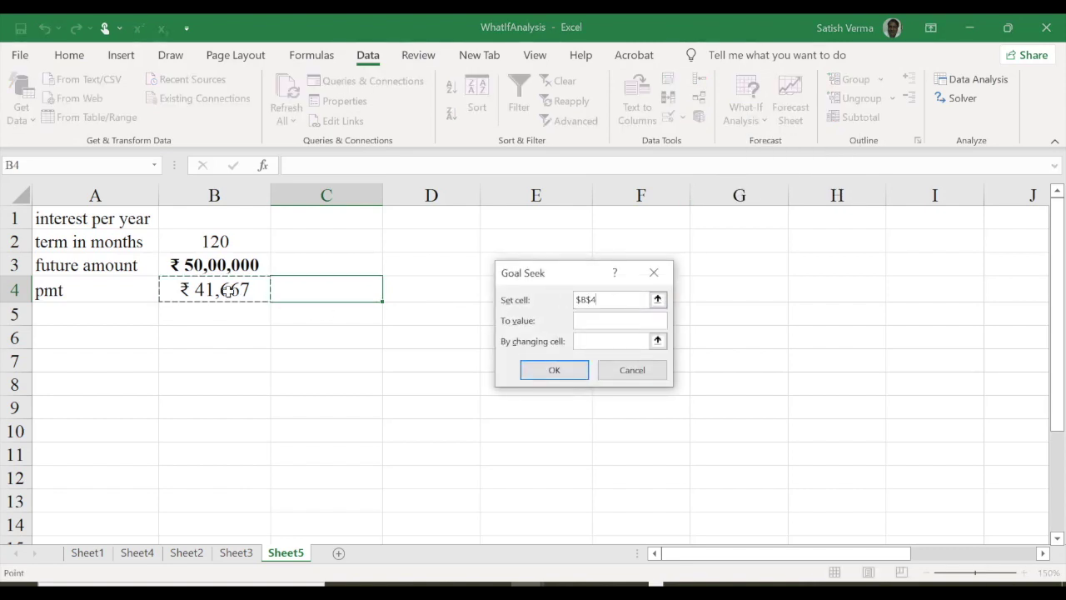
left_click(592, 323)
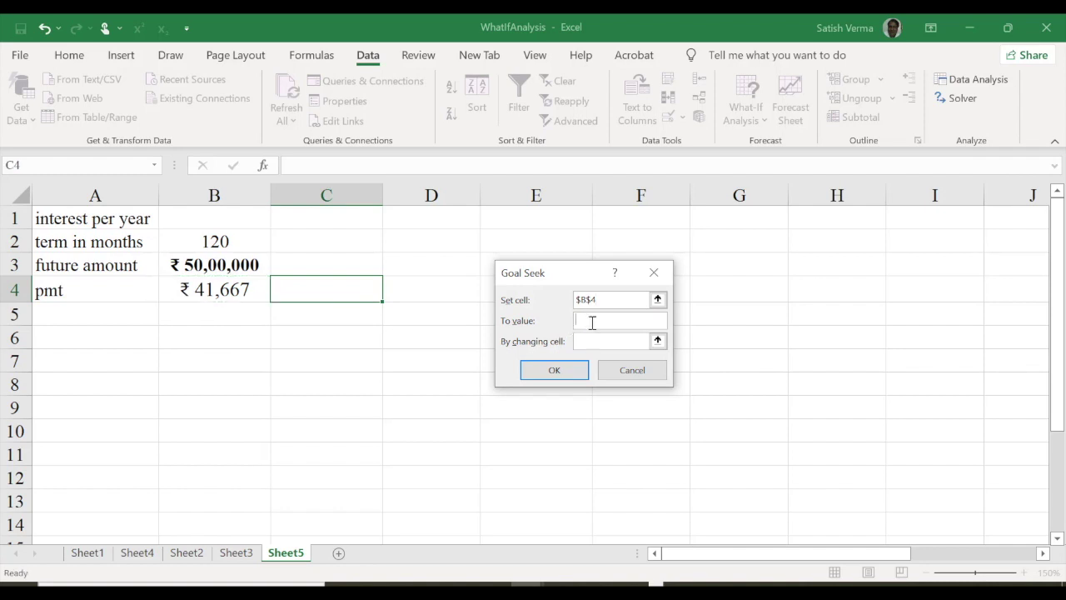
type("25000")
left_click(592, 340)
left_click(214, 220)
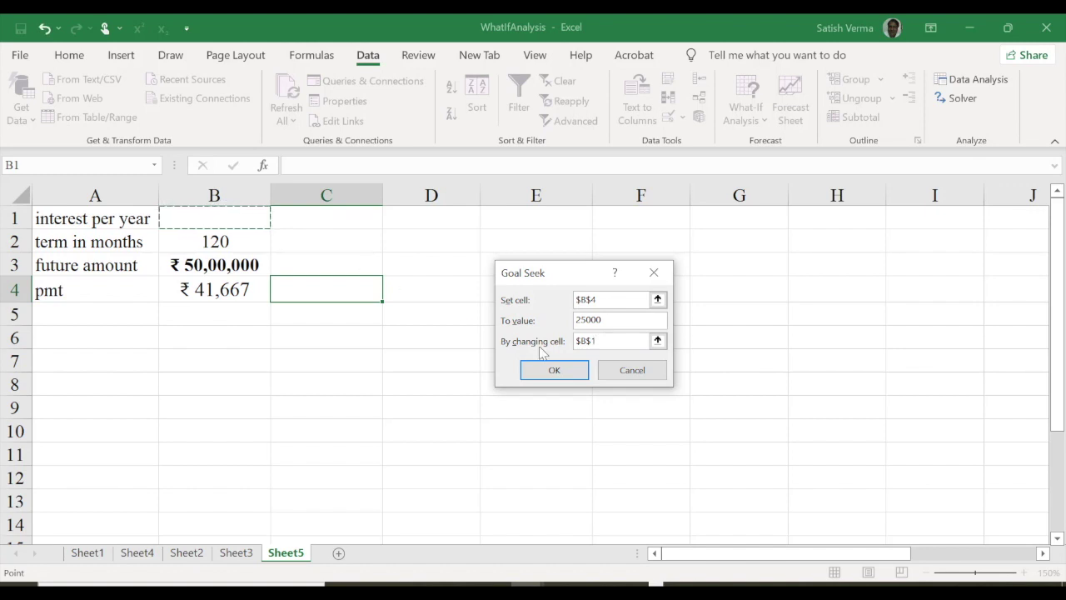
left_click(552, 370)
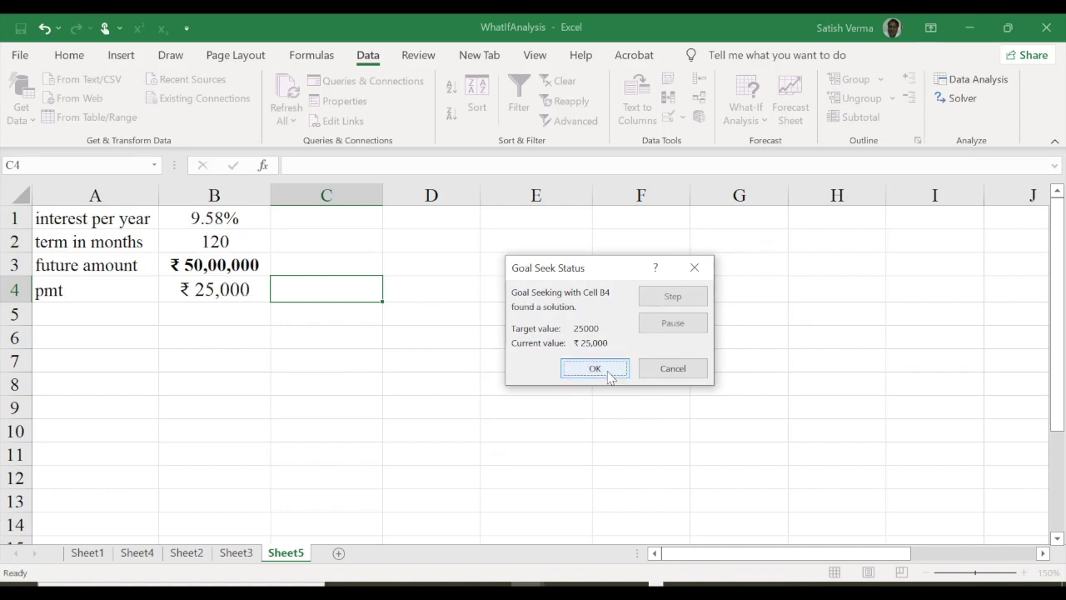
left_click(595, 368)
left_click(216, 291)
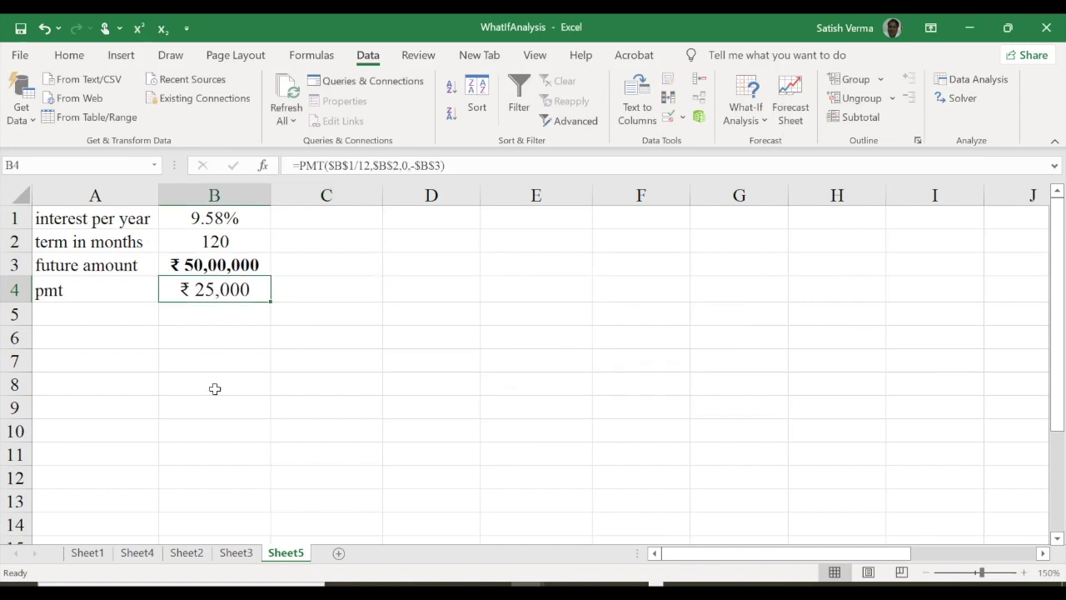
Add a 'total' row with =B4*B2 in B5, shown as ₹ 30,00,000 without decimals
left_click(215, 218)
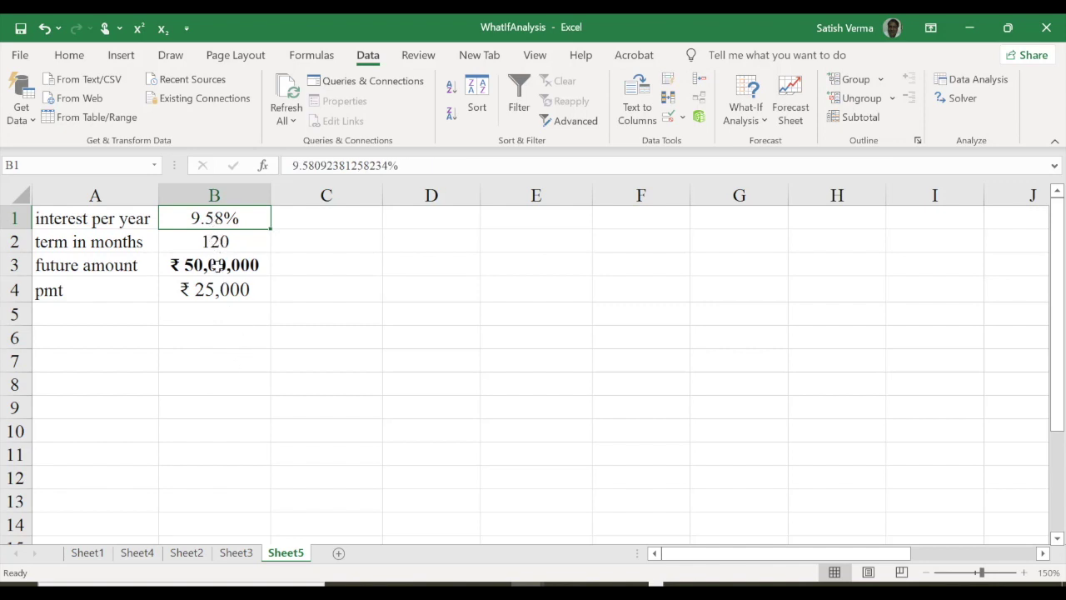
left_click(217, 265)
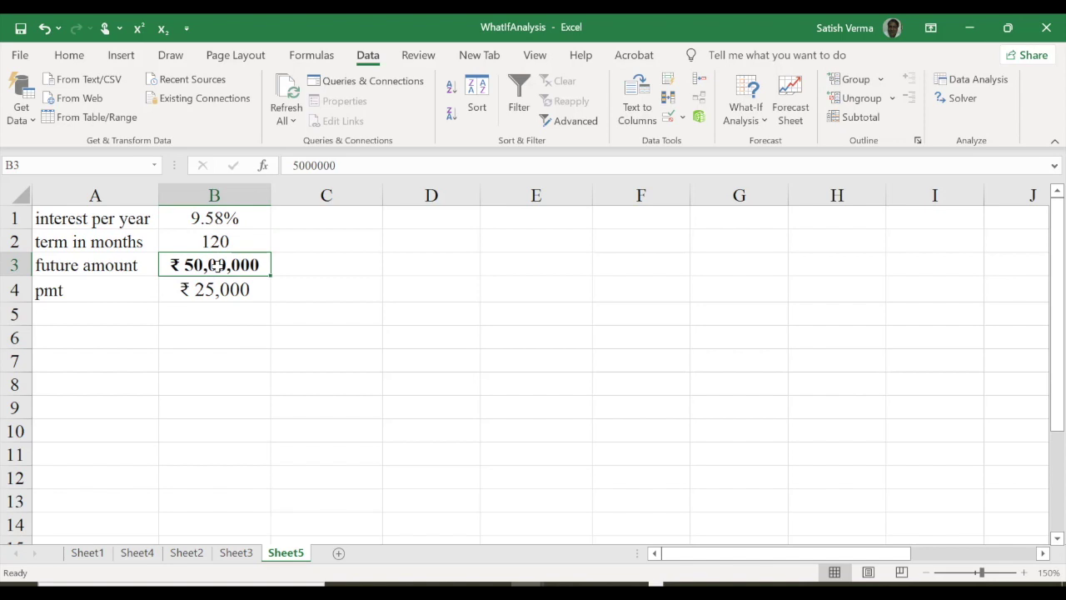
left_click(93, 315)
type("tot")
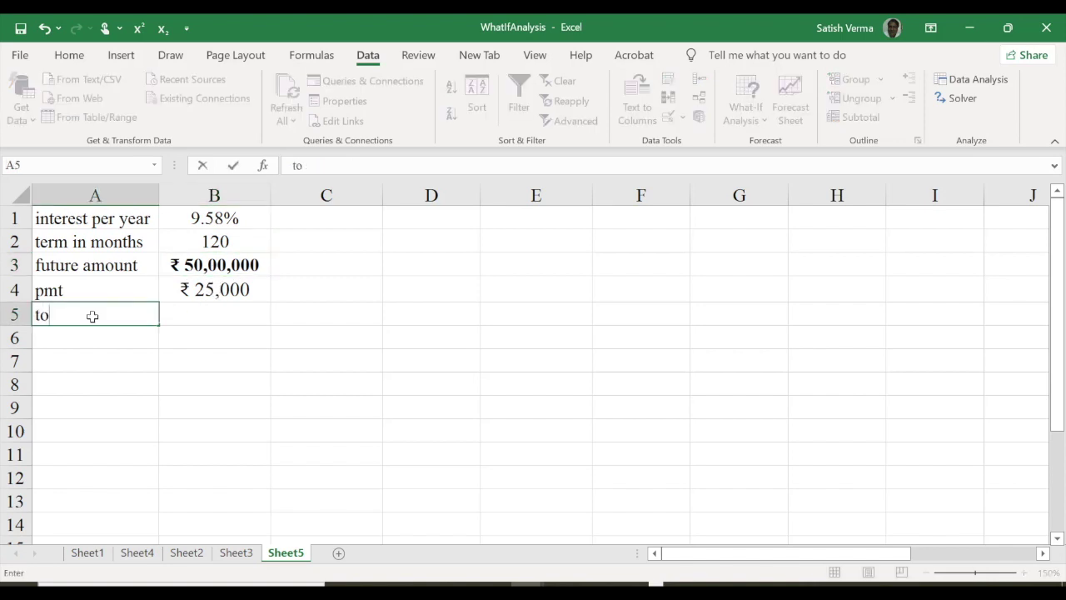
type("al")
left_click(200, 317)
type("=")
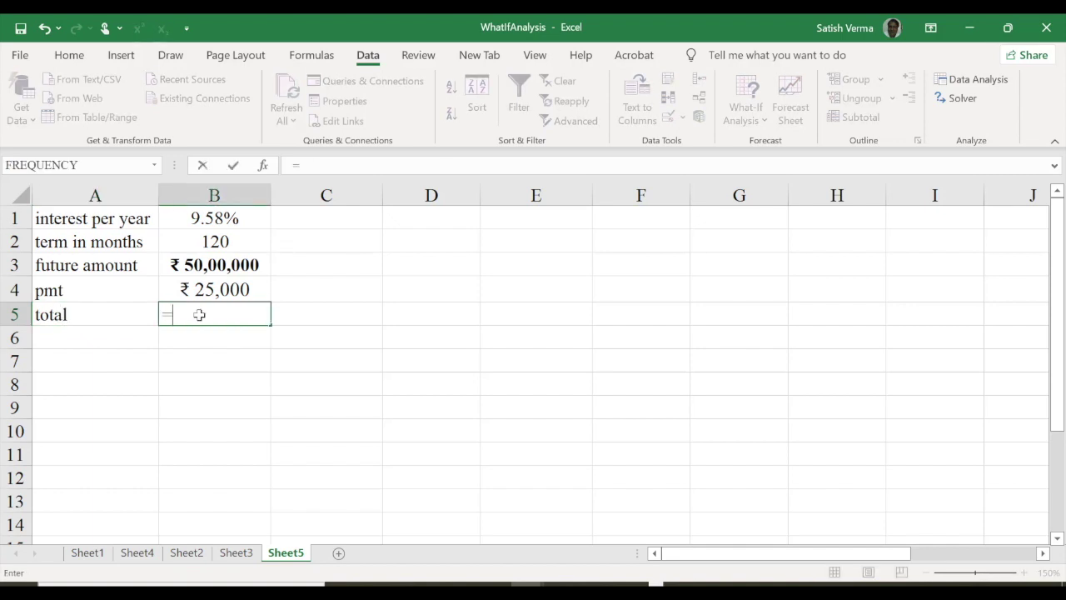
left_click(214, 289)
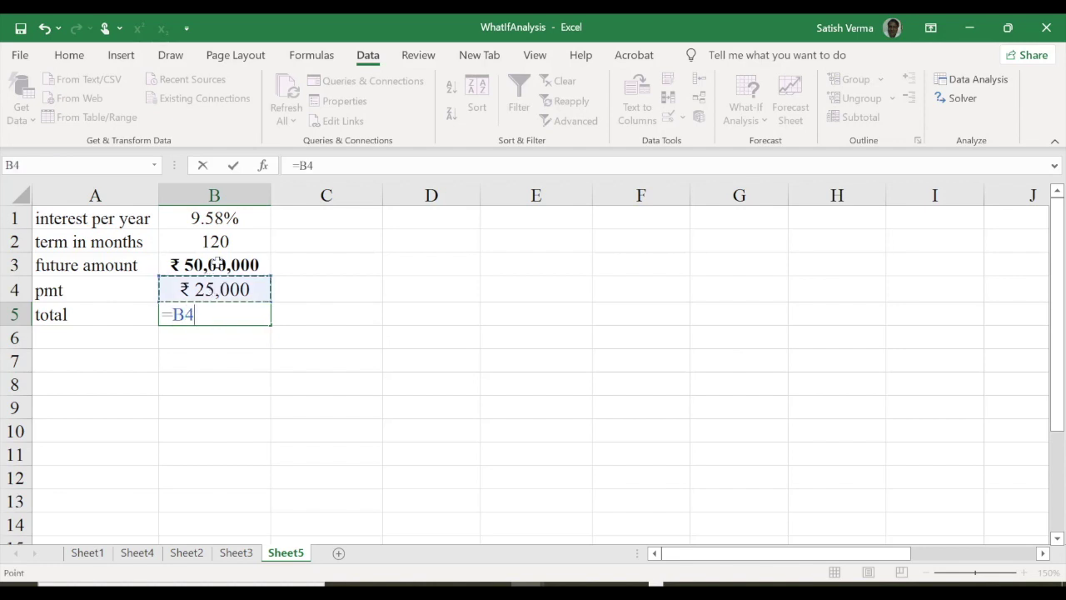
type("*")
left_click(212, 241)
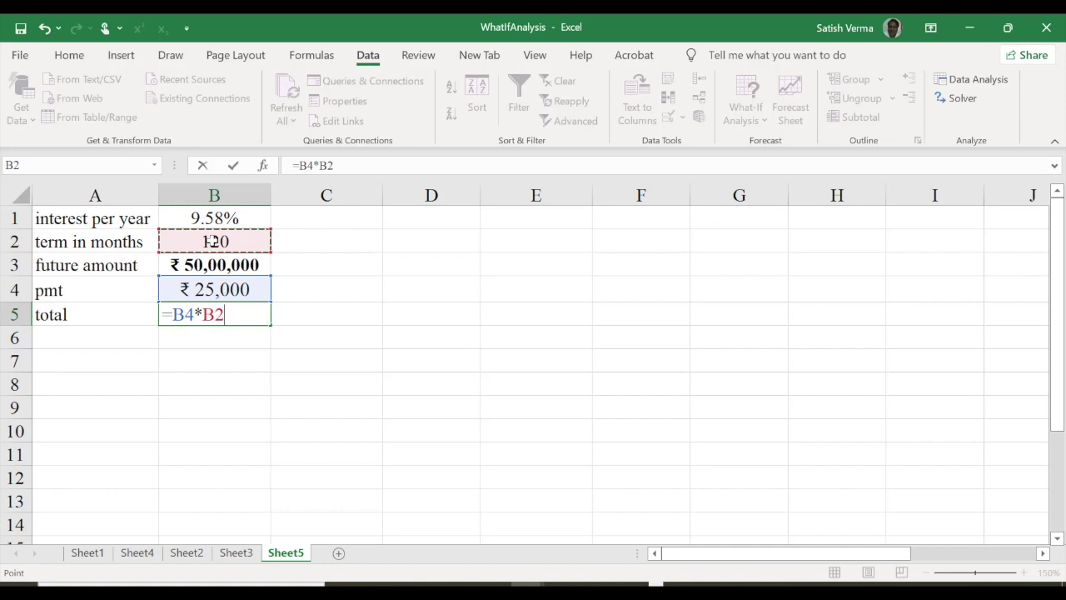
key("Return")
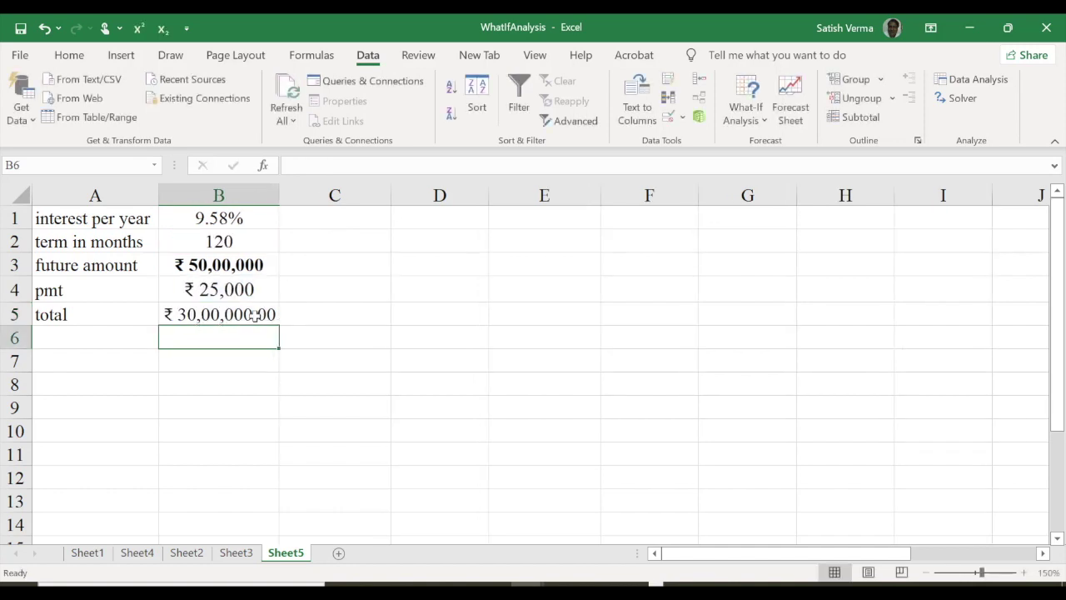
left_click(254, 314)
left_click(69, 55)
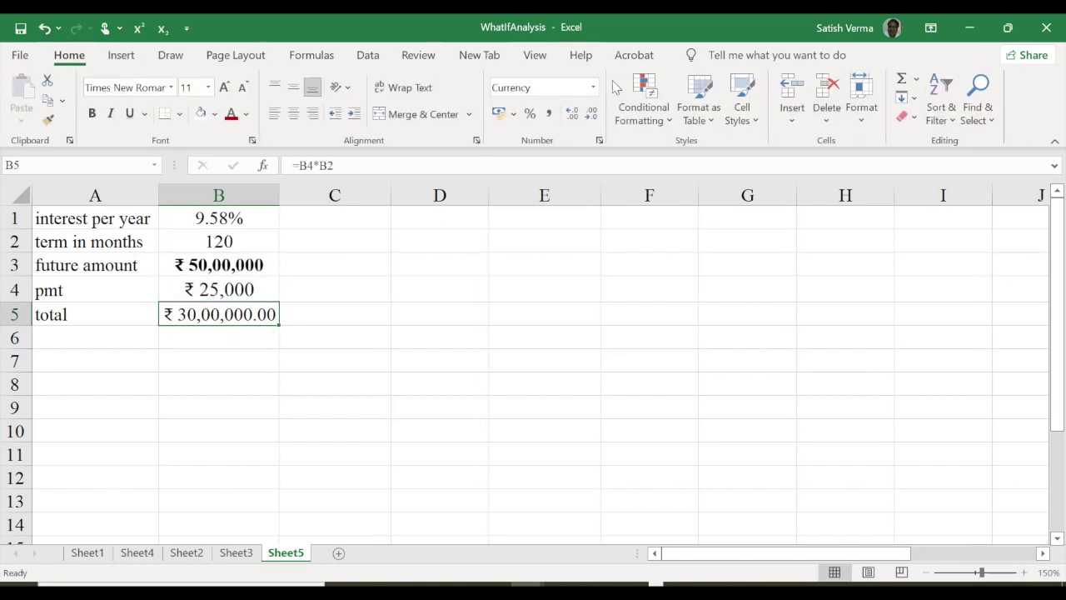
left_click(592, 114)
left_click(591, 114)
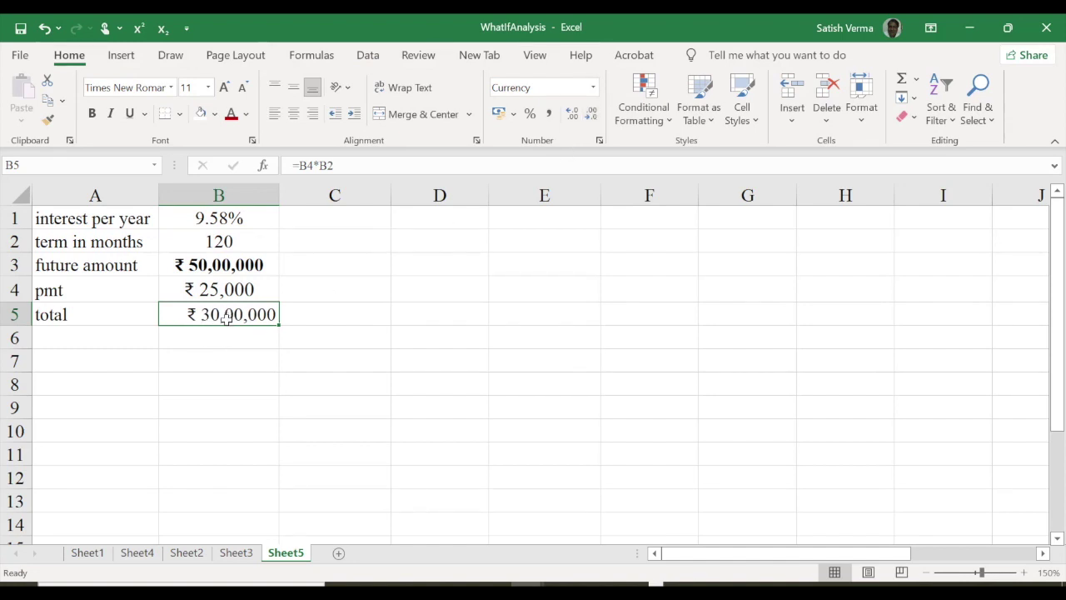
Add an 'int' row with =B3-B5 in B6, giving ₹ 20,00,000
left_click(97, 349)
type("int")
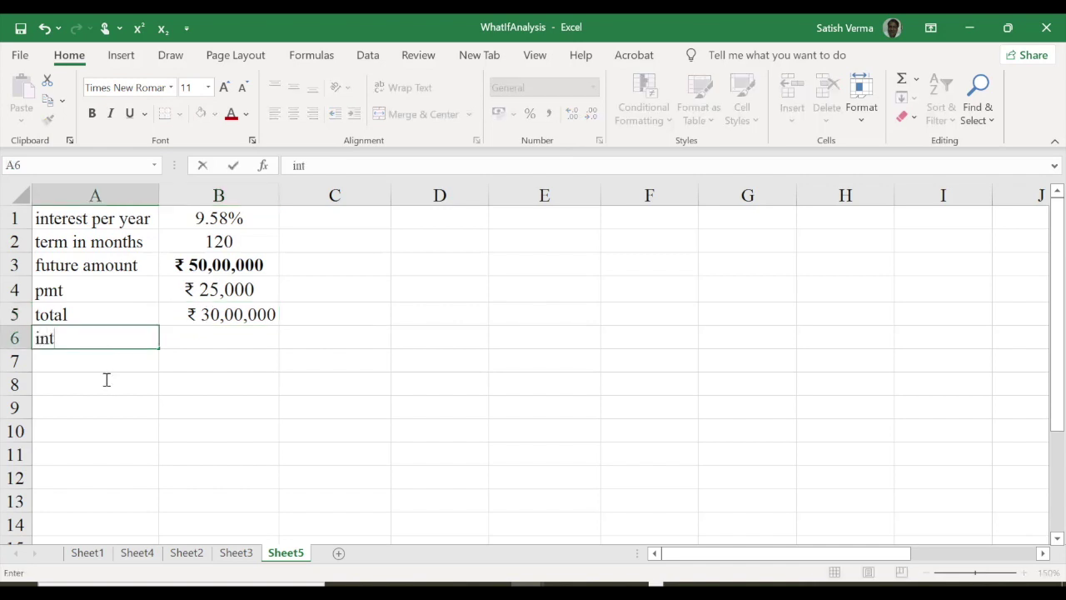
key("Return")
left_click(218, 333)
type("=")
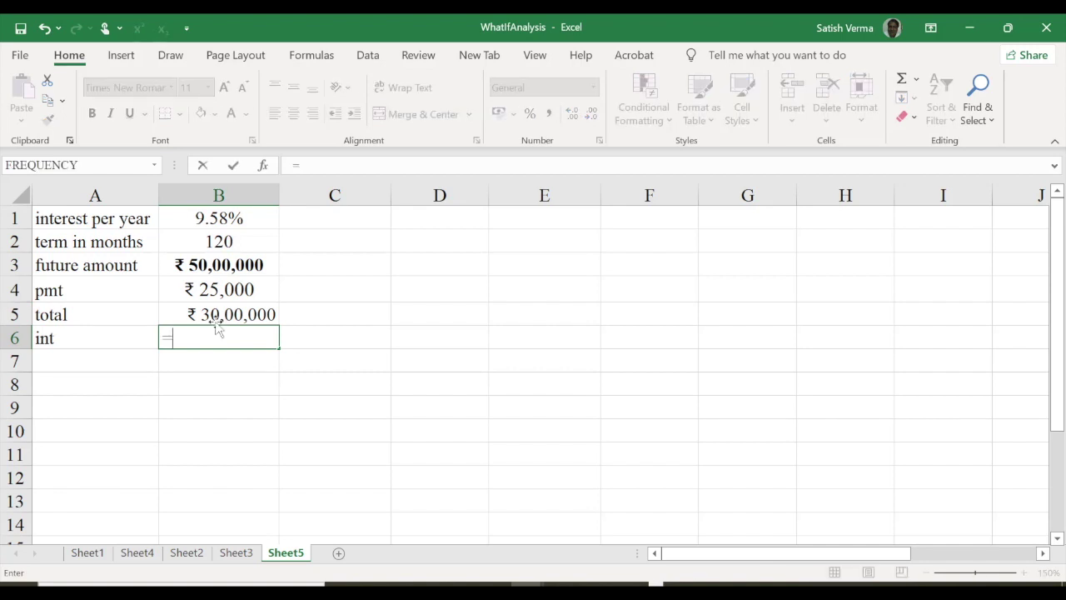
left_click(221, 265)
type("-")
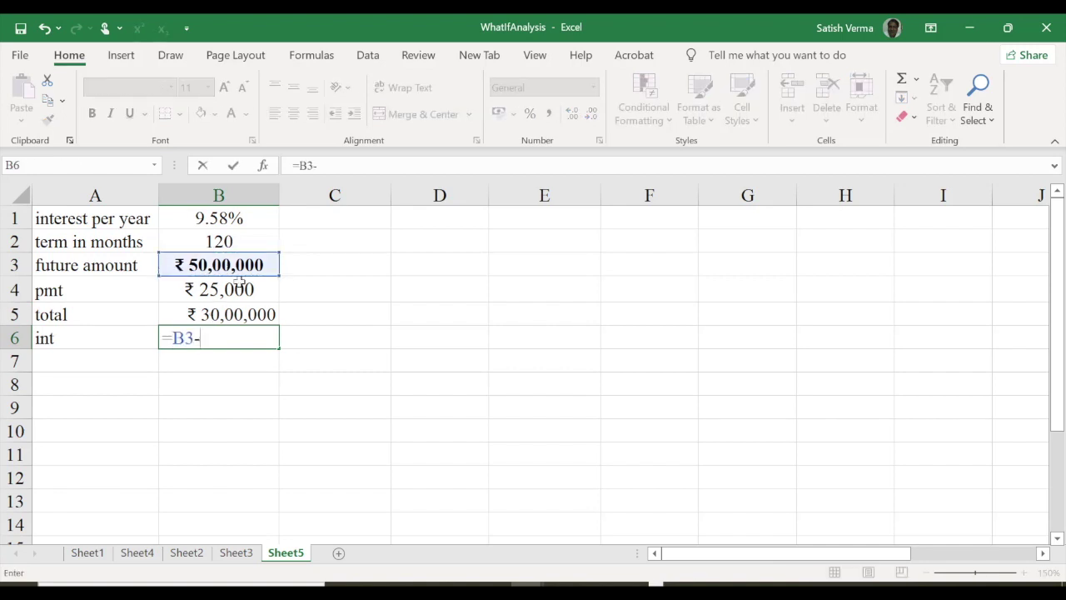
left_click(236, 314)
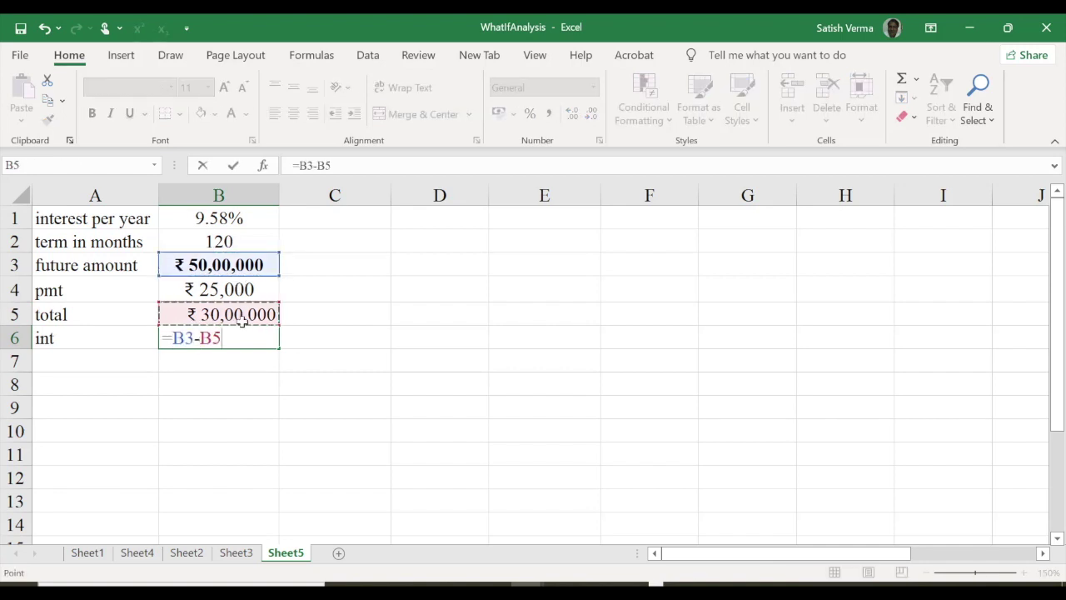
key("Return")
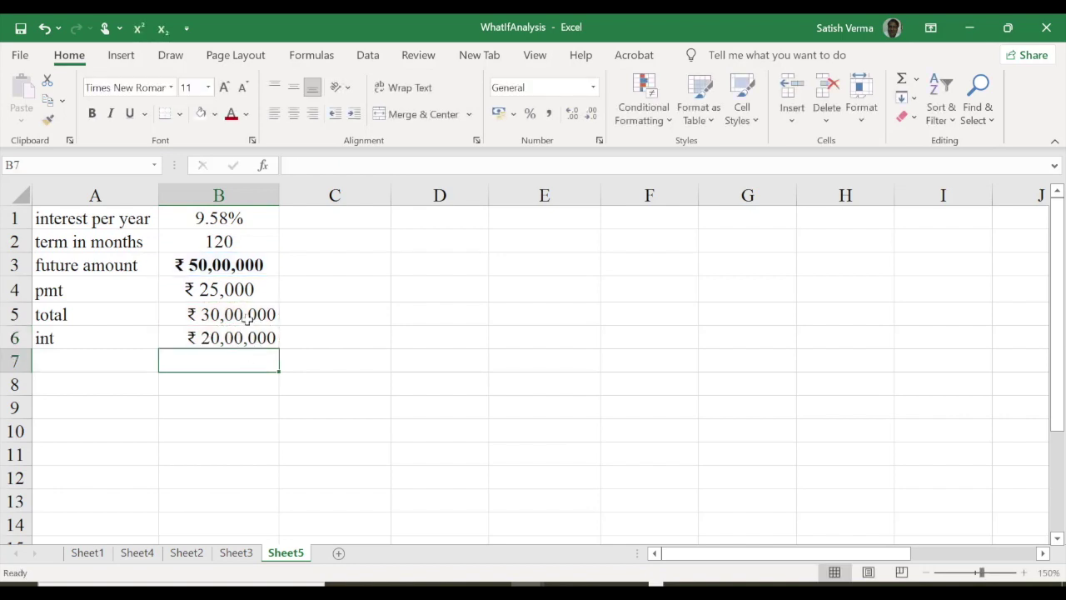
Review the total, int, PMT, term and interest rate cells in column B
left_click(248, 310)
left_click(230, 335)
left_click(239, 316)
left_click(230, 335)
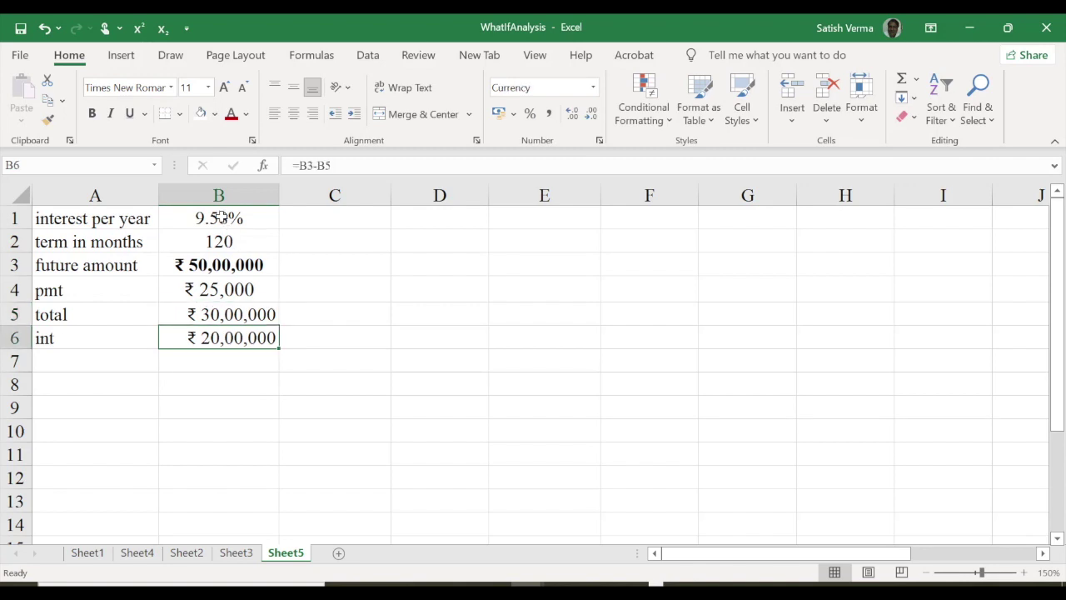
left_click(220, 218)
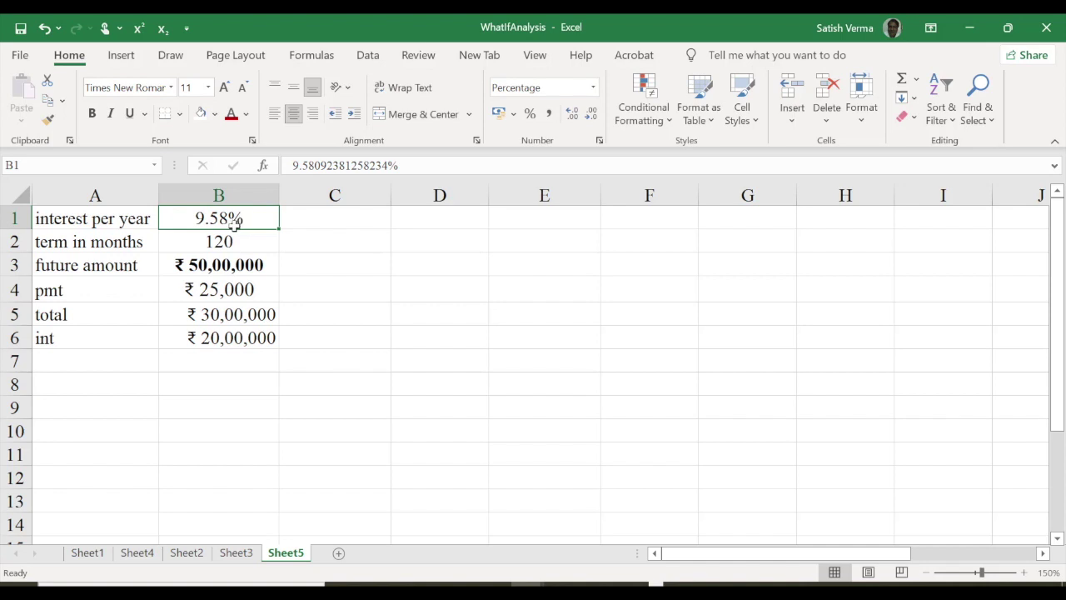
left_click(224, 293)
left_click(228, 245)
left_click(223, 216)
left_click(232, 243)
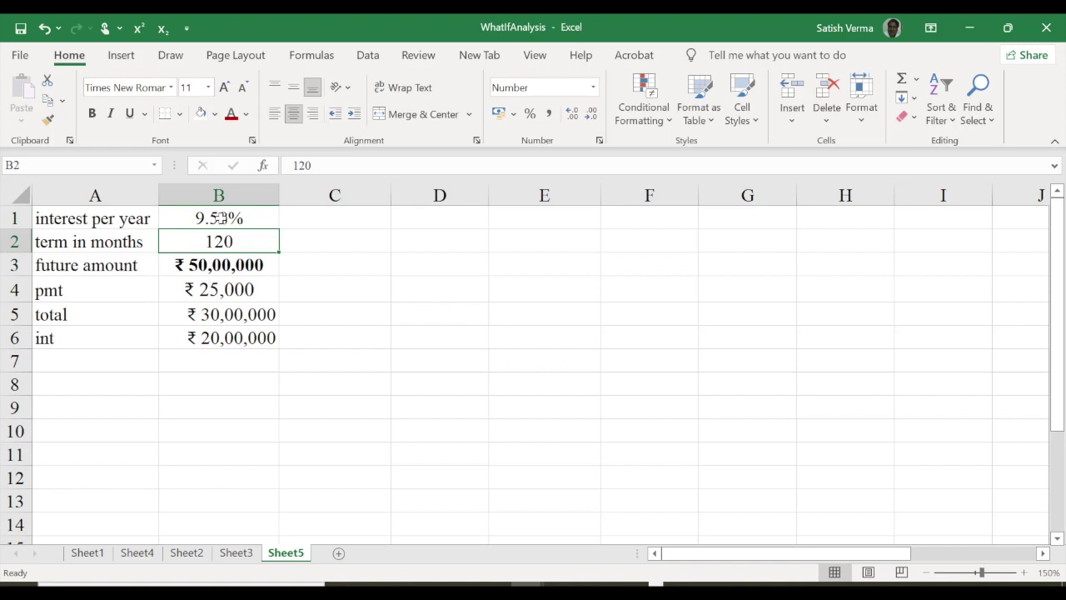
left_click(222, 217)
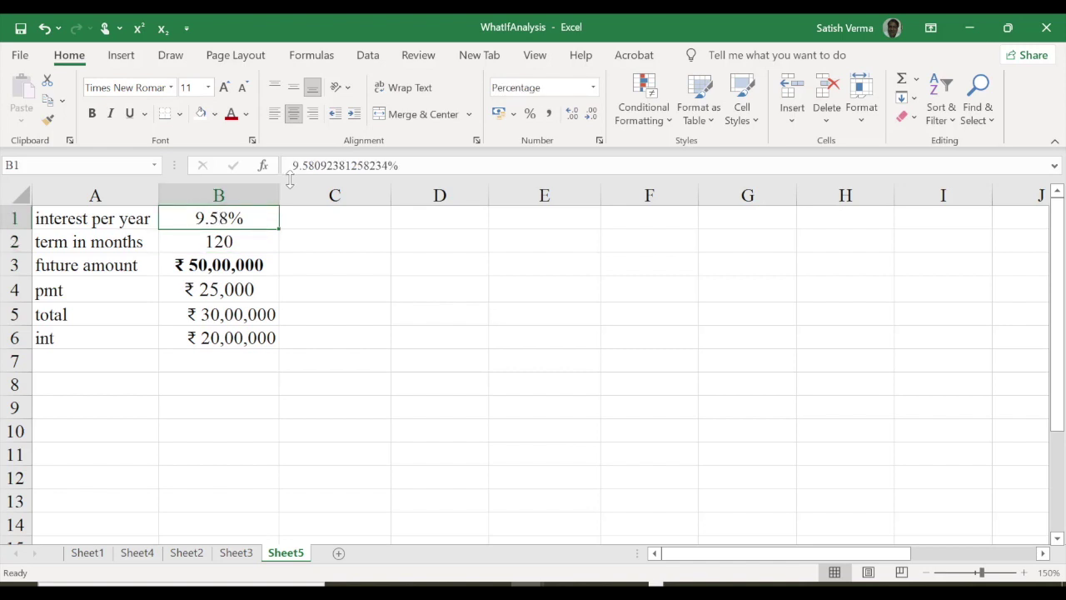
left_click(229, 288)
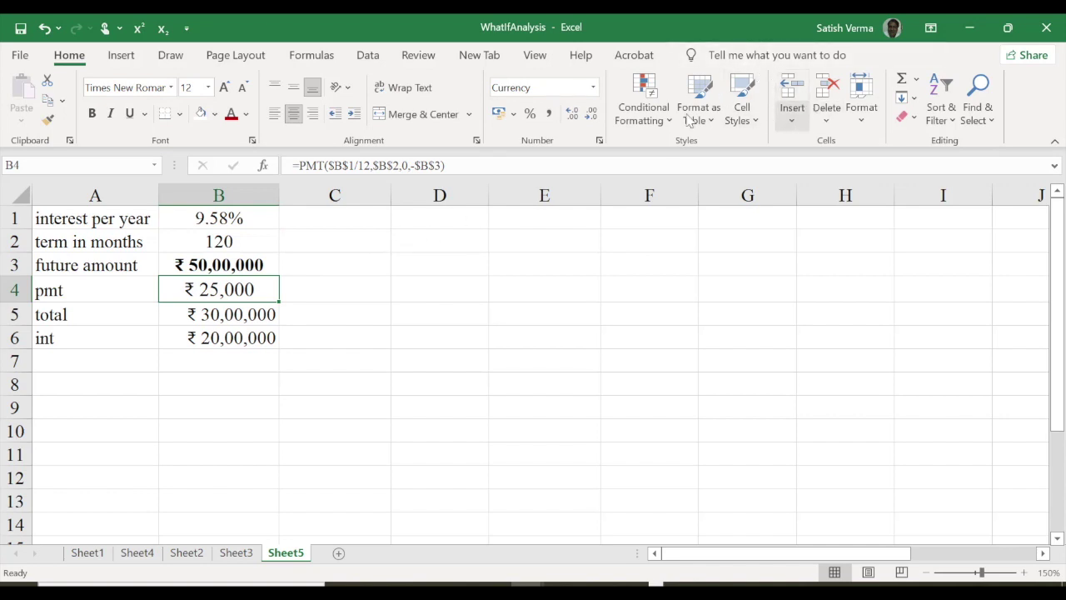
Goal Seek B4 to 30000 by changing B1, lowering the interest rate to 6.31%
left_click(368, 55)
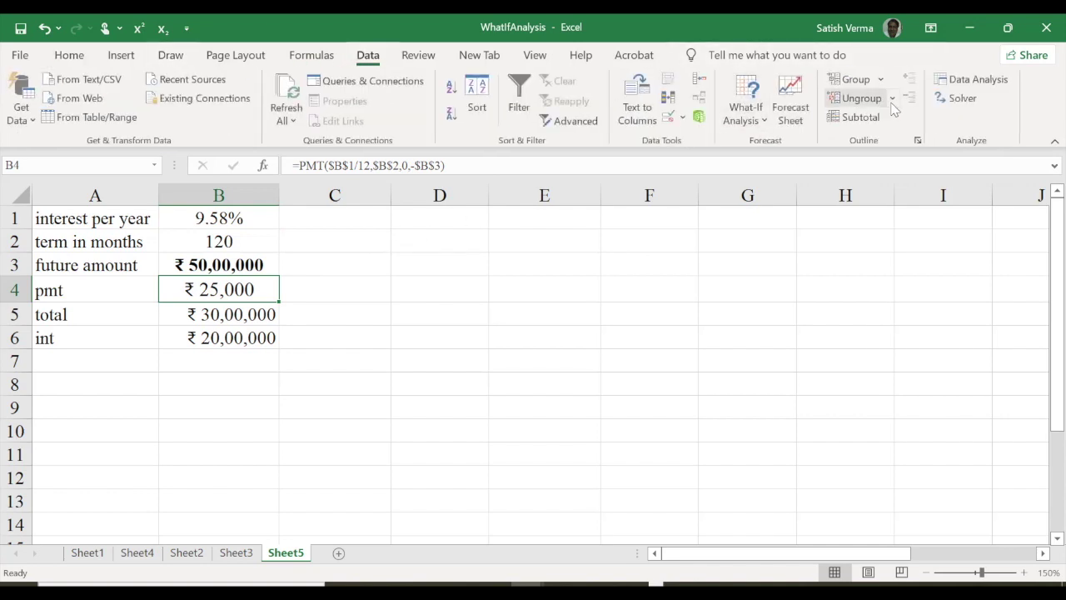
left_click(746, 115)
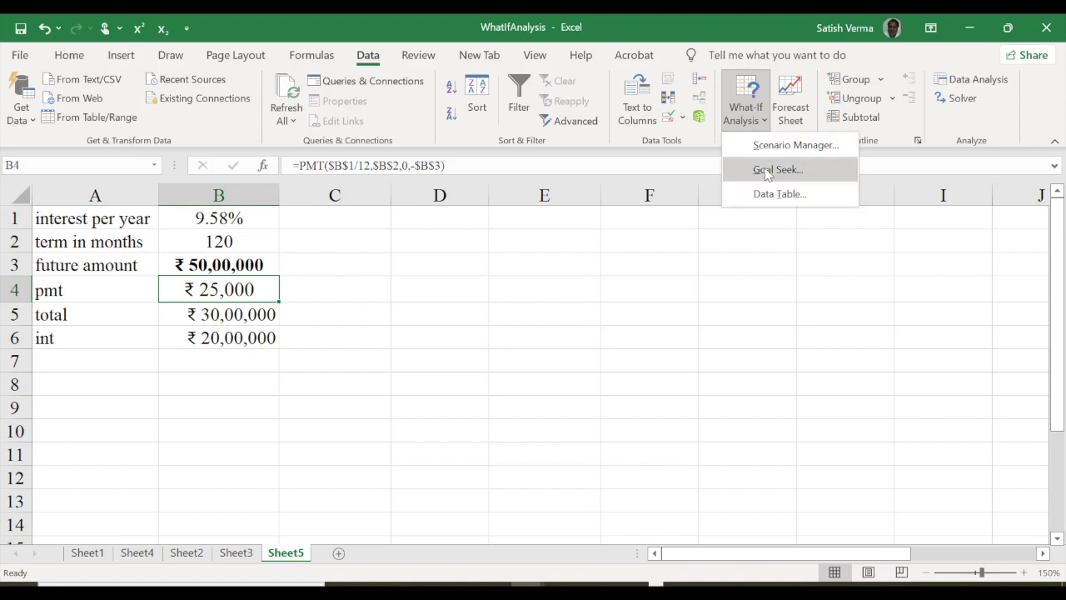
left_click(773, 169)
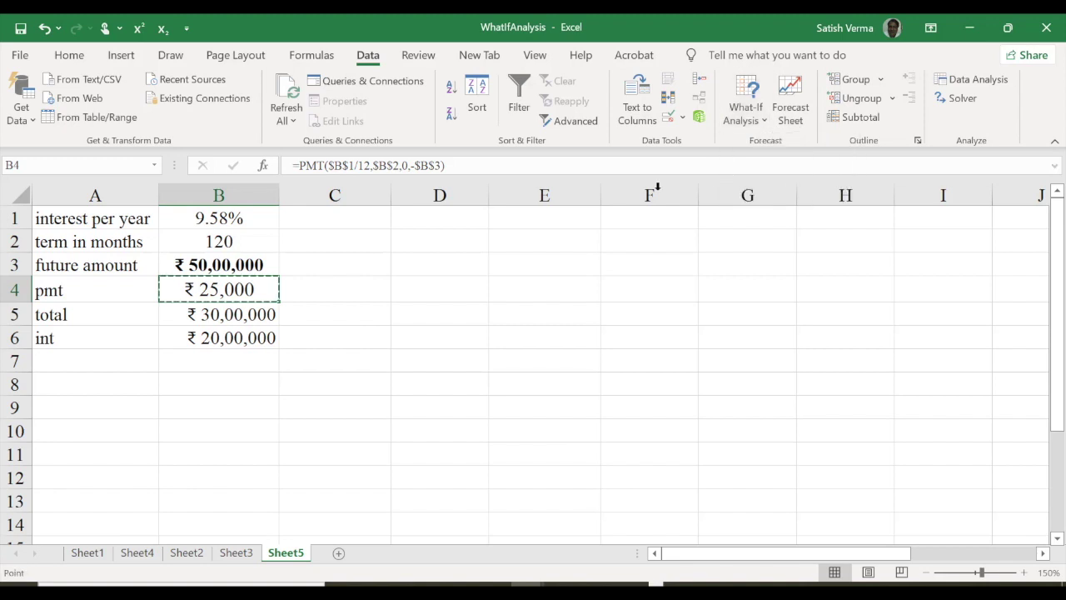
left_click(215, 290)
left_click(607, 318)
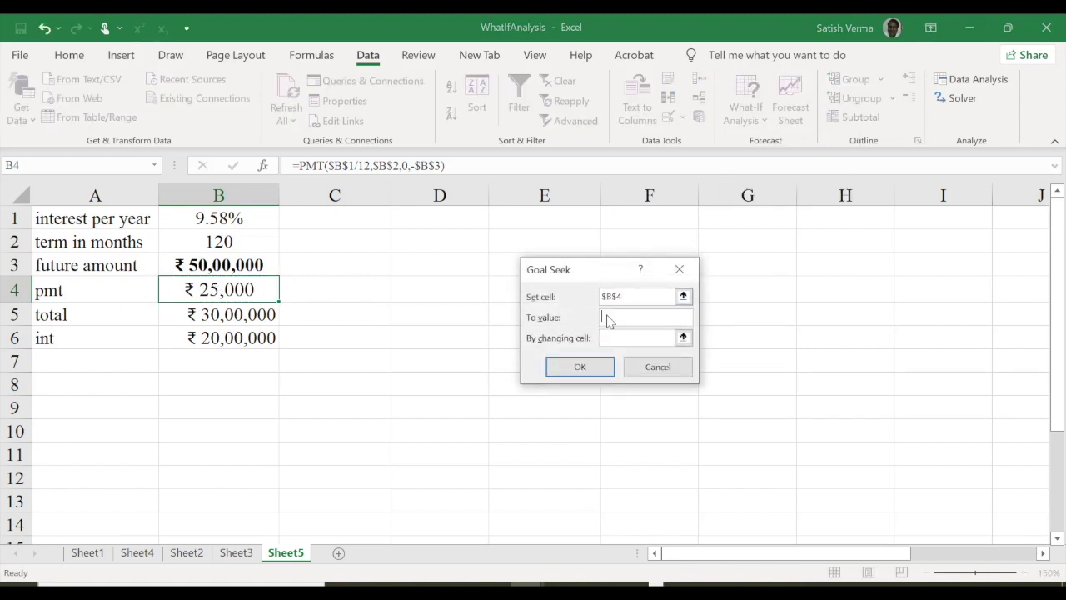
type("3000")
left_click(619, 339)
left_click(218, 220)
left_click(597, 373)
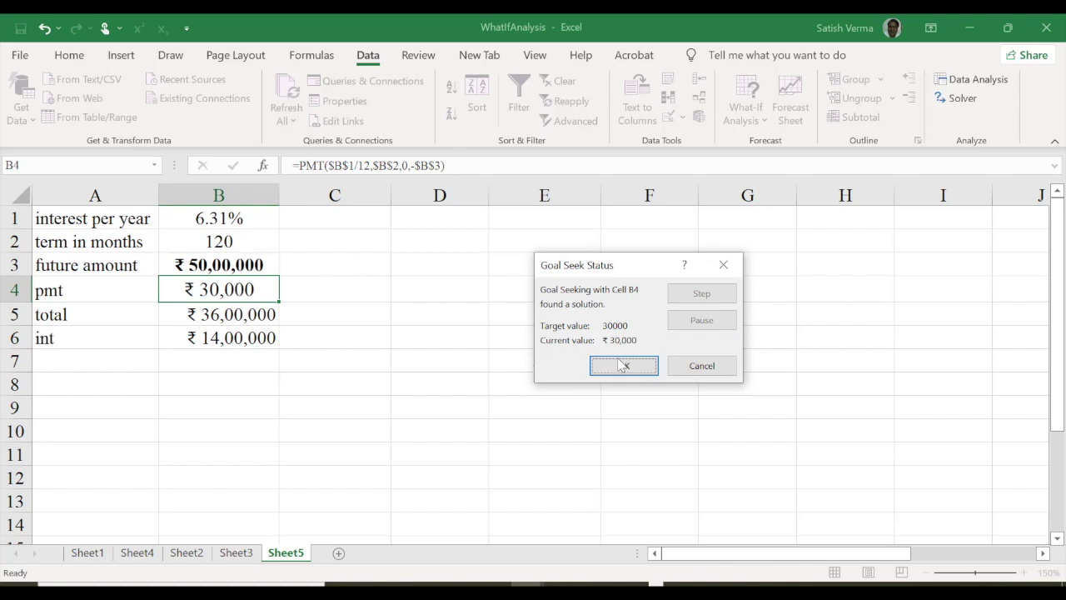
left_click(624, 365)
left_click(208, 219)
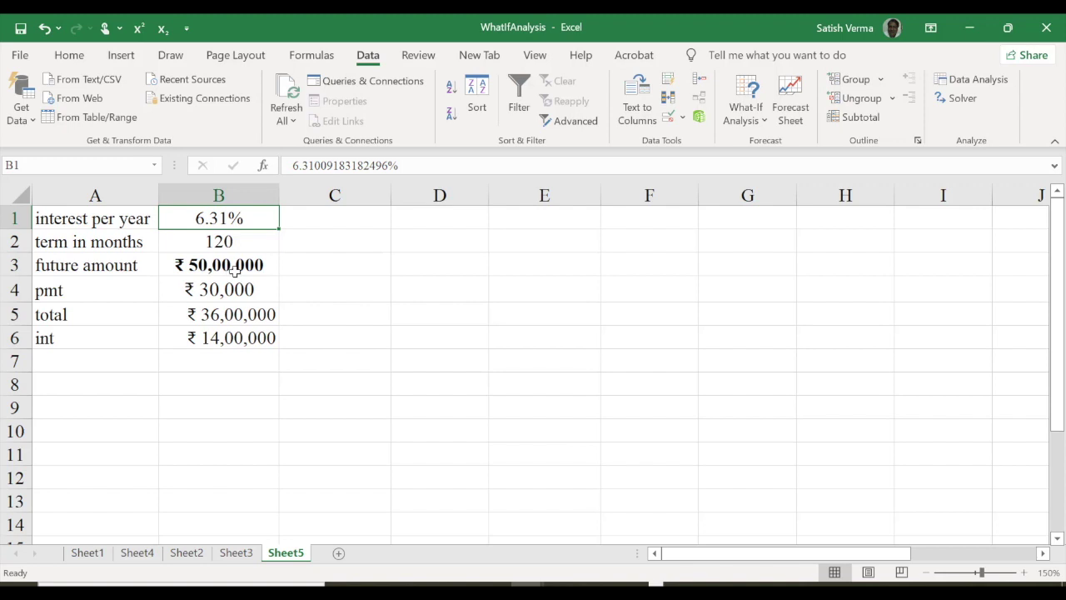
left_click(236, 266)
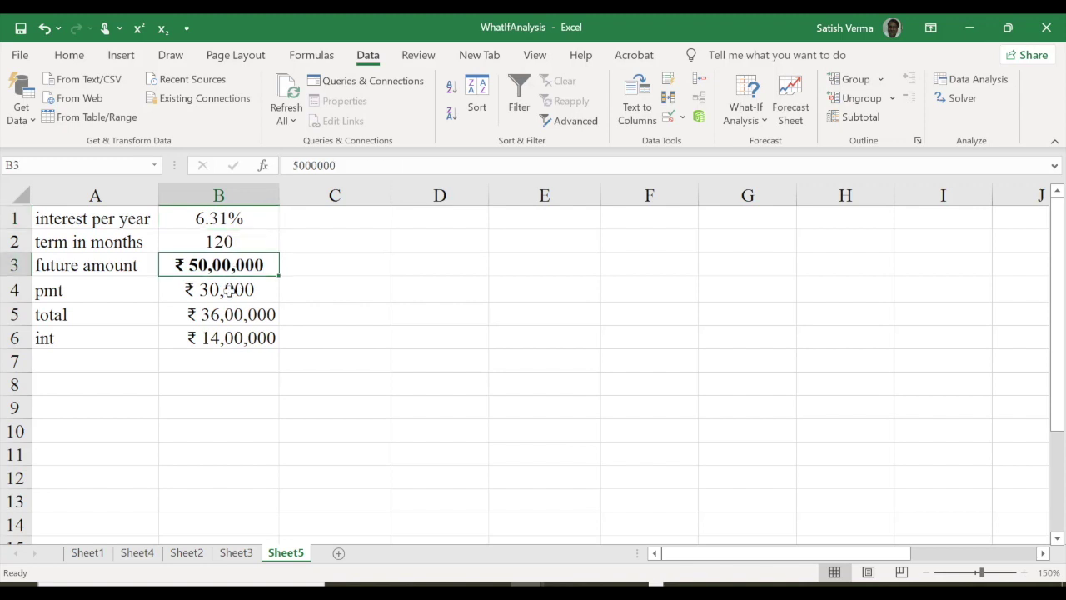
left_click(229, 290)
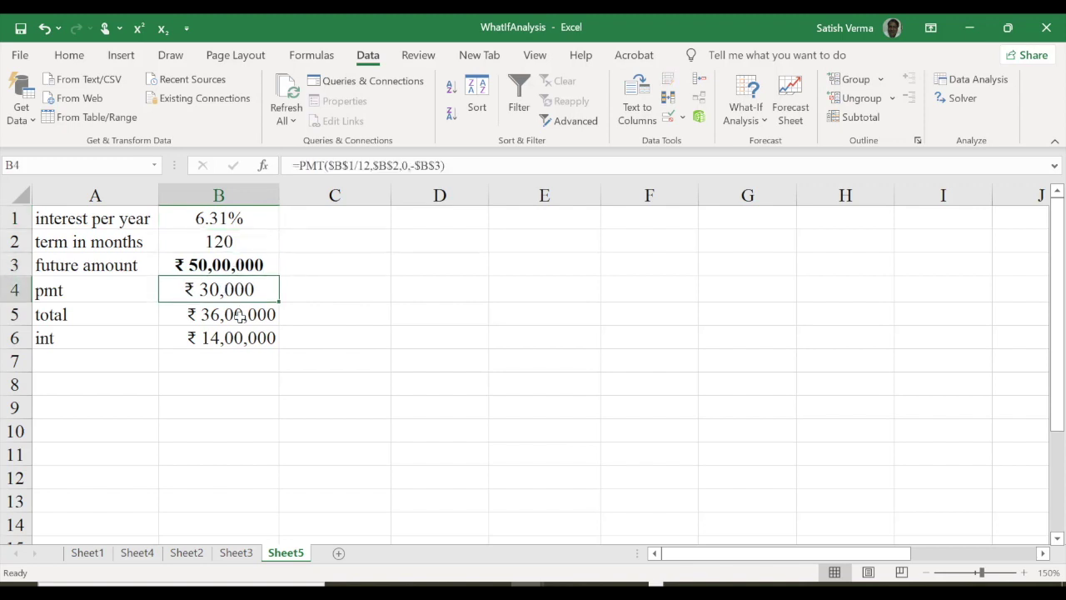
Check the total and int formulas, then label row 7 'tax' in A7
left_click(240, 318)
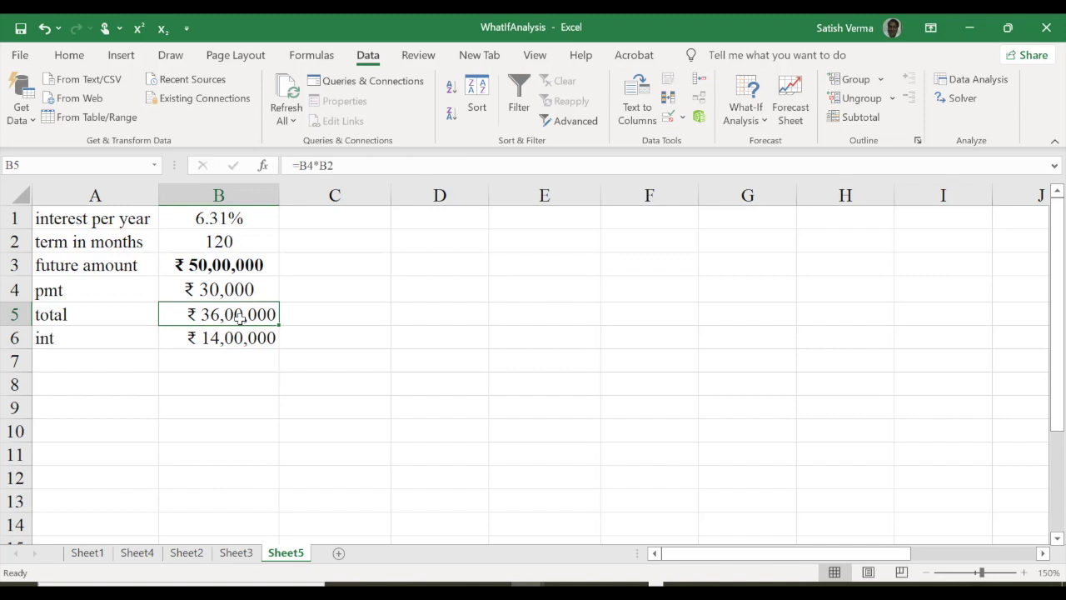
left_click(250, 344)
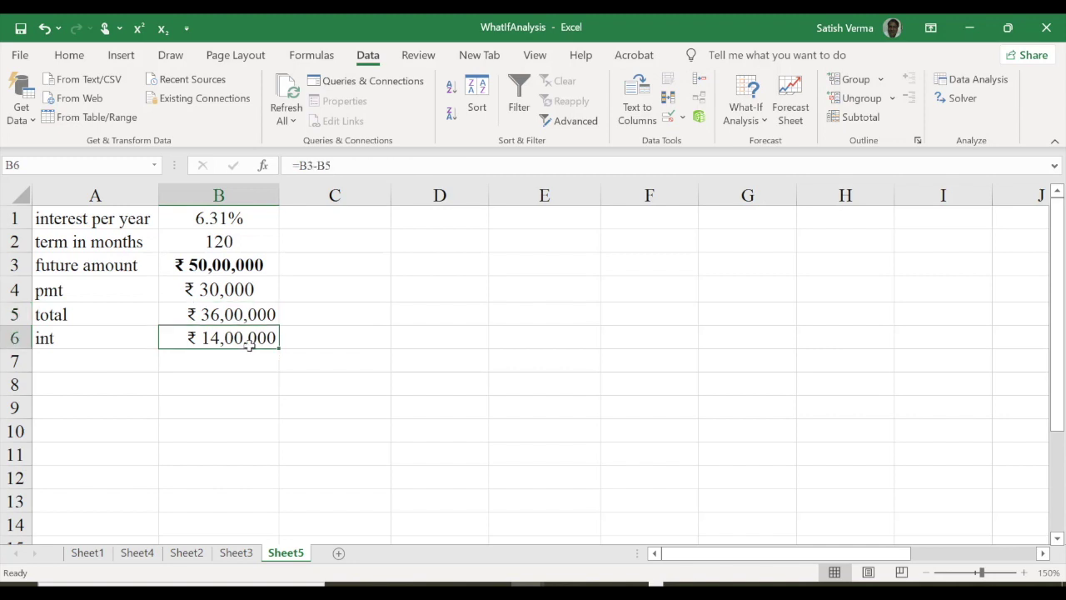
left_click(112, 366)
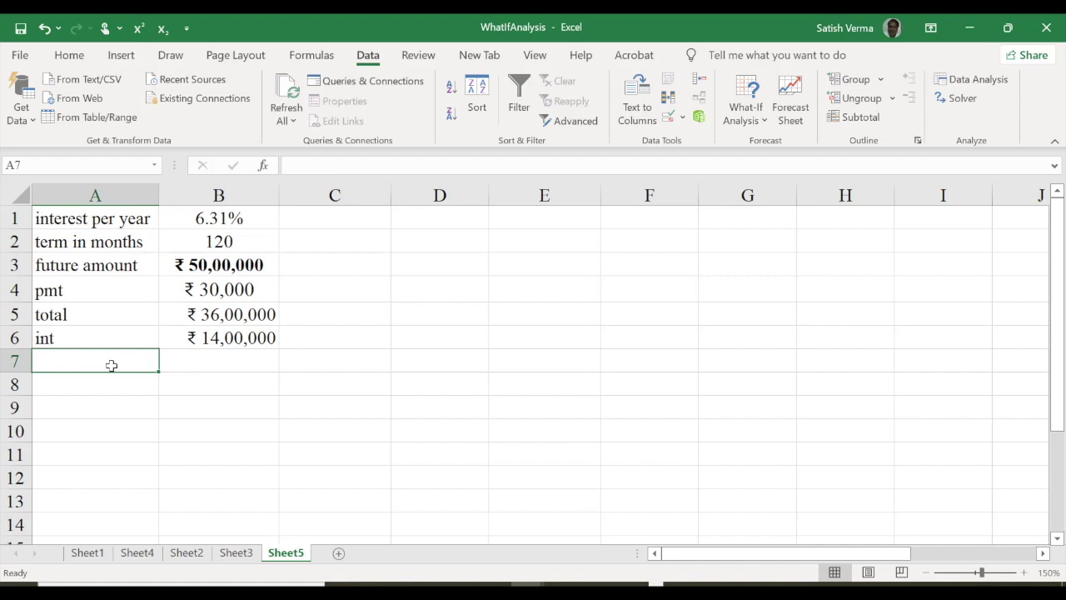
type("tax")
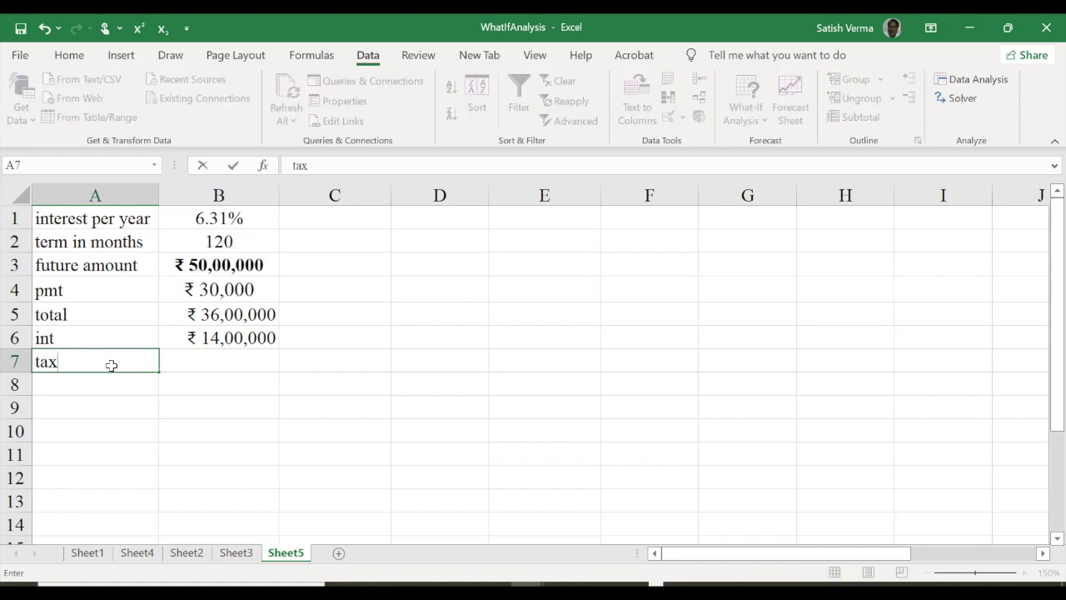
key("Return")
Enter =B6*30.3% in B7, giving a tax of ₹ 4,24,200.00
left_click(238, 357)
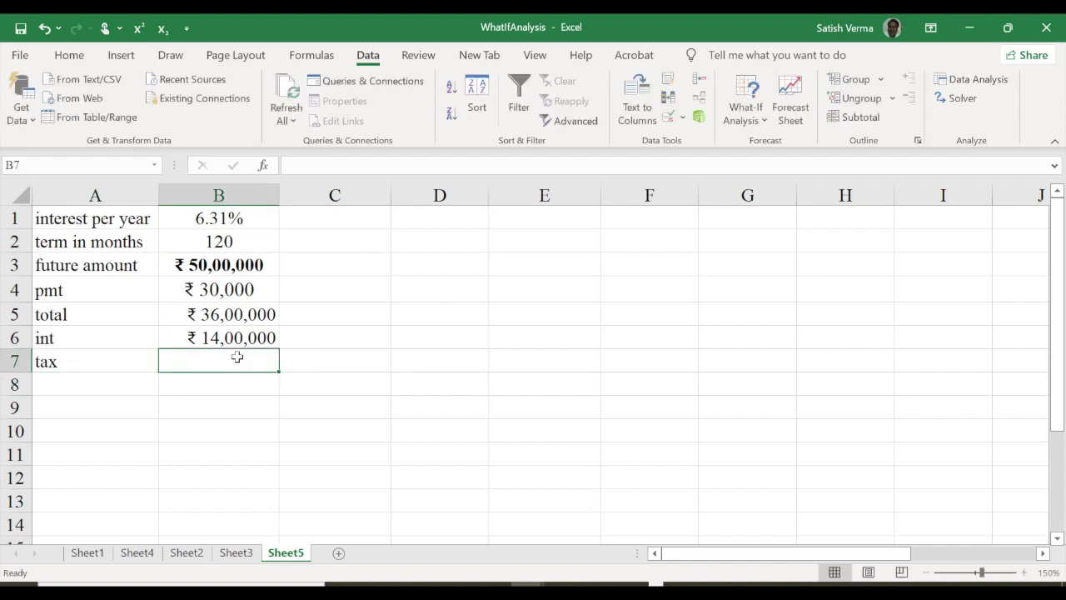
type("=")
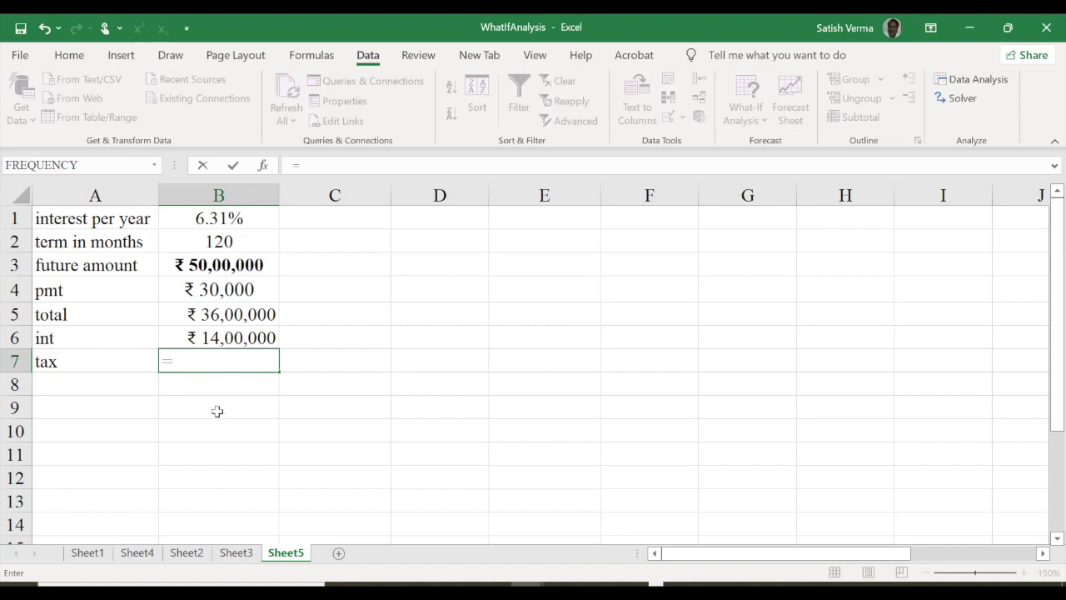
left_click(240, 337)
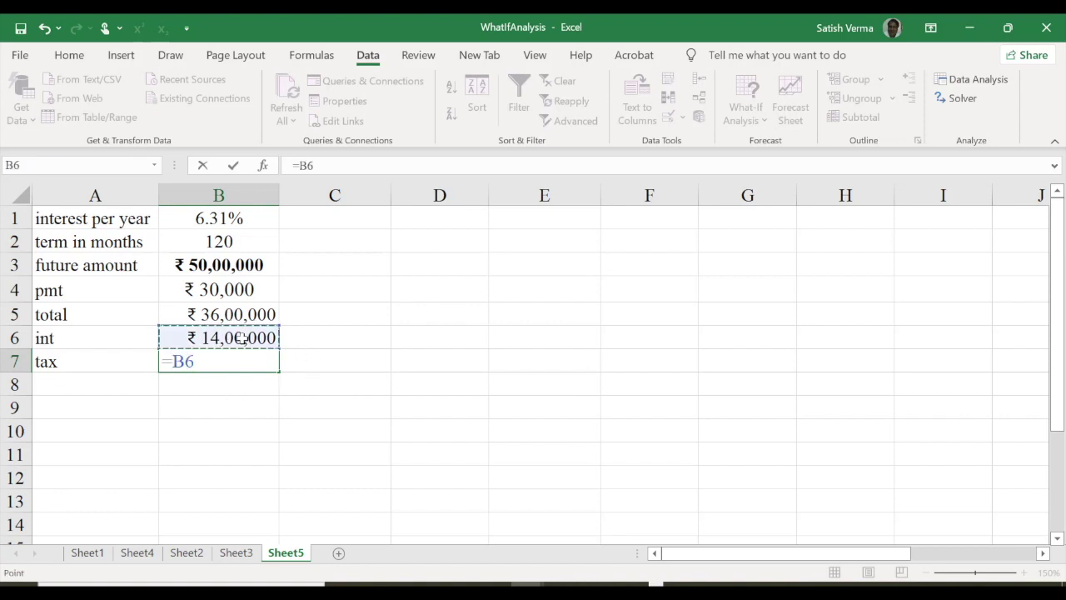
type("*3")
type("0.")
type("3%")
key("Return")
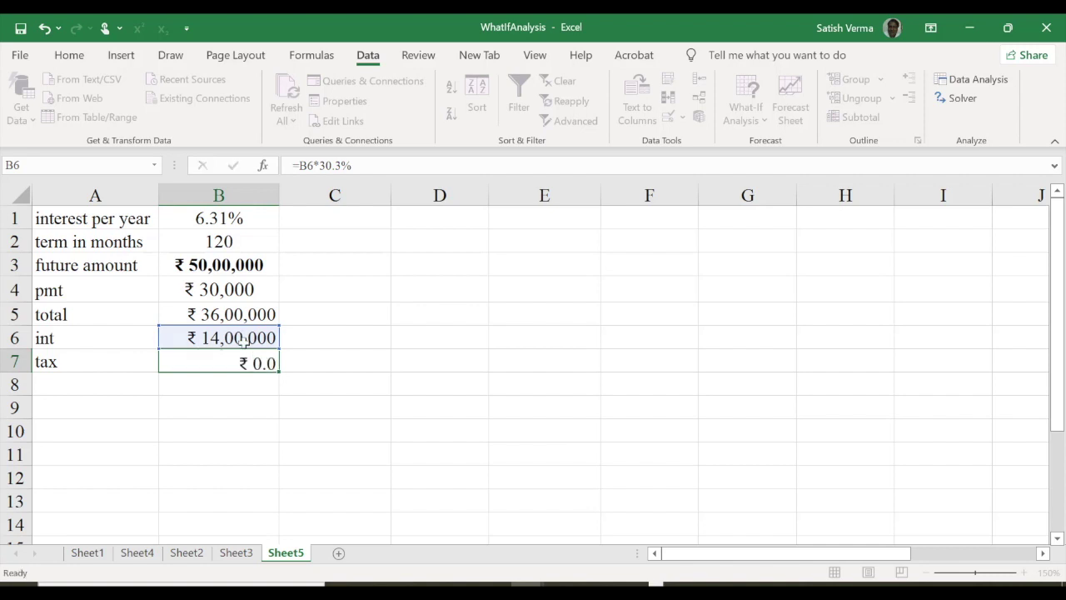
left_click(237, 370)
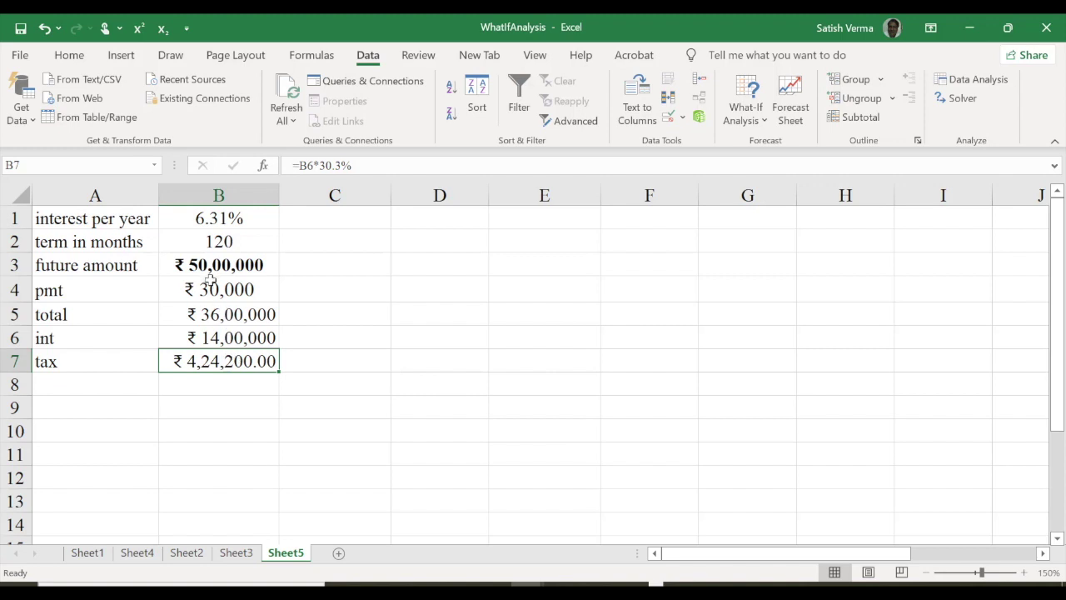
left_click(234, 264)
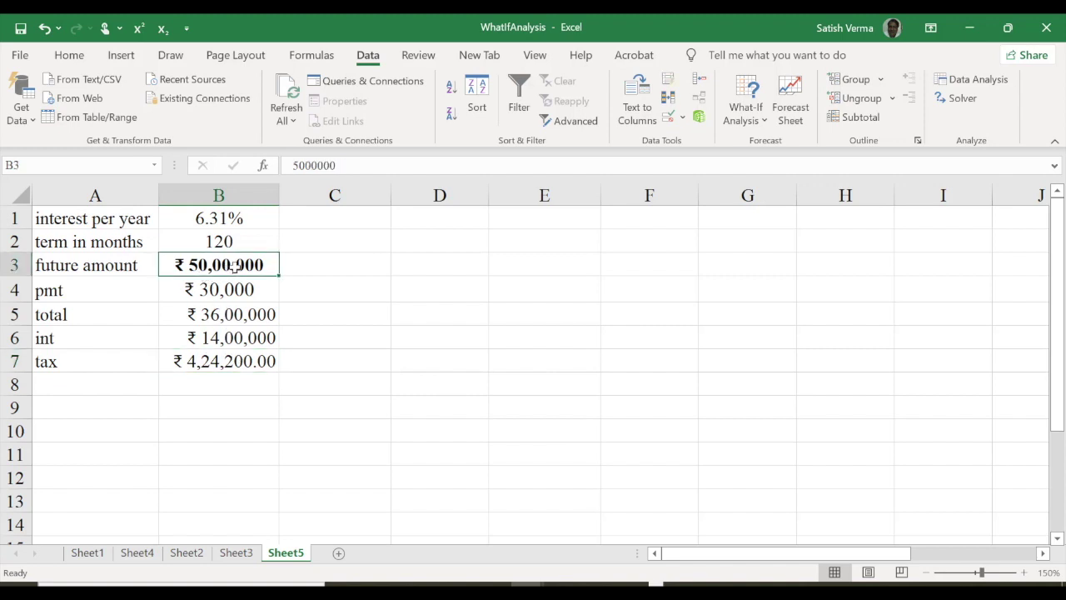
left_click(215, 219)
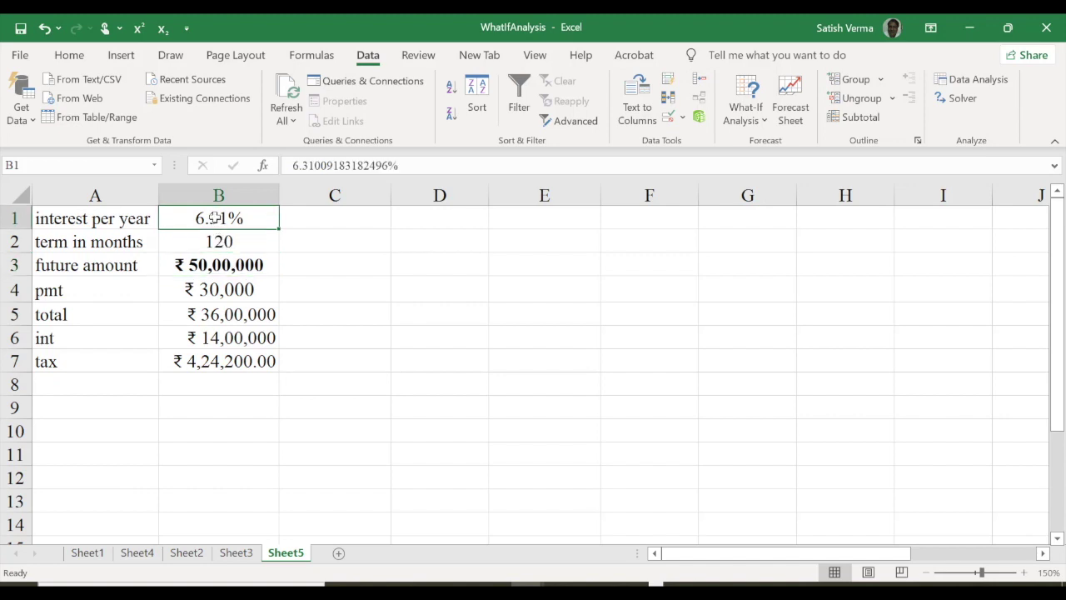
Replace the interest rate in B1 with 5.3%
left_click(409, 164)
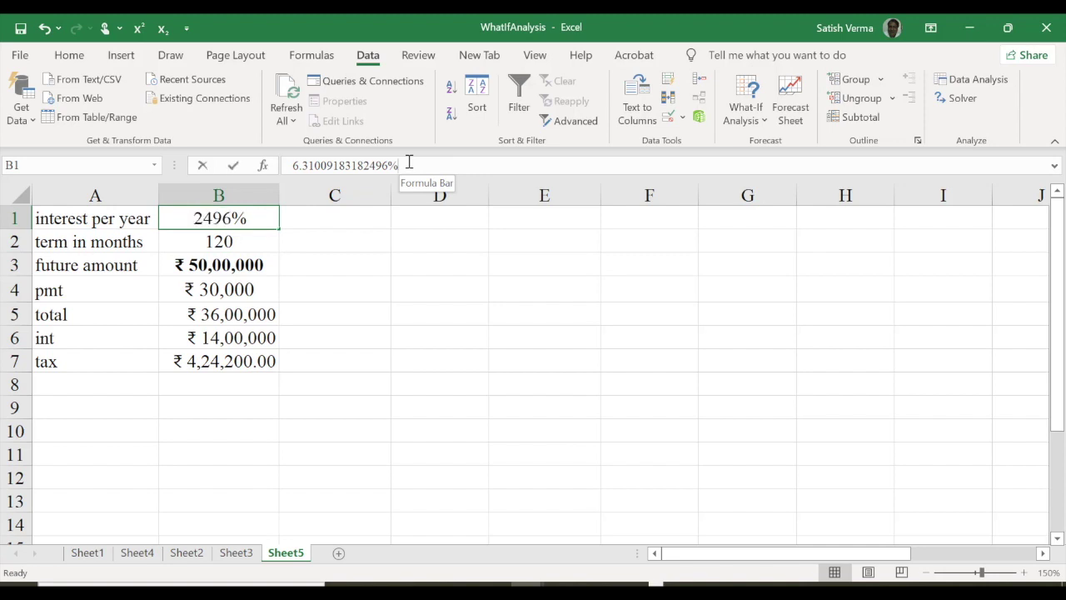
left_click_drag(409, 165, 294, 165)
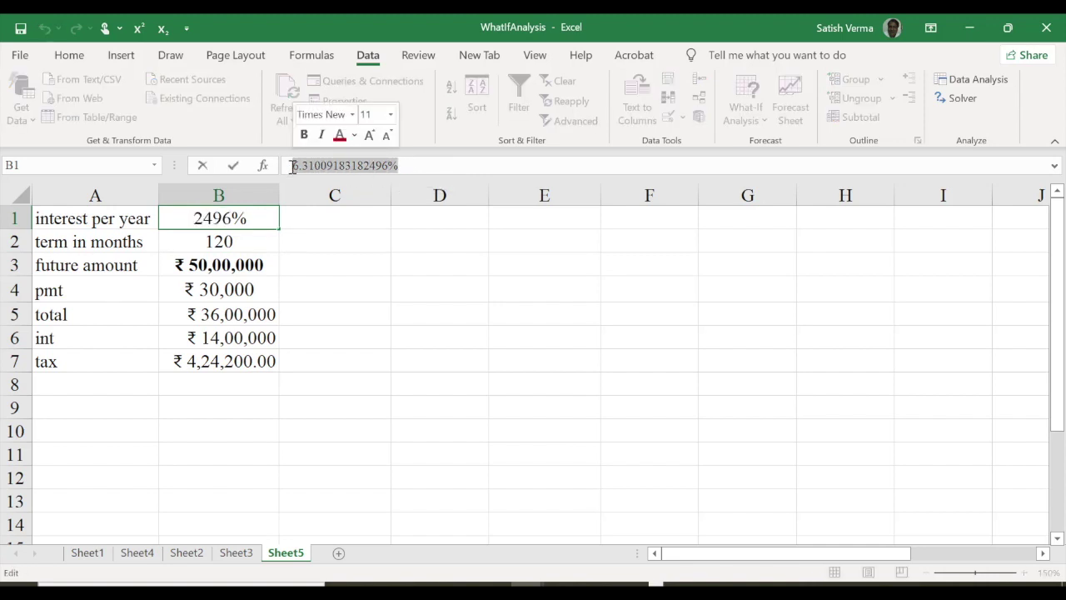
type("5")
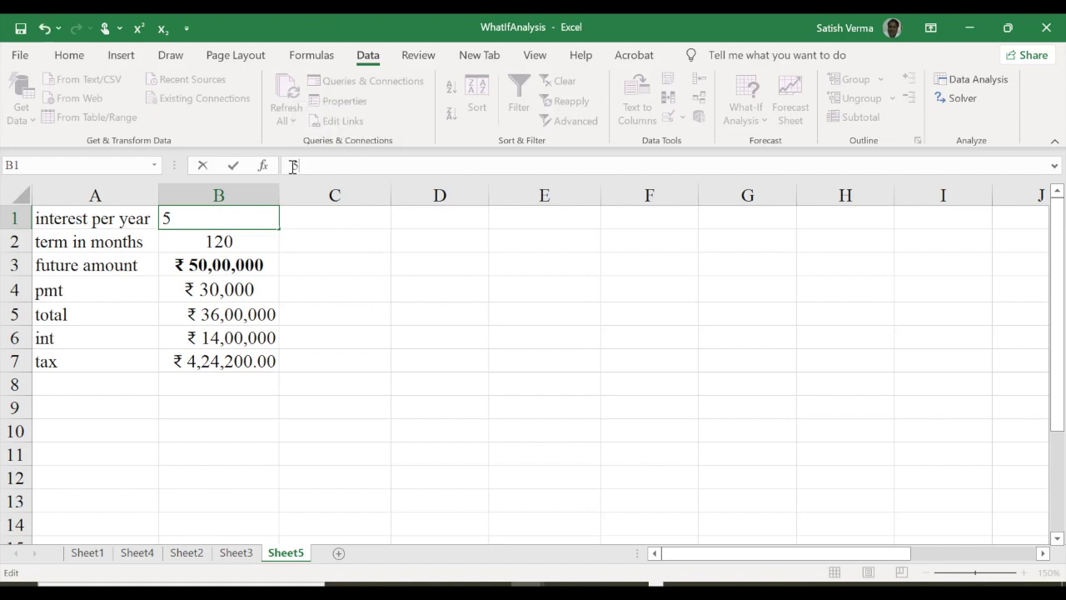
type(".3")
type("0%")
key("Return")
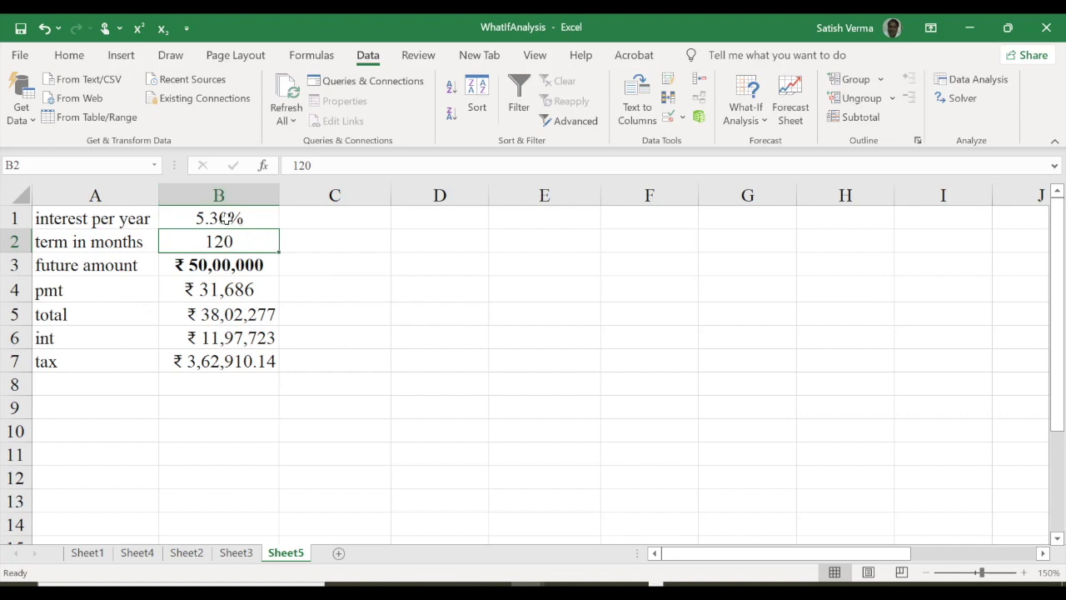
Review B1–B4 to confirm pmt recalculated to ₹ 31,686
left_click(227, 218)
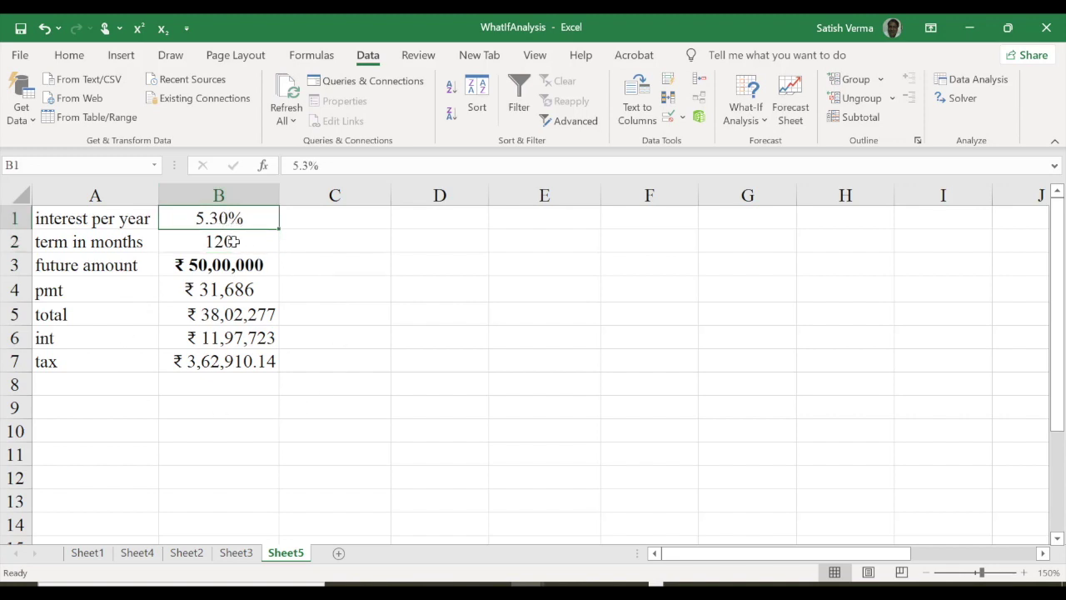
left_click(234, 241)
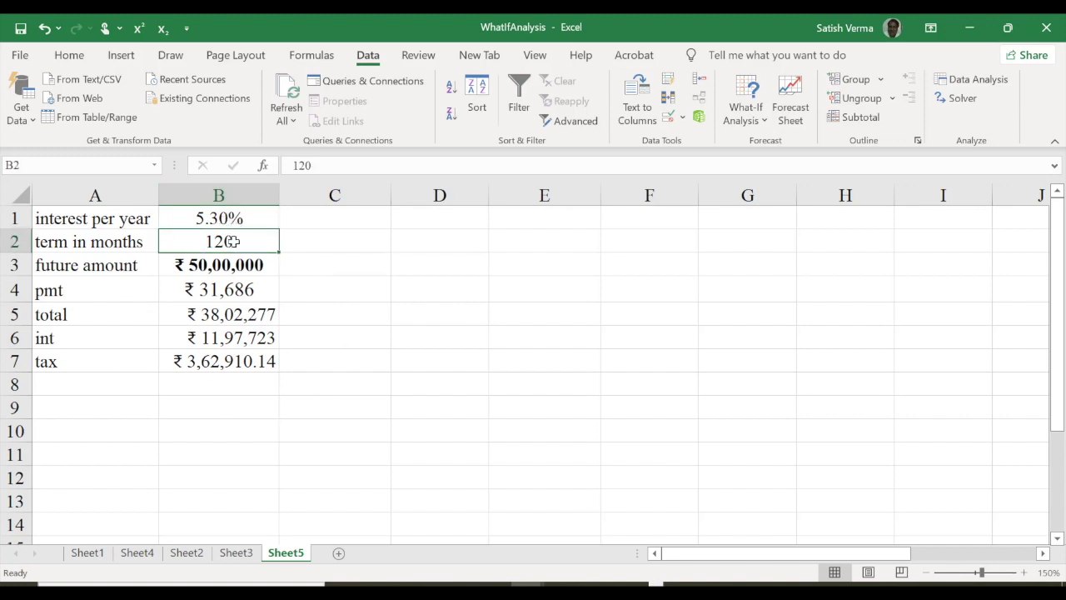
left_click(219, 291)
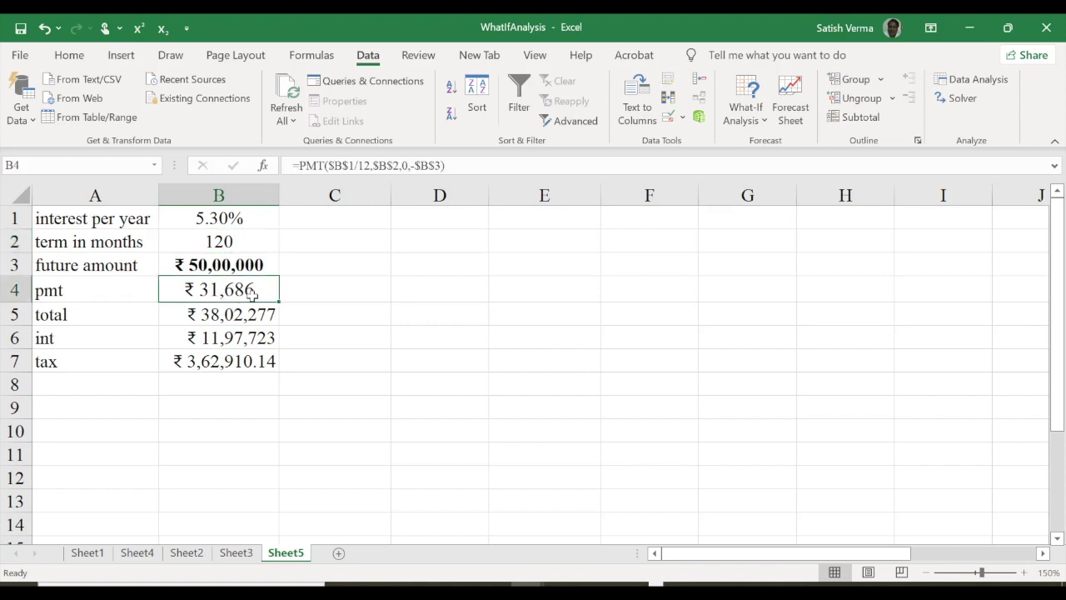
left_click(227, 265)
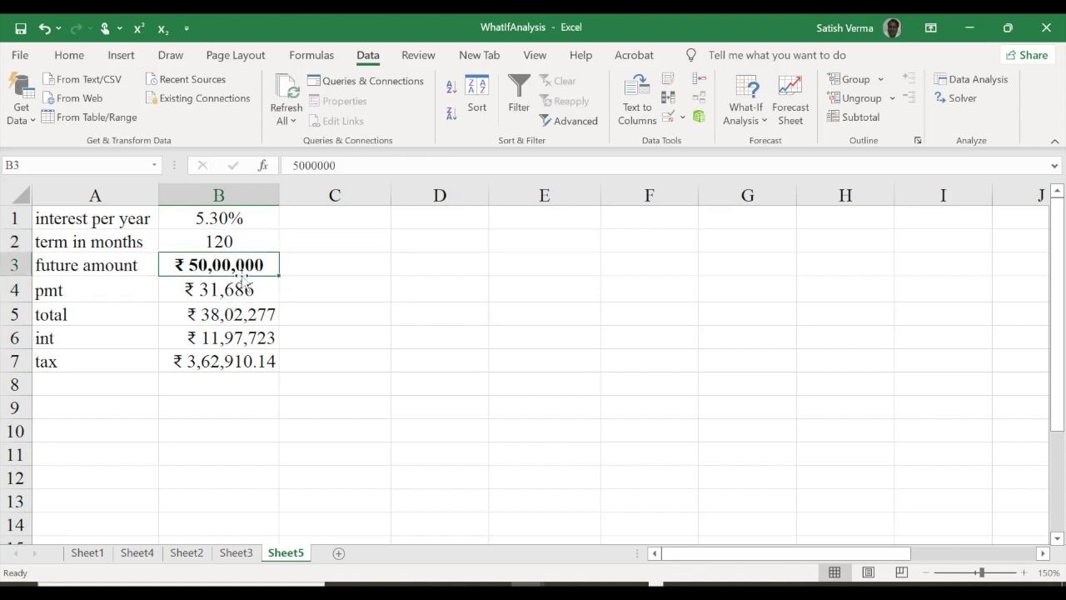
left_click(264, 291)
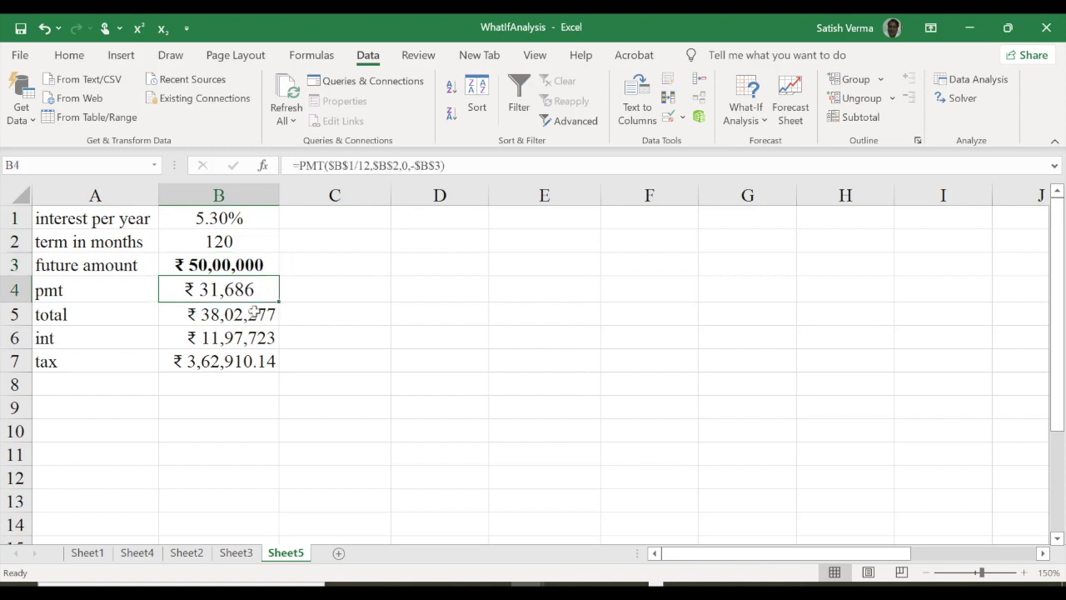
left_click(218, 265)
left_click(227, 289)
Goal Seek B4 to 30000 by changing the term in B2 to 125 months, then check the int and tax rows
left_click(750, 111)
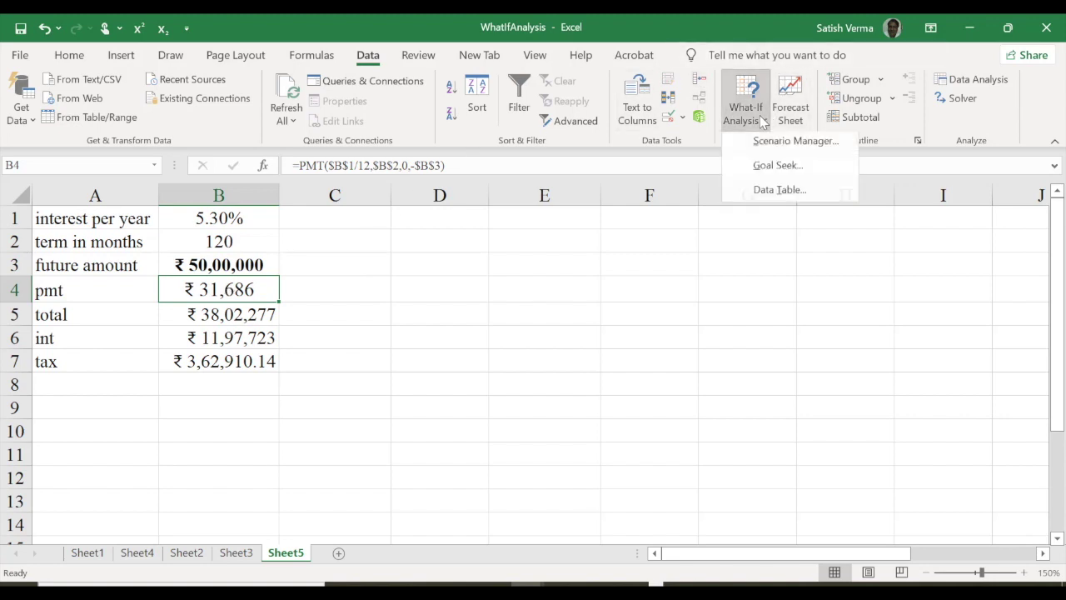
left_click(775, 171)
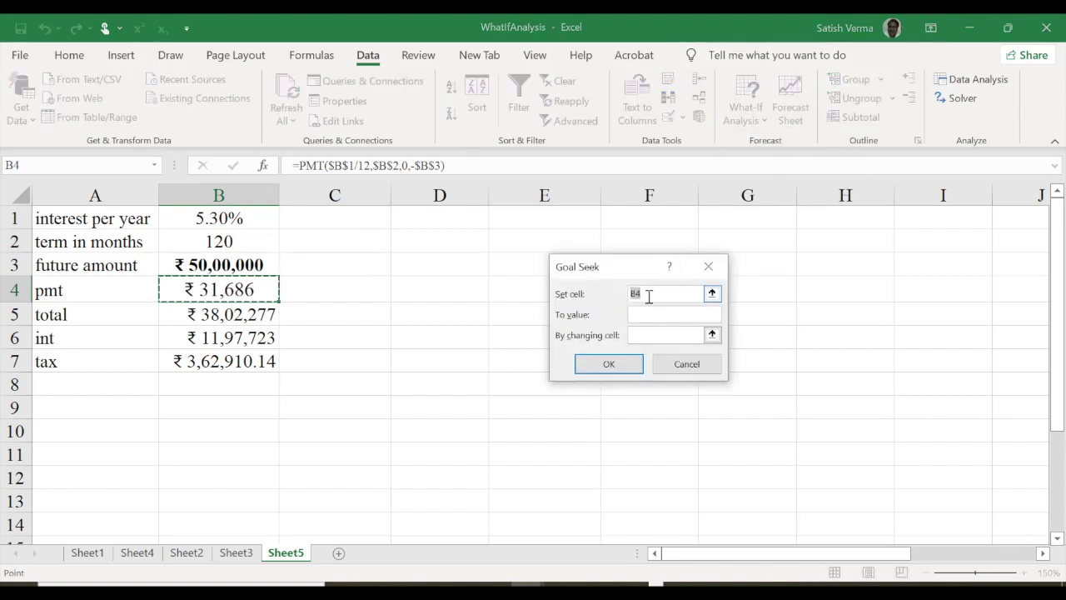
left_click(214, 290)
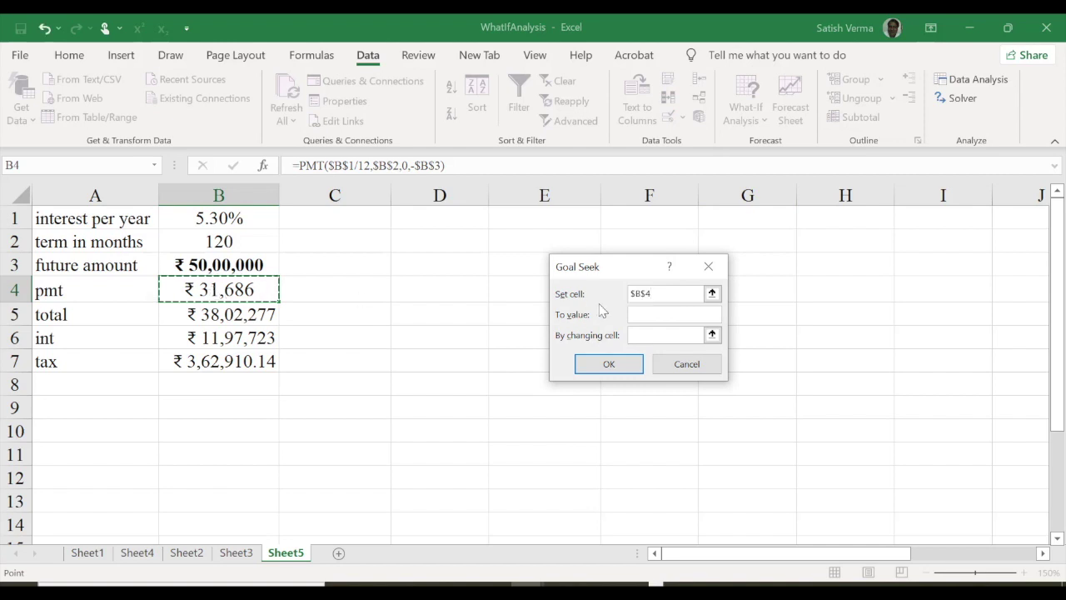
left_click(642, 314)
type("0000")
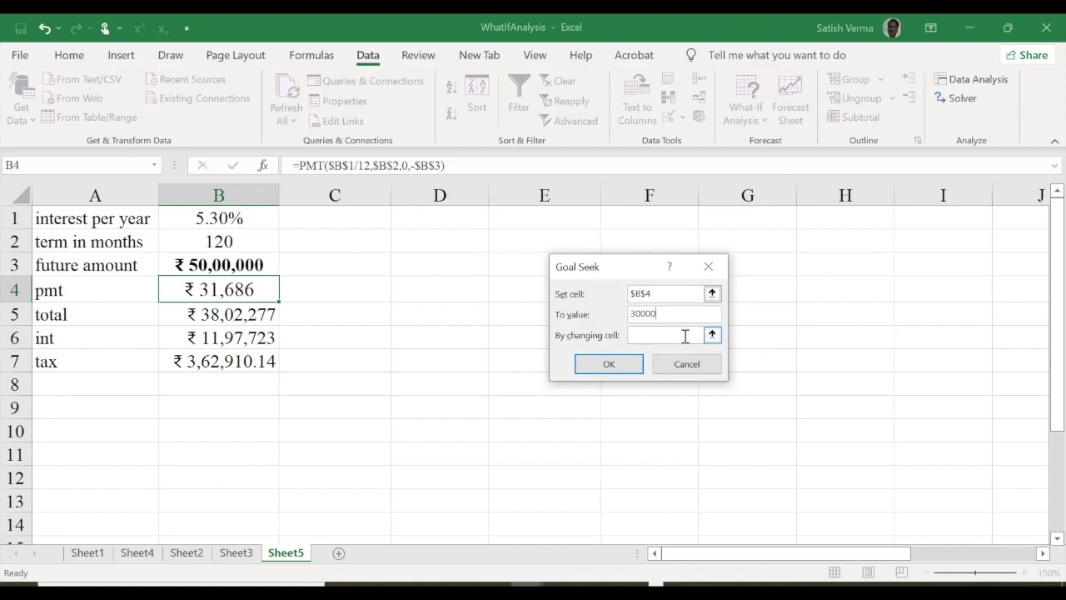
left_click(647, 335)
left_click(221, 242)
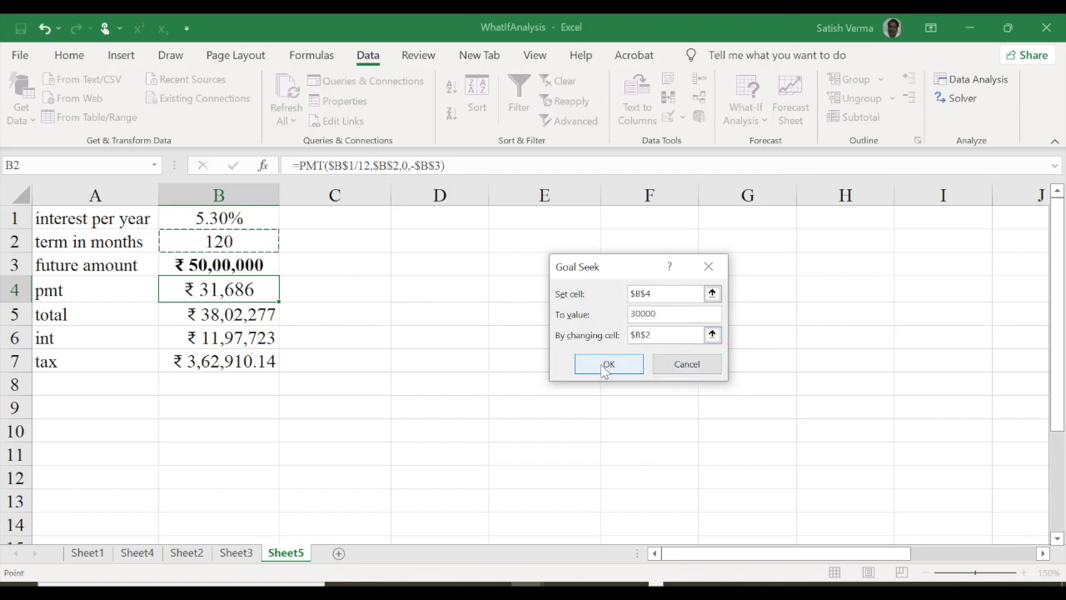
left_click(605, 364)
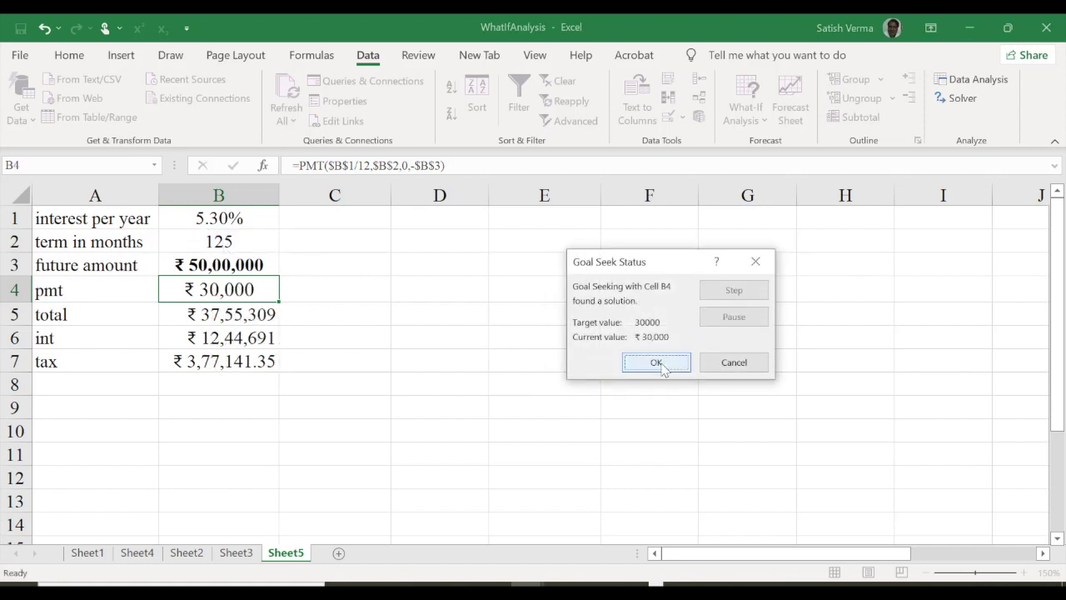
left_click(647, 363)
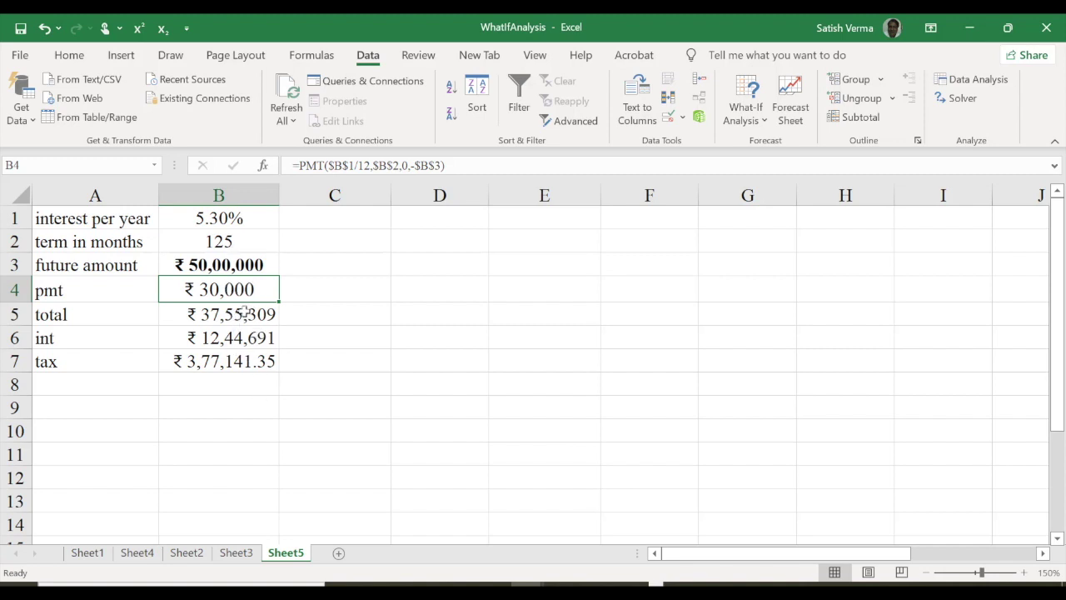
left_click(237, 334)
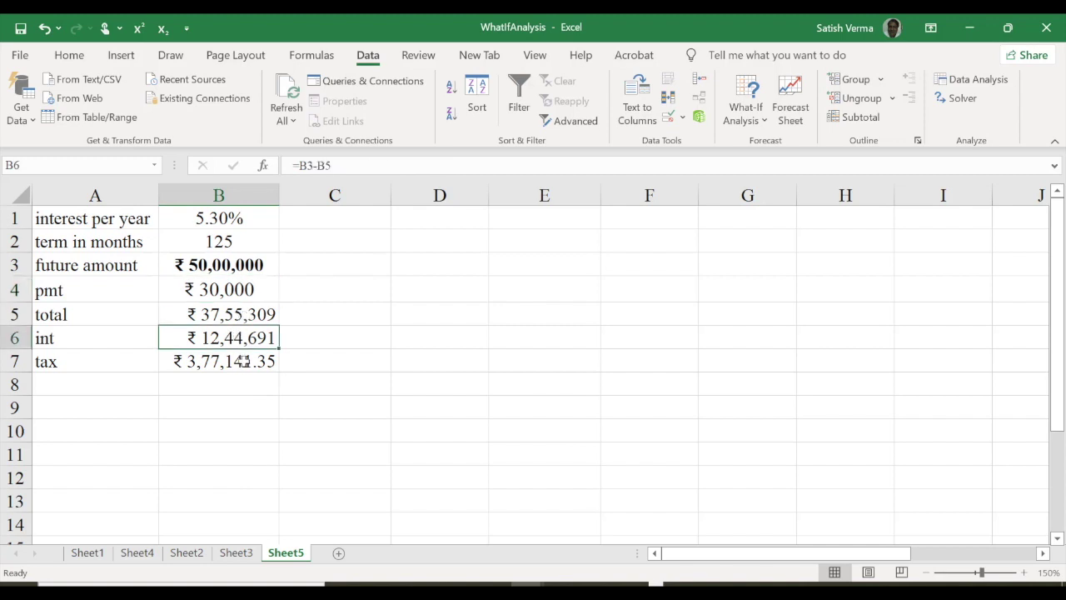
left_click(243, 360)
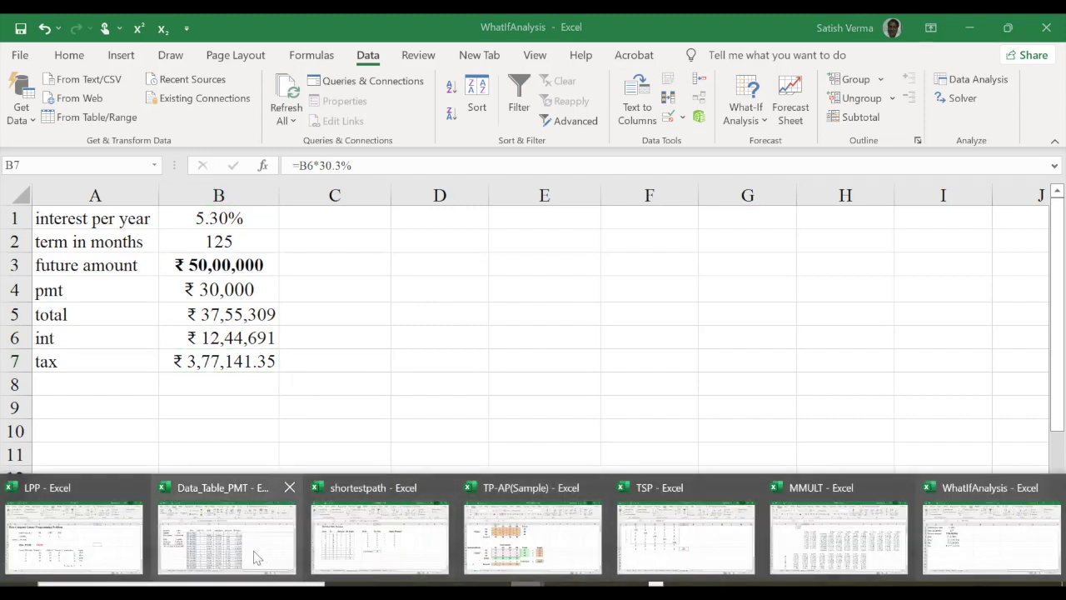
In Data_Table_PMT's Amort_F sheet, change the future amount in C5 to ₹ 50,00,000
left_click(257, 554)
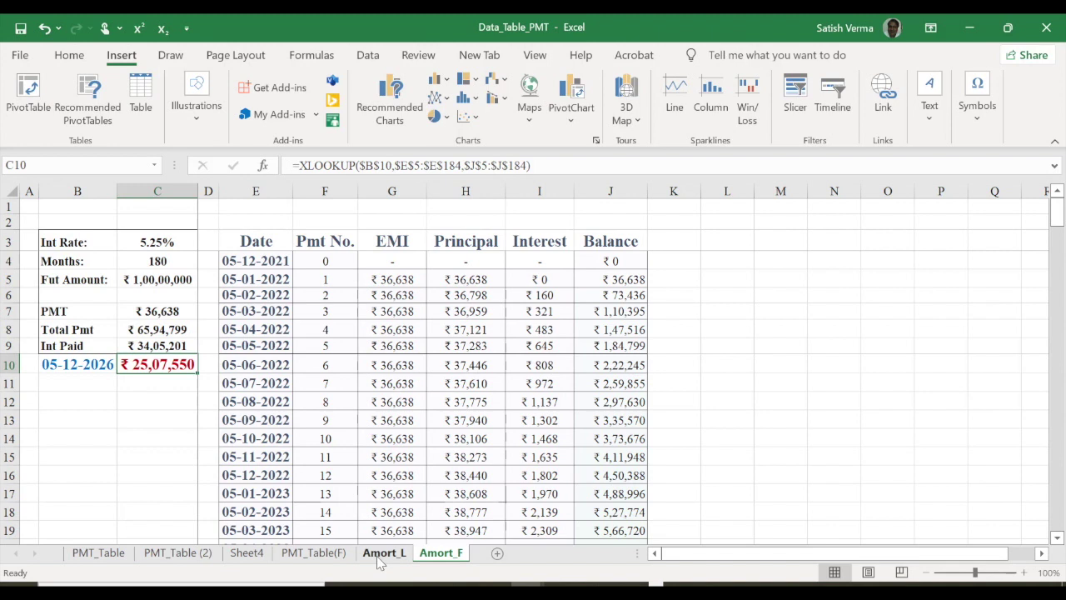
left_click(158, 280)
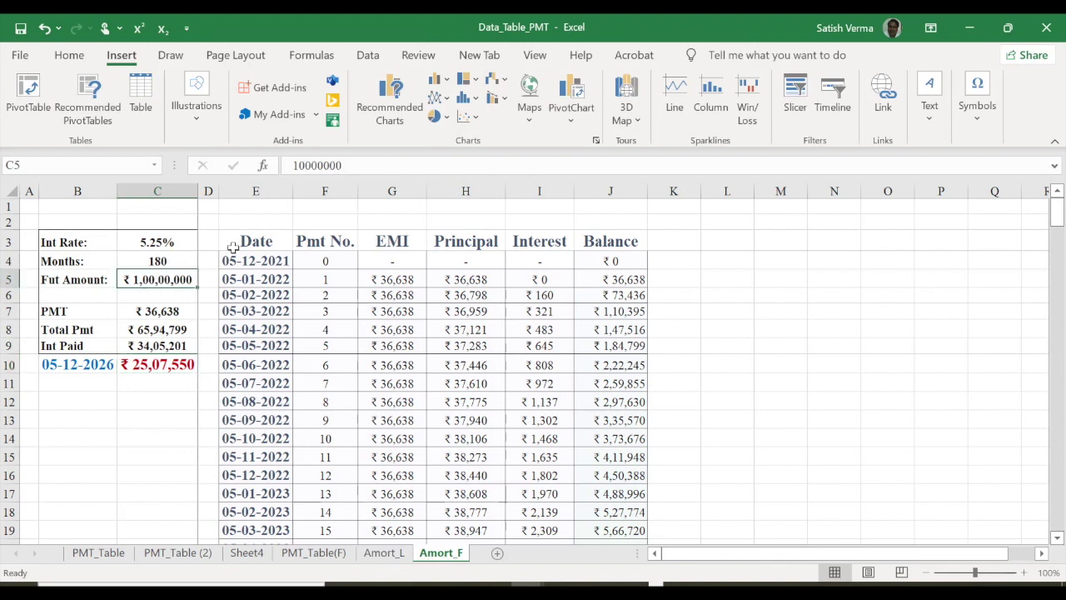
left_click(304, 165)
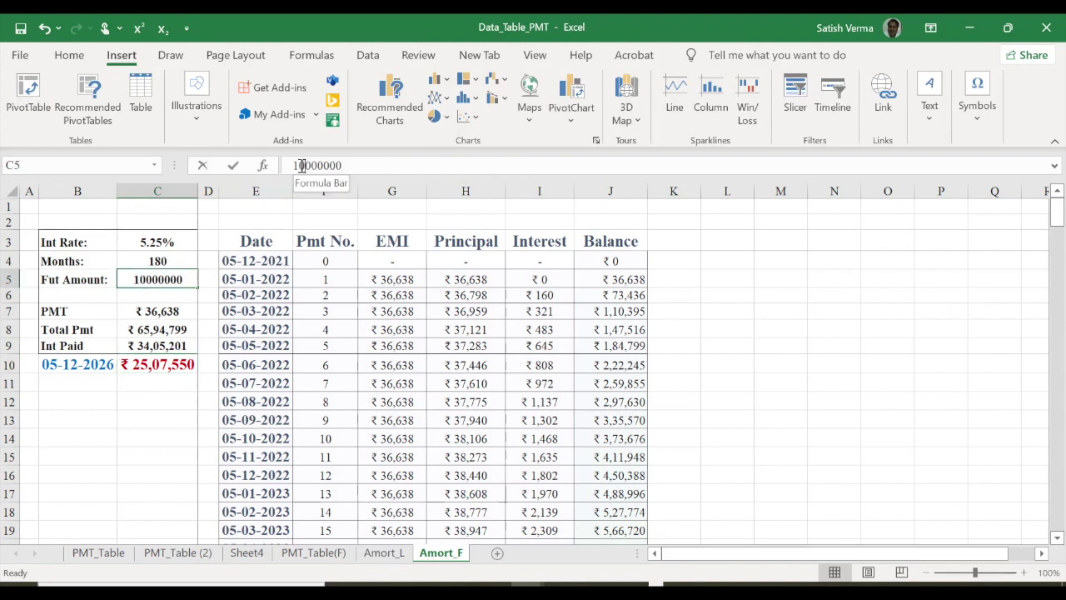
left_click_drag(345, 166, 287, 166)
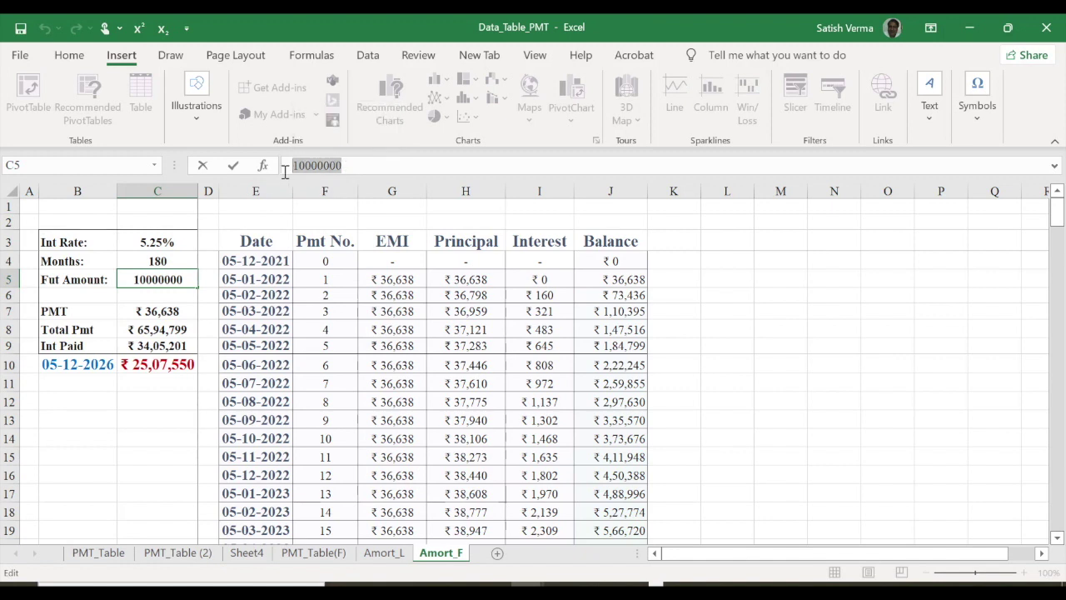
type("500000")
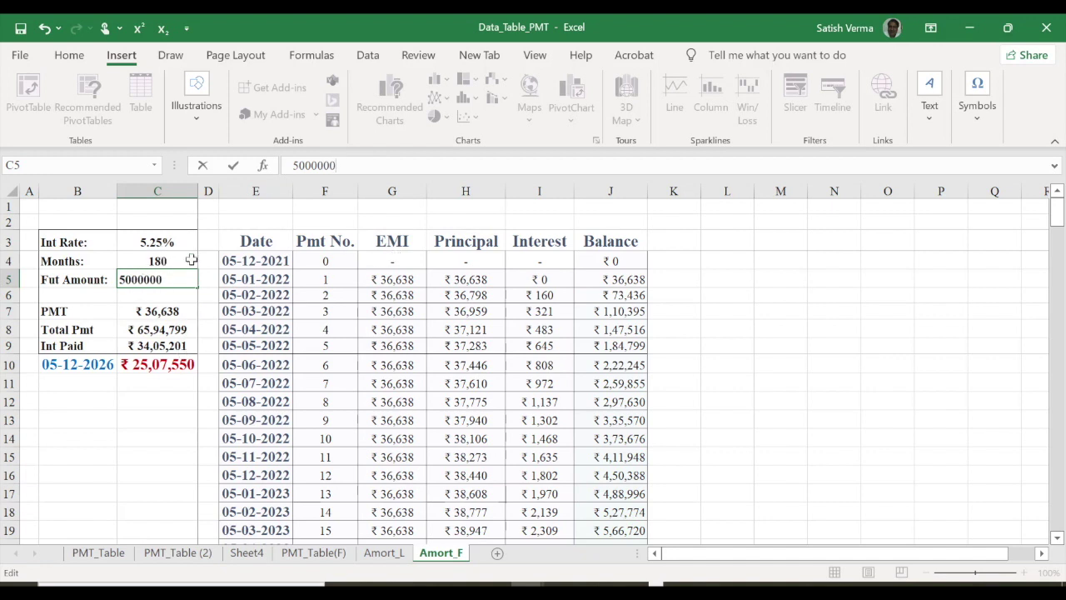
key("Return")
key("Return")
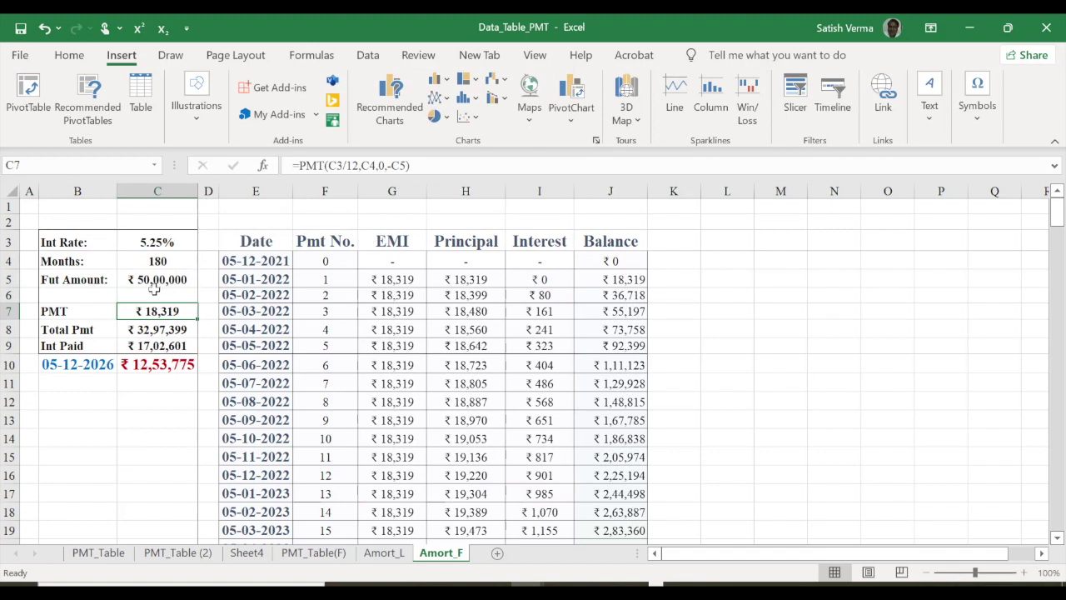
Change the interest rate in C3 from 5.25% to 5.30%
left_click(164, 241)
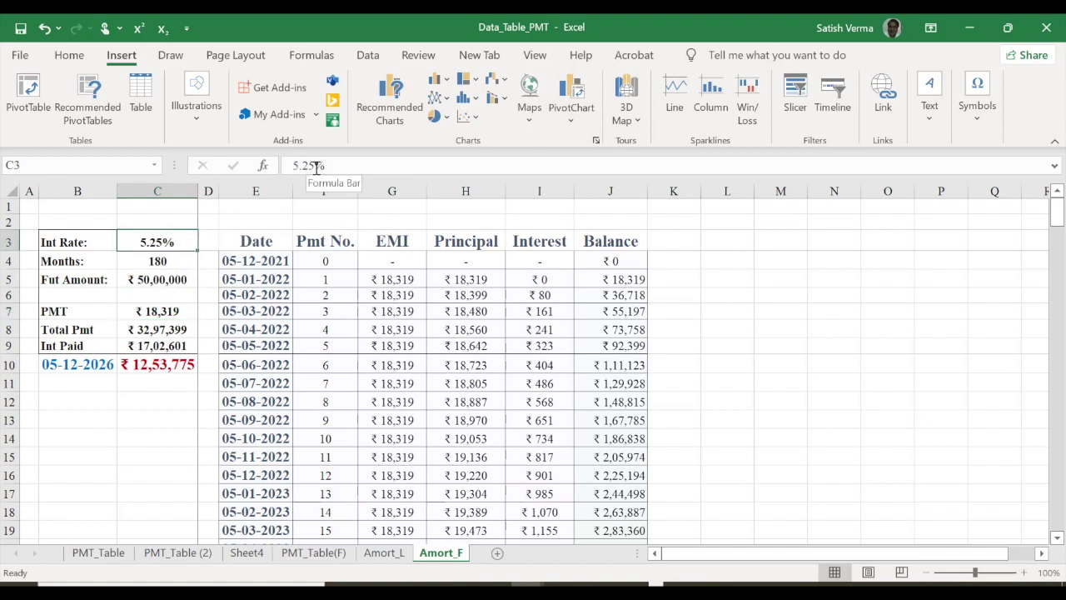
double_click(312, 166)
left_click(331, 166)
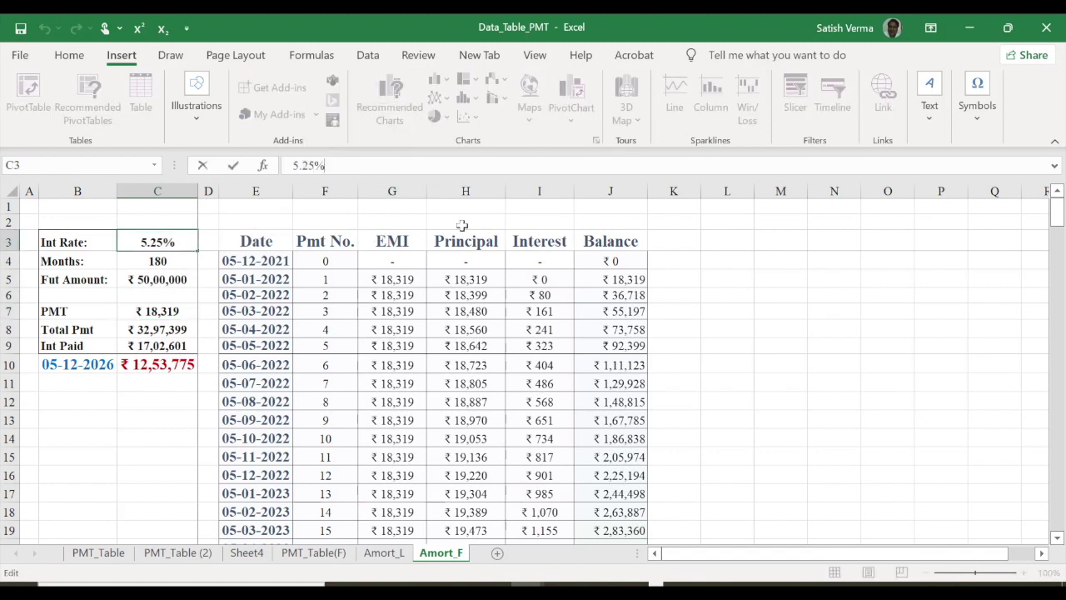
key("Return")
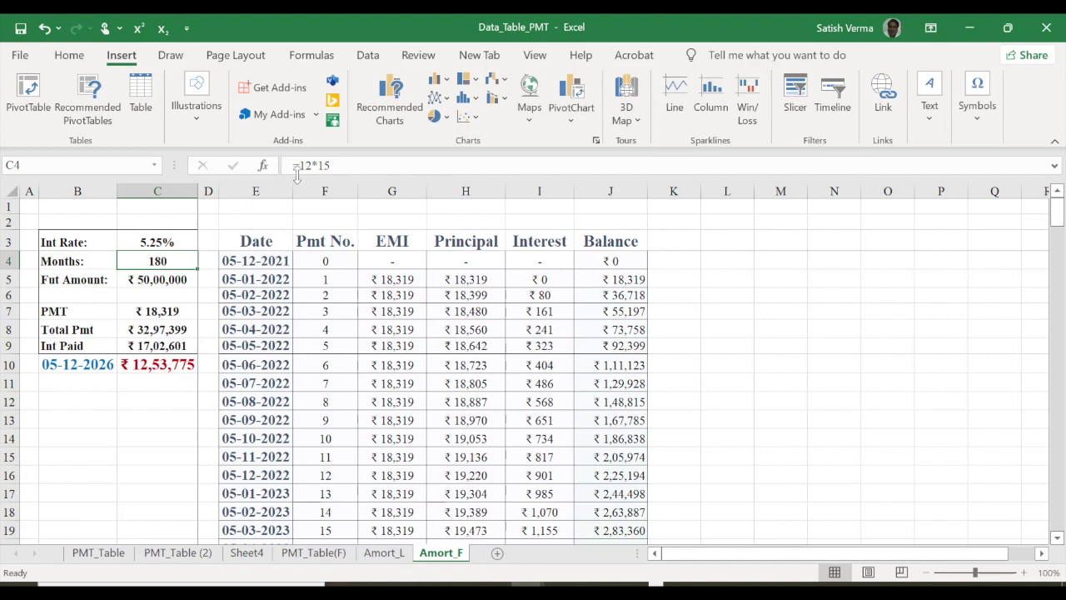
left_click(336, 164)
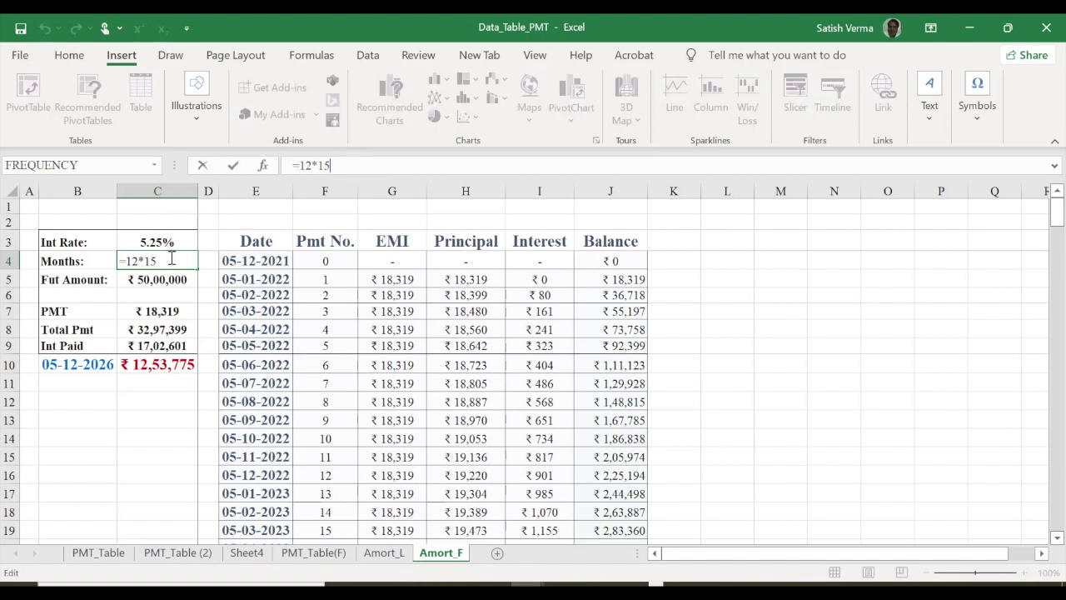
left_click(153, 238)
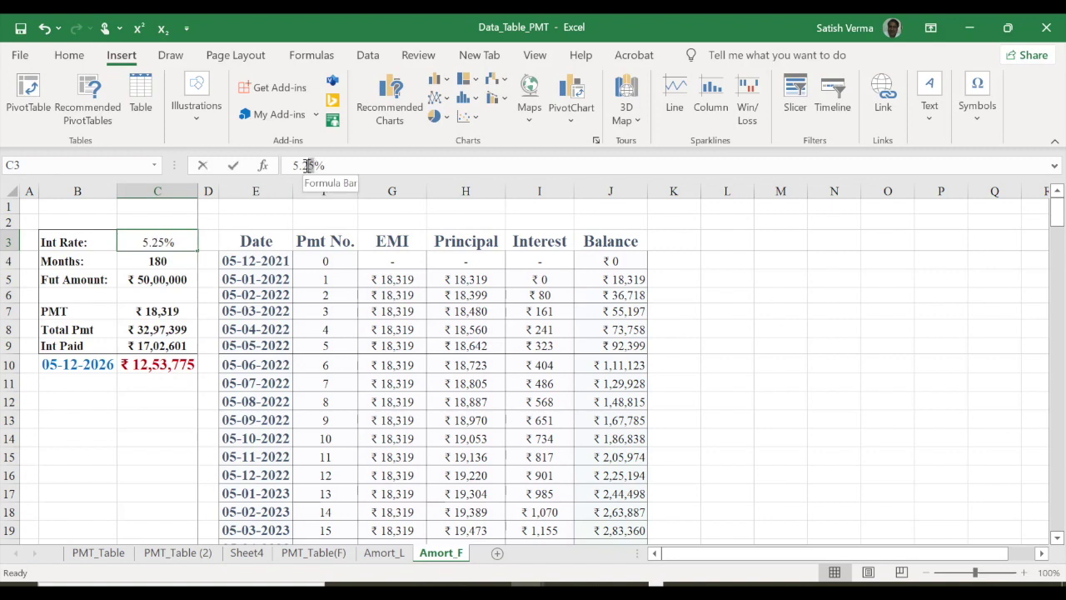
left_click(306, 165)
key("BackSpace")
key("BackSpace")
type("3")
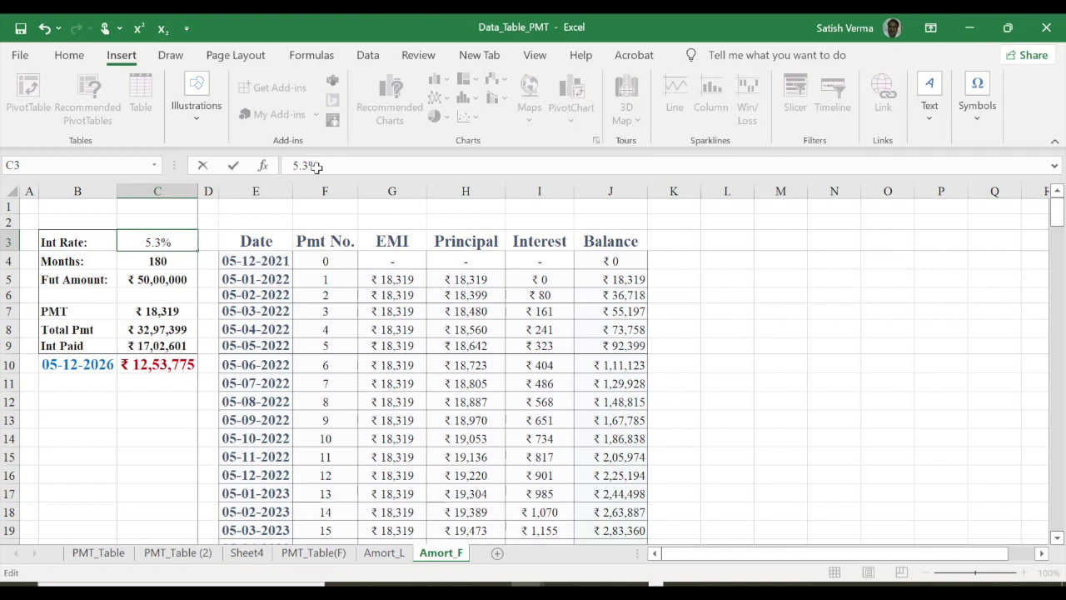
key("Return")
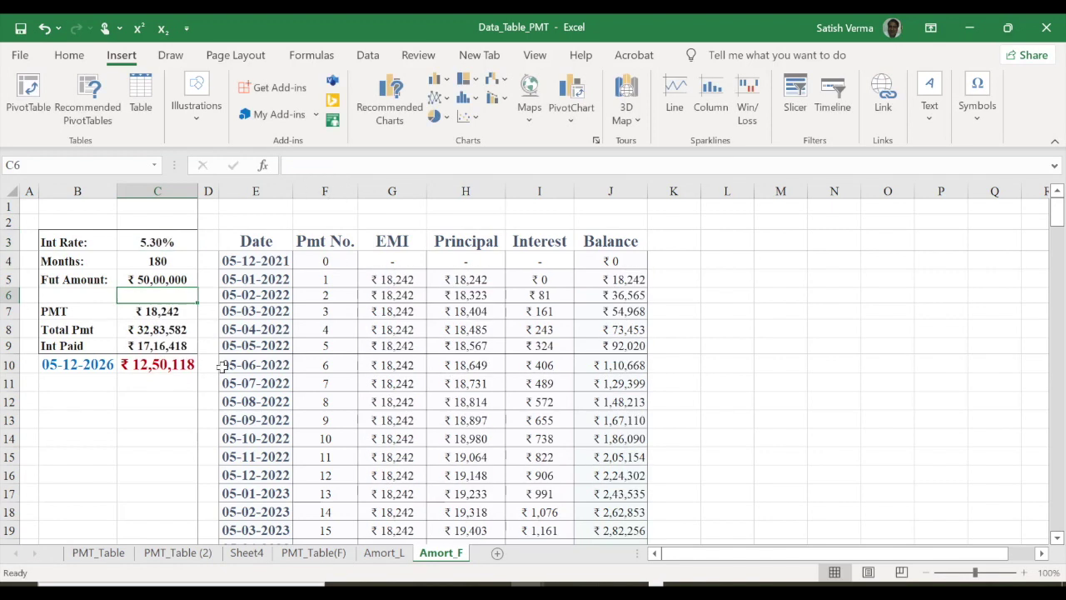
Review the 180 months in C4, the lookup date in B10, and the PMT and total formulas
left_click(160, 263)
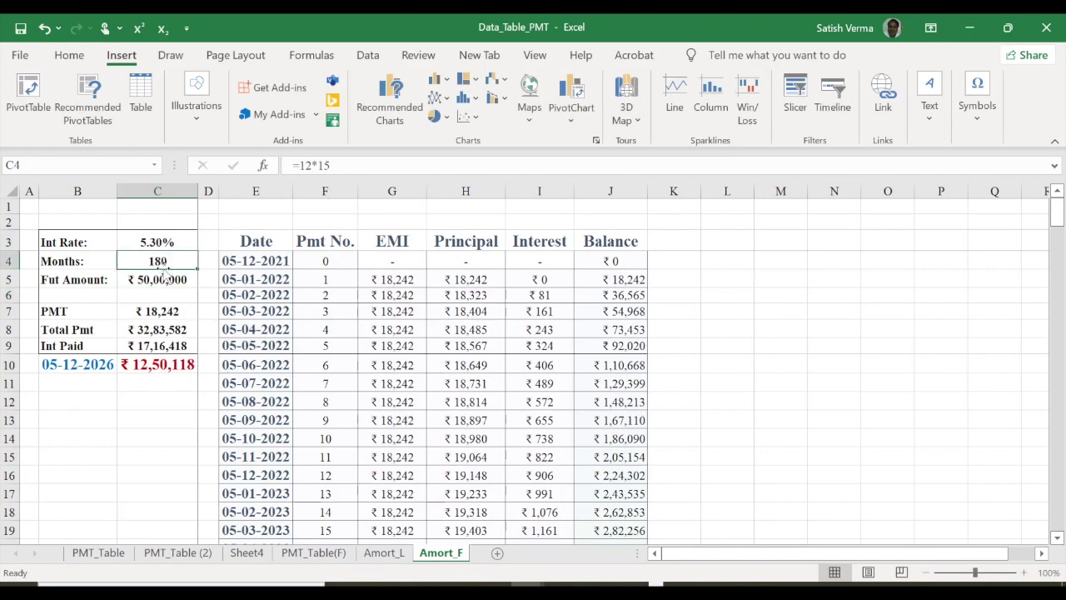
left_click_drag(332, 164, 296, 164)
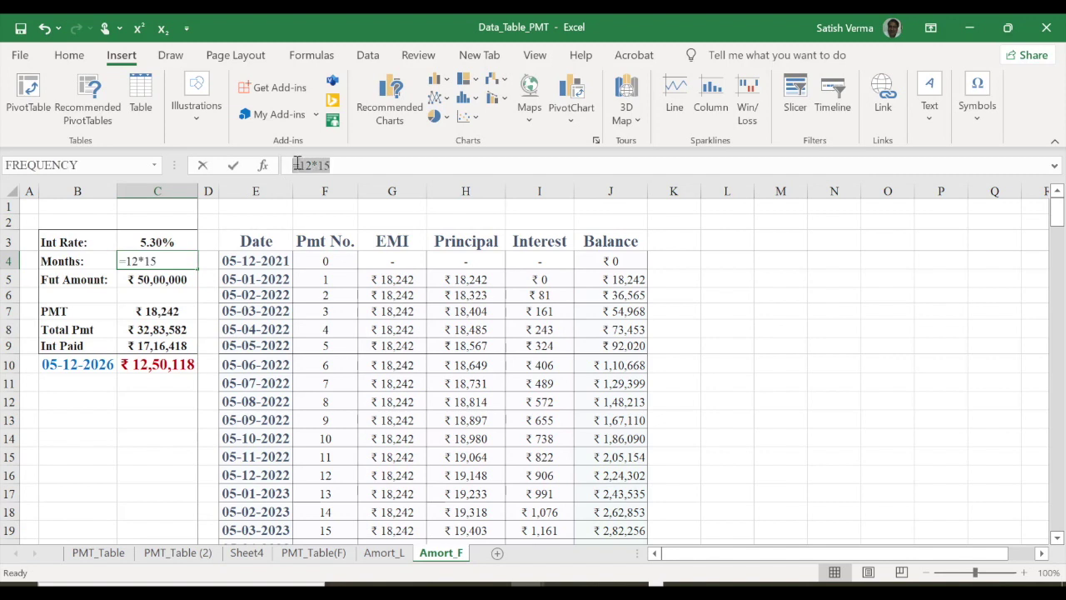
type("180")
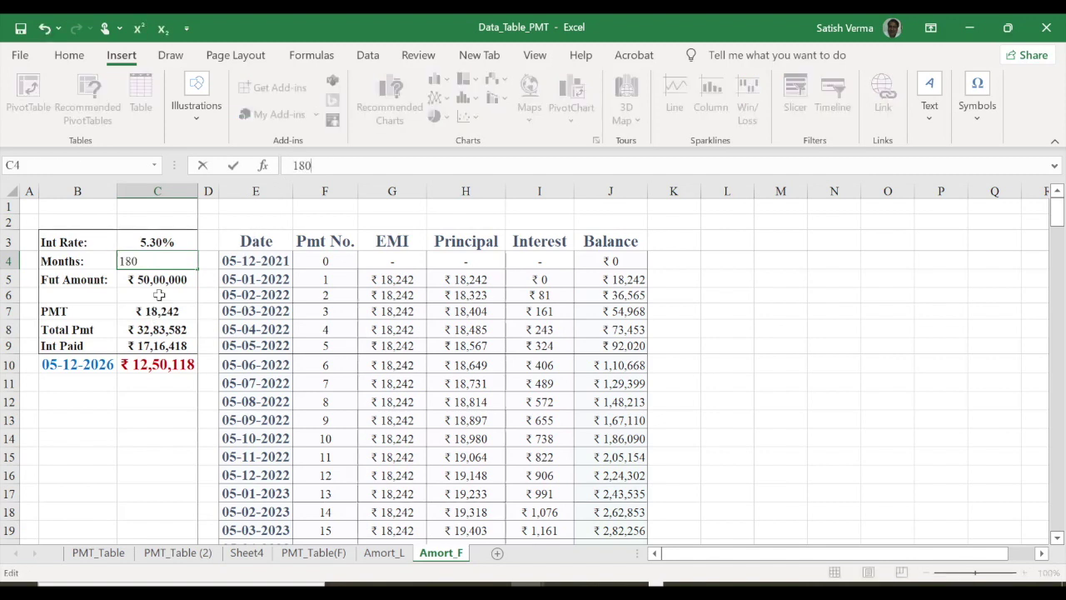
left_click(158, 287)
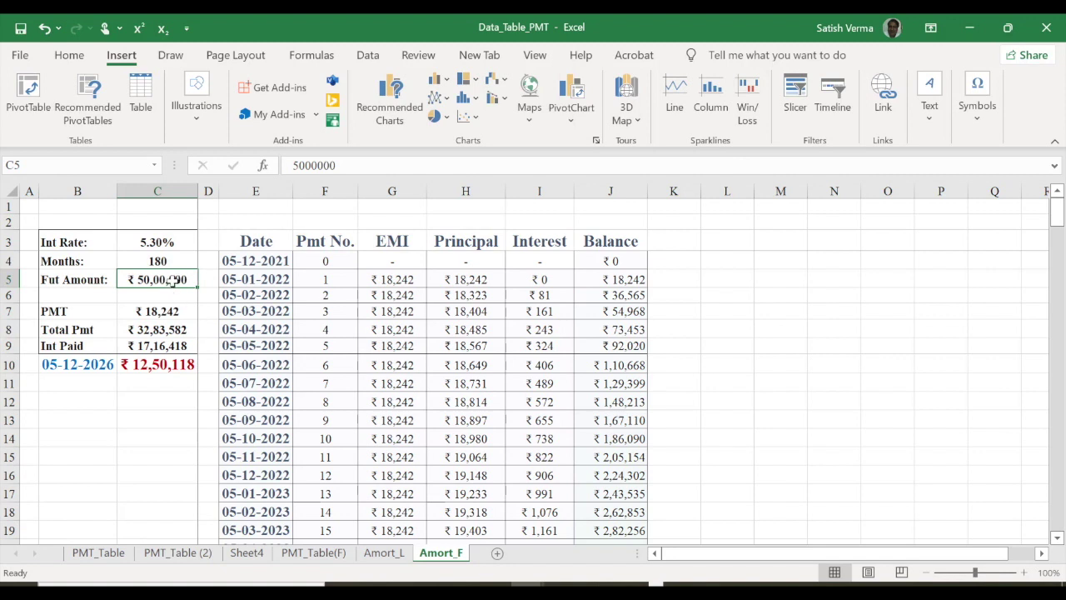
left_click(168, 313)
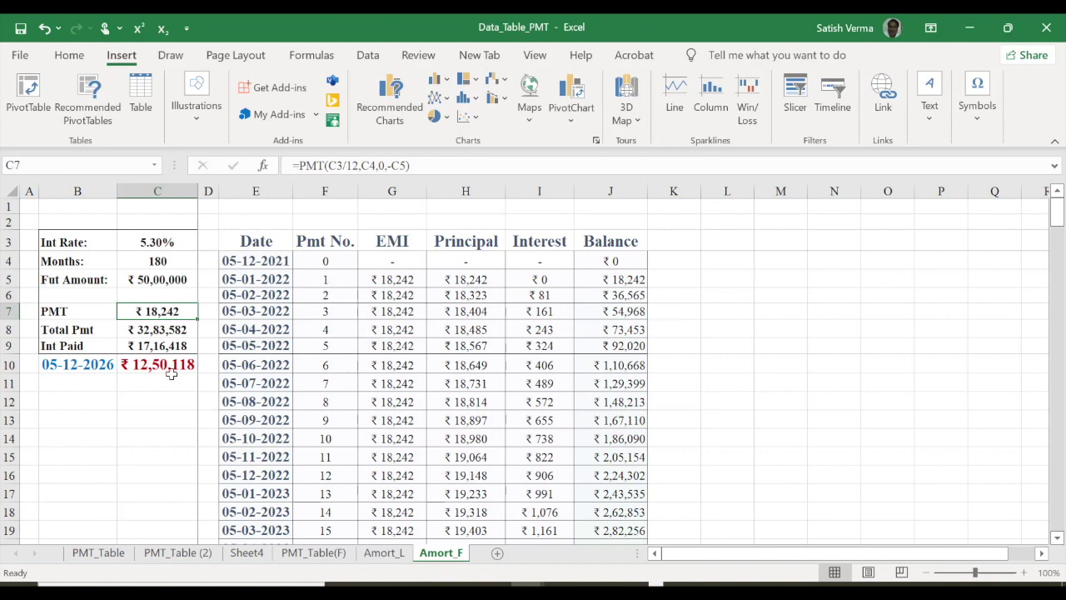
left_click(88, 367)
left_click_drag(1056, 210, 1056, 212)
left_click_drag(1065, 348, 1056, 211)
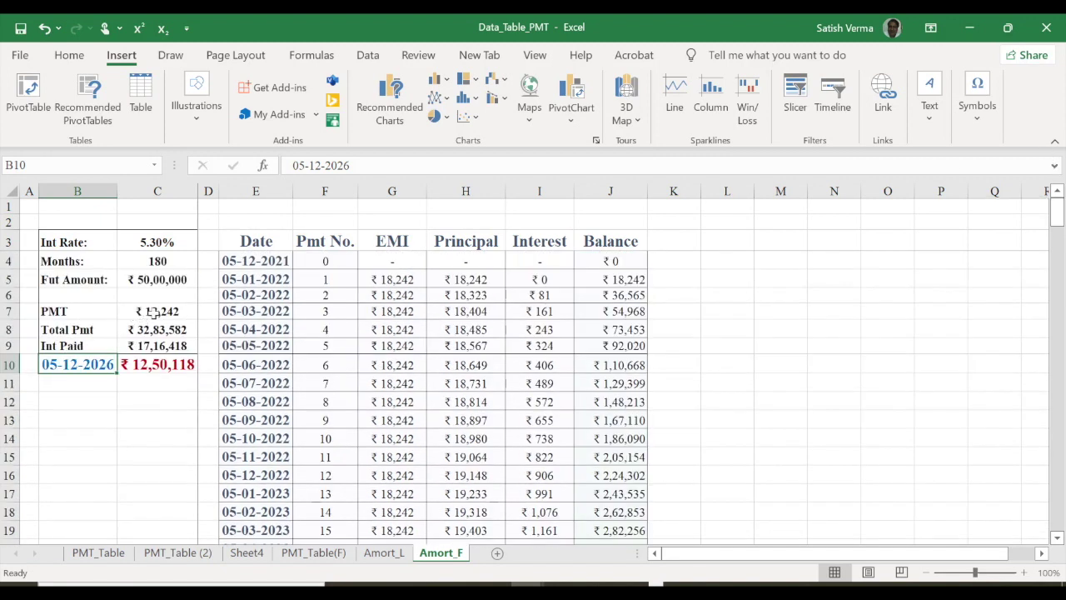
left_click(154, 313)
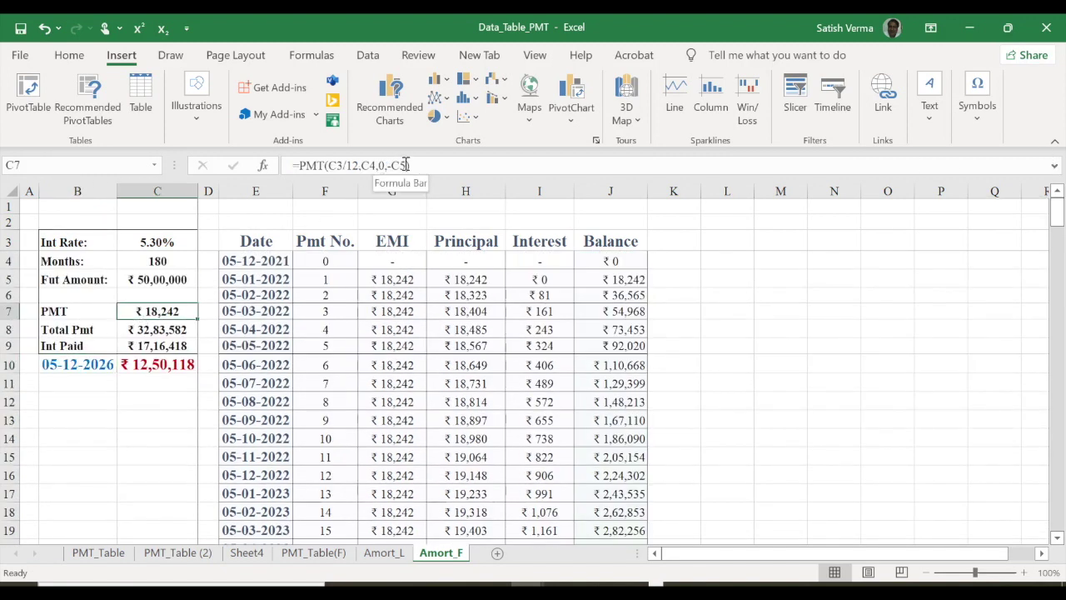
left_click(155, 332)
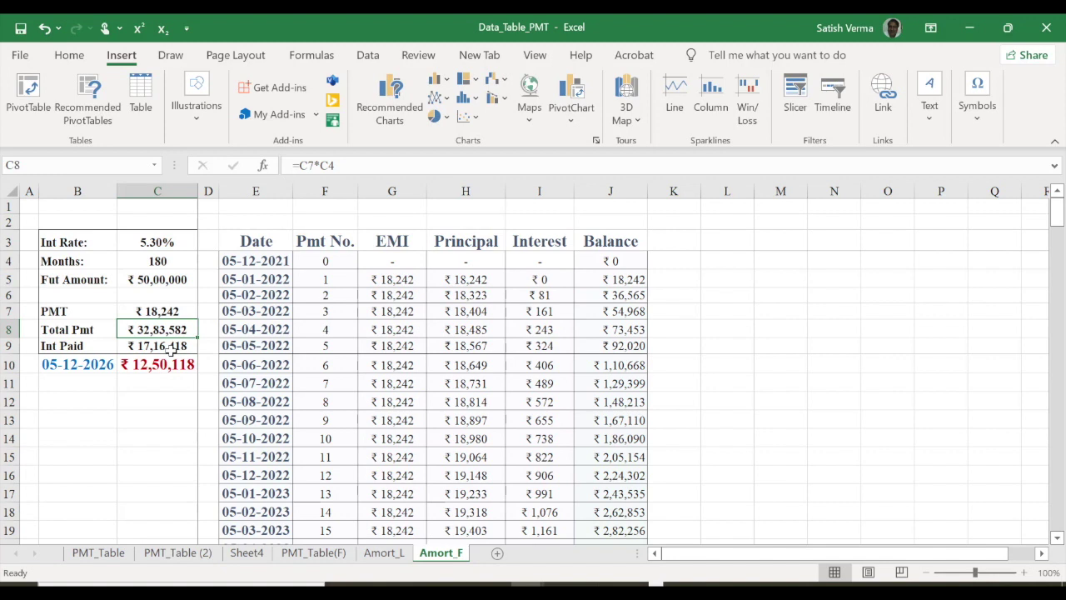
Change the B10 lookup date to 05-12-2024 and check the XLOOKUP balance in C10
left_click(101, 370)
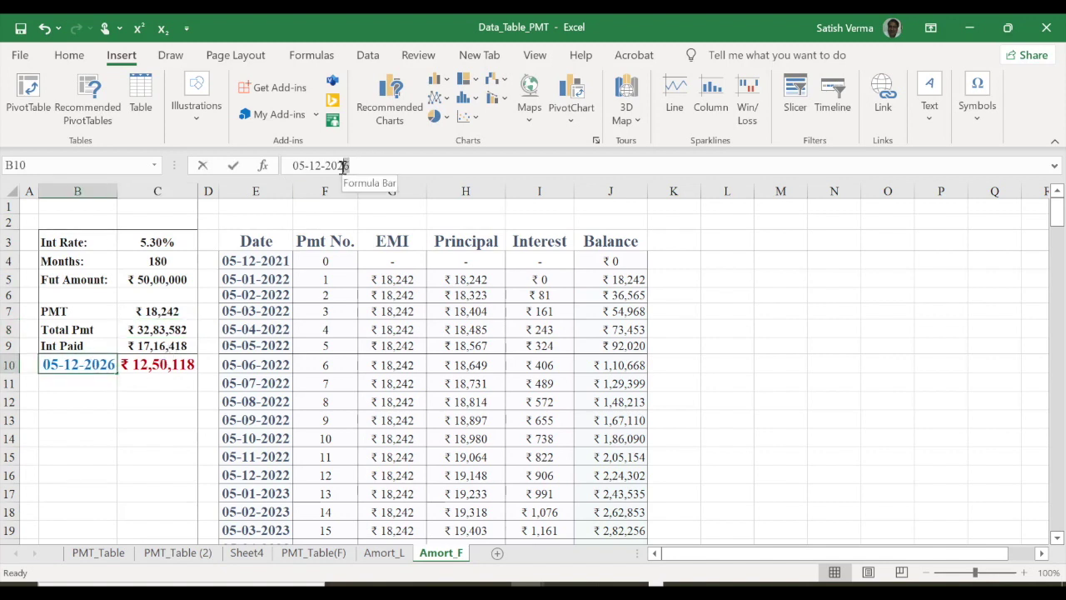
left_click_drag(350, 166, 340, 166)
type("4")
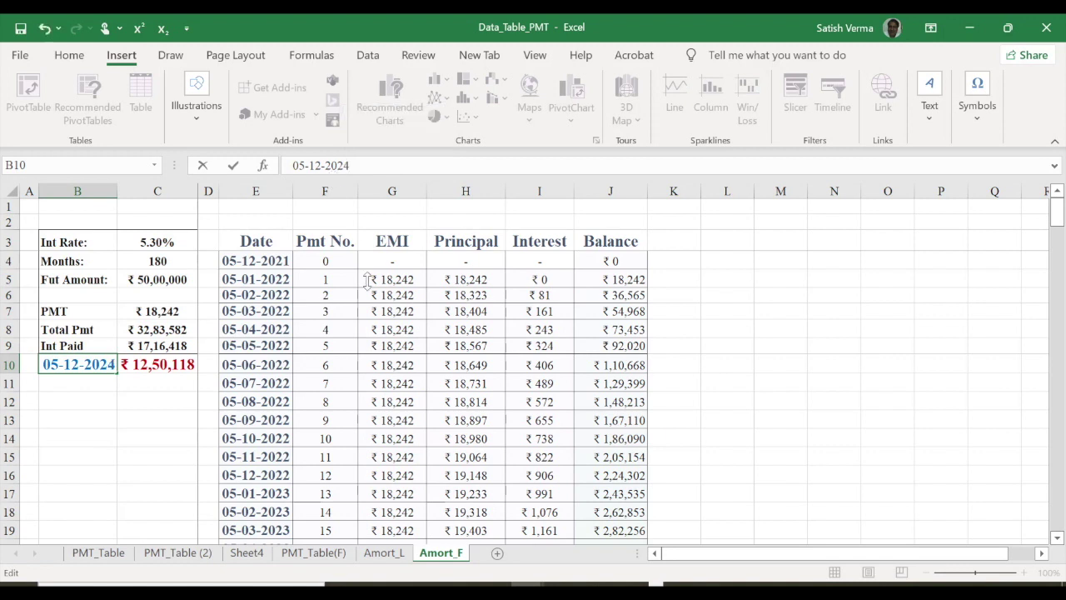
key("Return")
left_click(164, 372)
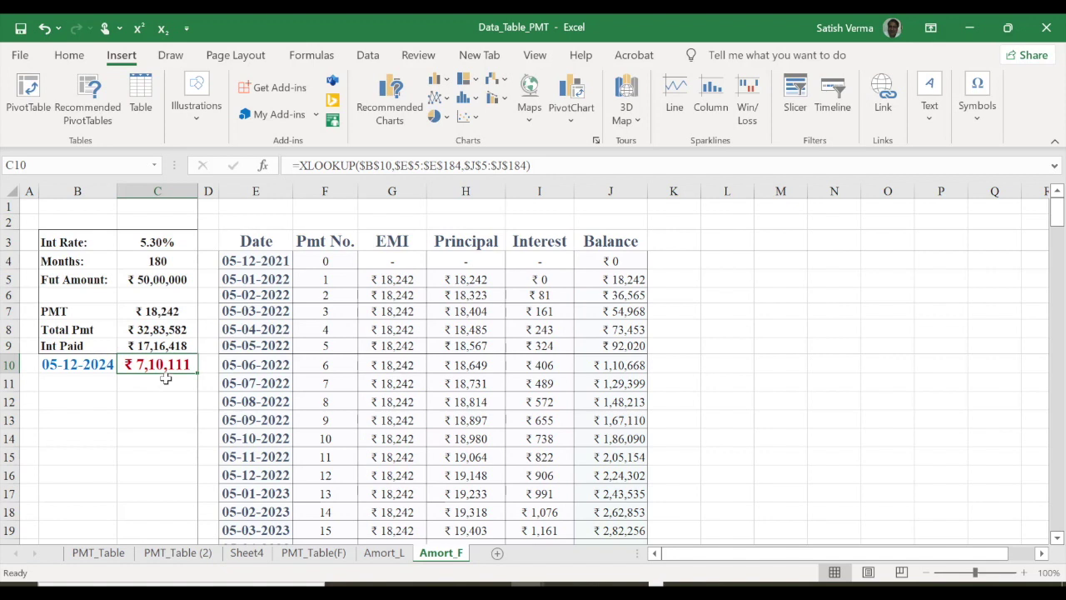
Change the lookup date to 05-12-2034, giving a C10 balance of ₹ 40,83,635
left_click(95, 365)
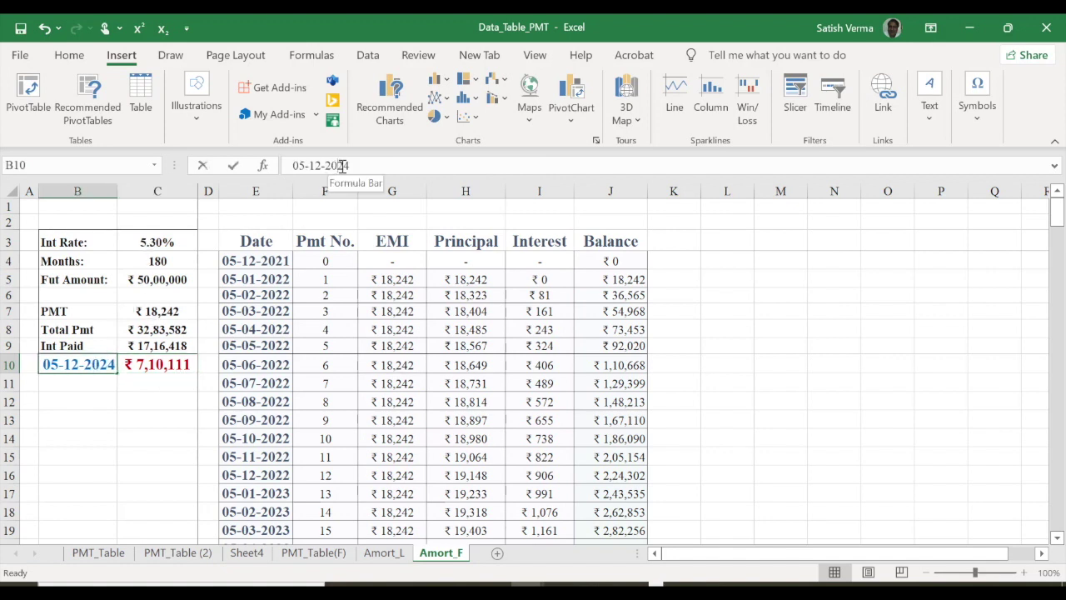
left_click(338, 166)
key("Delete")
type("3")
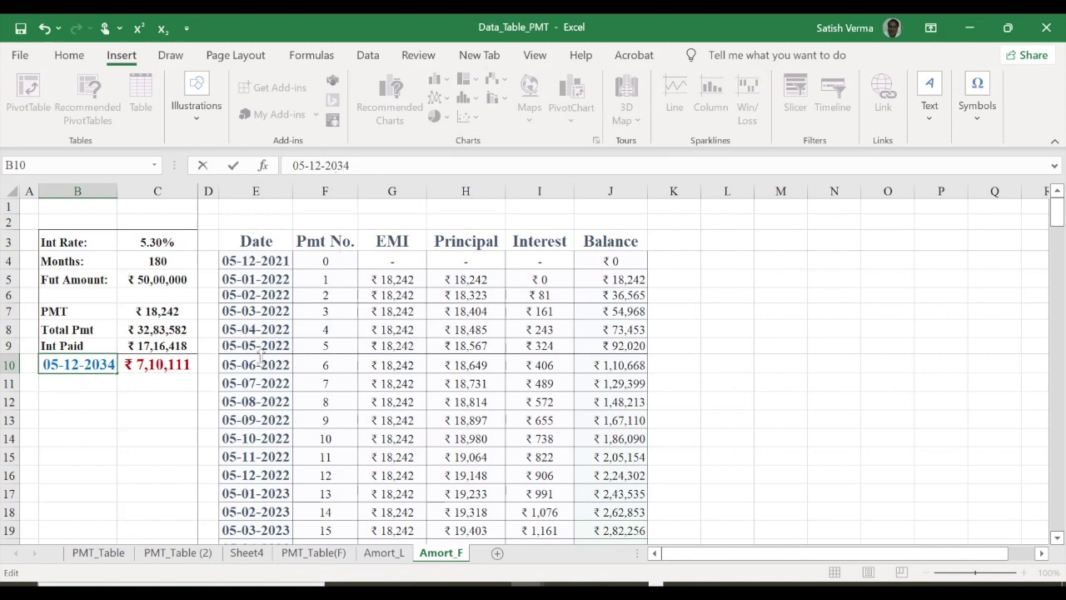
key("Return")
left_click(159, 364)
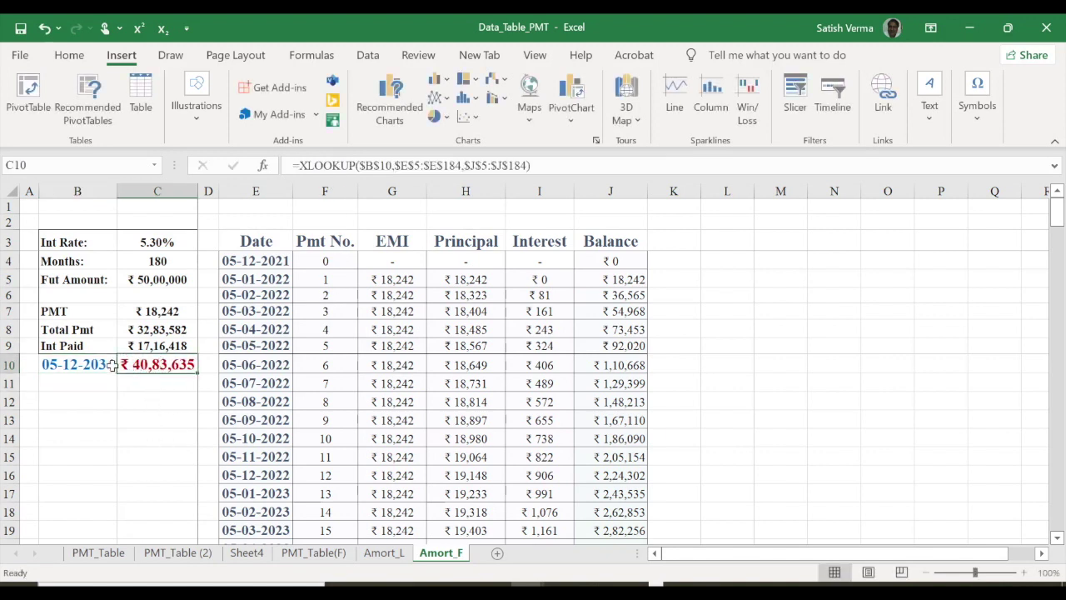
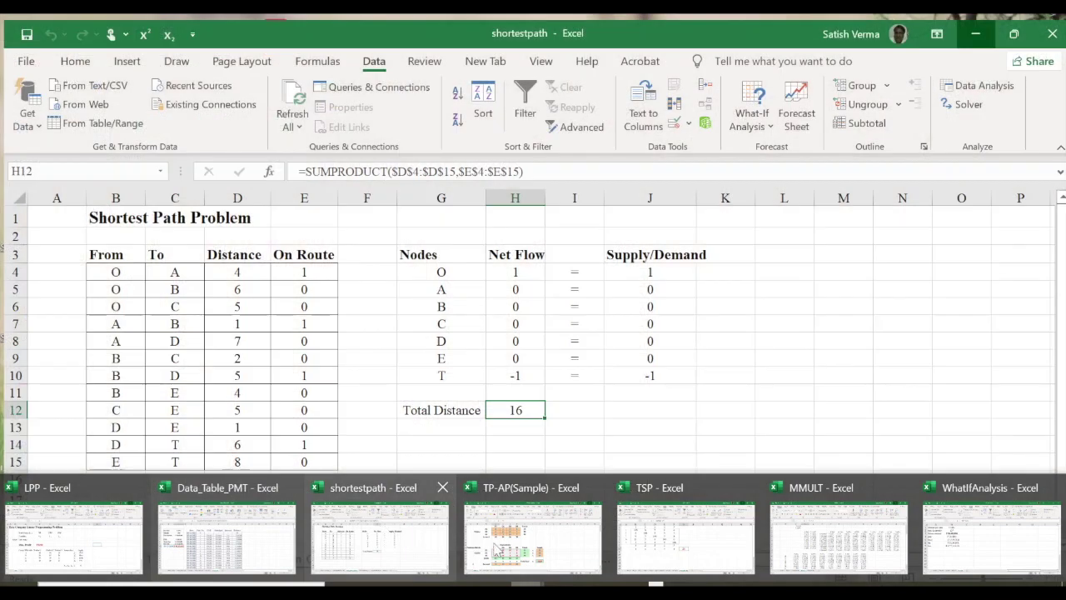
Bring up the TSP workbook, then move past the LPP Word document to the TSP problem PDF
left_click(692, 531)
key("alt+Tab")
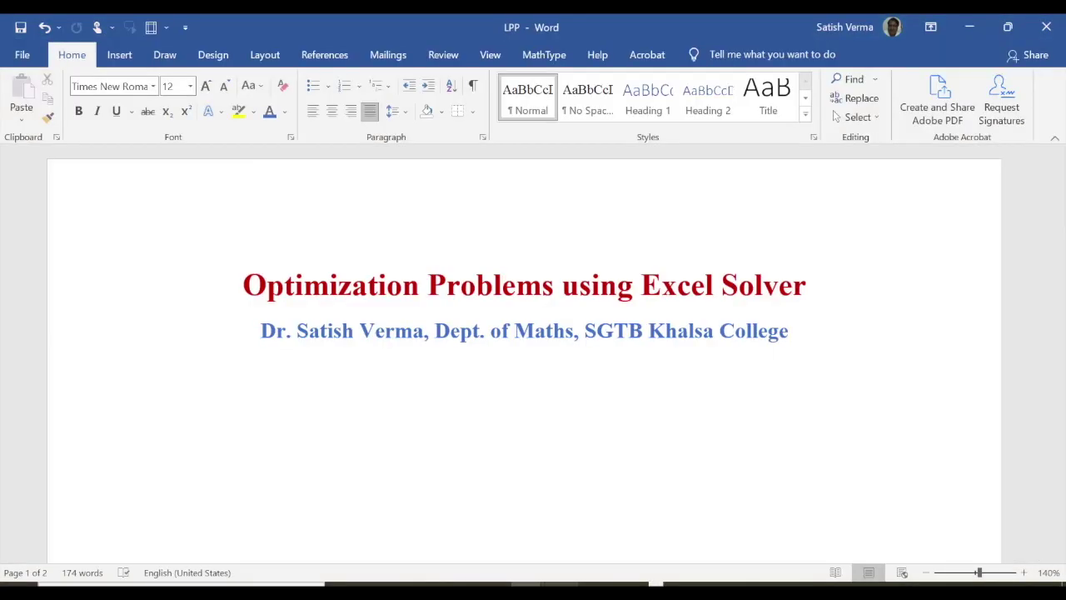
left_click(970, 26)
key("alt+Tab")
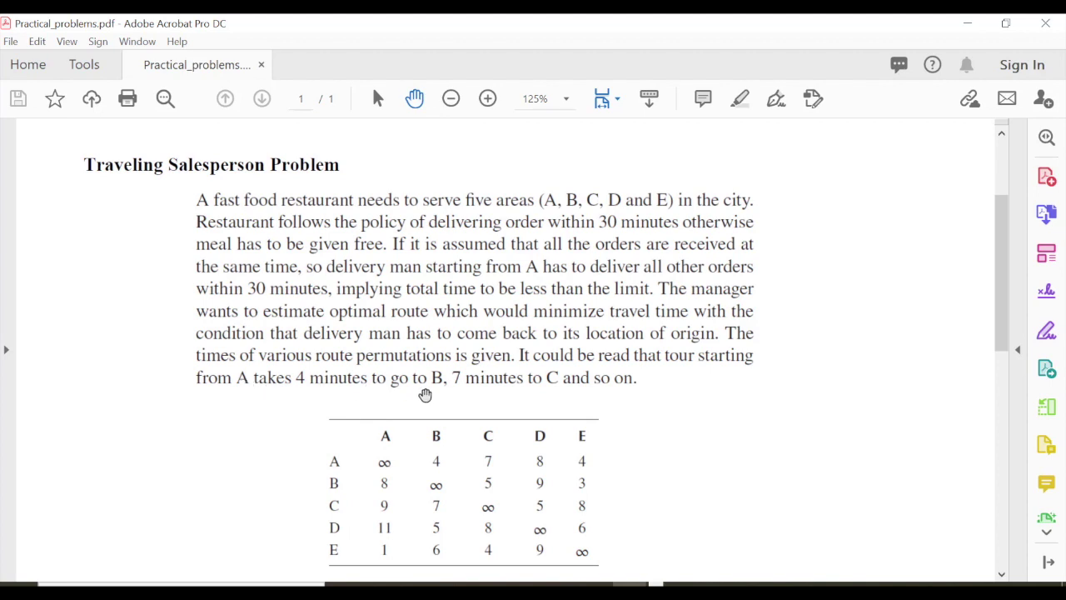
Highlight the TSP statement and five-area travel-time table in the PDF, then return to the TSP workbook
left_click(439, 470)
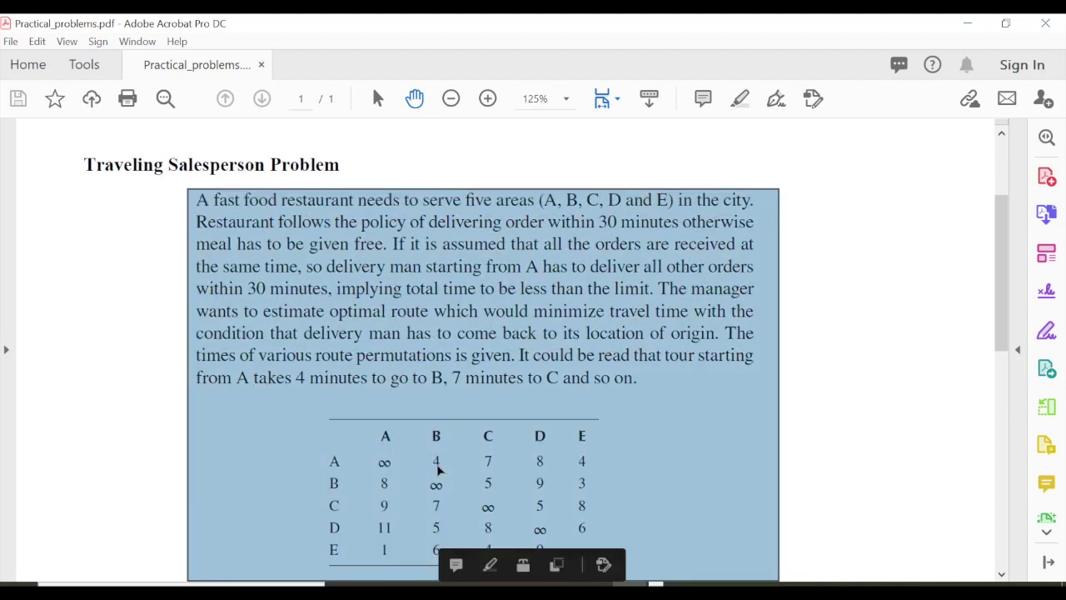
left_click(864, 394)
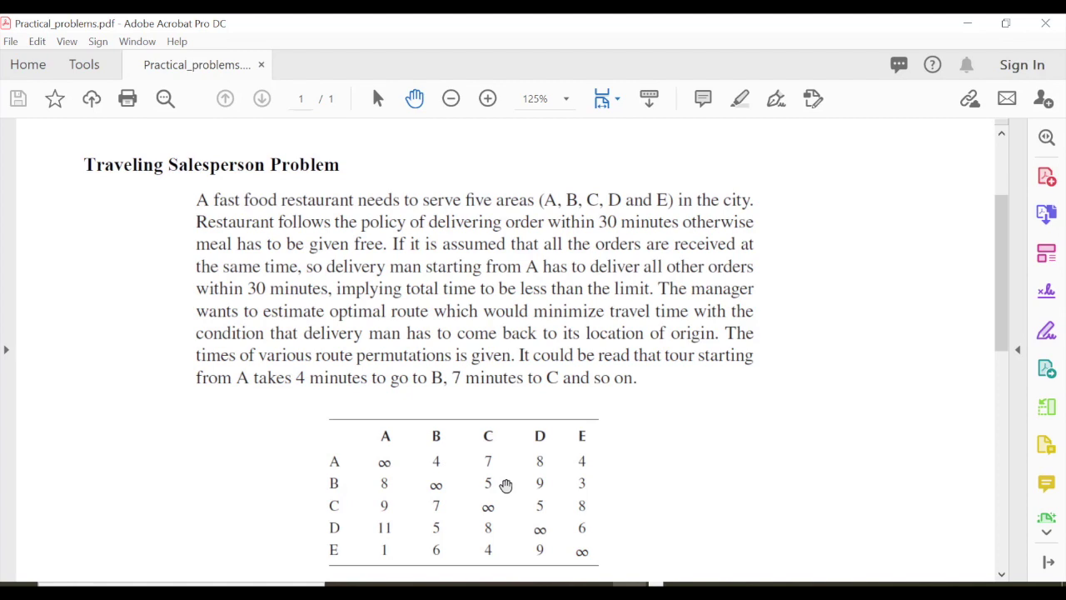
left_click(526, 584)
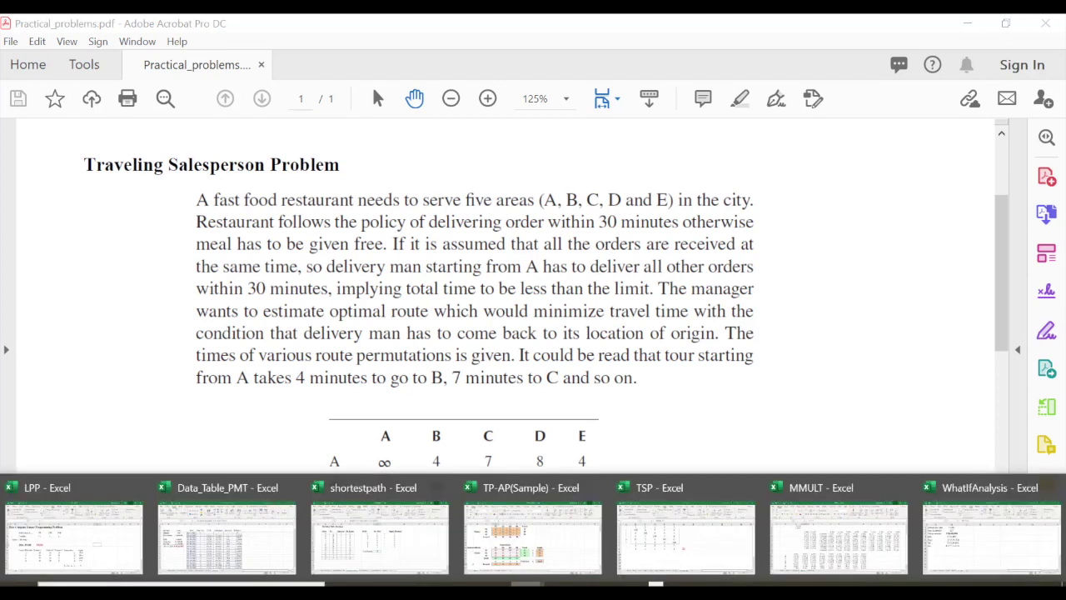
left_click(667, 543)
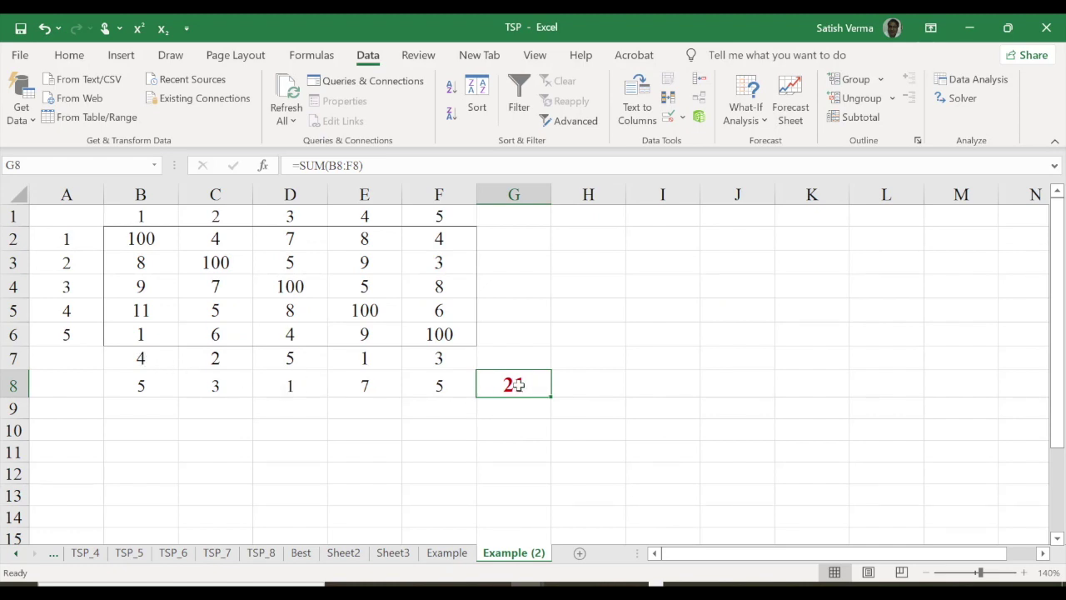
Point out the route rows B7:F8, entry B2, origin cities A2:A6 and destination cities B1:F1
mouse_move(138, 358)
left_mouse_down()
mouse_move(444, 370)
mouse_move(451, 358)
left_mouse_up()
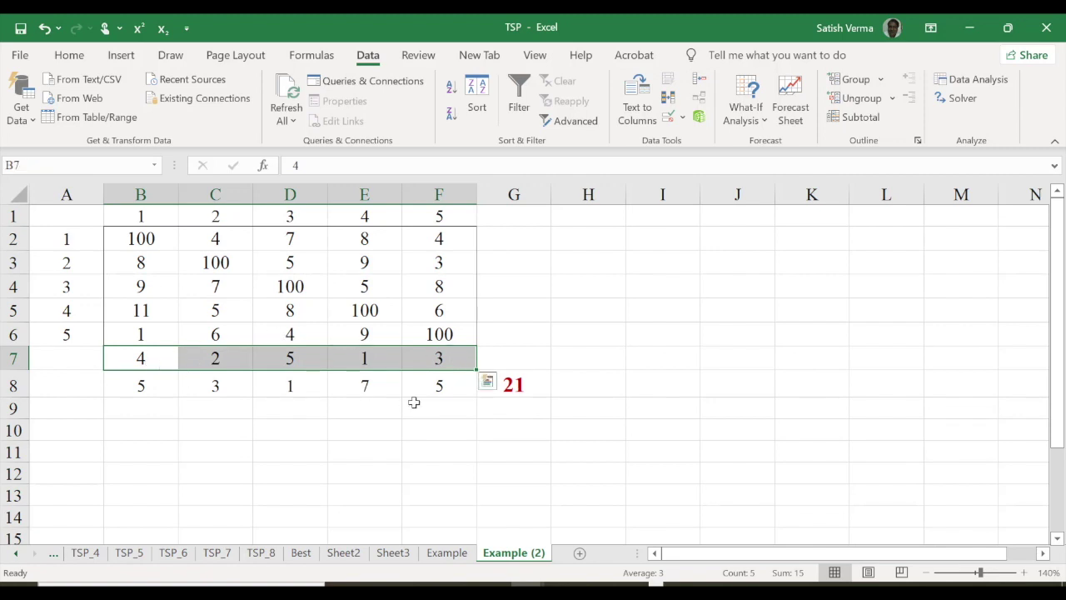
left_click_drag(413, 433, 392, 433)
left_click(127, 236)
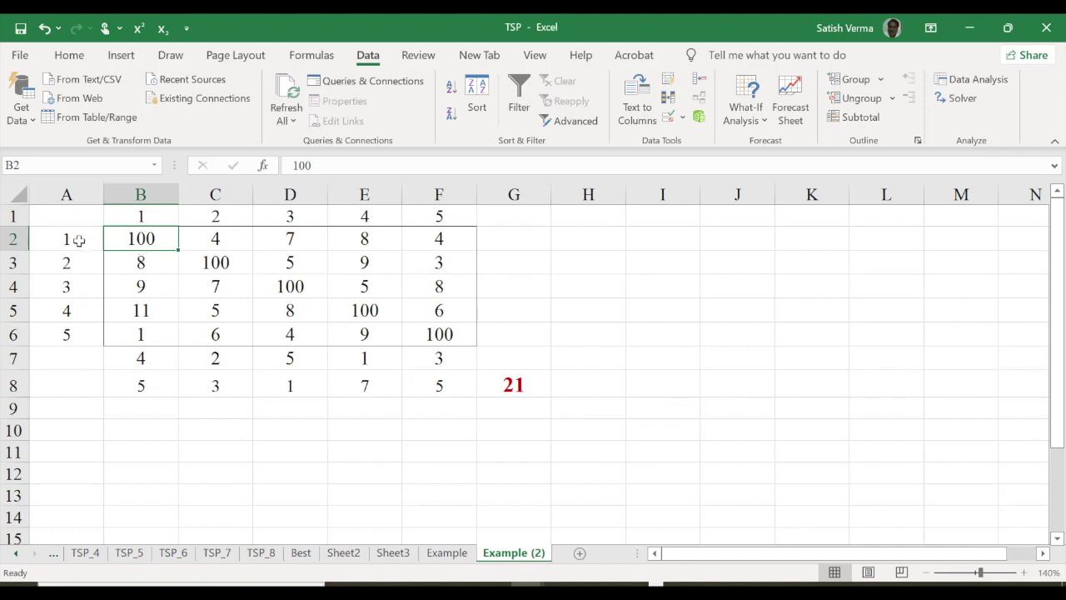
left_click_drag(79, 240, 84, 331)
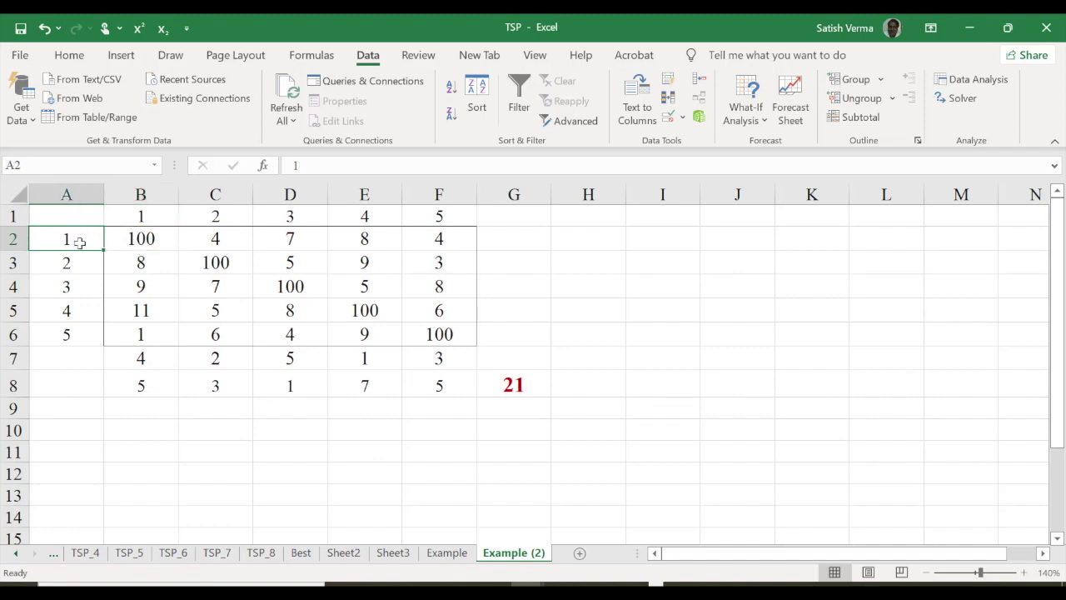
left_click(150, 217)
left_click_drag(210, 221, 438, 221)
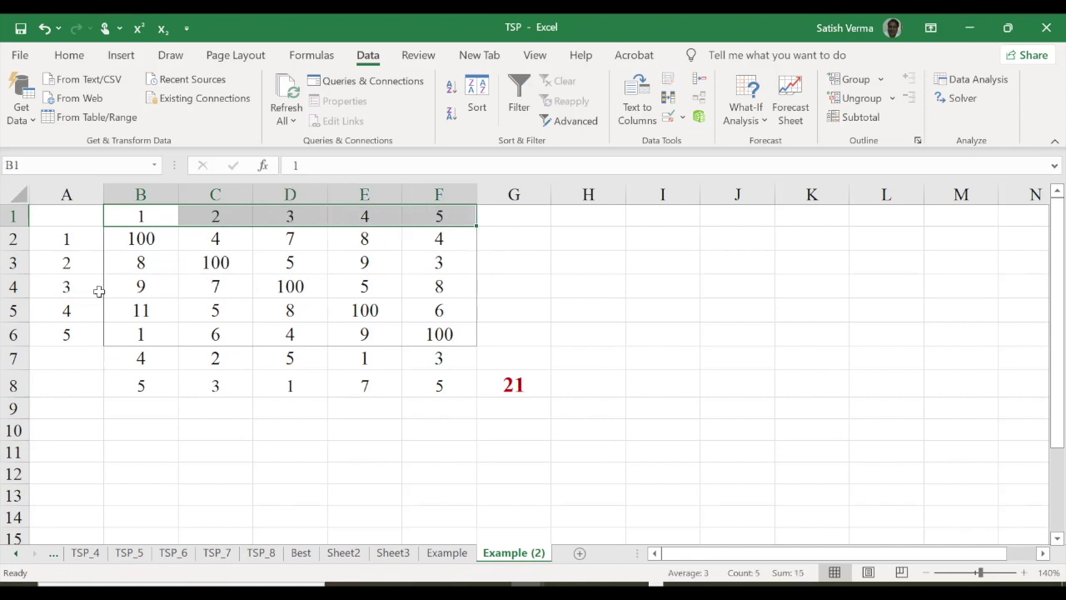
Highlight the diagonal cells B2 to F6, then the first-row cells C2 to F2
left_click(150, 239)
left_click(208, 265)
left_click(296, 290)
left_click(366, 308)
left_click(442, 335)
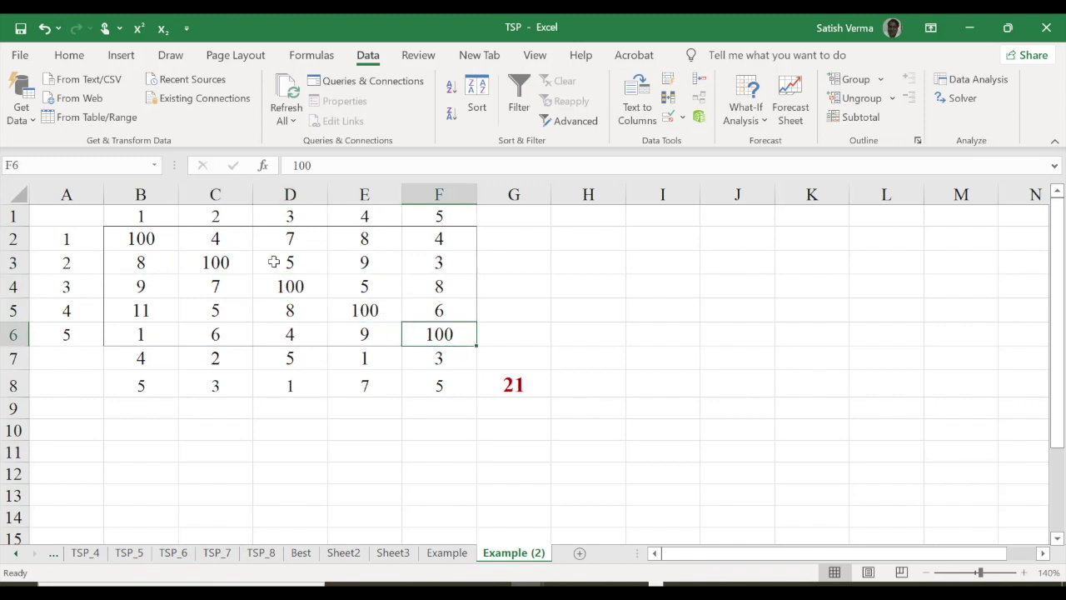
left_click(227, 240)
left_click(291, 239)
left_click(372, 240)
left_click(440, 236)
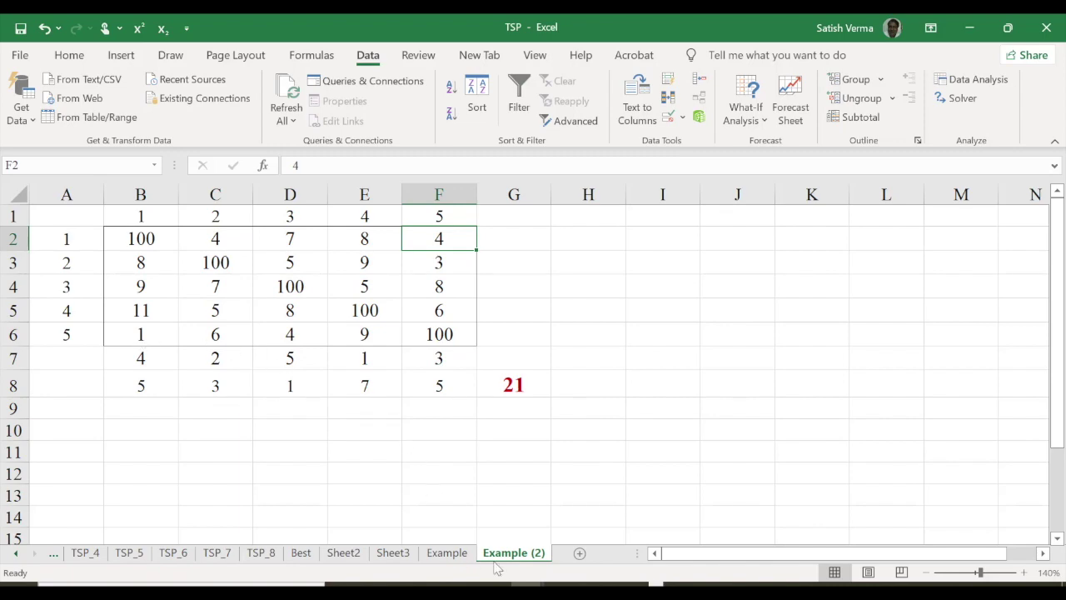
Check the problem PDF again, then select the route row B7:F7 in the workbook
left_click(597, 583)
left_click(629, 584)
left_click_drag(143, 358, 436, 358)
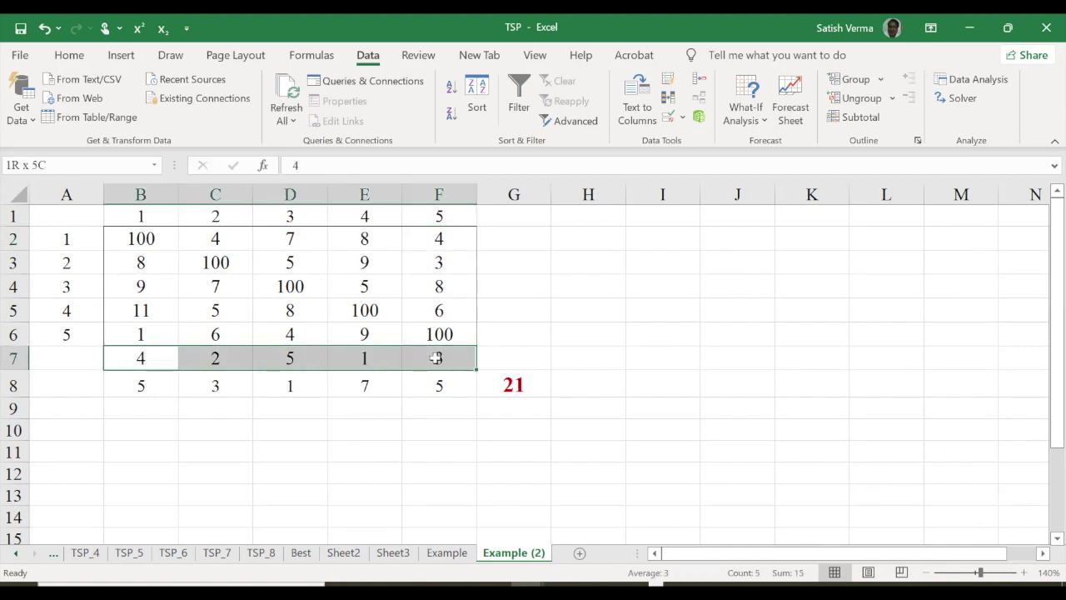
Enter the new route 3, 5, 1, 4, 2 into B7 through F7
left_click(155, 361)
key("BackSpace")
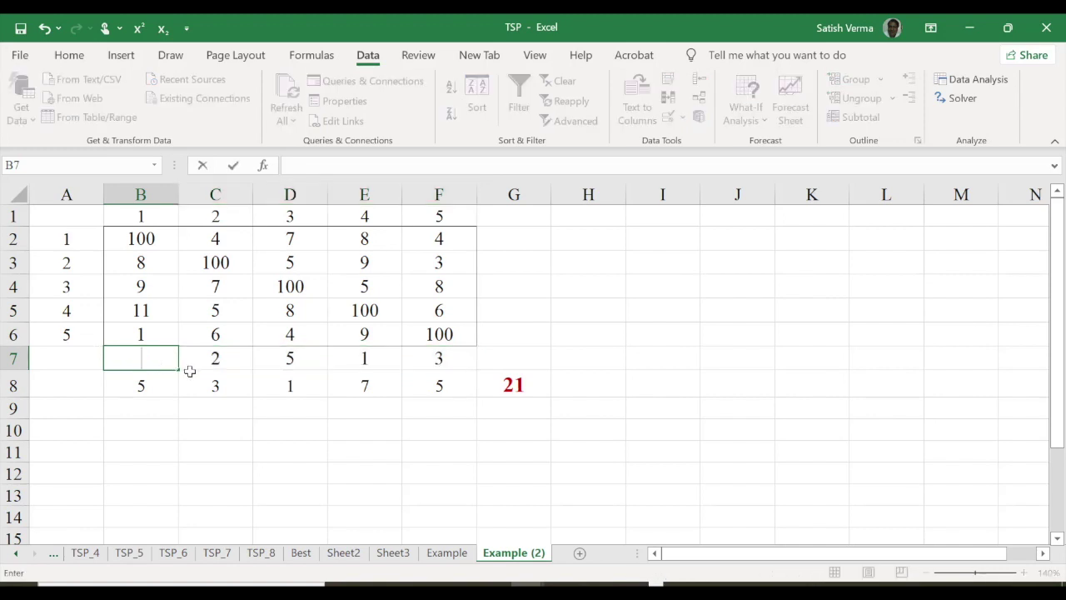
type("3")
left_click(225, 357)
type("5")
left_click(297, 361)
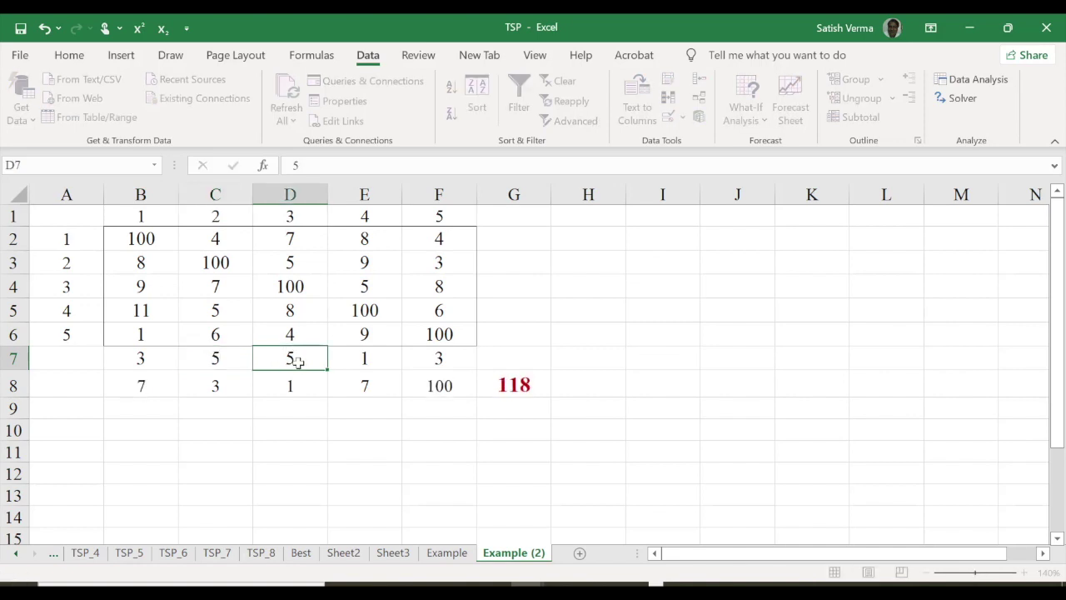
type("1")
left_click(364, 358)
type("4")
left_click(439, 359)
type("2")
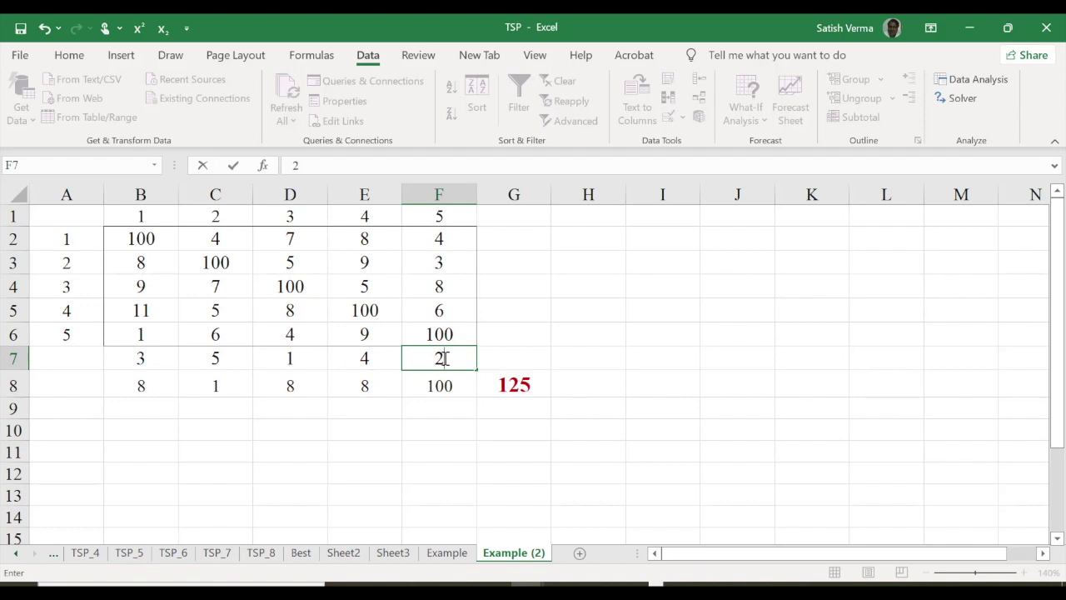
Start a =B7 formula in G7, then discard it
left_click(493, 357)
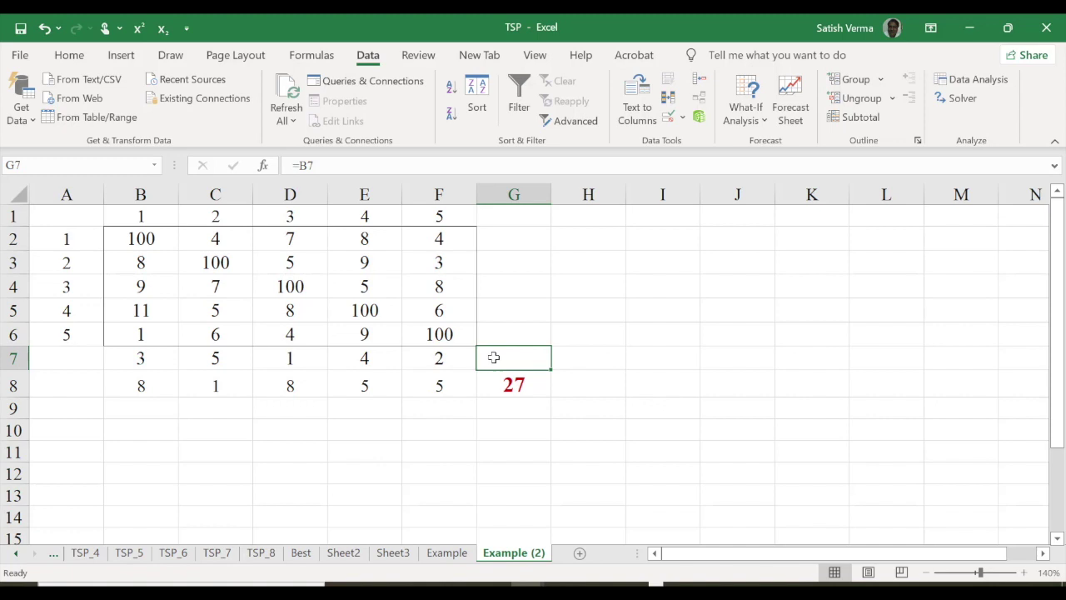
type("=")
left_click(151, 359)
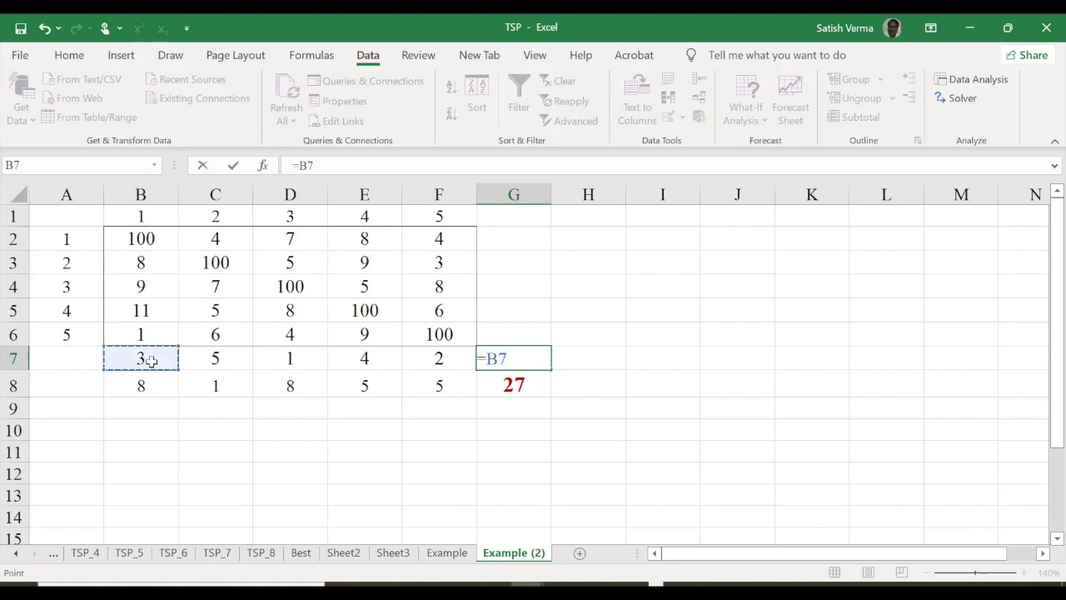
key("Escape")
key("Down")
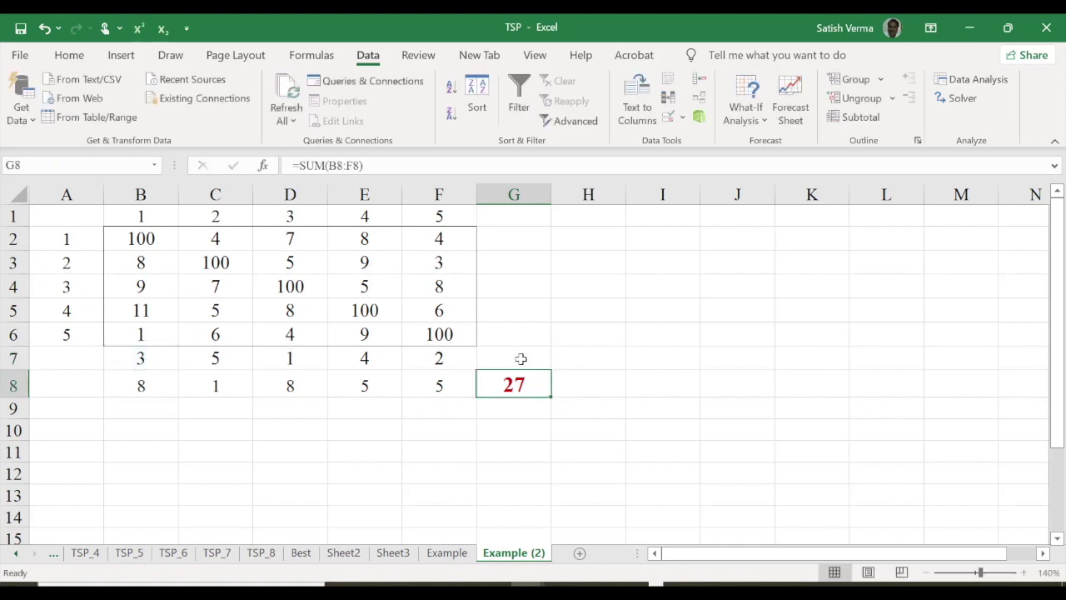
Remove G7's ;; custom number format so its =B7 formula visibly shows 3
left_click(521, 358)
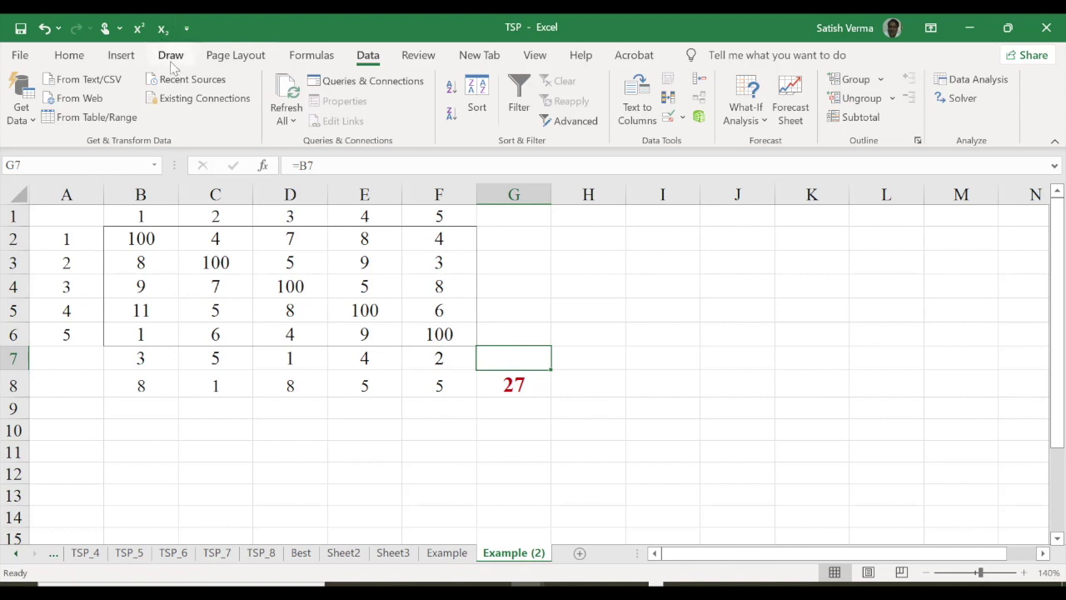
left_click(81, 55)
left_click(593, 86)
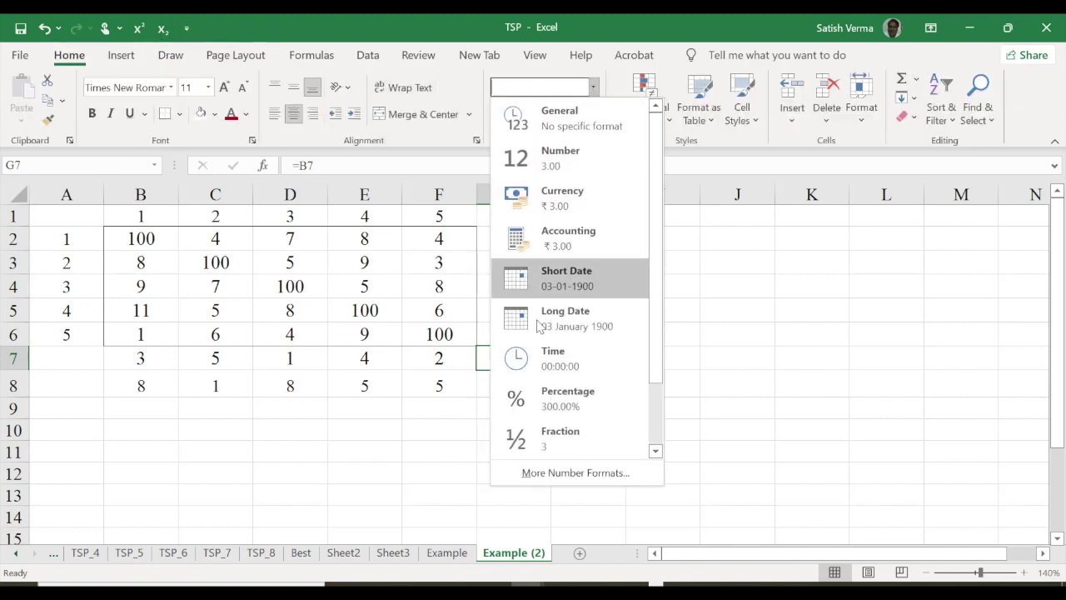
left_click(580, 473)
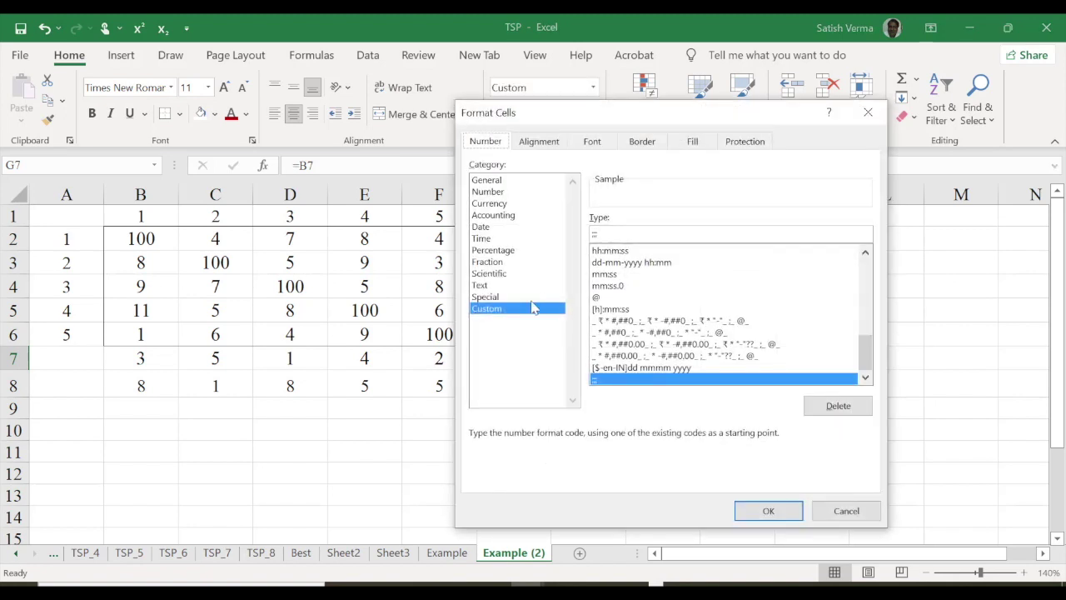
left_click(612, 232)
left_click(768, 511)
Reselect G7 to confirm it shows 3, then select the starting city cell B7
left_click(600, 401)
left_click(510, 358)
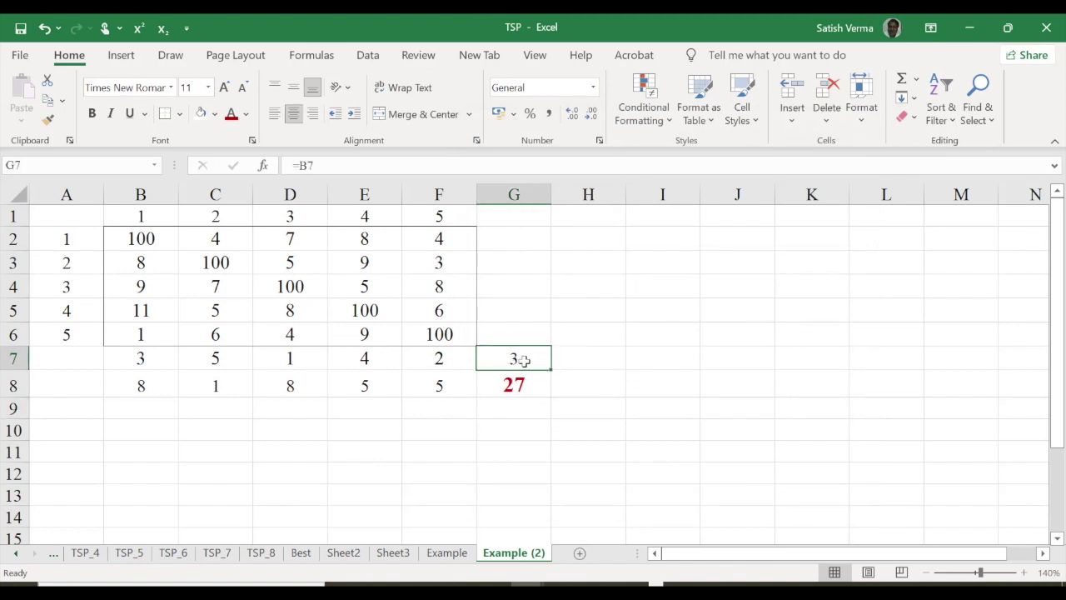
left_click(142, 360)
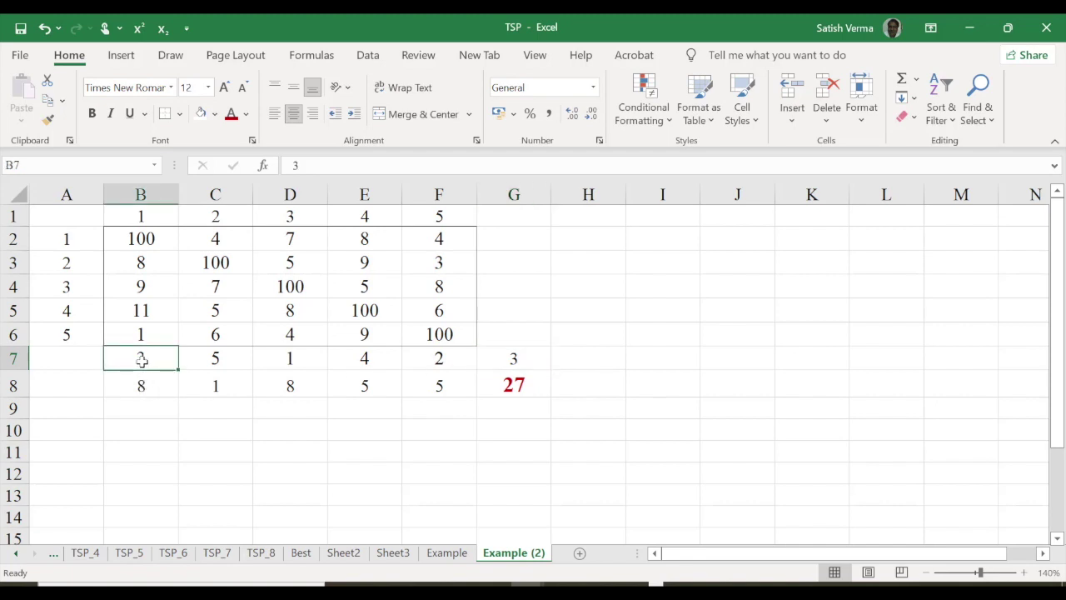
type("1")
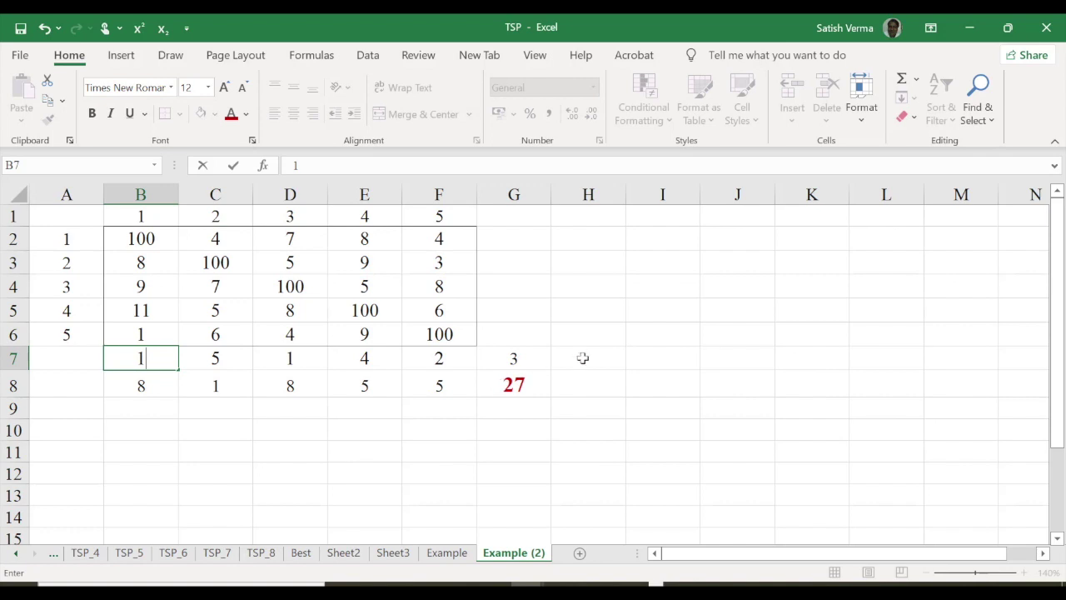
key("Return")
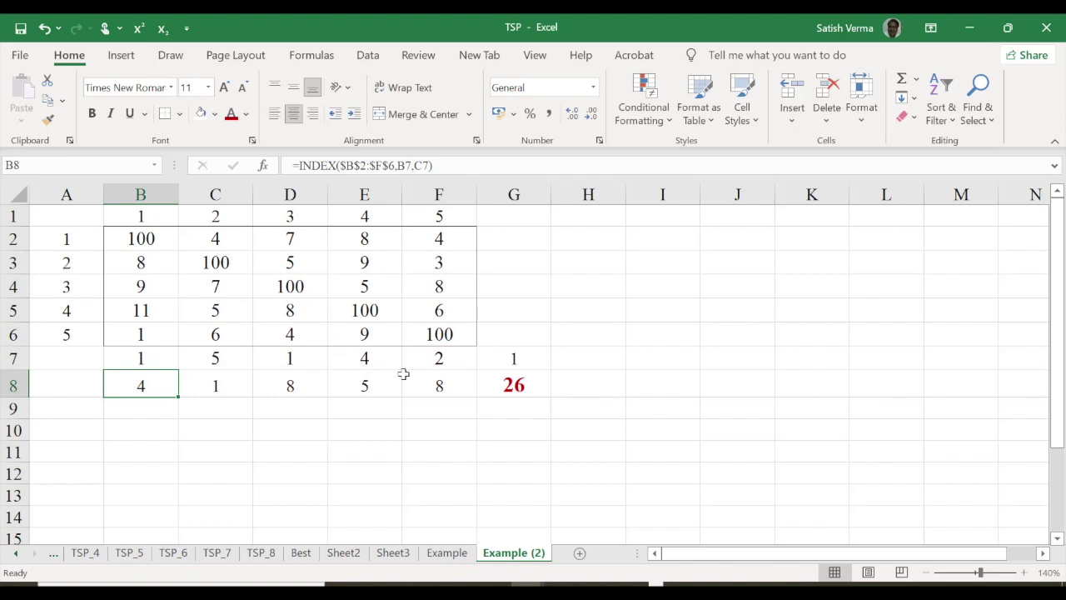
left_click(144, 358)
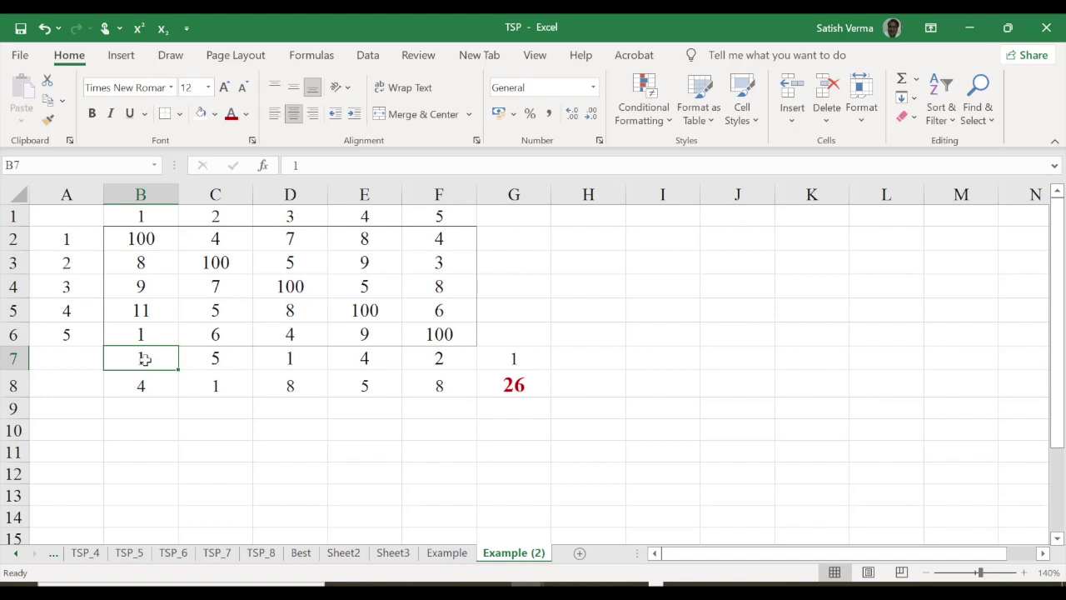
type("3")
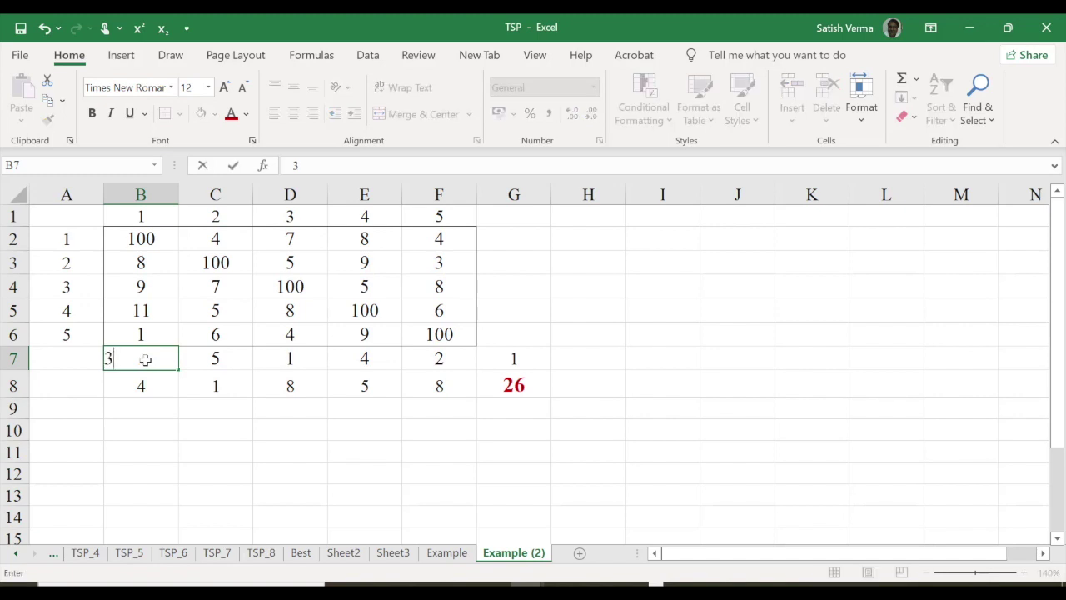
key("Return")
left_click(508, 359)
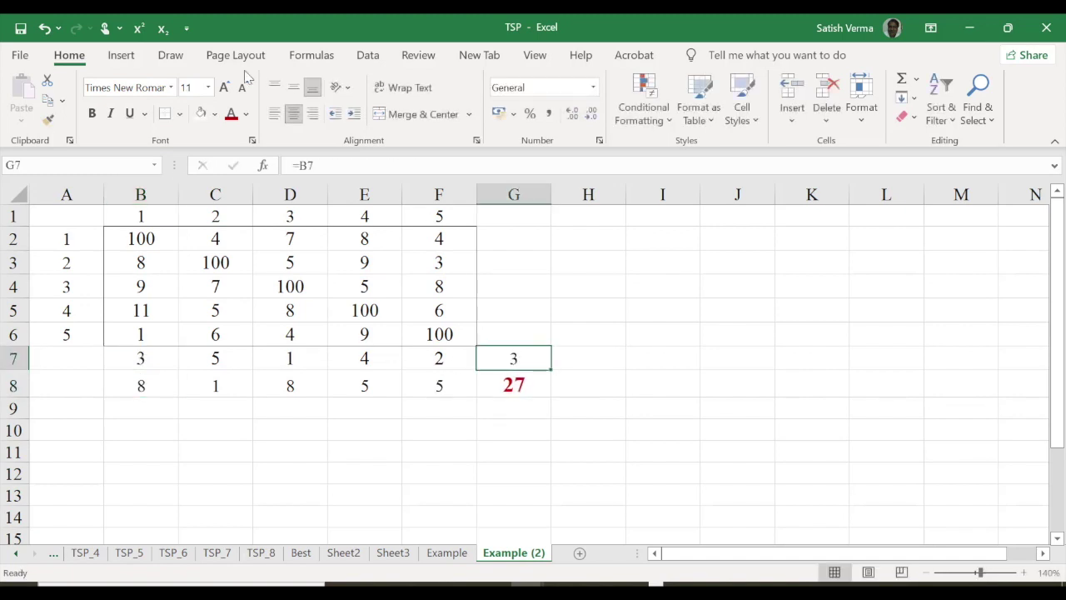
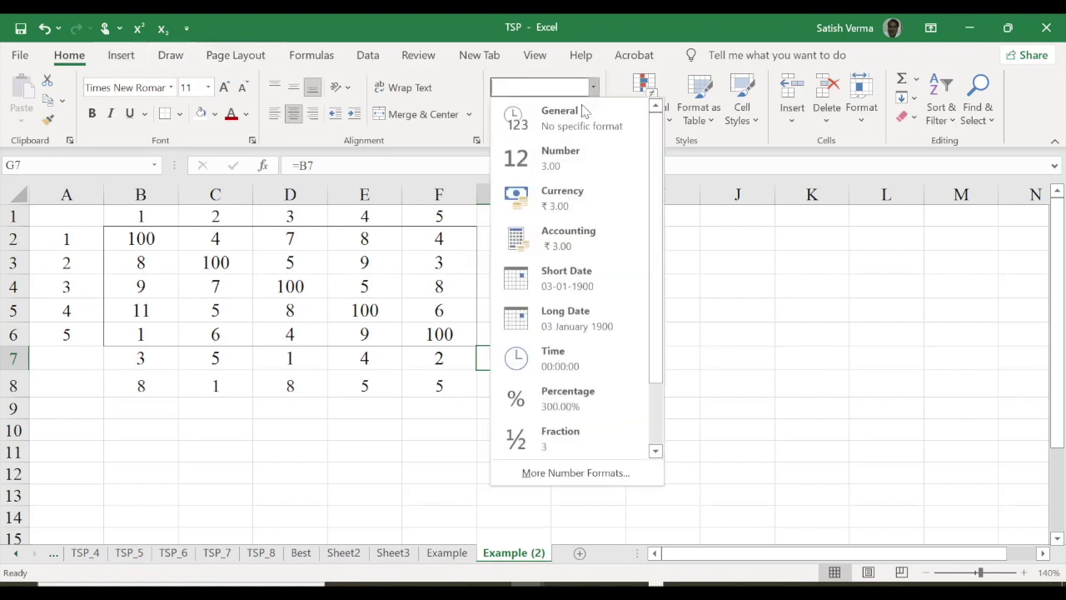
Give G7 the custom number format ';' so its value no longer displays
left_click(593, 474)
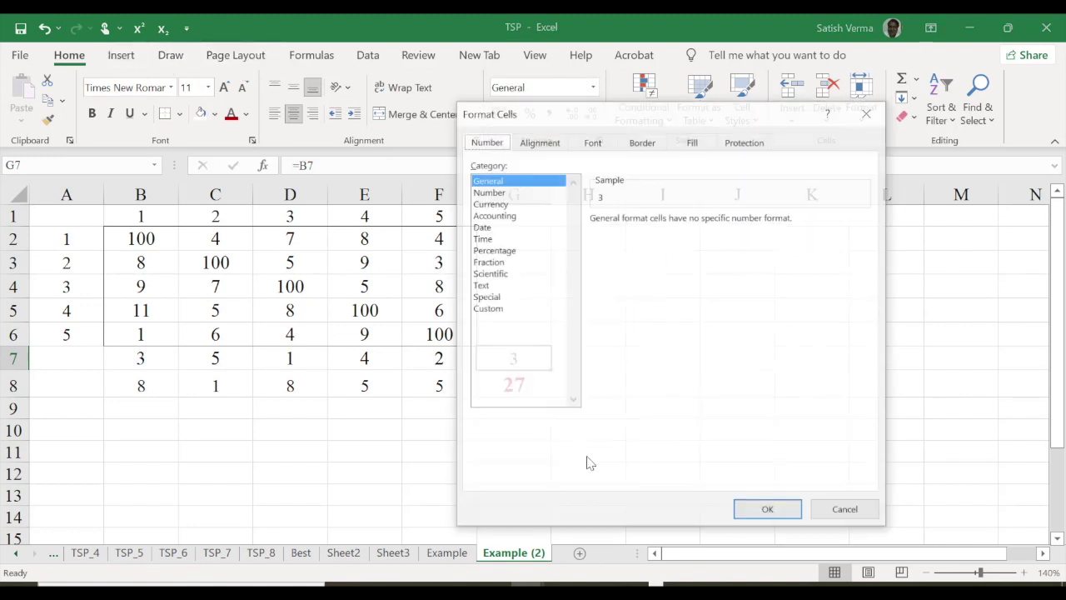
left_click(487, 309)
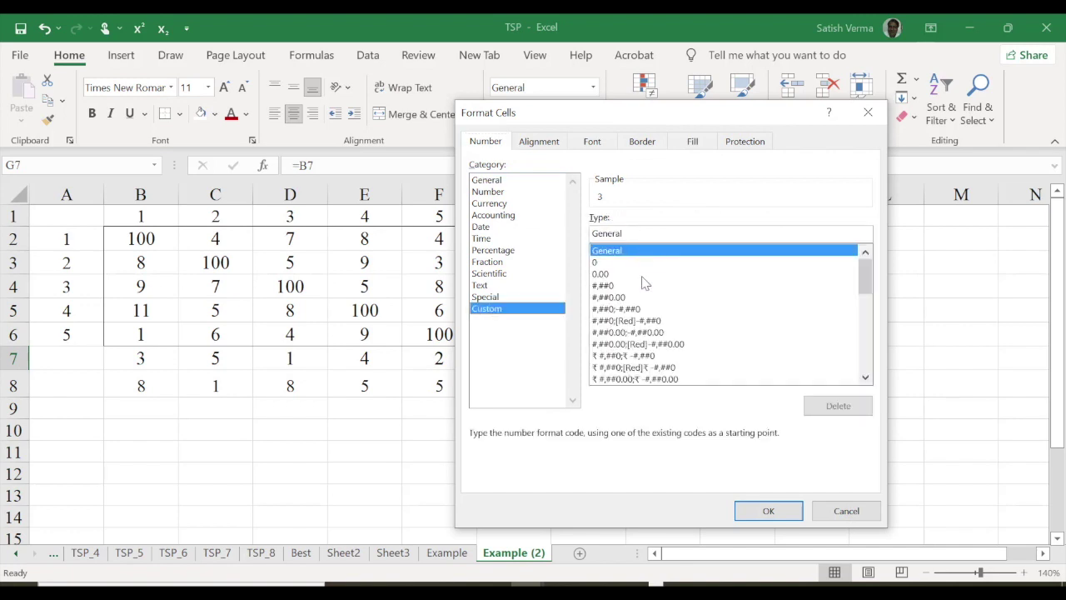
left_click(601, 275)
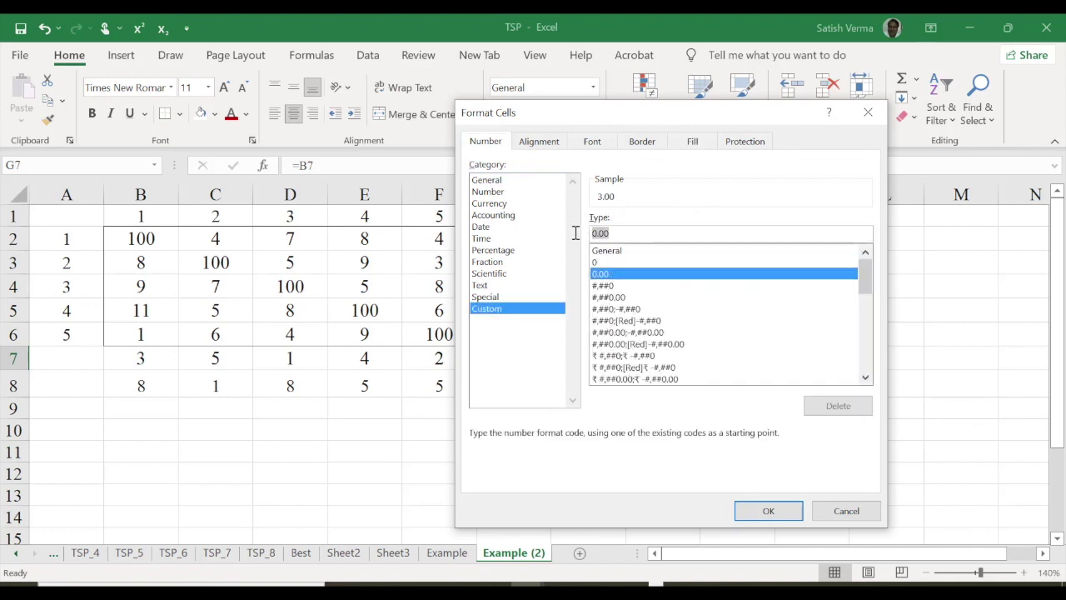
type(";")
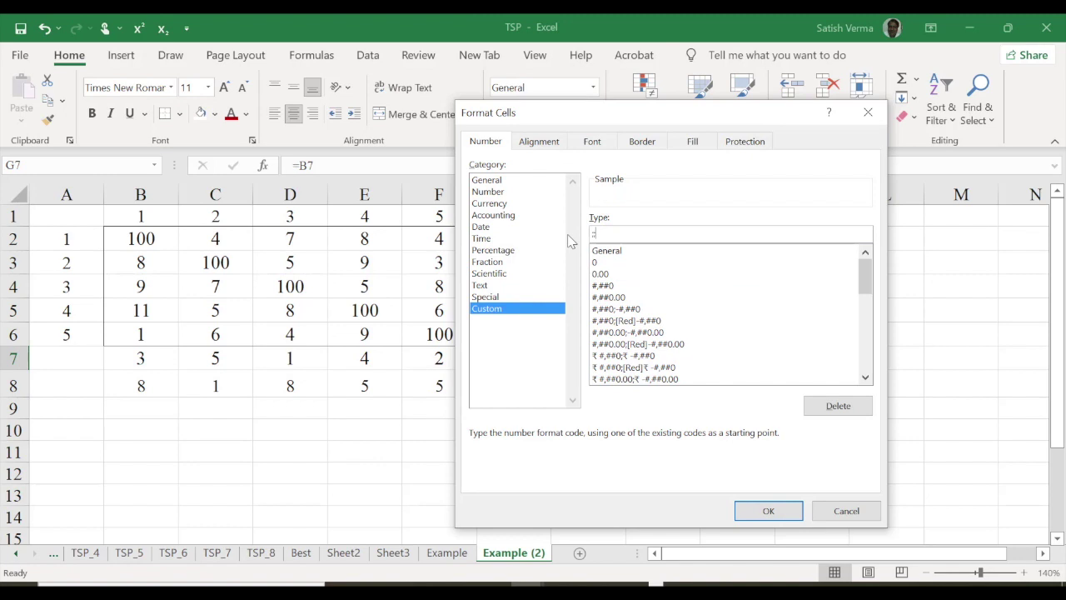
left_click(768, 510)
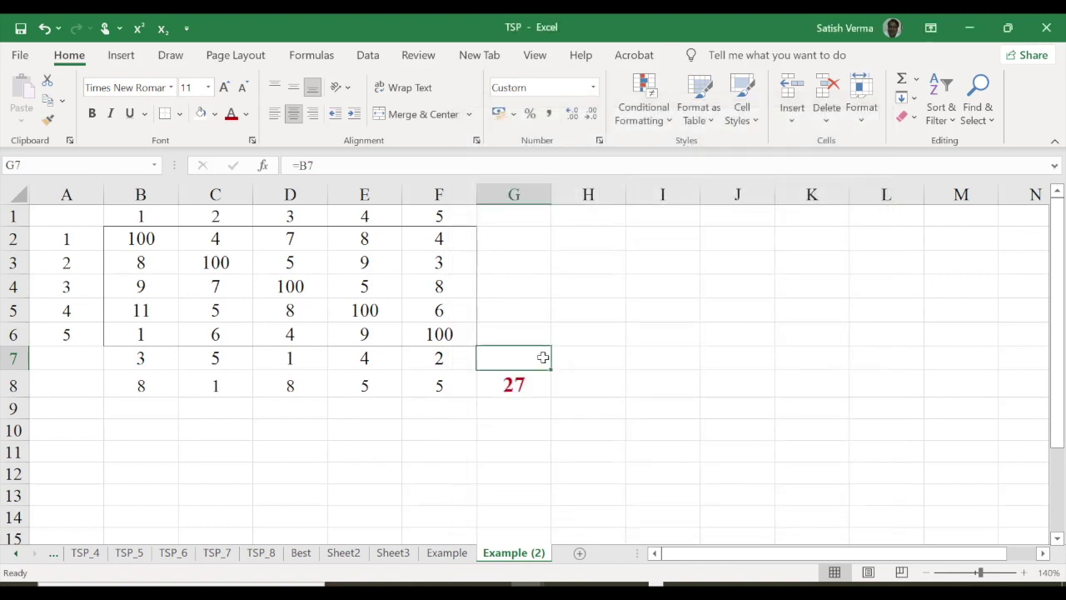
Review the old row 8 formulas and clear B8 through G8
left_click(515, 434)
left_click(132, 387)
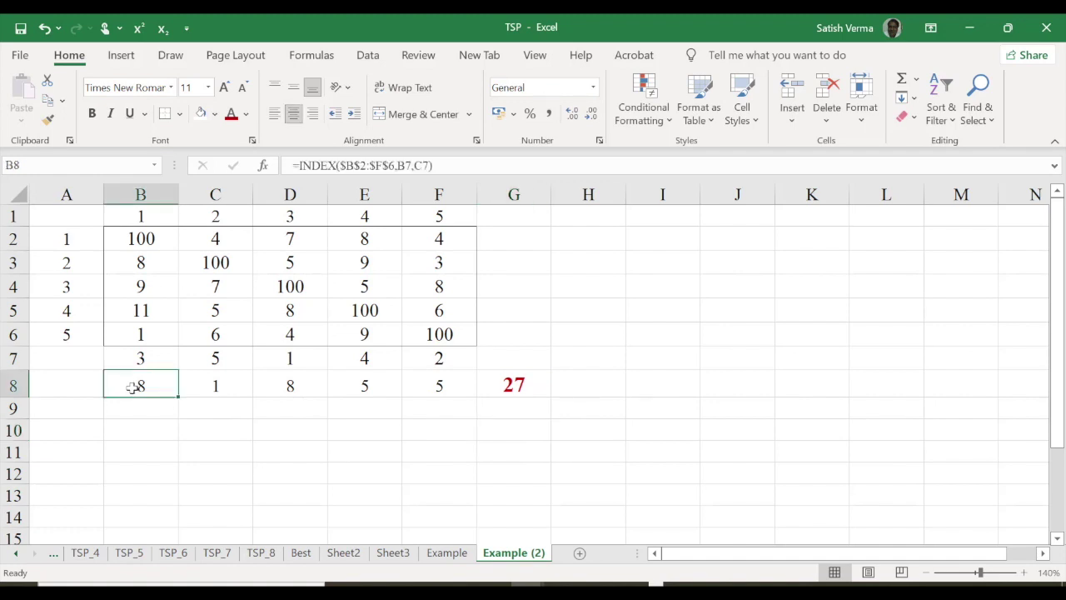
left_click_drag(140, 388, 494, 388)
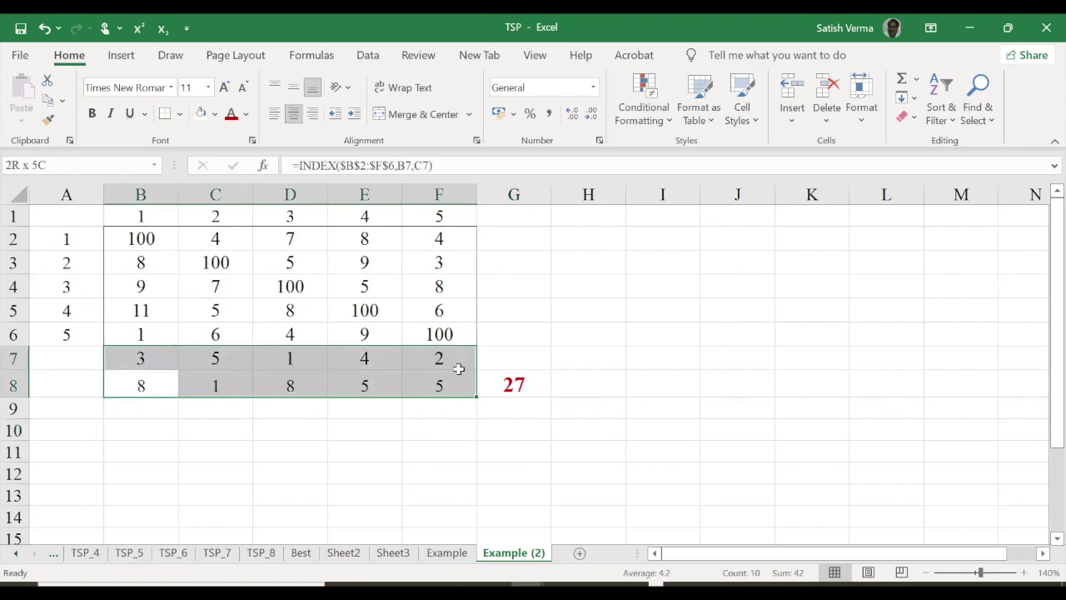
left_click(524, 407)
key("Up")
left_click_drag(136, 378, 492, 389)
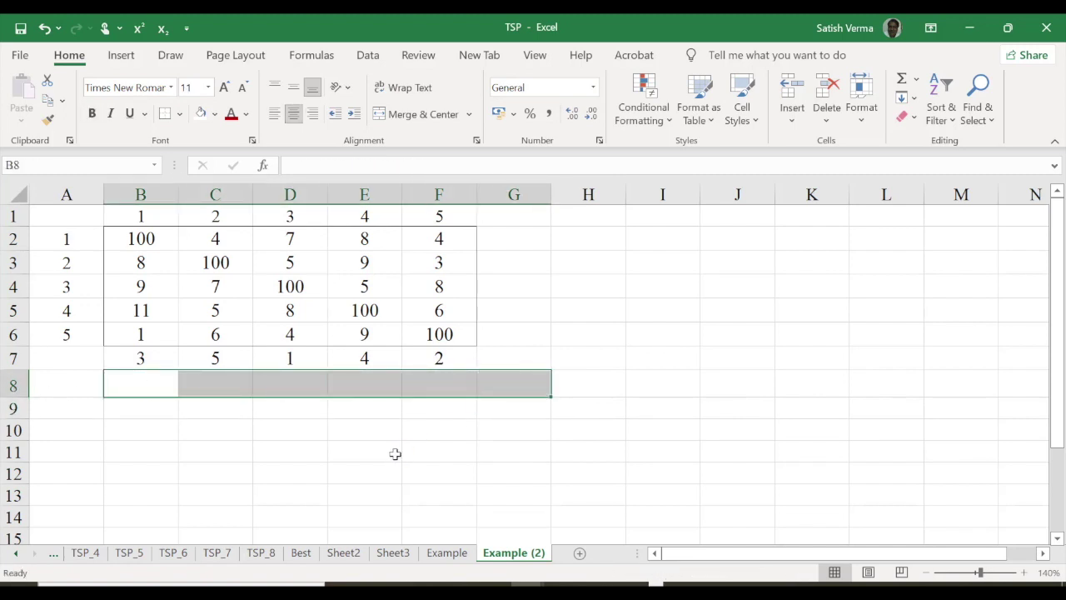
left_click_drag(393, 453, 383, 430)
Enter =INDEX($B$2:$F$6,B$7,C$7) in B8, returning distance 8
left_click(129, 384)
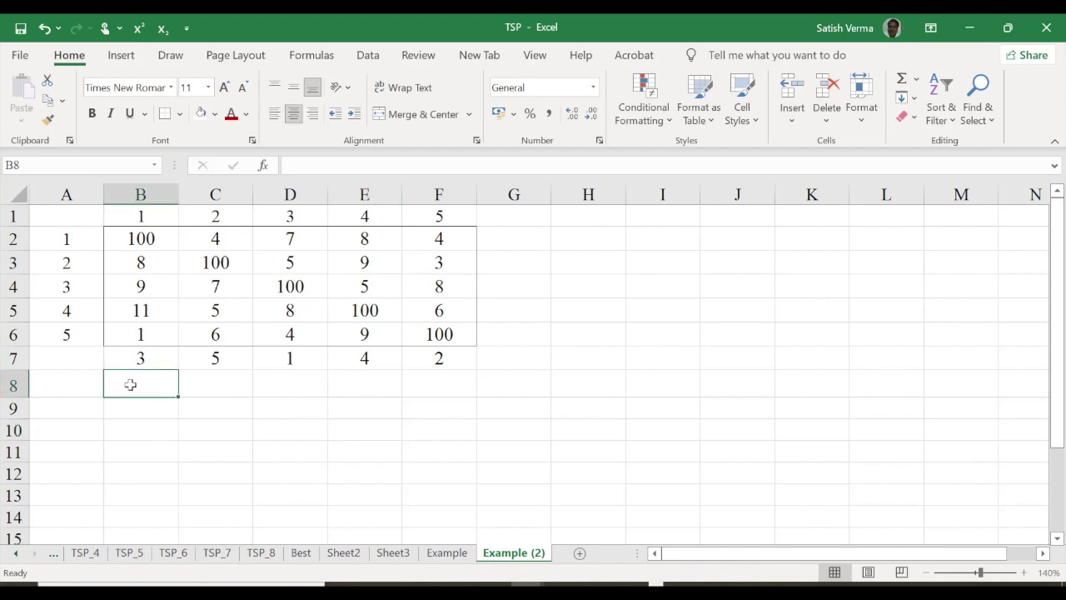
type("=in")
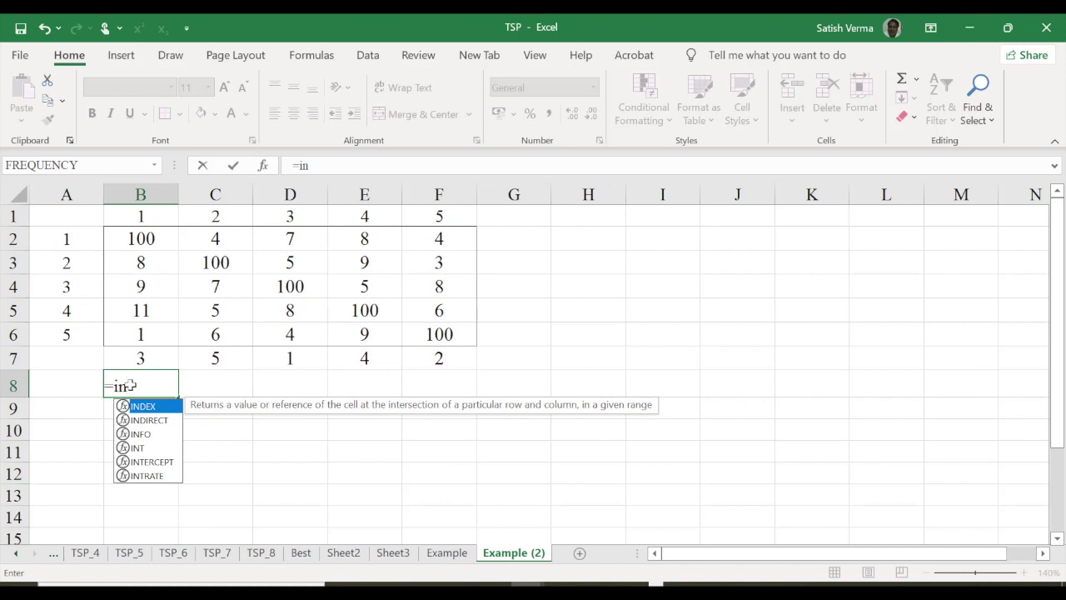
key("Tab")
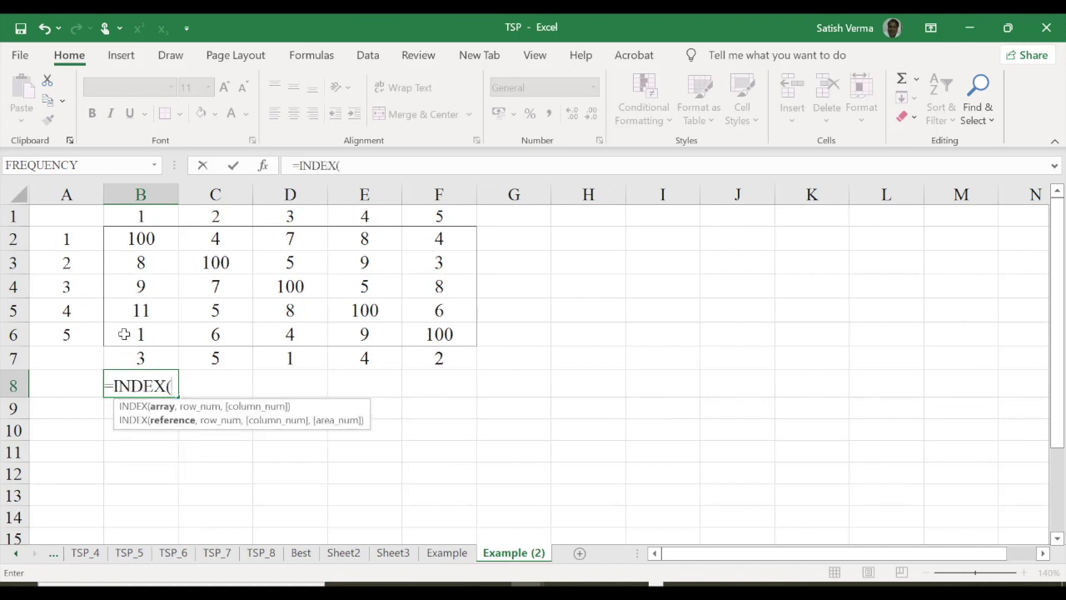
left_click(125, 238)
left_click_drag(178, 239, 449, 334)
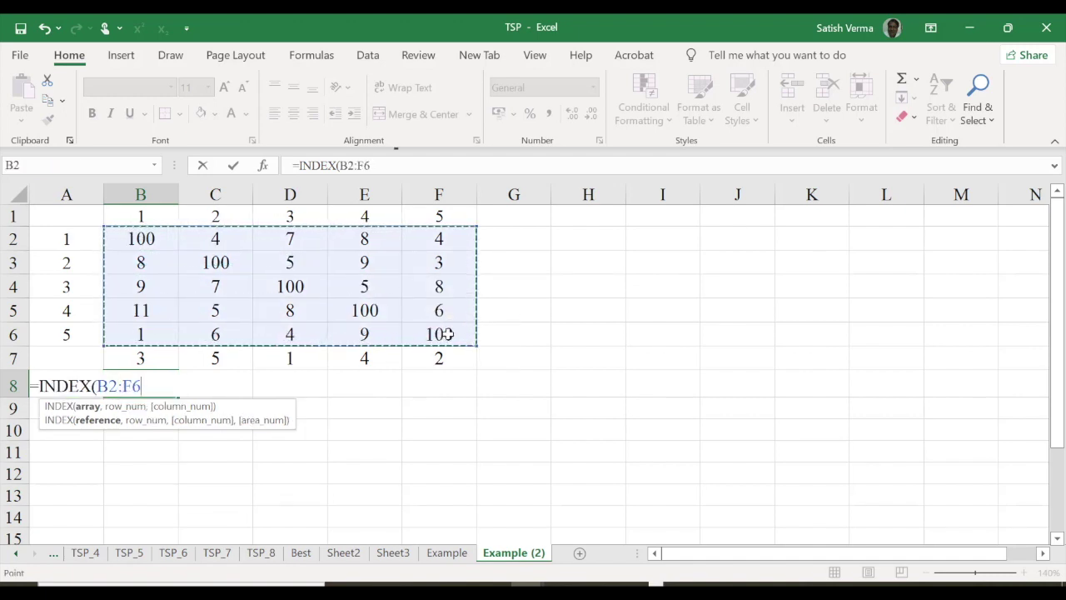
key("F4")
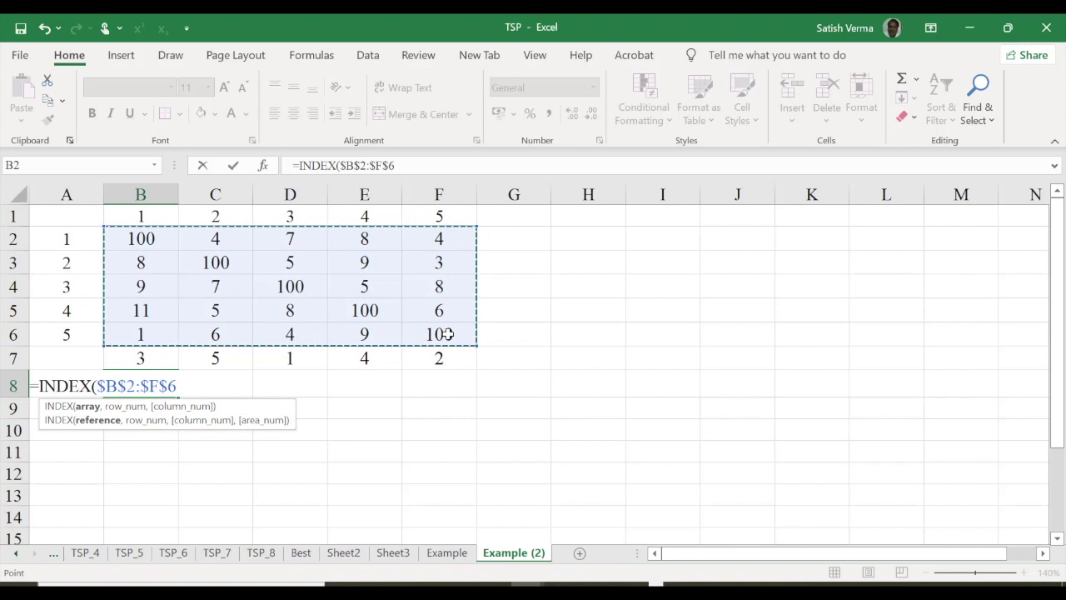
type(",")
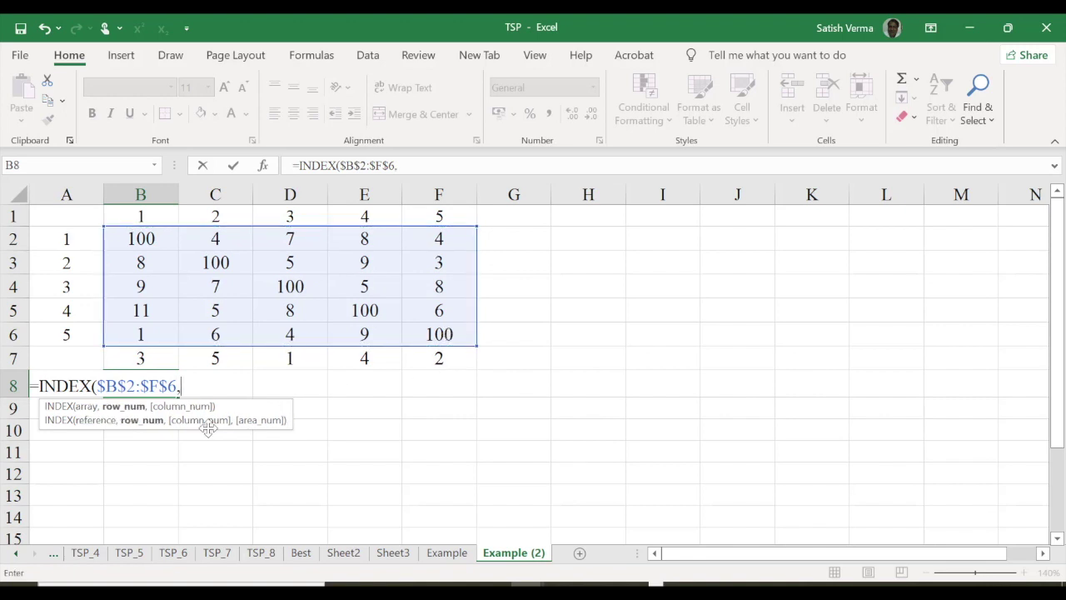
left_click(139, 357)
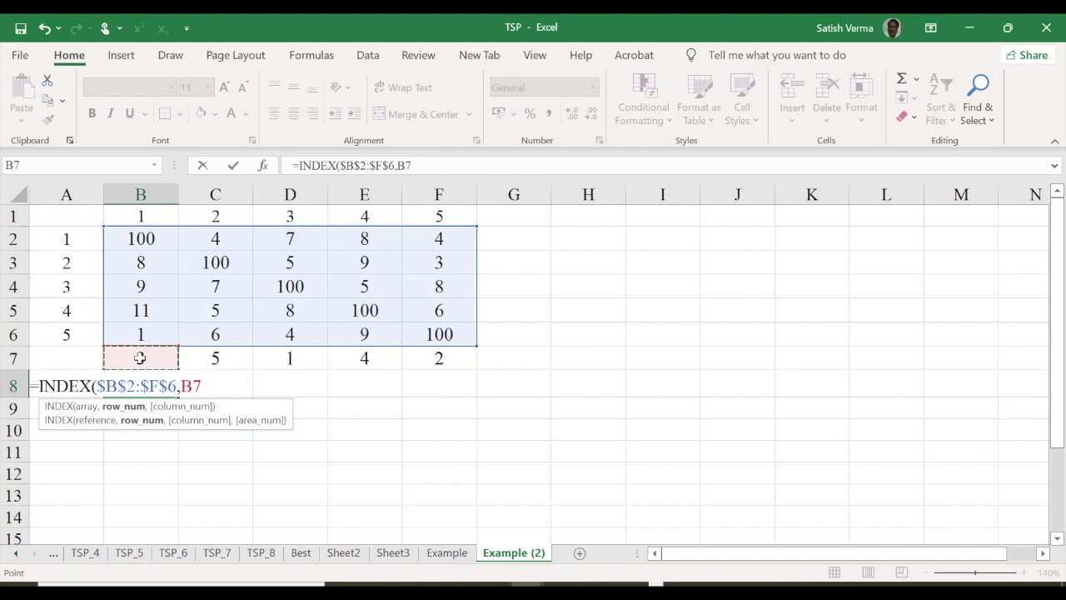
key("F4")
key("F4")
type("$7,")
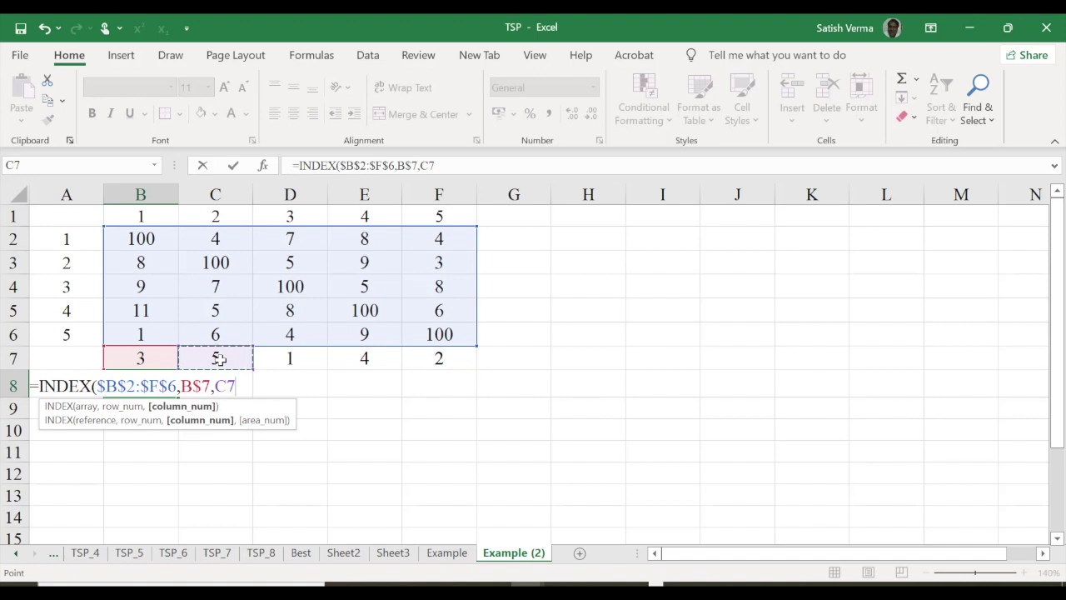
key("F4")
key("F4")
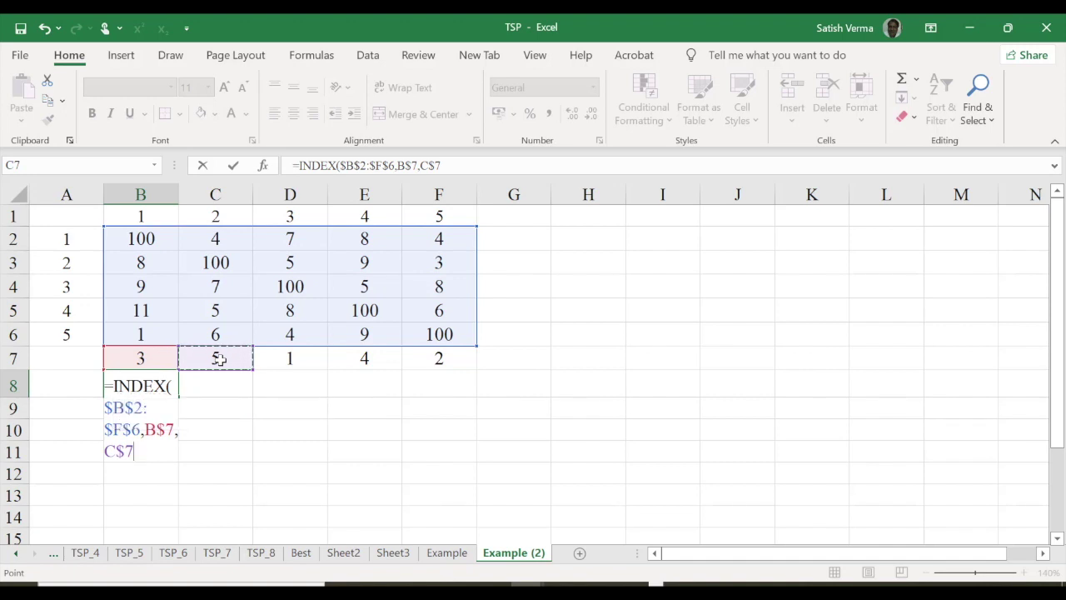
key("Return")
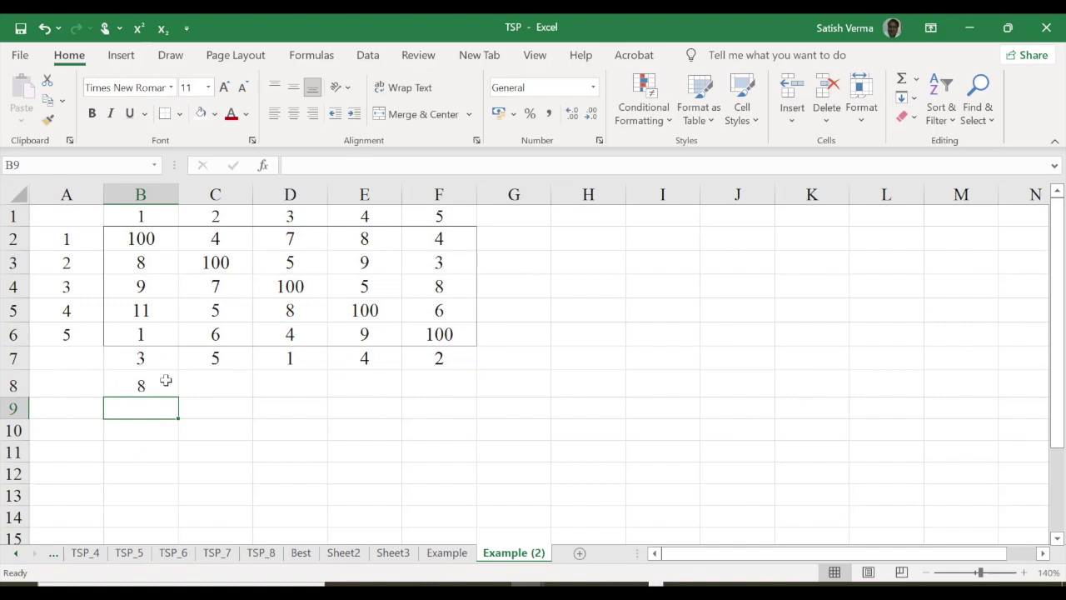
Trace B8's lookup: row 3 and column 5 give distance 8 in F4
left_click(166, 380)
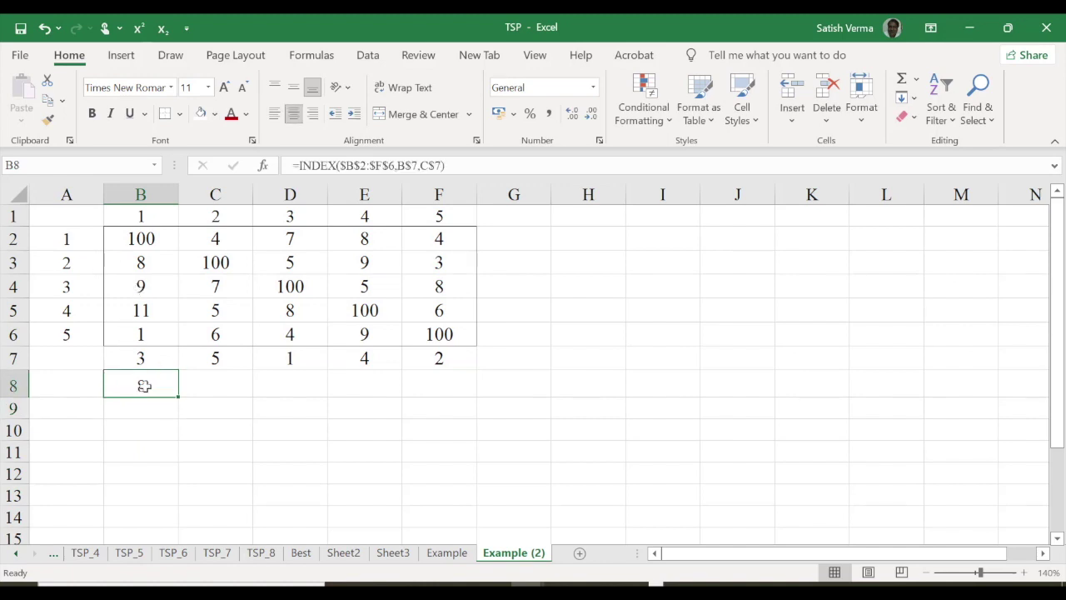
left_click(67, 288)
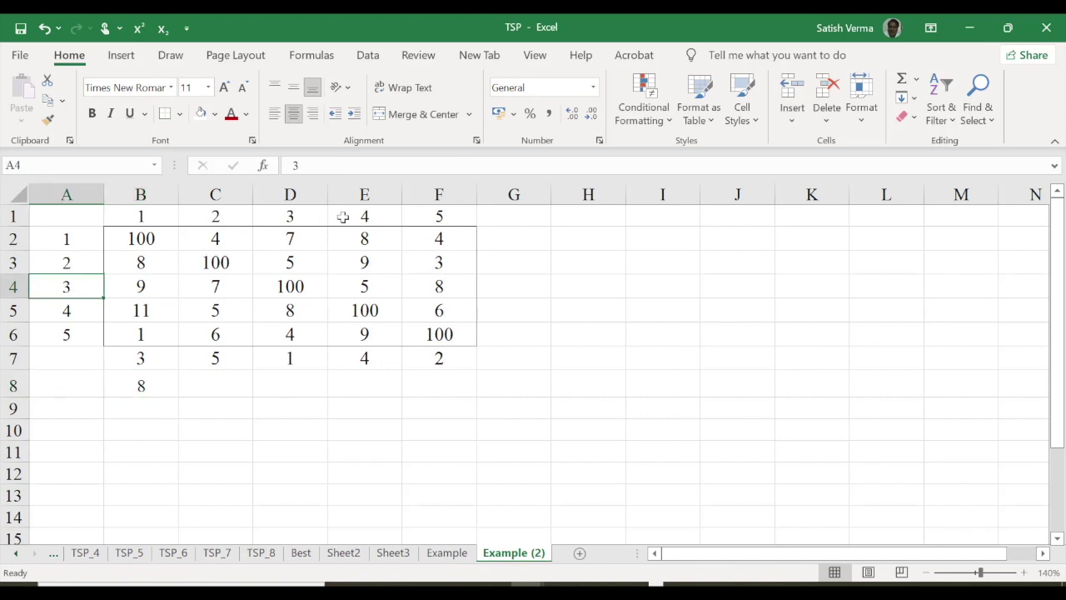
left_click(423, 217)
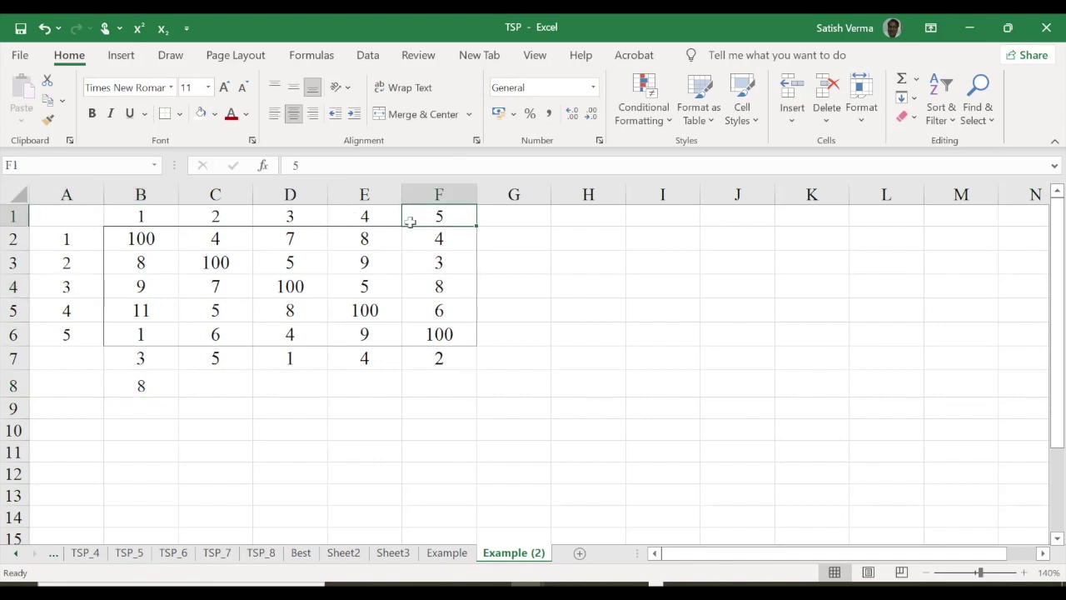
left_click(442, 286)
left_click(143, 381)
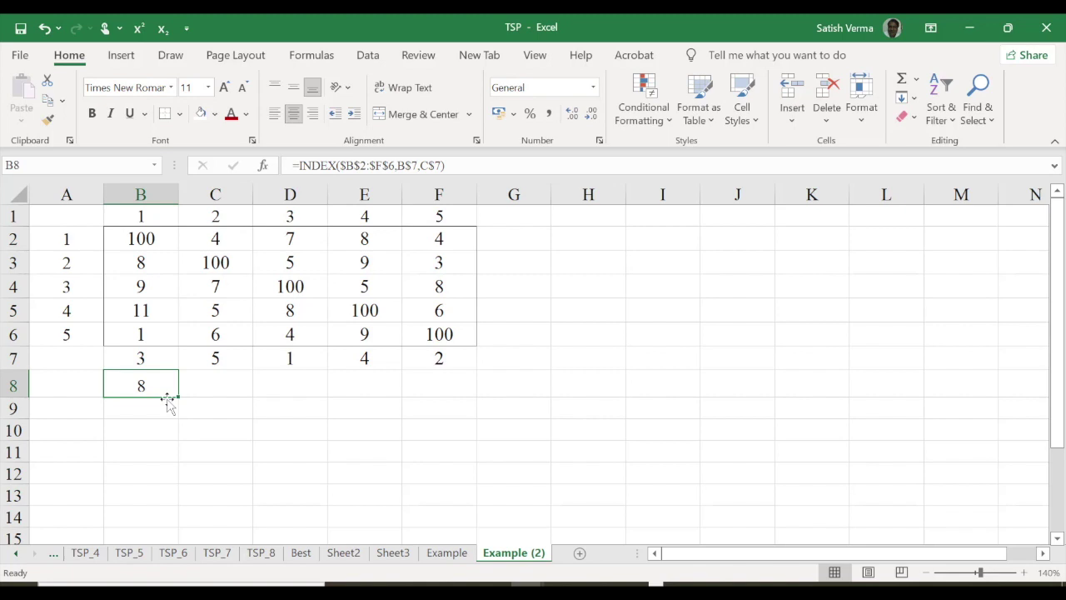
Copy the INDEX formula across B8:F8 and verify C8 returns distance 1 from B6
left_click_drag(179, 399, 450, 390)
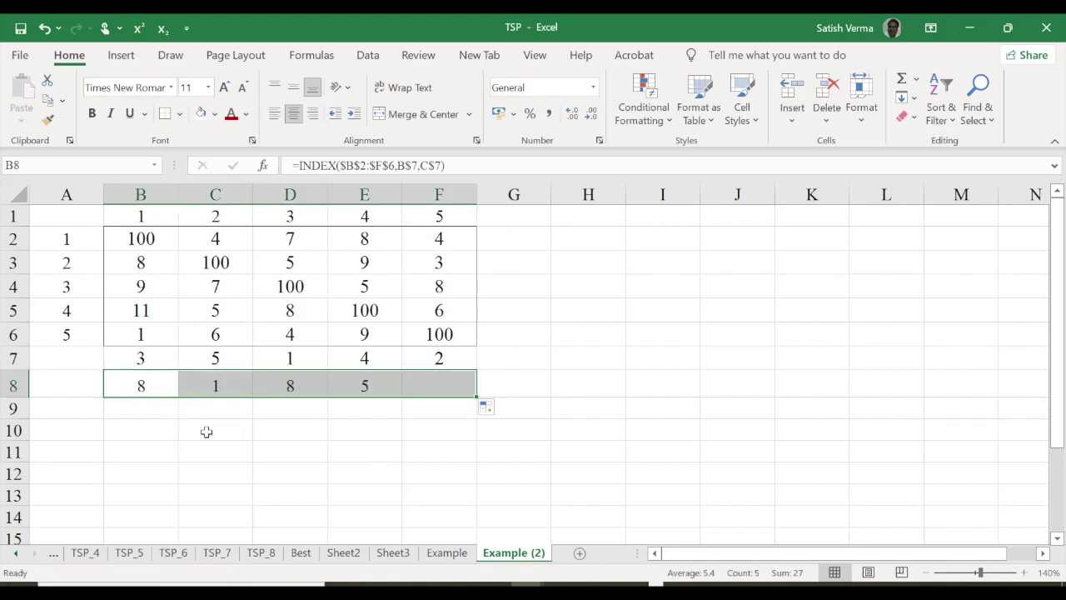
left_click(214, 385)
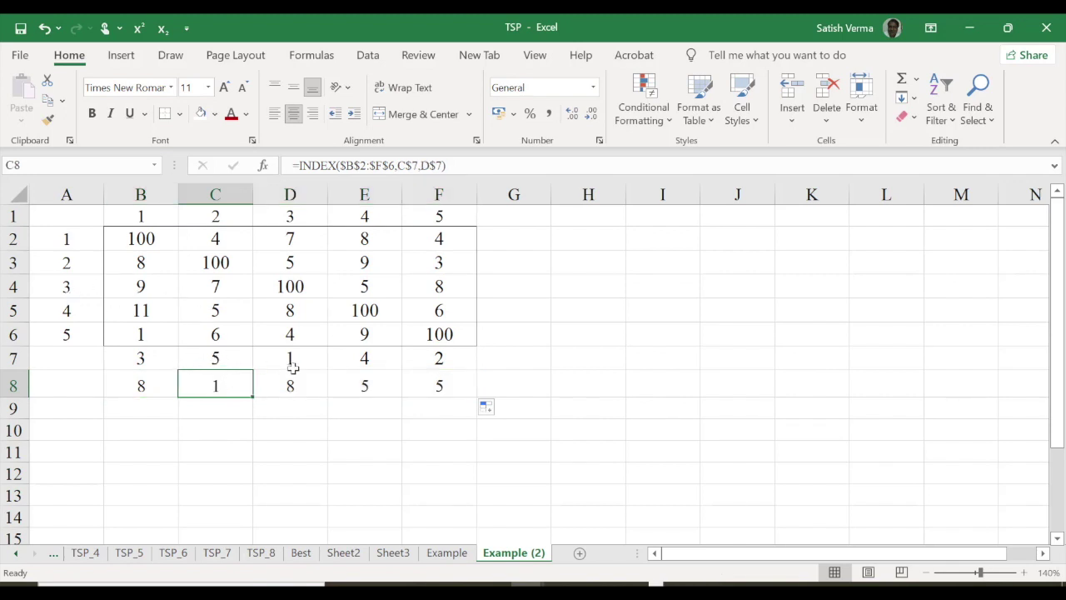
left_click(71, 336)
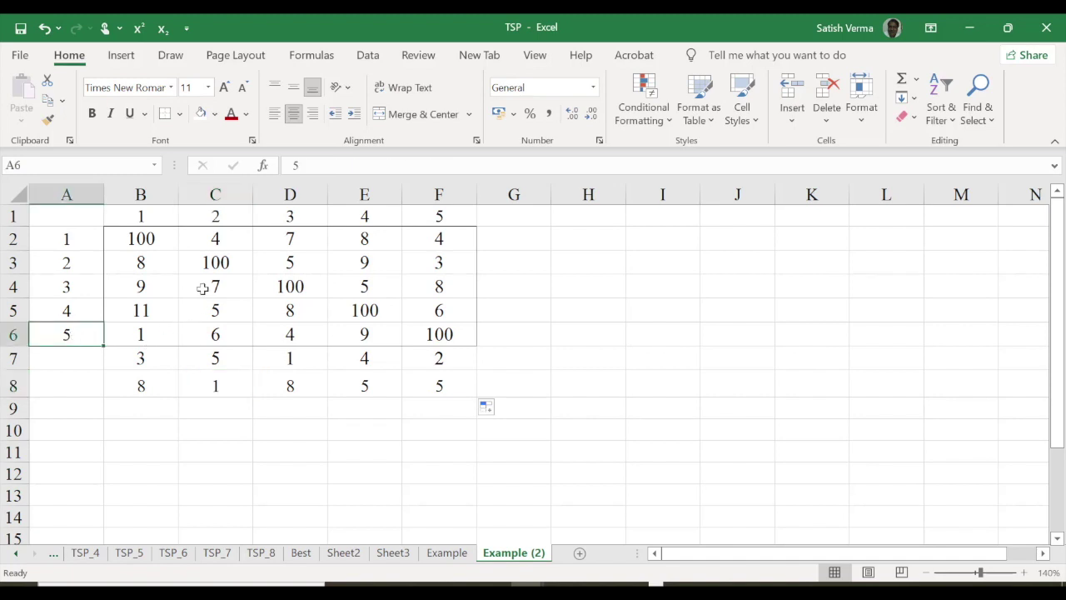
left_click(147, 216)
left_click(141, 333)
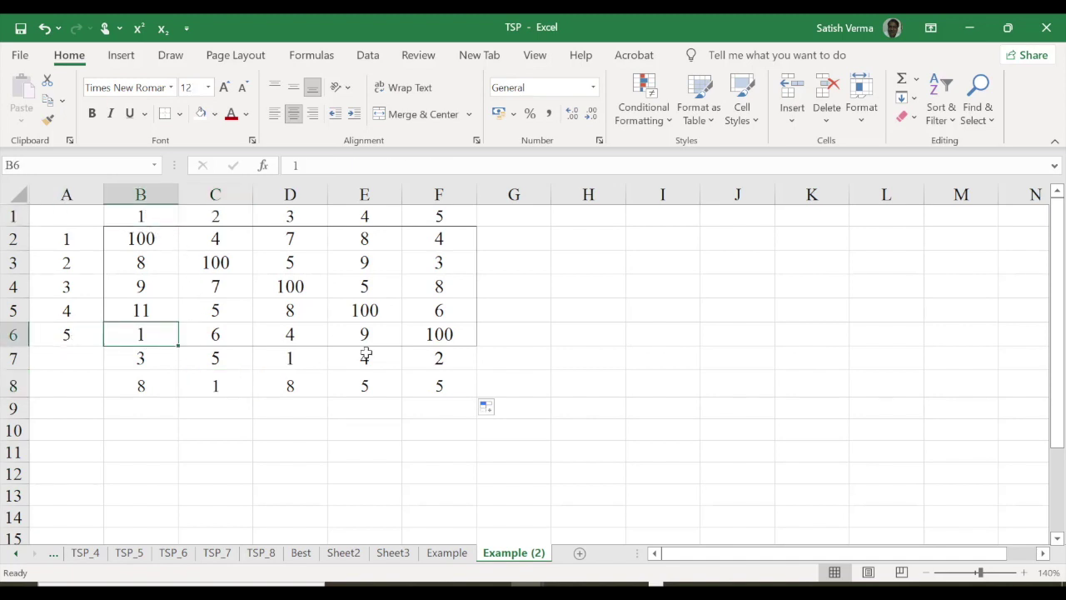
left_click(59, 243)
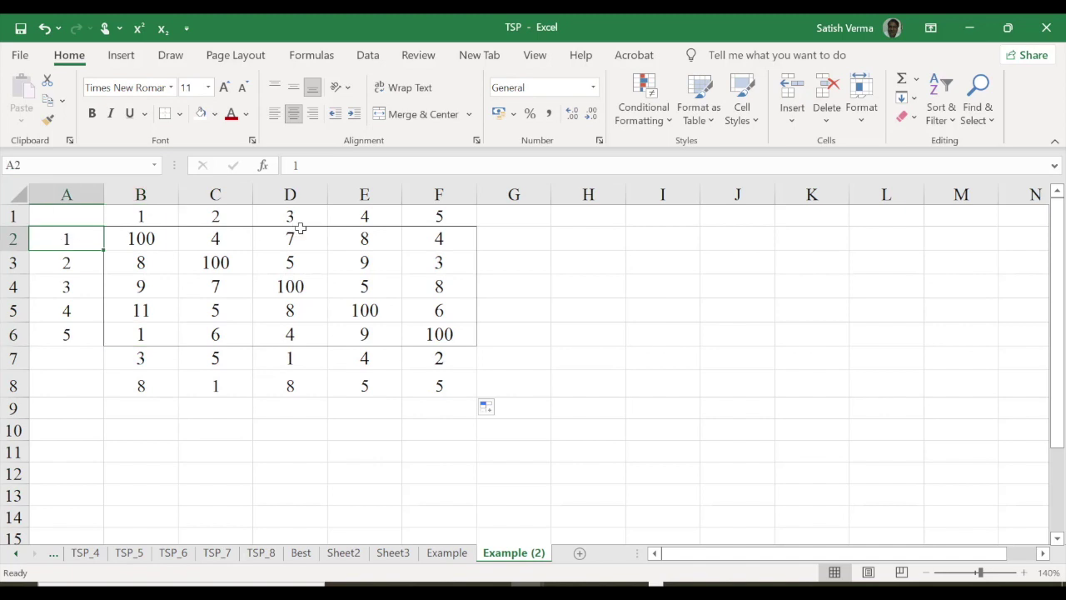
left_click(365, 240)
Check D8 and E8 lookups against the distances 5 in C5 and D3, then select B8:F8
left_click(307, 387)
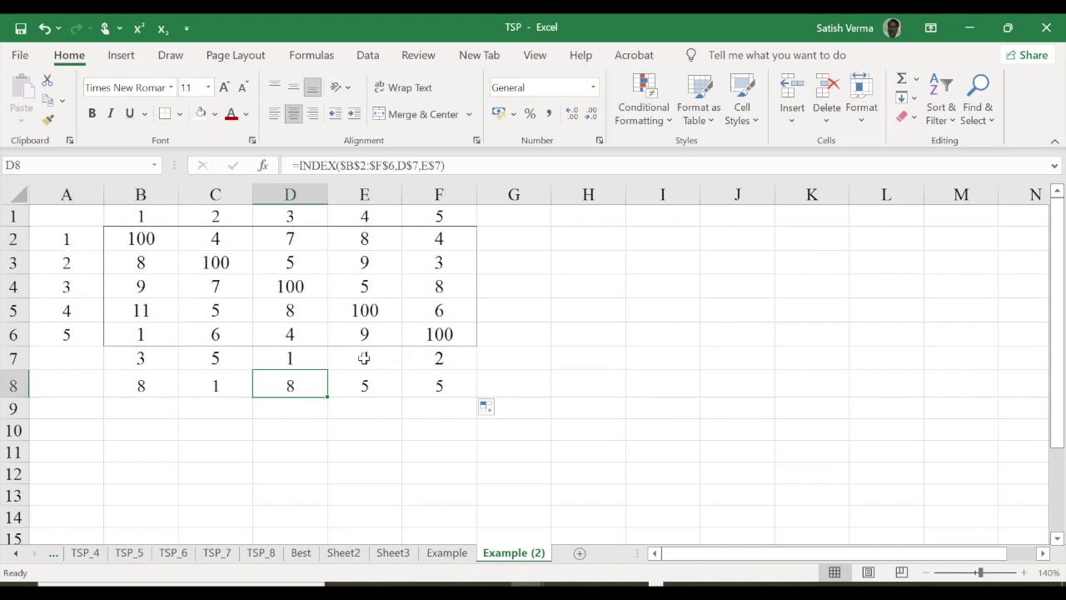
left_click(364, 385)
left_click(83, 310)
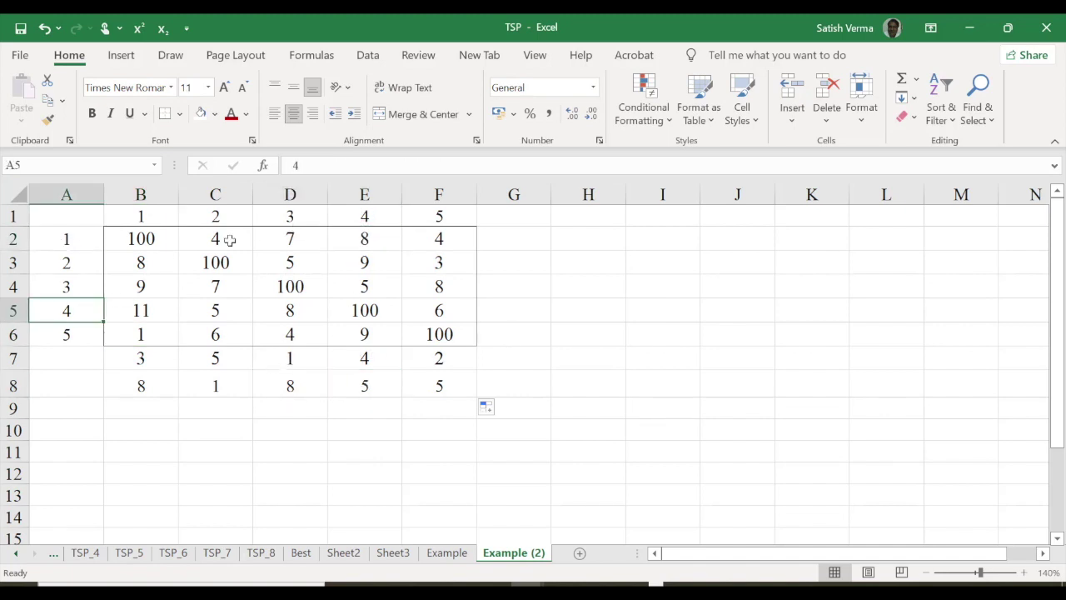
left_click(225, 317)
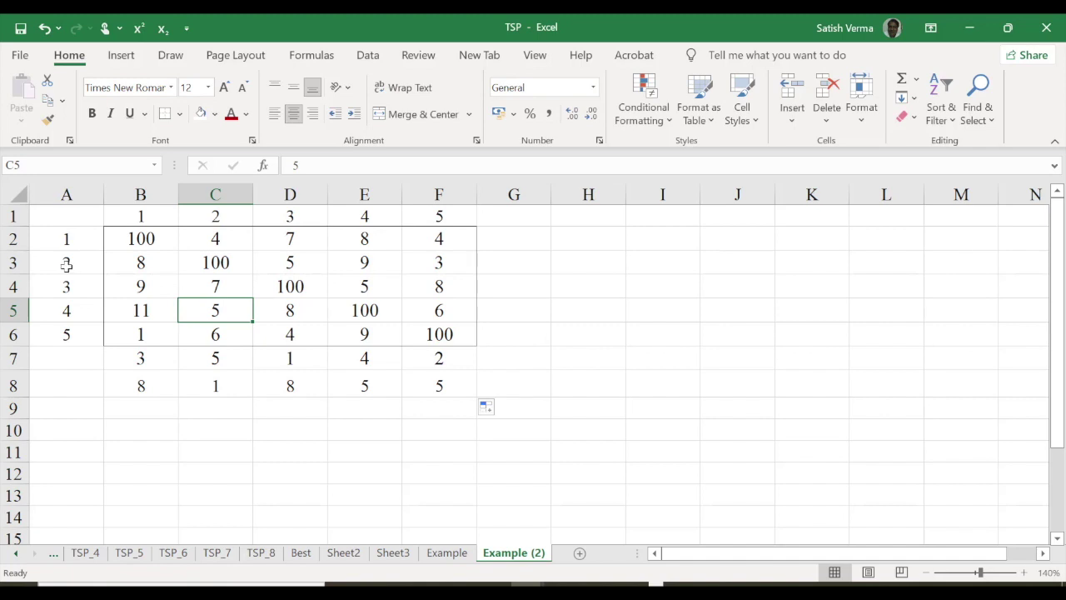
left_click(286, 267)
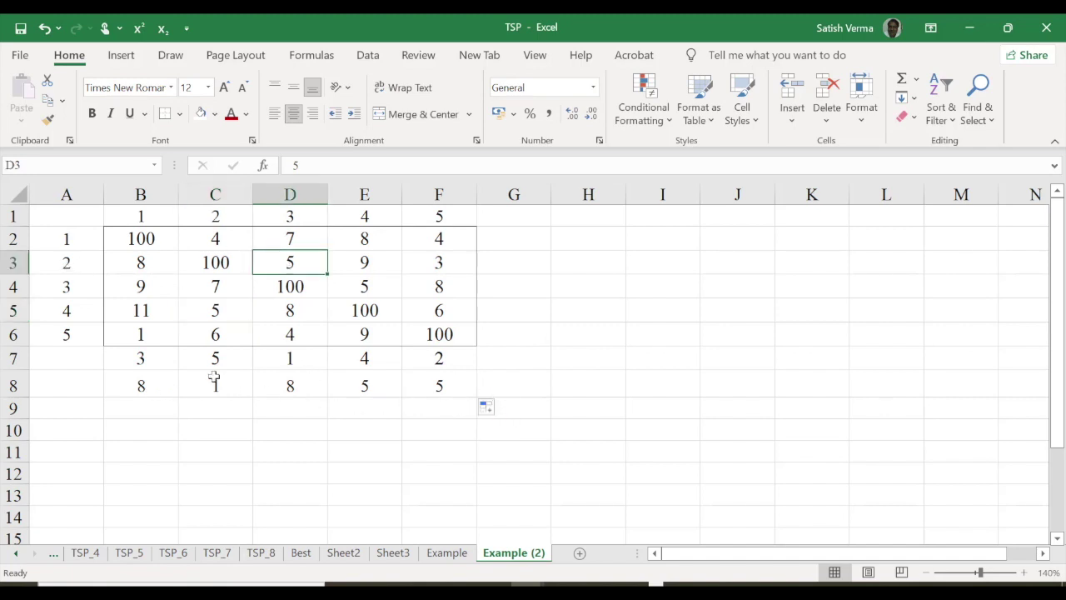
left_click_drag(147, 383, 413, 383)
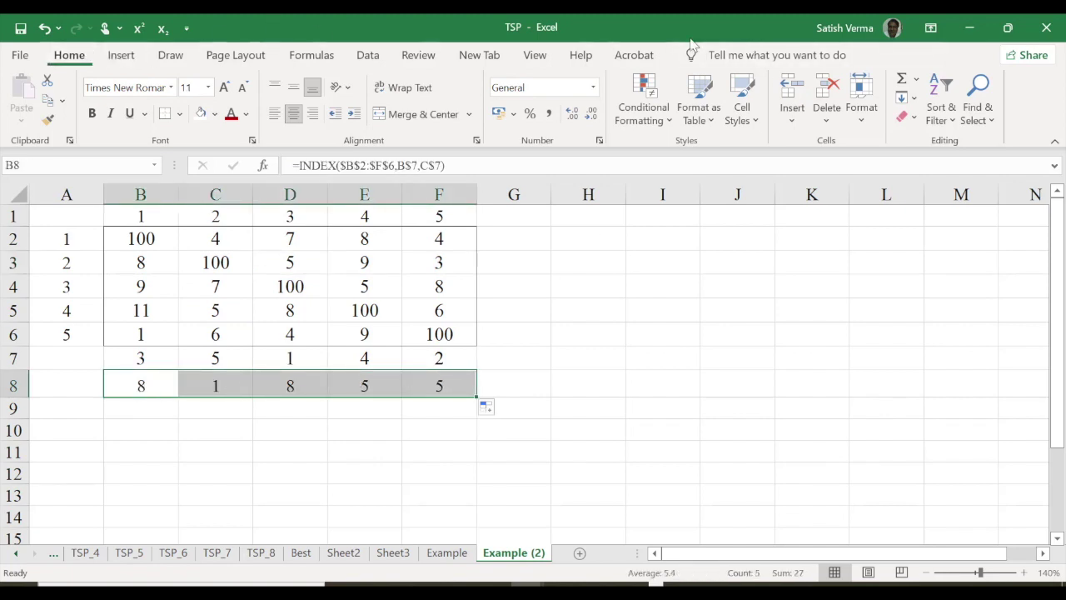
AutoSum B8:F8 into G8 for a total distance of 27
left_click(902, 79)
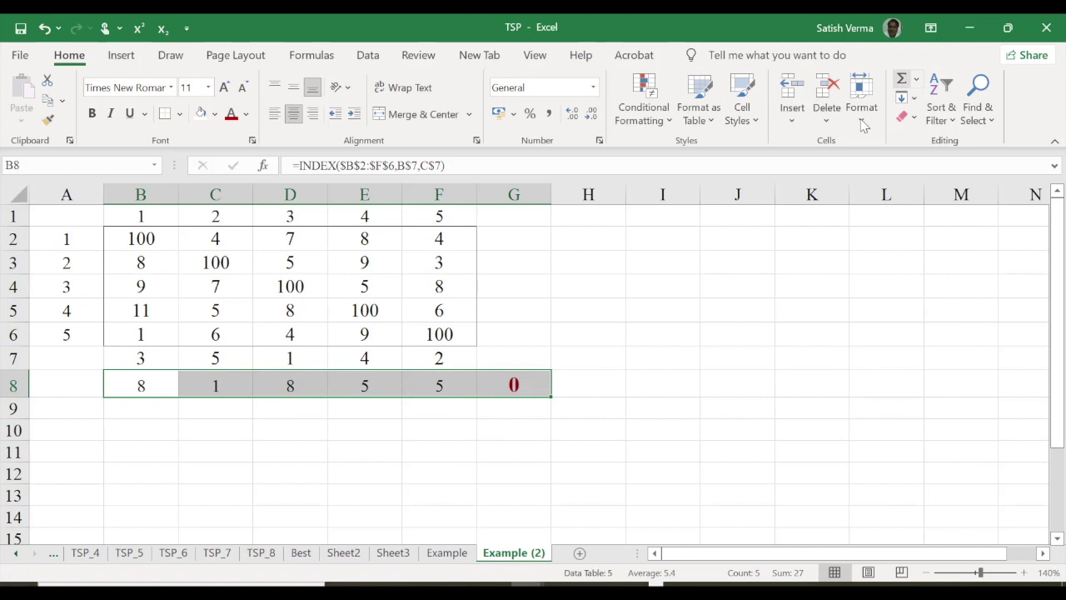
left_click(510, 389)
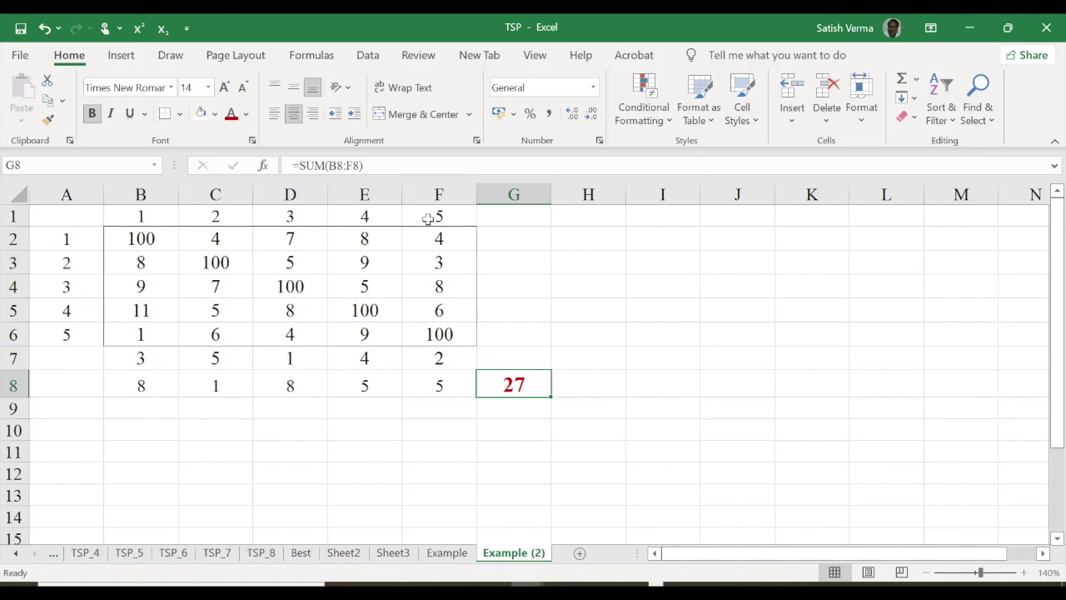
Open Solver from the Data tab and reset all its settings
left_click(368, 55)
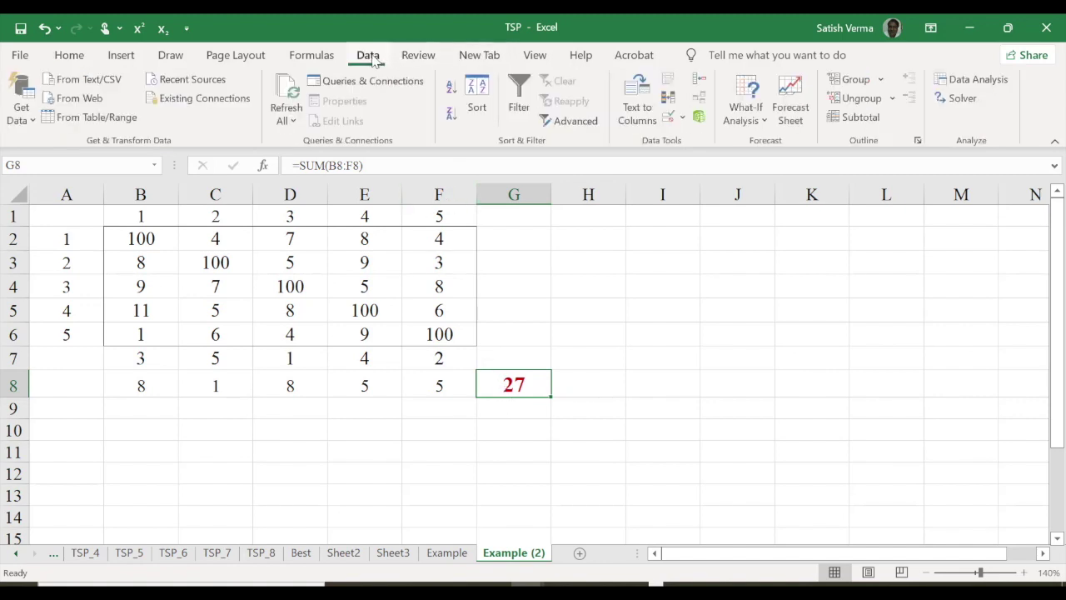
left_click(964, 100)
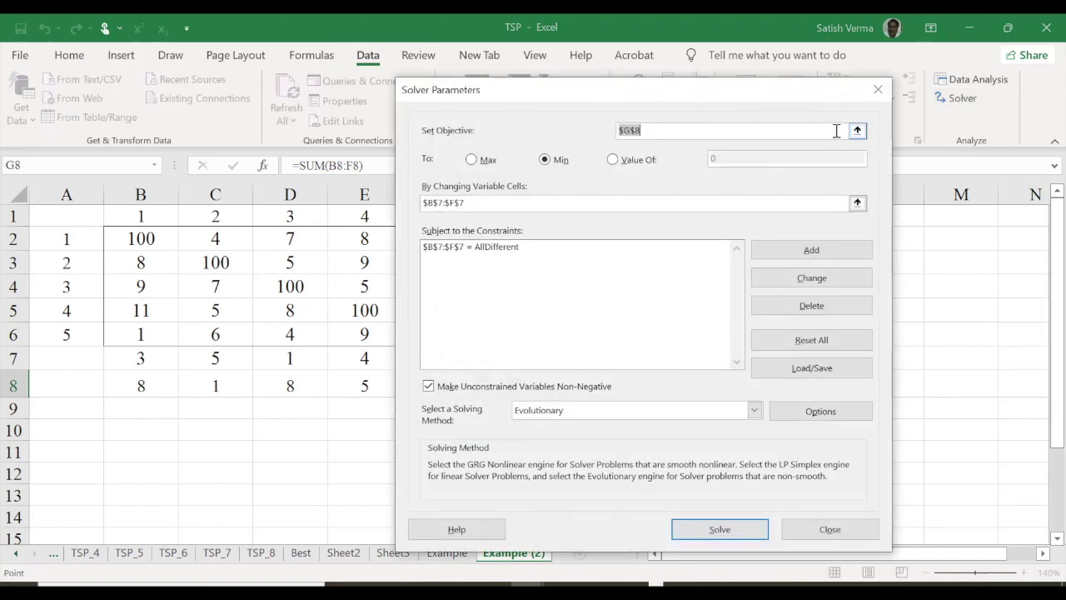
left_click_drag(673, 92, 820, 92)
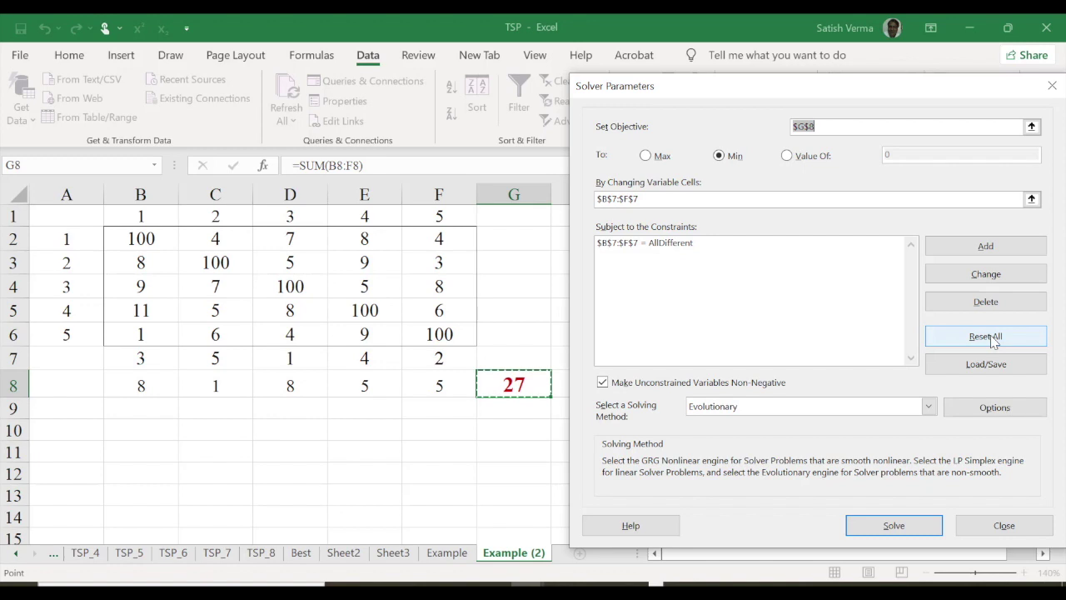
left_click(985, 337)
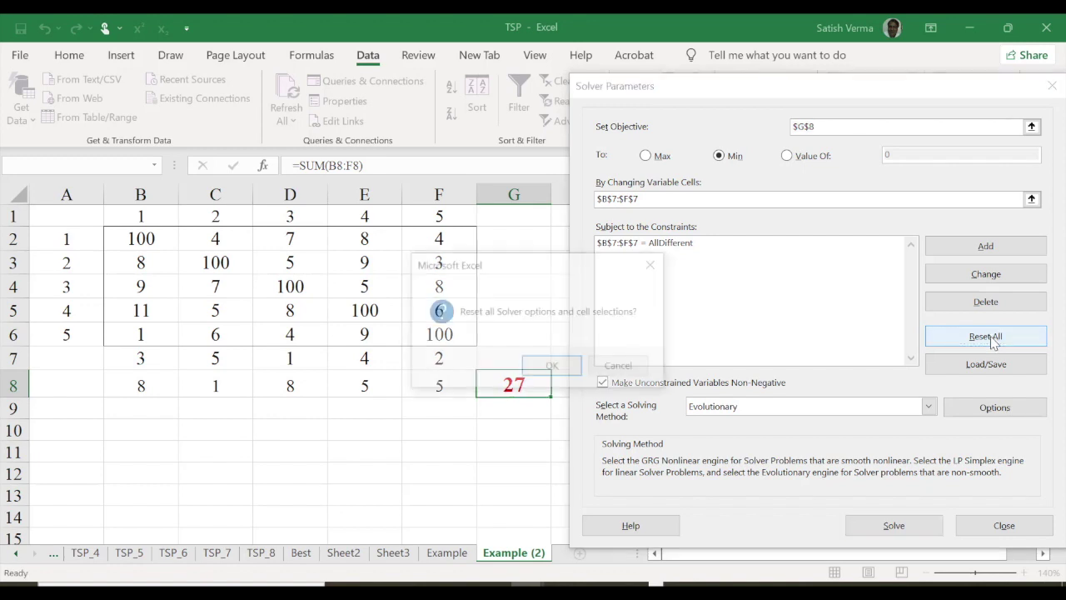
left_click(551, 367)
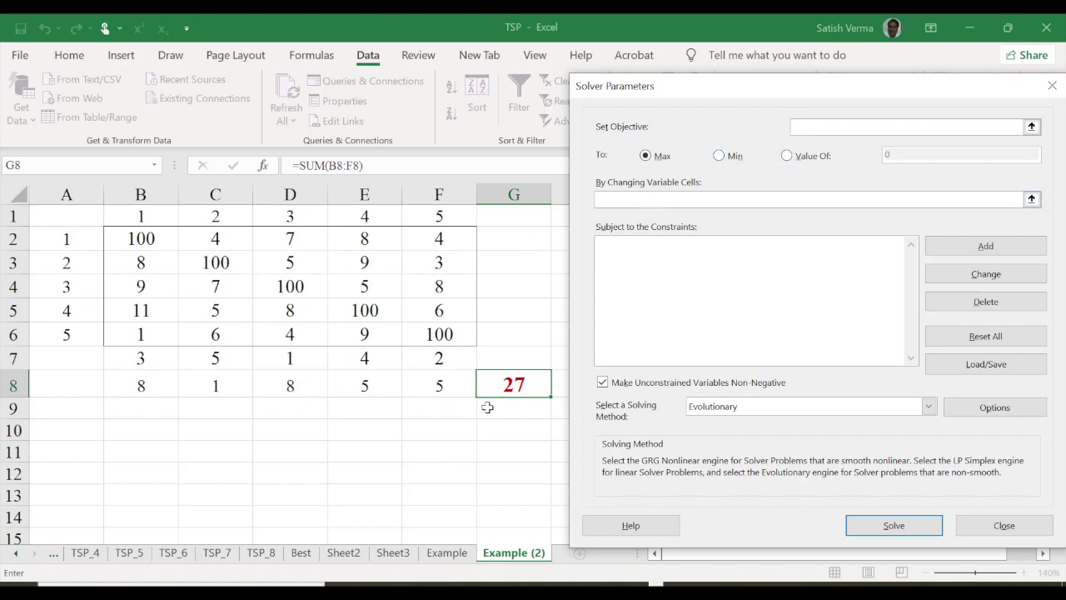
Set Solver to minimise G8 by changing cells B7:F7
left_click(802, 126)
left_click(521, 389)
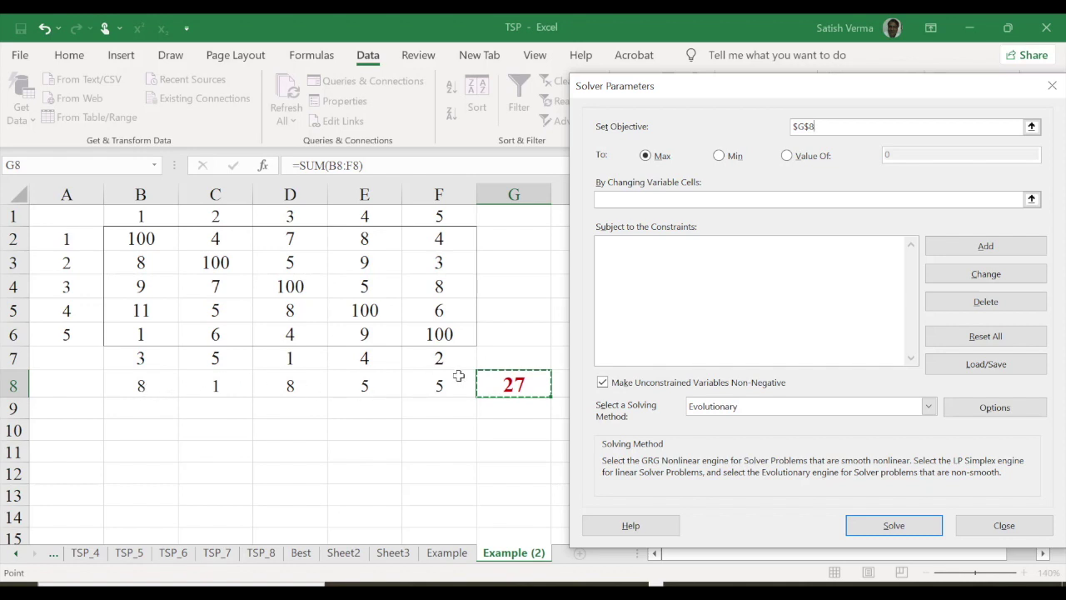
left_click(718, 156)
left_click(653, 195)
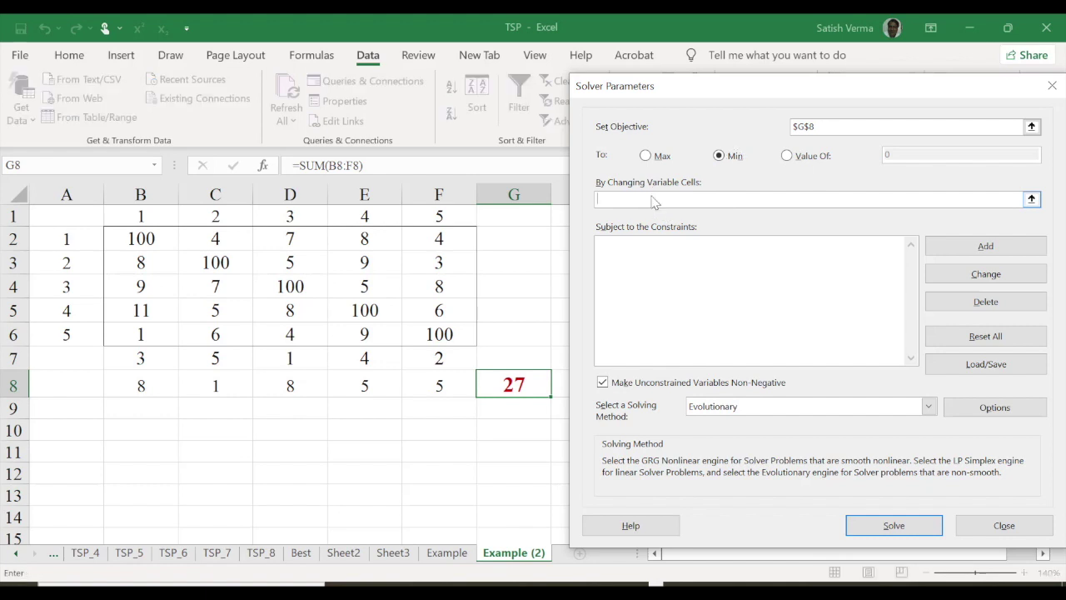
left_click_drag(142, 358, 429, 352)
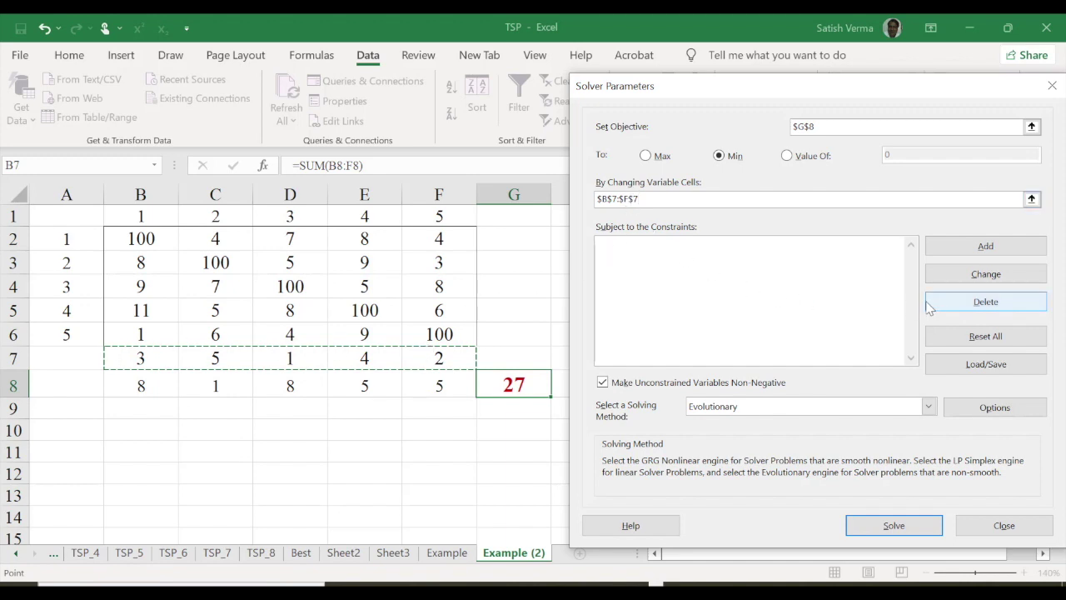
Add an AllDifferent constraint on B7:F7
left_click(983, 247)
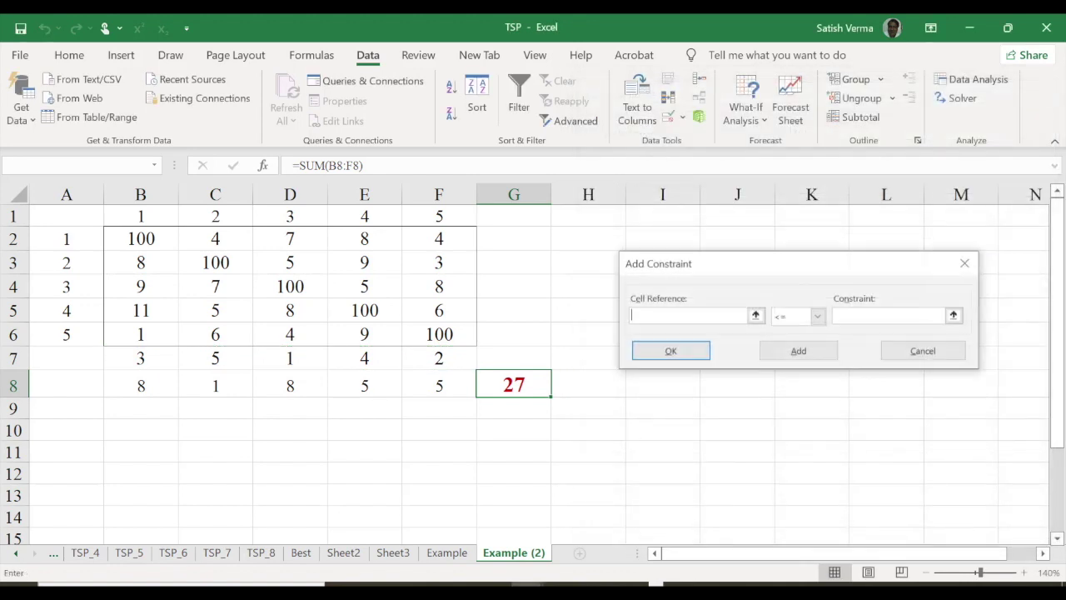
left_click_drag(136, 359, 421, 354)
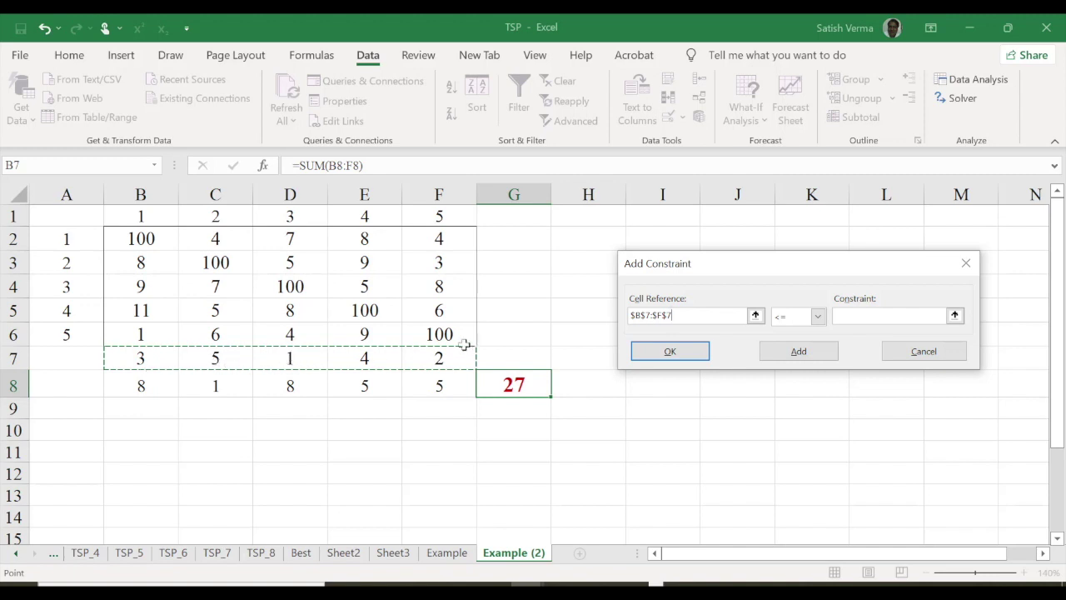
left_click(819, 317)
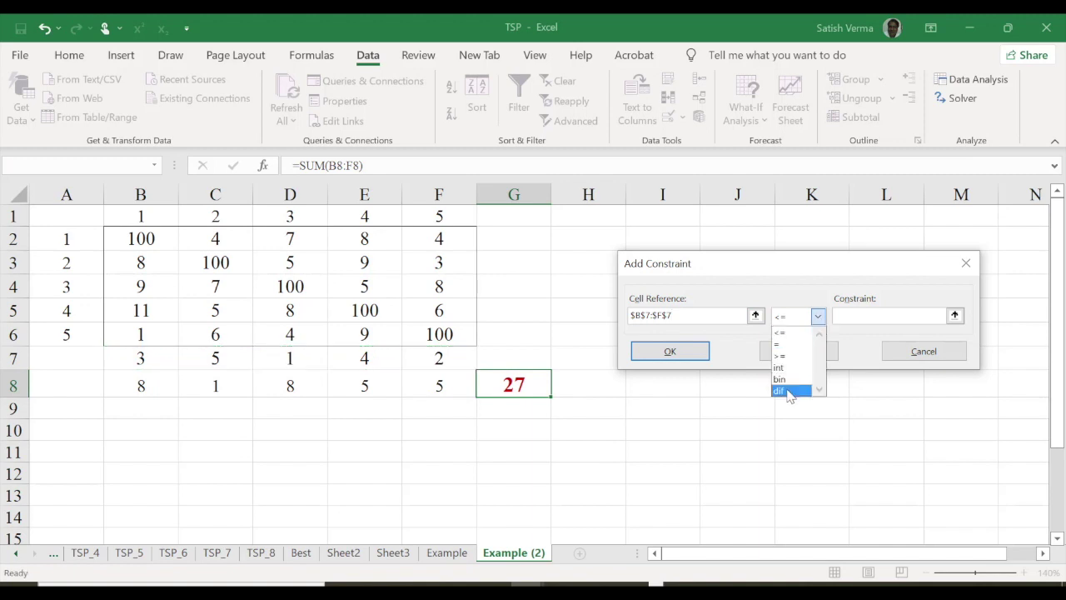
left_click(789, 392)
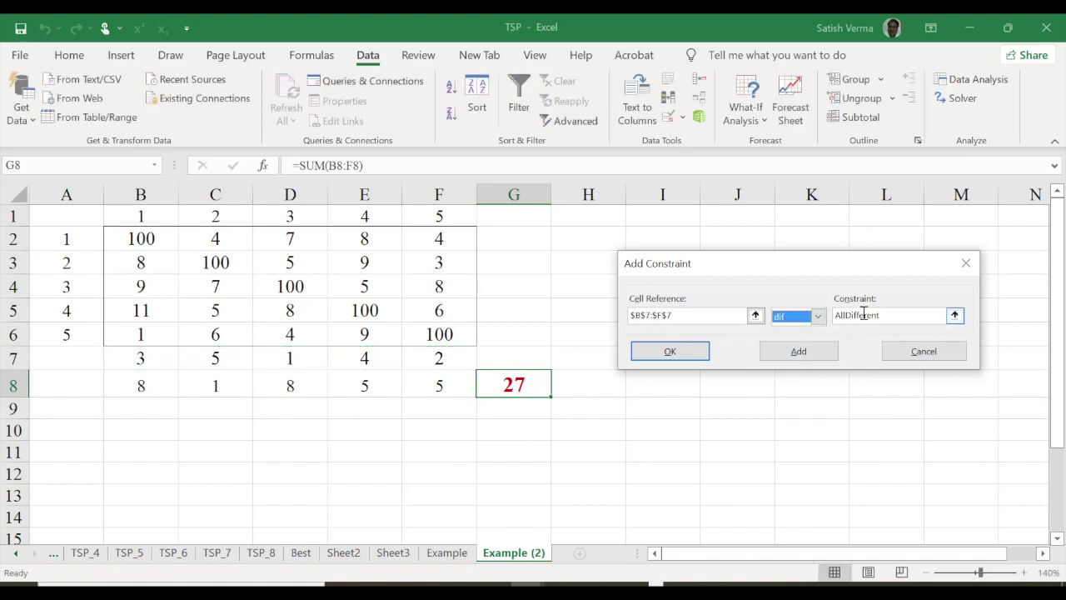
left_click(691, 352)
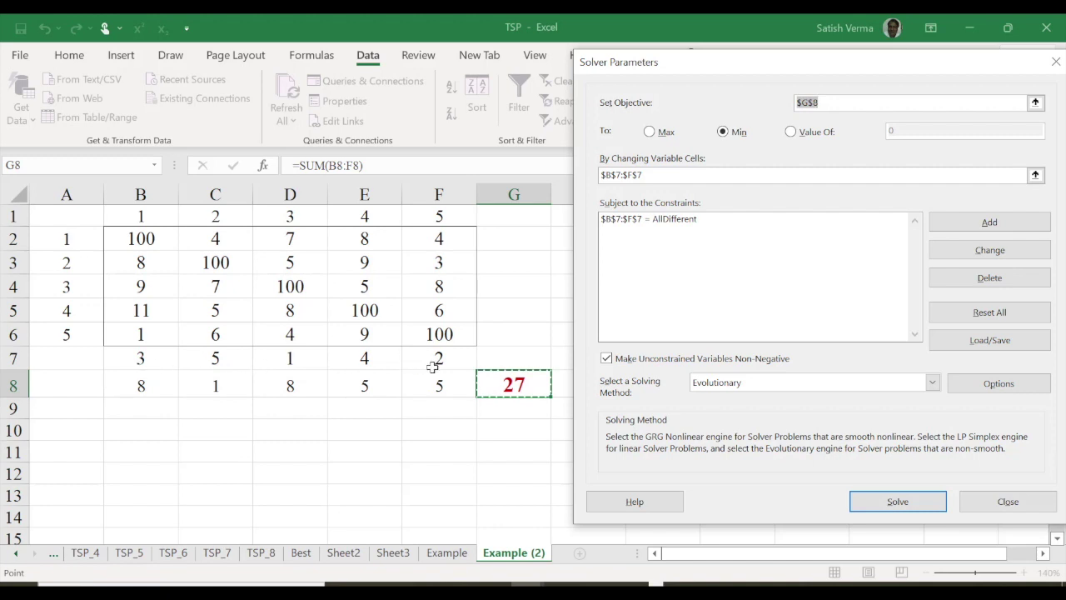
left_click(605, 359)
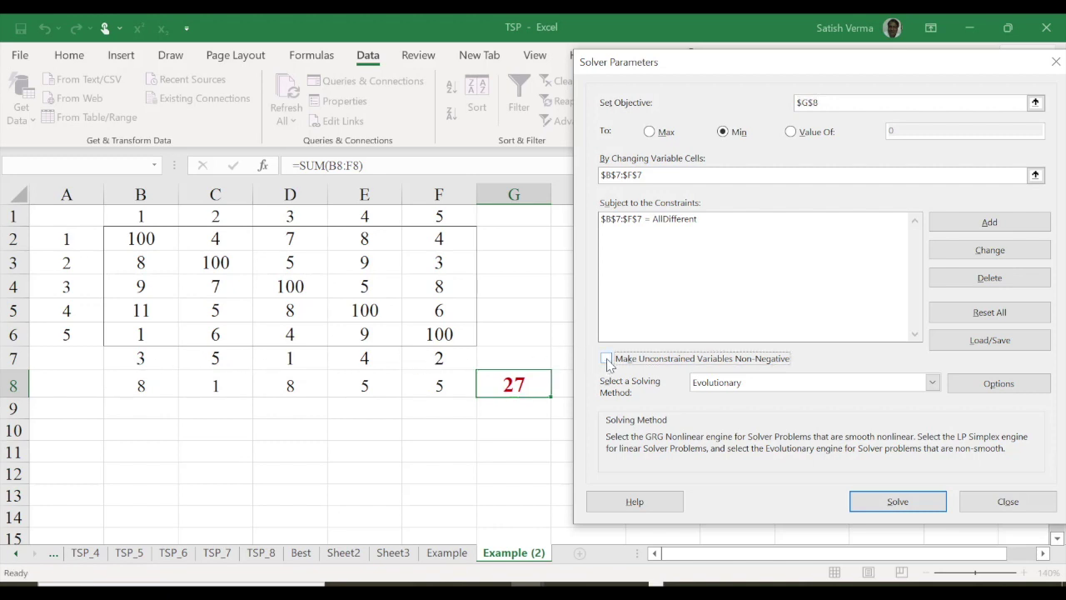
left_click(608, 360)
left_click(932, 383)
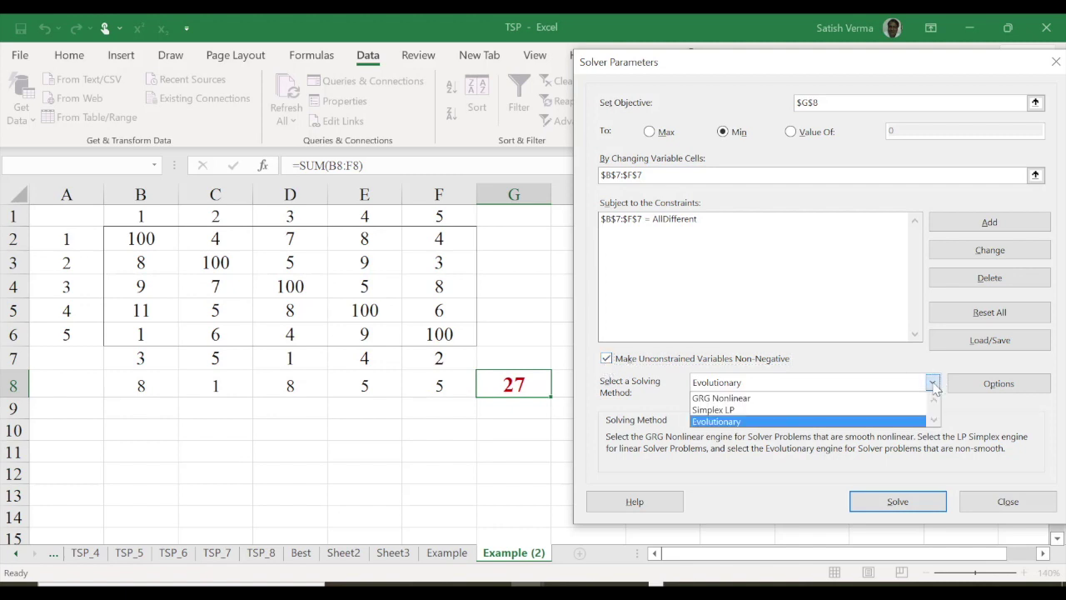
left_click(762, 399)
left_click(932, 382)
left_click(719, 422)
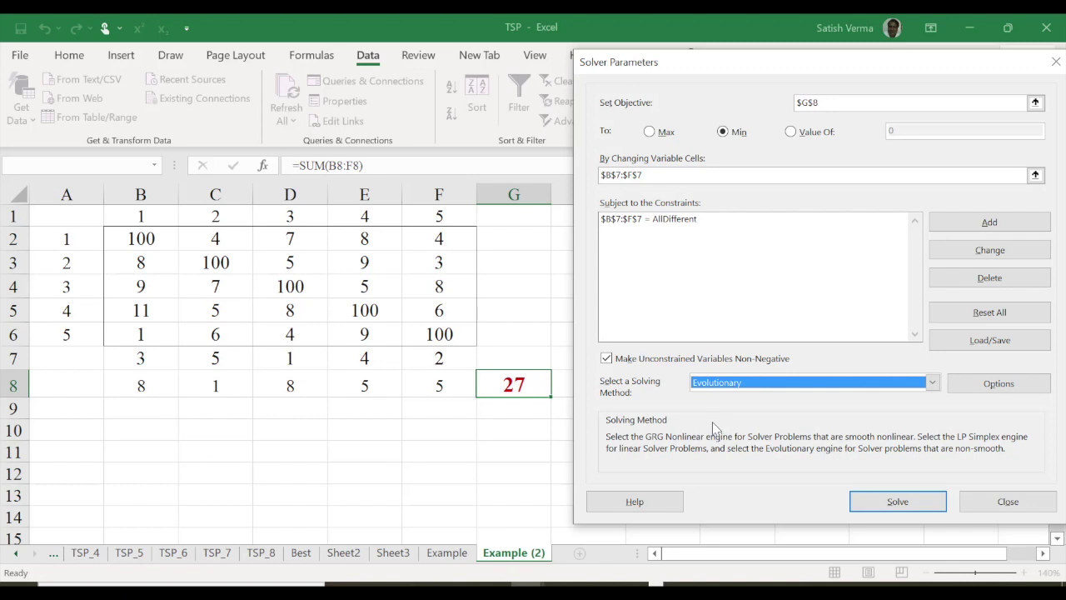
Run Solver and keep its solution, the tour 1, 2, 3, 4, 5 totalling 21
left_click(895, 501)
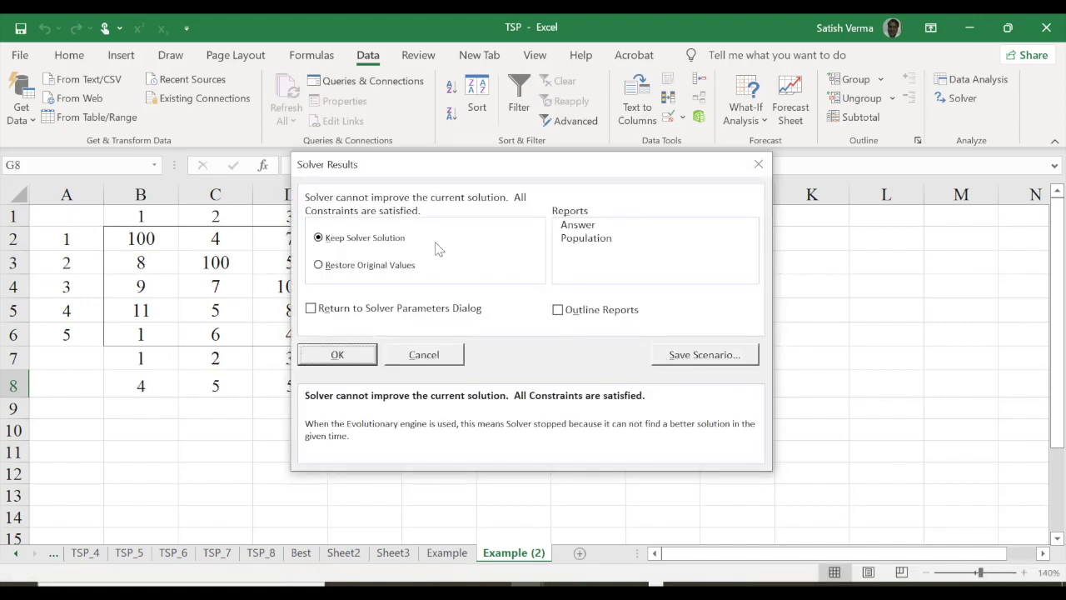
left_click_drag(456, 172, 734, 175)
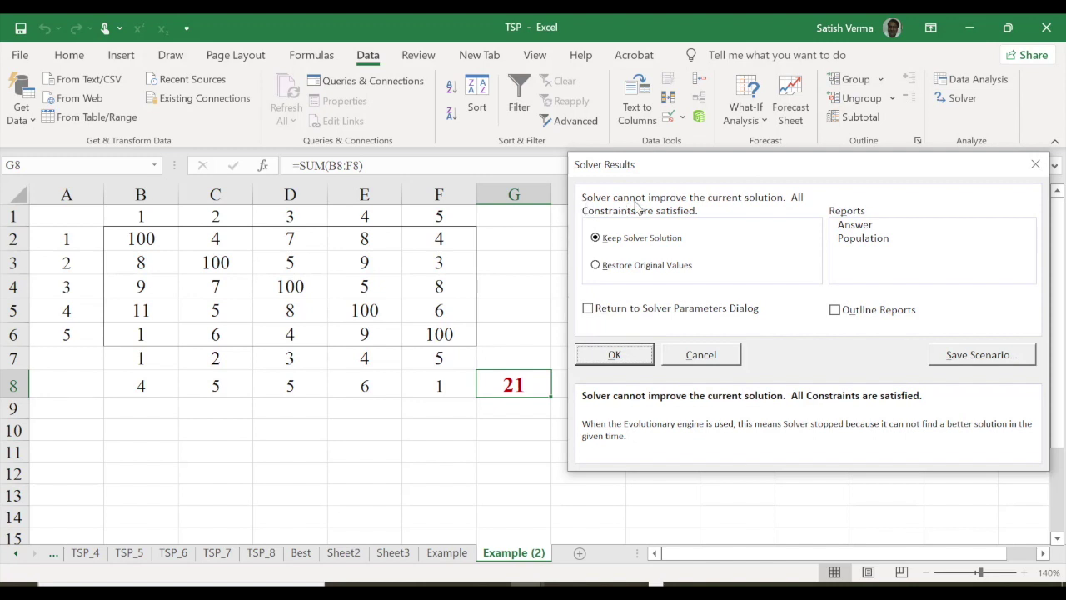
left_click(614, 355)
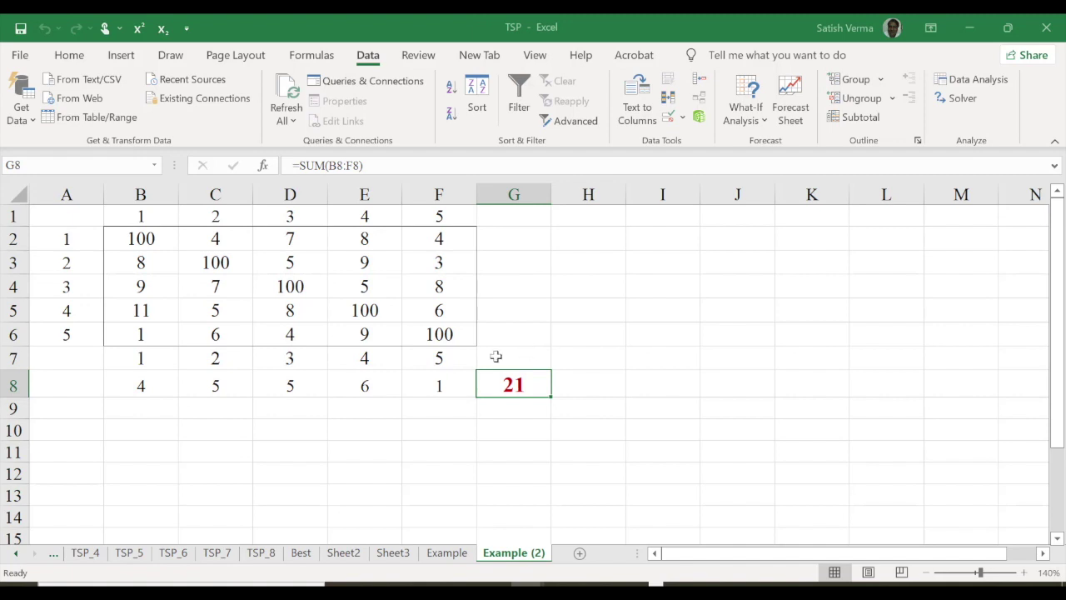
key("alt+Tab")
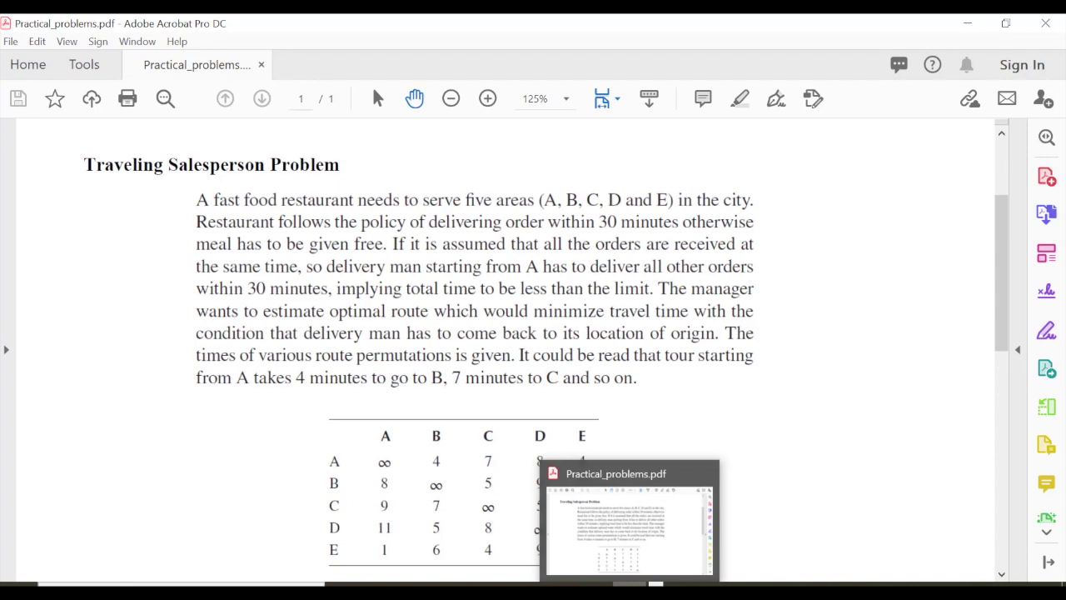
left_click(633, 524)
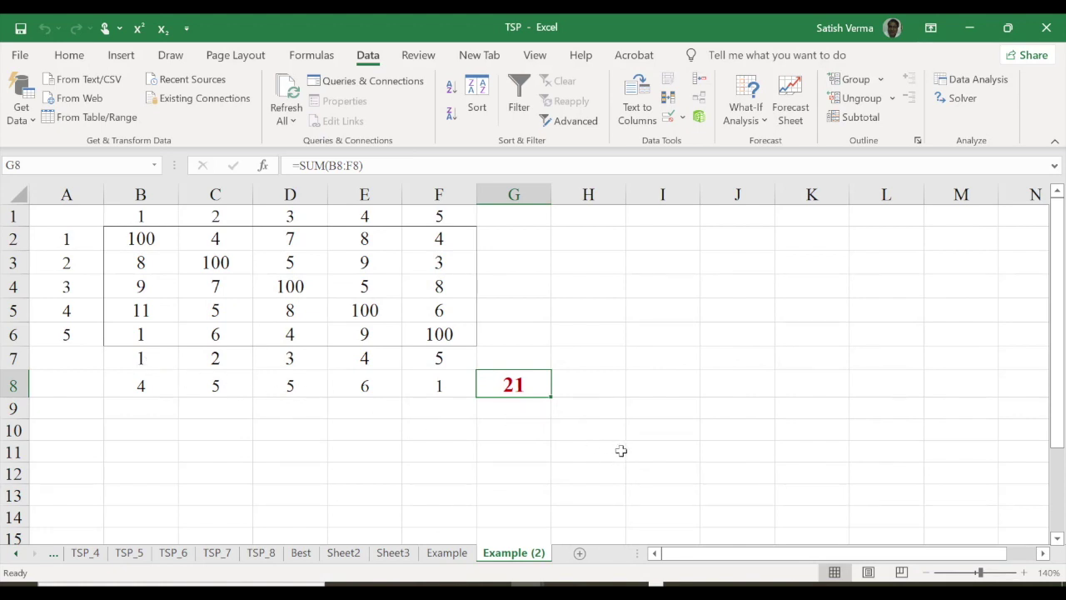
Type new city numbers into B7, D7, E7 and F7 of the tour
left_click(147, 357)
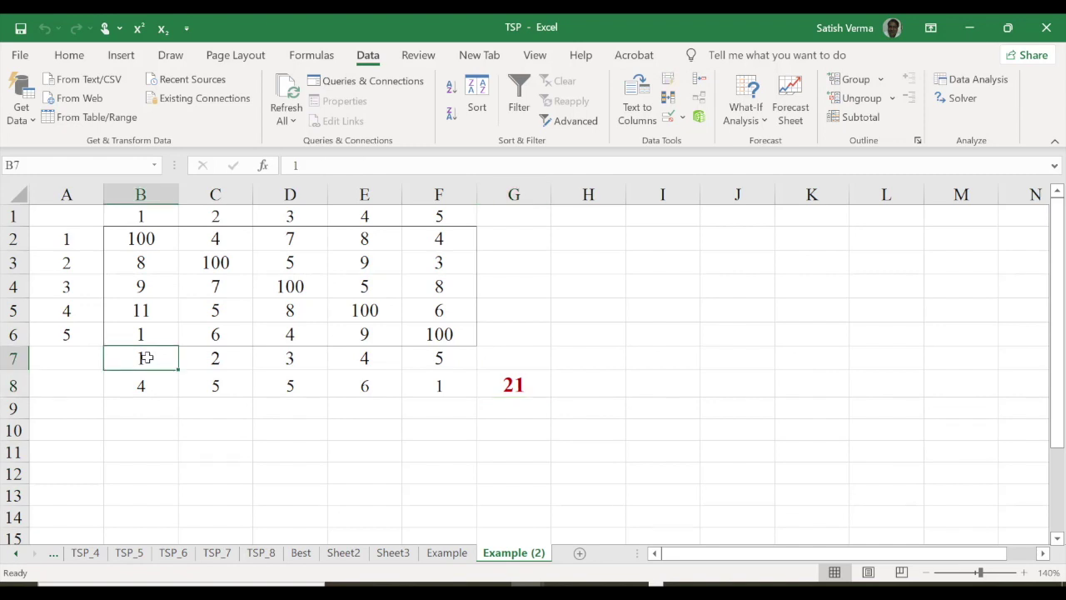
type("4")
left_click(220, 360)
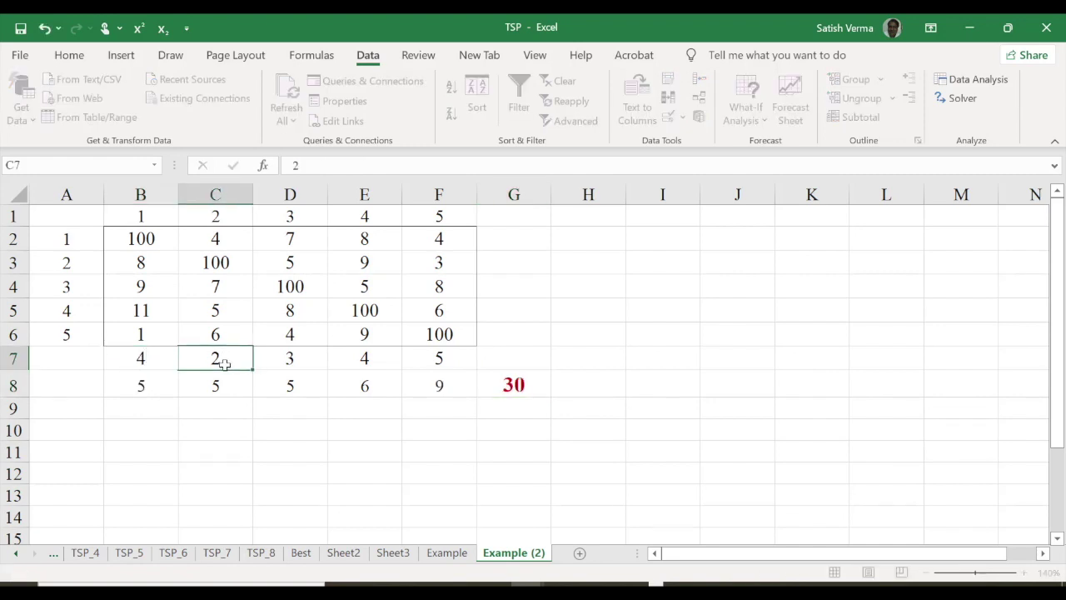
left_click(287, 359)
type("5")
left_click(369, 357)
type("4")
key("BackSpace")
type("1")
left_click(460, 357)
type("3")
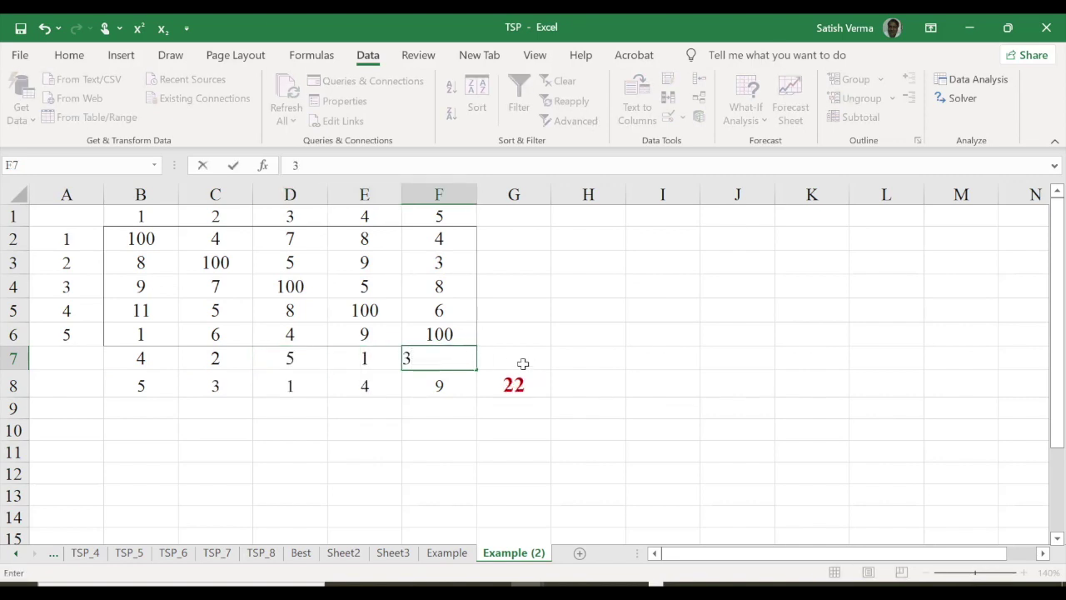
left_click(523, 364)
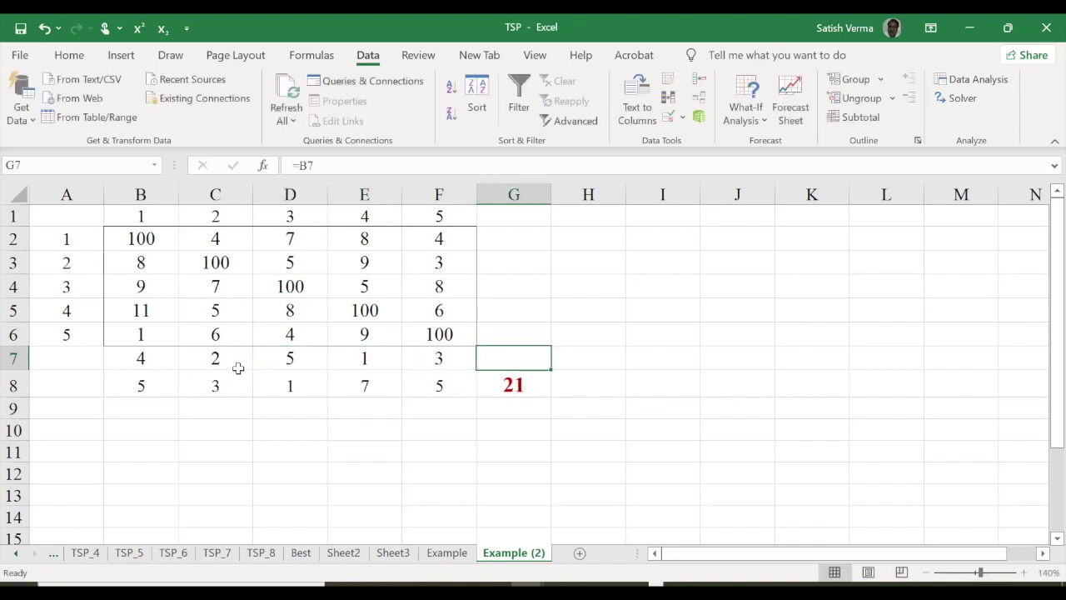
Revise D7, B7, E7 and F7 to form the tour 5, 2, 4, 3, 1, totalling 36
left_click(290, 361)
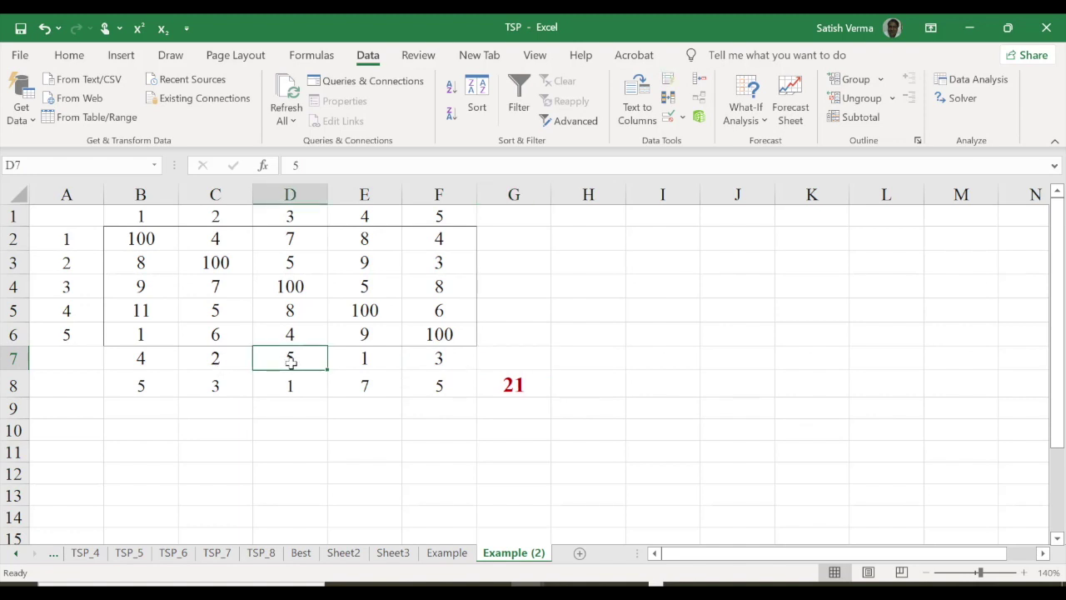
type("4")
left_click(158, 358)
type("5")
left_click(364, 360)
type("3")
left_click(441, 356)
type("1")
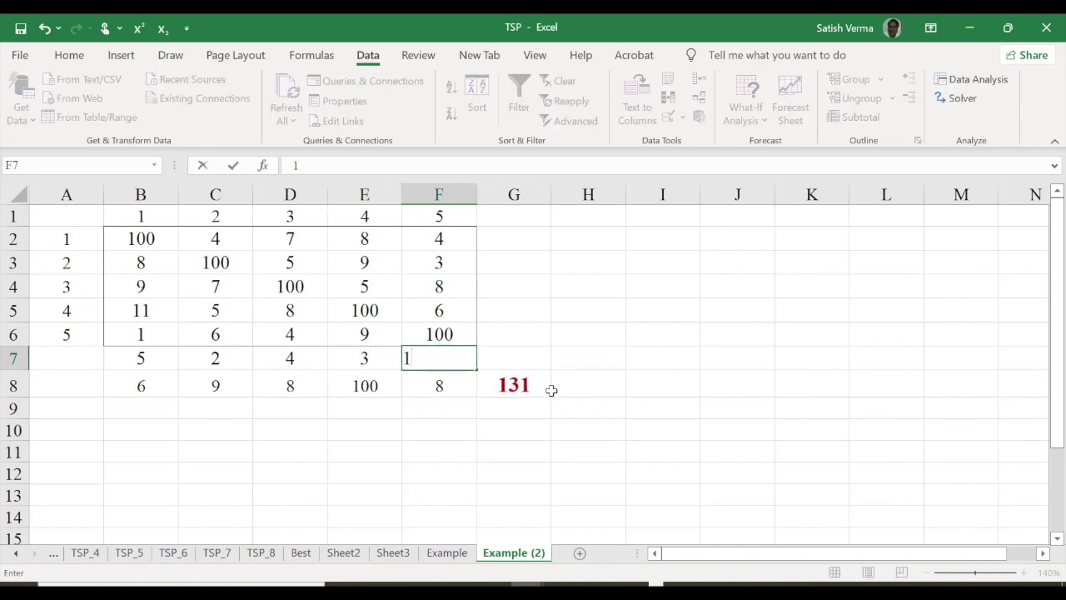
key("Return")
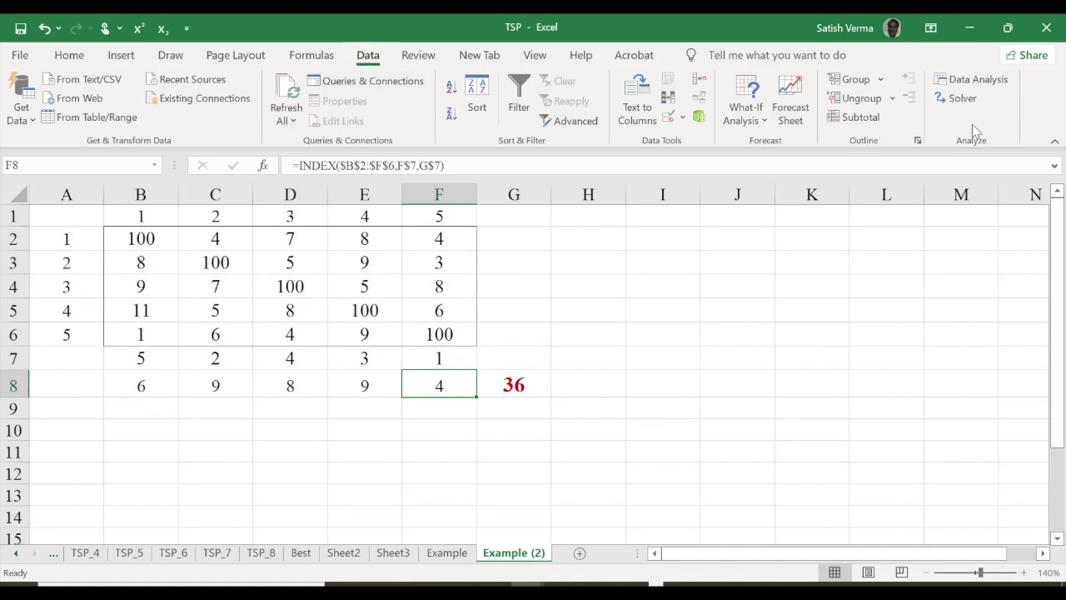
Rerun Solver and keep the tour 3, 4, 2, 5, 1 with total 21
left_click(977, 100)
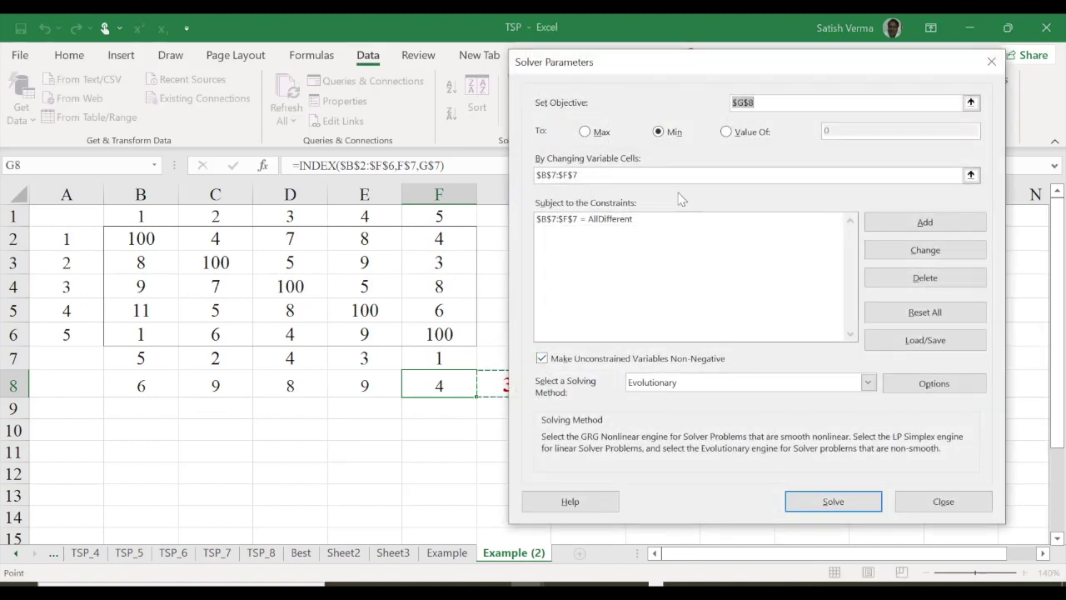
left_click(833, 504)
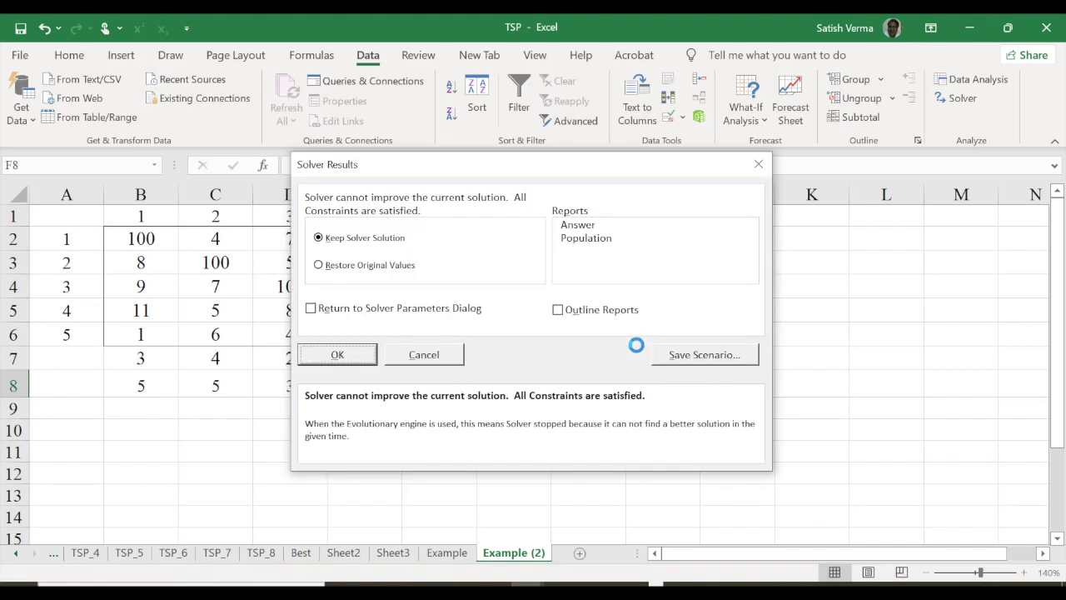
left_click_drag(448, 175, 766, 175)
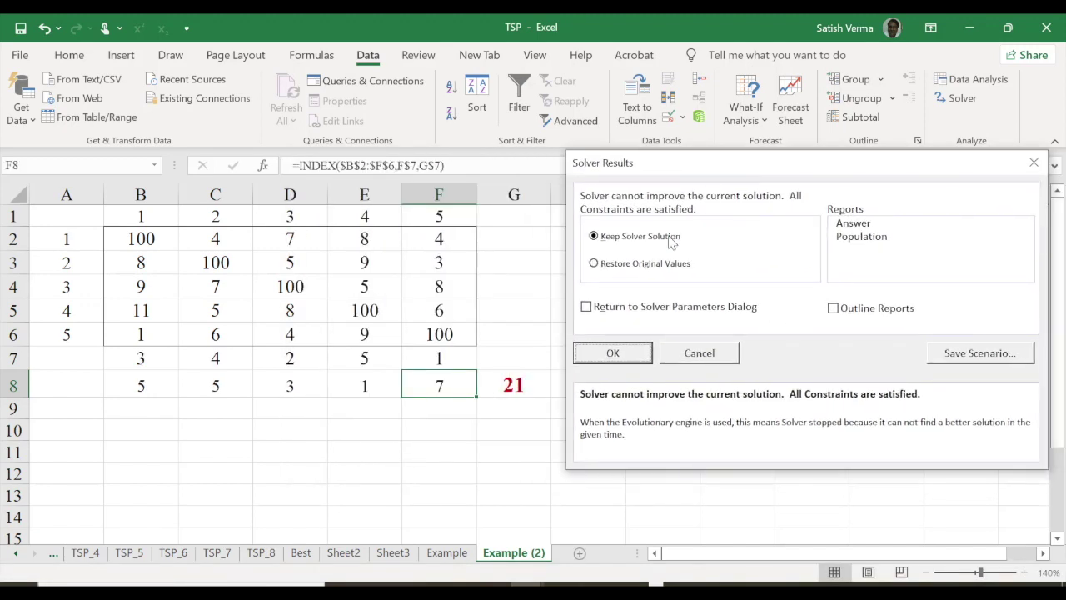
left_click(613, 353)
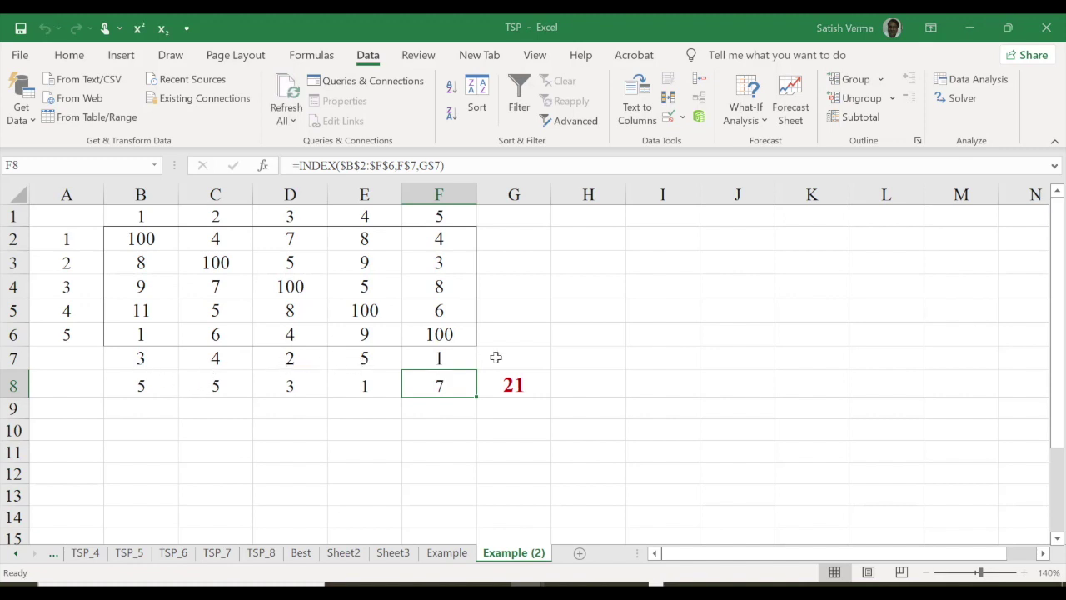
Enter the tour letters C, D, B, E, A, C into F10:K10, then check the G8 total
left_click(430, 433)
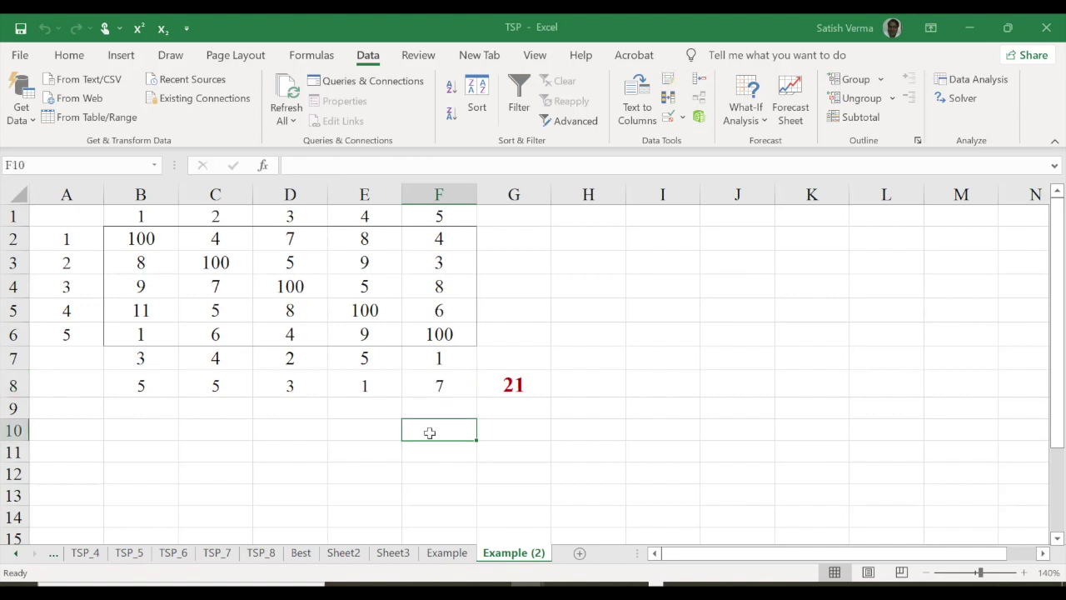
type("3")
left_click(516, 433)
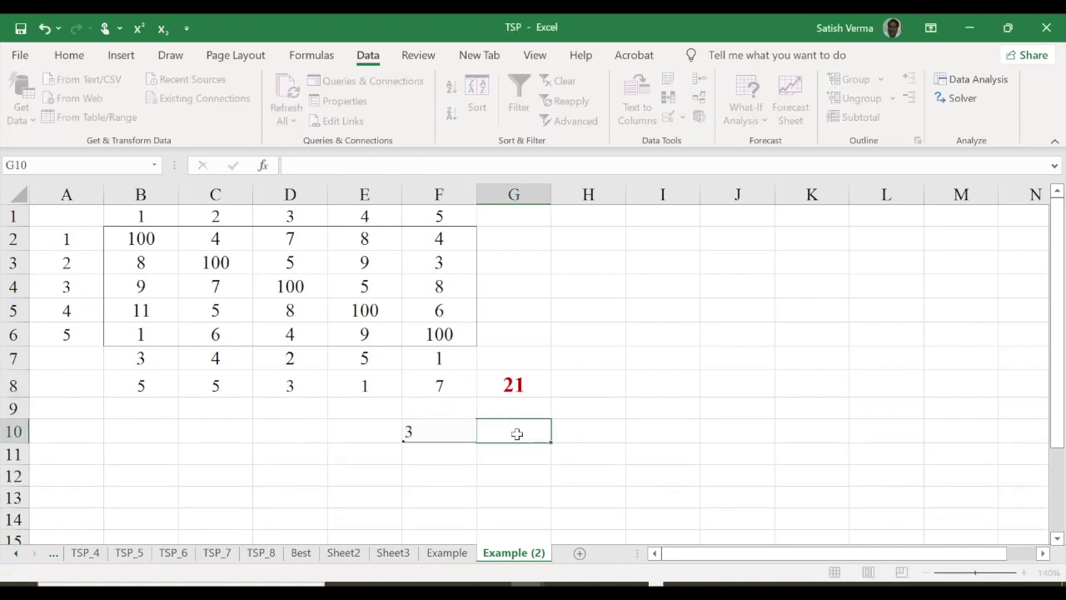
left_click(437, 432)
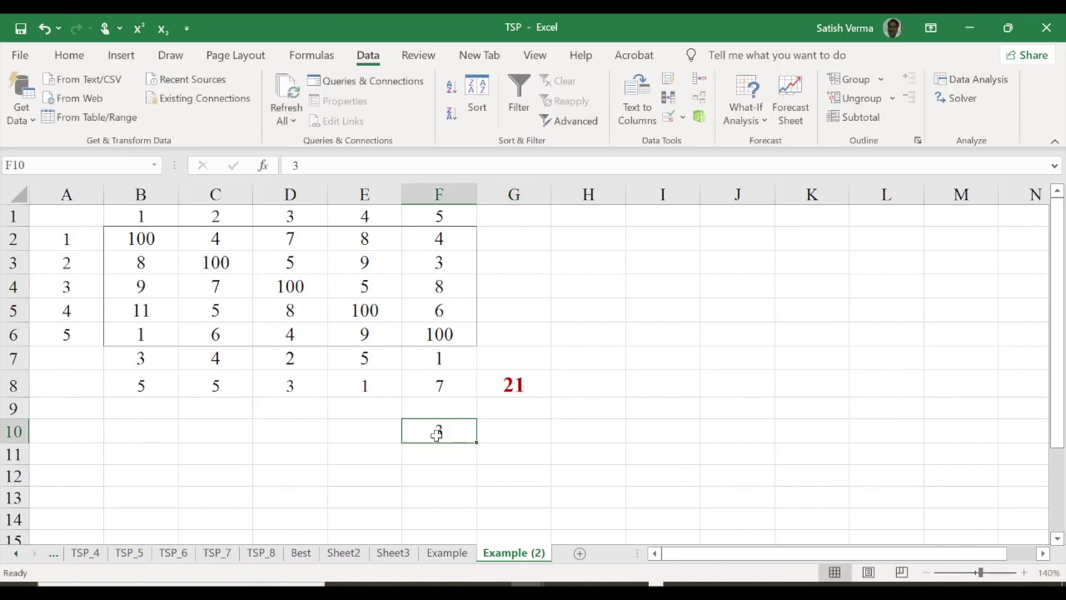
type("C")
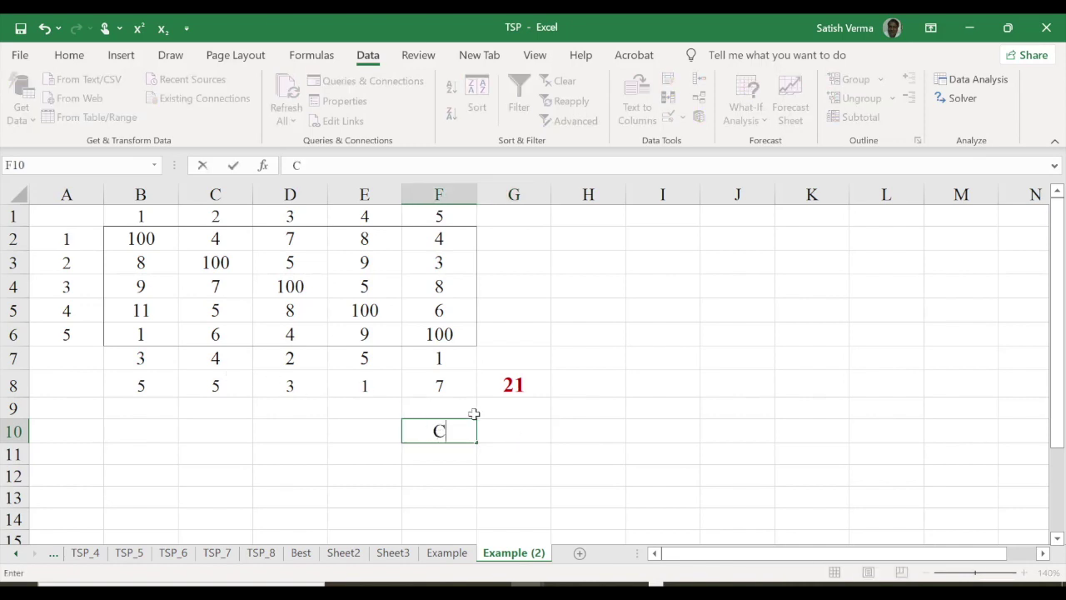
left_click(508, 433)
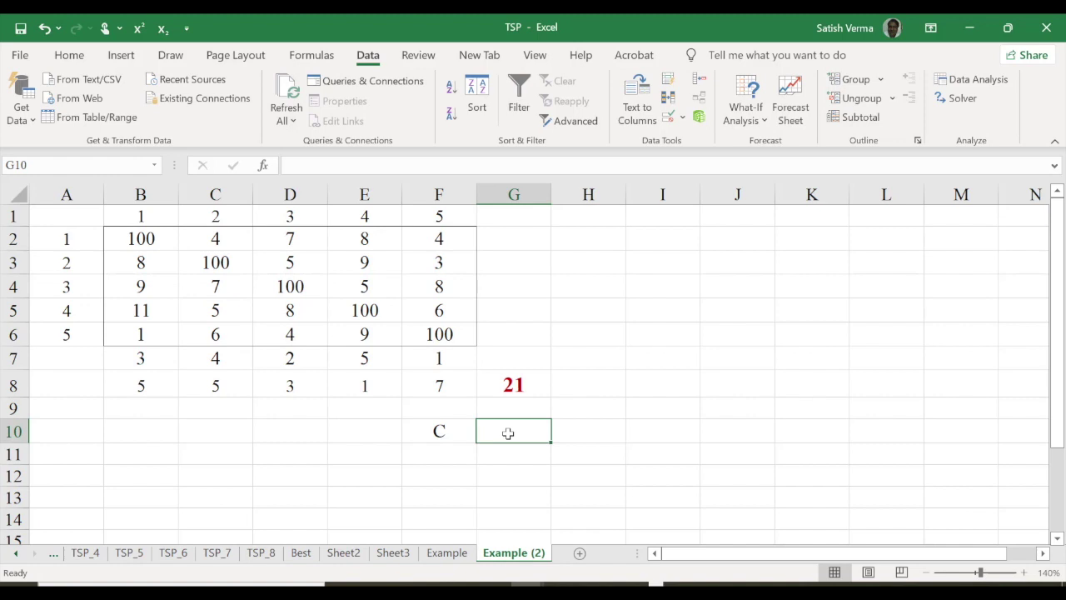
type("D")
left_click(591, 431)
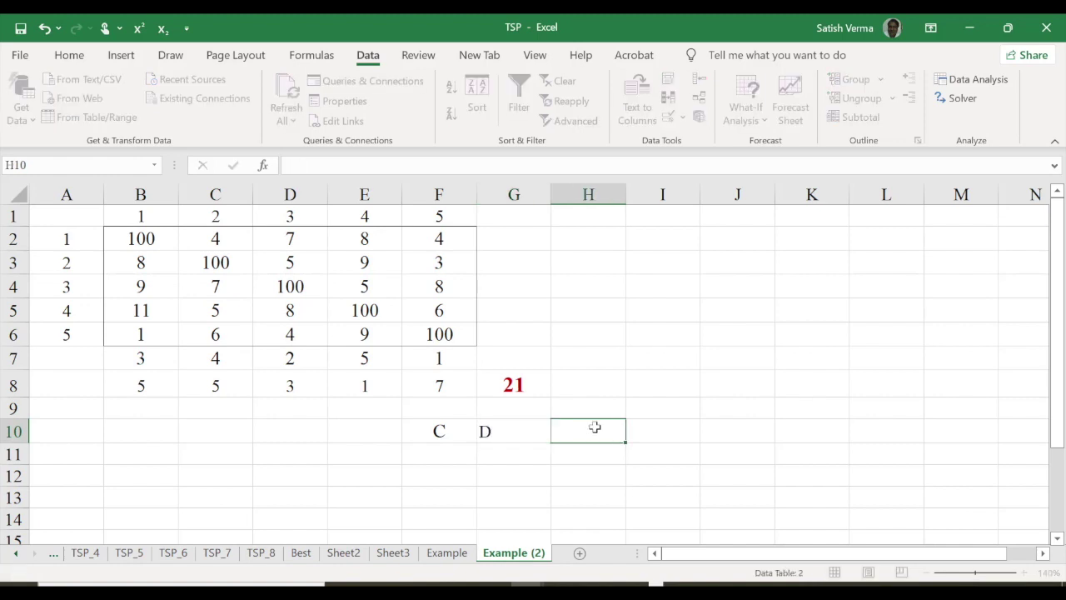
type("B")
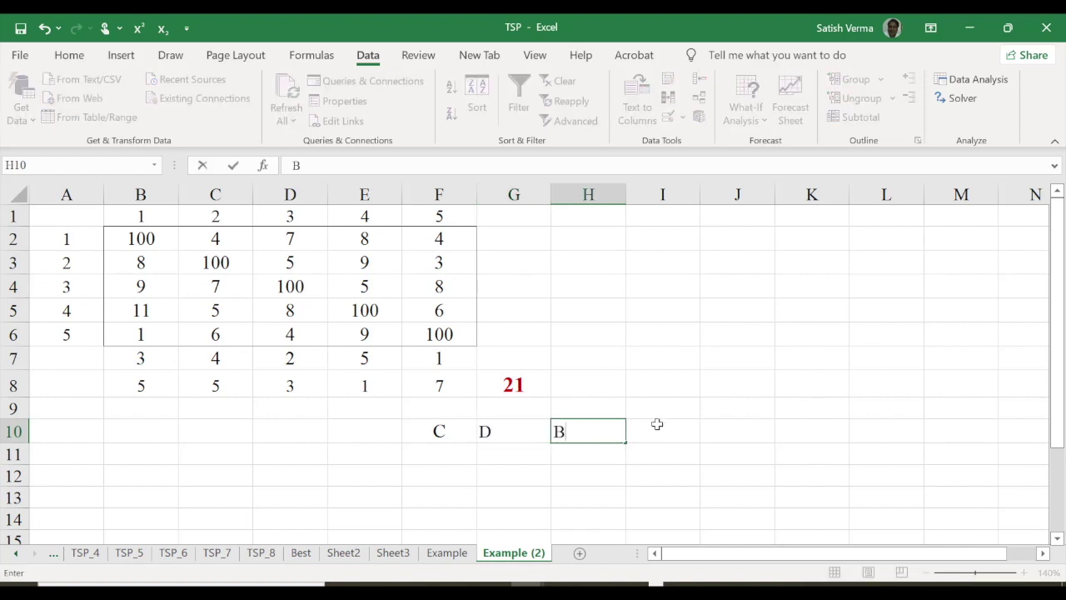
left_click(658, 427)
type("E")
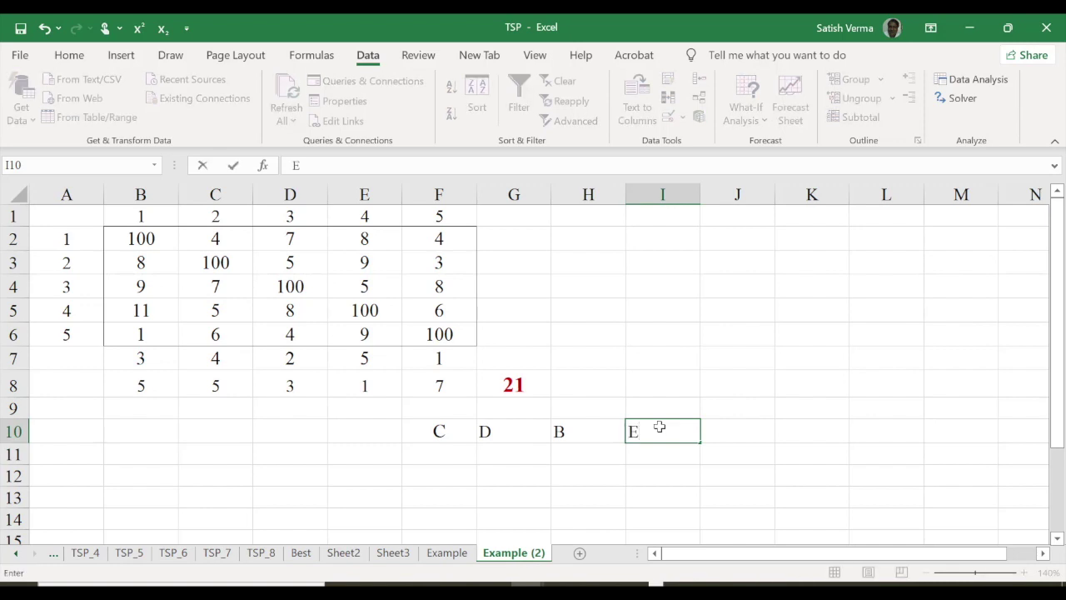
left_click(754, 427)
type("A")
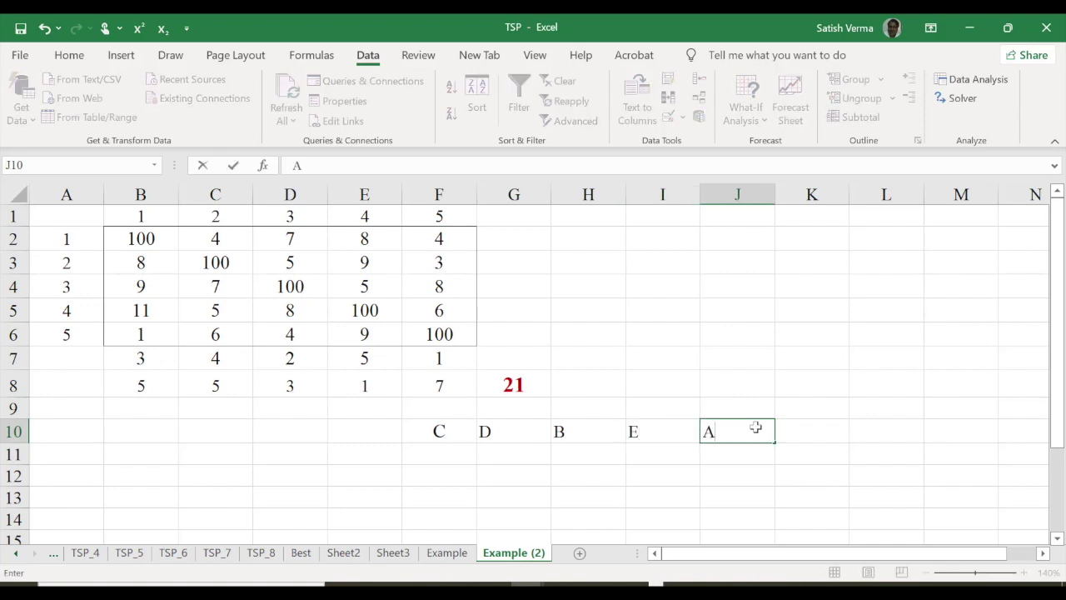
left_click(805, 432)
type("C")
left_click(417, 451)
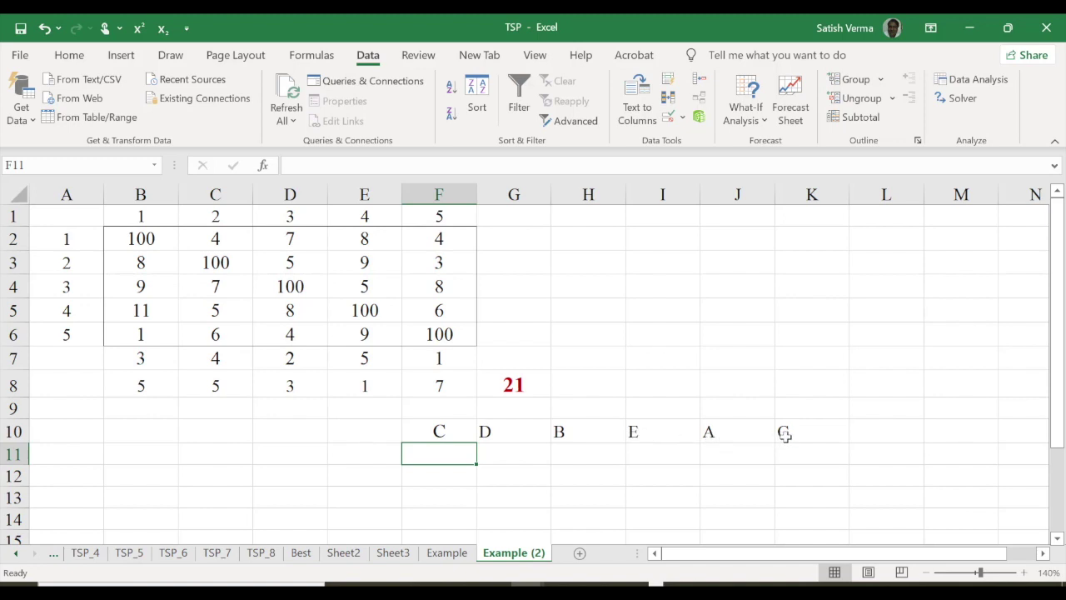
left_click(525, 385)
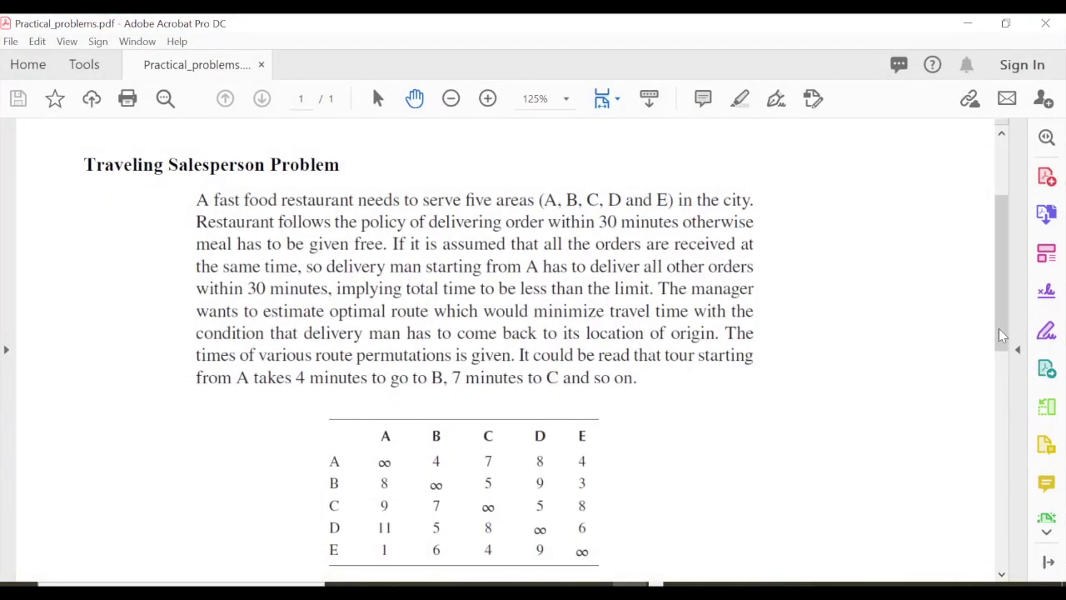
Scroll the PDF down to the Shortest Path network diagram running from Origin O to Destination T
left_click_drag(1003, 335, 1010, 438)
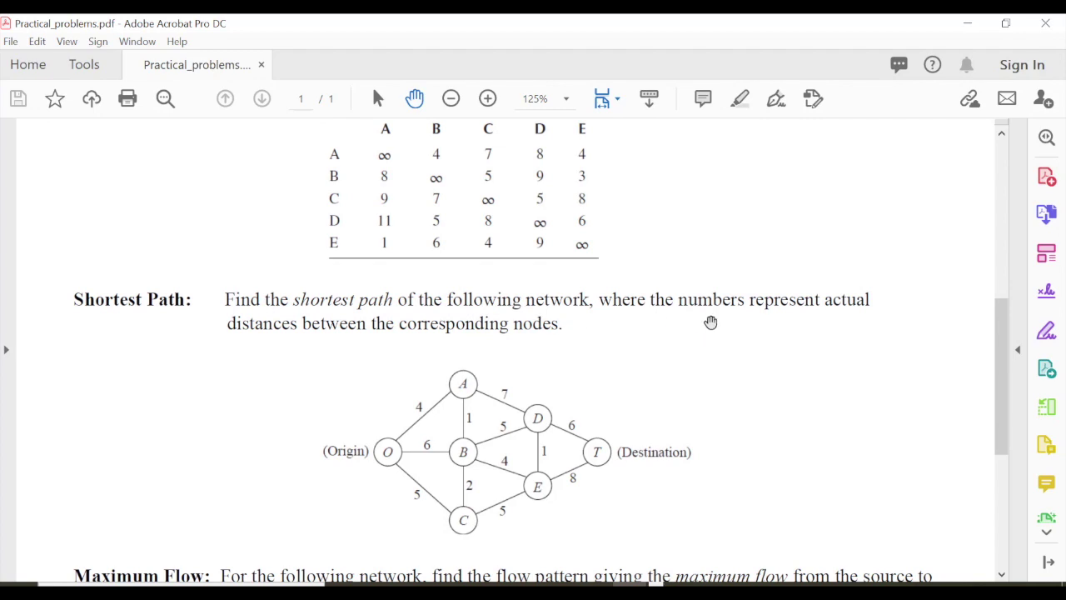
left_click_drag(998, 388, 997, 385)
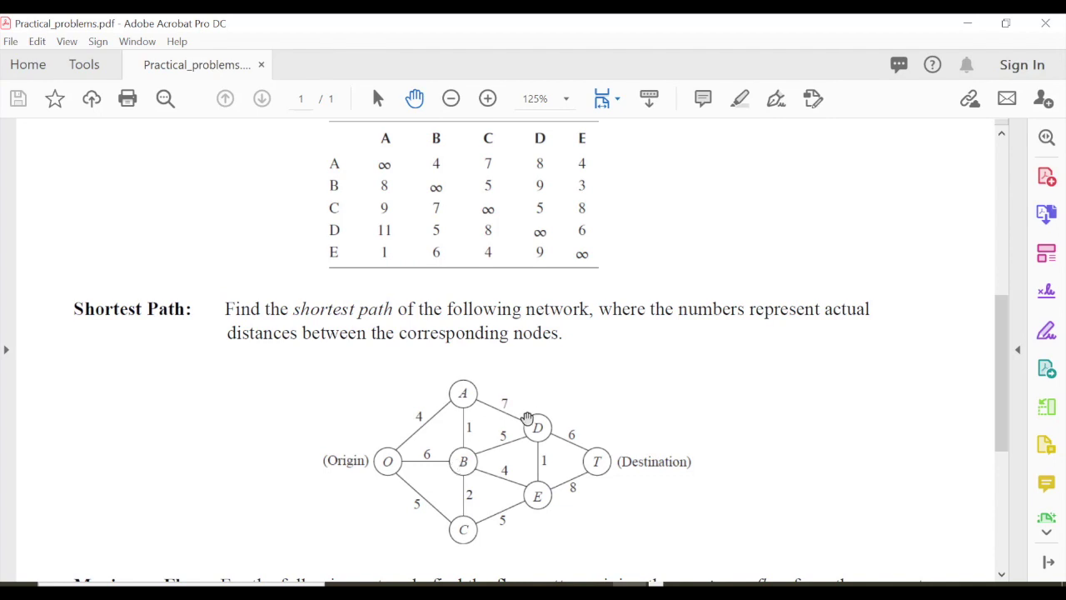
Bring the shortestpath workbook forward and walk through its arcs: O–A 4, O–B 6, A–D 7, B–C
left_click(525, 584)
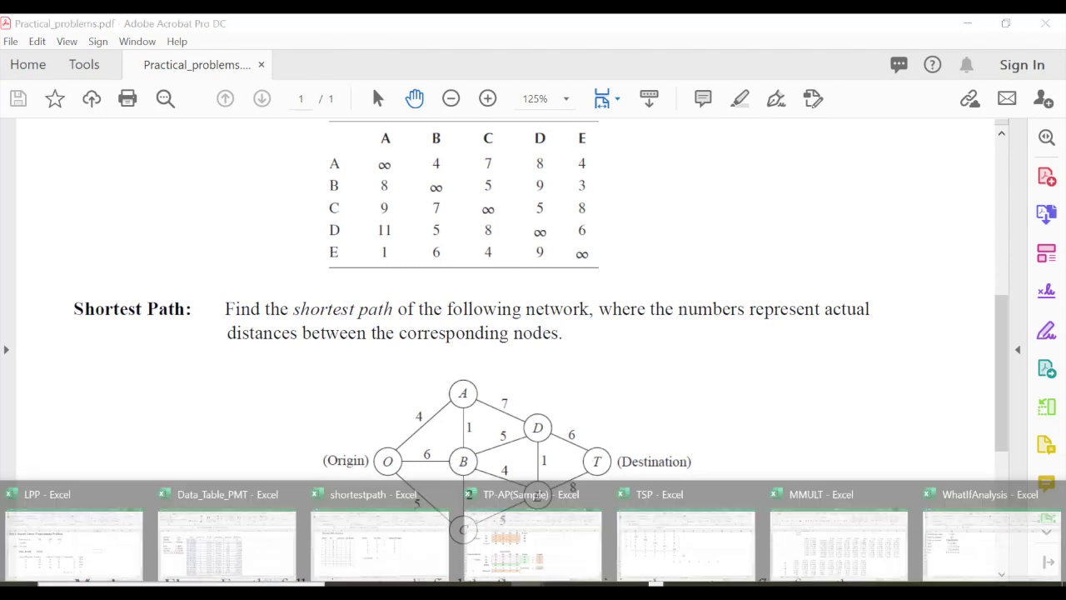
left_click(387, 544)
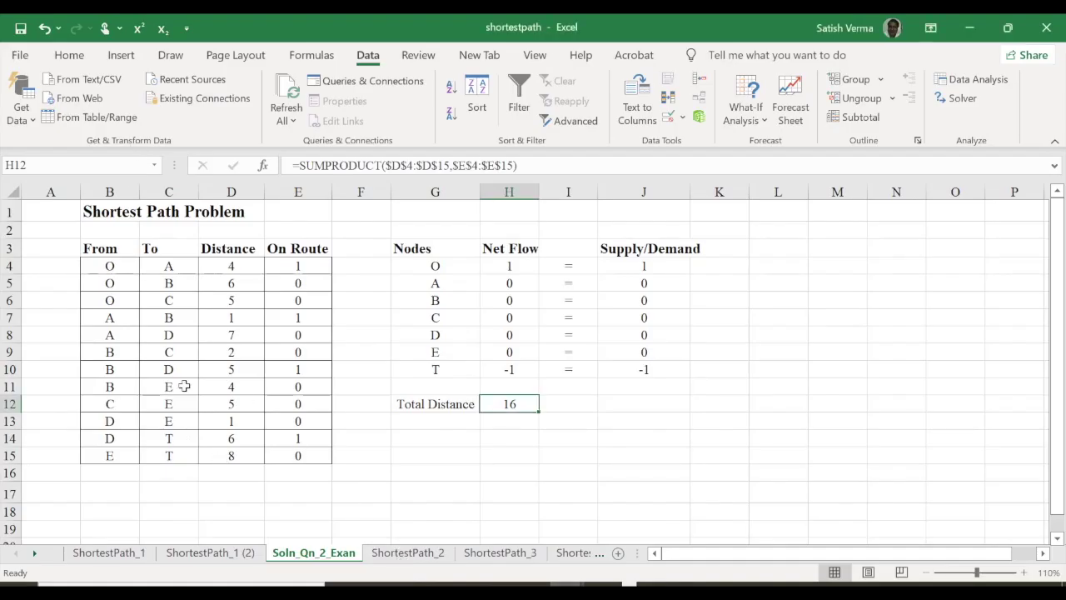
left_click(109, 262)
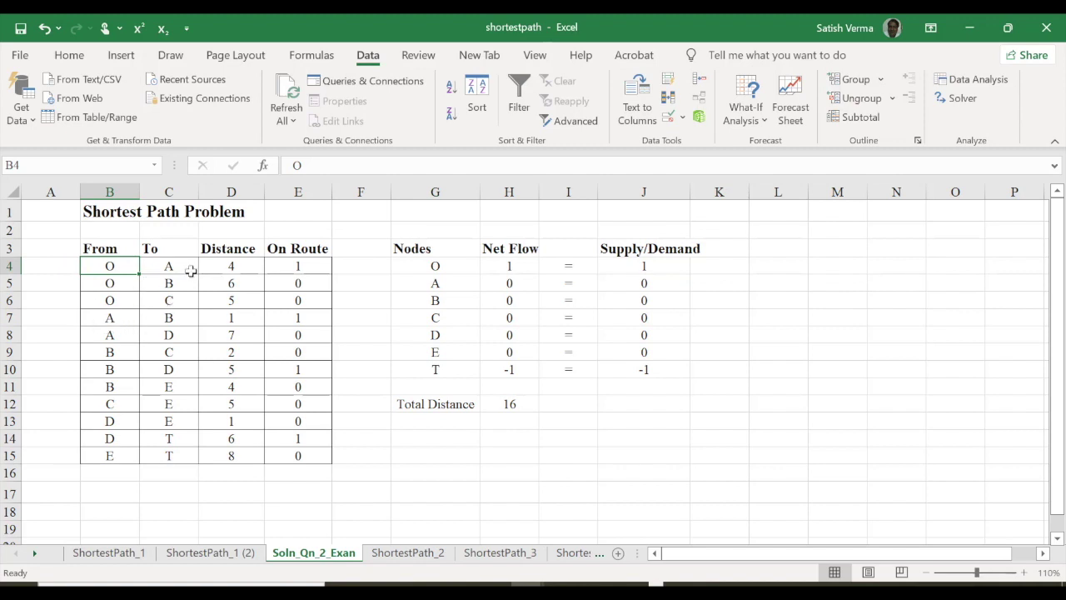
left_click(231, 265)
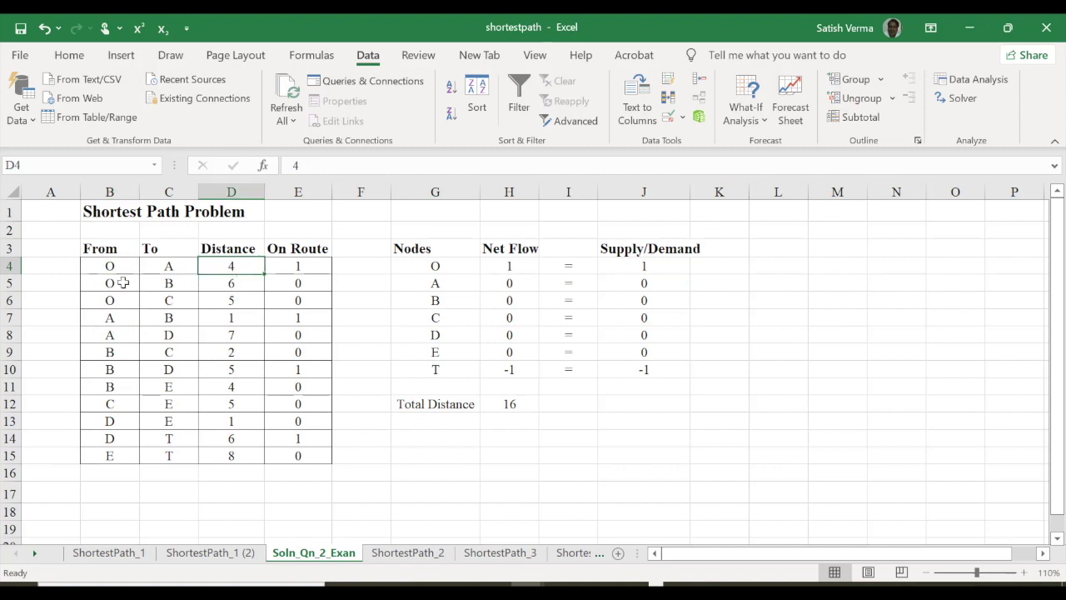
left_click(240, 283)
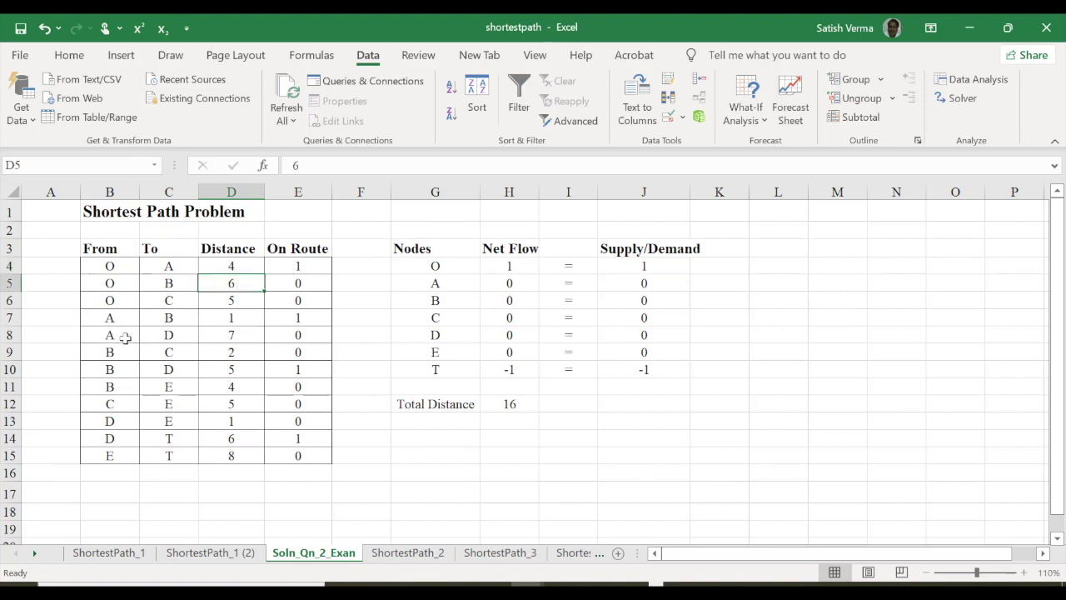
left_click(235, 335)
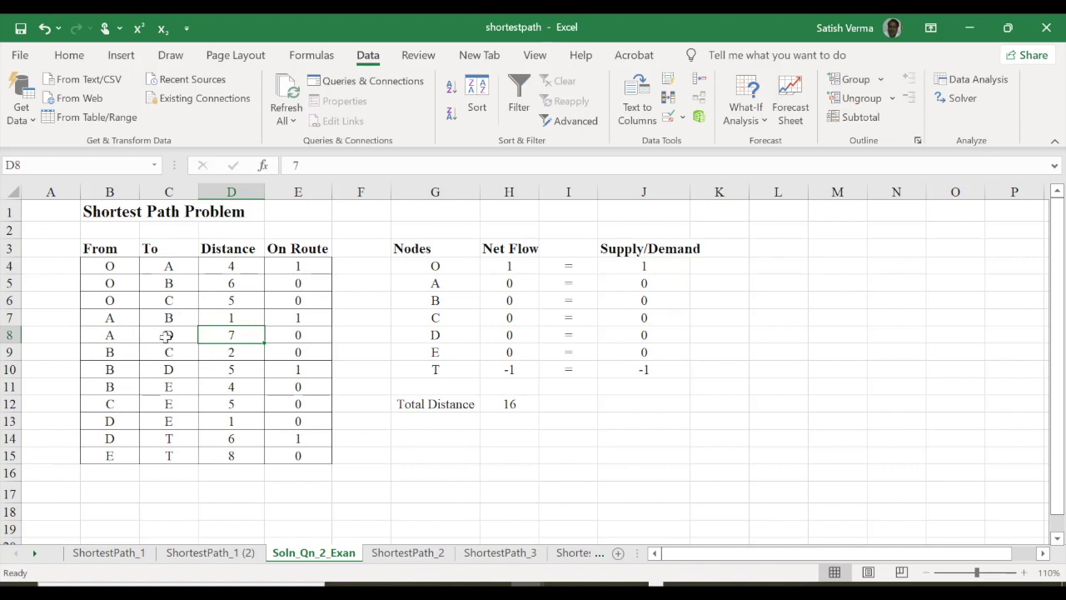
left_click(170, 358)
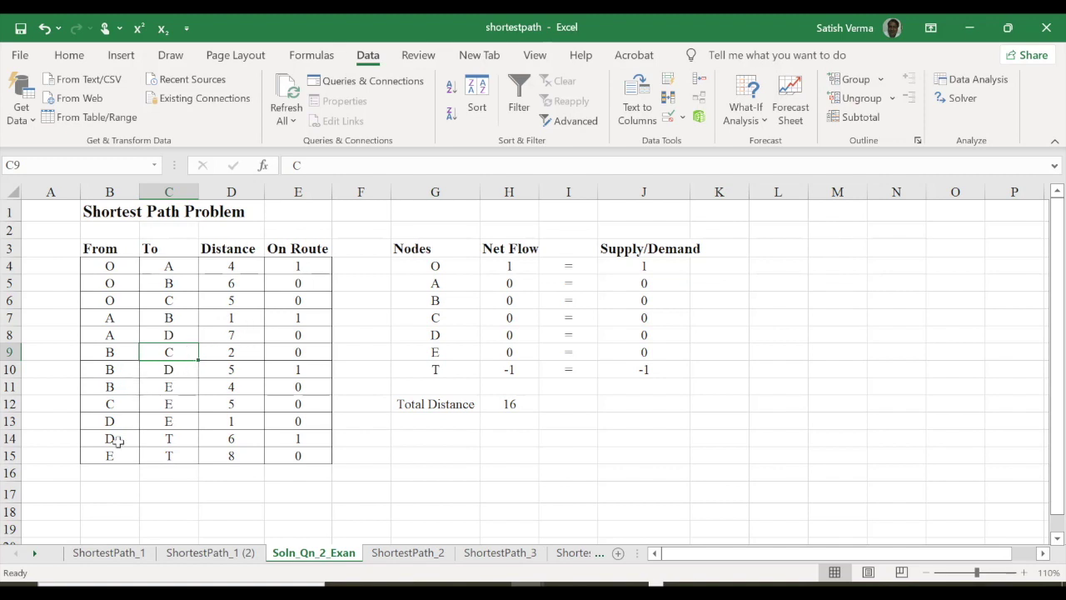
left_click(629, 583)
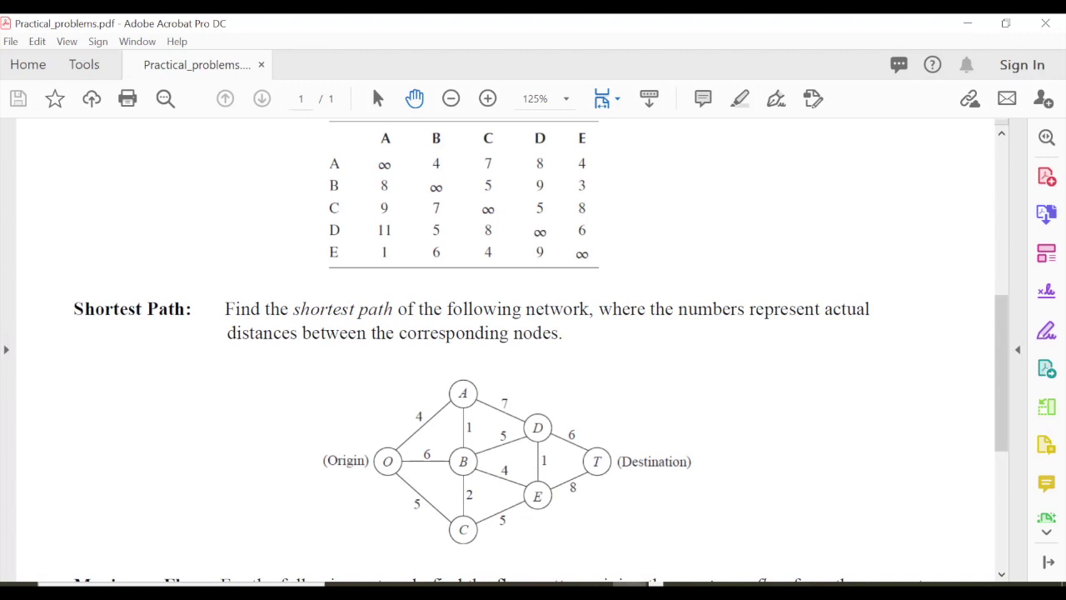
left_click(642, 584)
left_click(232, 456)
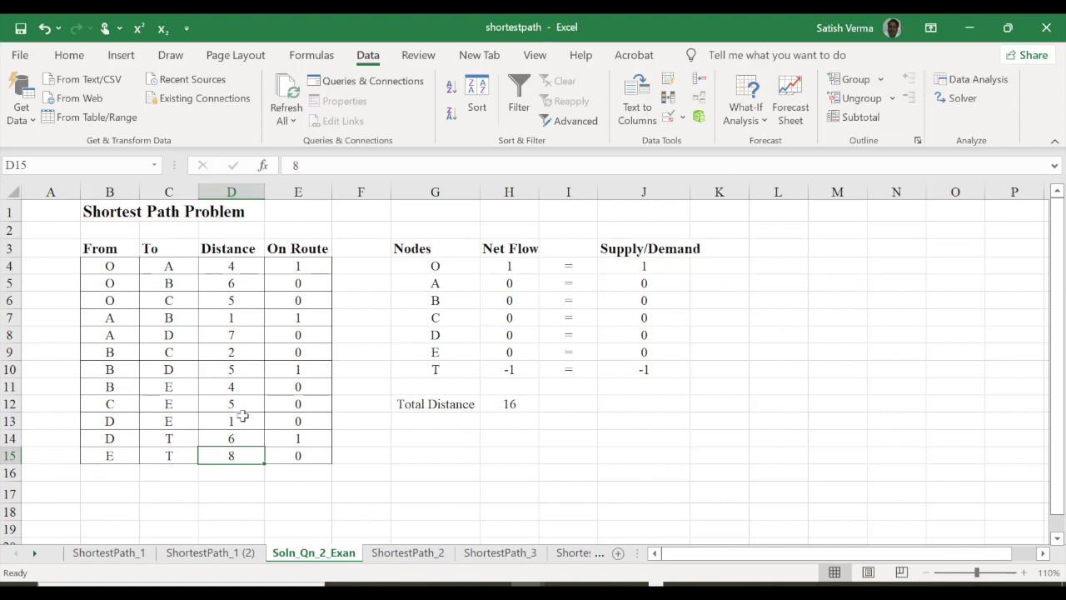
Clear the On Route values in E4:E15
left_click(304, 248)
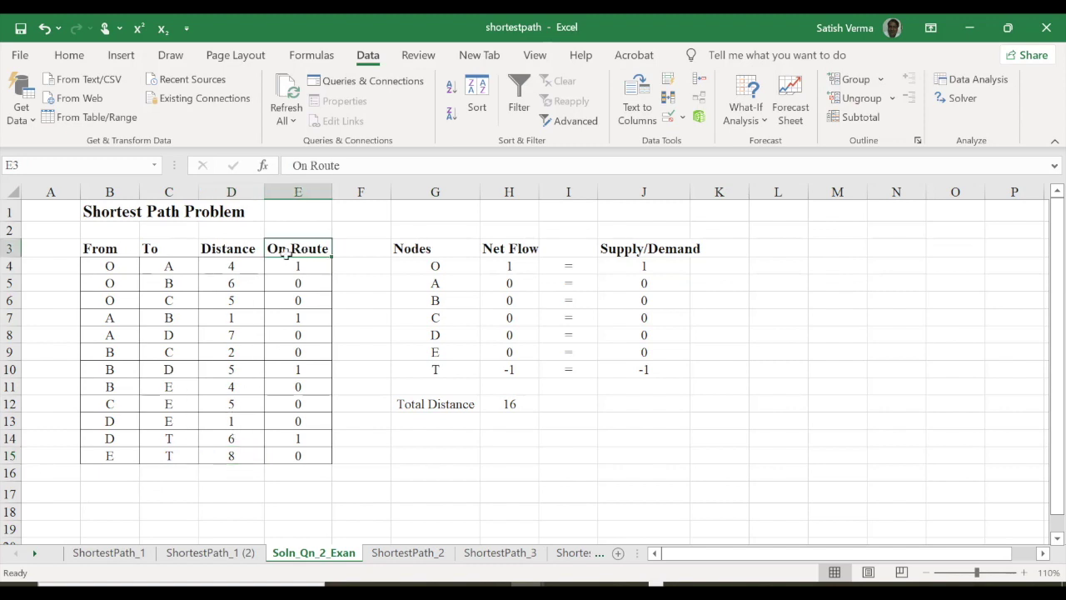
left_click_drag(307, 263, 300, 458)
key("ctrl+v")
key("Delete")
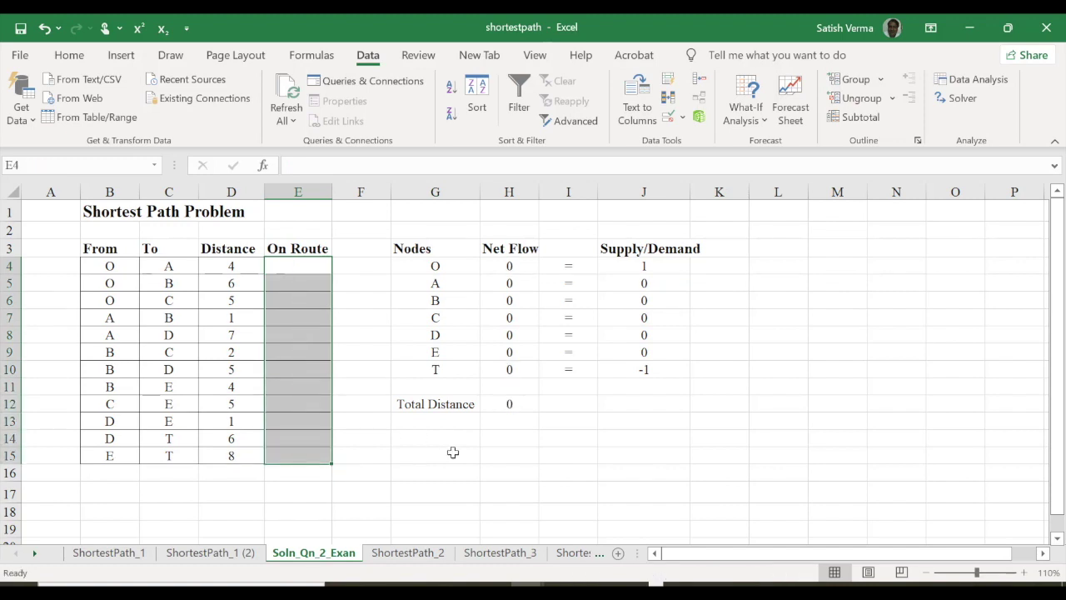
left_click(450, 455)
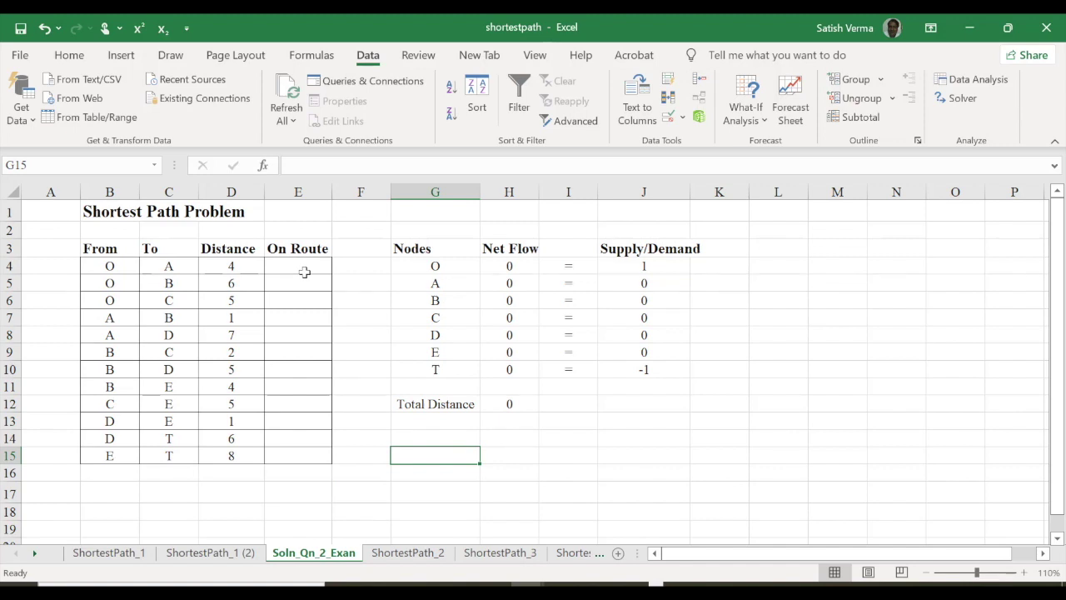
Centre the Nodes heading in G3
left_click(409, 250)
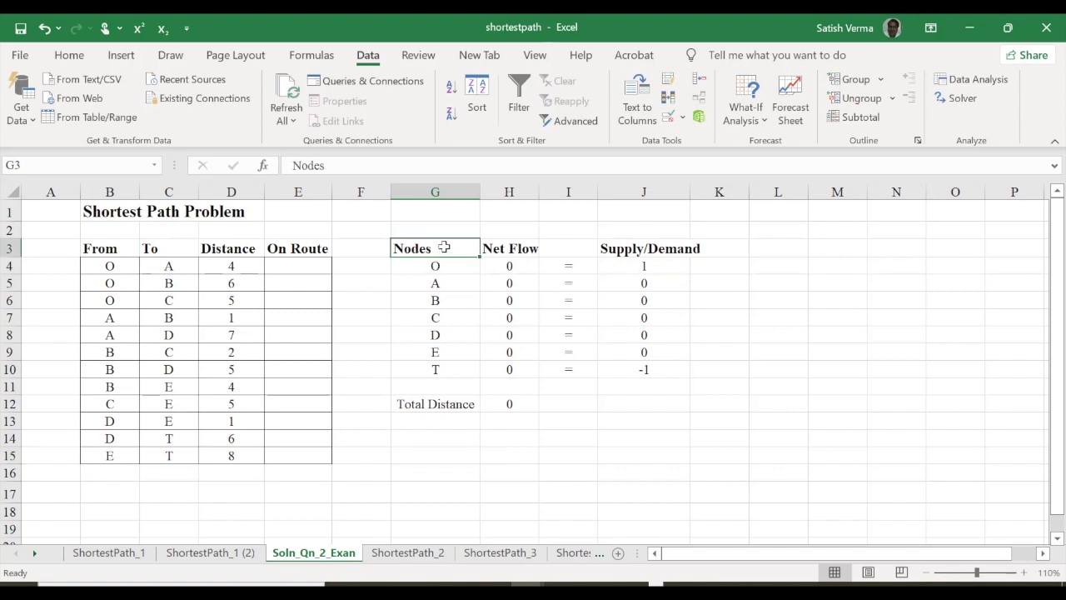
left_click(69, 55)
left_click(292, 115)
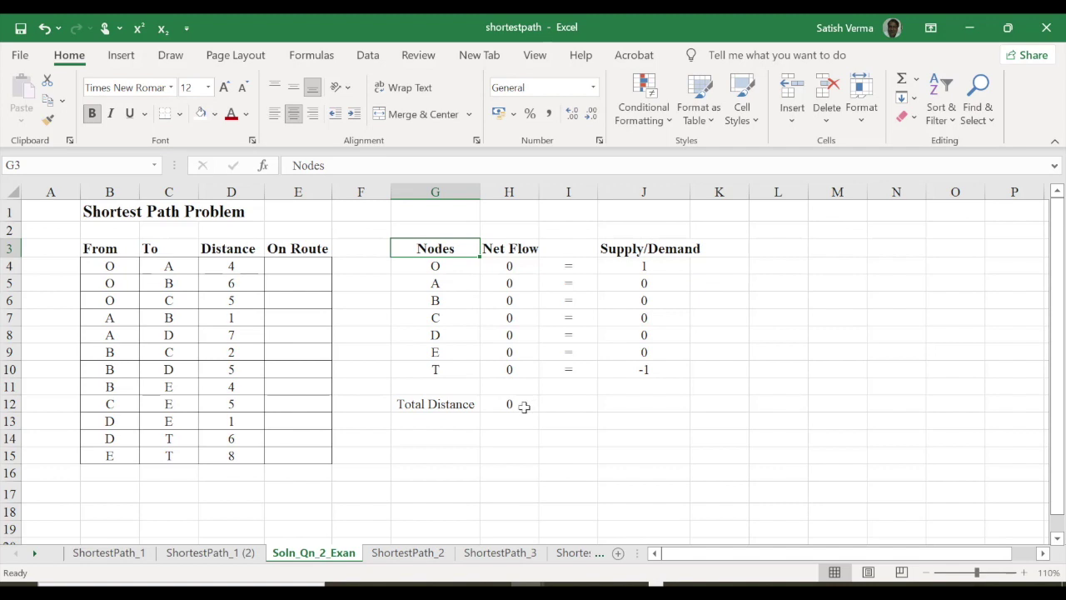
left_click(510, 249)
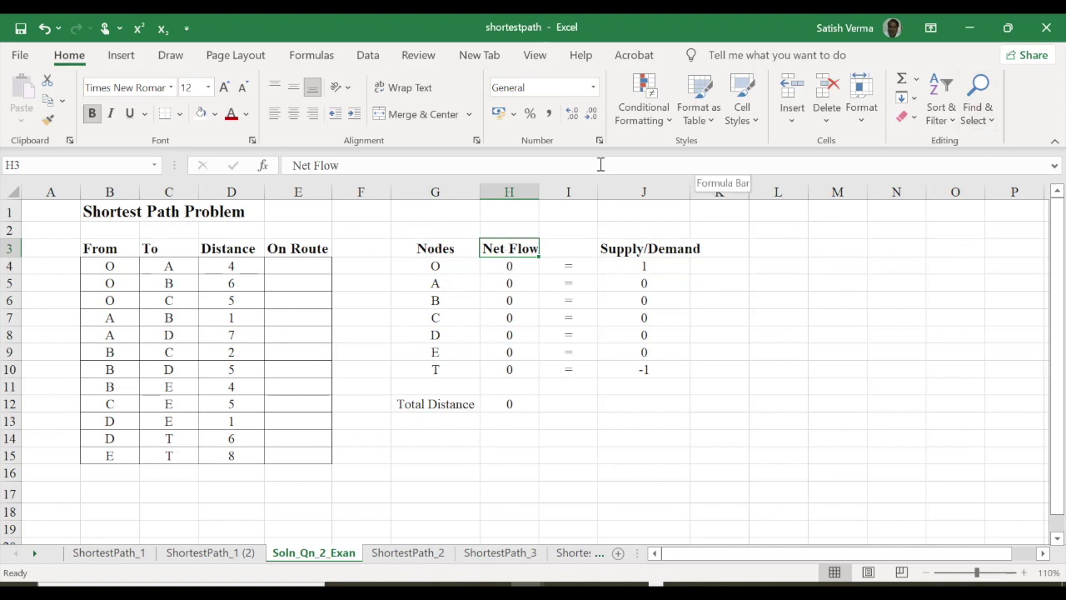
Delete the old Net Flow formula in H4 and abandon a half-typed =SUMIF entry
left_click(510, 268)
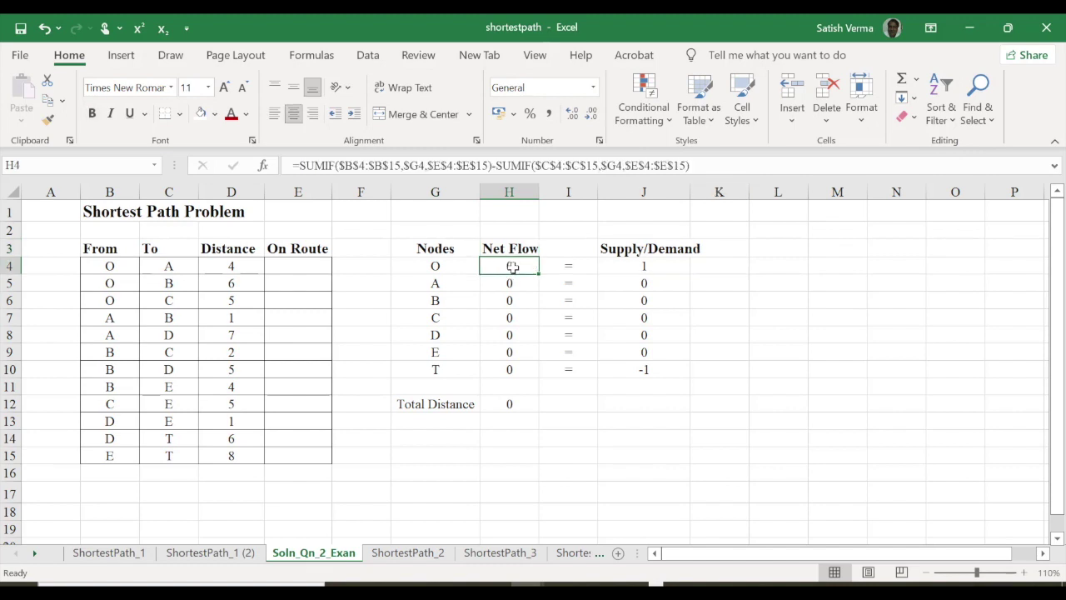
key("Delete")
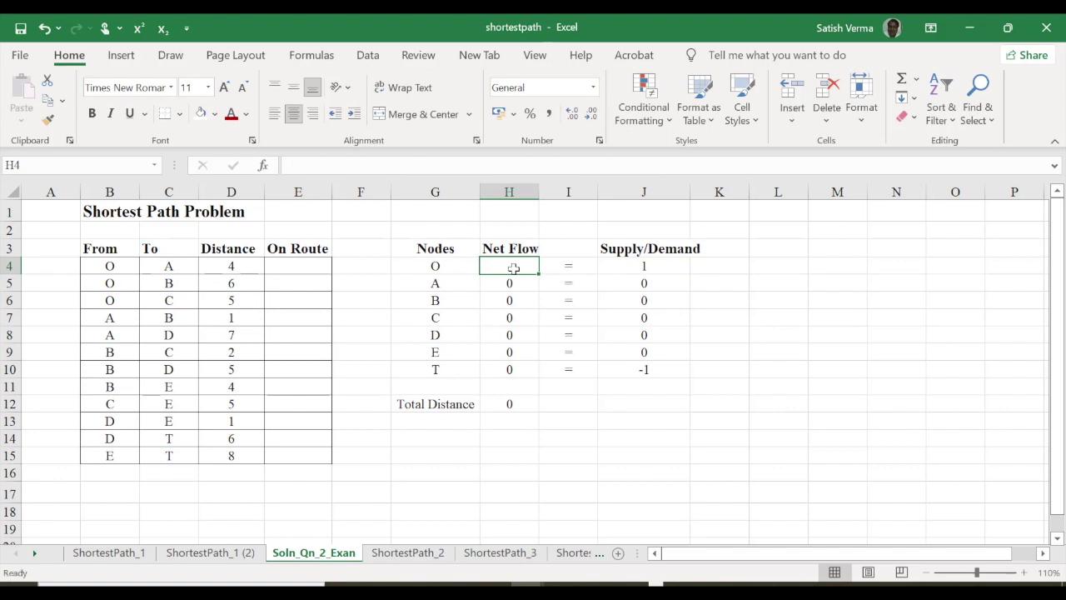
left_click(307, 167)
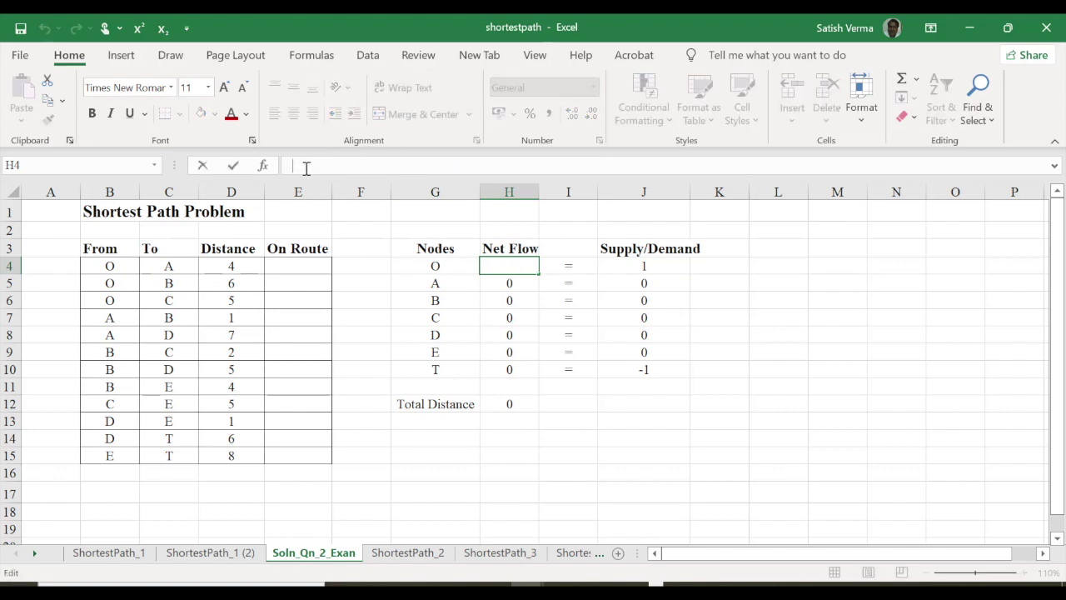
type("=")
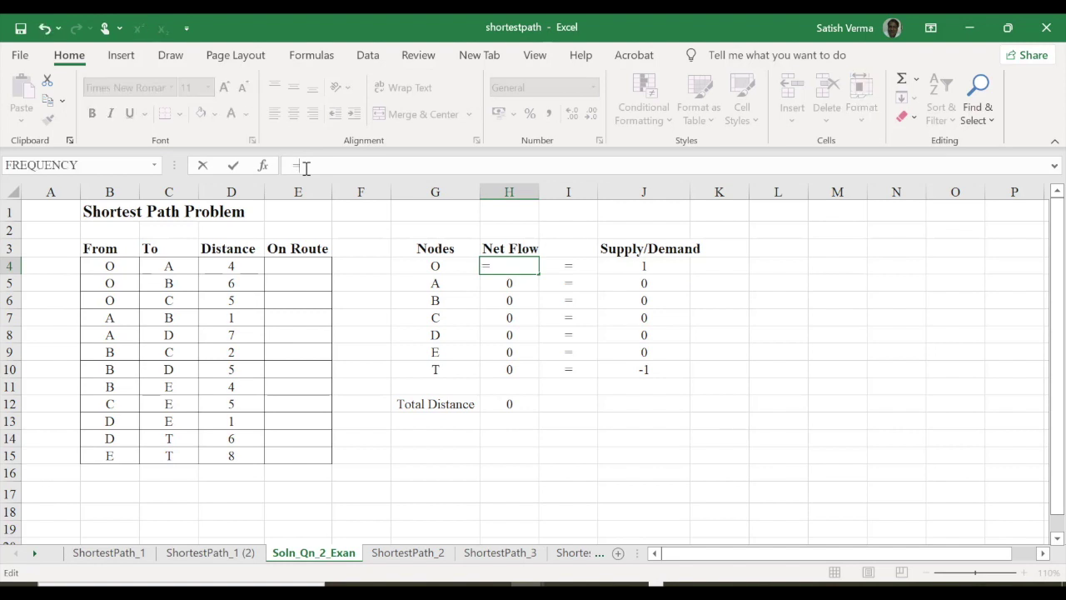
type("sumi")
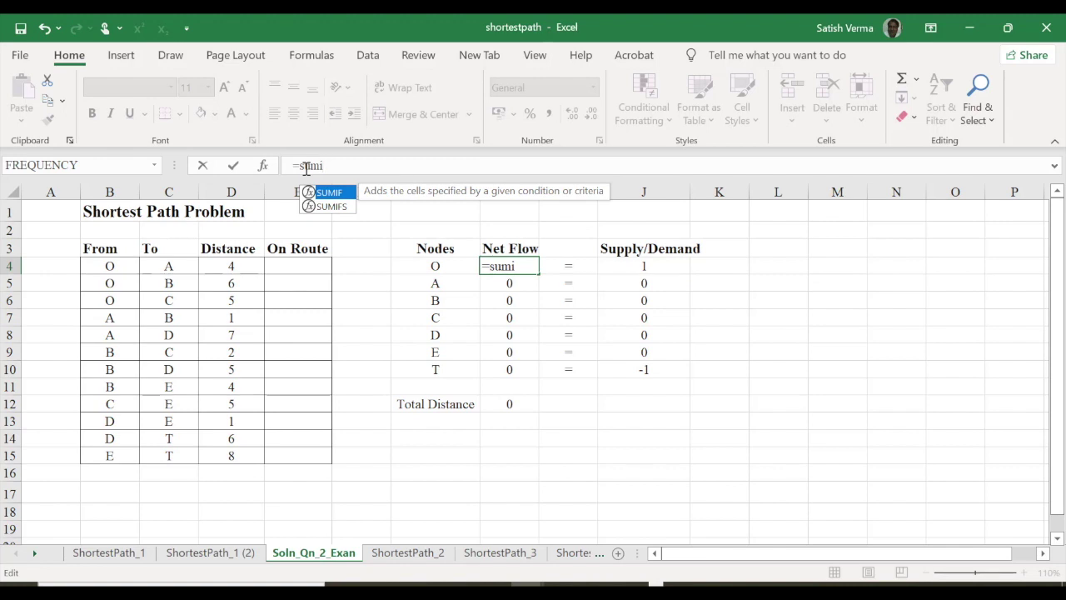
key("Tab")
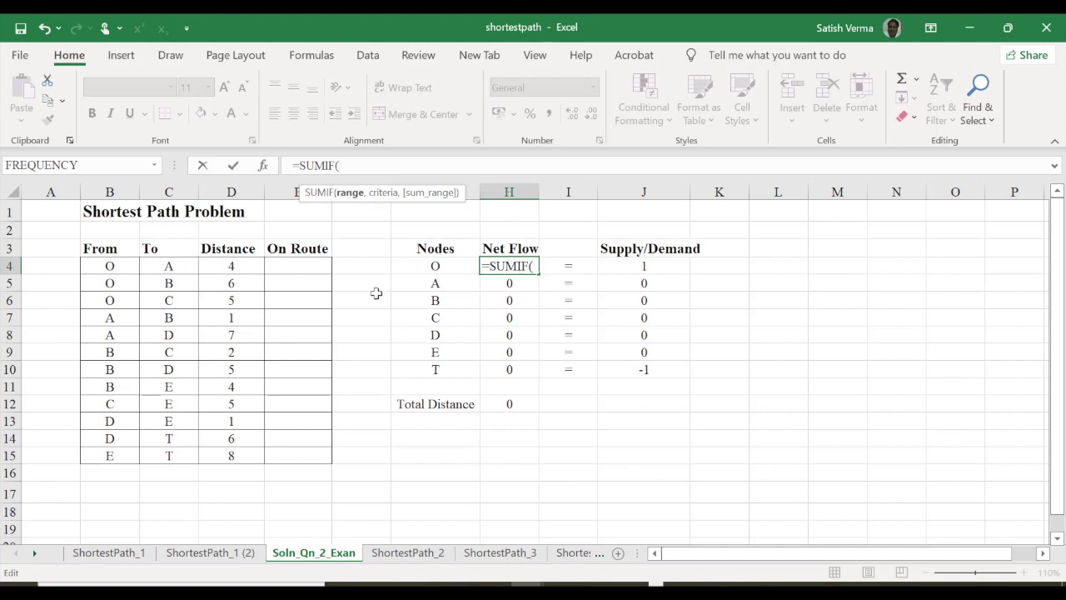
left_click_drag(351, 168, 277, 168)
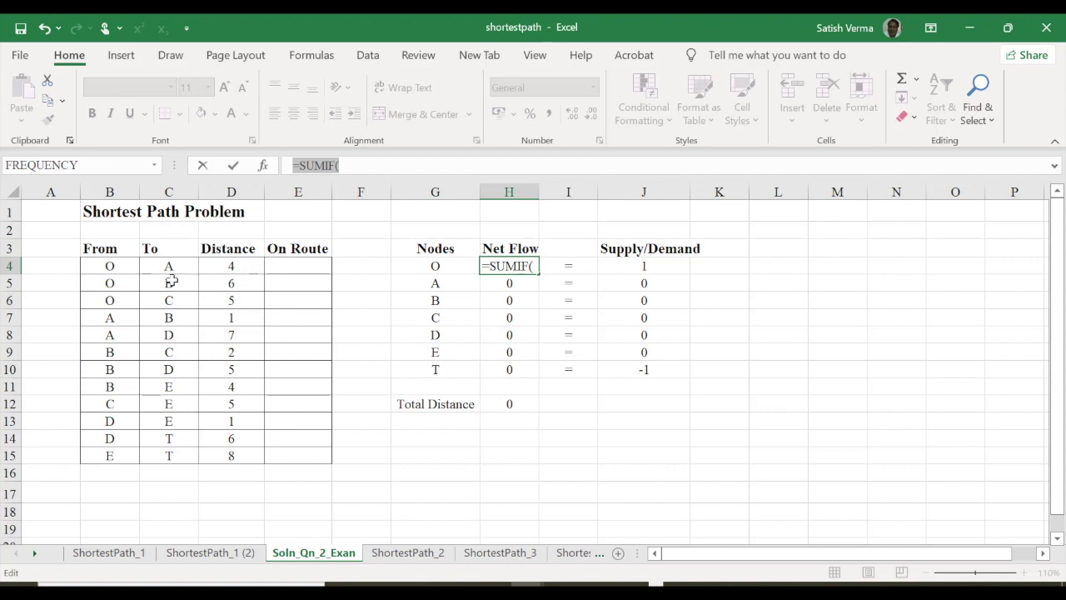
key("Escape")
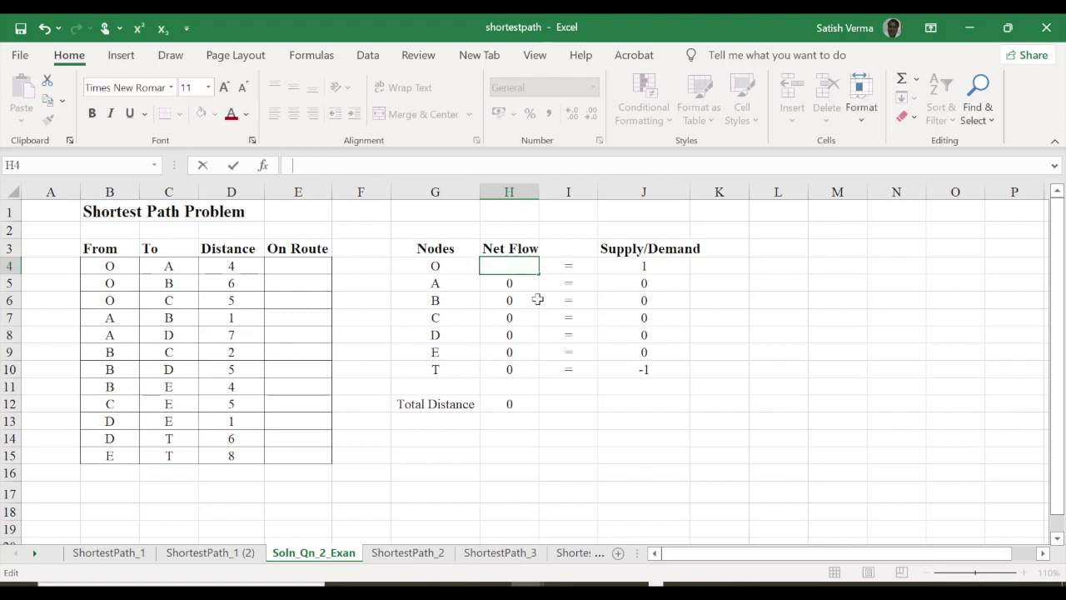
Compare the empty H4 with node A's SUMIF net-flow formula in H5
left_click(522, 286)
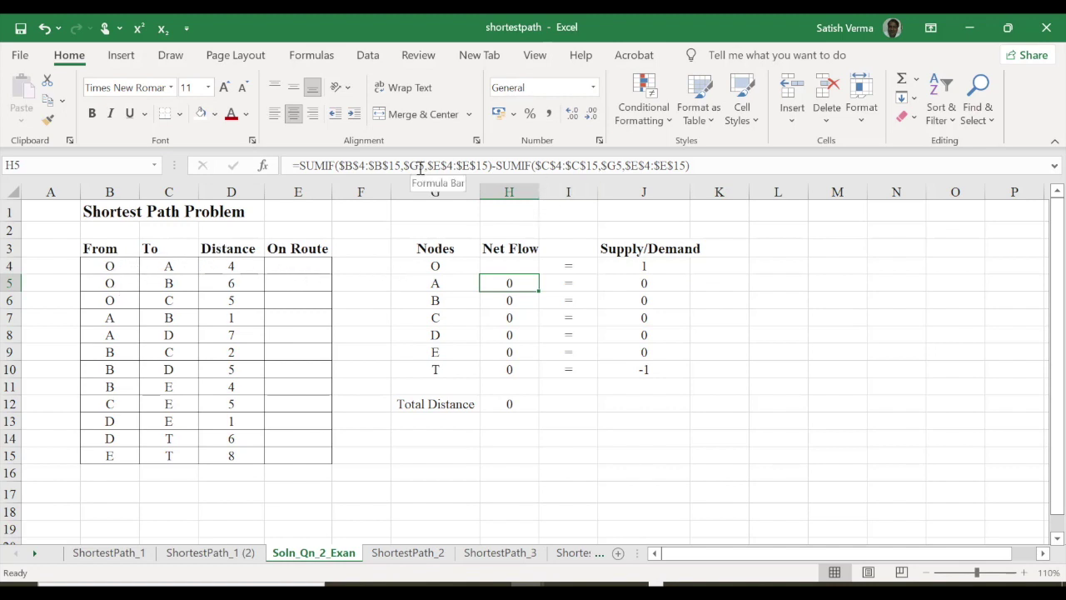
left_click(513, 266)
left_click(510, 283)
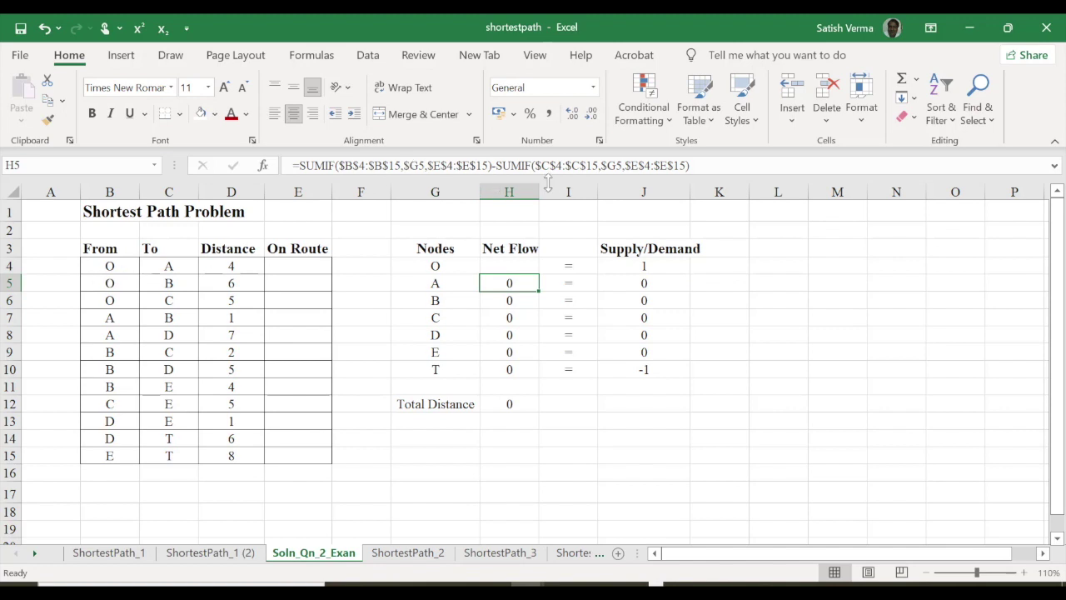
left_click(508, 264)
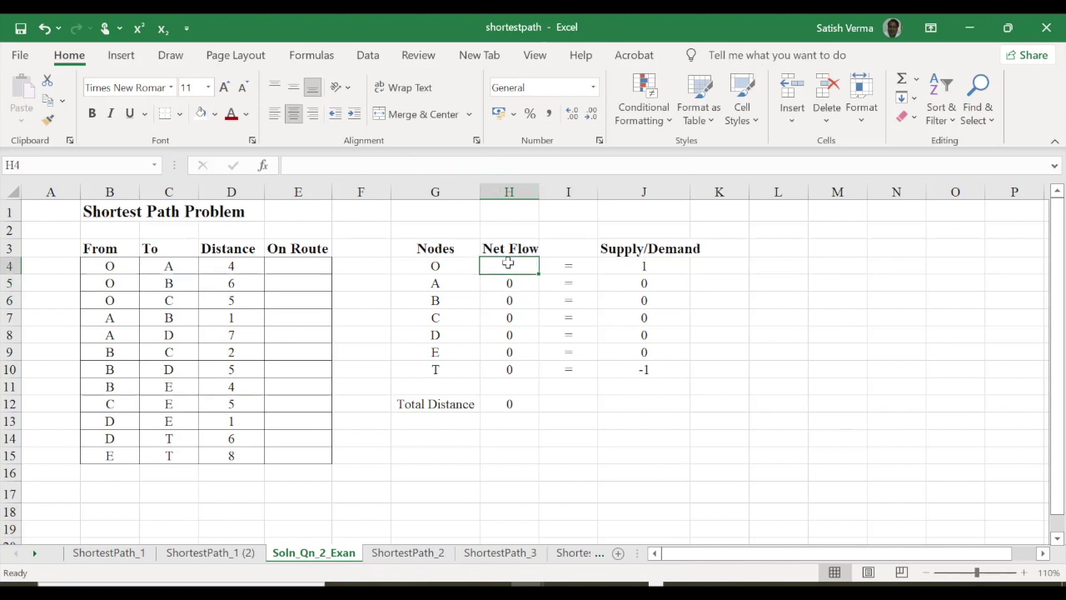
left_click(294, 166)
left_click(506, 279)
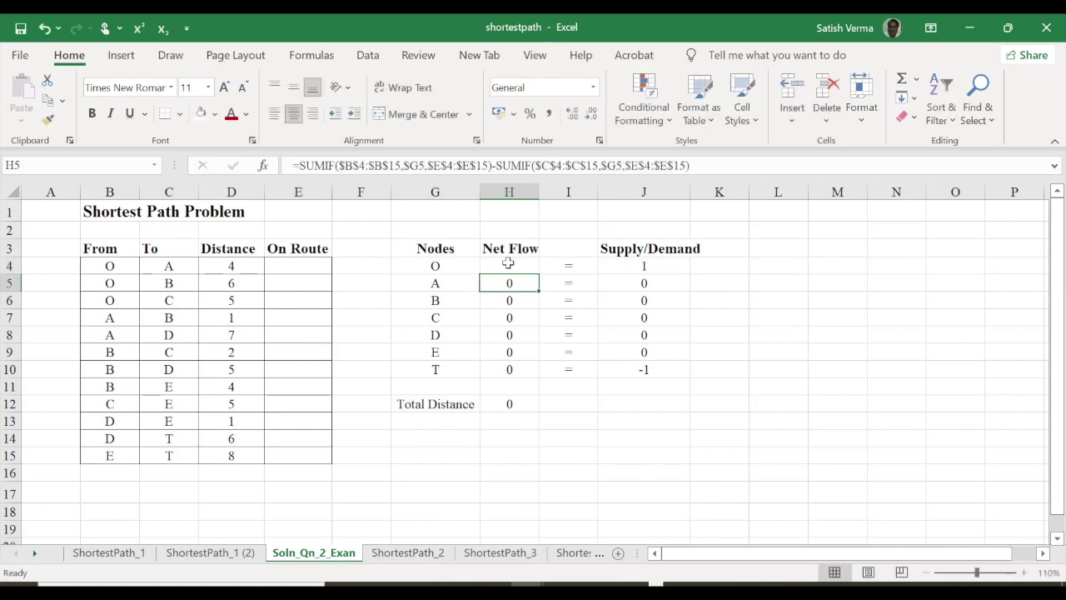
left_click(509, 263)
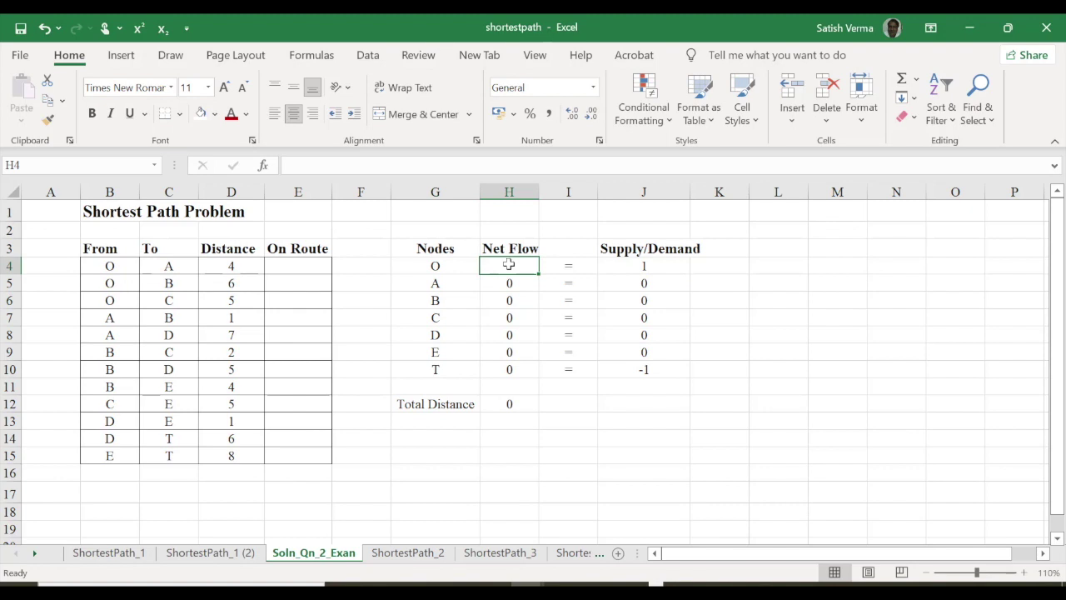
In H4 enter the outflow term =SUMIF($B$4:$B$15,$G4,$E$4:$E$15), then begin a minus second SUMIF
type("=sumi")
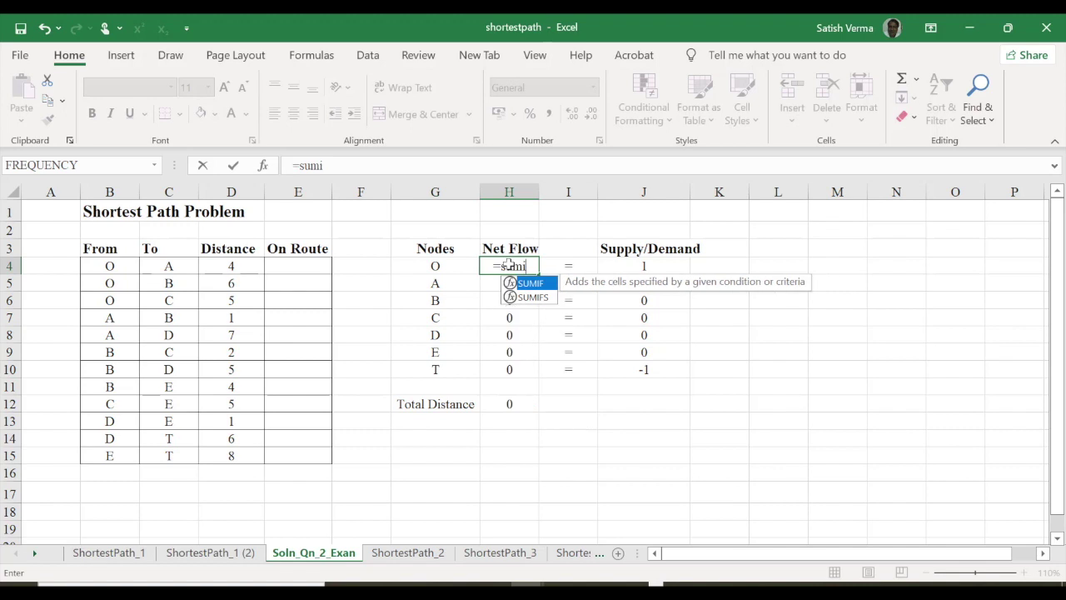
key("Tab")
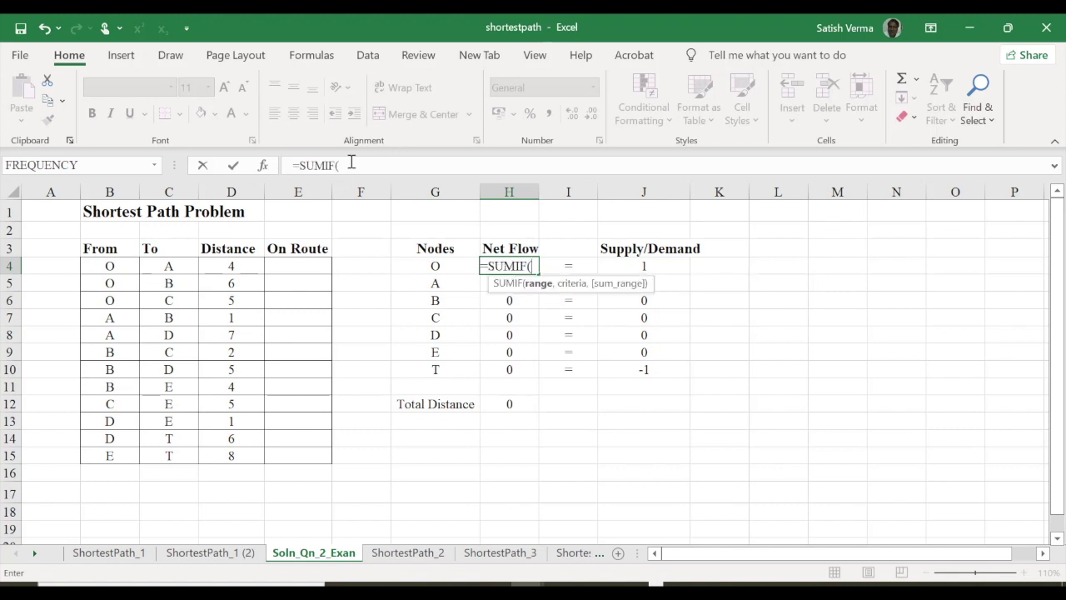
left_click(349, 165)
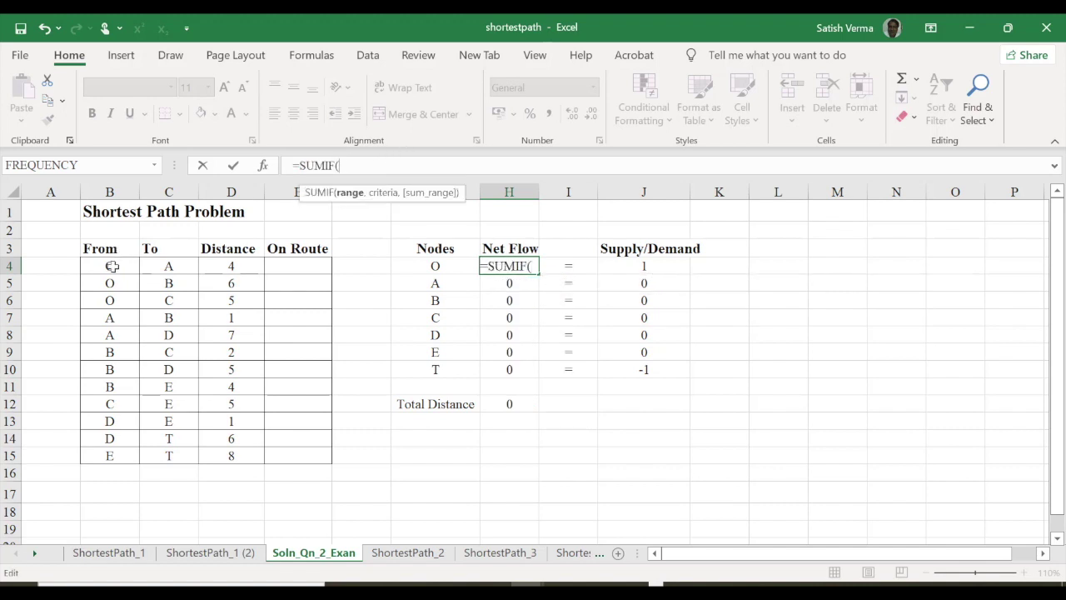
left_click_drag(112, 266, 108, 454)
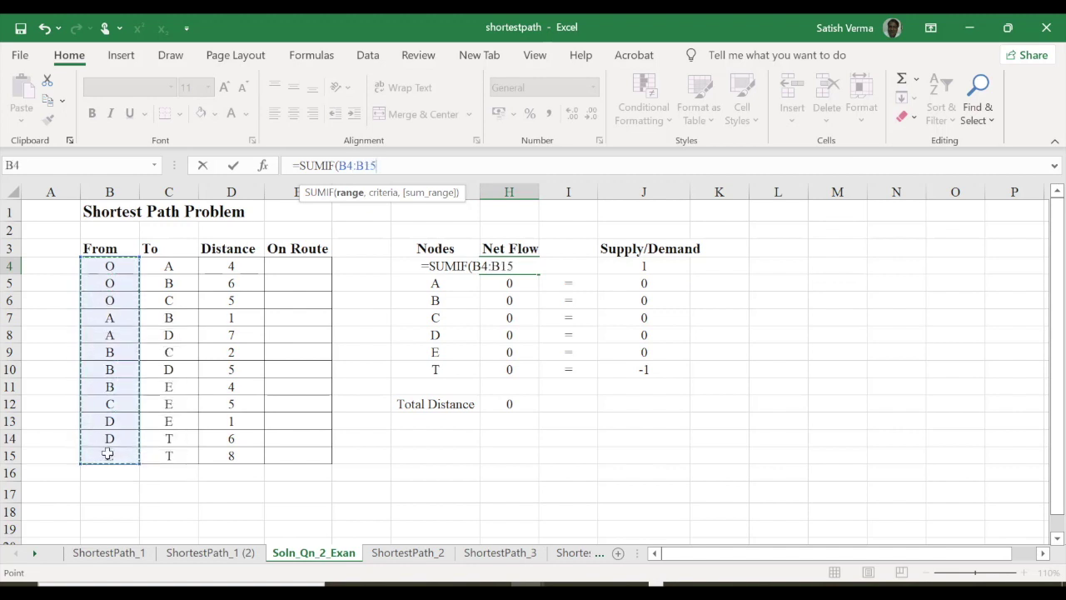
key("F4")
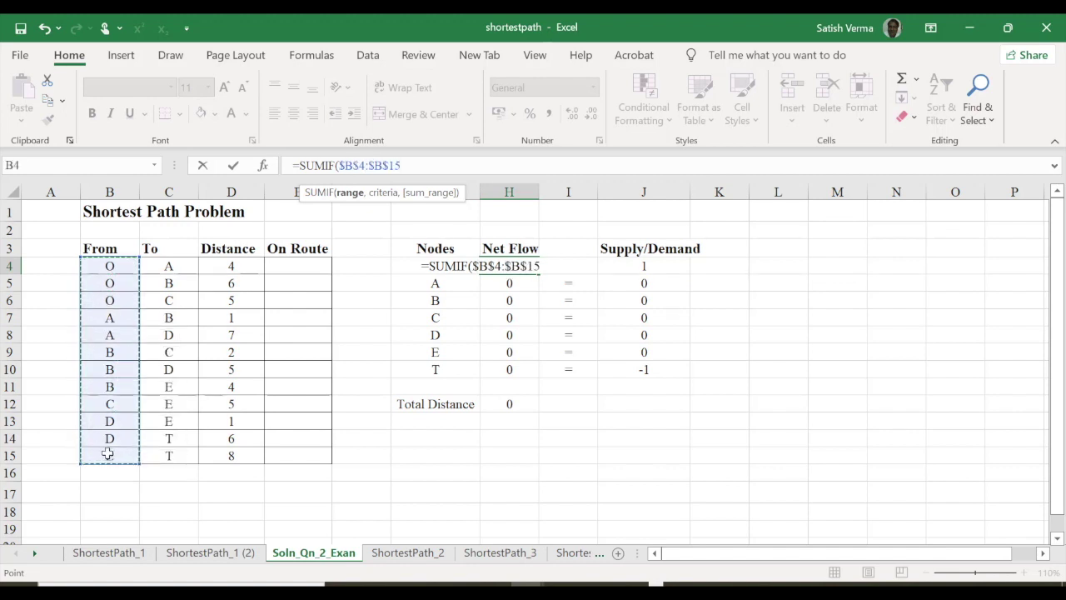
type(",")
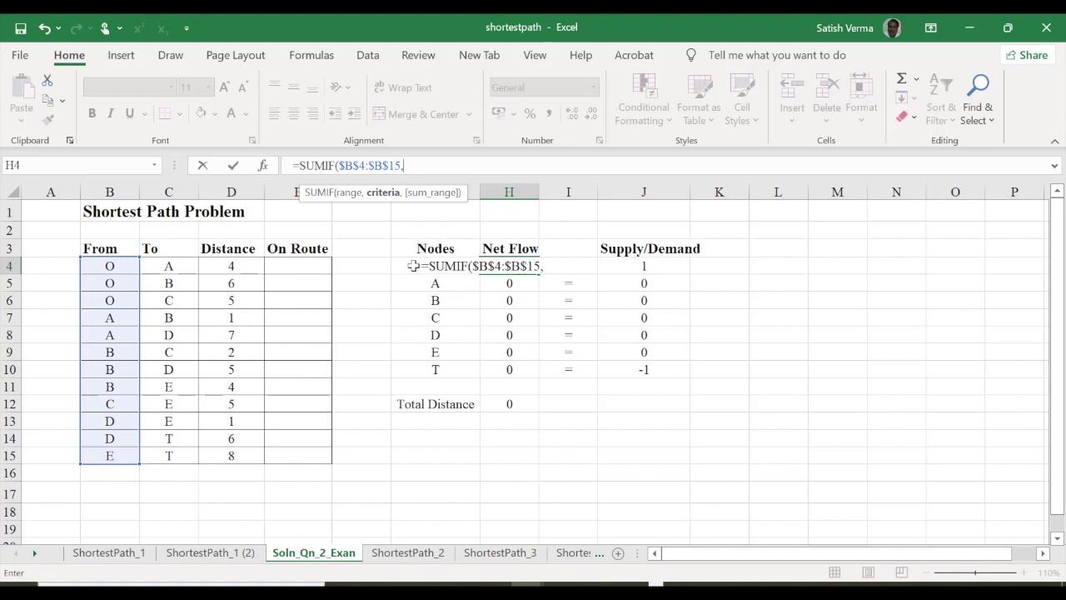
left_click(414, 266)
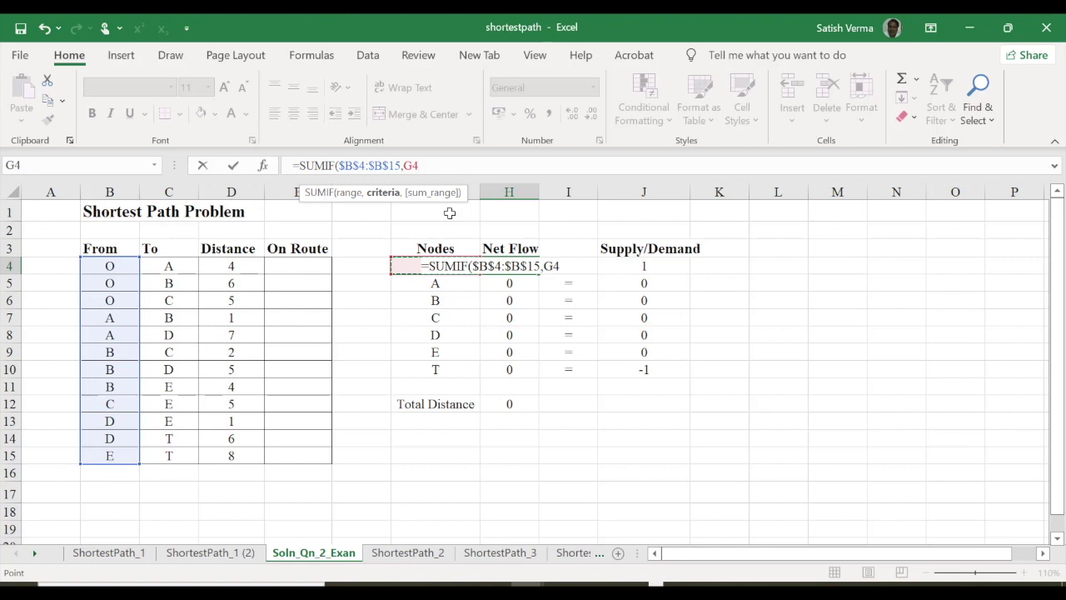
key("F4")
key("F4")
key("F4")
type("$G4,")
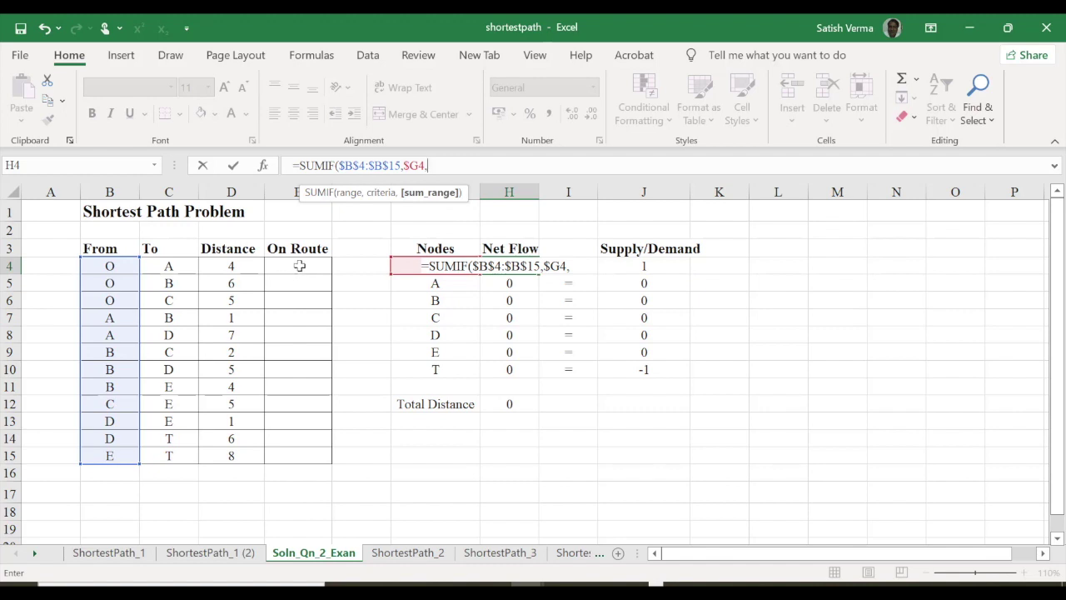
left_click_drag(300, 266, 307, 459)
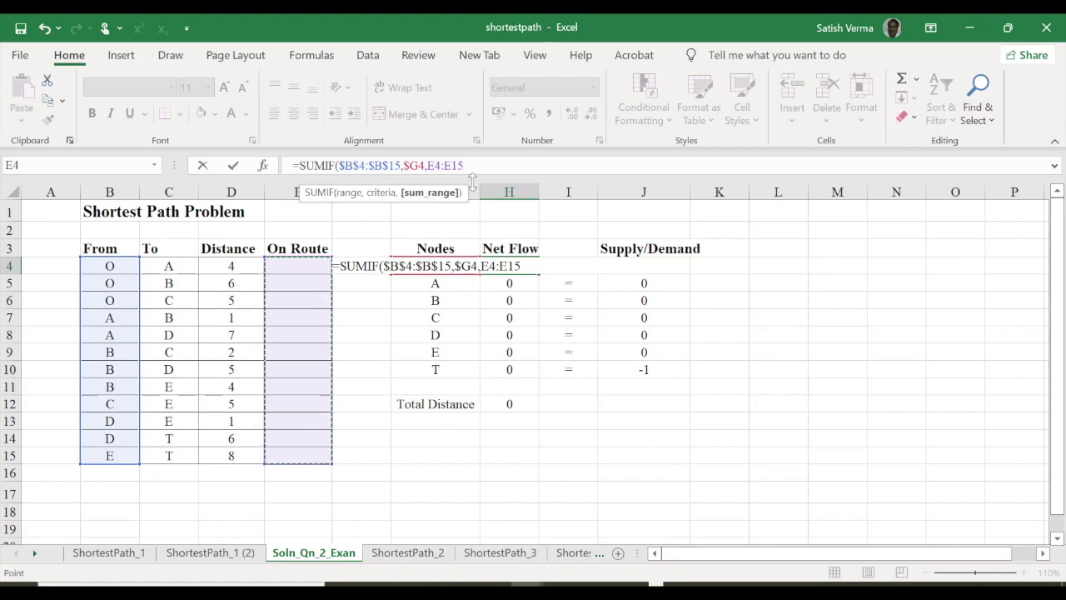
key("F4")
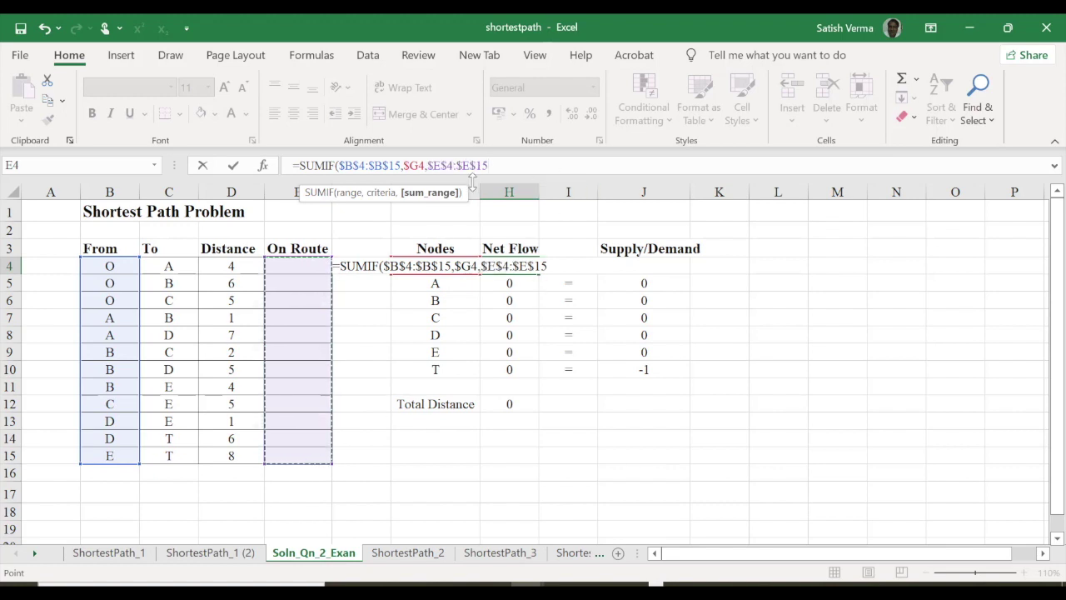
type(")-")
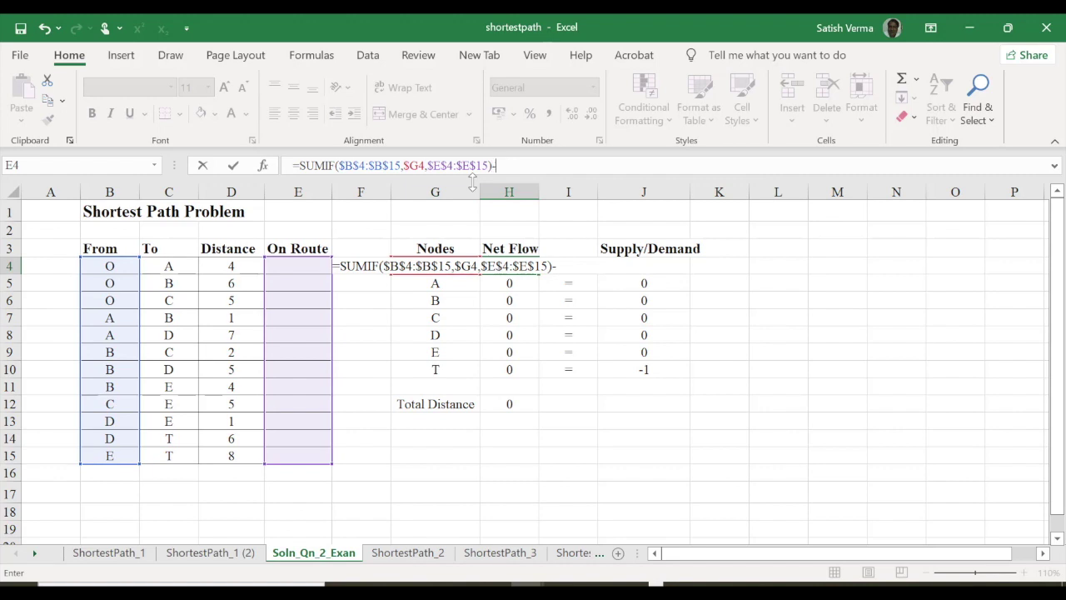
type("sumi")
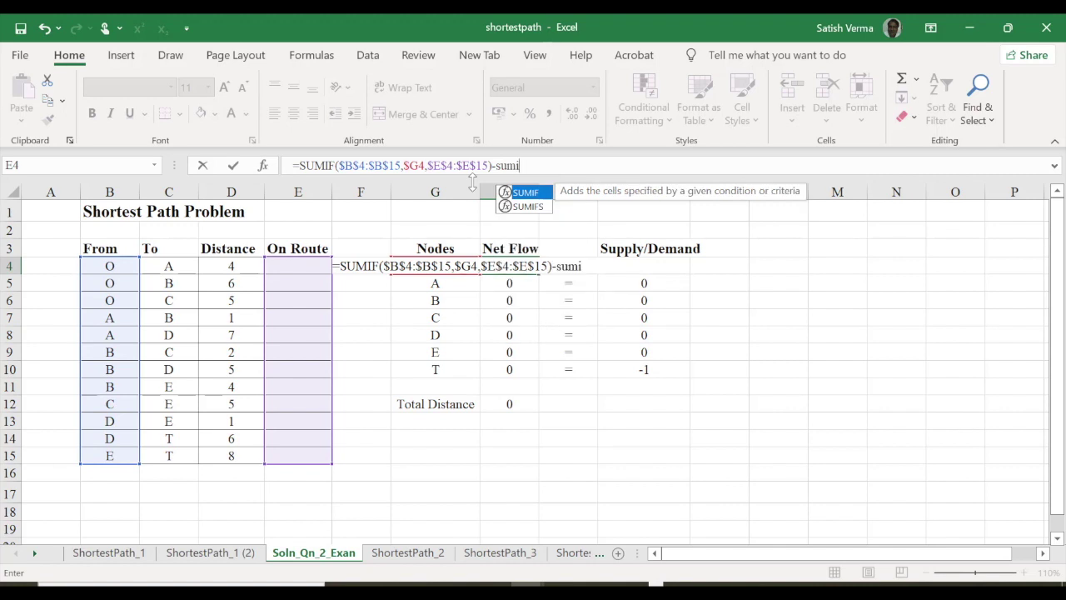
Give the second SUMIF in H4 the absolute To range $C$4:$C$15
key("Tab")
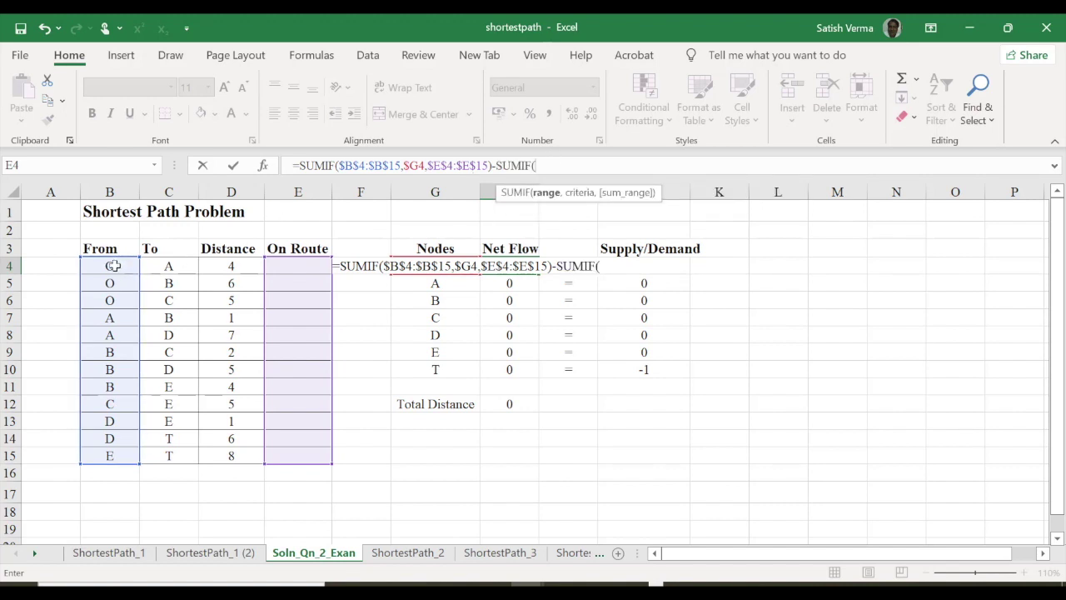
left_click_drag(114, 265, 111, 454)
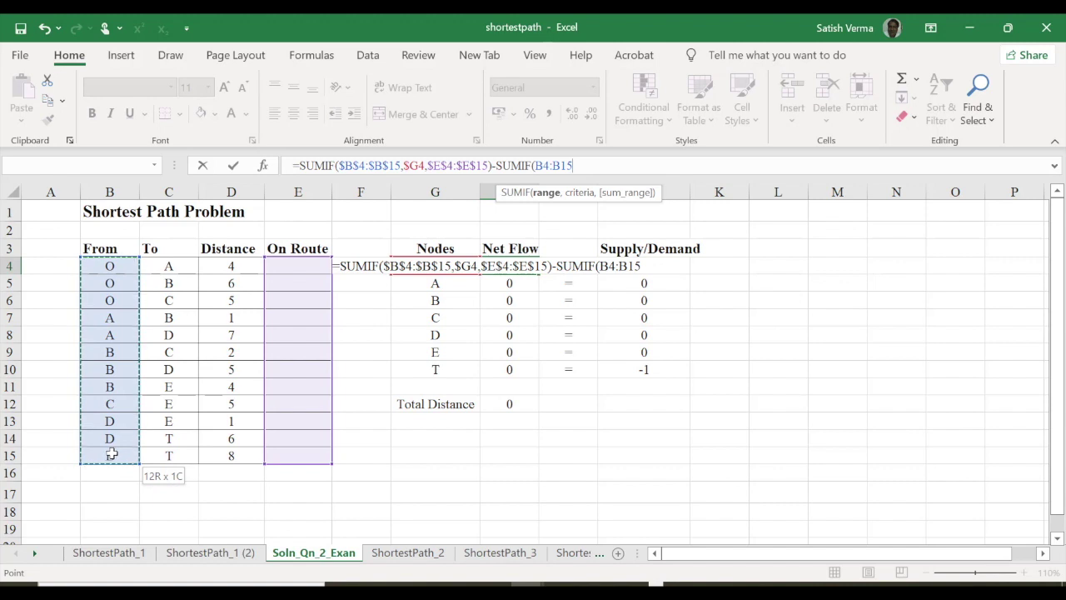
left_click_drag(111, 454, 114, 264)
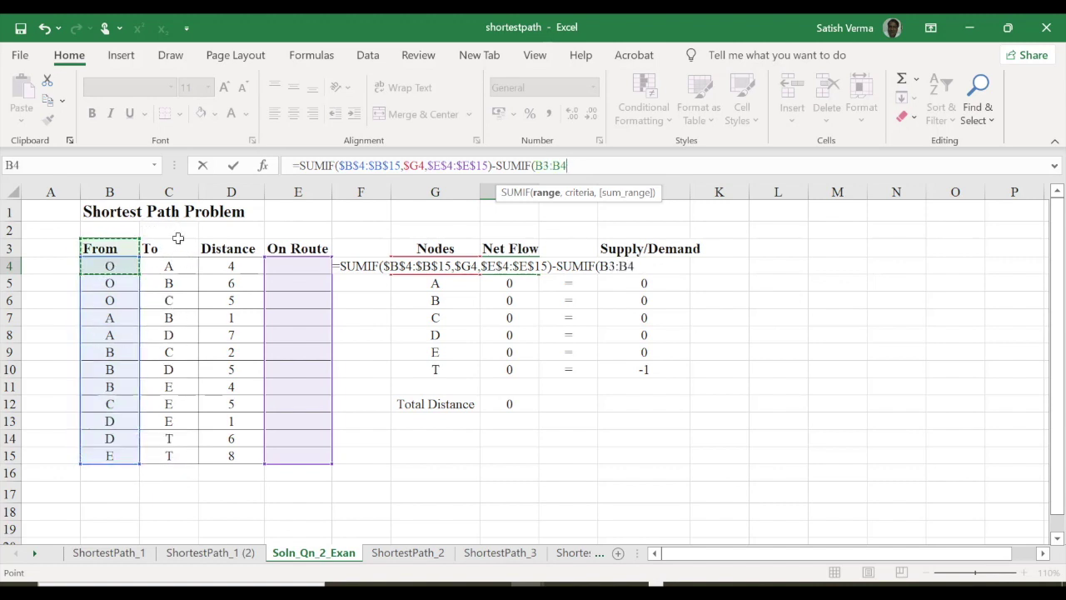
left_click(178, 264)
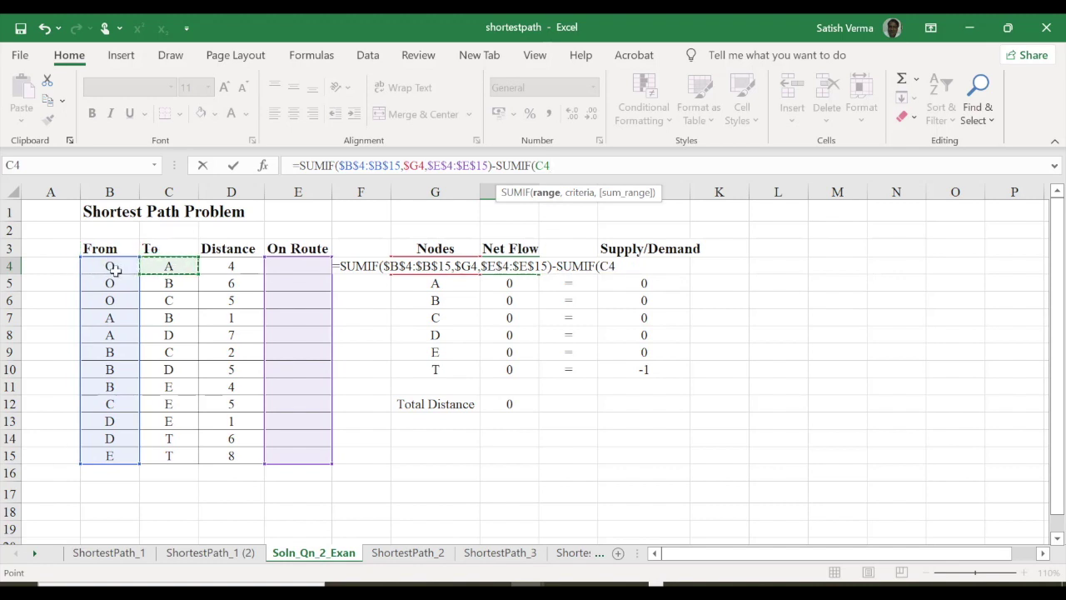
left_click_drag(179, 267, 180, 455)
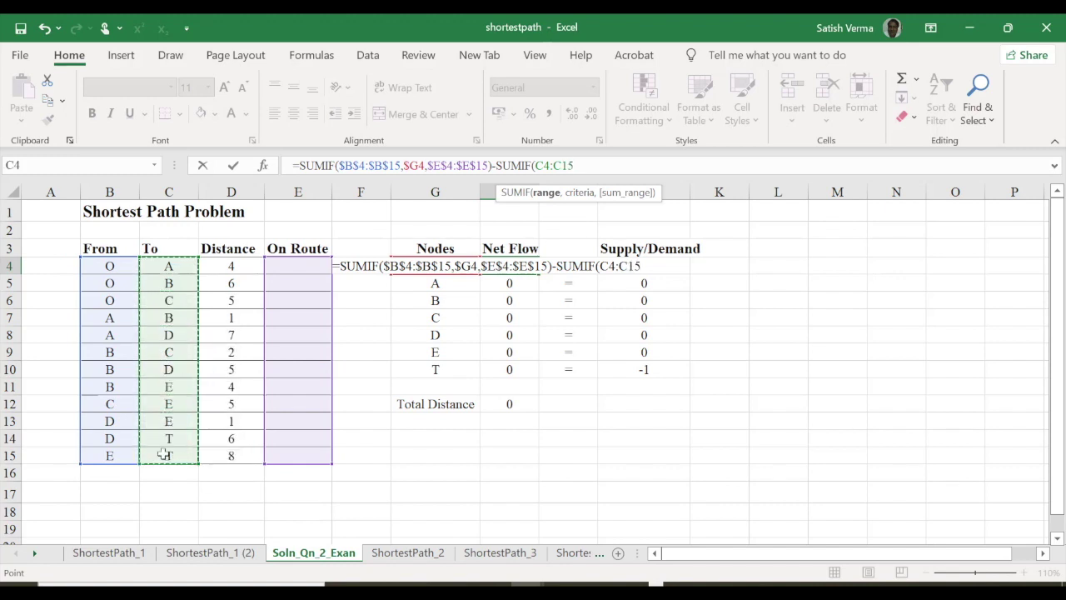
key("F4")
Finish it with criteria $G4 and sum range $E$4:$E$15, and commit the net-flow formula
type("$C$15,")
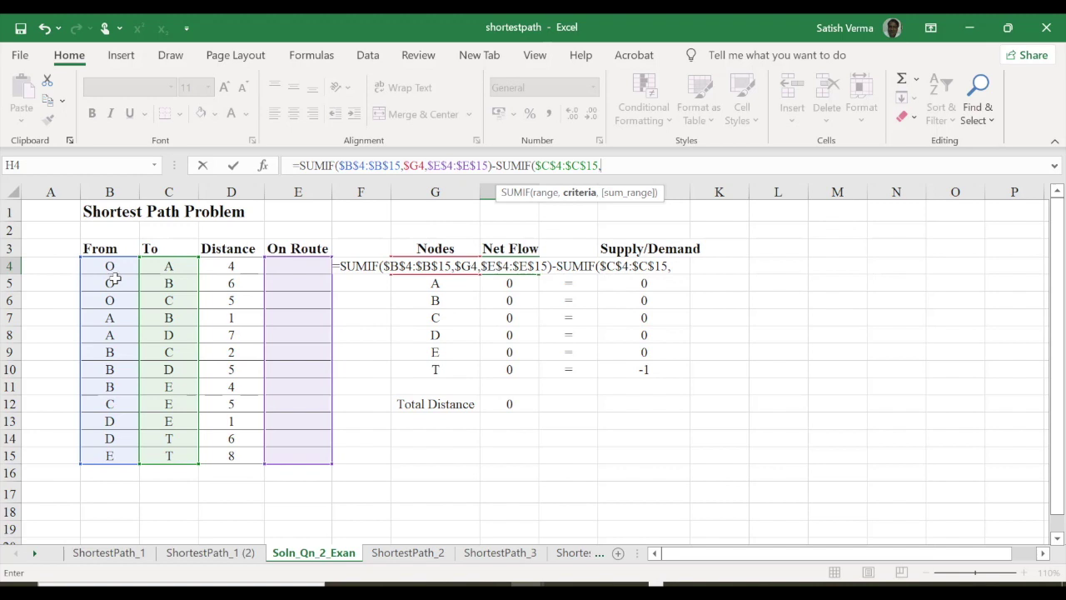
type("G")
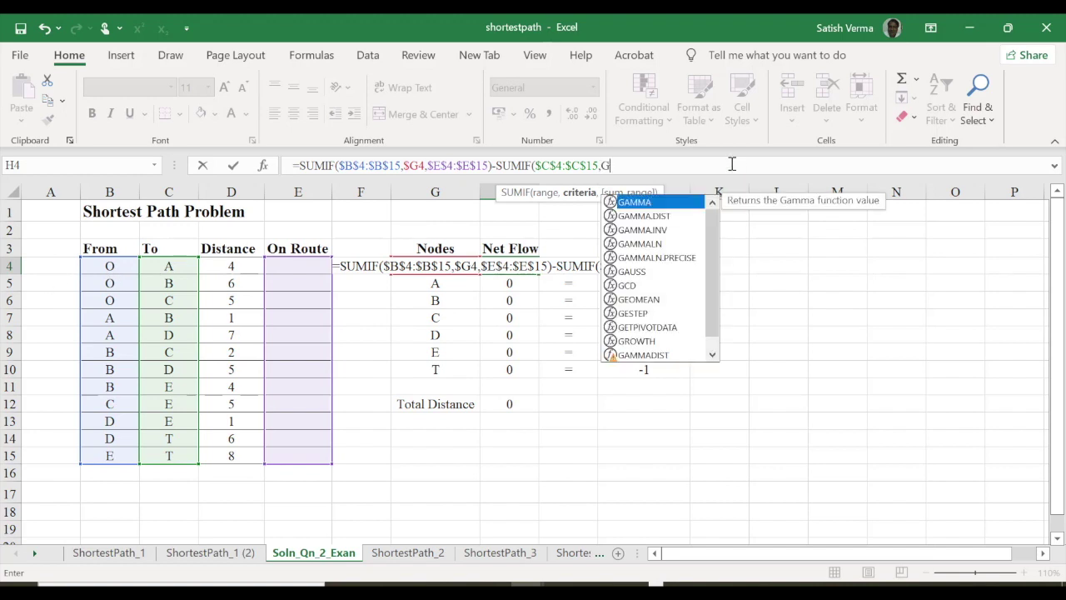
type("4")
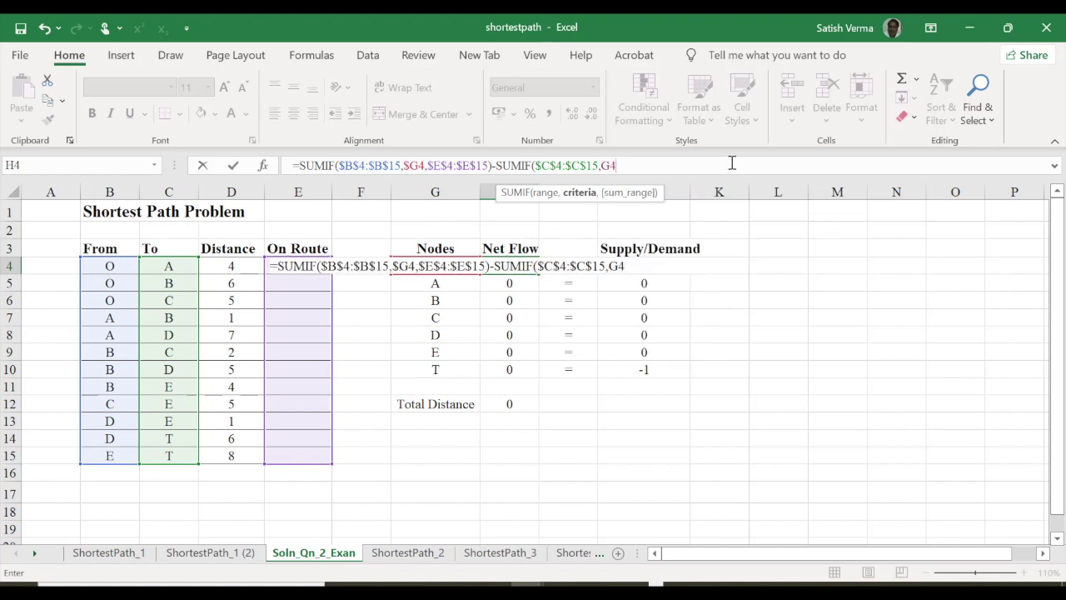
key("F4")
key("F4")
key("F4")
type("$G4,")
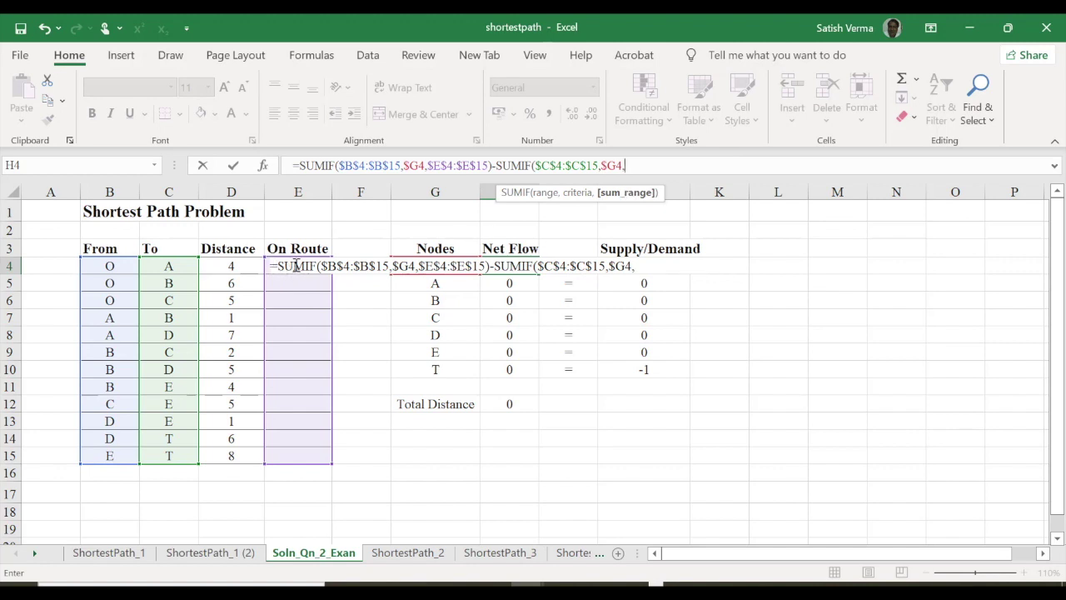
left_click_drag(269, 267, 283, 458)
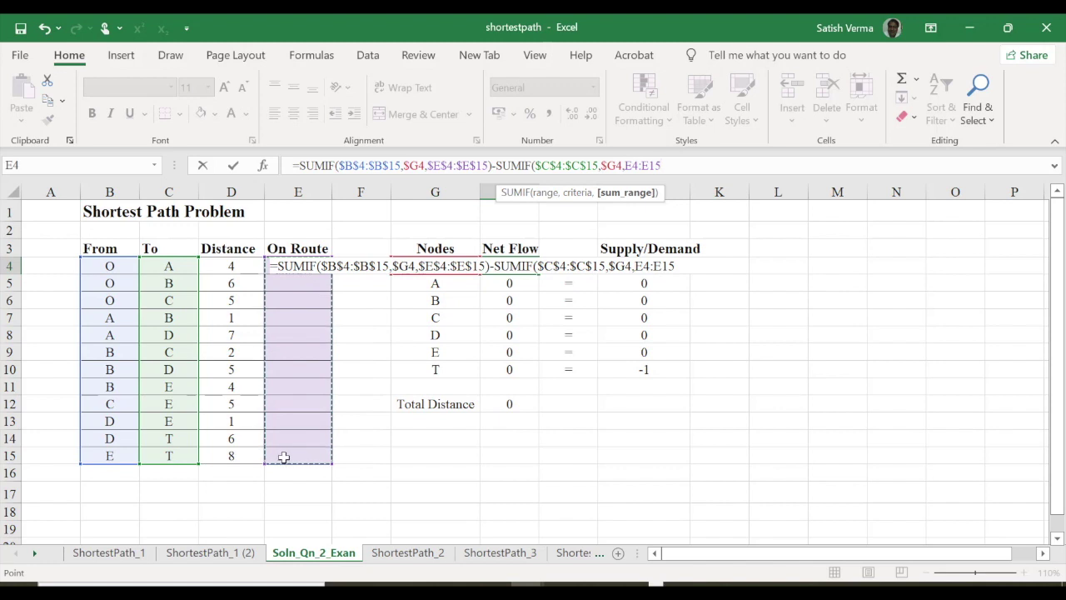
key("F4")
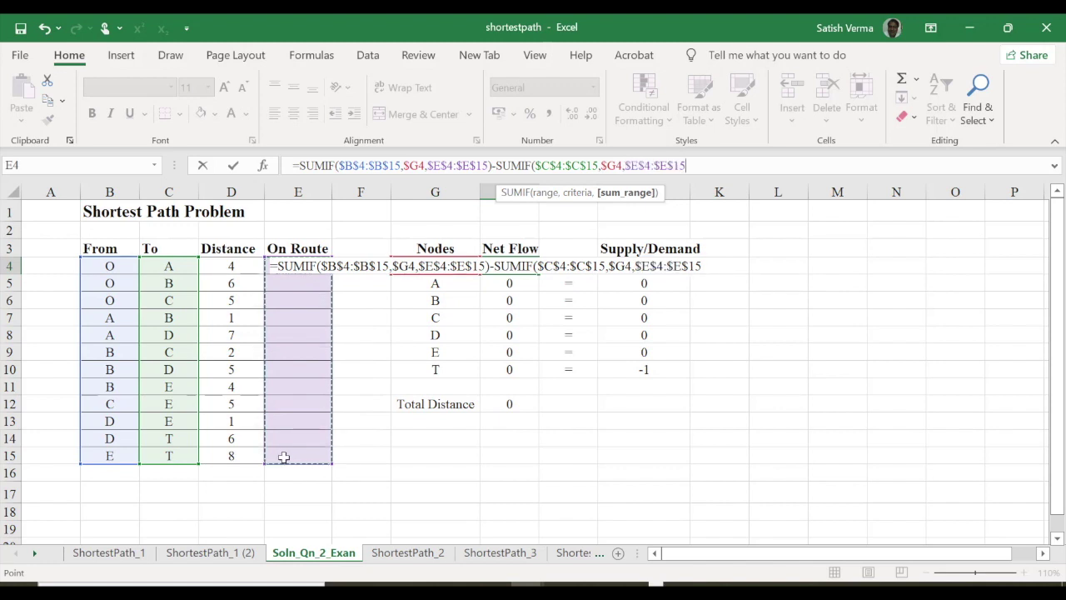
type(")")
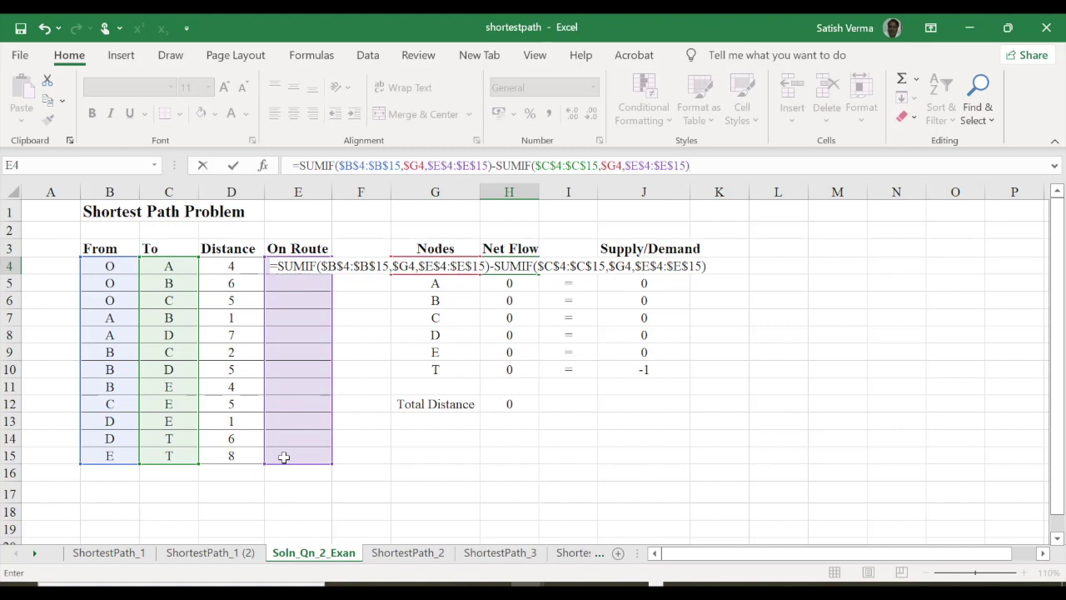
key("Return")
Fill the Net Flow formula from H4 down to node T in H10 and check the copies
left_click(529, 265)
left_click_drag(538, 274, 528, 374)
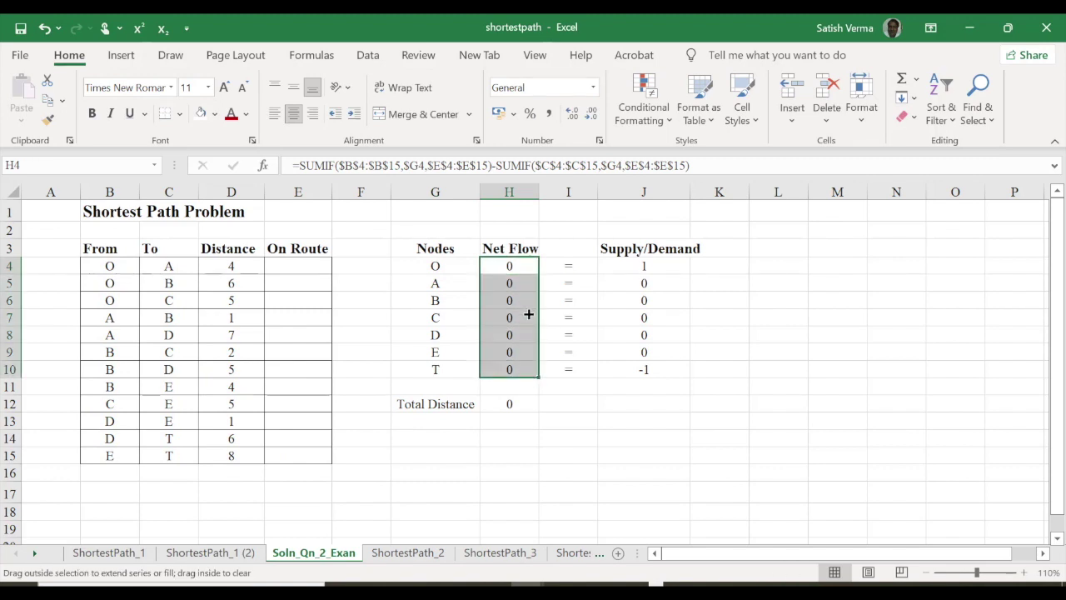
left_click(515, 265)
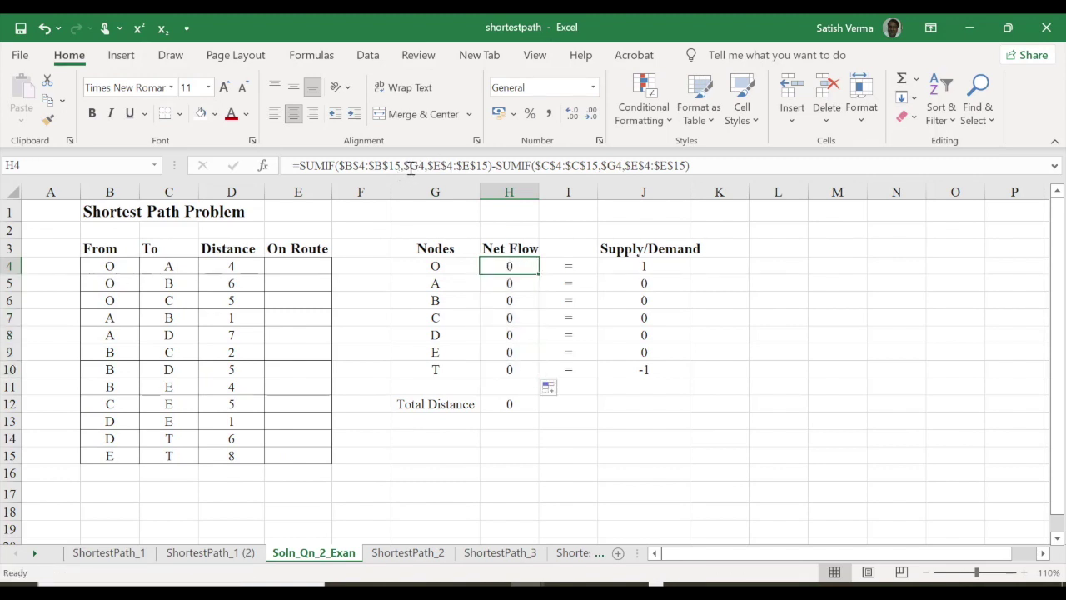
left_click(504, 285)
left_click(509, 301)
left_click(510, 318)
left_click(509, 335)
left_click(510, 363)
left_click_drag(509, 358, 510, 369)
left_click(510, 370)
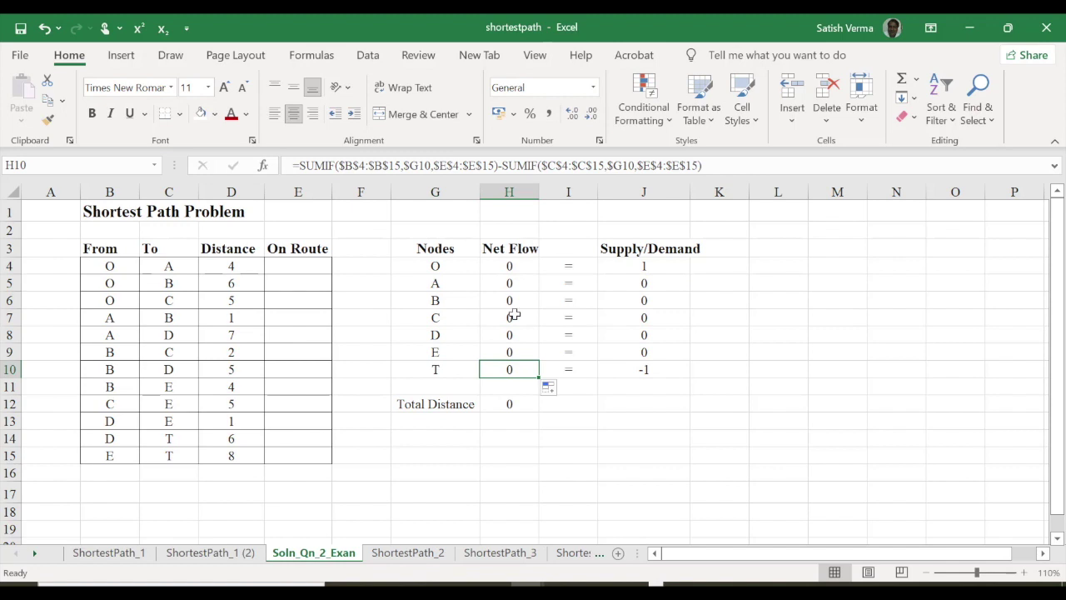
Review the equals-sign column for nodes O through T
left_click(569, 267)
left_click(578, 283)
left_click(574, 302)
left_click(575, 318)
left_click(573, 335)
left_click(572, 353)
left_click(573, 370)
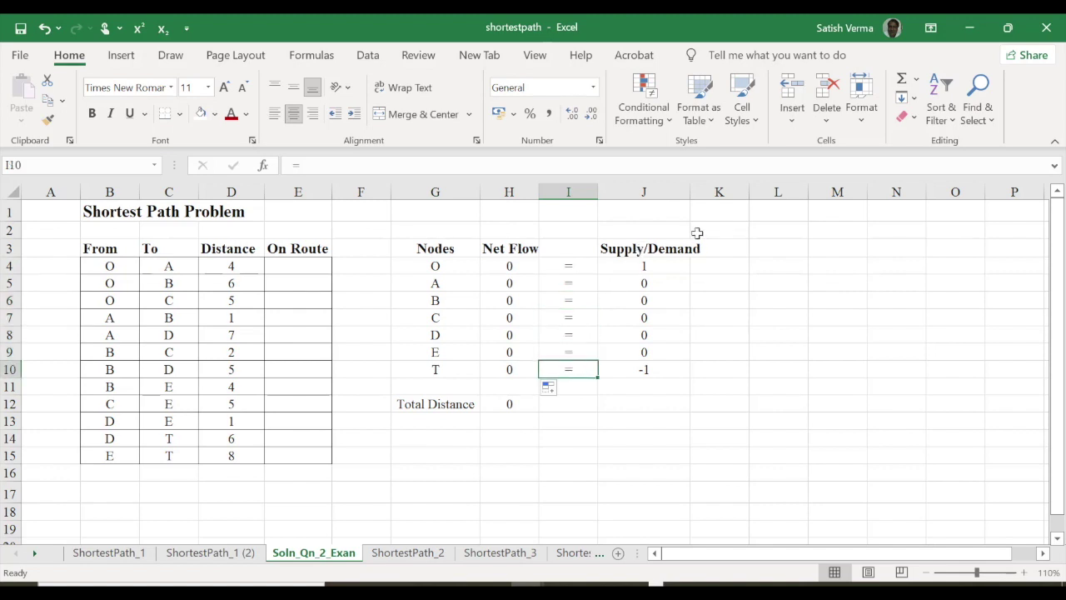
Enter supply 1 for node O in J4 and review the supply/demand values
left_click(648, 266)
type("1")
left_click(643, 284)
left_click(643, 301)
left_click(642, 336)
left_click(643, 352)
left_click(643, 370)
mouse_move(634, 265)
left_mouse_down()
mouse_move(648, 257)
mouse_move(643, 265)
left_mouse_up()
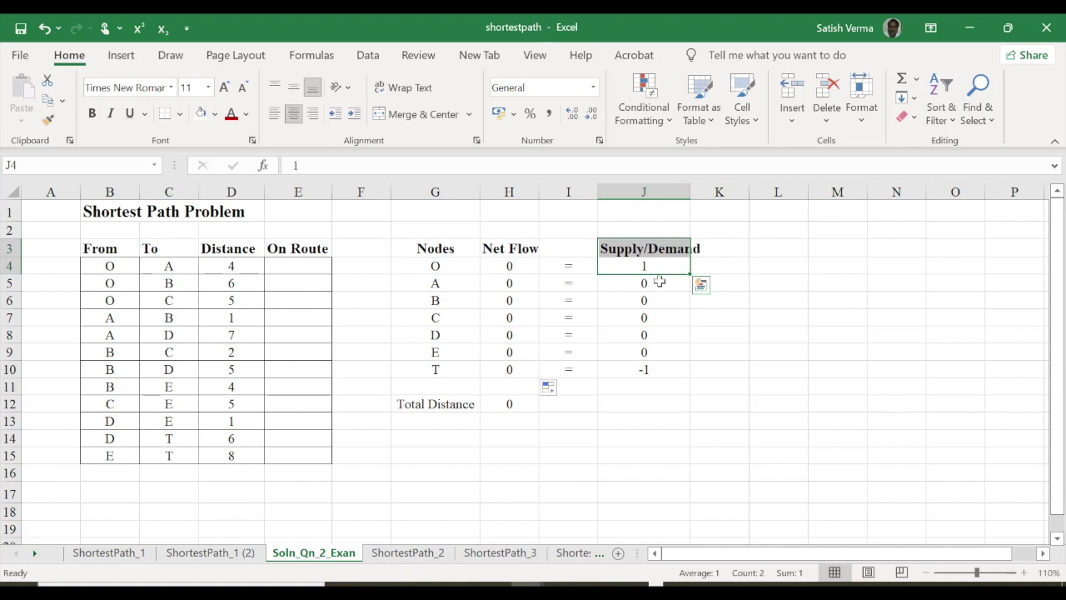
left_click(658, 284)
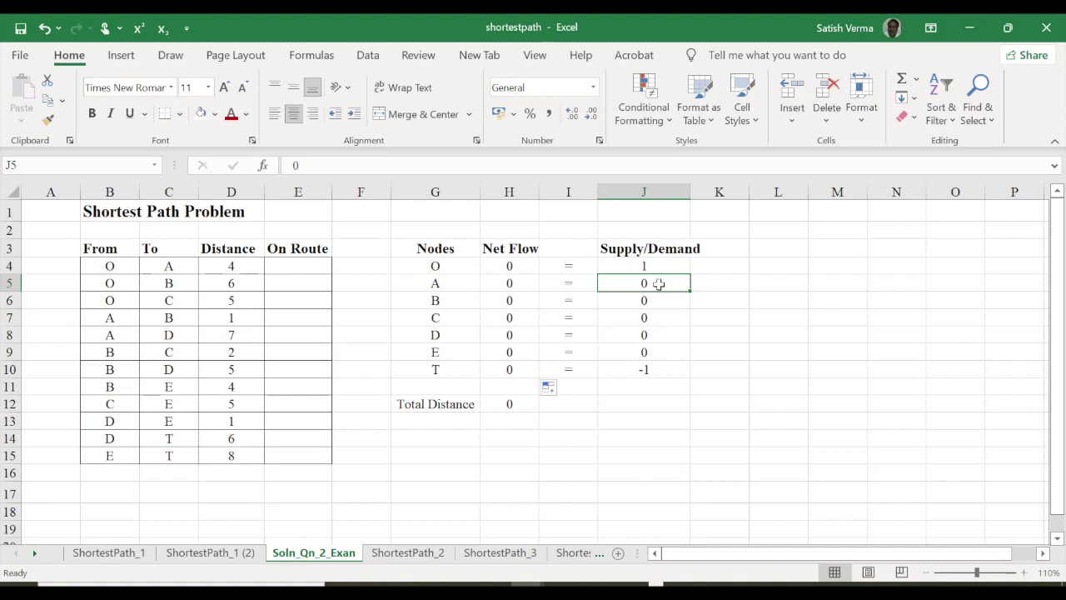
left_click(645, 371)
type("-1")
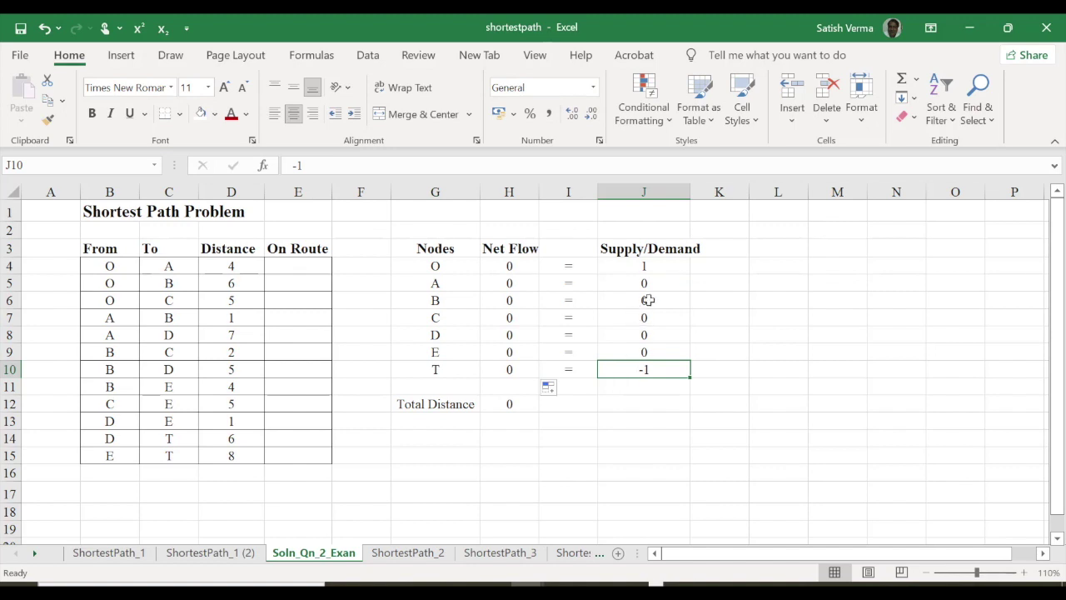
left_click_drag(650, 281, 654, 350)
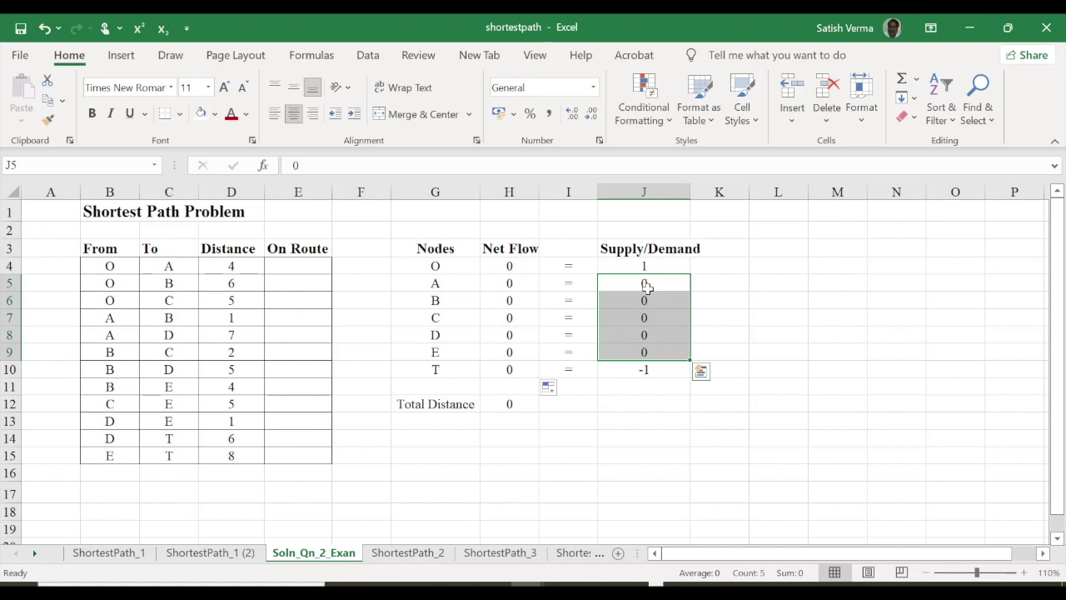
left_click(717, 265)
left_click_drag(648, 266, 658, 370)
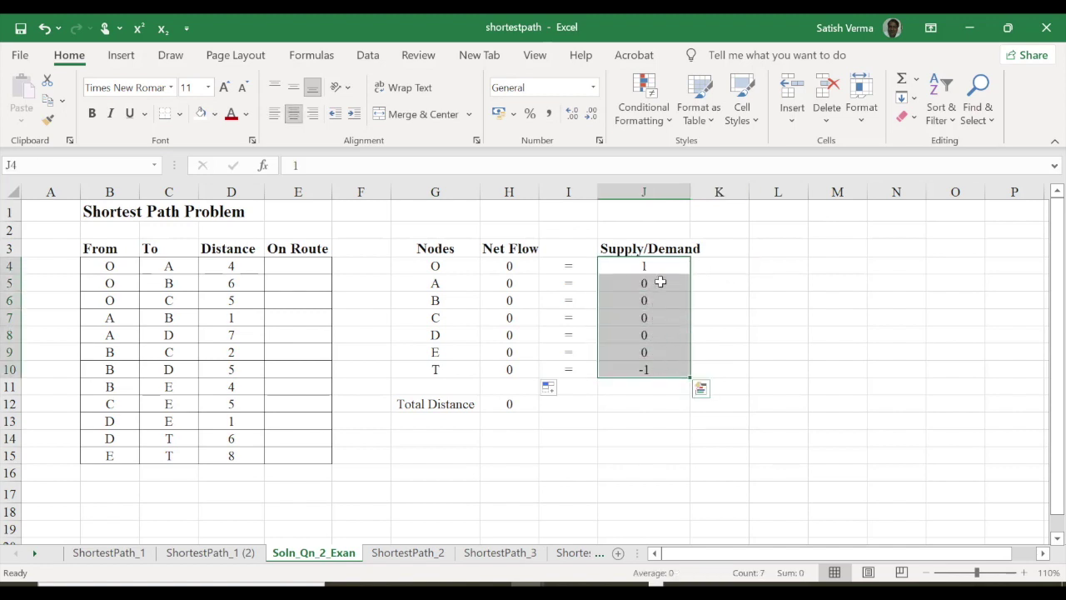
left_click(440, 409)
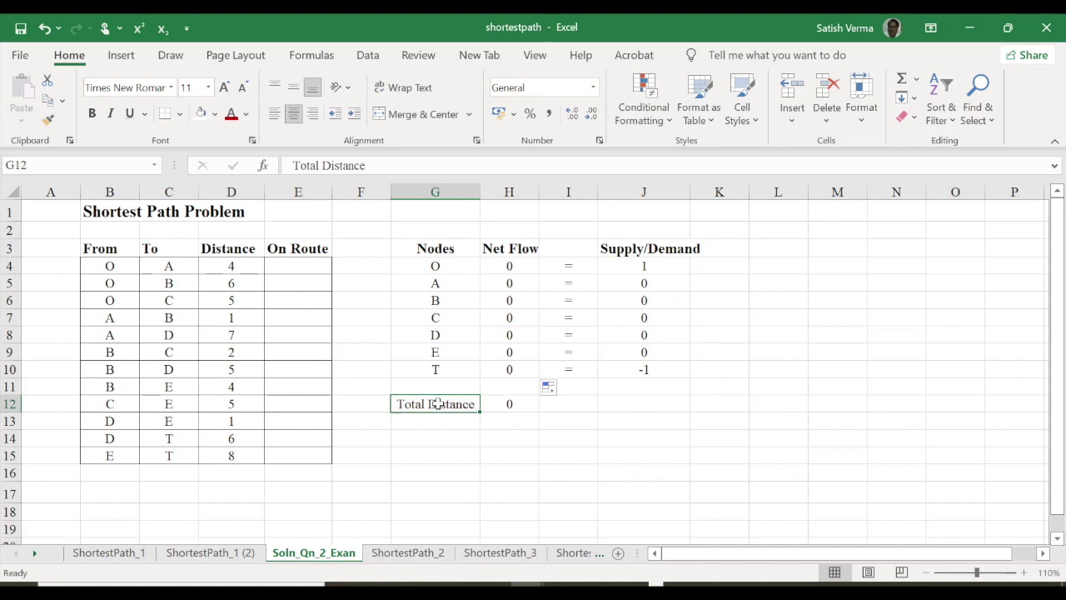
Replace Total Distance in H12 with =SUMPRODUCT($D$4:$D$15,$E$4:$E$15)
left_click(510, 404)
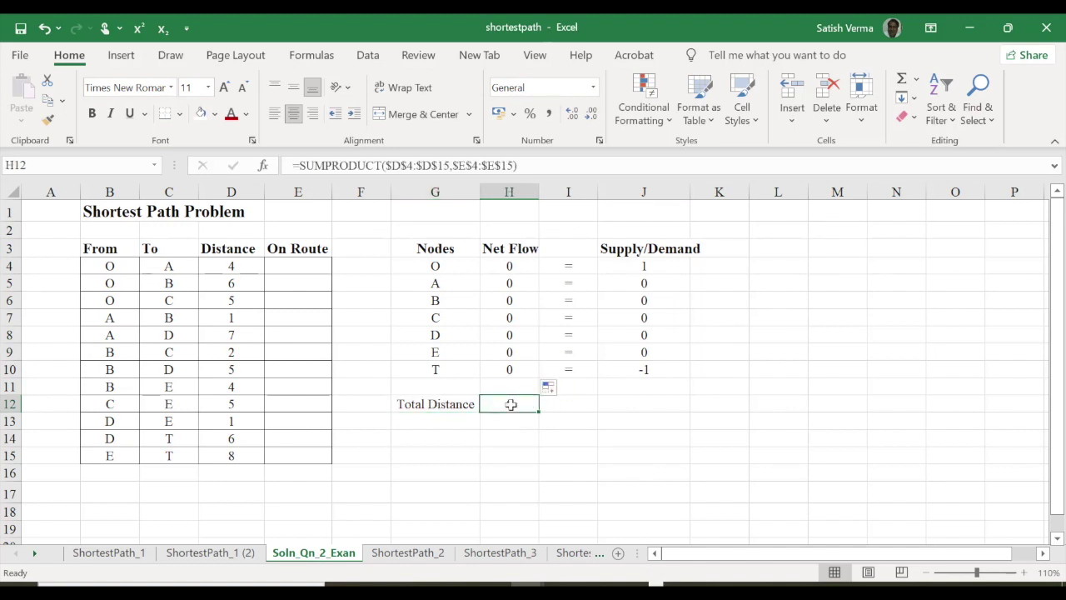
key("Delete")
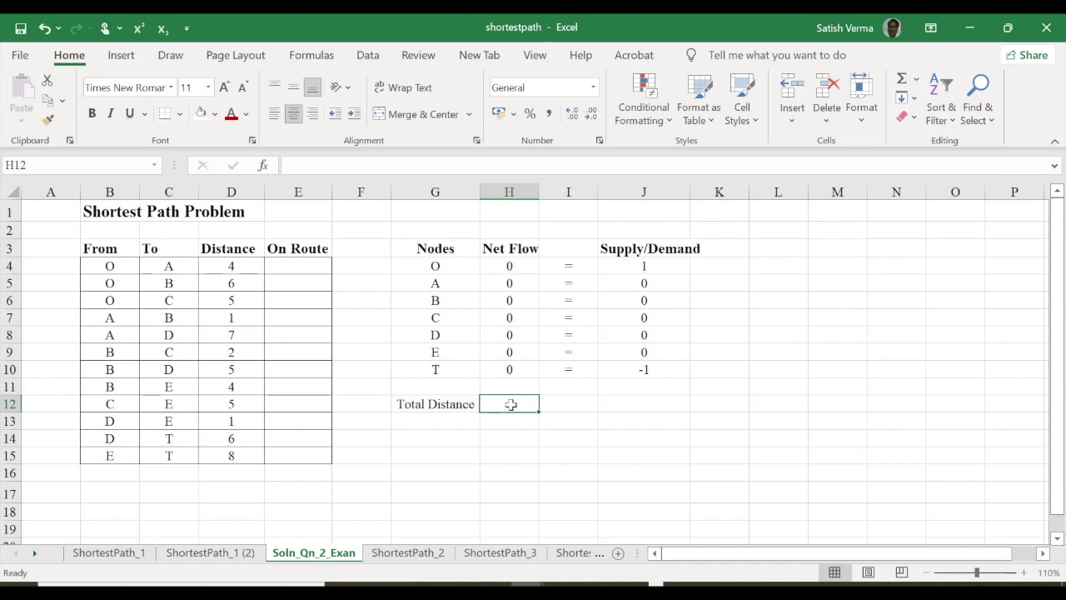
type("=")
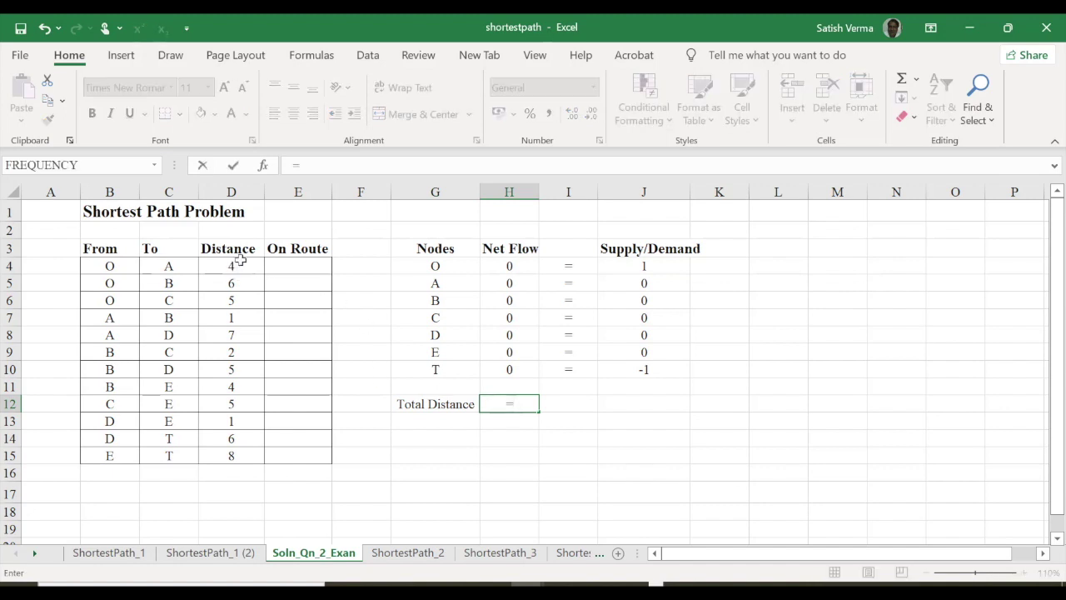
type("sump")
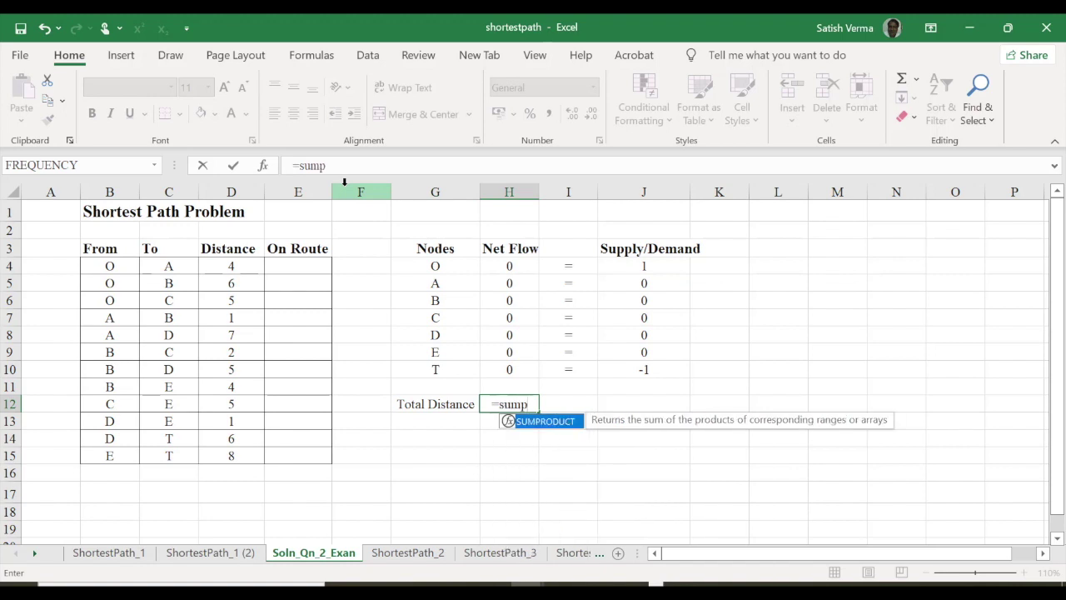
key("Tab")
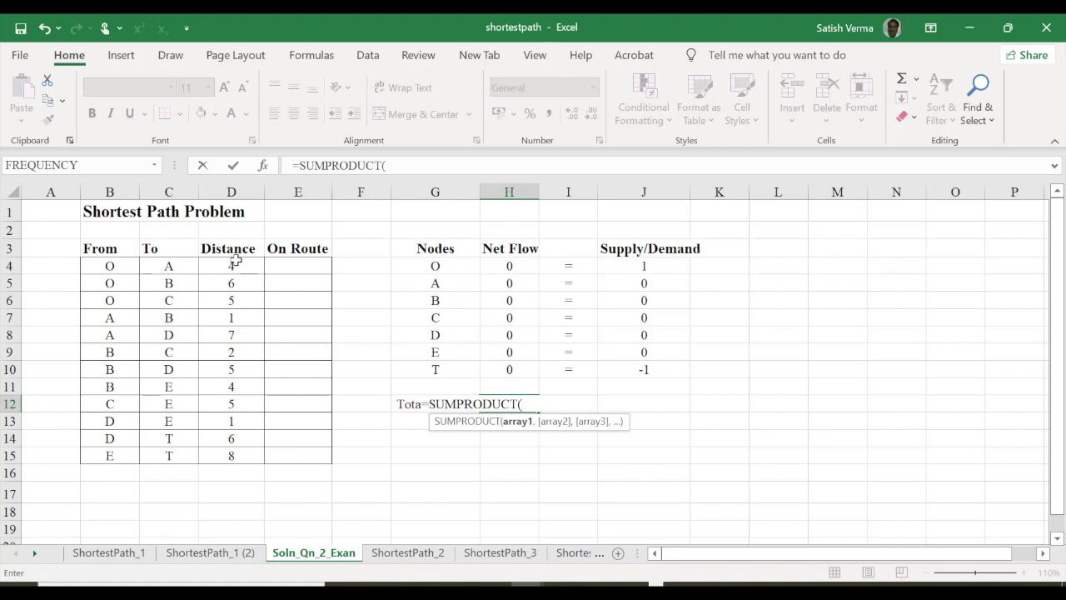
left_click_drag(235, 264, 246, 457)
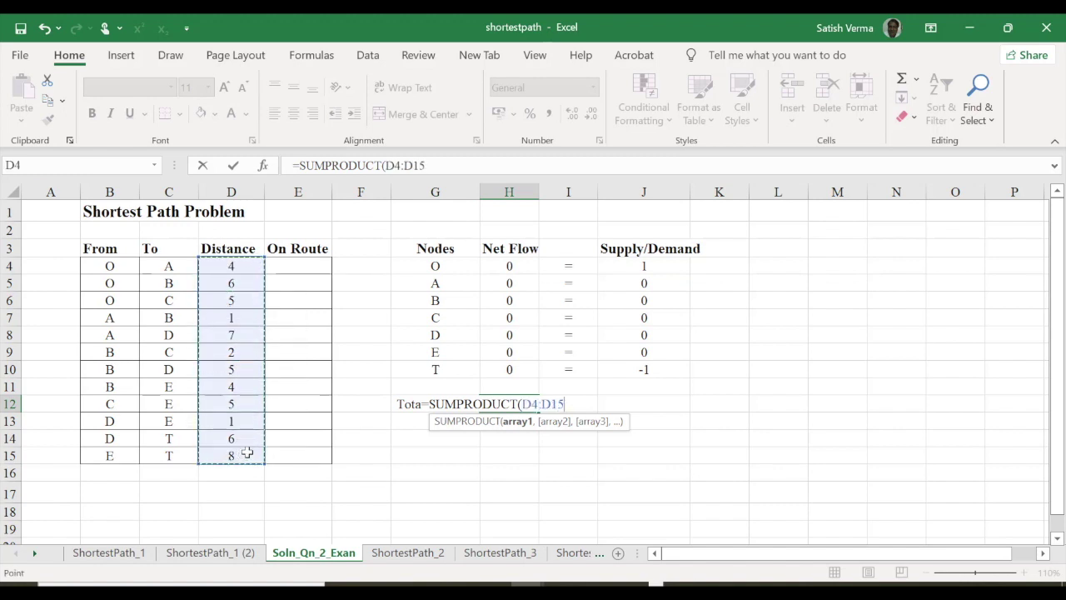
key("F4")
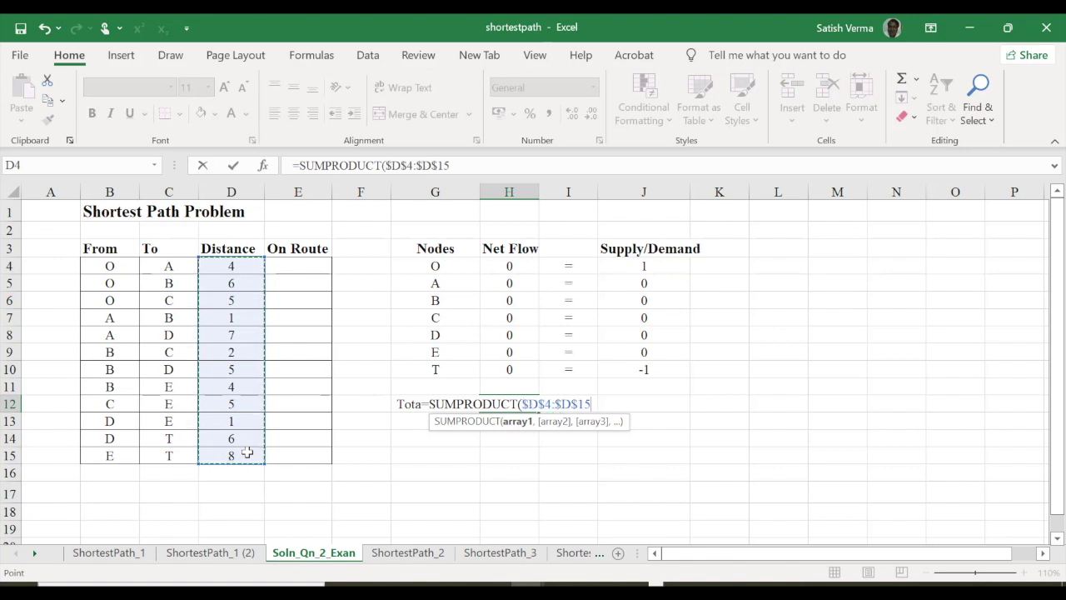
type(",")
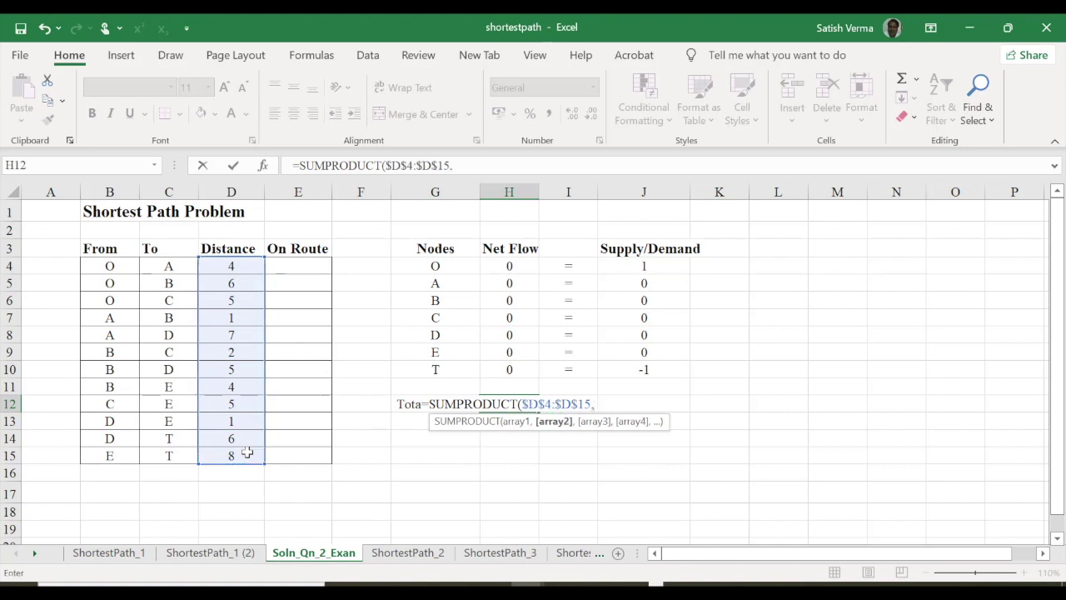
mouse_move(310, 262)
left_mouse_down()
mouse_move(296, 423)
mouse_move(305, 457)
left_mouse_up()
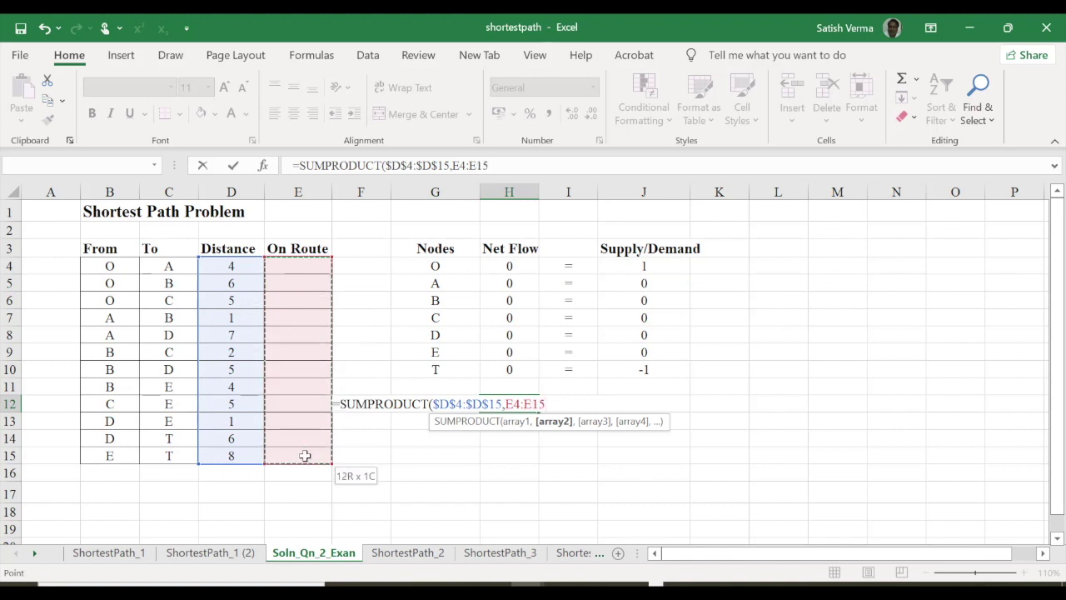
key("F4")
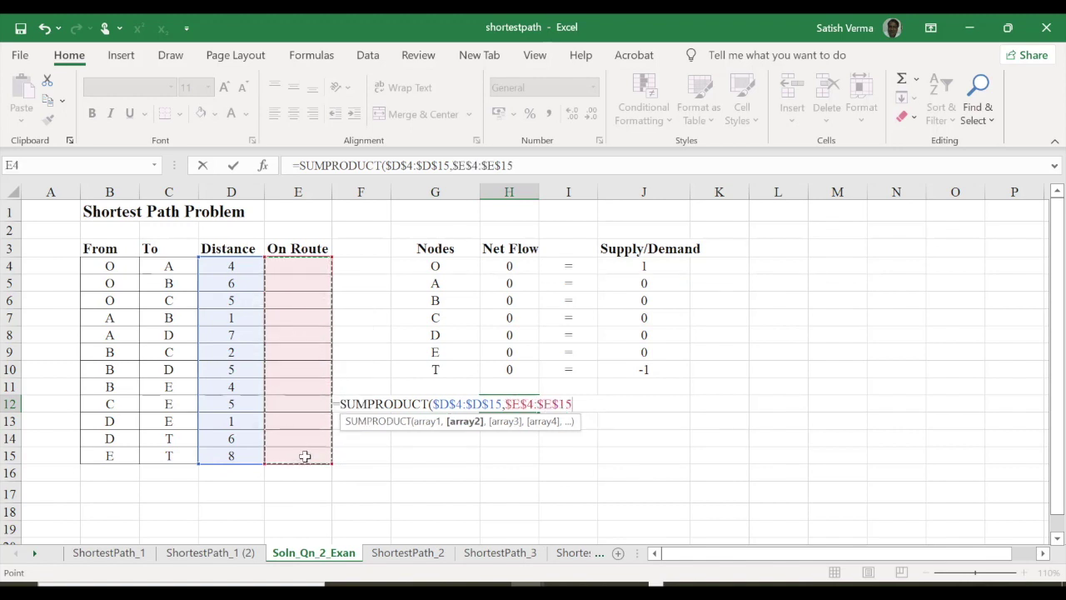
key("Return")
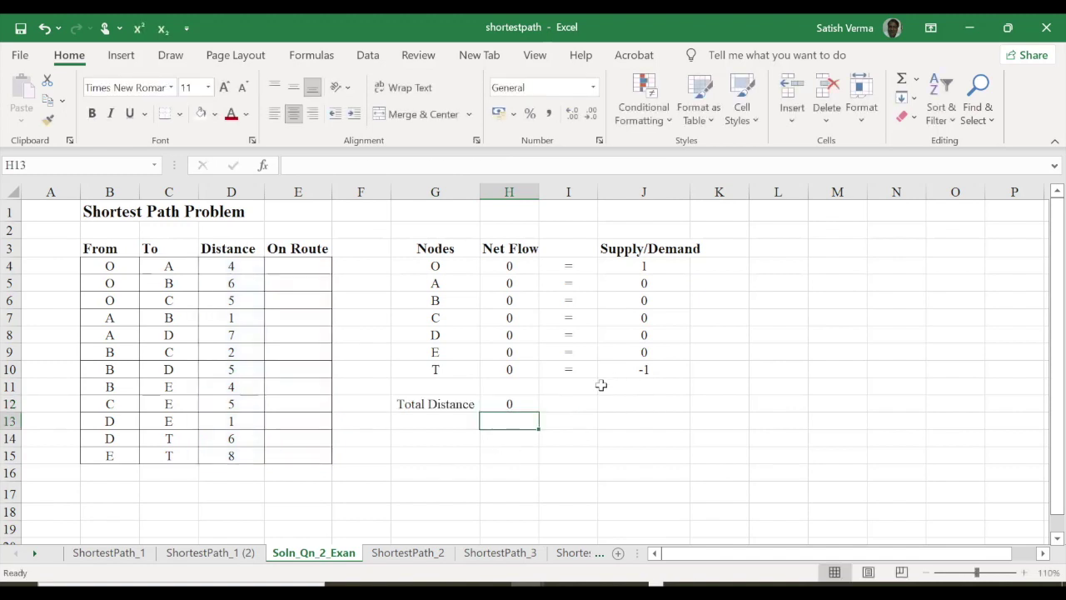
Test the model by entering 1 in On Route for arcs O–A, A–B and D–T
left_click(514, 403)
left_click(301, 264)
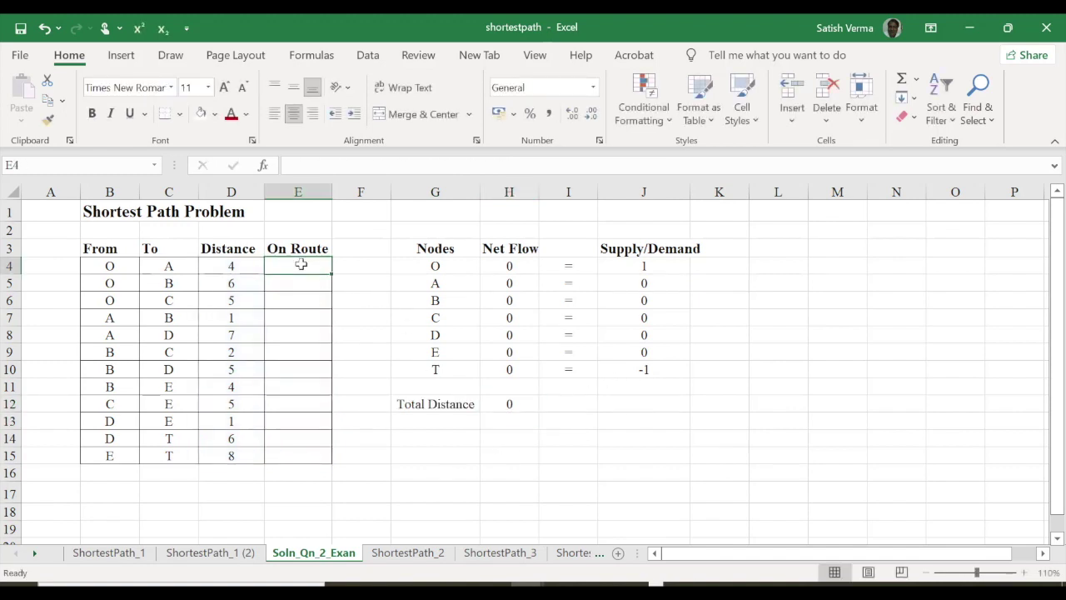
type("1")
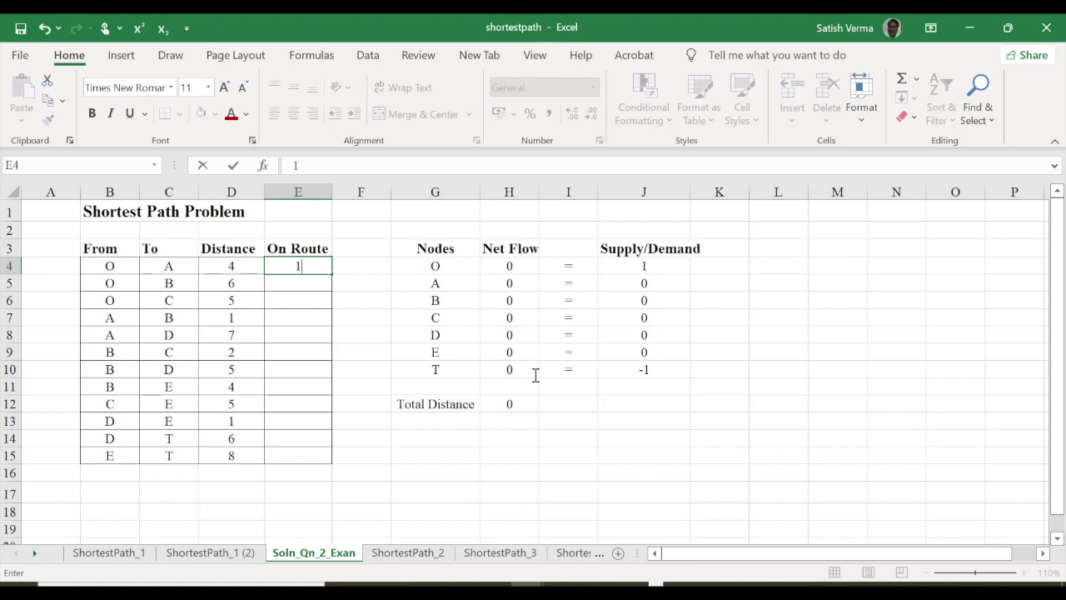
key("Return")
left_click(297, 319)
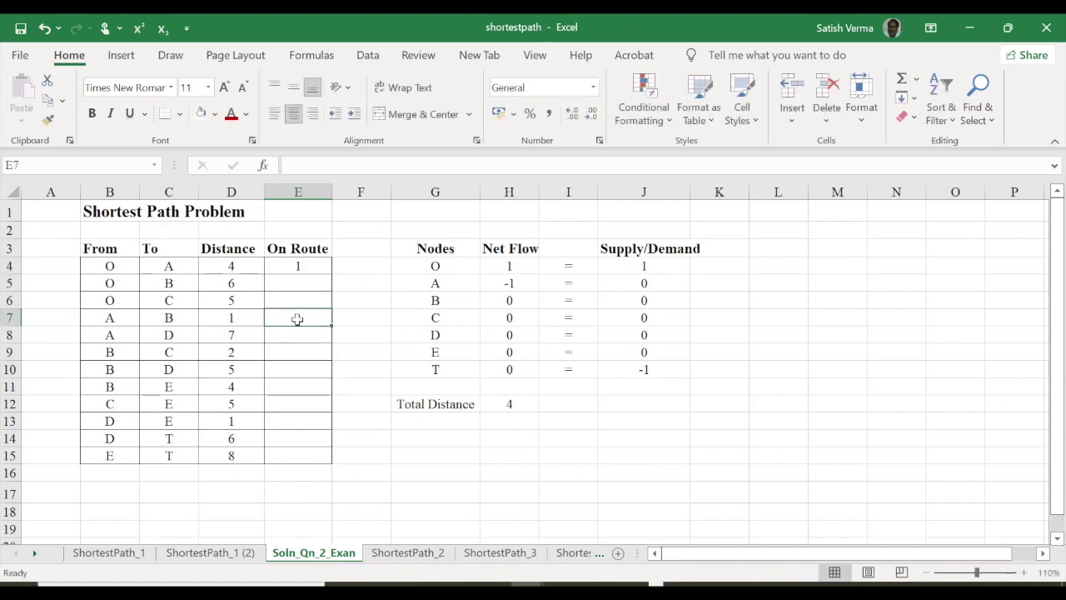
type("1")
key("Return")
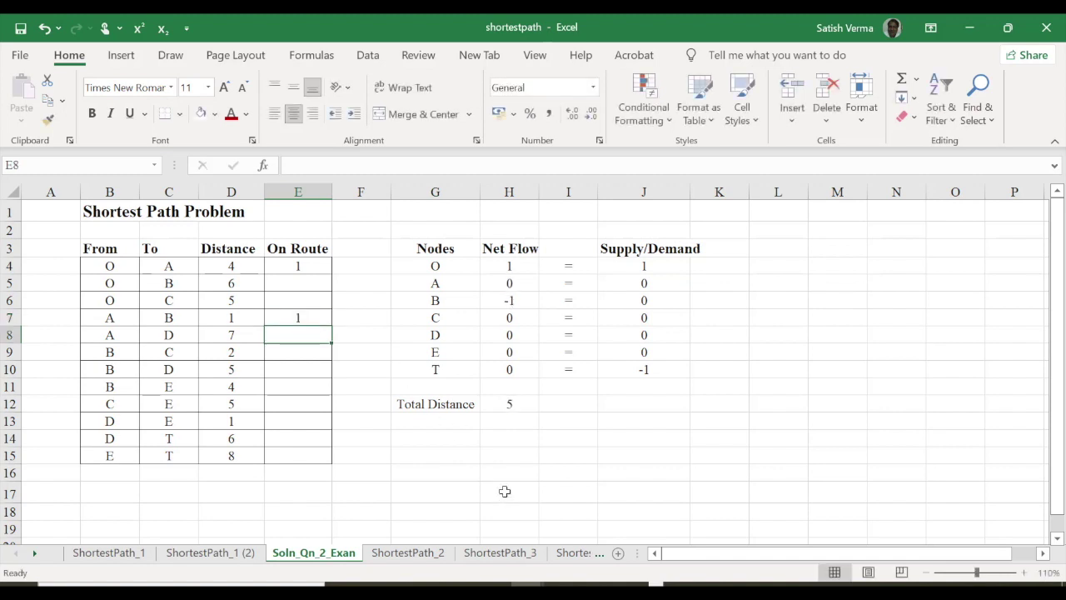
left_click(301, 438)
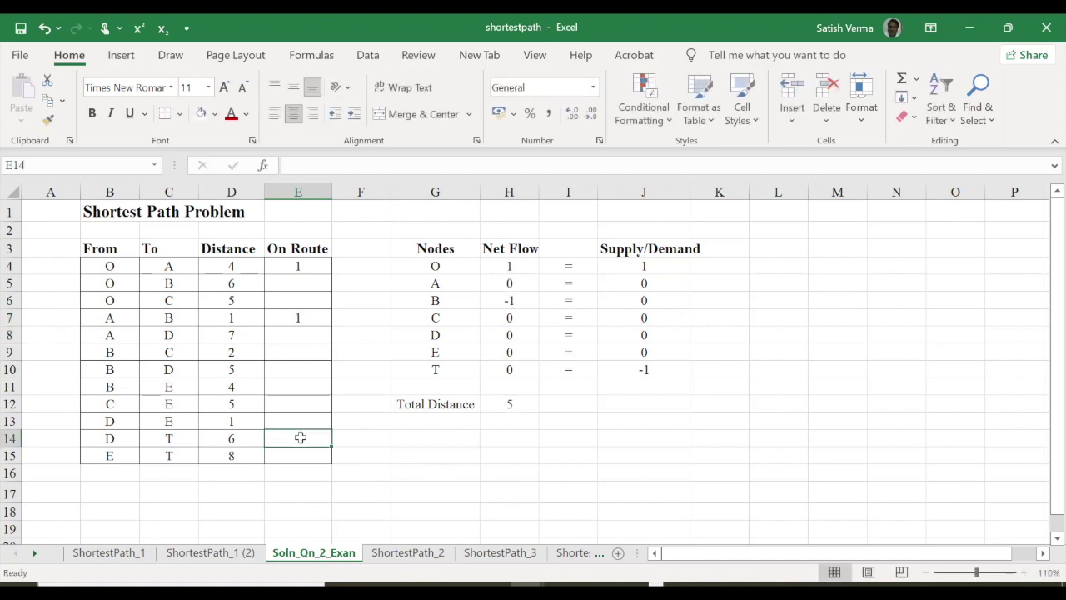
type("1")
key("Return")
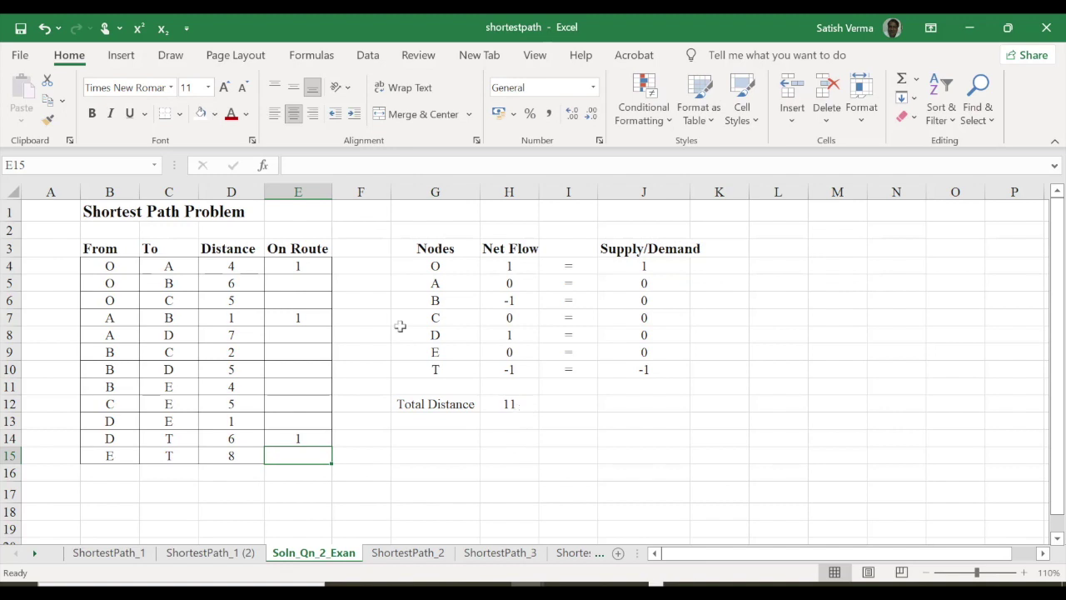
Clear On Route cells E4:E15 again and check the Total Distance formula in H12
left_click_drag(298, 266, 305, 449)
key("Delete")
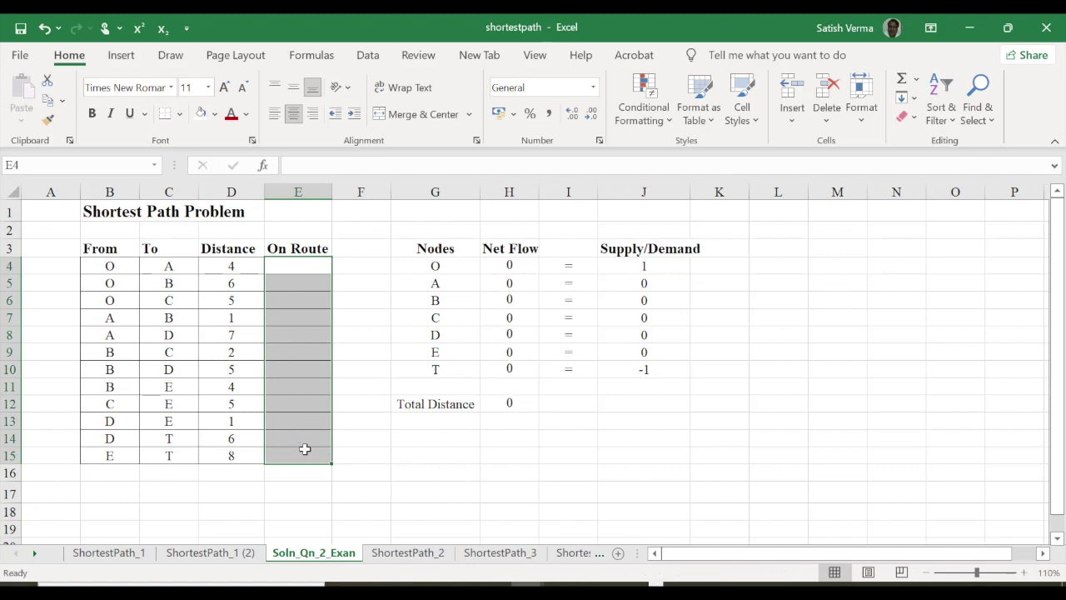
left_click(514, 405)
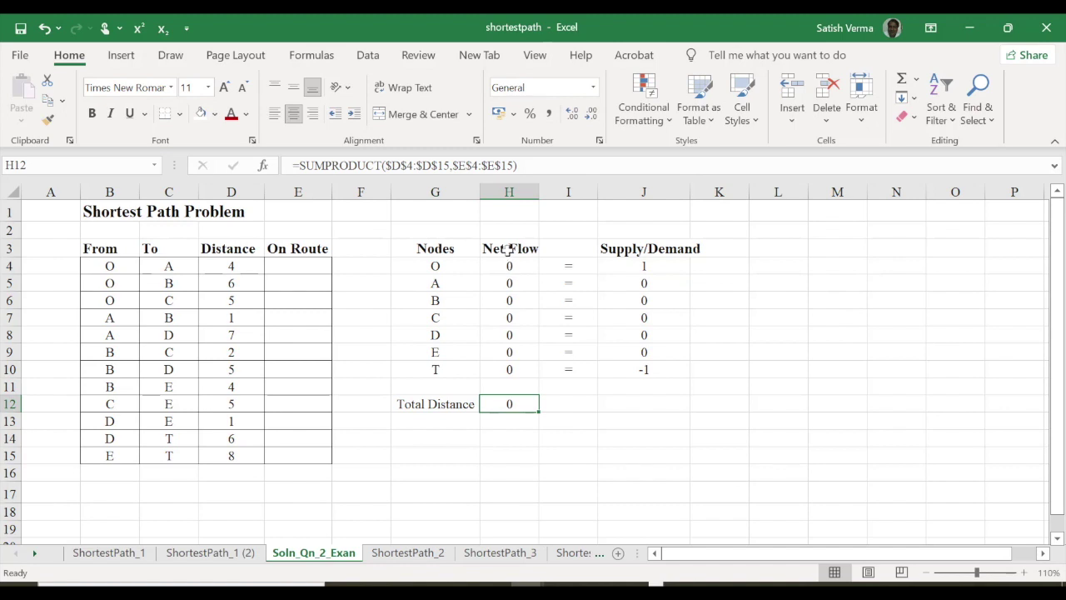
Open Solver and reset all of its previous settings
left_click_drag(509, 248, 509, 369)
left_click_drag(653, 248, 649, 369)
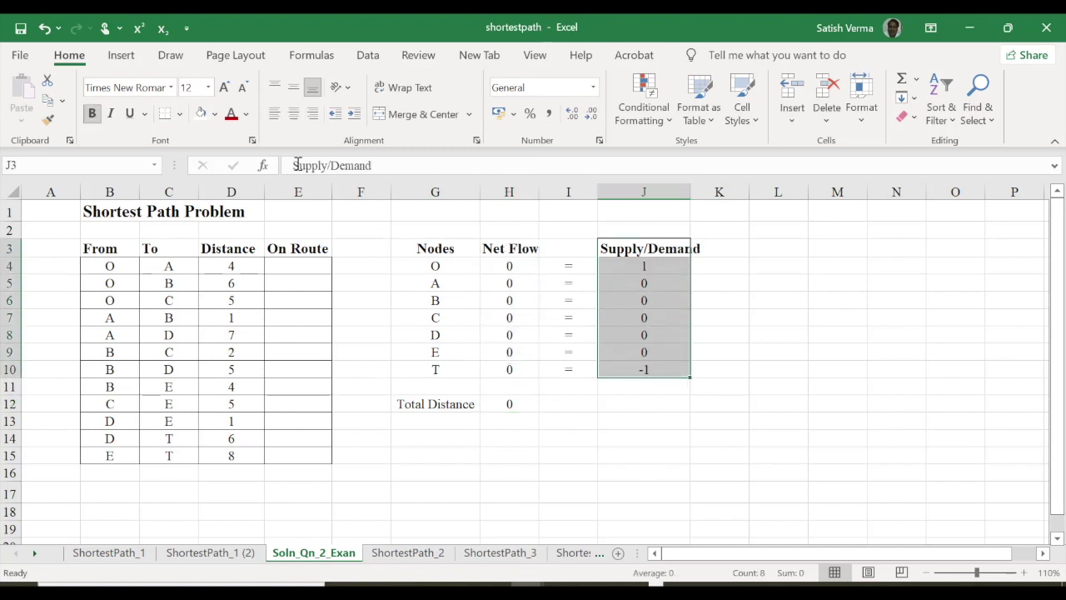
left_click(367, 55)
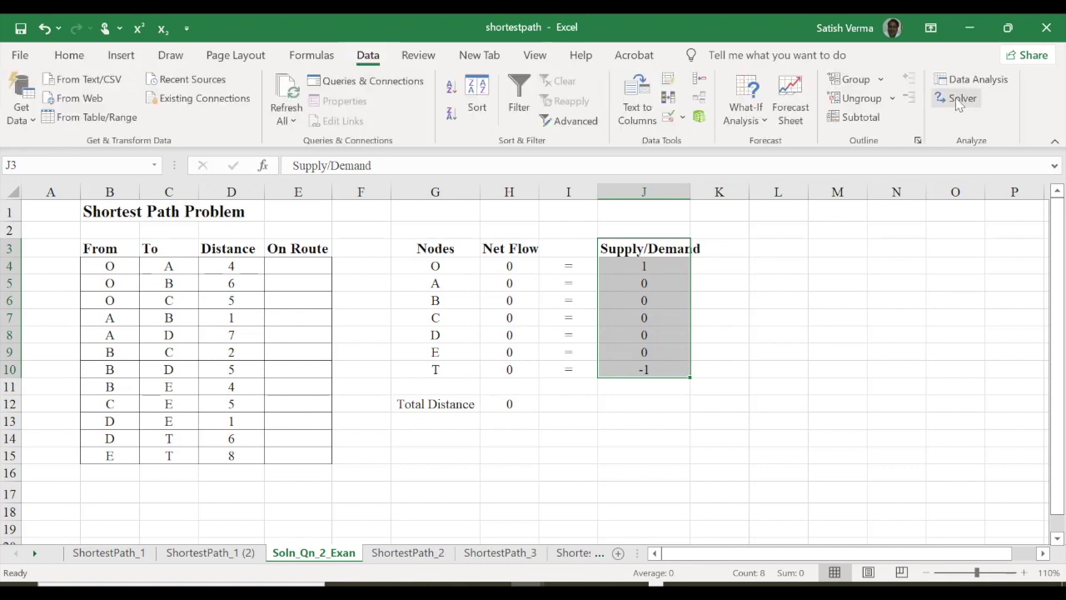
left_click(958, 99)
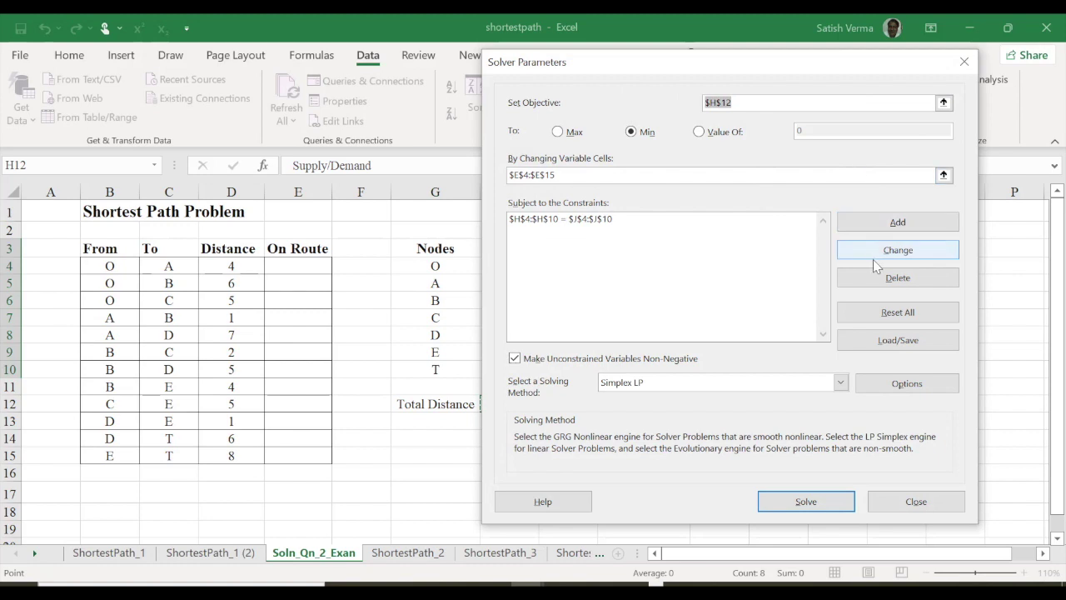
left_click(909, 312)
left_click(553, 368)
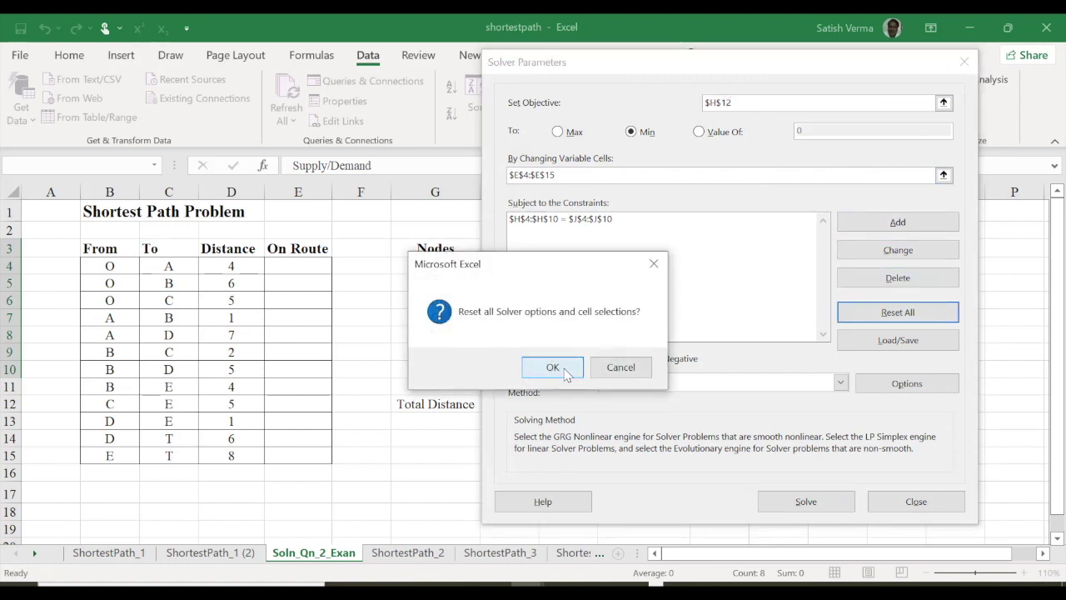
Set Solver to minimise $H$12 by changing $E$4:$E$15
mouse_move(755, 76)
left_mouse_down()
mouse_move(958, 70)
mouse_move(658, 42)
mouse_move(783, 125)
mouse_move(858, 79)
mouse_move(830, 81)
left_mouse_up()
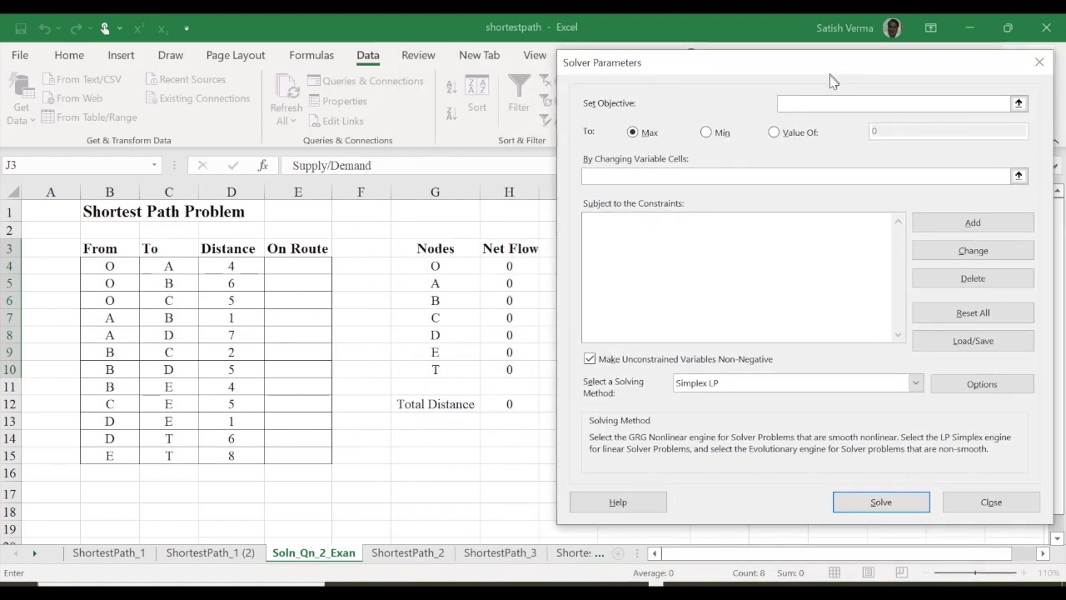
left_click(510, 405)
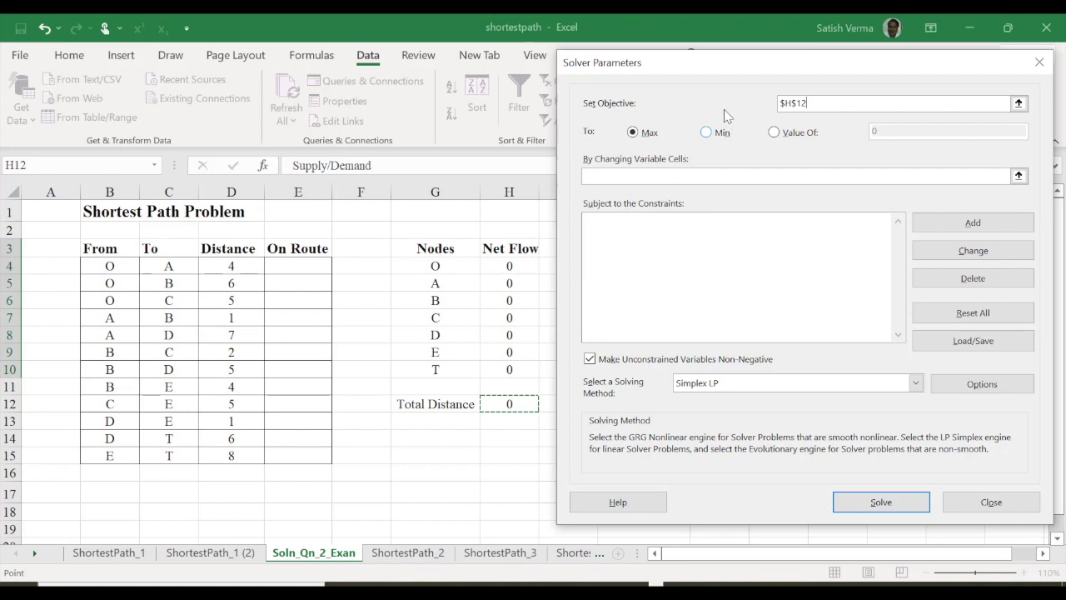
left_click(706, 133)
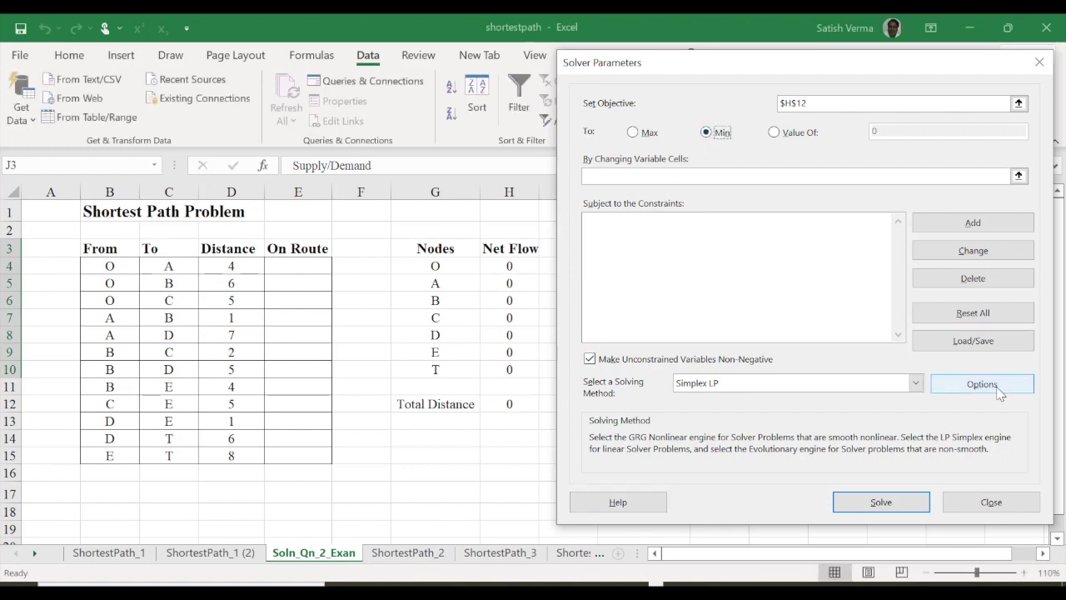
left_click(617, 175)
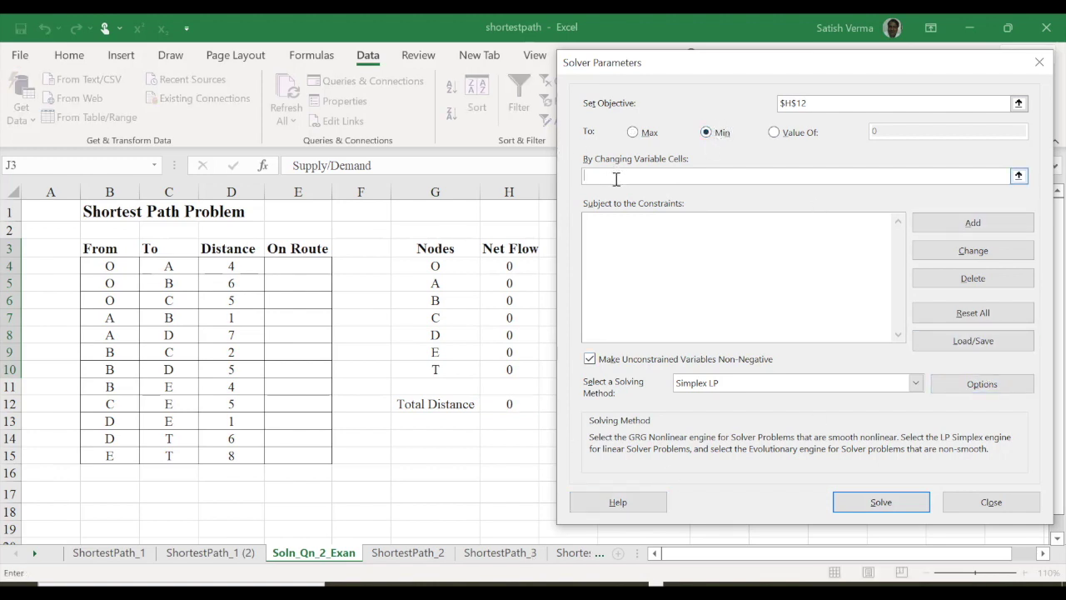
left_click_drag(306, 264, 301, 447)
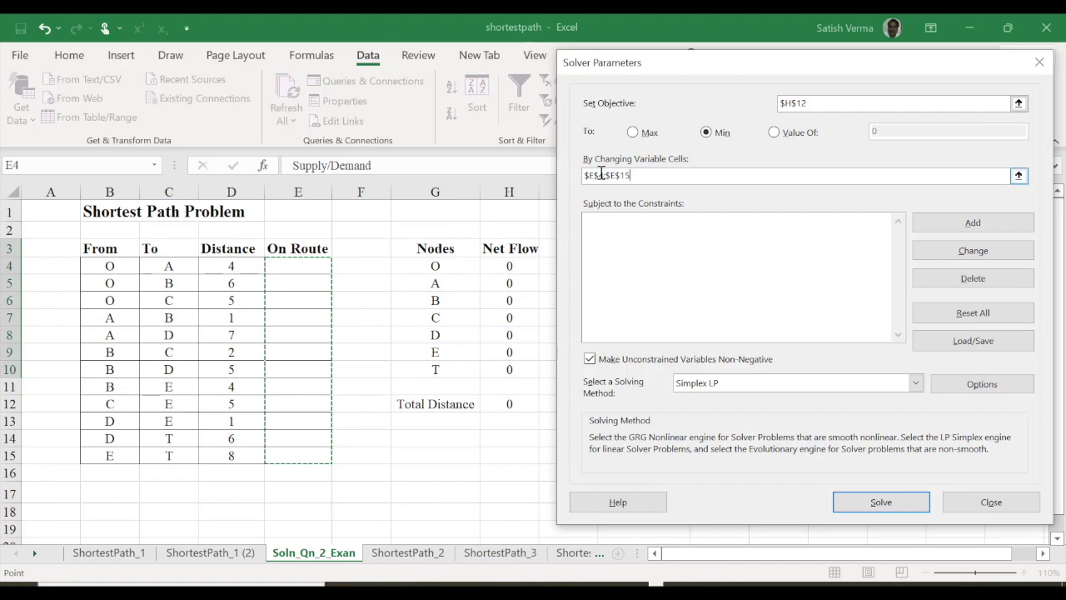
Add the Solver constraint $H$4:$H$10 = $J$4:$J$10
left_click(983, 226)
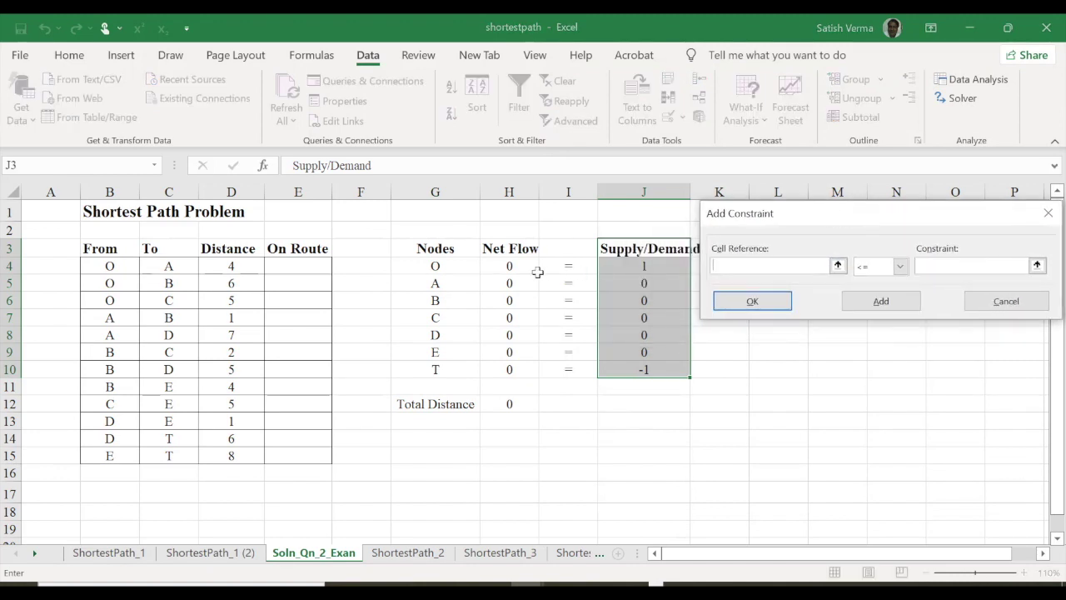
left_click_drag(513, 265, 510, 367)
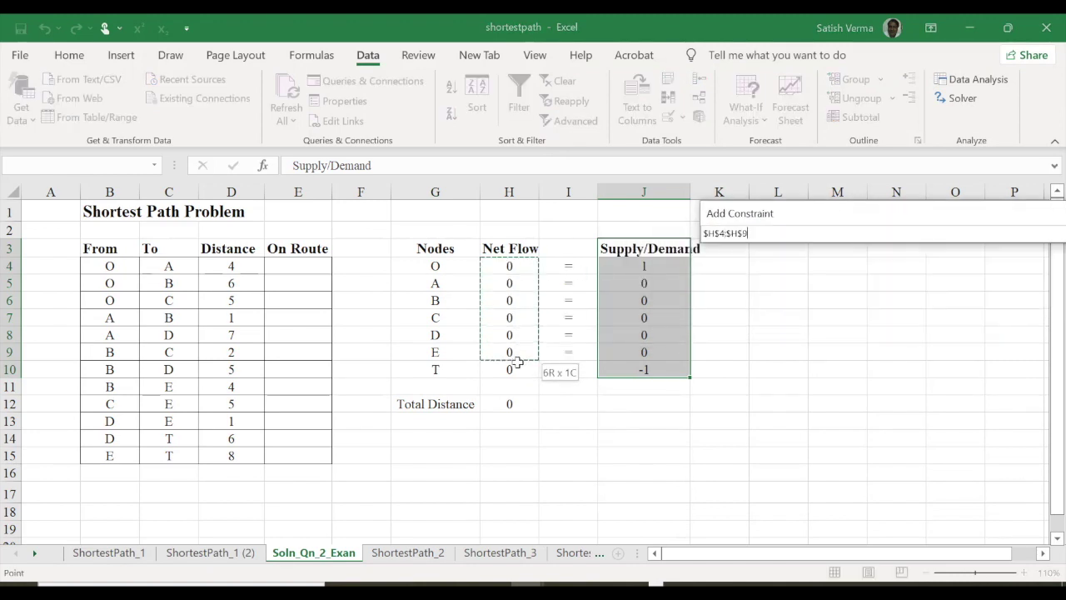
left_click(901, 266)
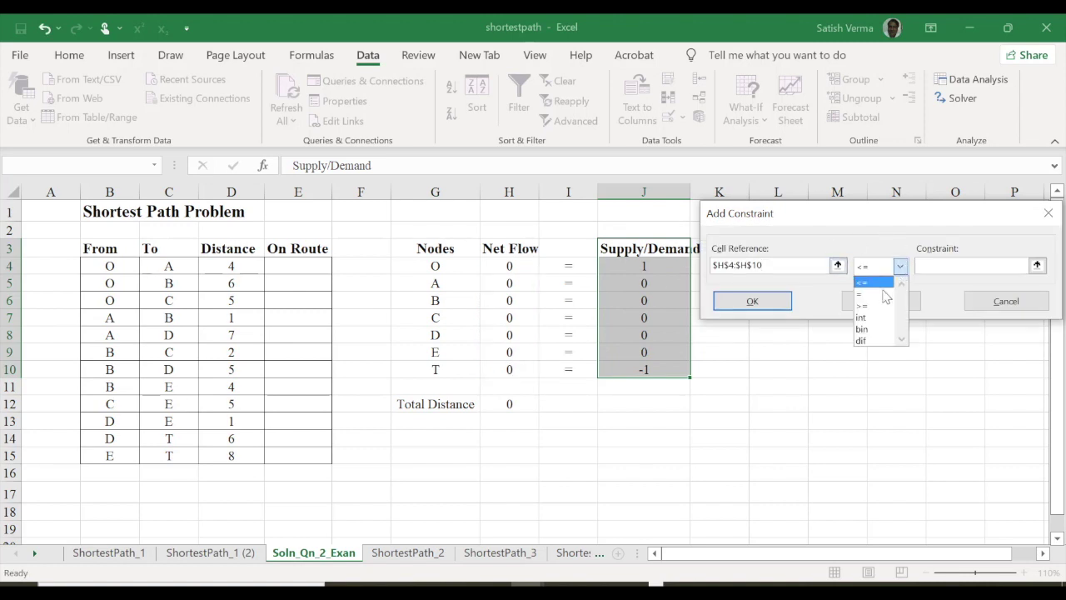
left_click(877, 293)
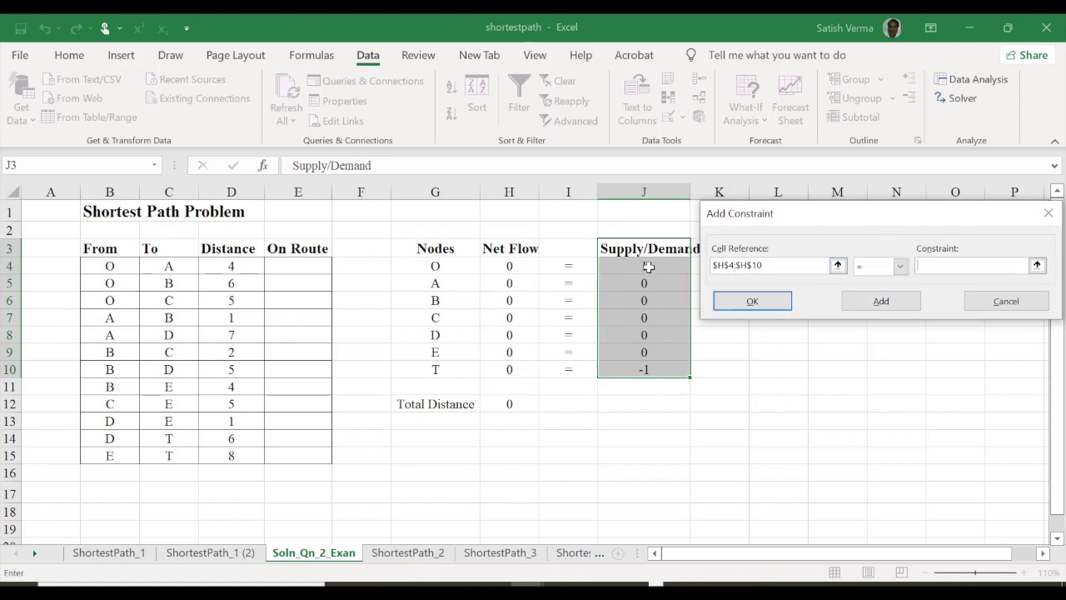
left_click_drag(648, 266, 647, 369)
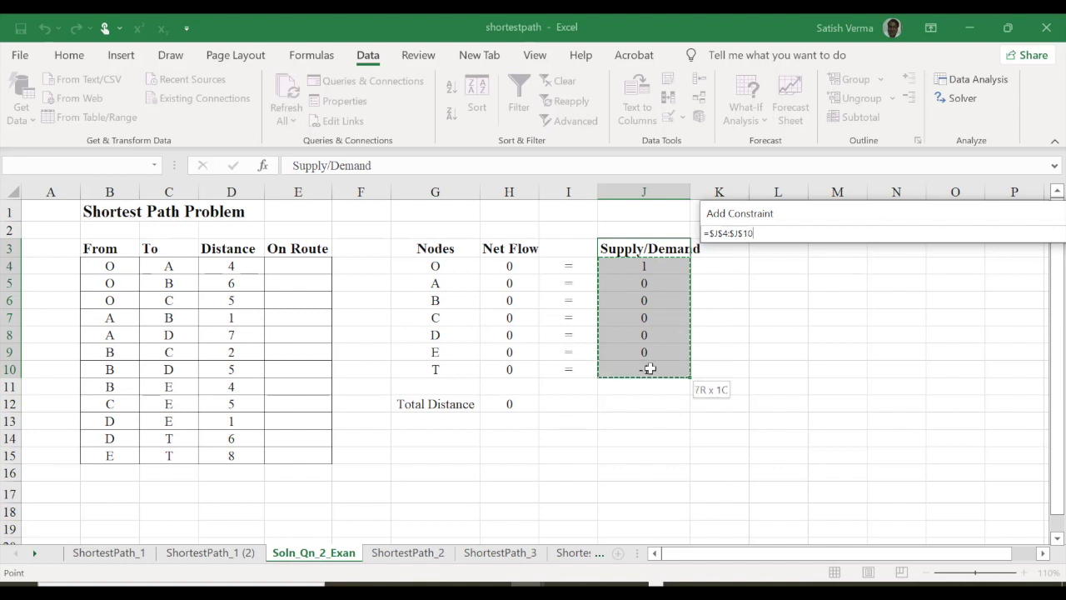
left_click(740, 311)
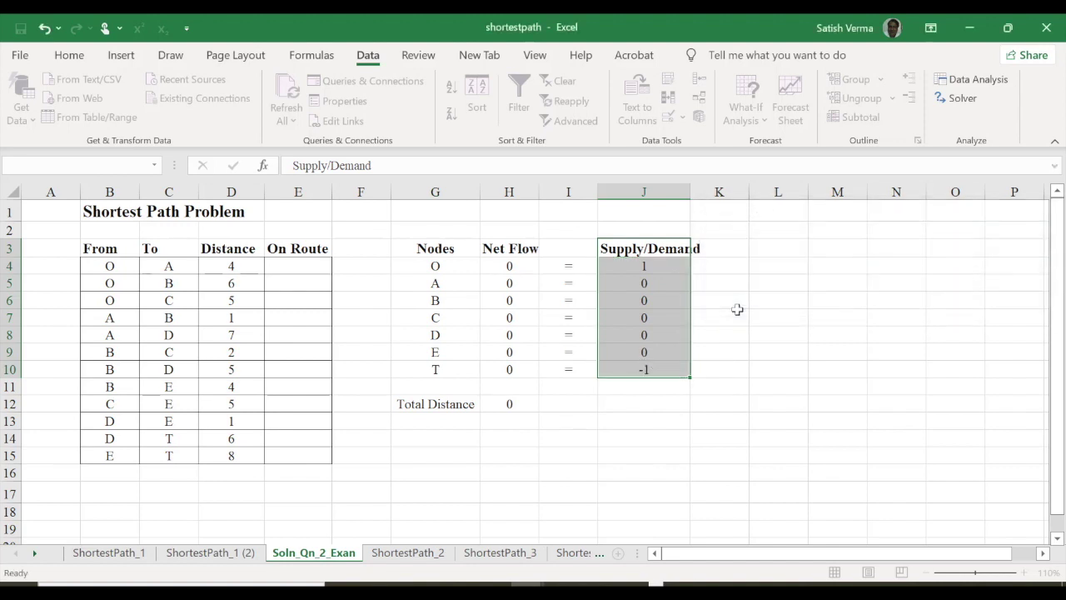
Keep Simplex LP as the solving method and solve the shortest-path model
mouse_move(768, 39)
left_mouse_down()
mouse_move(831, 30)
mouse_move(771, 35)
left_mouse_up()
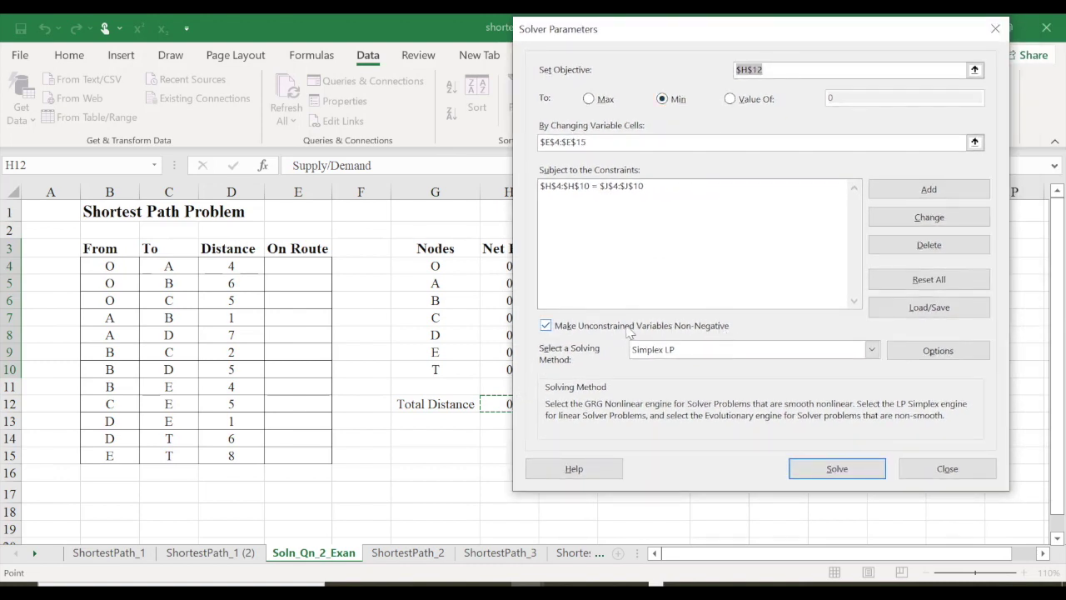
left_click(545, 328)
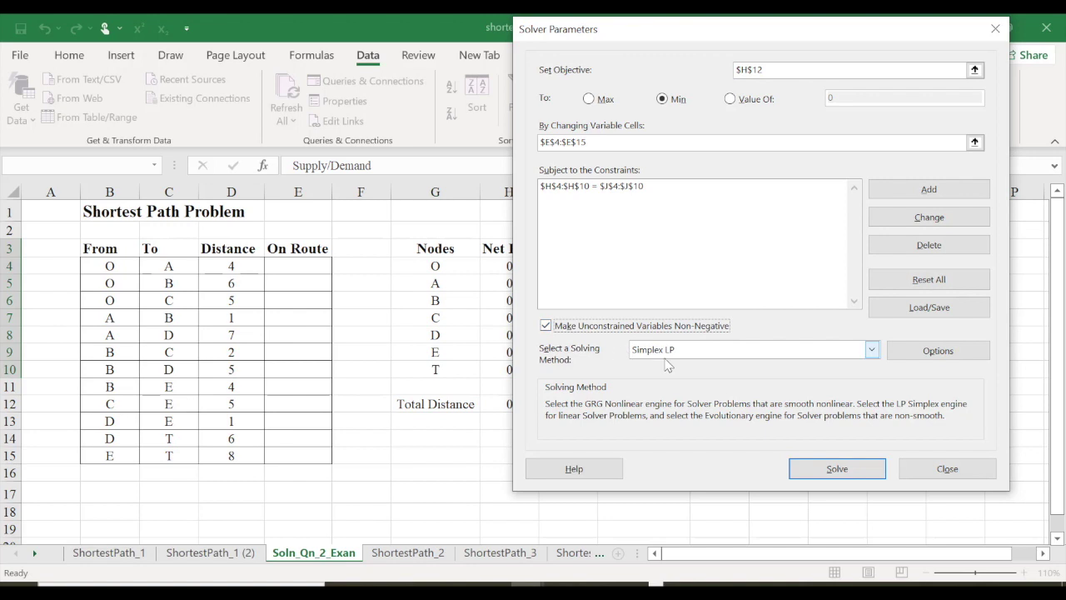
left_click(874, 352)
left_click(873, 350)
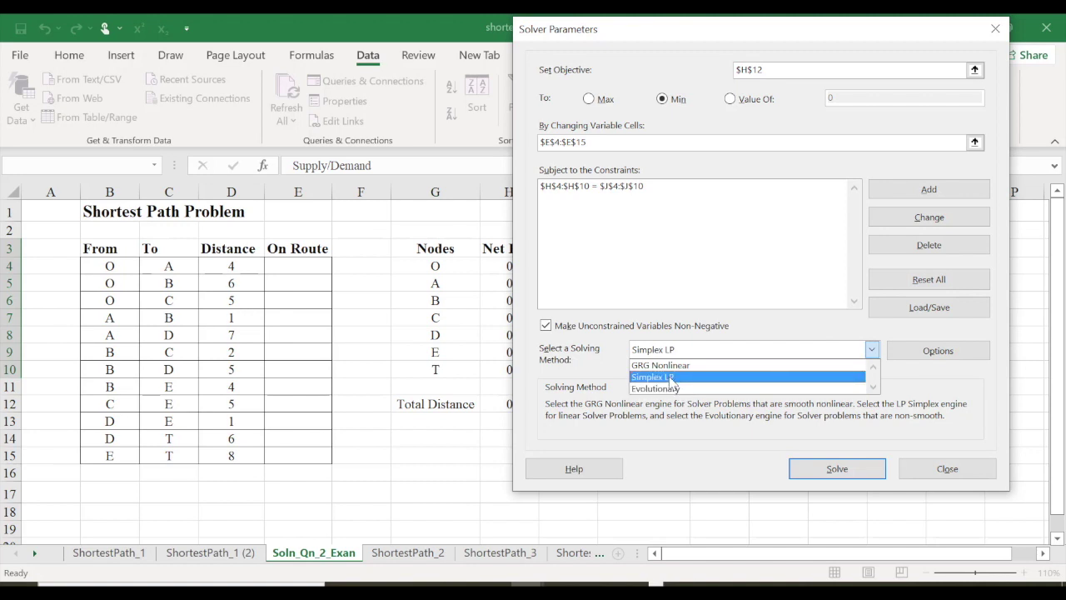
left_click(671, 376)
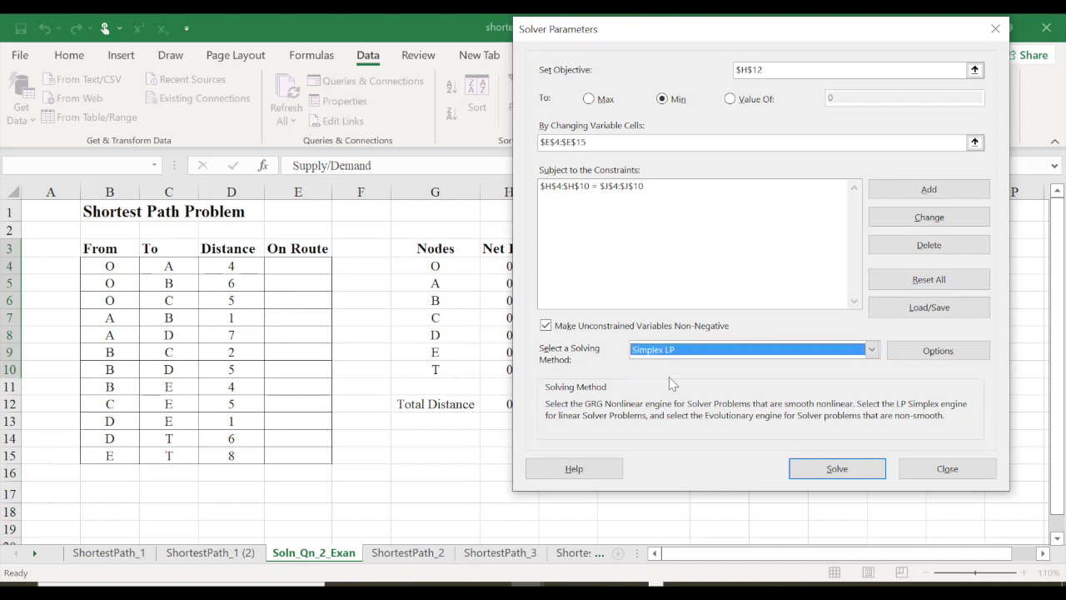
left_click(834, 474)
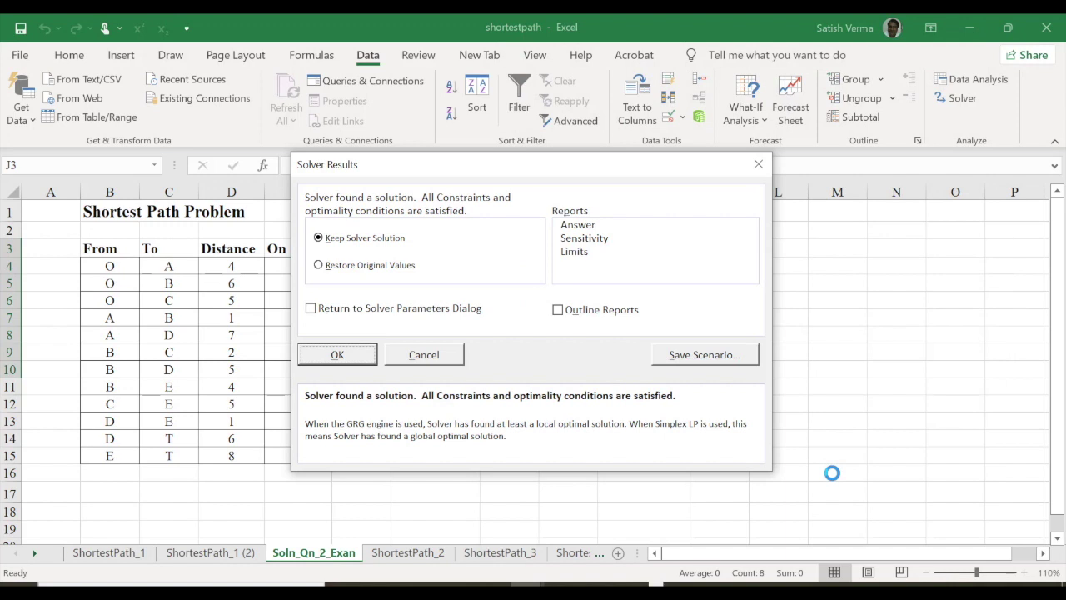
Keep the Solver solution and confirm the Total Distance of 16
left_click_drag(528, 164, 852, 127)
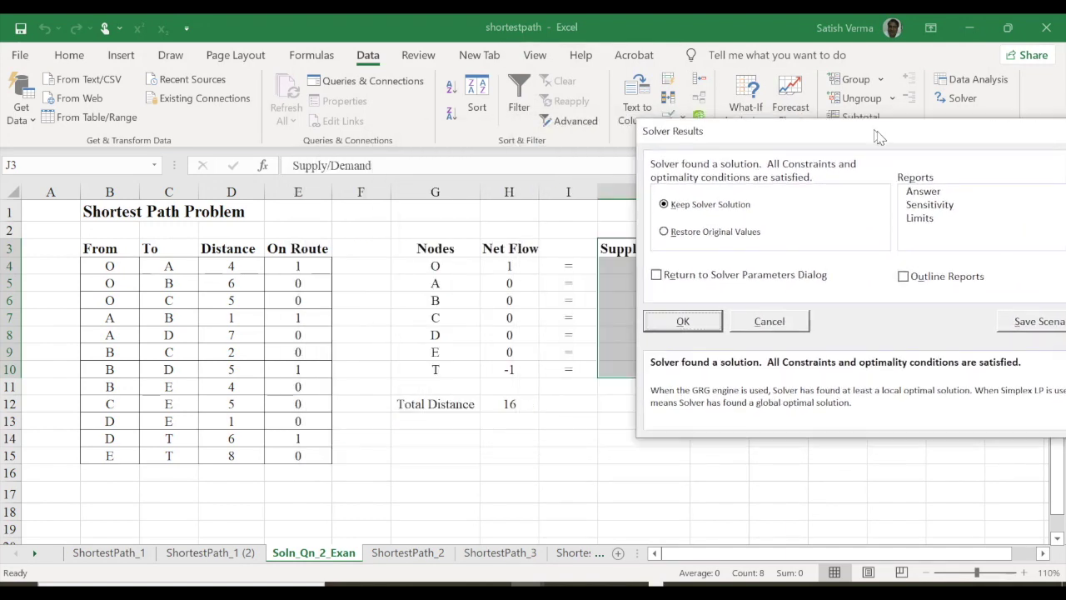
left_click(665, 321)
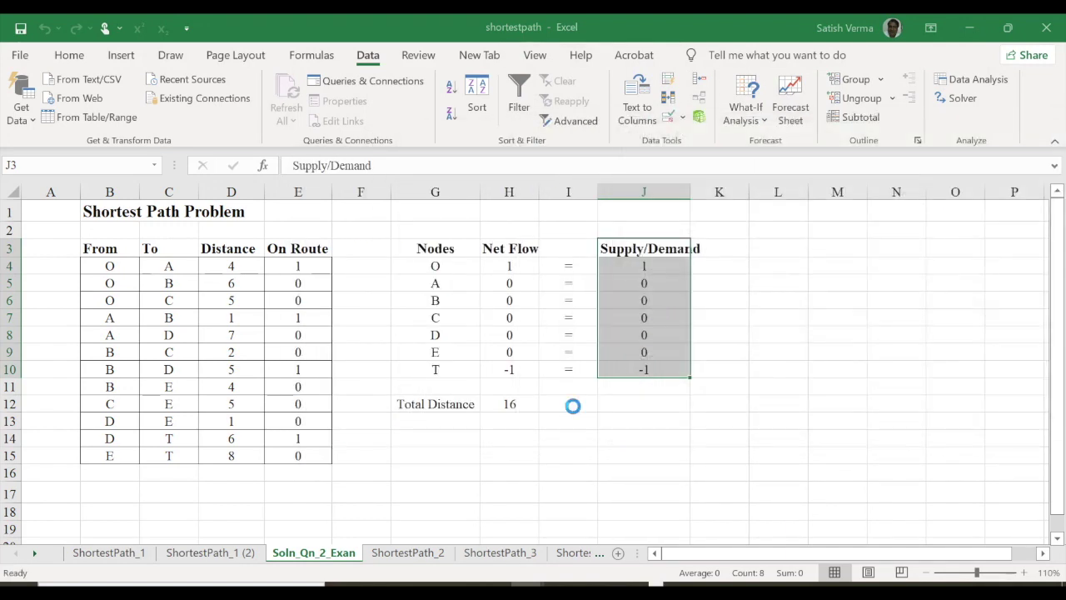
left_click(510, 404)
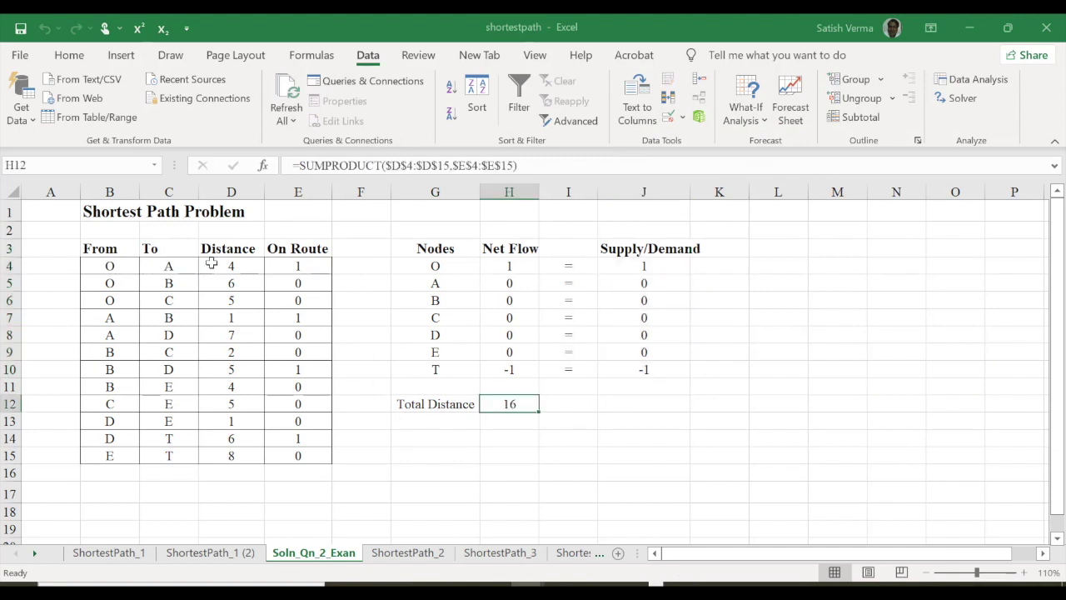
Write the route O, A, B, D, T across row 15, ending with T in K15
left_click(452, 459)
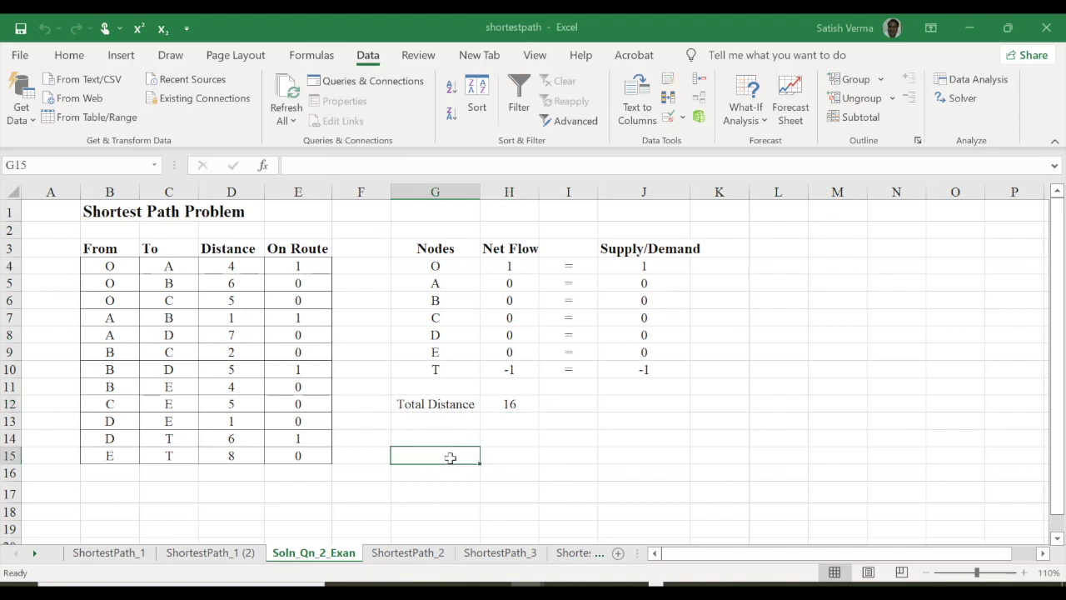
type("O")
left_click(511, 453)
type("A")
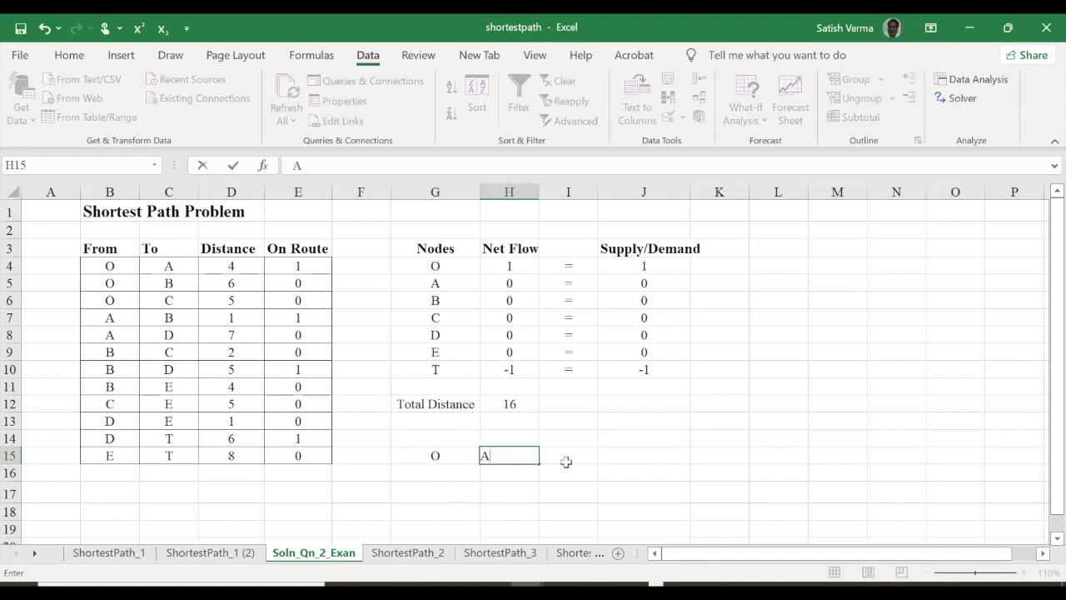
left_click(565, 462)
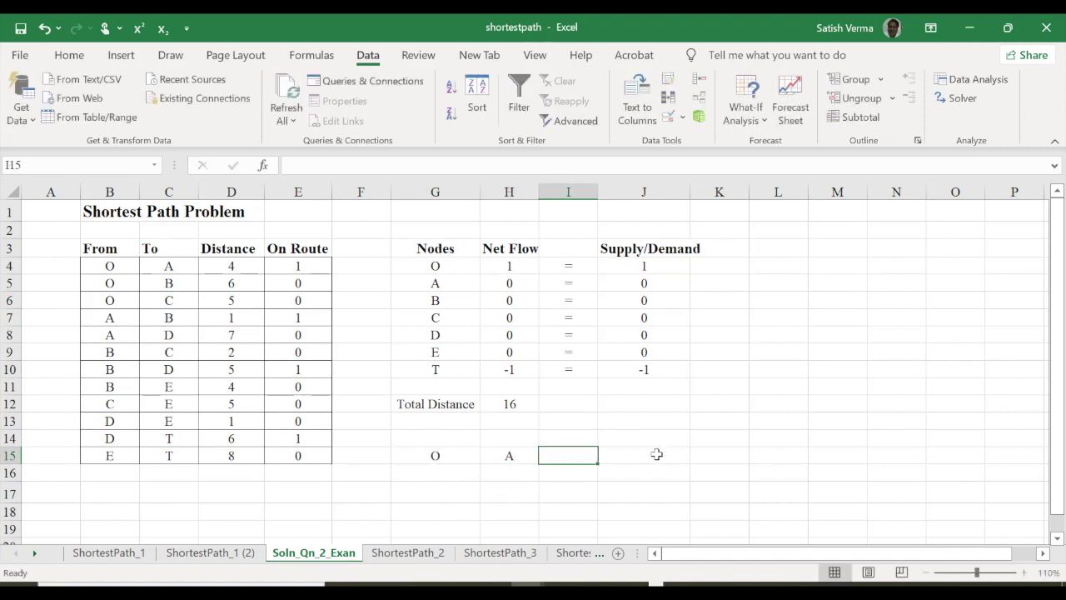
type("B")
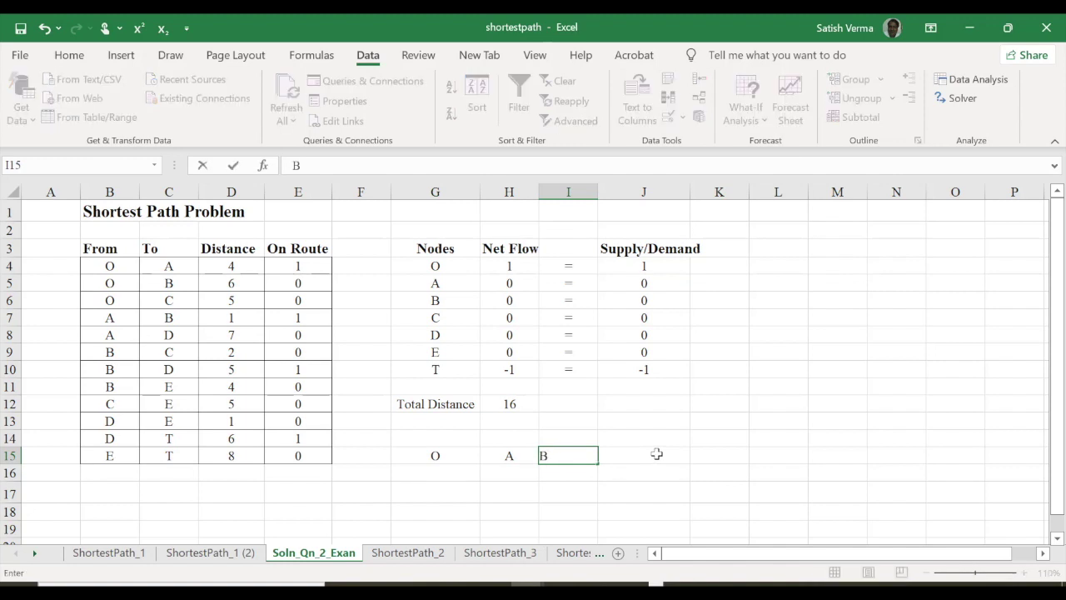
left_click(657, 454)
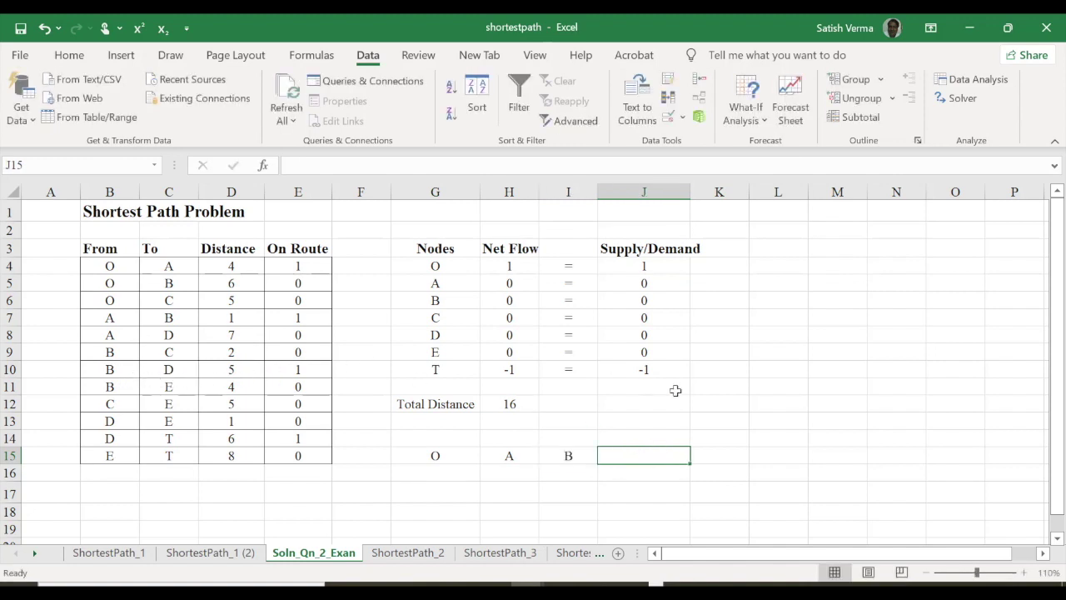
type("D")
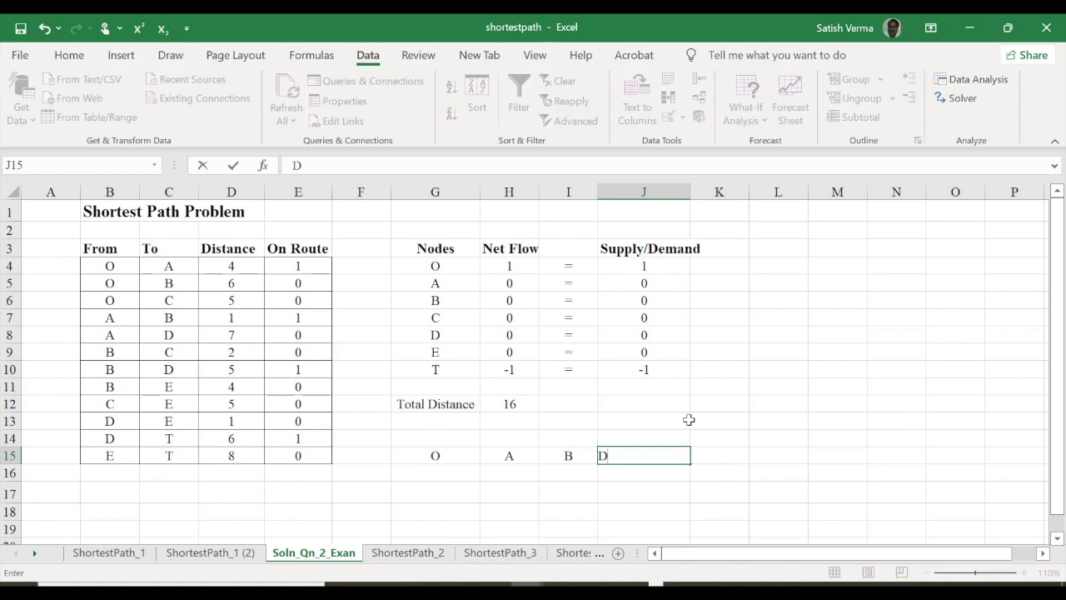
left_click(725, 452)
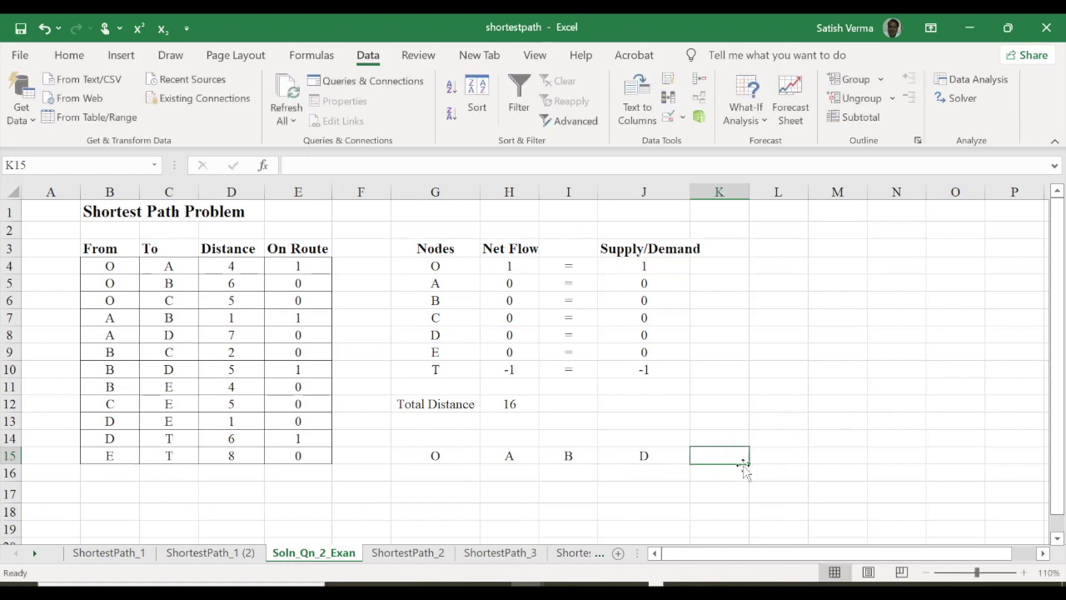
key("F2")
type("T")
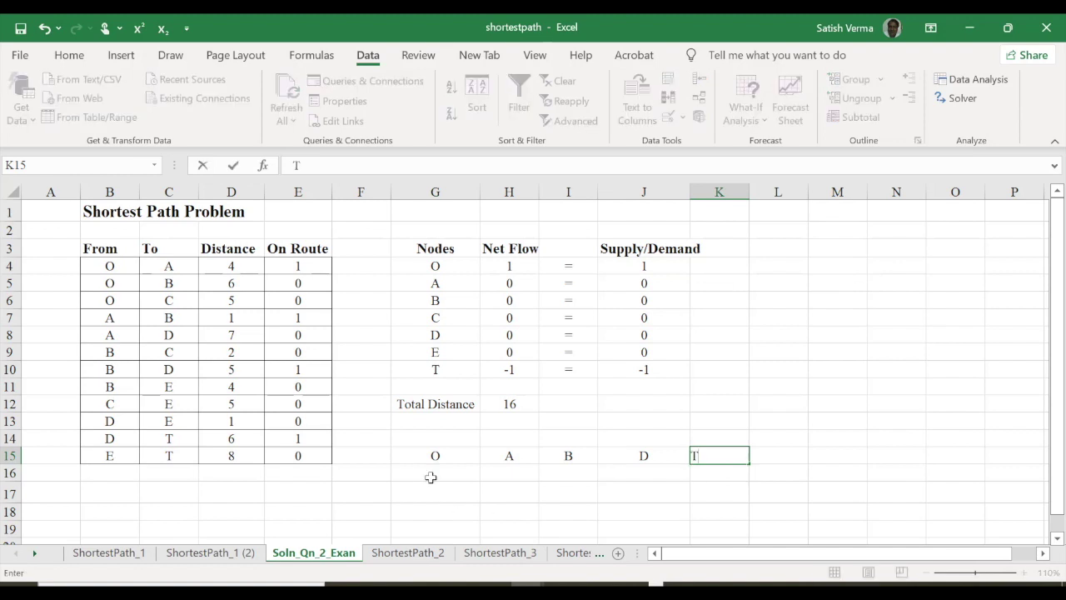
left_click_drag(766, 484, 733, 491)
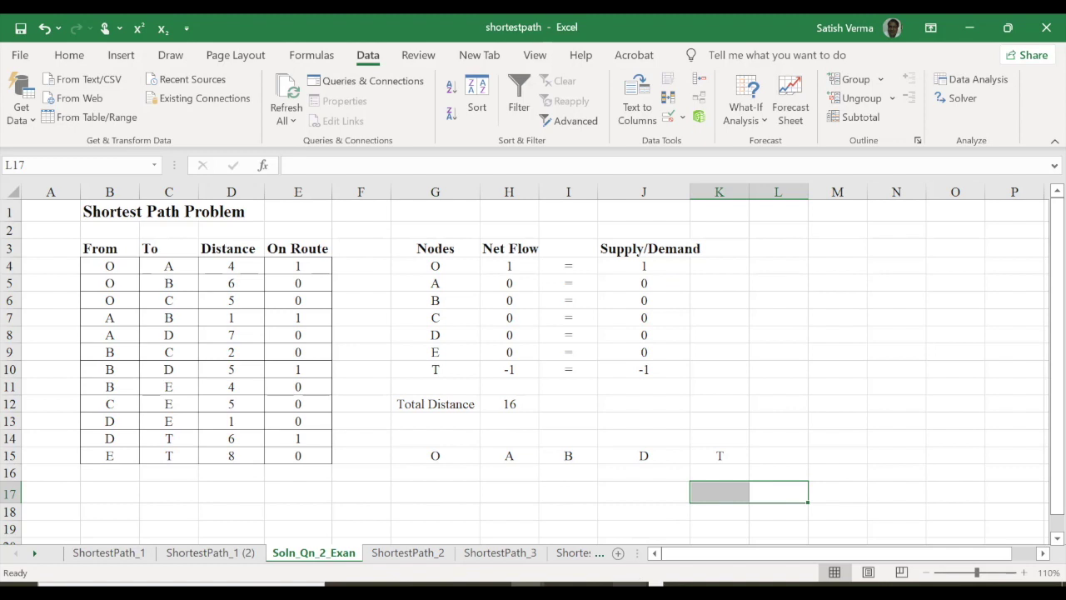
key("alt+Tab")
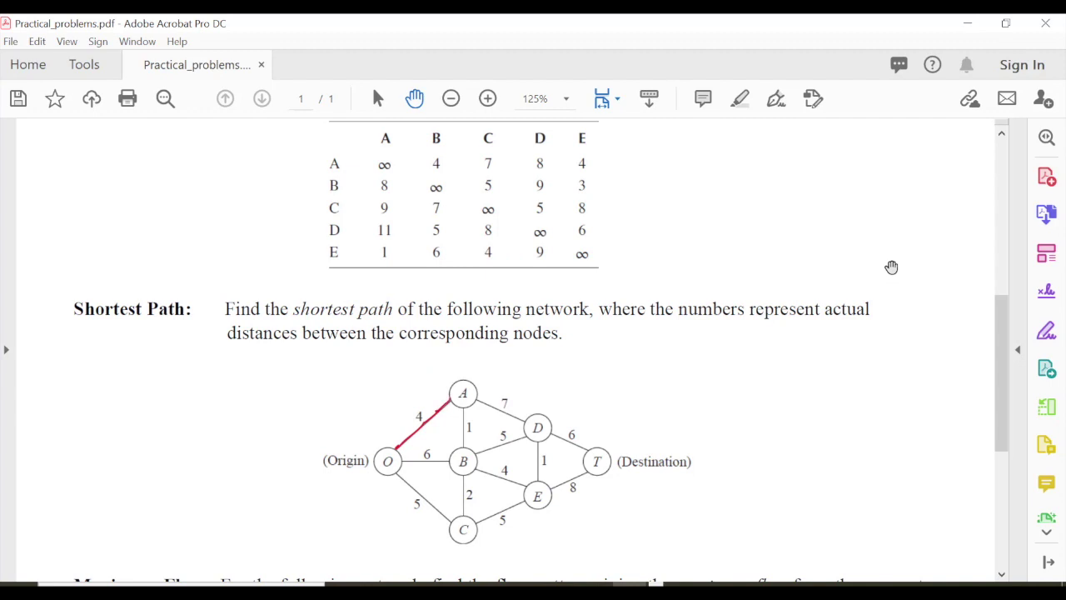
Draw red arrows on the A–B and B–D links and handwrite 4+1+5+6=16 beside the network
left_click_drag(455, 397, 451, 414)
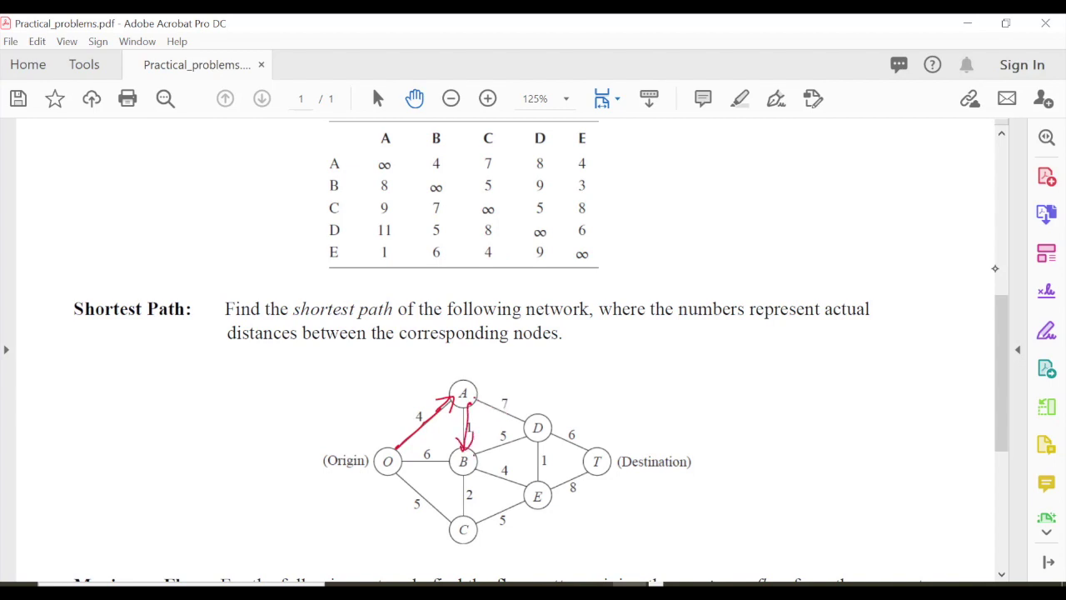
left_click_drag(523, 430, 533, 437)
mouse_move(615, 374)
left_mouse_down()
mouse_move(637, 393)
mouse_move(660, 382)
left_mouse_up()
mouse_move(652, 375)
left_mouse_down()
mouse_move(653, 394)
mouse_move(707, 368)
left_mouse_up()
left_click_drag(690, 370, 691, 391)
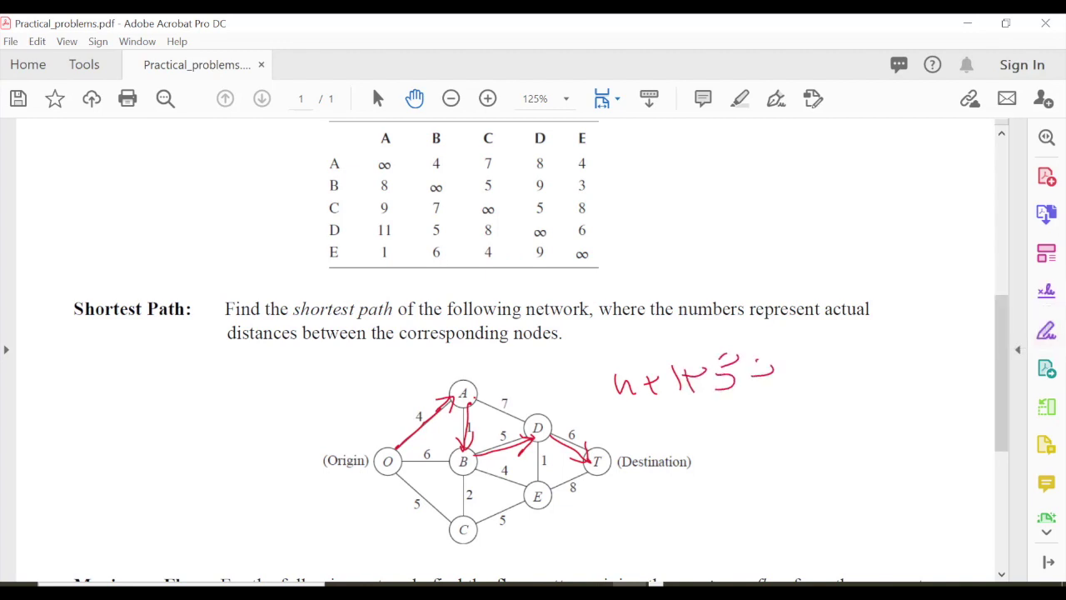
left_click_drag(789, 382, 787, 371)
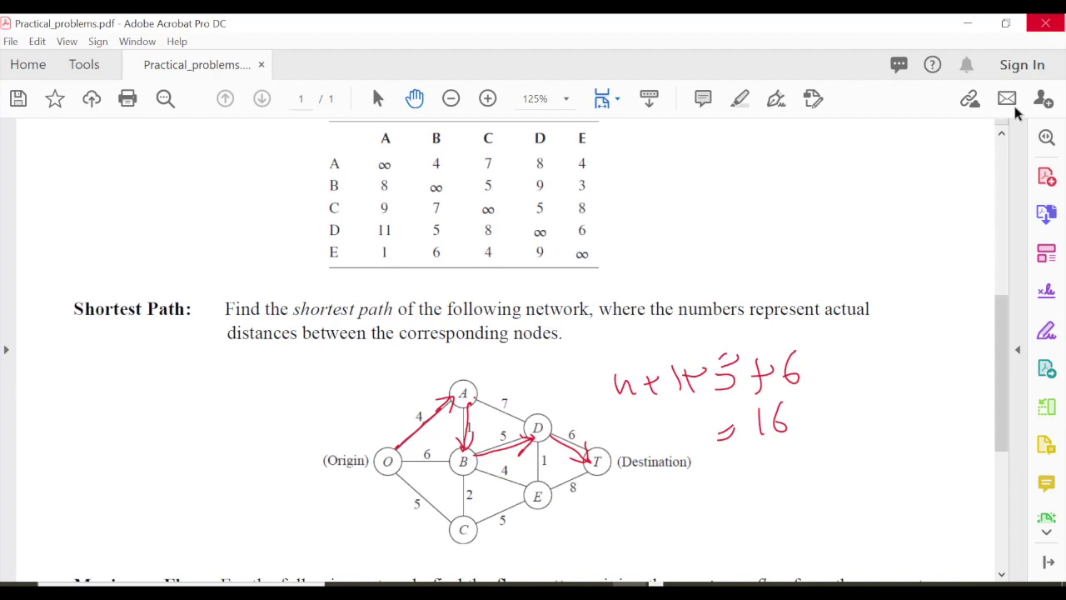
mouse_move(994, 318)
left_mouse_down()
mouse_move(1002, 437)
mouse_move(1002, 358)
left_mouse_up()
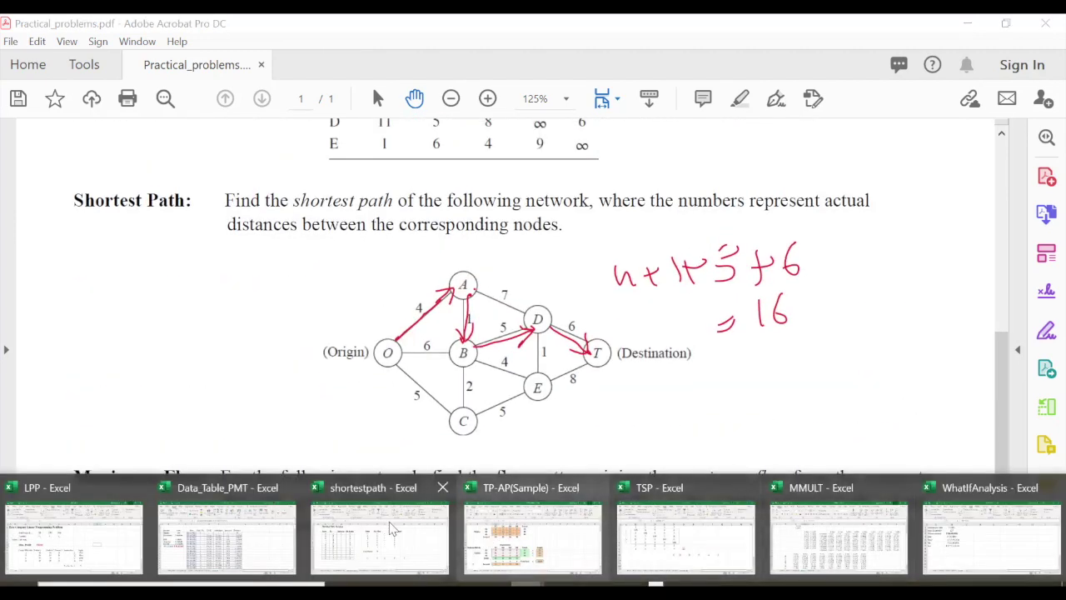
Return to the shortestpath workbook and bring up the MaxFlow_2 sheet
left_click(392, 528)
left_click(34, 553)
left_click(34, 553)
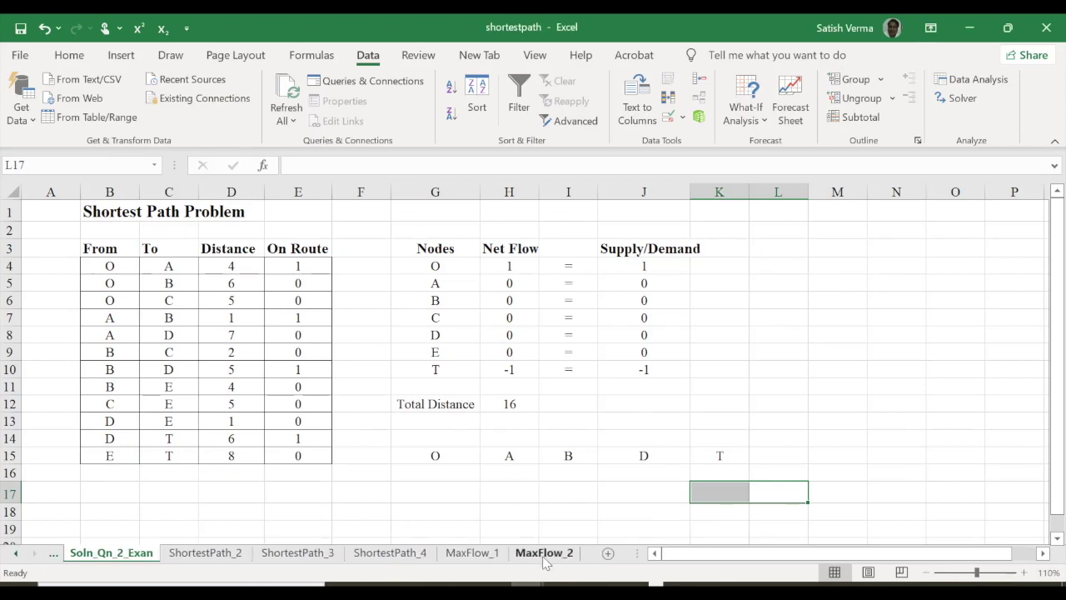
left_click(544, 553)
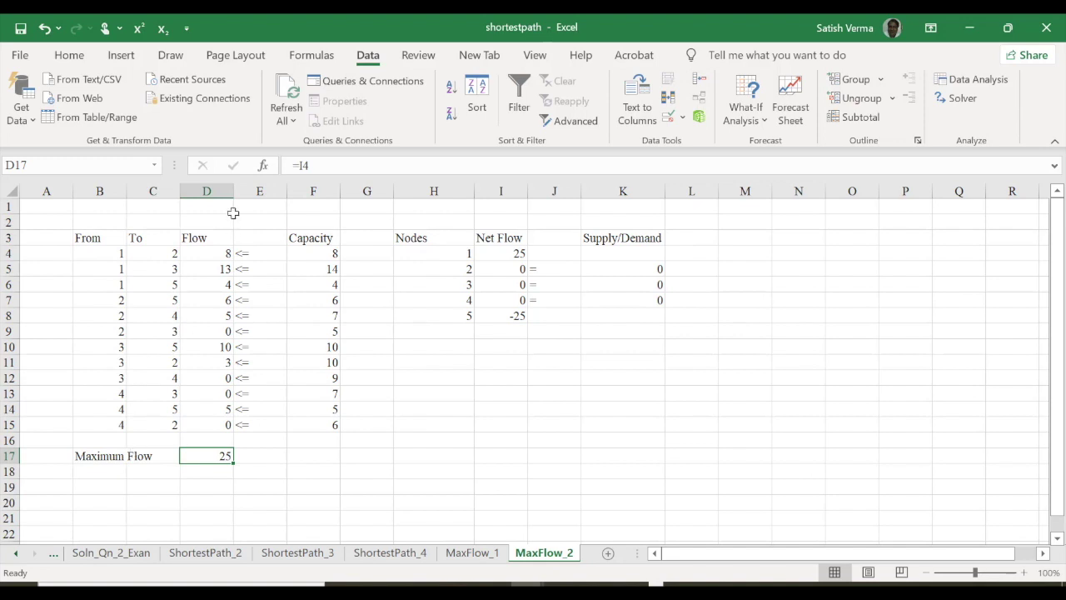
Inspect the Supply/Demand values, node 1 net flow formula, Maximum Flow of 25 and <= signs
left_click(648, 258)
left_click(644, 315)
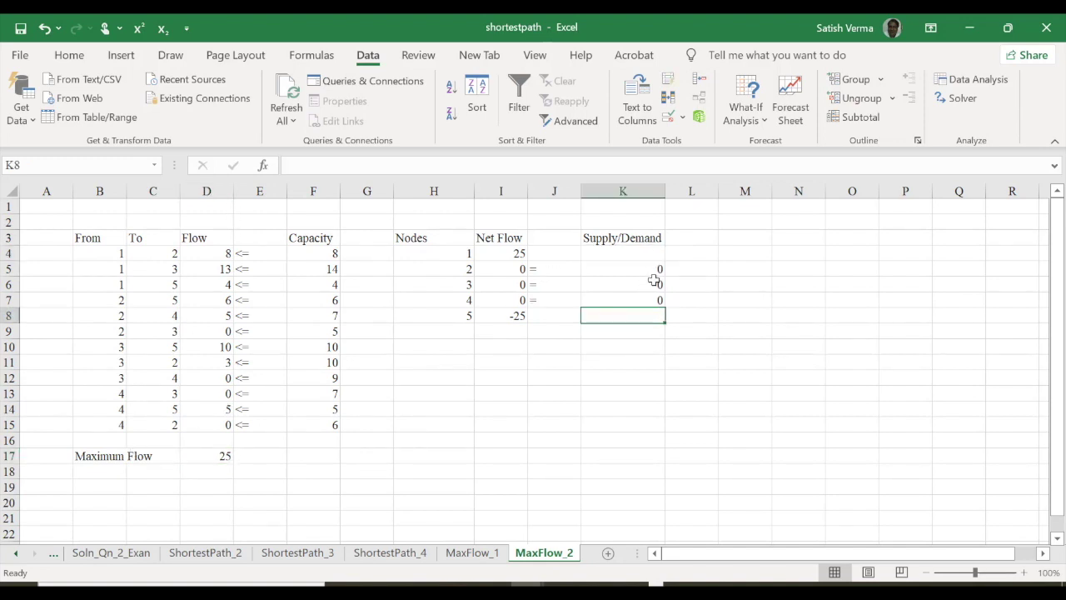
left_click(513, 254)
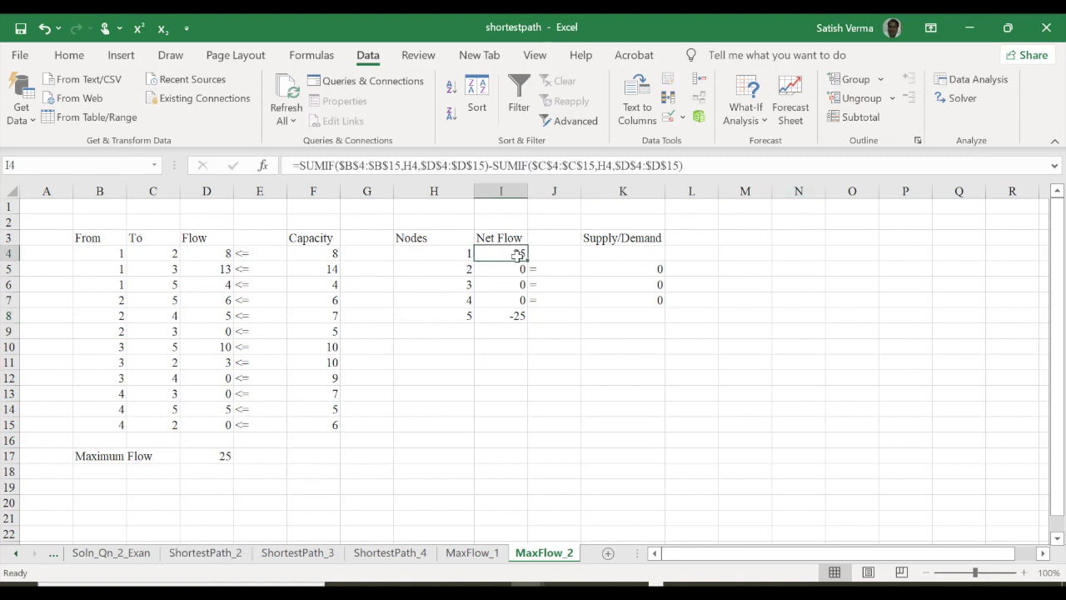
left_click(218, 461)
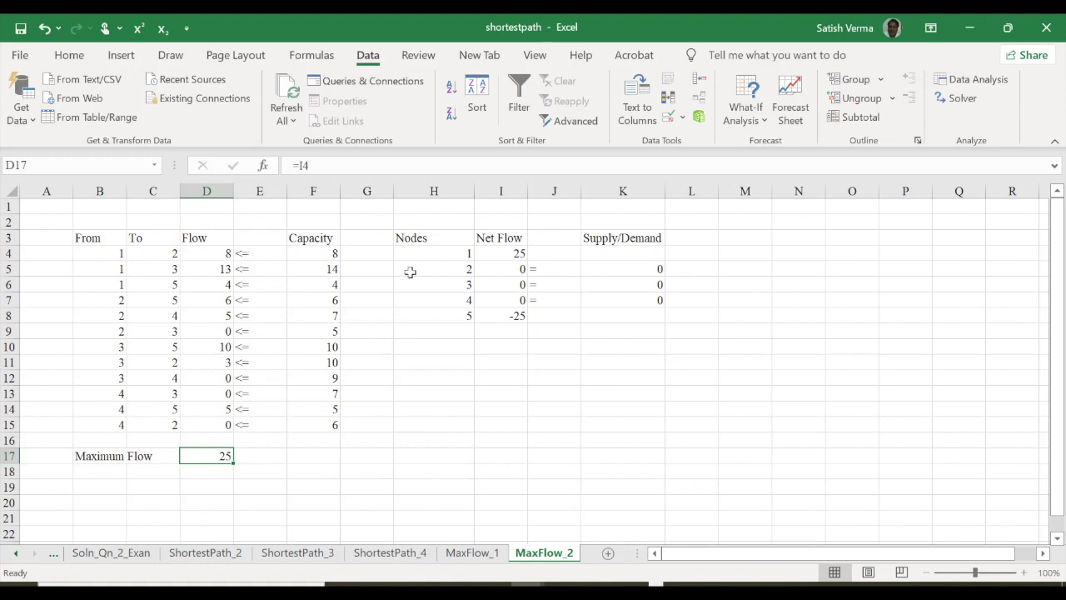
mouse_move(258, 253)
left_mouse_down()
mouse_move(263, 418)
mouse_move(265, 409)
left_mouse_up()
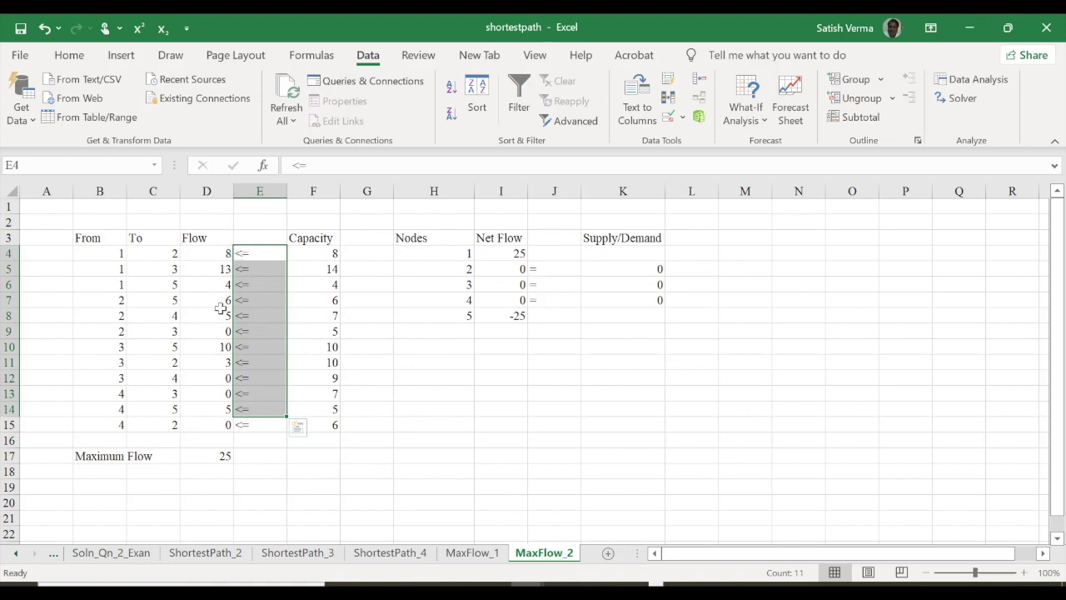
left_click(456, 423)
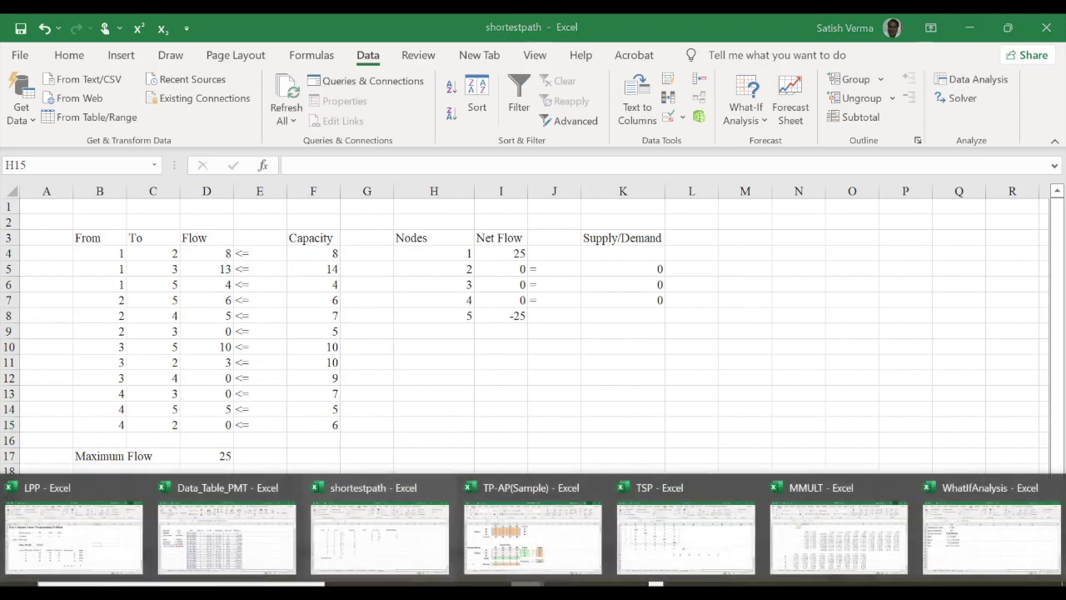
Scroll through the LPP document's problem, data table and model maximise z = 78x1 + 136x2 + 104x3
left_click(72, 540)
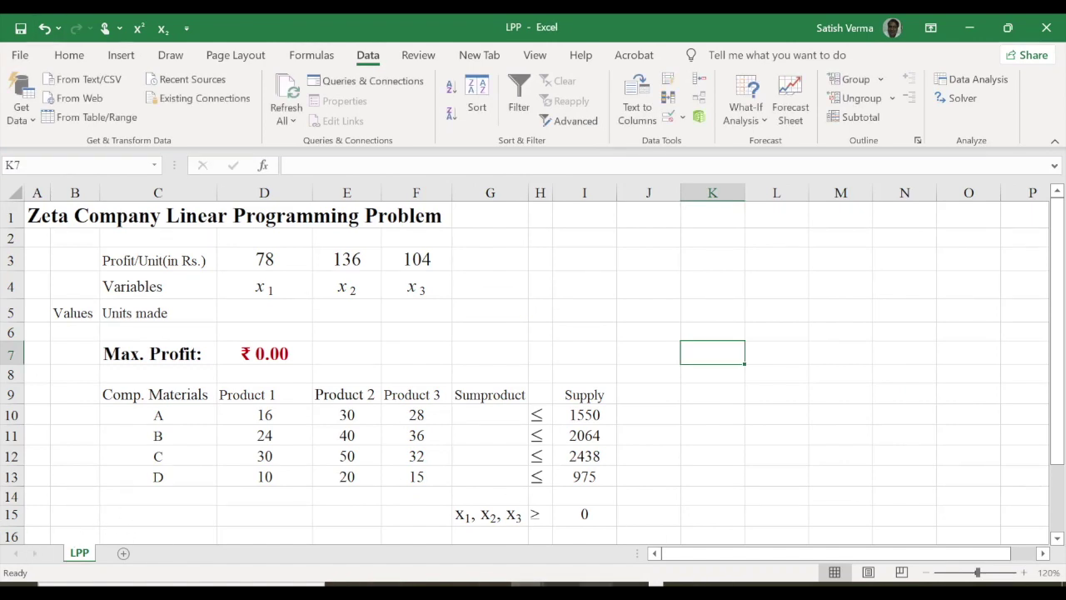
key("alt+Tab")
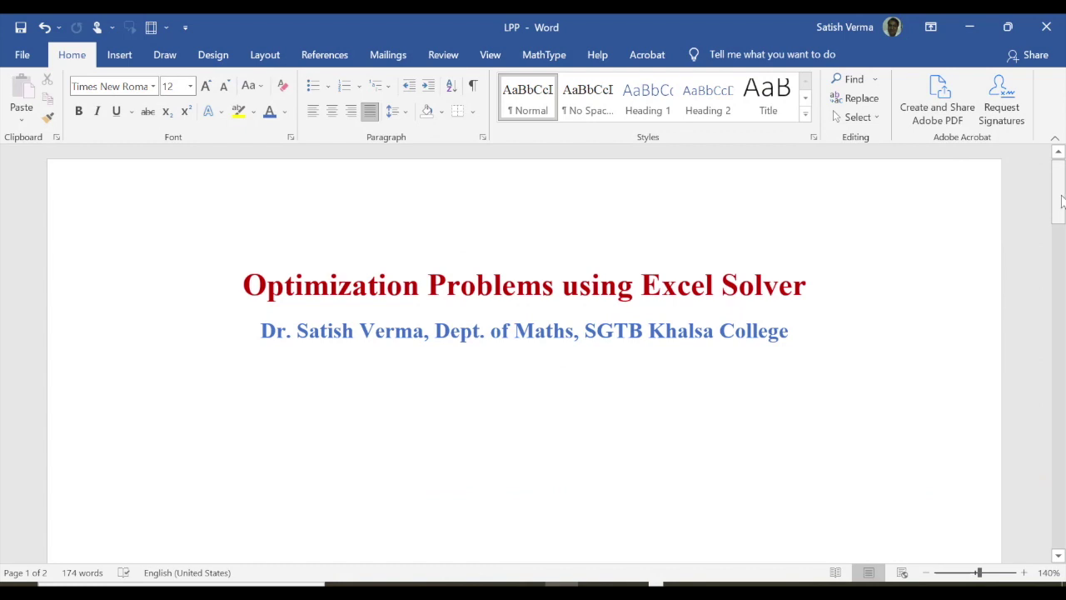
left_click_drag(1059, 202, 1060, 528)
left_click(1028, 500)
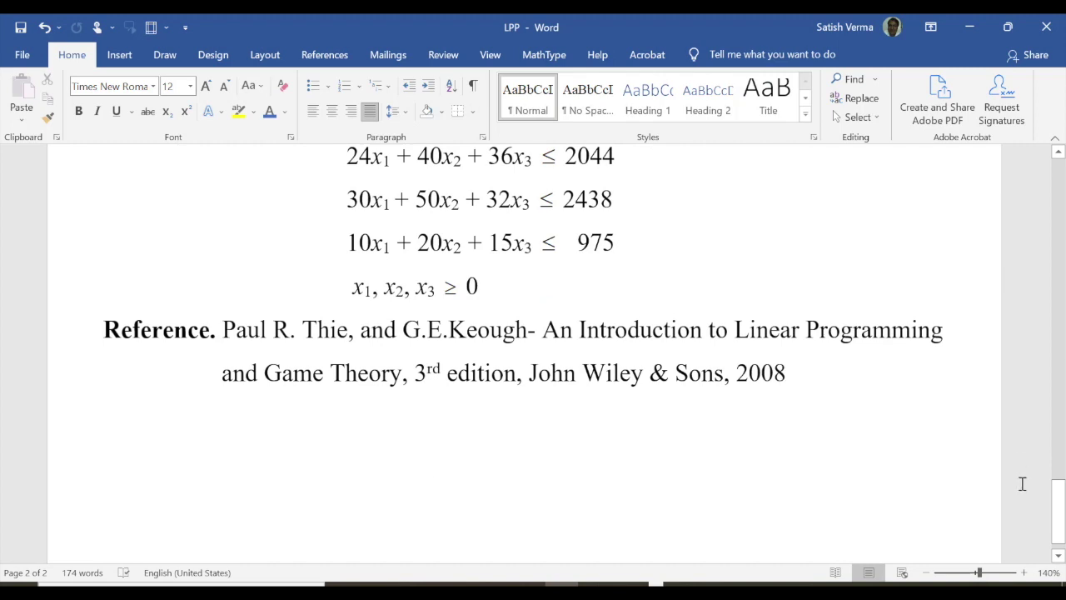
left_click_drag(1058, 523, 1061, 392)
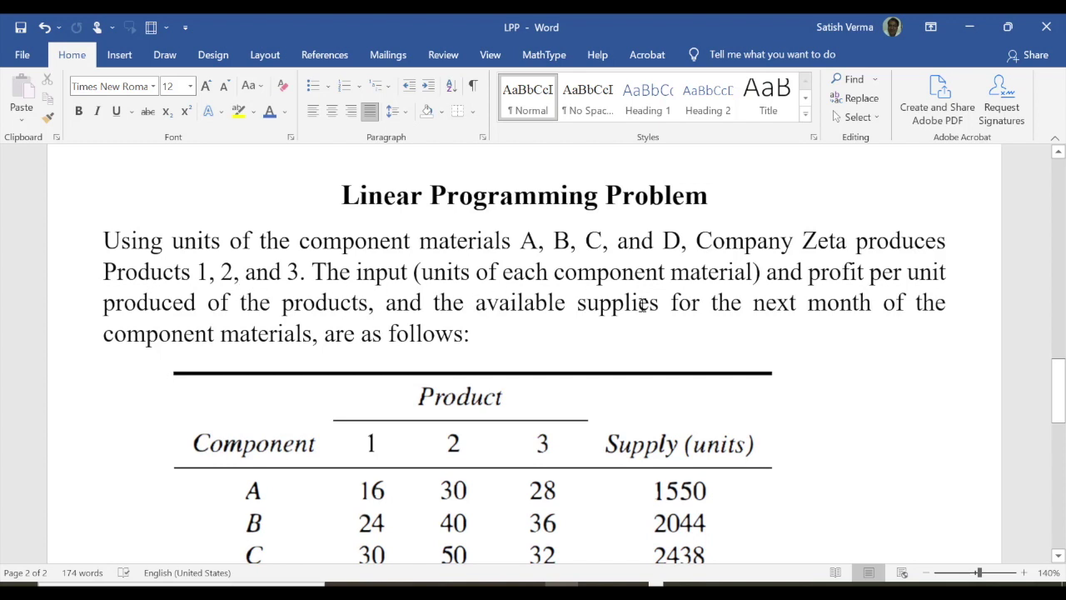
left_click_drag(1062, 391, 1064, 406)
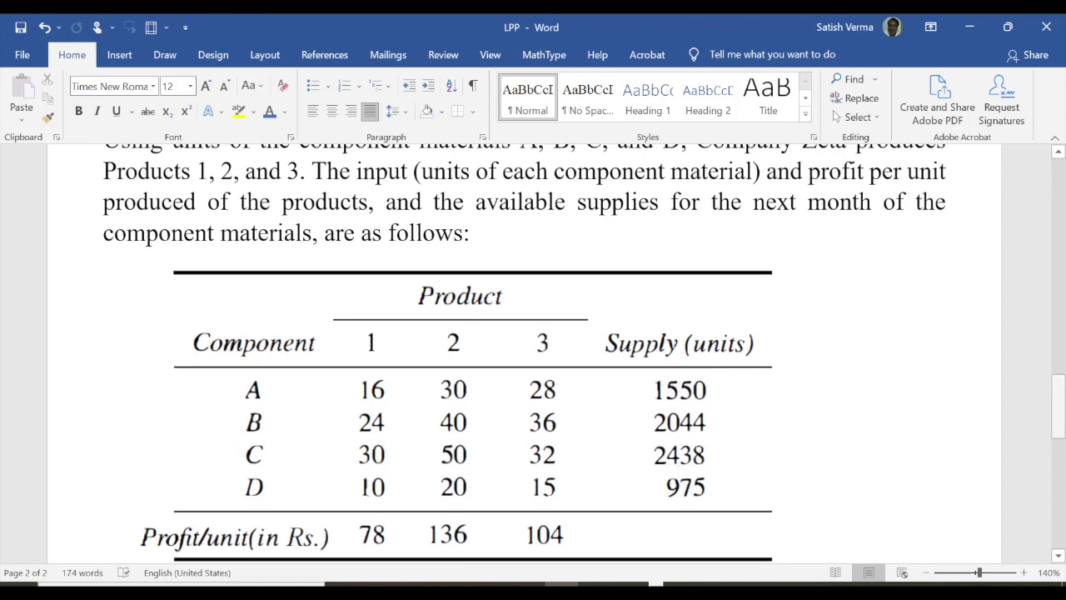
left_click_drag(1059, 392, 1063, 450)
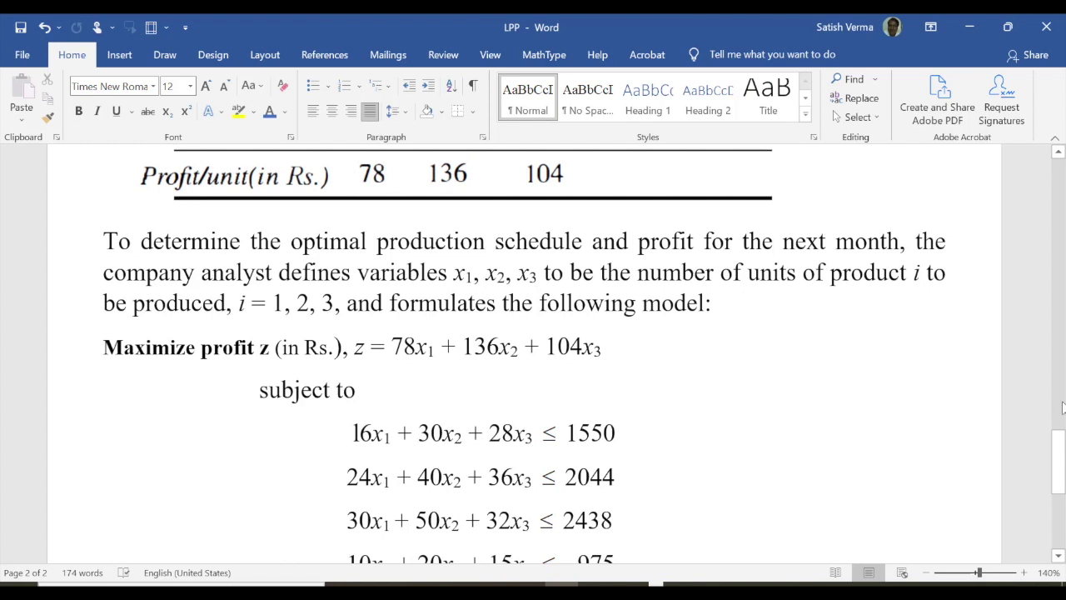
scroll(1063, 407, "up", 5)
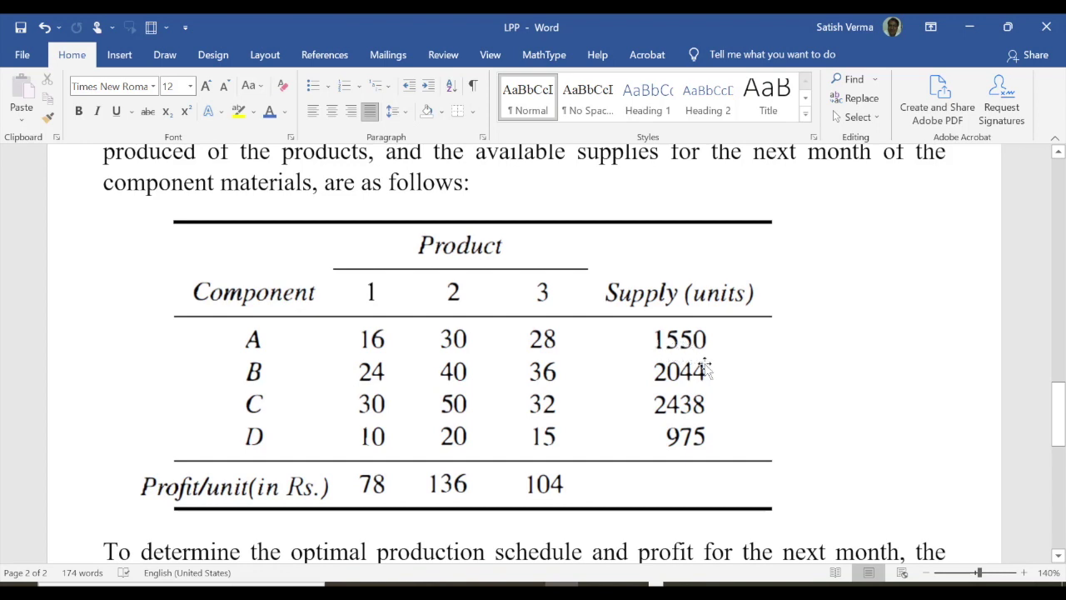
left_click_drag(1063, 416, 1063, 488)
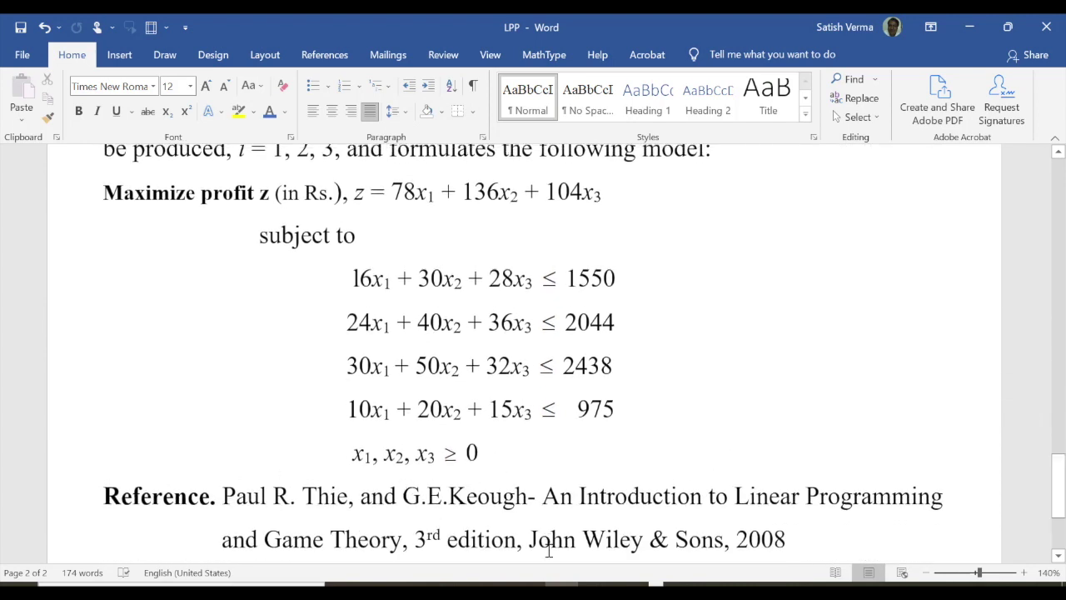
Switch to the LPP Excel workbook and check the profits per unit 78, 136 and 104
left_click(25, 531)
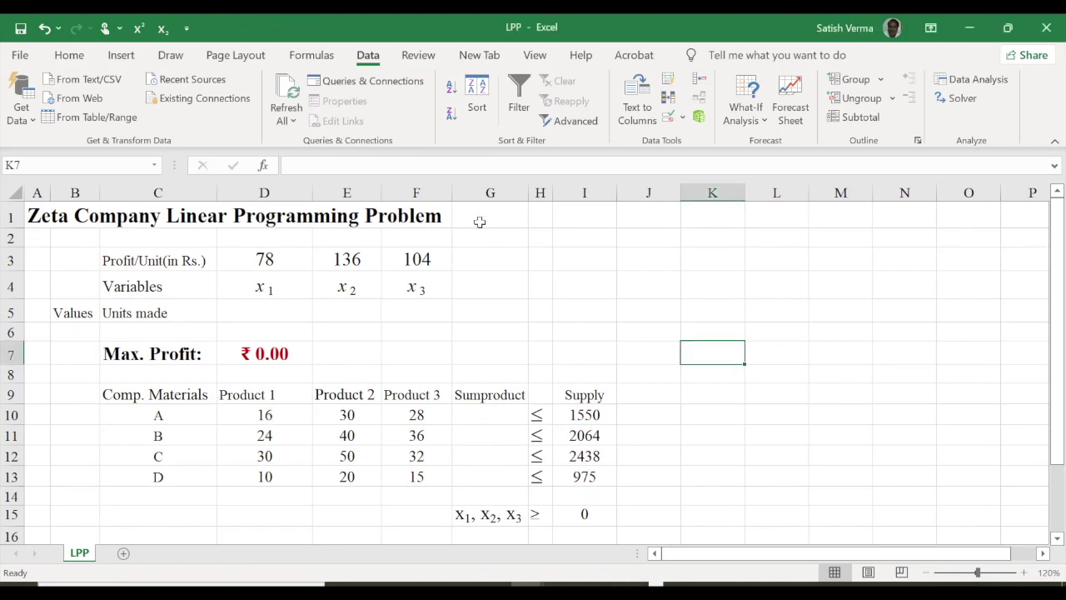
left_click(156, 261)
left_click(264, 258)
left_click(344, 263)
left_click(422, 264)
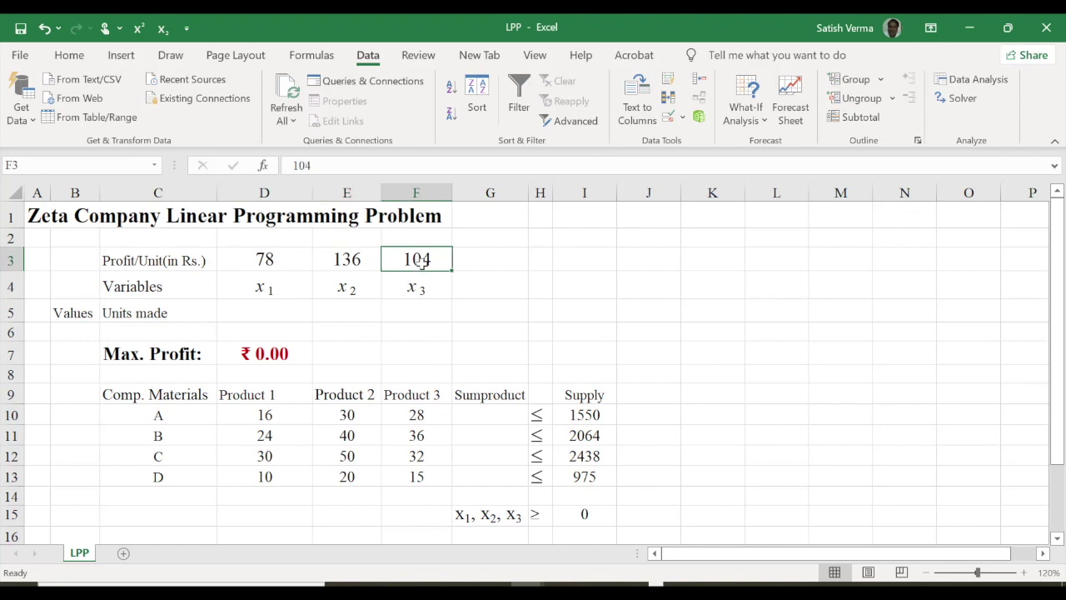
Check the variable labels x1, x2, x3 and the empty Units made cells
left_click(258, 293)
left_click(344, 288)
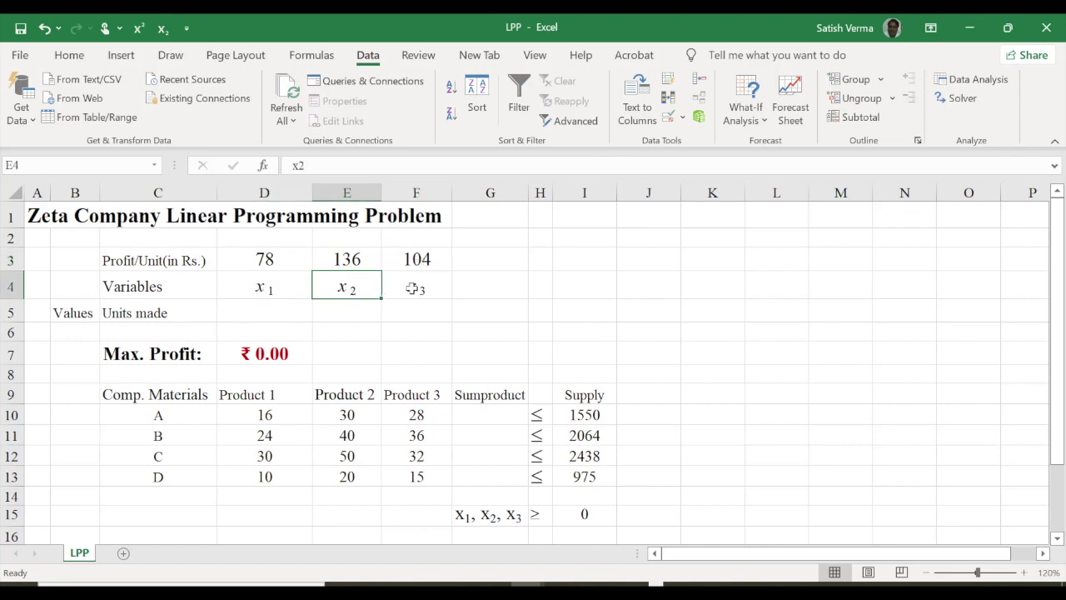
left_click(414, 288)
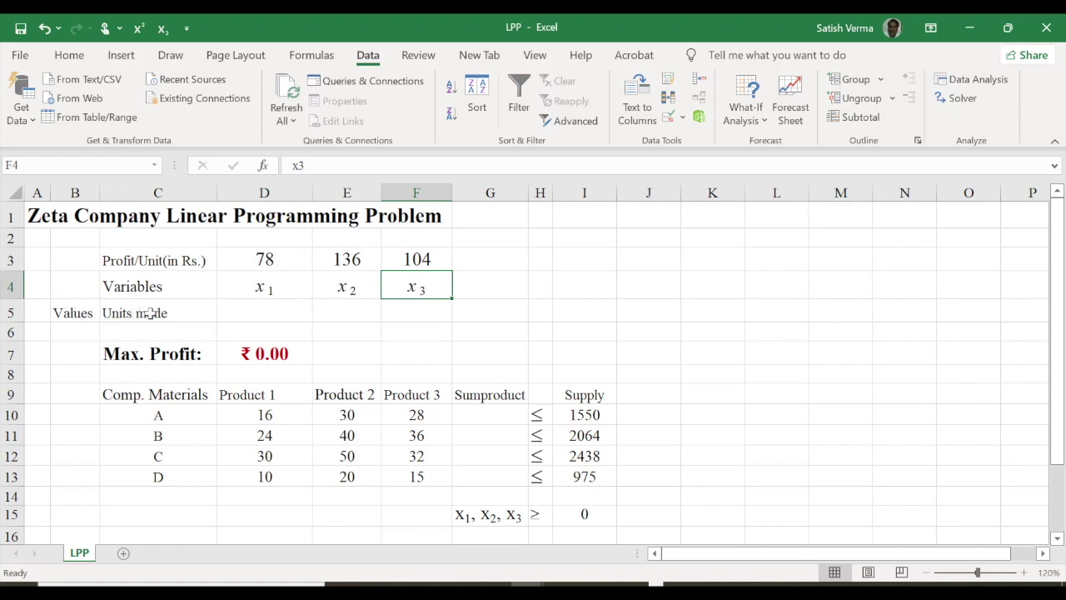
left_click(266, 311)
left_click(334, 309)
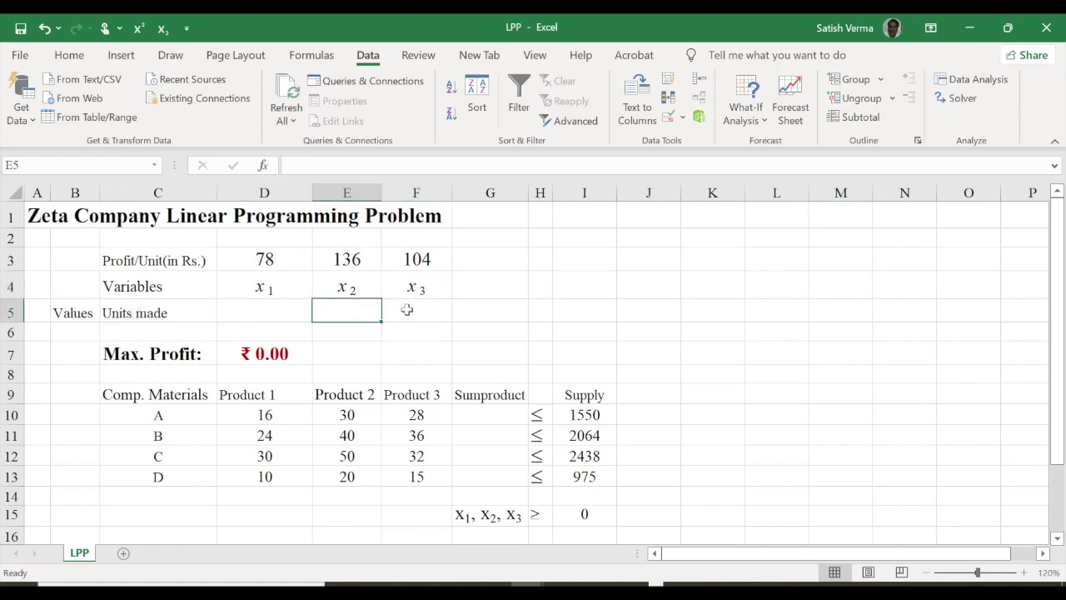
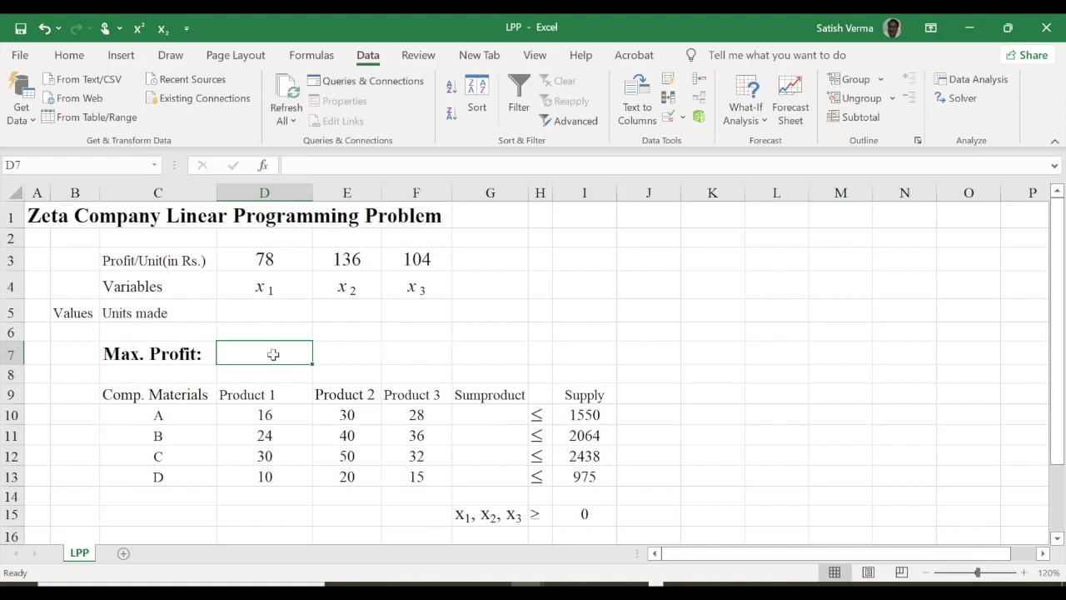
Enter =SUMPRODUCT($D$3:$F$3,$D$5:$F$5) in D7 as the Max. Profit formula
type("=")
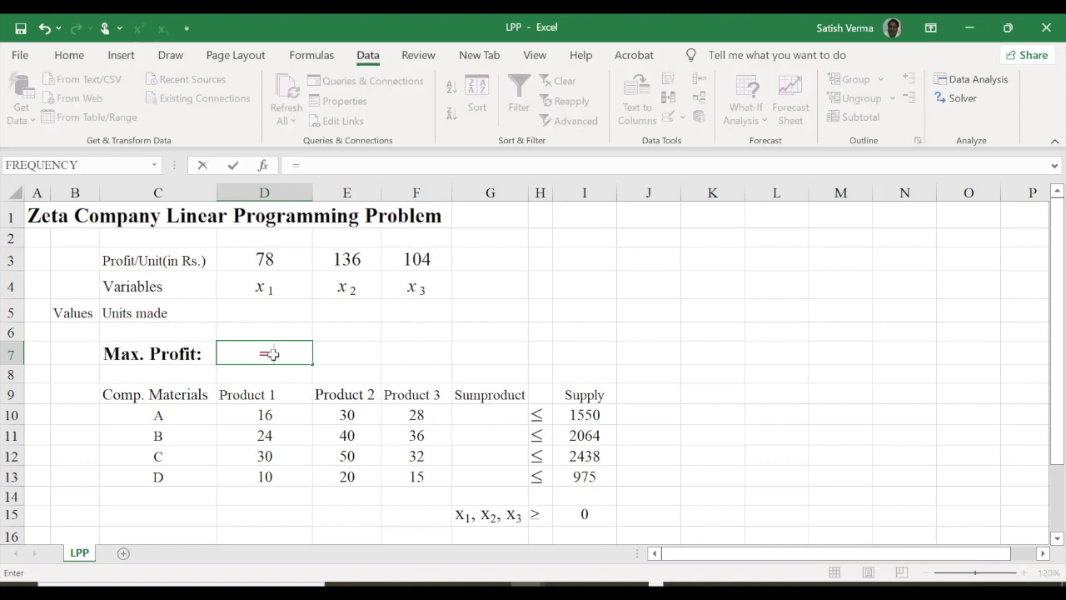
type("sump")
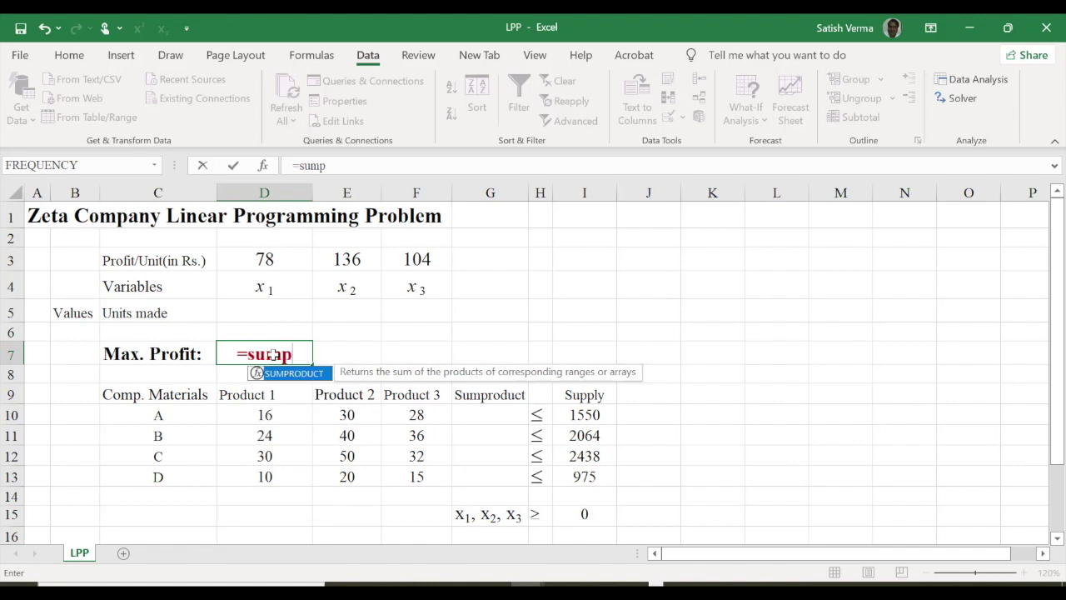
key("Tab")
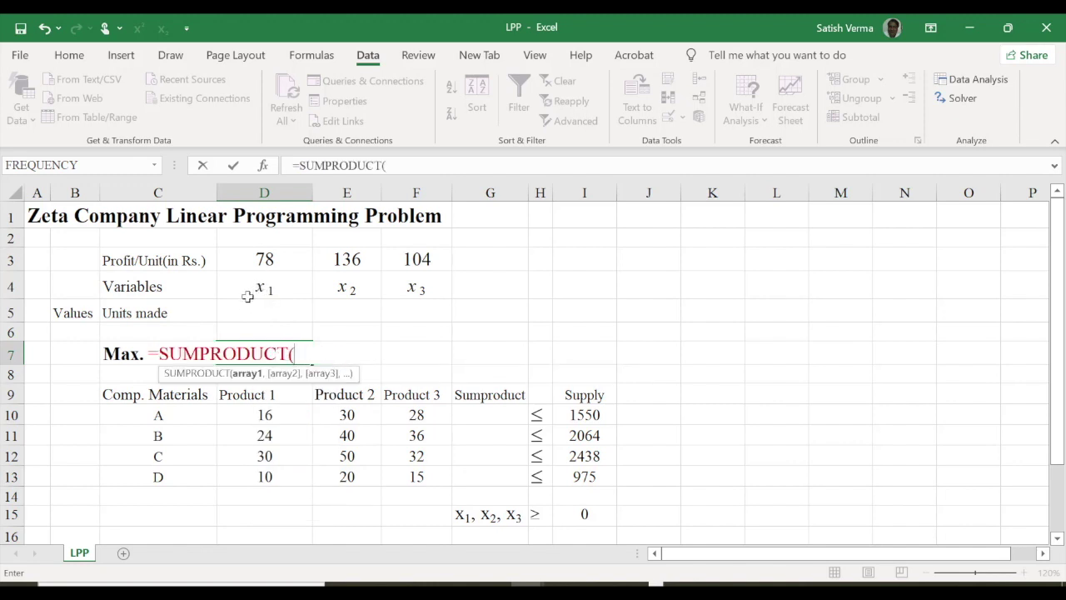
left_click_drag(253, 266, 405, 261)
key("F4")
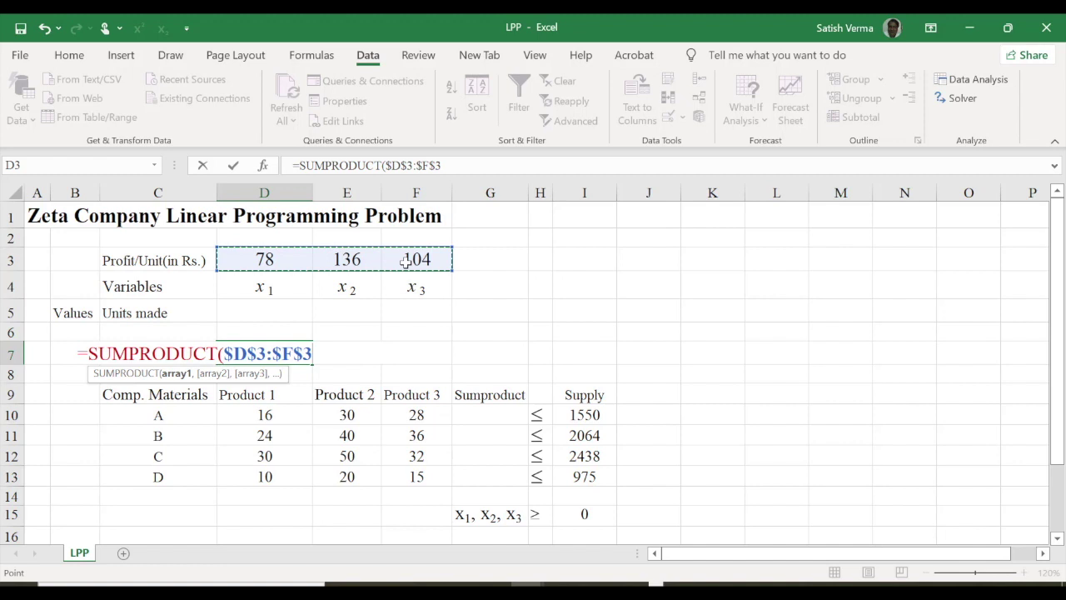
type(",")
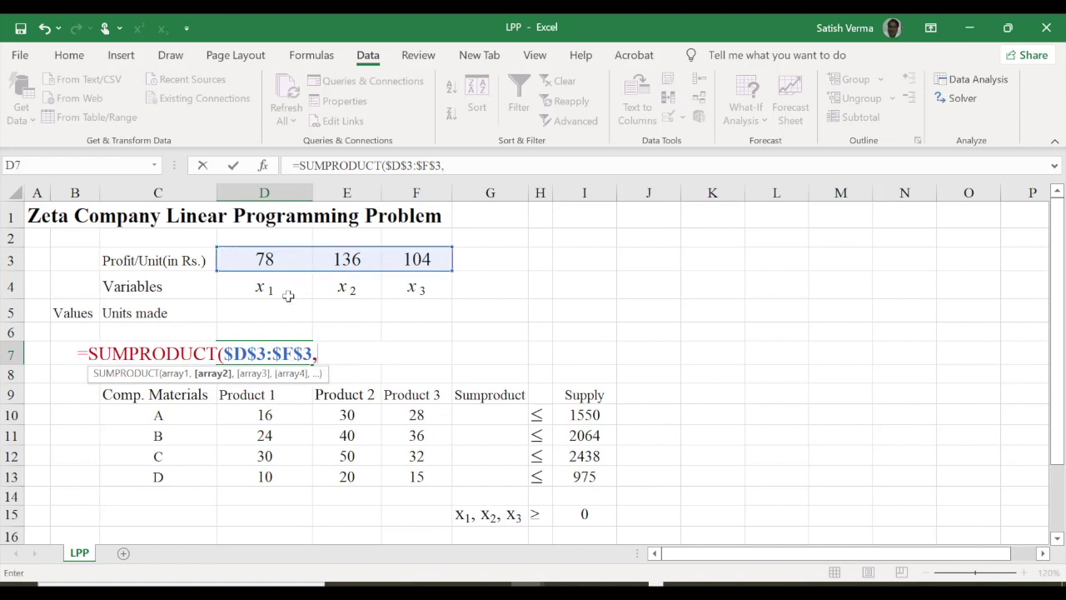
left_click_drag(263, 310, 405, 313)
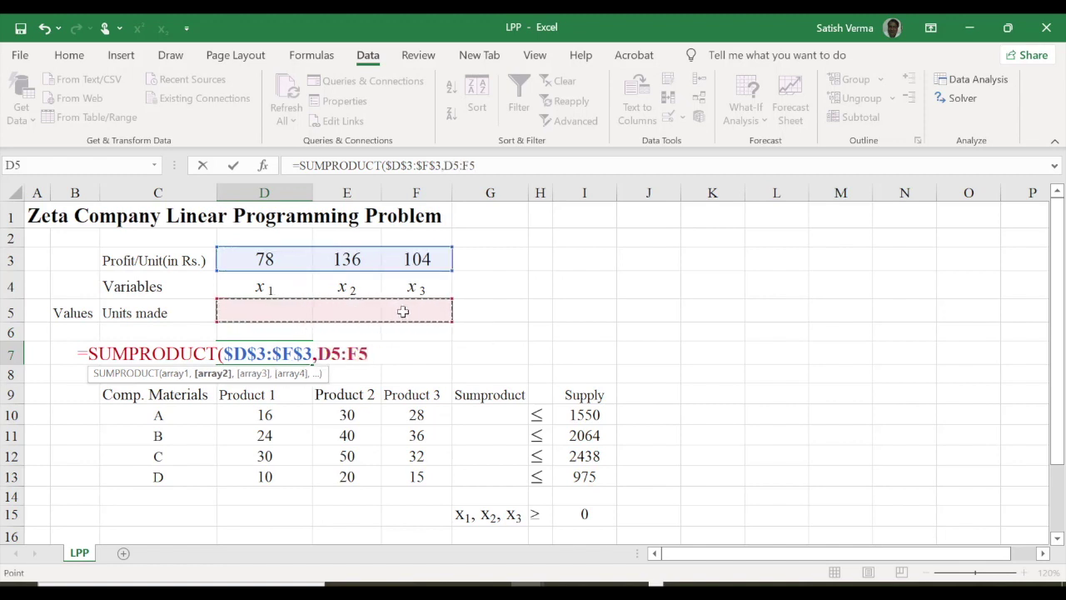
key("F4")
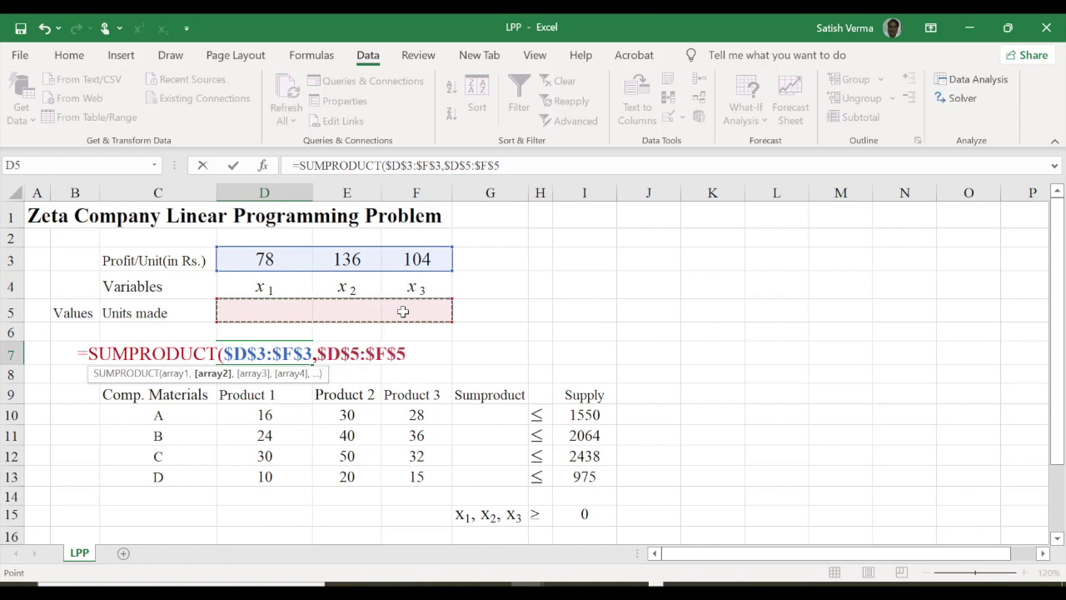
type(")")
key("Return")
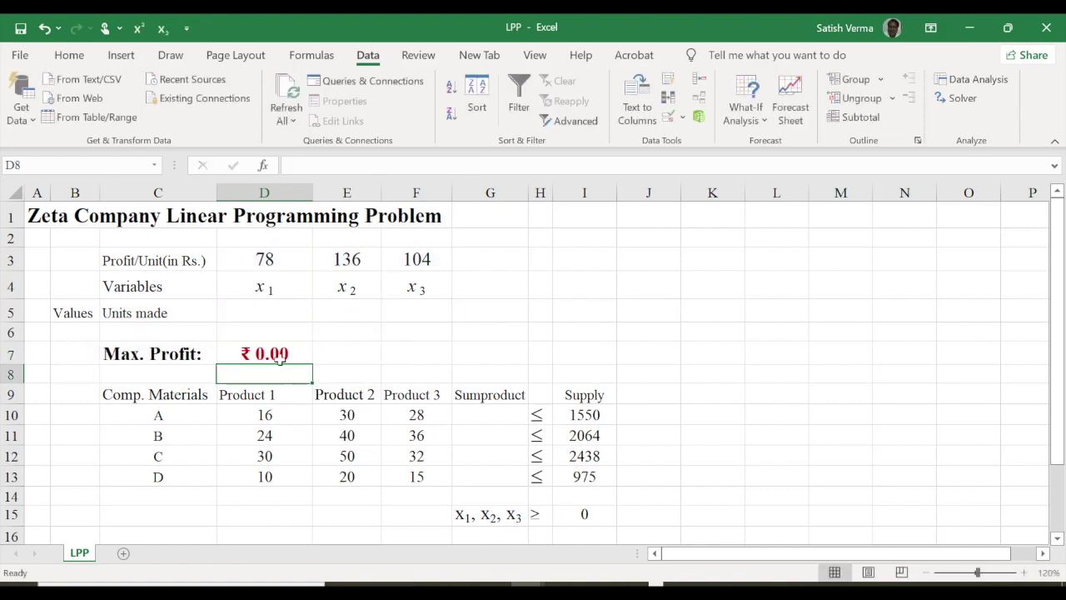
left_click(278, 354)
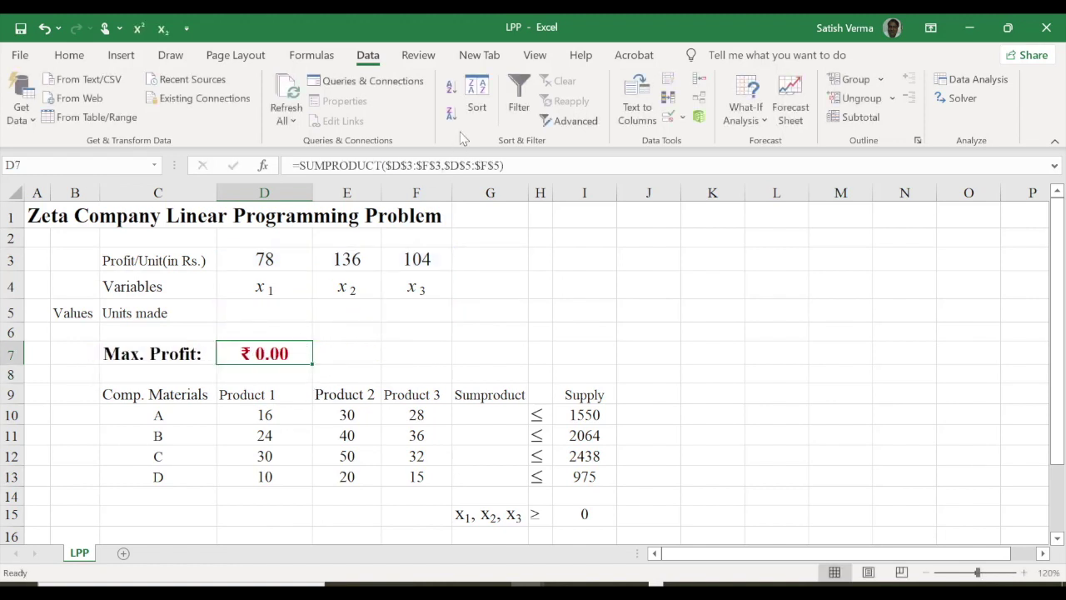
Format D7 as Currency with zero decimal places so it reads ₹ 0
left_click(73, 55)
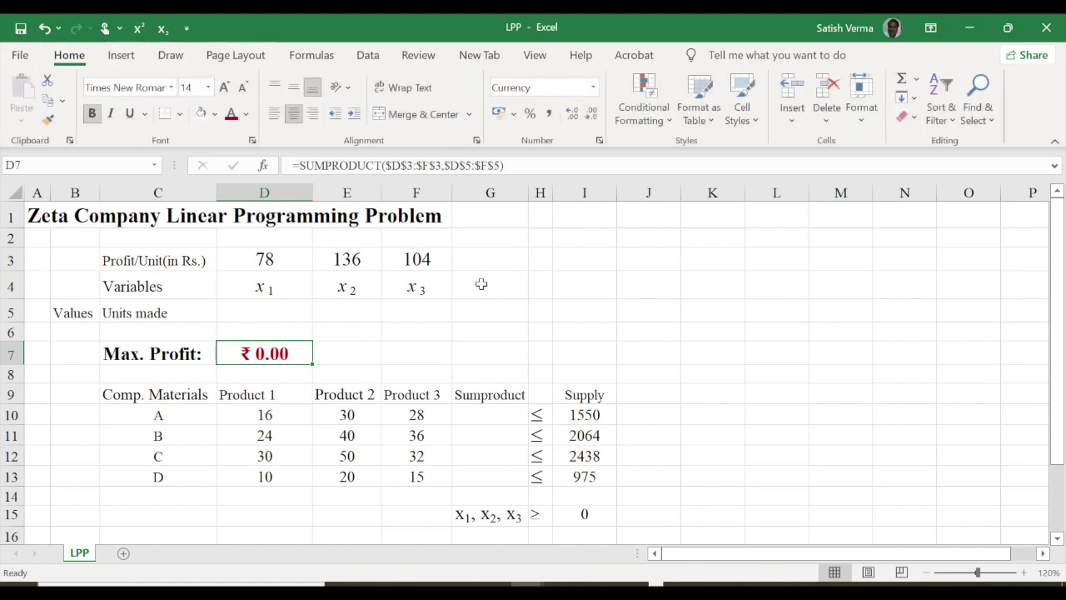
left_click(590, 113)
left_click(590, 113)
left_click(594, 92)
left_click(546, 111)
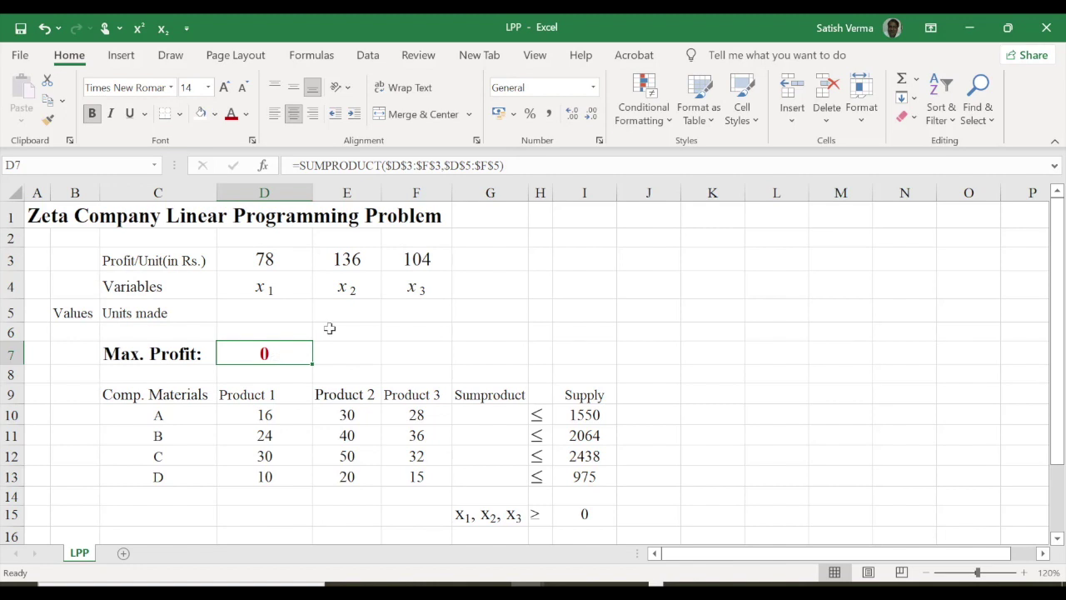
left_click(594, 88)
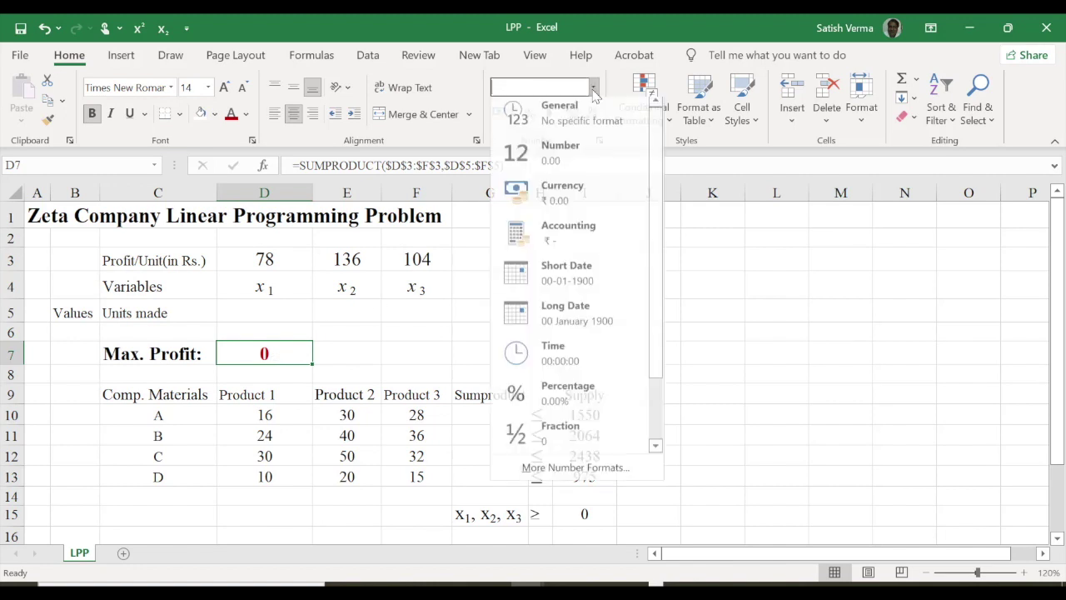
left_click(561, 194)
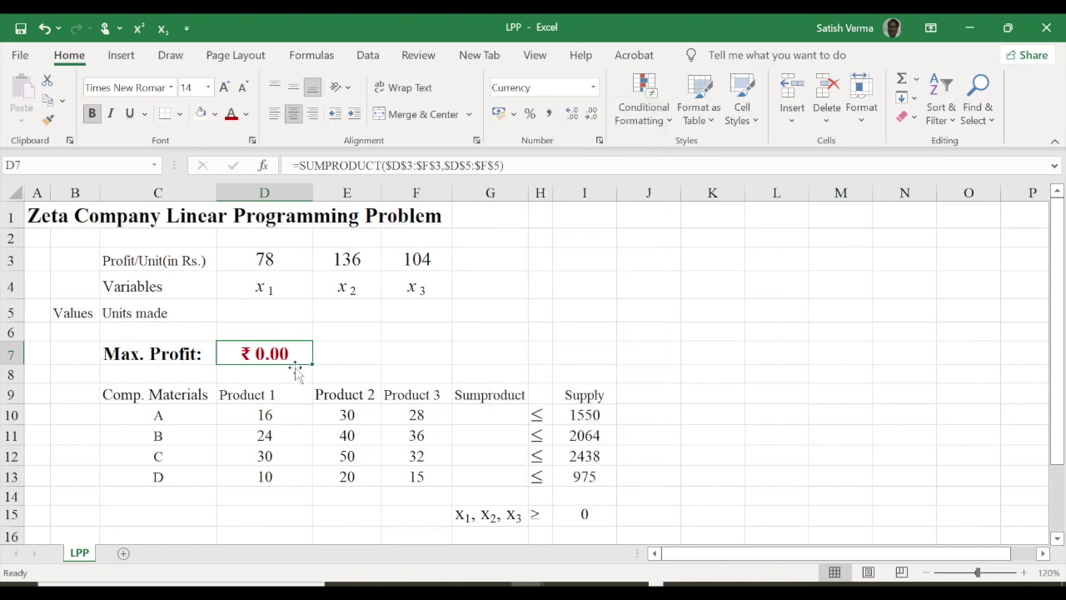
left_click(592, 113)
left_click(592, 113)
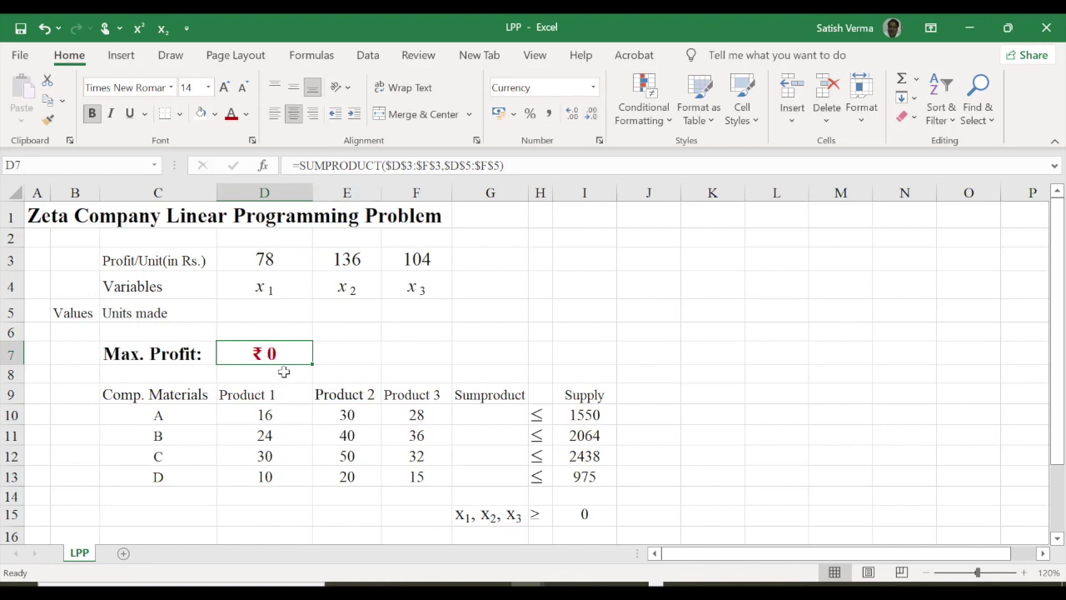
left_click(284, 314)
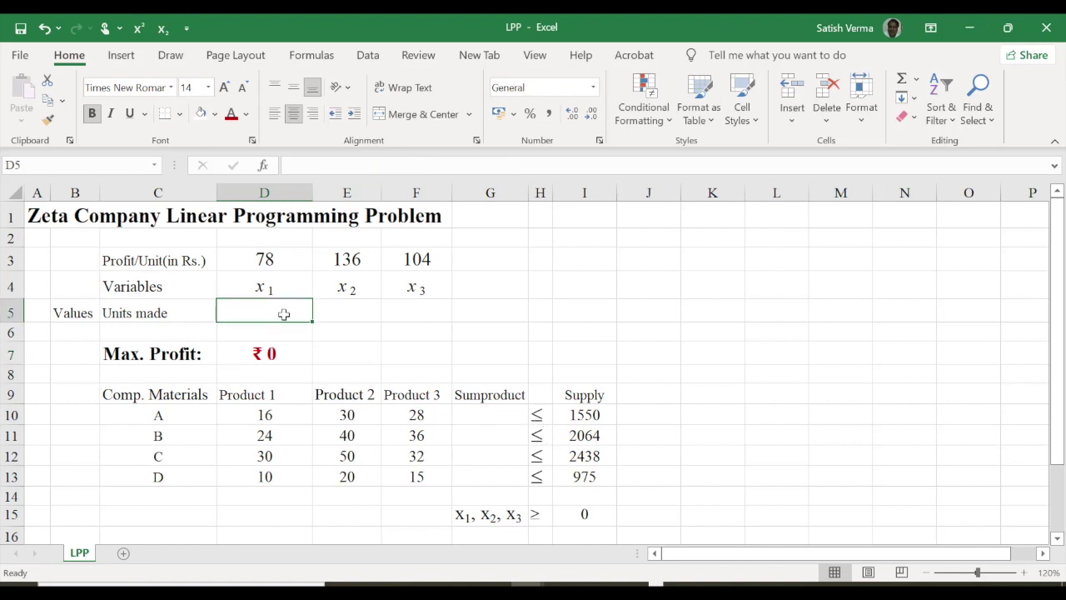
type("2")
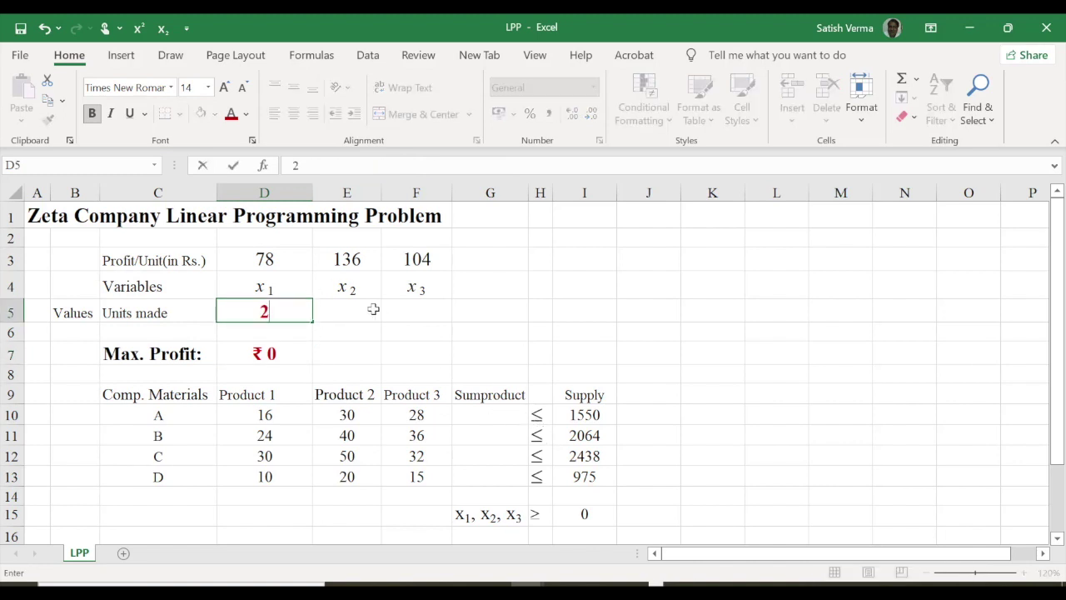
left_click(369, 310)
type("1")
left_click(433, 310)
type("3")
key("Return")
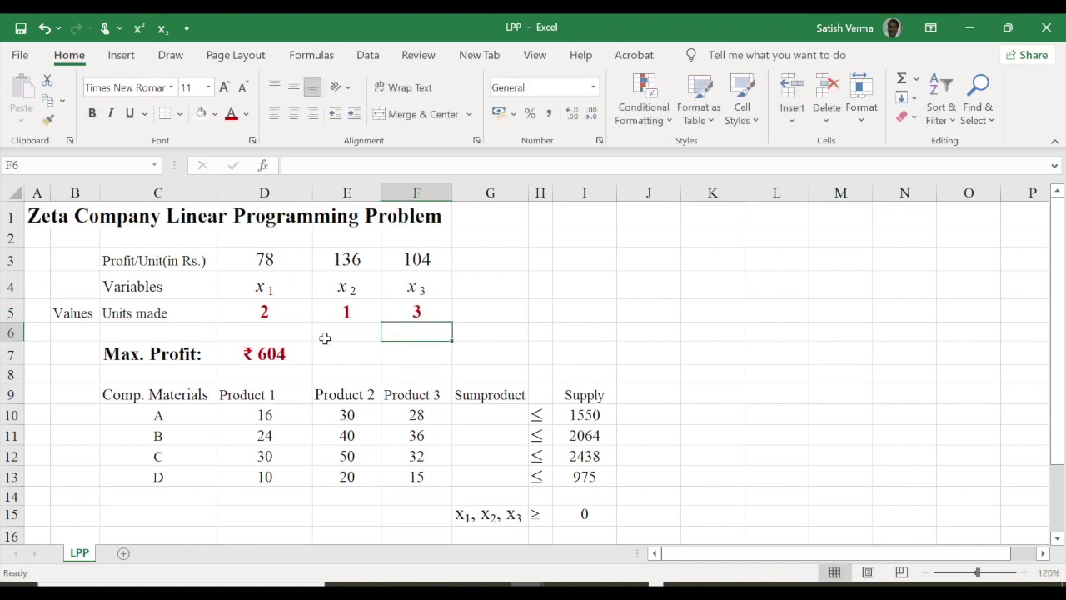
left_click_drag(273, 310, 397, 310)
key("Delete")
left_click(355, 354)
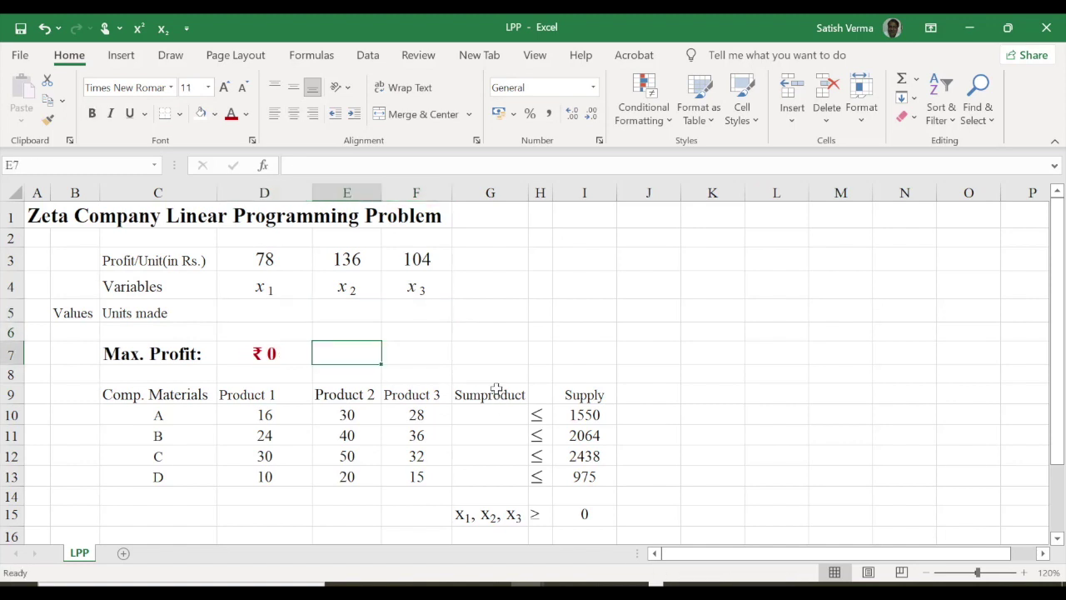
left_click(497, 390)
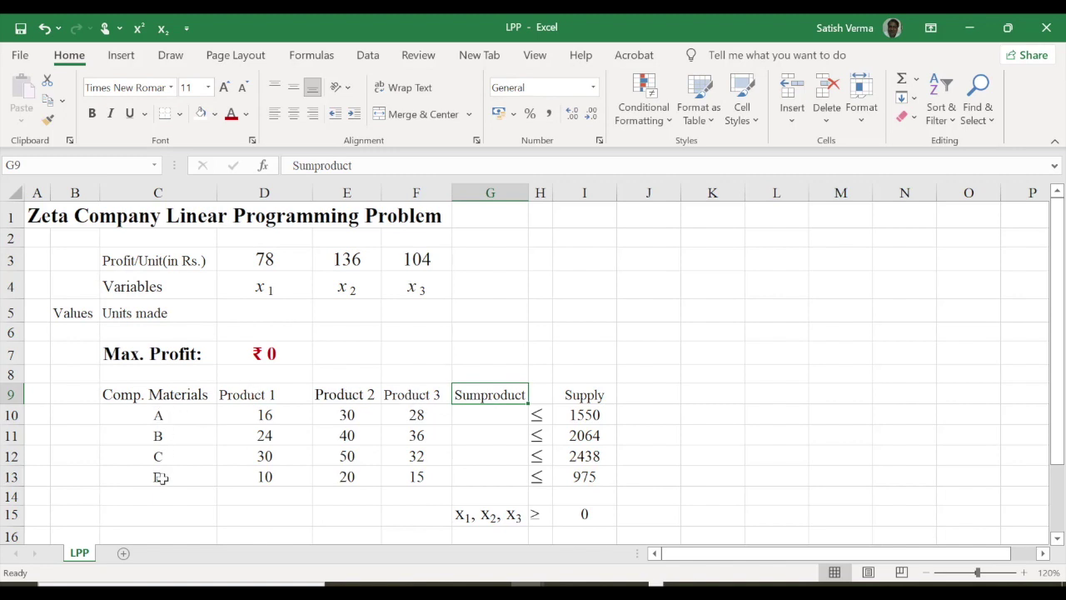
left_click(273, 415)
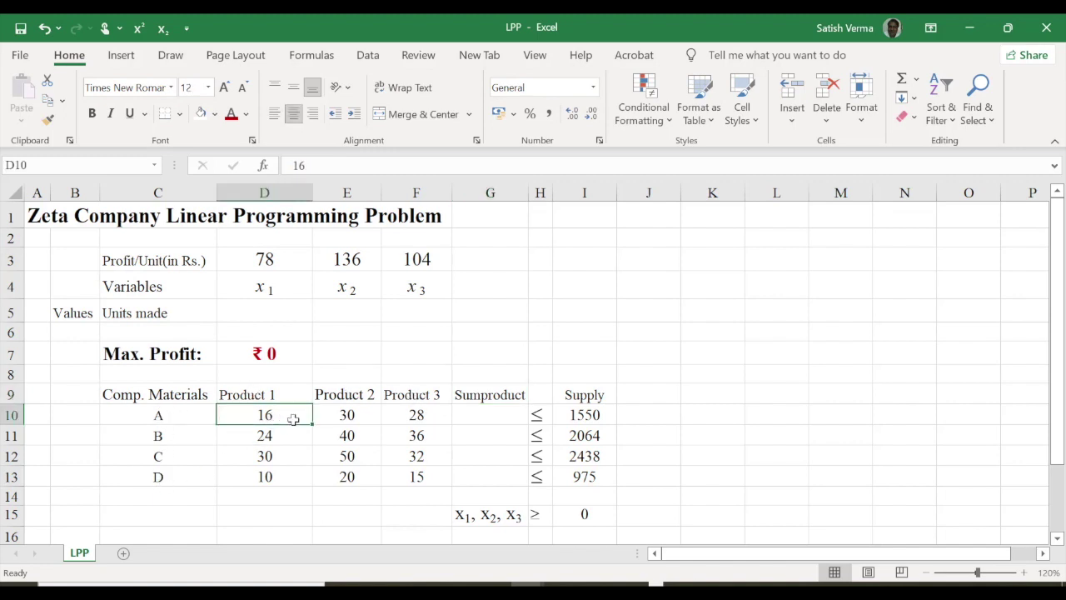
left_click(252, 438)
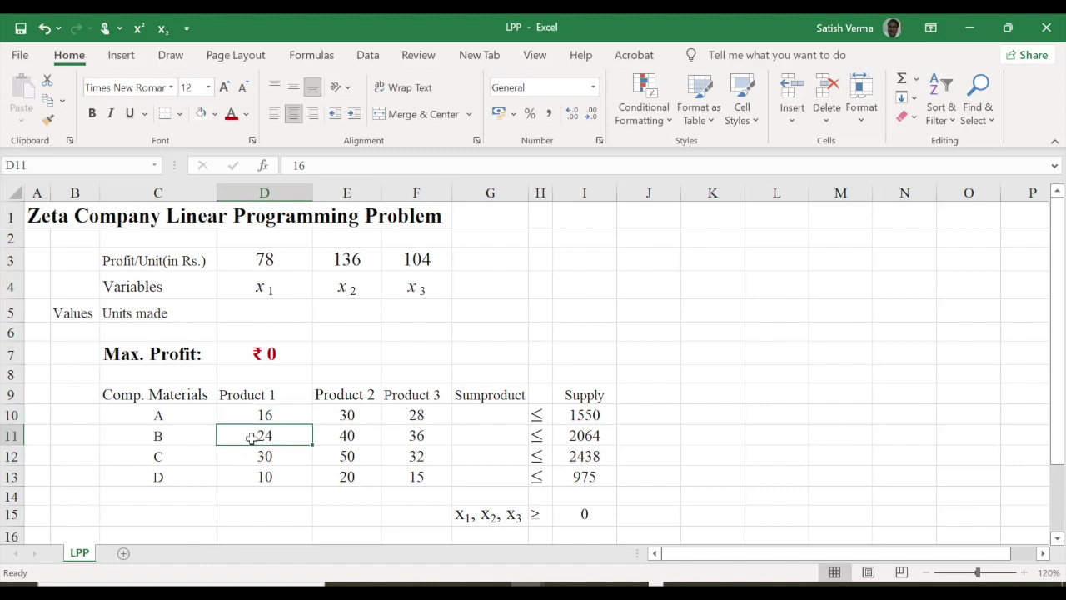
left_click(323, 417)
left_click(421, 483)
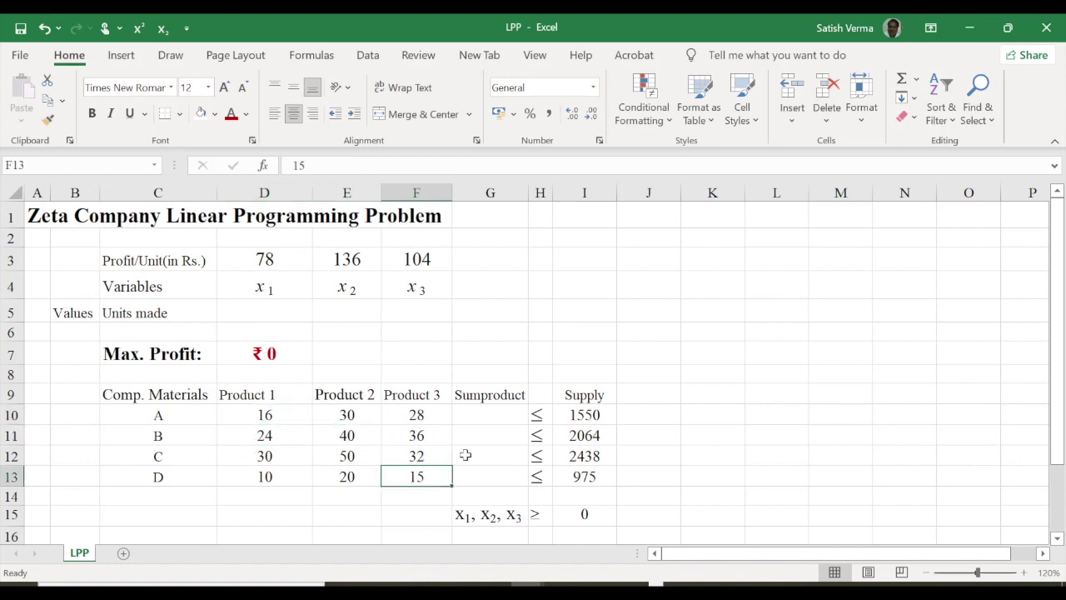
left_click(487, 413)
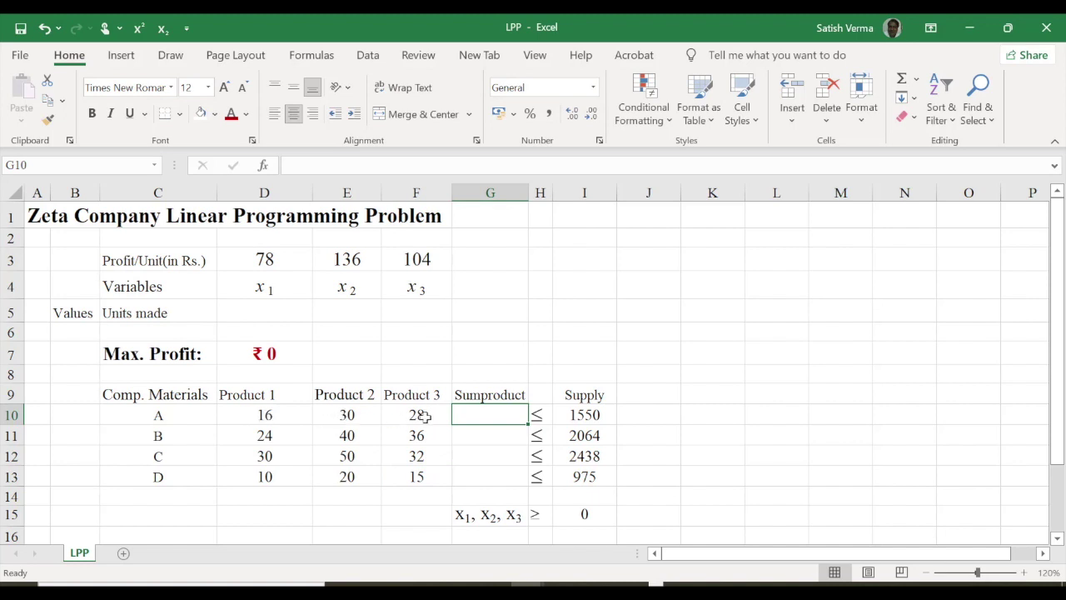
Enter =SUMPRODUCT($D$10:$F$10,$D$5:$F$5) in G10
left_click(268, 316)
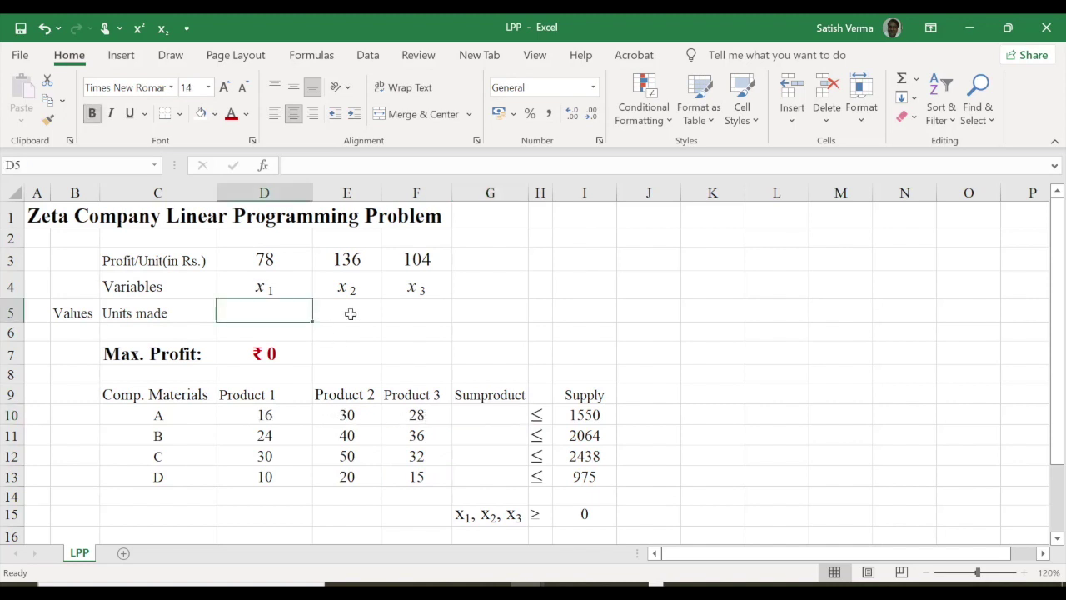
left_click(353, 310)
left_click(417, 307)
left_click(476, 413)
type("=s")
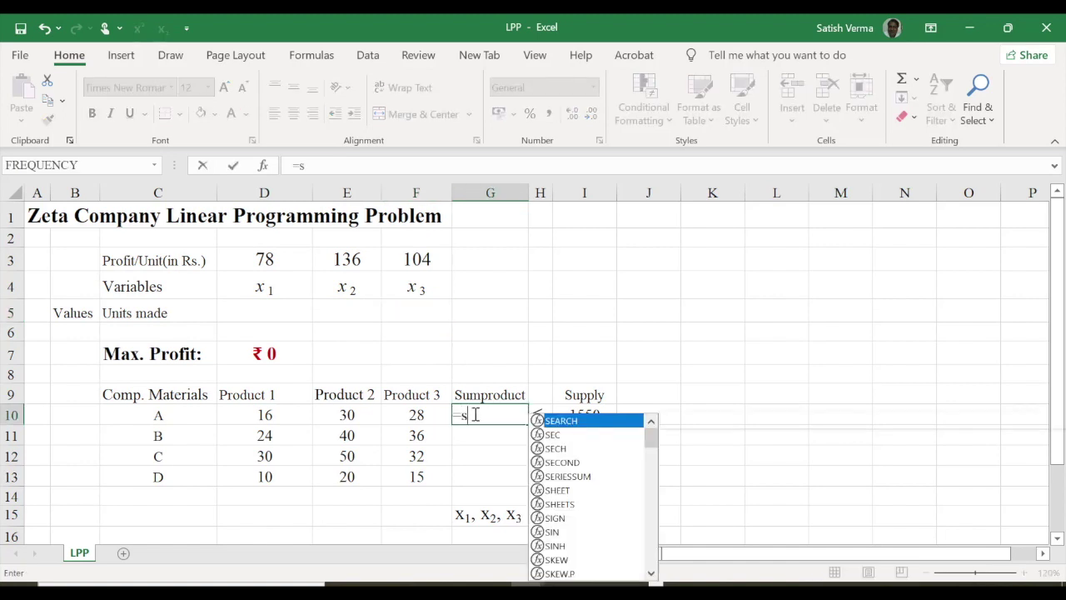
type("ump")
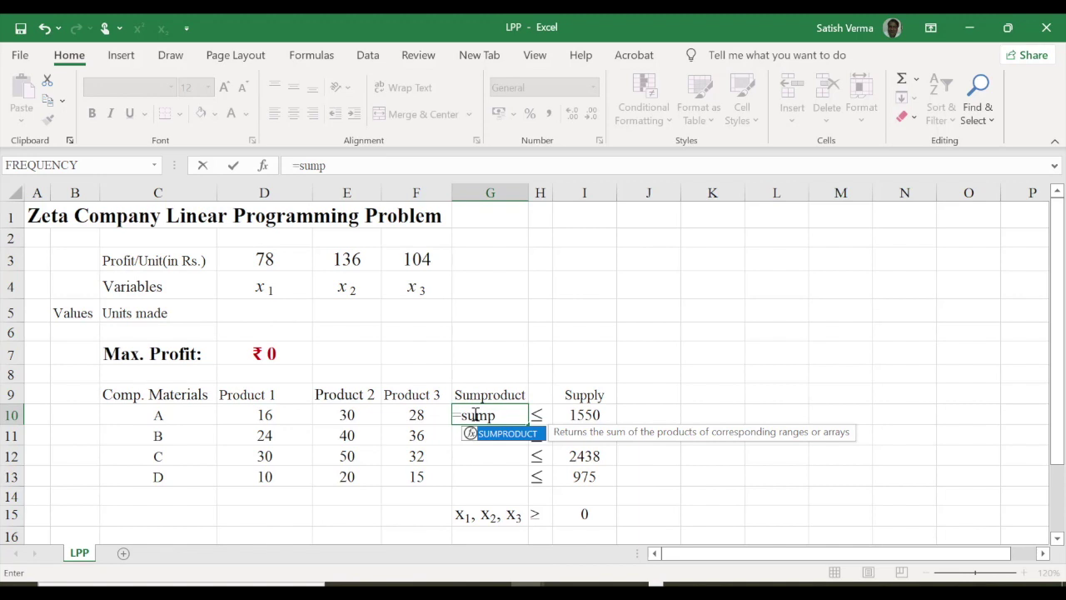
key("Tab")
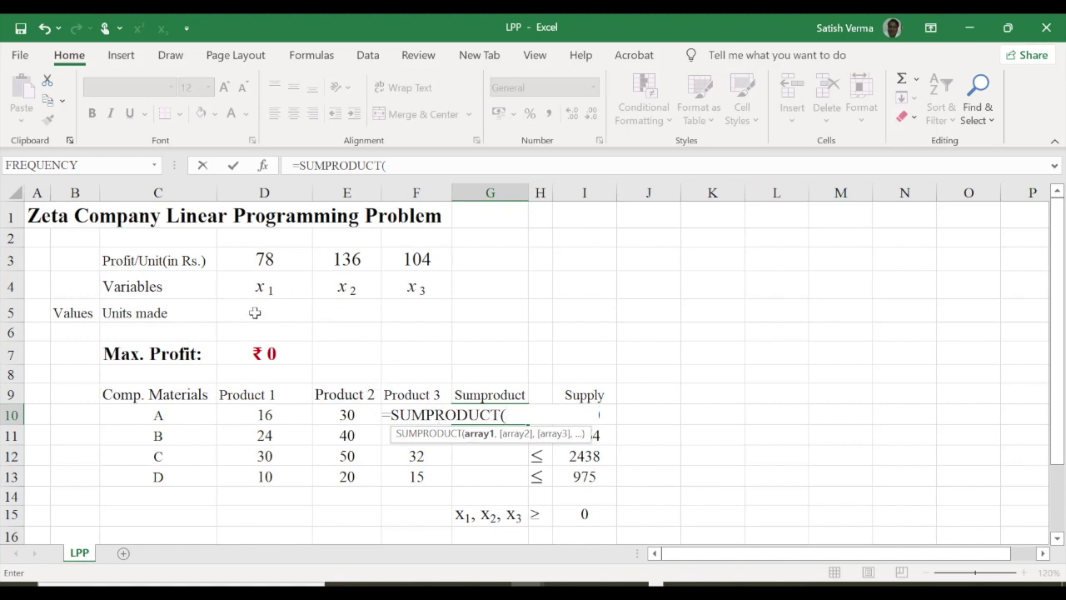
left_click_drag(263, 415, 421, 414)
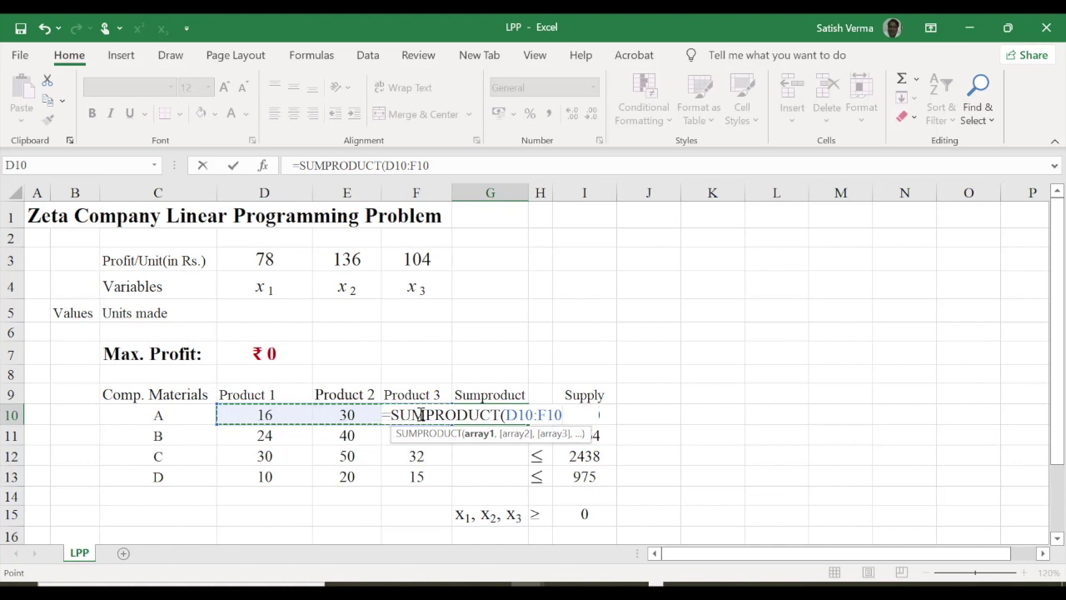
key("F4")
type("$F$10,")
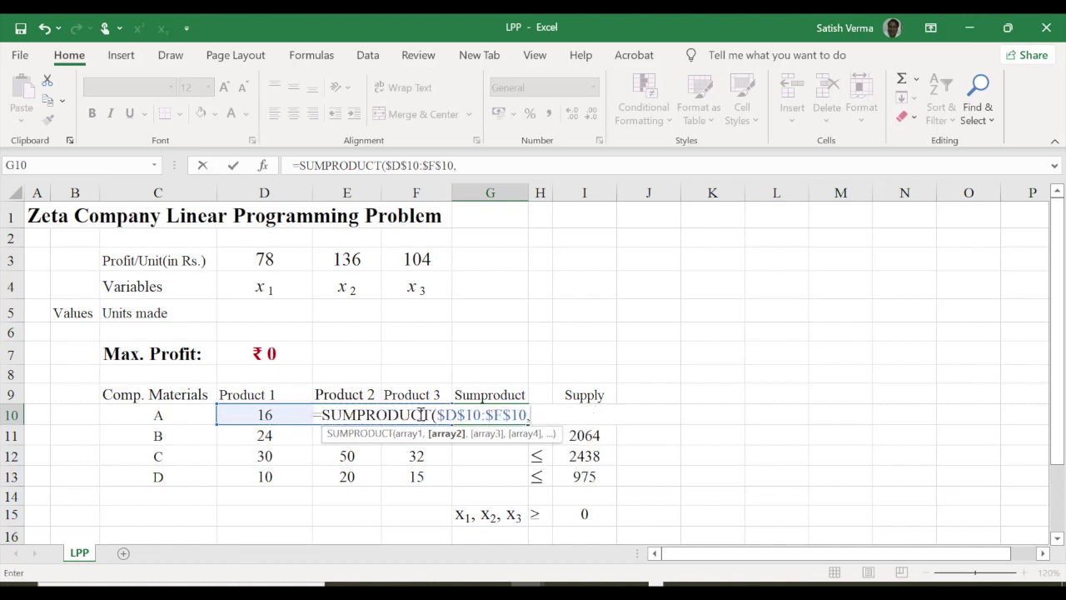
left_click_drag(243, 313, 421, 305)
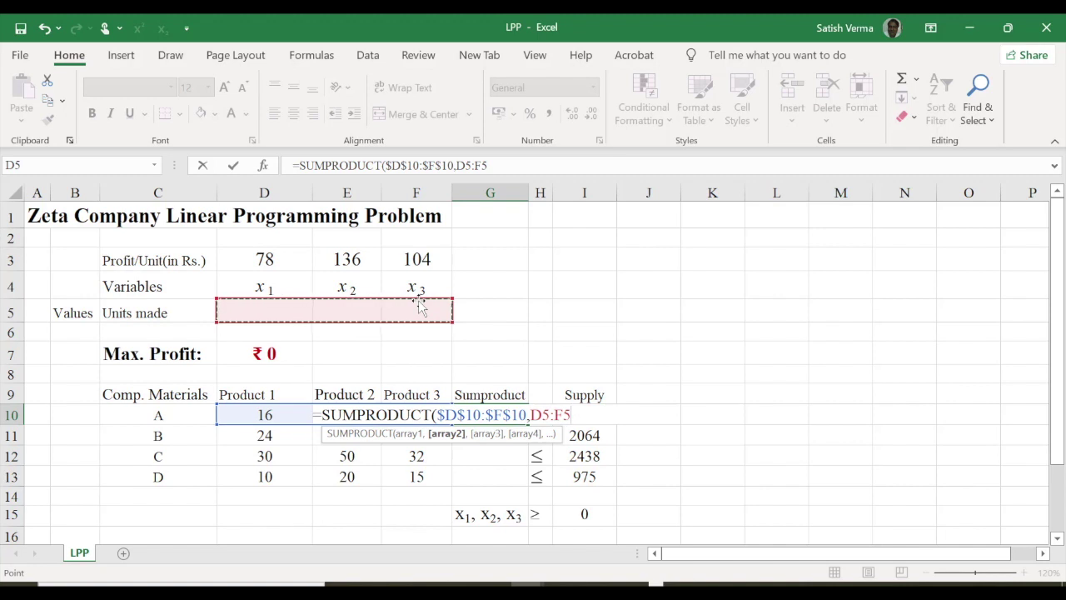
key("F4")
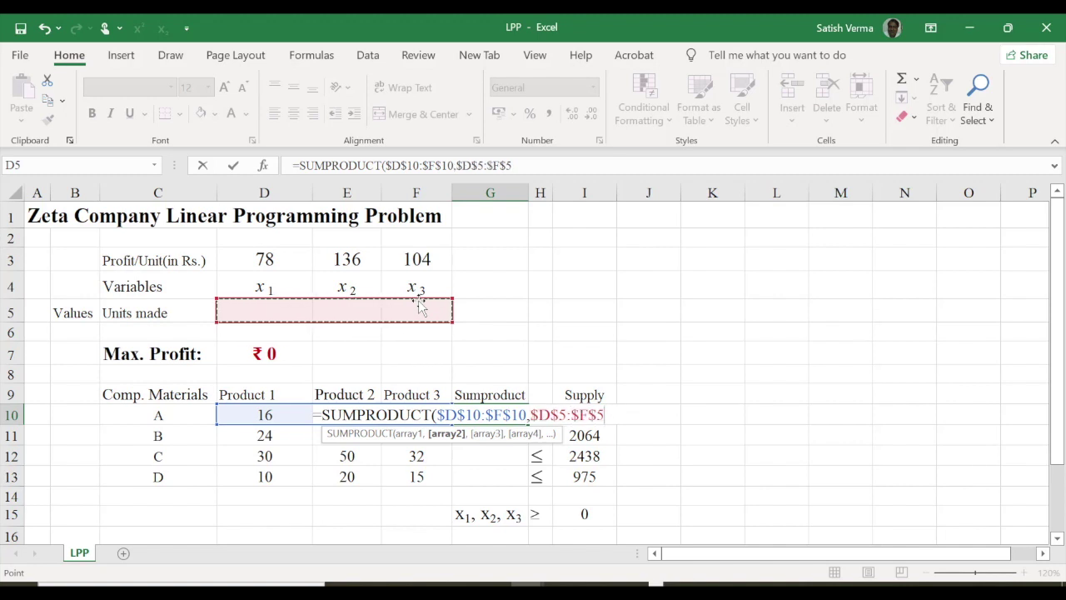
type(")")
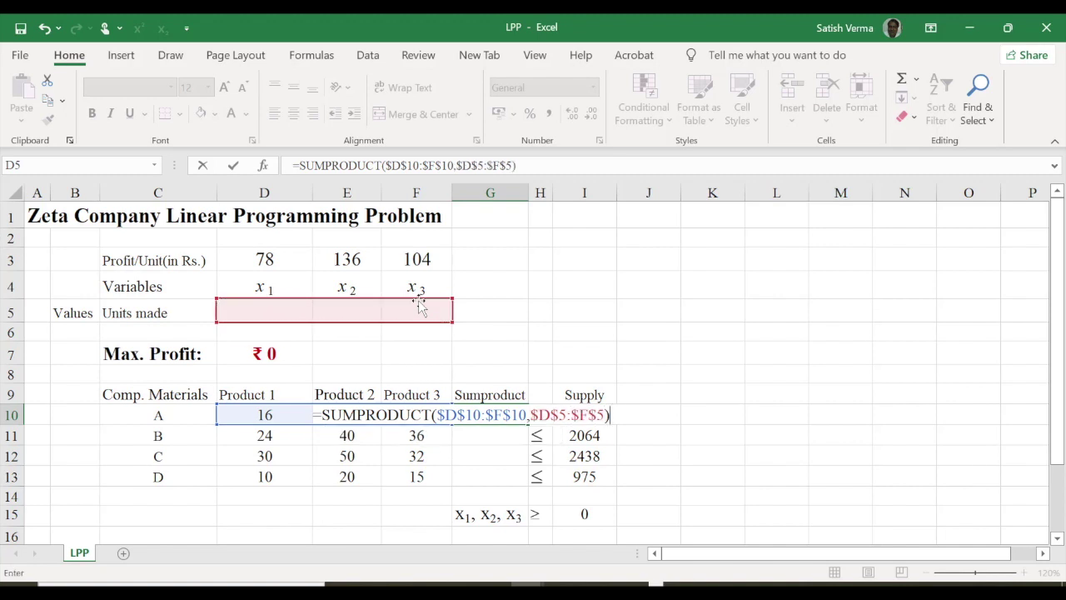
key("Return")
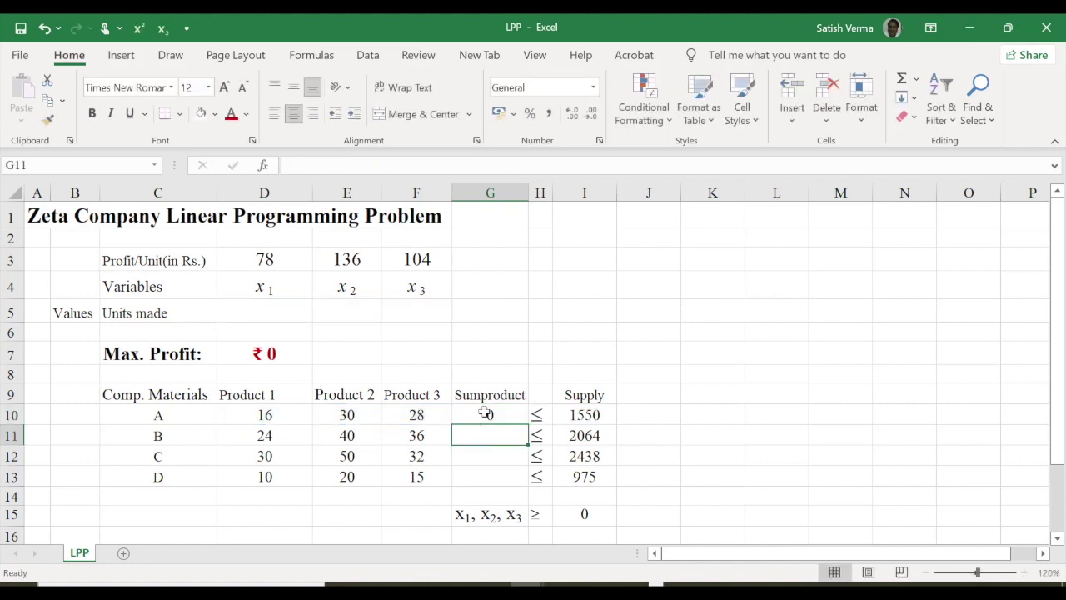
Undo and redo recent edits, ending with the G10 SUMPRODUCT formula restored
left_click(482, 414)
left_click(528, 421)
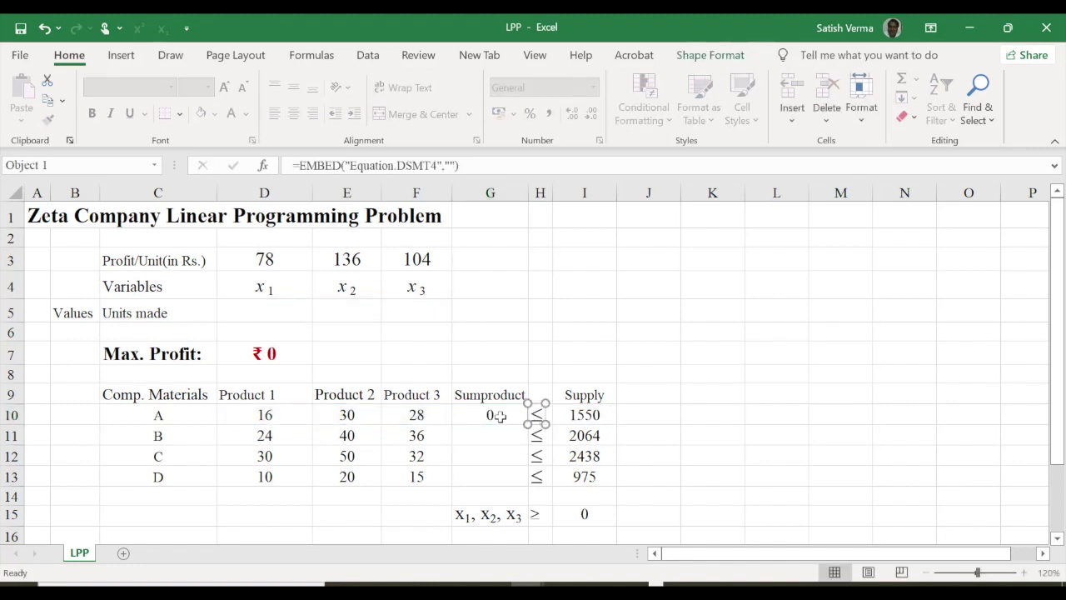
left_click(44, 28)
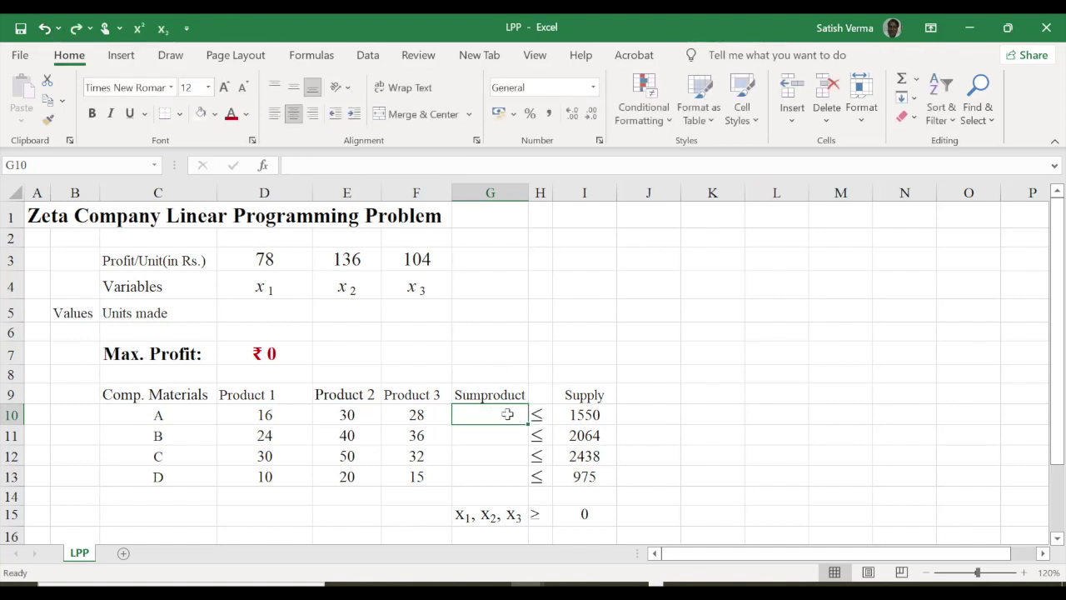
left_click(492, 433)
left_click(488, 414)
left_click(45, 28)
left_click(76, 29)
left_click(77, 28)
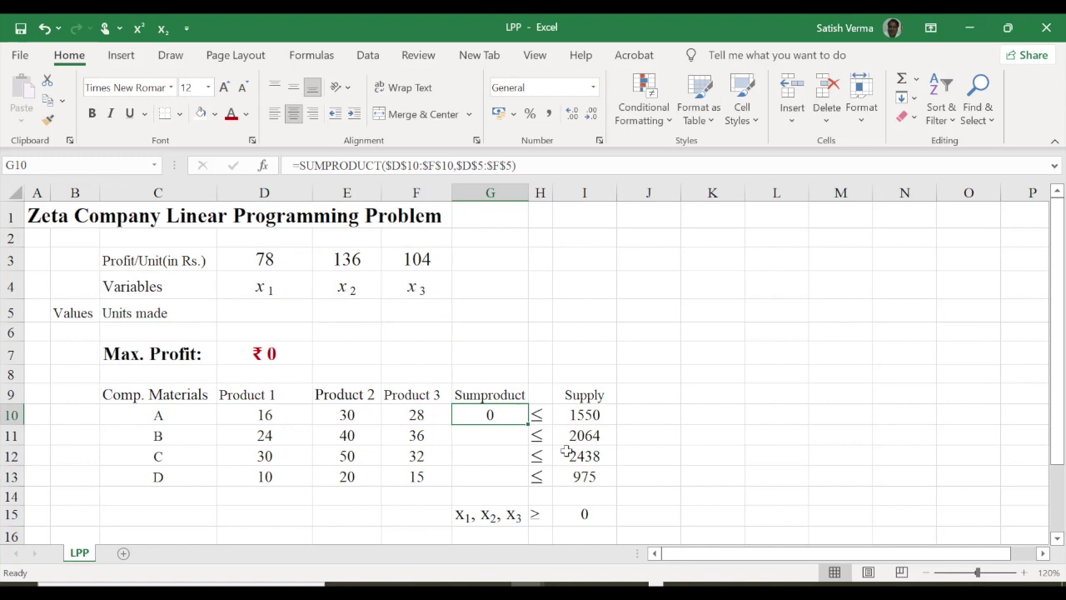
key("Return")
Fill the G10 formula down to G13 and inspect the copied formula in G11
left_click(509, 413)
mouse_move(527, 425)
left_mouse_down()
mouse_move(495, 435)
mouse_move(495, 484)
left_mouse_up()
left_click(496, 435)
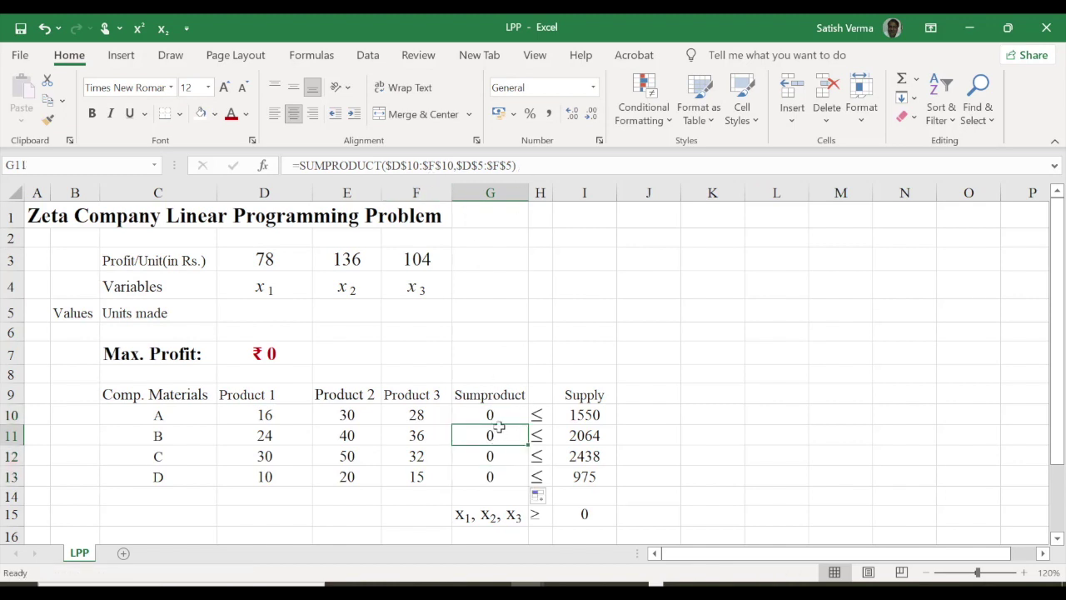
left_click(494, 415)
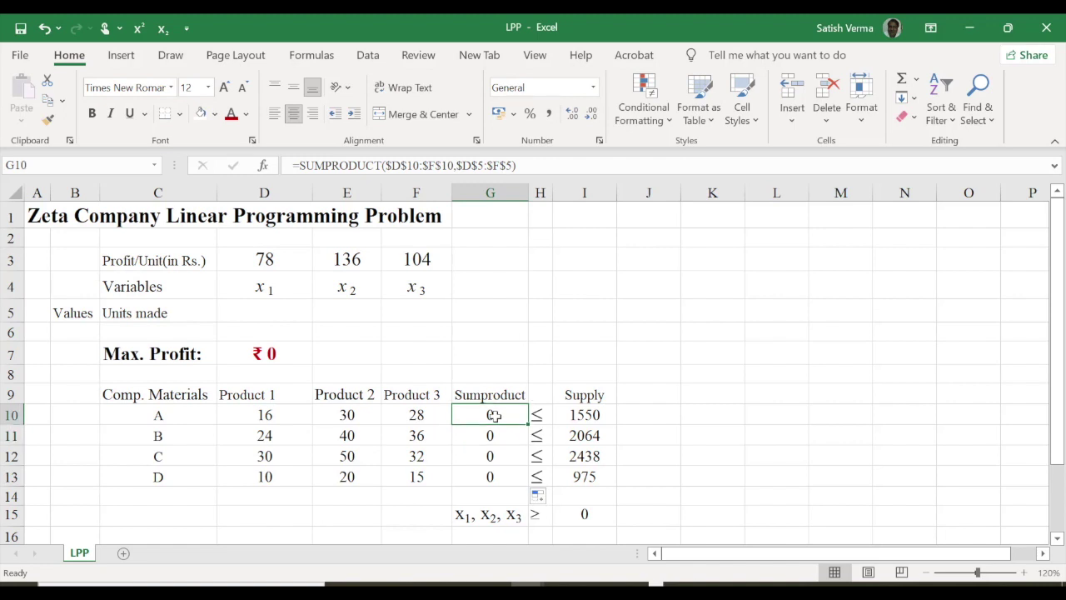
Replace G10's formula with =SUMPRODUCT($D$5:$F$5,$D10:$F10)
left_click(524, 166)
left_click_drag(405, 180, 291, 175)
key("BackSpace")
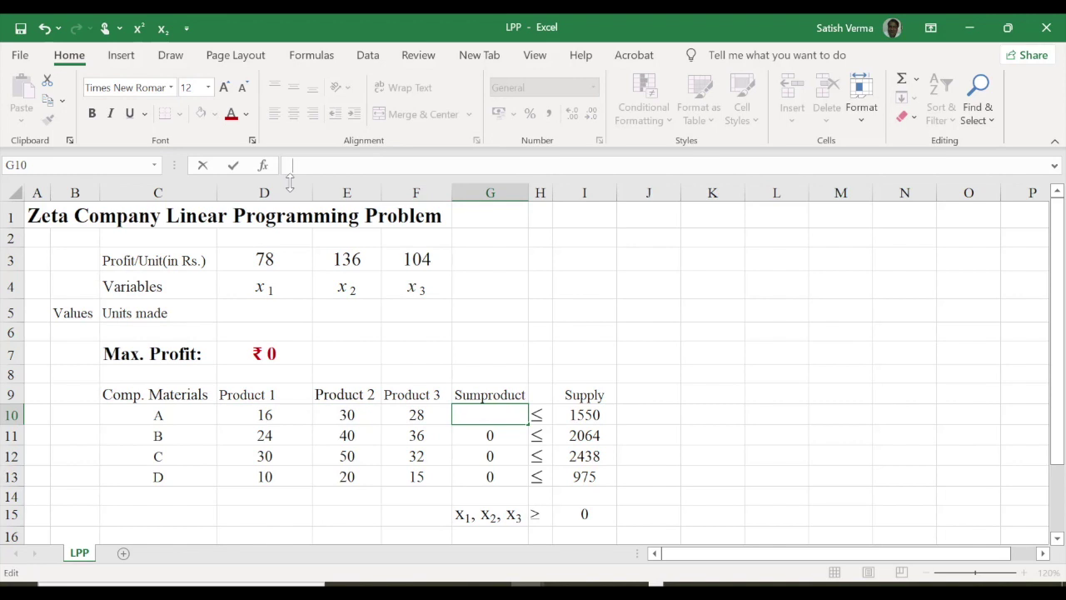
type("=")
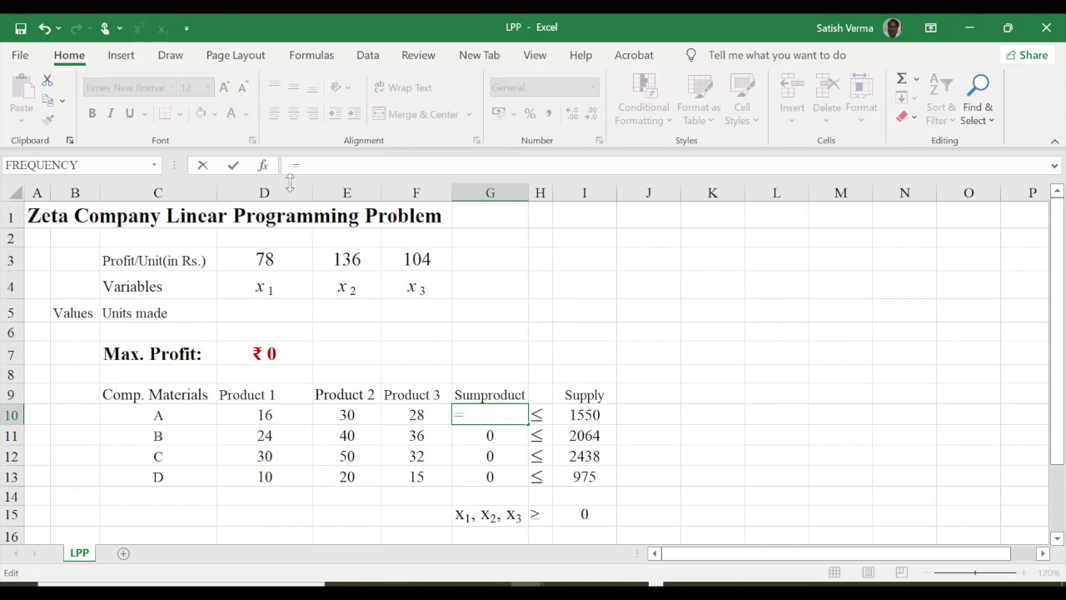
type("sump")
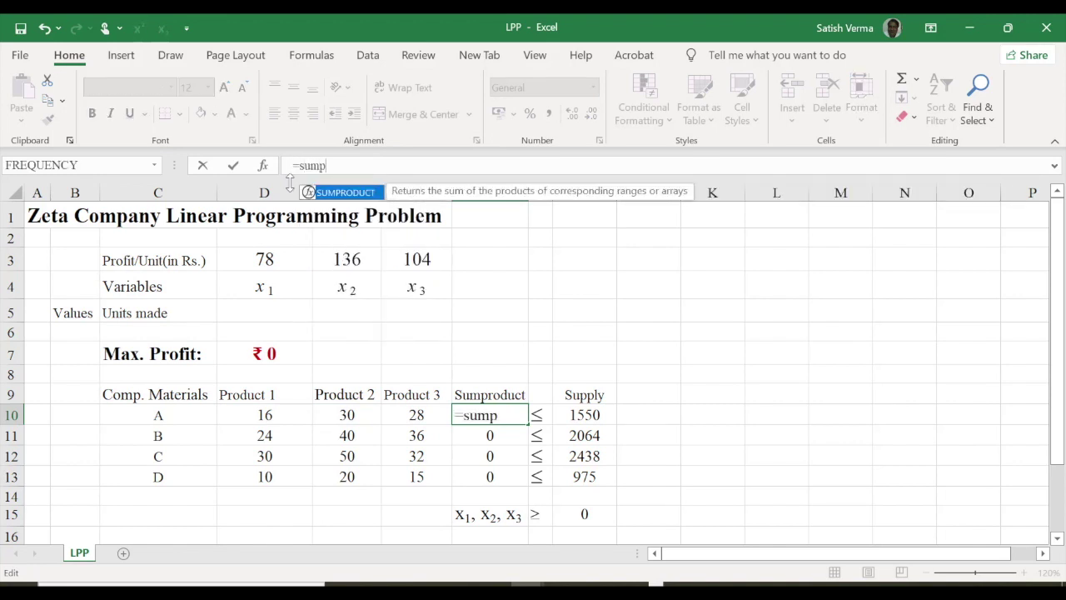
key("Tab")
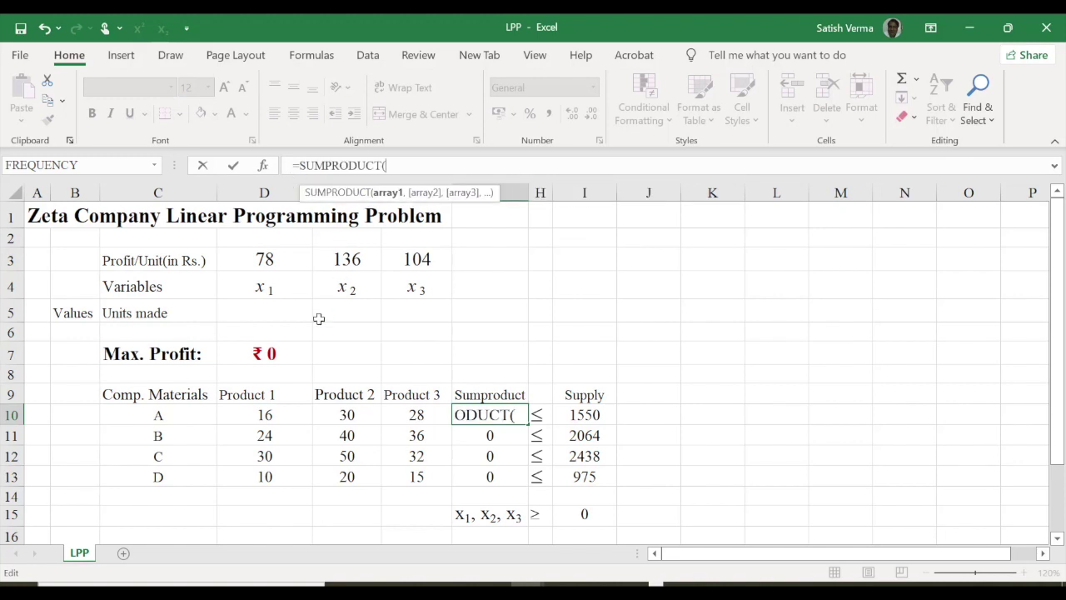
left_click_drag(252, 312, 398, 317)
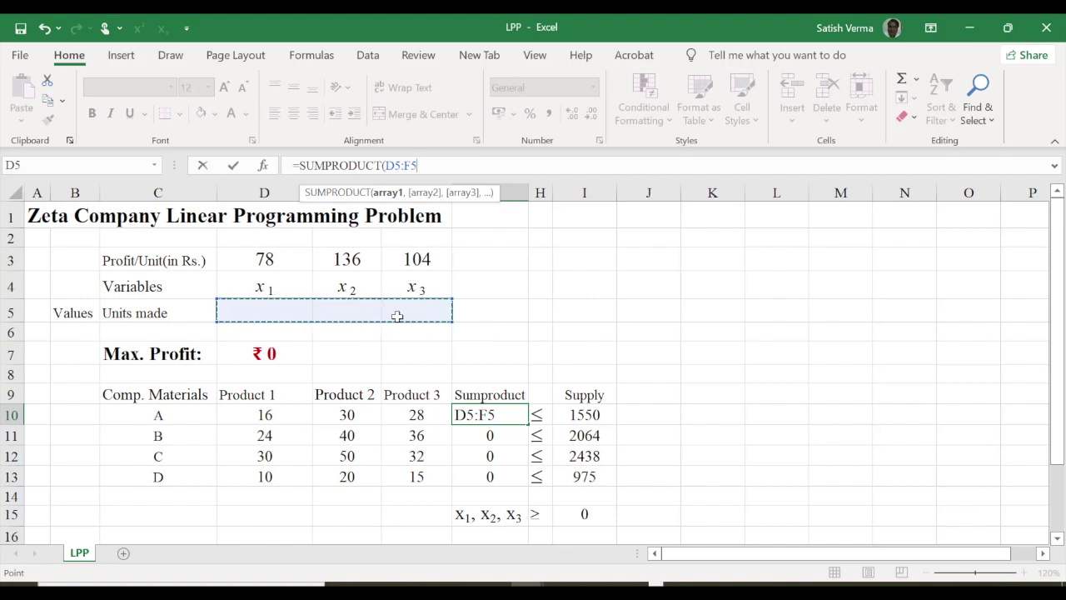
key("F4")
type("$F$5,")
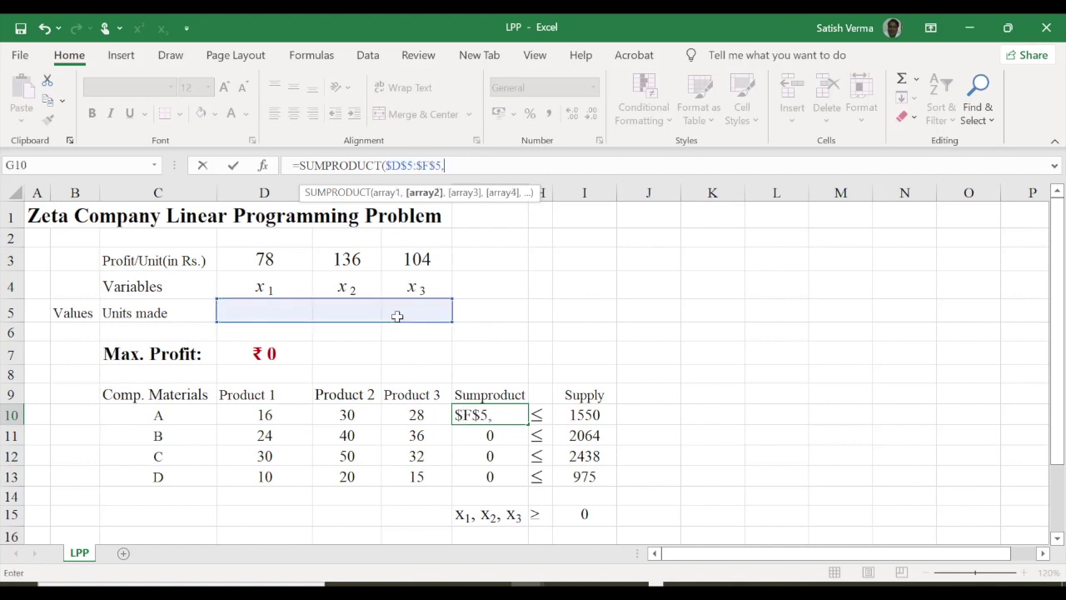
left_click_drag(250, 415, 425, 414)
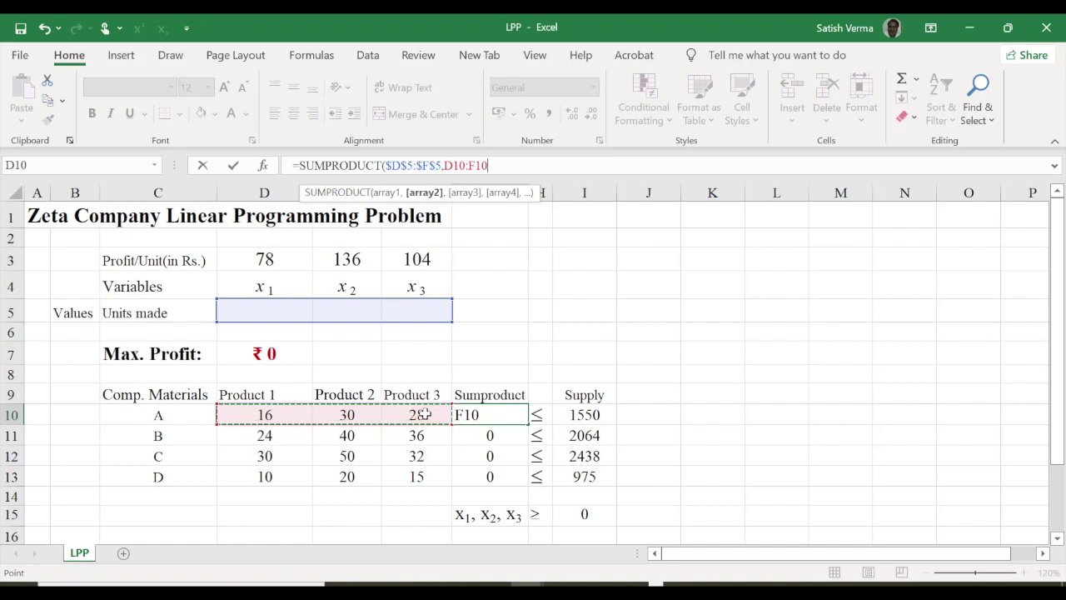
key("F4")
key("F4")
key("F4")
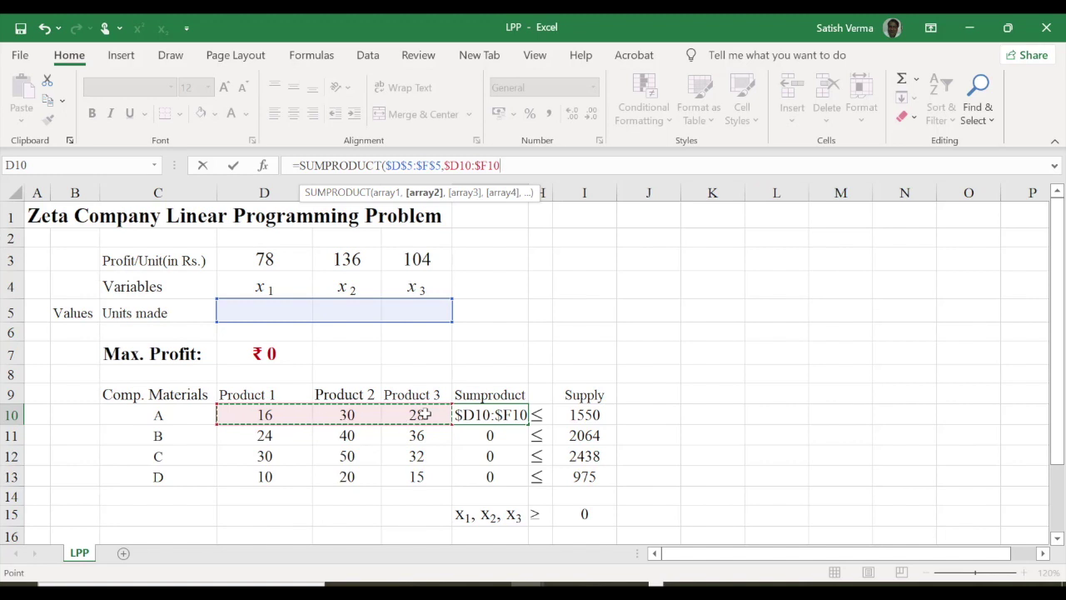
key("Return")
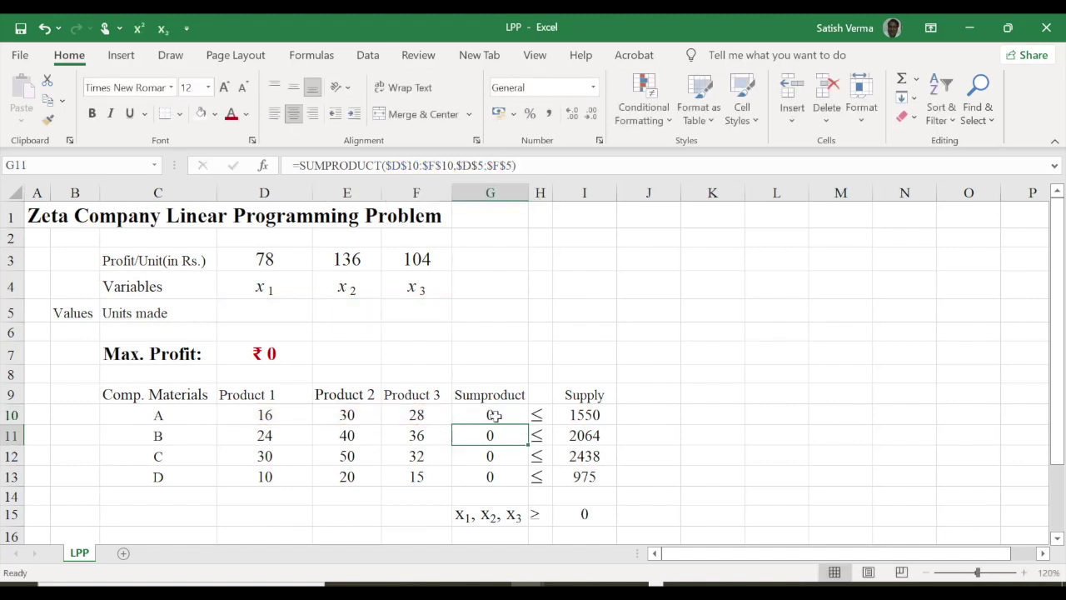
Fill the new G10 formula down to G13 and check G11 through G13
left_click(522, 421)
left_click_drag(528, 422, 520, 483)
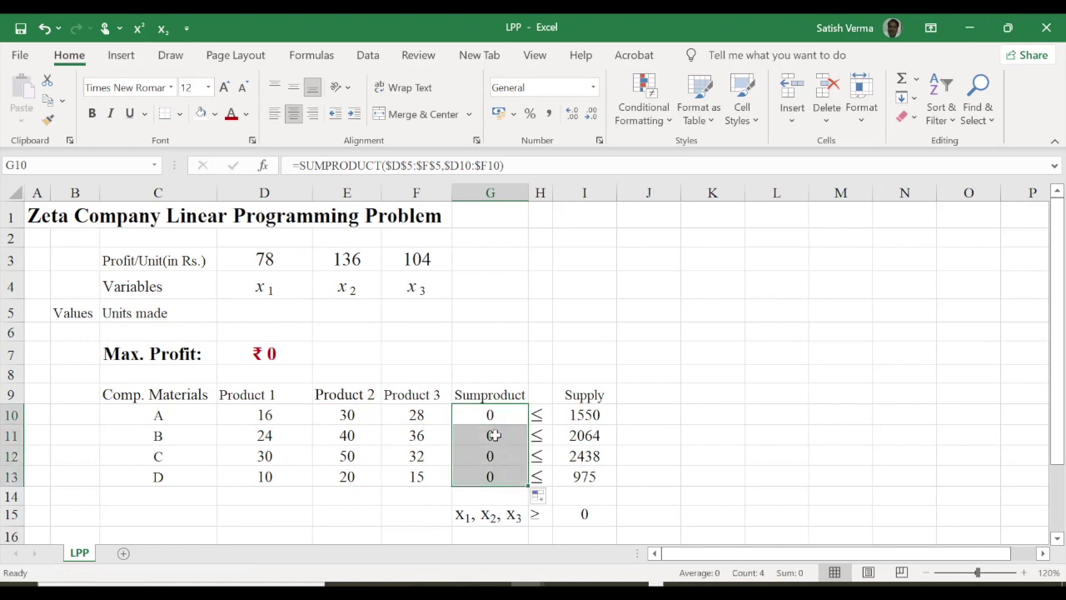
left_click(495, 435)
left_click(494, 456)
left_click(500, 481)
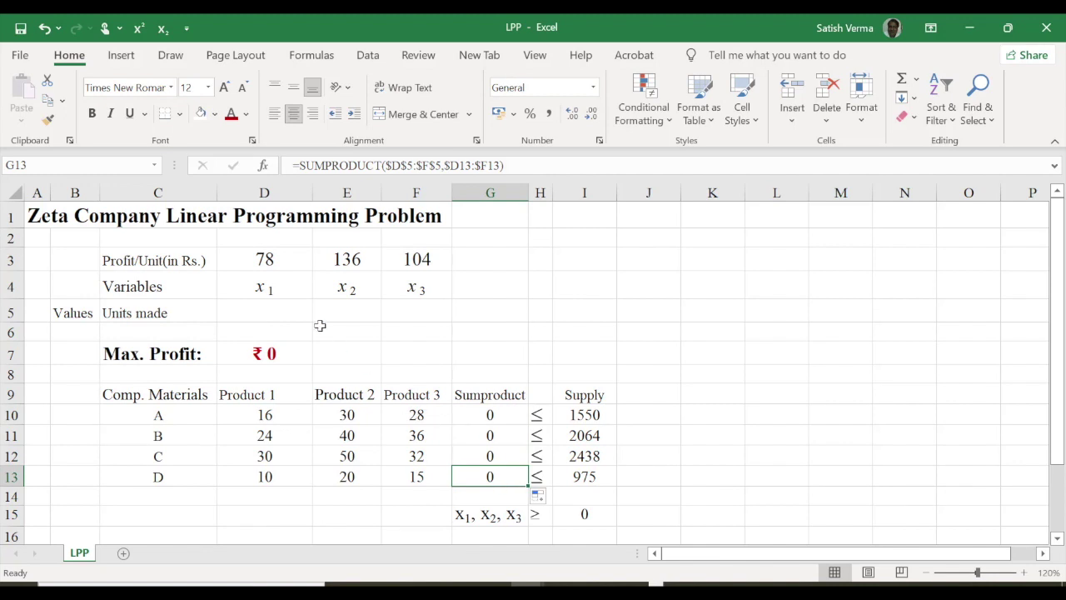
Review D5:F5 and G10, then type '<' in cell J7
left_click_drag(244, 315, 403, 310)
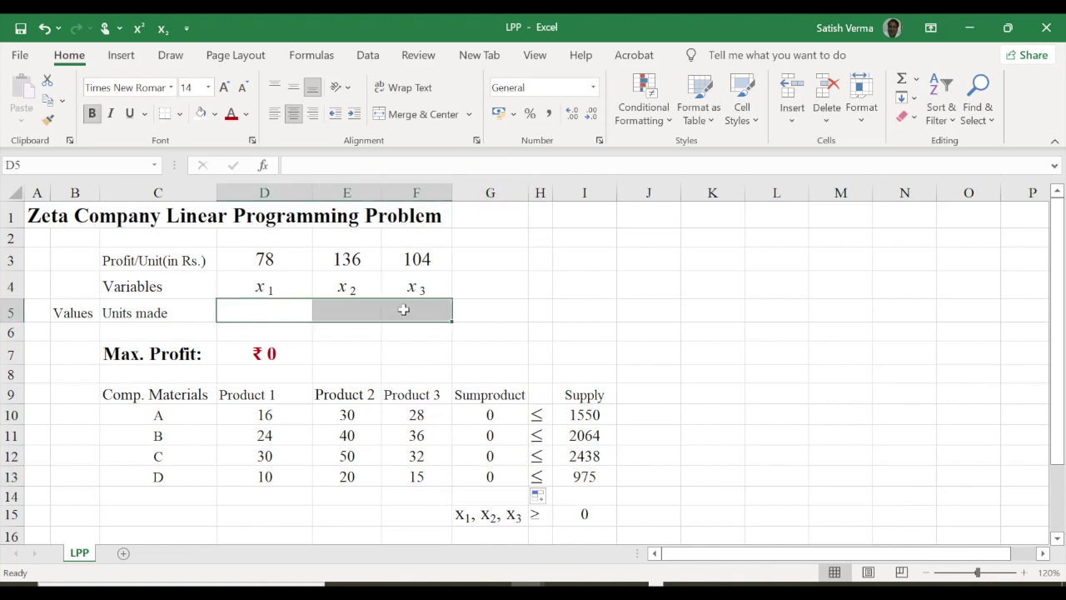
left_click(508, 416)
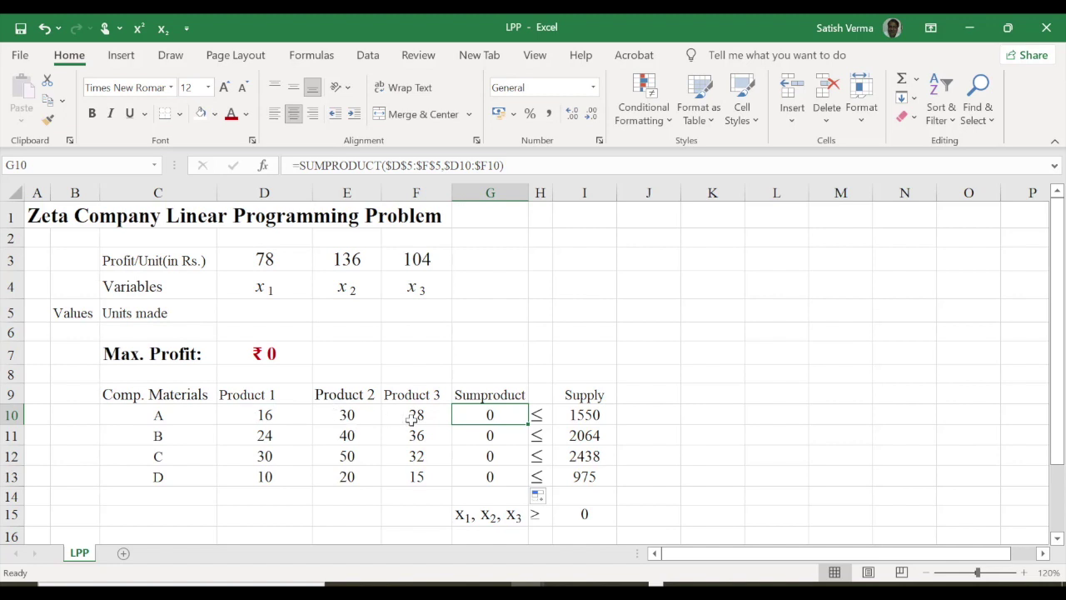
left_click(538, 414)
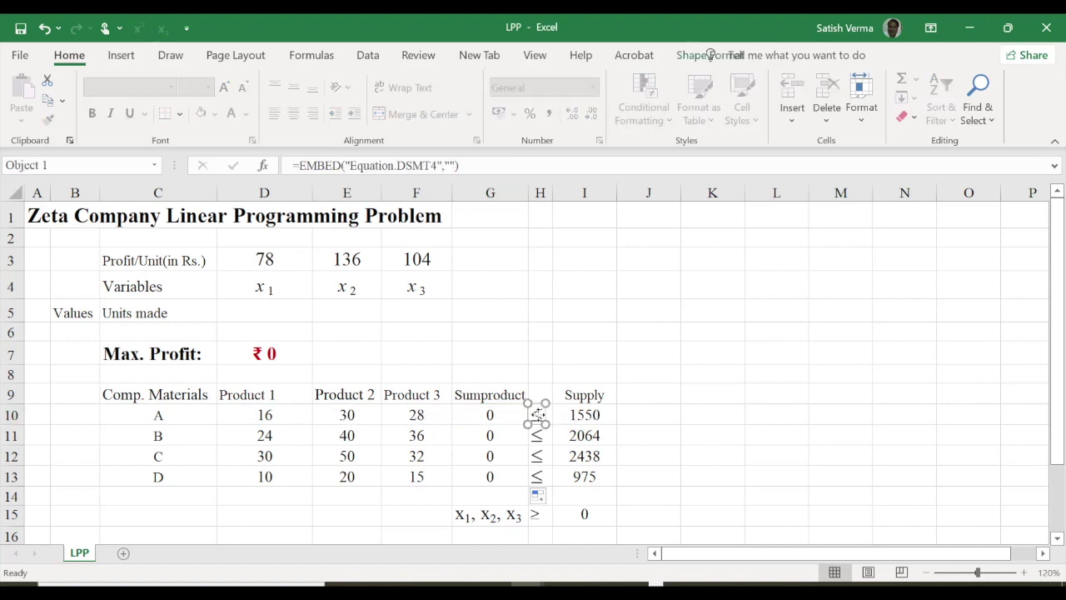
left_click(581, 345)
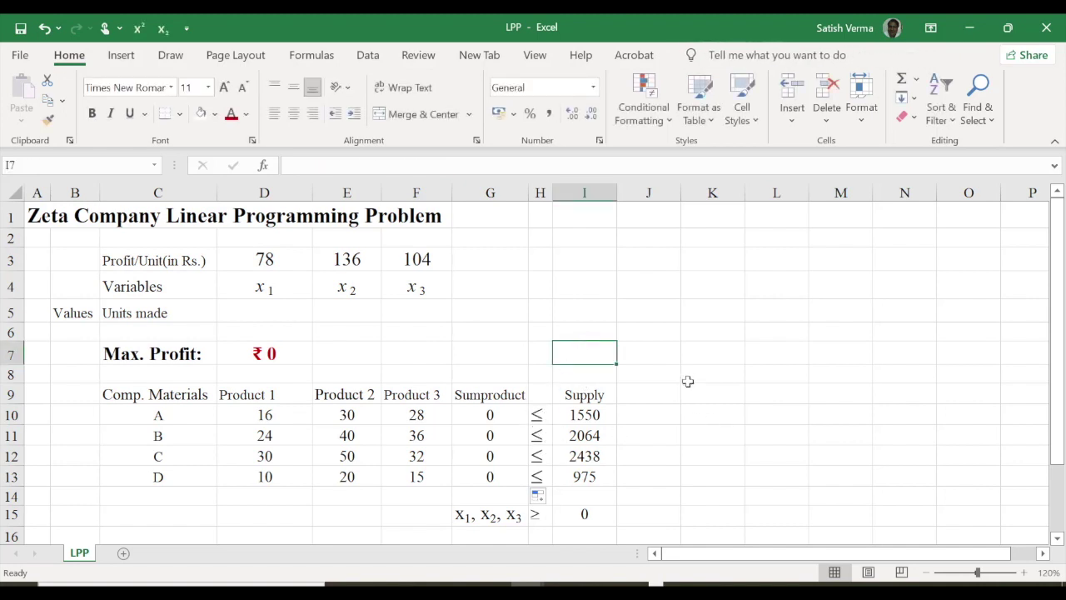
left_click(646, 354)
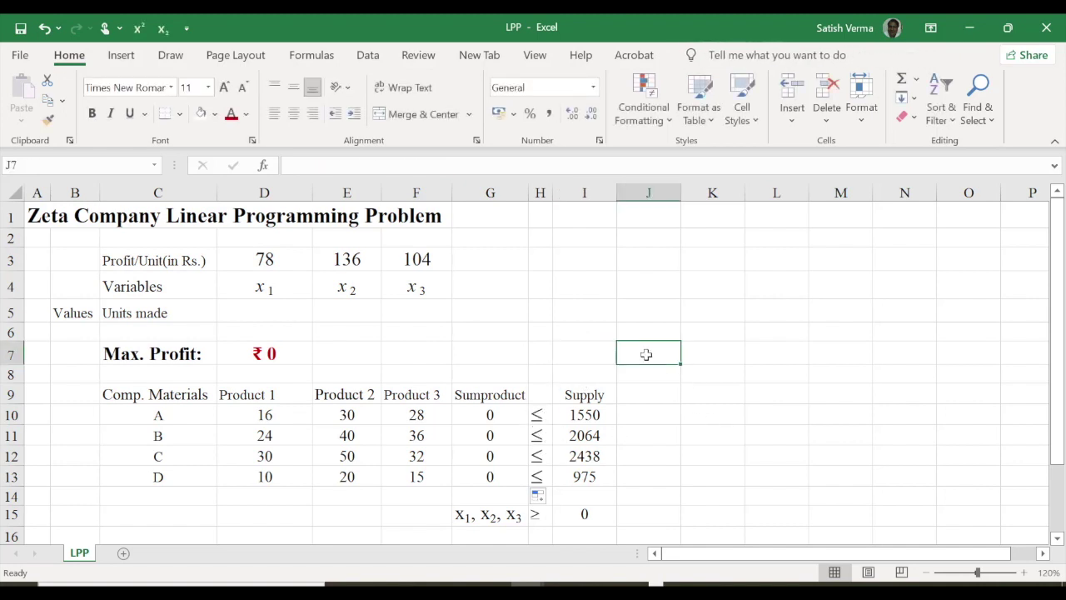
type("<")
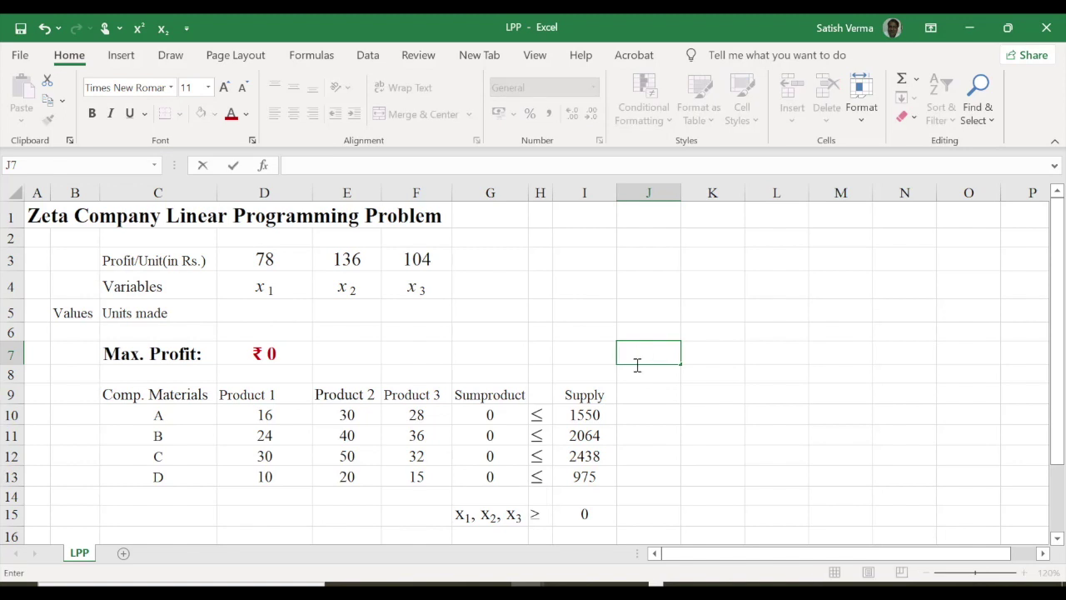
Look over supply cells I10:I13 (1550 to 975), then switch to the Data tab
left_click(594, 416)
left_click(585, 435)
left_click(585, 456)
left_click(585, 476)
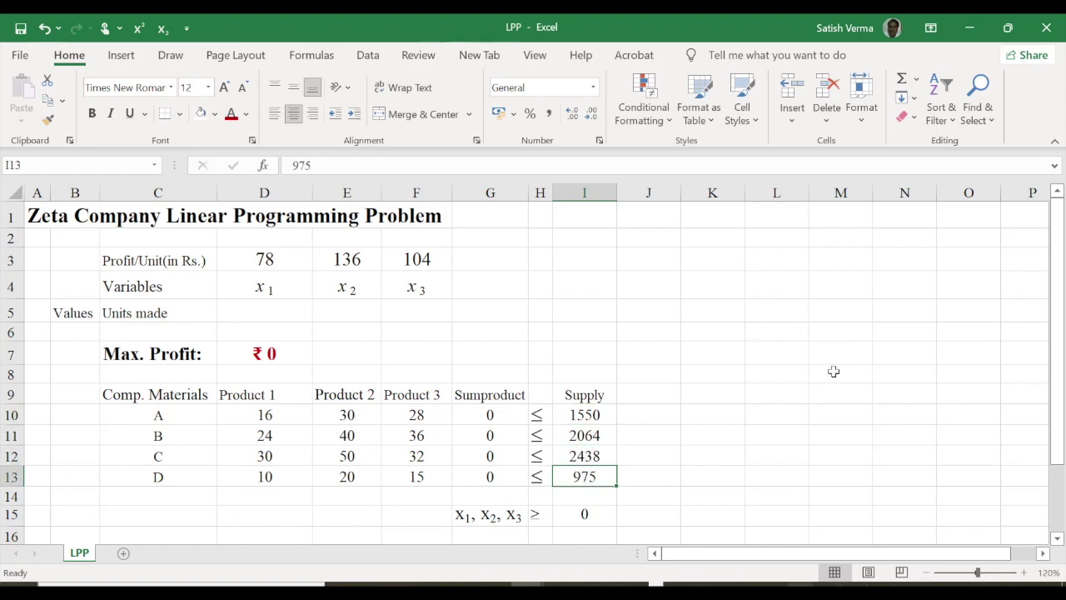
left_click(367, 55)
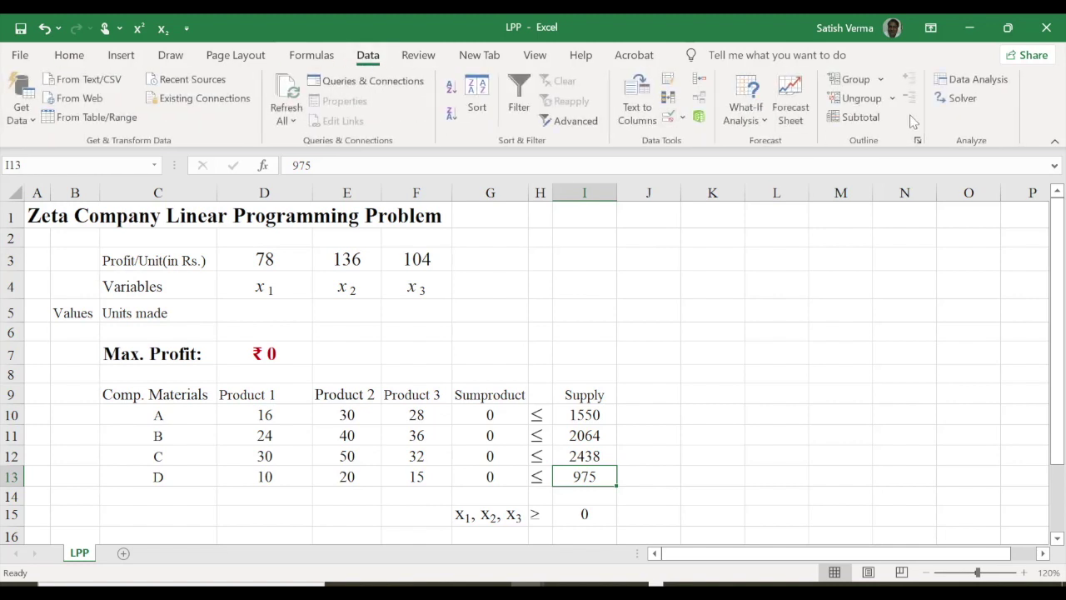
Reset Solver, set D5:F5 as changing cells, and begin a G10:G13 constraint
left_click(959, 98)
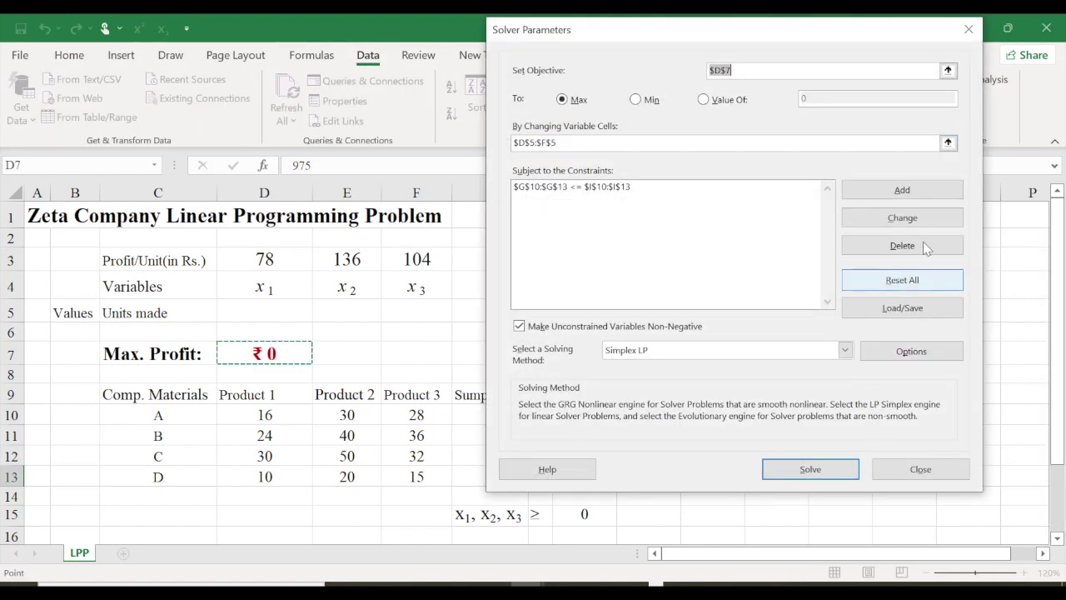
left_click(918, 282)
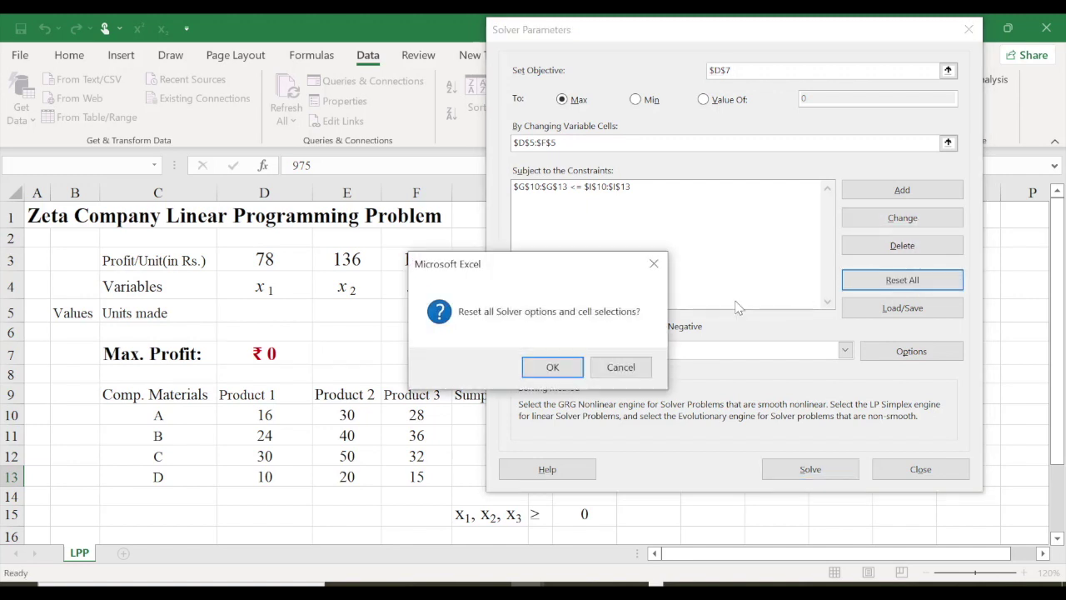
left_click(543, 367)
mouse_move(731, 41)
left_mouse_down()
mouse_move(831, 52)
mouse_move(785, 67)
left_mouse_up()
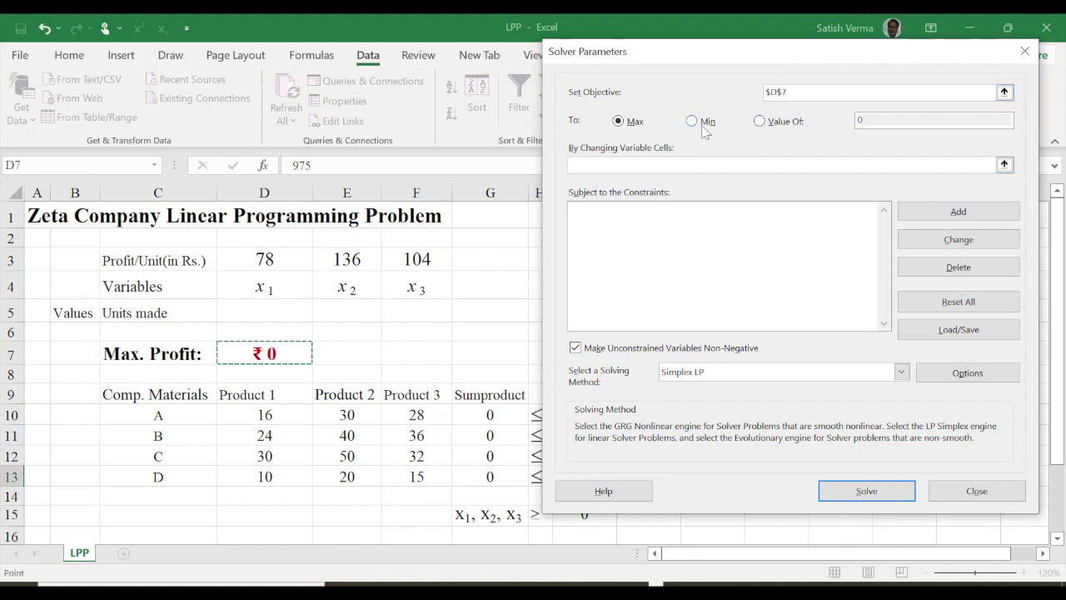
left_click(592, 164)
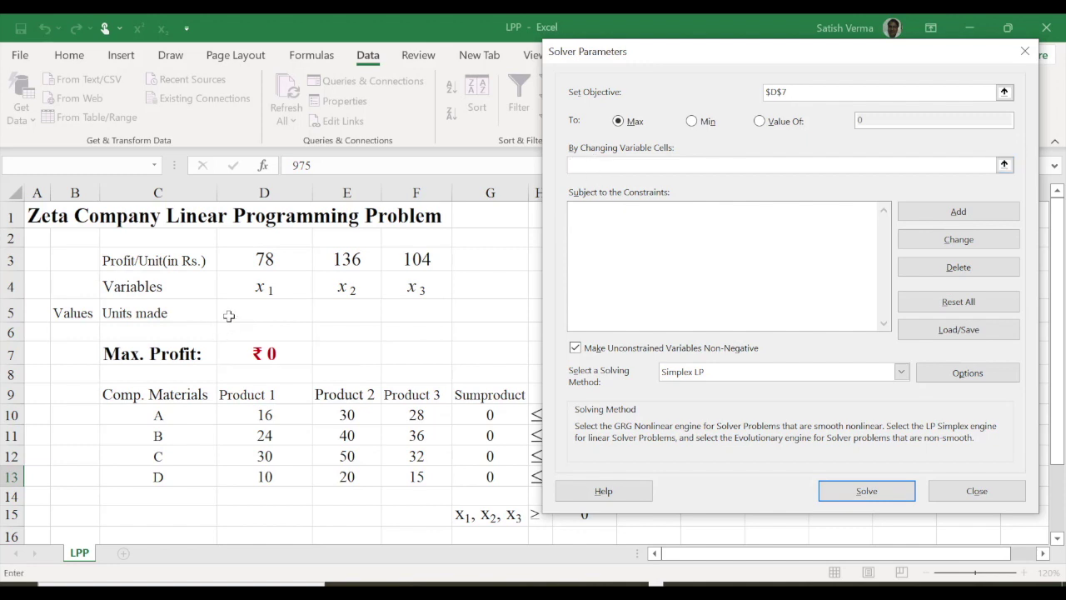
left_click_drag(229, 321, 405, 303)
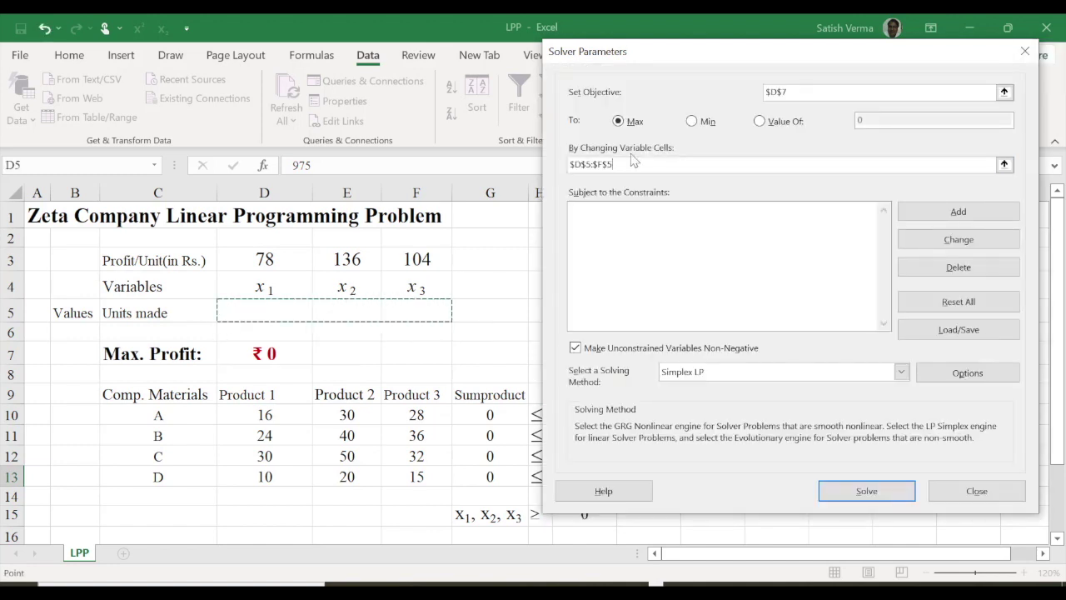
left_click(959, 213)
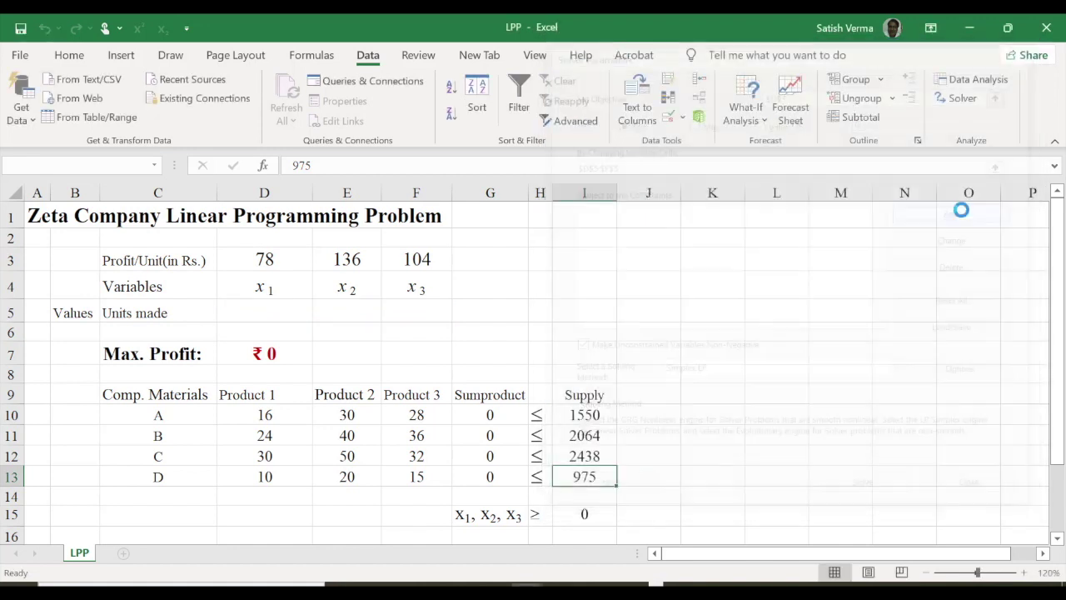
left_click_drag(503, 415, 506, 471)
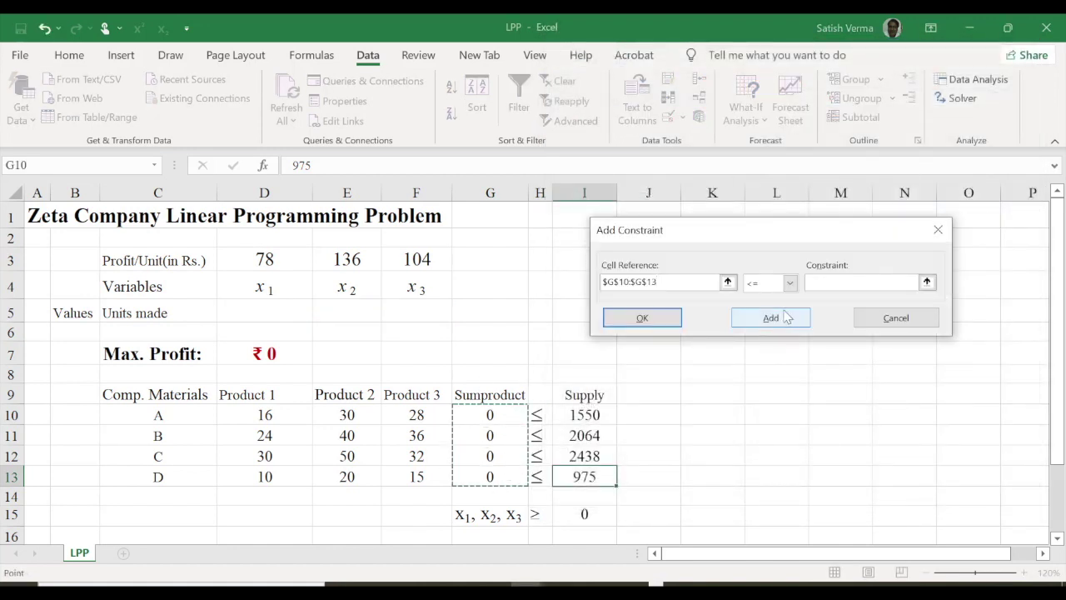
Add the constraint $G$10:$G$13 <= $I$10:$I$13 and close Solver Parameters
left_click(789, 282)
left_click(756, 301)
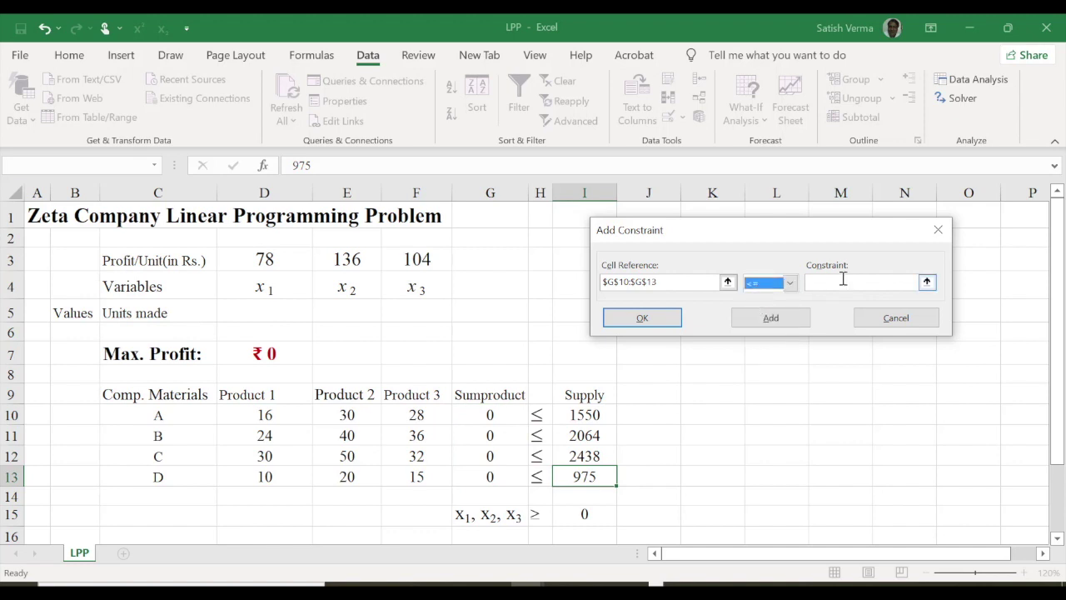
left_click(832, 284)
left_click_drag(586, 416, 596, 471)
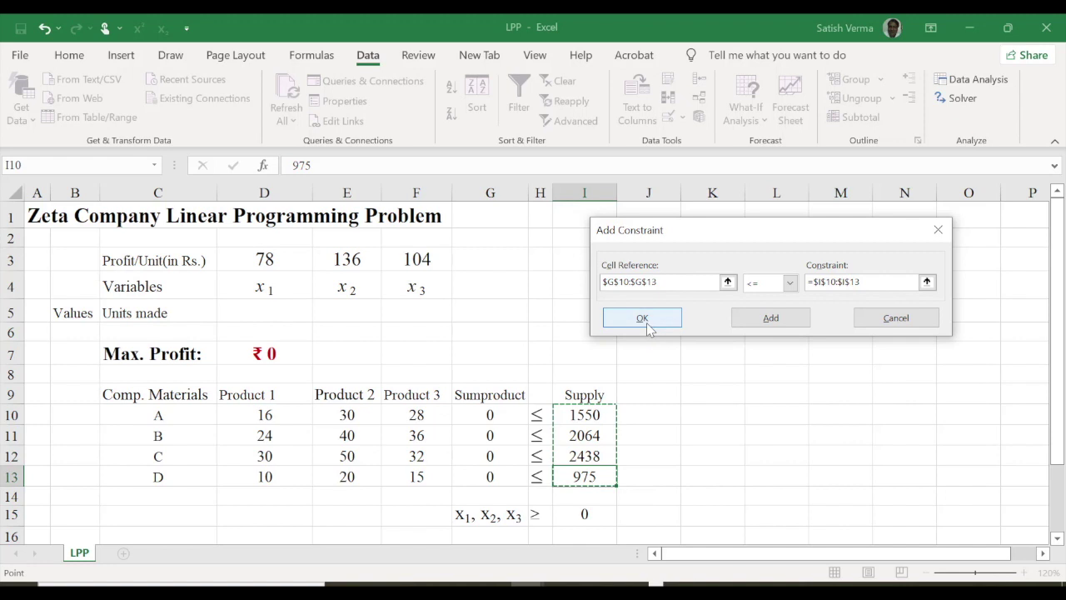
left_click(647, 320)
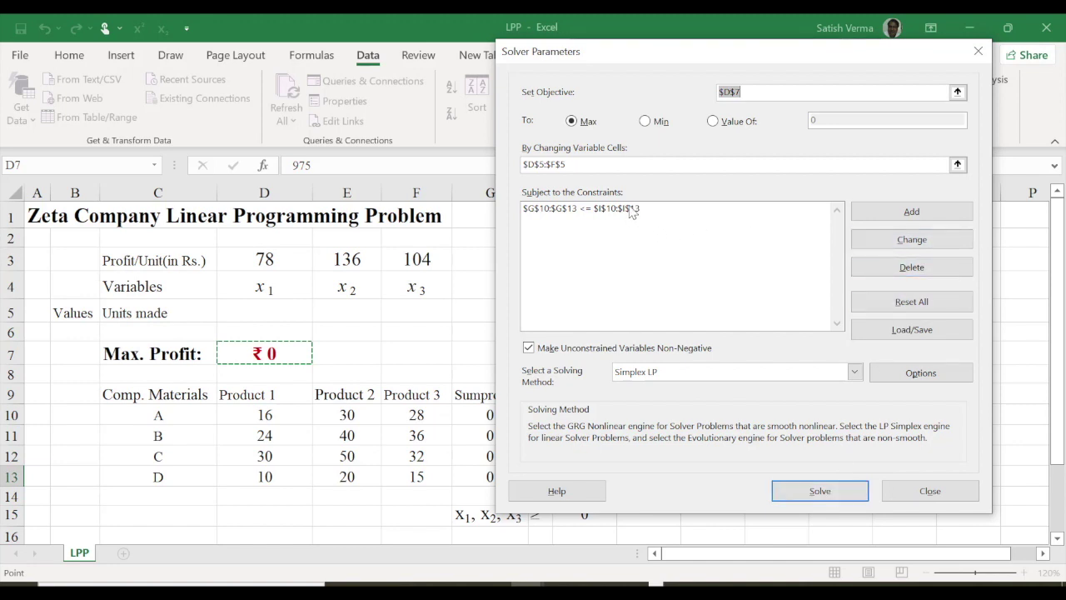
left_click_drag(695, 67, 832, 58)
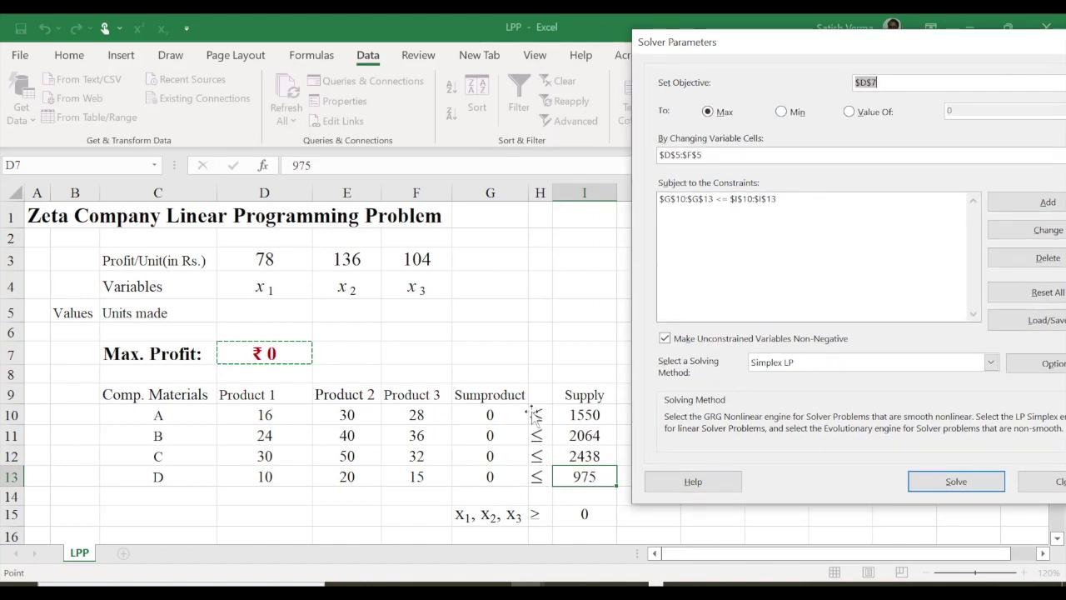
left_click_drag(753, 48, 494, 82)
left_click(450, 234)
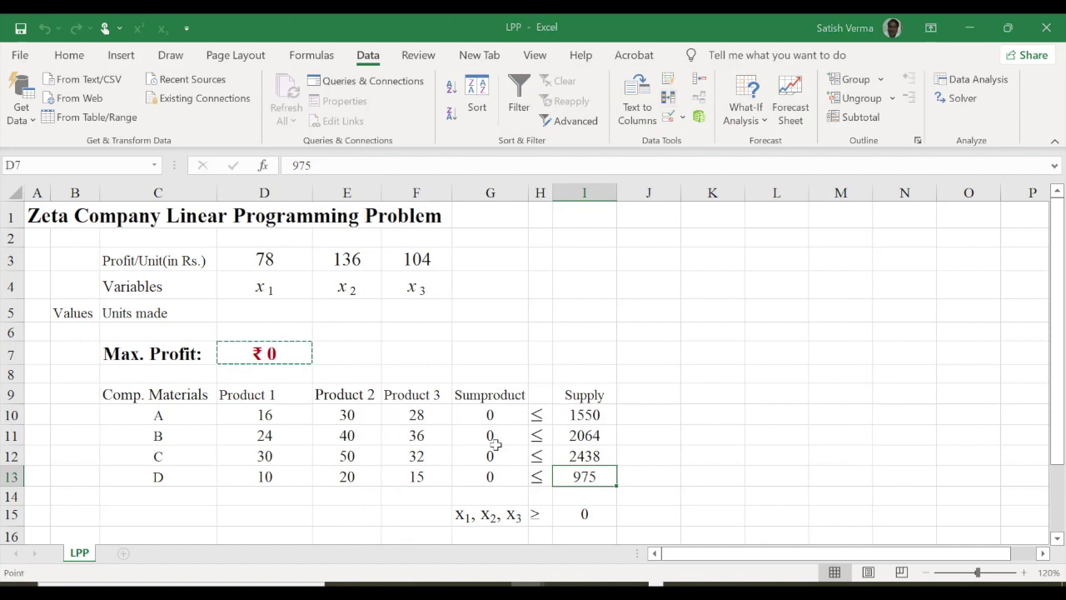
Add Solver constraints $G$10 <= $I$10 and $G$11 >= $I$11
left_click(765, 238)
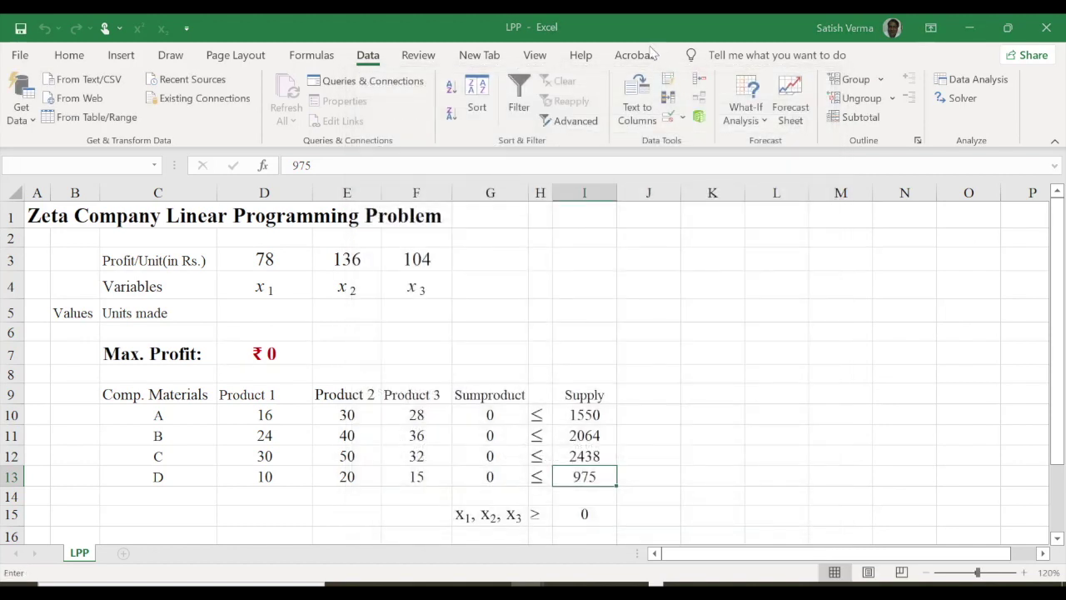
left_click(487, 420)
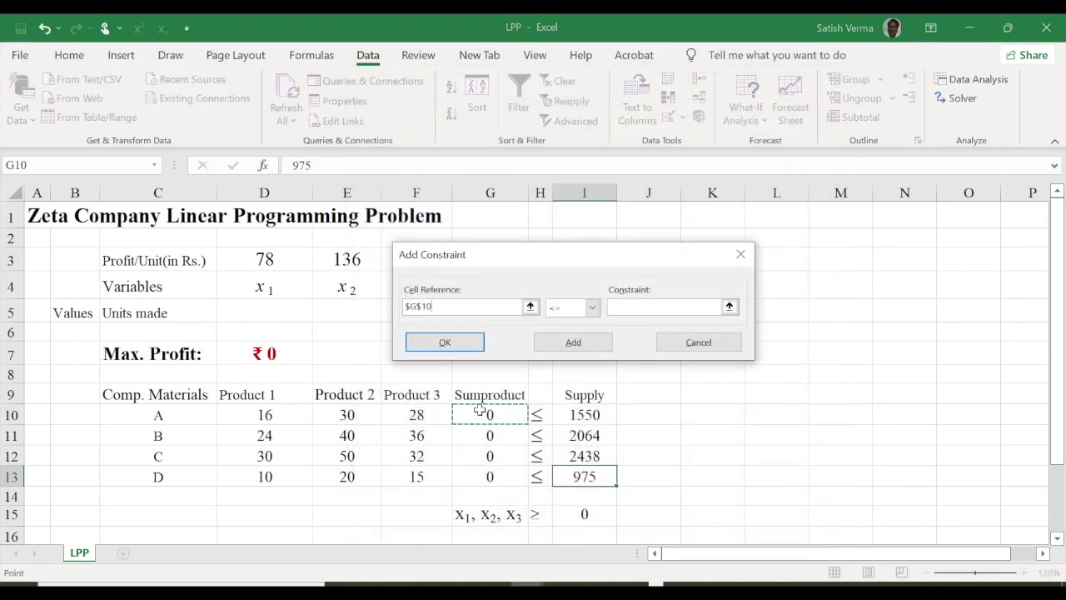
left_click(631, 308)
left_click(598, 415)
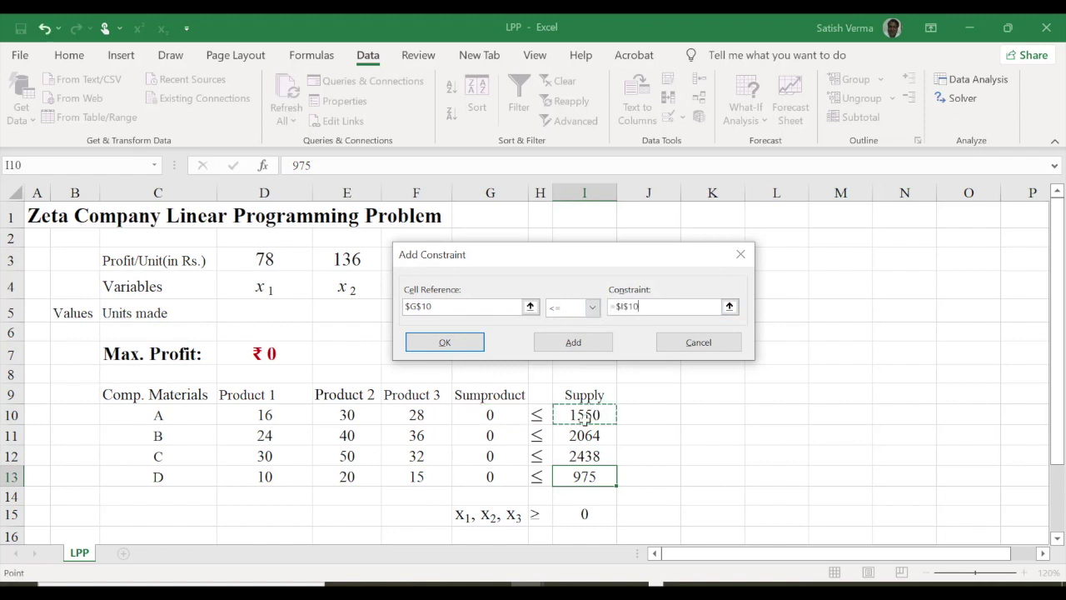
left_click(571, 344)
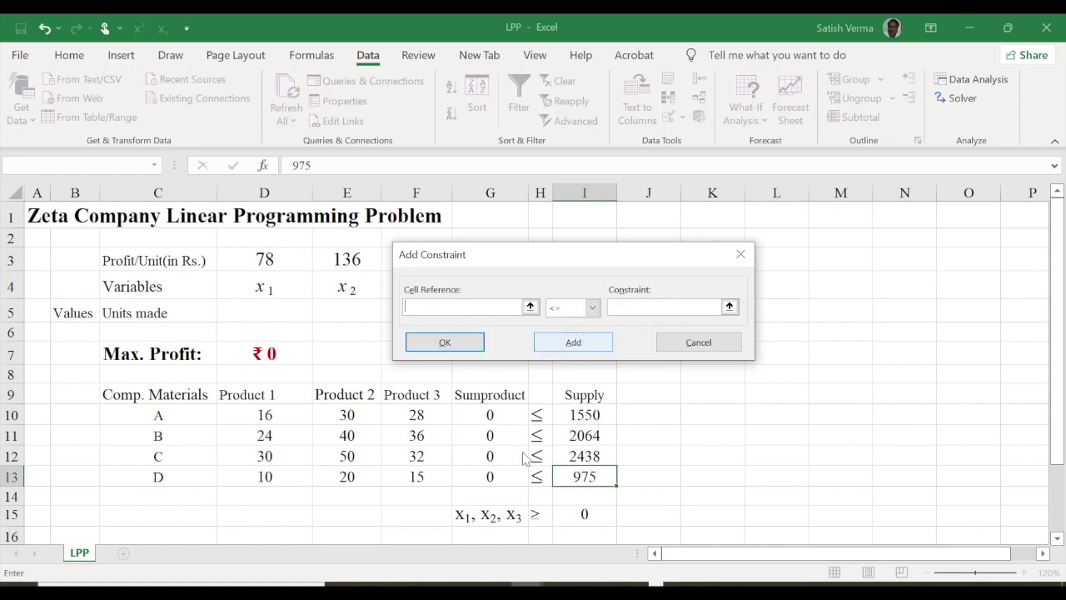
left_click(491, 436)
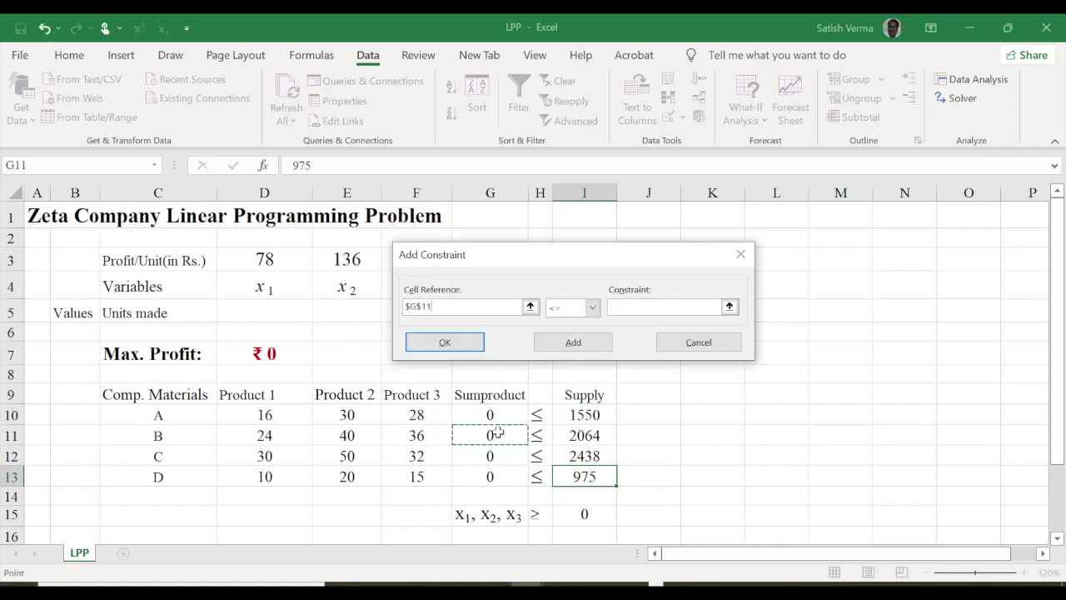
left_click(593, 307)
left_click(565, 346)
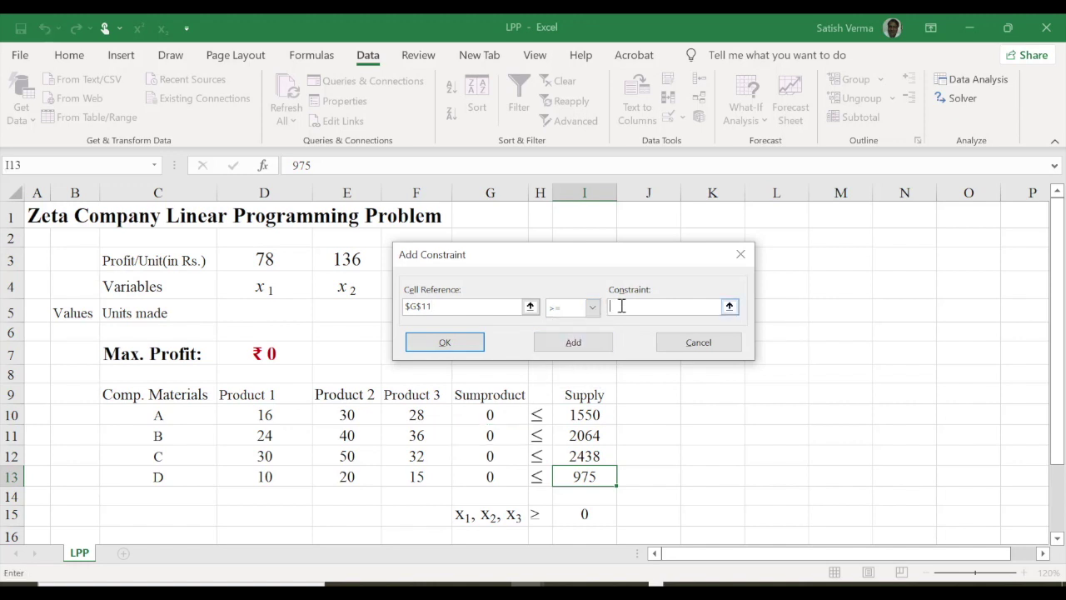
left_click(584, 436)
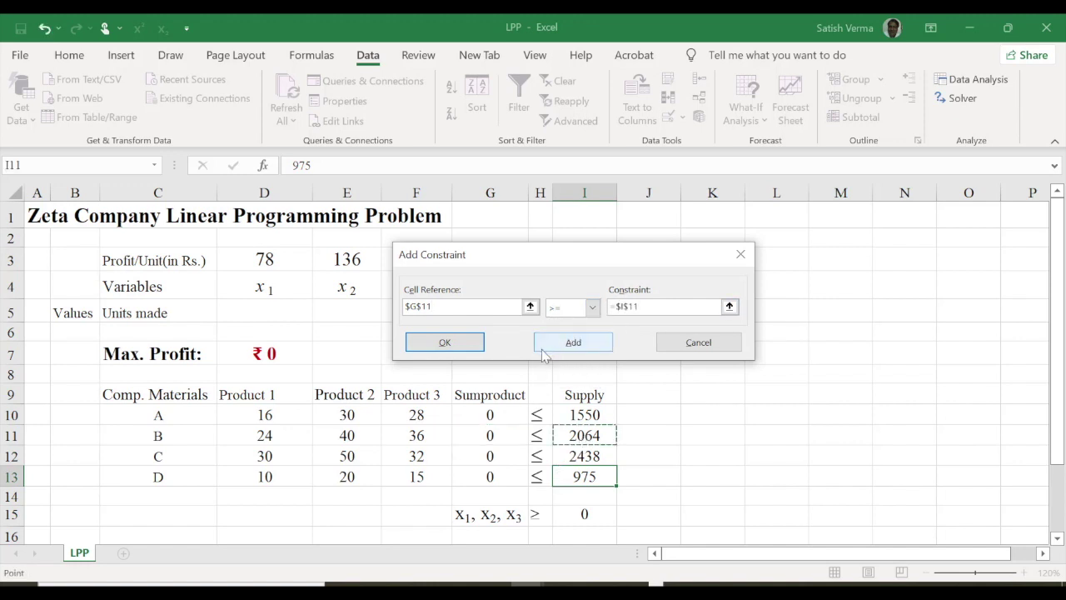
left_click(573, 344)
Add Solver constraints $G$12 = $I$12 and $G$13 <= $I$13, then return to Solver
left_click(492, 457)
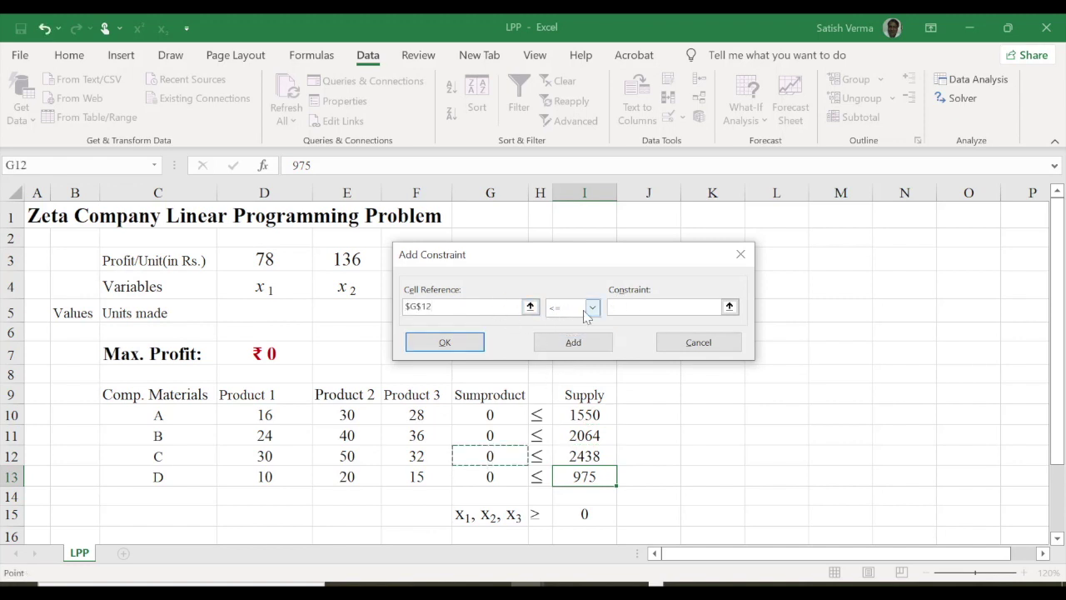
left_click(592, 308)
left_click(566, 342)
left_click(617, 306)
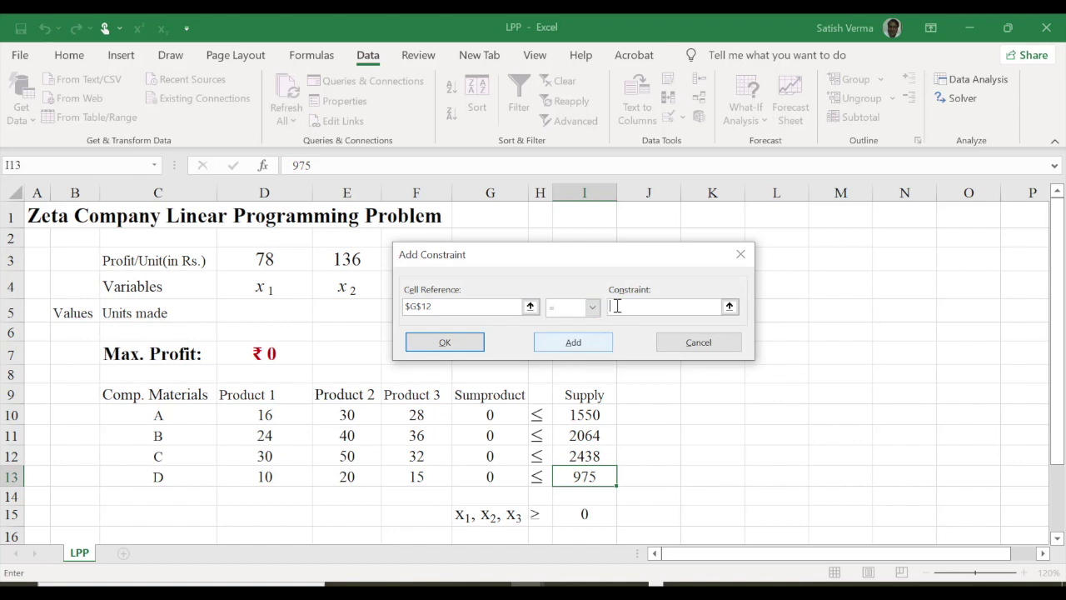
left_click(587, 455)
left_click(567, 346)
left_click(491, 477)
left_click(631, 308)
left_click(595, 476)
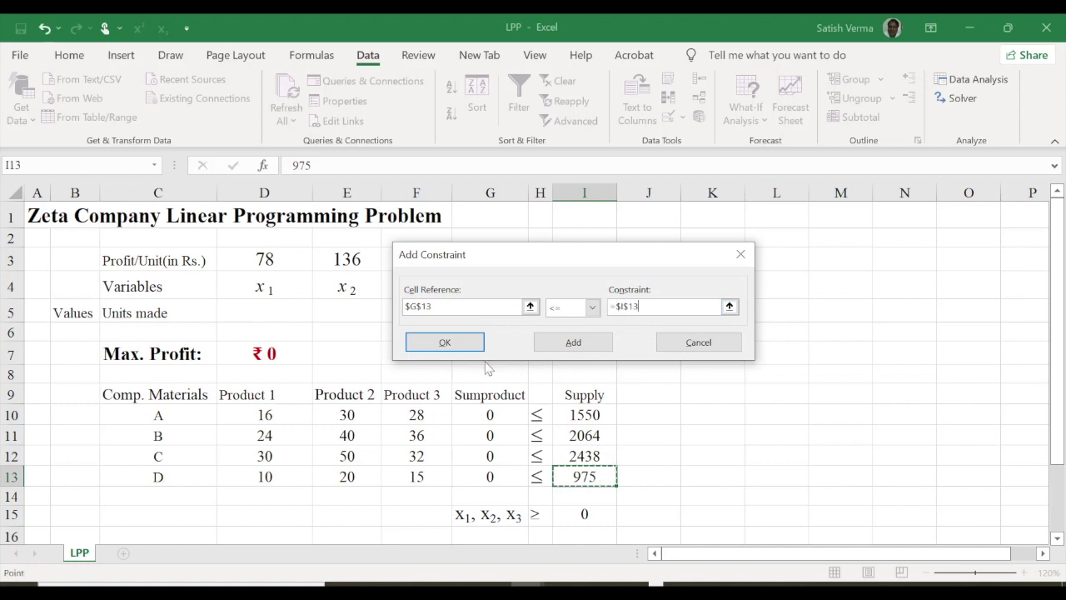
left_click(459, 344)
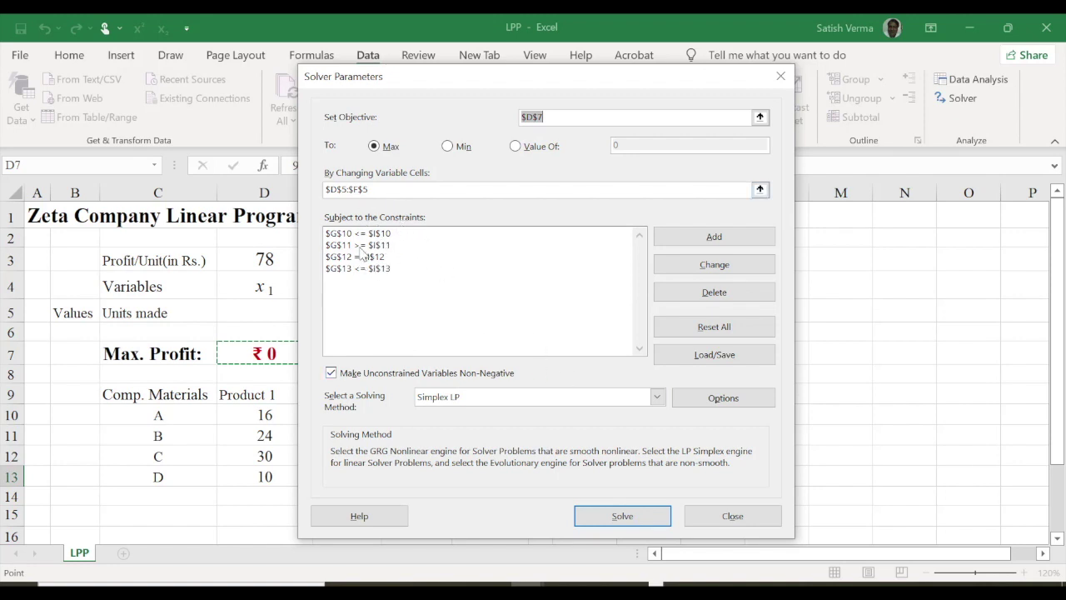
Delete the single-row constraints one after another from Solver's constraint list
left_click_drag(500, 81, 886, 200)
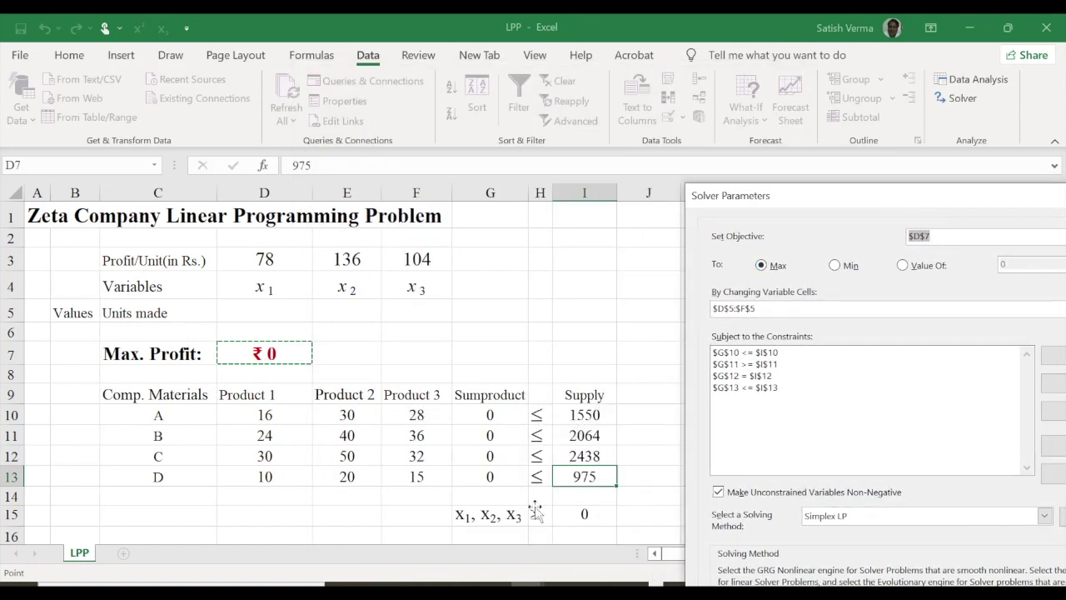
mouse_move(902, 196)
left_mouse_down()
mouse_move(684, 177)
mouse_move(592, 125)
left_mouse_up()
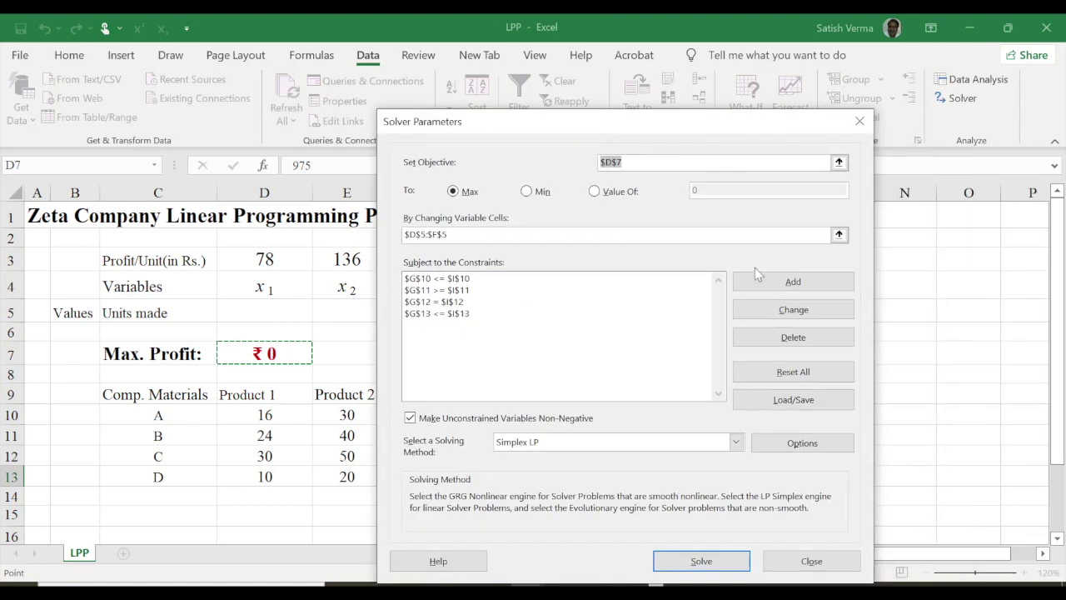
left_click(456, 280)
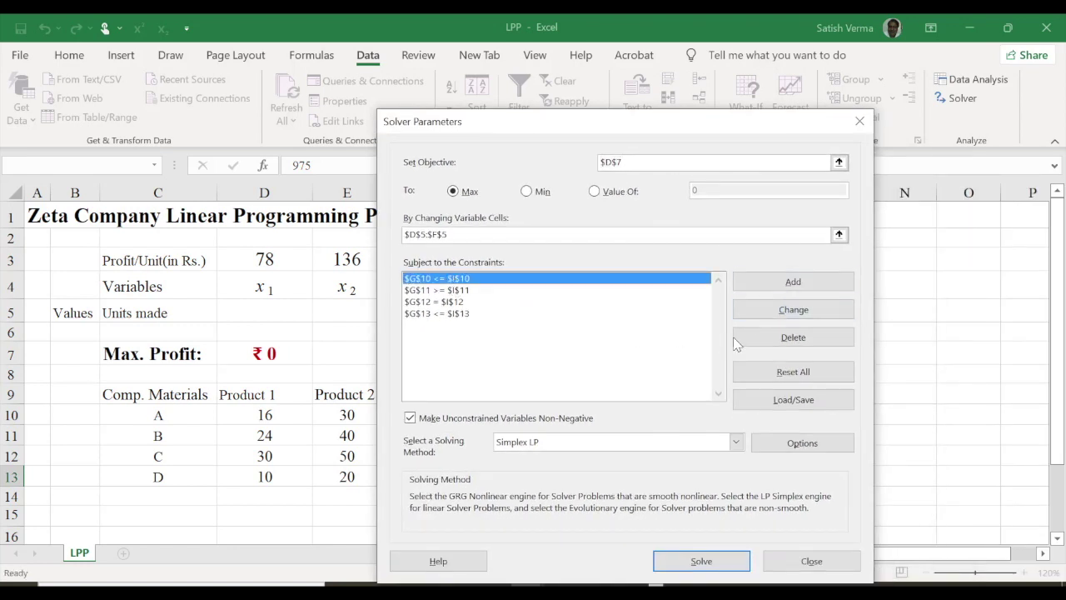
left_click(793, 336)
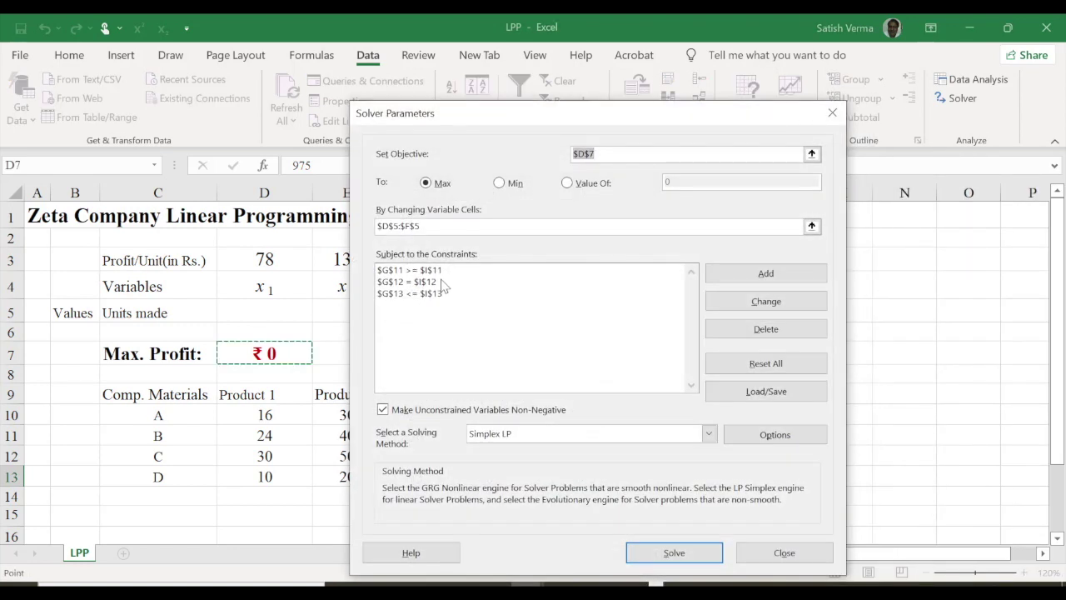
left_click(760, 329)
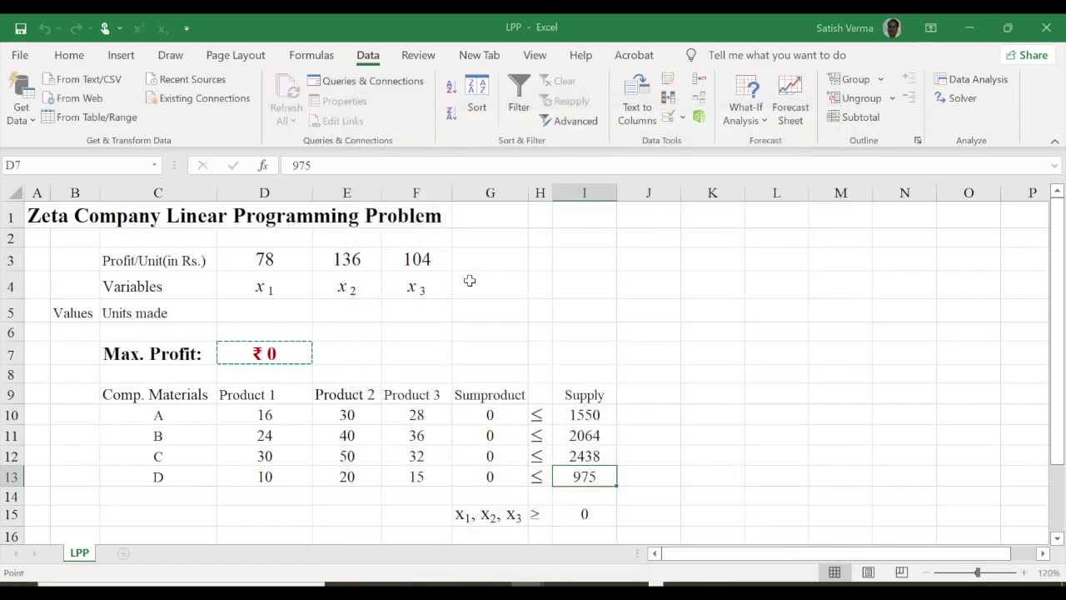
left_click(705, 329)
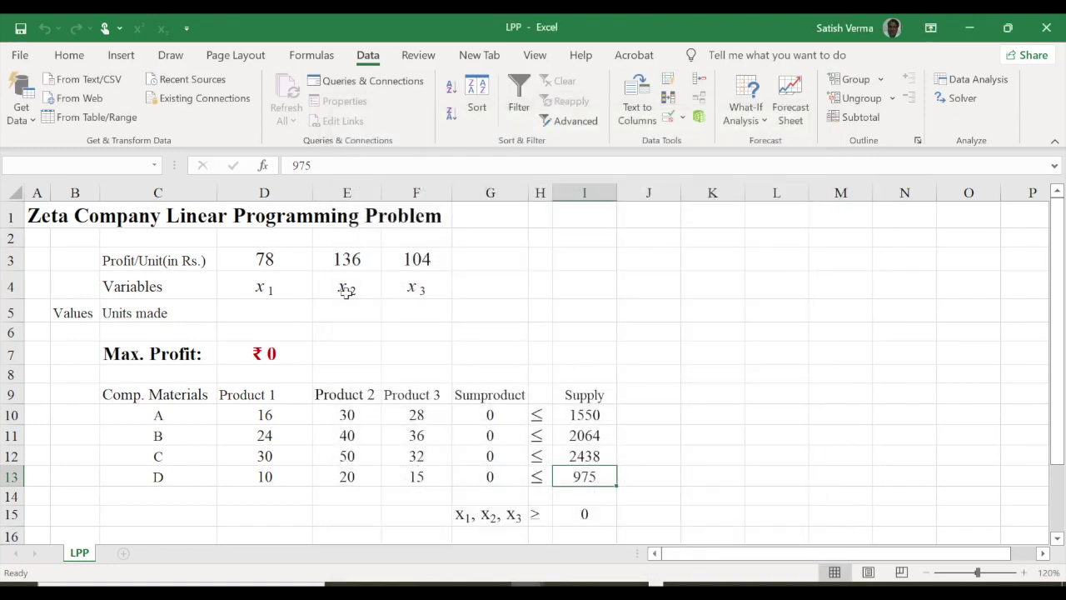
left_click(670, 330)
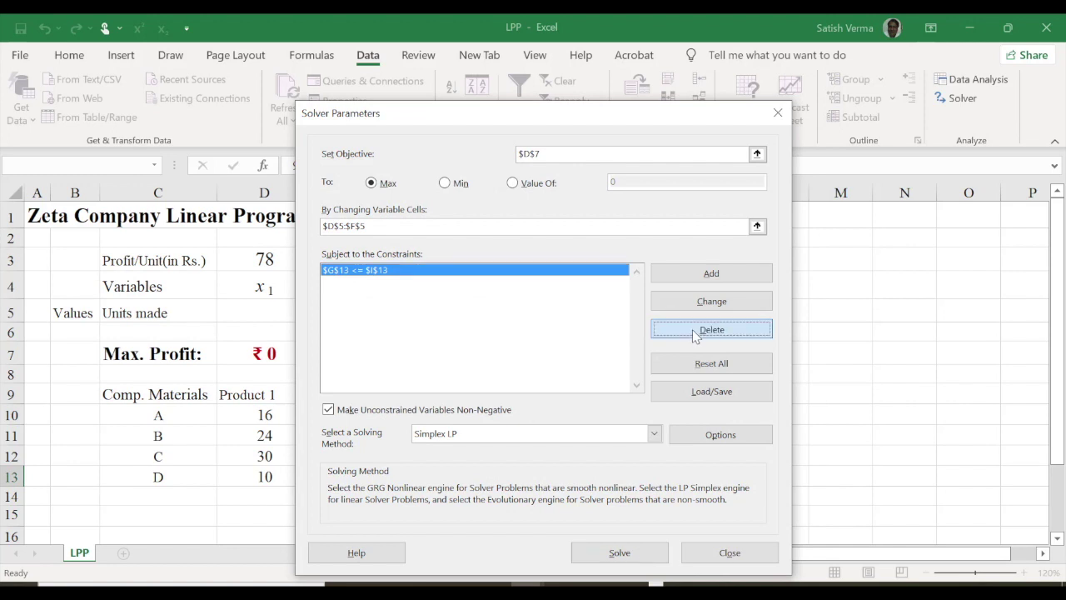
Add the range constraint $G$10:$G$13 <= $I$10:$I$13 in Solver
left_click(682, 273)
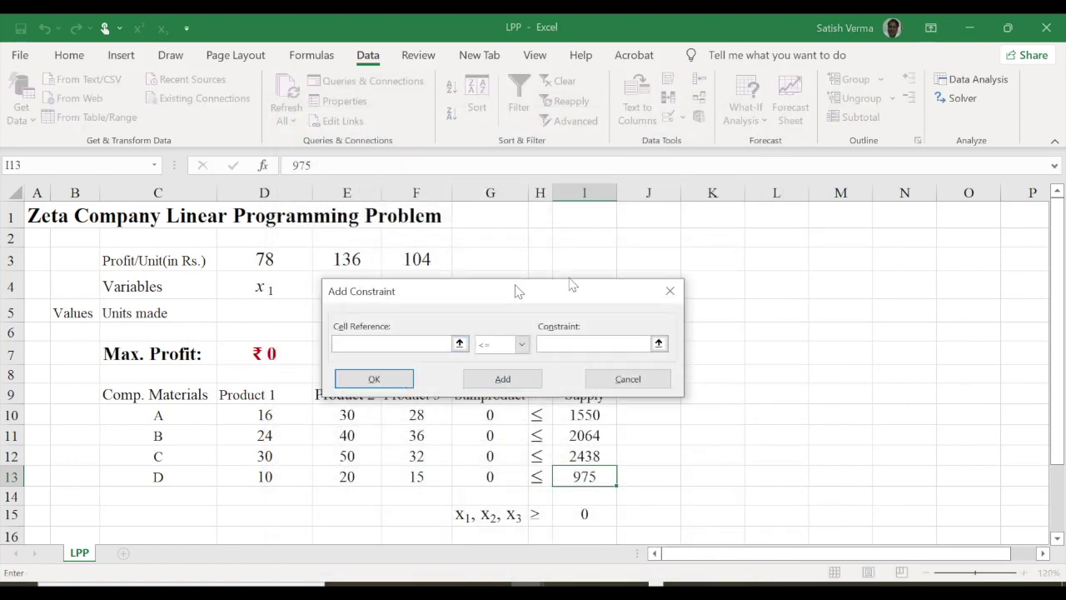
left_click_drag(567, 288, 748, 249)
left_click_drag(495, 415, 503, 477)
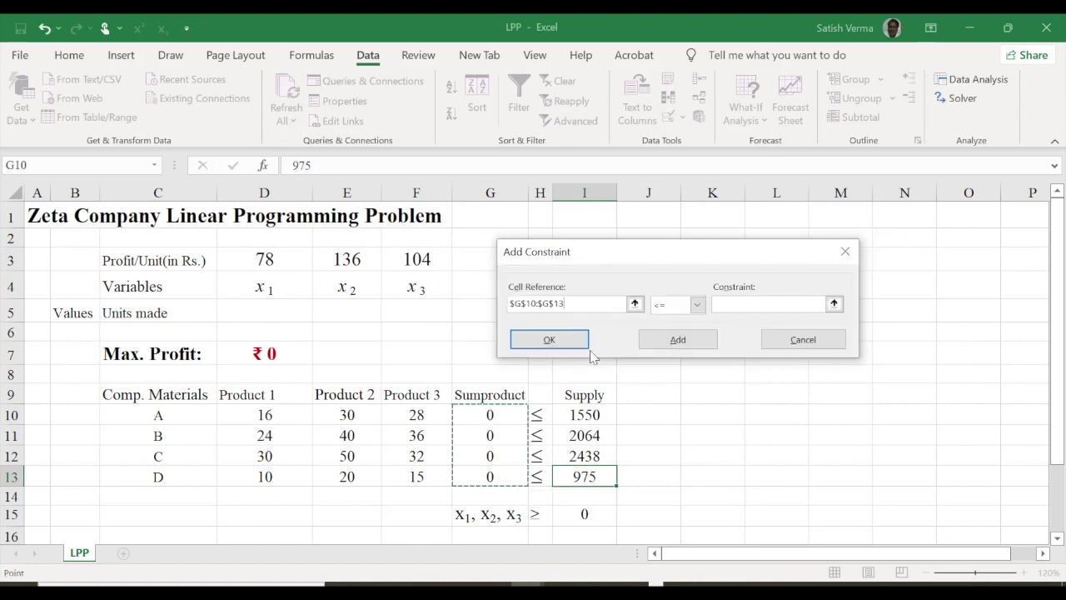
left_click(748, 303)
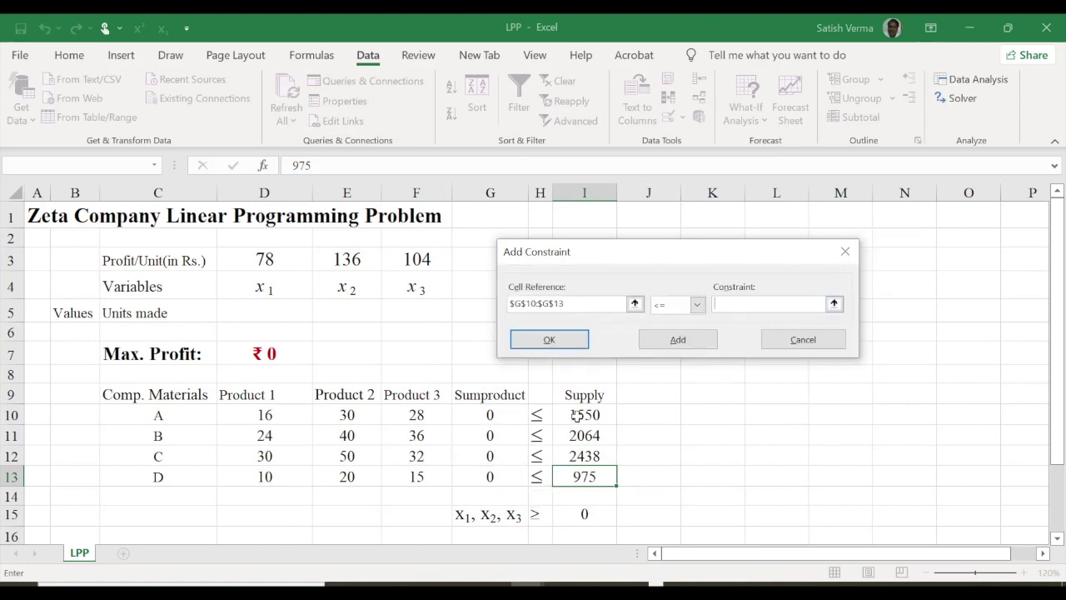
left_click_drag(585, 415, 591, 481)
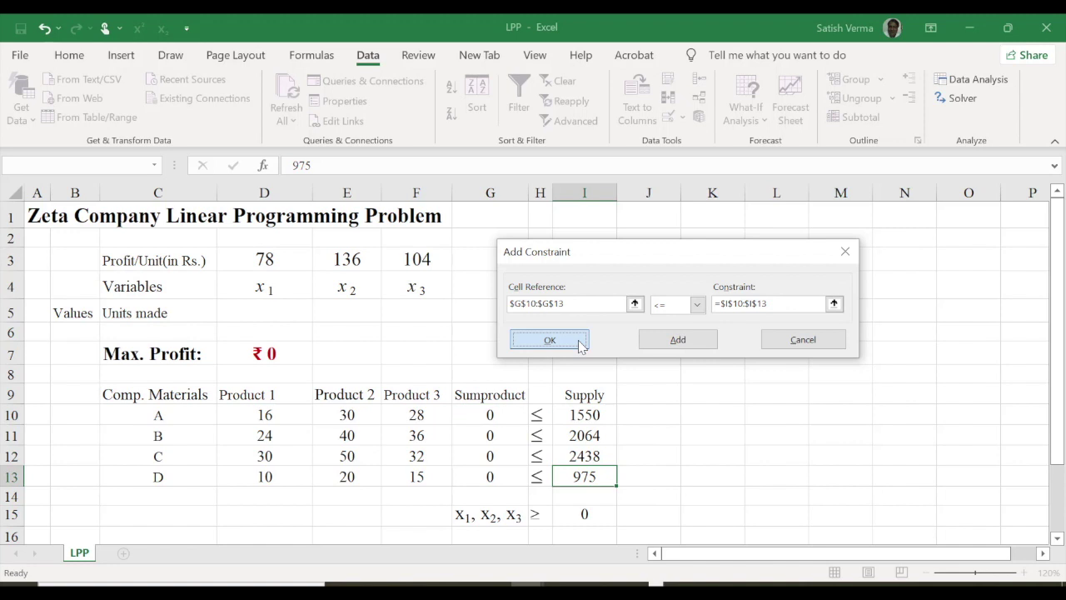
left_click(576, 342)
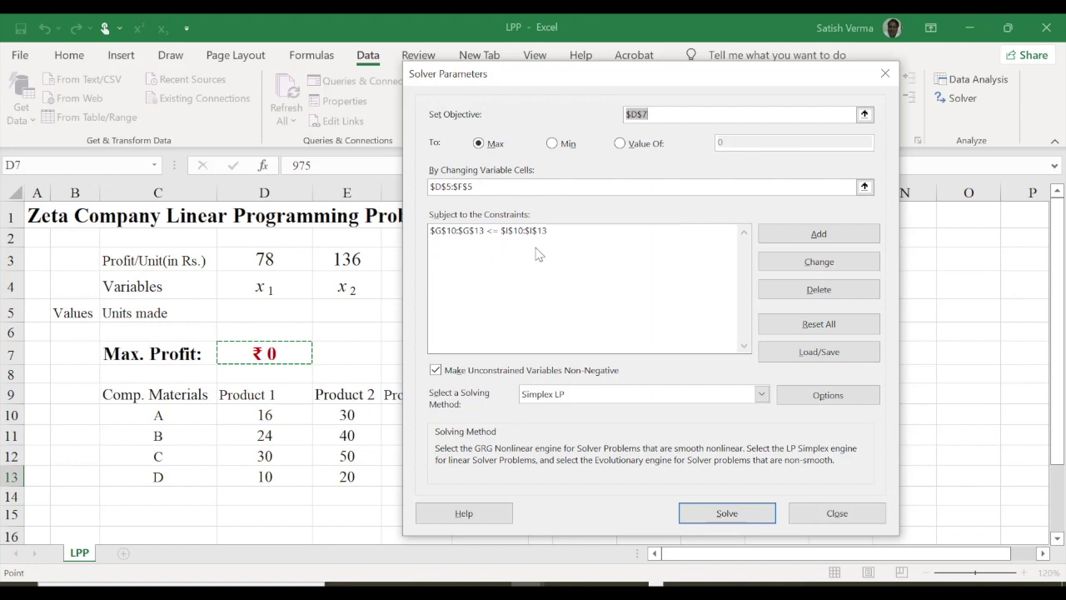
Run Solver, review the ₹6,773 profit solution, then discard it to restore the original values
left_click(714, 513)
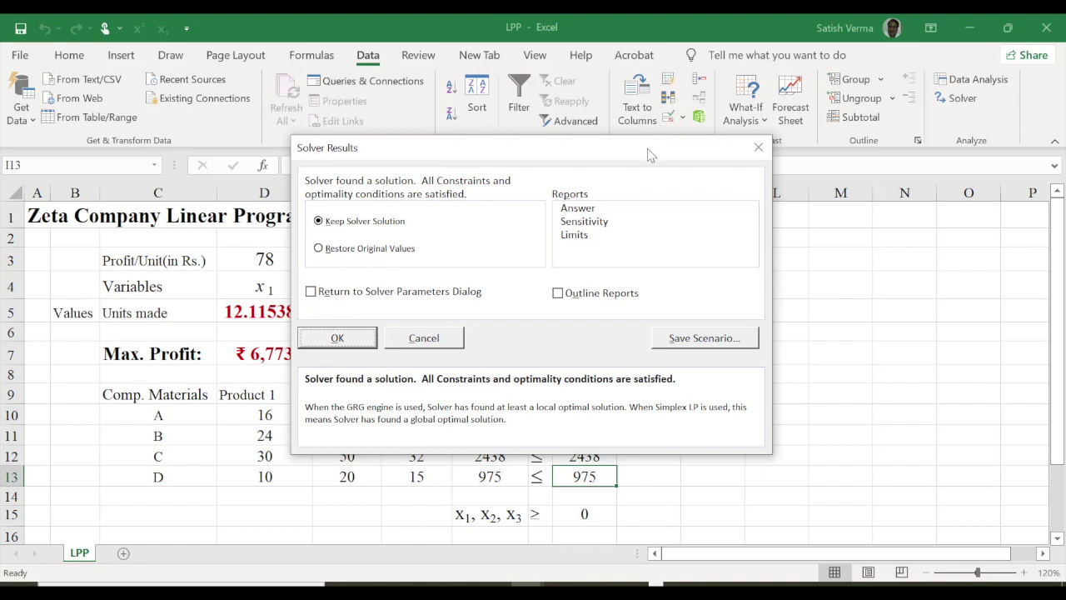
left_click_drag(650, 155, 912, 89)
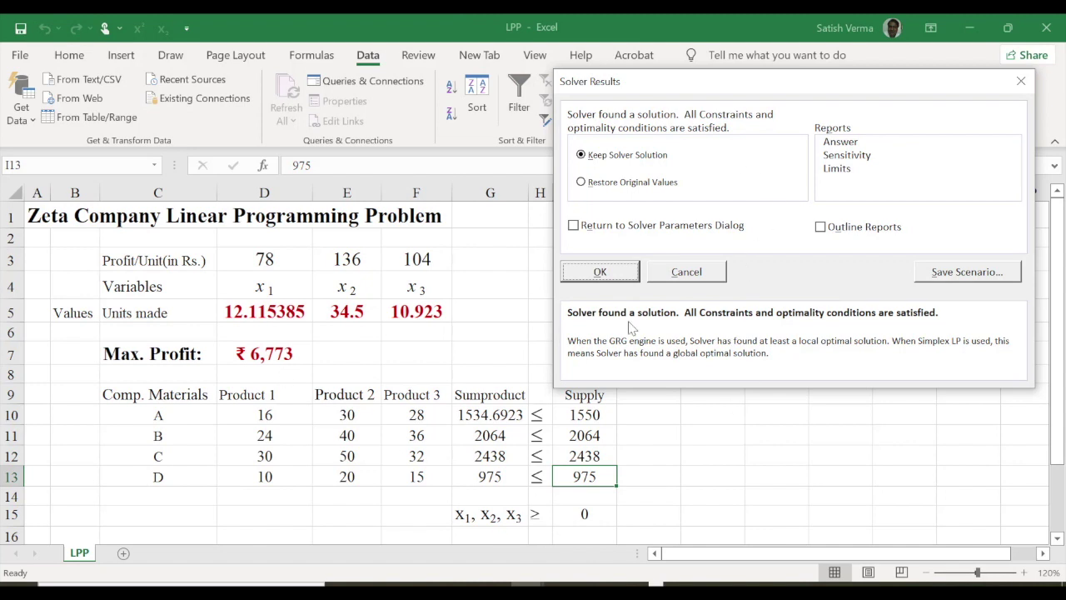
left_click(704, 273)
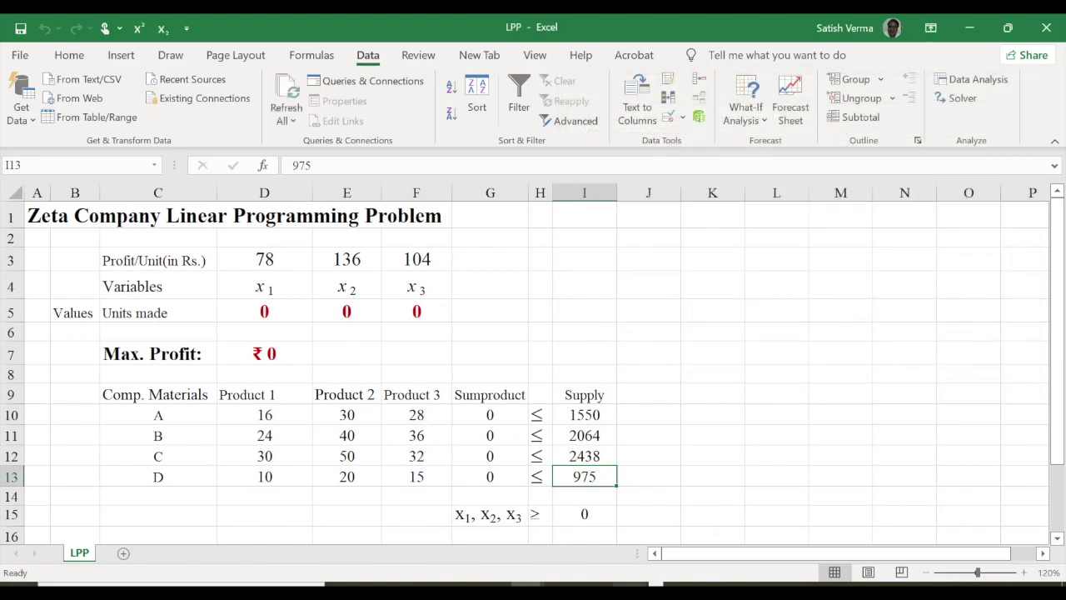
Compare the sheet's supply values with the LPP model in the Word document
left_click(630, 585)
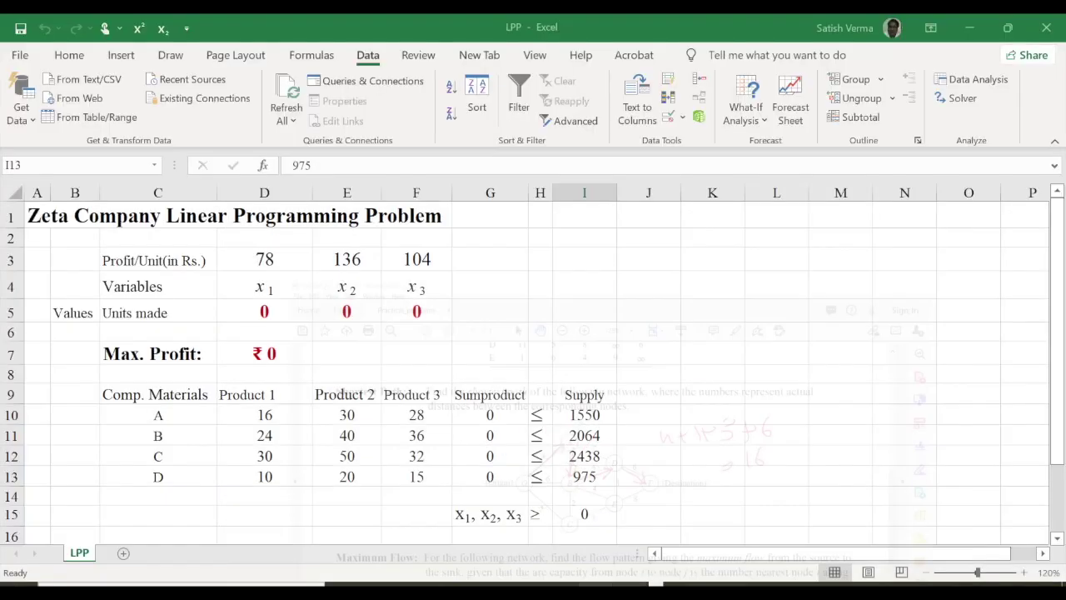
left_click(596, 585)
left_click(562, 585)
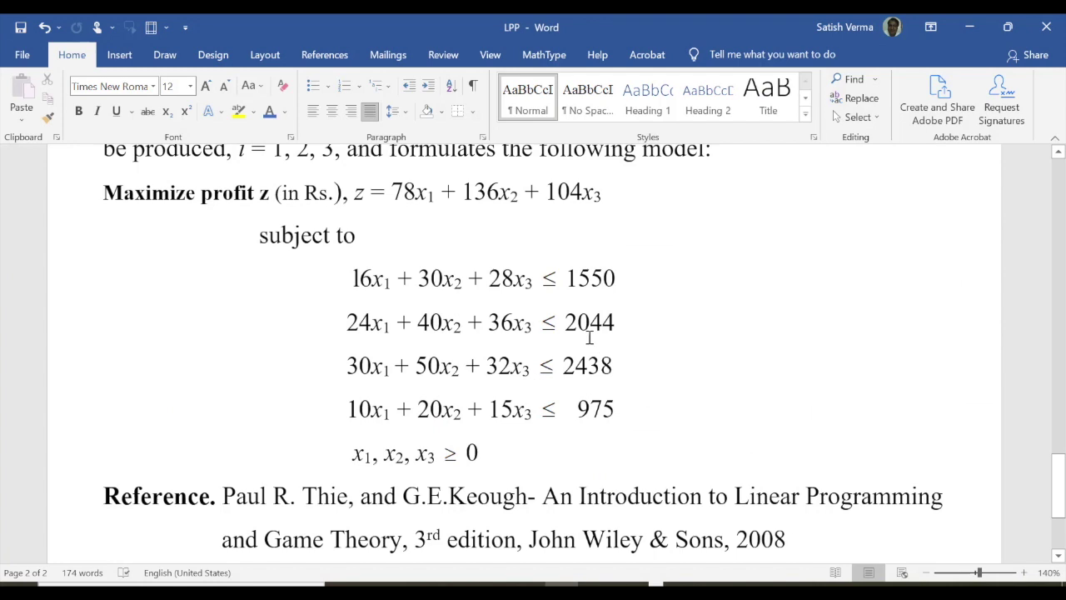
left_click(597, 585)
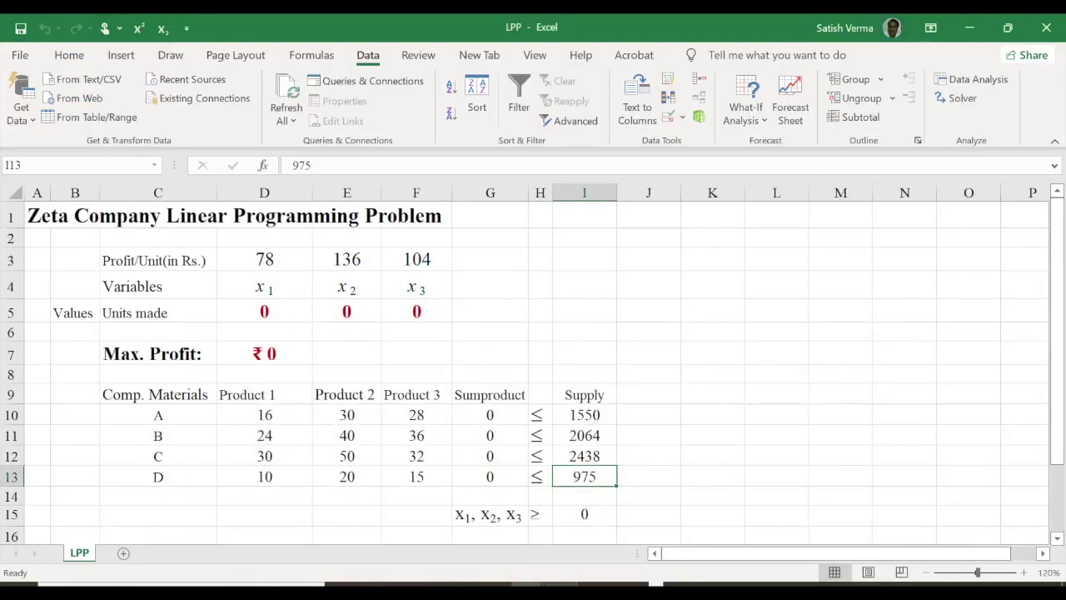
Change material B's supply in I11 from 2064 to 2044 and recheck it against the Word model
left_click(589, 437)
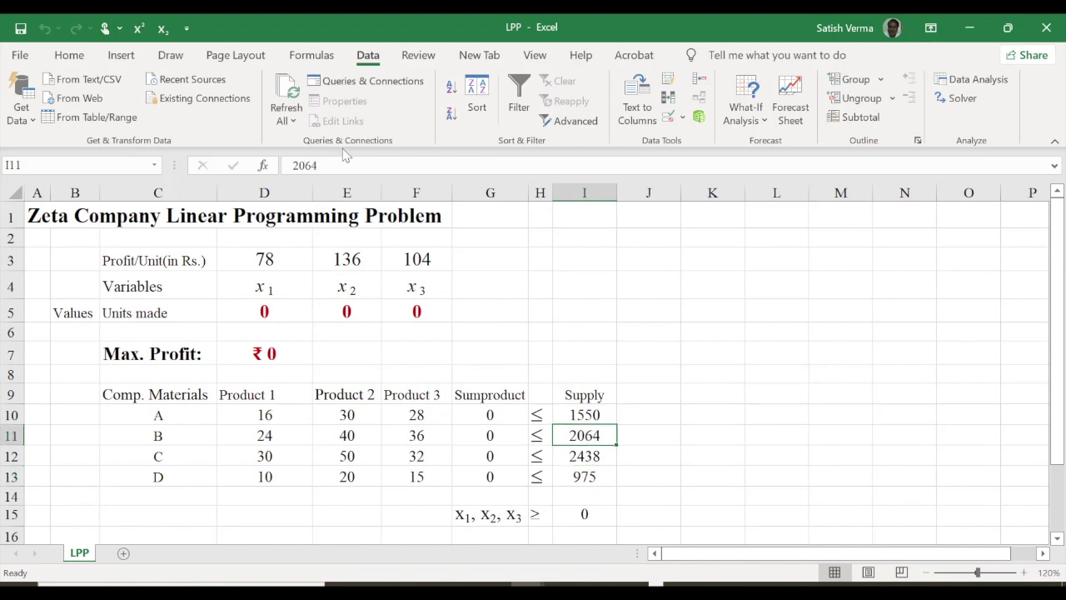
double_click(306, 164)
type("2044")
key("Return")
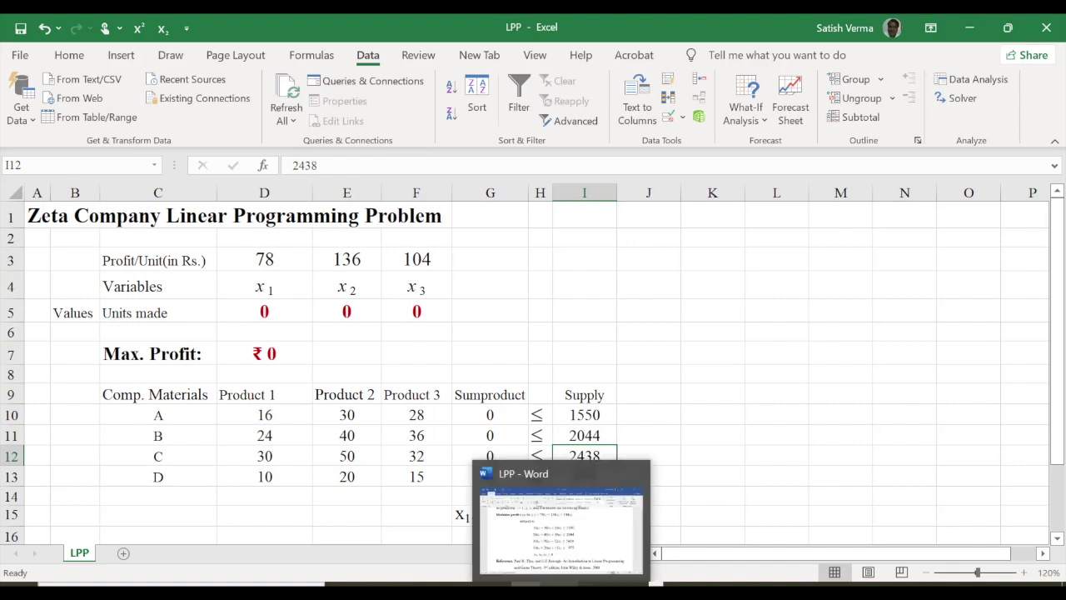
left_click(560, 525)
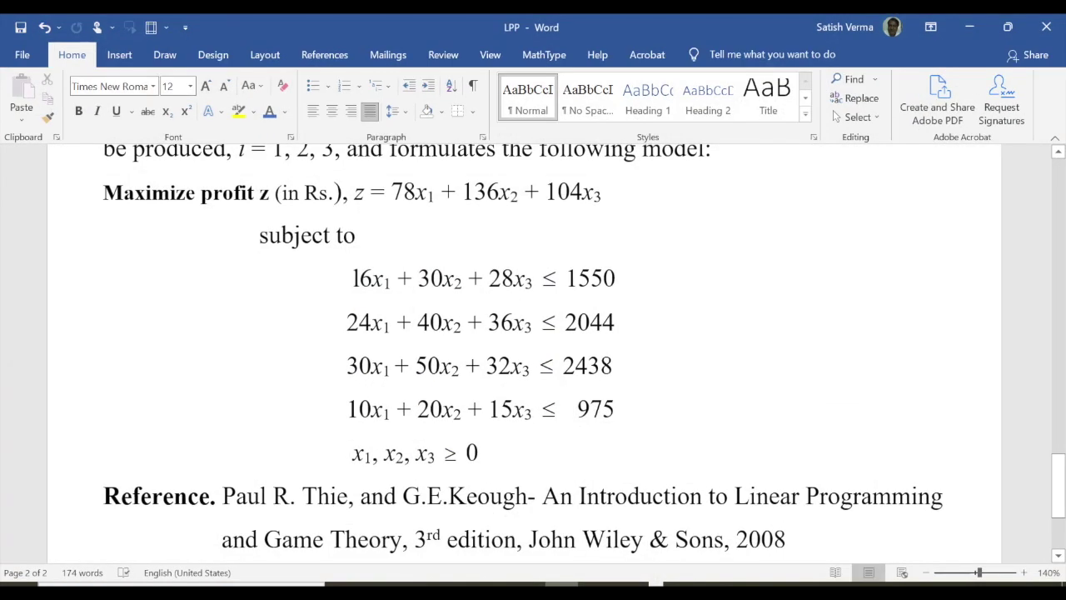
key("alt+Tab")
key("alt+Tab")
key("alt+Tab")
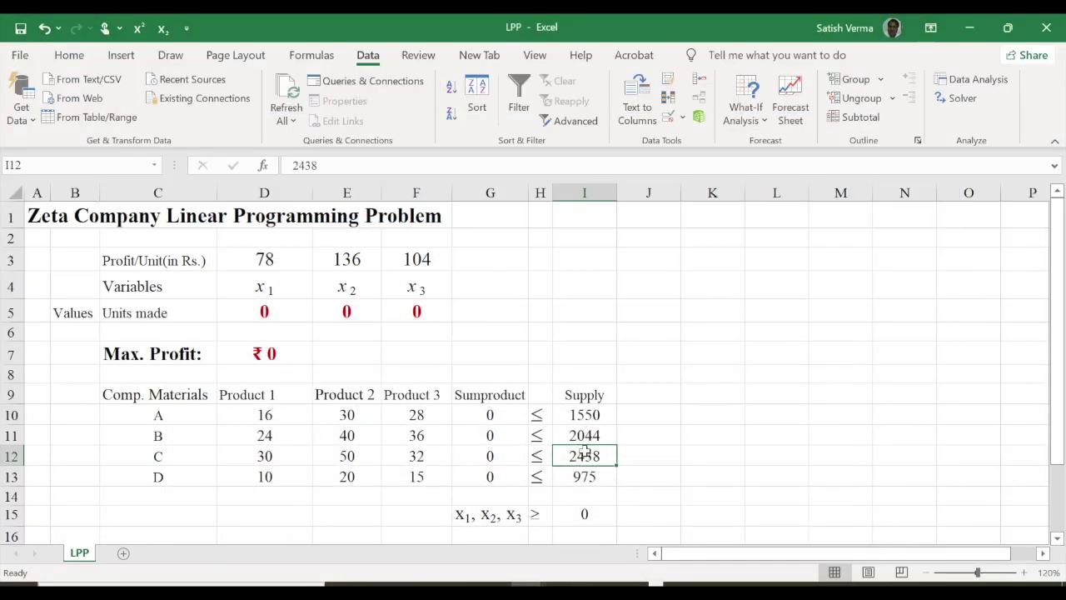
left_click(587, 440)
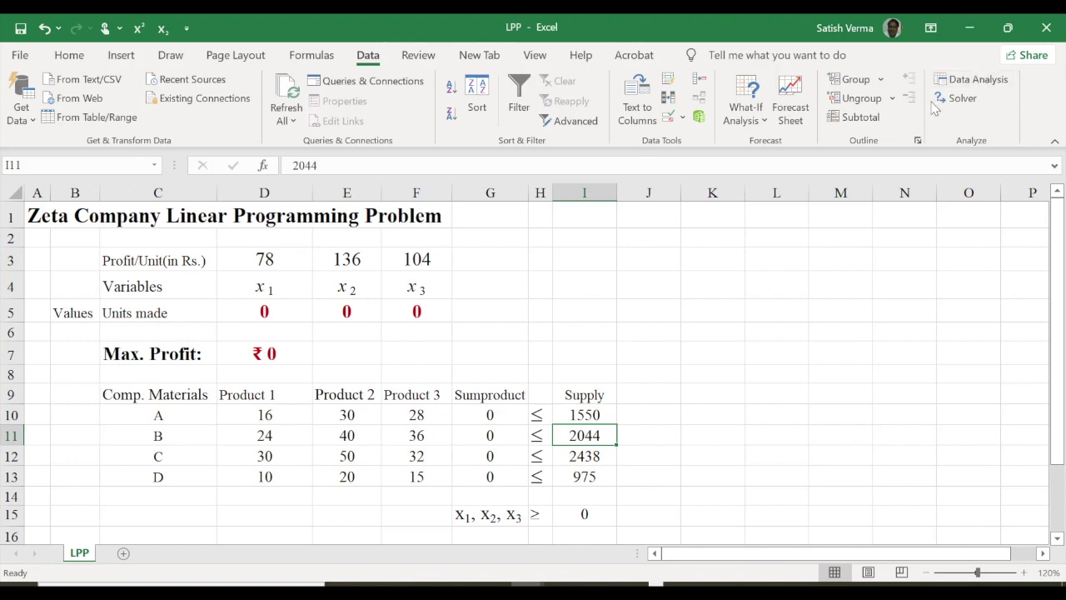
Solve the profit model and keep the 10, 37, 9 units solution with a Sensitivity report
left_click(958, 100)
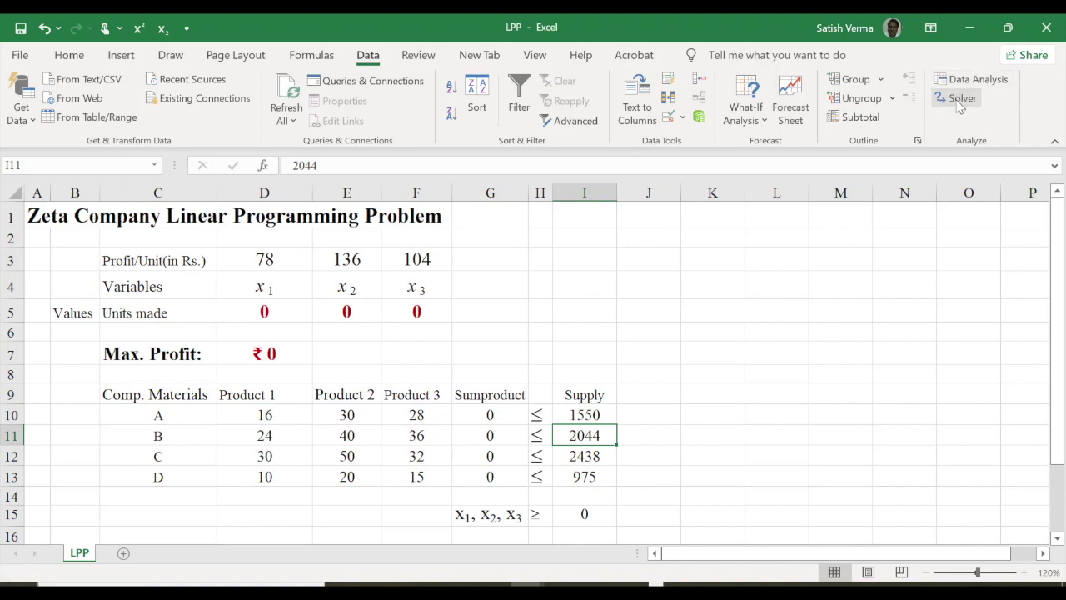
left_click(285, 352)
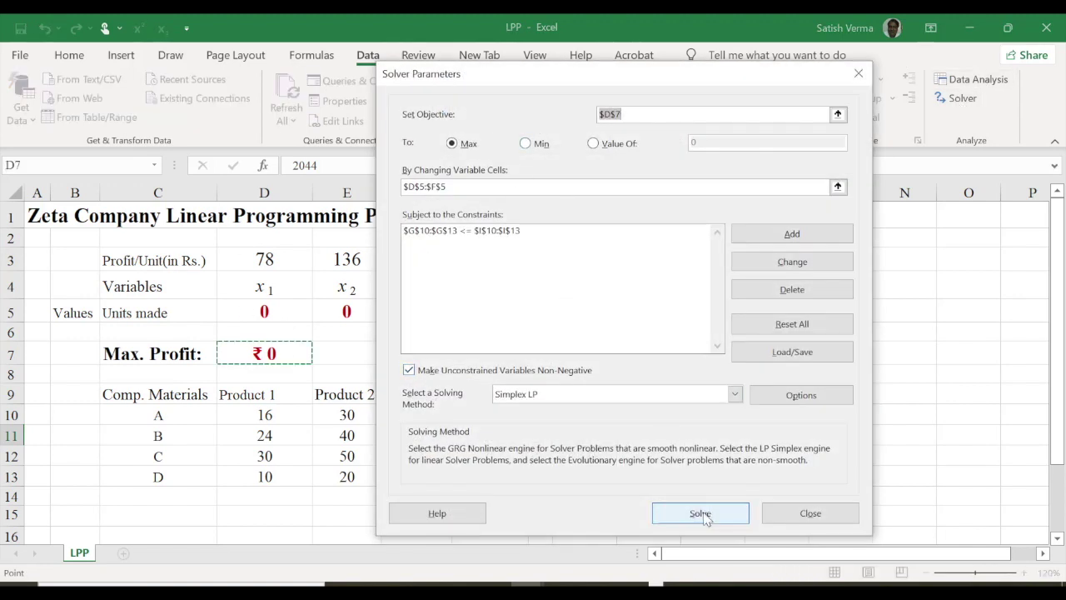
left_click(702, 511)
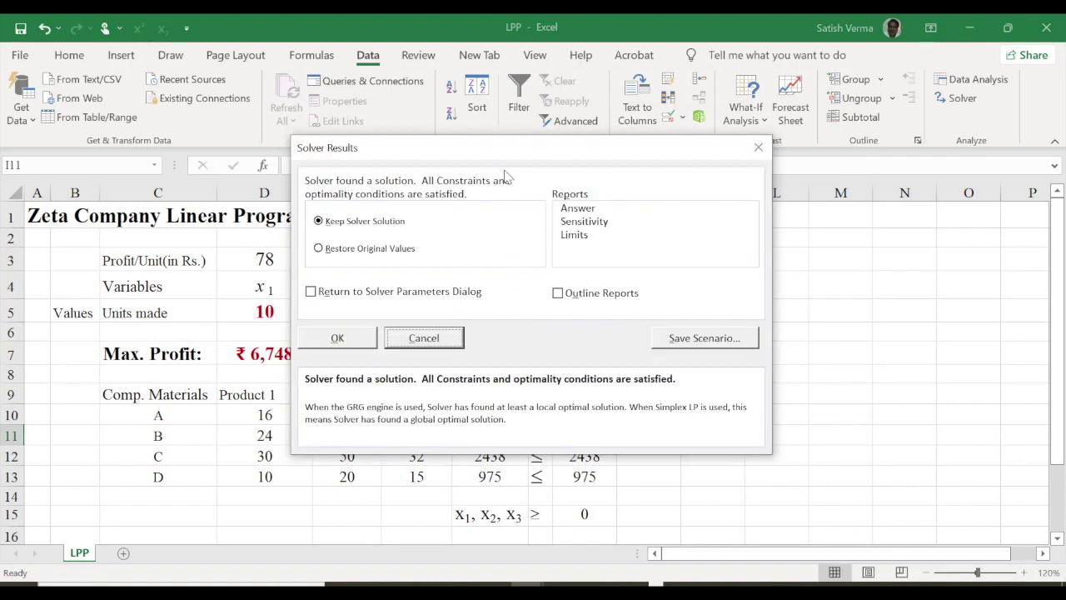
left_click_drag(513, 149, 738, 156)
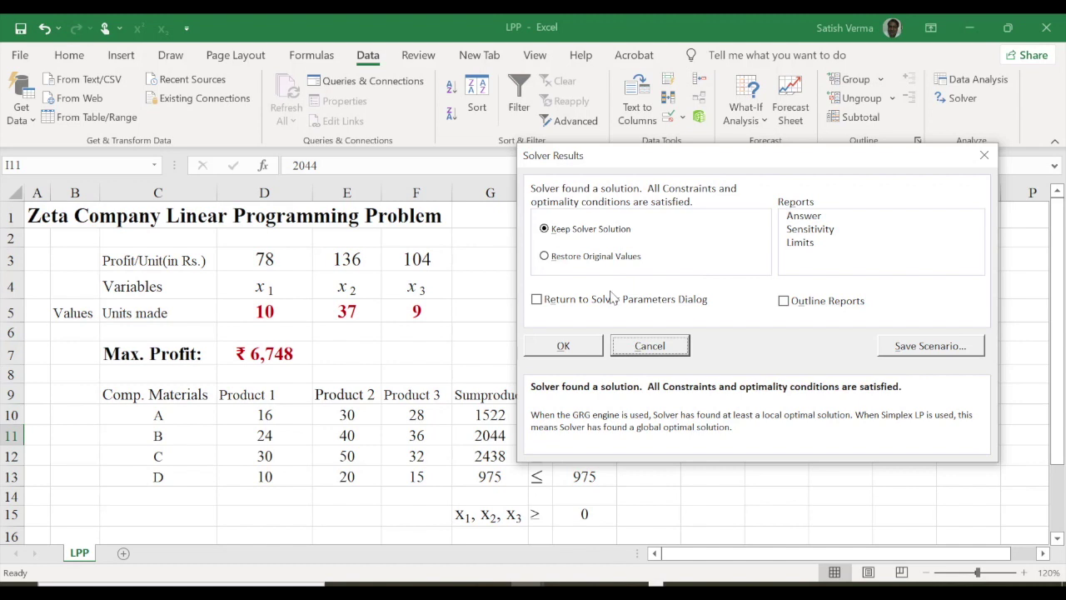
left_click(810, 230)
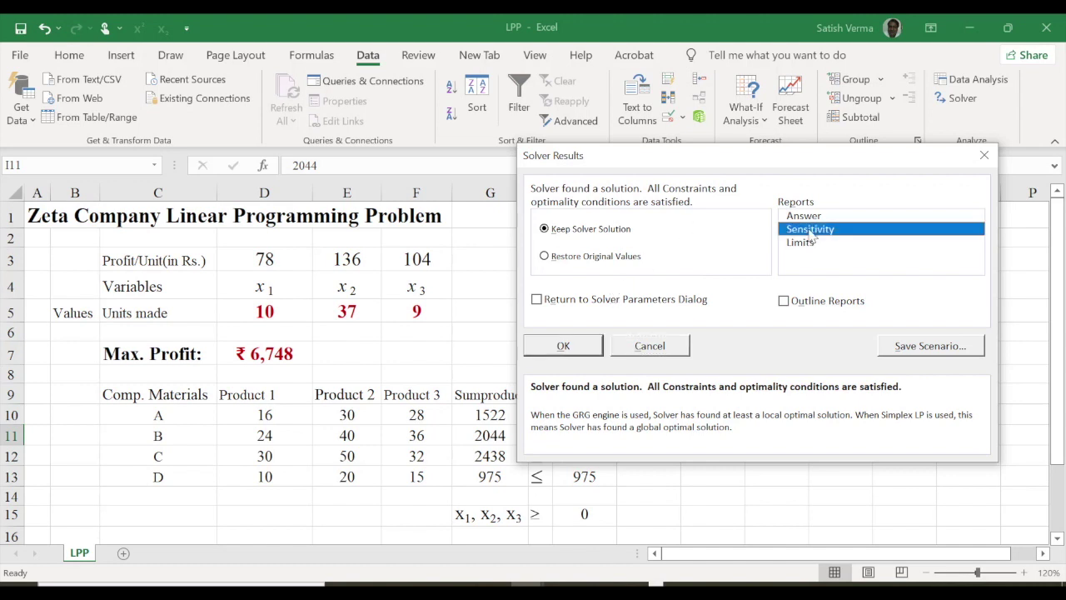
left_click(564, 347)
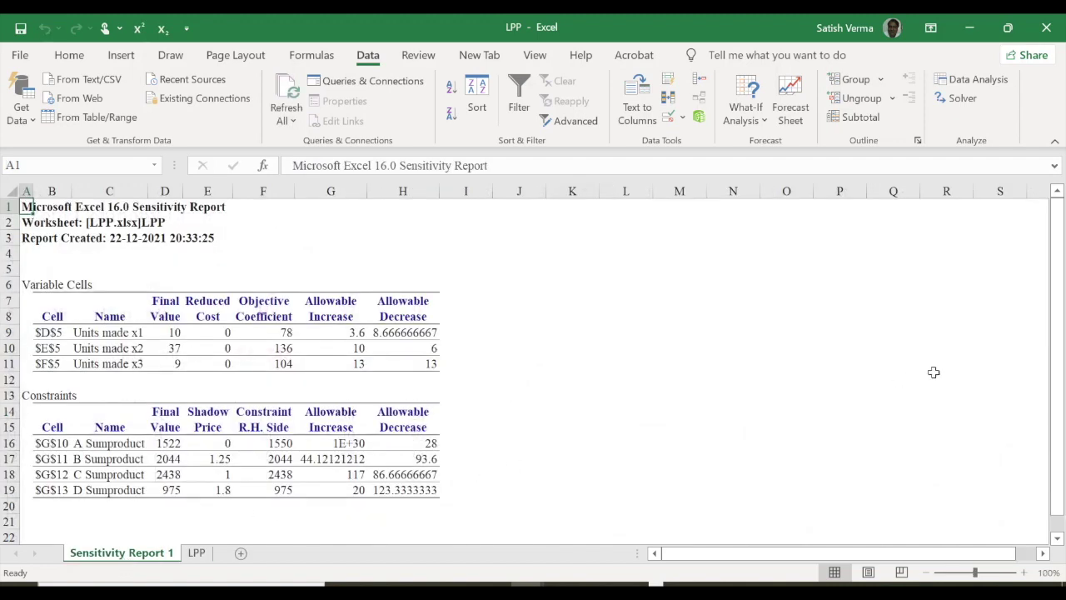
Centre the Variable Cells table values D9:H11 in the sensitivity report
mouse_move(172, 332)
left_mouse_down()
mouse_move(417, 325)
mouse_move(423, 363)
left_mouse_up()
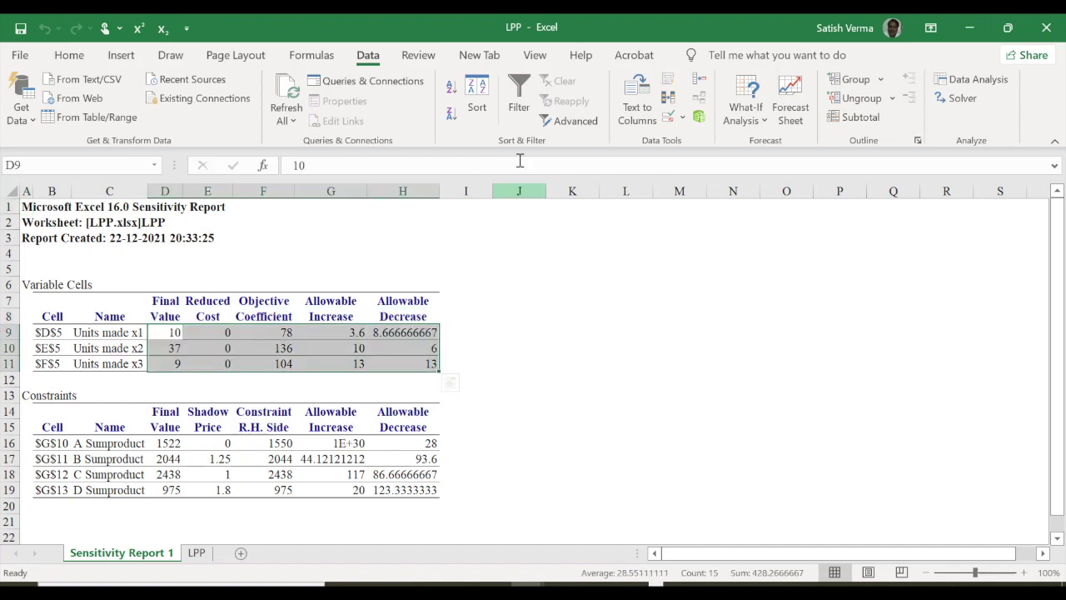
left_click(66, 55)
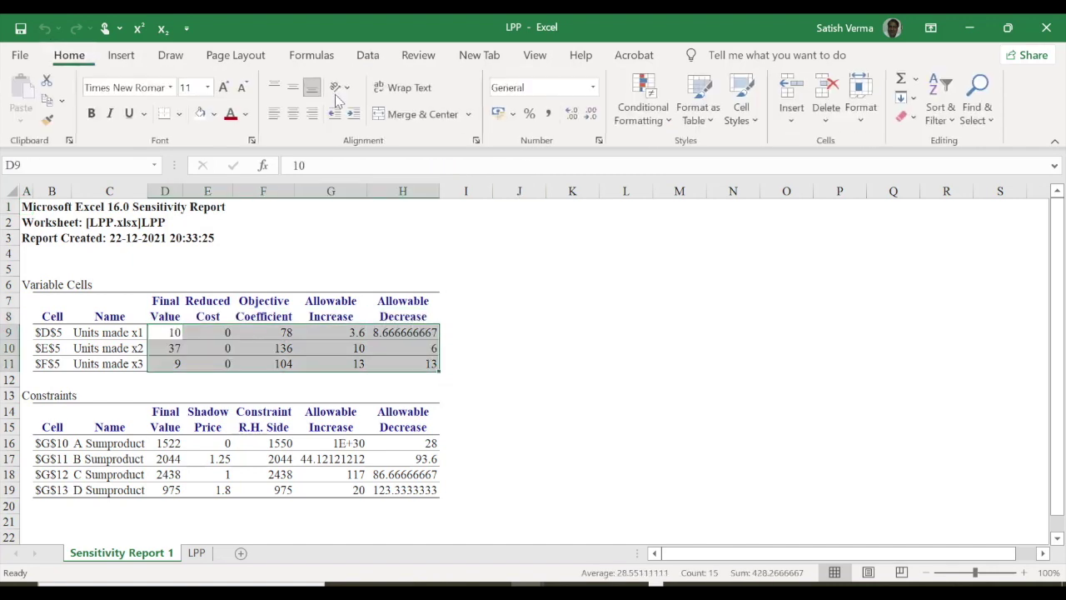
left_click(294, 114)
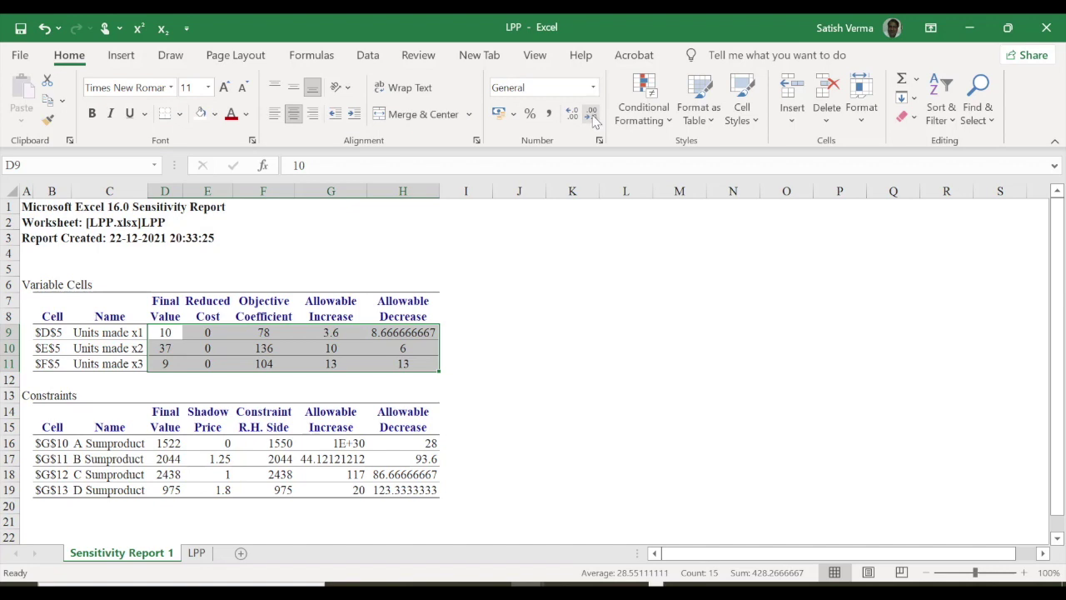
left_click(510, 318)
Show H9 (8.67) and the allowable decreases H16:H19 with two decimal places
left_click(397, 332)
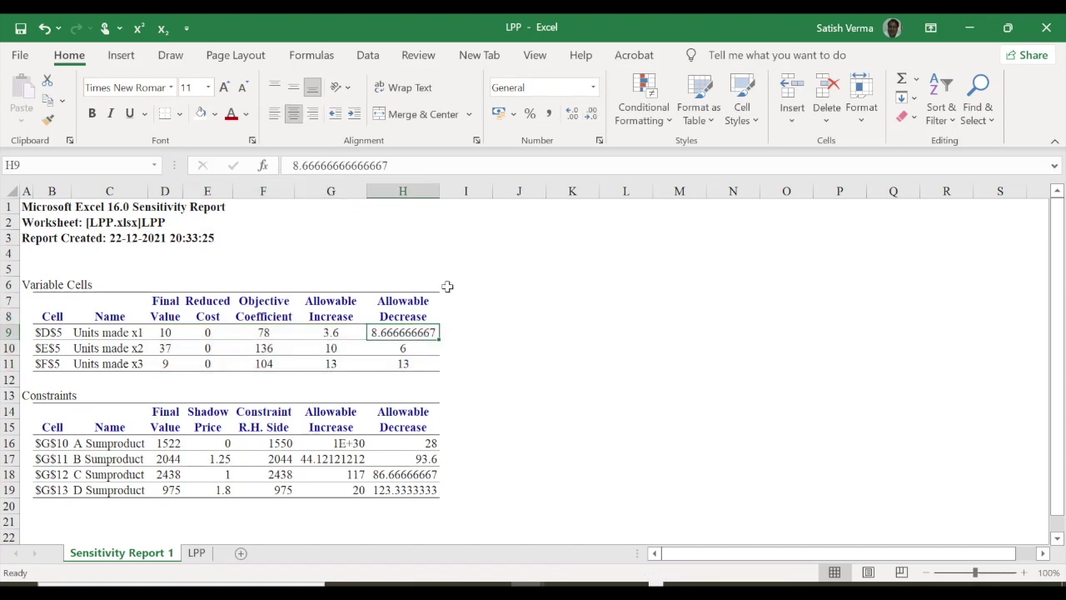
left_click(591, 114)
left_click(591, 114)
left_click(593, 114)
left_click(592, 114)
left_click(592, 114)
left_click(593, 115)
left_click(593, 114)
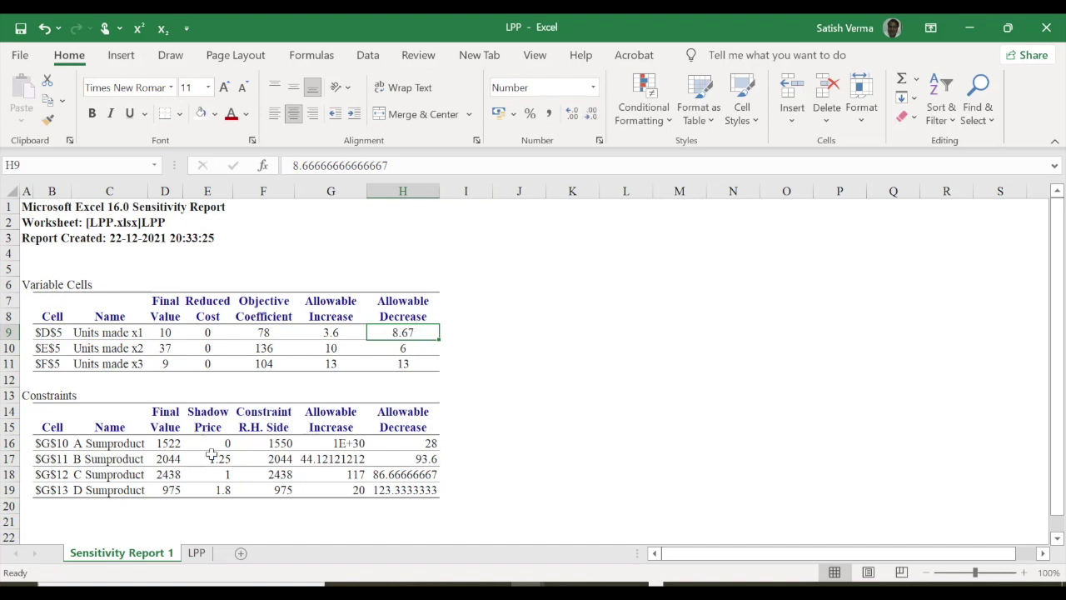
left_click_drag(427, 443, 426, 490)
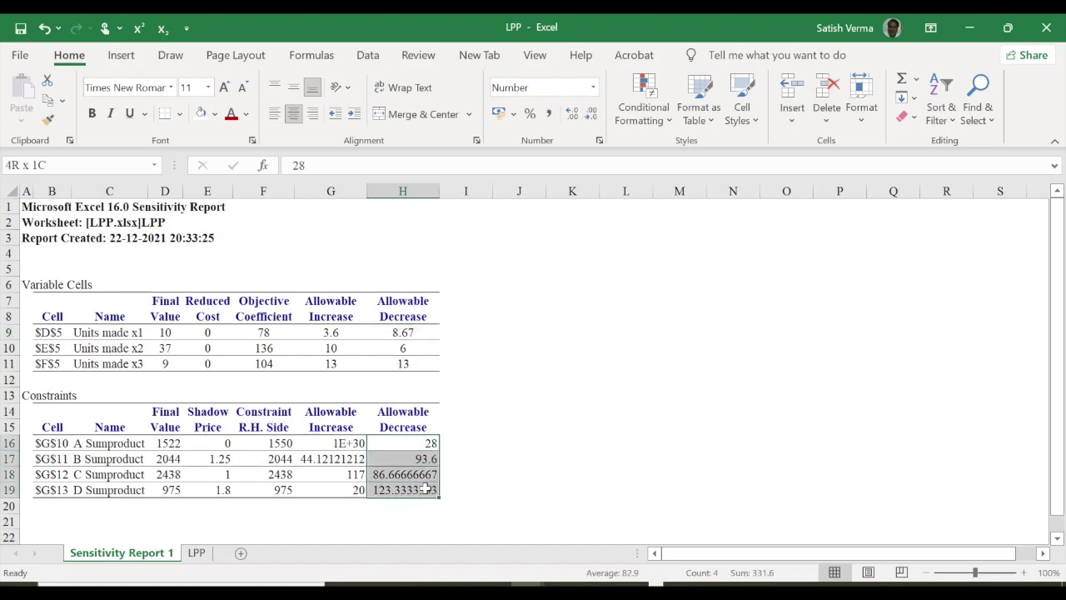
left_click(590, 114)
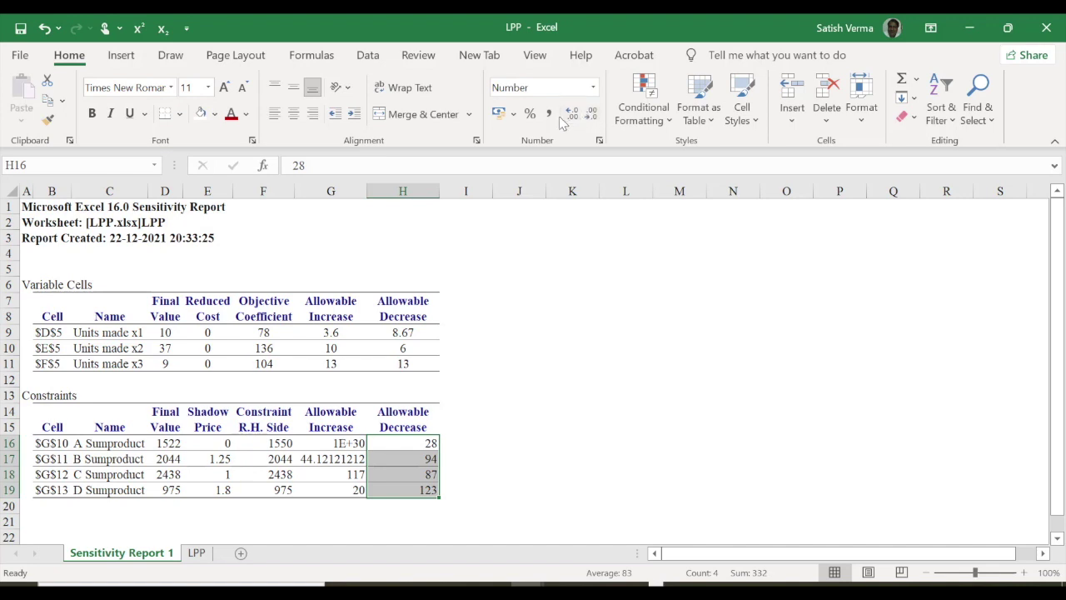
left_click(571, 117)
left_click(572, 117)
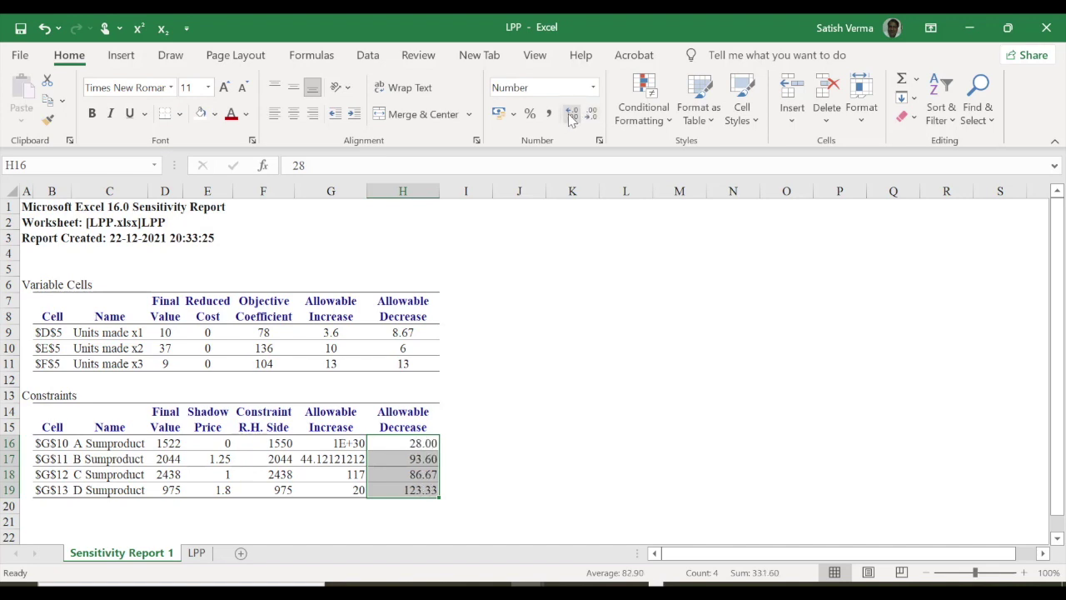
Trim G17's allowable increase to two decimals, showing 44.12
left_click(283, 442)
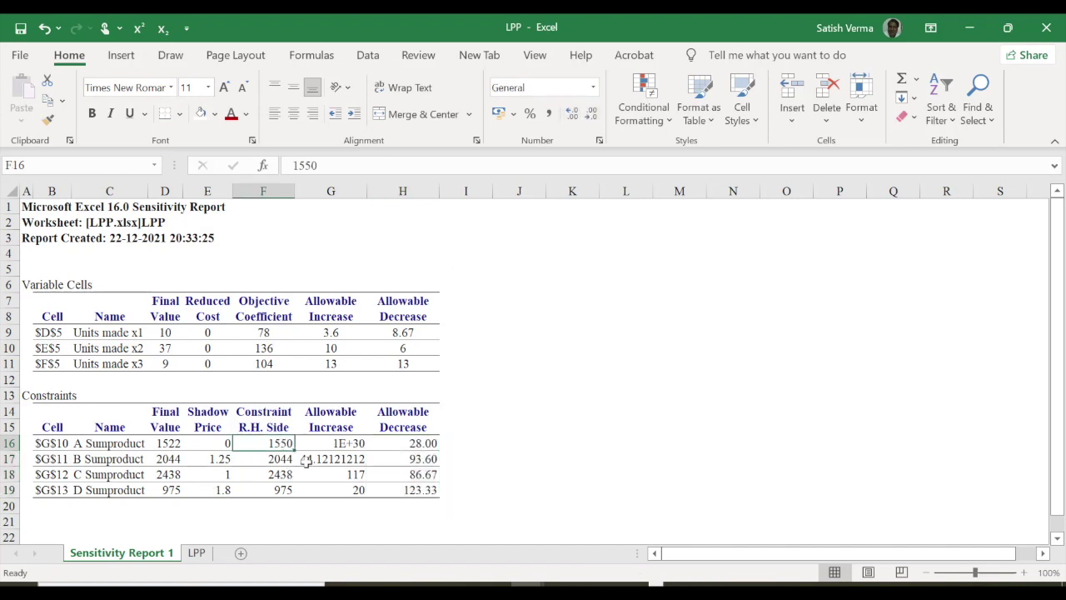
left_click(305, 463)
left_click(589, 117)
left_click(590, 117)
left_click(590, 117)
left_click(590, 117)
left_click(590, 117)
left_click(590, 117)
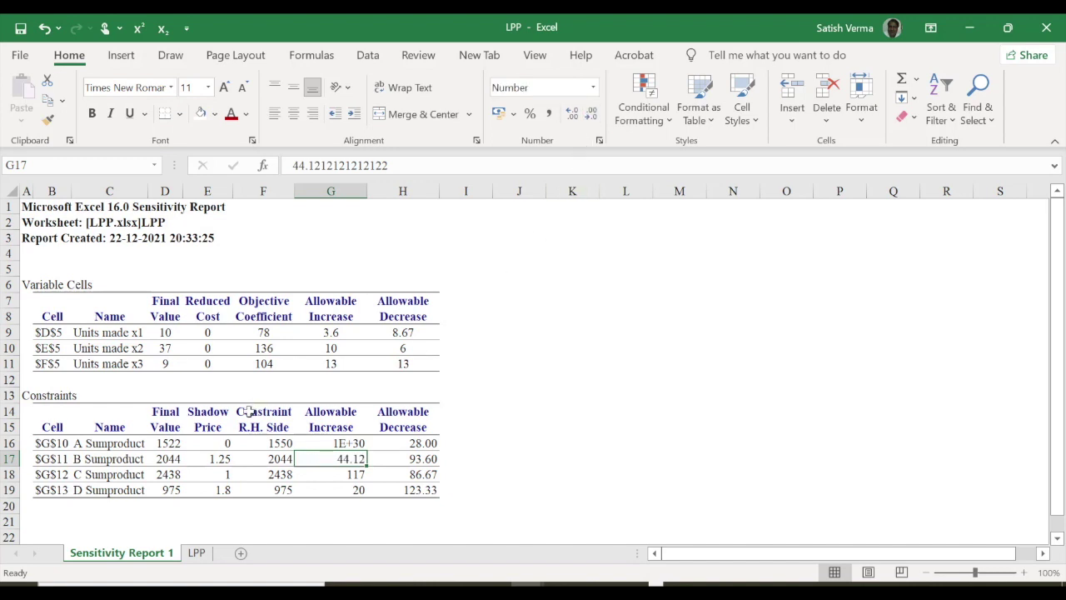
Centre the Constraints table values D16:H19 and go back to the LPP sheet
mouse_move(169, 444)
left_mouse_down()
mouse_move(358, 446)
mouse_move(385, 492)
left_mouse_up()
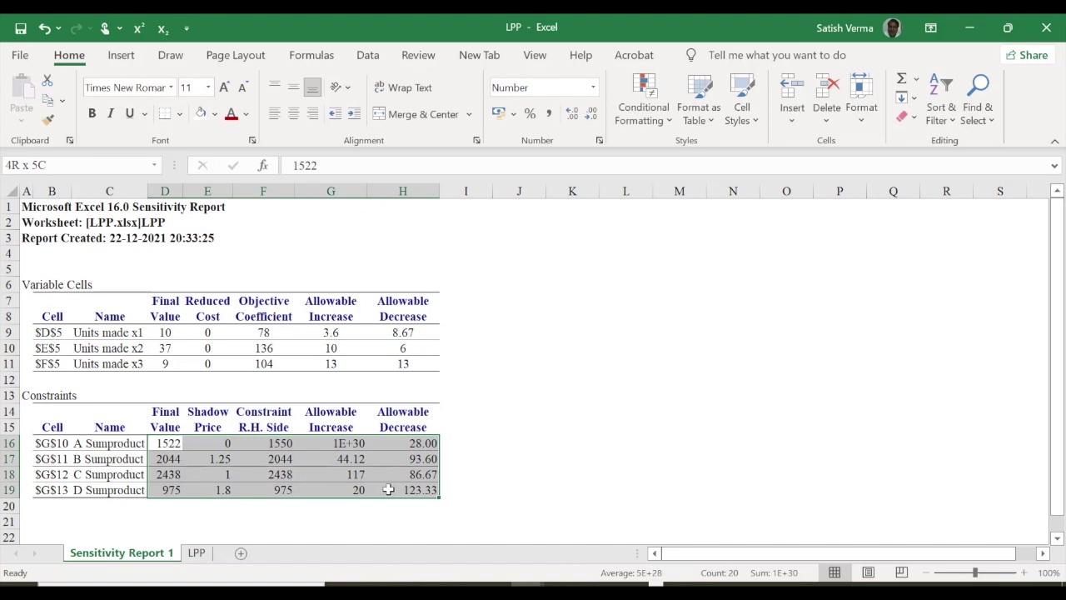
left_click(293, 115)
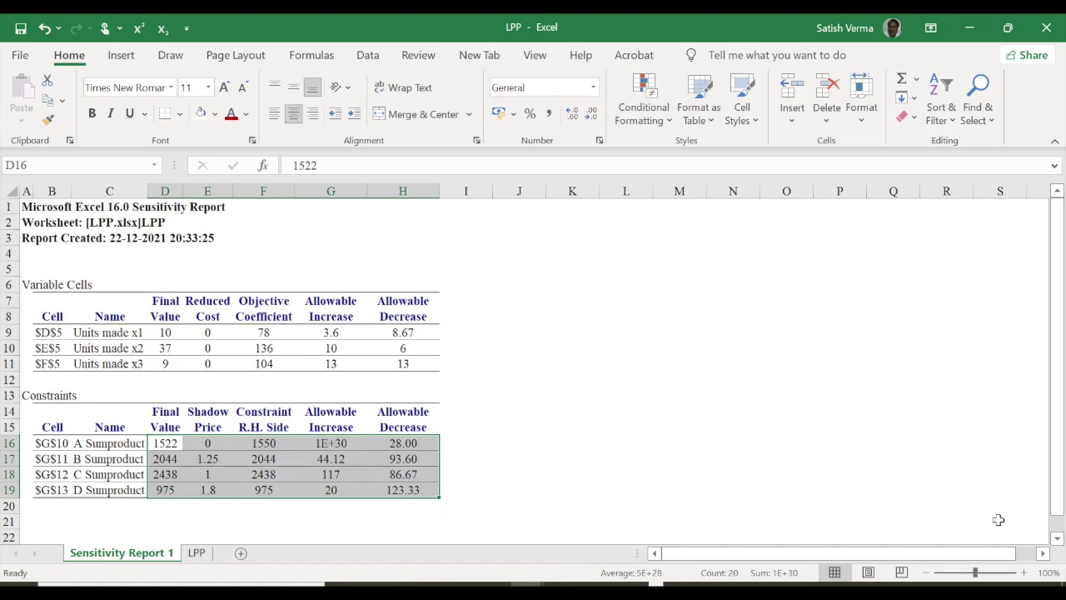
left_click(1024, 572)
left_click(1024, 572)
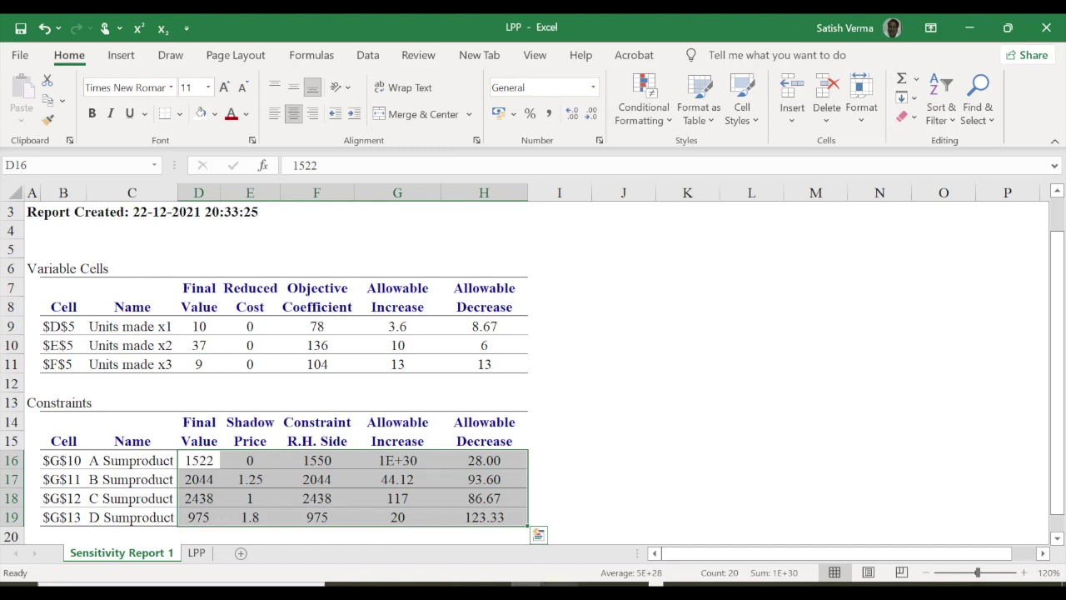
left_click(189, 555)
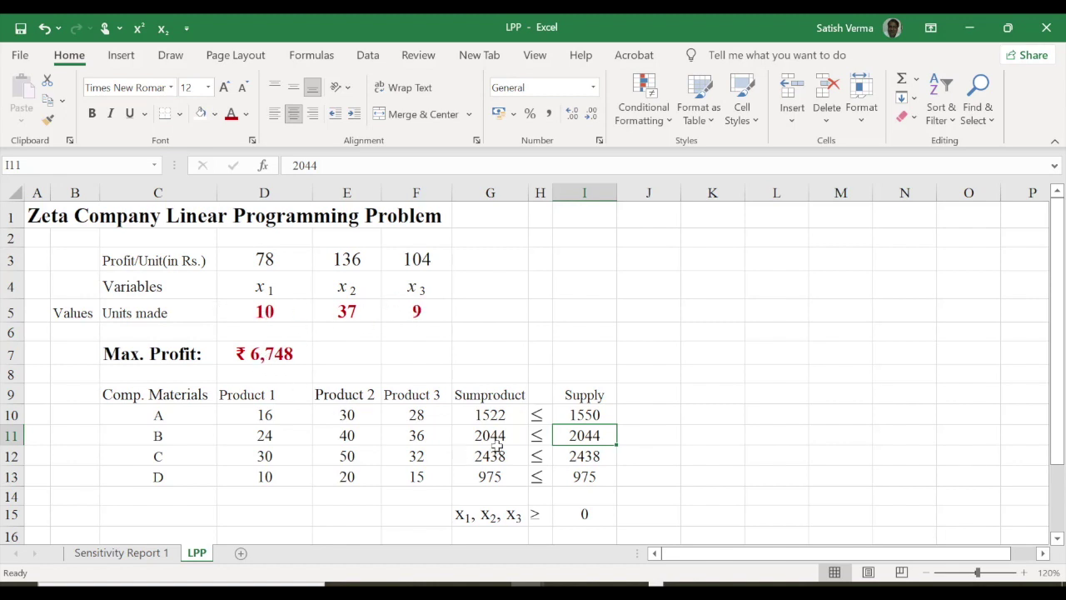
Check material A's Sumproduct formula and set its supply to 1522
left_click(493, 417)
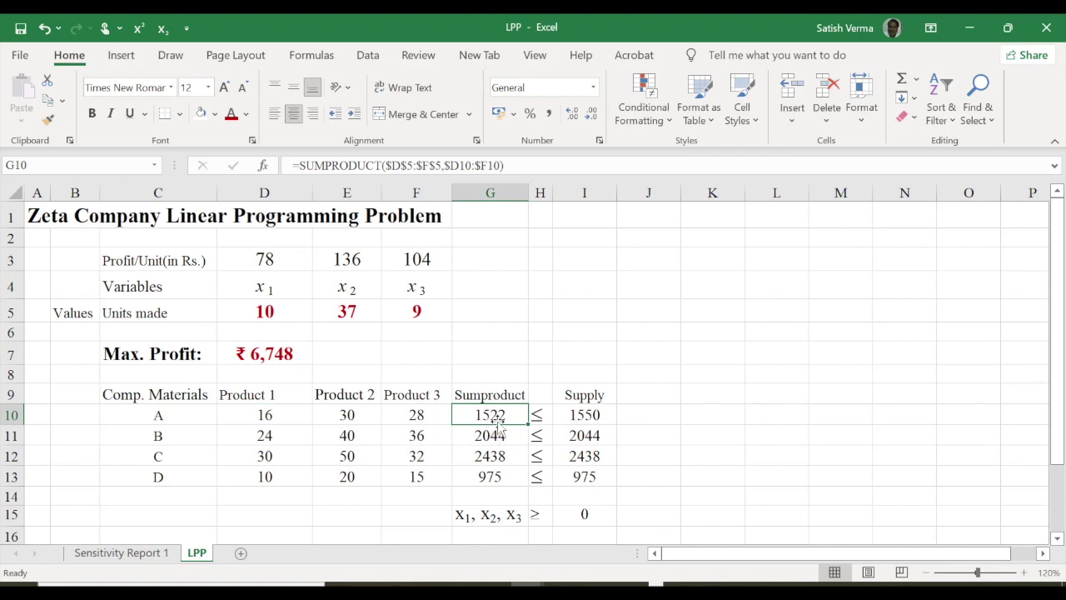
left_click(586, 416)
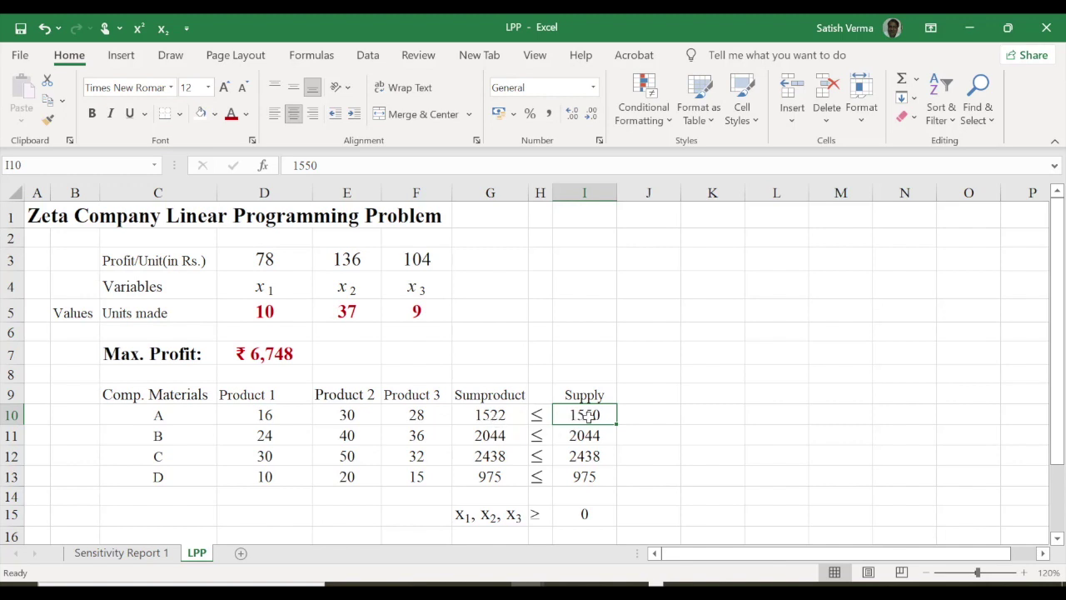
type("1")
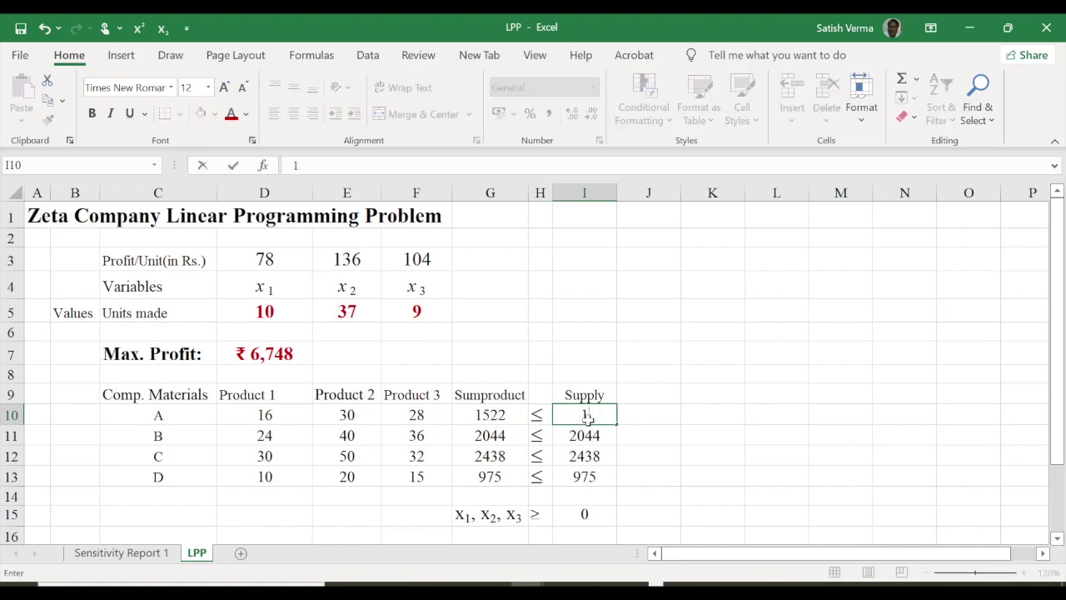
type("522")
key("Return")
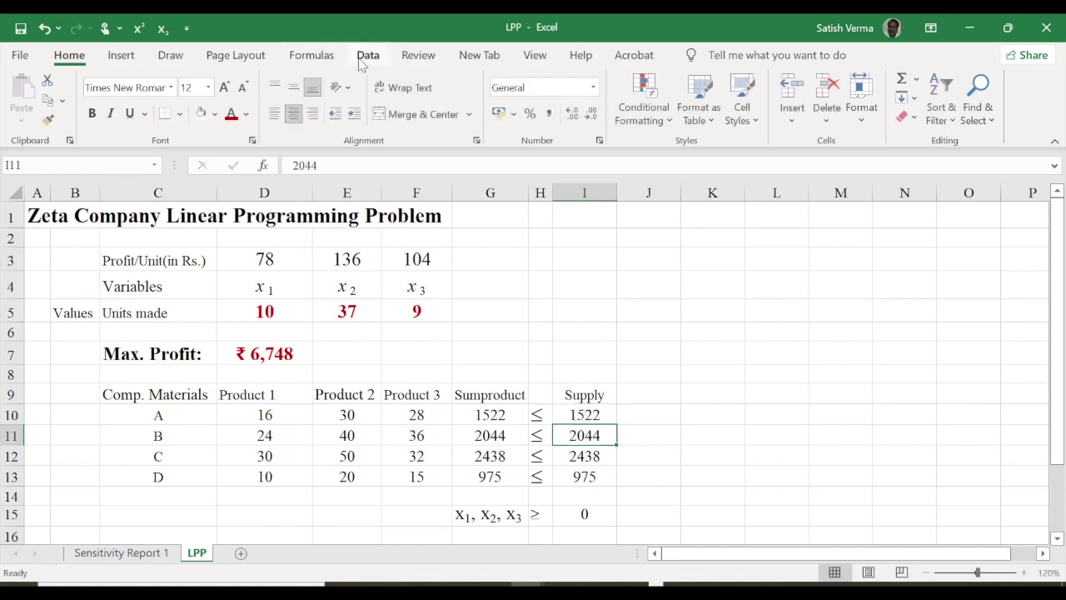
Re-solve with Solver, keep the solution, and view Sensitivity Report 1
left_click(367, 55)
left_click(958, 98)
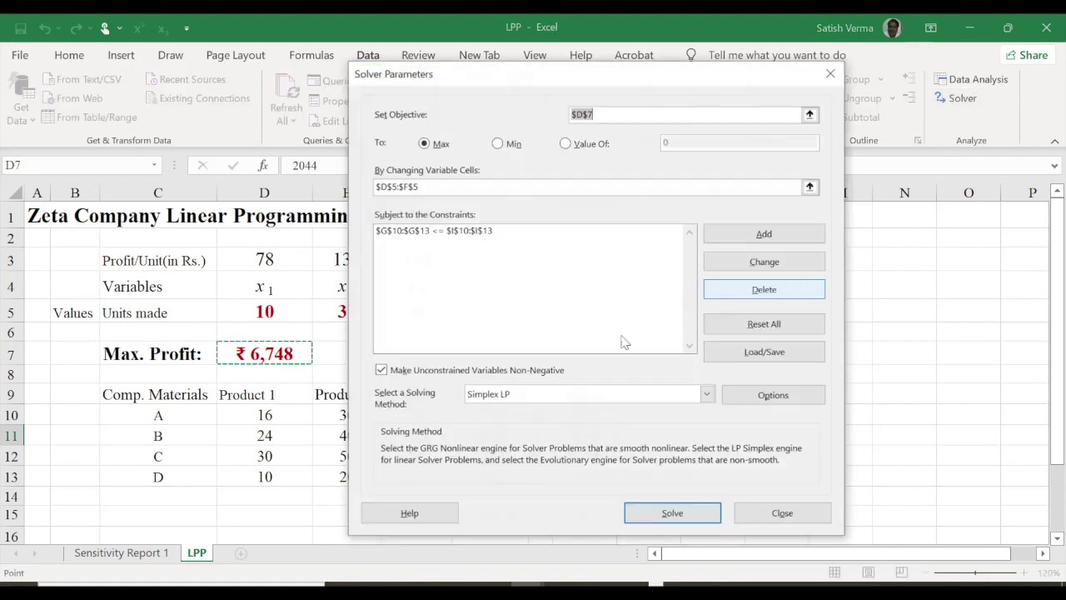
left_click(672, 514)
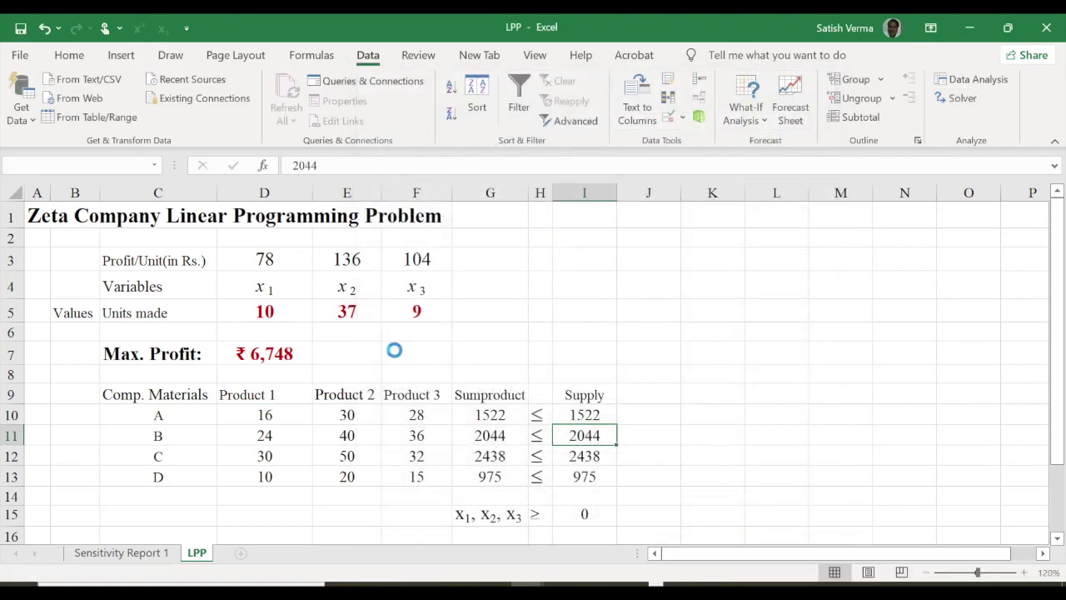
left_click(338, 338)
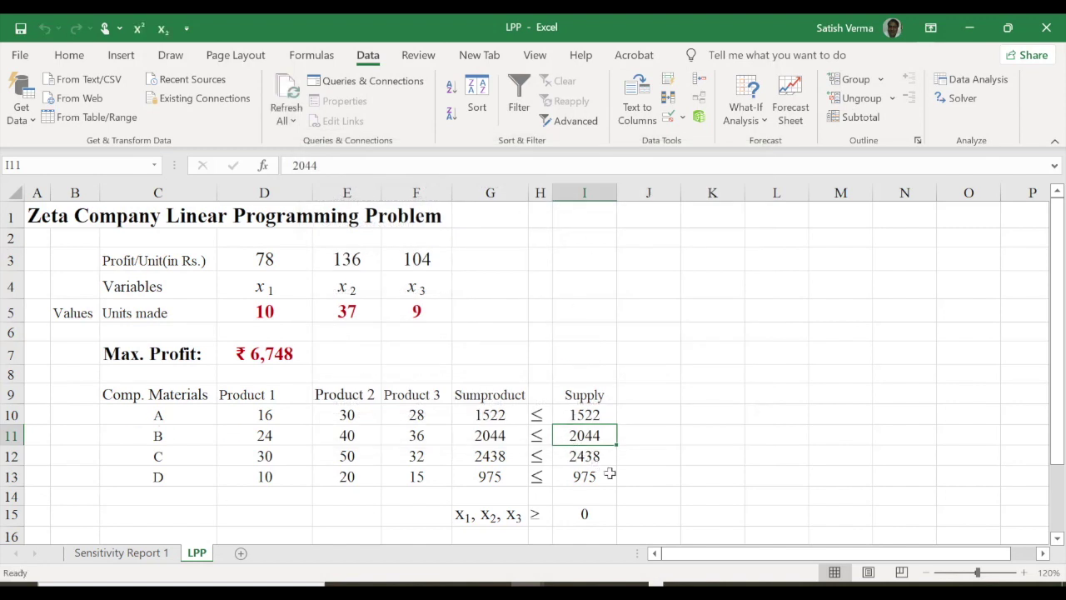
left_click(166, 554)
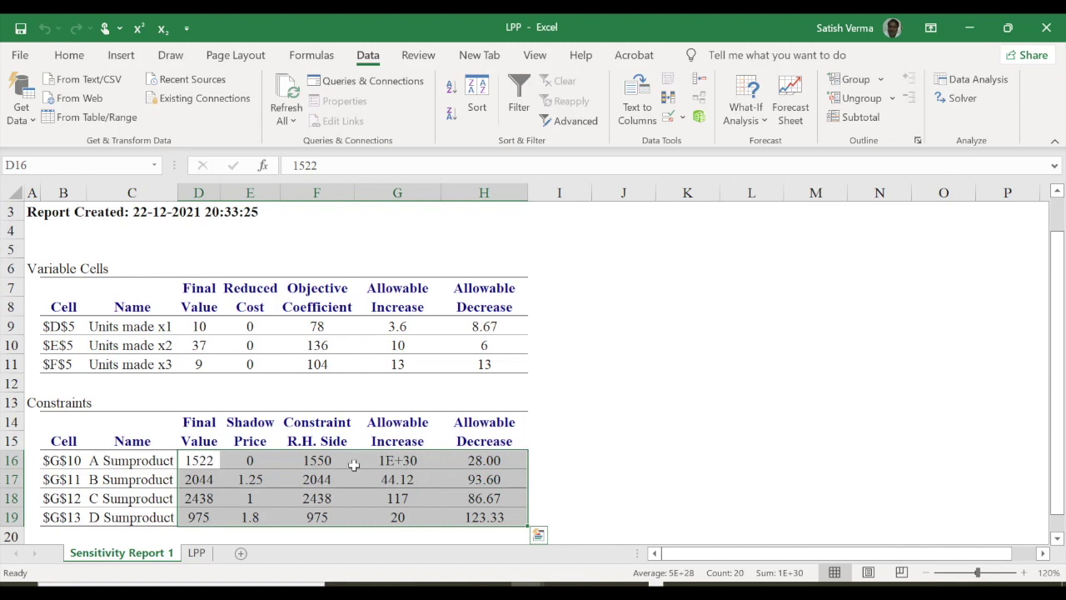
Inspect material A's right-hand side, allowable decrease and shadow price, then return to the LPP sheet
left_click(318, 463)
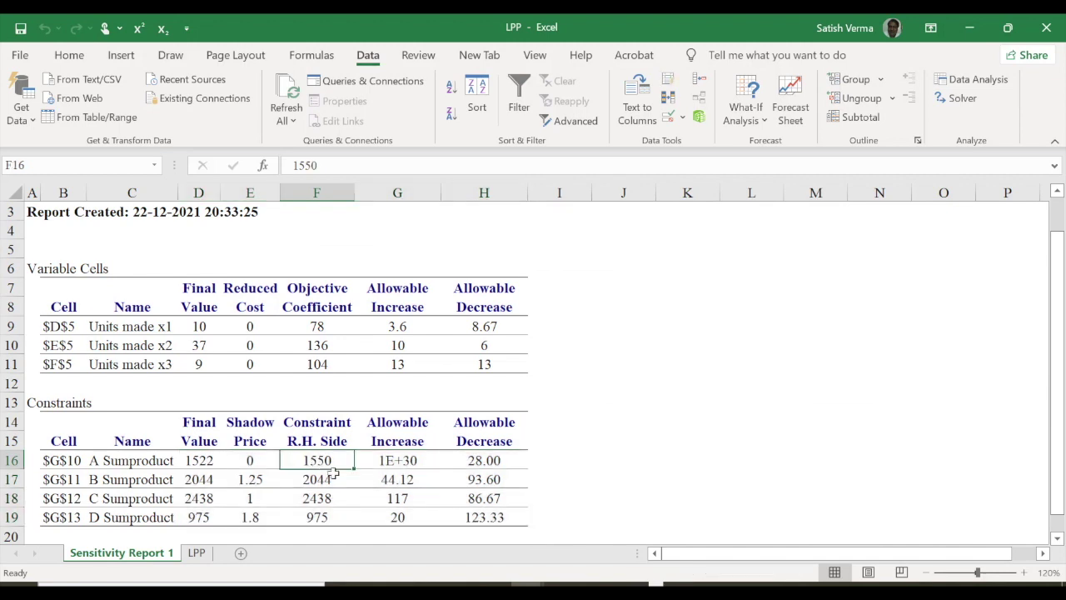
left_click(484, 463)
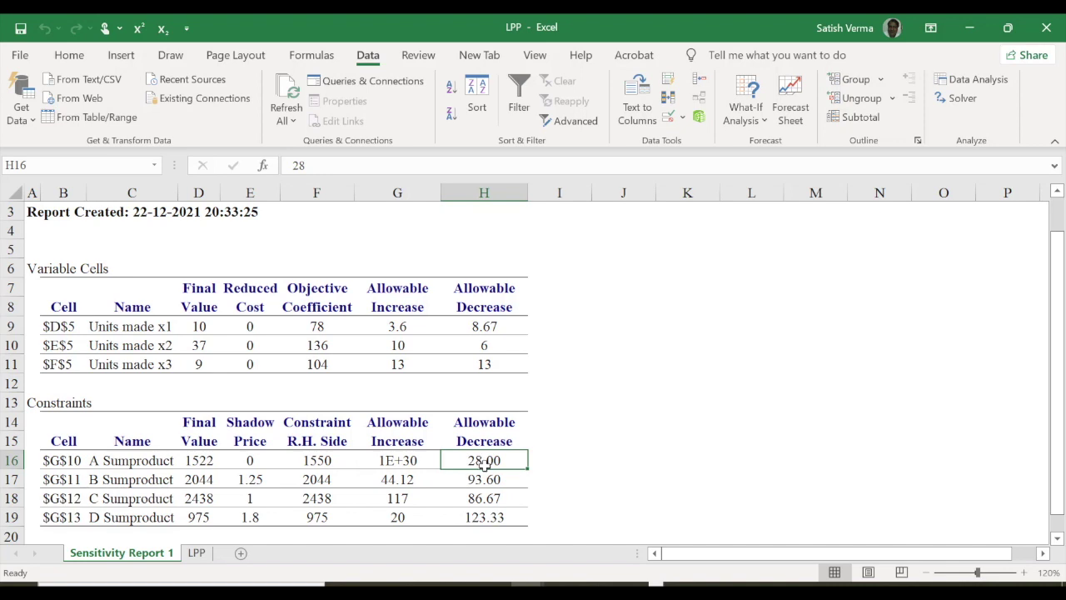
left_click(254, 463)
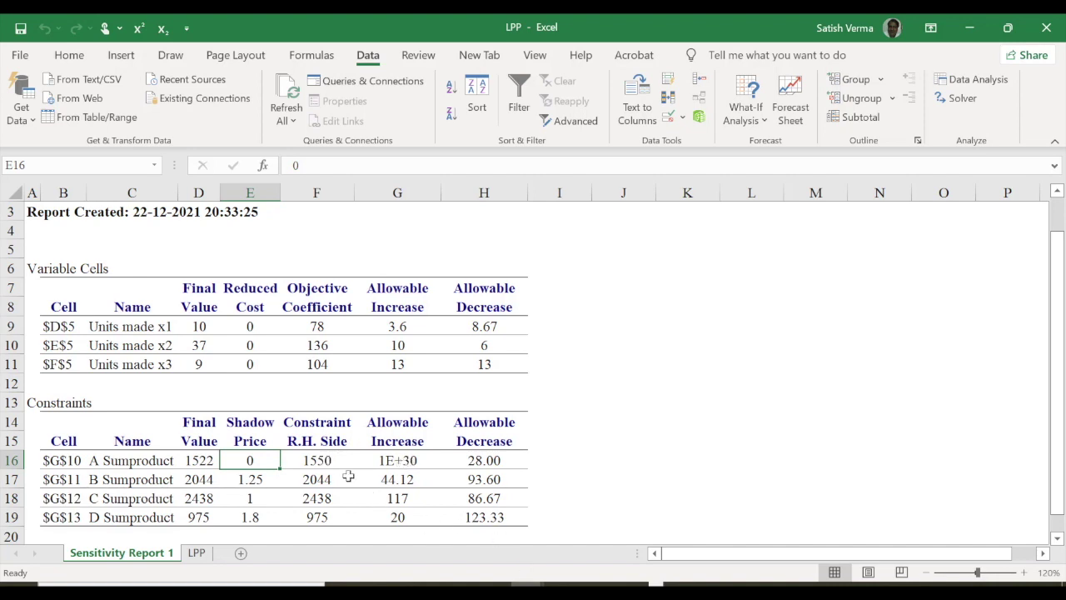
left_click(197, 552)
Set material A's supply in I10 to 2000
left_click(572, 416)
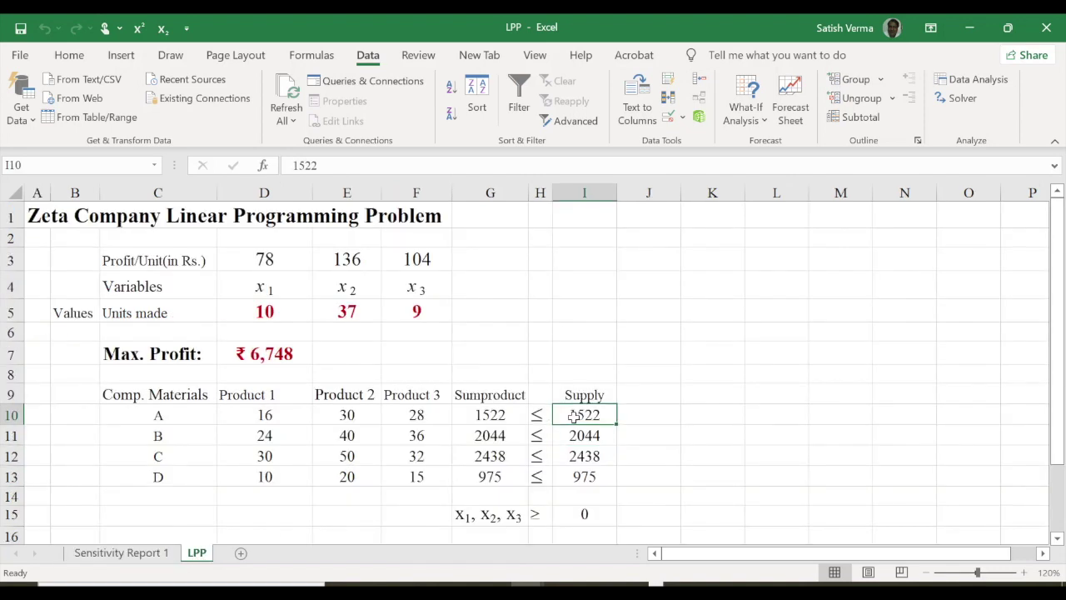
type("2000")
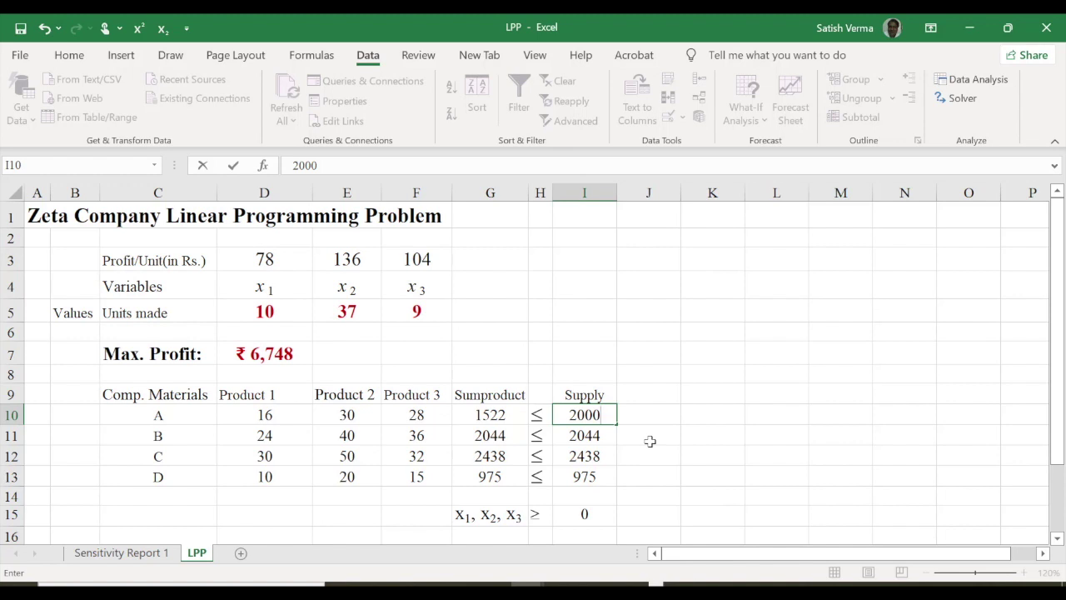
key("Return")
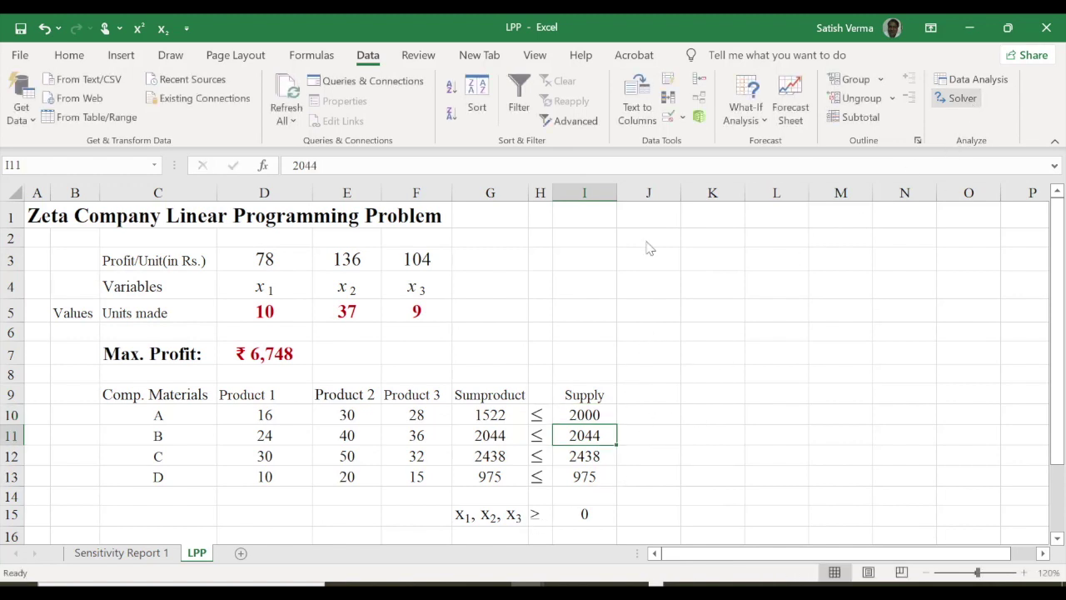
Re-solve with Solver, keeping 10, 37, 9 units and ₹6,748, then view Sensitivity Report 1
left_click(958, 97)
left_click(631, 511)
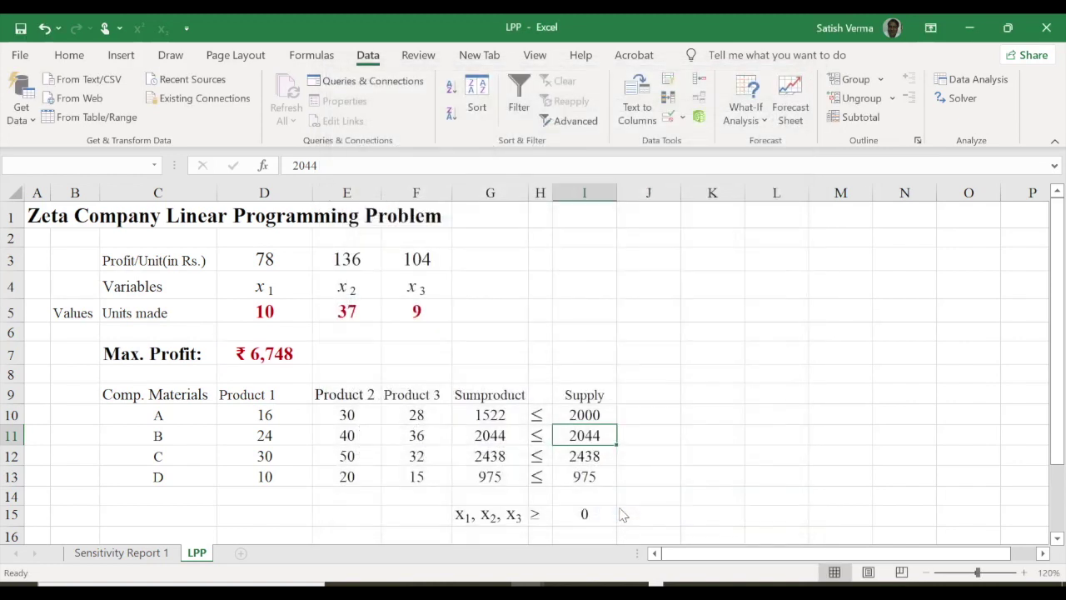
left_click_drag(492, 157, 702, 144)
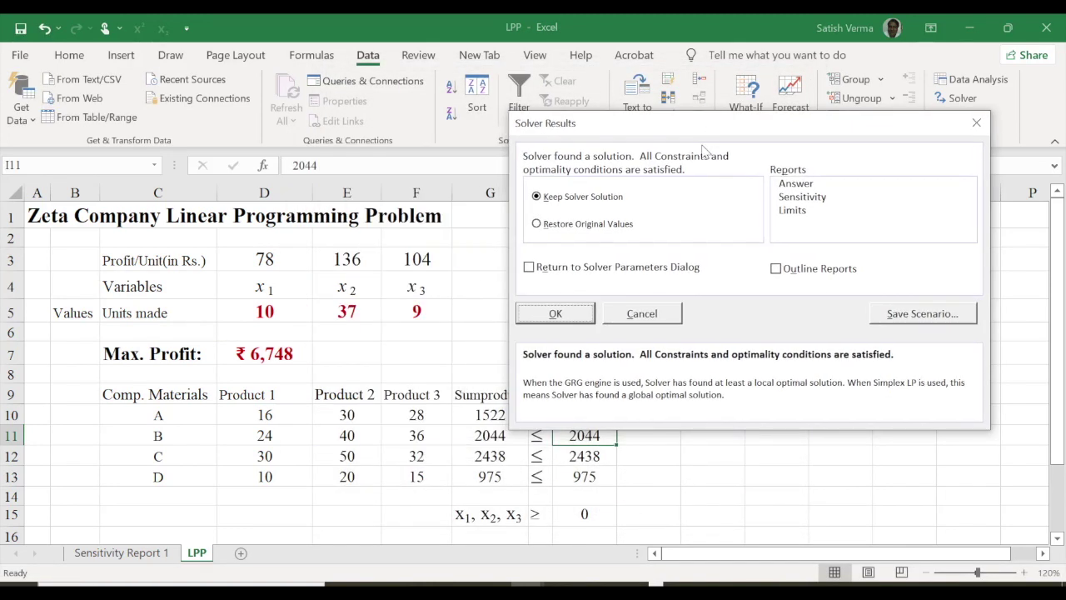
left_click(568, 324)
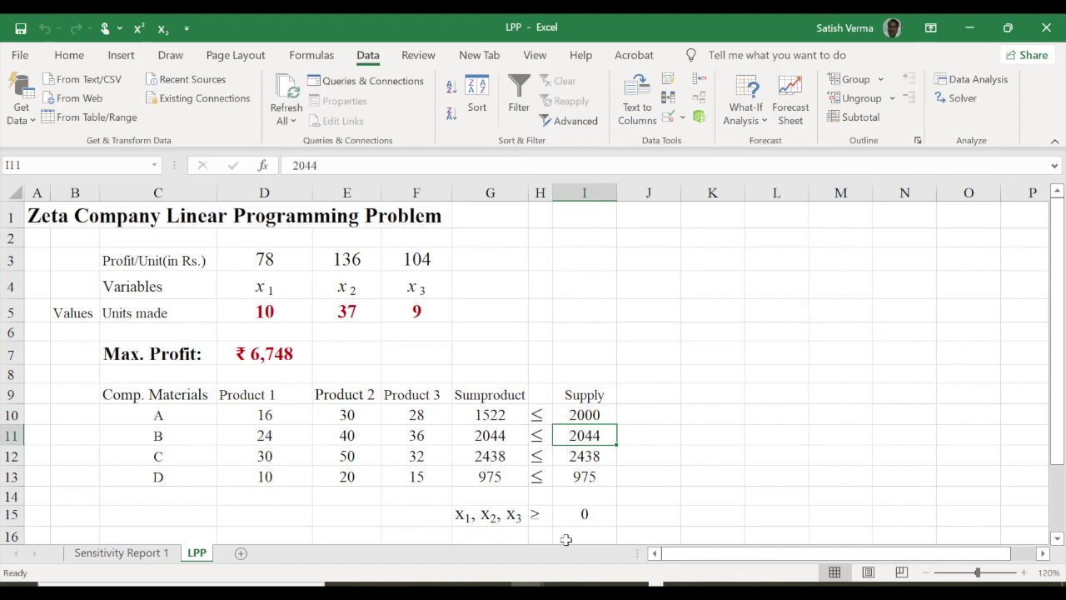
left_click(139, 553)
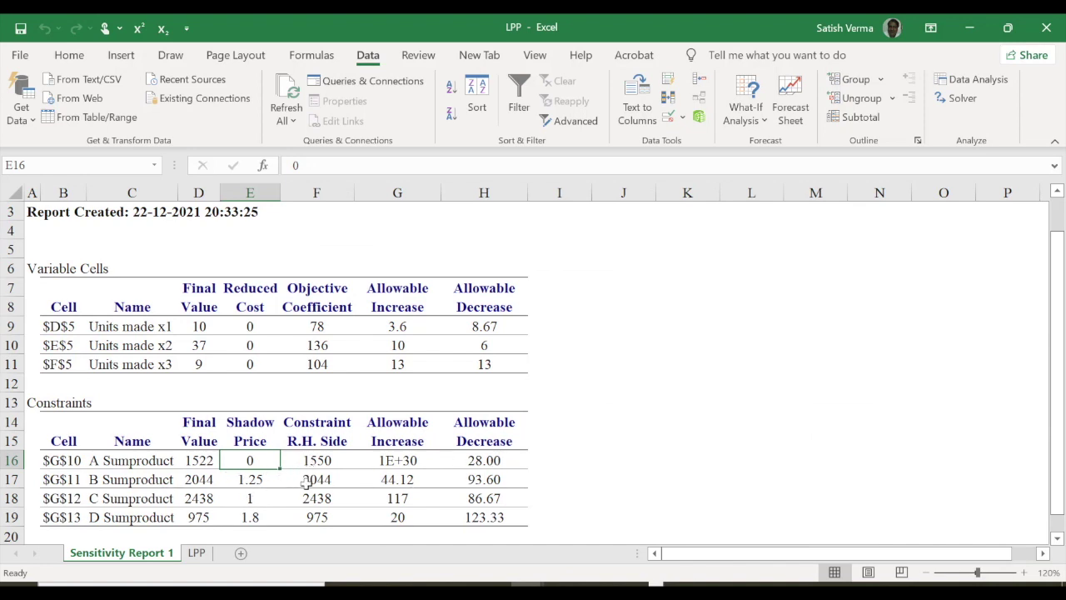
left_click(317, 482)
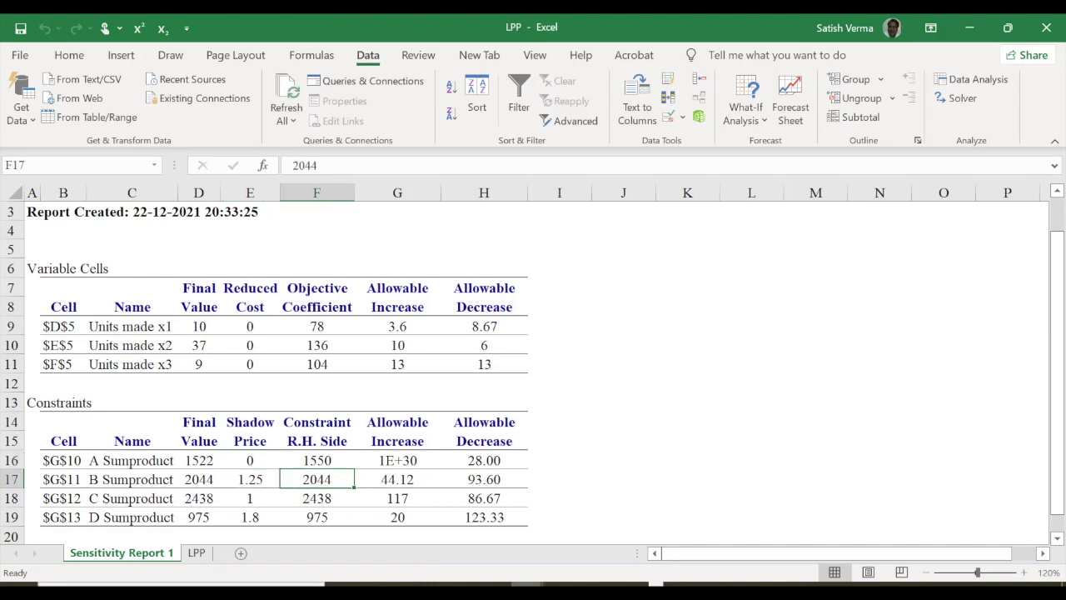
left_click(197, 554)
left_click(505, 438)
left_click(596, 435)
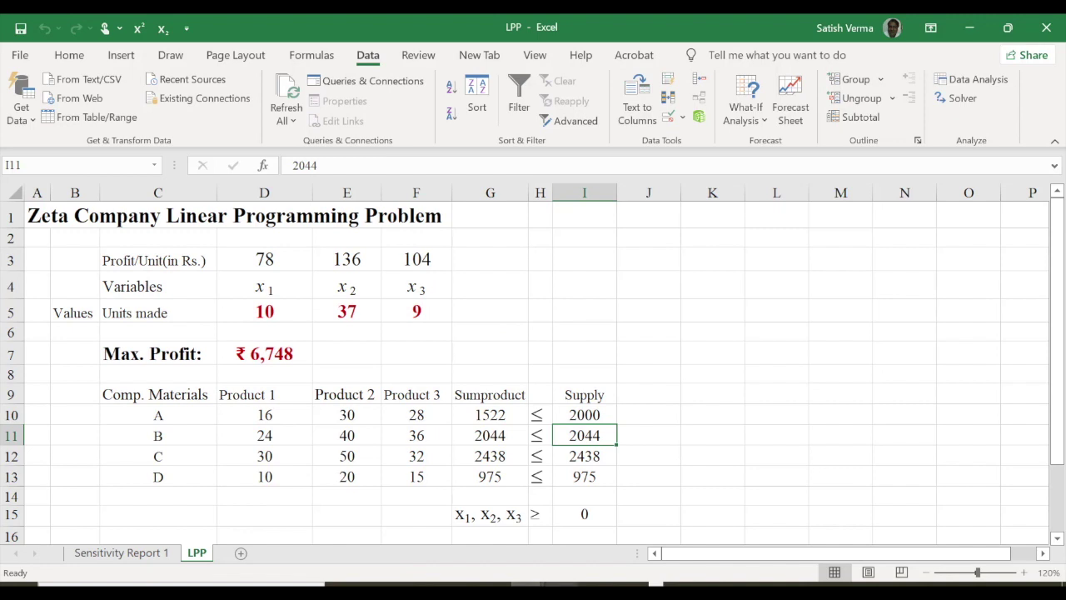
left_click(116, 553)
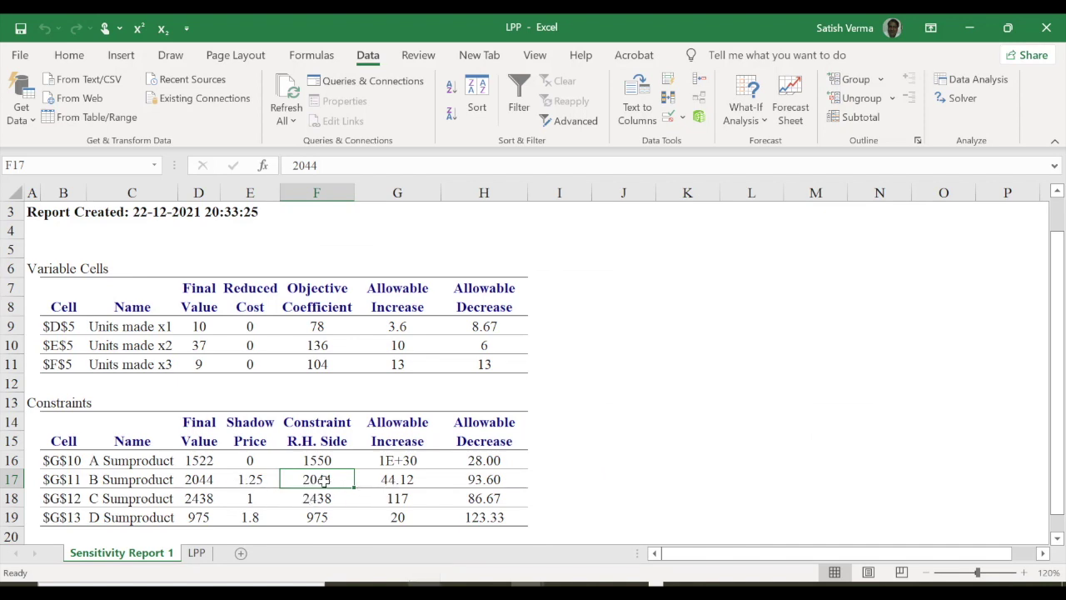
left_click(250, 480)
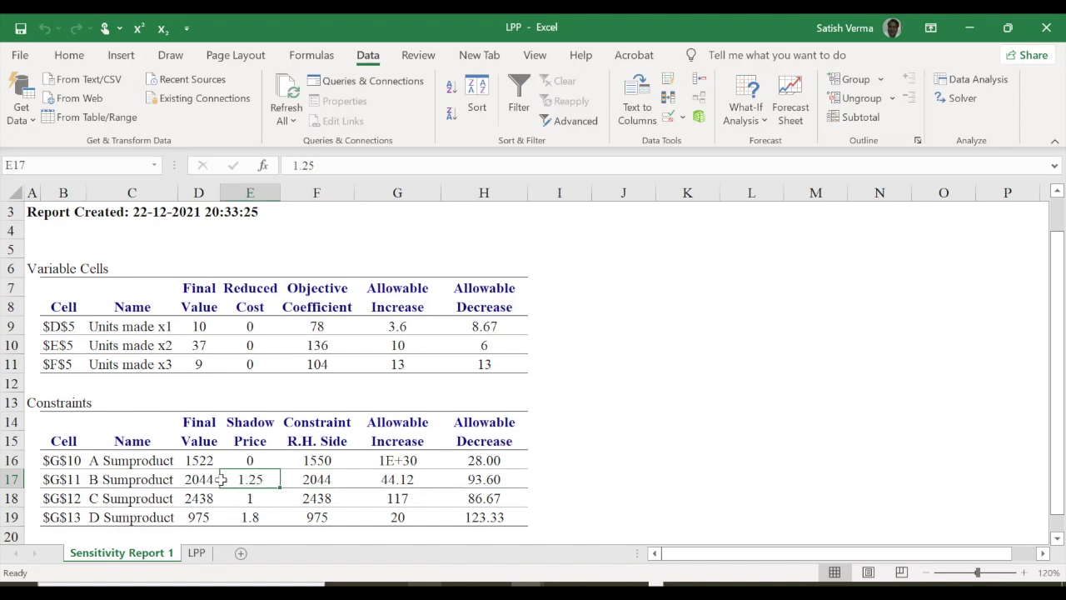
On the LPP sheet, change material B's supply in I11 to 2045
left_click(204, 554)
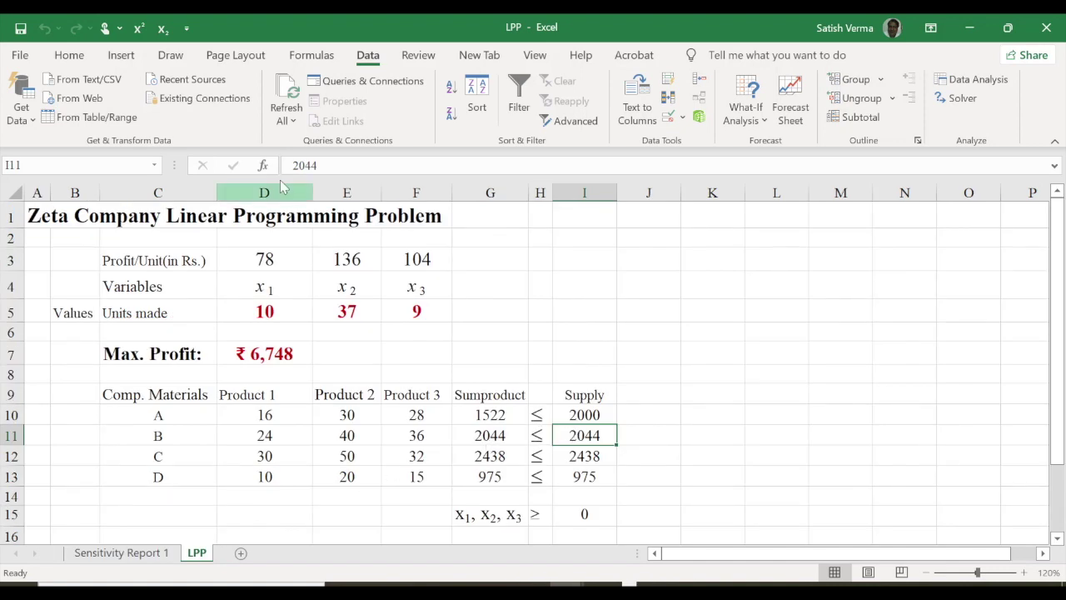
double_click(311, 165)
type("2045")
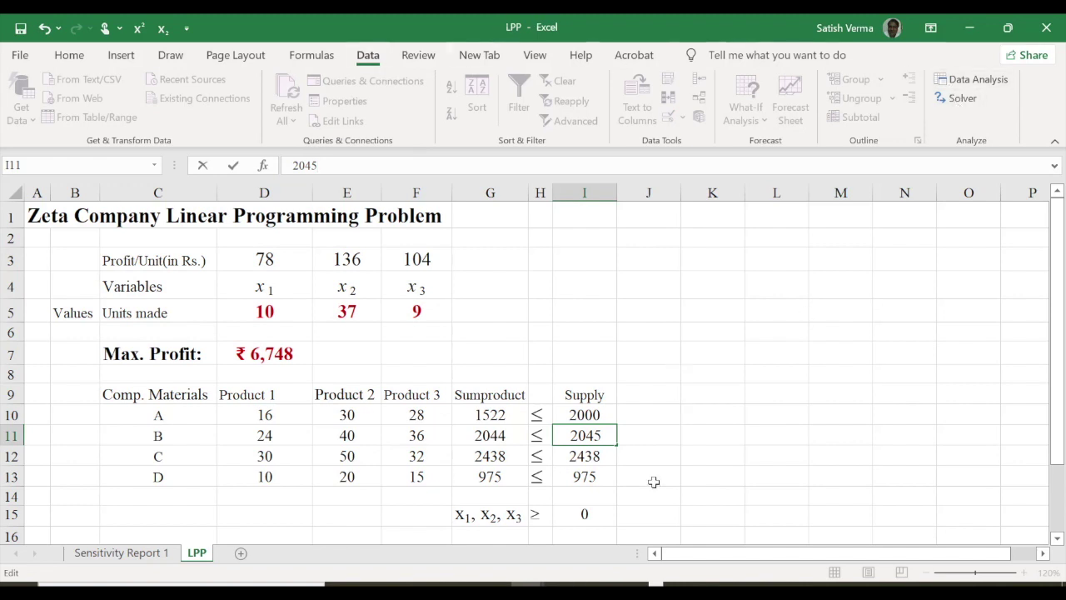
key("Return")
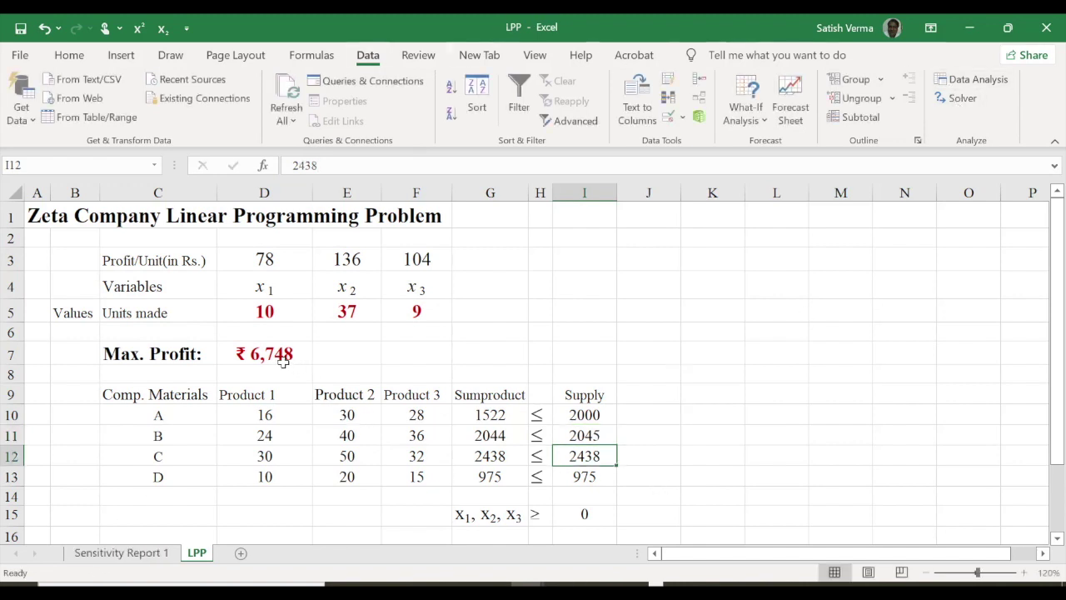
Re-solve with Solver and keep the new solution of about ₹6,749 profit
left_click(281, 358)
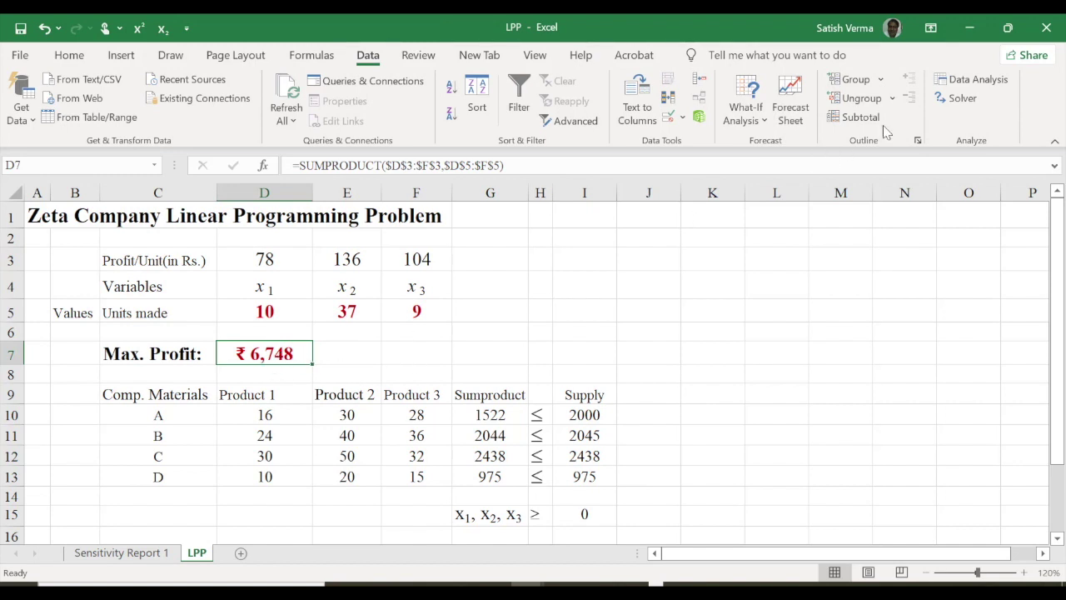
left_click(958, 97)
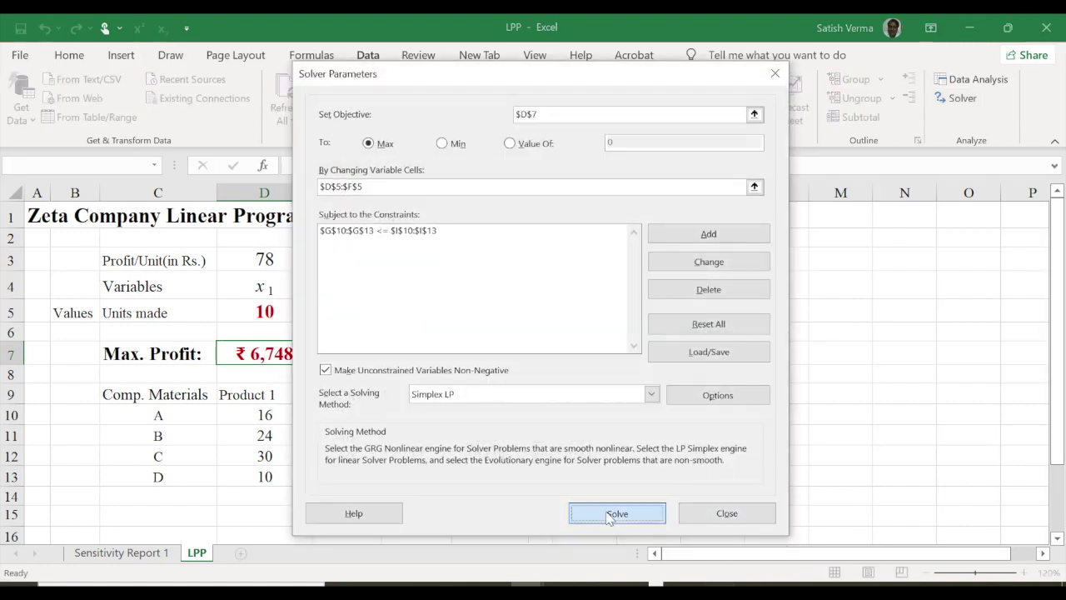
left_click(610, 514)
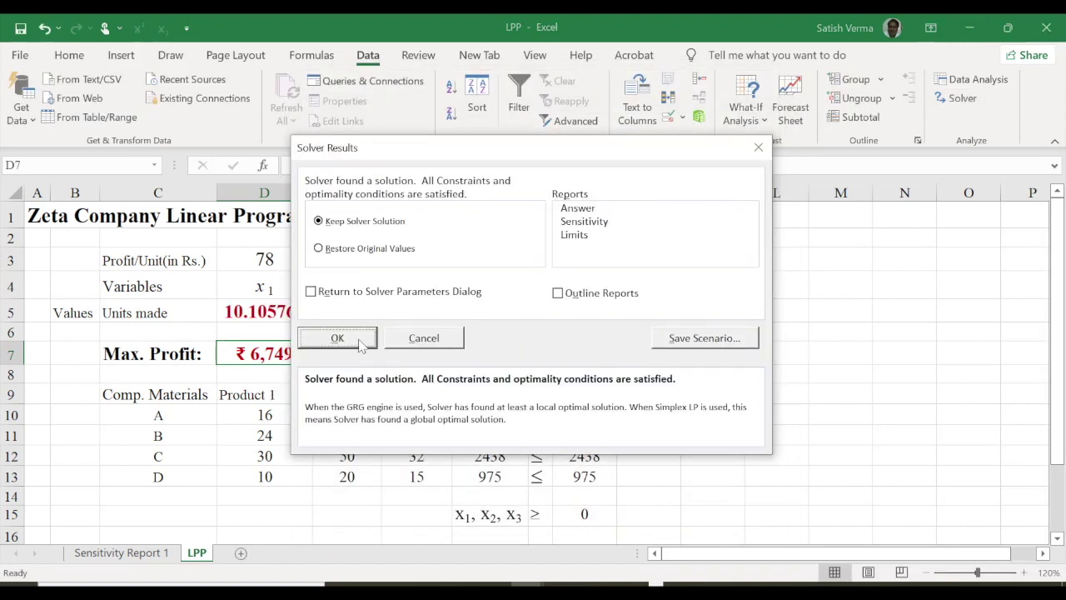
left_click(360, 343)
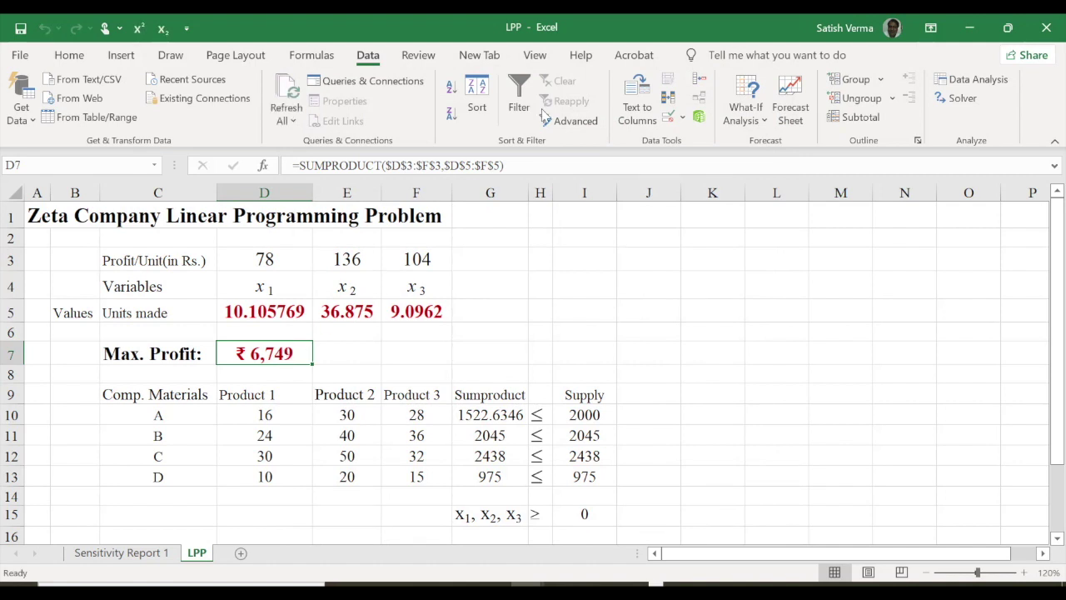
Show the maximum profit in D7 with two decimals, ₹6,749.25
left_click(69, 54)
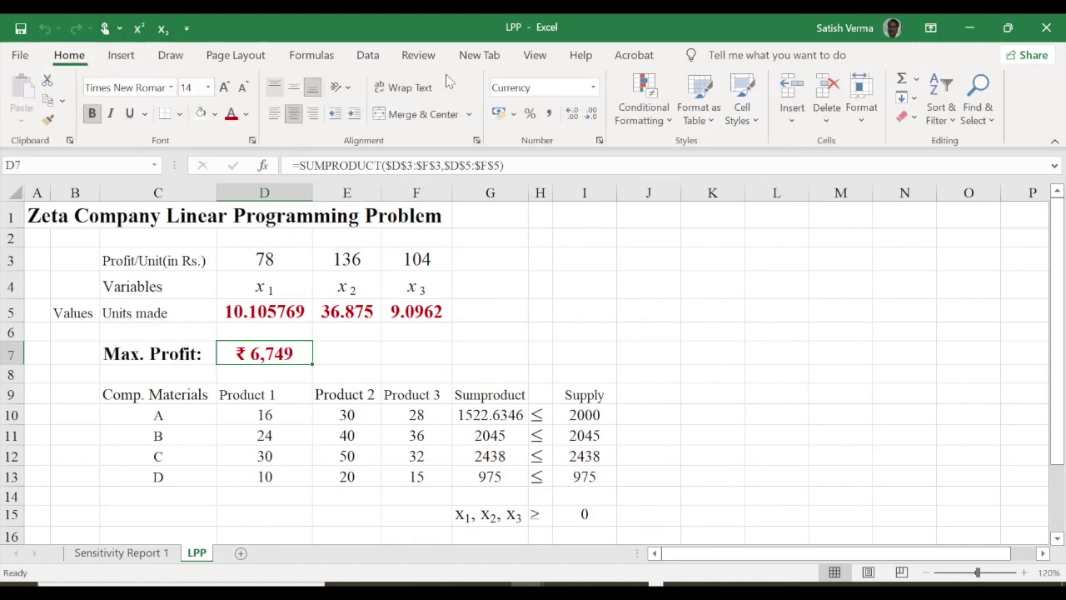
left_click(573, 113)
left_click(572, 113)
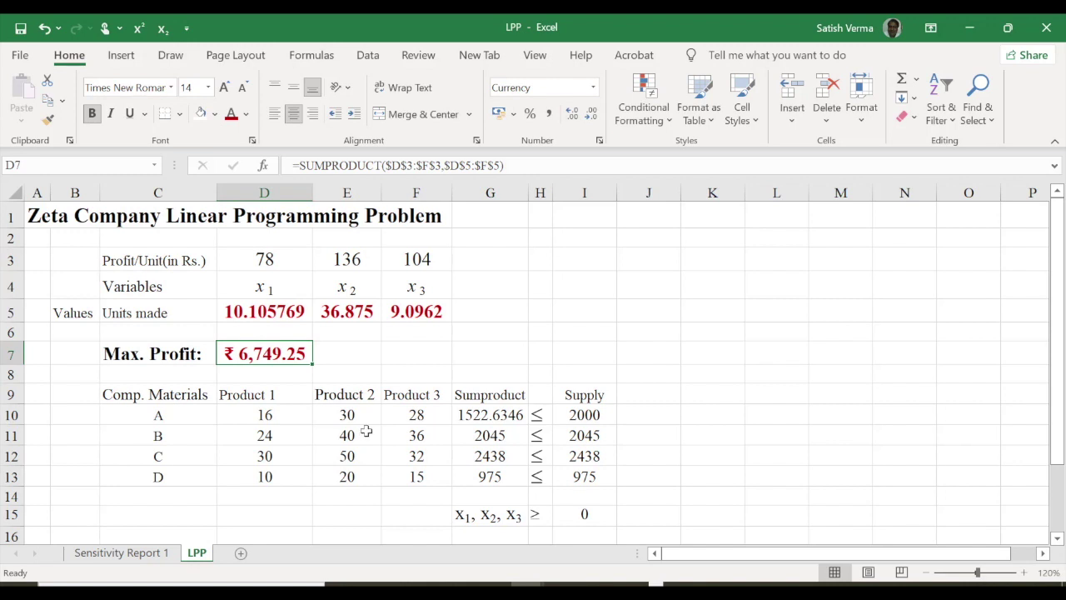
Change material B's supply in I11 to 2064 and select J7
left_click(591, 440)
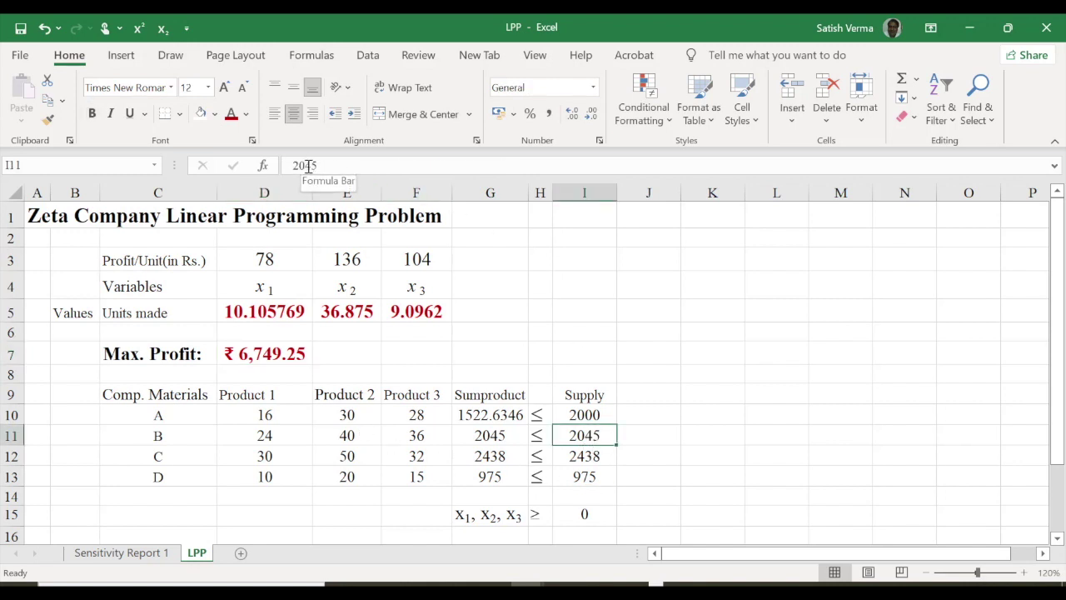
left_click_drag(296, 166, 319, 165)
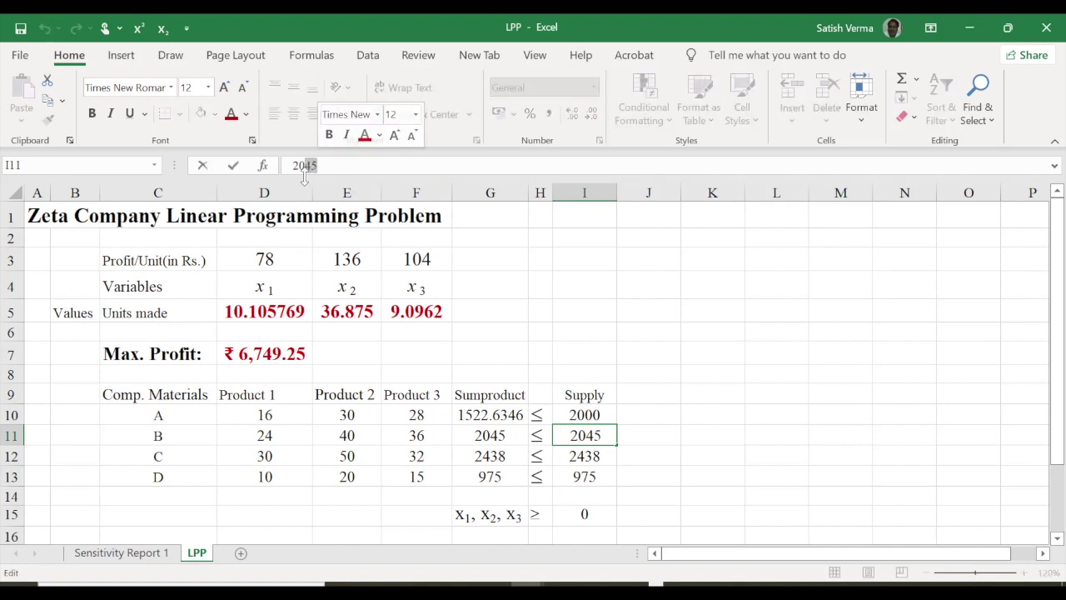
type("64")
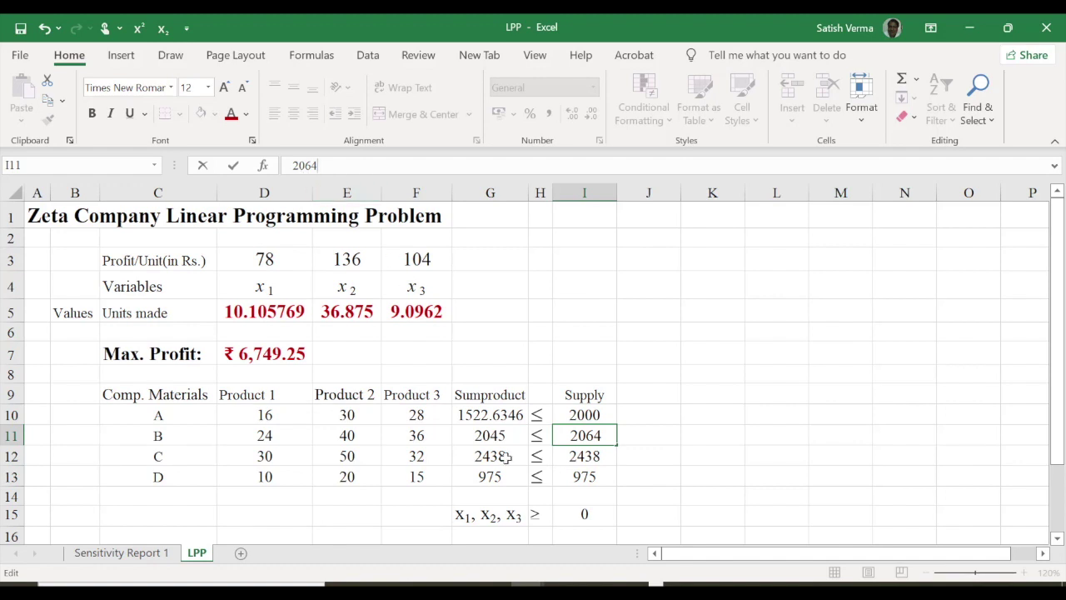
key("Return")
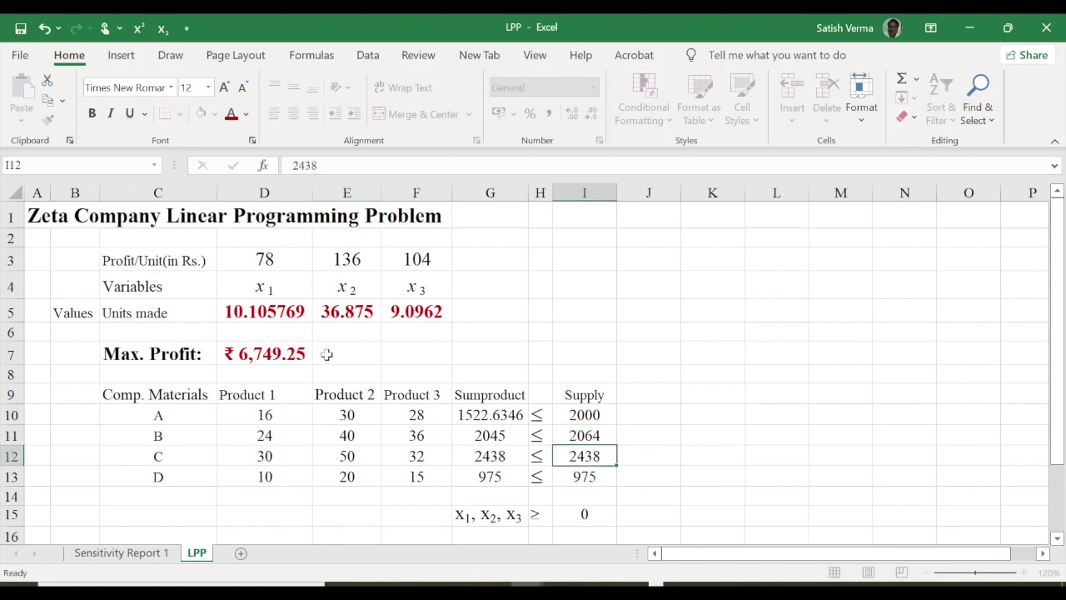
left_click(652, 353)
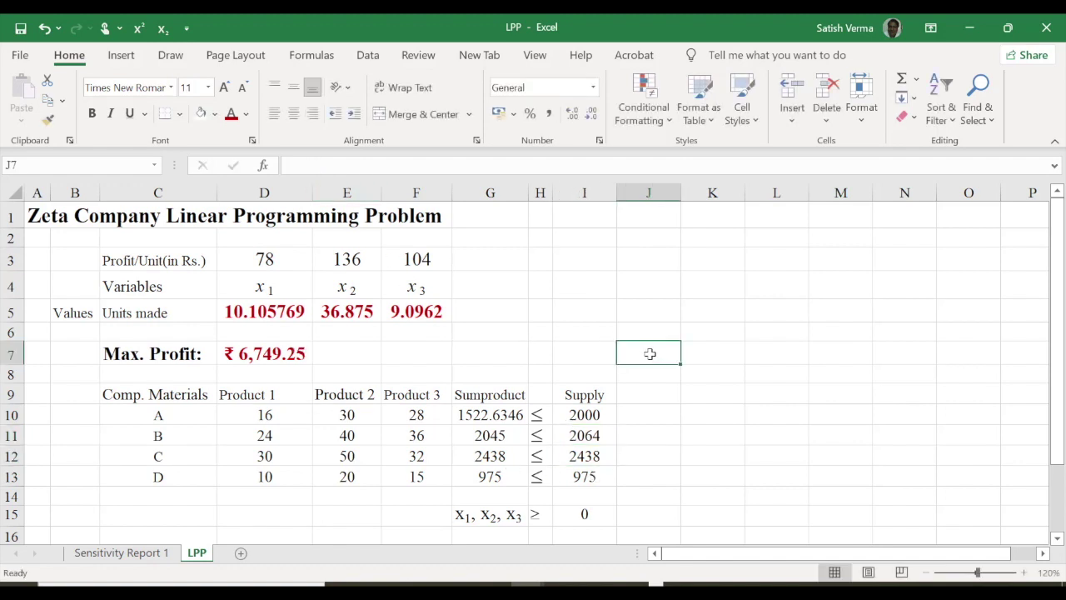
Enter the profit check =6748+20*1.25 in J7, giving 6773
type("=6748")
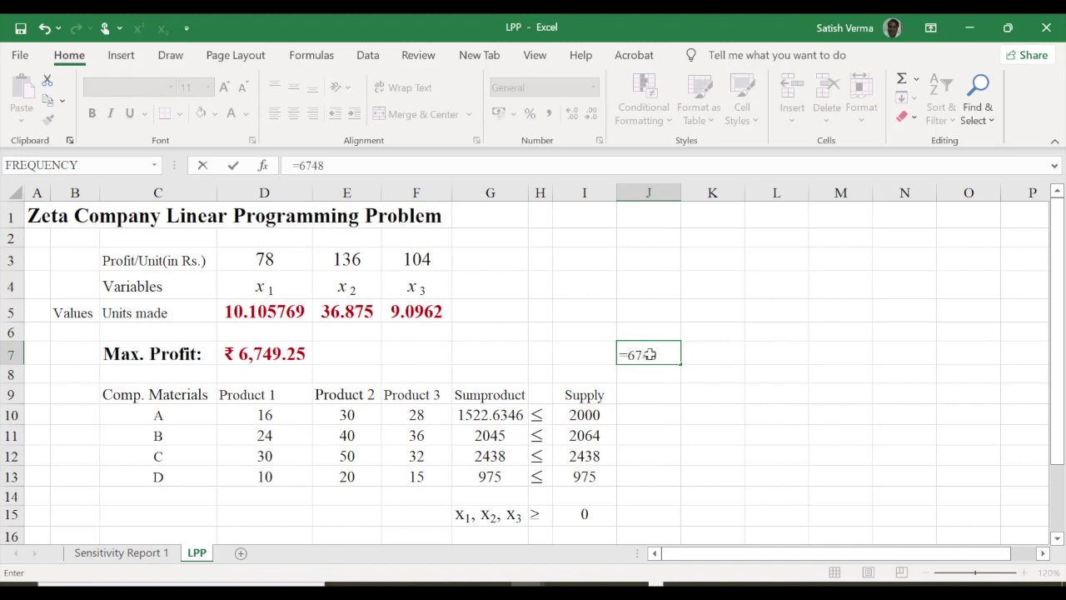
type("+20*1.25")
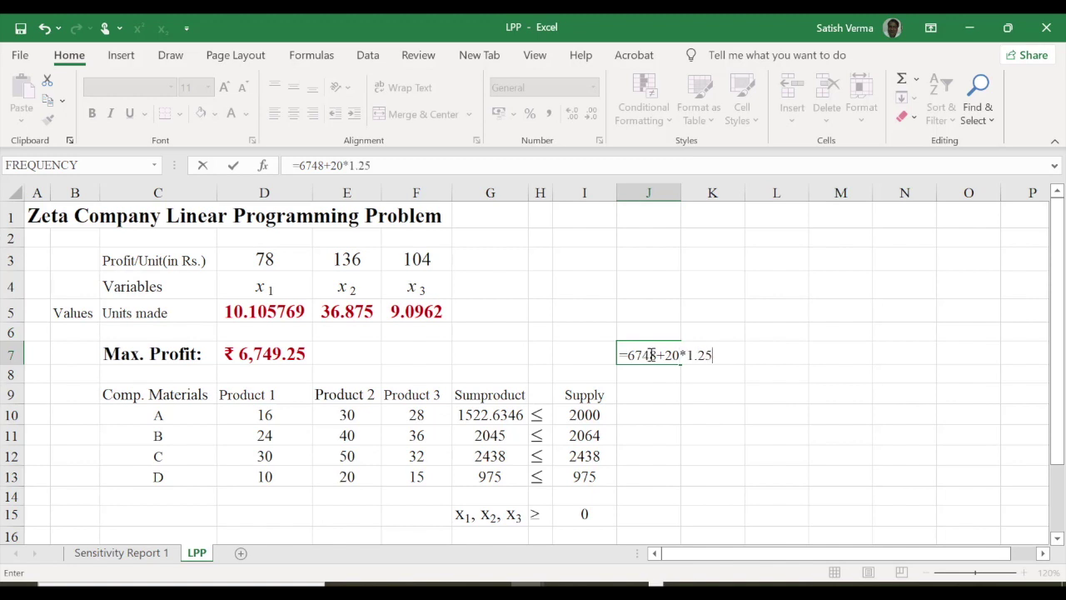
key("Return")
left_click(667, 354)
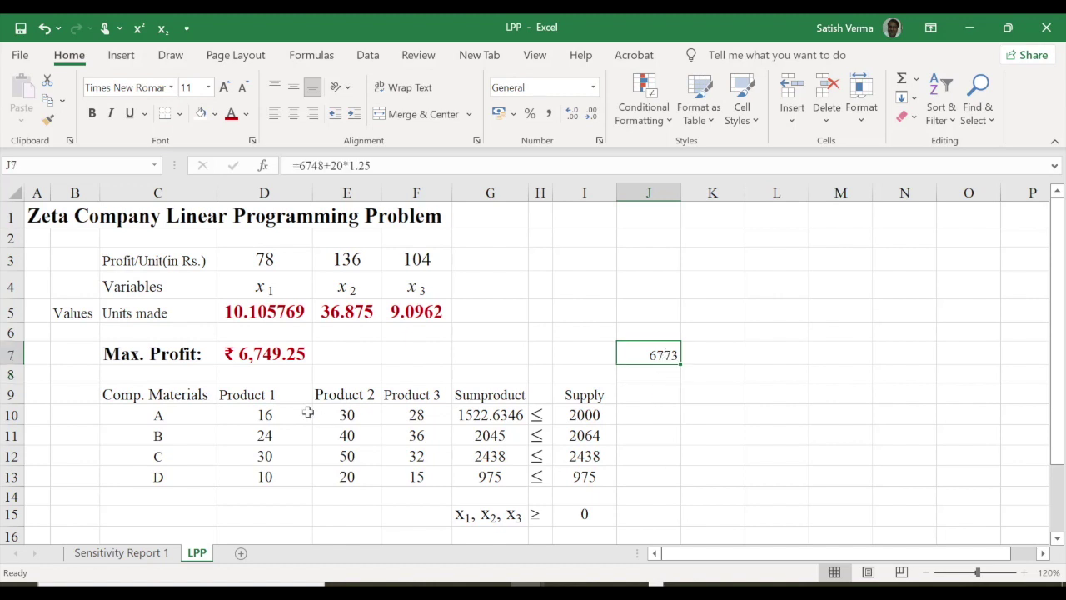
Re-solve with Solver, keep the ₹6,773.00 solution, and compare D7 with J7
left_click(371, 57)
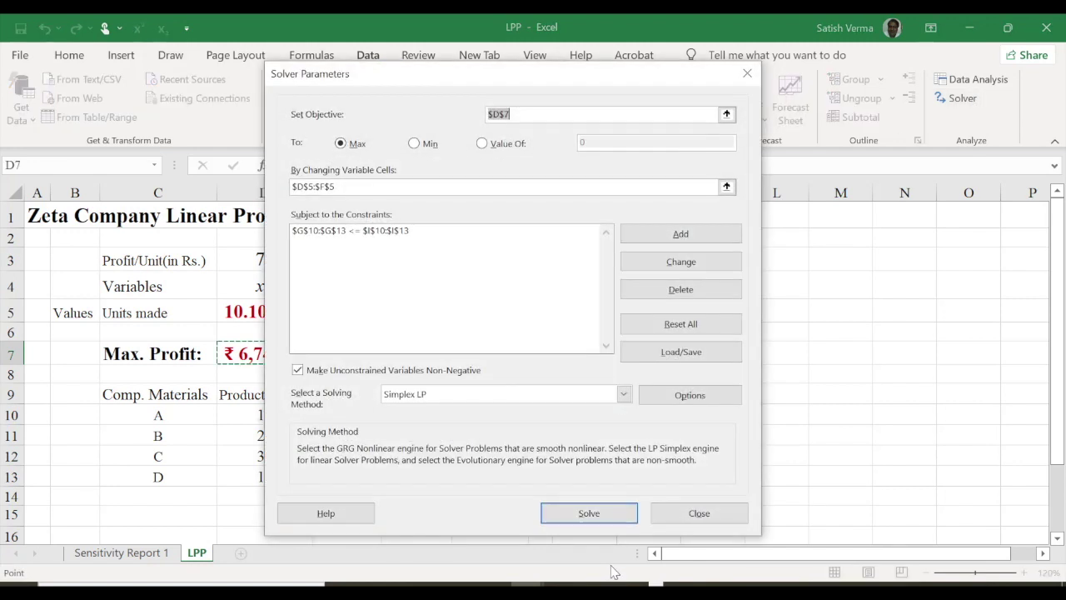
left_click(608, 517)
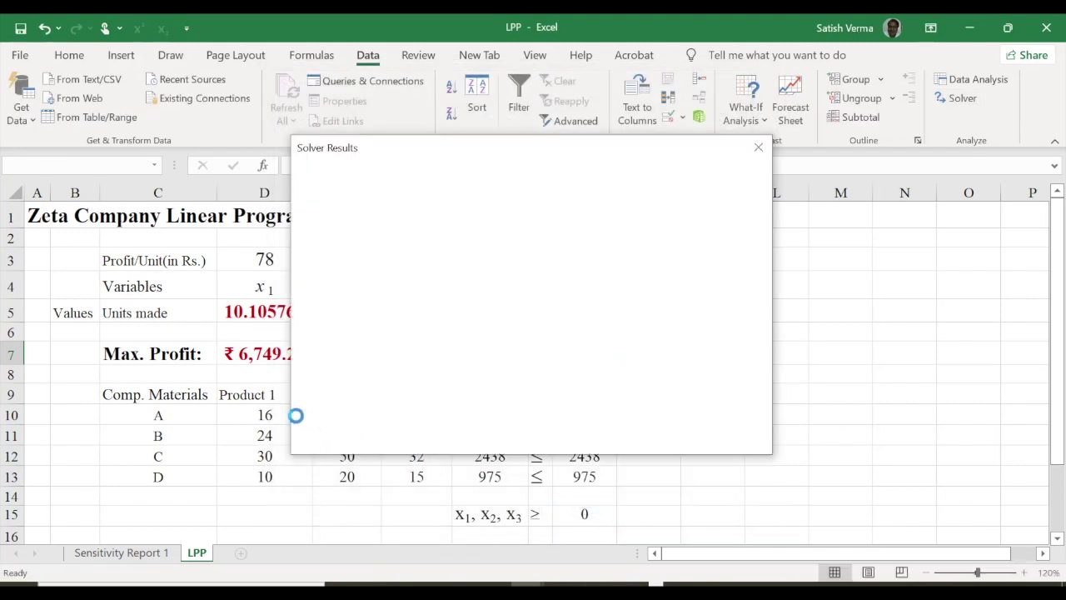
left_click(341, 338)
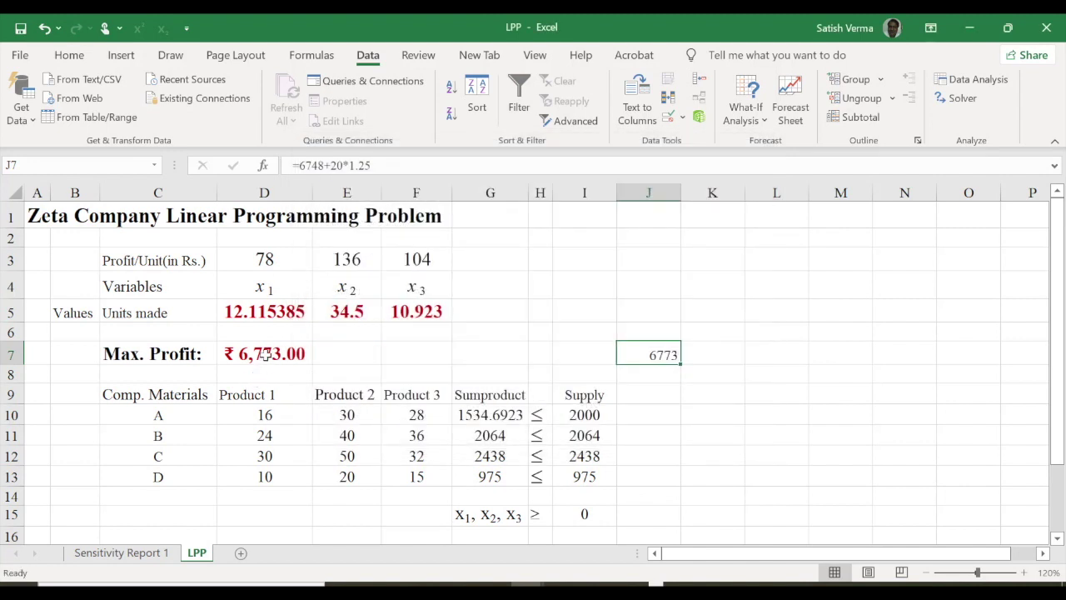
left_click(265, 355)
left_click(671, 354)
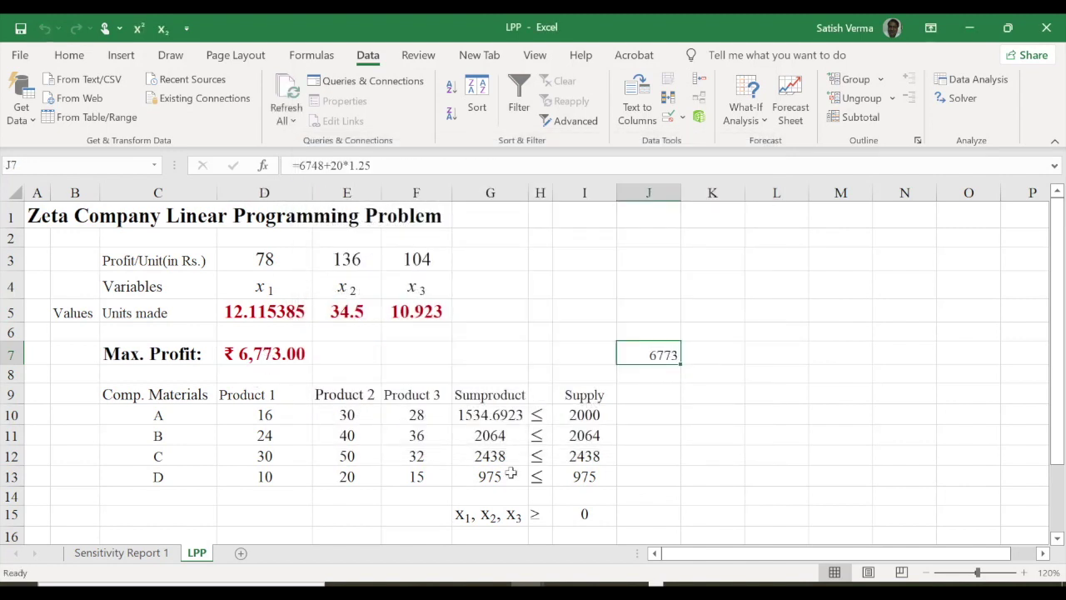
Return to the Sensitivity Report 1 sheet to view material B's shadow price of 1.25
left_click(98, 554)
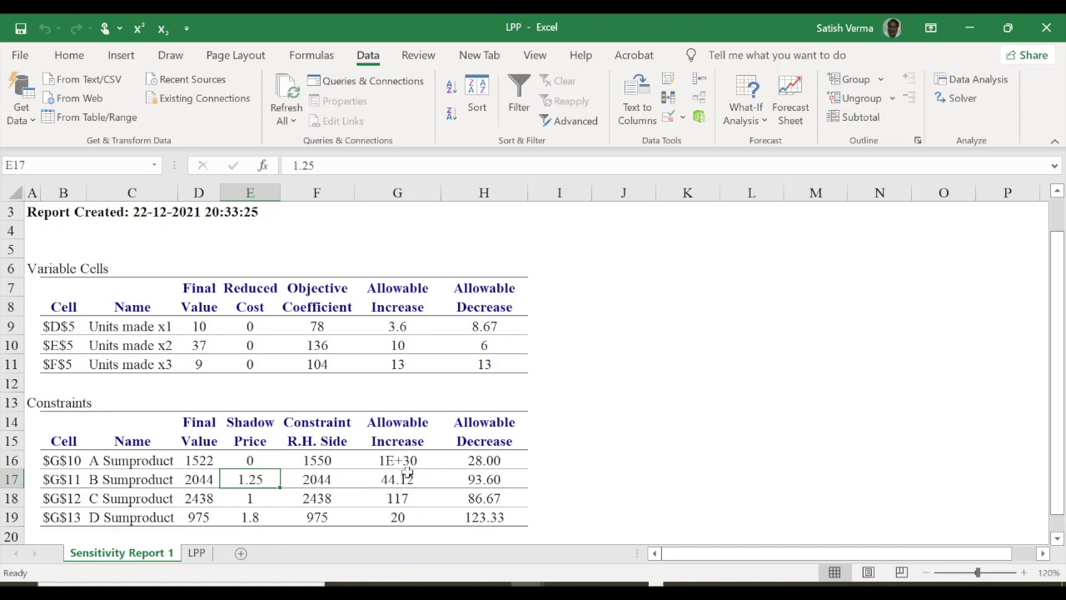
left_click(486, 480)
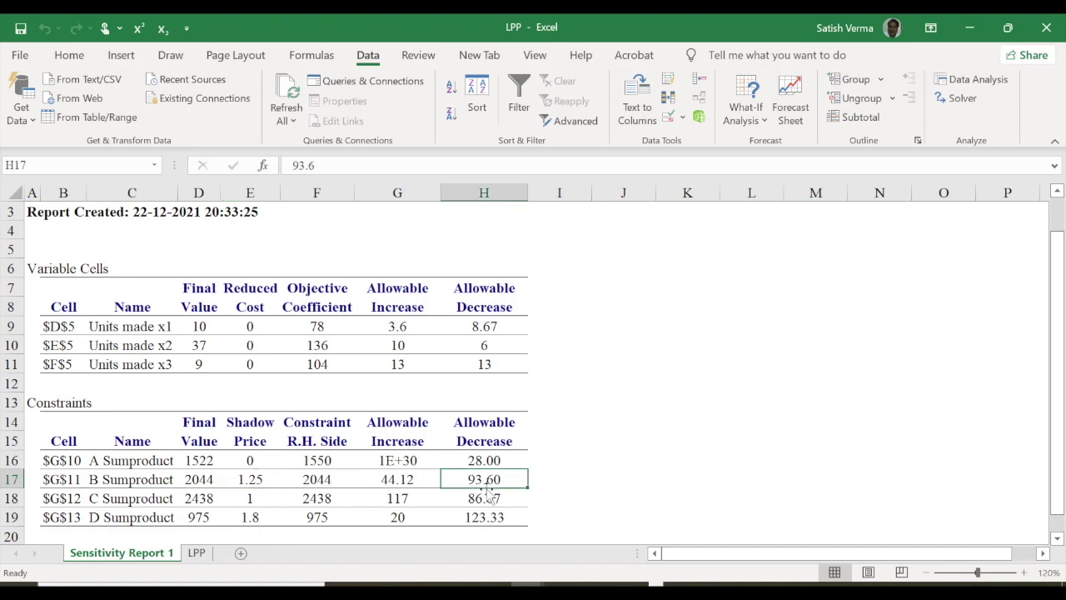
left_click(393, 502)
left_click(490, 498)
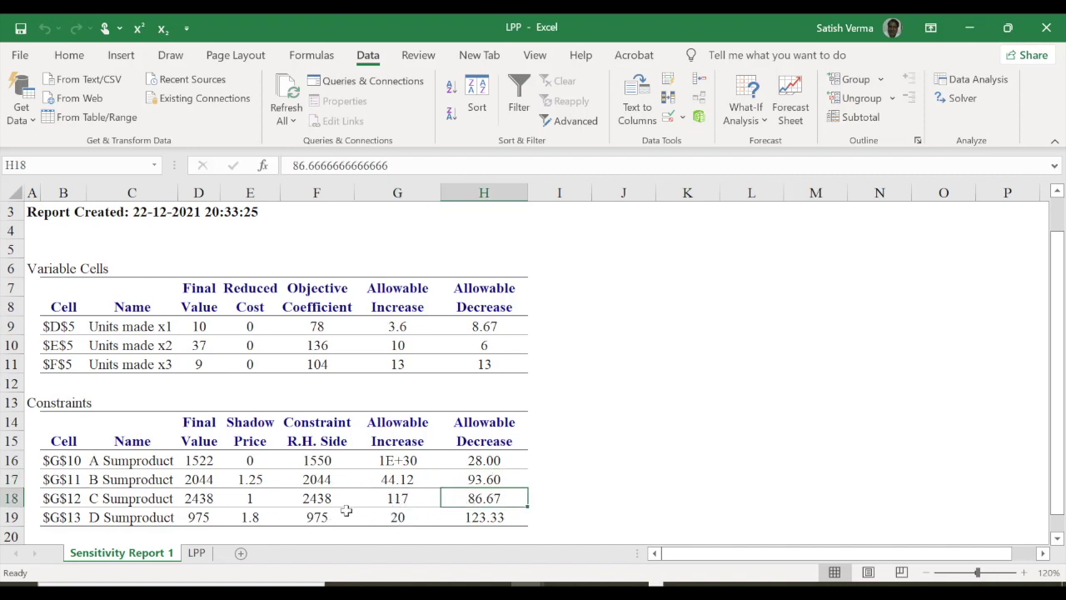
left_click(397, 517)
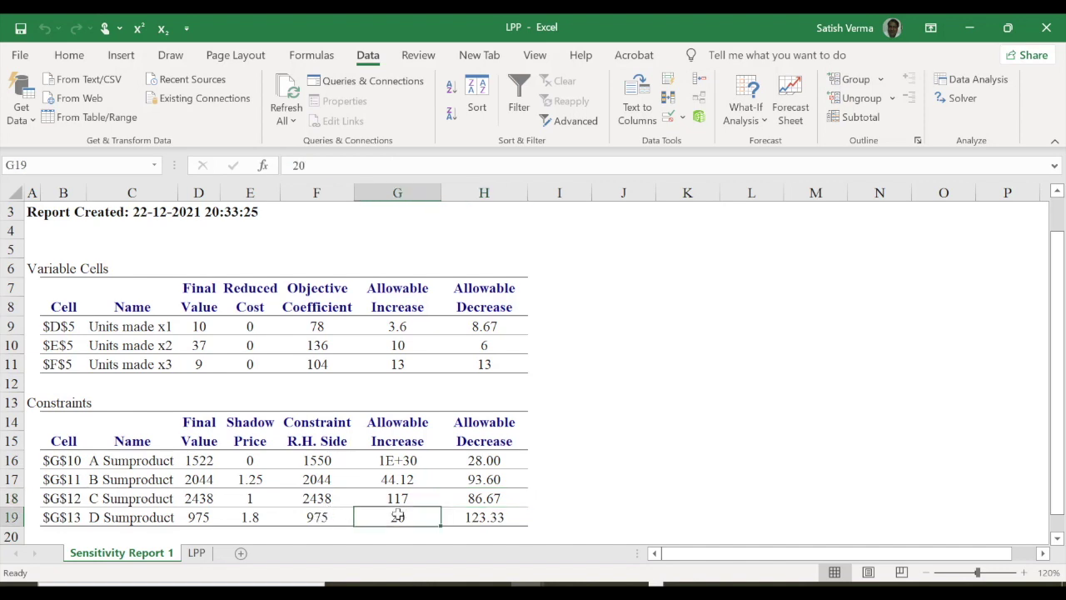
left_click(480, 521)
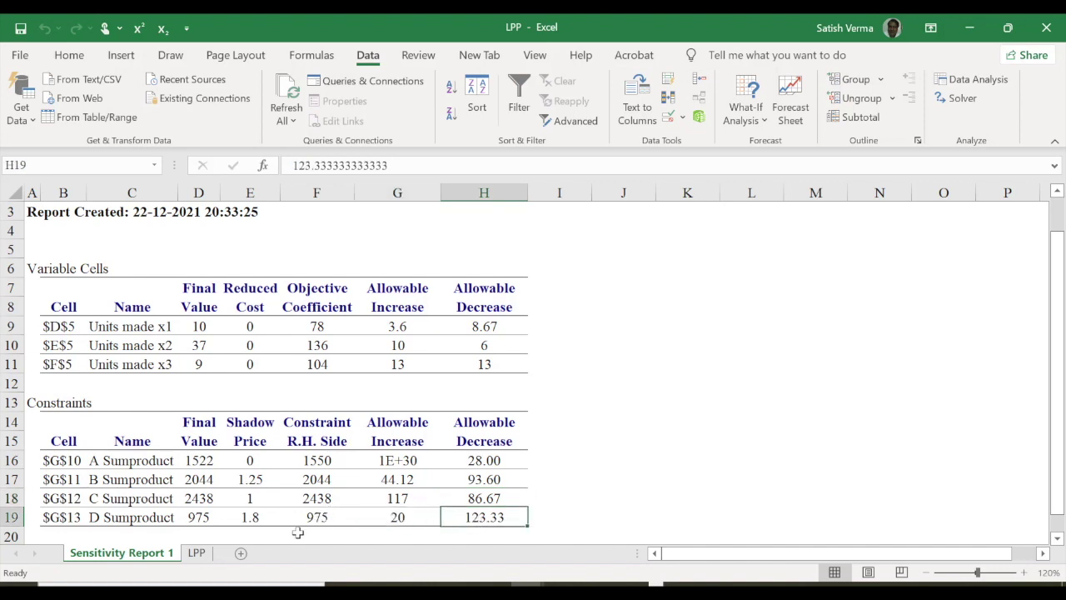
left_click(315, 516)
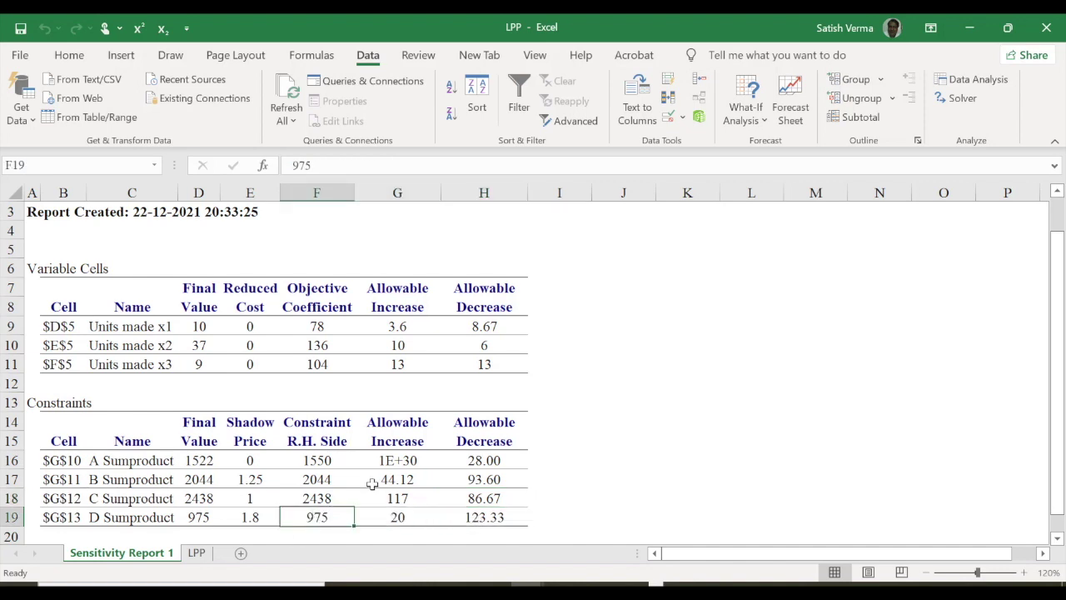
left_click(324, 460)
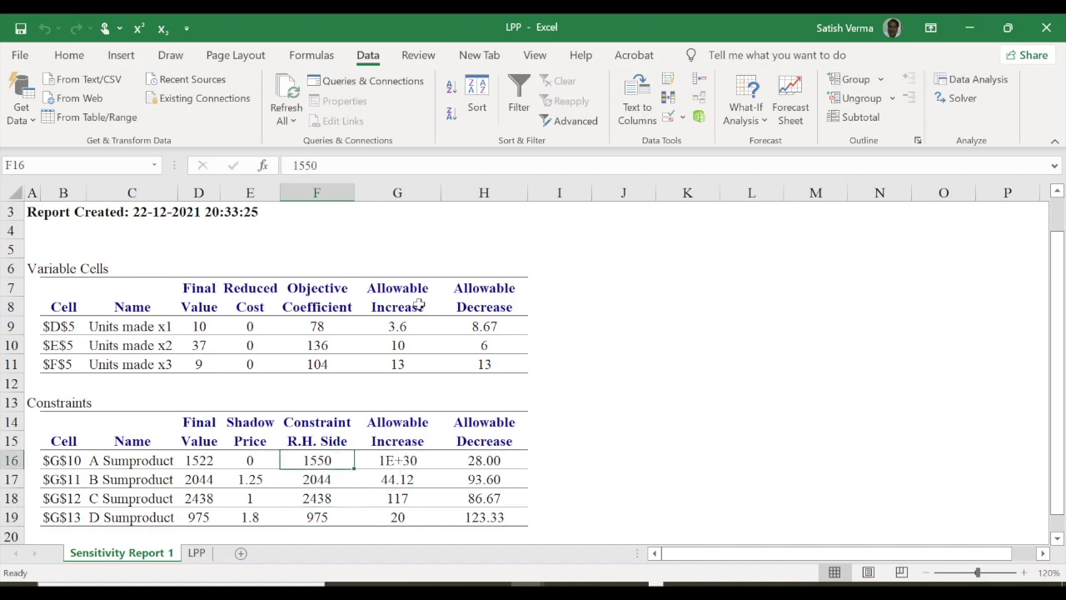
left_click(318, 331)
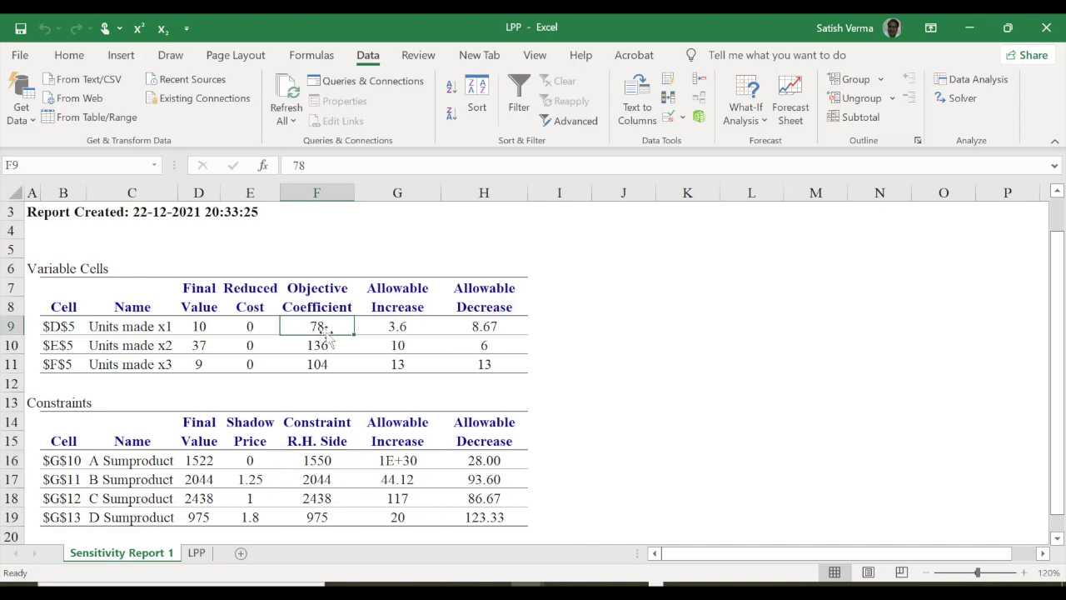
left_click(408, 329)
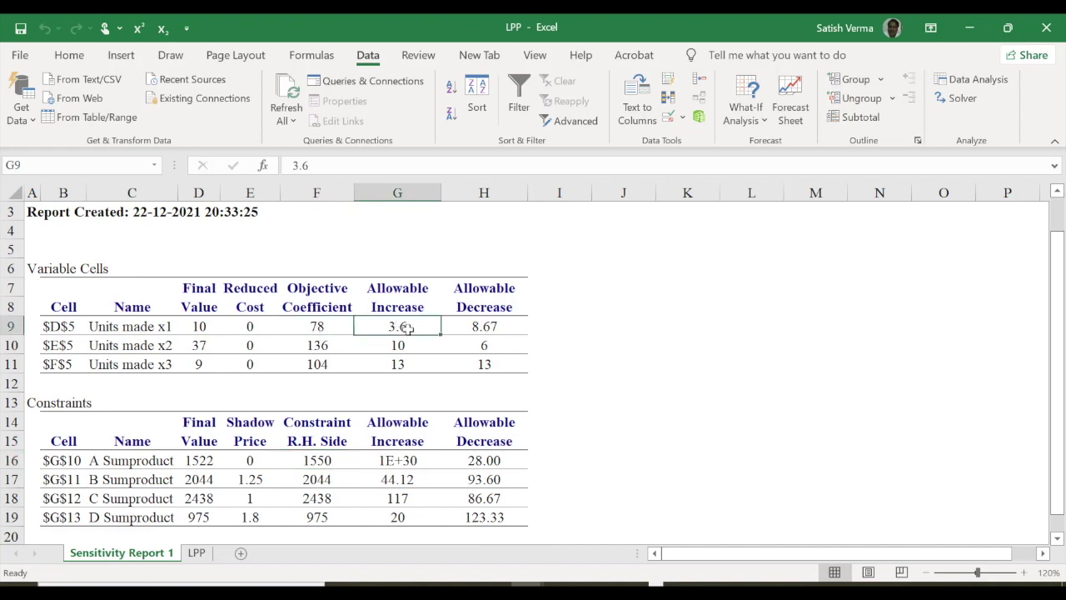
left_click(481, 323)
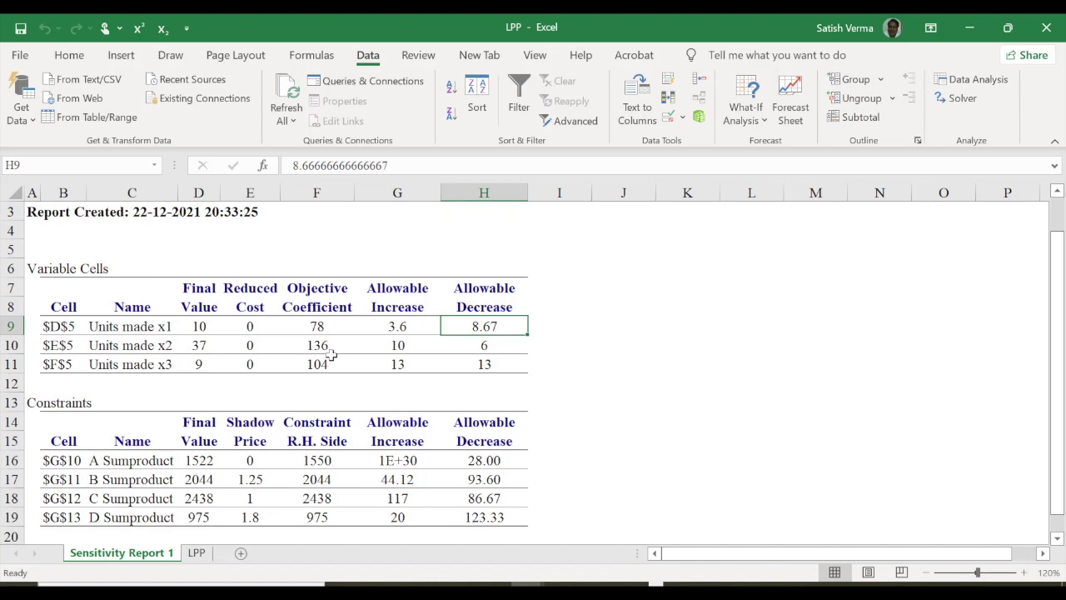
Bring the TP-AP(Sample) workbook to the front, showing the TP(Ex) solution with Total Cost 1020
left_click(528, 584)
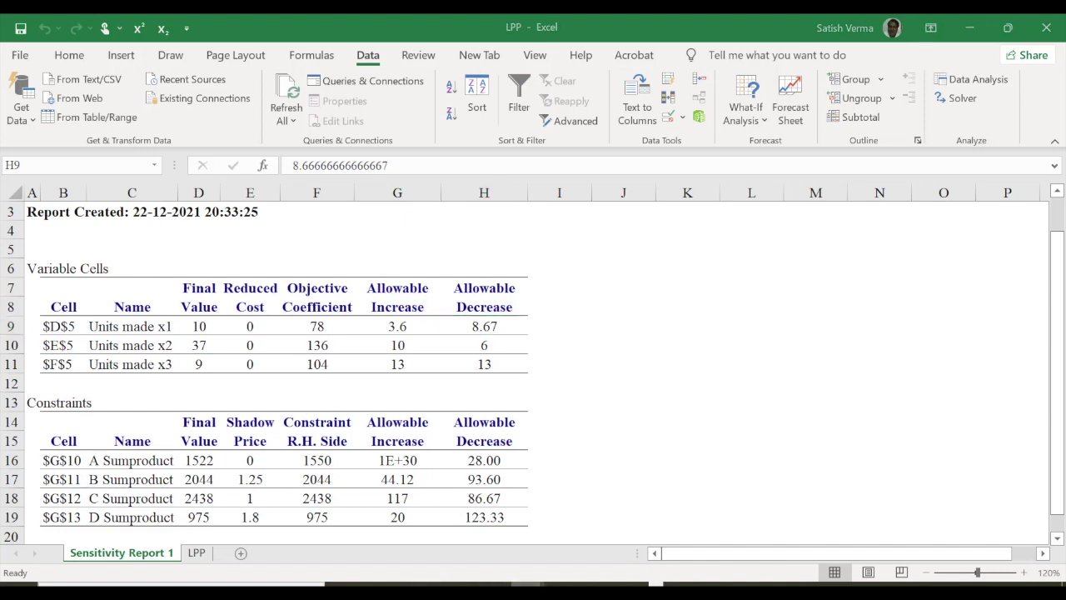
mouse_move(380, 525)
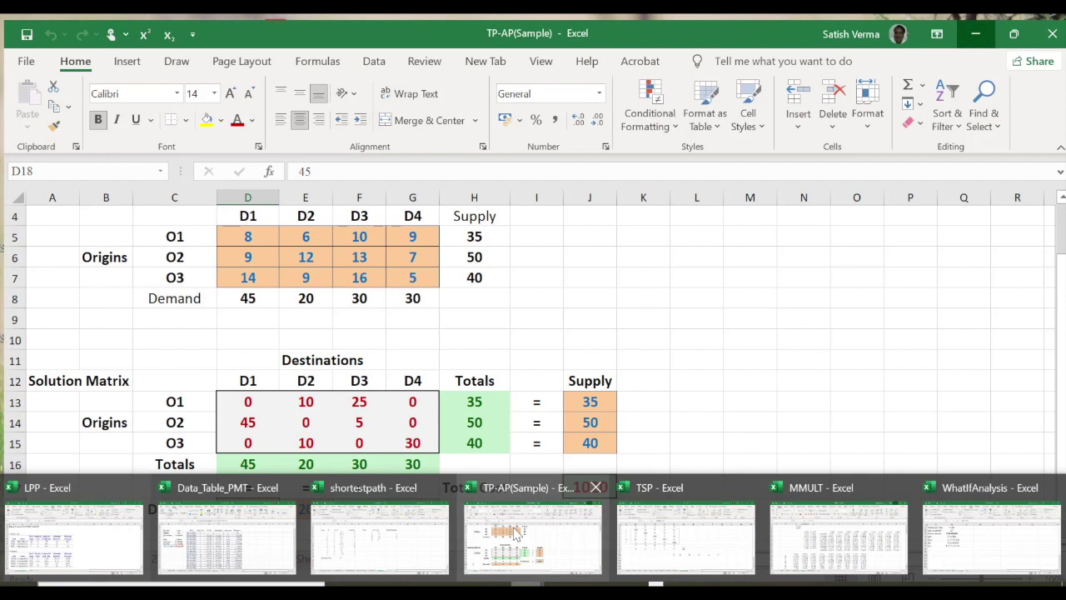
left_click(517, 534)
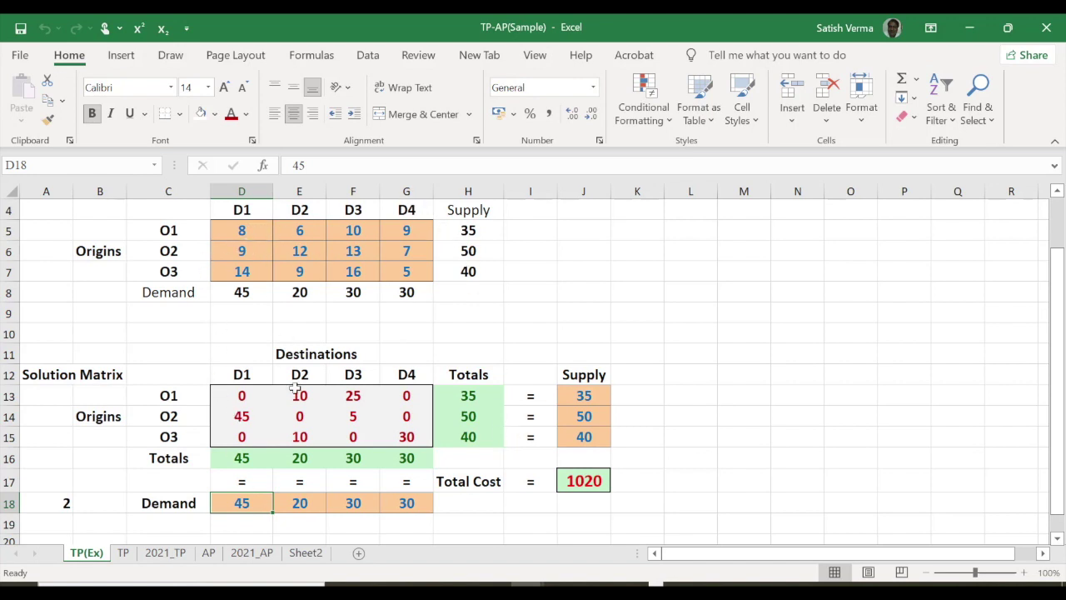
Clear solution values D13:G15, then review O1's costs, its supply of 35, and D1's demand of 45
left_click_drag(237, 399, 412, 436)
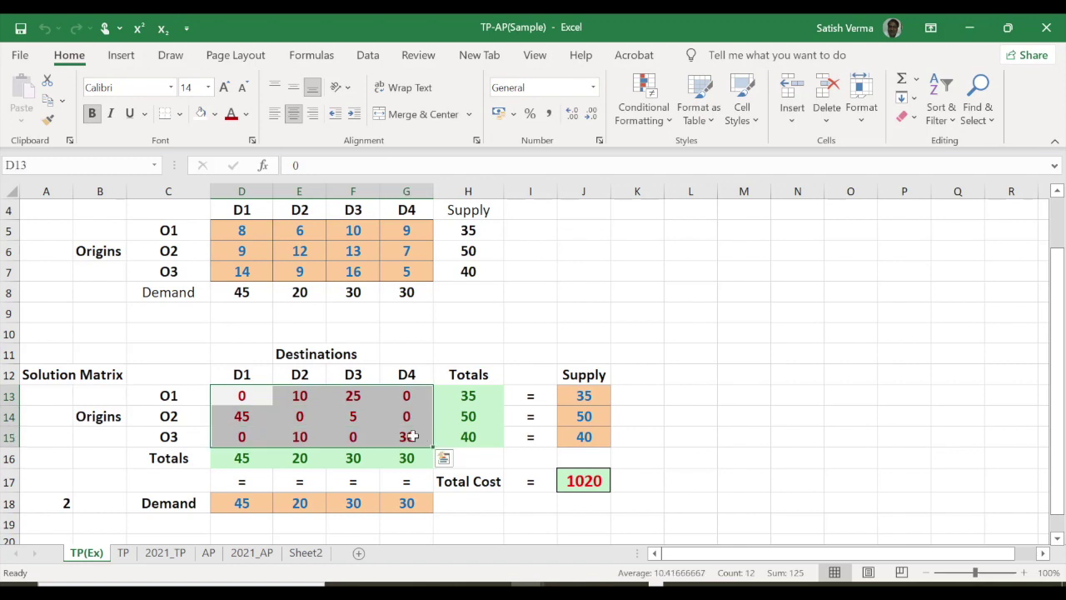
key("Delete")
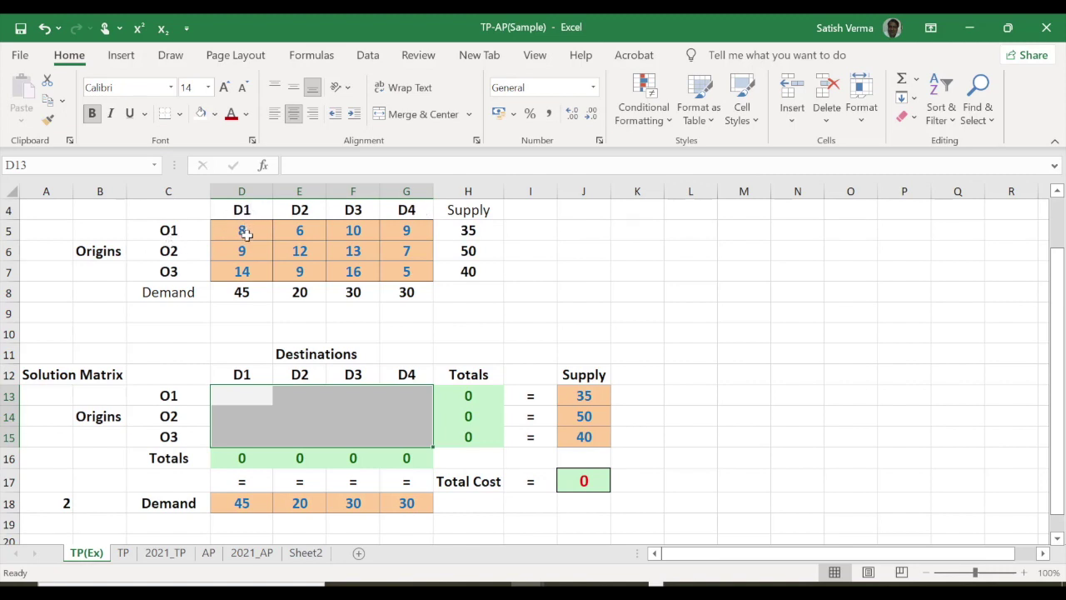
left_click(472, 232)
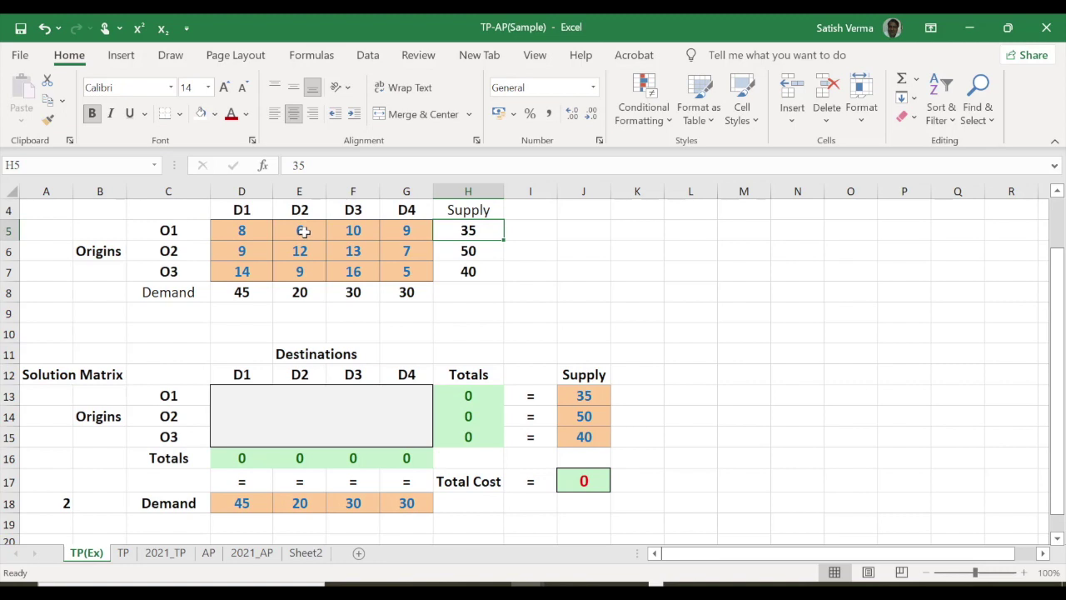
left_click(304, 233)
left_click(354, 230)
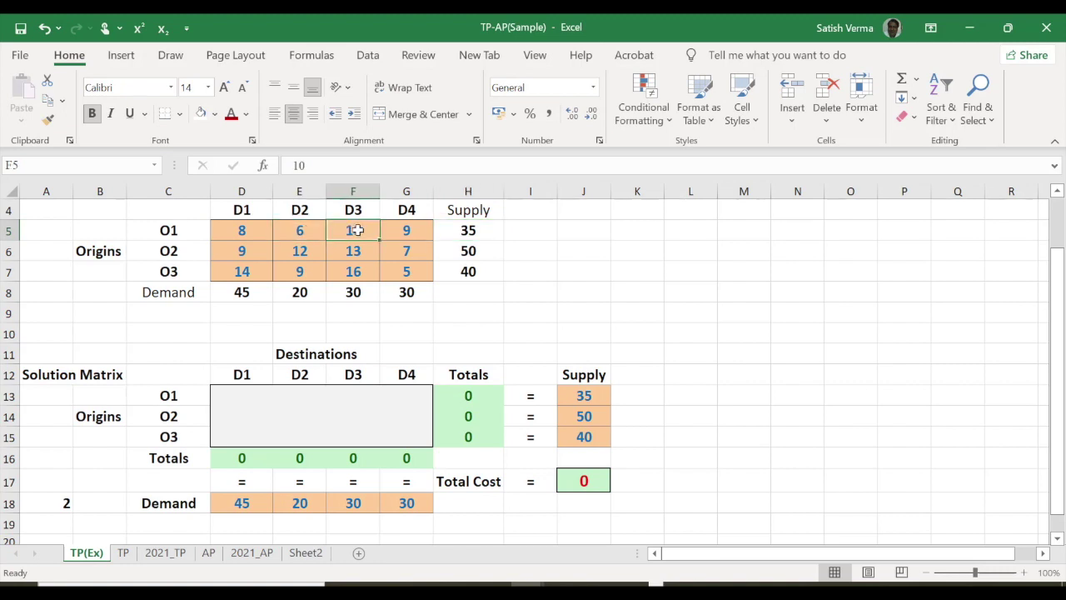
left_click(412, 227)
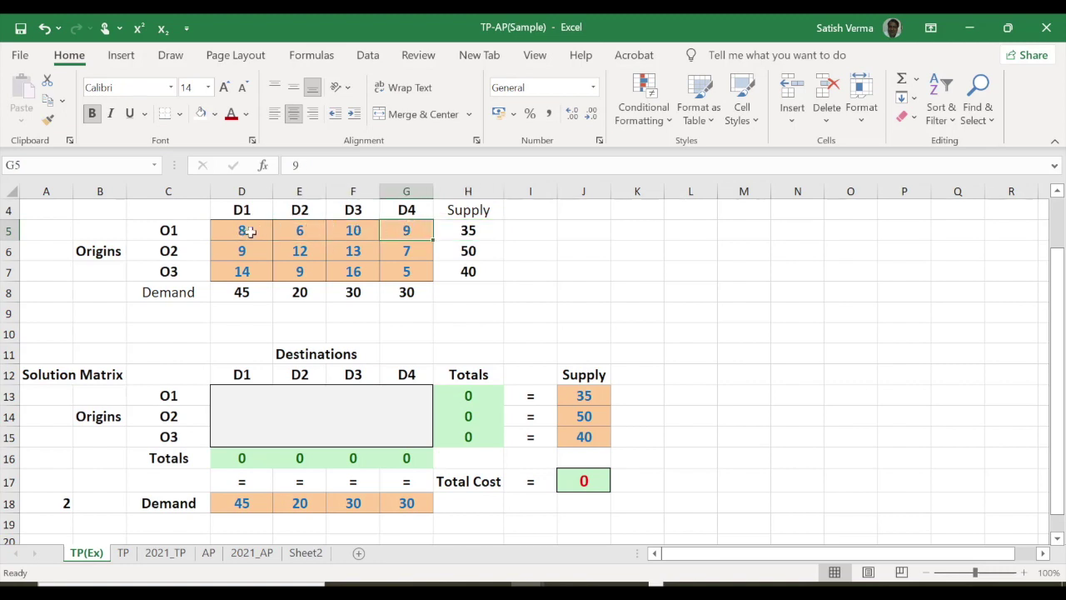
left_click(469, 232)
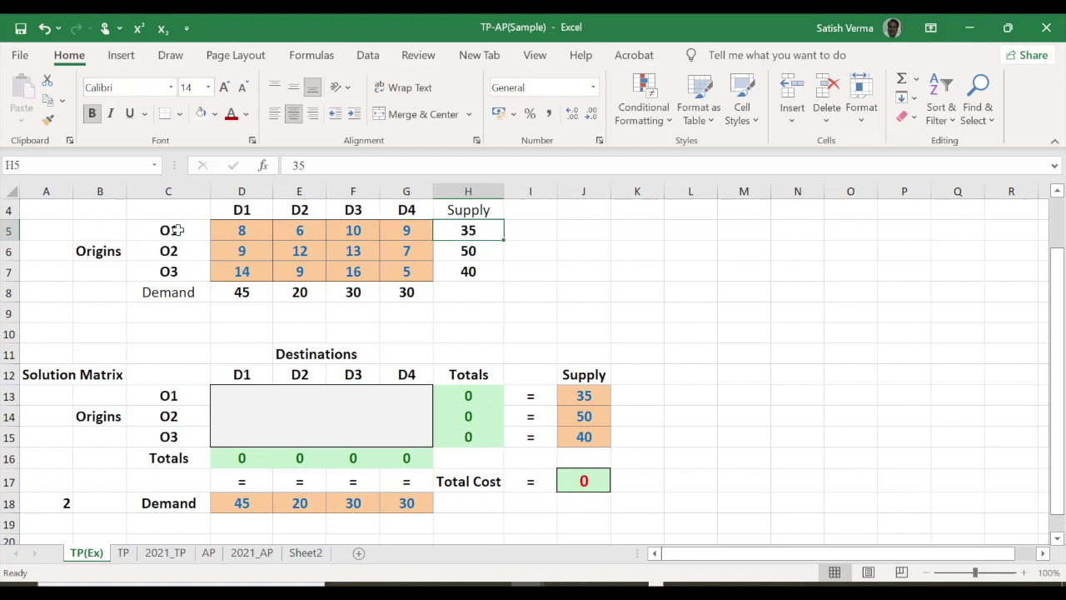
left_click(245, 296)
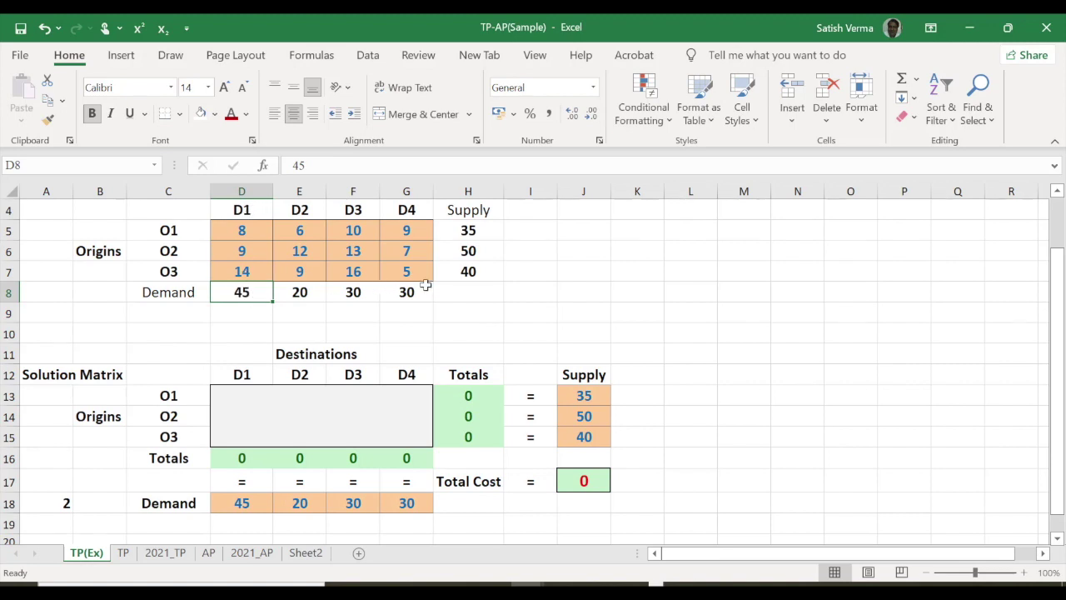
Total the demand values D8:G8 into H8, giving 125
left_click_drag(473, 231, 471, 270)
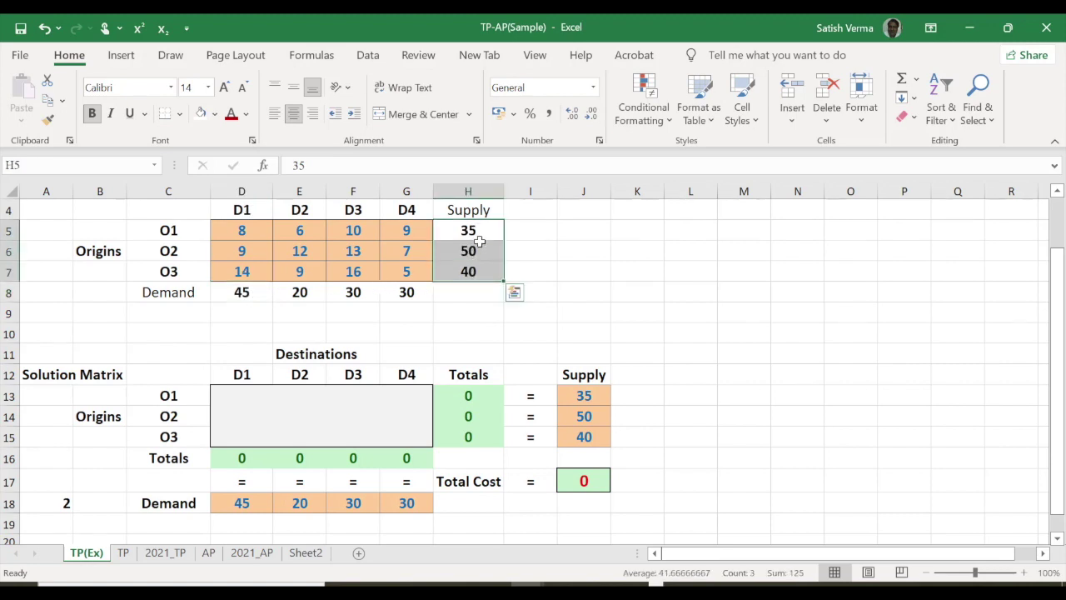
left_click(902, 78)
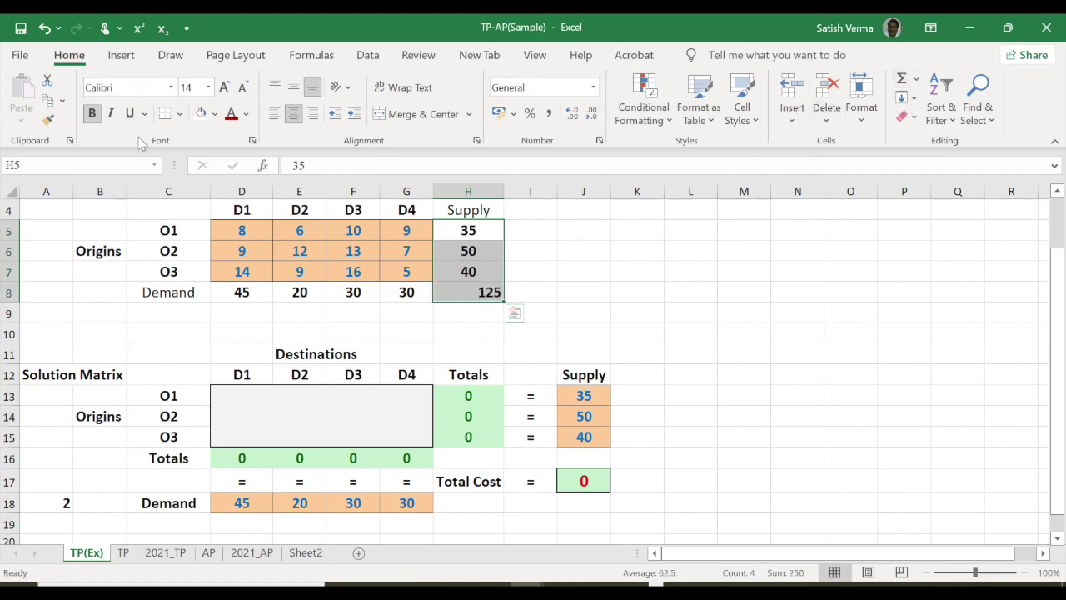
left_click(44, 28)
left_click_drag(248, 293, 400, 293)
left_click(902, 80)
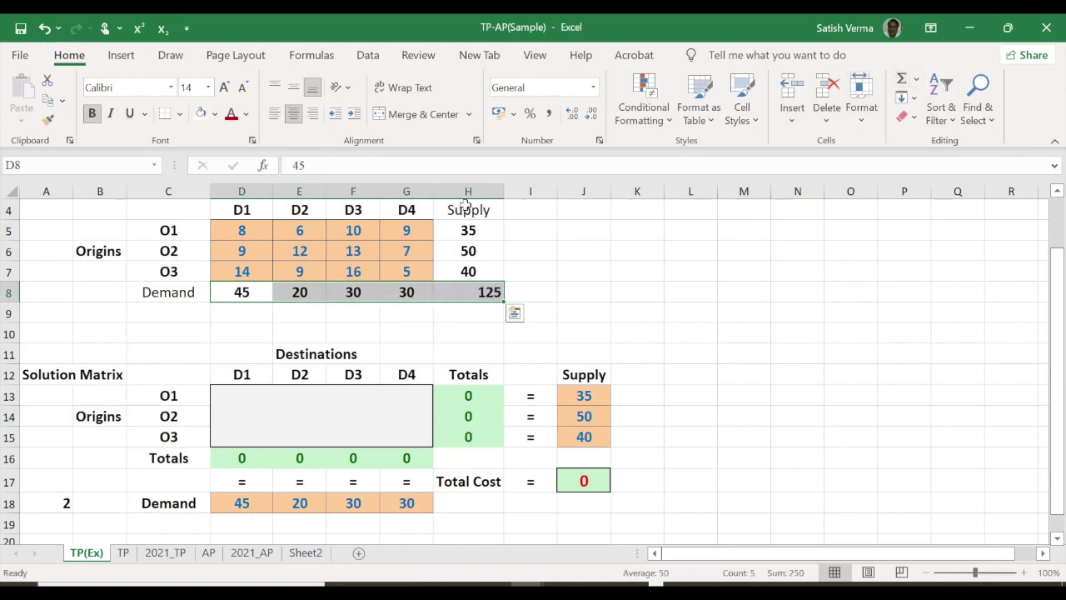
left_click(44, 29)
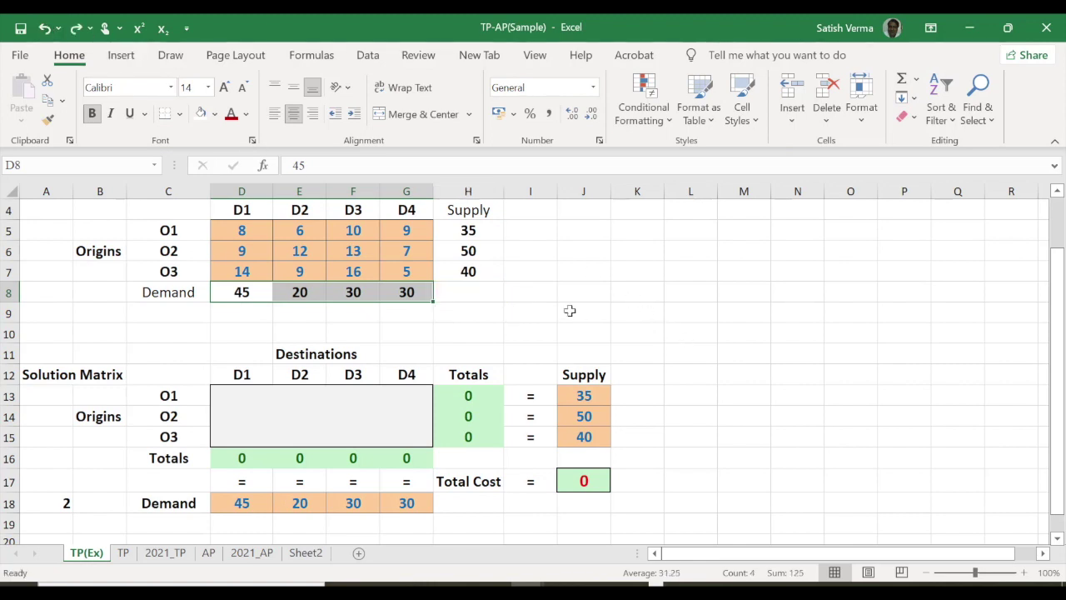
left_click(481, 289)
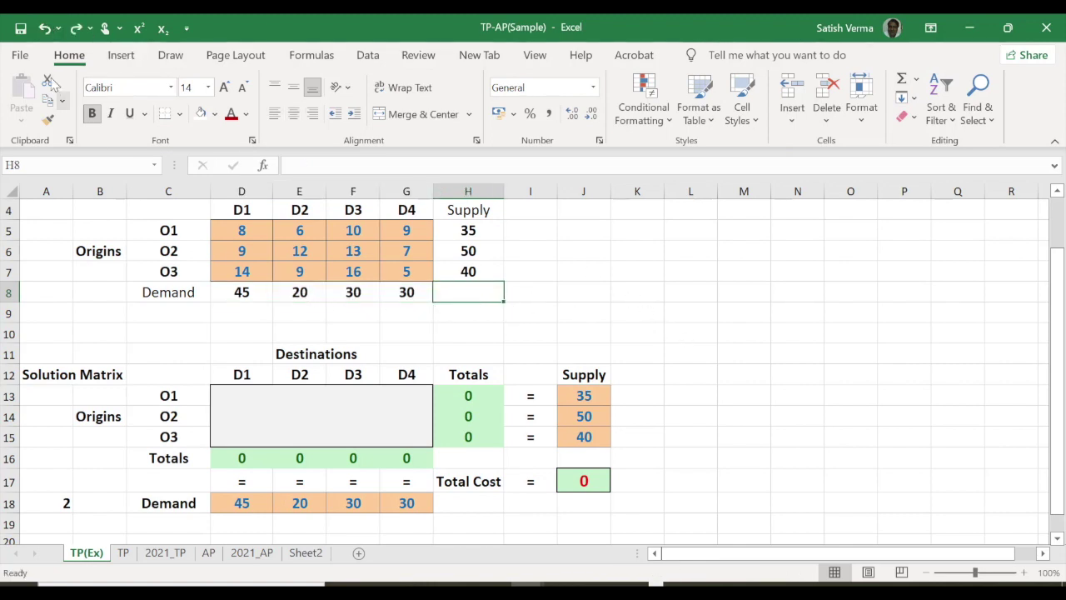
left_click(76, 28)
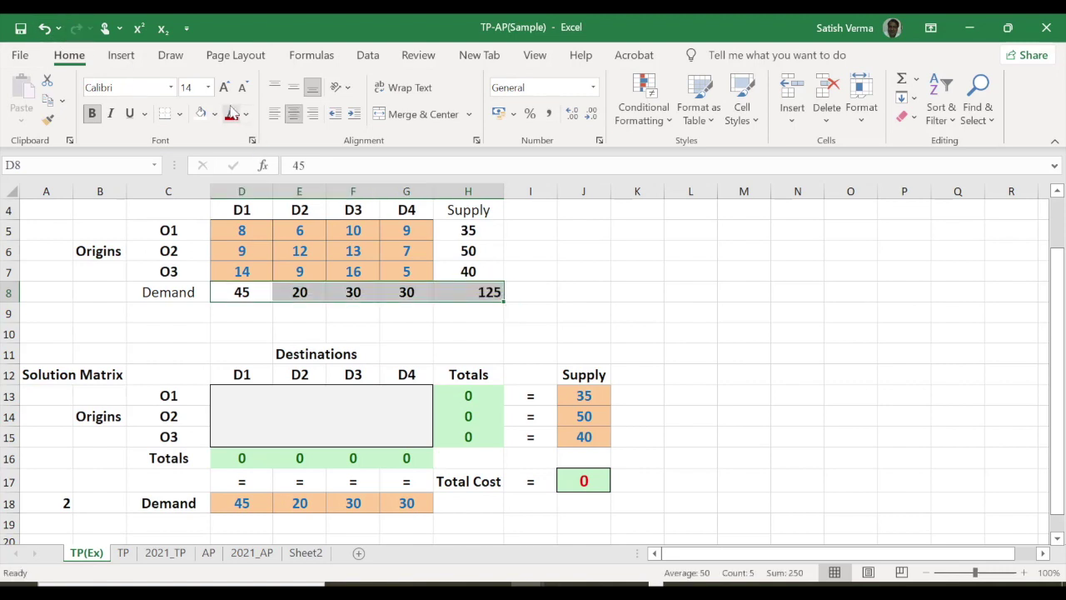
Centre the Demand row values in their cells
left_click(294, 114)
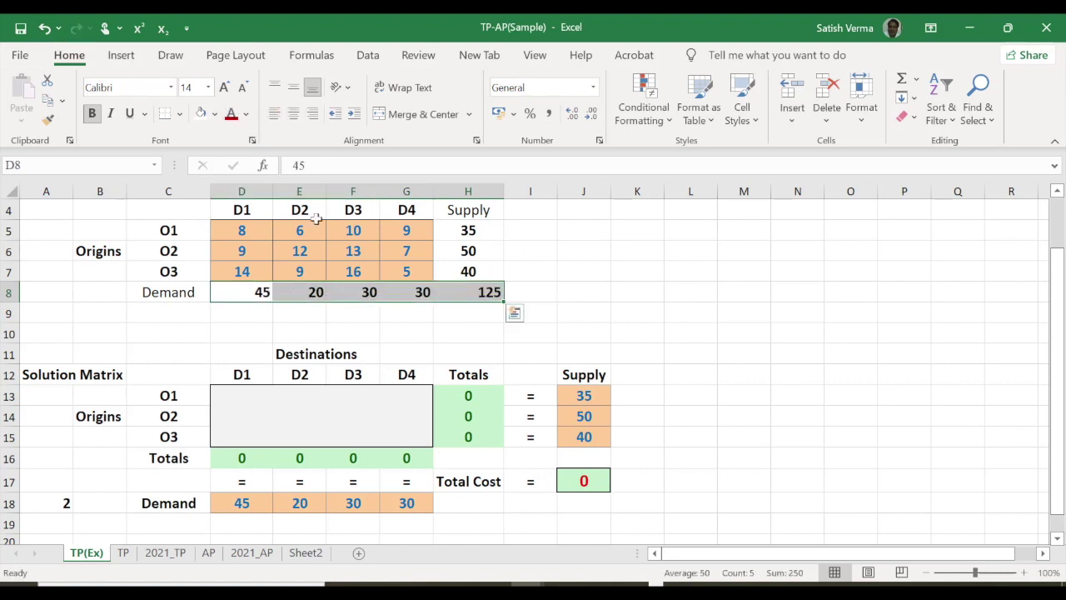
left_click(293, 114)
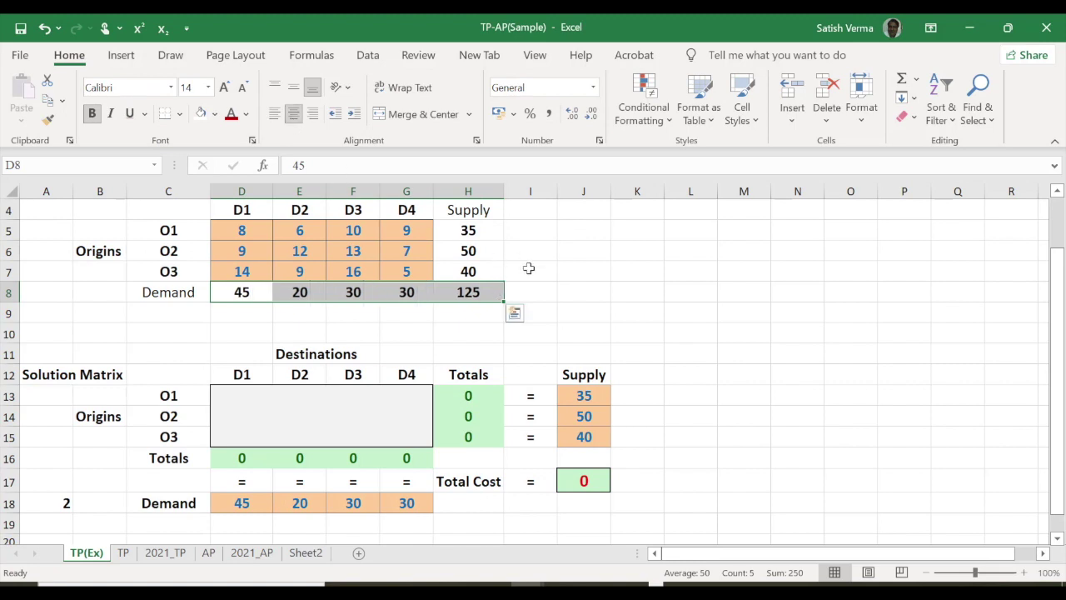
left_click(542, 289)
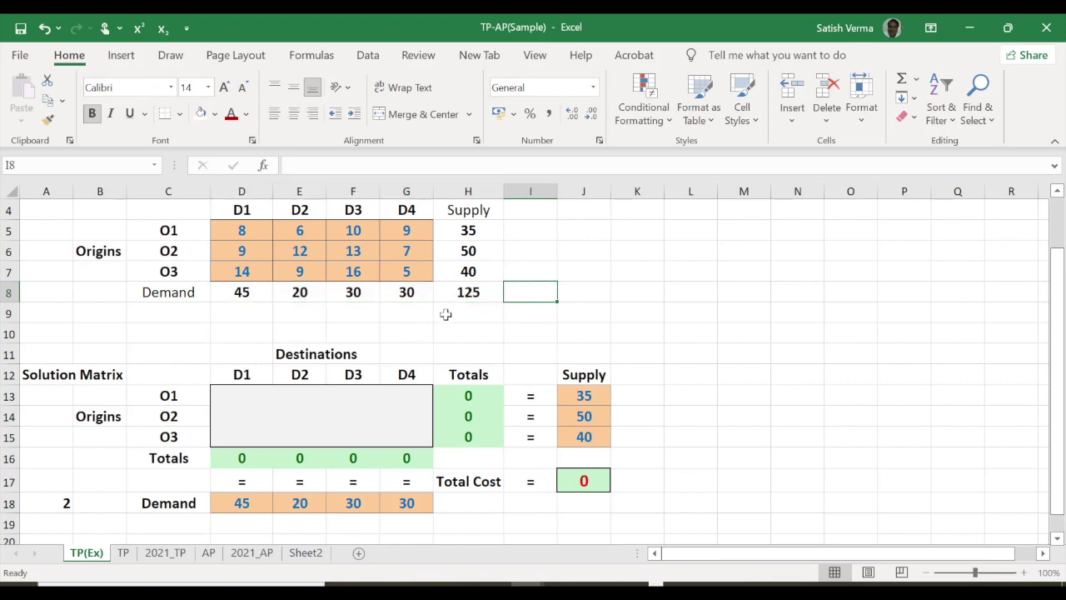
left_click(471, 292)
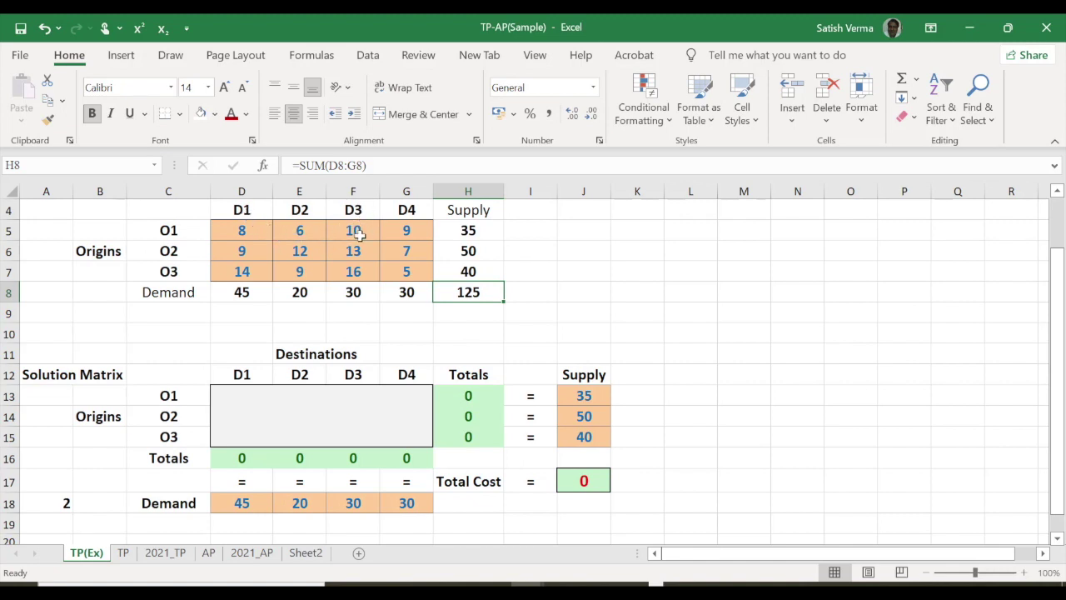
left_click(355, 232)
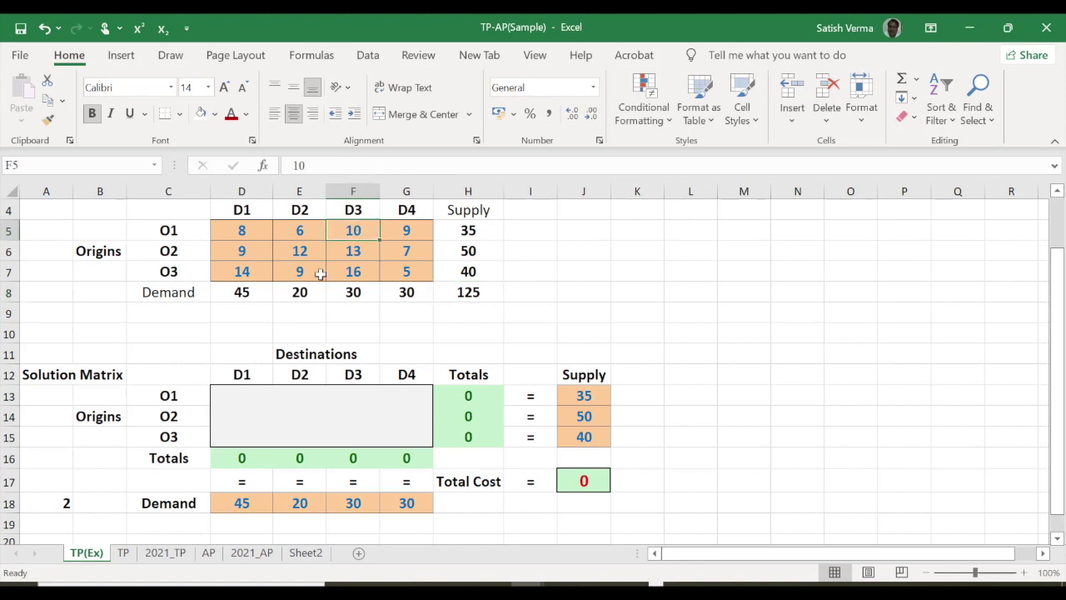
left_click(354, 273)
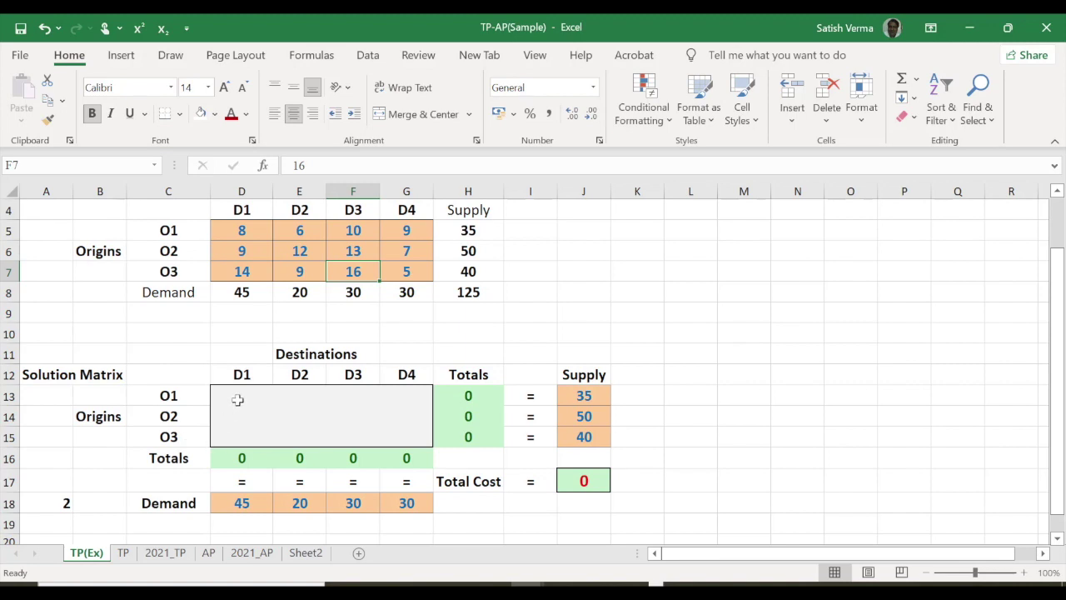
left_click_drag(233, 396, 408, 435)
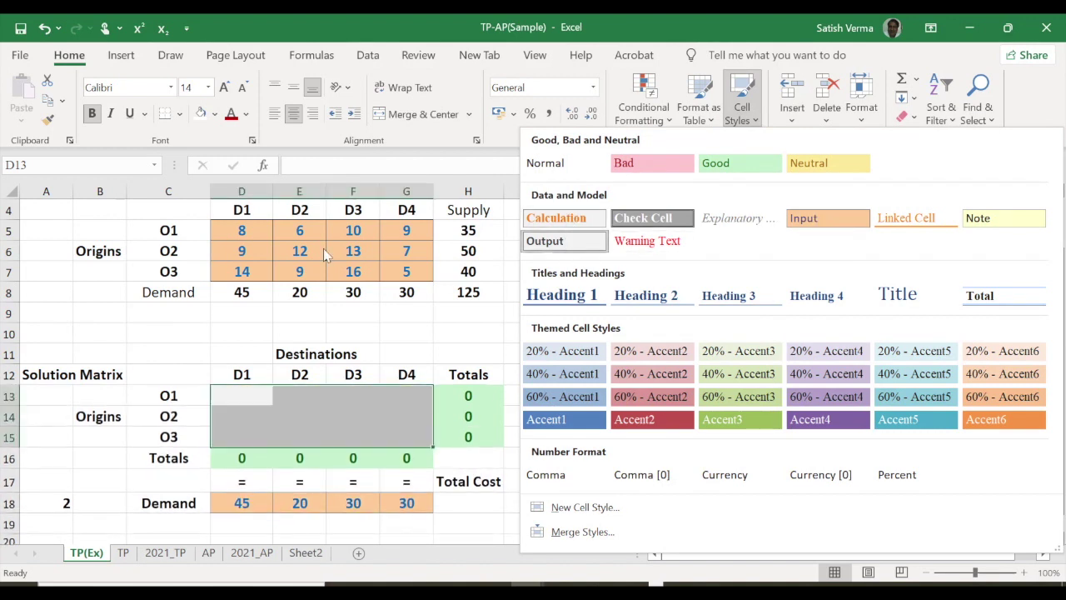
left_click(300, 410)
mouse_move(237, 225)
left_mouse_down()
mouse_move(427, 283)
mouse_move(427, 273)
left_mouse_up()
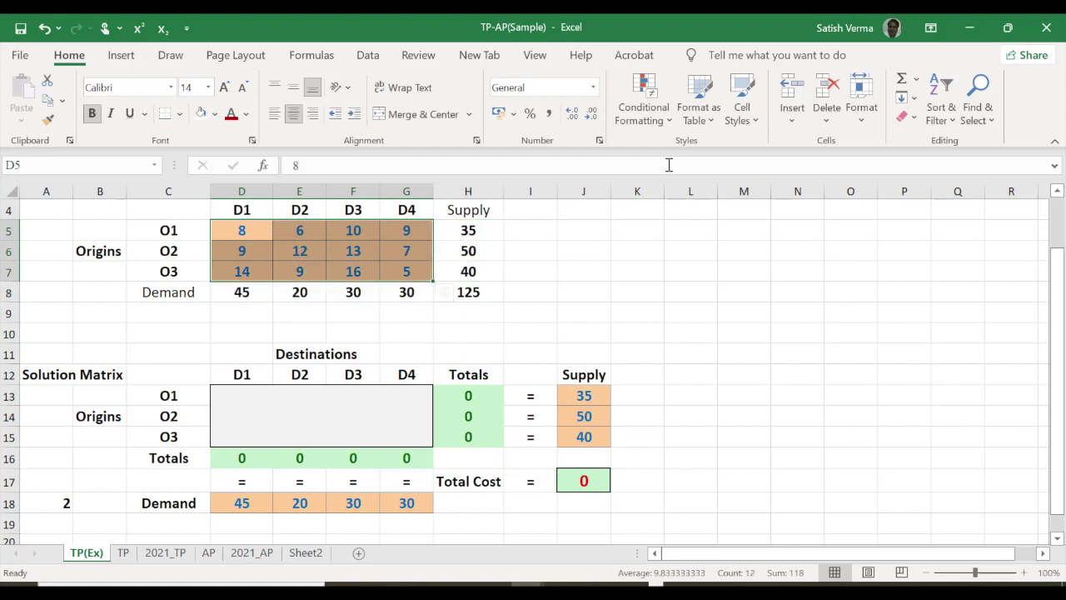
left_click(756, 125)
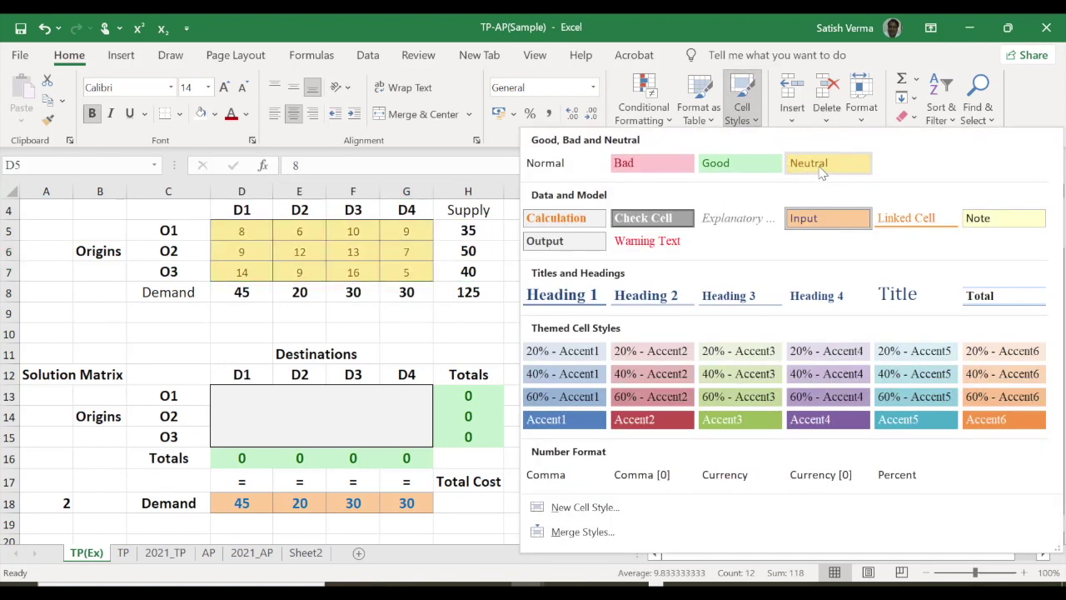
left_click(820, 166)
left_click(527, 249)
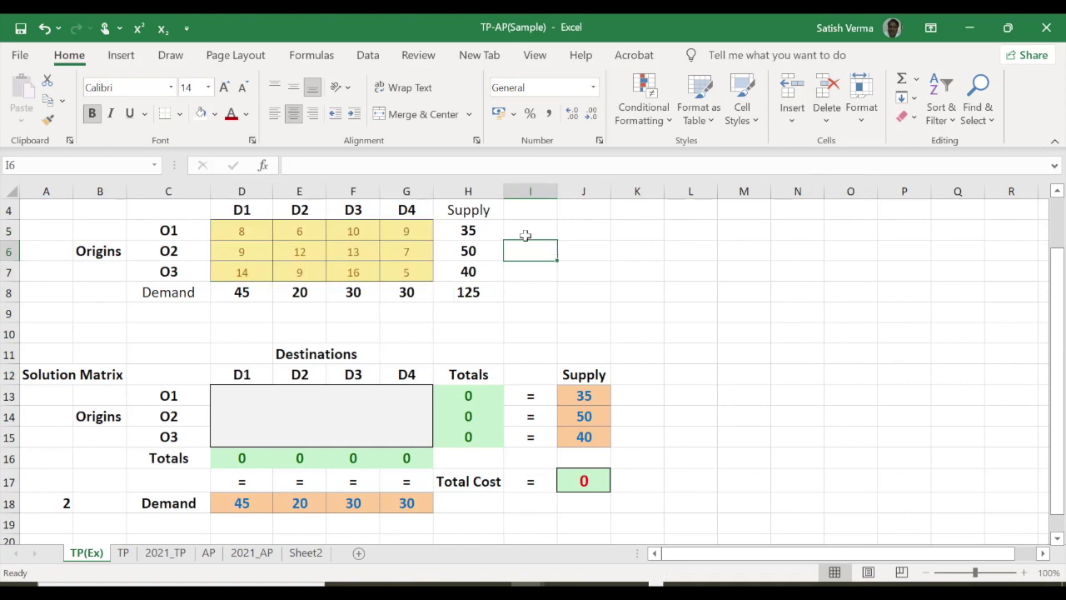
left_click(44, 28)
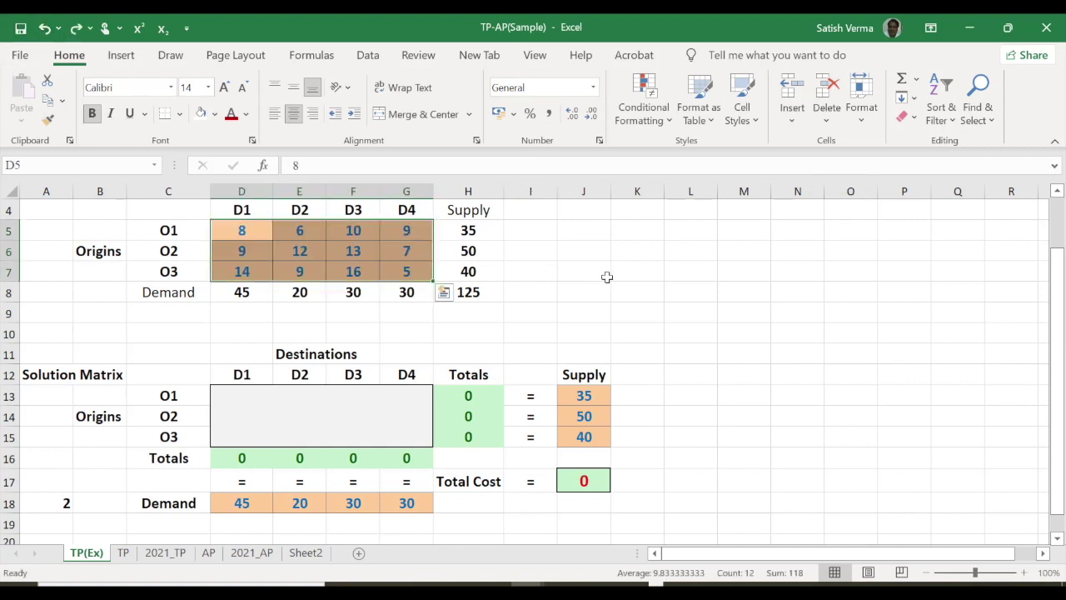
left_click(636, 285)
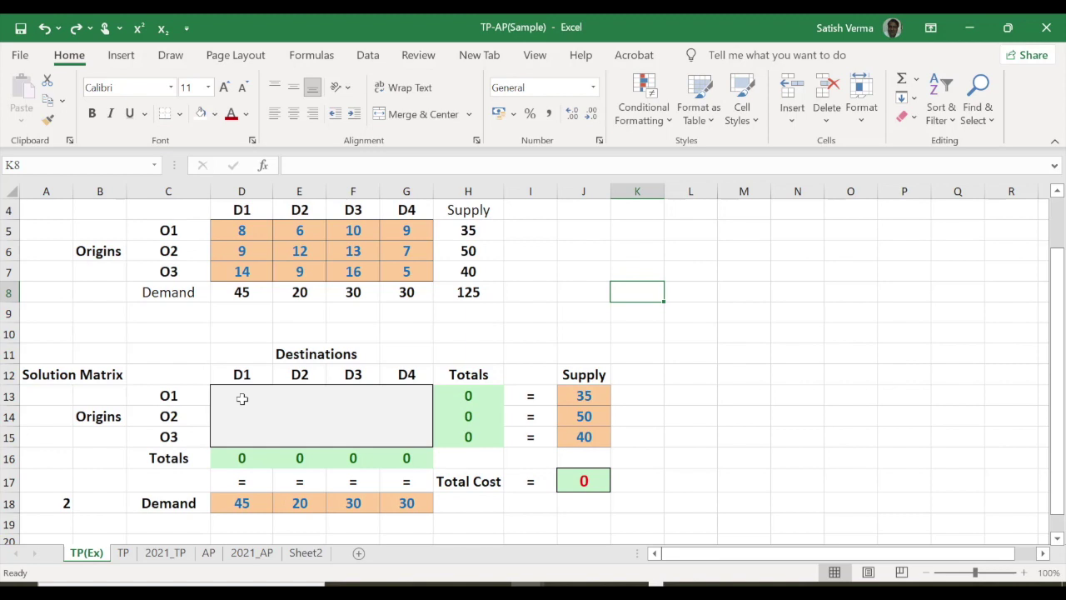
Inspect the H13 row-total formula over row O1 and check supplies 35, 50 and 40
mouse_move(239, 404)
left_mouse_down()
mouse_move(409, 405)
mouse_move(409, 431)
mouse_move(399, 433)
left_mouse_up()
left_click(346, 417)
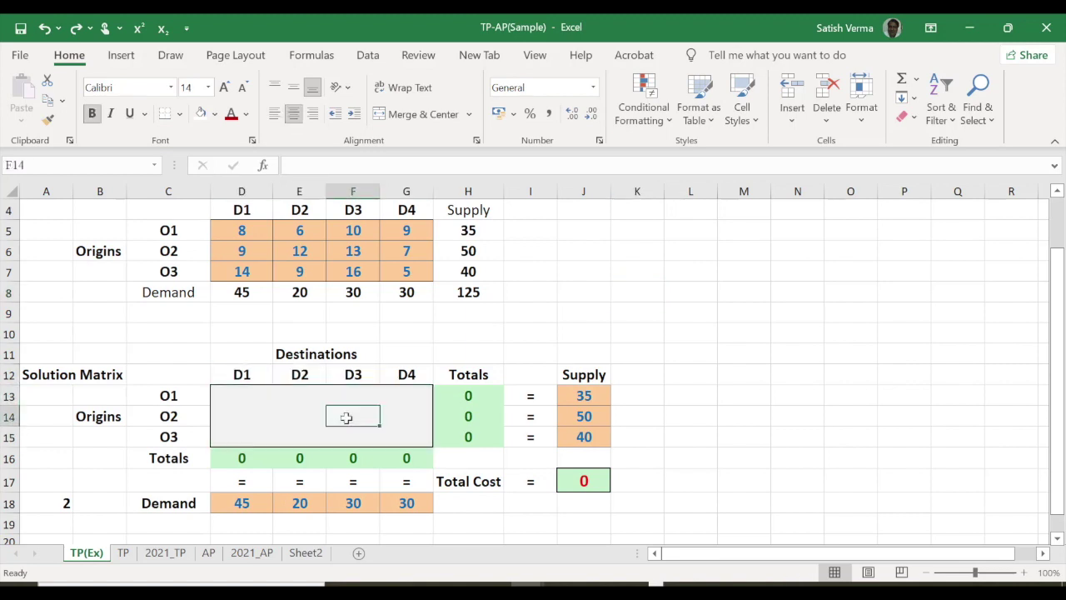
left_click(473, 396)
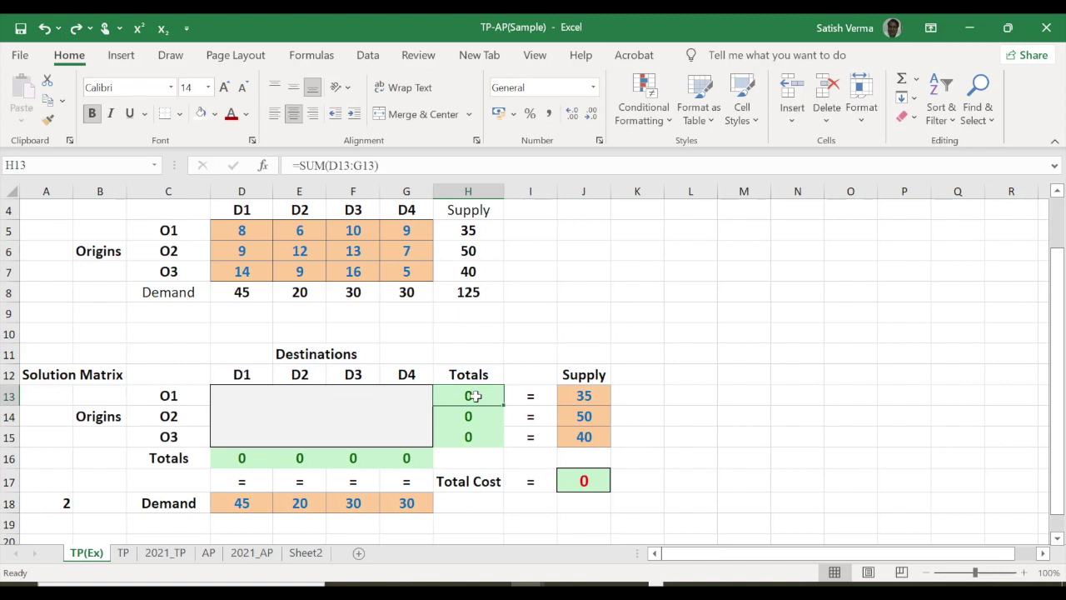
left_click_drag(234, 392, 395, 392)
left_click(475, 396)
left_click_drag(242, 420, 421, 421)
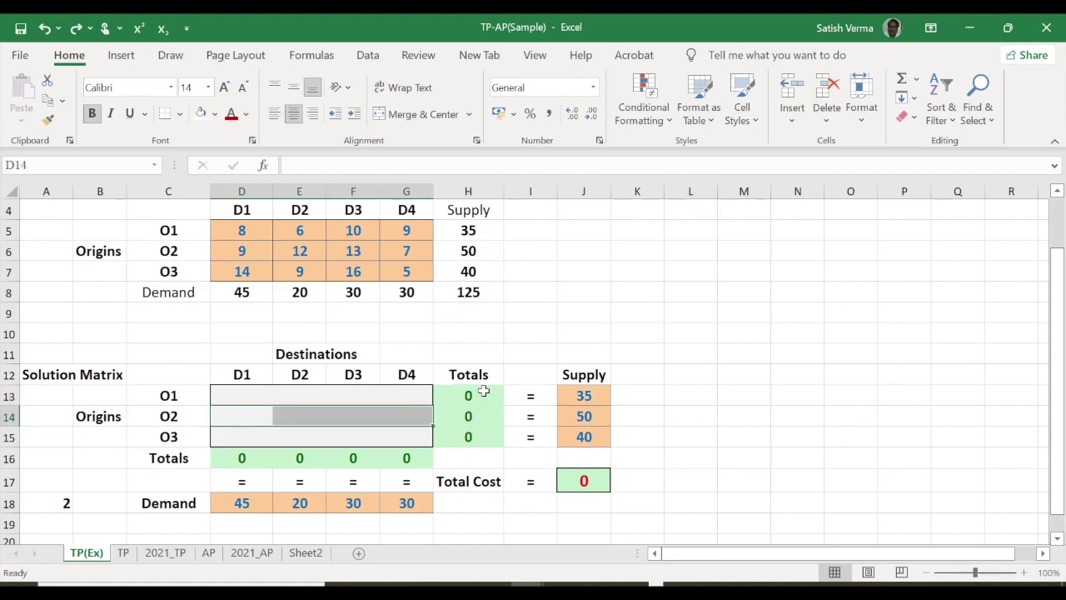
left_click(581, 400)
left_click(585, 417)
left_click(590, 438)
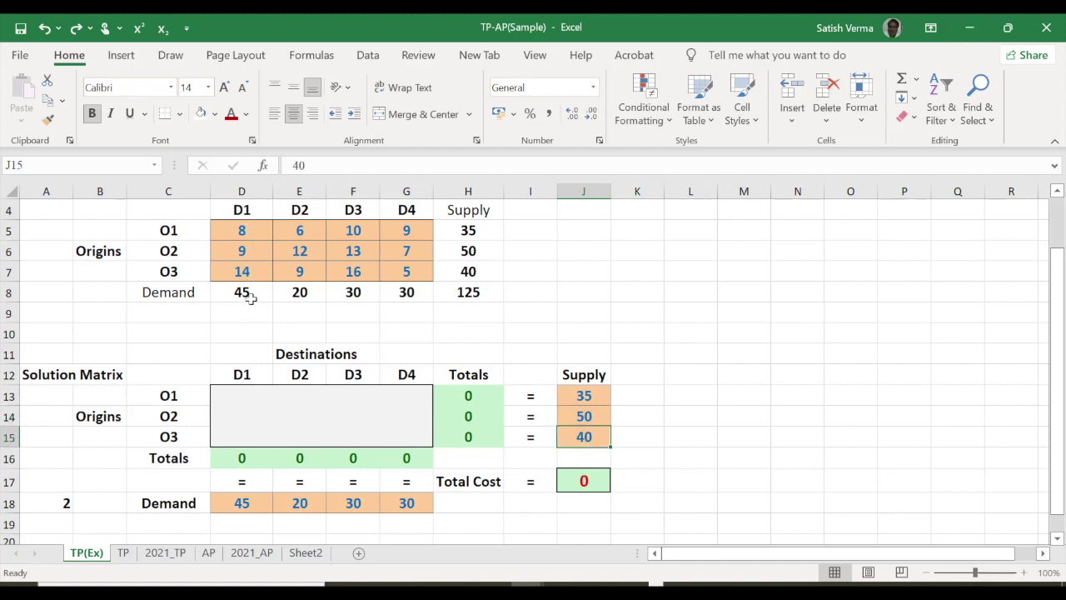
Inspect the D16 column-total formula for column D1 against its demand of 45
left_click_drag(249, 400, 250, 436)
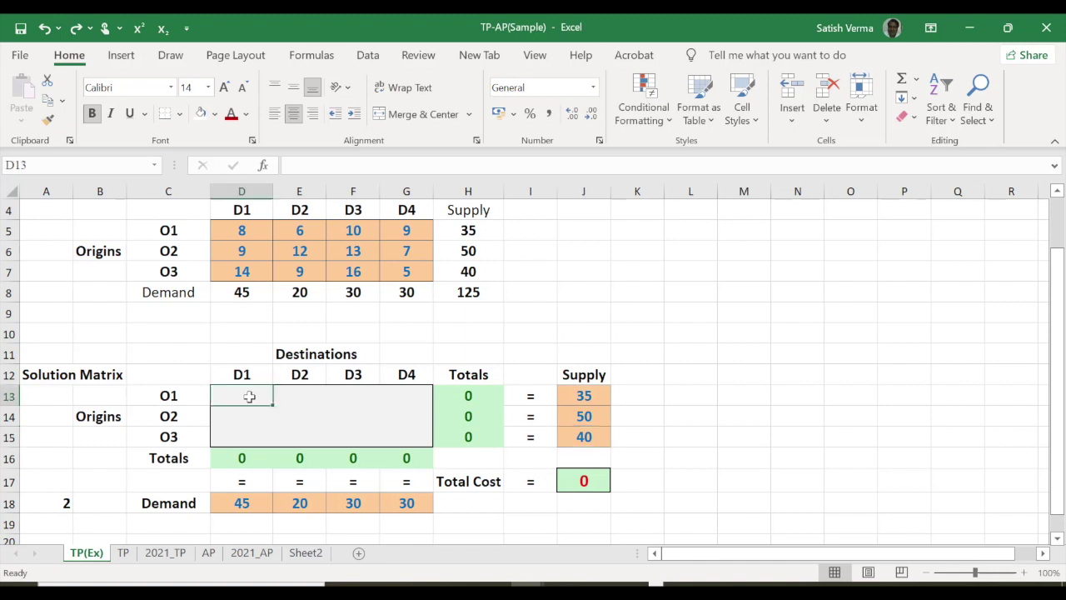
left_click(252, 459)
left_click(241, 510)
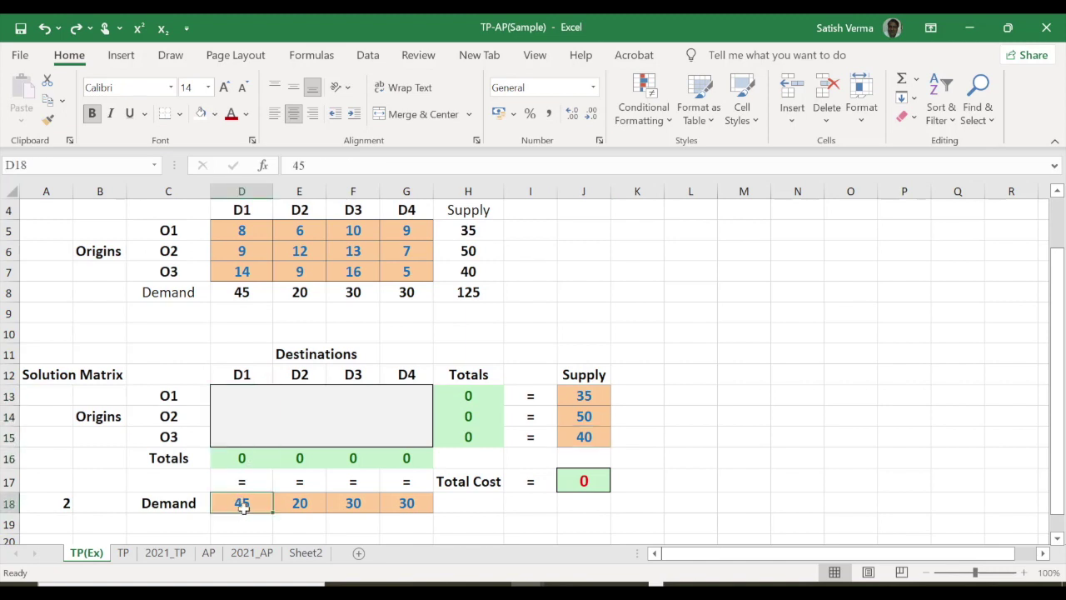
left_click(244, 460)
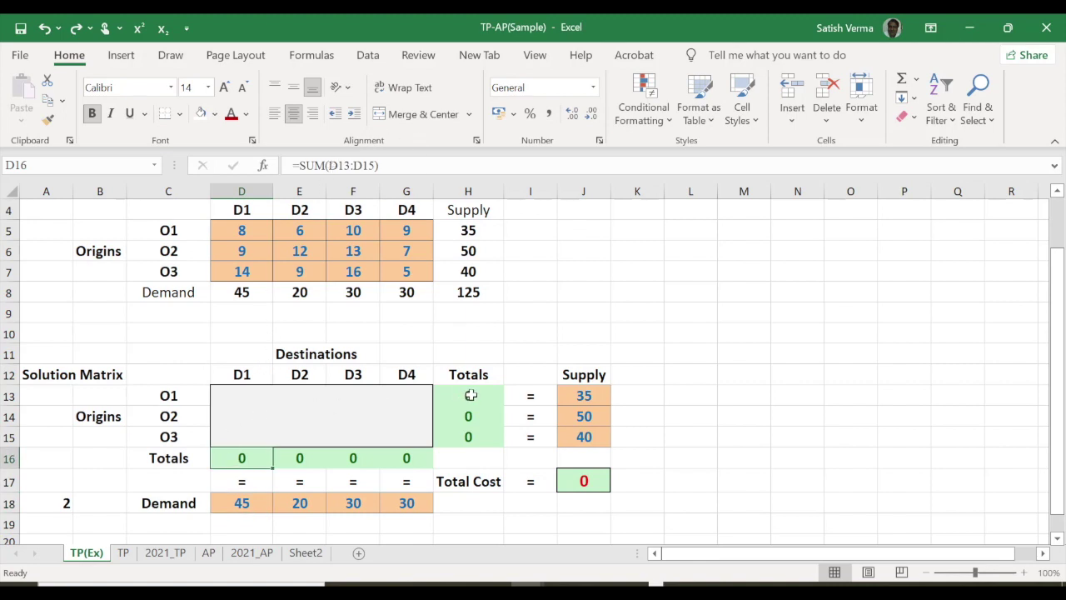
Clear the row-total formulas in H13:H15
left_click_drag(466, 396, 471, 434)
key("Delete")
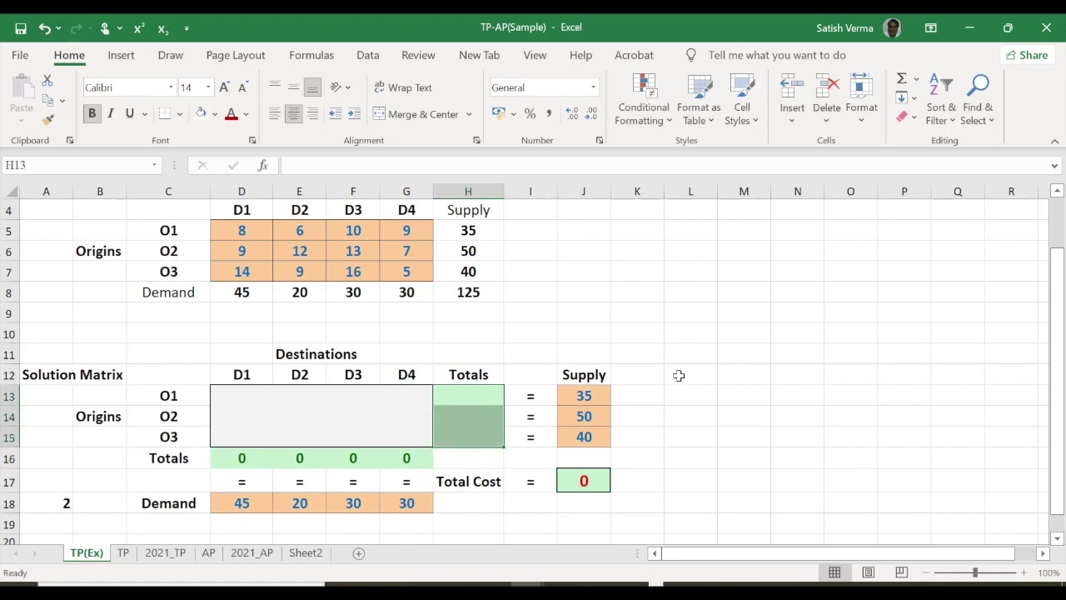
left_click(681, 374)
left_click(465, 399)
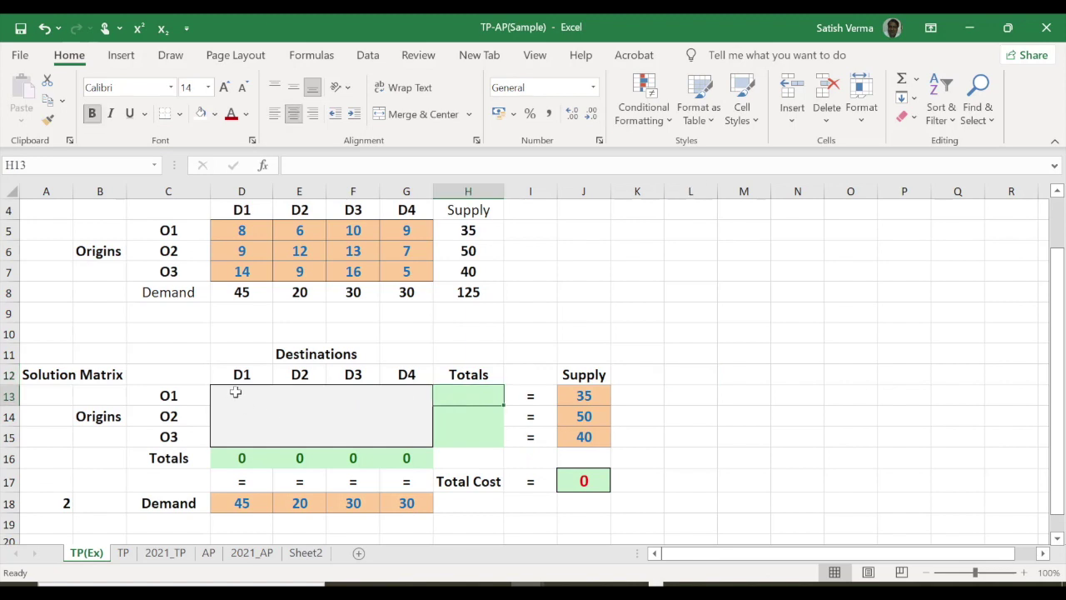
AutoSum row O1 (D13:G13) to show 76, 47, 69 and 51, making Total Cost 2039
left_click_drag(236, 393, 392, 400)
left_click(901, 80)
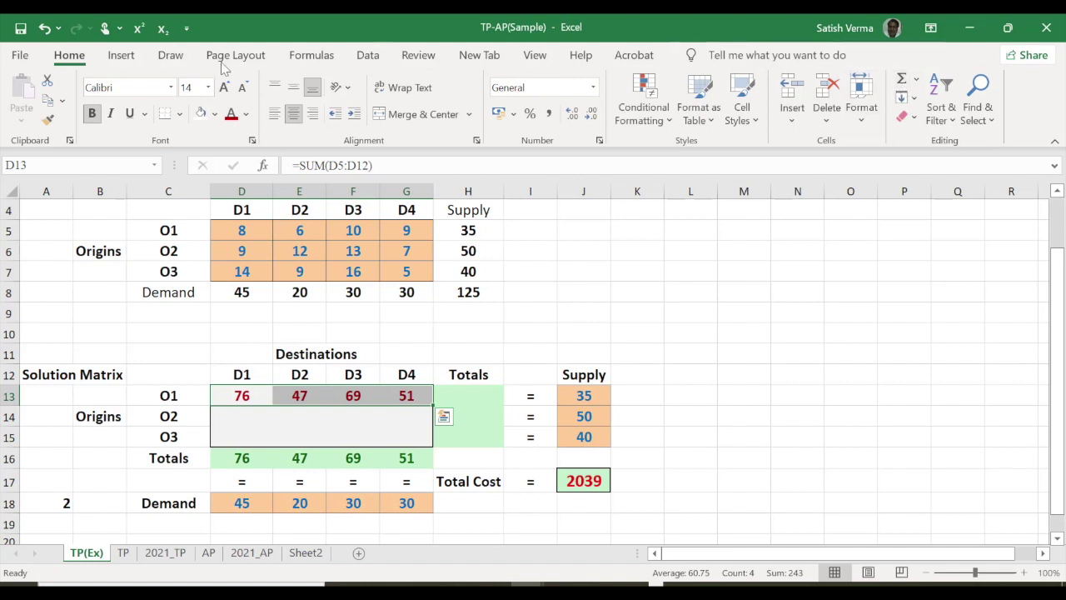
key("ctrl+z")
left_click(886, 428)
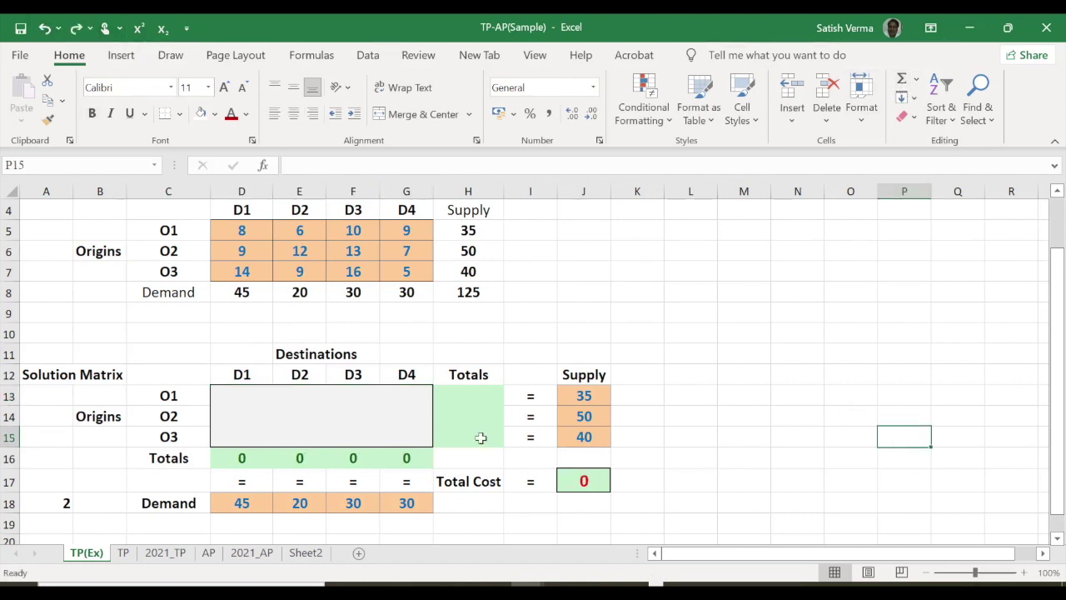
left_click(466, 398)
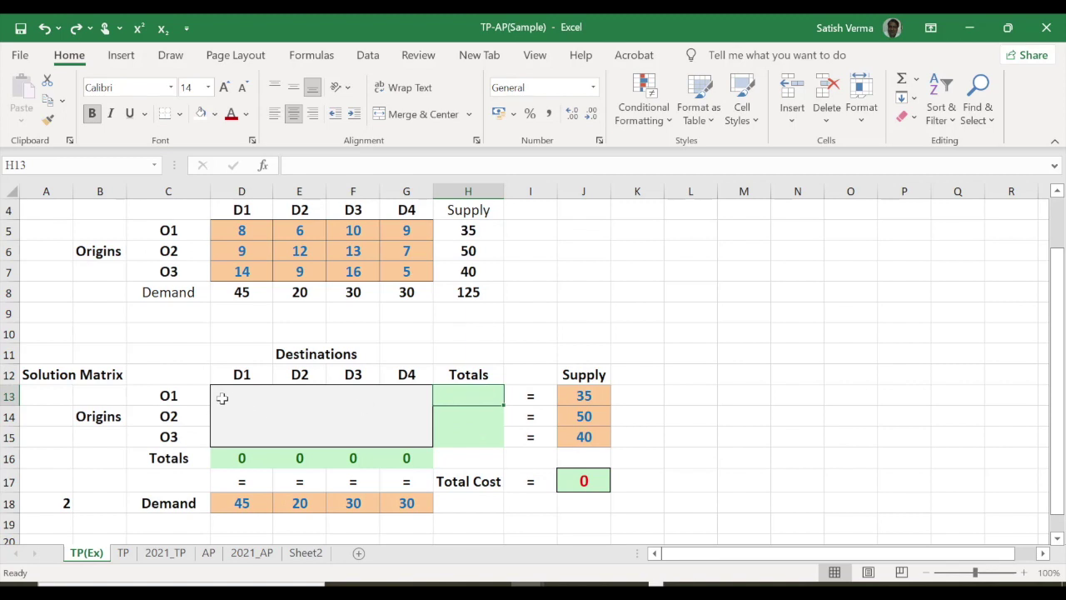
left_click_drag(222, 398, 396, 394)
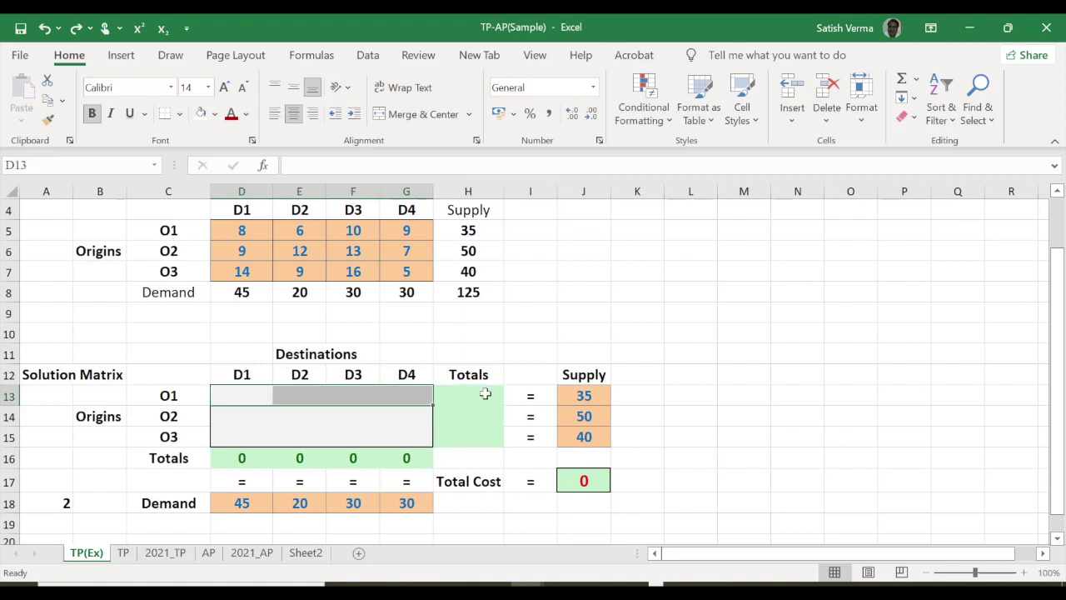
left_click(901, 80)
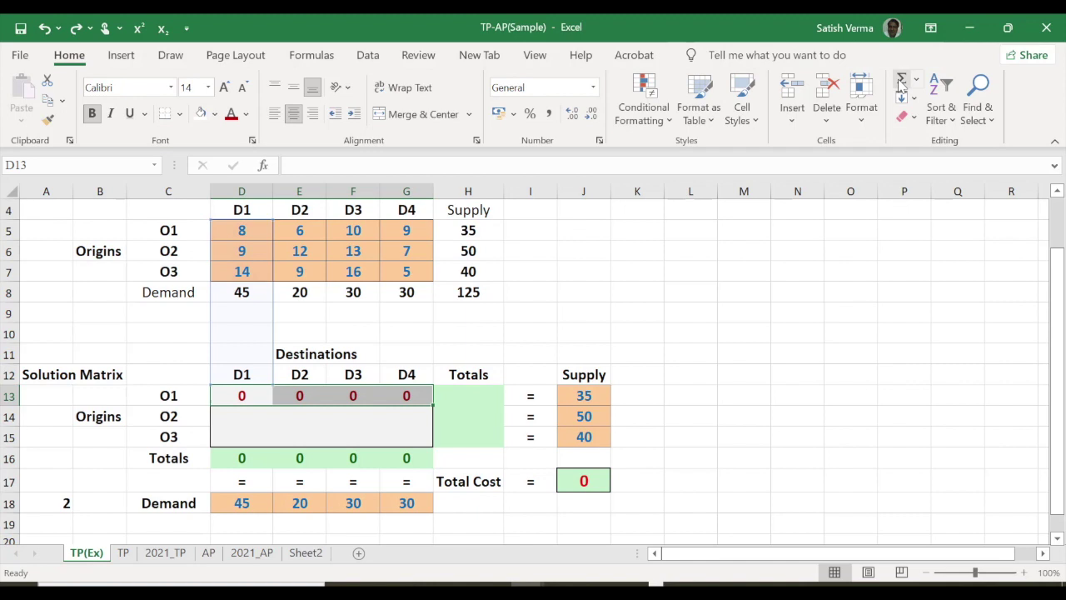
key("Tab")
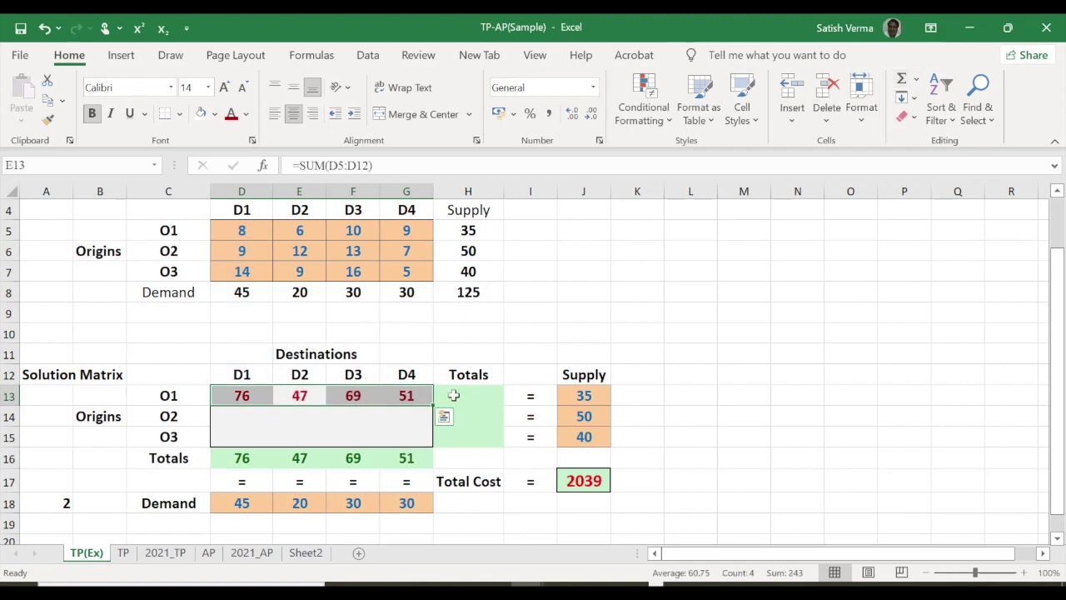
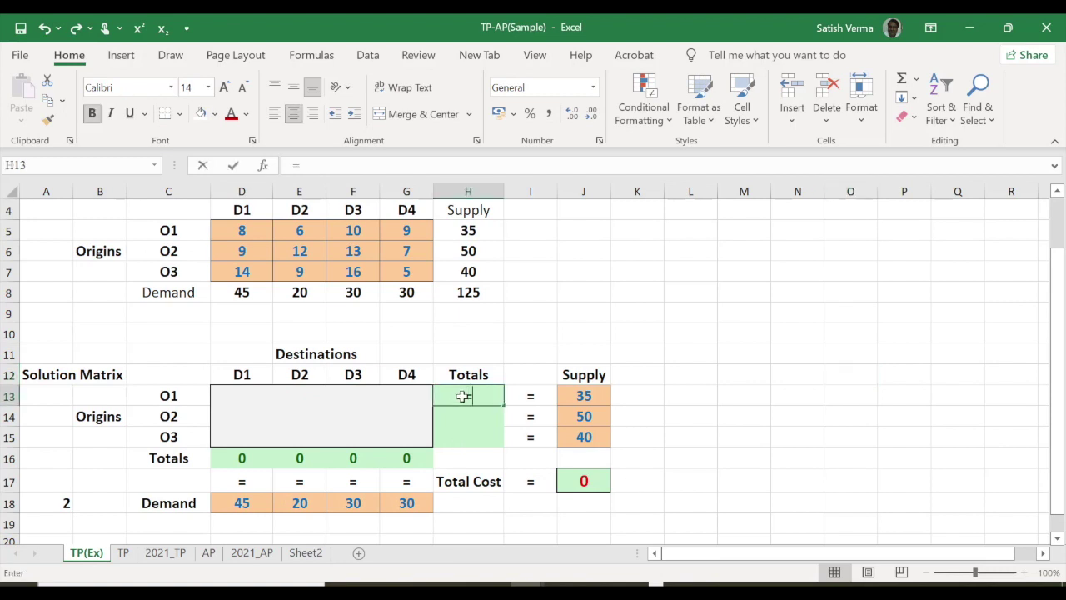
Enter =SUM(D13:G13) in H13 and fill it down to H15
type("=")
mouse_move(225, 397)
left_mouse_down()
mouse_move(394, 378)
mouse_move(413, 392)
left_mouse_up()
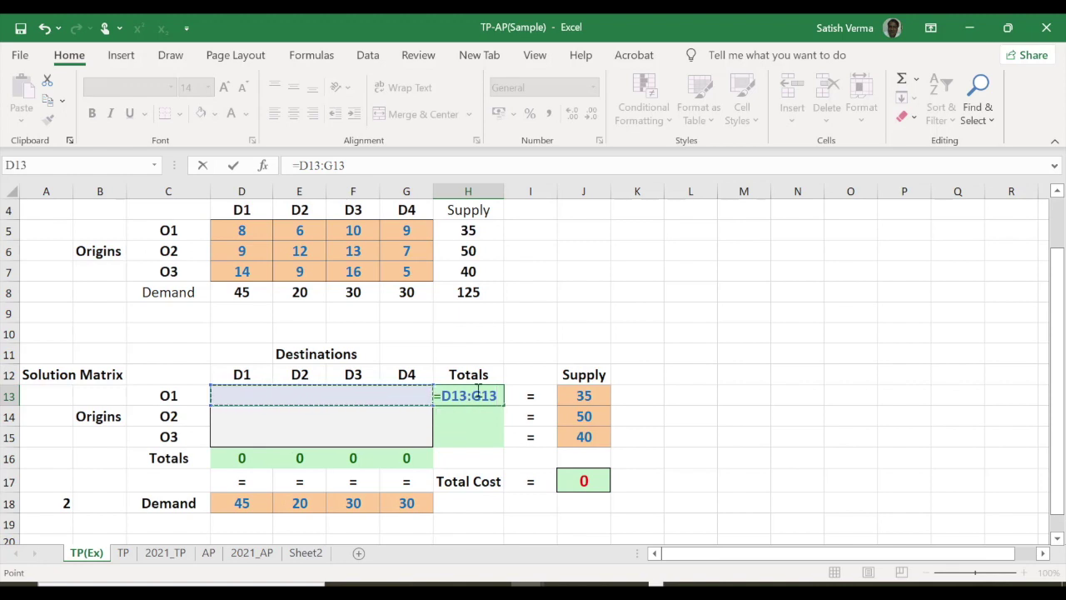
key("BackSpace")
key("BackSpace")
key("BackSpace")
key("BackSpace")
key("BackSpace")
key("BackSpace")
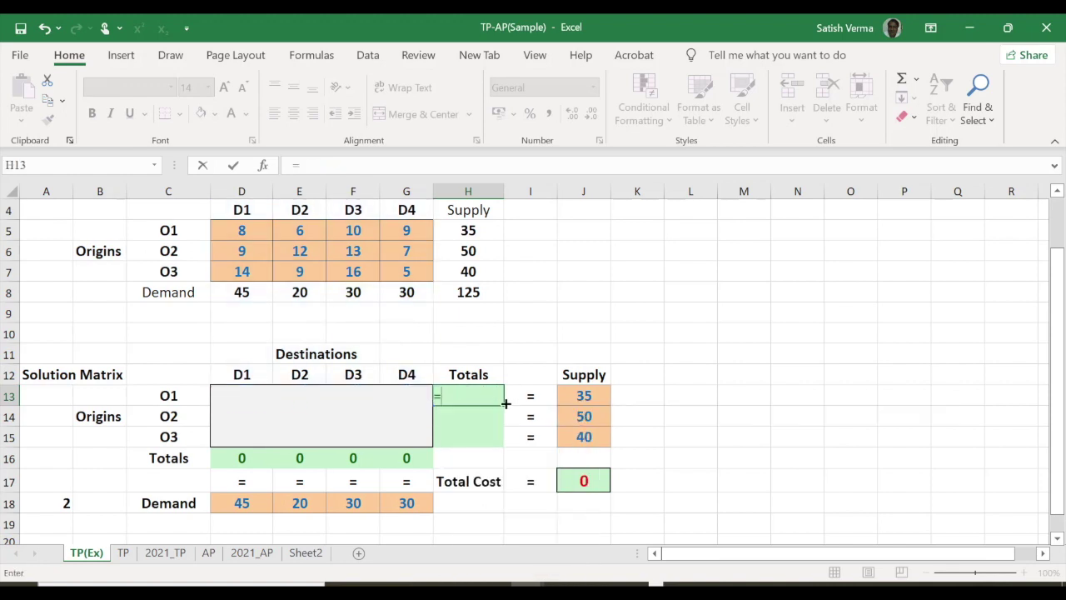
type("su")
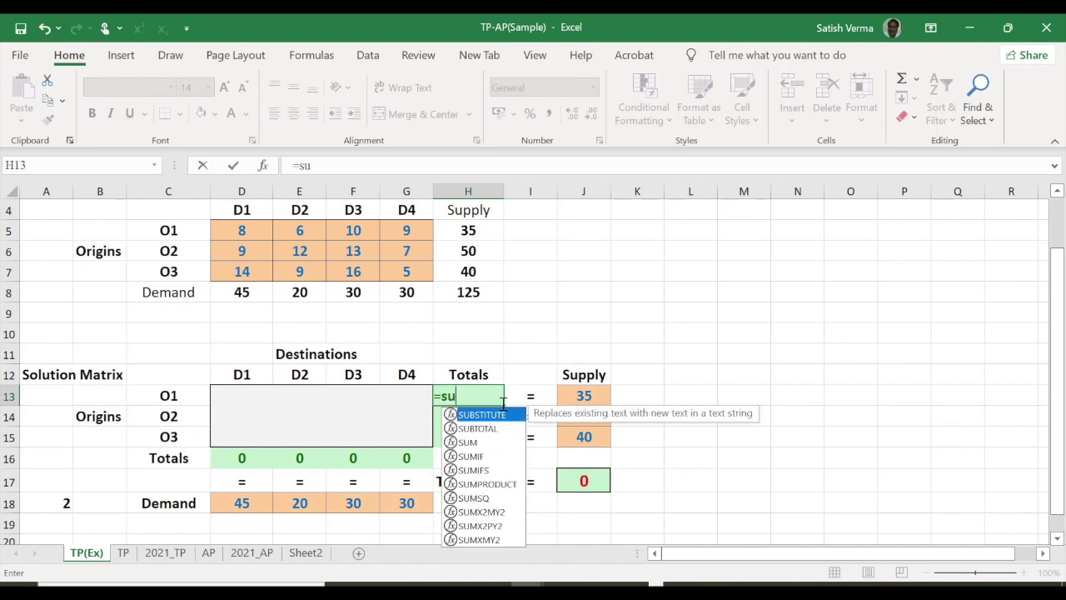
type("m")
key("Tab")
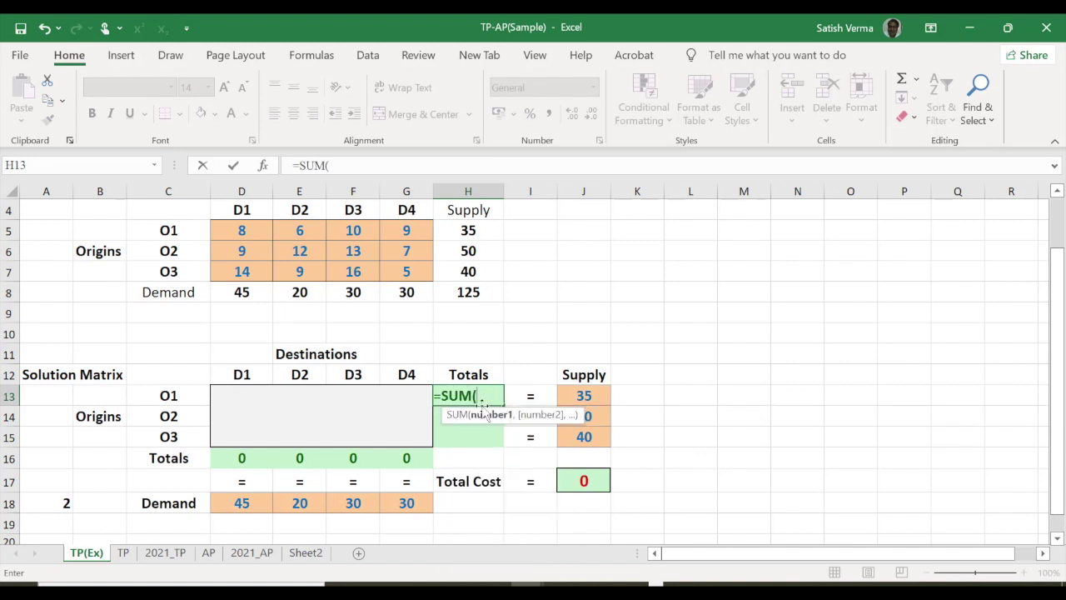
left_click_drag(218, 394, 399, 397)
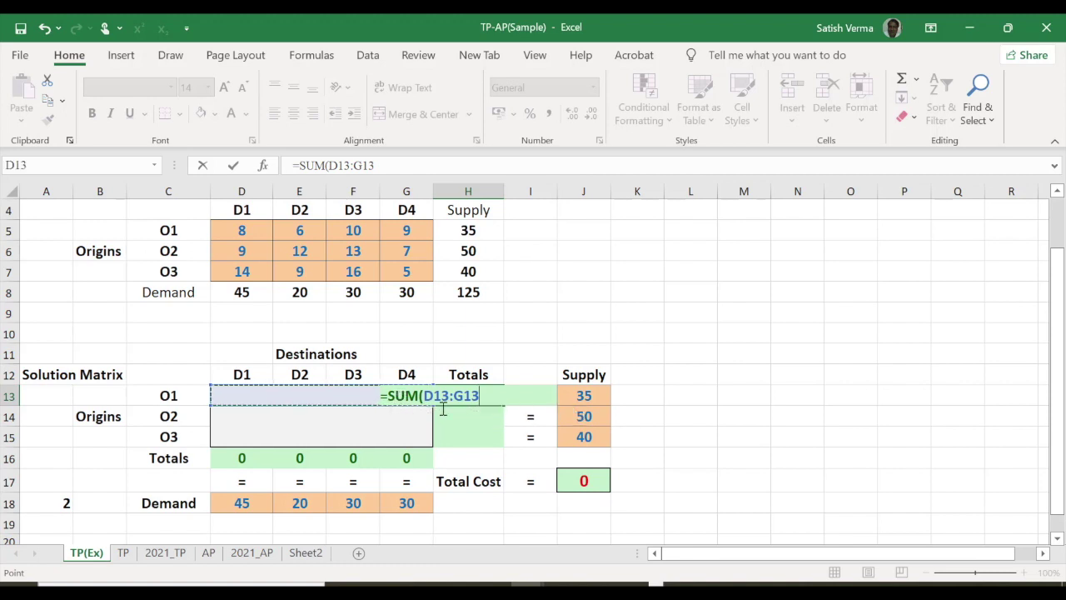
key("Return")
left_click(476, 392)
left_click_drag(503, 406, 490, 444)
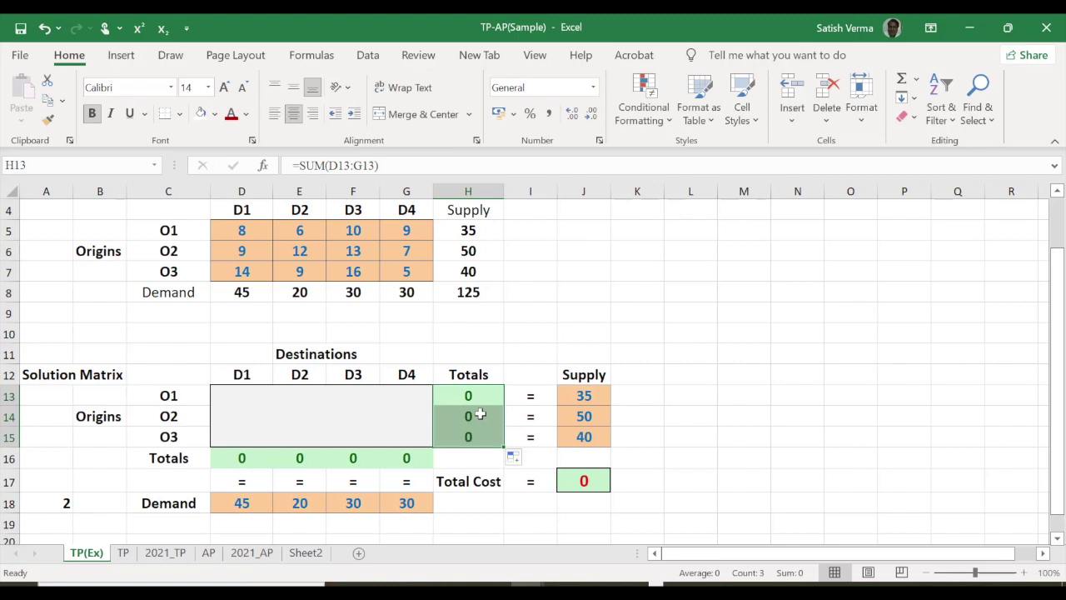
Review the H13:H15 row totals, the D16 column total, the O1–O3 supply values and the Total Cost label
left_click(469, 396)
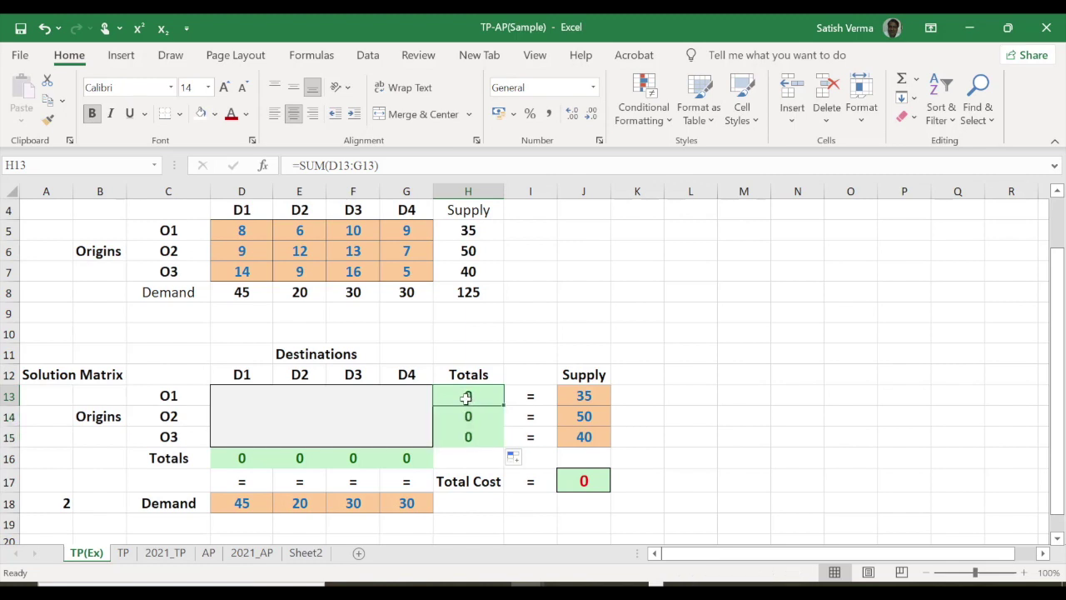
left_click(468, 414)
left_click(473, 437)
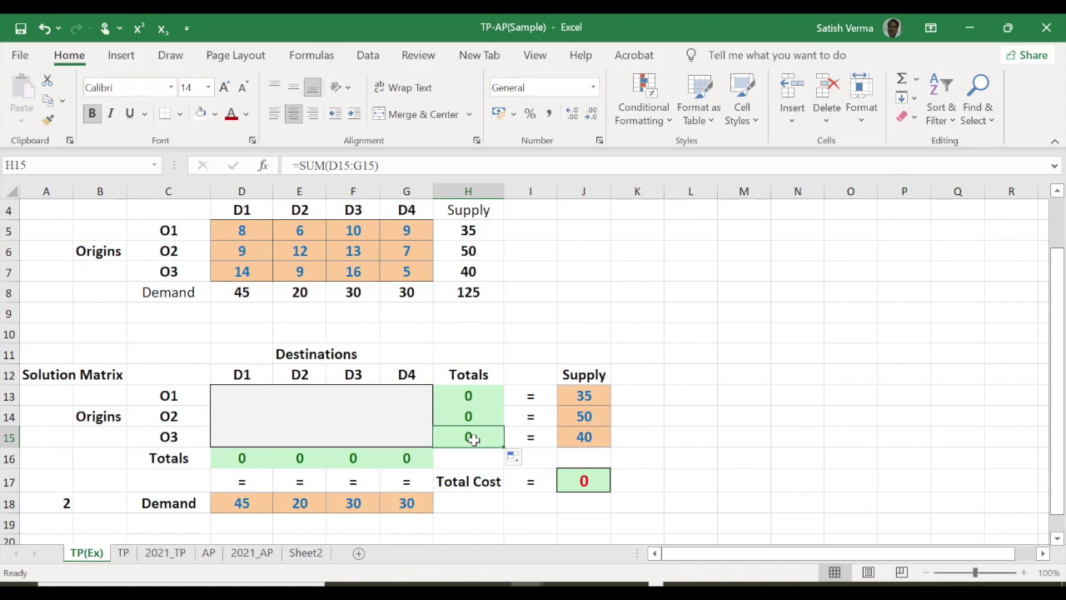
left_click(237, 461)
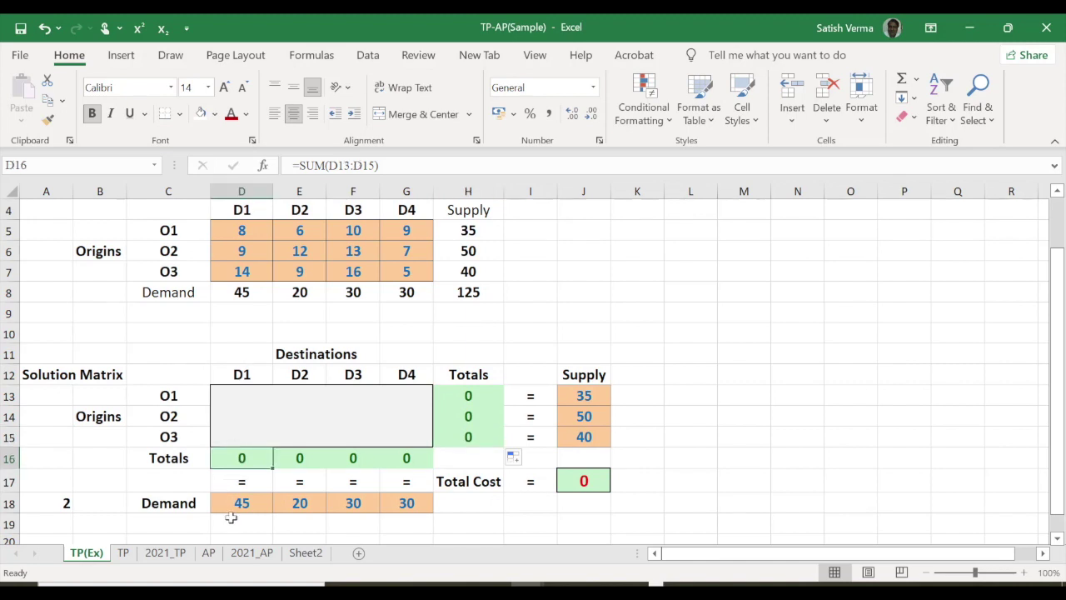
left_click(598, 395)
left_click(596, 415)
left_click(593, 435)
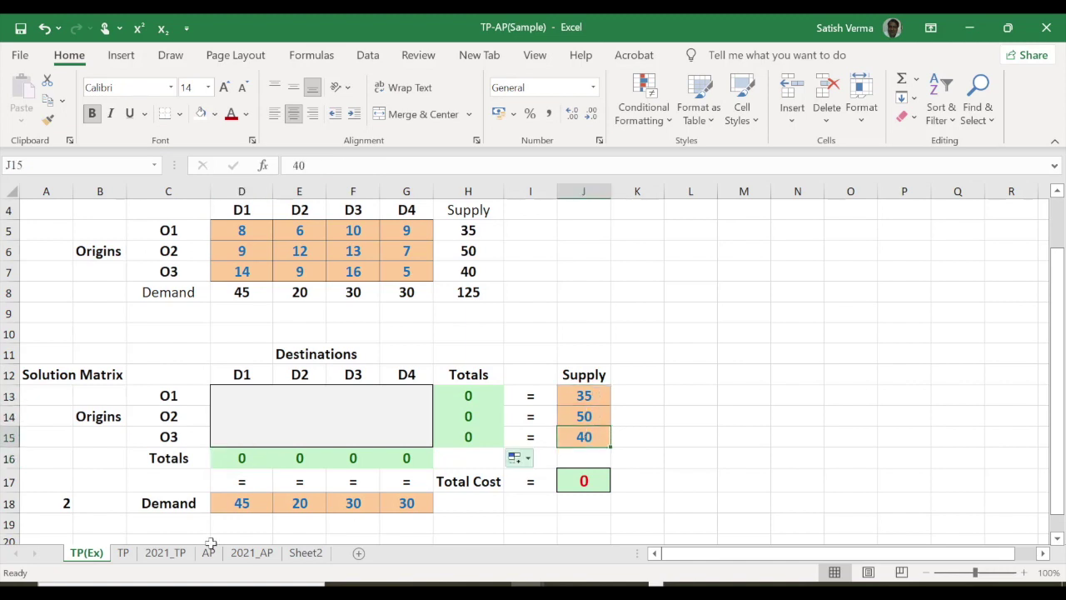
left_click(468, 488)
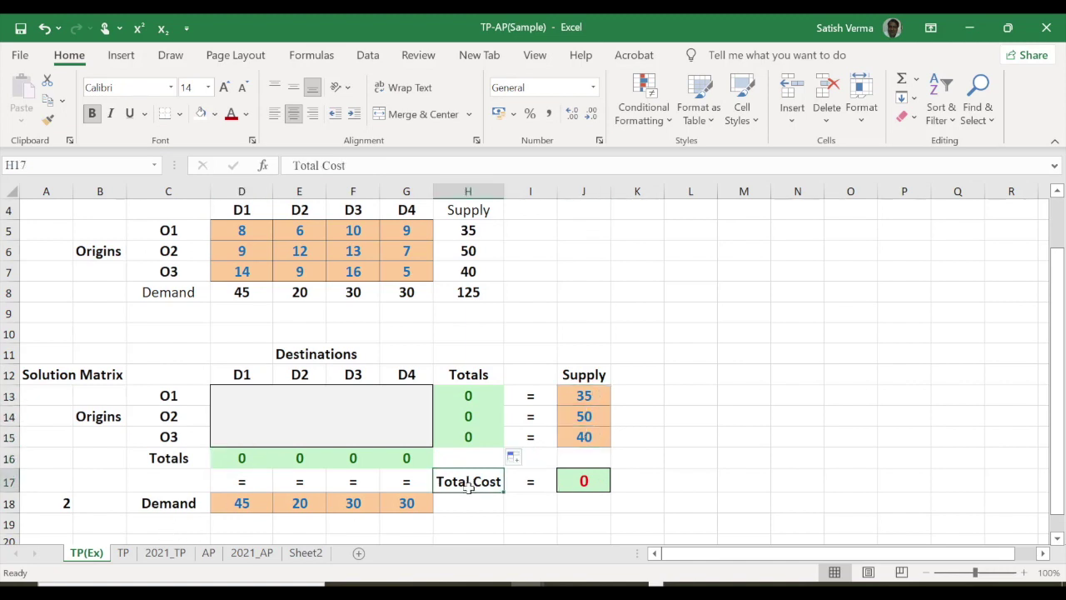
Enter =SUMPRODUCT(D13:G15,D5:G7) in J17 to multiply shipments by unit costs
left_click(586, 481)
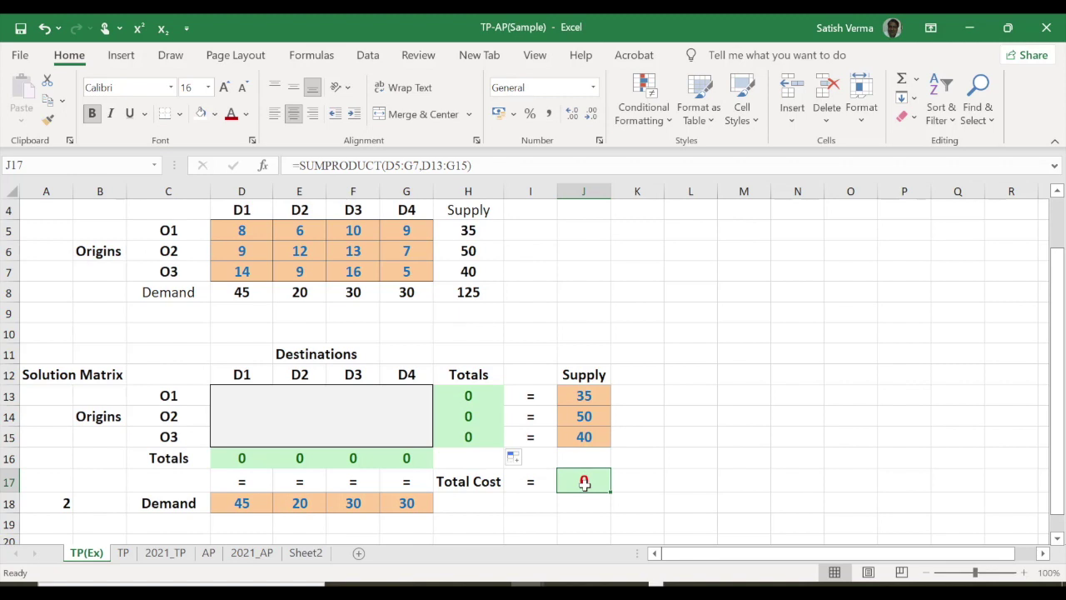
type("=")
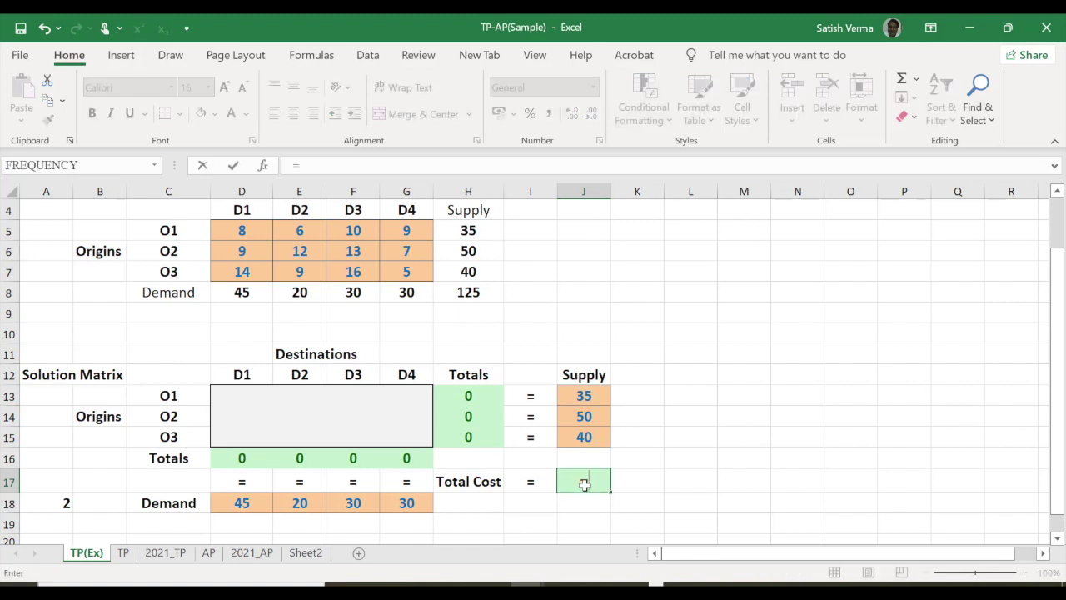
type("su")
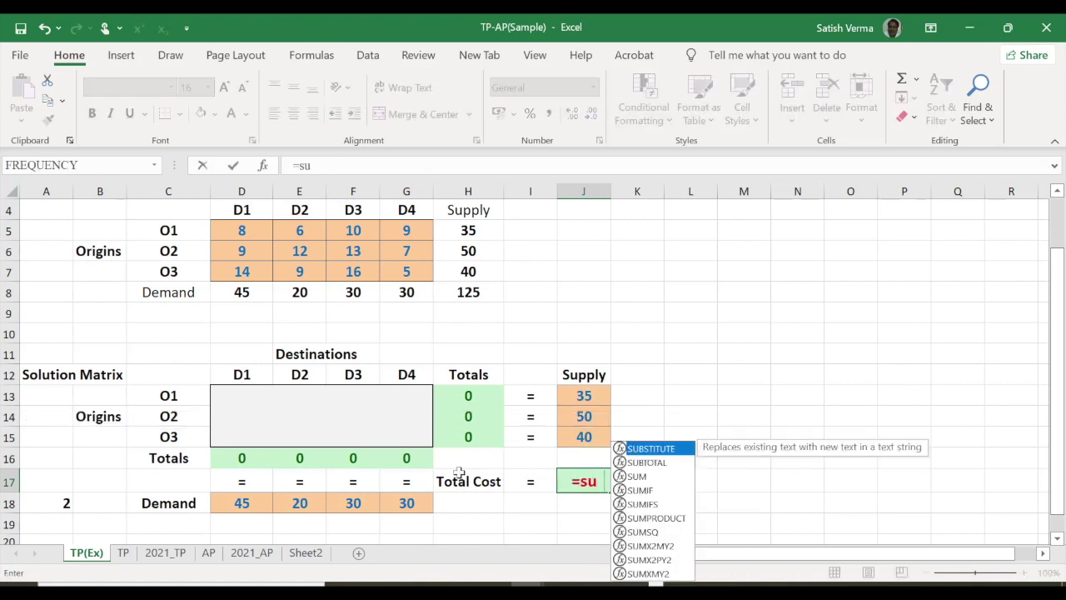
type("m")
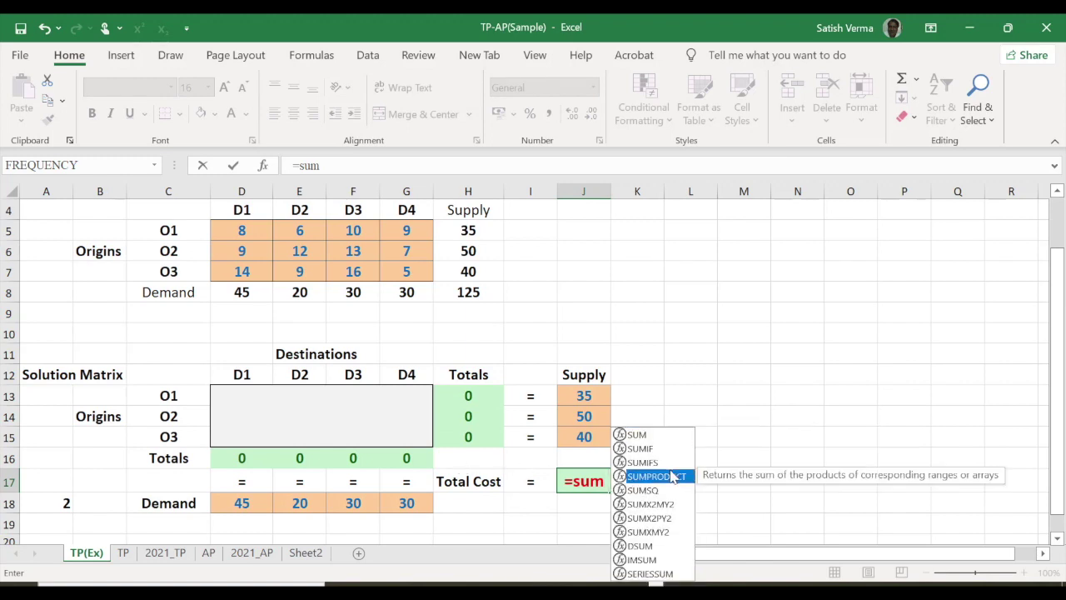
double_click(672, 477)
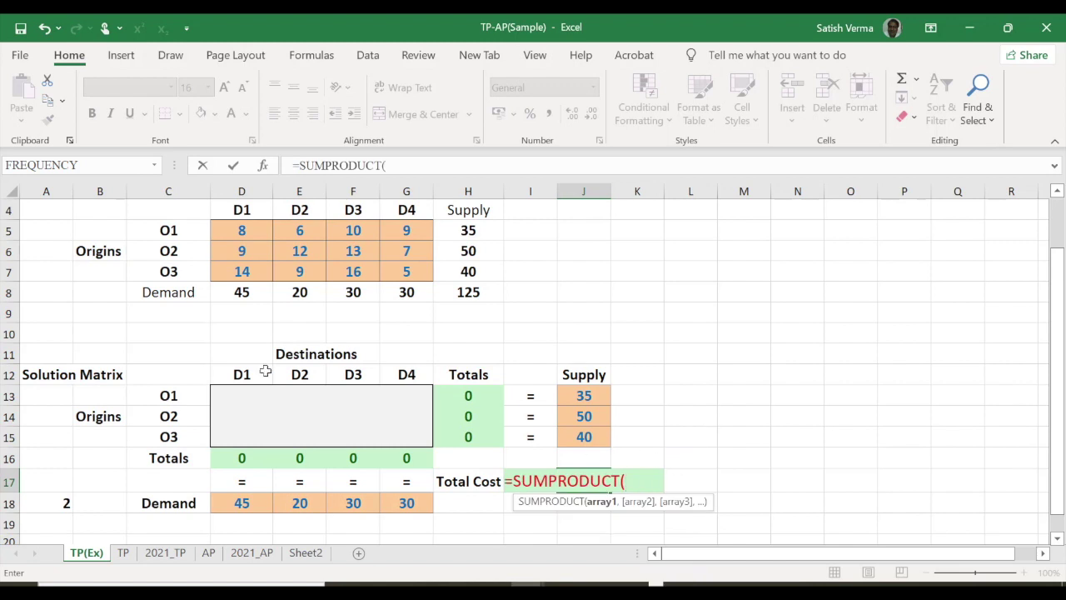
mouse_move(225, 398)
left_mouse_down()
mouse_move(406, 405)
mouse_move(406, 444)
left_mouse_up()
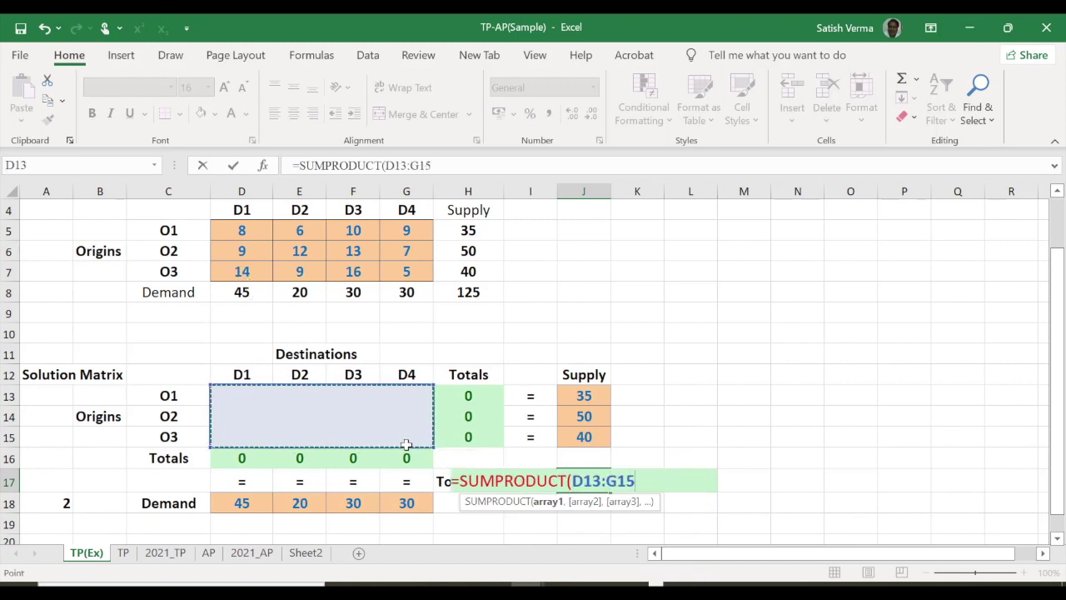
type(",")
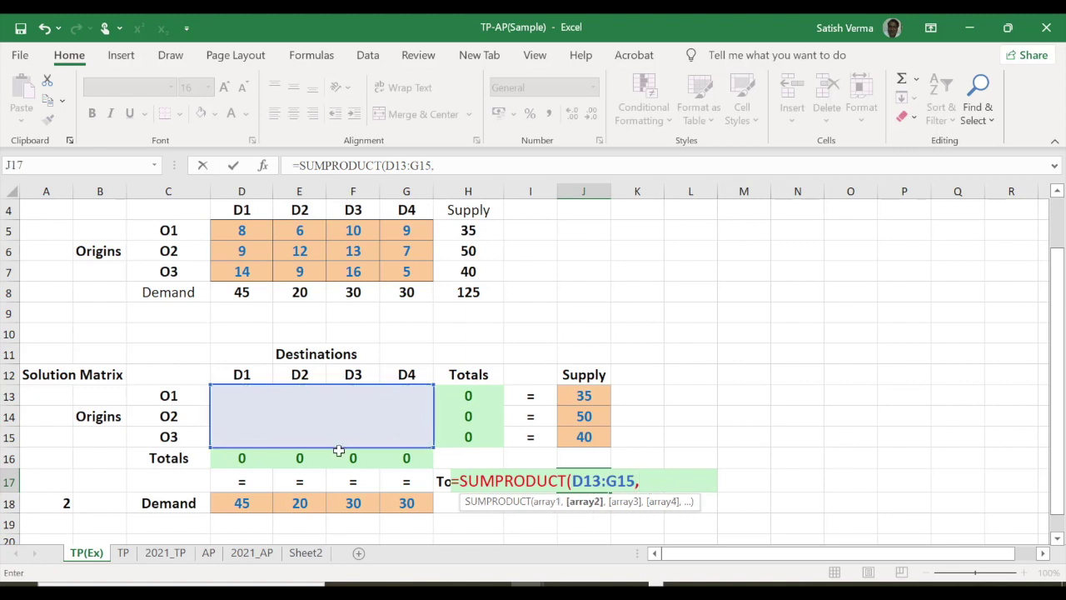
left_click(235, 226)
left_click_drag(298, 231, 408, 273)
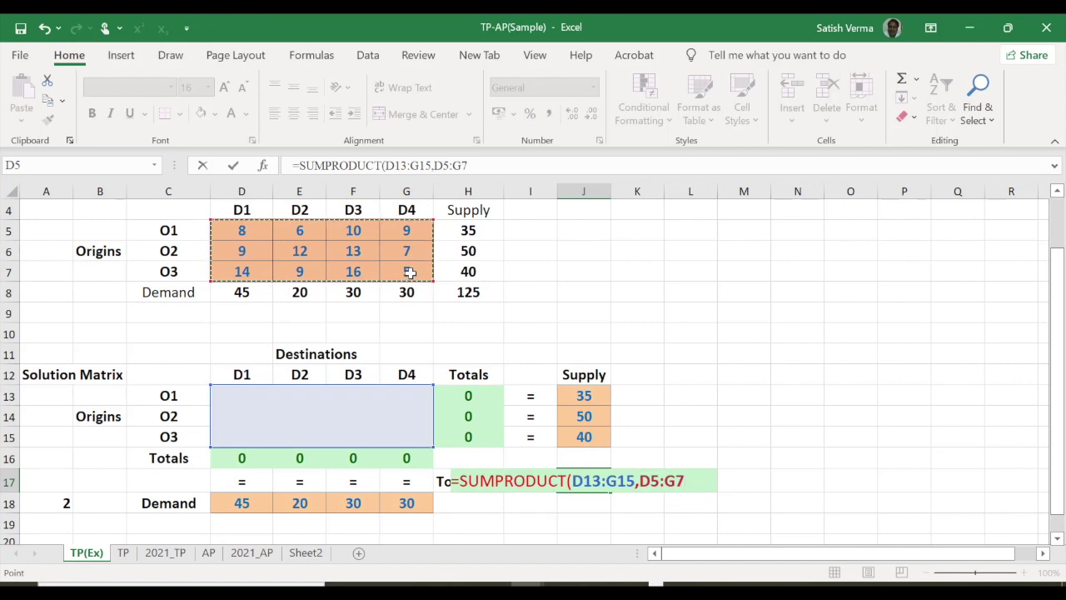
key("Return")
left_click(584, 482)
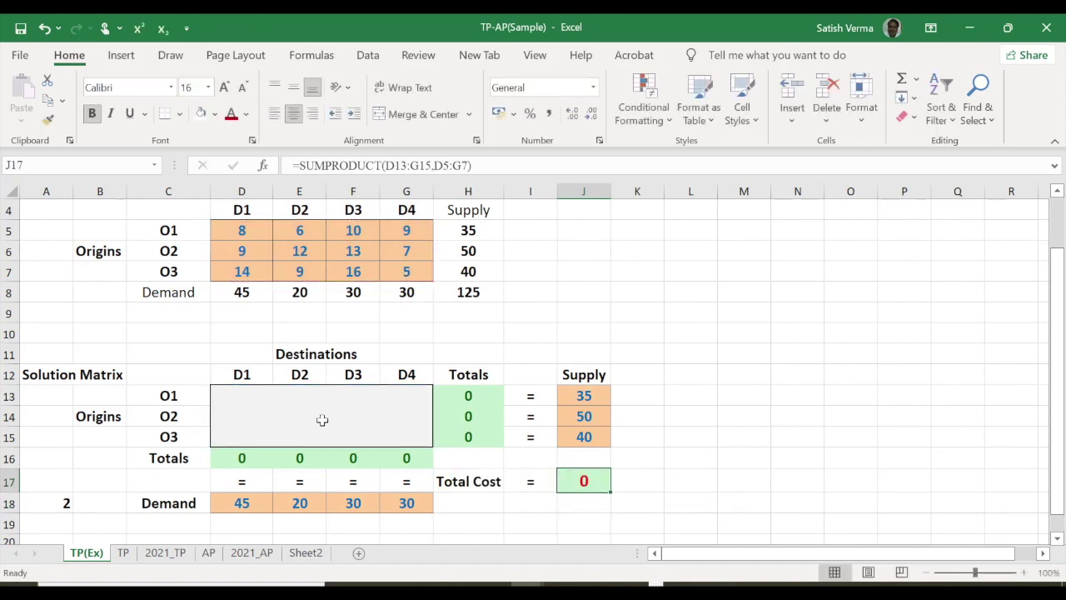
Test the cost formula with trial shipments 5 in E13 and 1 in D13, then clear D13:E13
left_click(302, 398)
type("5")
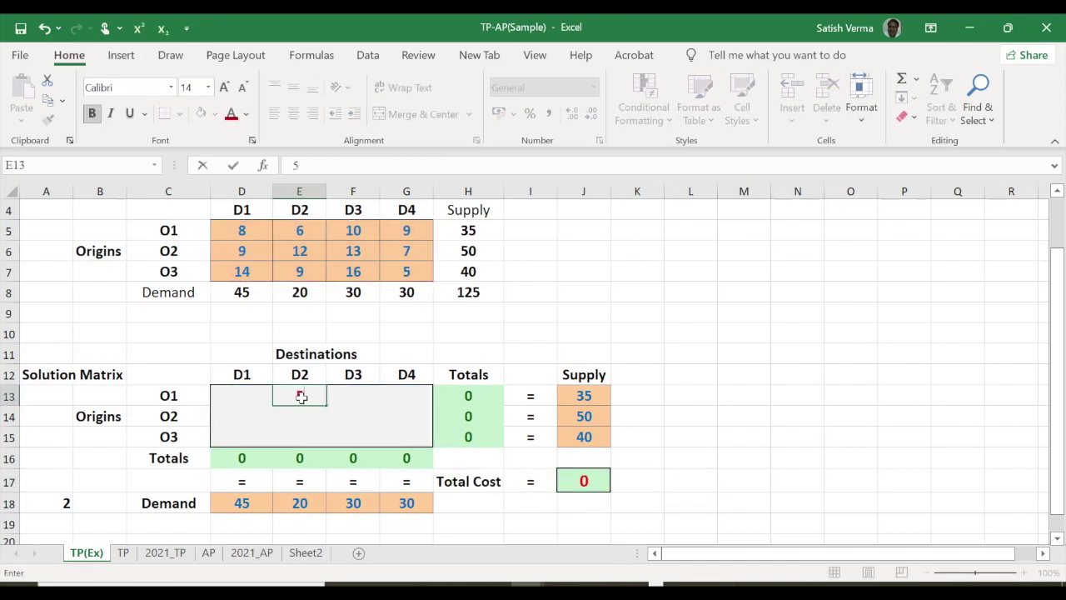
key("Return")
left_click(300, 228)
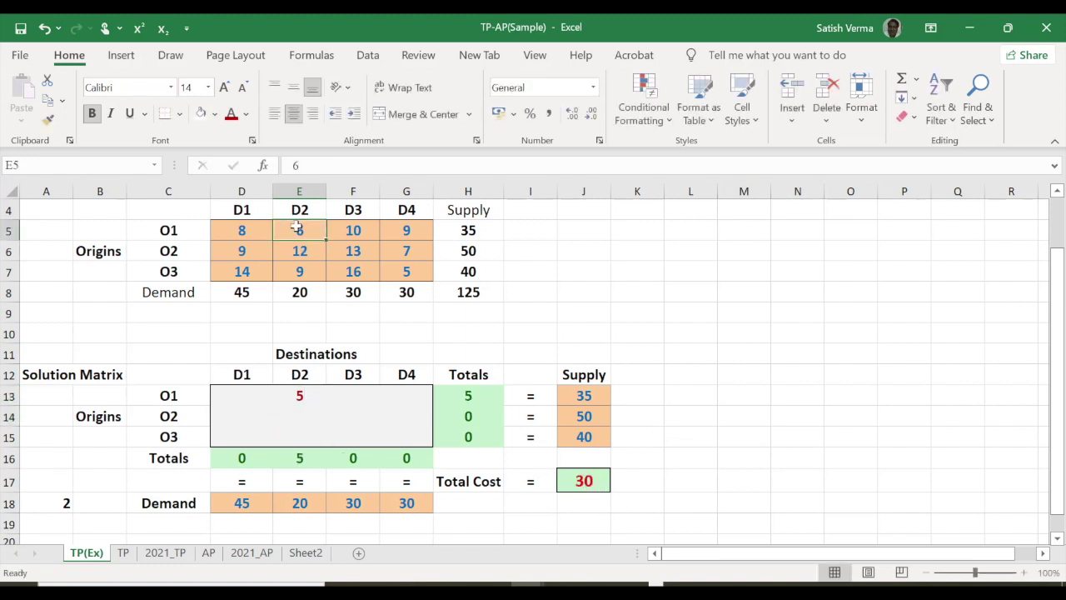
left_click(241, 397)
type("1")
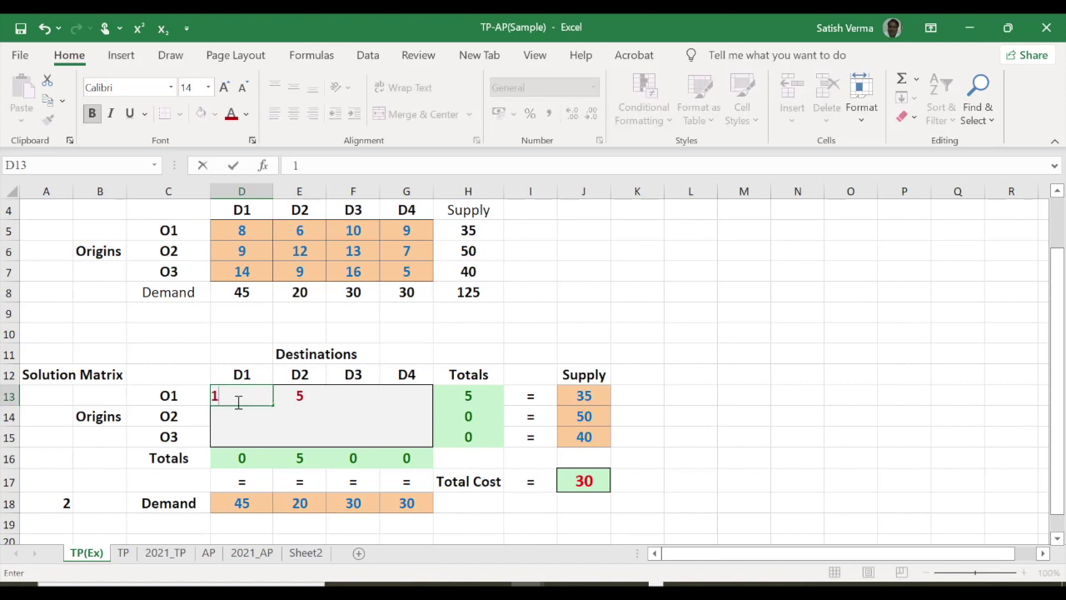
key("Return")
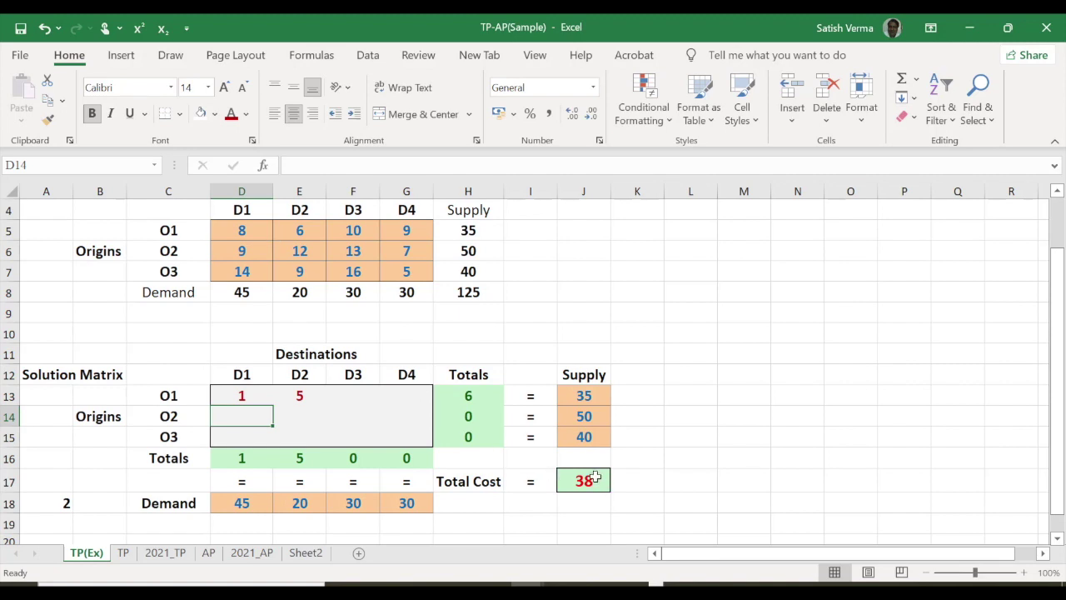
left_click_drag(238, 397, 279, 403)
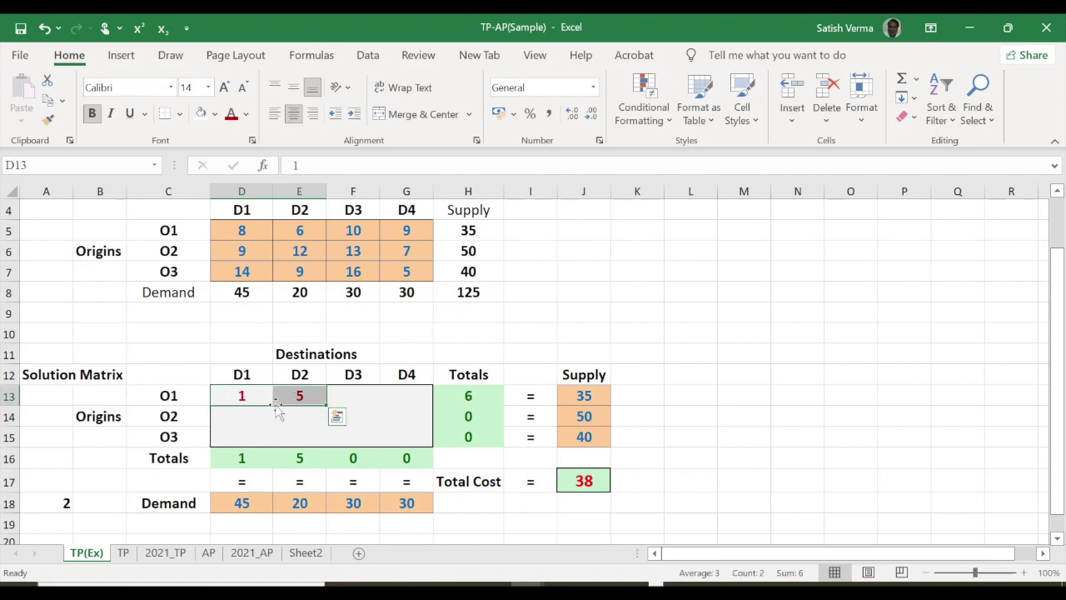
key("Delete")
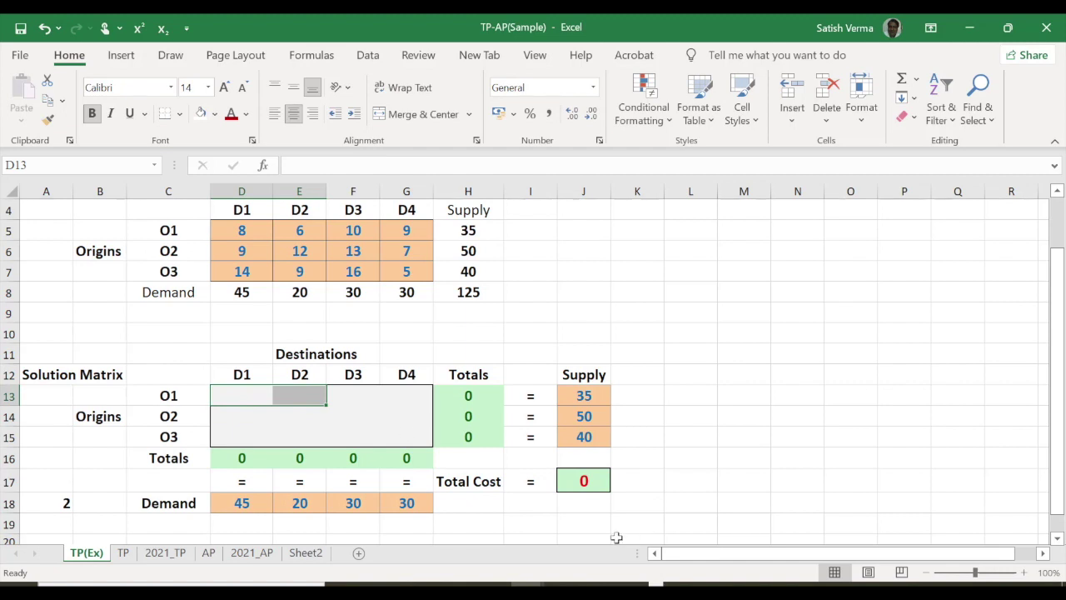
Open Solver from the Data tab and reset all its existing settings
left_click(367, 55)
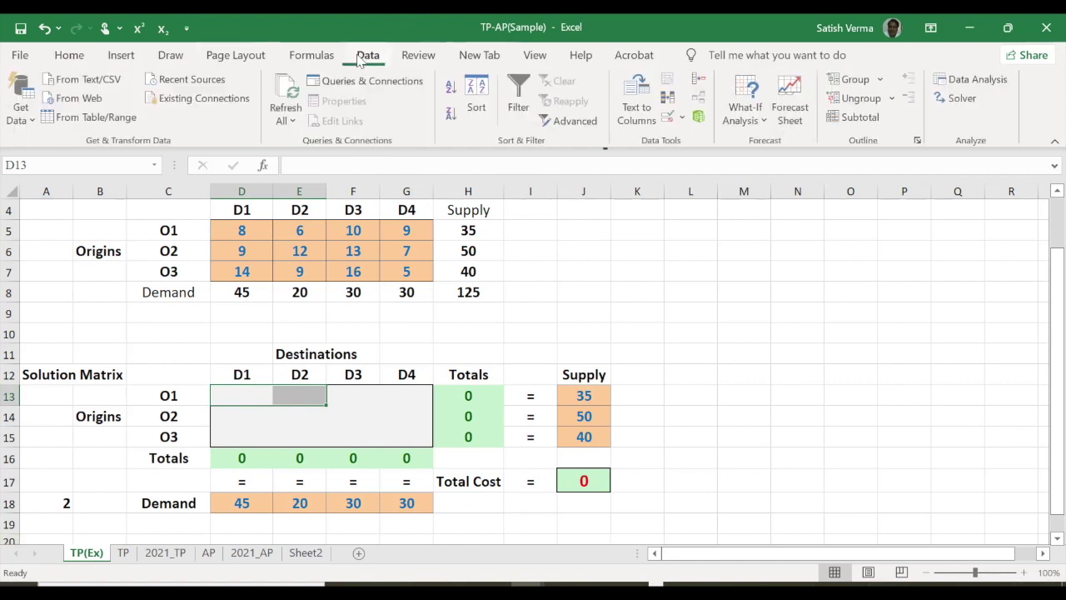
left_click(961, 101)
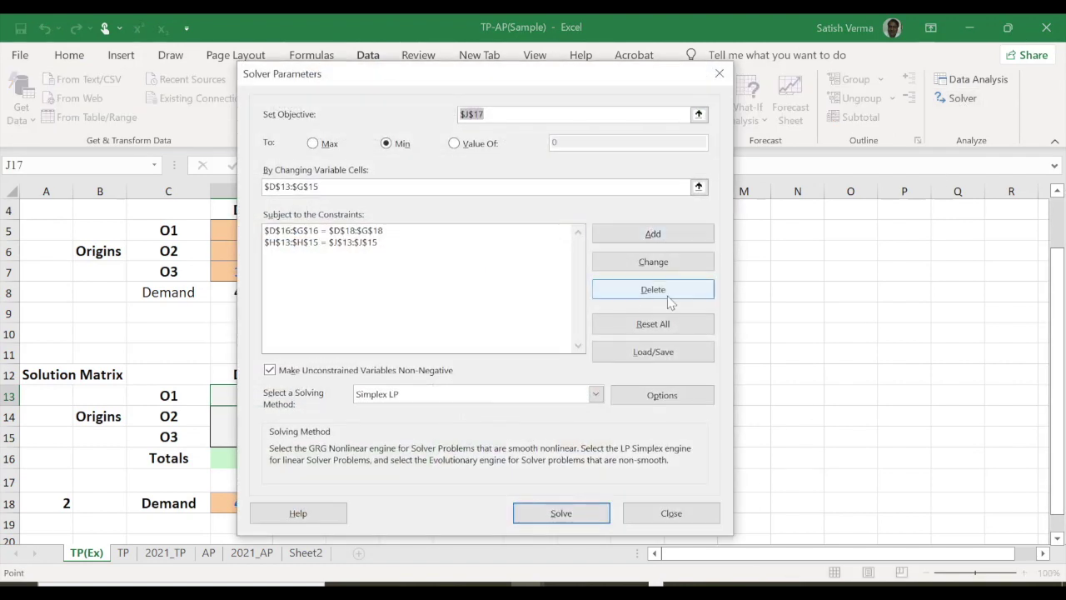
left_click(660, 323)
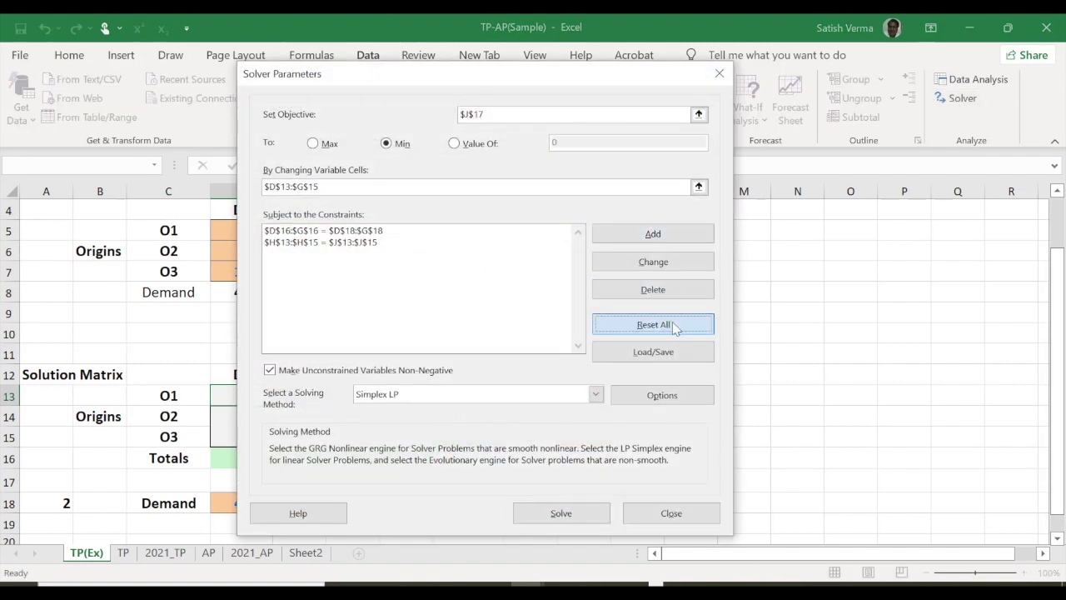
left_click(553, 367)
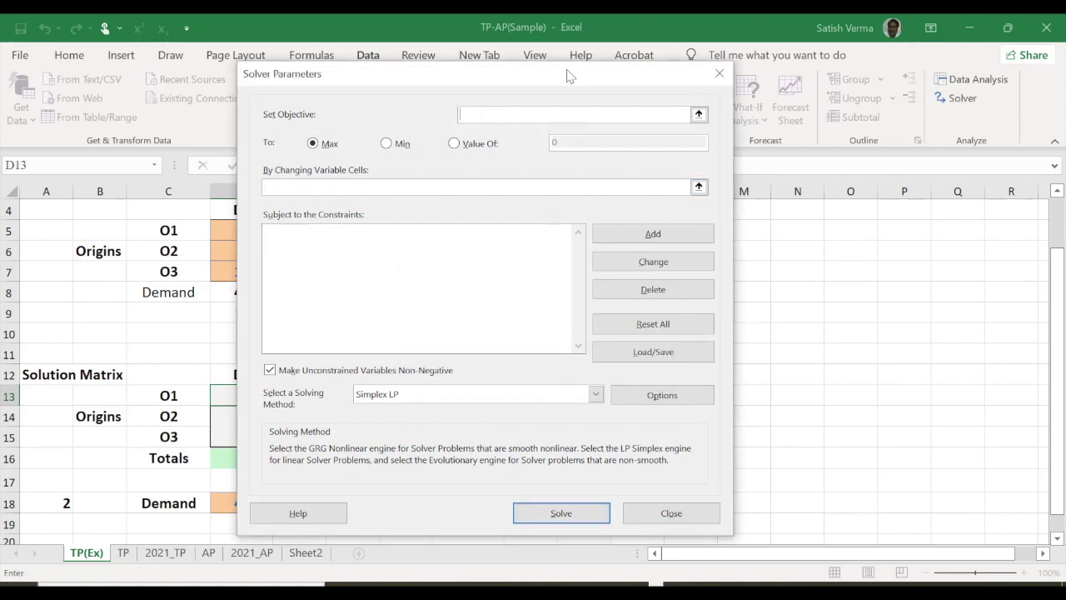
Set Solver to minimize objective $J$17 with changing cells $D$13:$G$15
left_click_drag(572, 75, 950, 84)
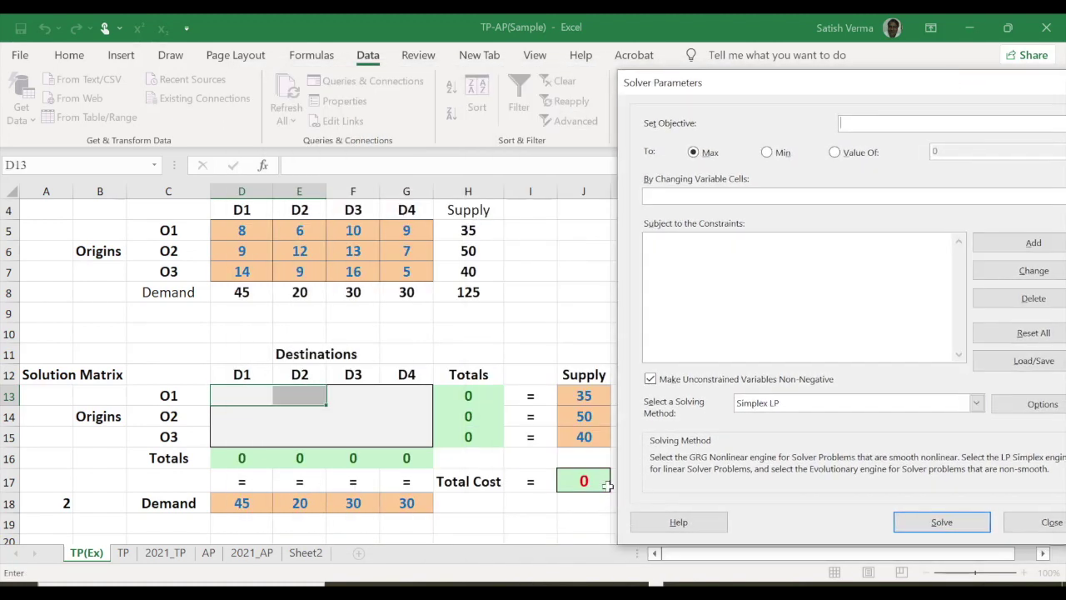
left_click(580, 481)
left_click(766, 153)
left_click(702, 197)
left_click_drag(231, 396, 410, 433)
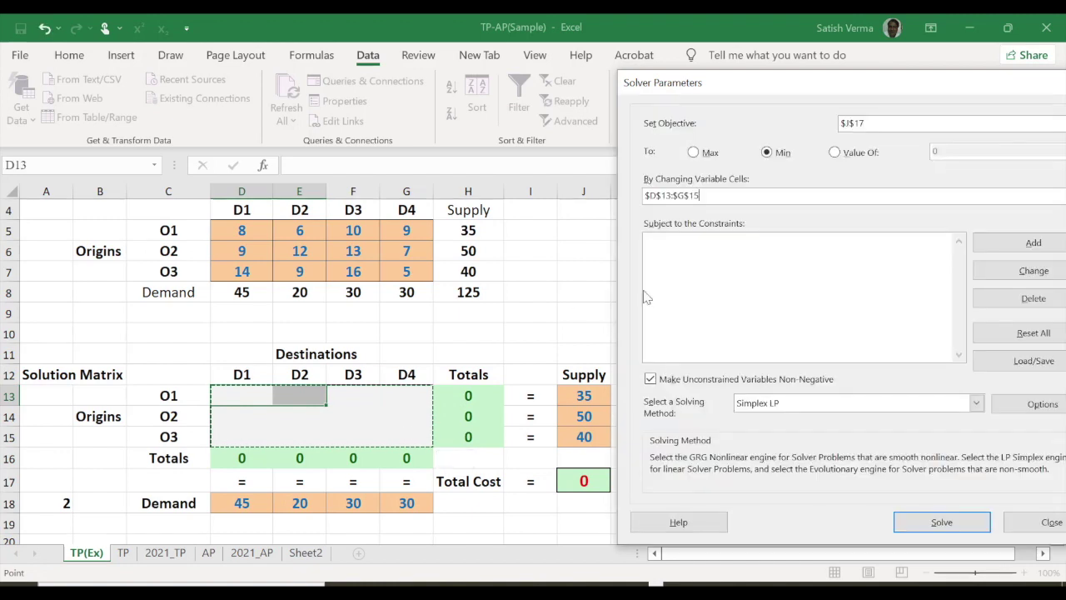
Add the constraint $H$13:$H$15 = $J$13:$J$15 so row totals equal supply
left_click(1037, 244)
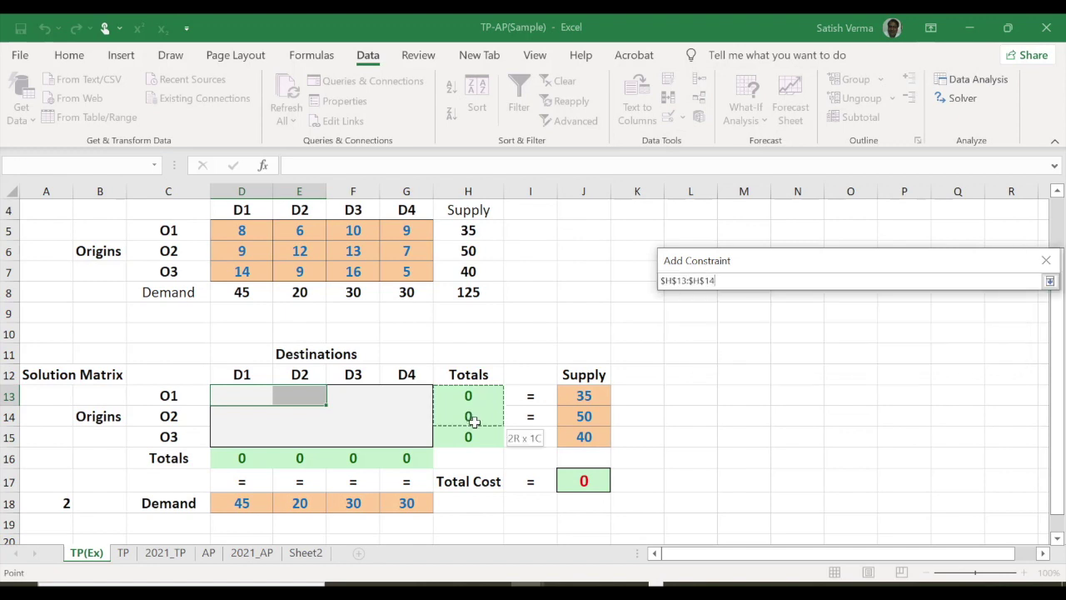
left_click_drag(472, 393, 473, 437)
left_click(858, 313)
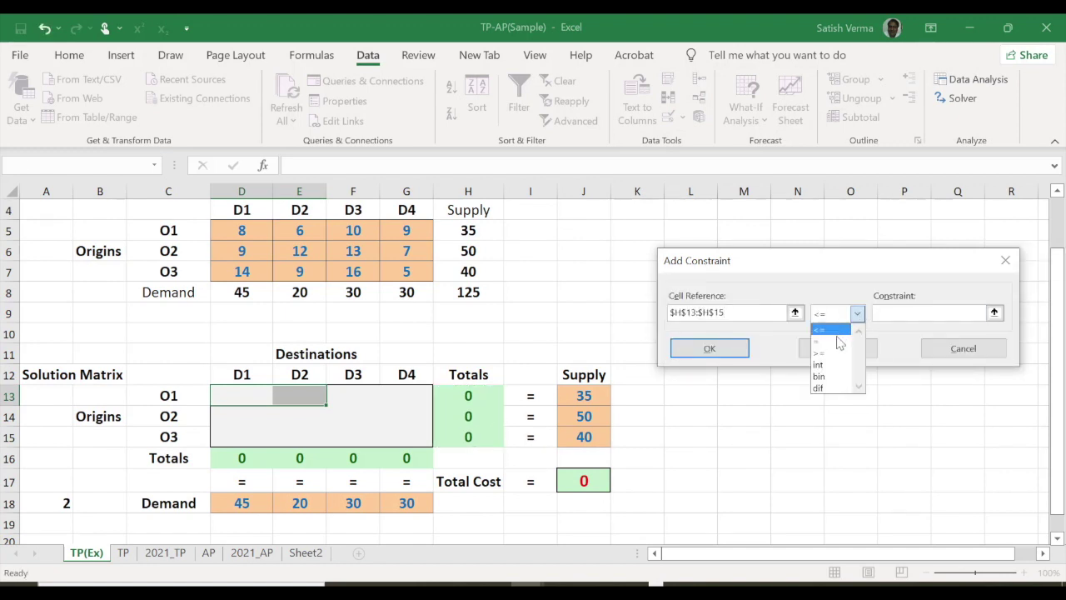
left_click(839, 342)
left_click_drag(576, 393, 586, 435)
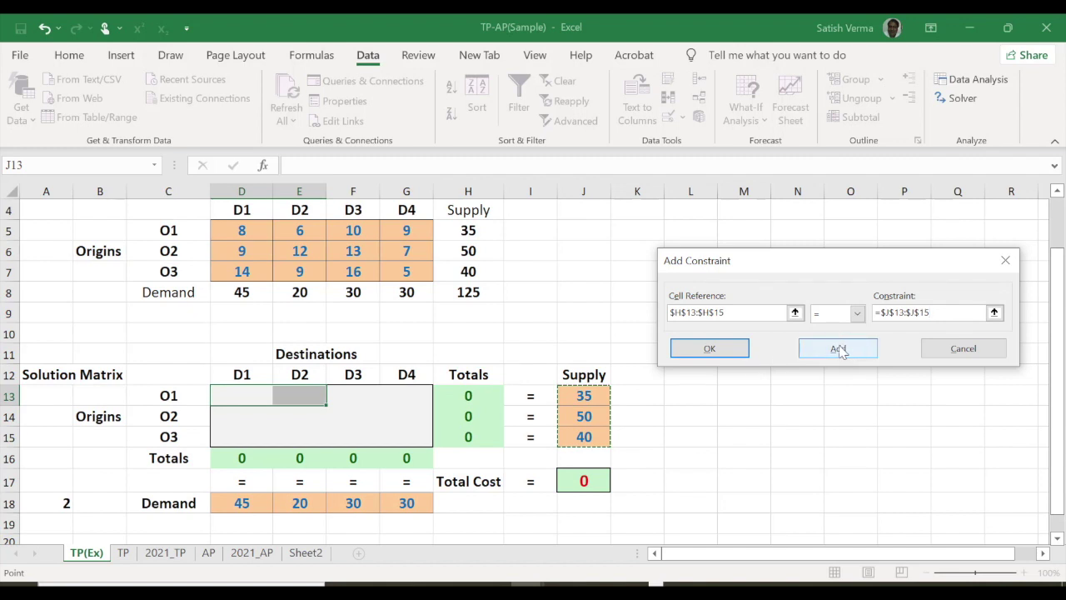
left_click(839, 350)
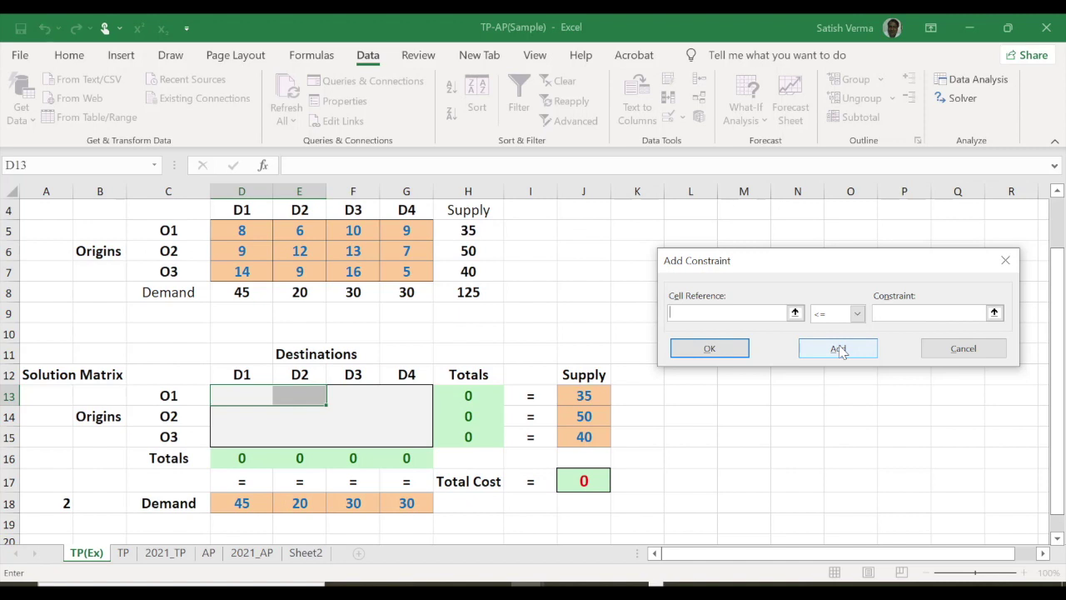
Add the constraint $D$16:$G$16 = $D$18:$G$18 so column totals equal demand
left_click_drag(243, 459, 406, 458)
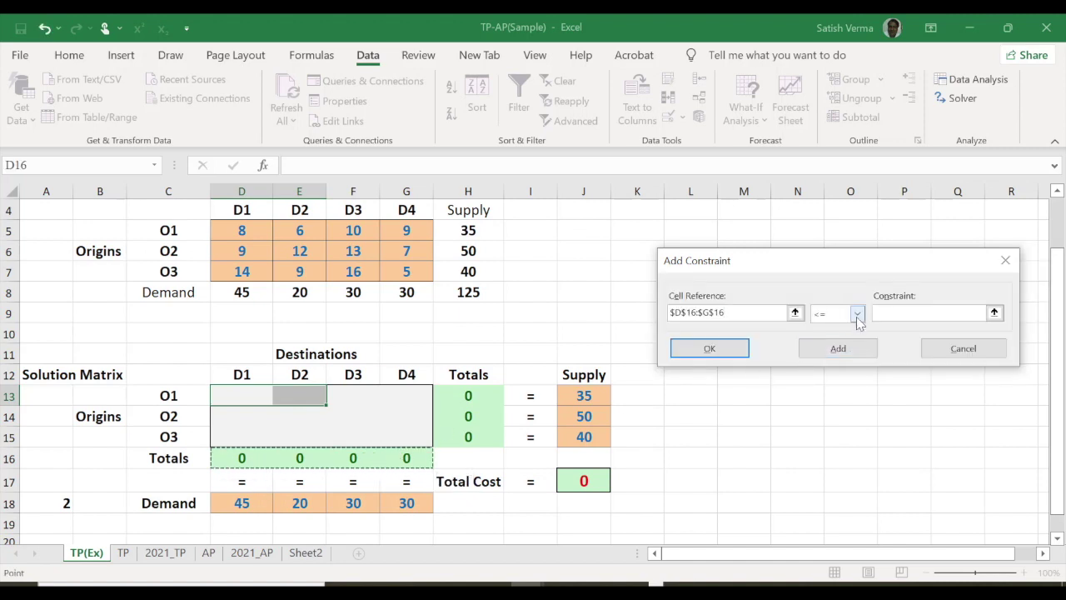
left_click(857, 313)
left_click(835, 342)
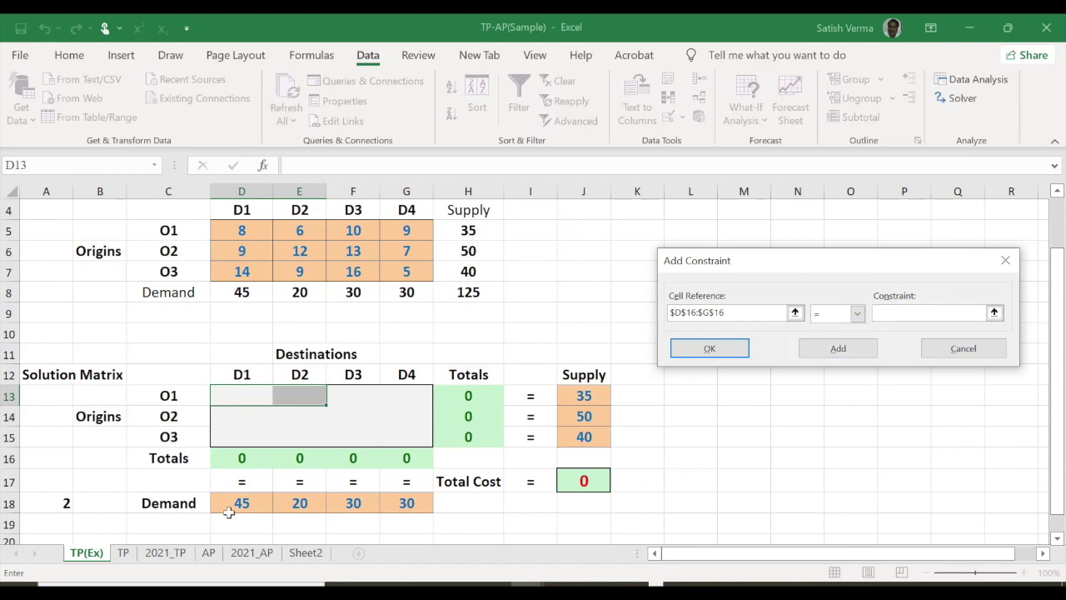
left_click_drag(241, 481, 410, 492)
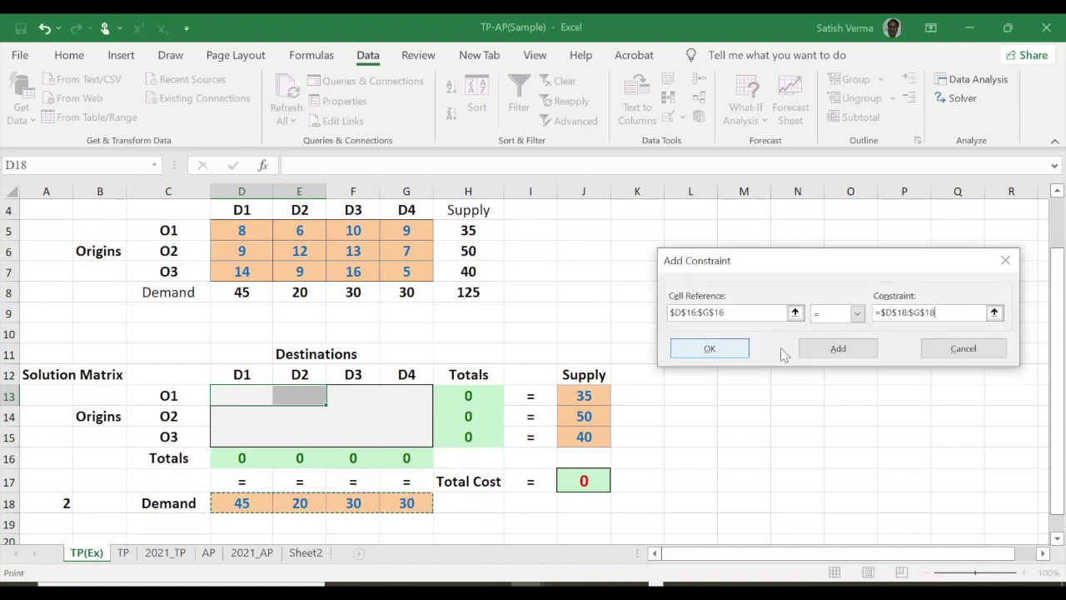
left_click(709, 347)
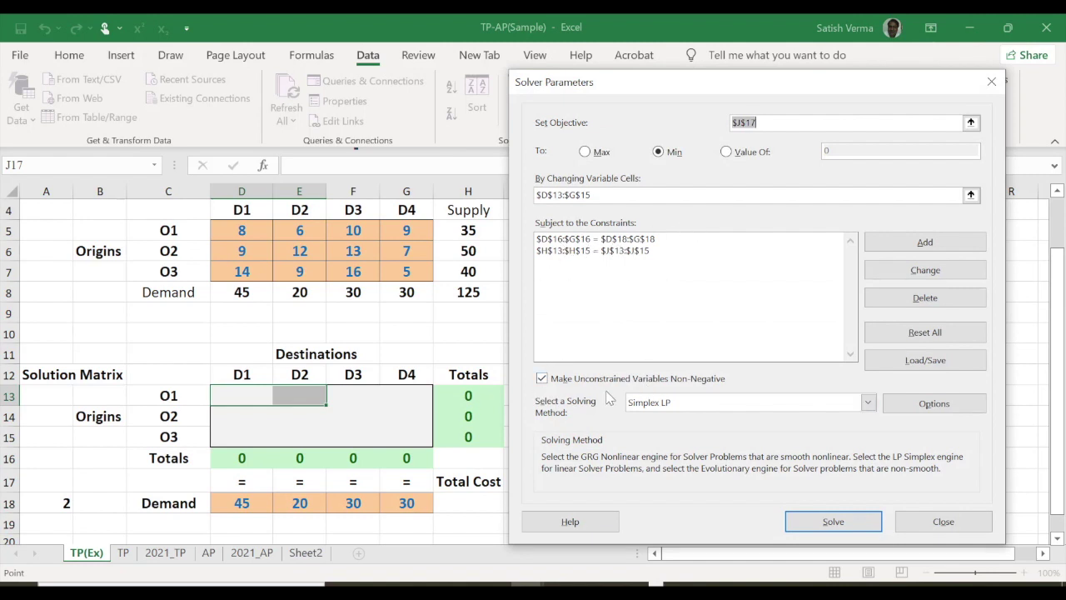
Solve the model, keep the Solver solution (total cost 1020), and return to the TP-AP(Sample) workbook
left_click(844, 527)
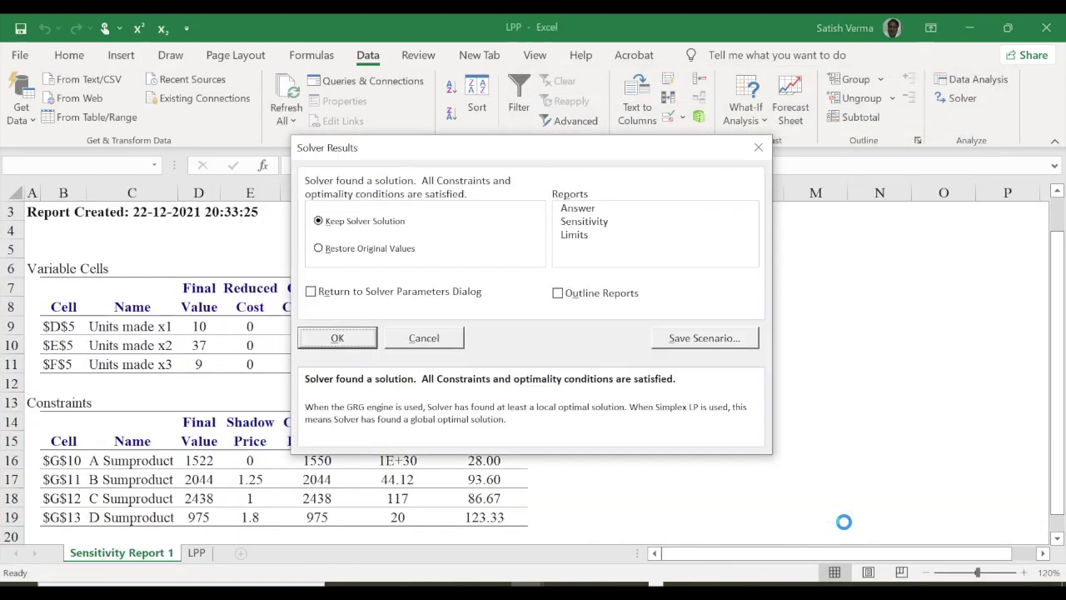
left_click(348, 342)
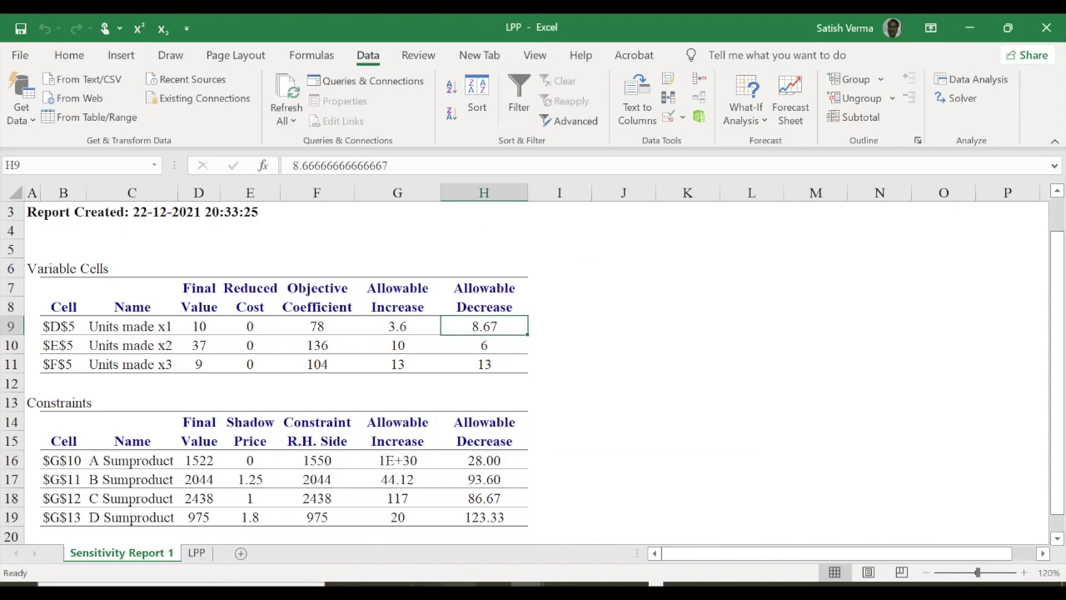
left_click(528, 585)
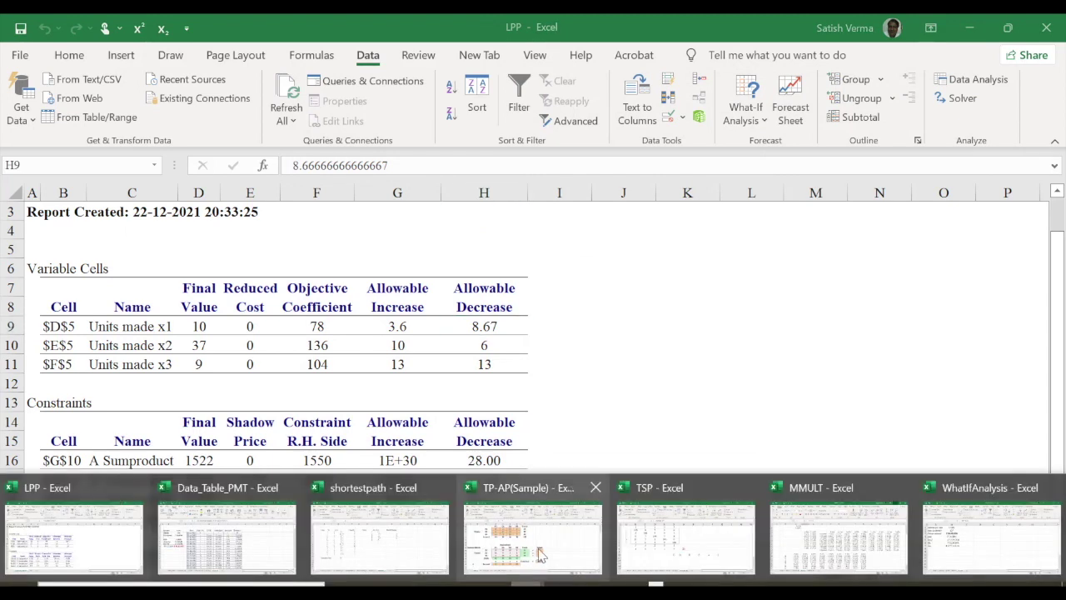
left_click(534, 551)
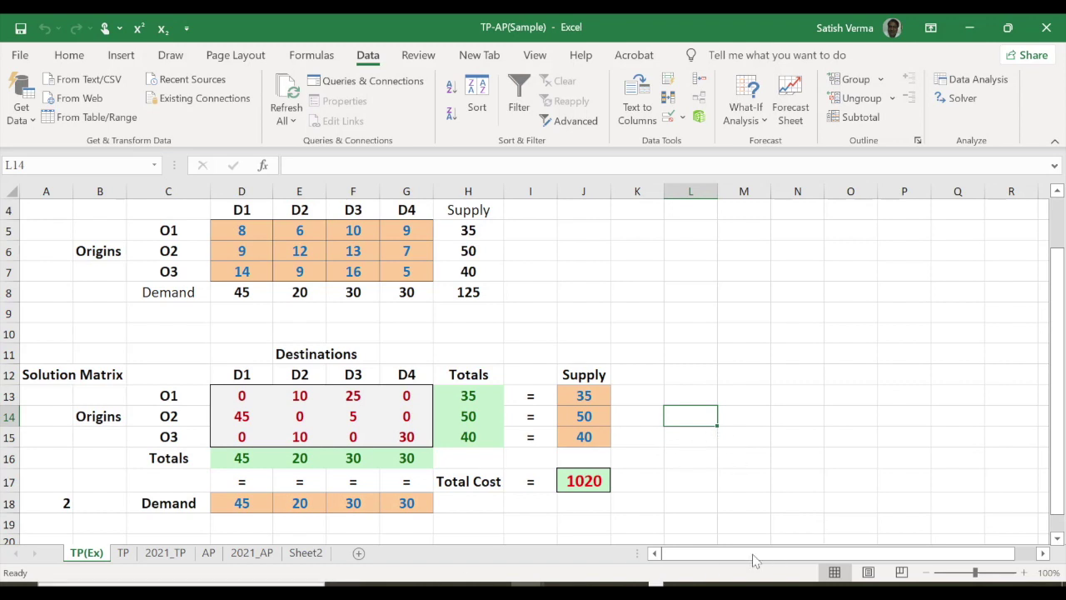
On the AP sheet, clear the assignment solution grid D11:G14
left_click(209, 553)
scroll(1058, 371, "up", 1)
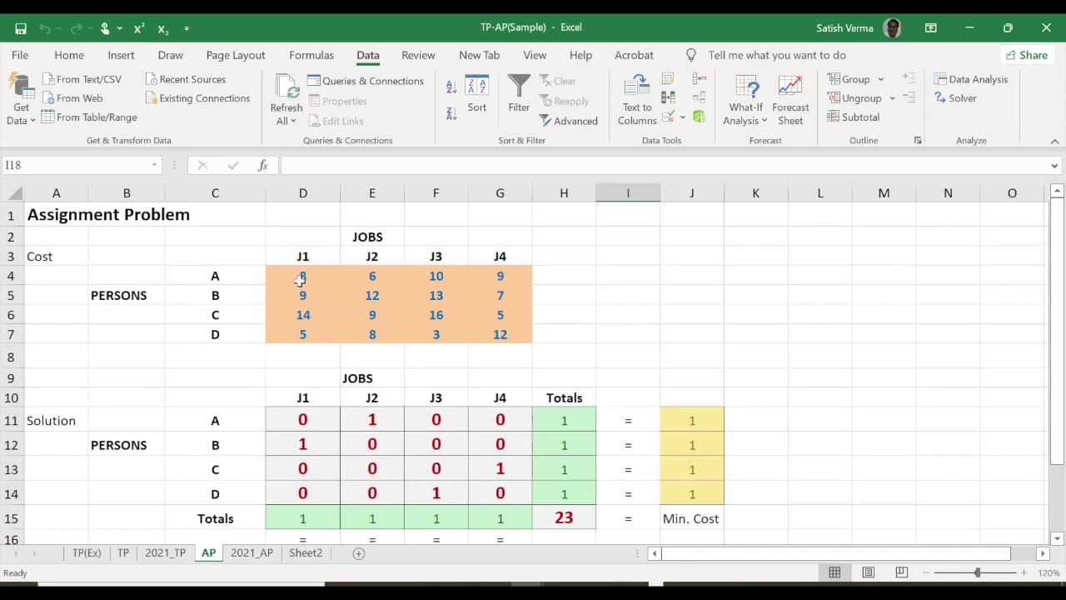
left_click_drag(300, 419, 499, 493)
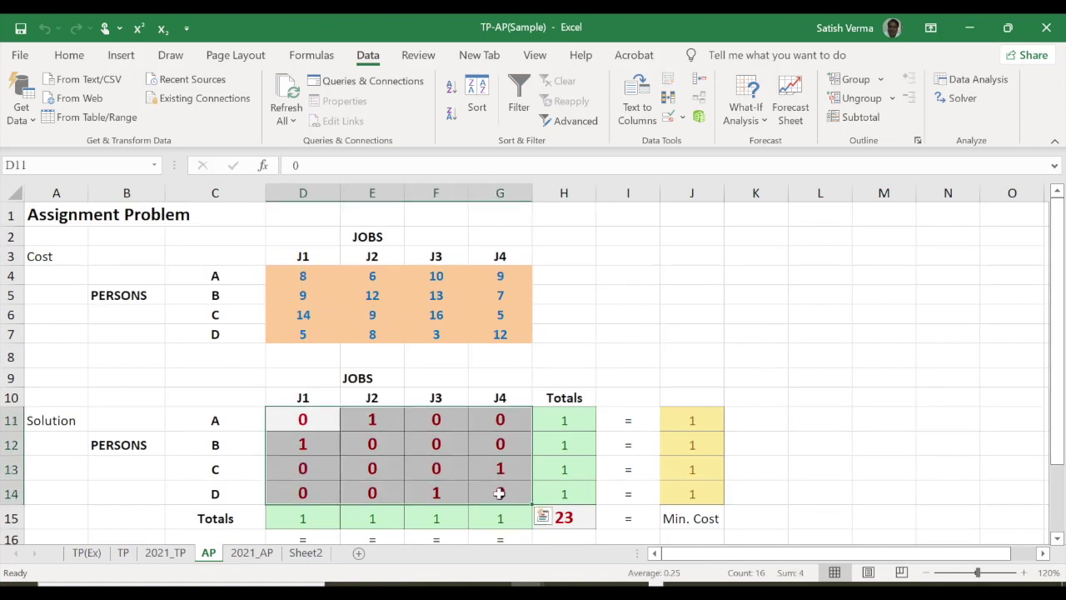
key("Delete")
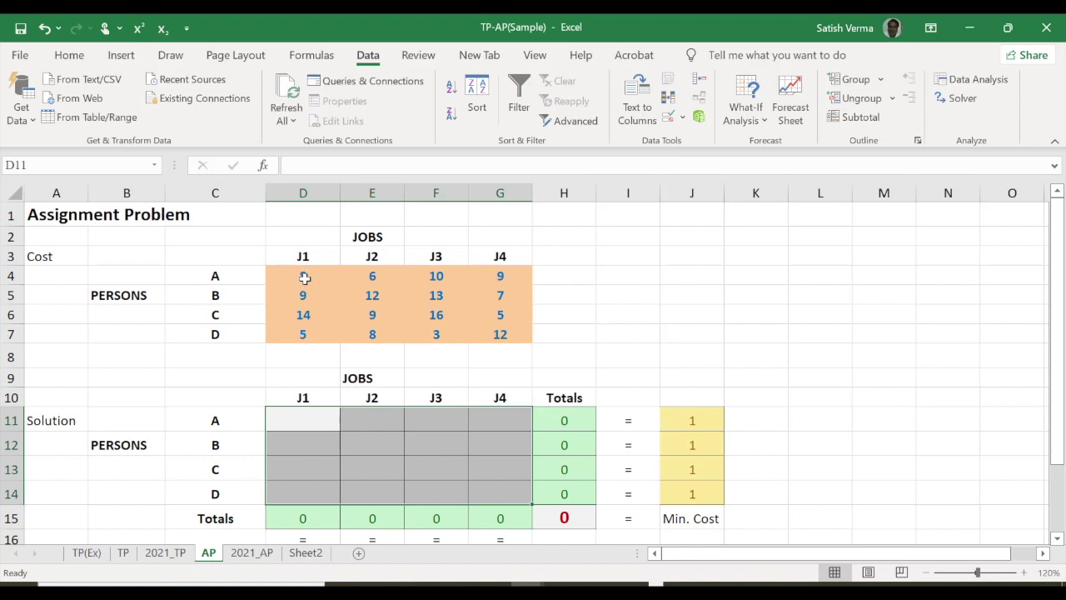
Review the D4–F4 cost values, the solution cells, the H11 row total and the J11 requirement
left_click(304, 277)
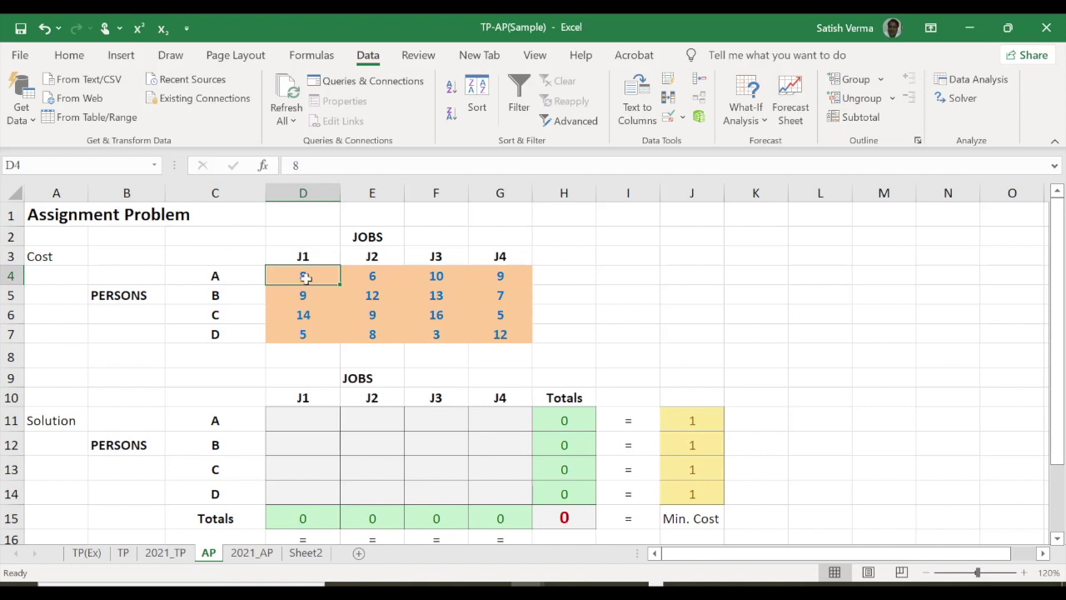
left_click(388, 272)
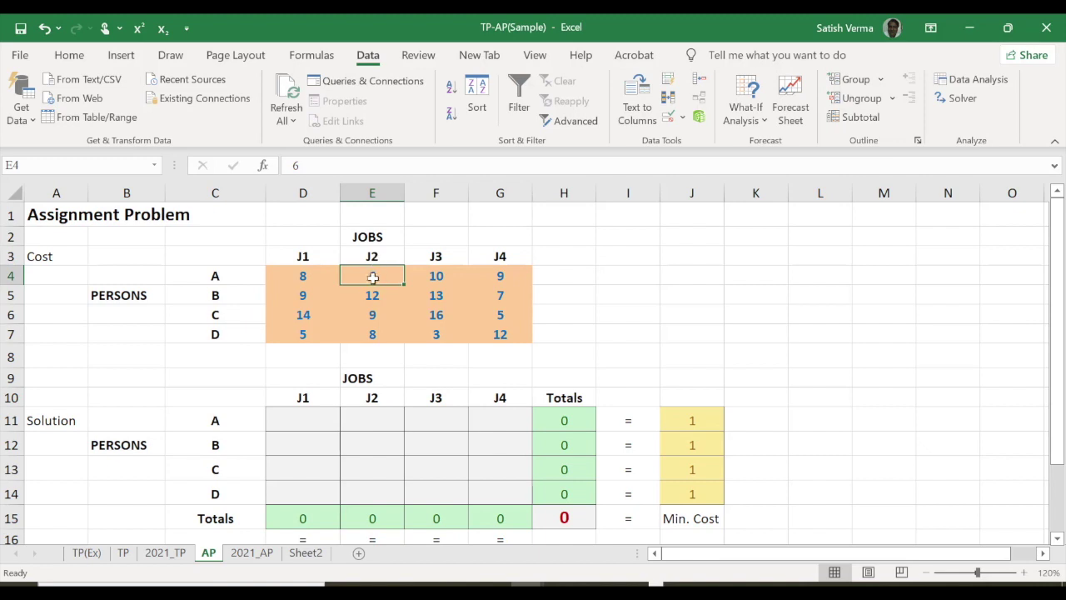
left_click(437, 275)
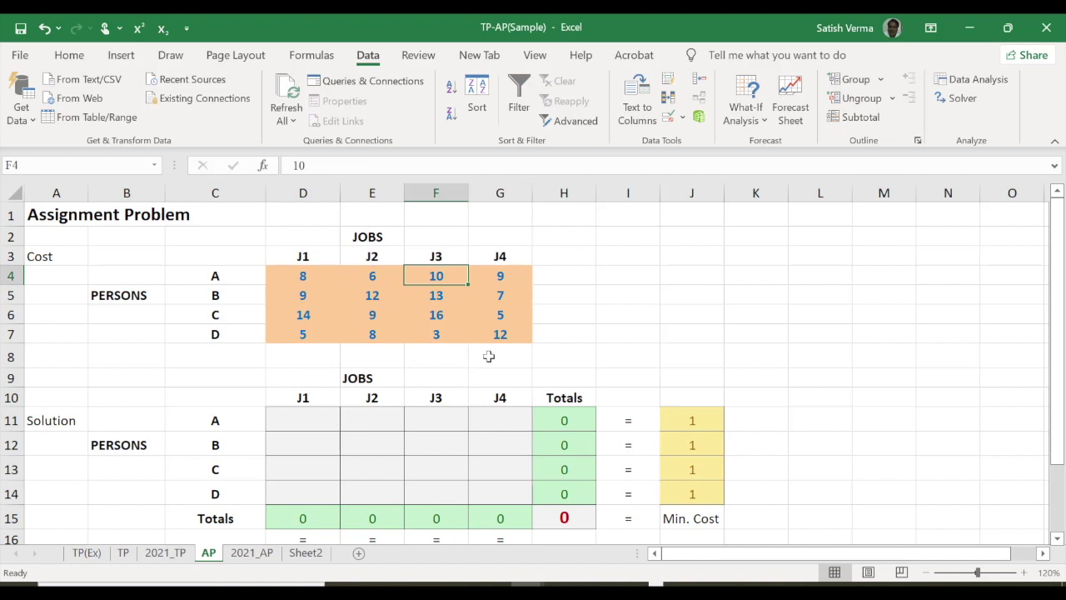
mouse_move(290, 421)
left_mouse_down()
mouse_move(479, 440)
mouse_move(505, 491)
left_mouse_up()
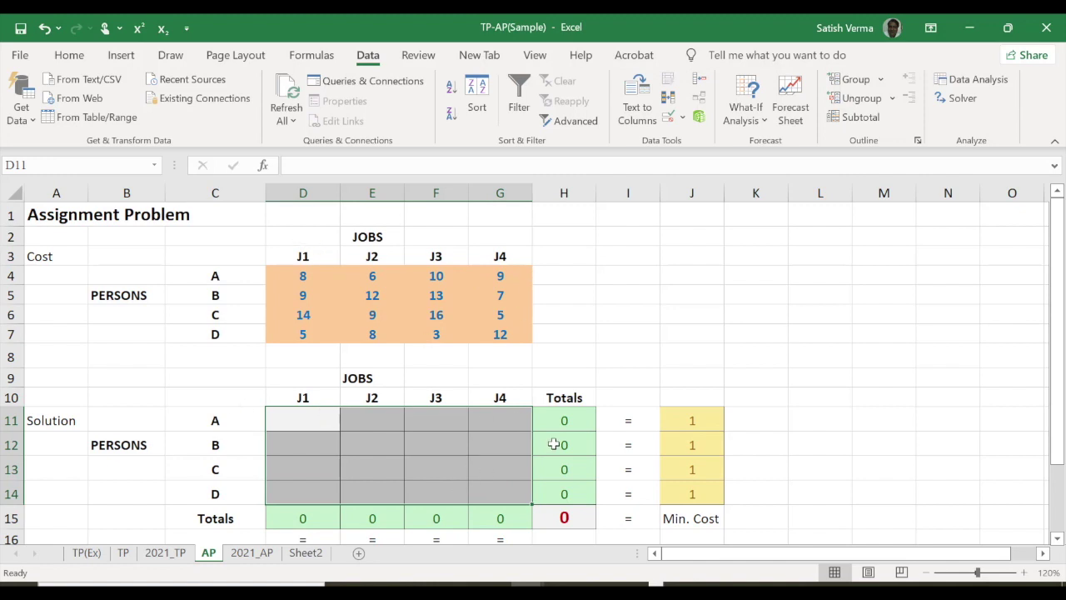
left_click(567, 421)
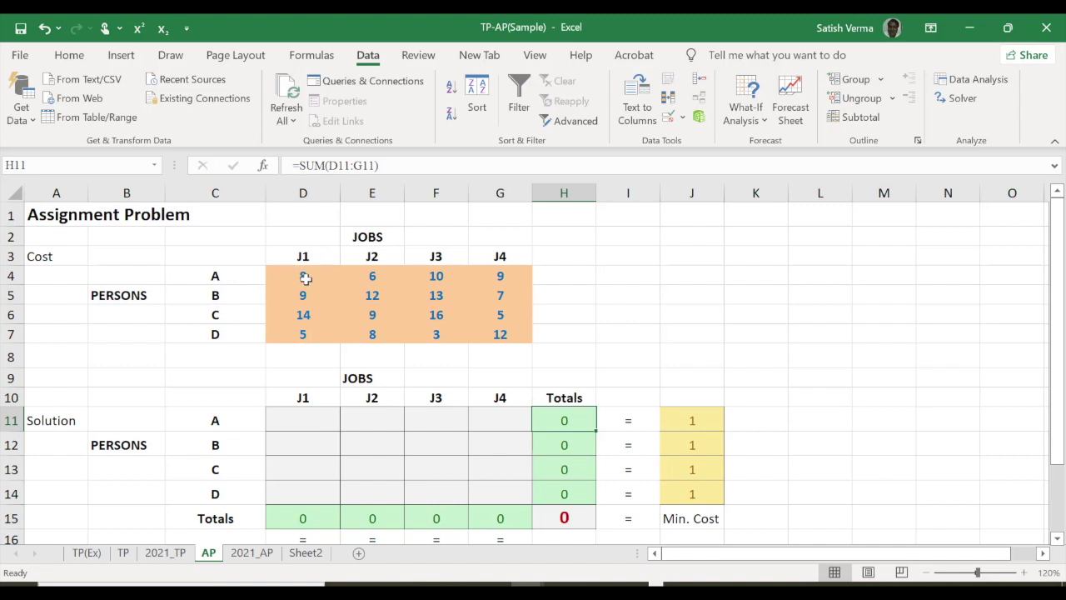
left_click(676, 426)
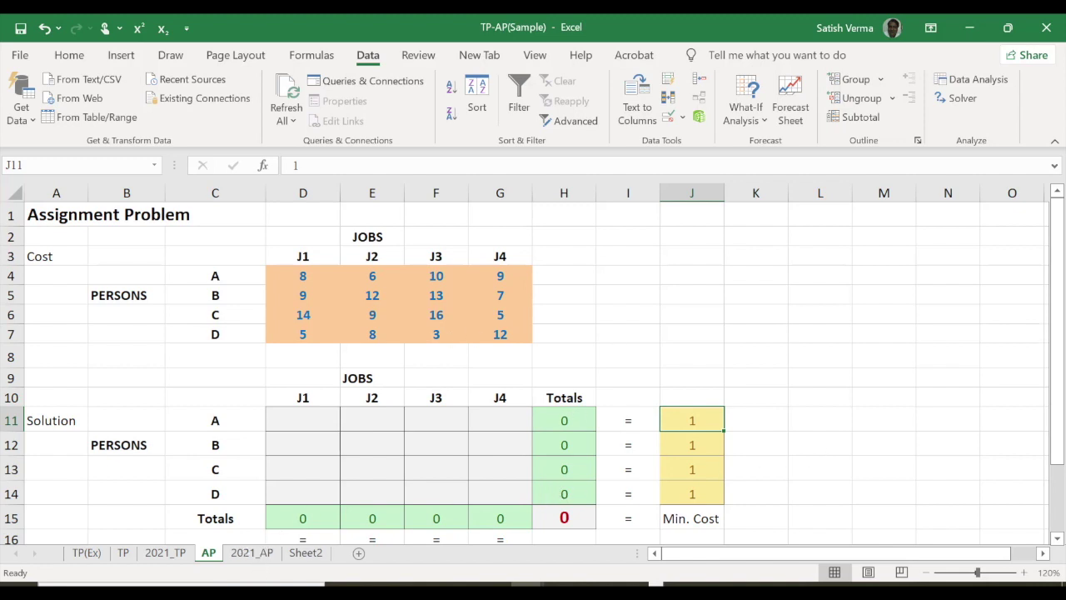
Delete the SUMPRODUCT cost formula in H15
scroll(308, 332, "down", 1)
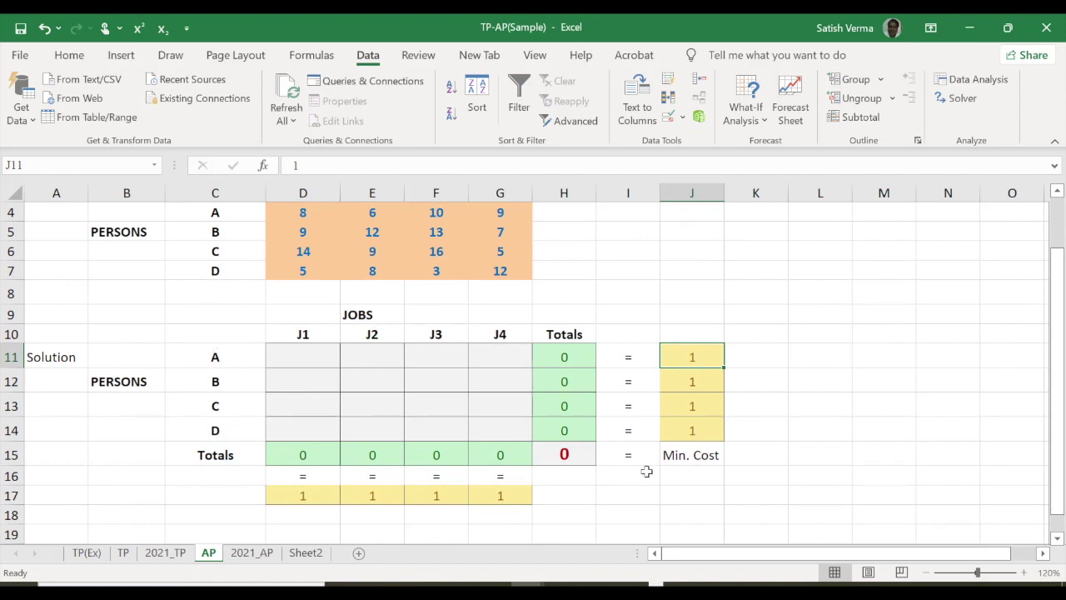
left_click(564, 454)
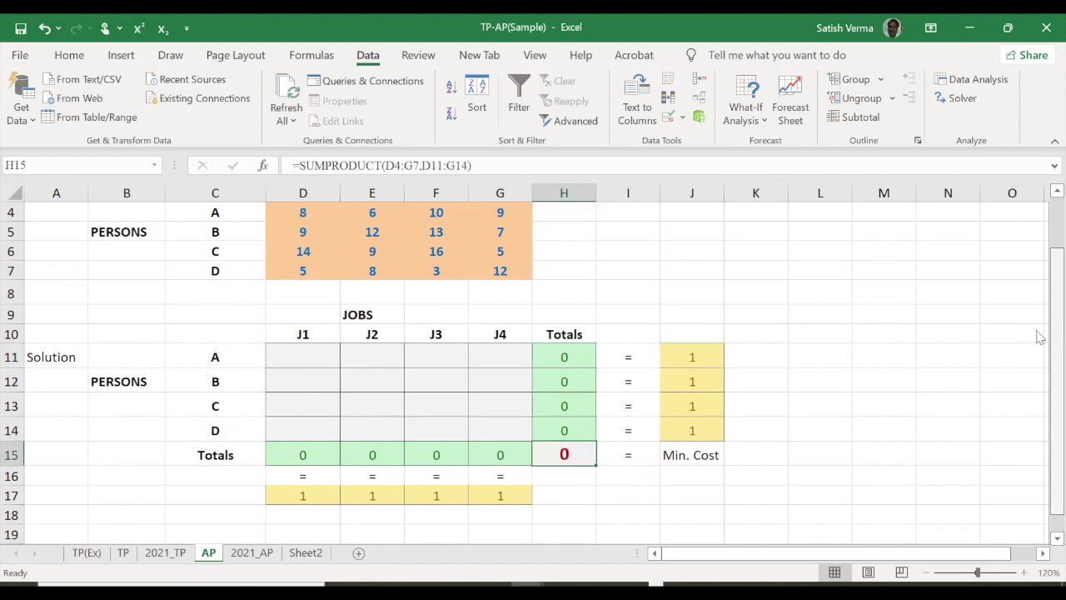
key("Delete")
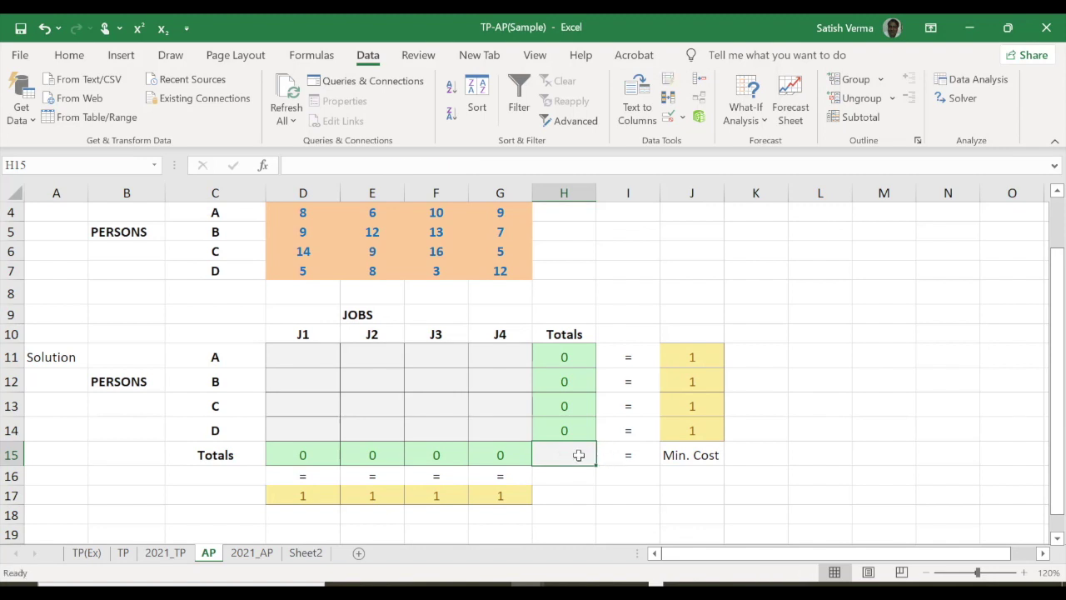
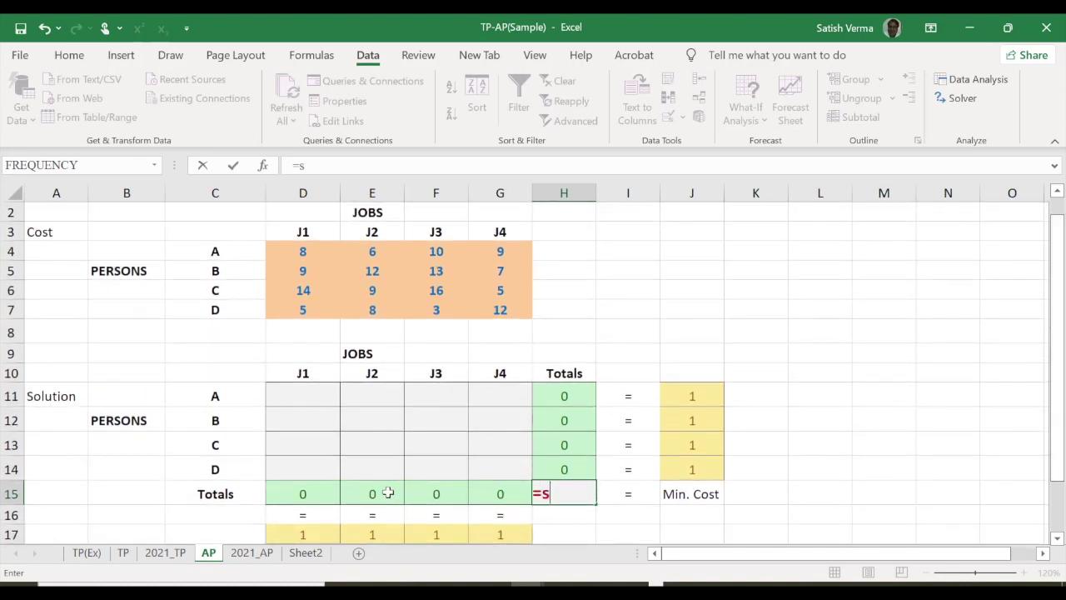
Enter =SUMPRODUCT(D11:G14,D4:G7) in H15 to total the assignment cost
type("um")
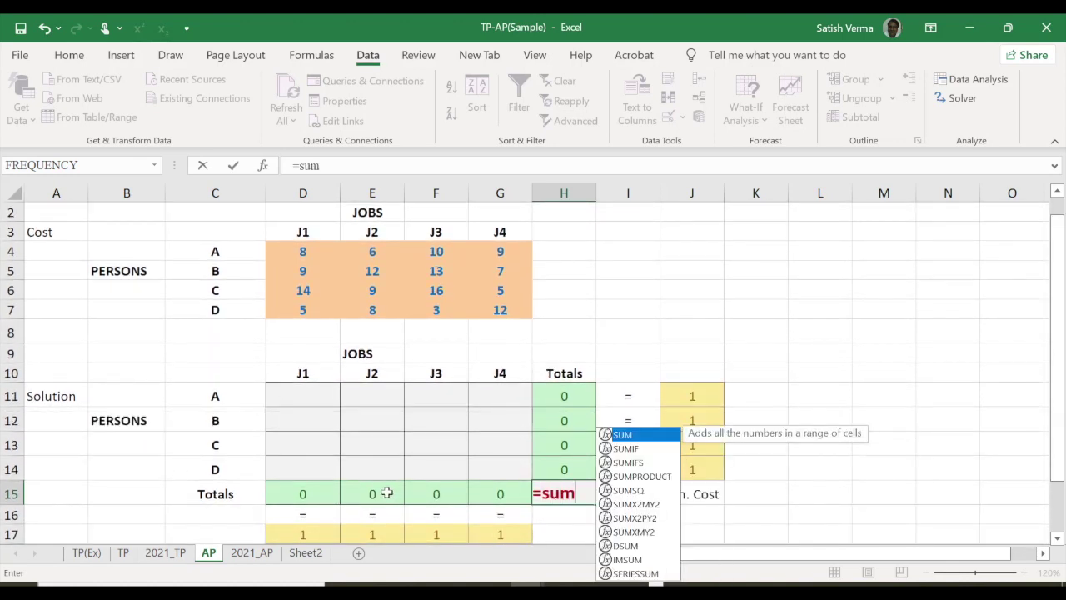
type("p")
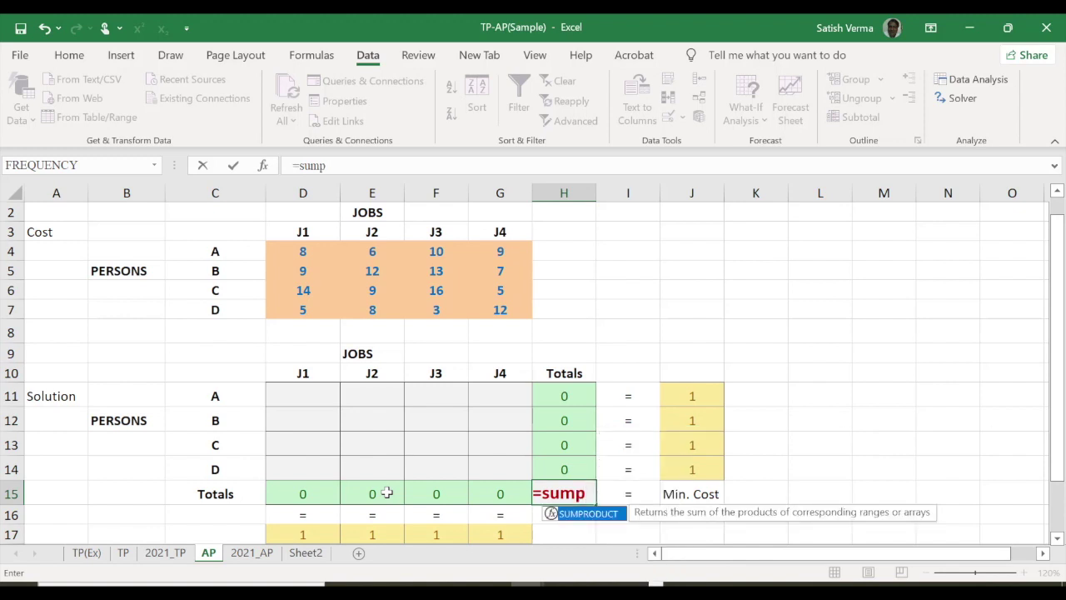
key("Tab")
mouse_move(281, 389)
left_mouse_down()
mouse_move(458, 403)
mouse_move(520, 481)
left_mouse_up()
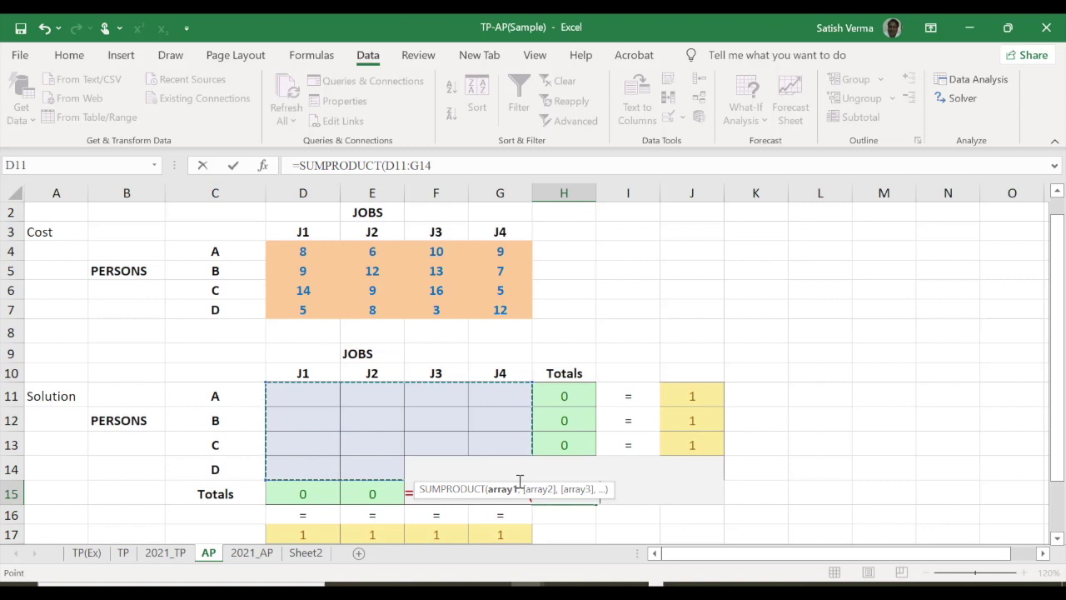
type(",")
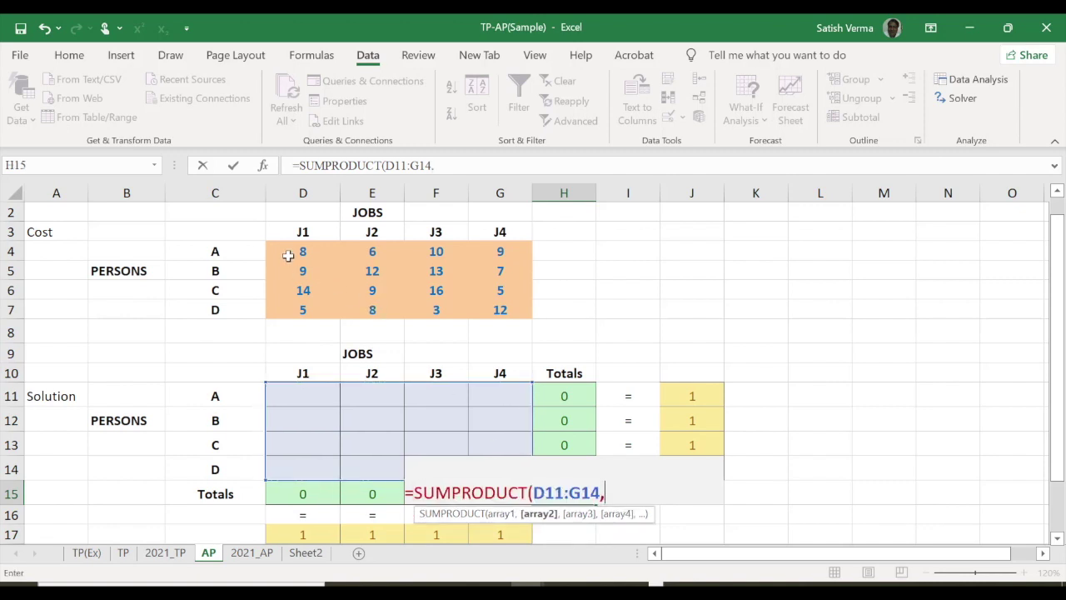
left_click_drag(287, 256, 506, 317)
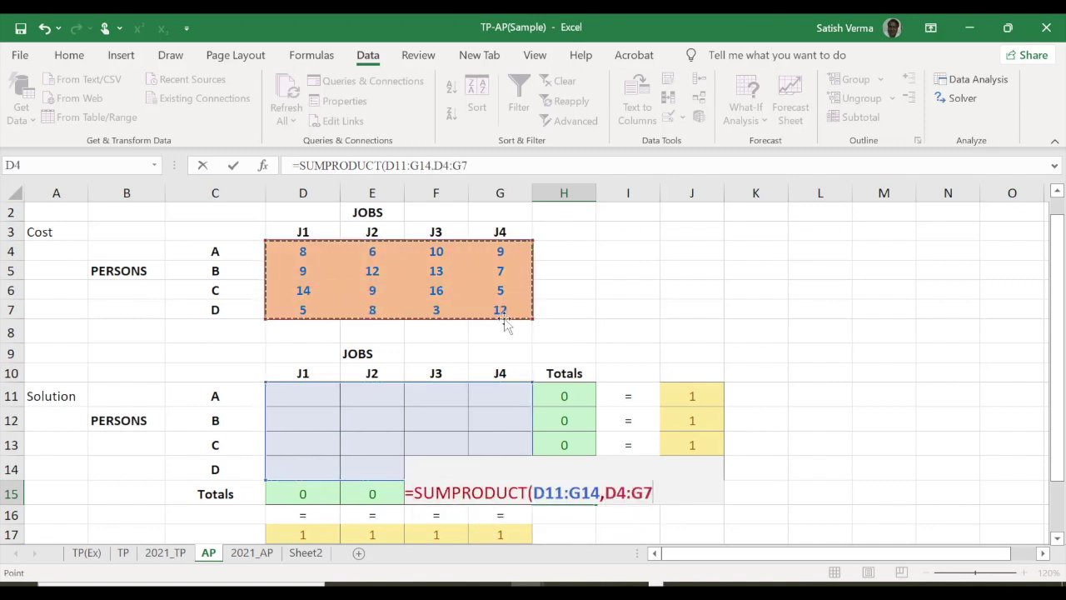
key("Return")
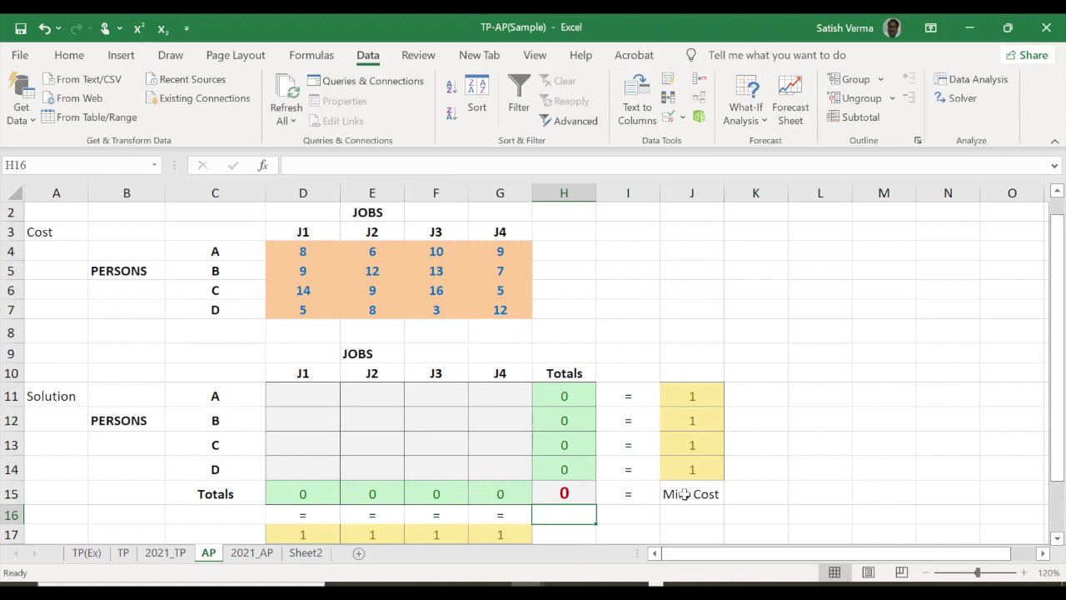
Reset Solver and set it to minimise $H$15 by changing $D$11:$G$14
left_click(958, 99)
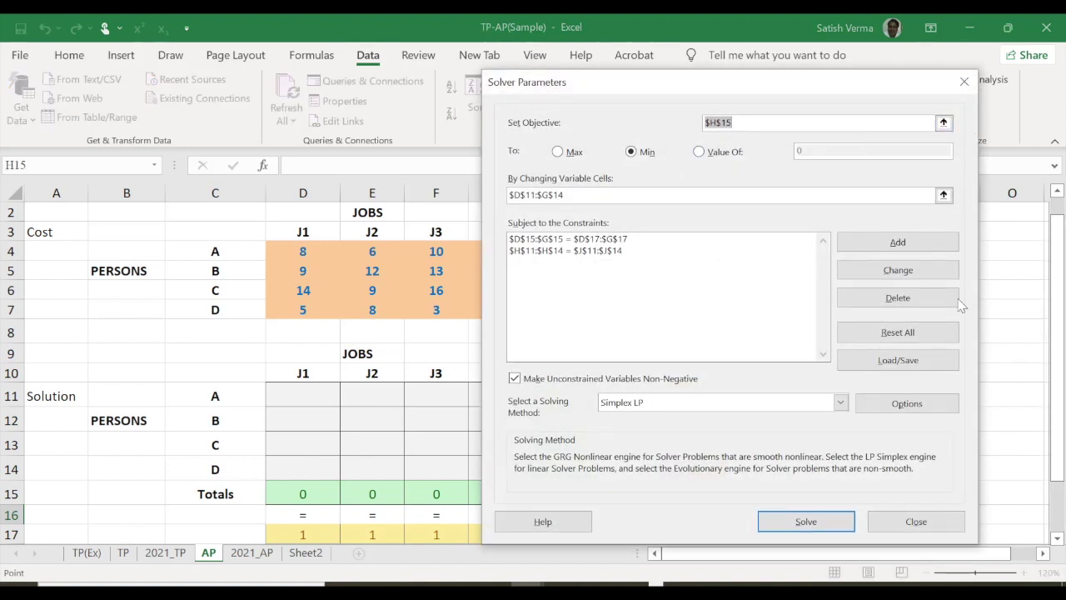
left_click(898, 332)
left_click(554, 372)
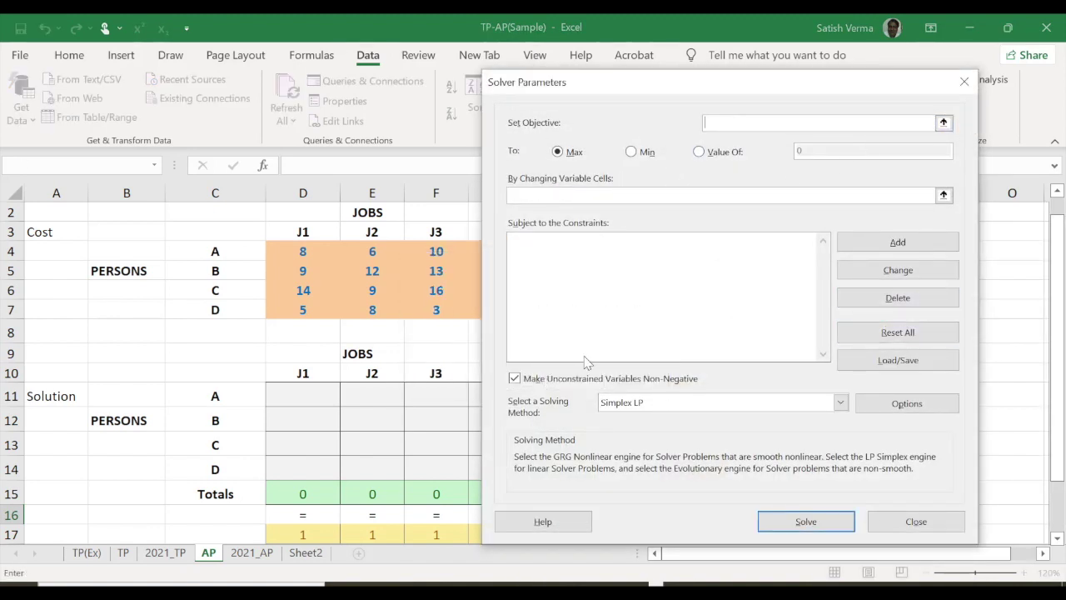
left_click_drag(759, 83, 949, 51)
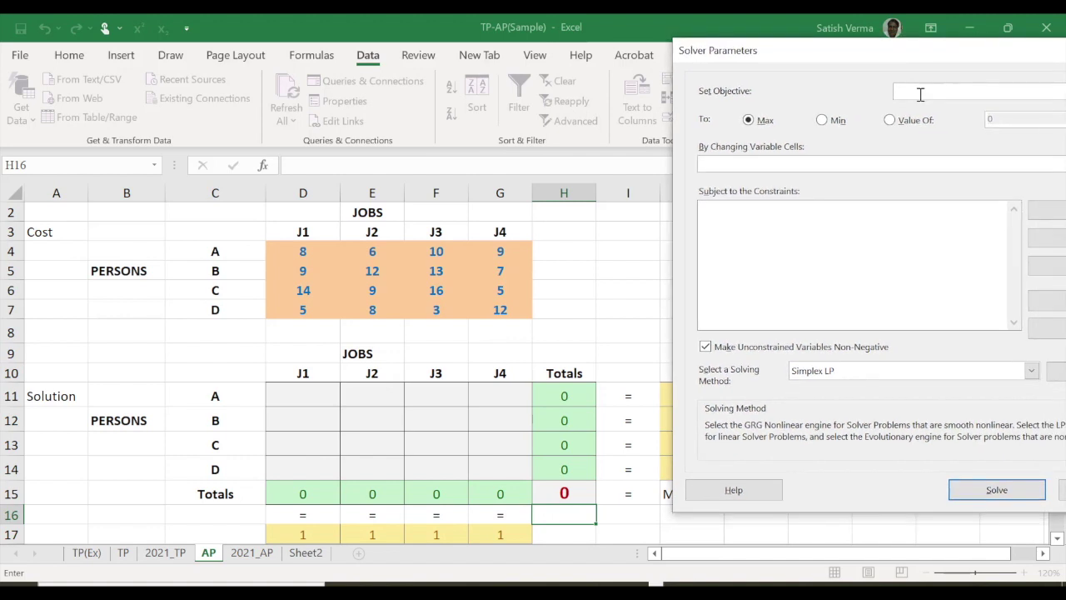
left_click(561, 494)
left_click(823, 121)
left_click_drag(310, 397, 489, 458)
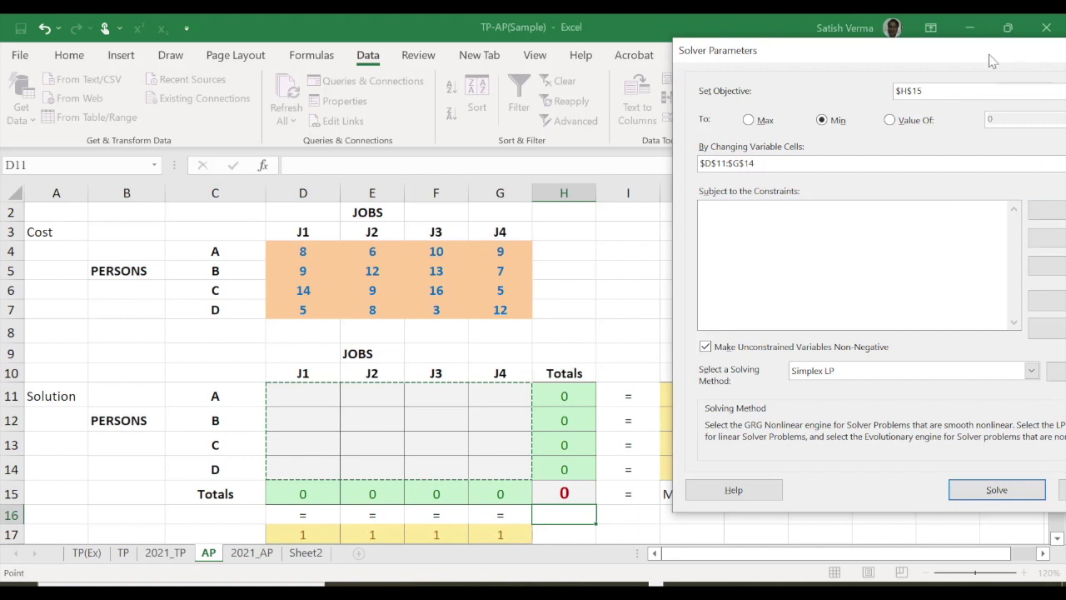
Add Solver constraints H11:H14 = J11:J14 and D15:G15 = D17:G17
left_click(1027, 217)
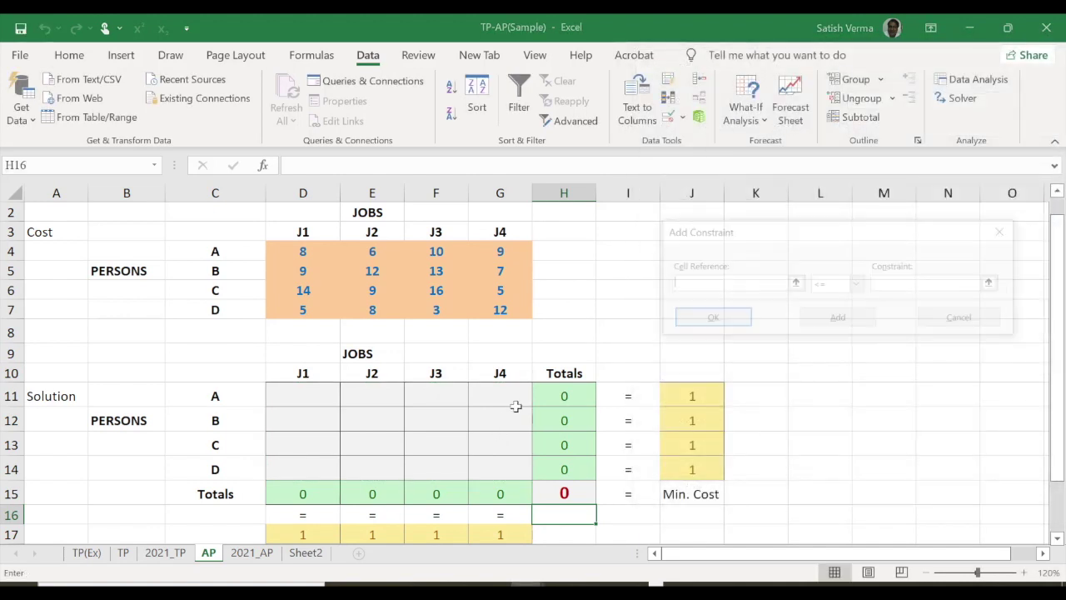
left_click_drag(562, 392, 554, 469)
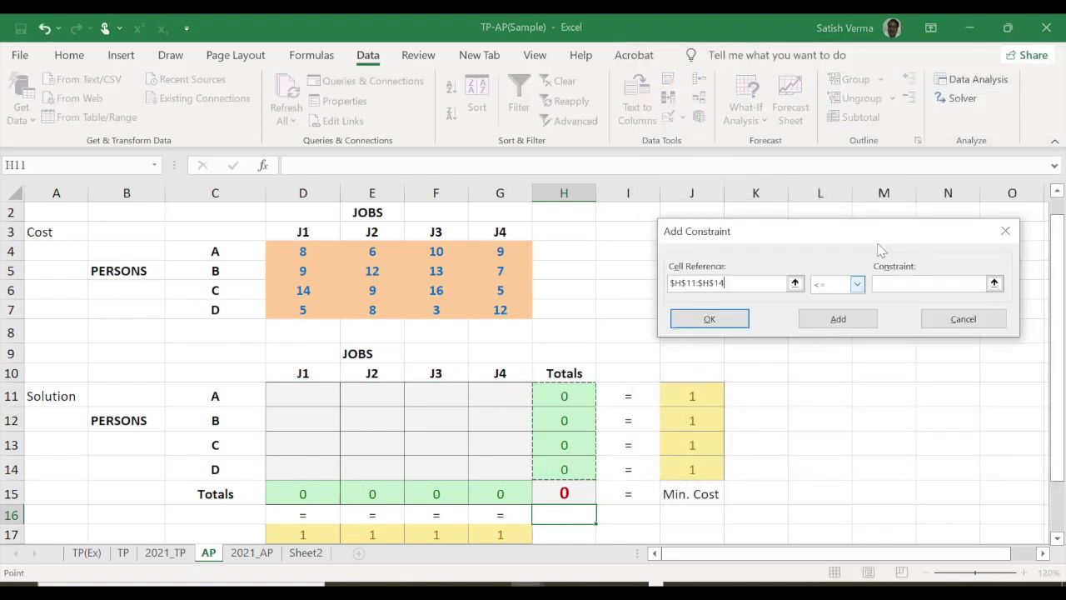
left_click(857, 284)
left_click(842, 315)
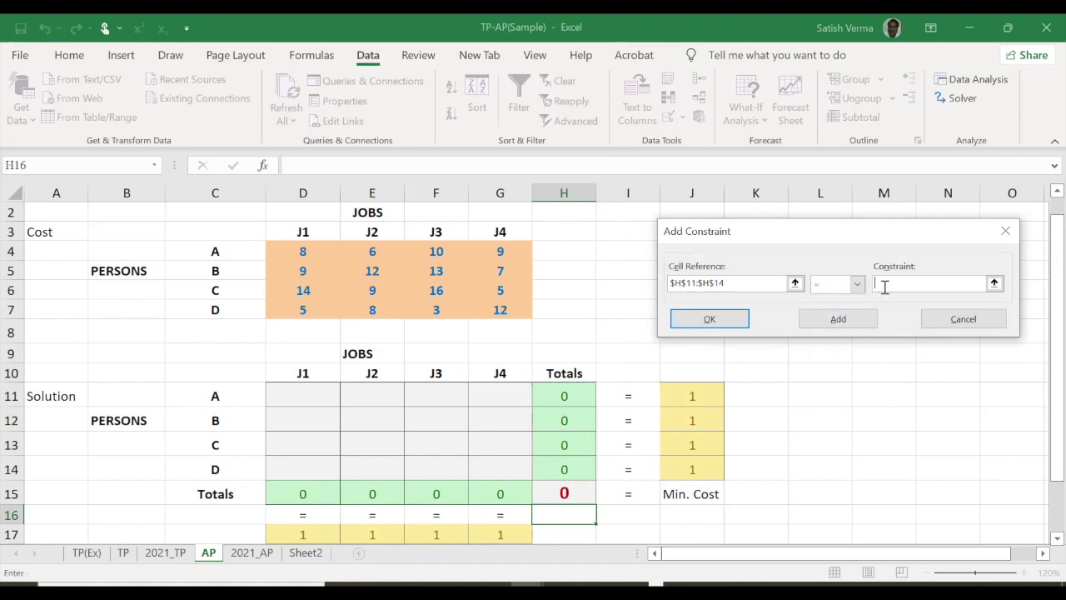
left_click_drag(703, 384, 694, 469)
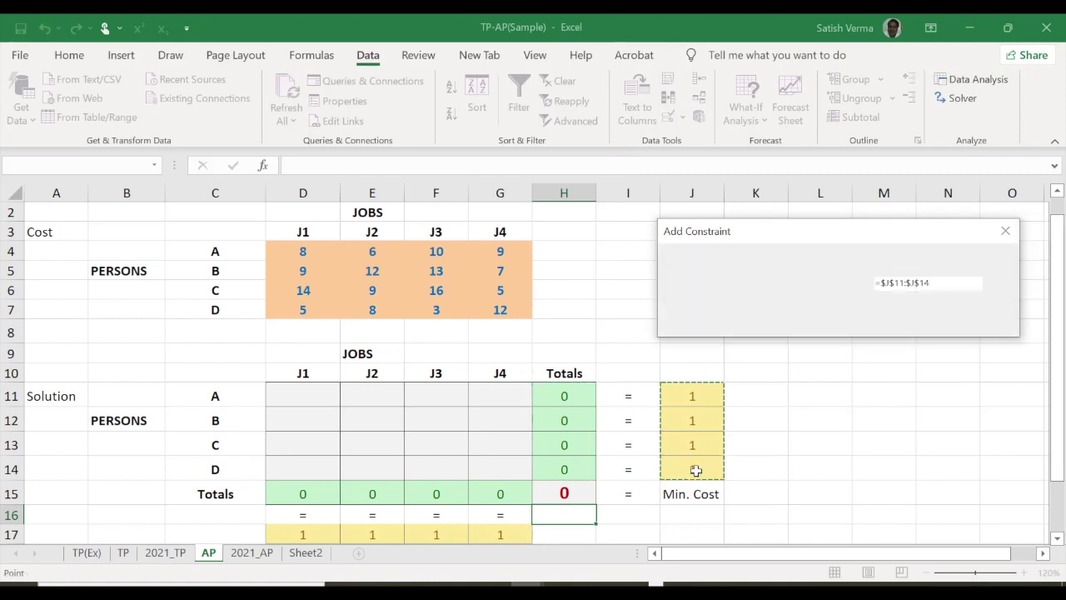
left_click(852, 320)
left_click_drag(271, 497, 491, 498)
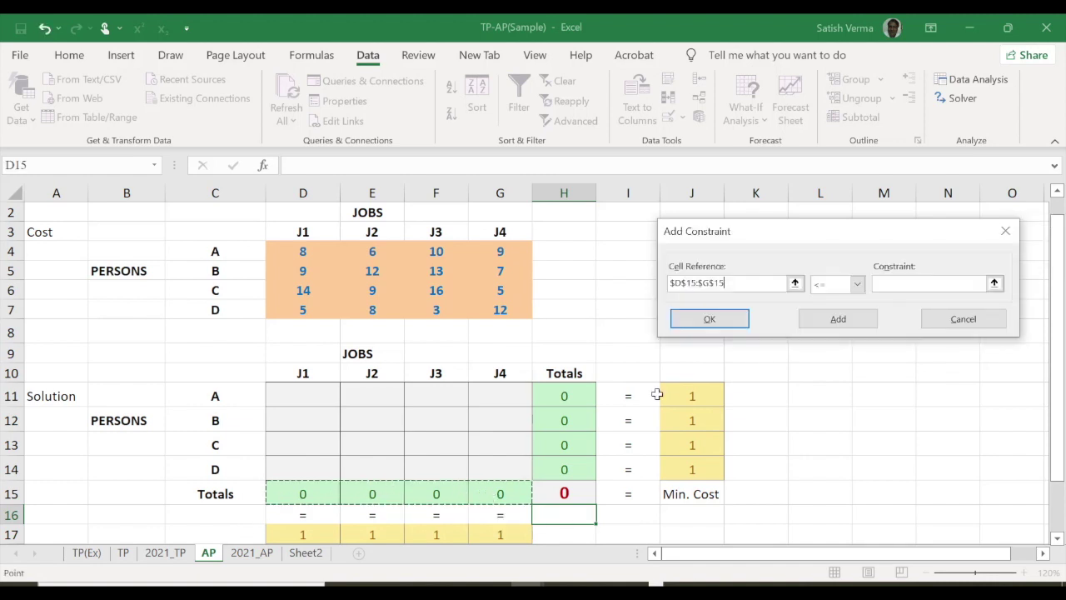
left_click(858, 286)
left_click(841, 314)
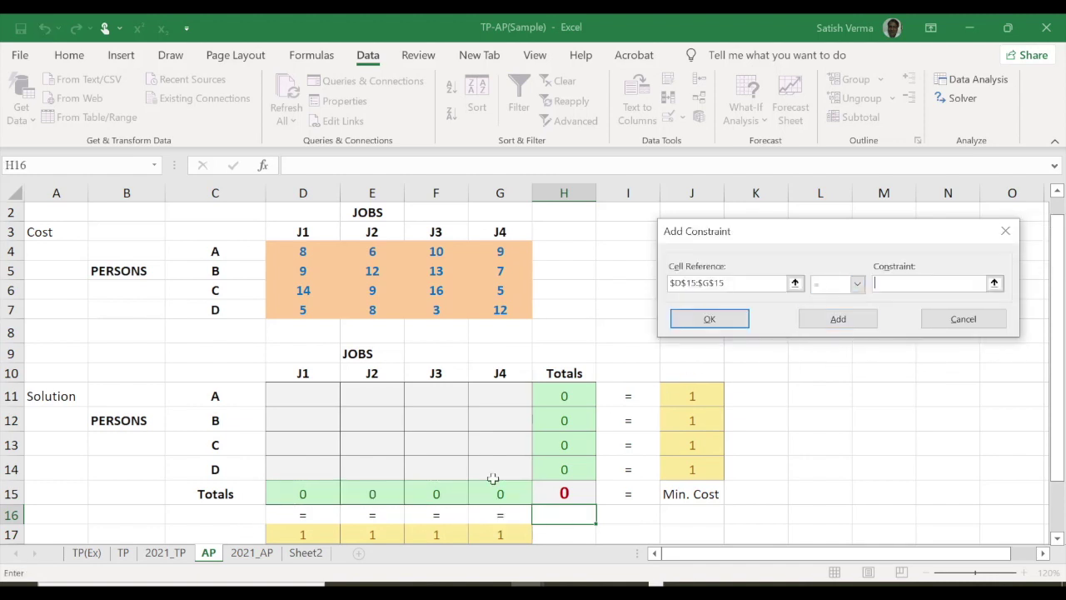
left_click_drag(307, 535, 491, 534)
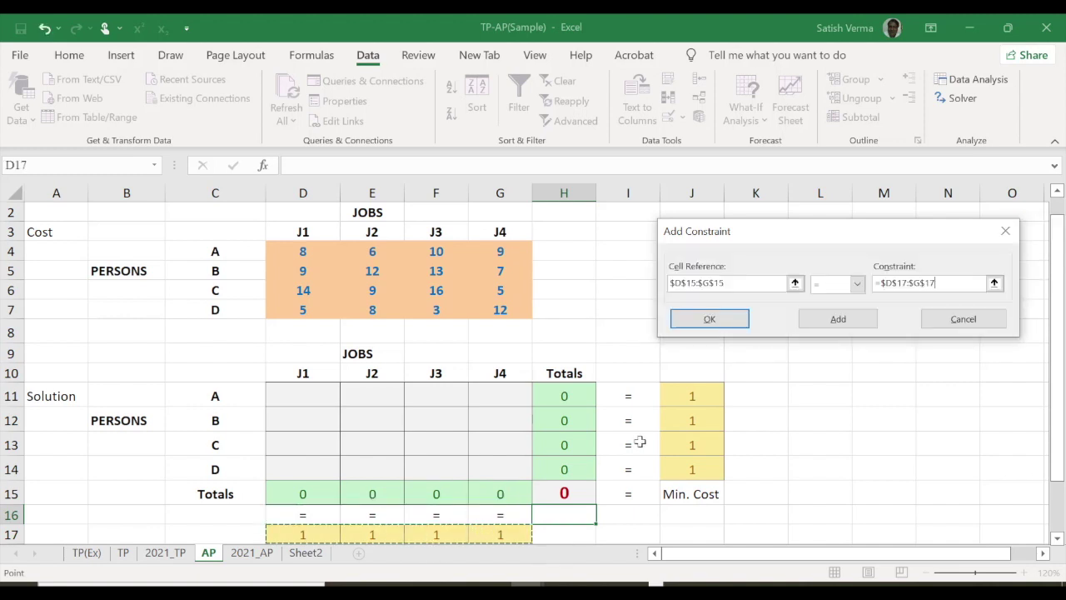
left_click(711, 319)
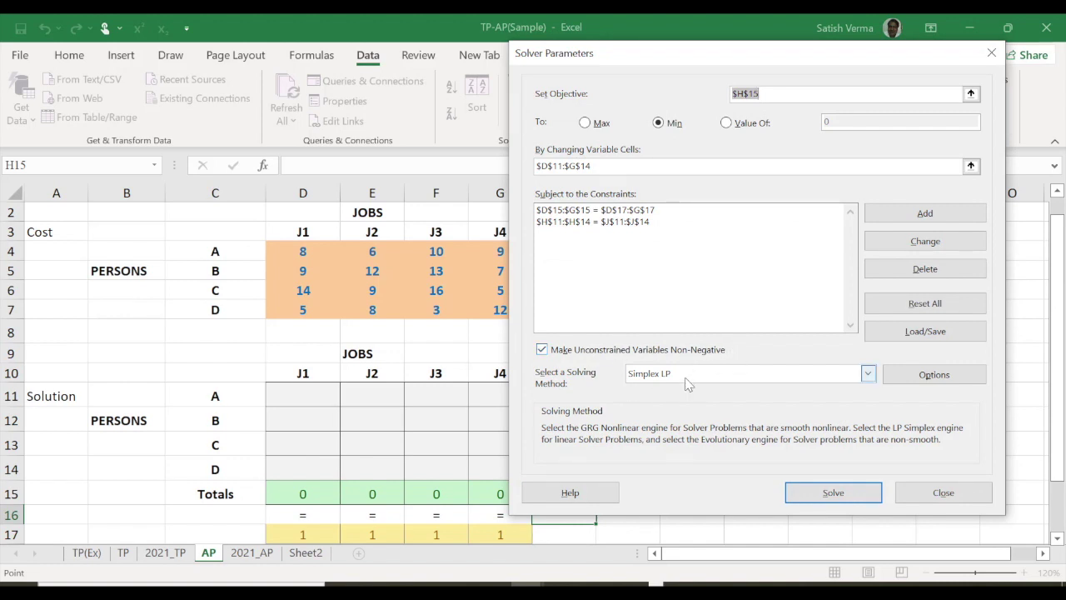
Solve and keep the solution, then check H15 shows minimum cost 23 in TP-AP(Sample)
left_click(853, 495)
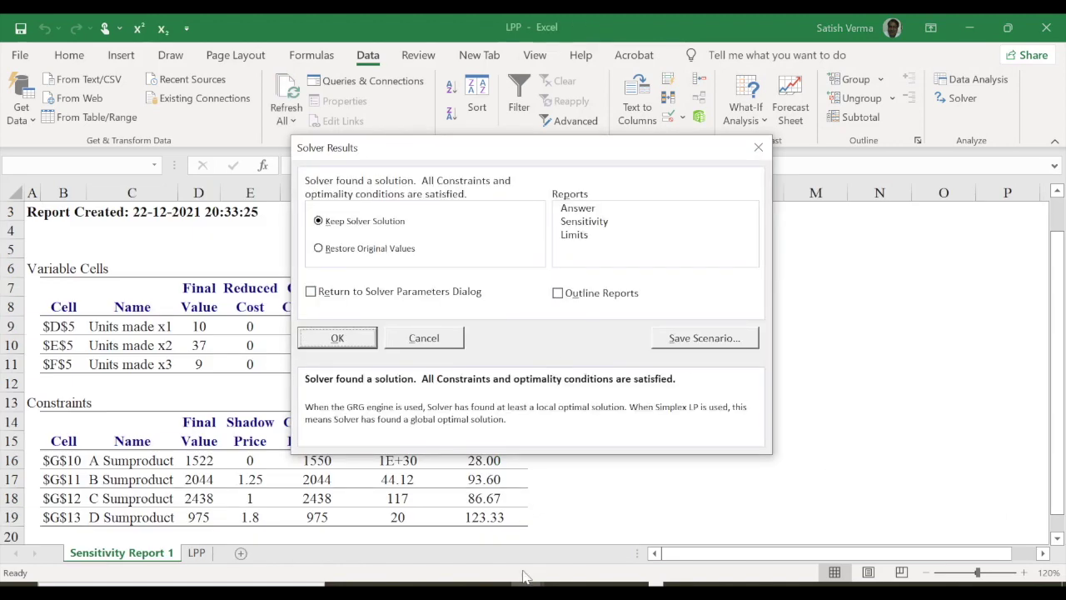
left_click(344, 341)
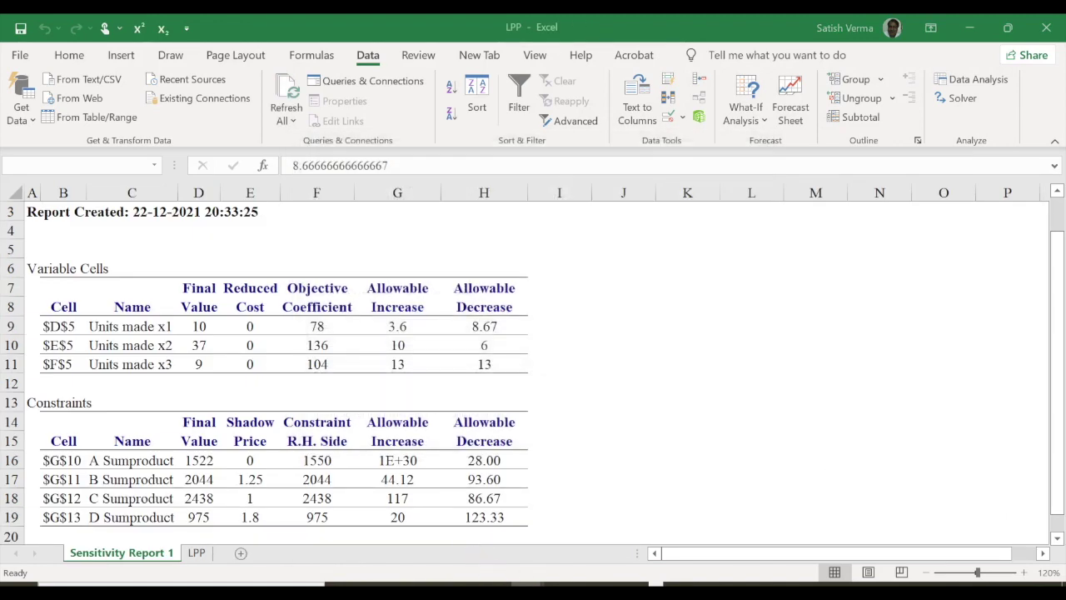
left_click(510, 537)
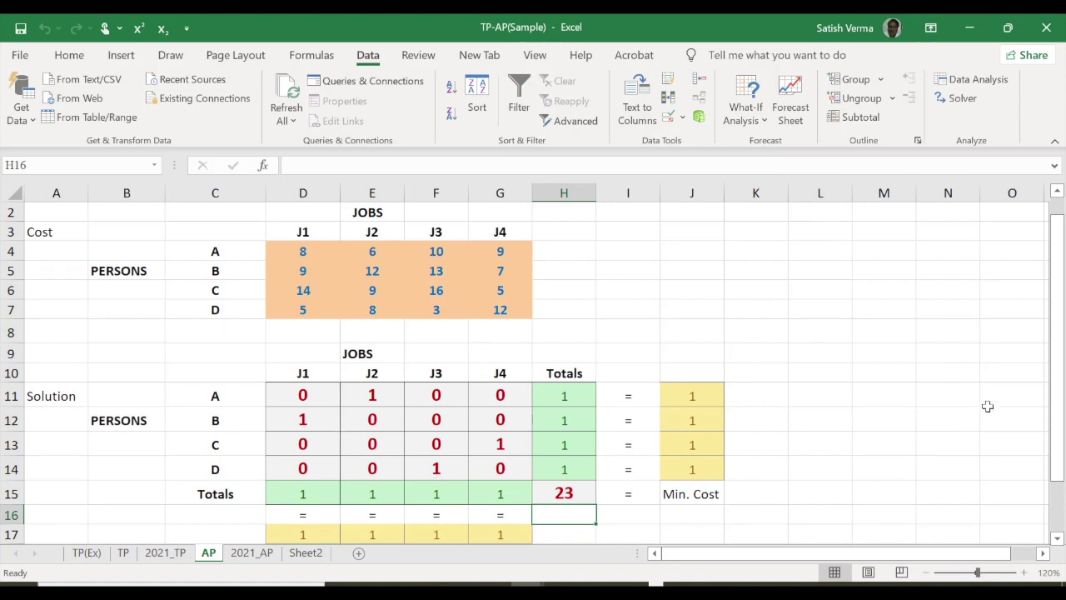
scroll(1058, 350, "down", 1)
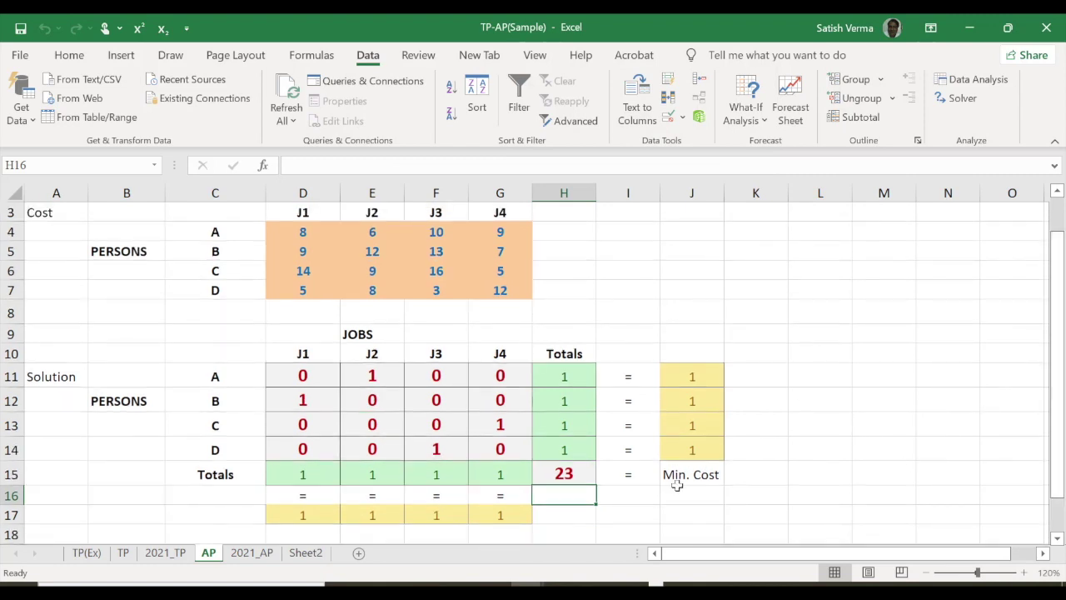
left_click(571, 478)
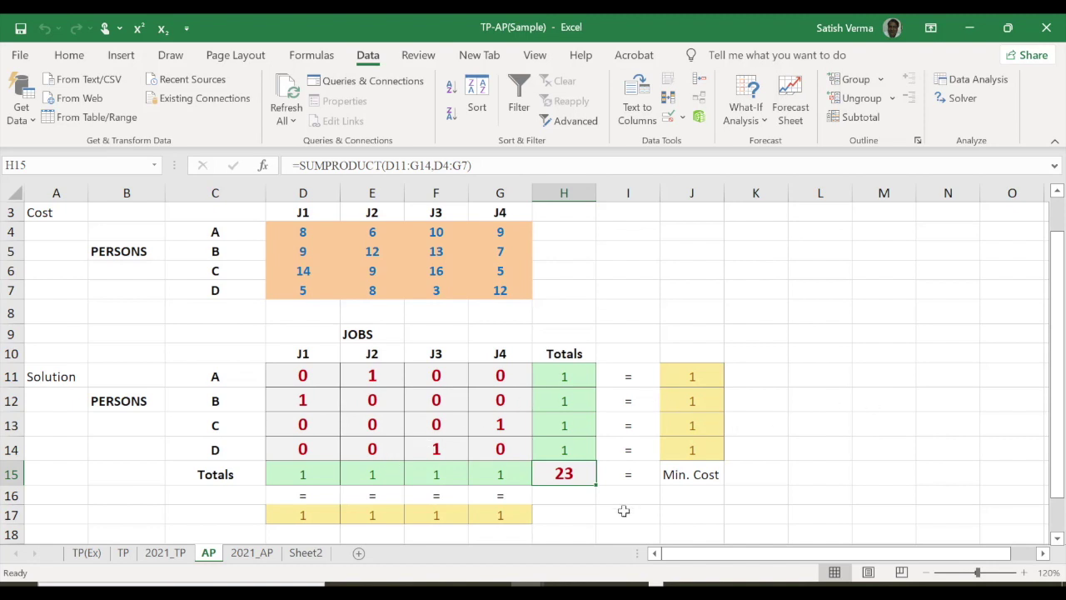
Minimise the Chrome, TP-AP(Sample) and LPP windows to reveal the Thanks screen
left_click(596, 583)
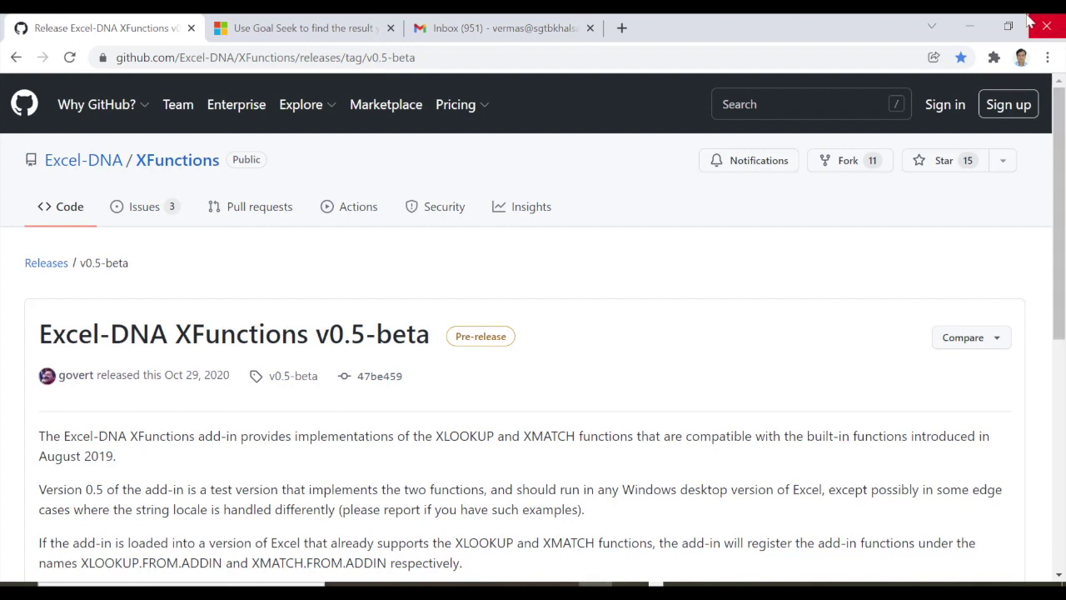
left_click(970, 28)
left_click(970, 27)
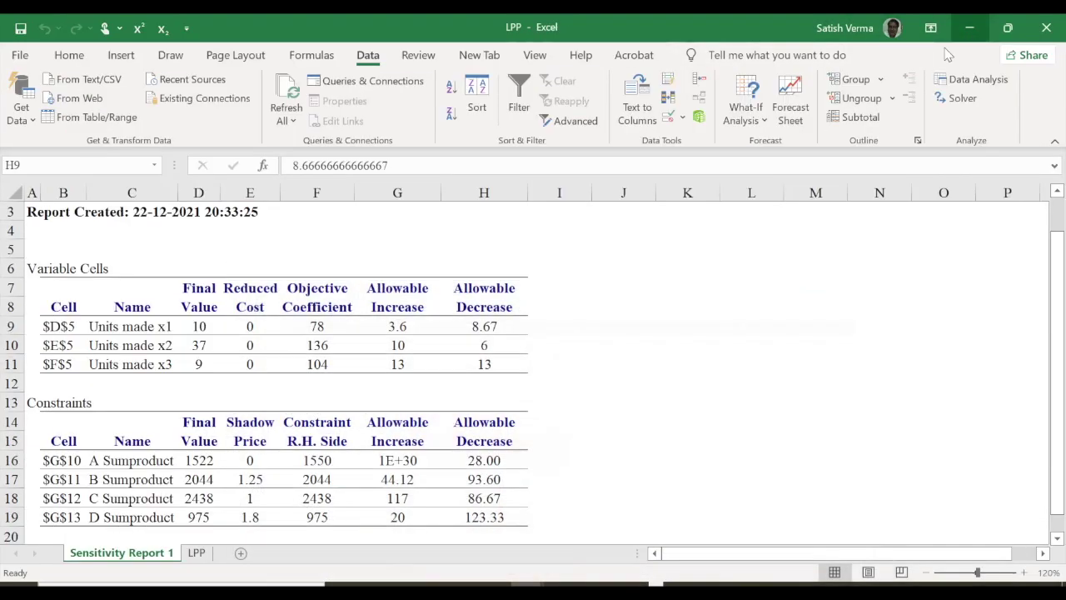
left_click(971, 28)
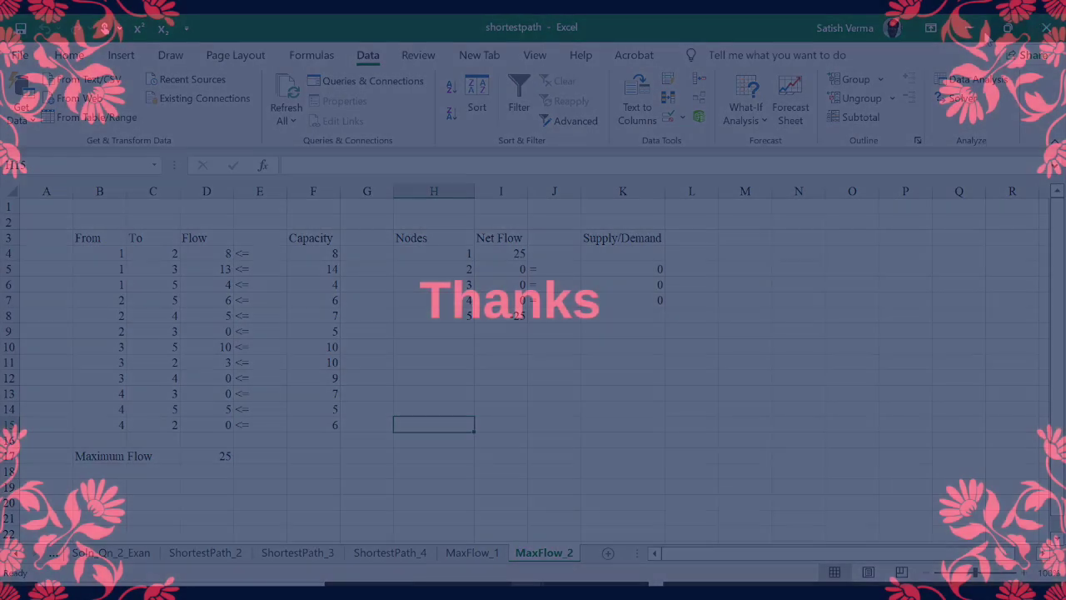